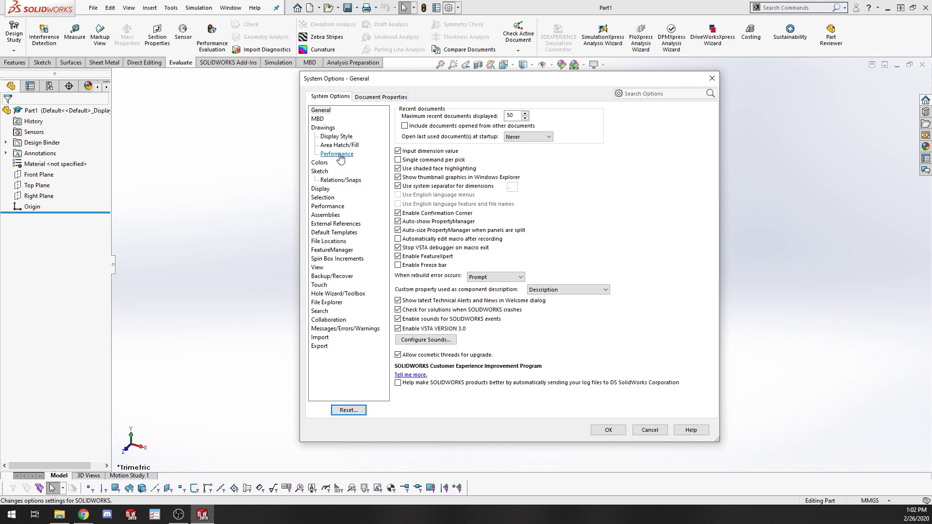
Show the Weldment Profiles folders in the File Locations options and select the custom Documents\Solidworks\Weldment Profiles path
left_click(328, 242)
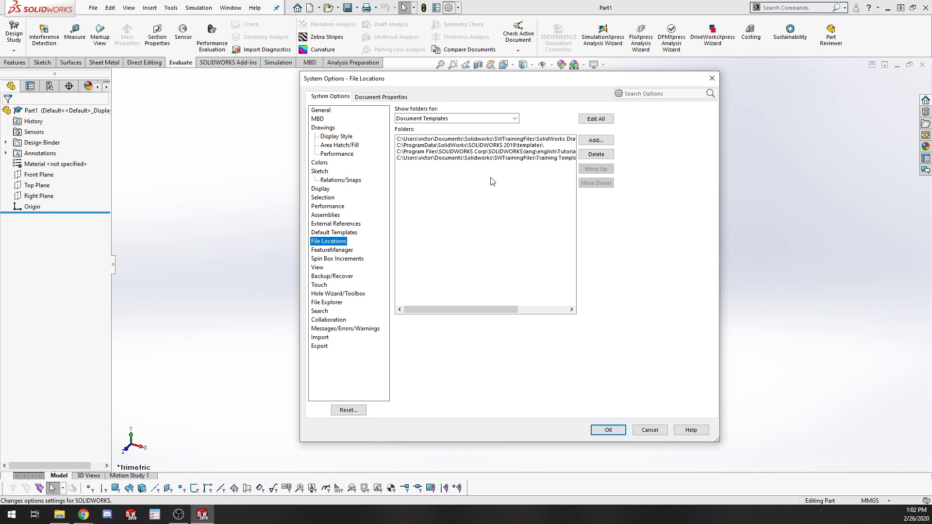
left_click(515, 120)
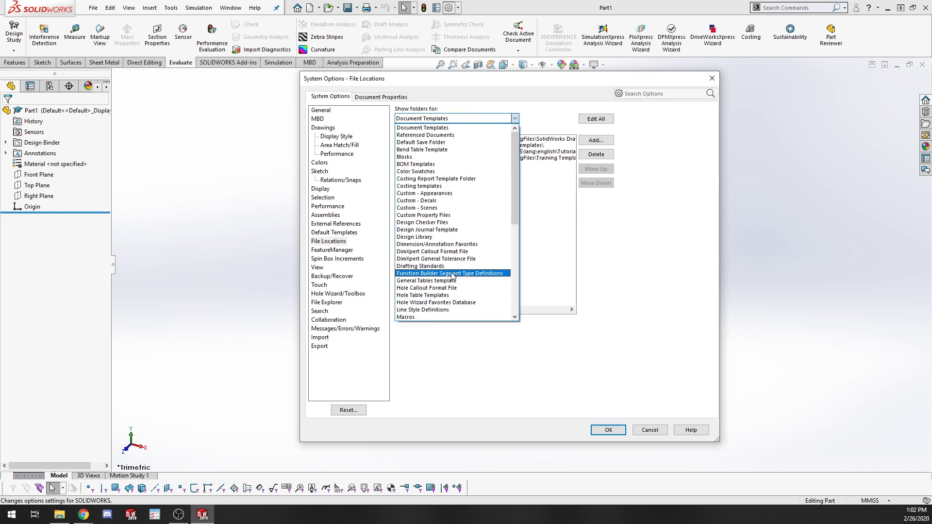
scroll(452, 276, "down", 2)
scroll(452, 276, "down", 6)
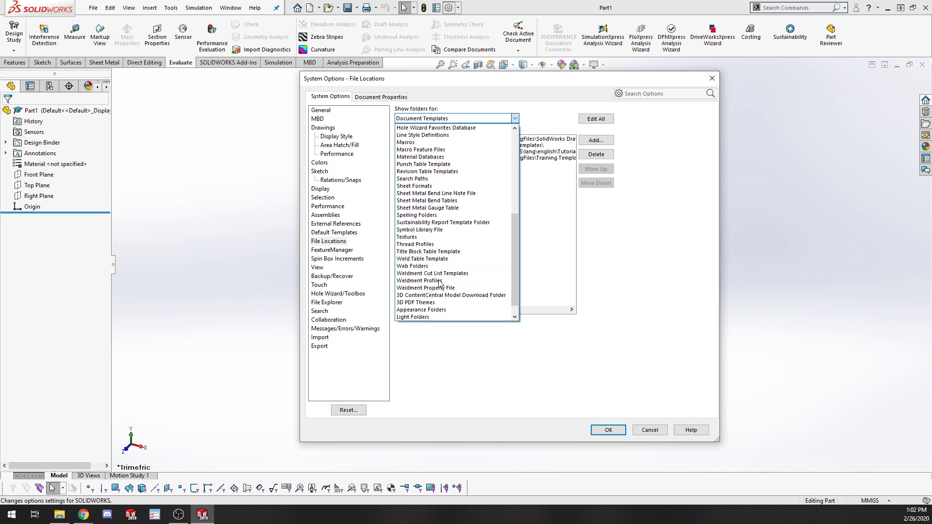
left_click(440, 279)
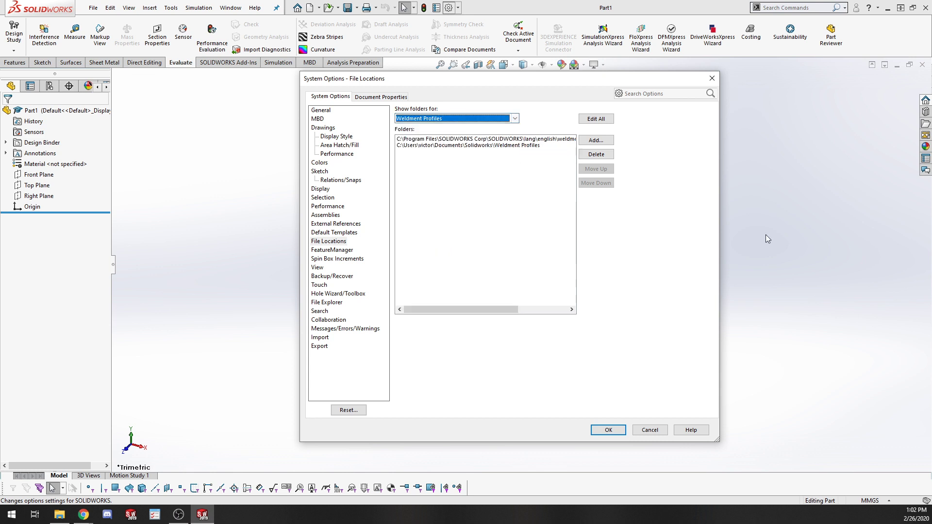
left_click(527, 139)
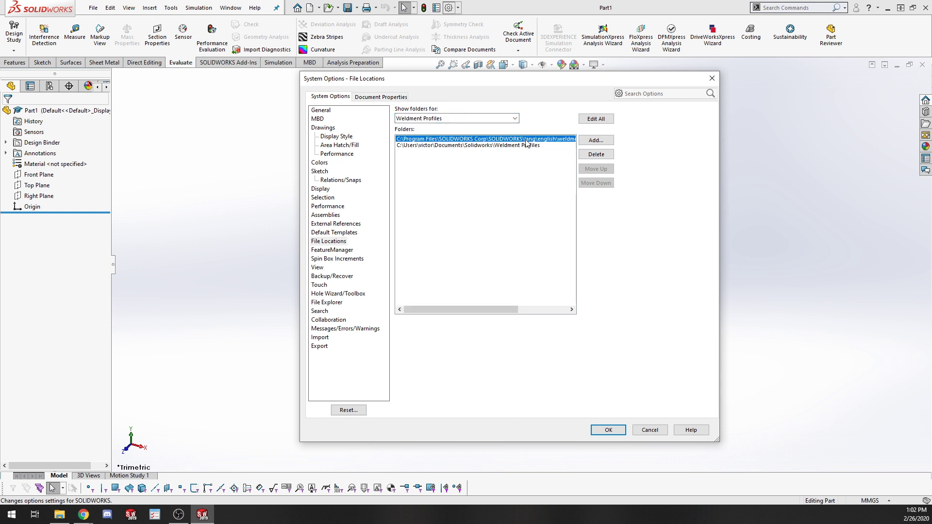
left_click(481, 146)
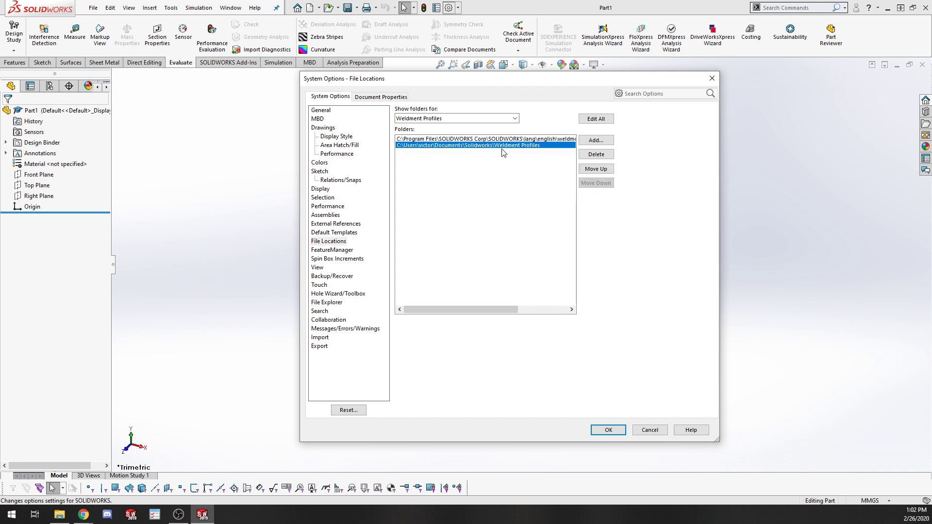
Switch to File Explorer and open the ANSI Inch- Complete folder inside Documents\Solidworks\Weldment Profiles
left_click(59, 515)
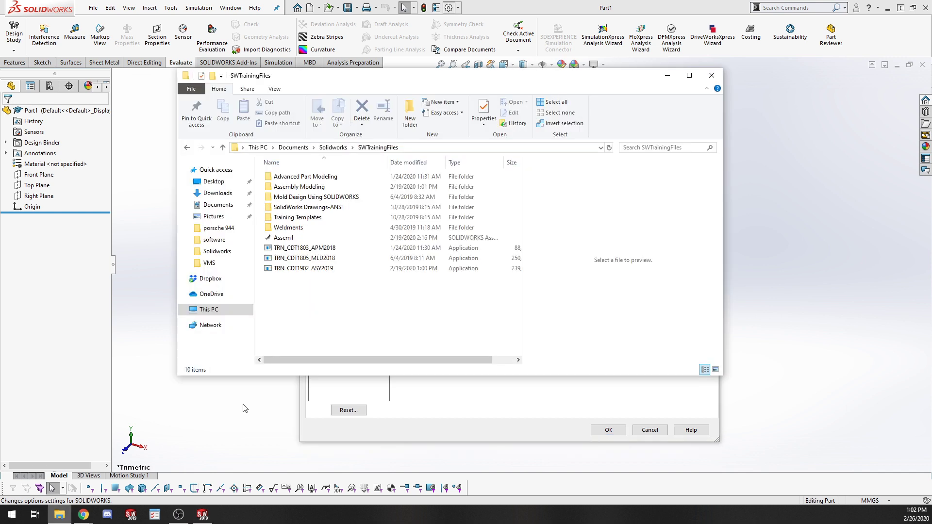
left_click(335, 148)
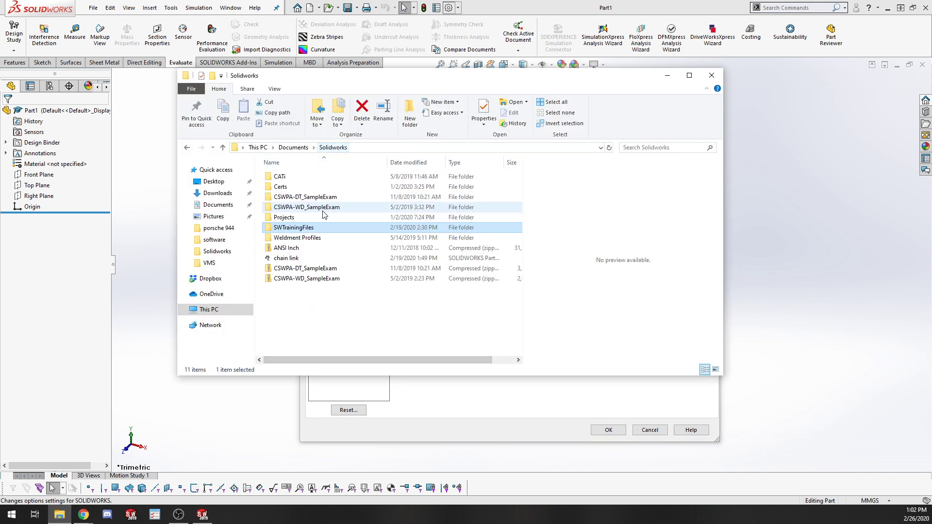
double_click(313, 237)
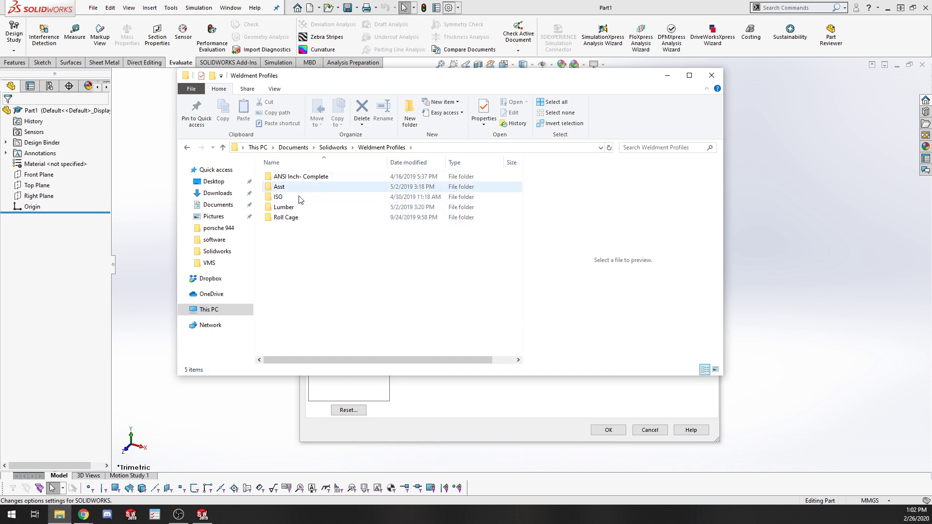
left_click(303, 181)
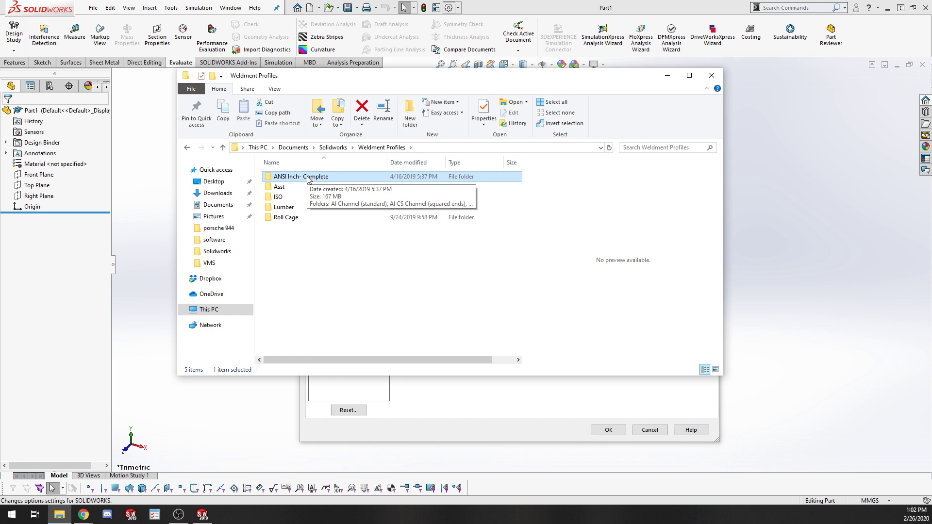
double_click(308, 179)
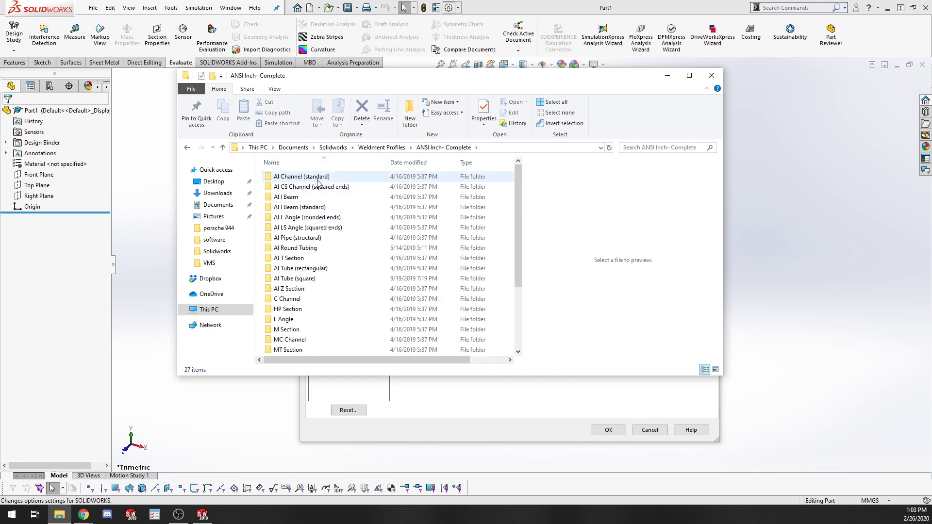
Examine the profile type folders in ANSI Inch- Complete, including the channel, angle, square tube and round tubing folders
scroll(314, 203, "down", 3)
scroll(312, 292, "up", 3)
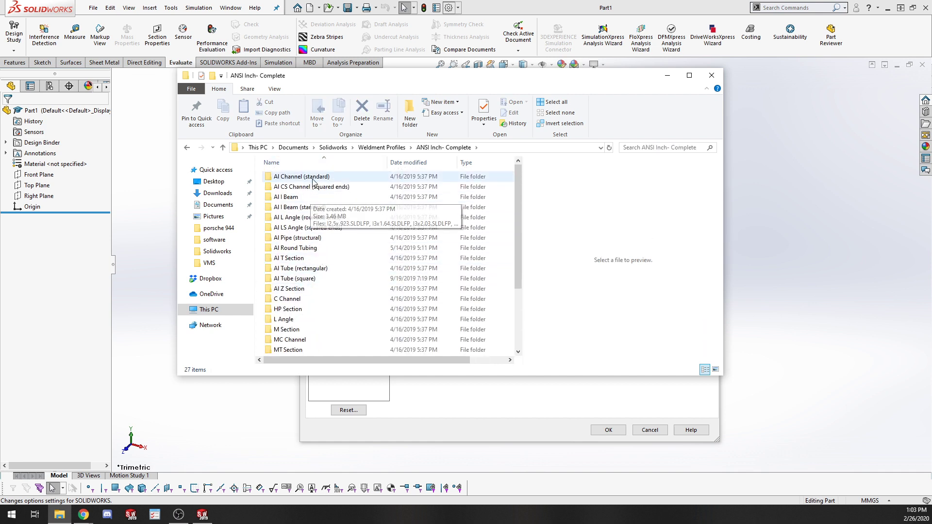
left_click(314, 178)
left_click(316, 207)
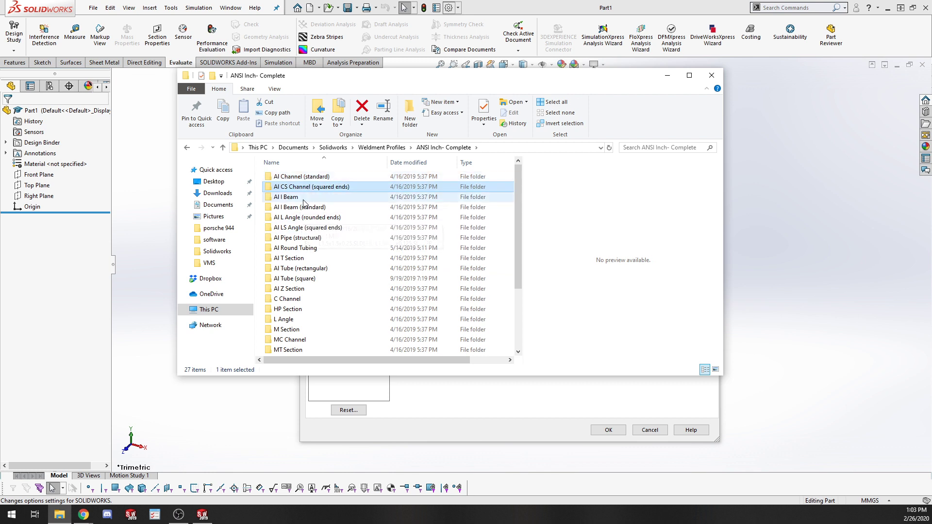
left_click(311, 217)
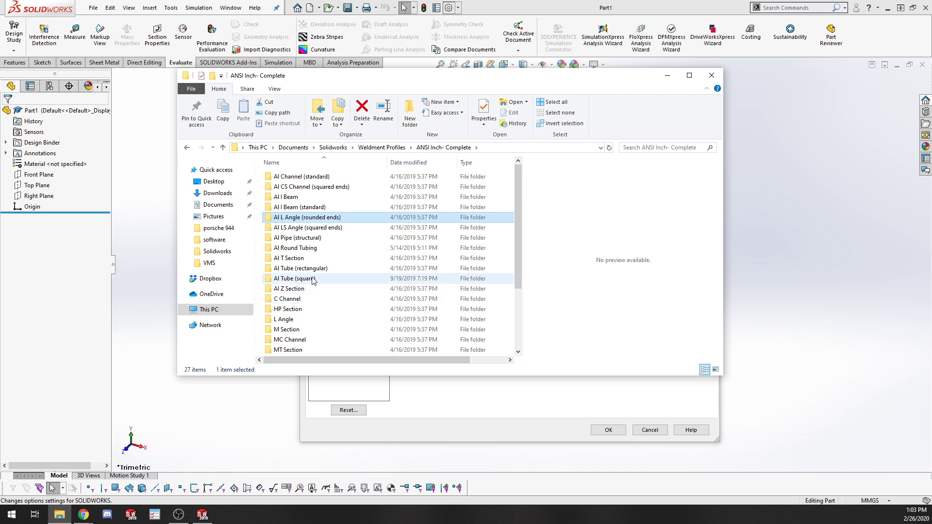
left_click(313, 279)
left_click(301, 248)
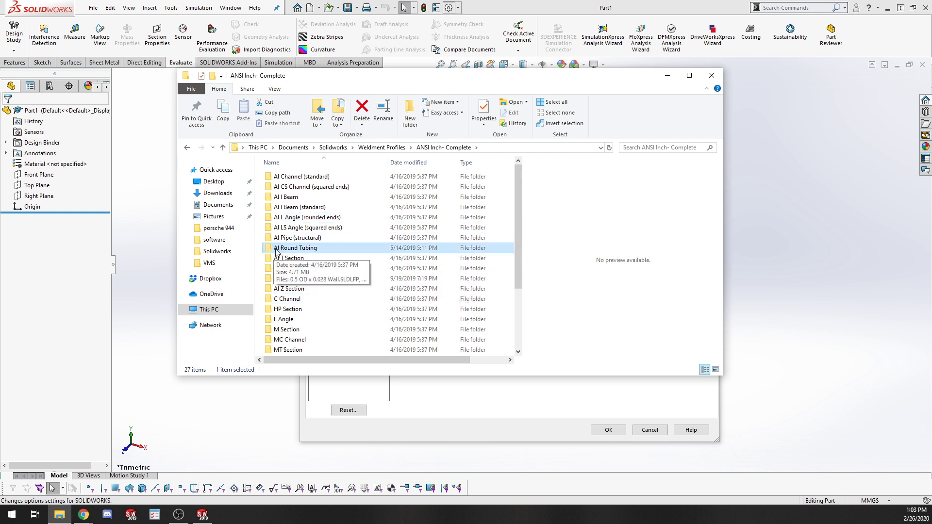
scroll(282, 248, "down", 3)
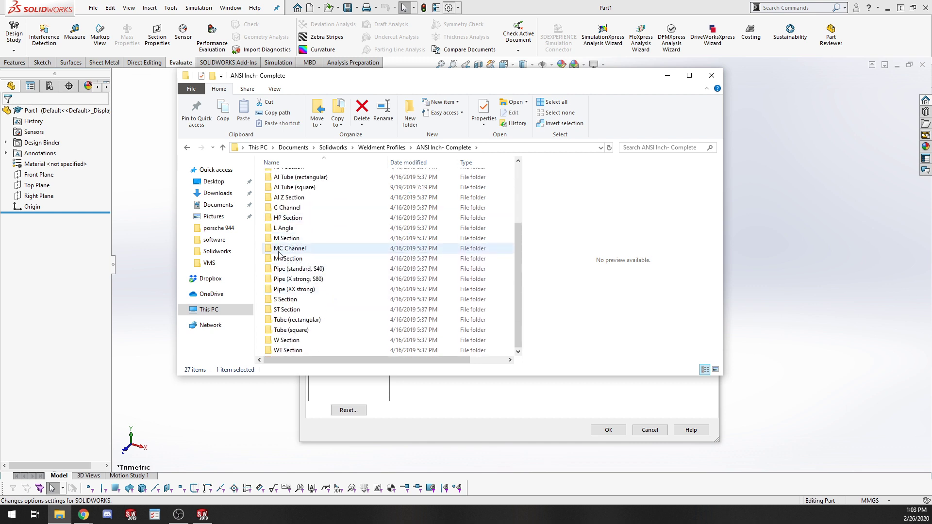
scroll(334, 241, "up", 3)
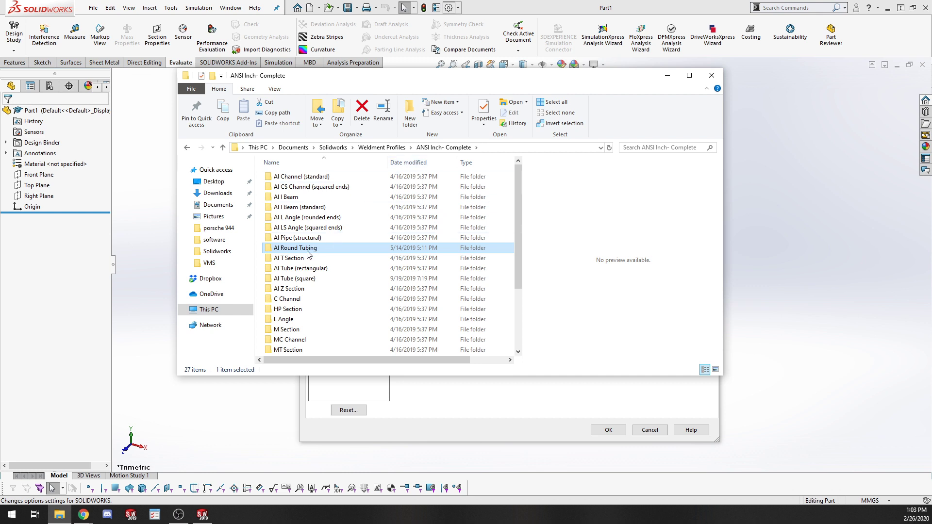
Open the AI I Beam folder and preview the I12x14.3, I12x12.5 and I12x11.7 profile files
double_click(296, 197)
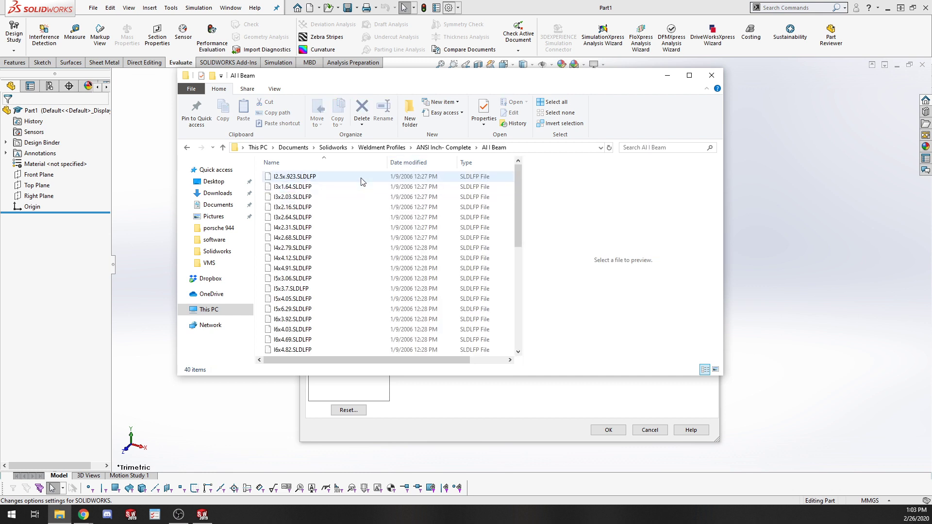
scroll(326, 252, "down", 5)
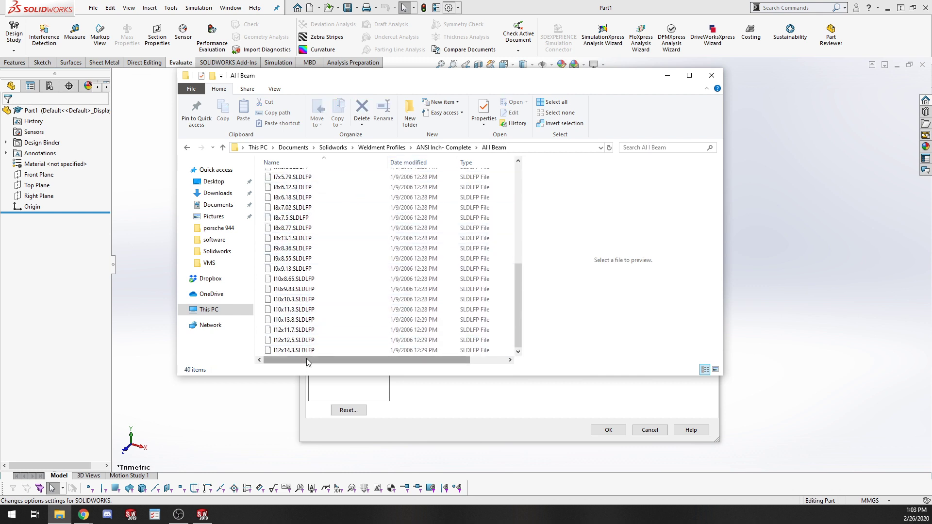
left_click(288, 350)
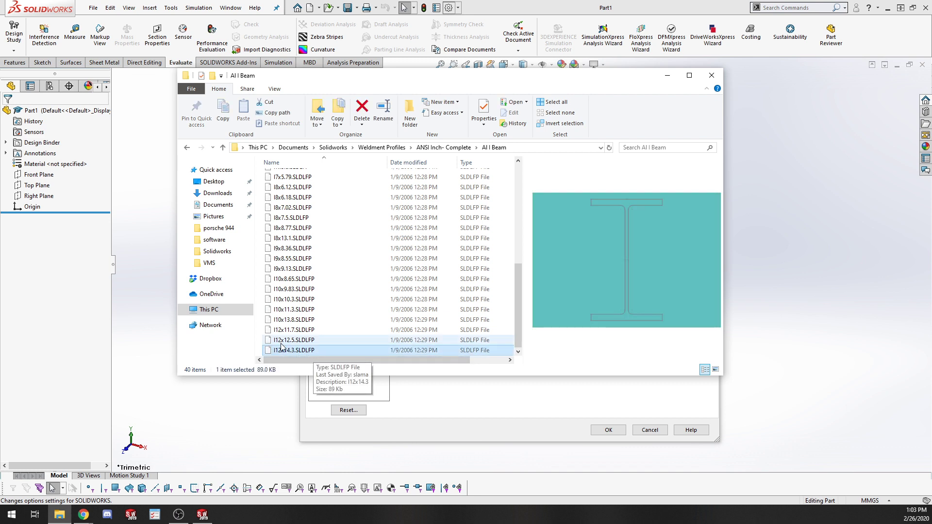
left_click(310, 342)
left_click(328, 329)
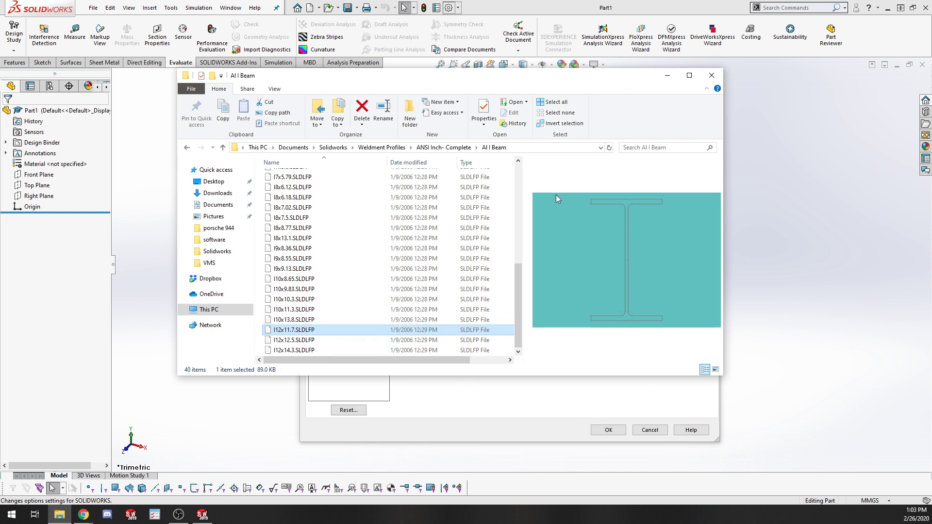
Move the File Explorer window aside, preview the I10x13.8 beam profile and review the smaller I-beam sizes
left_click_drag(556, 84, 627, 117)
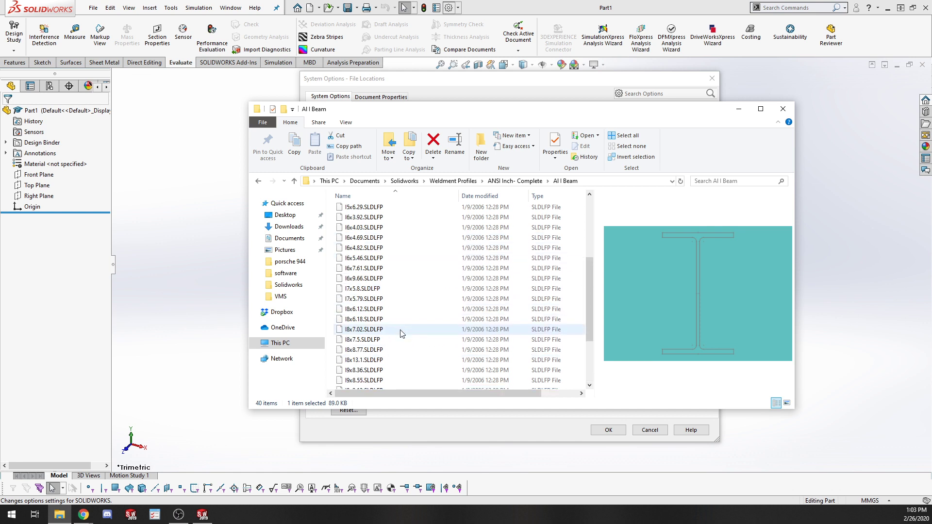
scroll(406, 320, "up", 4)
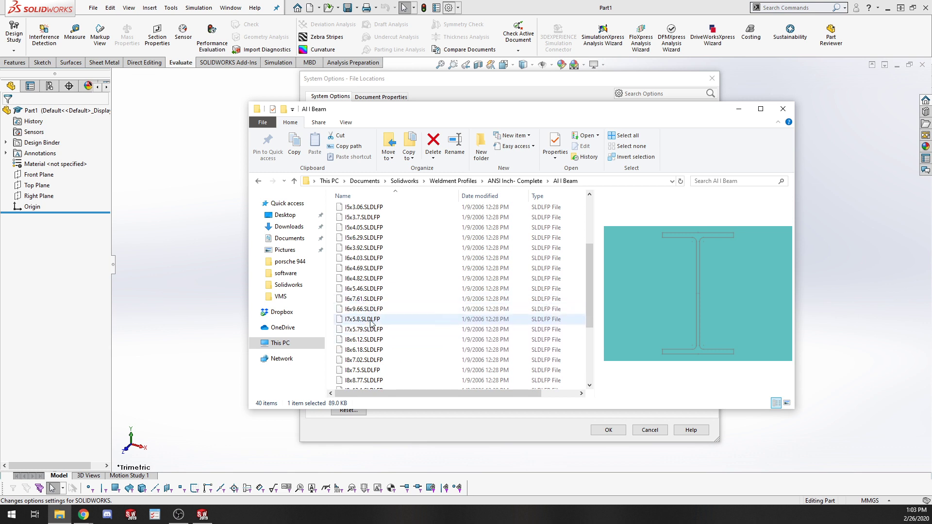
scroll(367, 350, "down", 2)
scroll(368, 350, "down", 2)
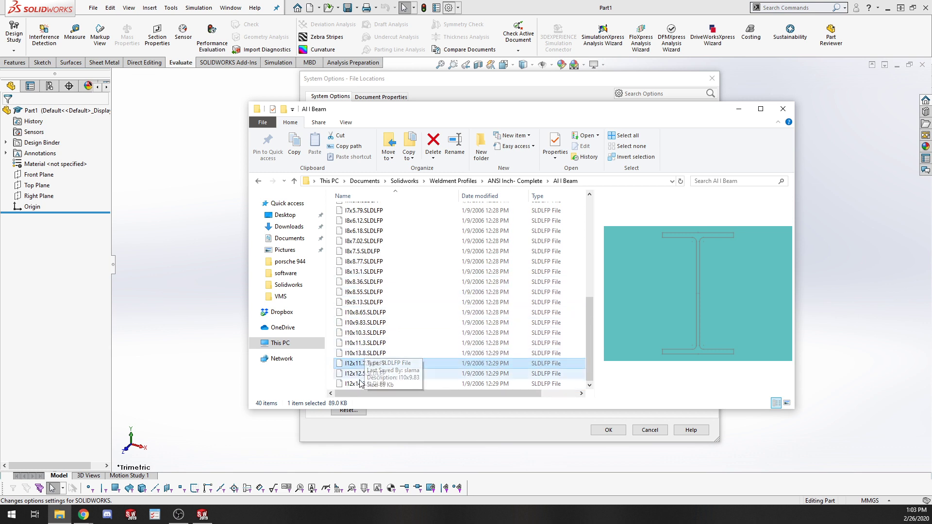
left_click(357, 353)
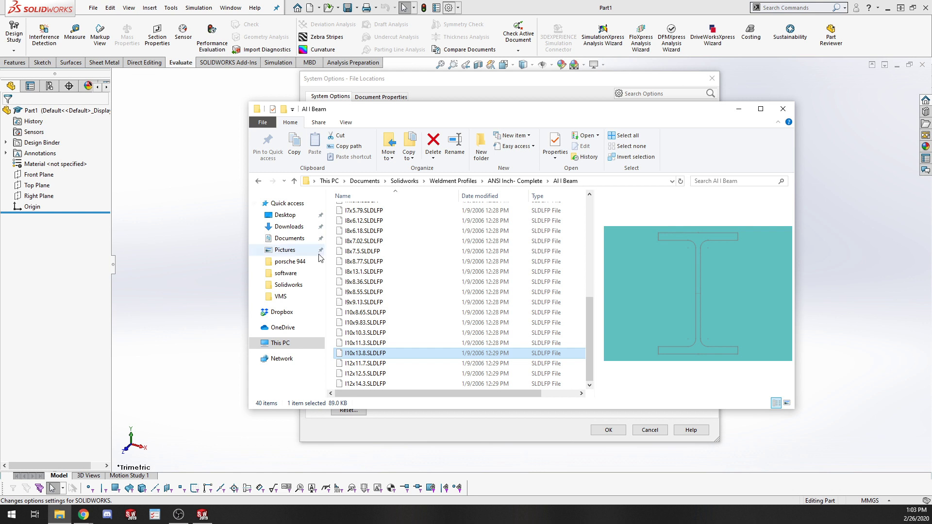
scroll(418, 316, "up", 4)
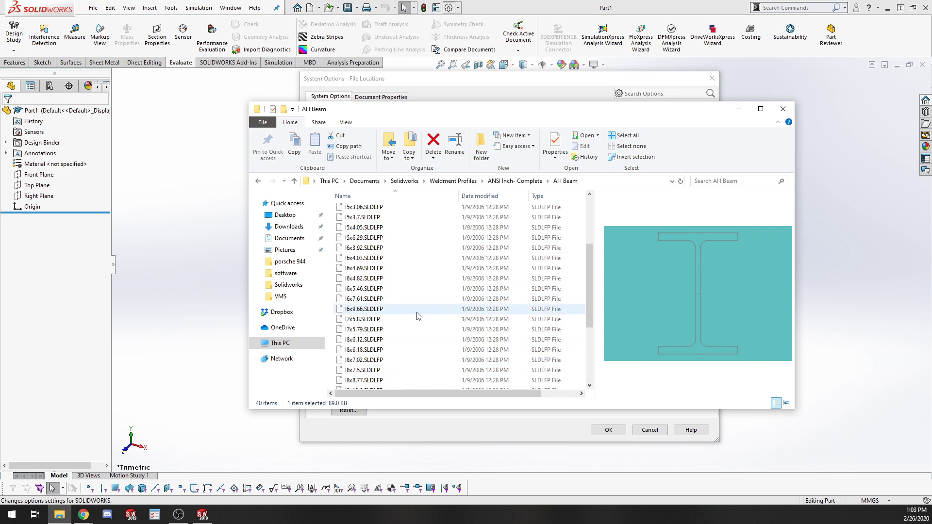
scroll(350, 225, "up", 4)
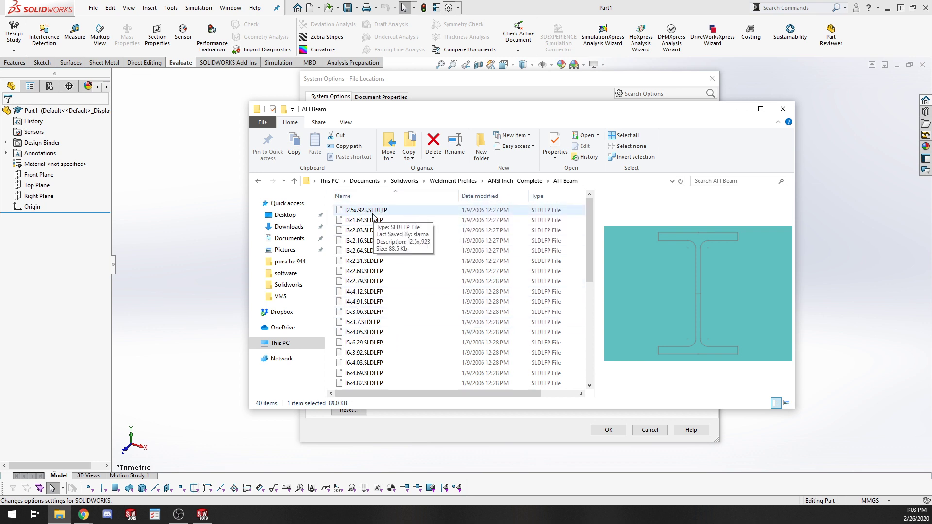
Return to ANSI Inch- Complete, open the AI Tube (square) folder and preview the 1 SQ x .065 Wall profile
left_click(500, 180)
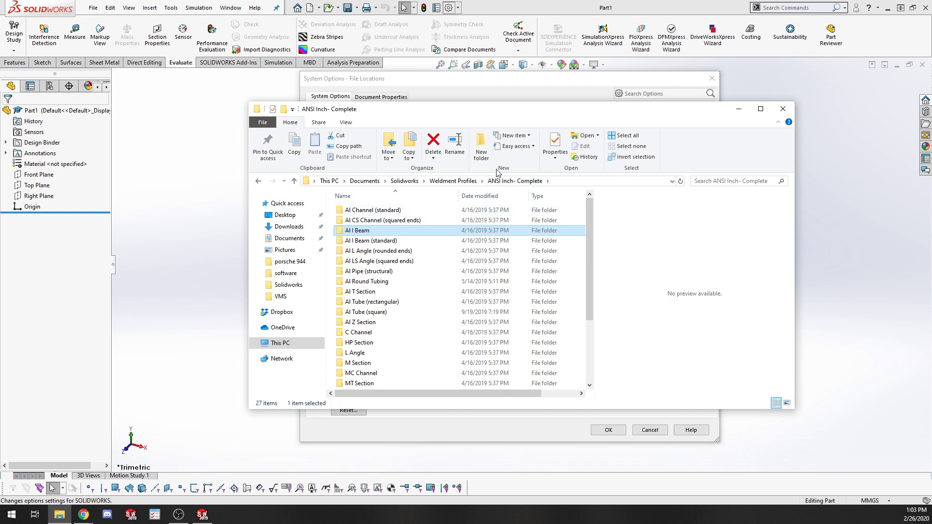
scroll(396, 313, "down", 3)
scroll(373, 257, "up", 3)
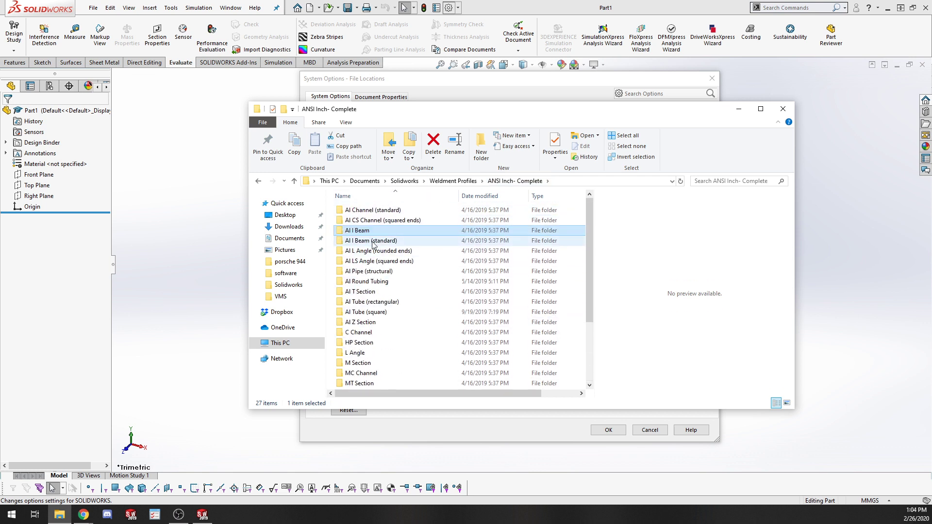
double_click(368, 312)
scroll(384, 310, "down", 3)
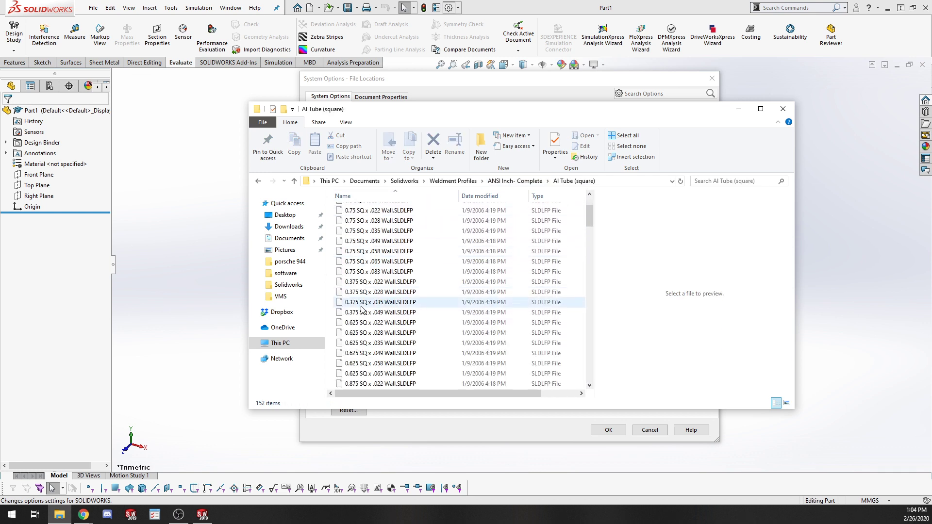
scroll(366, 306, "down", 6)
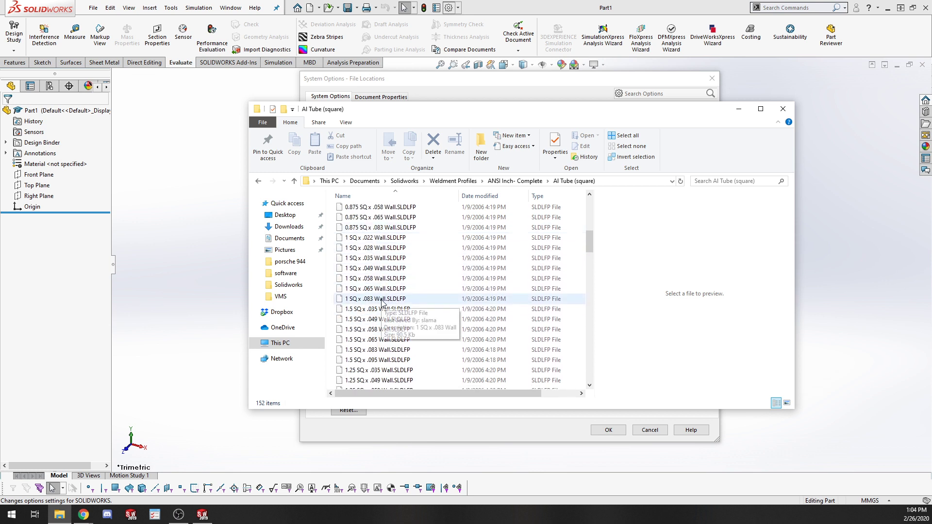
left_click(384, 288)
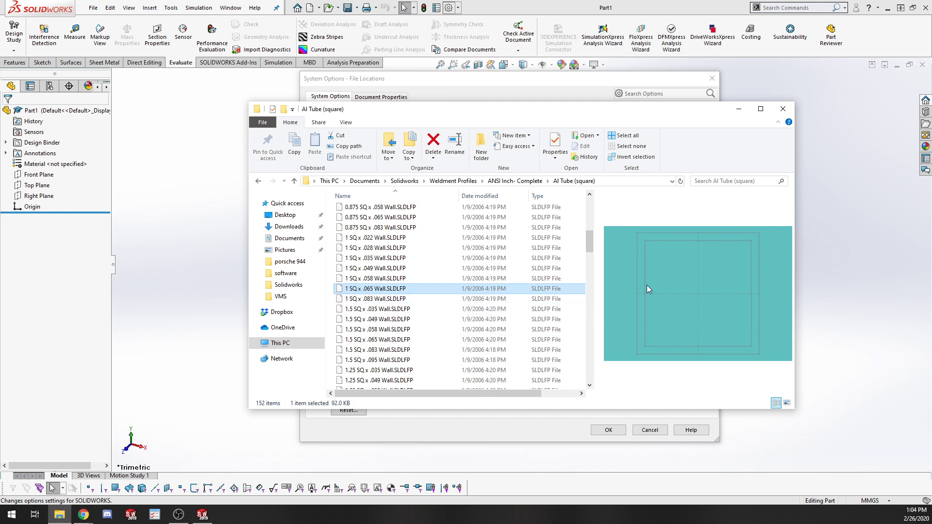
Browse the larger square tube sizes and preview the 1.75 SQ x .049 Wall and 1.125 SQ x .035 Wall profiles
scroll(397, 299, "up", 9)
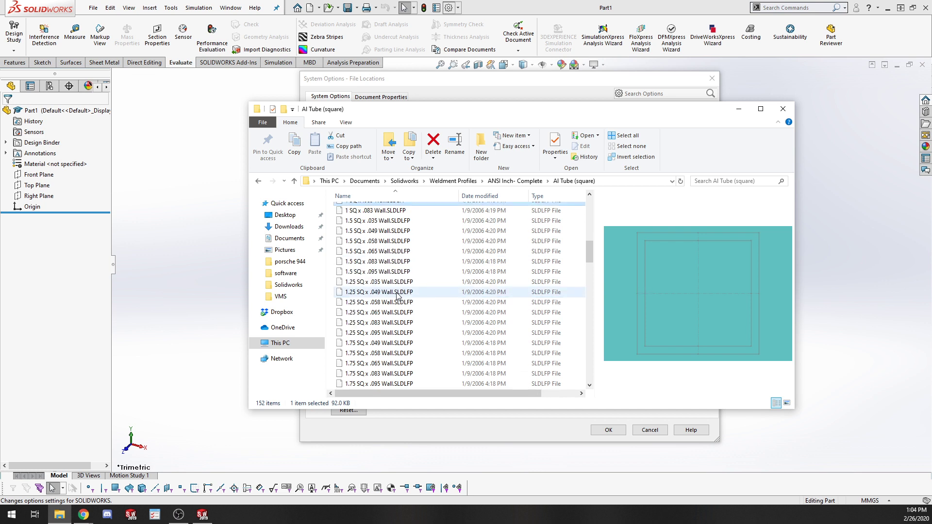
scroll(395, 291, "down", 12)
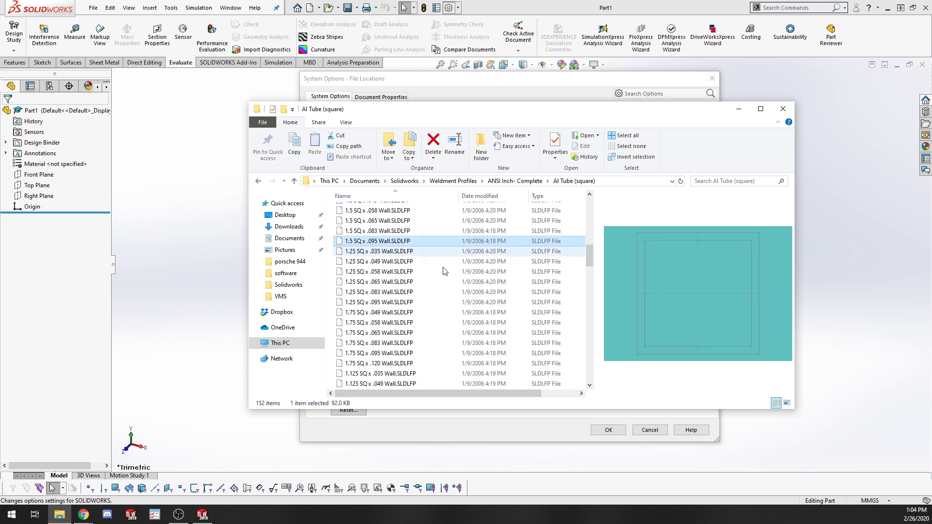
left_click(388, 312)
left_click(383, 373)
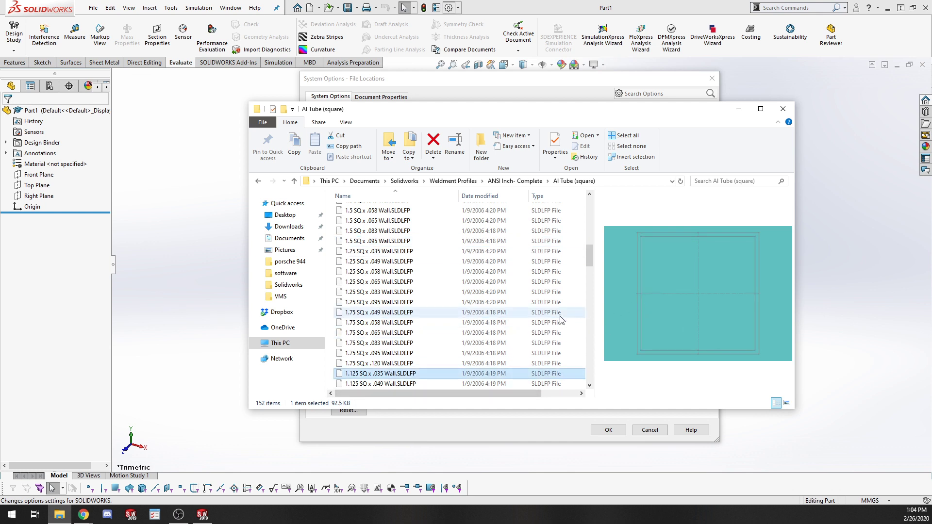
Close File Explorer, compare the two Weldment Profiles folder paths in File Locations, and leave the system options without changes
scroll(741, 327, "up", 12)
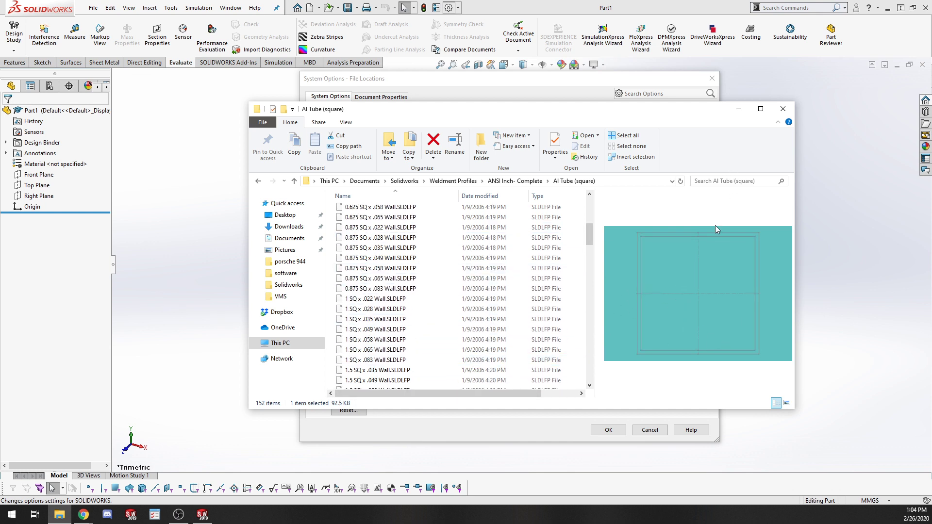
left_click(781, 108)
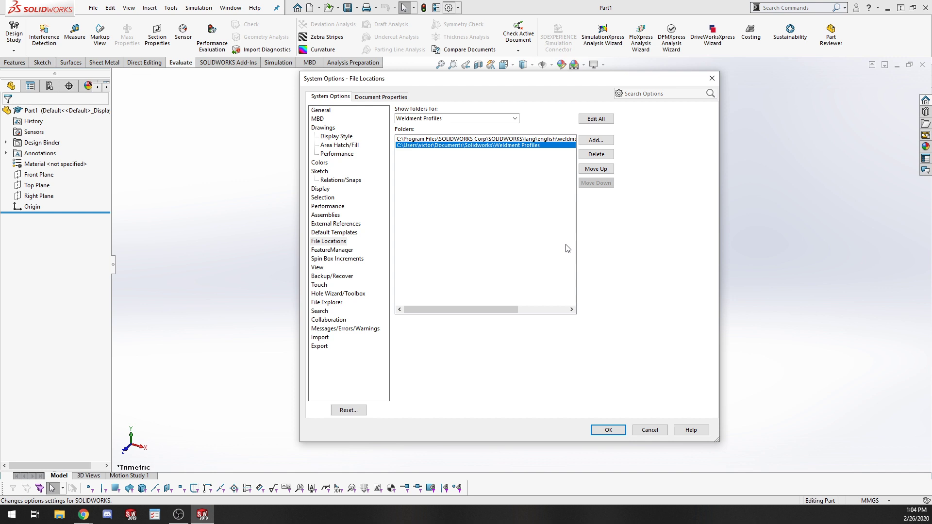
left_click(505, 140)
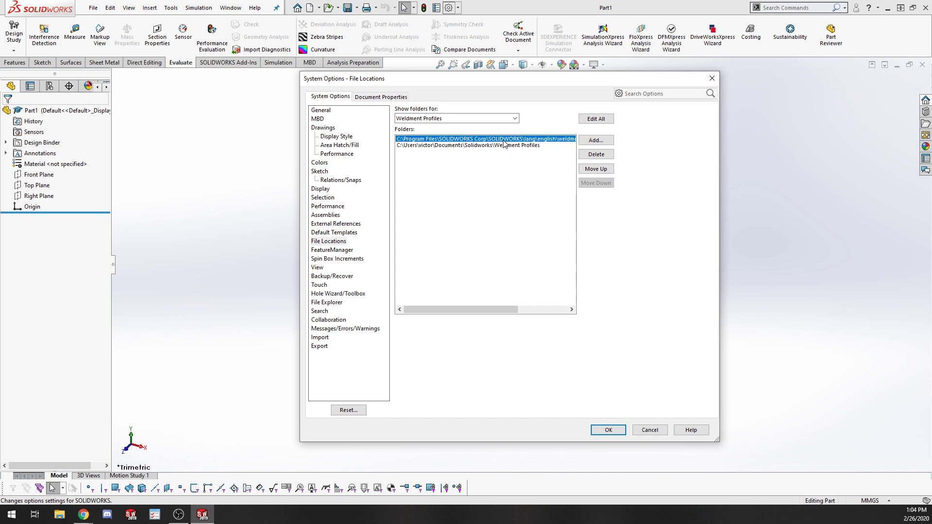
left_click(491, 146)
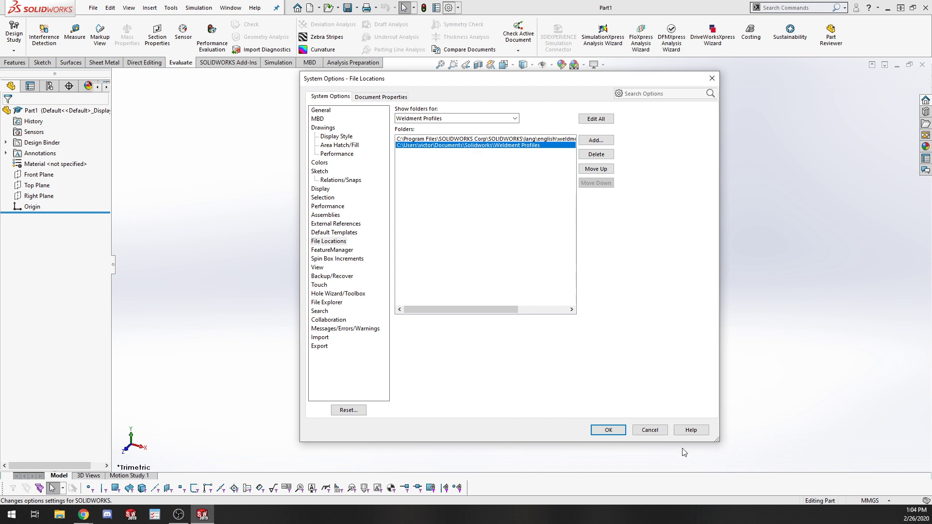
left_click(653, 432)
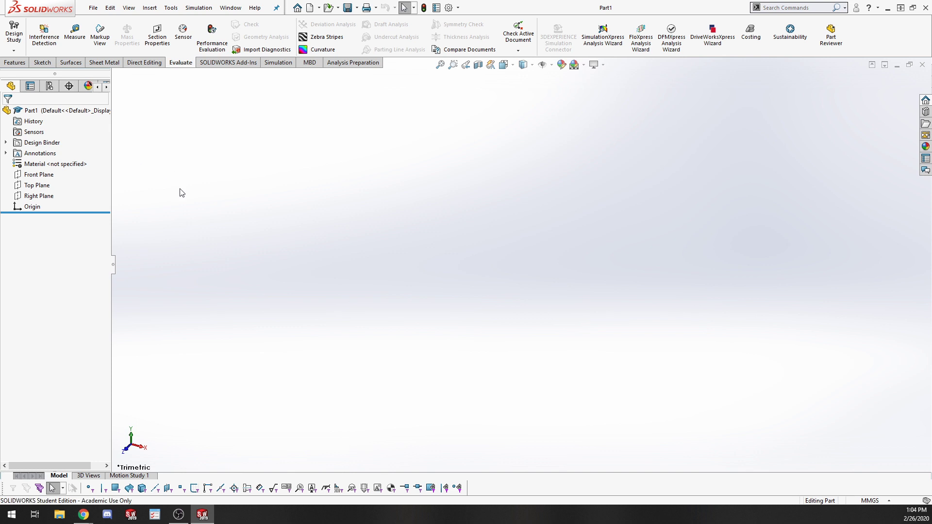
Sketch a center rectangle about 249 by 132 mm on the Top Plane, centred on the origin
left_click(36, 185)
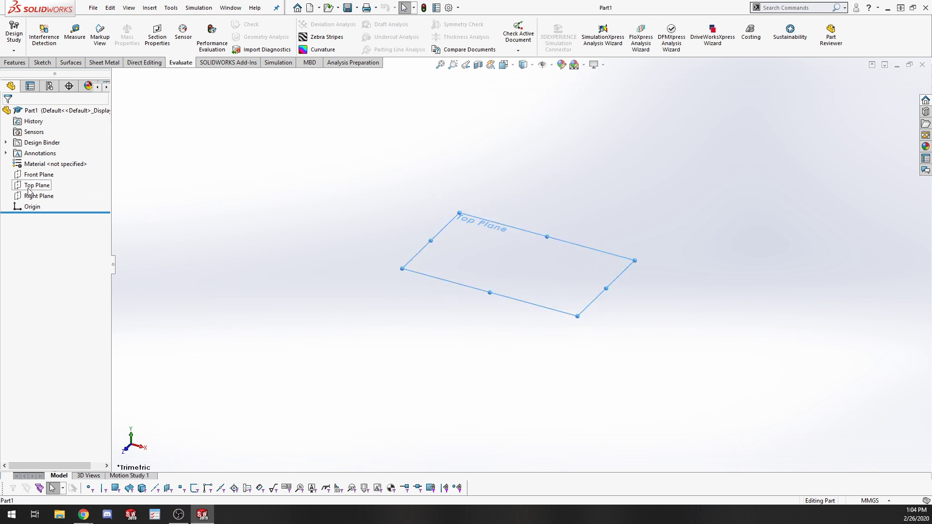
left_click(36, 173)
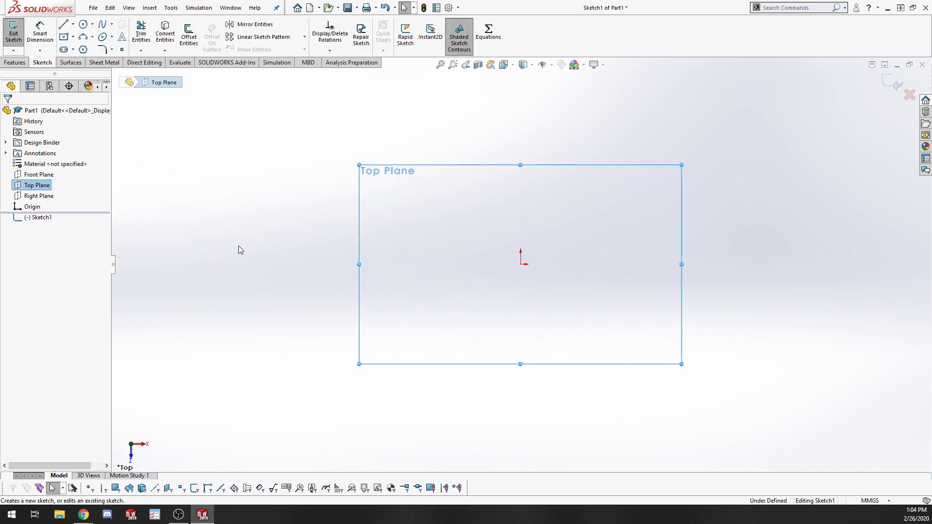
left_click(63, 38)
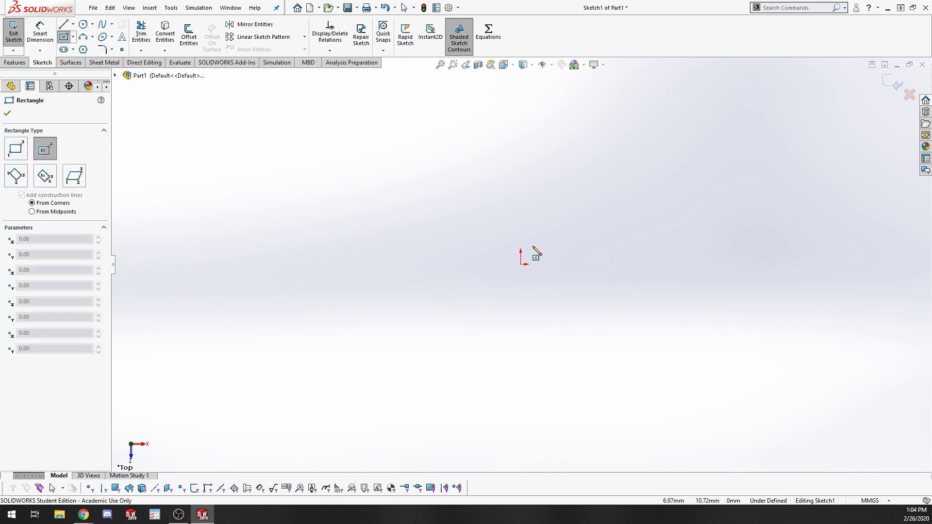
left_click(520, 265)
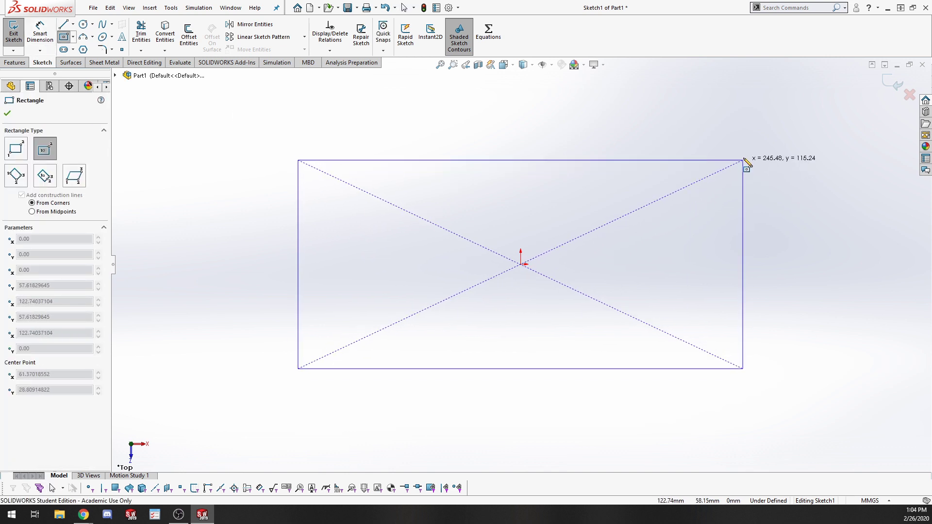
left_click(745, 145)
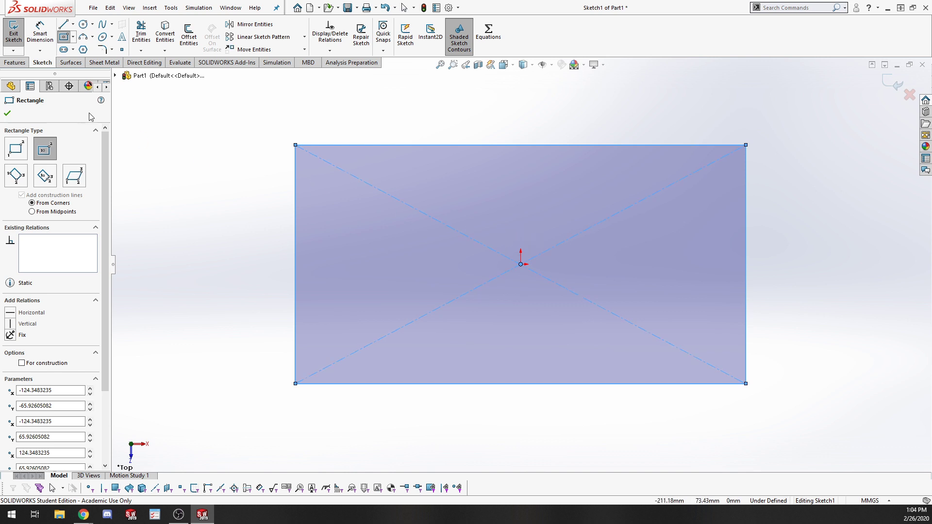
Change the document's unit system to IPS
left_click(40, 34)
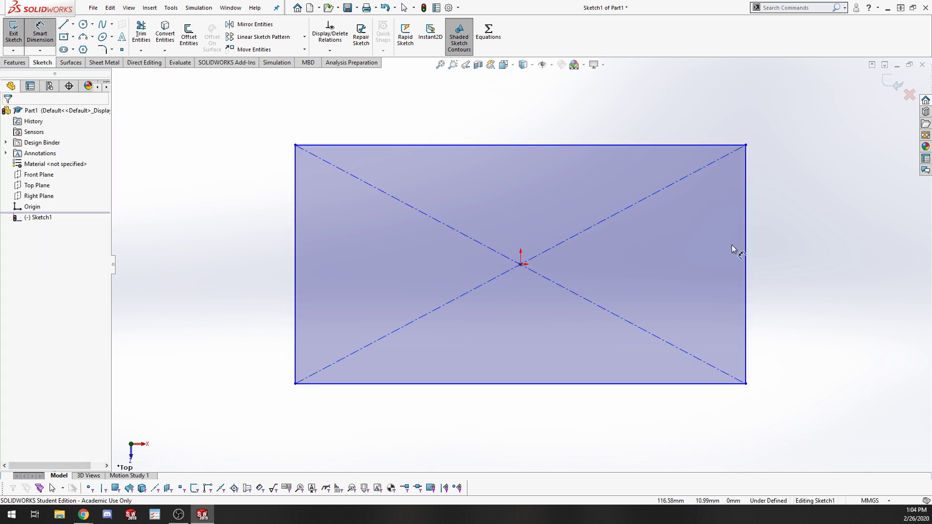
left_click(878, 500)
left_click(867, 472)
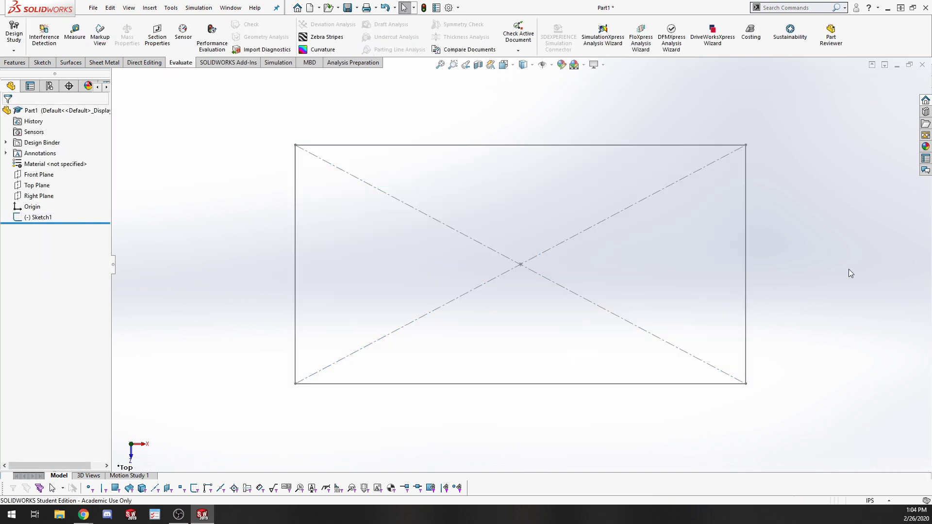
Reopen the rectangle sketch for editing and dimension its vertical side to 24 in
right_click(15, 217)
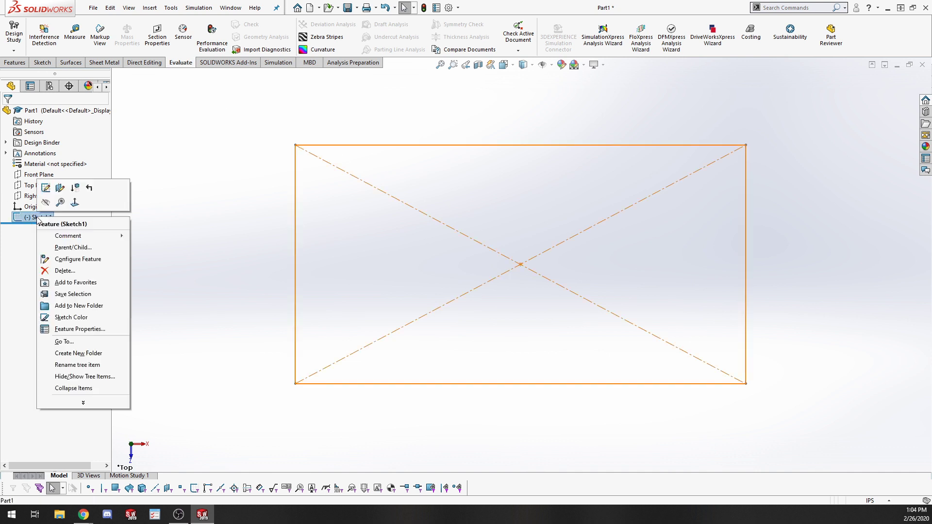
left_click(36, 185)
left_click(44, 42)
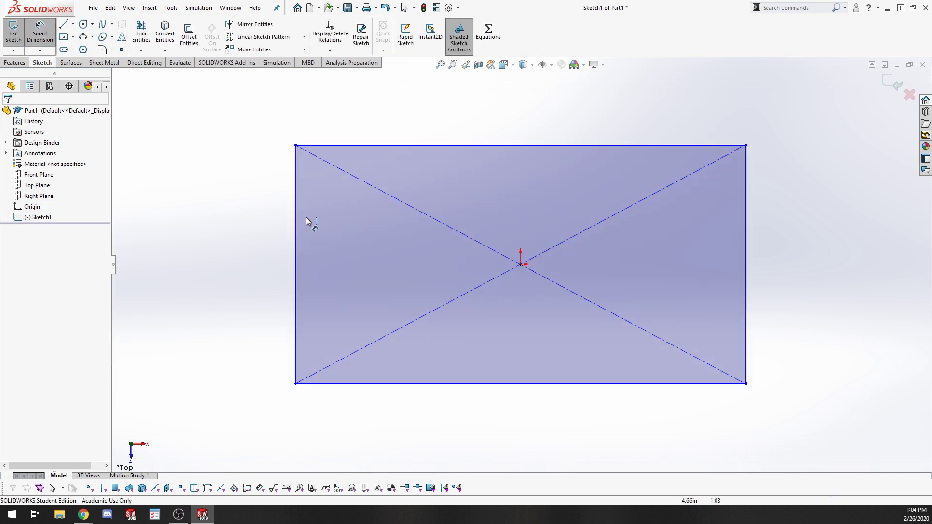
left_click(295, 259)
left_click(266, 263)
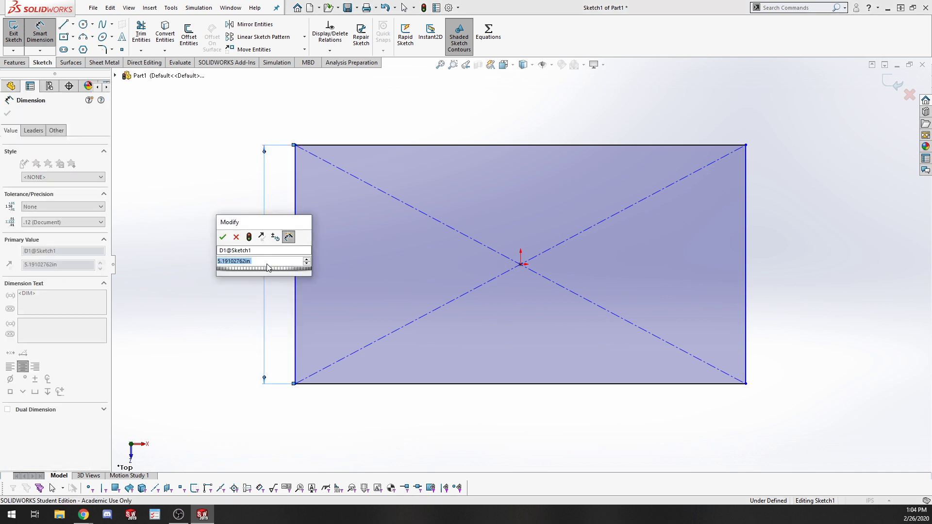
type("24")
key("Return")
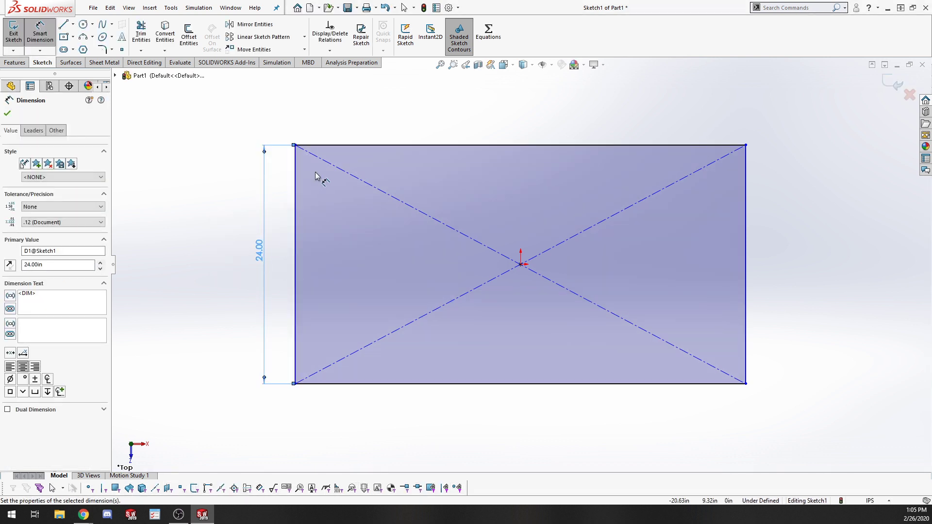
Dimension the rectangle's horizontal width to 48 in between its two vertical sides and exit the sketch
left_click(745, 214)
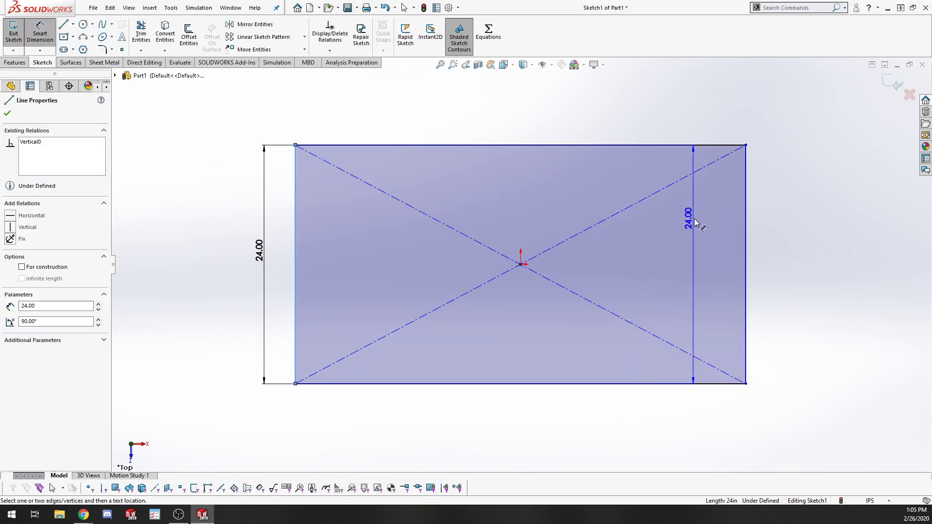
left_click(744, 212)
left_click(544, 109)
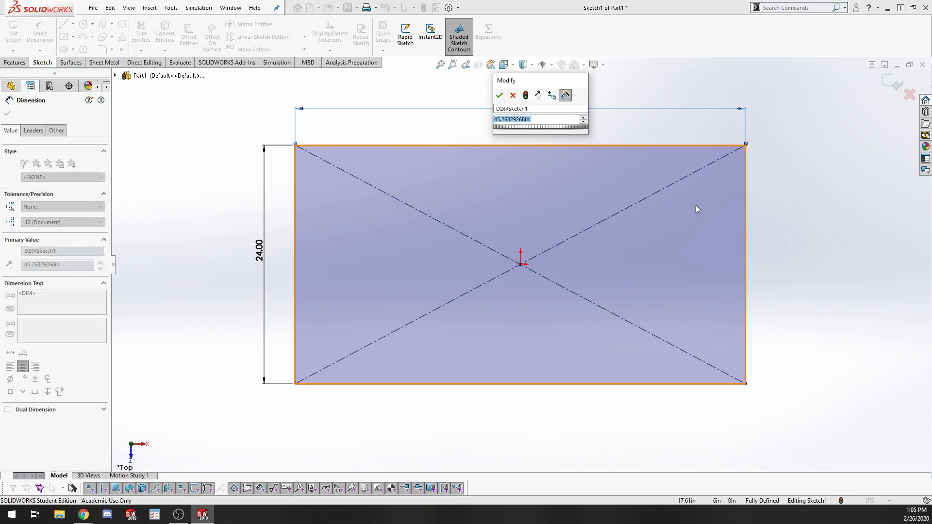
type("48")
key("Return")
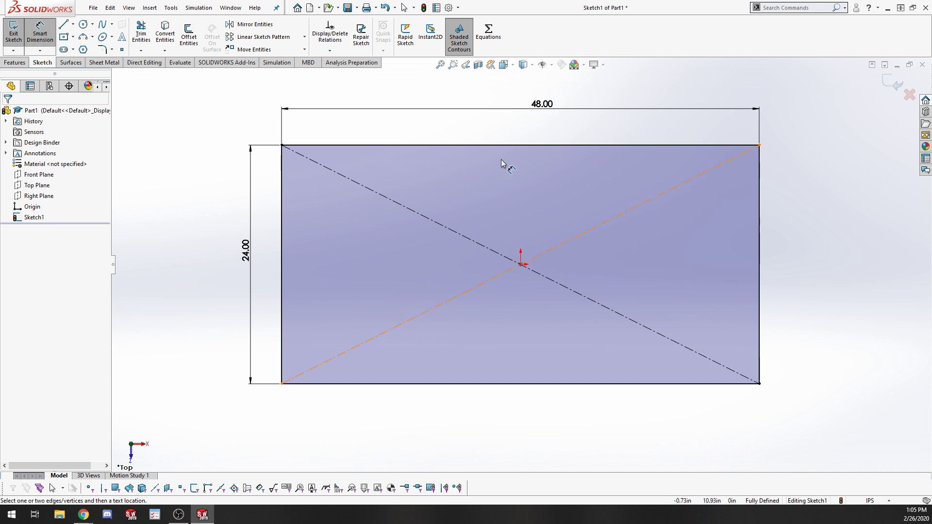
key("z")
scroll(558, 218, "down", 4)
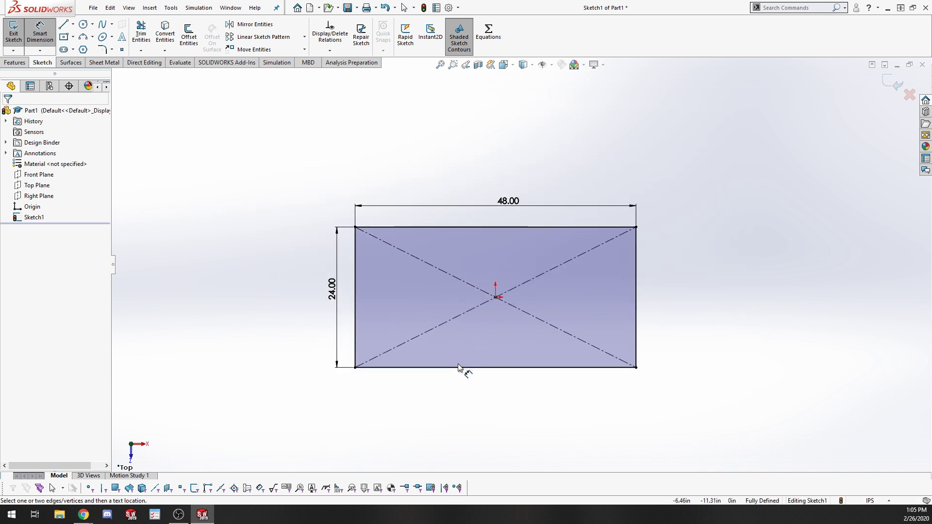
mouse_move(461, 370)
middle_mouse_down()
mouse_move(476, 270)
mouse_move(449, 308)
mouse_move(439, 363)
mouse_move(436, 324)
mouse_move(462, 306)
mouse_move(439, 245)
mouse_move(384, 324)
mouse_move(452, 304)
middle_mouse_up()
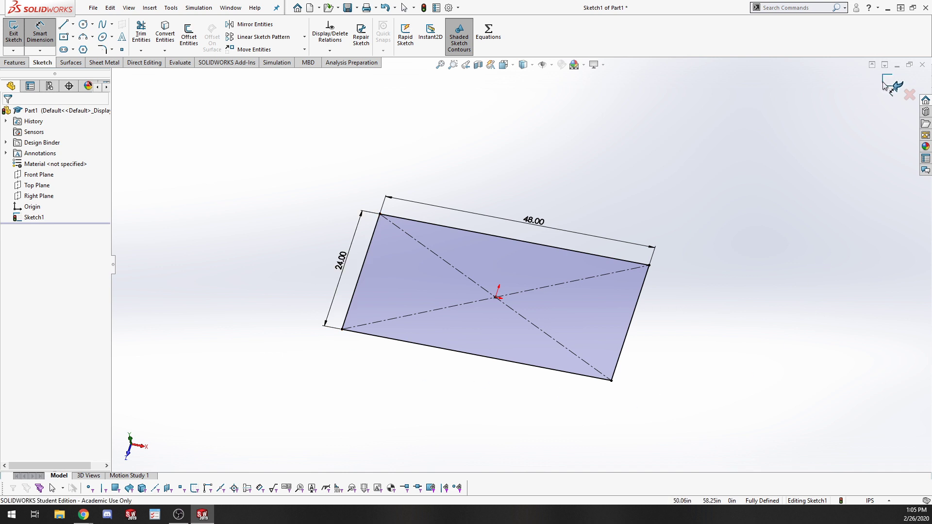
mouse_move(633, 369)
middle_mouse_down()
mouse_move(487, 357)
mouse_move(501, 277)
mouse_move(430, 362)
mouse_move(443, 274)
mouse_move(478, 274)
middle_mouse_up()
key("Escape")
left_click(897, 92)
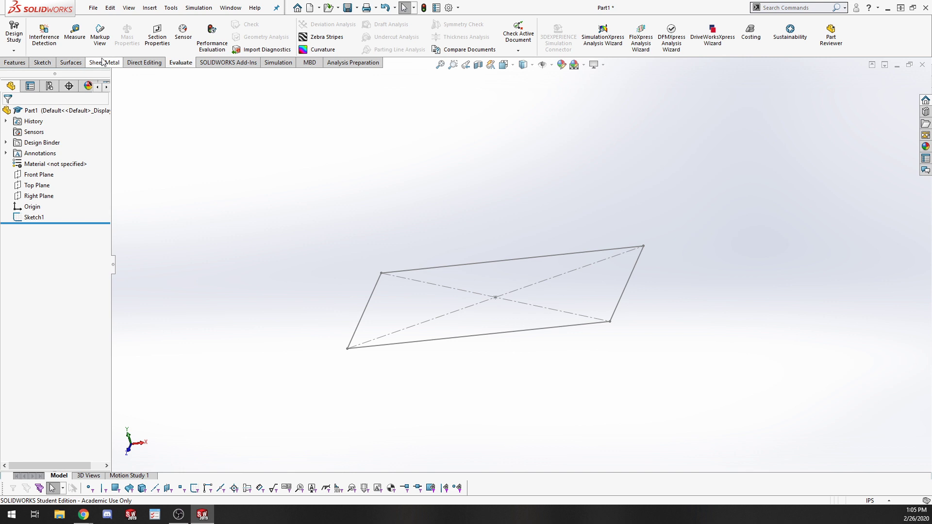
Add the Weldments tool set to the CommandManager and bring up its commands
right_click(155, 65)
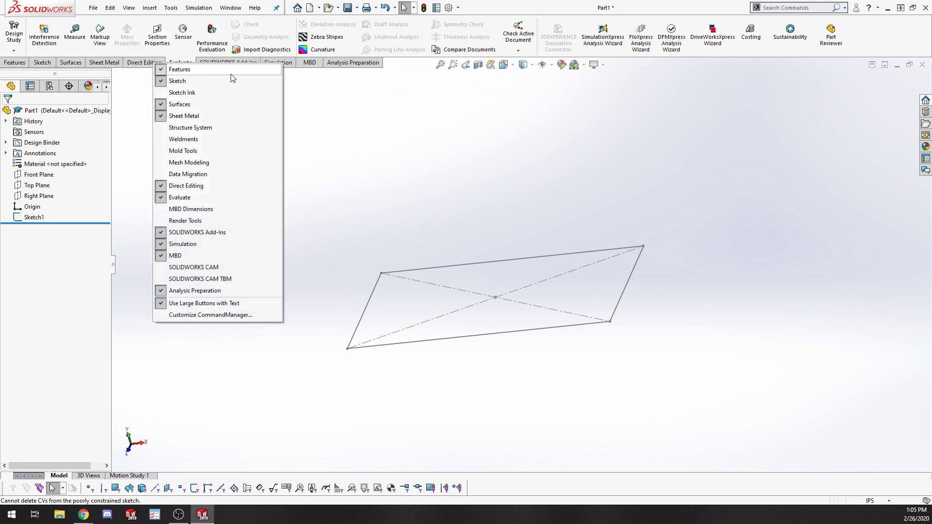
left_click(184, 140)
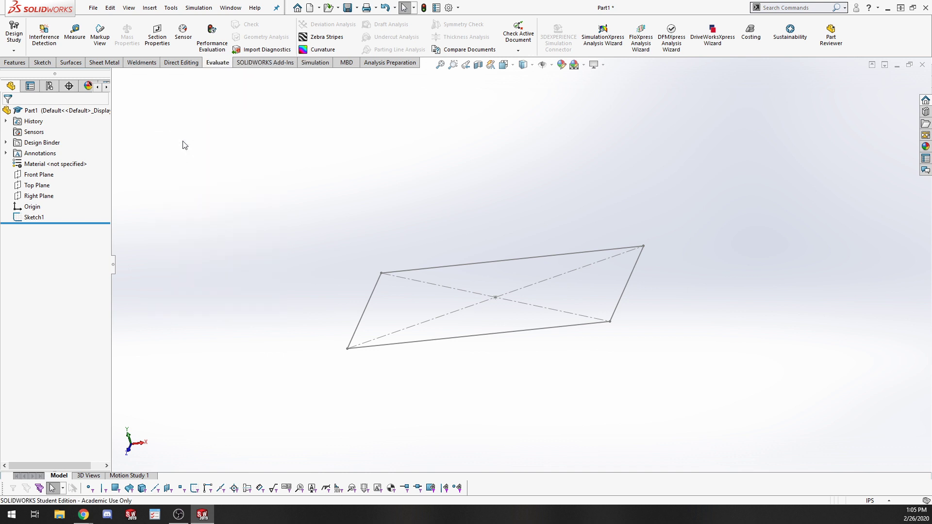
left_click(135, 66)
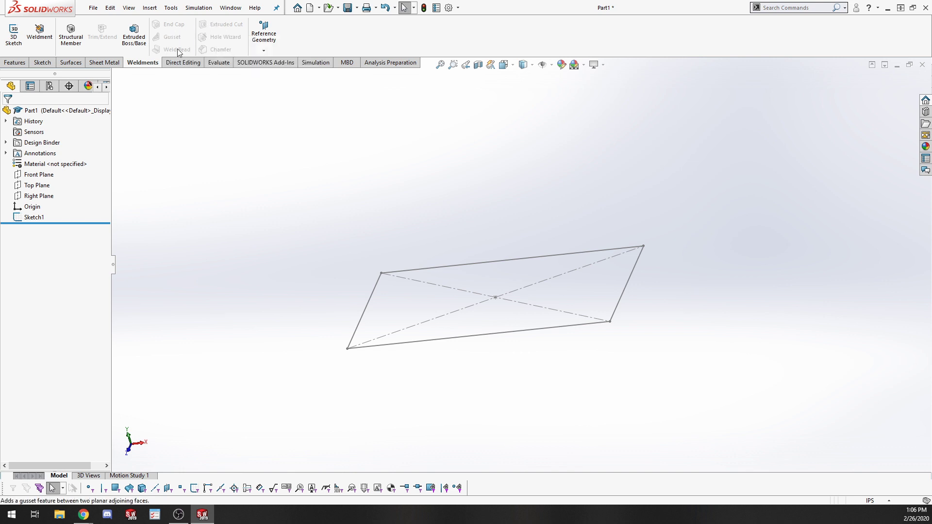
Add a Weldment feature to the part and examine it in the feature tree
left_click(49, 42)
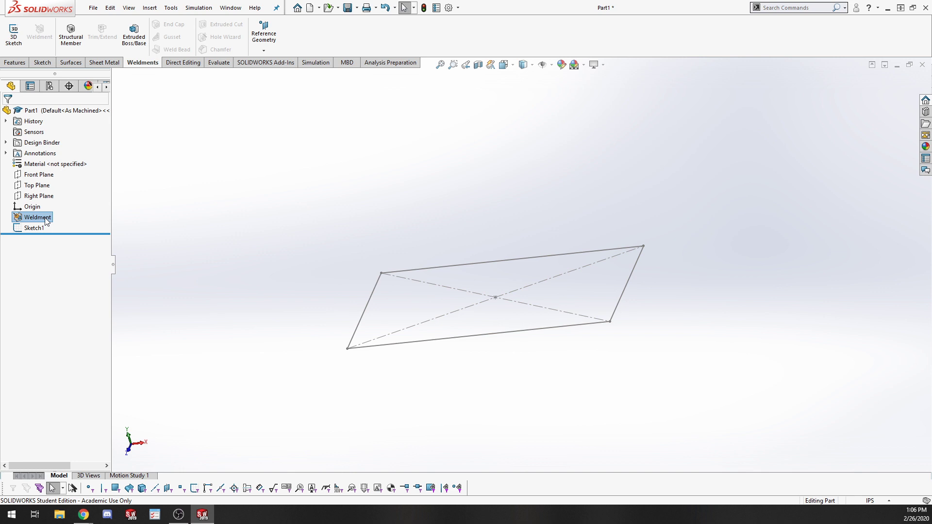
left_click(183, 181)
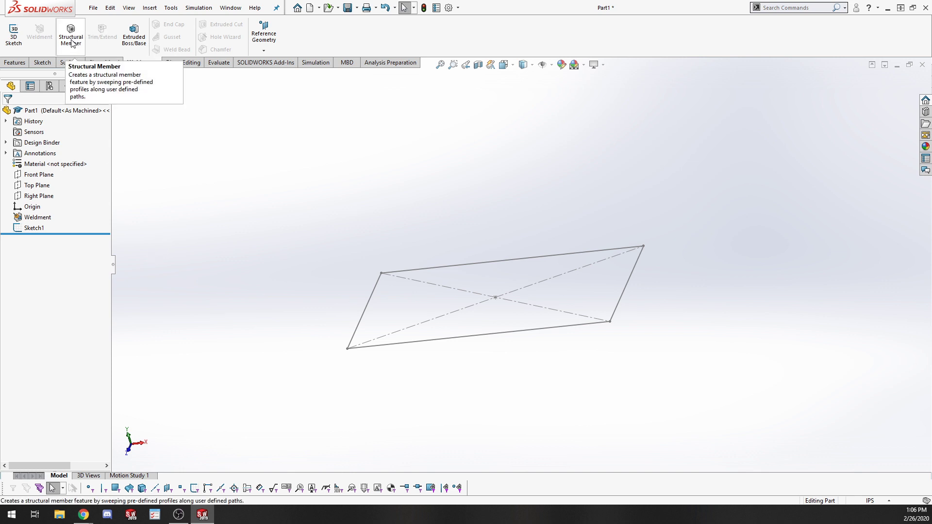
left_click(35, 217)
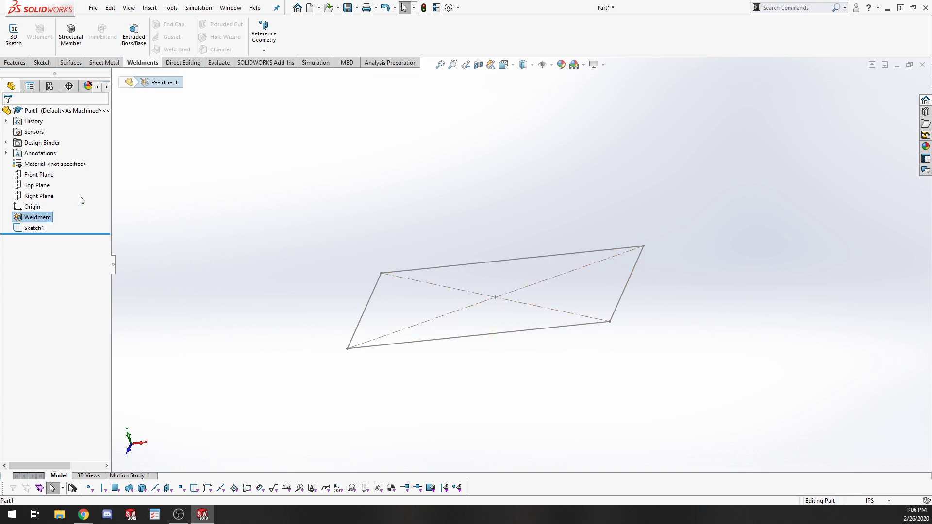
left_click(255, 162)
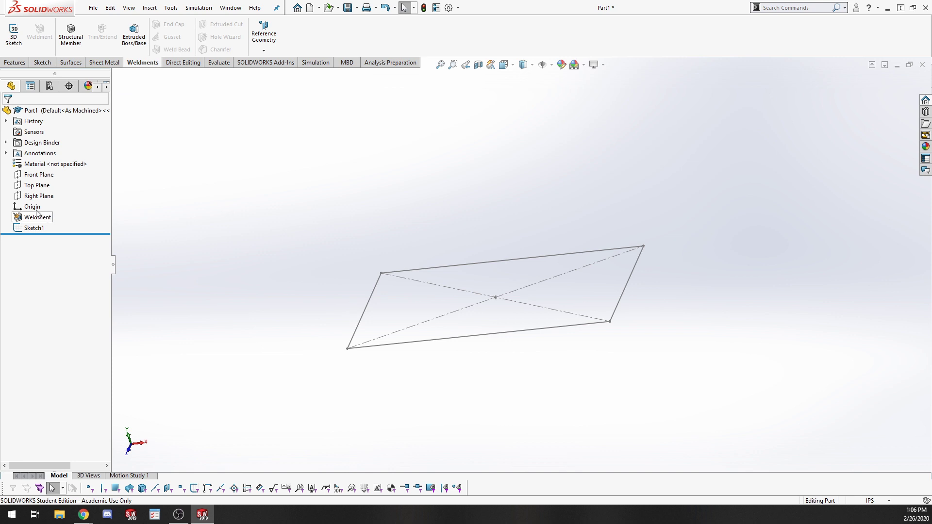
Start a Structural Member and set its standard to ANSI Inch- Complete
left_click(70, 34)
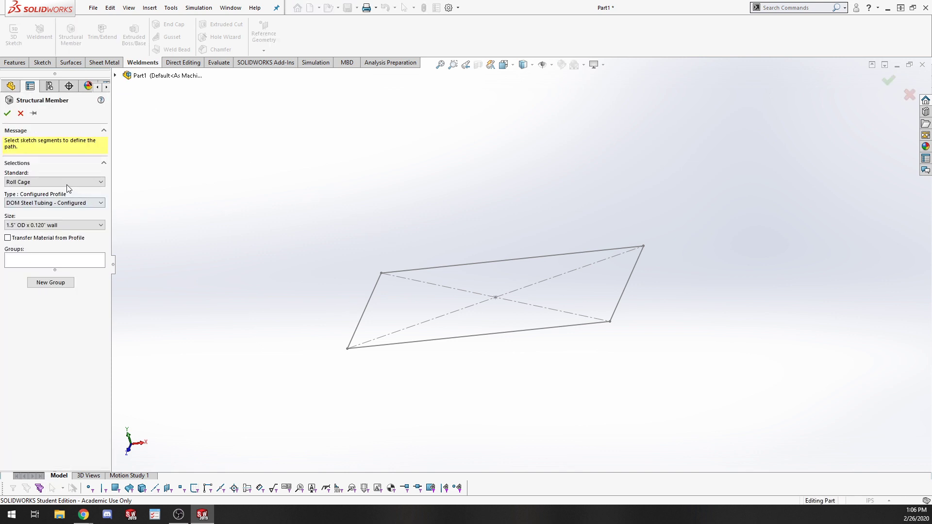
left_click(67, 183)
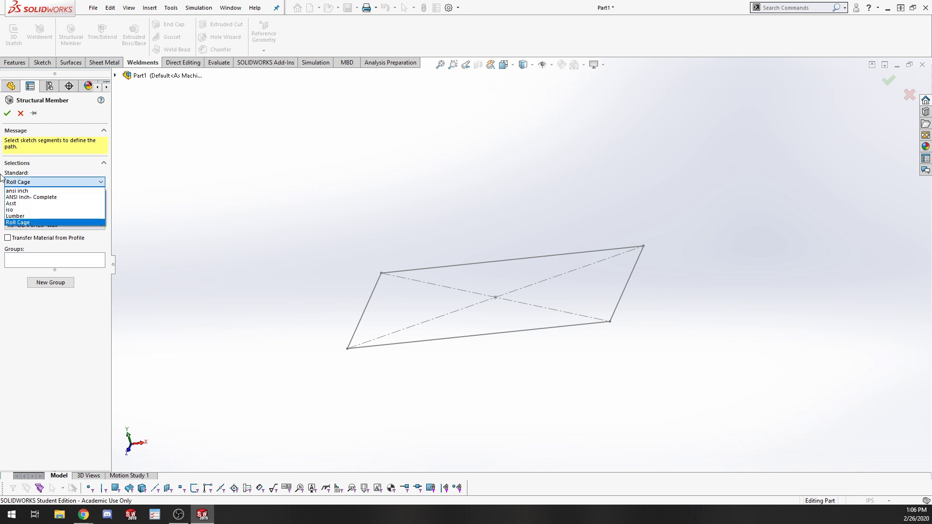
left_click(21, 197)
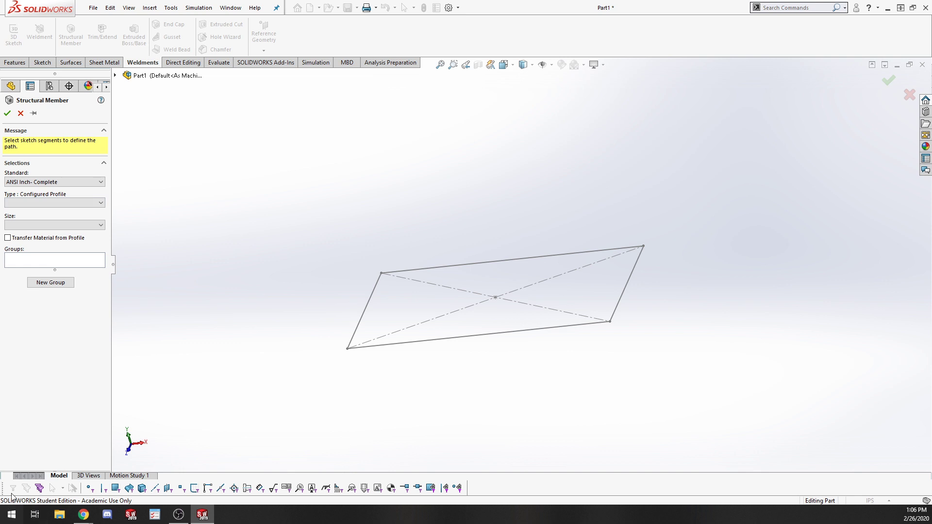
Switch to File Explorer, go to Weldment Profiles inside the Solidworks folder and select the ANSI Inch- Complete folder
left_click(59, 514)
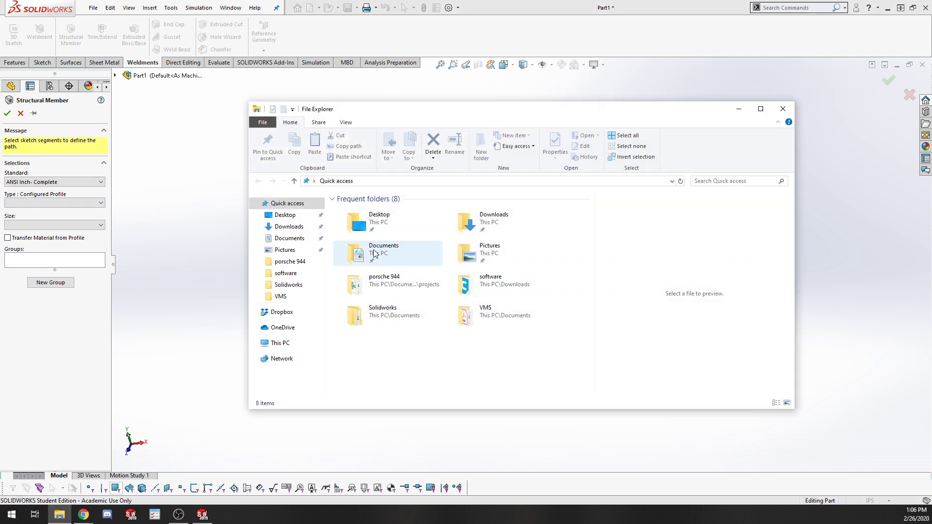
left_click(288, 284)
double_click(379, 275)
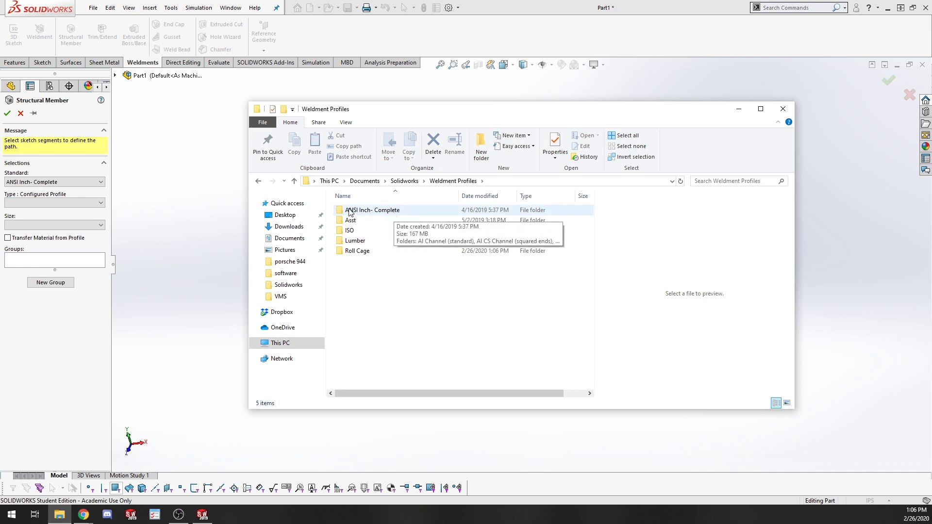
double_click(373, 209)
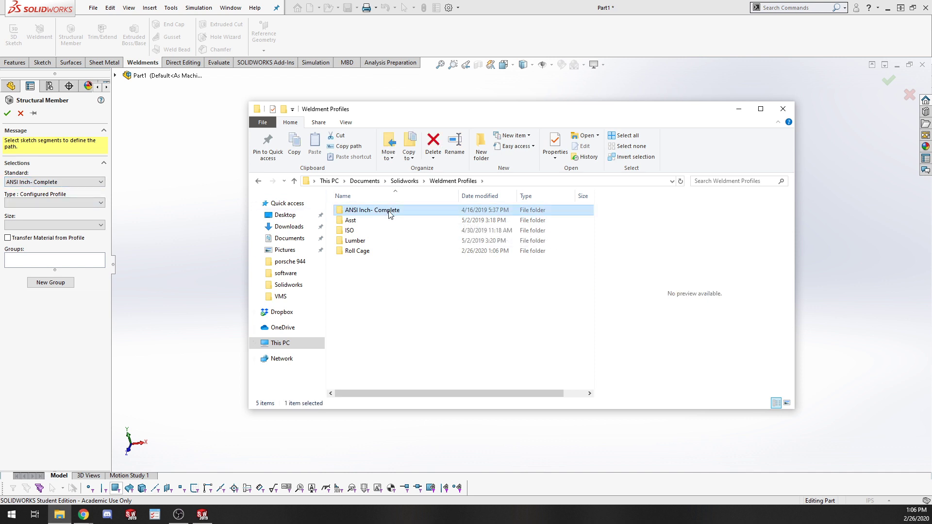
Set the structural member's type to Al Tube (square) and its size to 1.5 SQ x .095 Wall
left_click(26, 205)
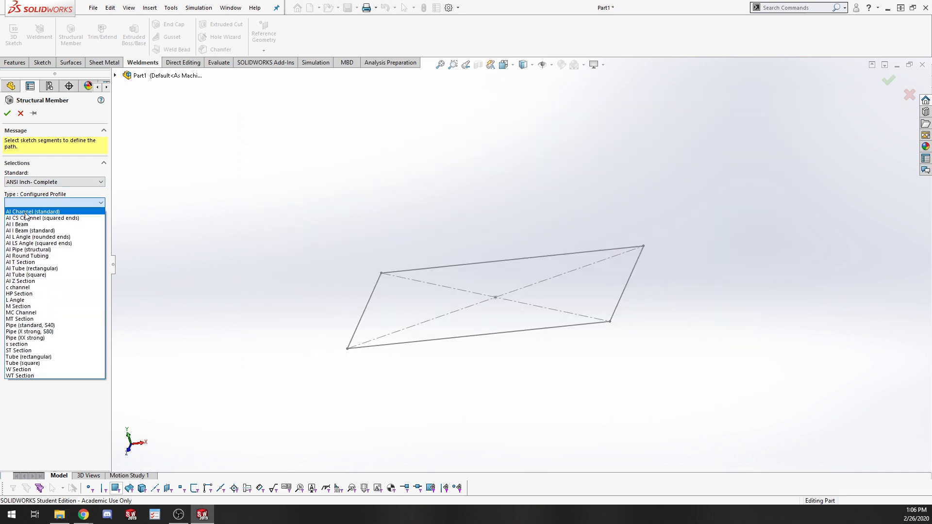
left_click(38, 275)
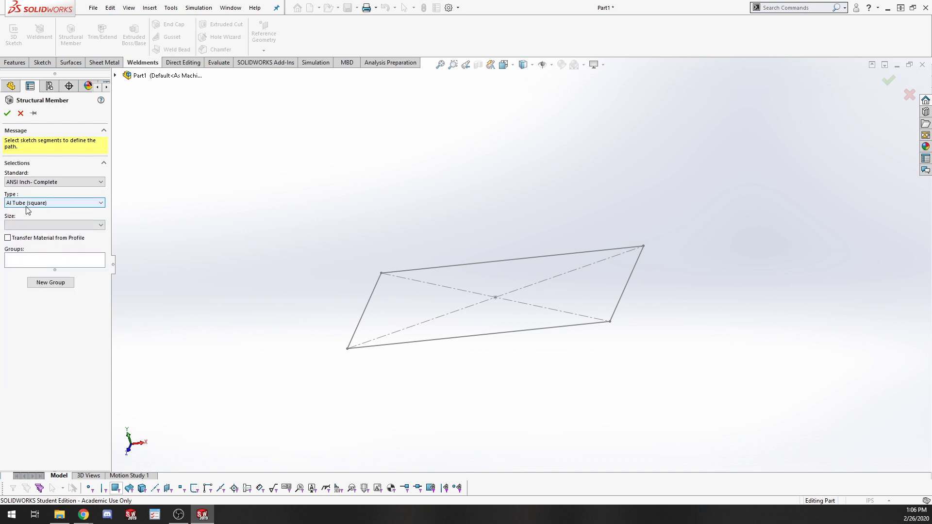
left_click(44, 224)
scroll(54, 394, "down", 2)
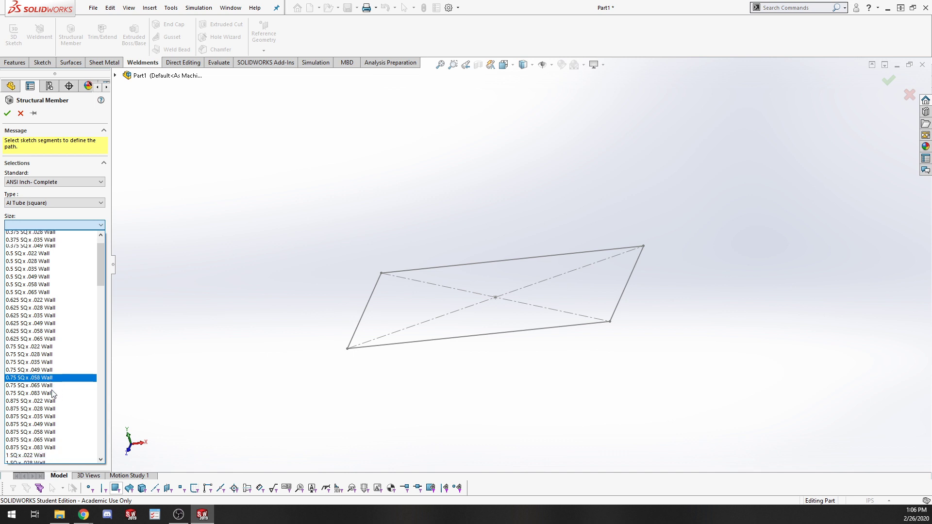
scroll(50, 321, "down", 10)
left_click(41, 327)
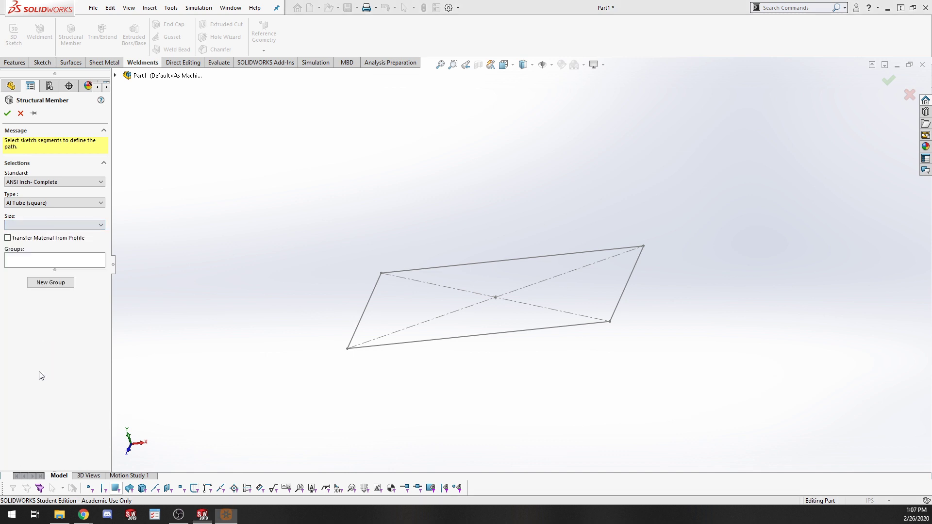
left_click(43, 224)
left_click_drag(93, 261, 95, 323)
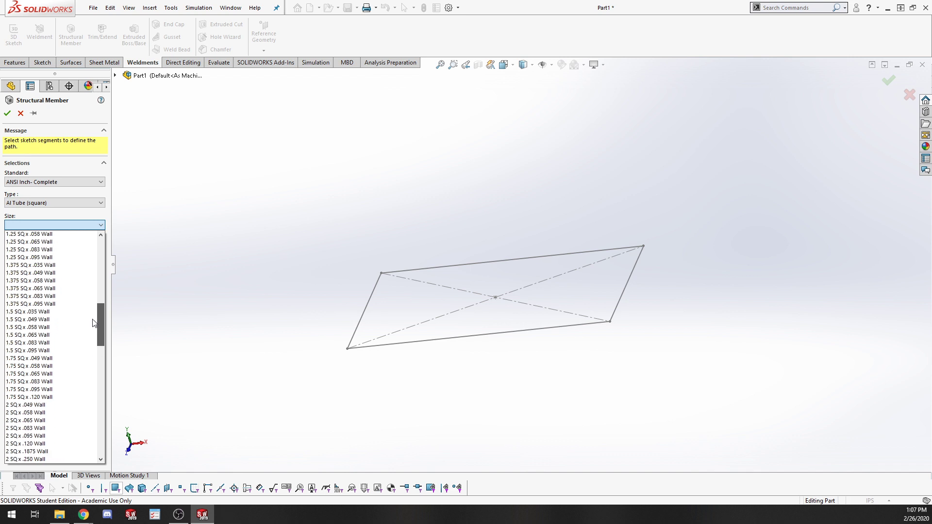
left_click(40, 350)
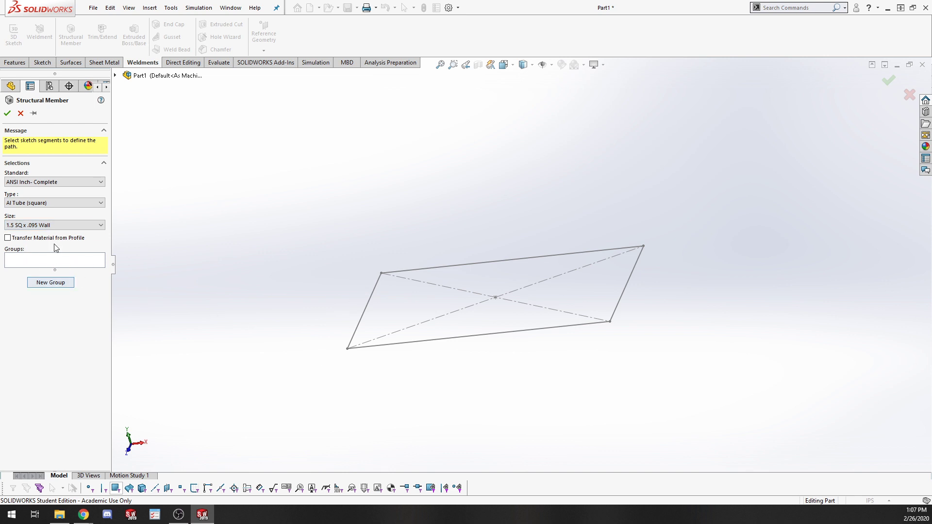
Add all four outer lines of the rectangular sketch as path segments of the structural member's first group
left_click(55, 261)
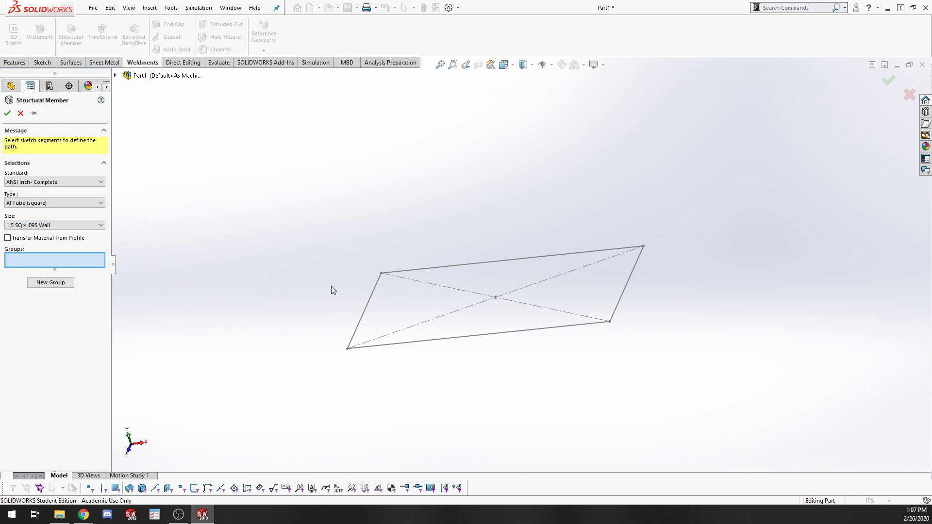
mouse_move(362, 301)
middle_mouse_down()
mouse_move(314, 297)
mouse_move(281, 310)
mouse_move(354, 304)
mouse_move(296, 316)
mouse_move(293, 341)
mouse_move(301, 286)
mouse_move(312, 333)
mouse_move(317, 290)
mouse_move(305, 322)
middle_mouse_up()
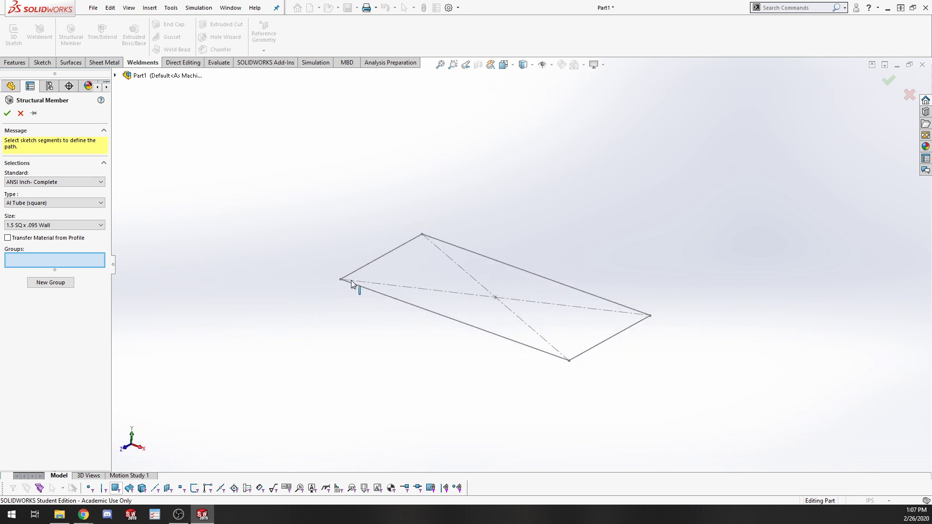
left_click(374, 261)
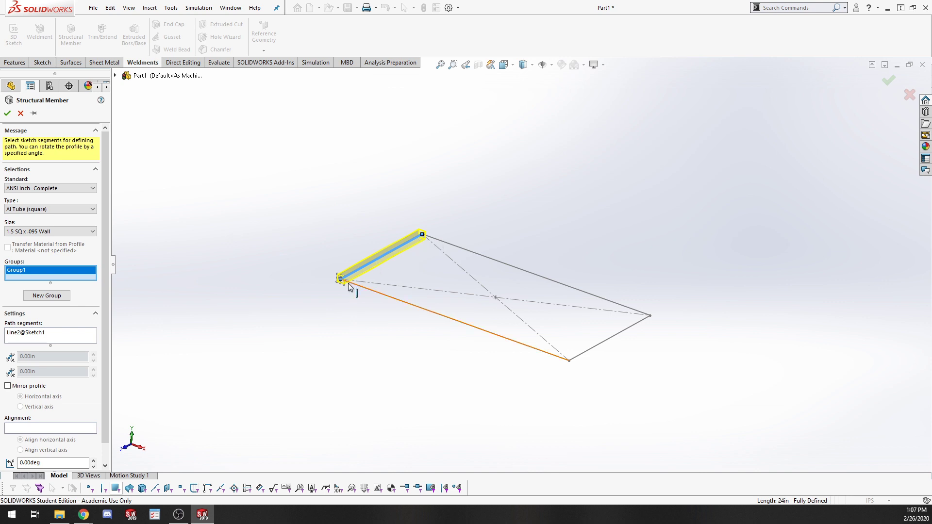
left_click(518, 272)
left_click(614, 337)
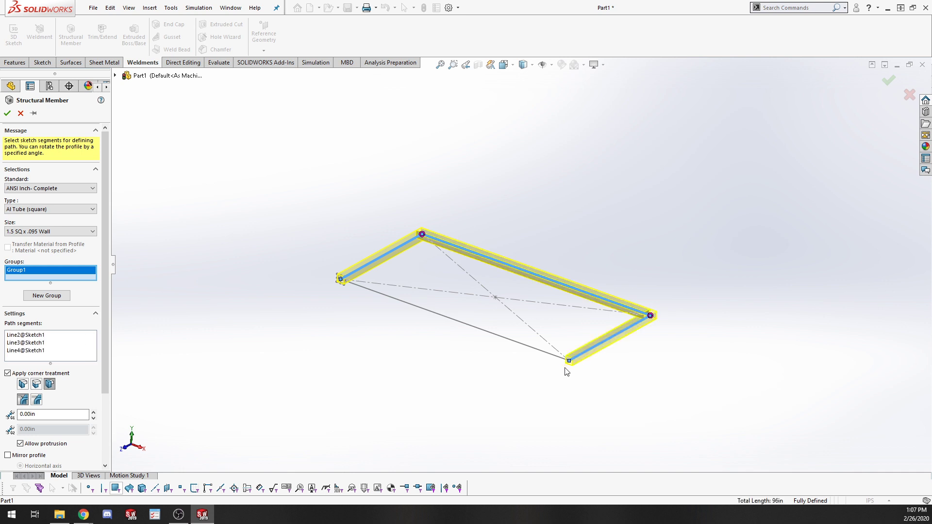
left_click(533, 353)
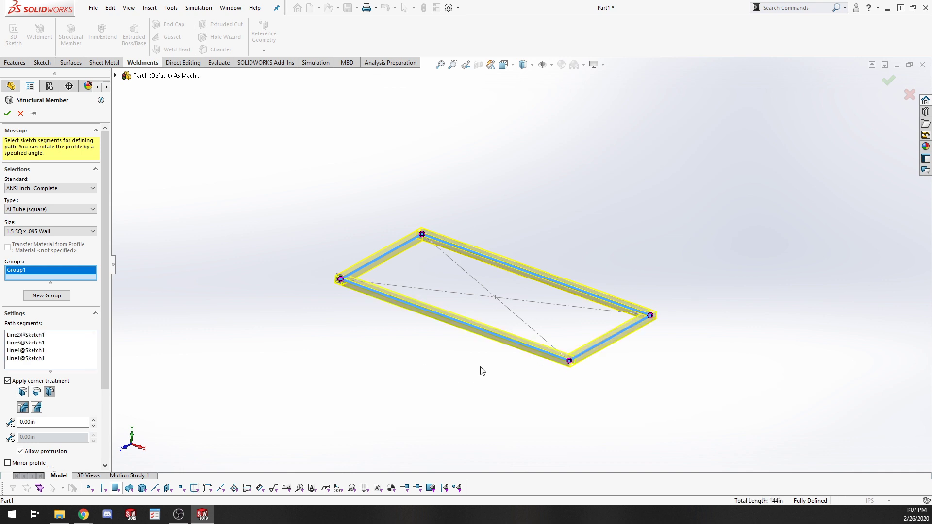
Examine how the square tubes meet at the frame's front corner in the structural member preview
middle_click_drag(485, 364, 485, 343)
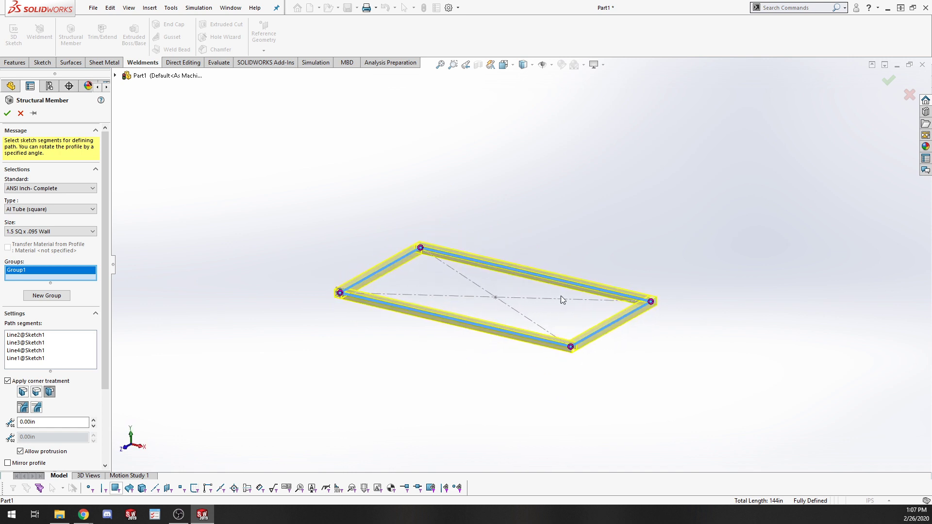
scroll(529, 341, "down", 10)
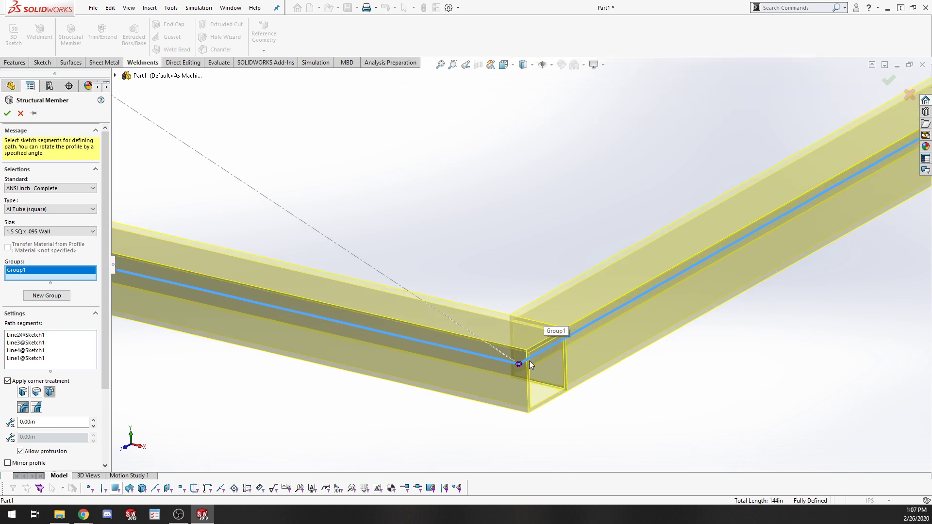
mouse_move(595, 402)
middle_mouse_down()
mouse_move(578, 365)
mouse_move(586, 397)
mouse_move(587, 385)
middle_mouse_up()
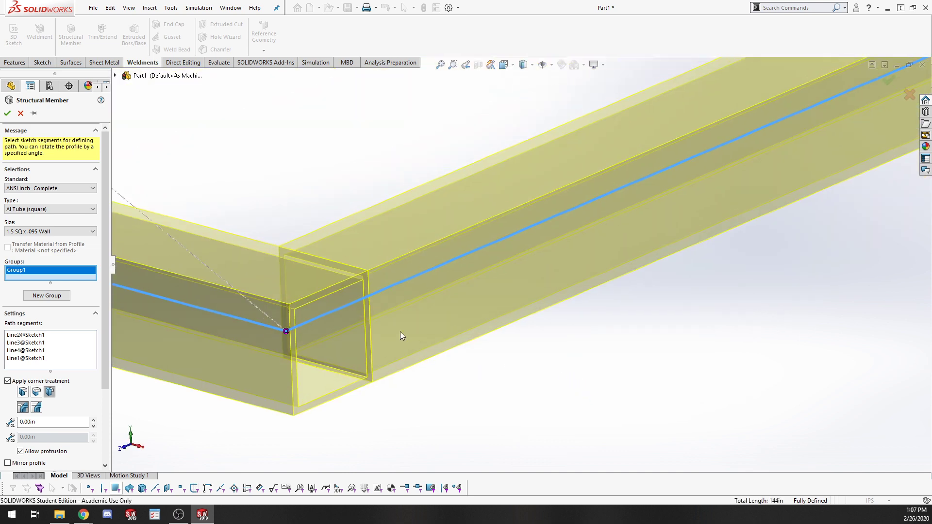
scroll(340, 263, "up", 2)
scroll(374, 269, "down", 3)
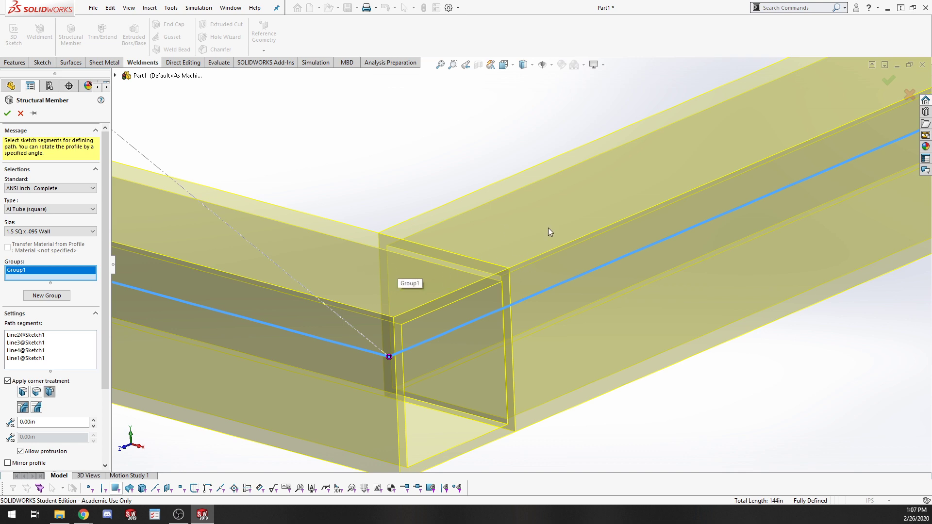
scroll(558, 316, "down", 5)
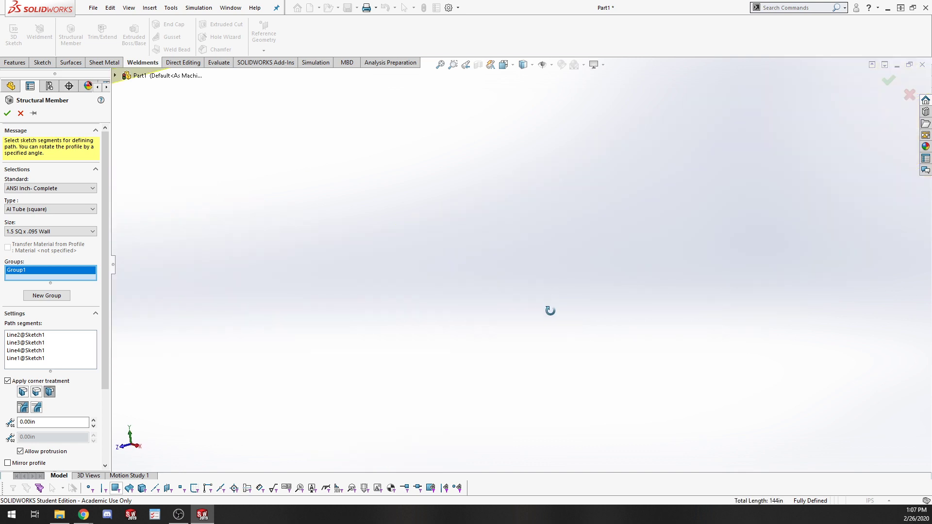
scroll(553, 325, "up", 4)
scroll(464, 399, "up", 2)
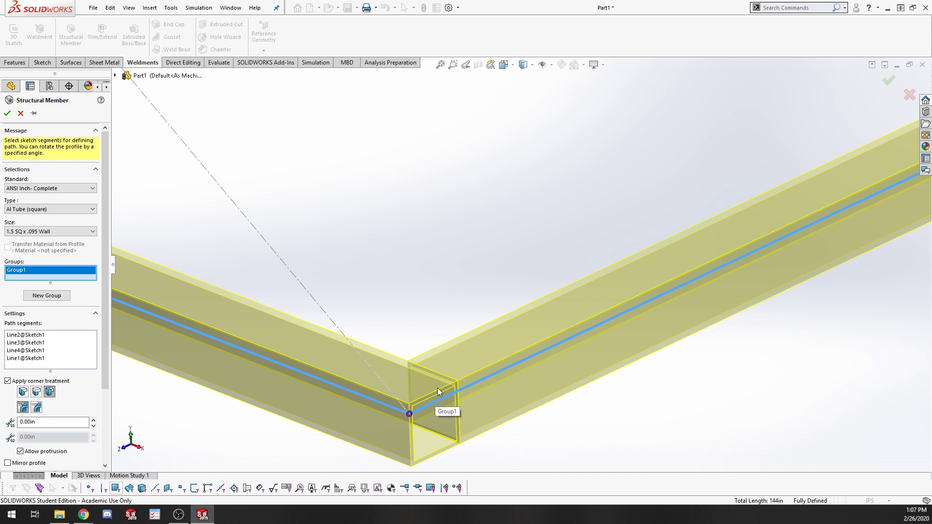
scroll(378, 362, "up", 2)
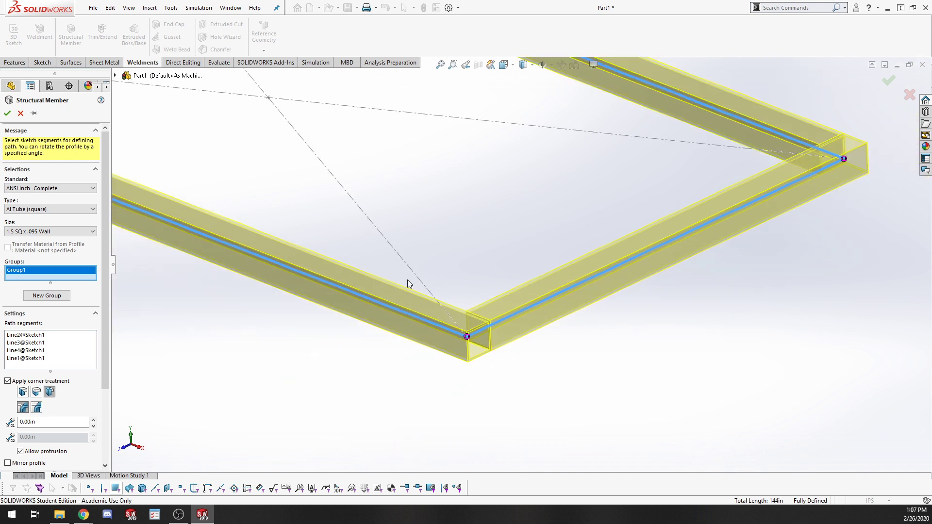
scroll(470, 317, "up", 1)
scroll(489, 311, "up", 3)
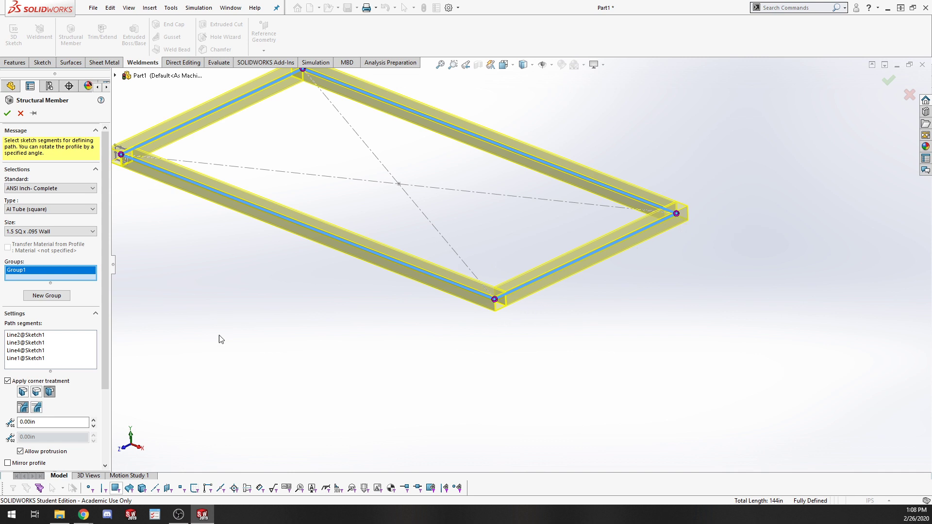
Try the End Butt1 and End Butt2 corner treatments on the group, finishing with End Miter
left_click(36, 392)
left_click(50, 392)
left_click(37, 392)
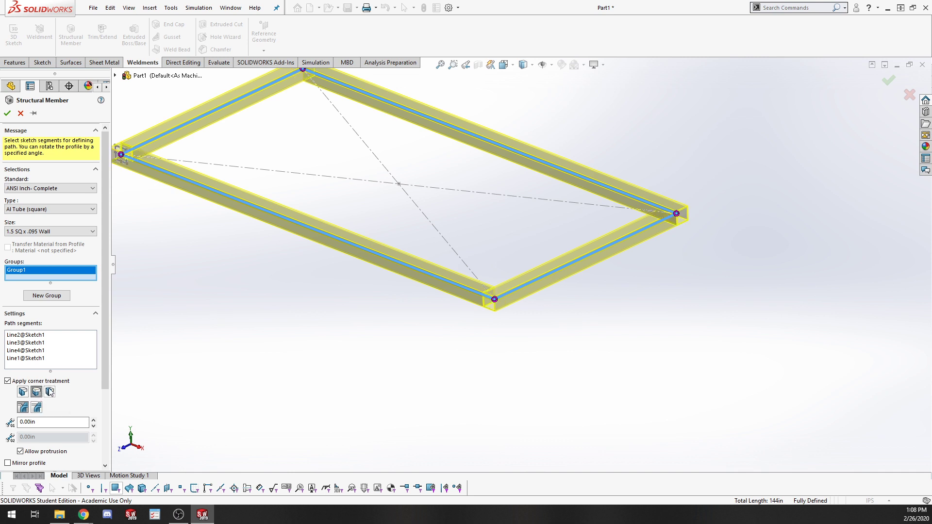
left_click(50, 392)
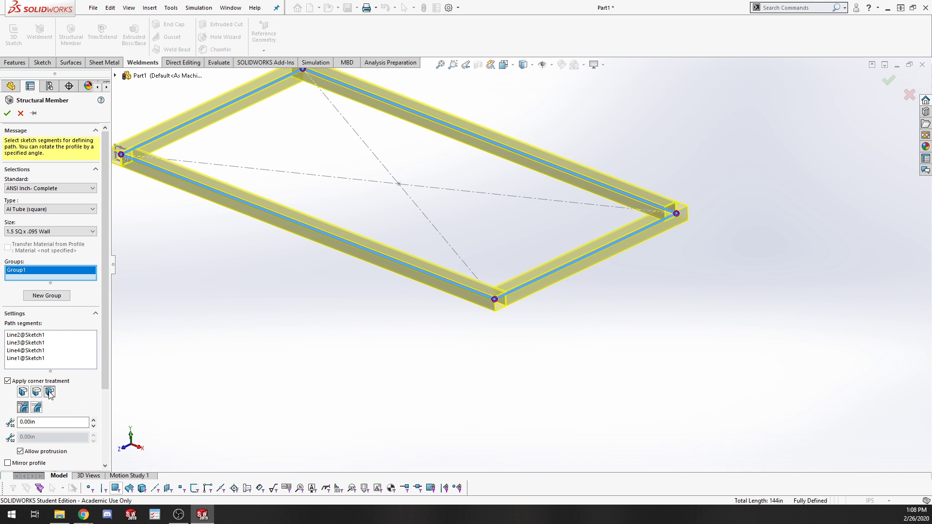
left_click(23, 392)
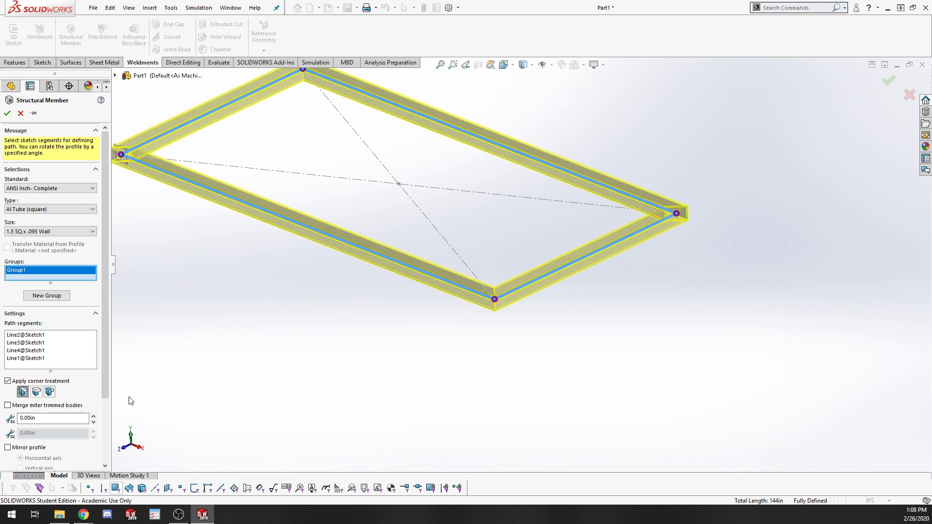
Examine the mitered tube joint up close and compare it with the other corners of the frame
scroll(520, 265, "up", 5)
scroll(350, 222, "down", 6)
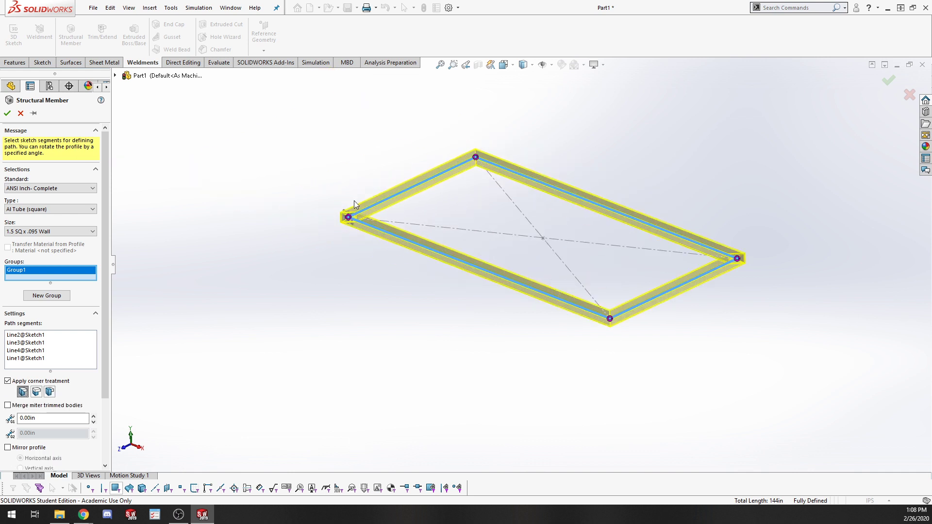
scroll(401, 241, "down", 4)
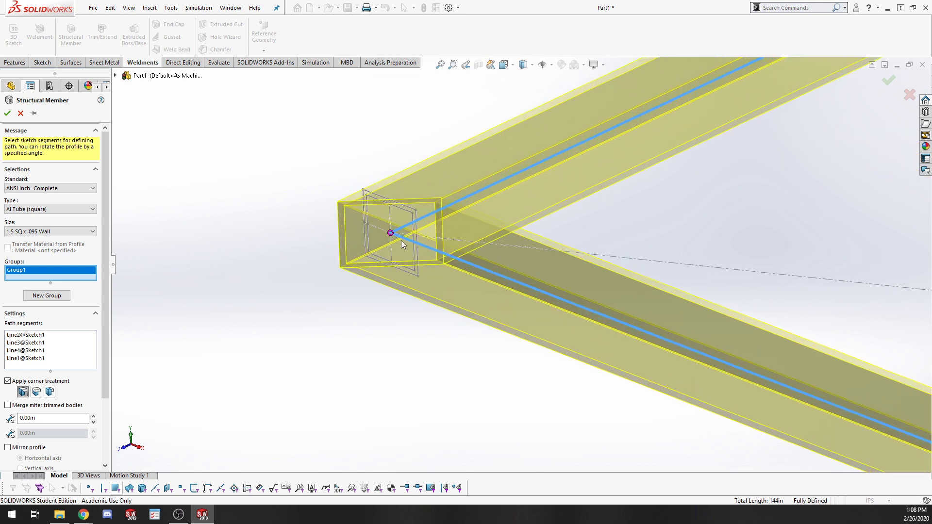
scroll(466, 236, "up", 2)
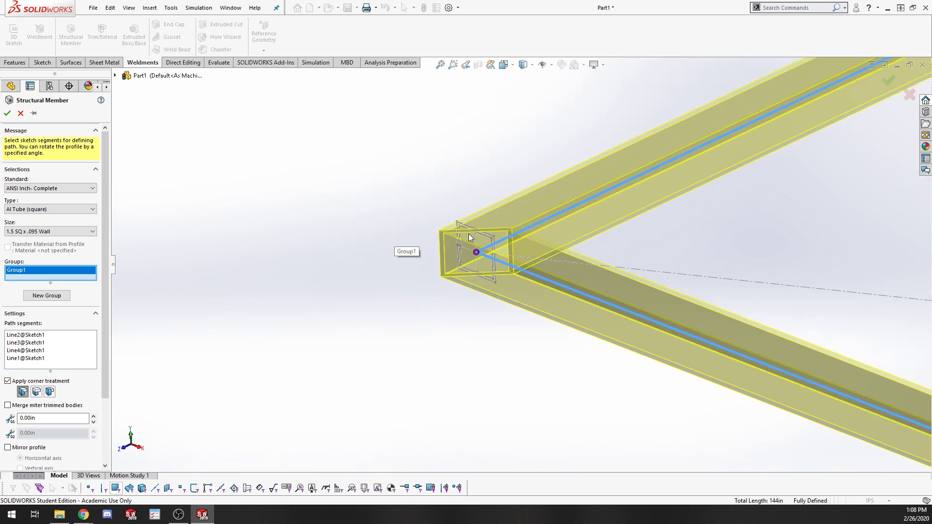
scroll(572, 292, "up", 1)
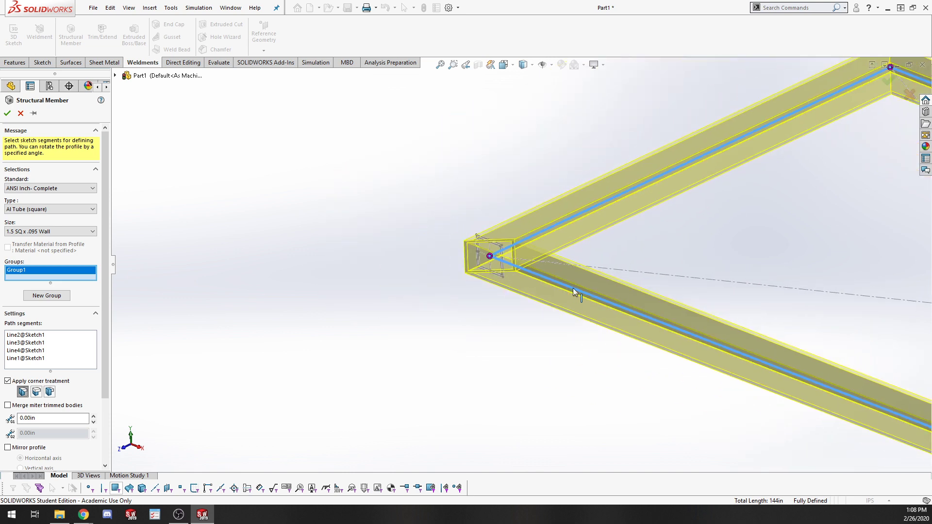
scroll(669, 288, "up", 3)
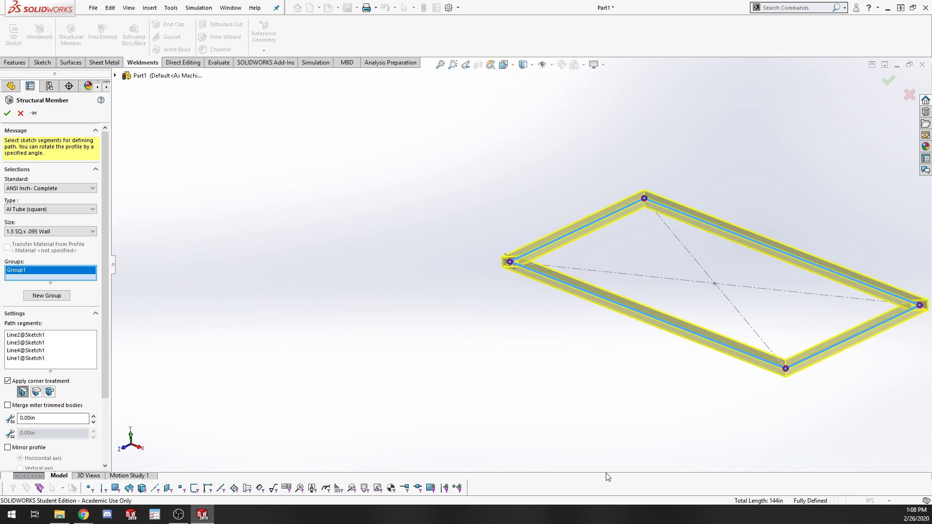
scroll(727, 286, "up", 1)
scroll(670, 322, "down", 2)
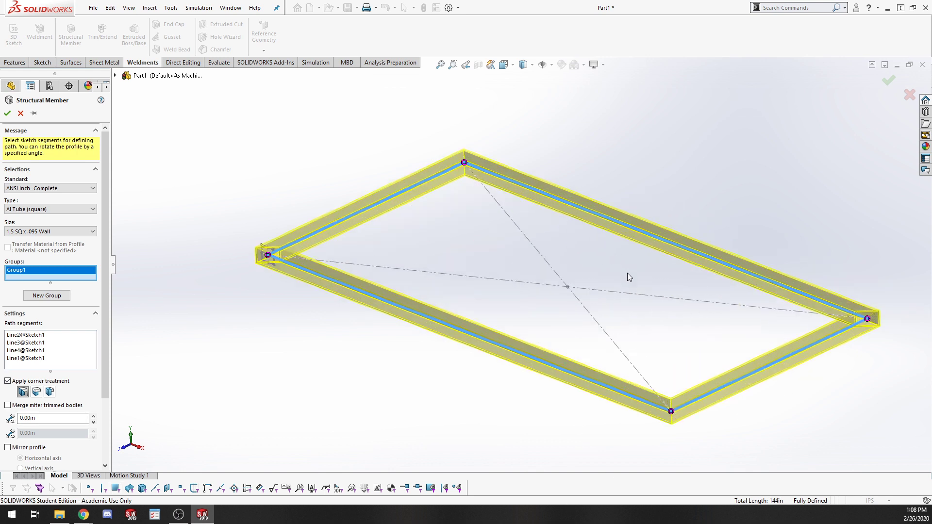
Apply the End Butt2 corner treatment to the whole group and override the frame's front corner with End Butt1
left_click(50, 391)
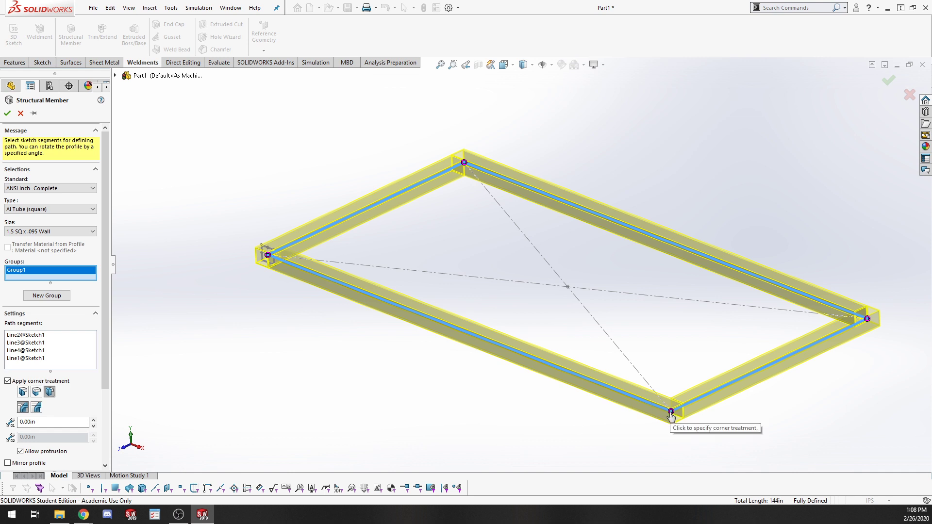
scroll(671, 415, "down", 4)
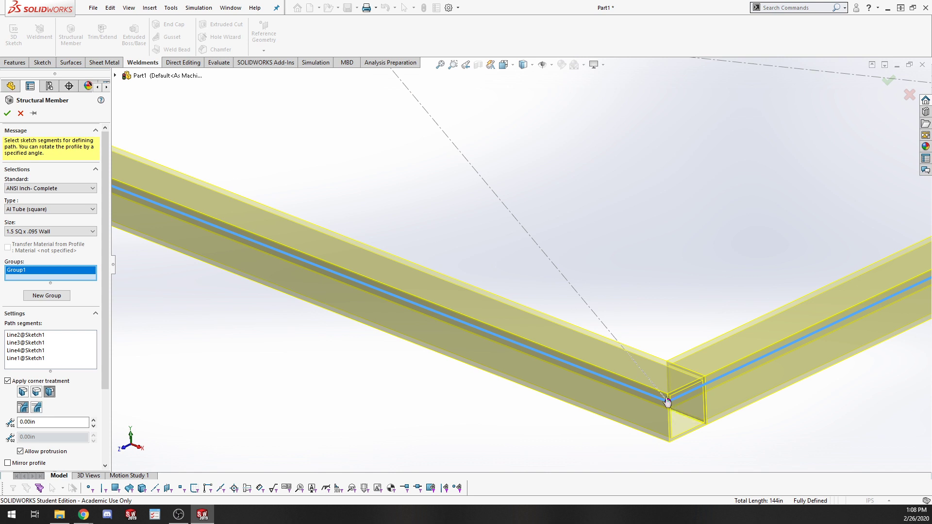
left_click(667, 403)
scroll(669, 408, "up", 4)
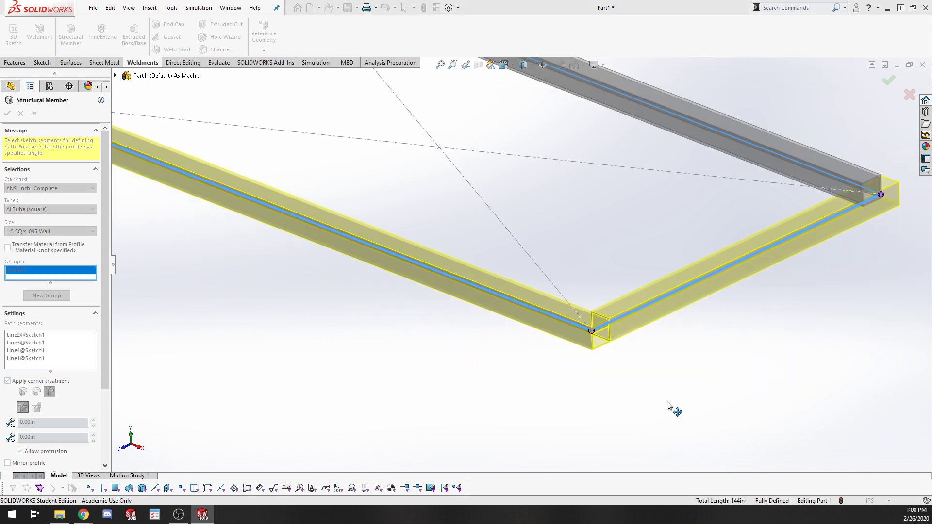
right_click(591, 331)
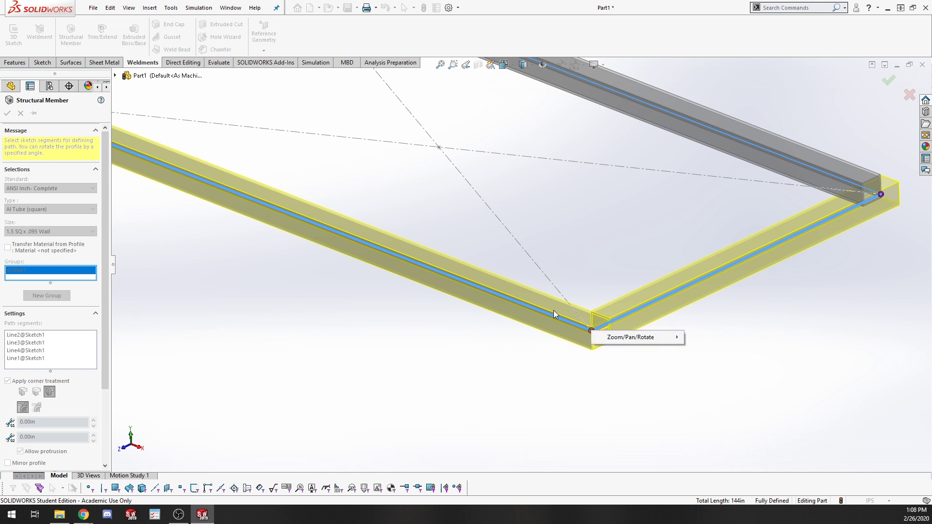
left_click(409, 297)
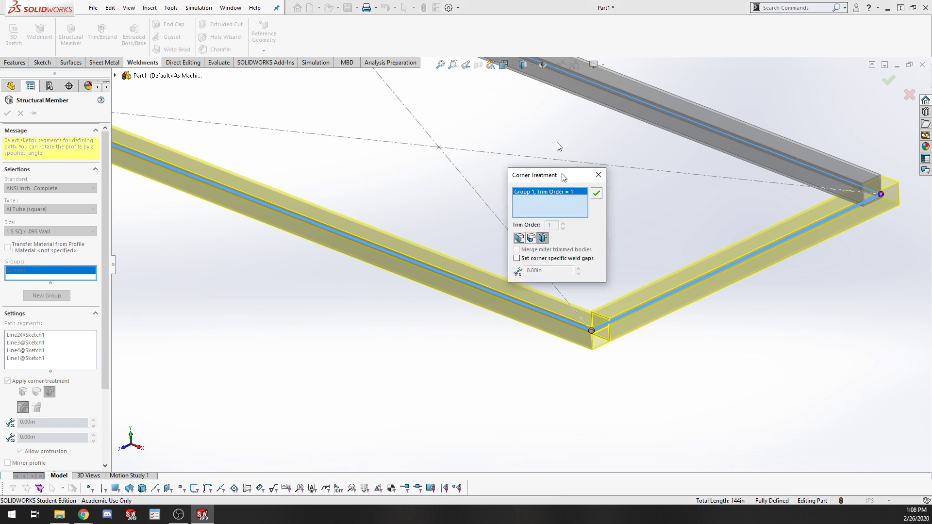
left_click_drag(564, 176, 495, 253)
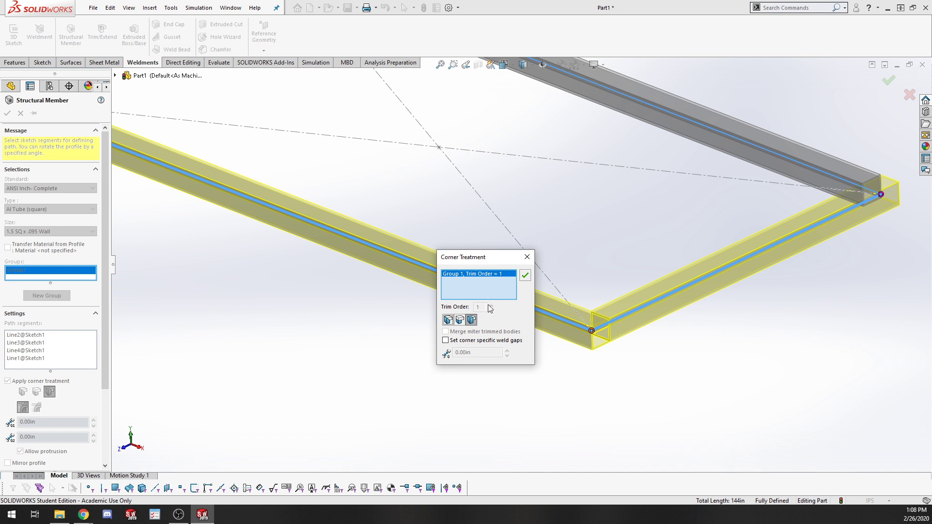
left_click(458, 321)
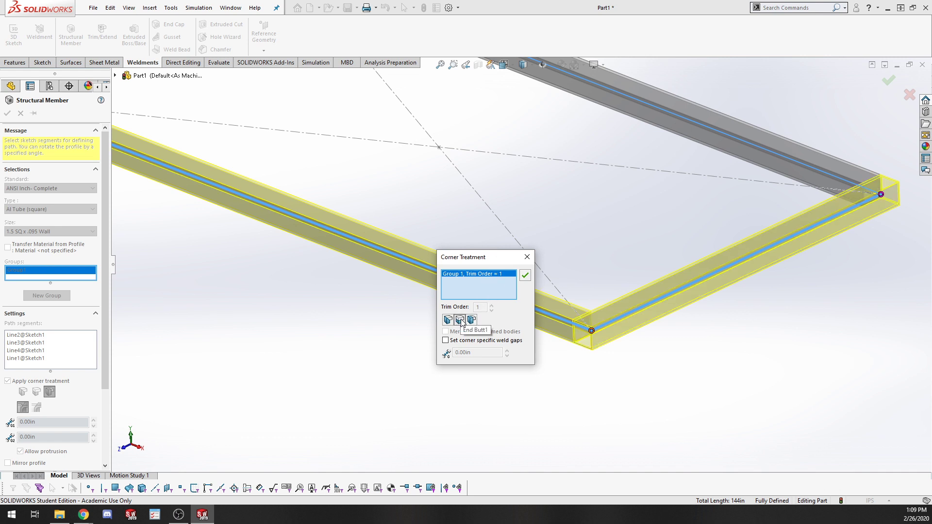
left_click(448, 320)
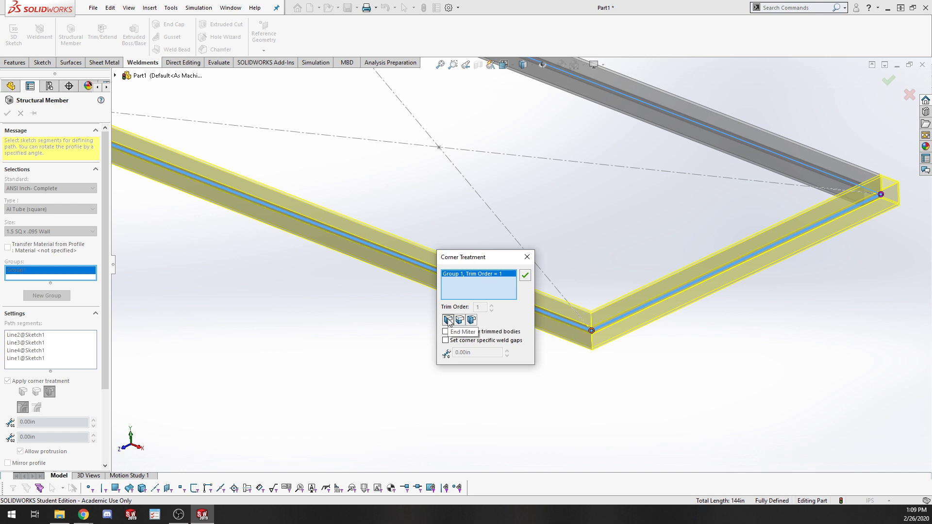
left_click(461, 322)
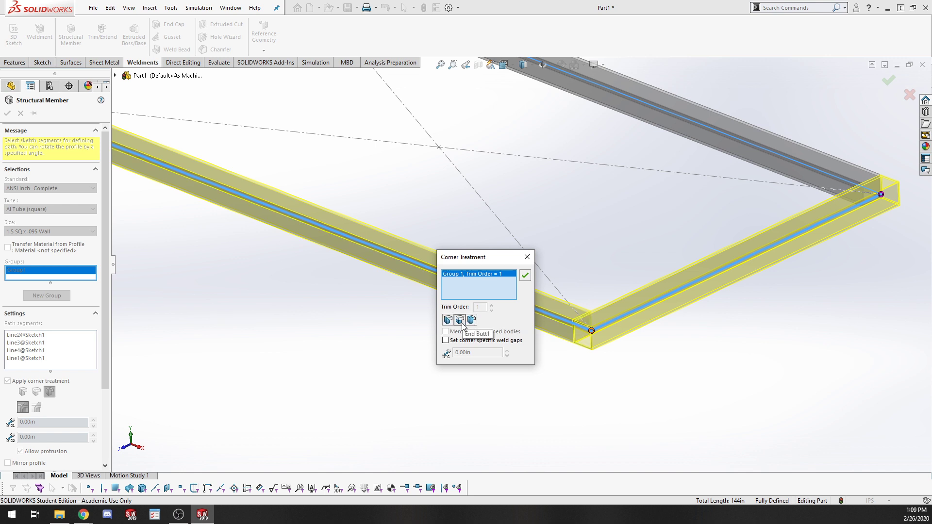
left_click(528, 278)
Set the frame's back corner, diagonally opposite the front one, to the End Butt1 corner treatment
scroll(345, 168, "up", 7)
scroll(458, 178, "down", 5)
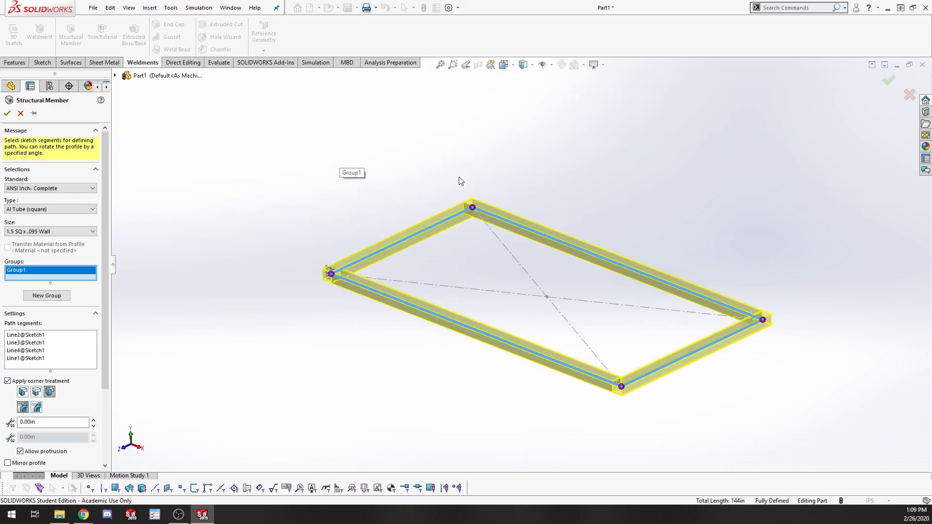
scroll(491, 242, "down", 3)
left_click(481, 227)
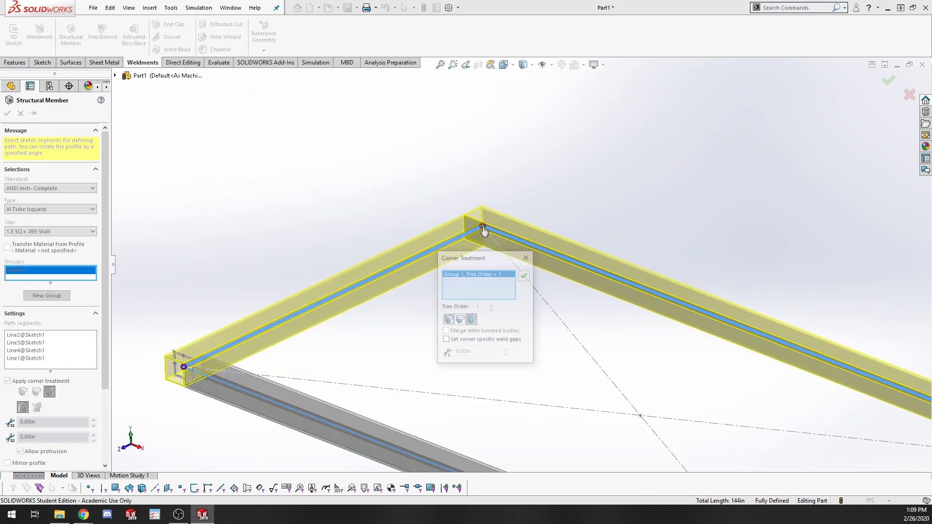
left_click(459, 322)
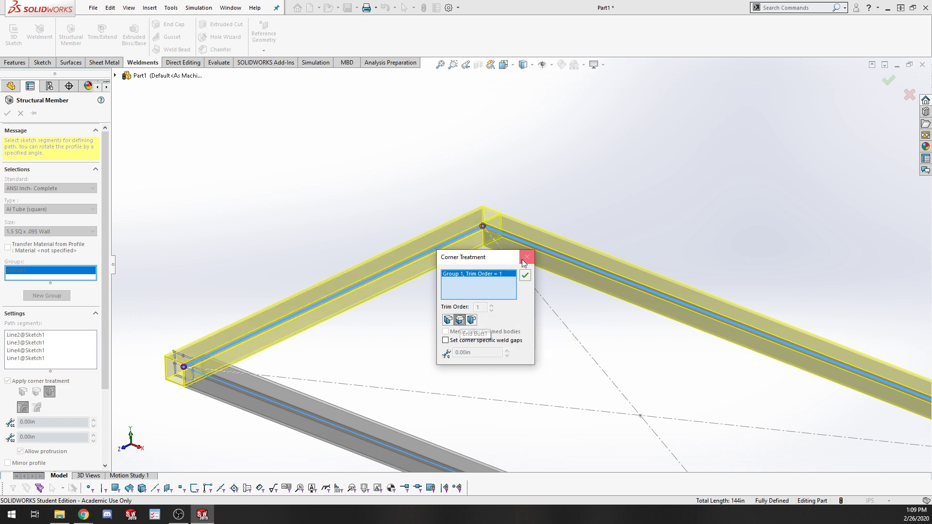
left_click(524, 275)
Review the tube arrangement at all four corners and accept the structural member
scroll(481, 320, "up", 4)
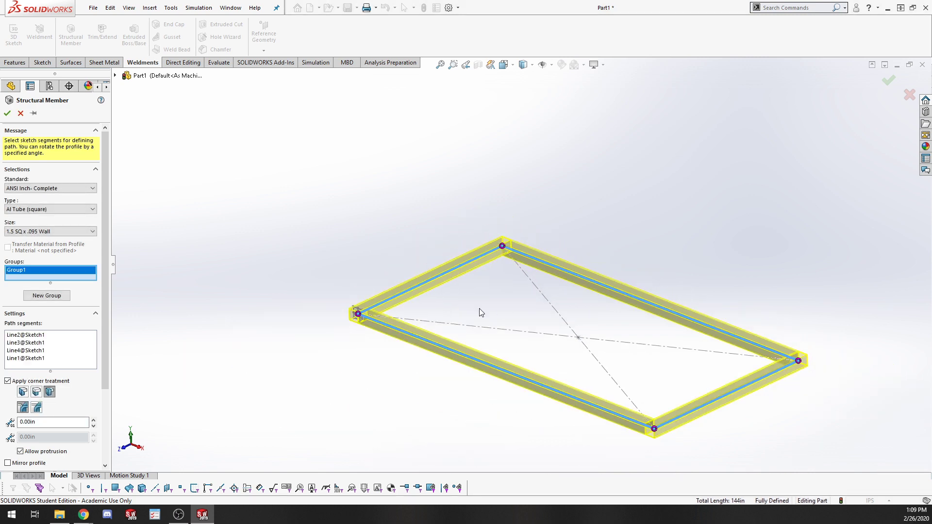
middle_click_drag(480, 314, 521, 443)
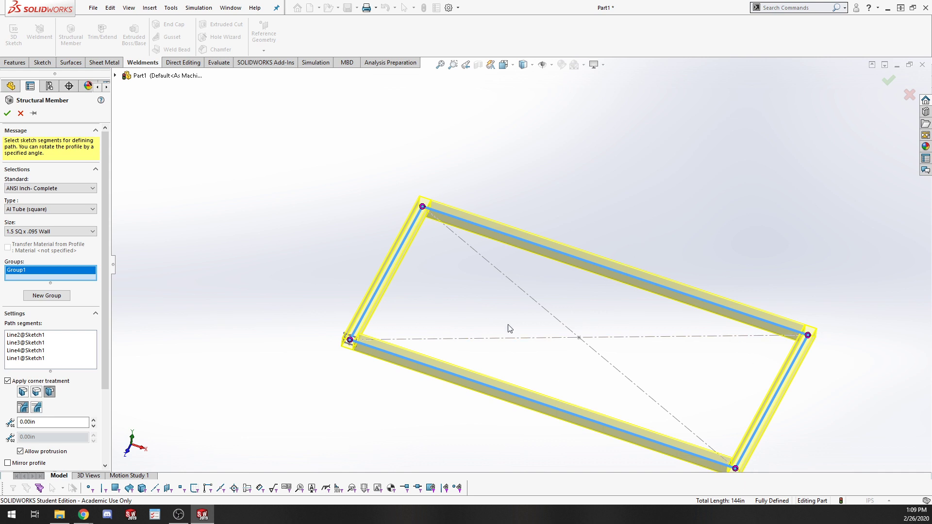
left_click(6, 112)
Examine the butt joints at the finished frame's corners from several angles
middle_click_drag(476, 410, 410, 357)
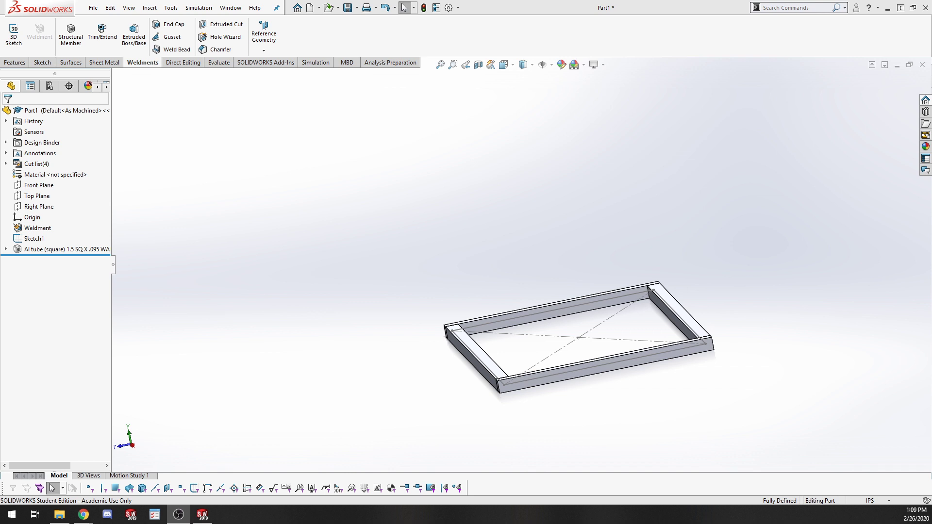
scroll(489, 380, "down", 4)
scroll(541, 389, "down", 4)
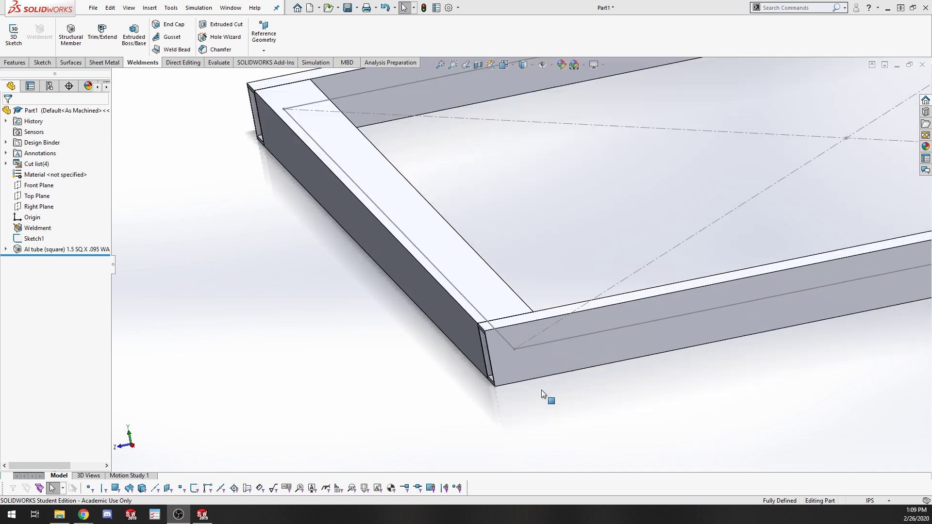
middle_click_drag(541, 370, 520, 350)
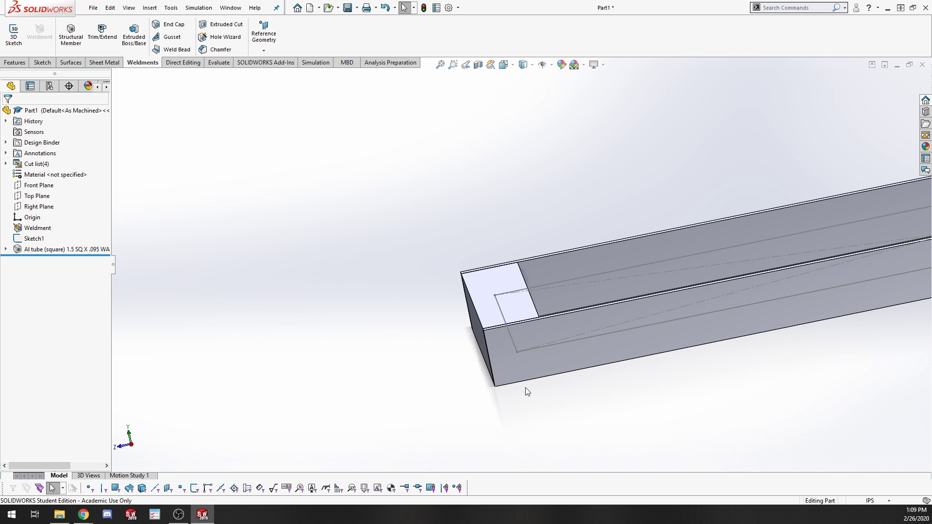
scroll(525, 388, "up", 4)
middle_click_drag(548, 310, 551, 333)
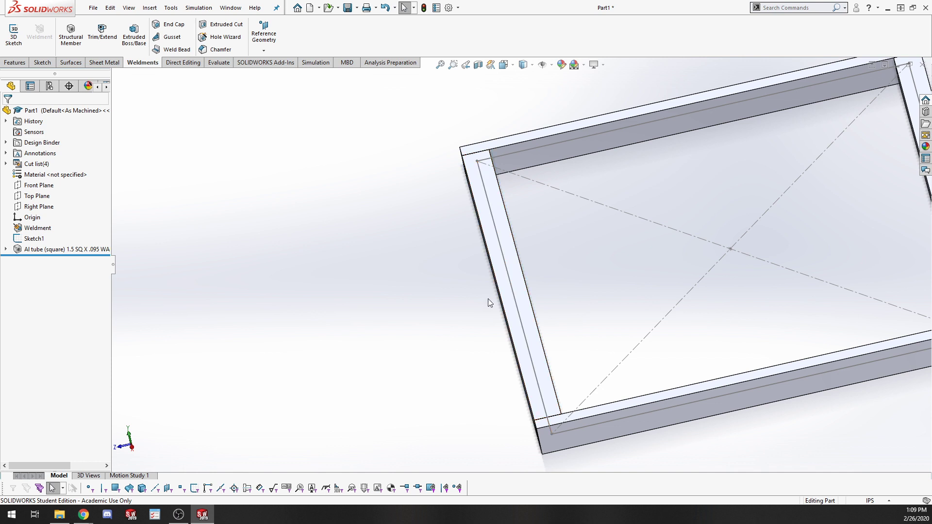
Select Sketch1 and compare its lines and dimensions with the position of the tubes around it
left_click(515, 304)
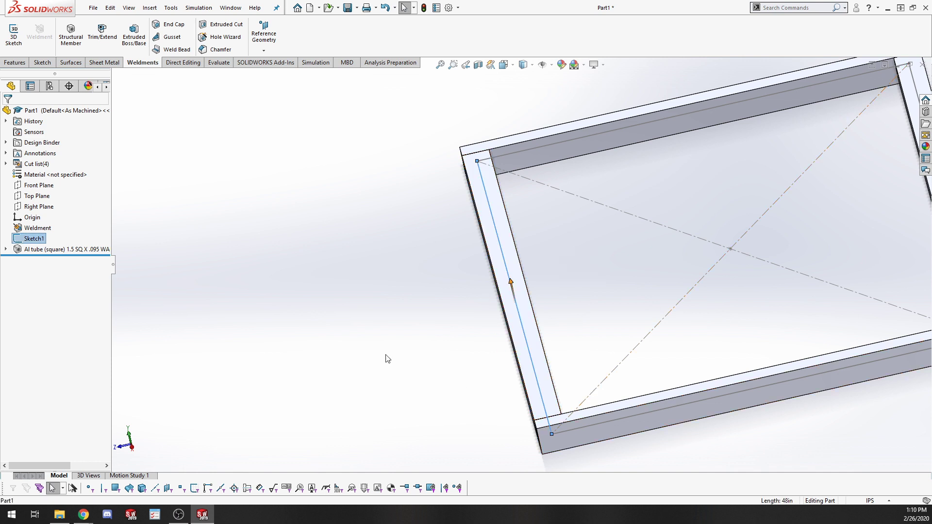
right_click(30, 240)
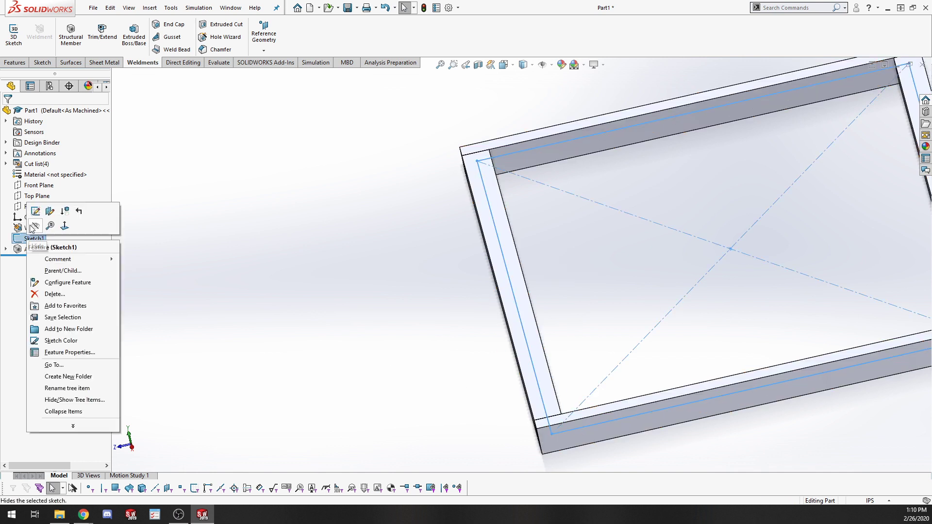
left_click(16, 240)
scroll(465, 163, "up", 4)
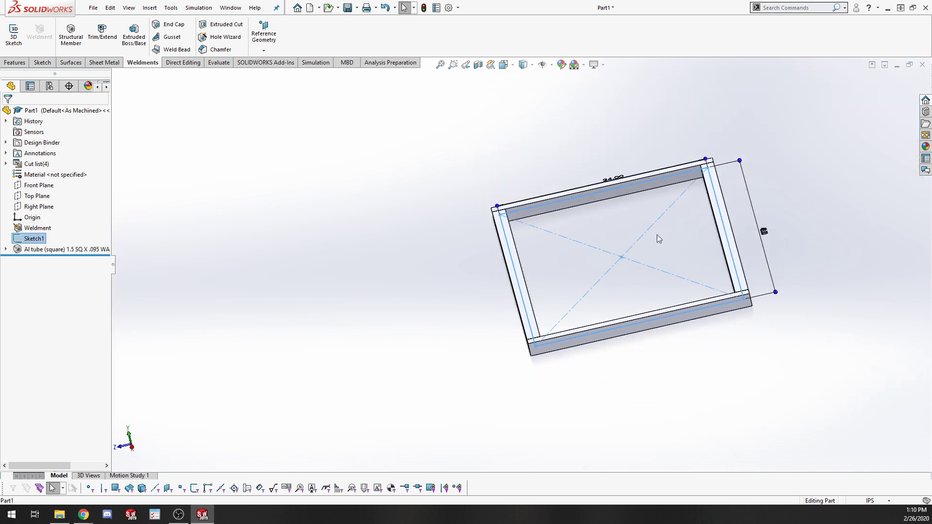
middle_click_drag(656, 234, 653, 270)
scroll(653, 270, "down", 1)
scroll(652, 268, "up", 4)
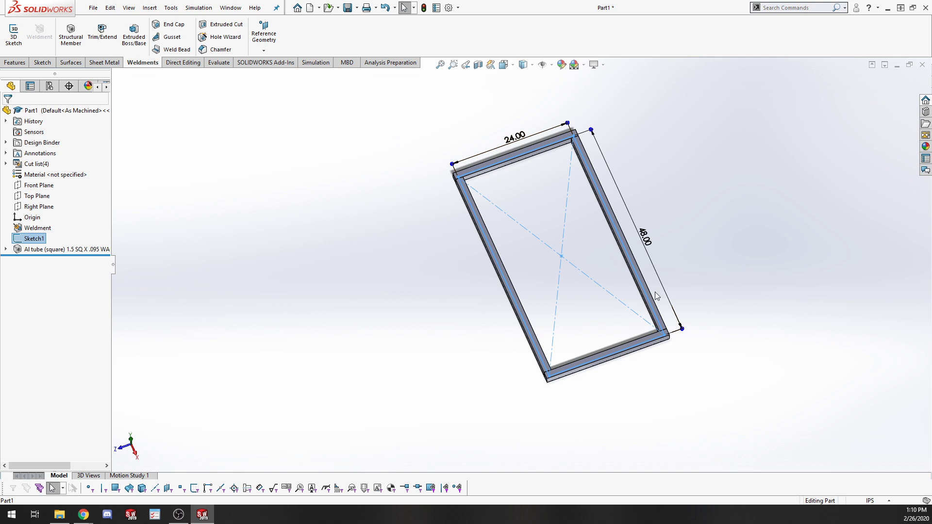
Open the square-tube structural member for editing and activate its alignment reference selection
right_click(57, 248)
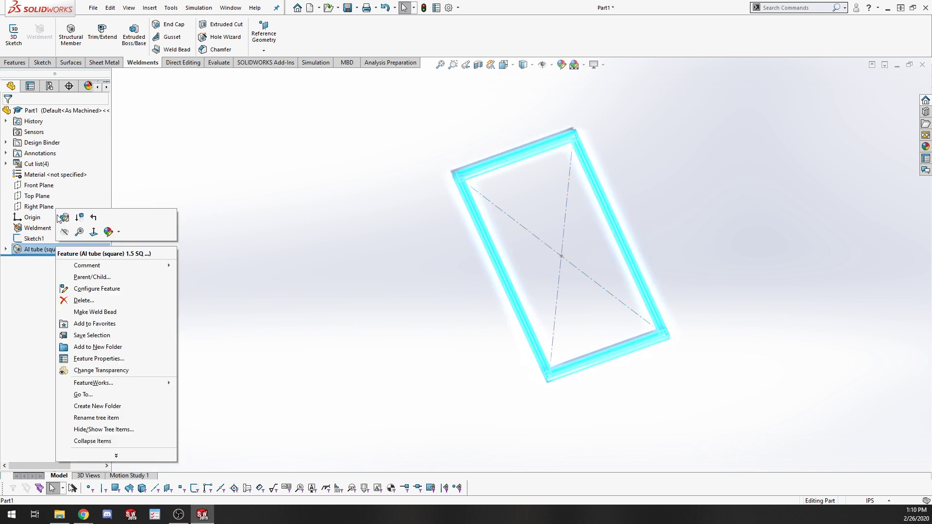
left_click(61, 217)
scroll(53, 417, "down", 5)
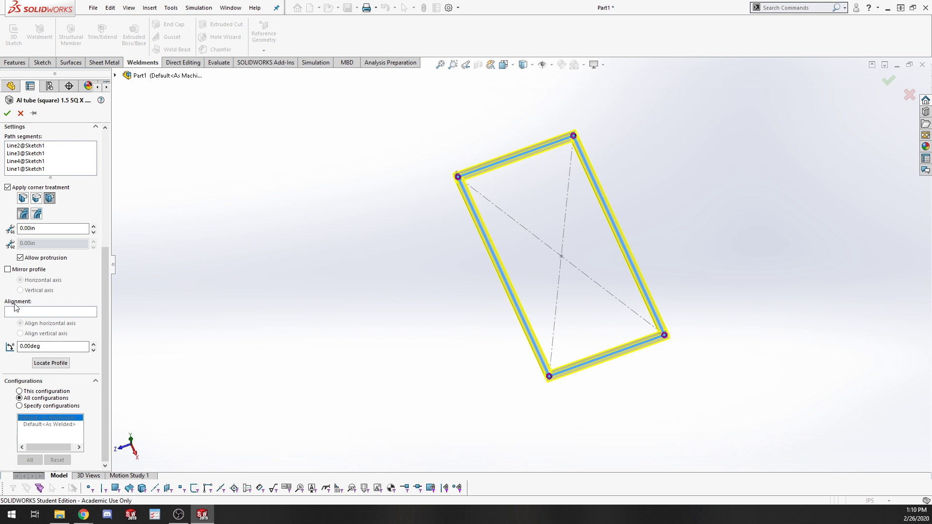
scroll(20, 274, "up", 2)
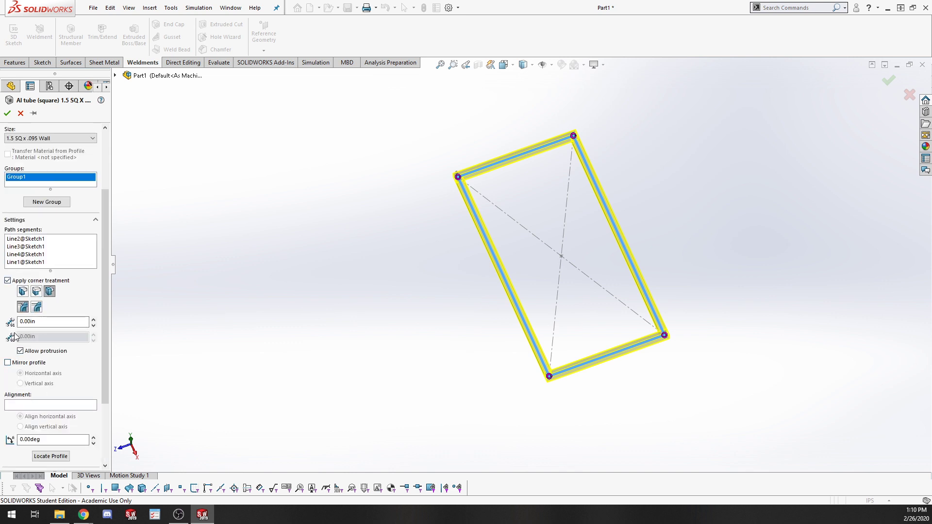
left_click(41, 404)
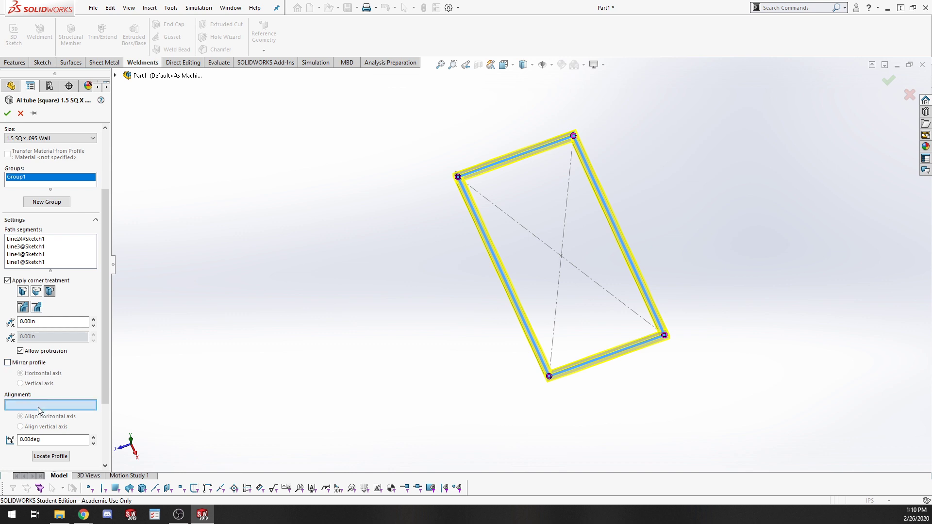
Relocate the tube profile so the path runs through the midpoint of its vertical outer edge on the frame's outside, and check it at the corner
scroll(456, 276, "down", 6)
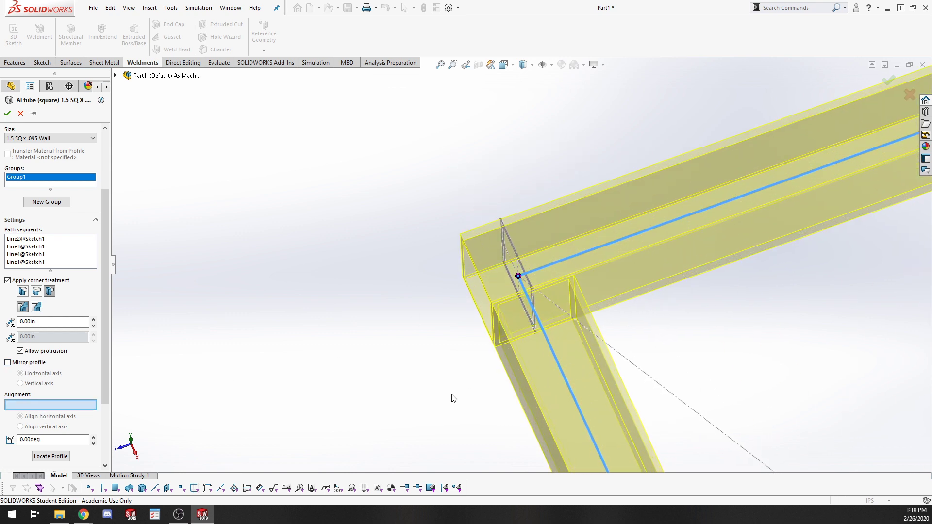
middle_click_drag(516, 280, 539, 482)
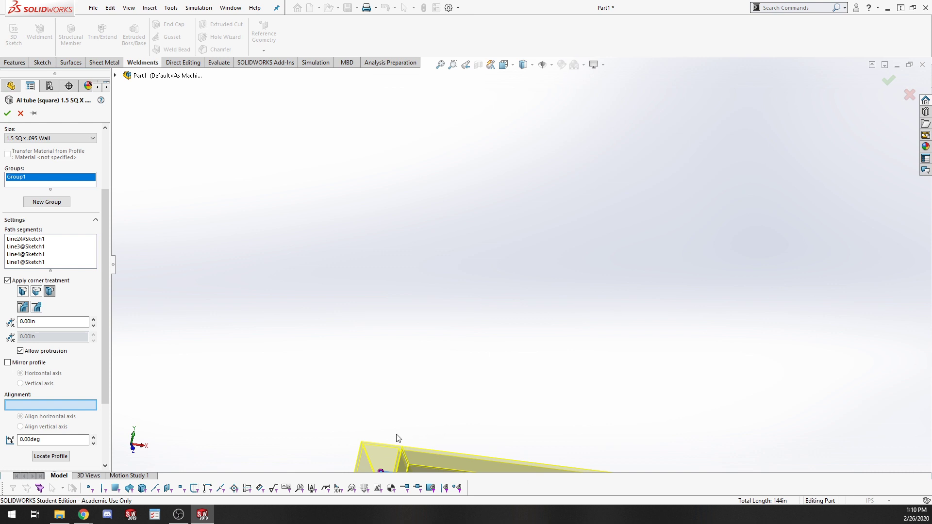
middle_click_drag(397, 438, 467, 376)
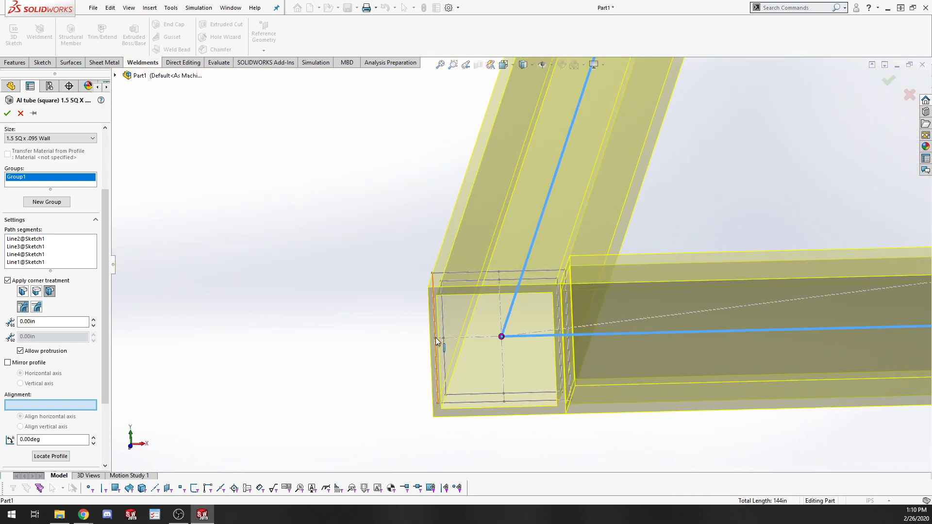
scroll(435, 337, "up", 3)
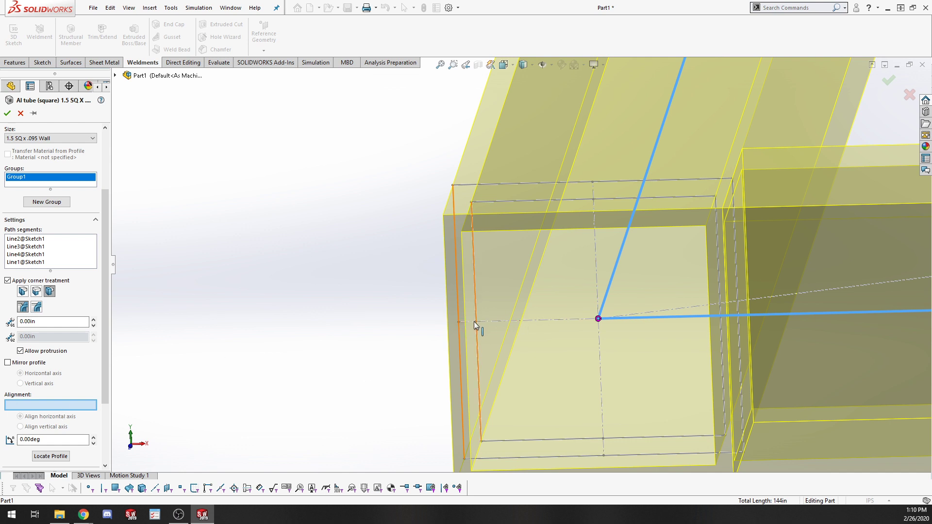
scroll(69, 377, "down", 3)
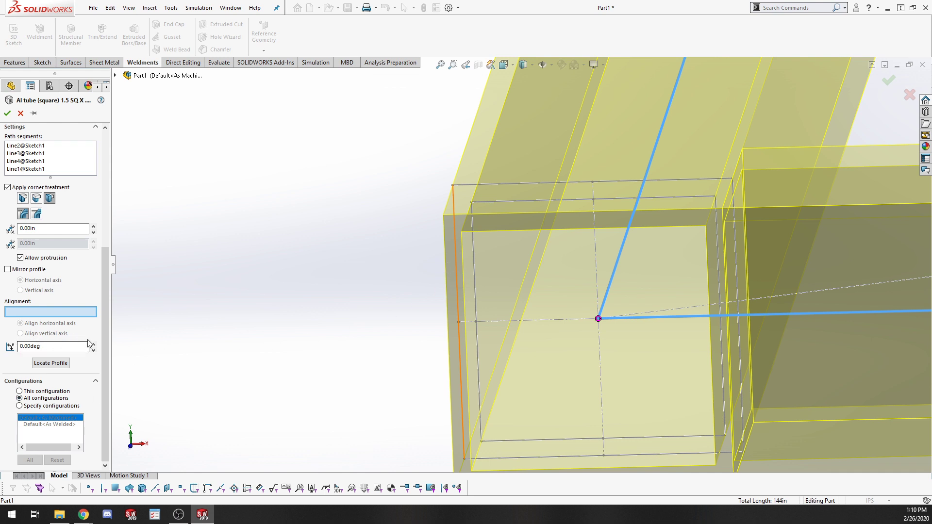
left_click(58, 363)
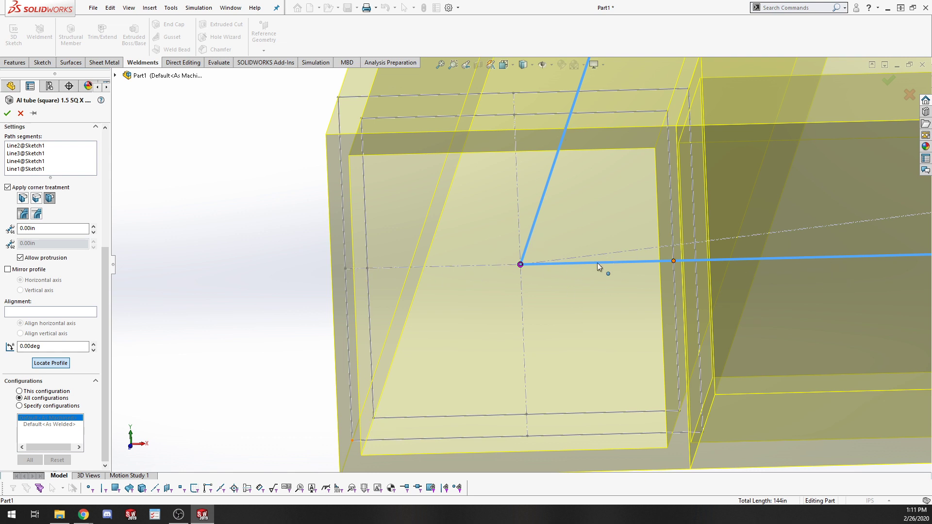
left_click(345, 270)
scroll(622, 267, "up", 4)
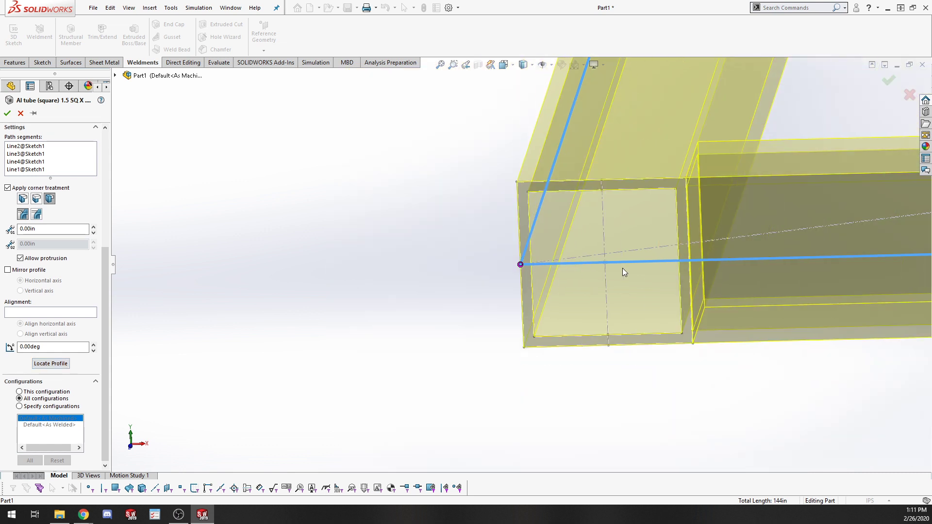
middle_click_drag(622, 268, 616, 281)
scroll(583, 345, "down", 1)
scroll(570, 340, "down", 4)
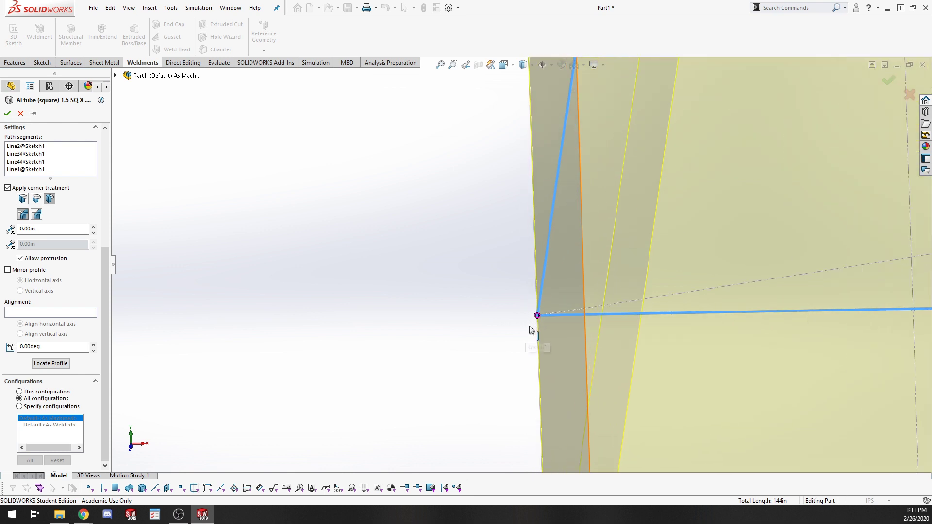
scroll(518, 309, "up", 5)
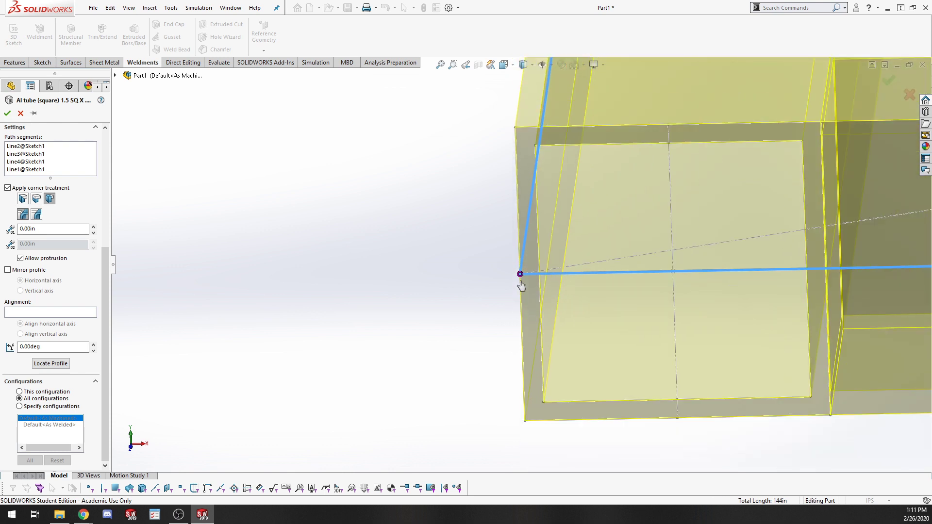
Check the relocated tube profile around the whole frame against the sketch rectangle and accept the structural member edit
scroll(608, 335, "up", 5)
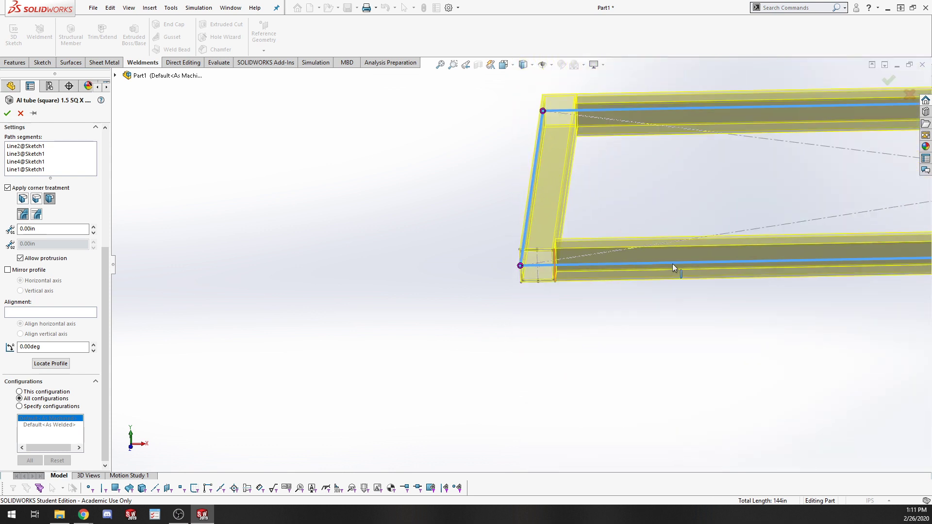
middle_click_drag(671, 264, 667, 458)
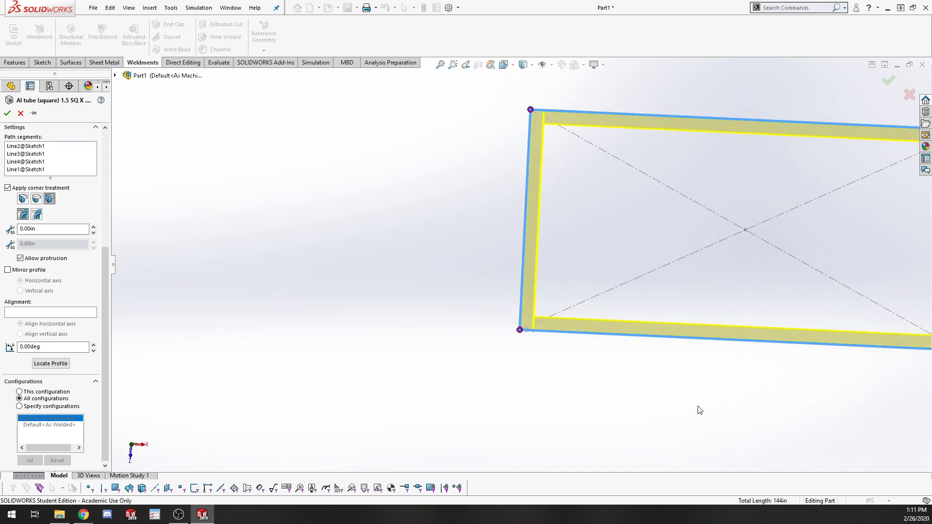
scroll(647, 197, "up", 4)
scroll(551, 255, "down", 2)
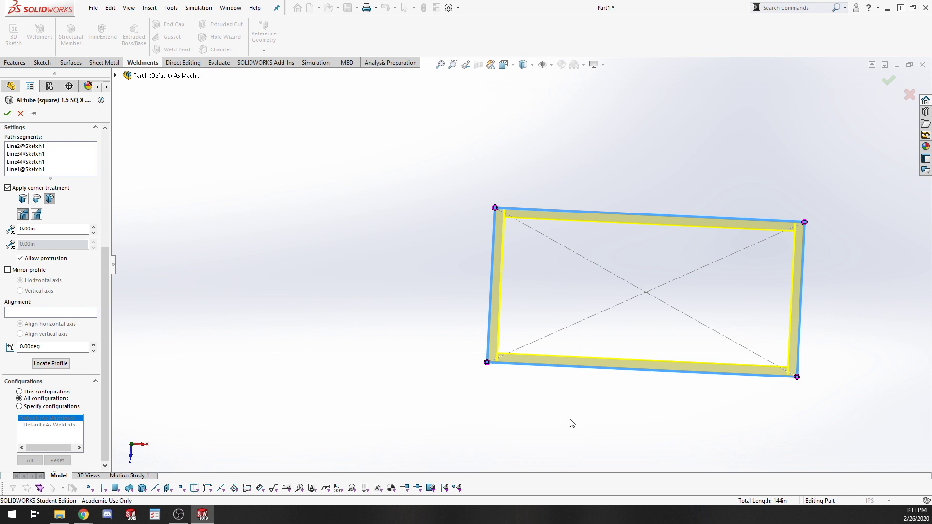
middle_click_drag(398, 363, 347, 316)
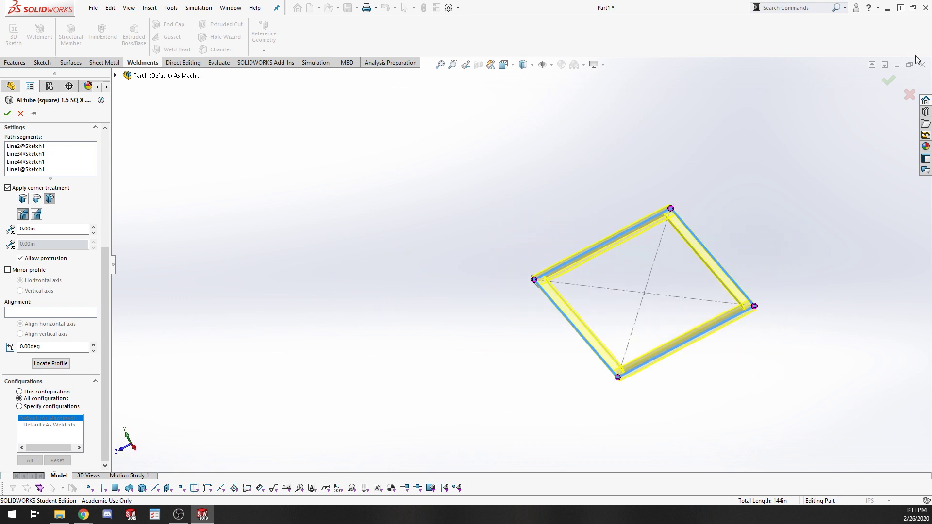
left_click(888, 81)
Examine the frame's corners and the position of the sketch lines on the tubes' outer faces from close up and afar
scroll(524, 373, "up", 5)
middle_click_drag(524, 373, 734, 355)
scroll(642, 283, "down", 3)
scroll(483, 293, "up", 8)
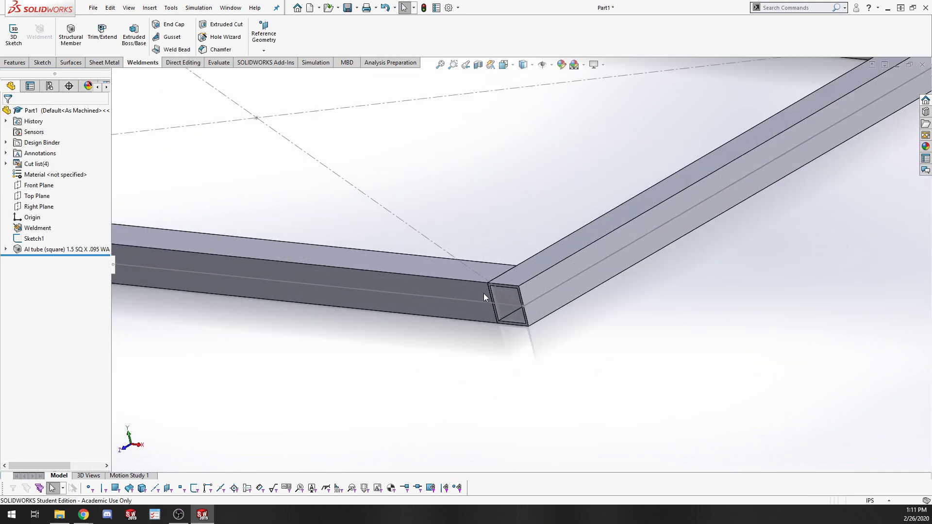
scroll(483, 293, "up", 3)
scroll(420, 362, "down", 6)
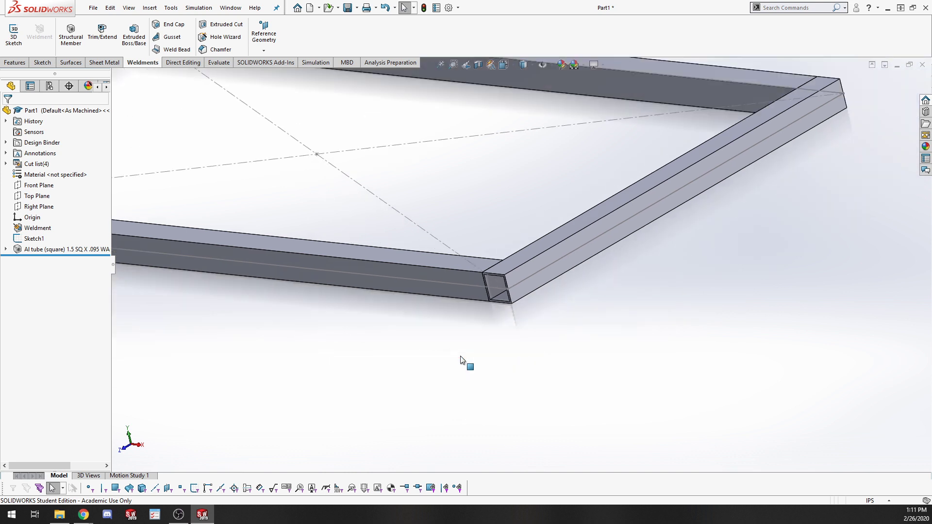
scroll(460, 359, "down", 8)
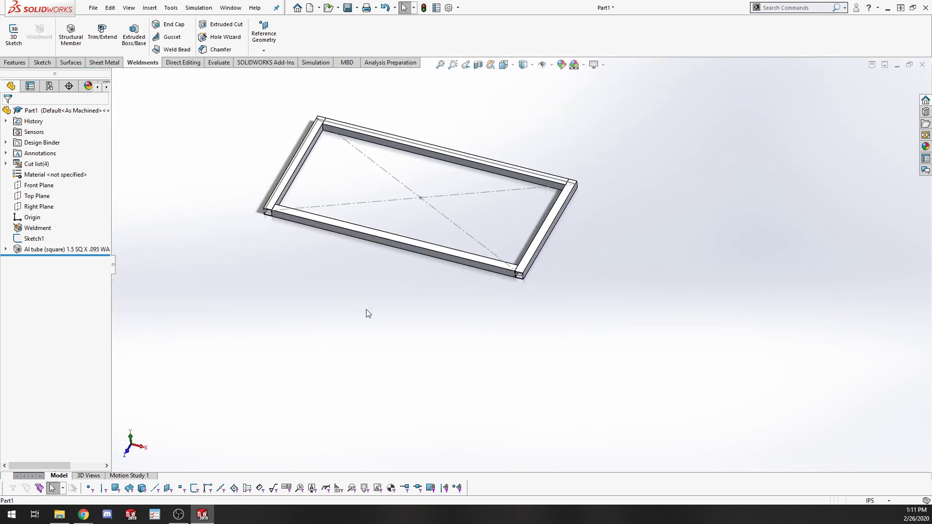
scroll(538, 230, "up", 3)
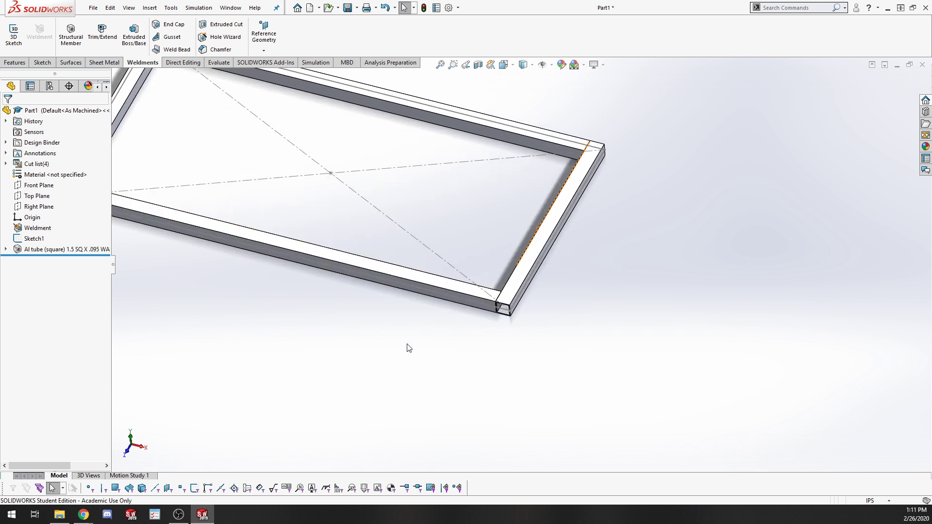
scroll(348, 307, "up", 1)
scroll(355, 257, "up", 4)
scroll(343, 145, "down", 3)
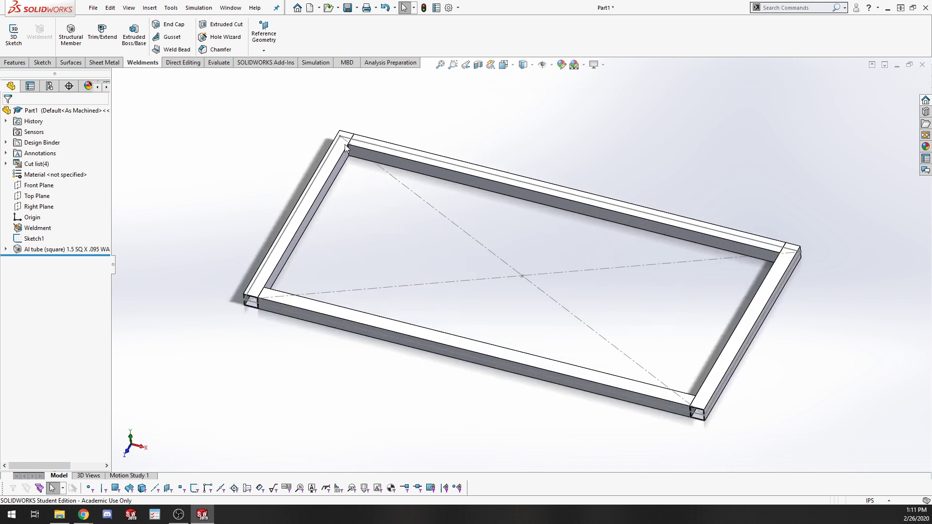
Assign Plain Carbon Steel as the part's material and check the frame's appearance from several angles
right_click(56, 174)
left_click(104, 218)
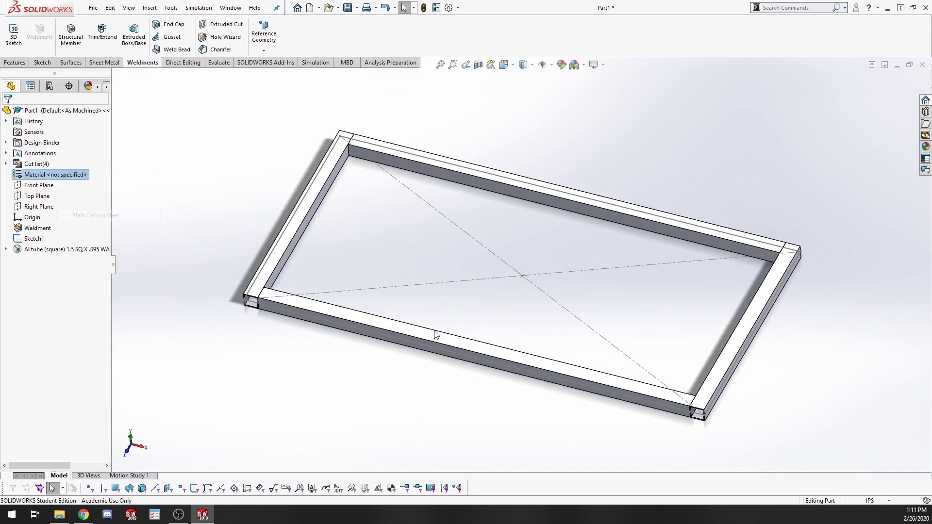
mouse_move(318, 370)
middle_mouse_down()
mouse_move(318, 247)
mouse_move(297, 366)
mouse_move(297, 354)
mouse_move(304, 359)
middle_mouse_up()
scroll(602, 378, "down", 2)
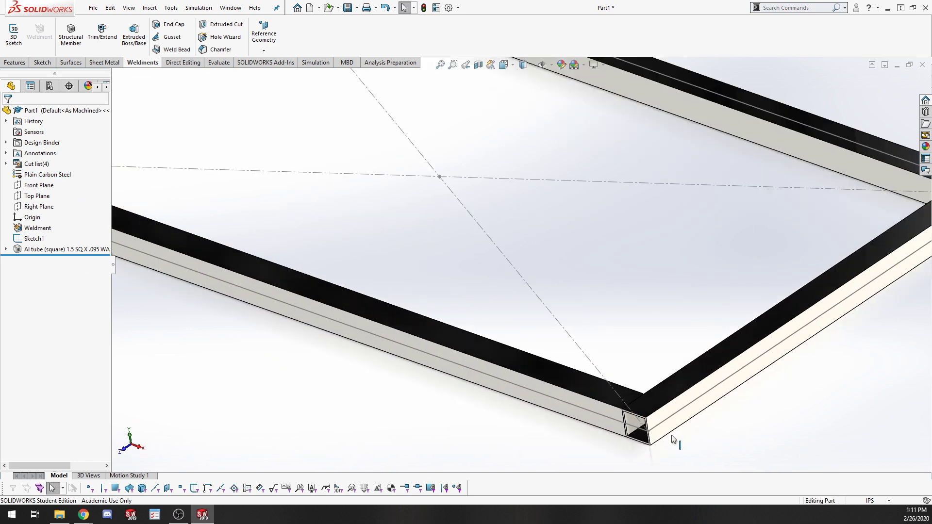
scroll(657, 416, "up", 3)
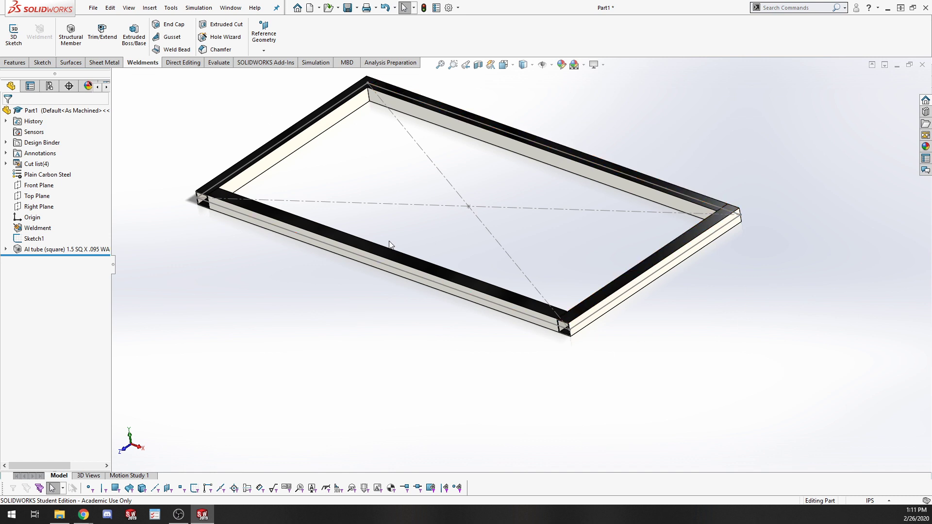
scroll(530, 216, "up", 5)
scroll(451, 337, "down", 3)
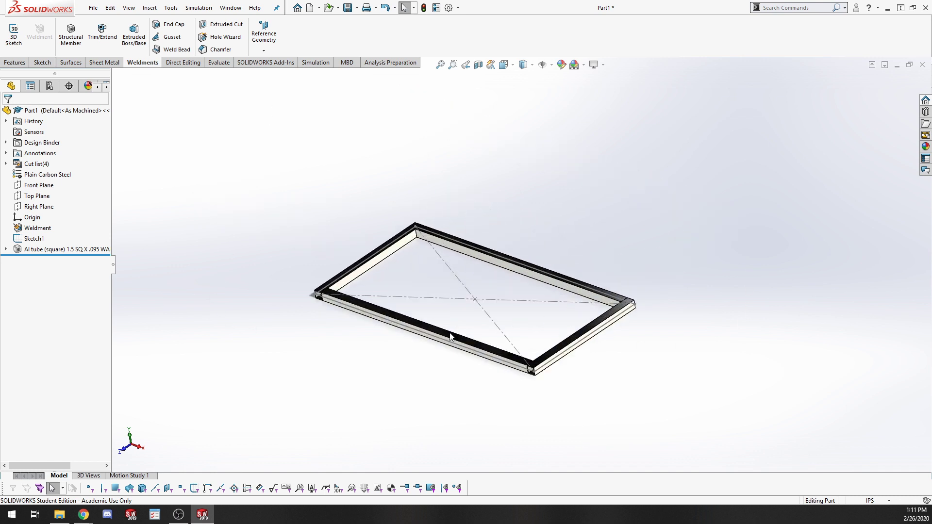
middle_click_drag(370, 353, 327, 304)
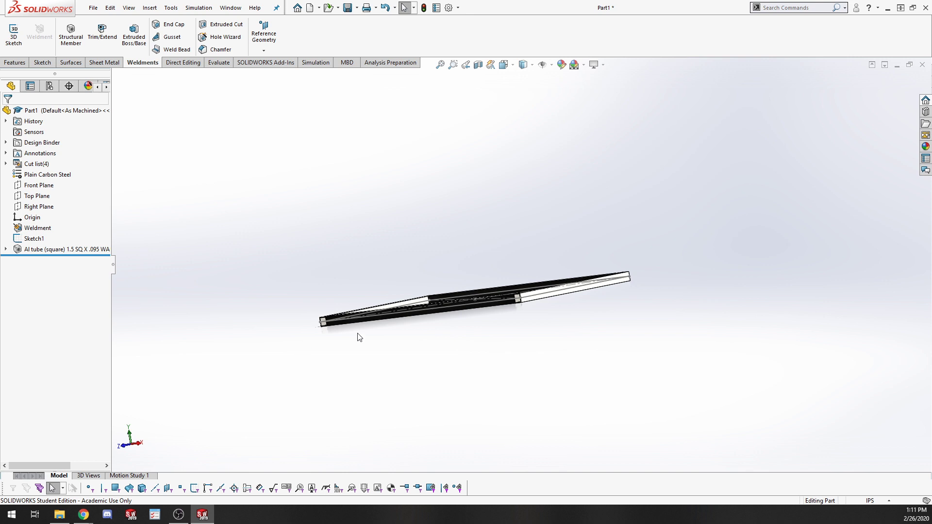
middle_click_drag(359, 337, 340, 279)
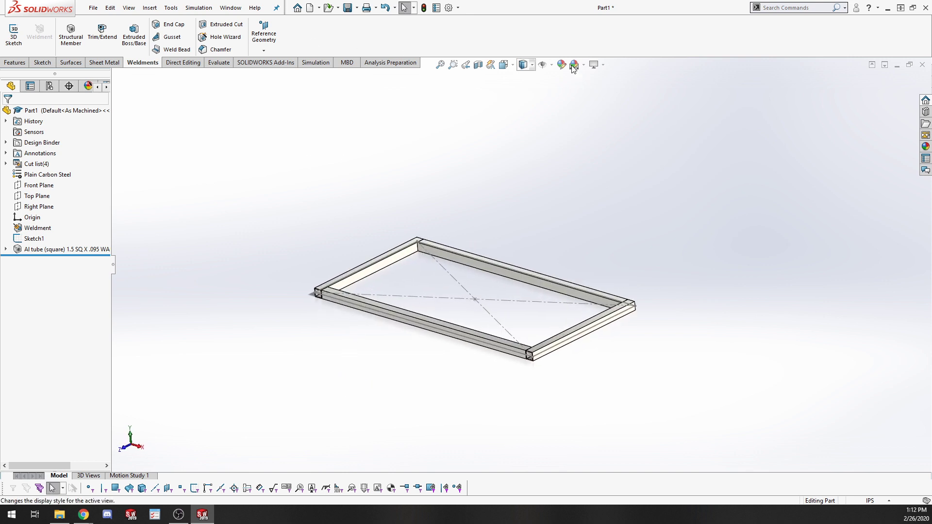
Delete the square-tube structural member together with its dependent plane and profile sketch, keeping the rectangle sketch
left_click(21, 250)
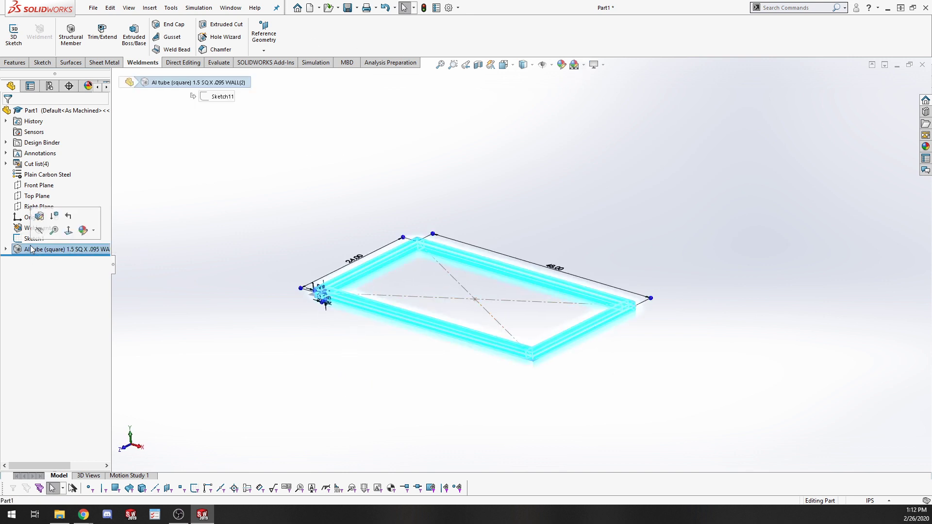
right_click(21, 250)
left_click(21, 251)
right_click(21, 250)
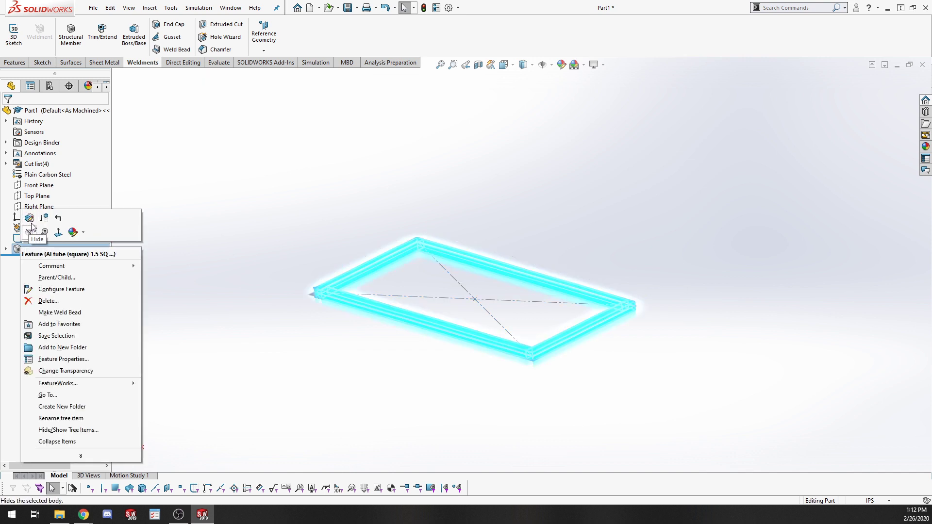
left_click(45, 301)
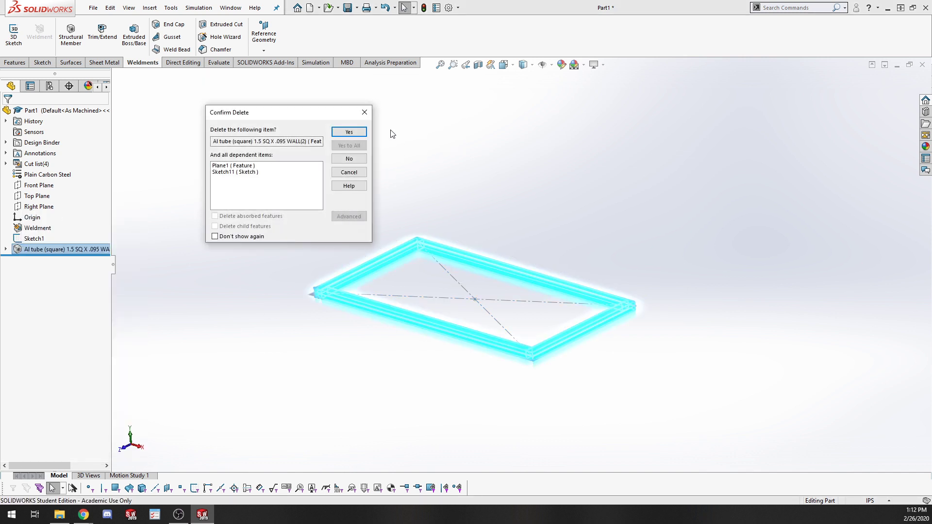
left_click(351, 130)
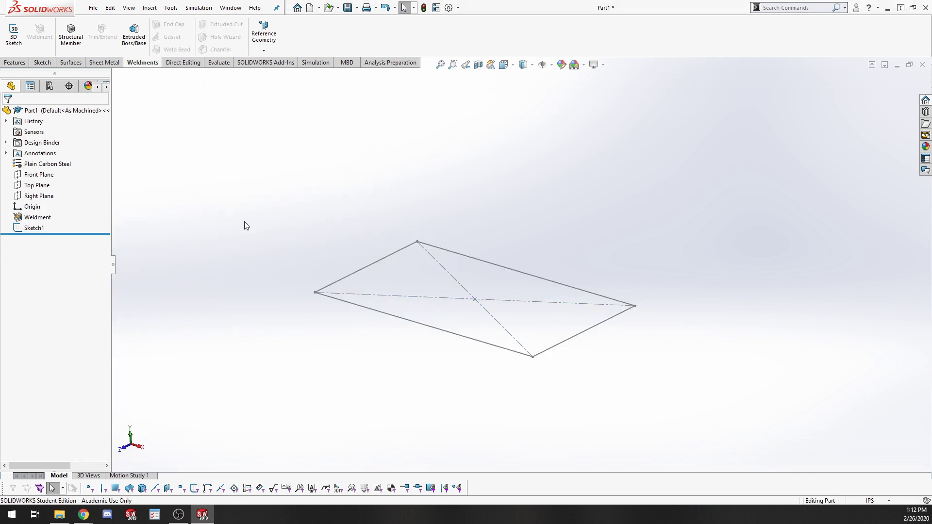
Create a reference plane parallel to the Front Plane and coincident with the rectangle's rear 48 in line
left_click(34, 227)
left_click(466, 241)
left_click(272, 62)
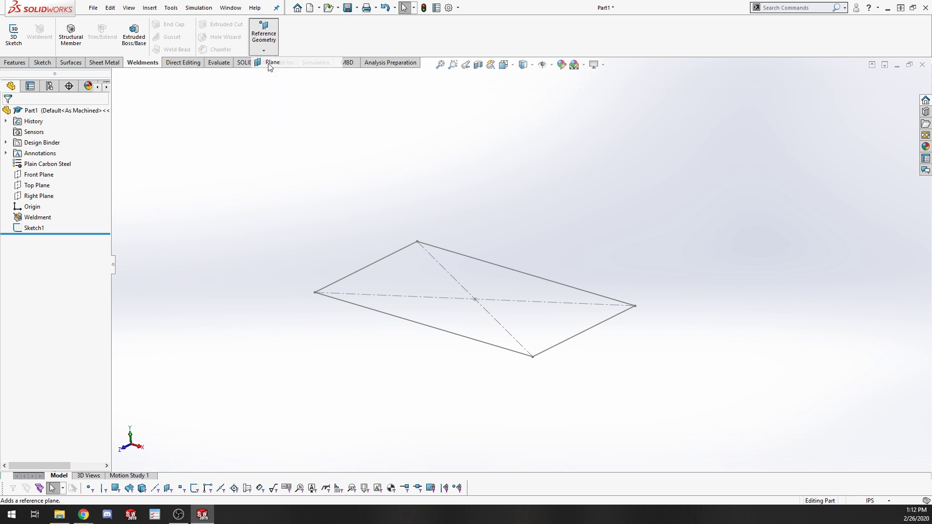
left_click(128, 76)
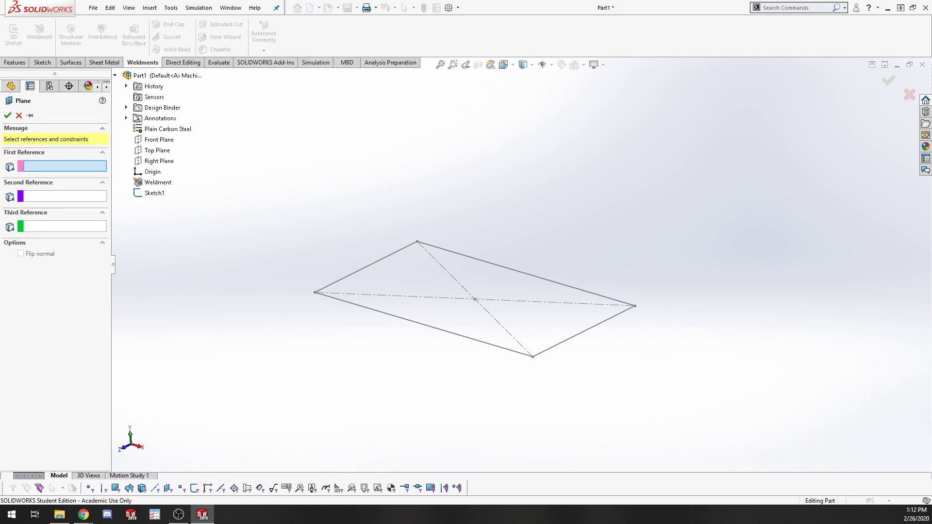
left_click(159, 139)
middle_click_drag(620, 212, 593, 209)
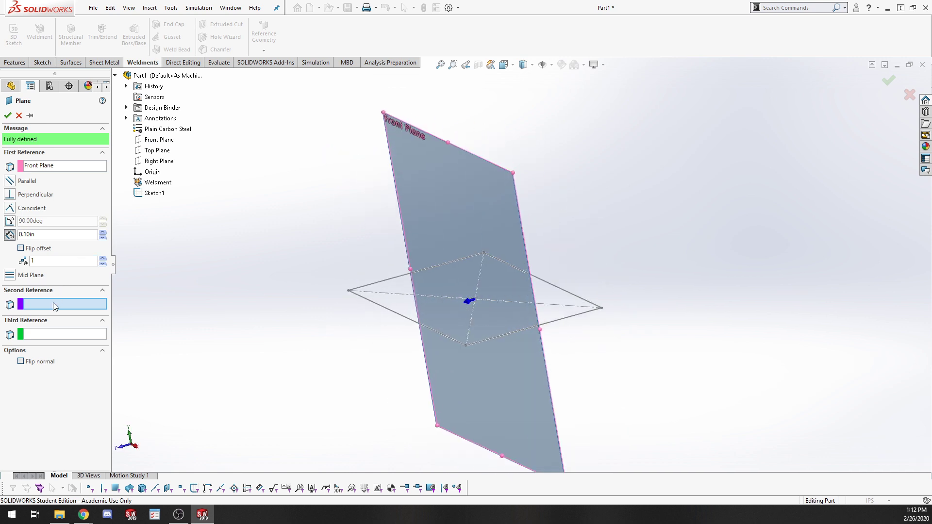
left_click(556, 289)
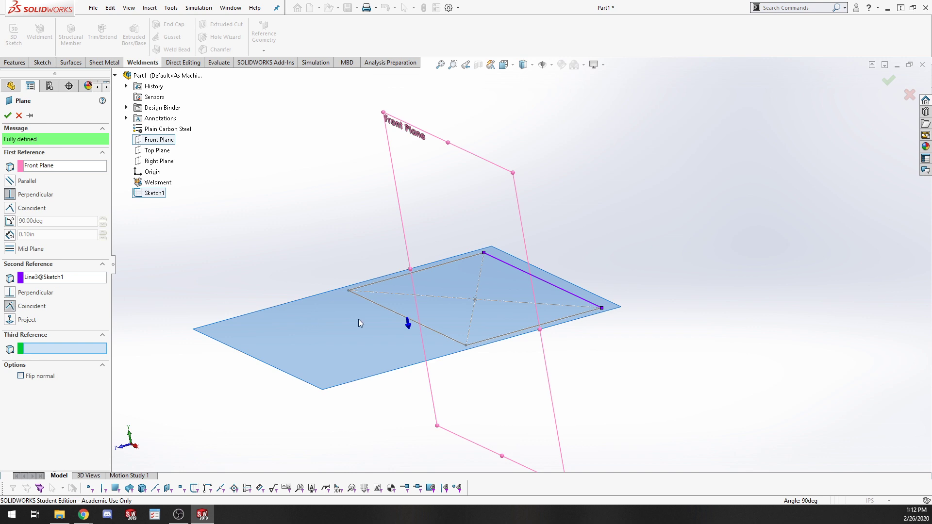
left_click(10, 181)
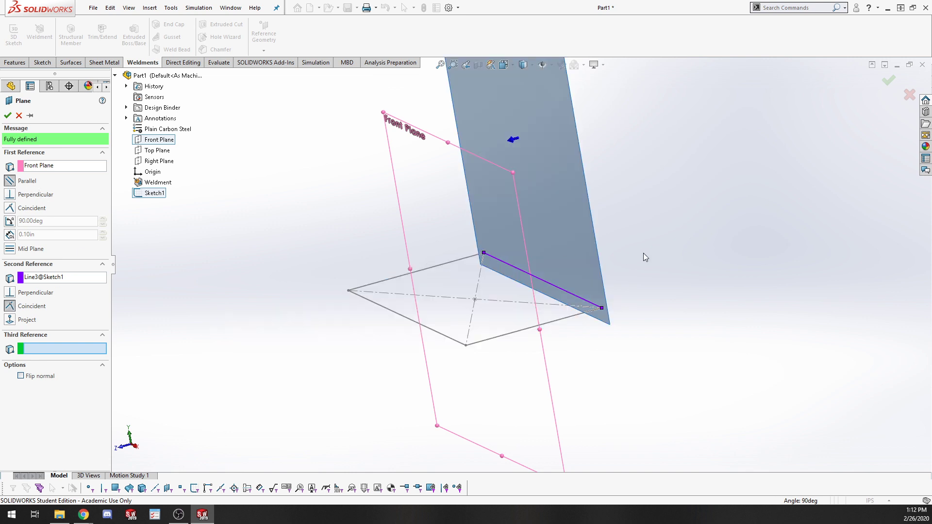
middle_click_drag(643, 254, 544, 427)
scroll(539, 418, "down", 3)
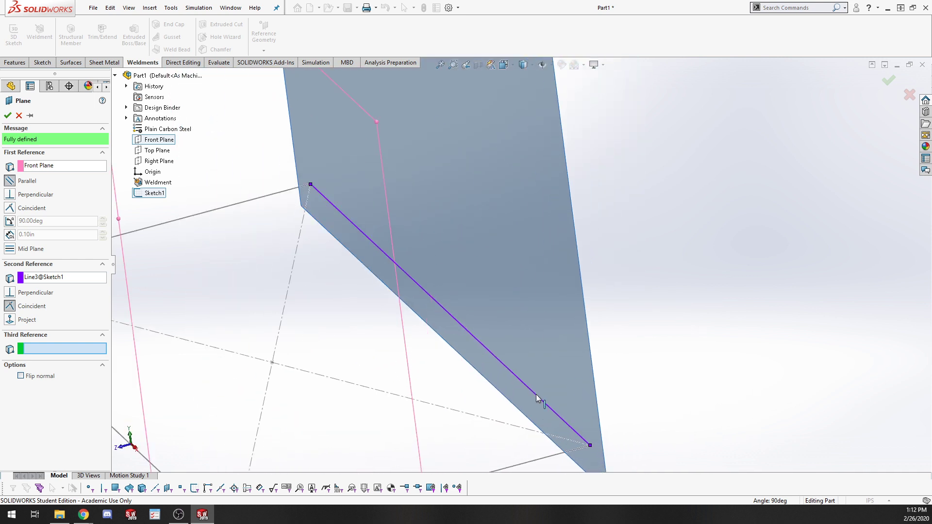
left_click(8, 115)
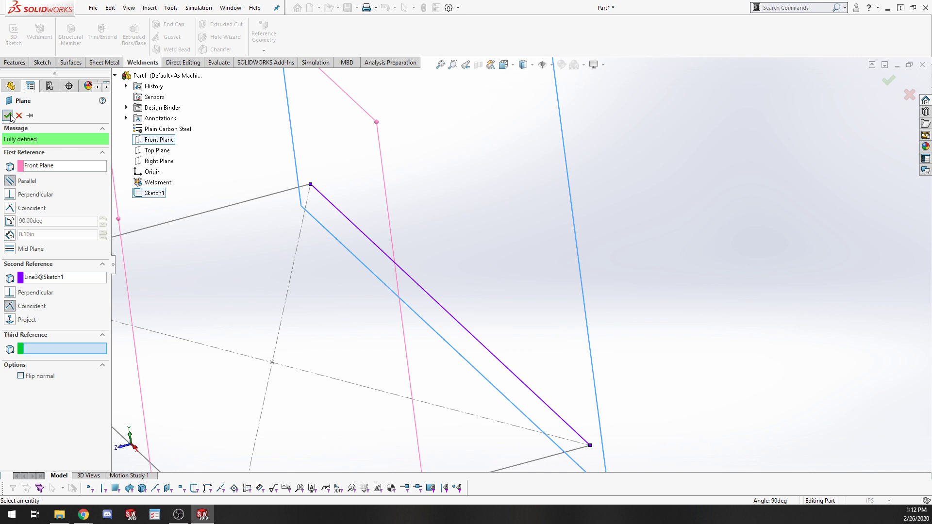
Start a sketch on the new plane and draw two level vertical lines about 18.93 in long above the rear line's ends
right_click(525, 240)
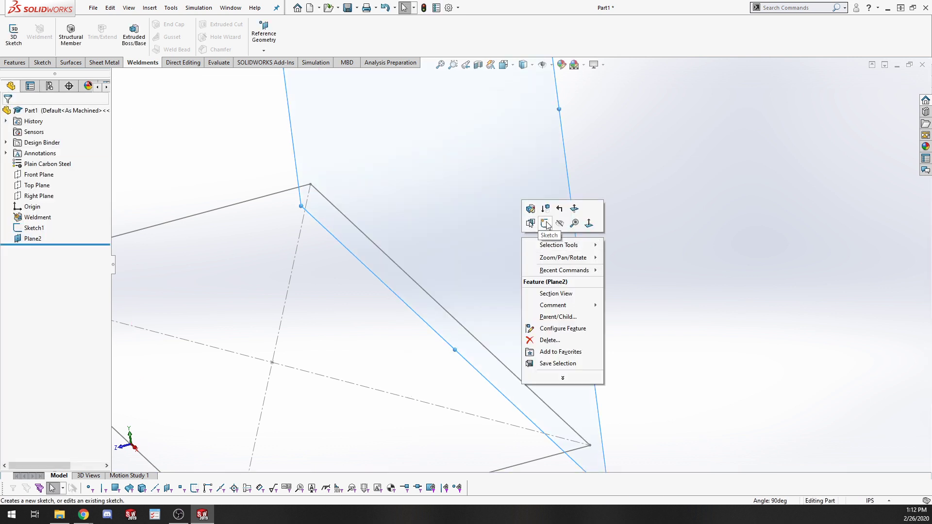
left_click(544, 223)
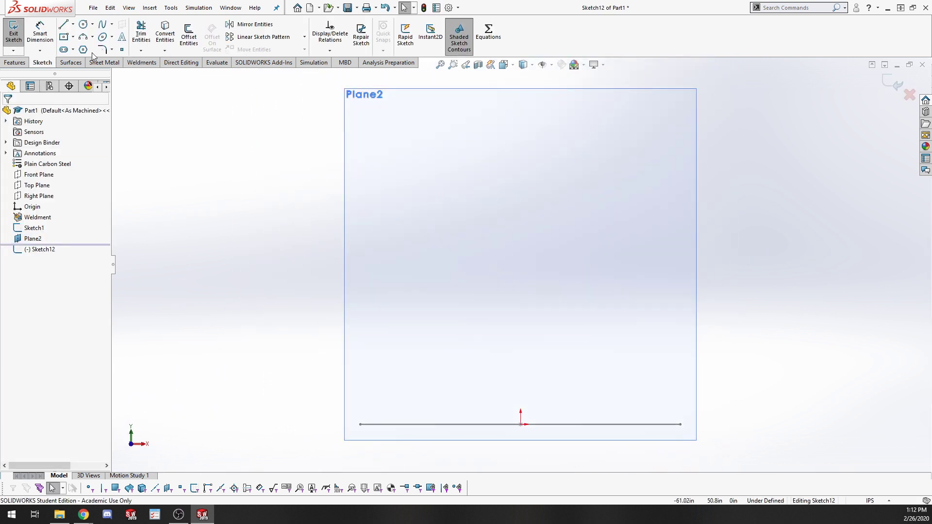
left_click(63, 24)
left_click(363, 350)
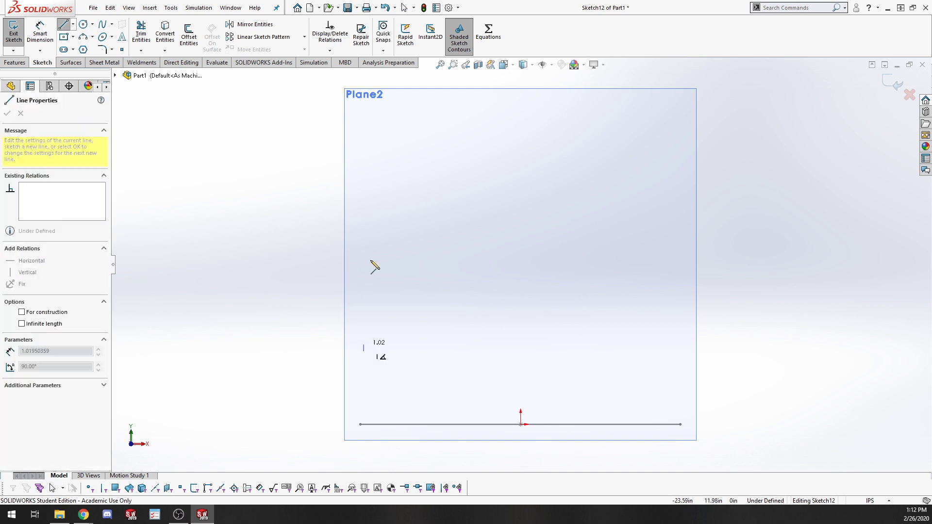
left_click(364, 224)
key("Escape")
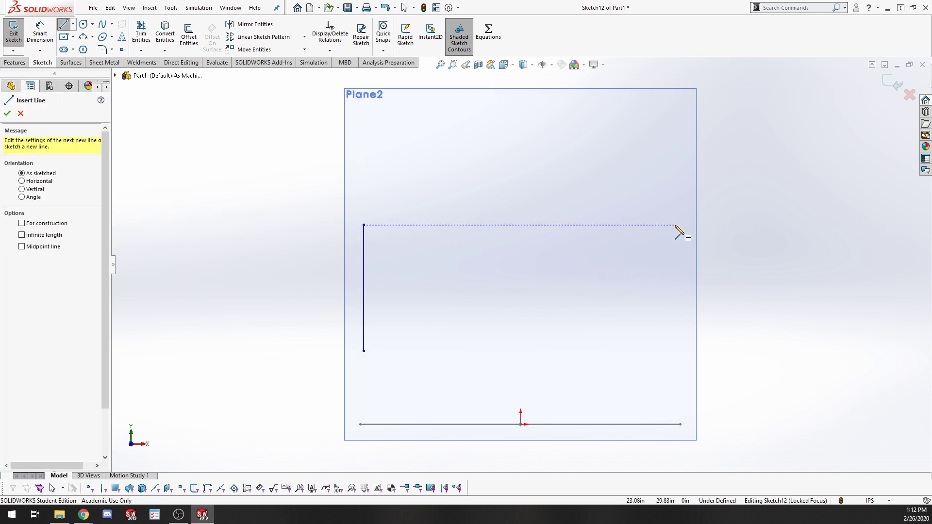
left_click(680, 224)
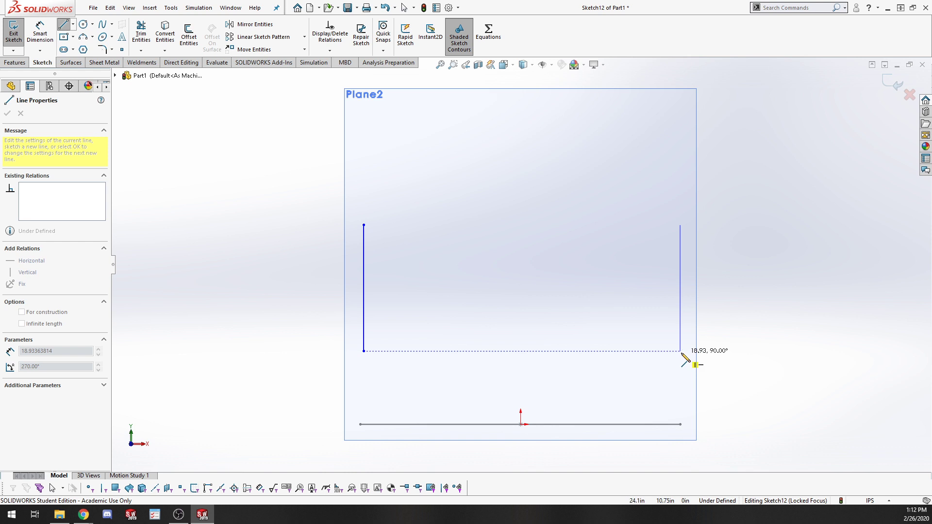
left_click(680, 350)
key("Escape")
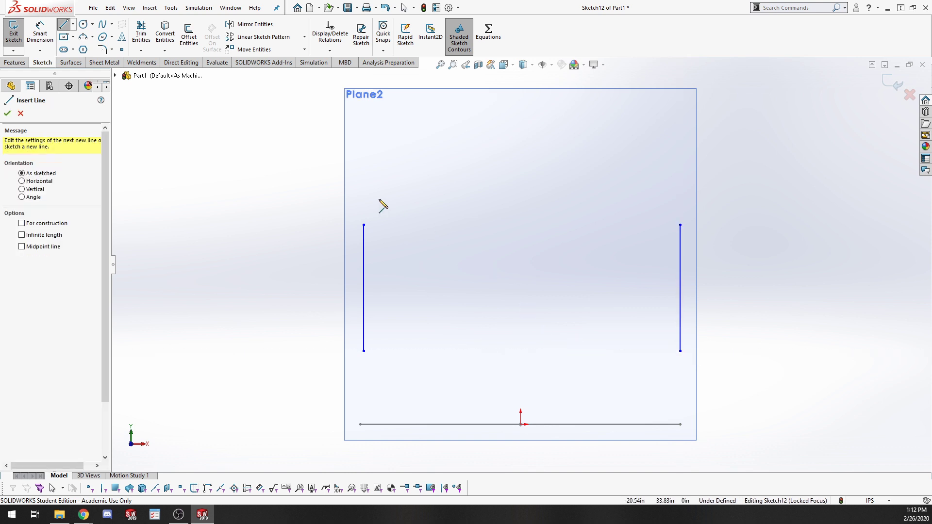
Join the upper ends of the two vertical lines with a horizontal line about 47.48 in long
left_click(364, 225)
left_click(680, 225)
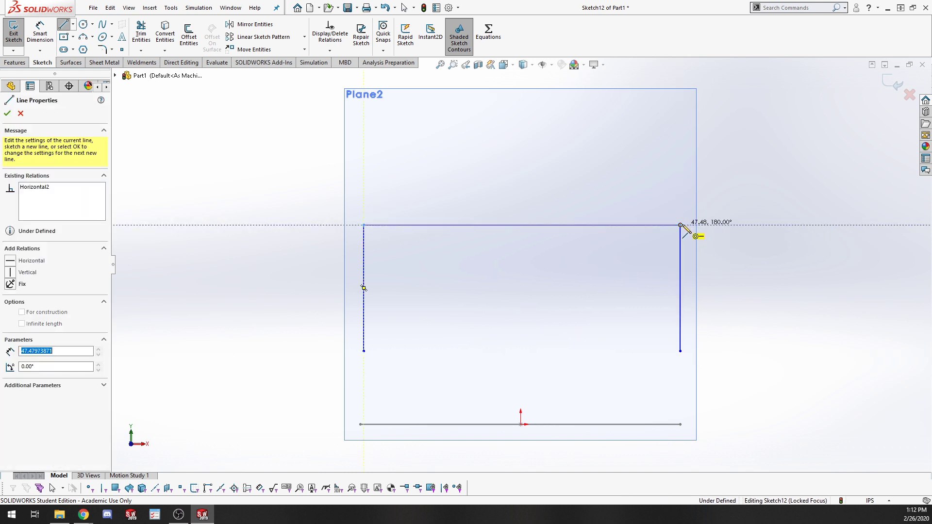
key("Escape")
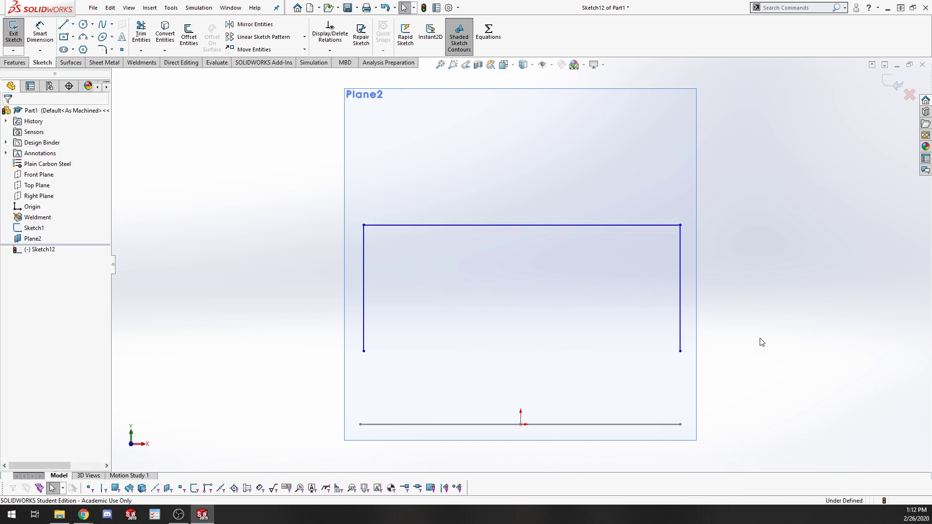
middle_click_drag(759, 341, 703, 263)
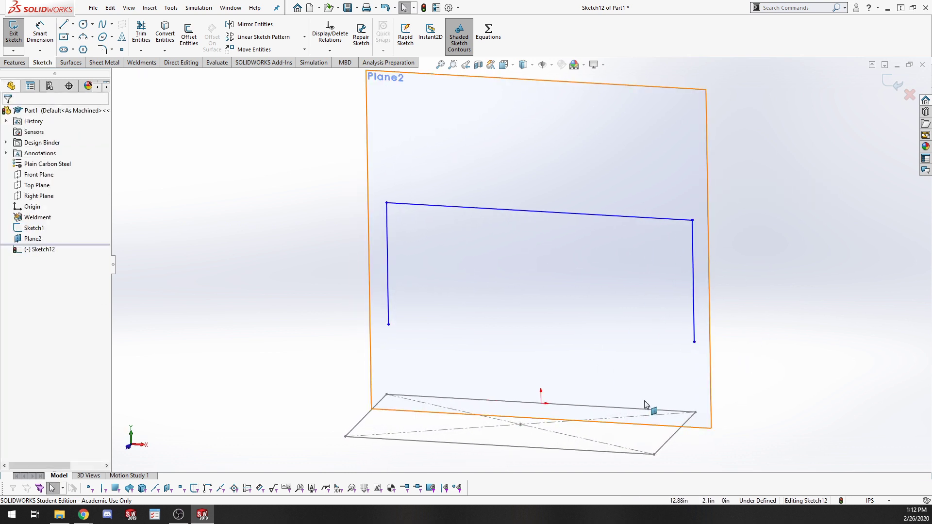
Make the lower ends of both vertical lines coincident with the matching rear corners of the base rectangle
left_click(695, 342)
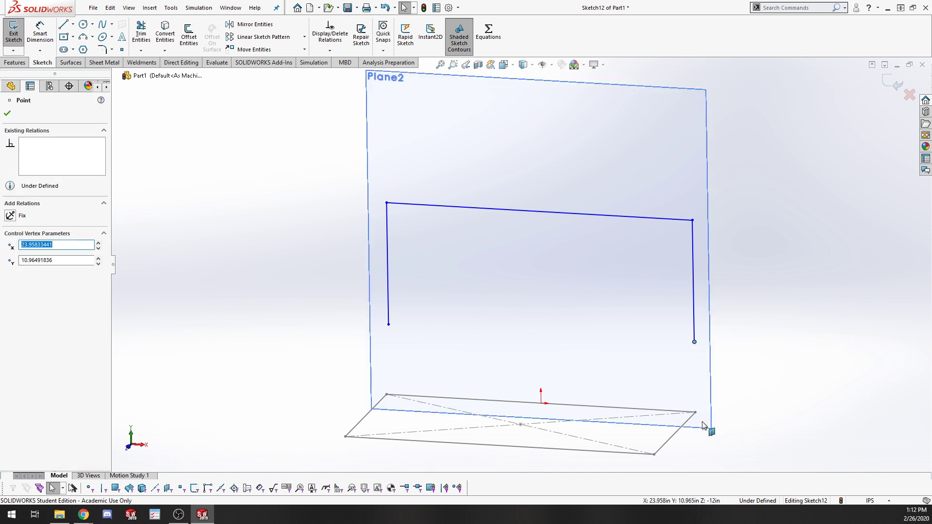
left_click(697, 412, "ctrl")
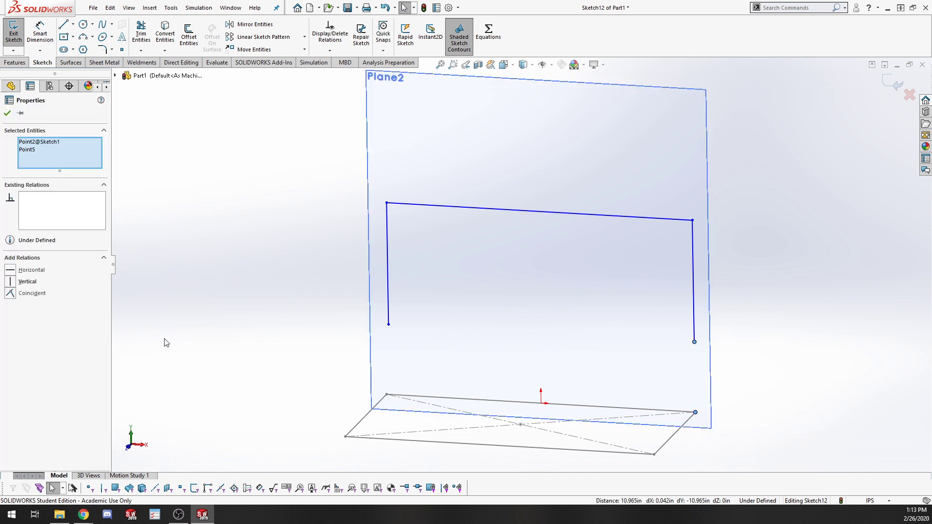
middle_click_drag(592, 381, 665, 426)
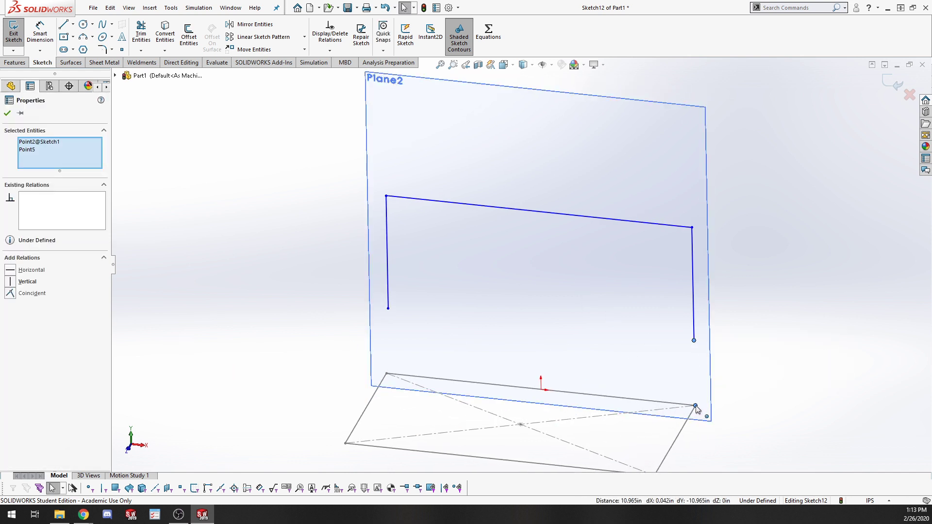
left_click(11, 293)
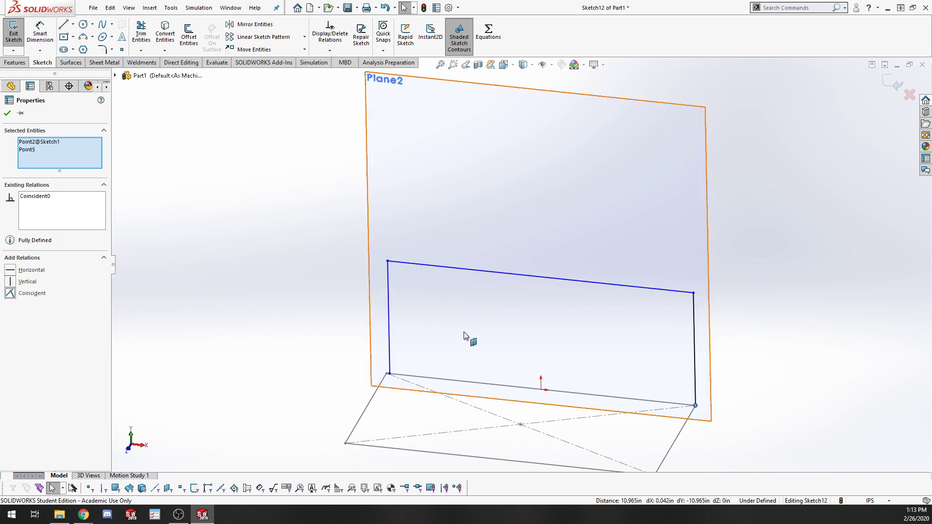
left_click(388, 375)
left_click(387, 374, "ctrl")
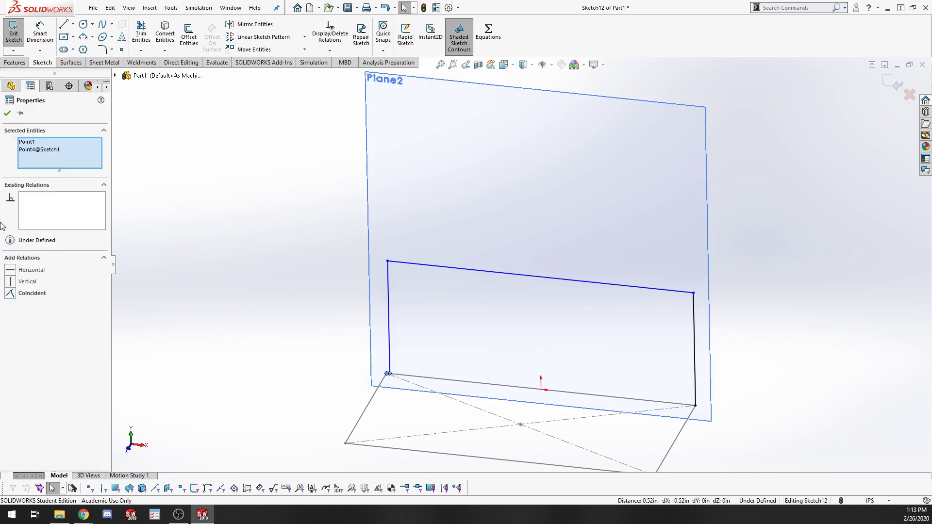
left_click(10, 293)
left_click(208, 304)
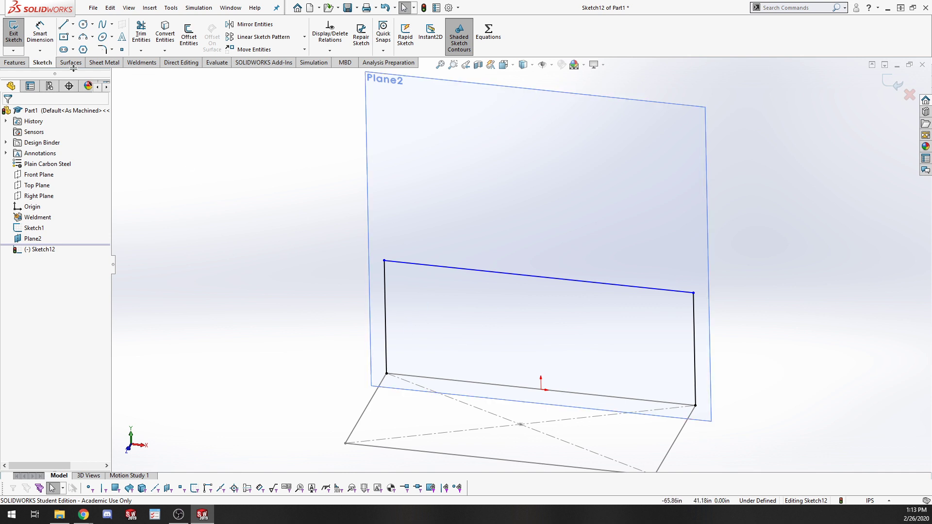
Dimension one vertical line of the rear frame sketch to 30 in and exit the sketch
left_click(40, 34)
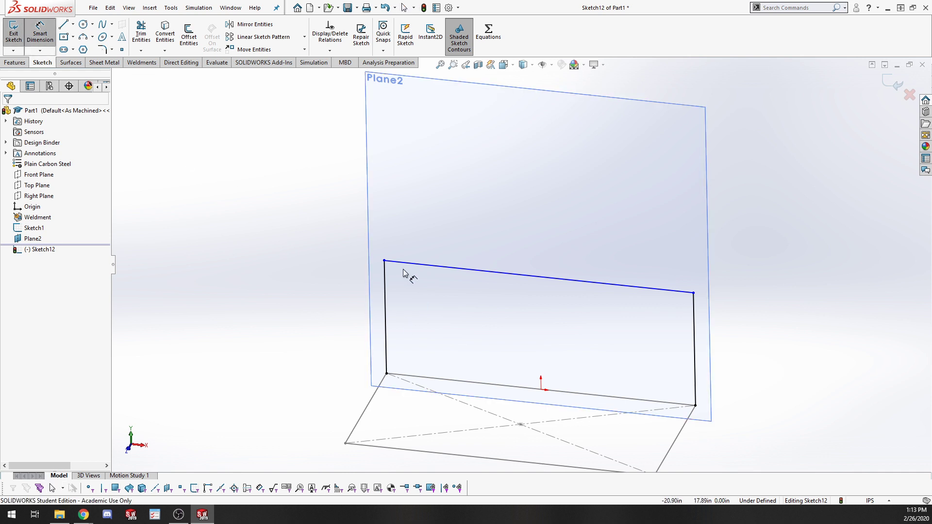
left_click(384, 291)
left_click(331, 301)
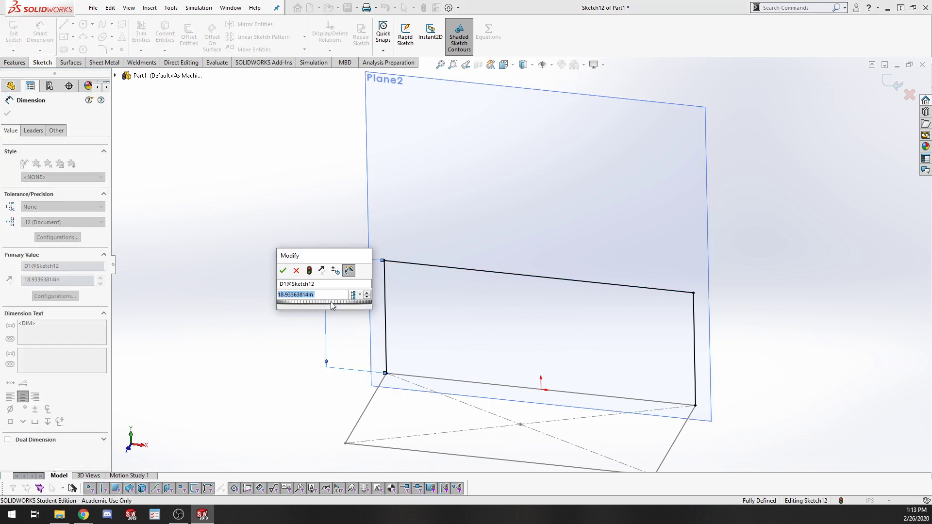
type("30")
key("Return")
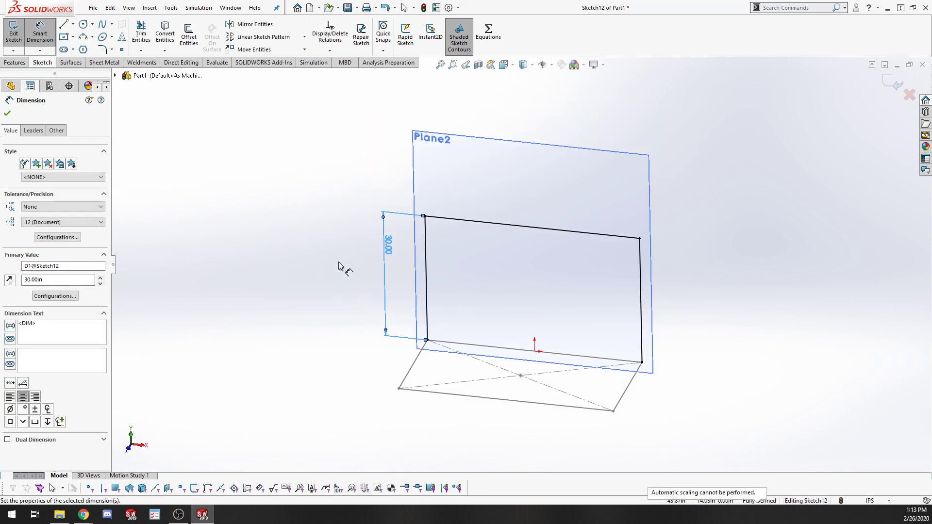
left_click(14, 37)
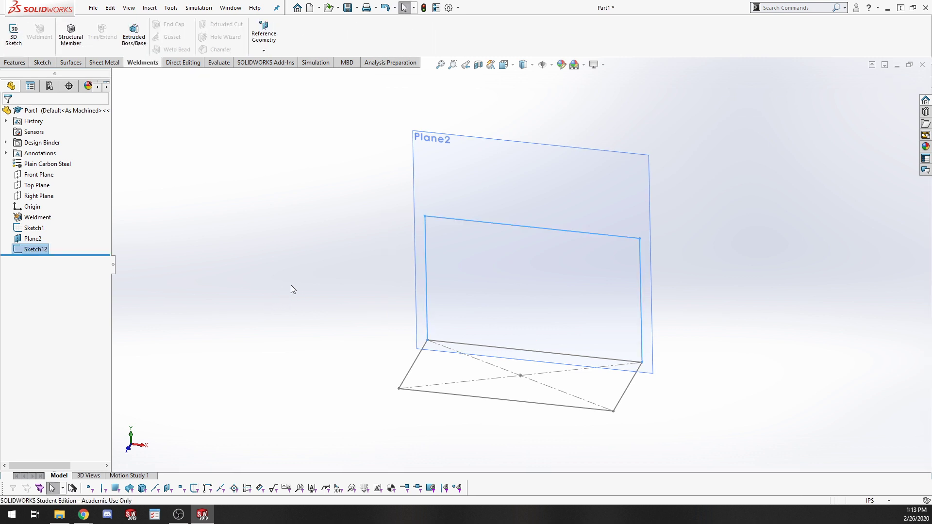
Create a reference plane parallel to Plane2 and coincident with the base rectangle's front 48 in line
mouse_move(387, 277)
middle_mouse_down()
mouse_move(287, 262)
mouse_move(337, 284)
middle_mouse_up()
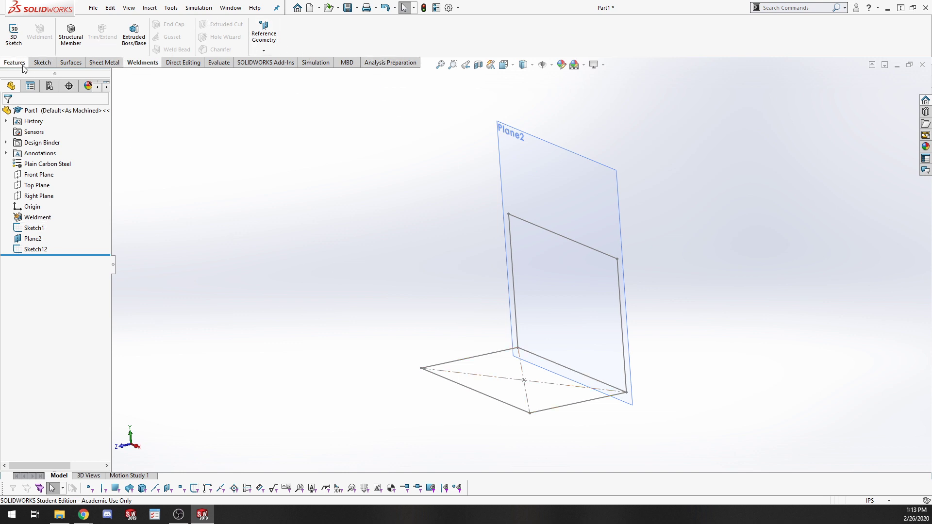
left_click(265, 34)
left_click(274, 62)
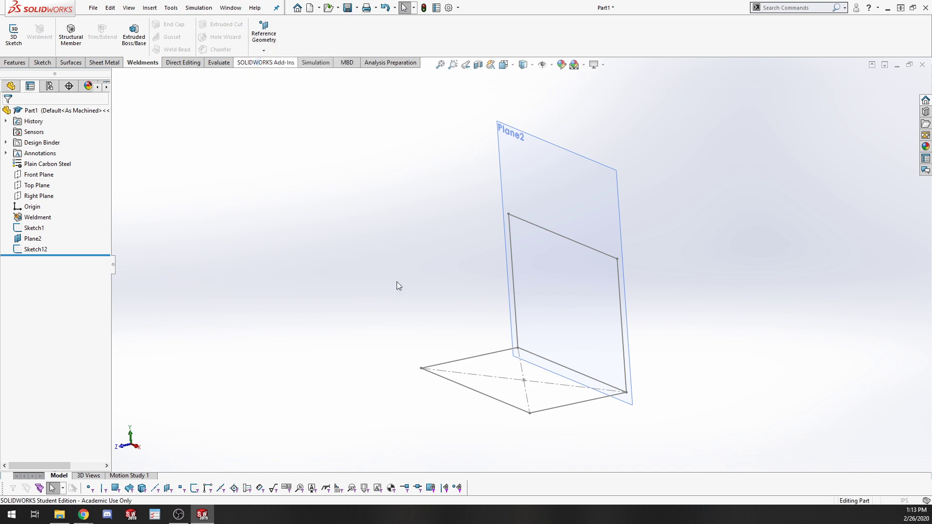
left_click(515, 195)
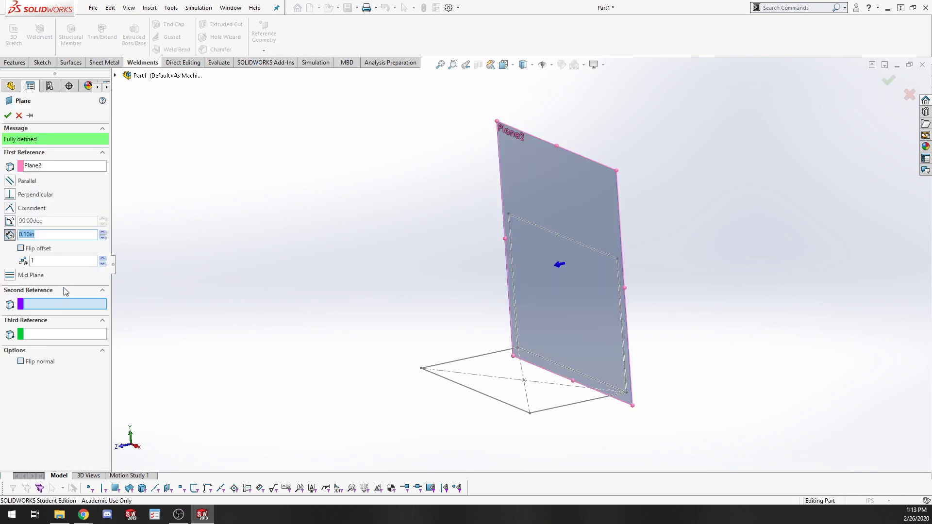
left_click(47, 304)
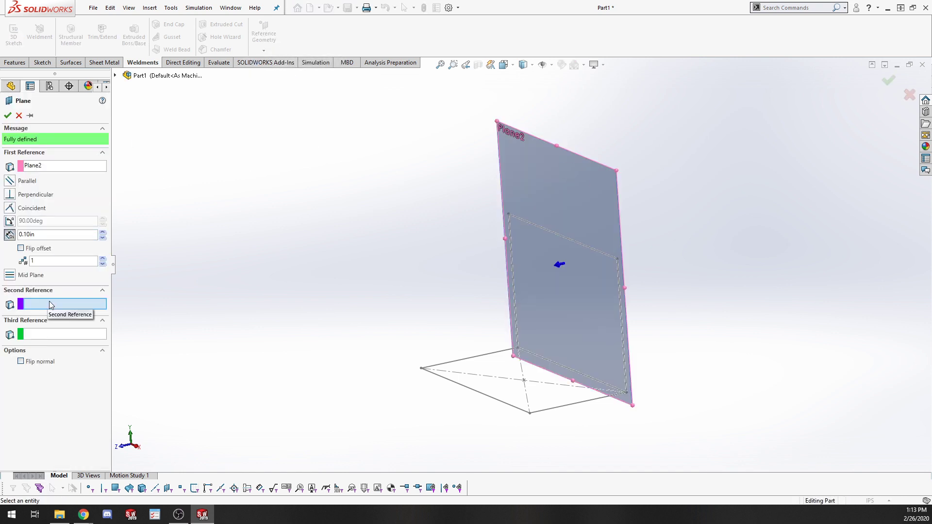
left_click(483, 394)
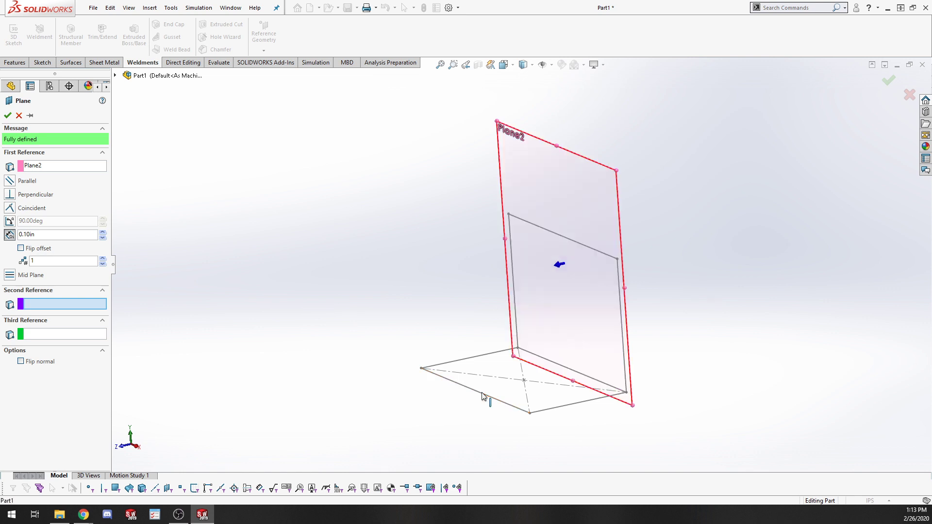
left_click(9, 182)
left_click(6, 114)
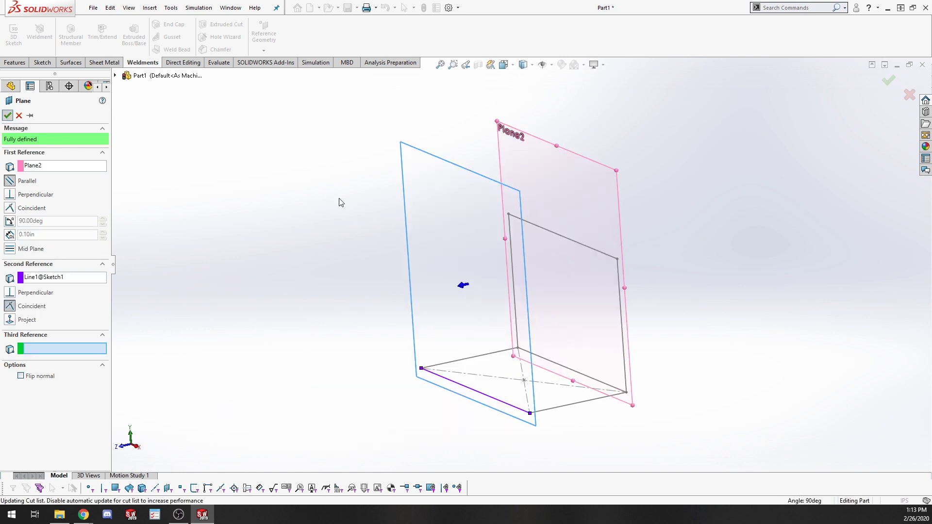
Sketch on the front vertical plane, converting the rear frame's two vertical lines and upper horizontal line into it, and exit the sketch
middle_click_drag(297, 228, 340, 209)
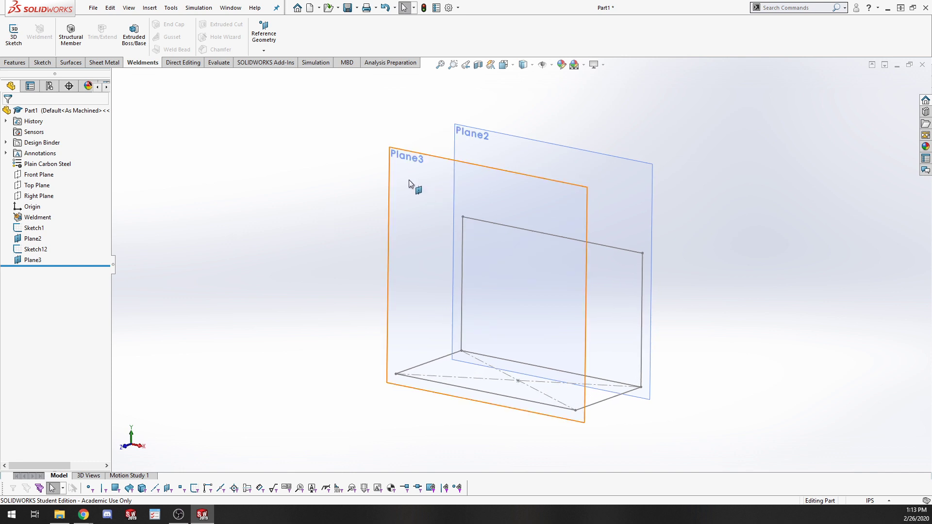
right_click(408, 179)
left_click(431, 165)
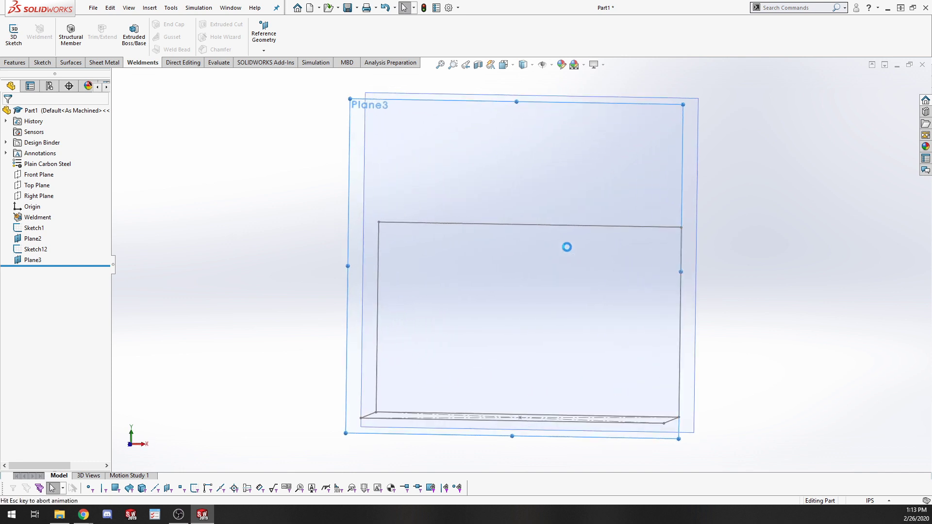
left_click(366, 282)
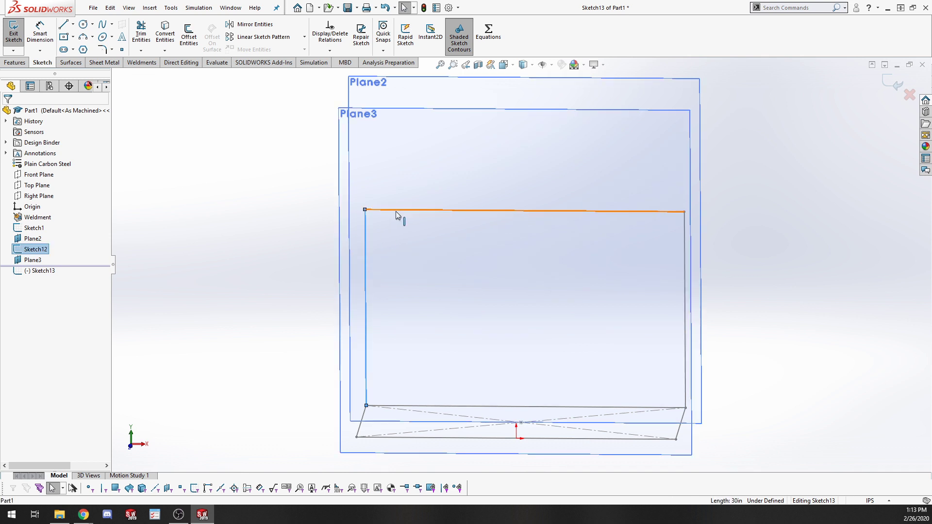
left_click(683, 247, "ctrl")
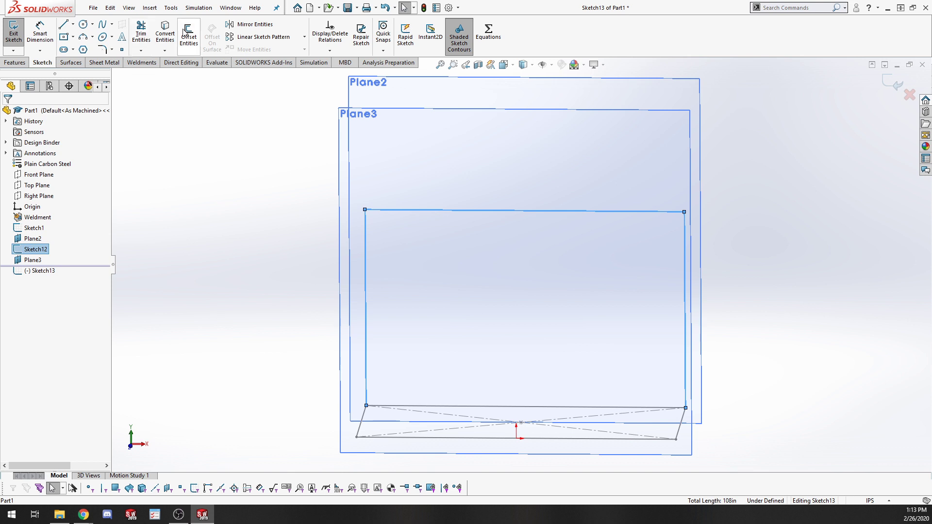
left_click(165, 33)
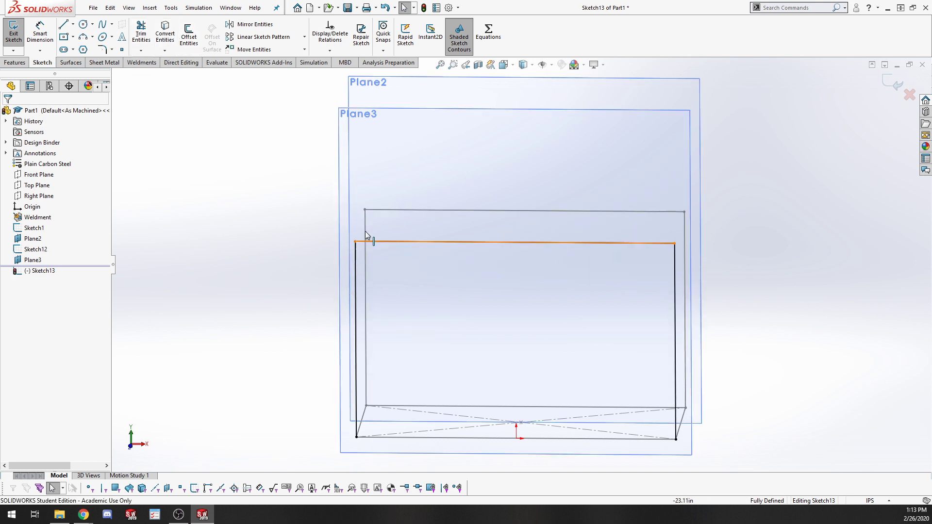
middle_click_drag(788, 292, 749, 292)
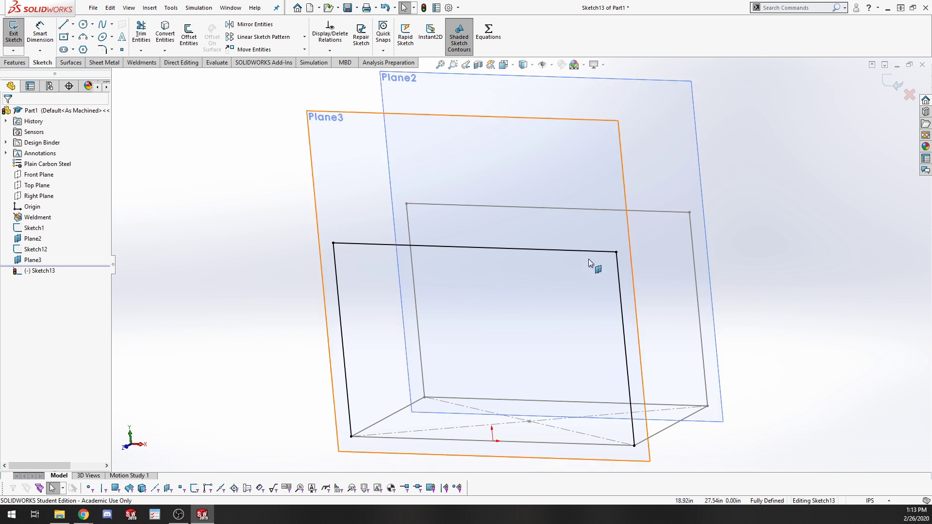
left_click(14, 33)
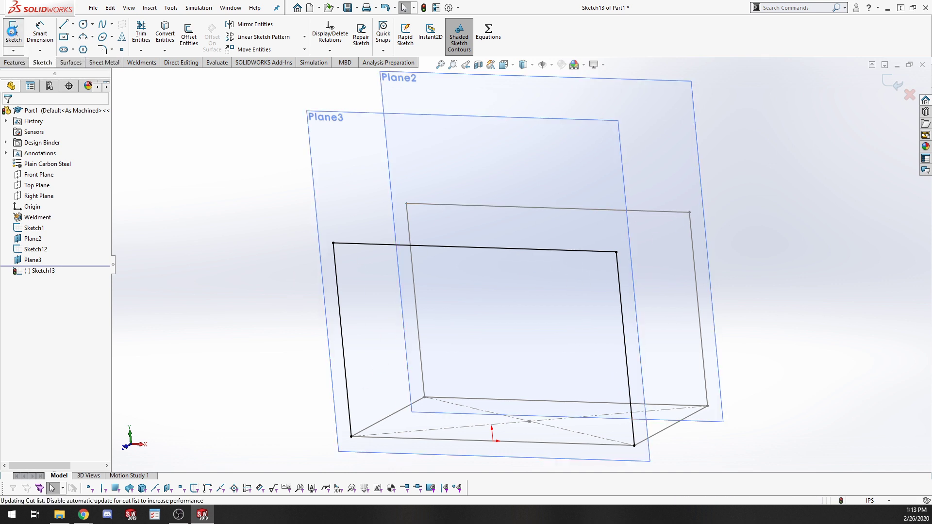
left_click(235, 133)
Create a reference plane coincident with the upper horizontal lines of the rear and front frame sketches
middle_click_drag(232, 204, 179, 229)
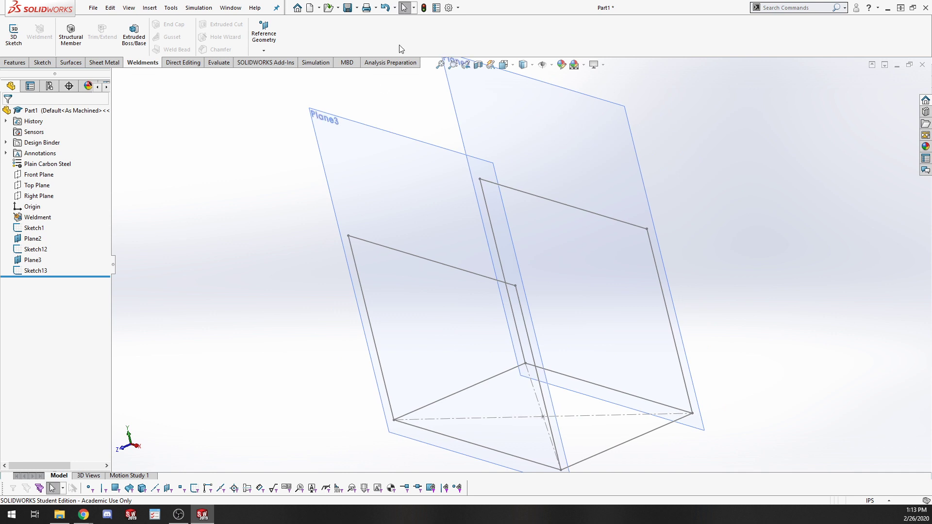
scroll(429, 159, "up", 4)
middle_click_drag(374, 169, 384, 183)
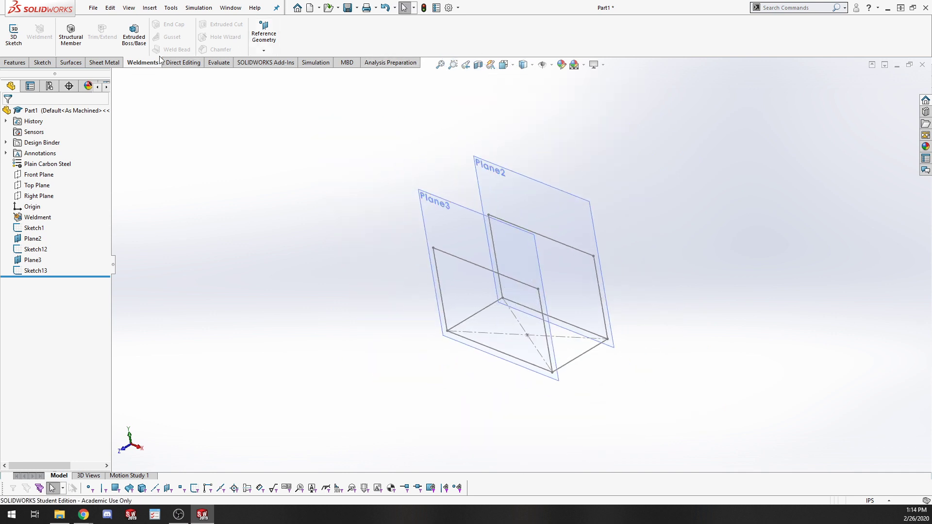
left_click(263, 38)
left_click(269, 63)
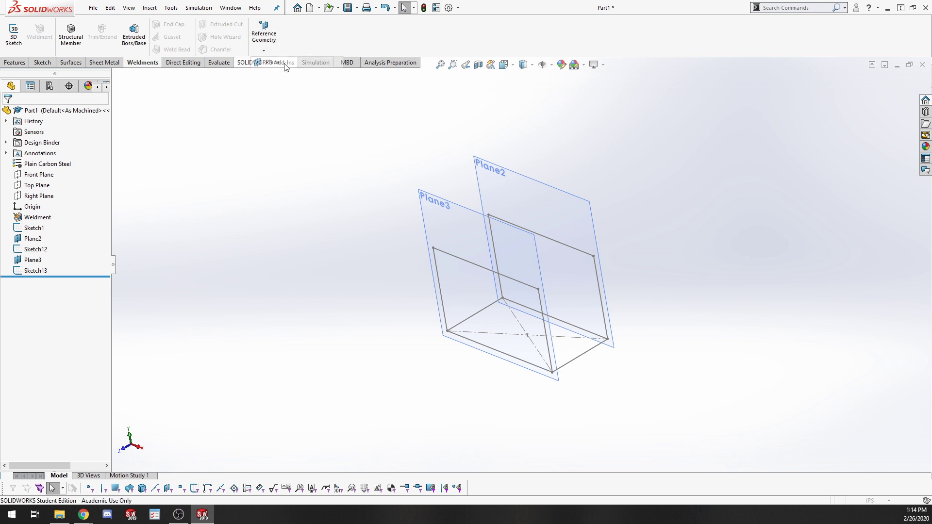
left_click(528, 231)
left_click(485, 268)
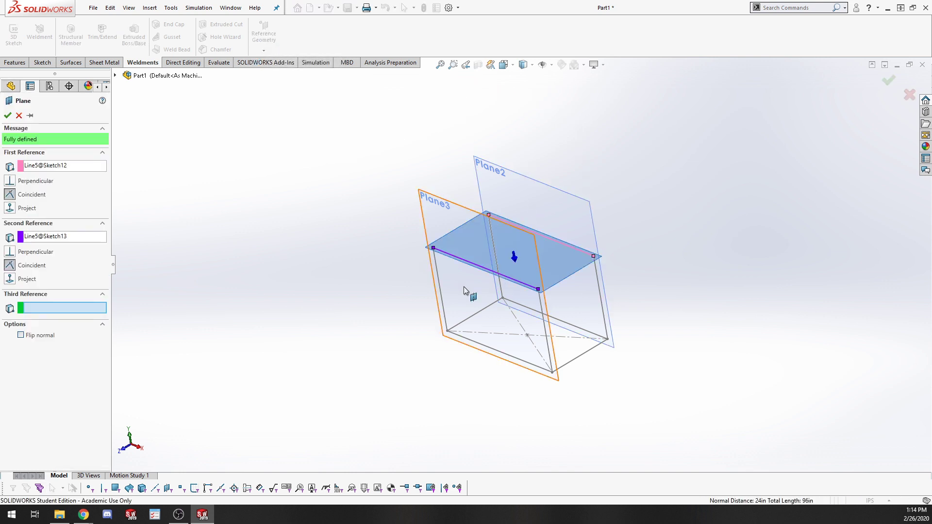
left_click(7, 116)
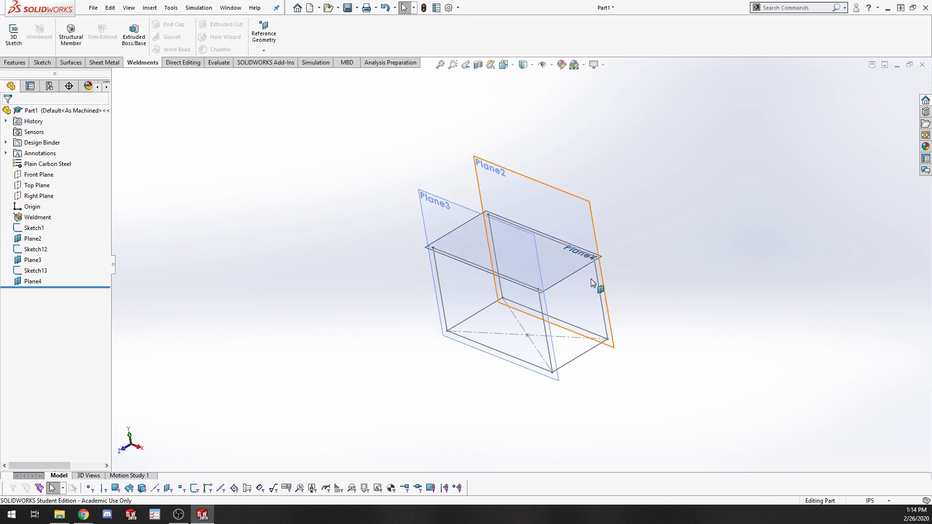
Hide the rear and front vertical reference planes, Plane2 and Plane3
right_click(585, 221)
left_click(619, 203)
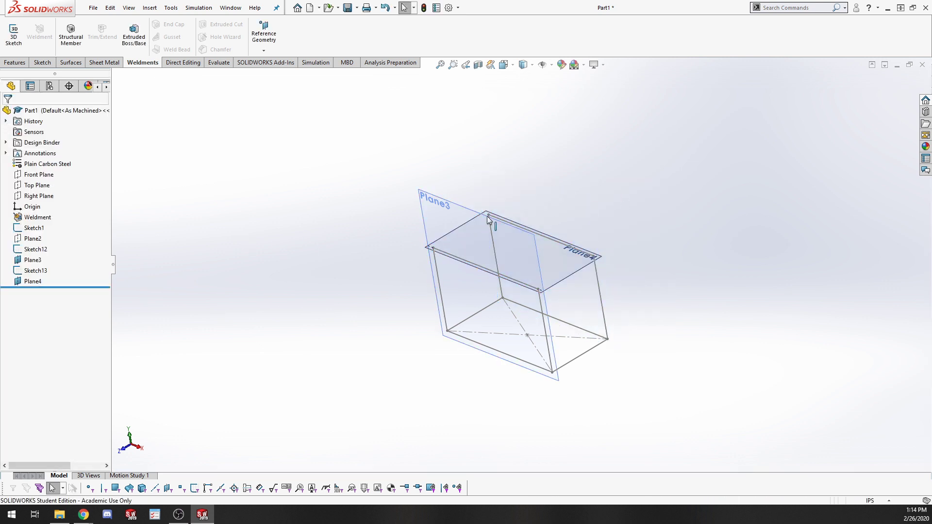
right_click(429, 204)
left_click(463, 185)
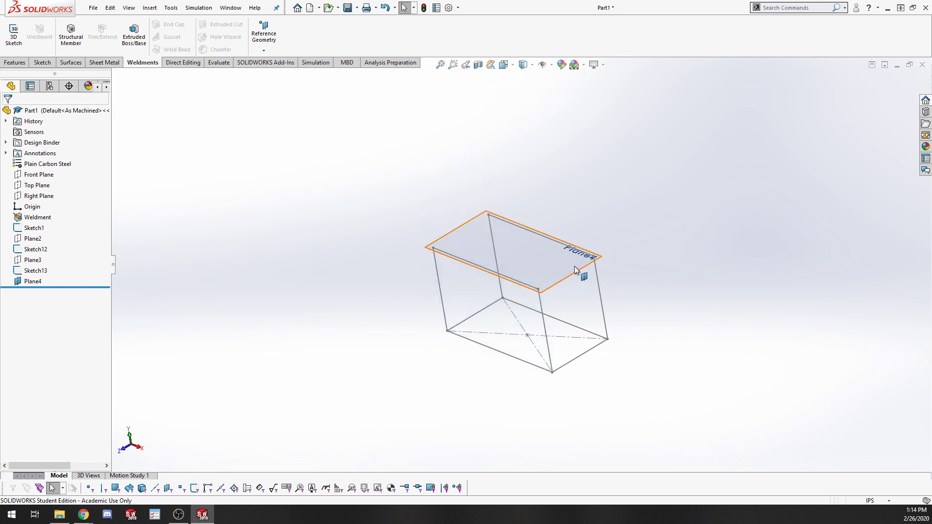
Sketch on the upper horizontal plane, drawing two 24 in lines joining the front and rear frames' upper corners, and exit the sketch
right_click(574, 266)
left_click(605, 251)
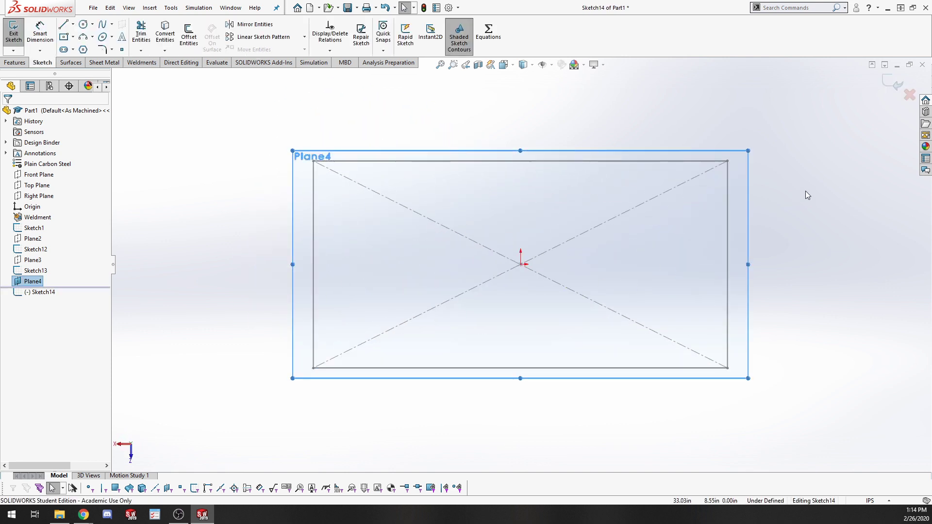
mouse_move(803, 237)
middle_mouse_down()
mouse_move(769, 225)
mouse_move(763, 204)
mouse_move(718, 252)
mouse_move(743, 272)
mouse_move(694, 257)
middle_mouse_up()
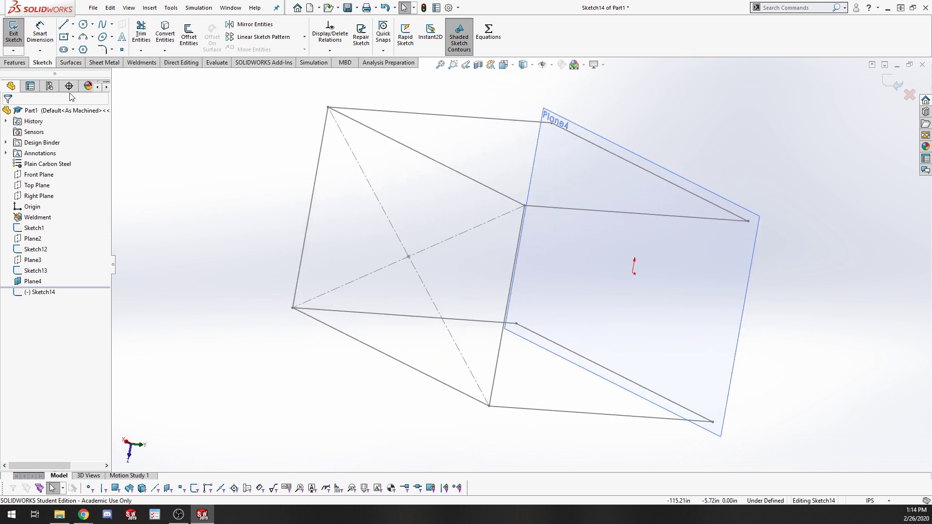
left_click(63, 23)
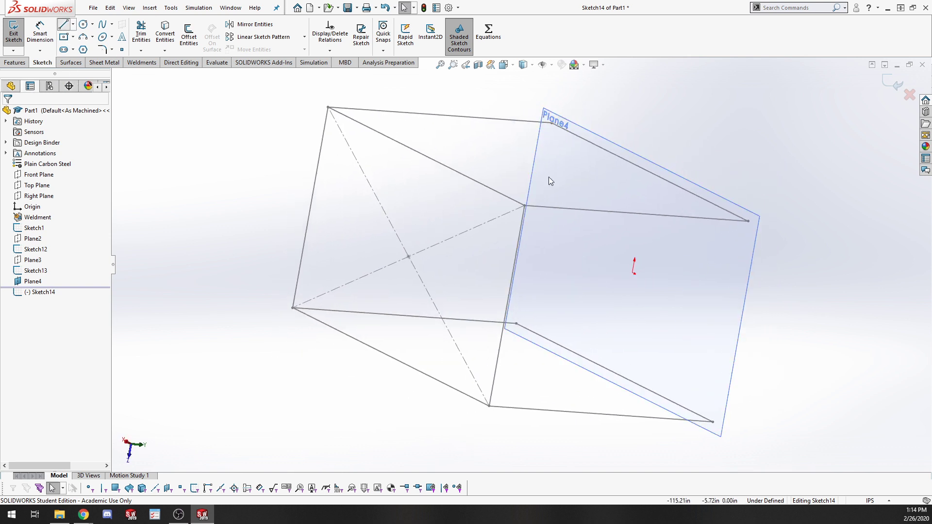
left_click(748, 222)
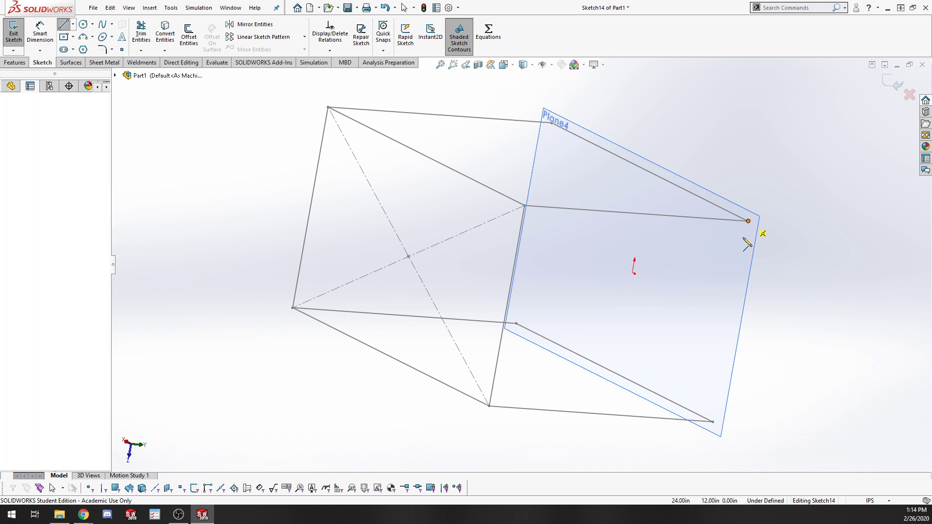
left_click(712, 422)
left_click(517, 324)
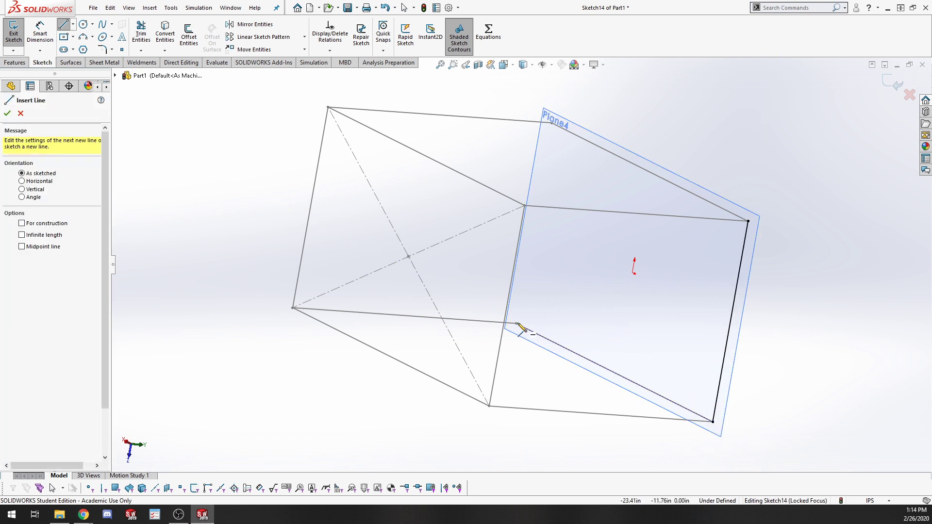
left_click(517, 323)
left_click(551, 123)
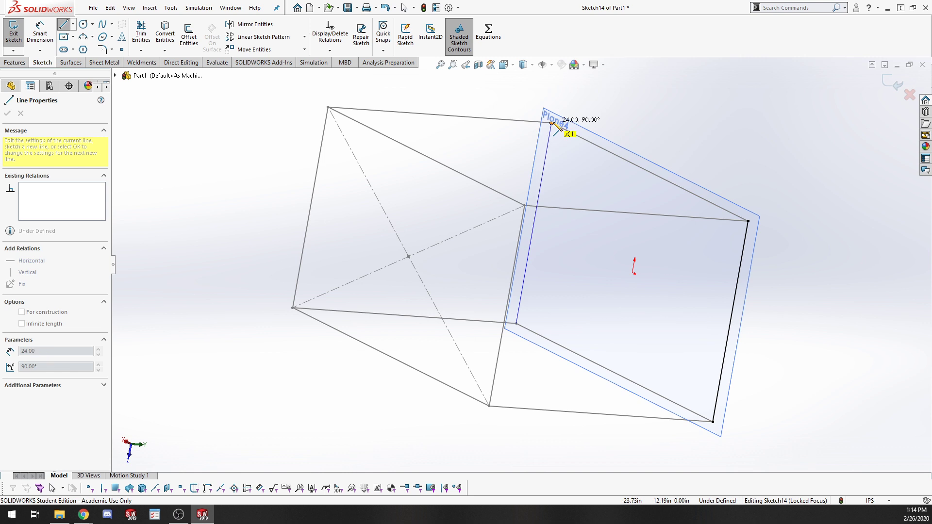
key("Escape")
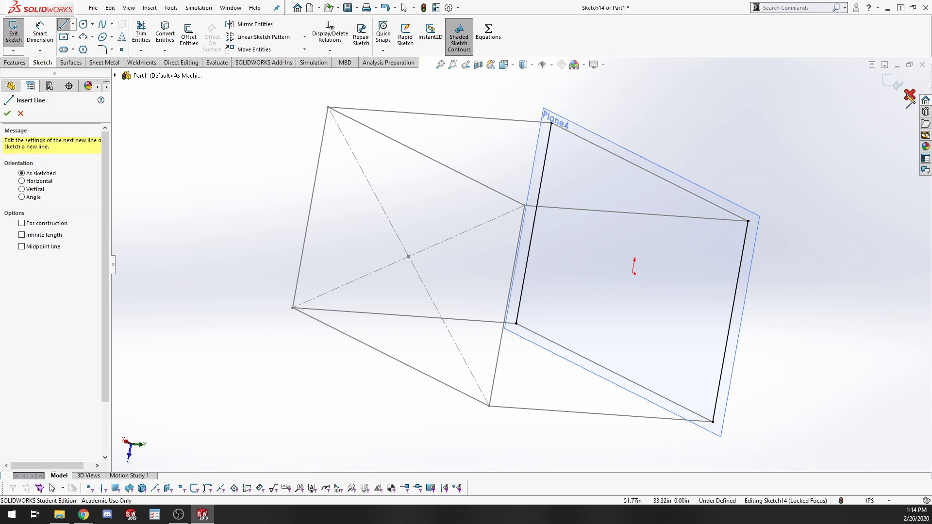
left_click(896, 83)
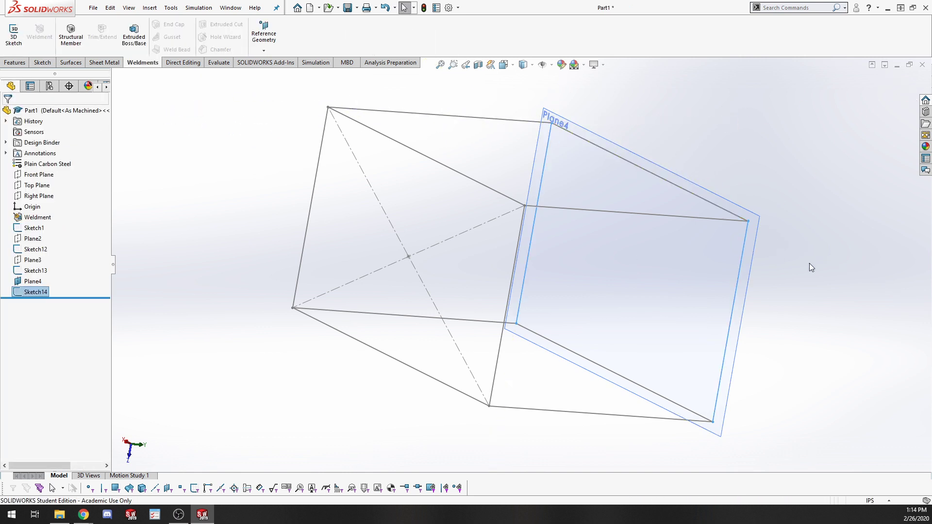
Hide the upper horizontal reference plane, Plane4, leaving the box-frame sketch lines displayed
mouse_move(809, 264)
middle_mouse_down()
mouse_move(730, 296)
mouse_move(712, 163)
middle_mouse_up()
right_click(747, 111)
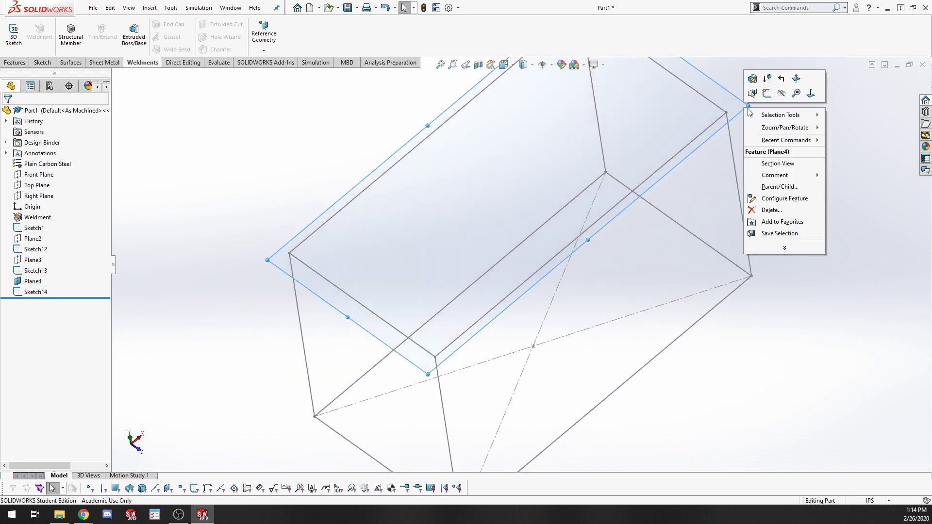
left_click(780, 94)
middle_click_drag(805, 316, 671, 302)
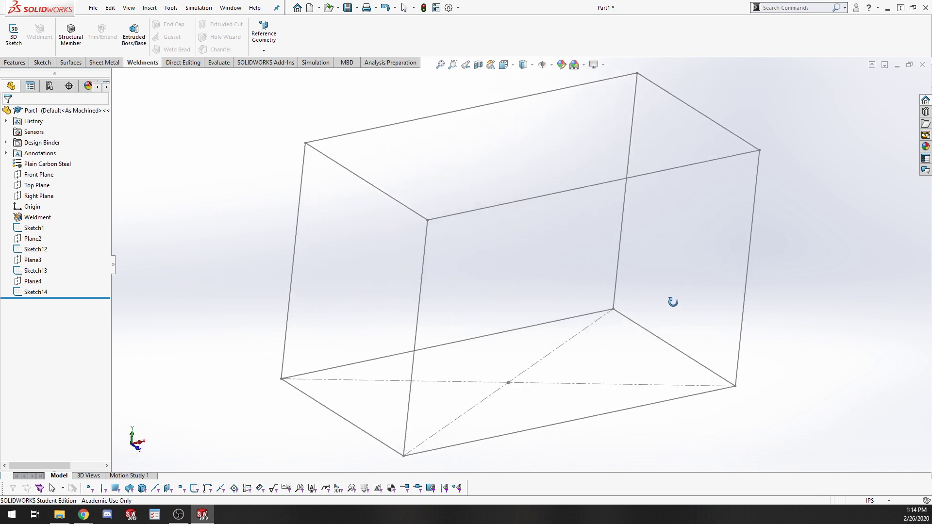
Start a structural member with the ANSI Inch- Complete standard, Al Tube (square) type and 1.5 SQ x .095 Wall size
left_click(69, 38)
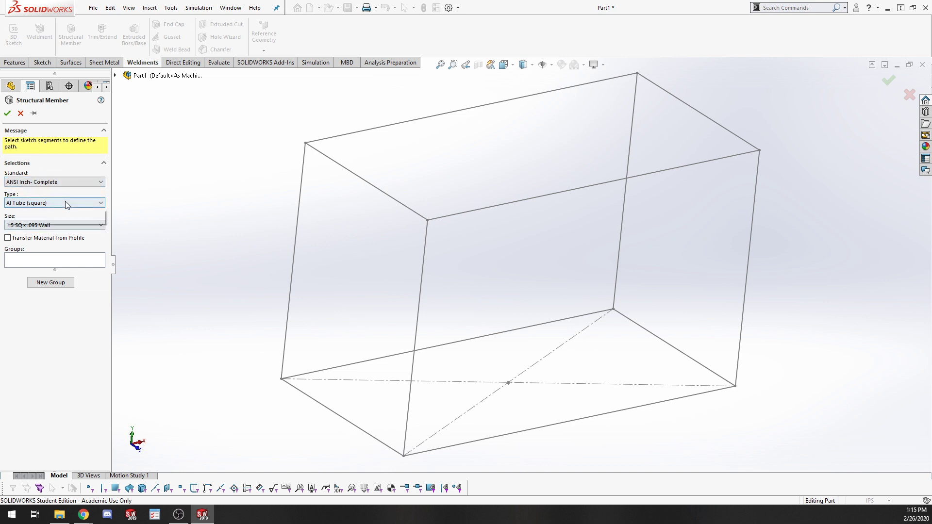
left_click(32, 203)
left_click(185, 187)
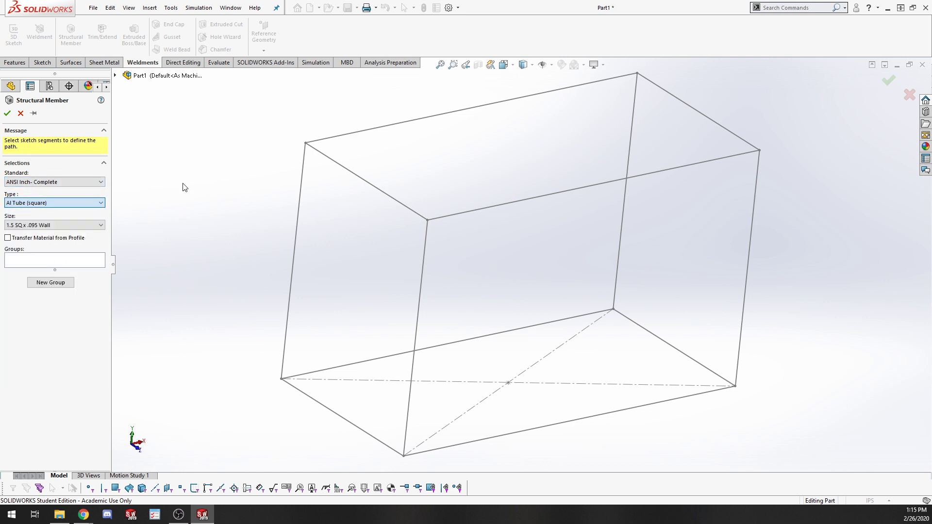
left_click(32, 225)
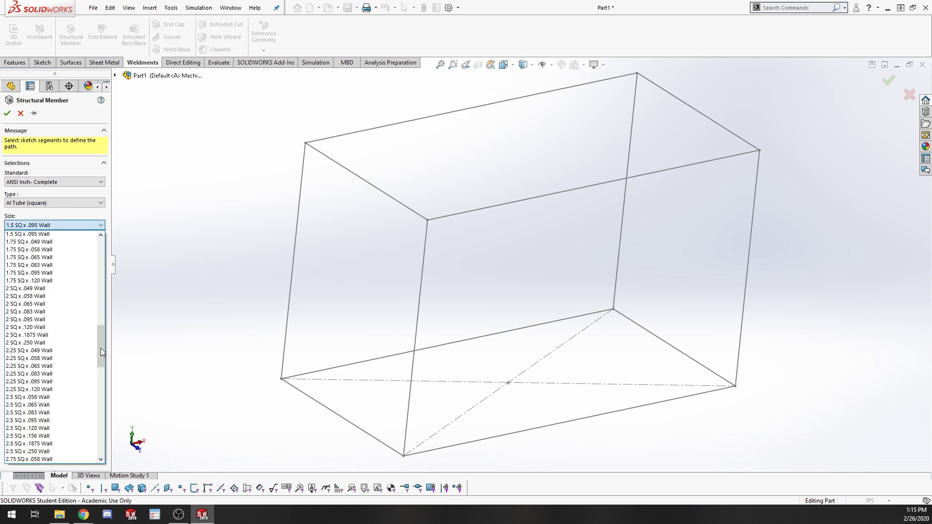
left_click(203, 171)
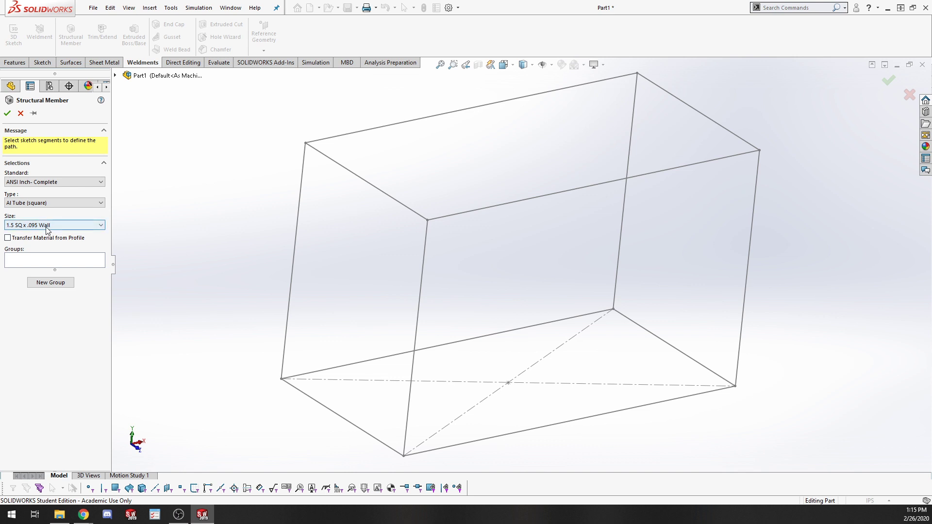
Create the structural member's first group from the four lines of the base rectangle
left_click(51, 283)
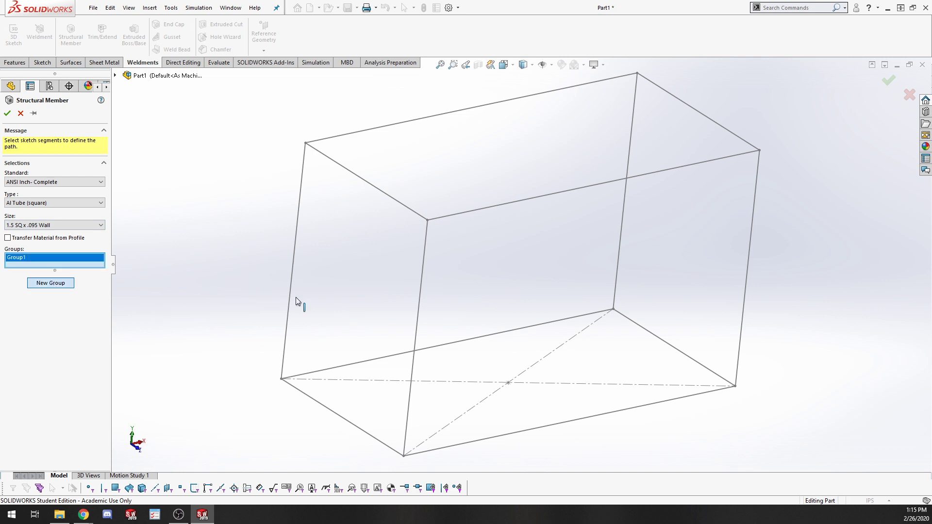
mouse_move(295, 297)
middle_mouse_down()
mouse_move(231, 355)
mouse_move(222, 301)
mouse_move(235, 292)
mouse_move(296, 371)
middle_mouse_up()
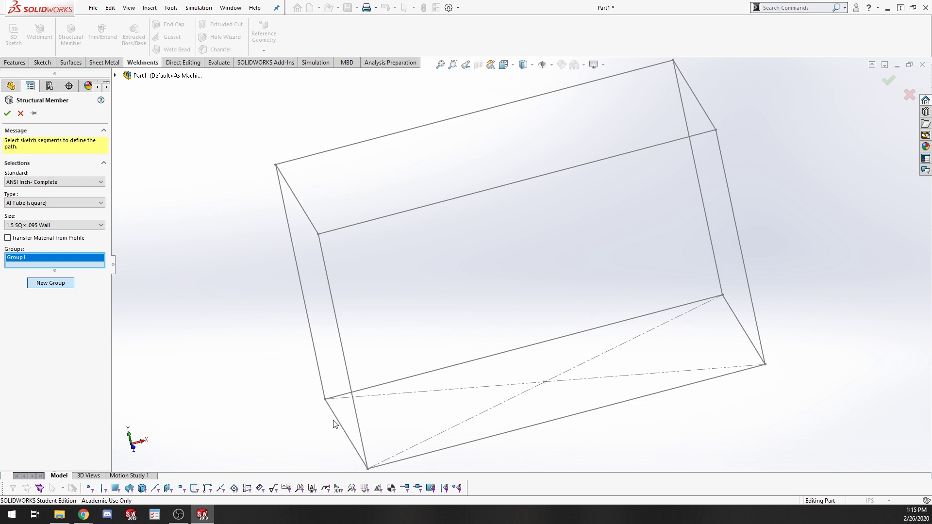
left_click(336, 420)
left_click(435, 371)
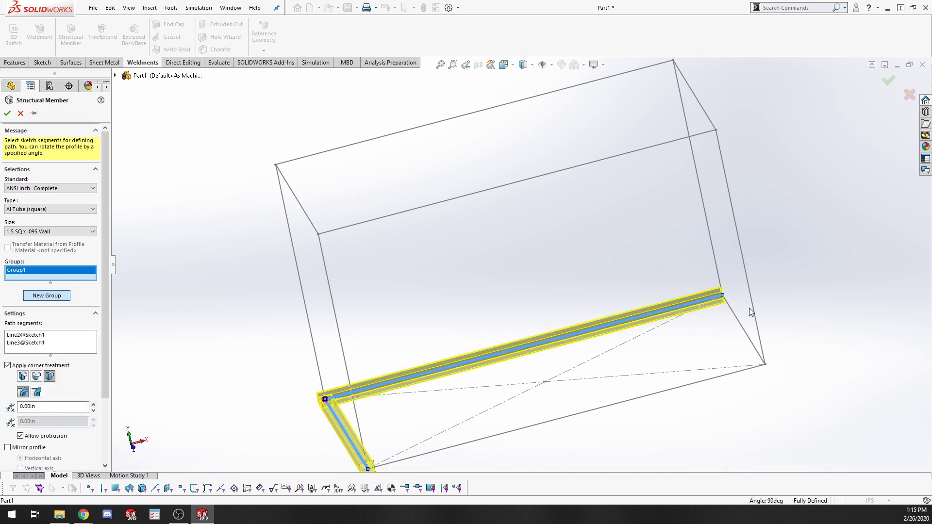
left_click(744, 329)
left_click(741, 377)
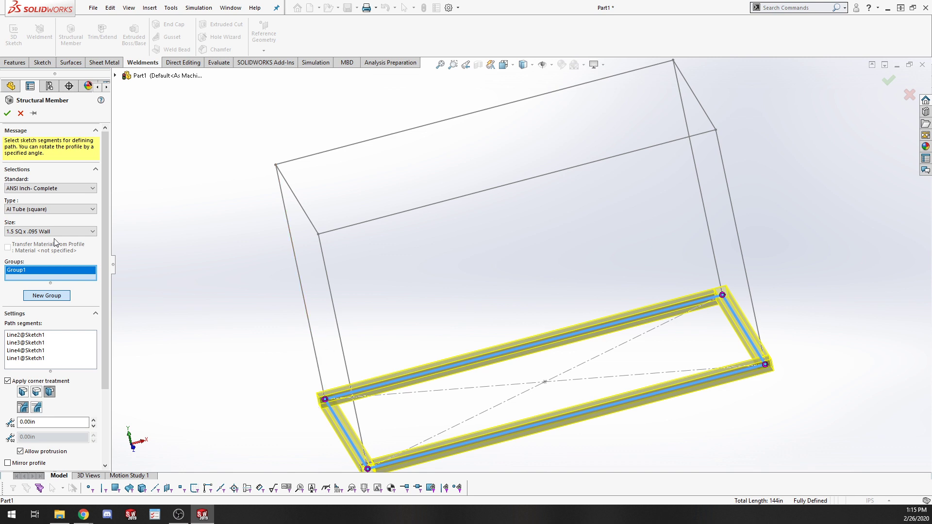
Add a second group to the structural member from the four vertical corner lines of the frame
middle_click_drag(561, 381, 437, 407)
left_click(46, 295)
middle_click_drag(305, 297, 334, 284)
left_click(308, 240)
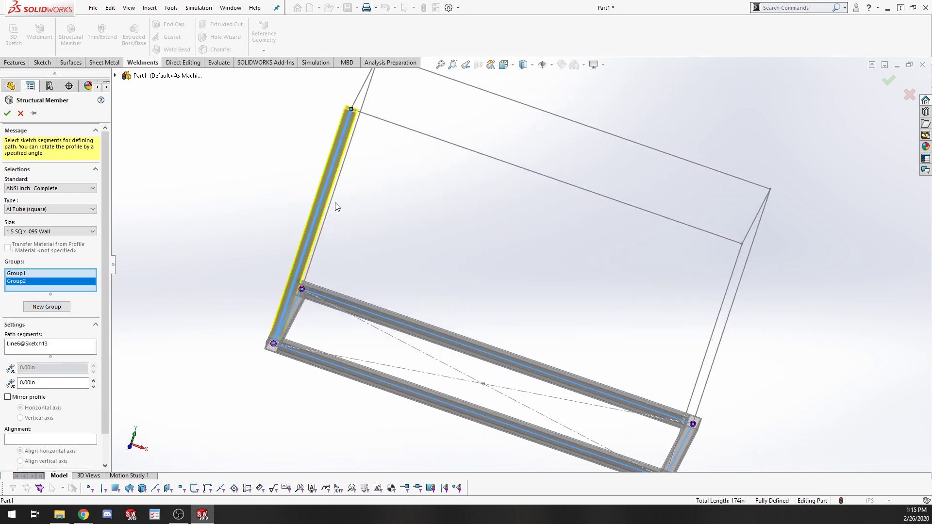
left_click(326, 203)
mouse_move(326, 204)
middle_mouse_down()
mouse_move(564, 214)
mouse_move(584, 250)
middle_mouse_up()
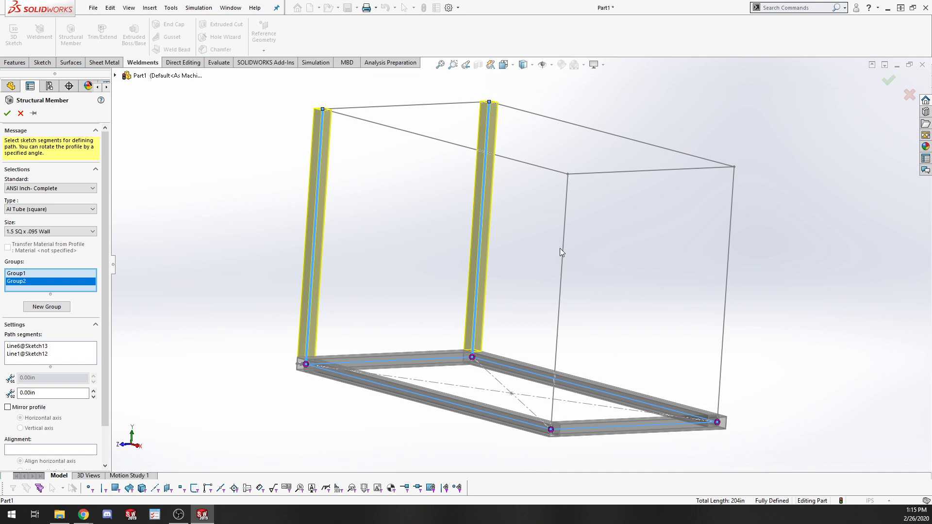
left_click(562, 246)
left_click(728, 246)
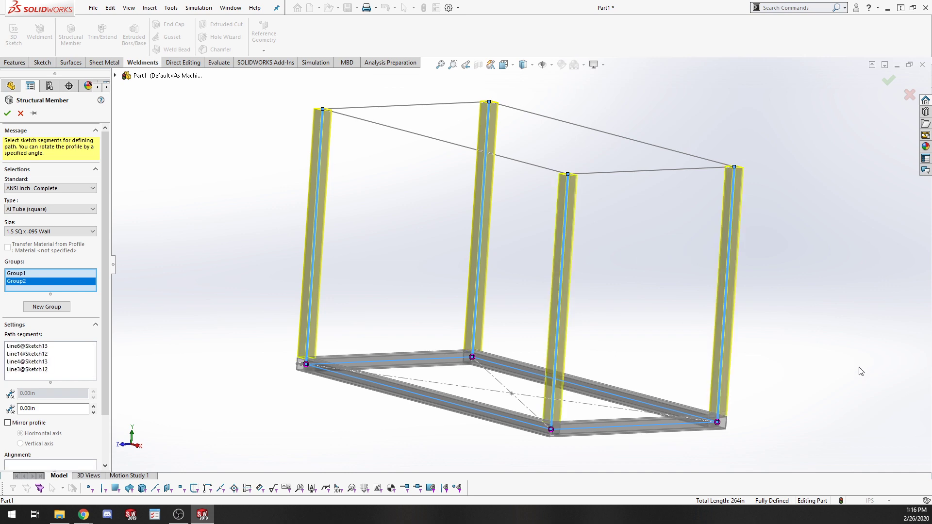
middle_click_drag(765, 351, 779, 388)
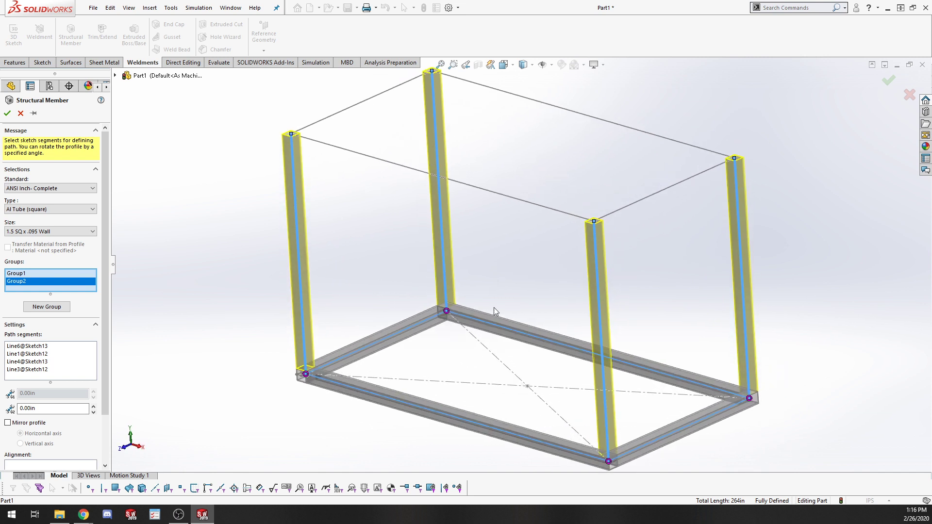
Review which tubes belong to the base group and which to the upright group
left_click(45, 273)
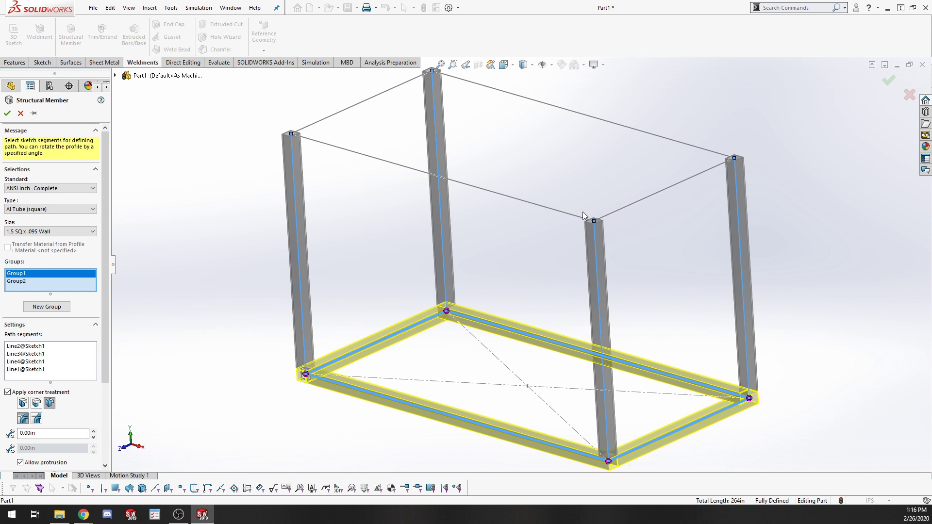
left_click(46, 281)
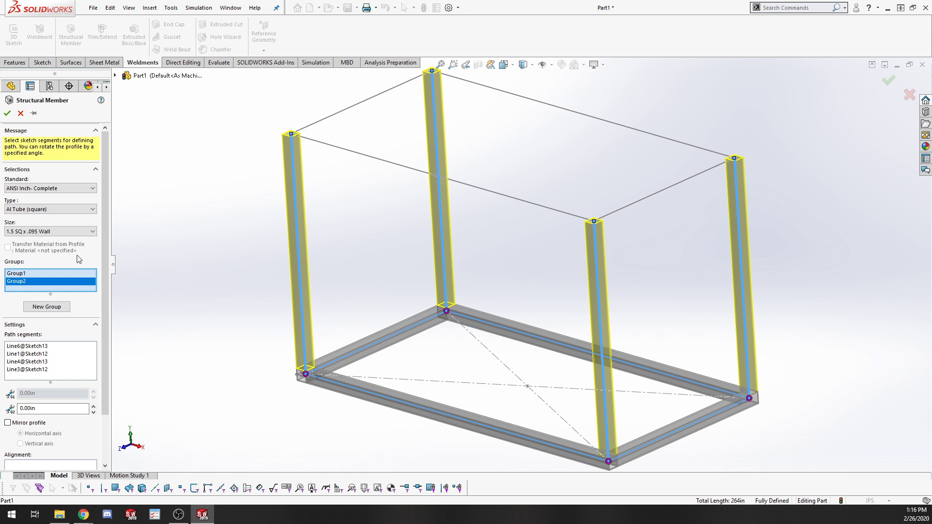
right_click(68, 280)
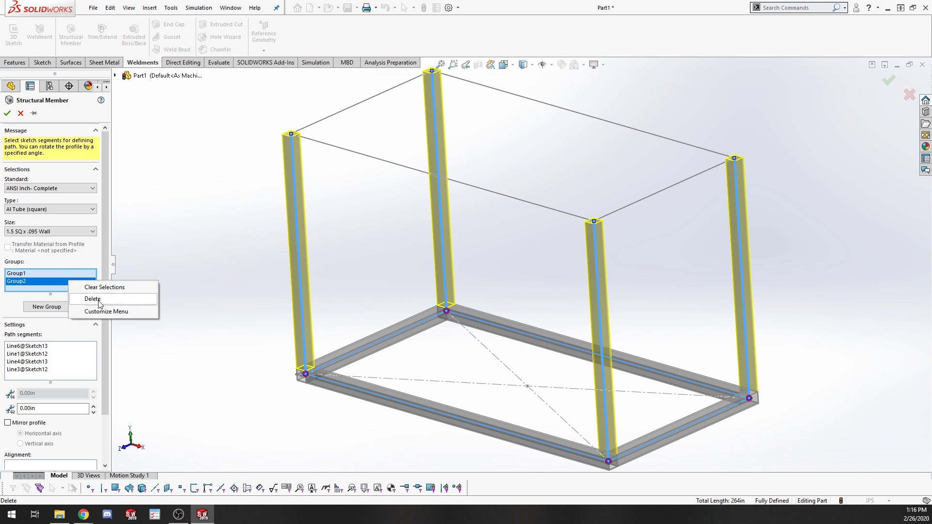
left_click(92, 298)
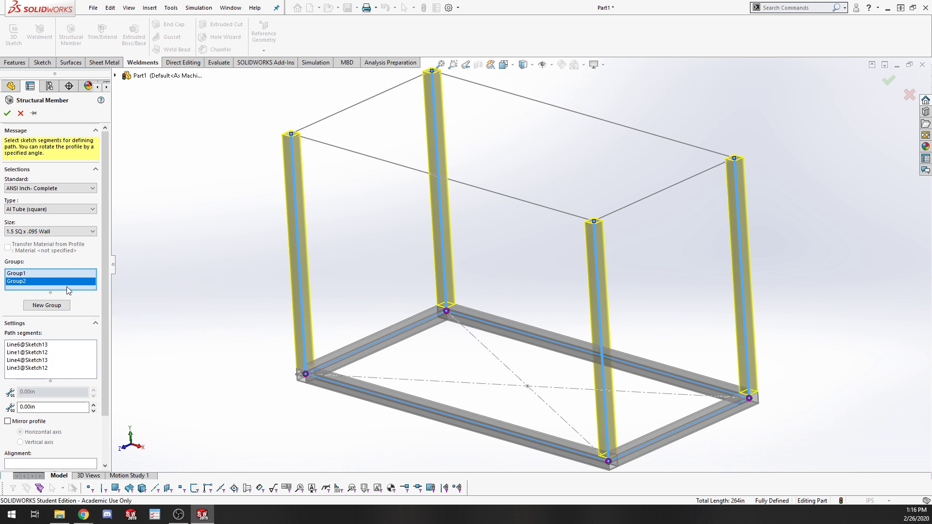
Add a third group to the structural member from the four lines of the frame's upper rectangle
left_click(47, 305)
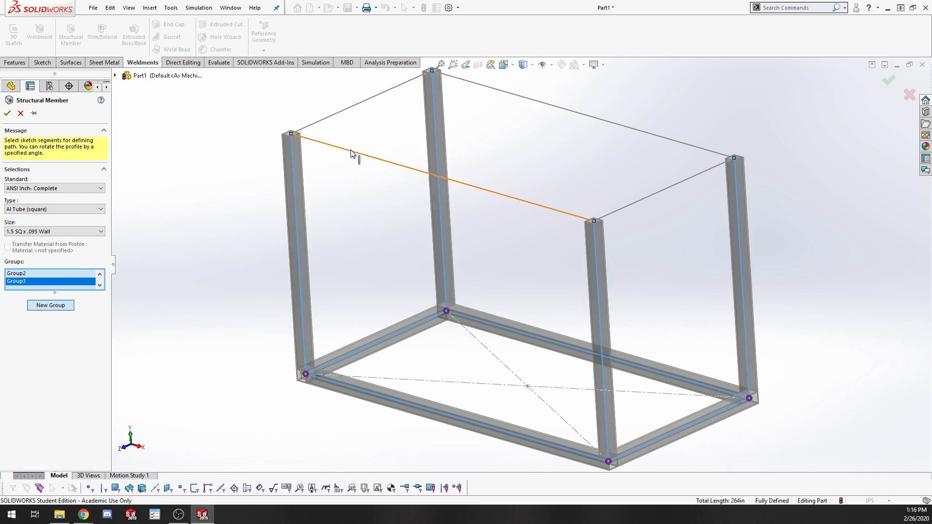
left_click(358, 152)
left_click(369, 98)
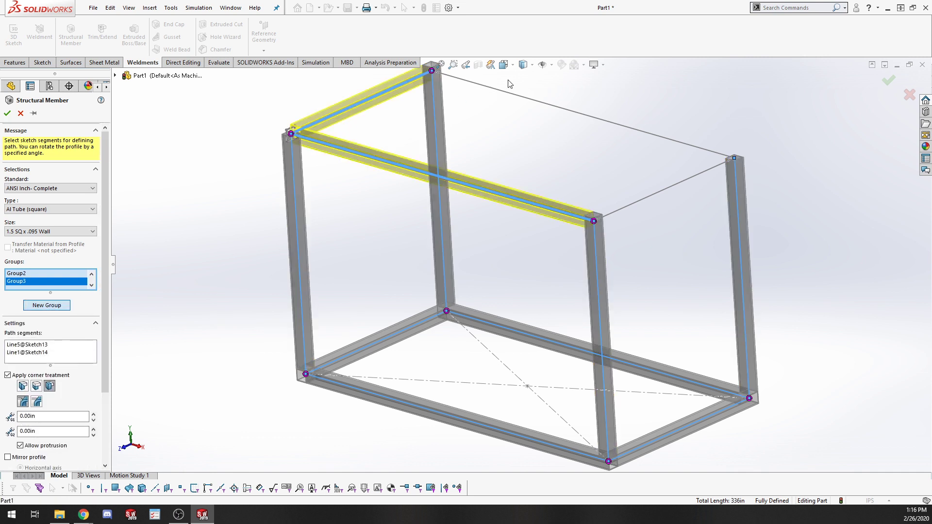
left_click(634, 130)
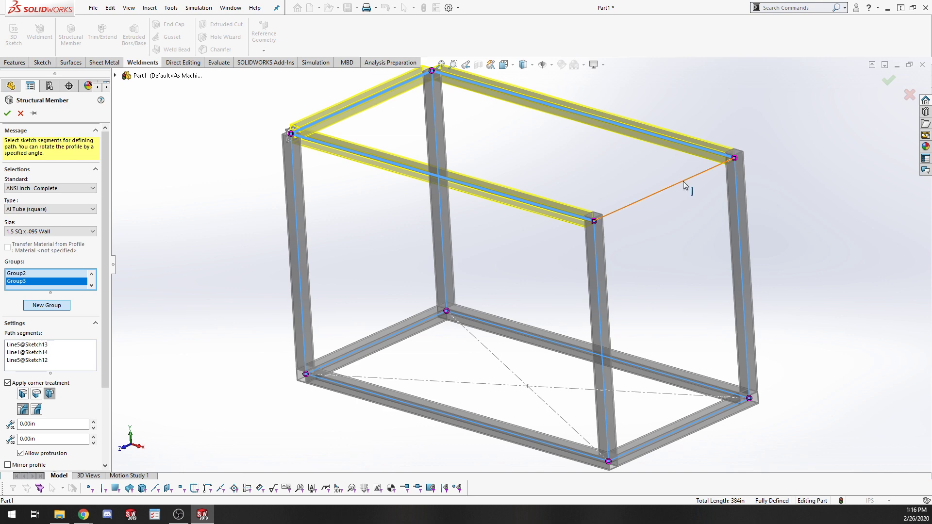
left_click(683, 181)
Examine how the upper rectangle's tubes meet each other and the uprights at the frame's upper corners
scroll(705, 253, "down", 2)
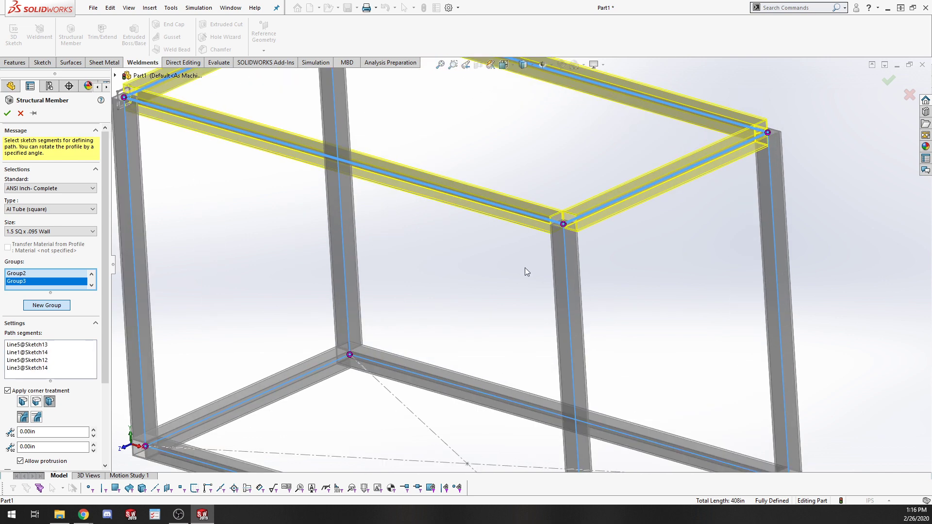
scroll(566, 234, "down", 4)
scroll(578, 229, "up", 5)
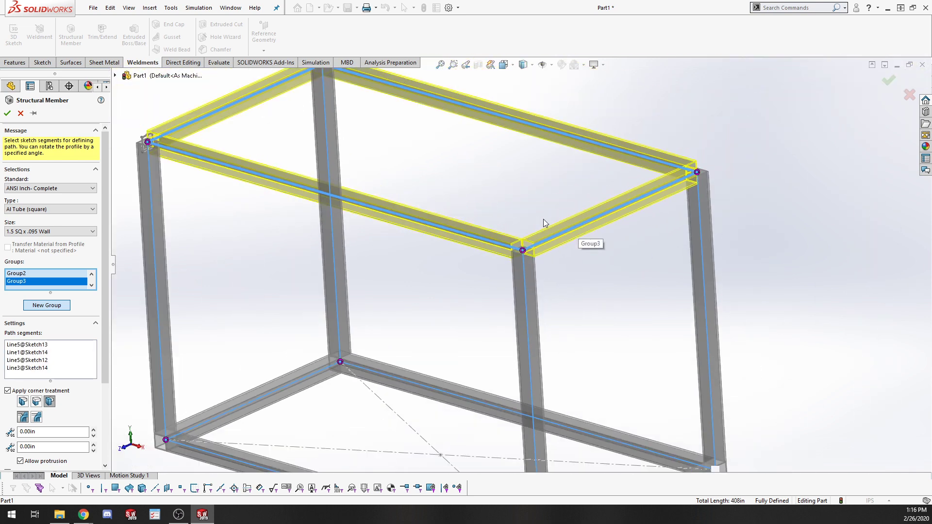
middle_click_drag(543, 219, 625, 197)
scroll(645, 237, "down", 4)
middle_click_drag(645, 237, 551, 266)
scroll(501, 284, "down", 2)
scroll(500, 284, "down", 2)
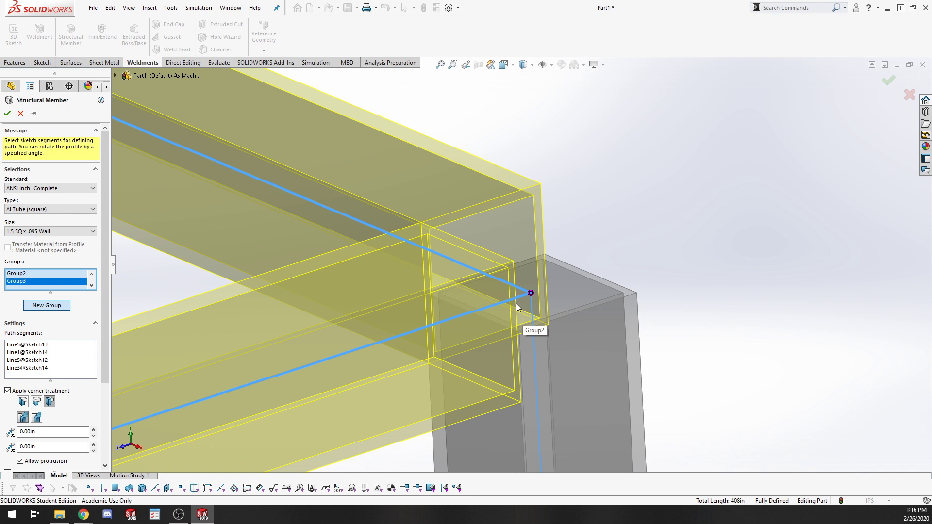
scroll(33, 275, "up", 1)
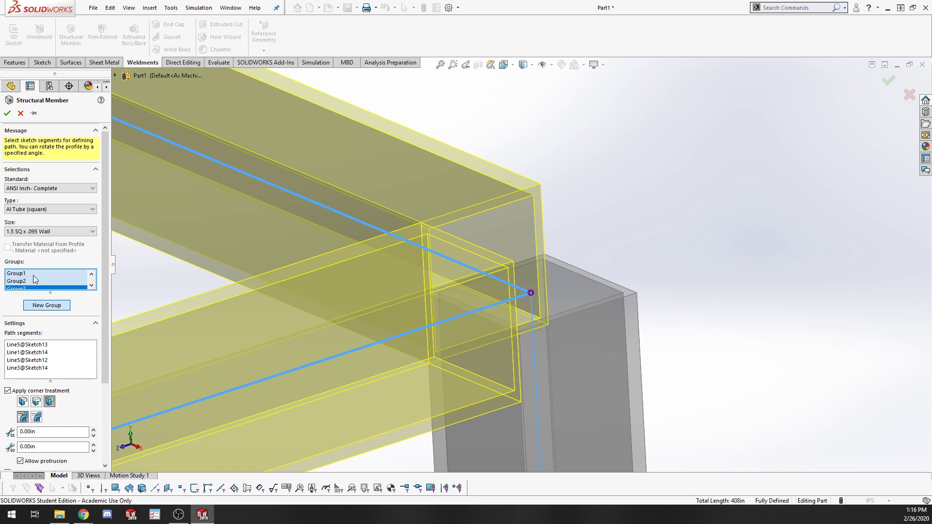
Compare how the base, upright and upper rectangle groups meet at the frame's lower and upper corners
left_click(30, 272)
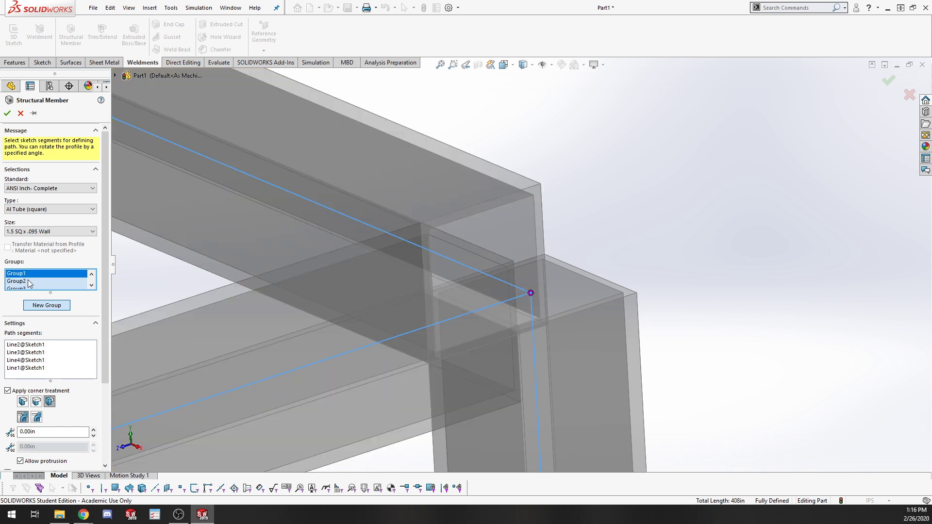
scroll(466, 427, "up", 5)
scroll(485, 388, "down", 5)
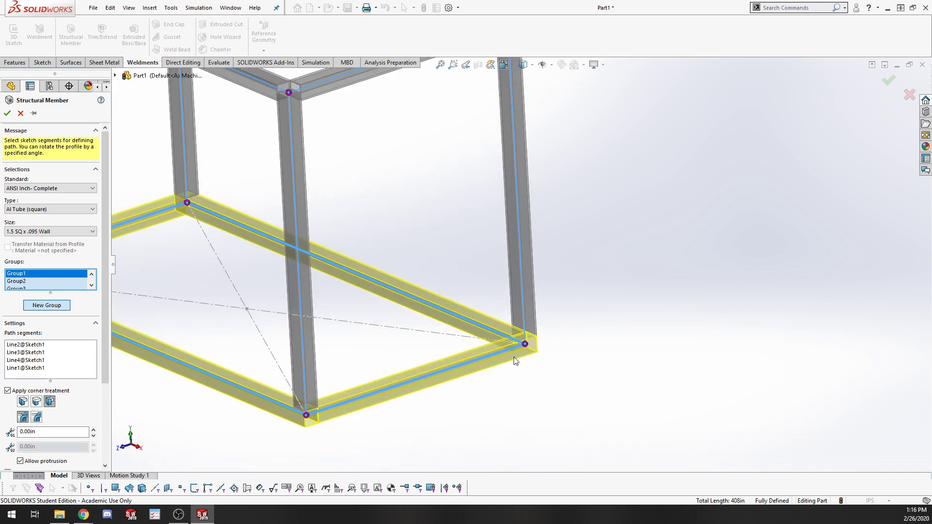
left_click(57, 281)
scroll(582, 288, "down", 3)
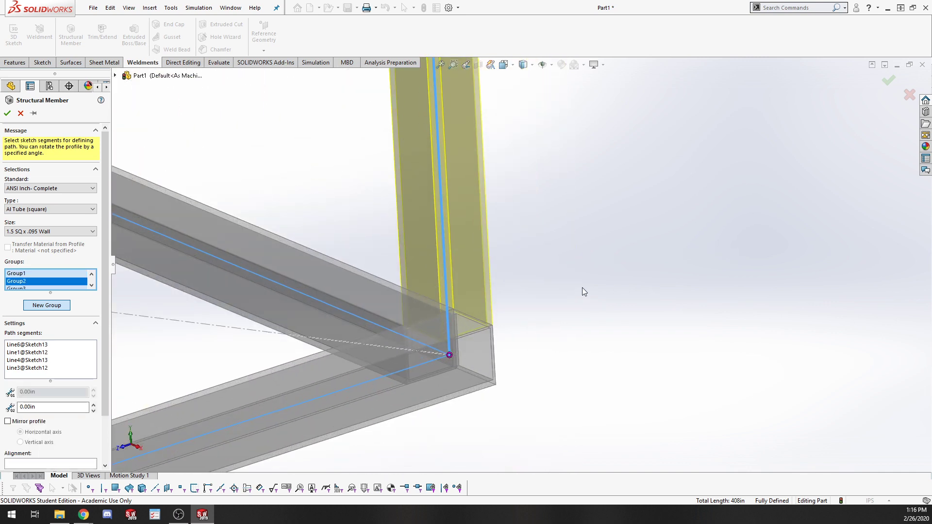
middle_click_drag(468, 353, 471, 311)
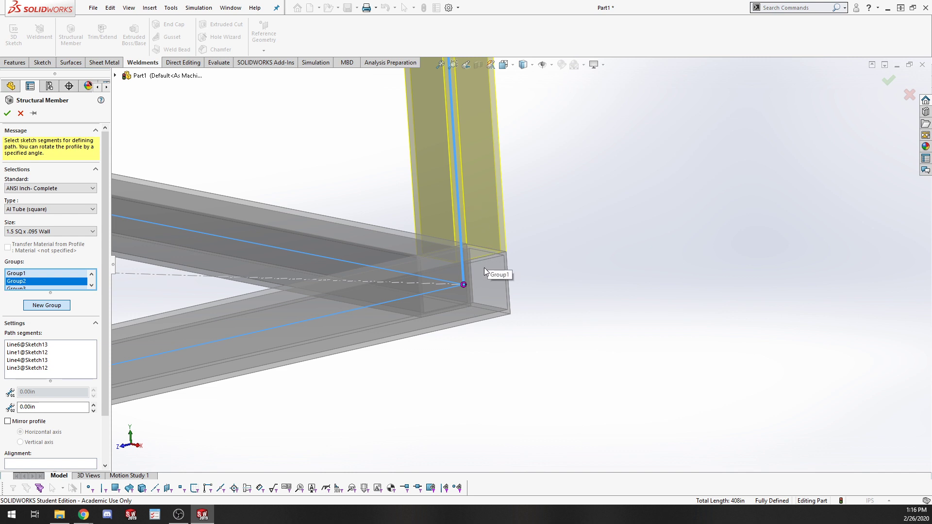
scroll(493, 259, "up", 4)
scroll(492, 112, "up", 3)
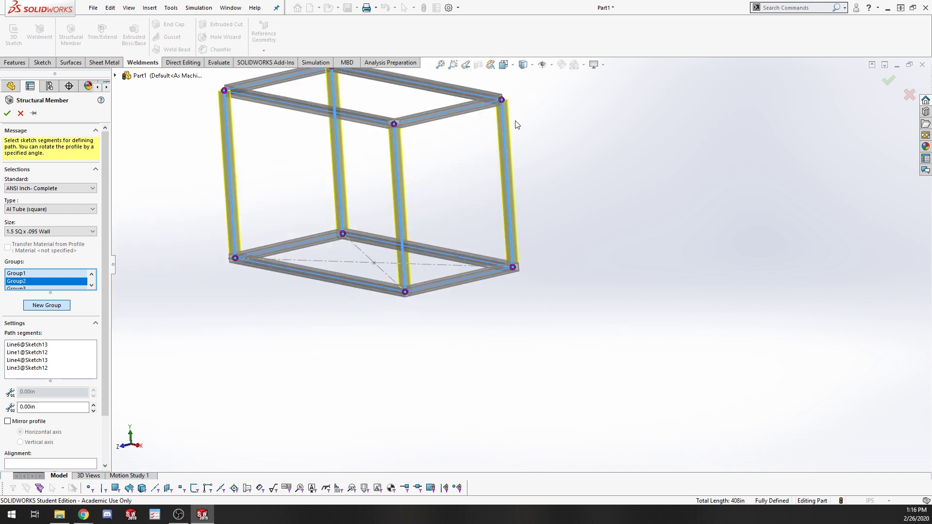
scroll(457, 217, "down", 8)
middle_click_drag(445, 261, 411, 323)
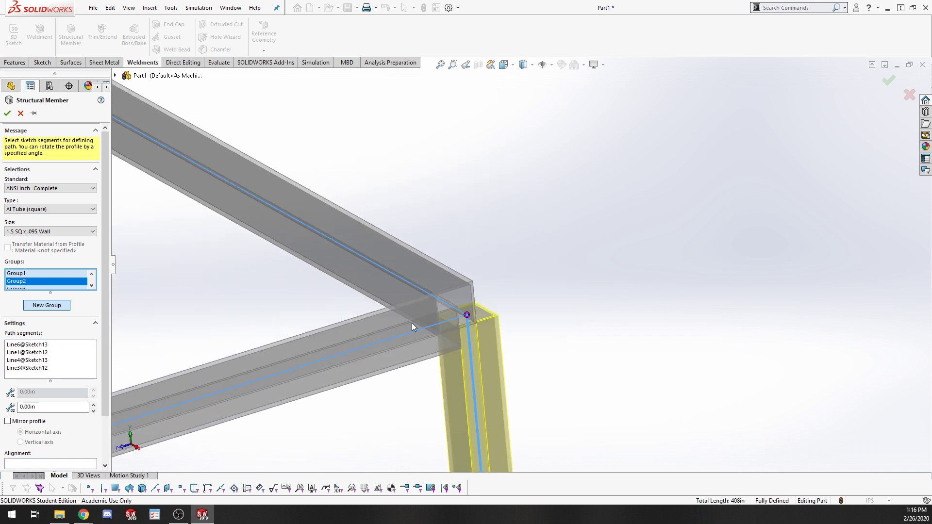
left_click(75, 287)
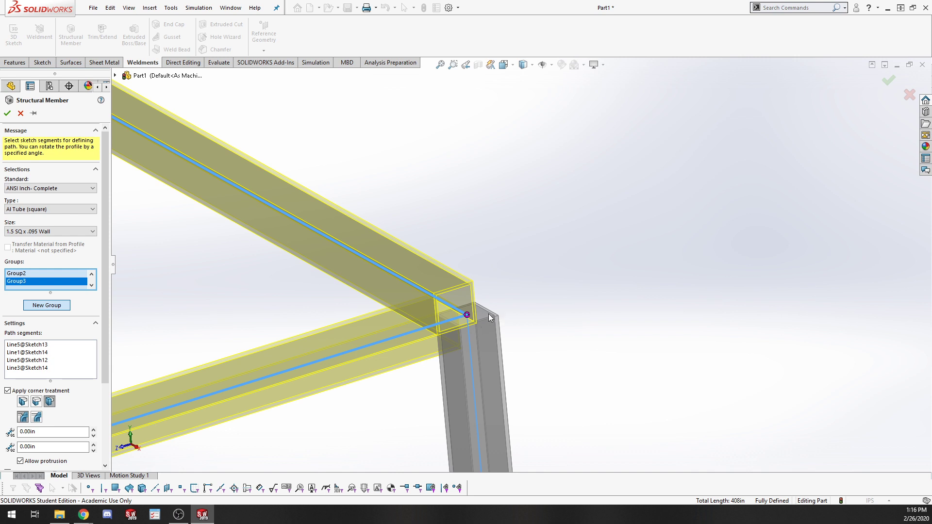
scroll(548, 262, "up", 5)
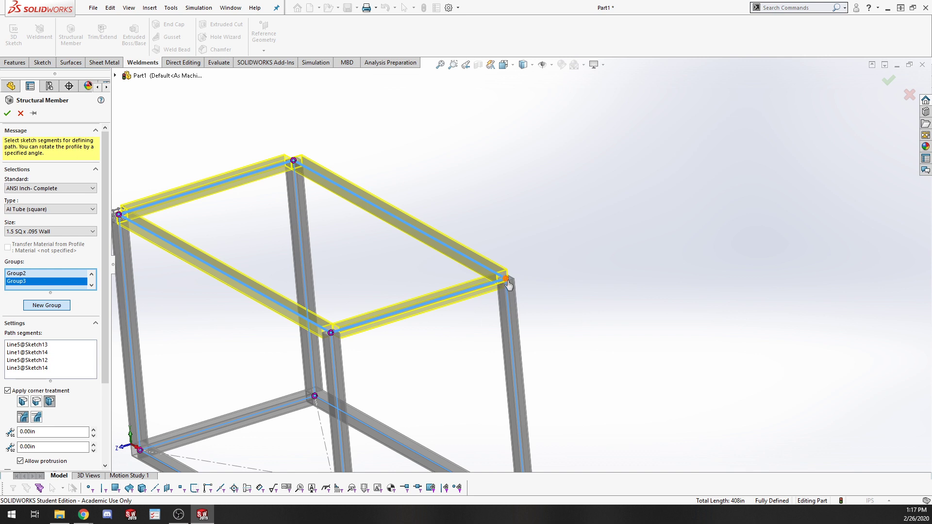
In the corner treatment of one upper corner, set the upper rectangle group's trim order to 1 to match the upright
left_click(507, 280)
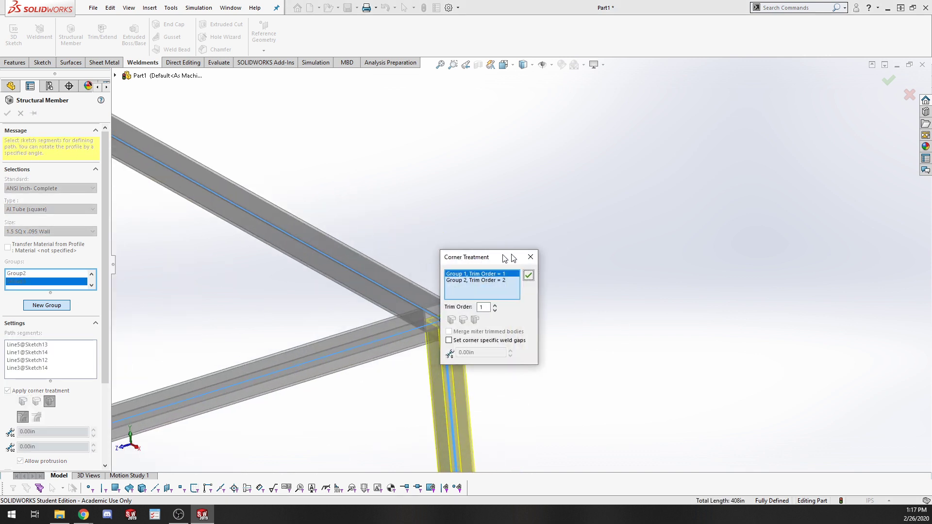
left_click_drag(512, 258, 657, 255)
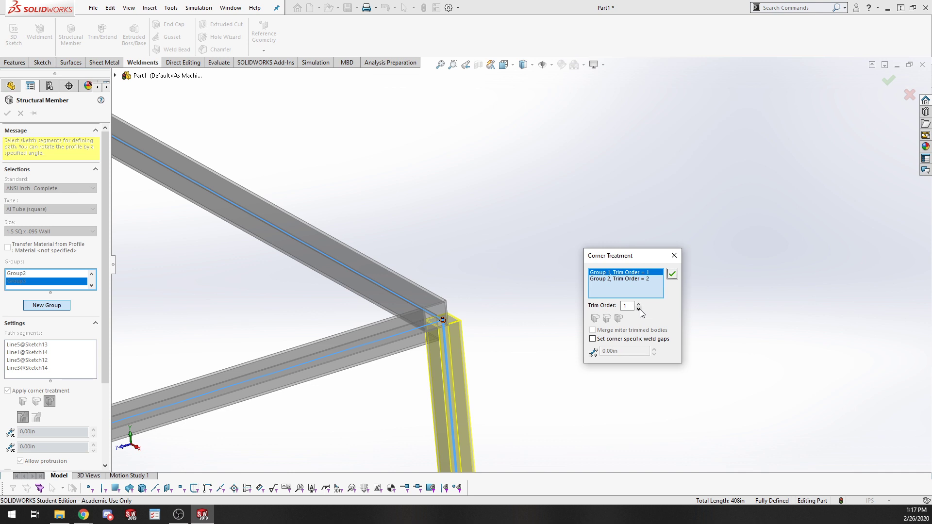
left_click(649, 278)
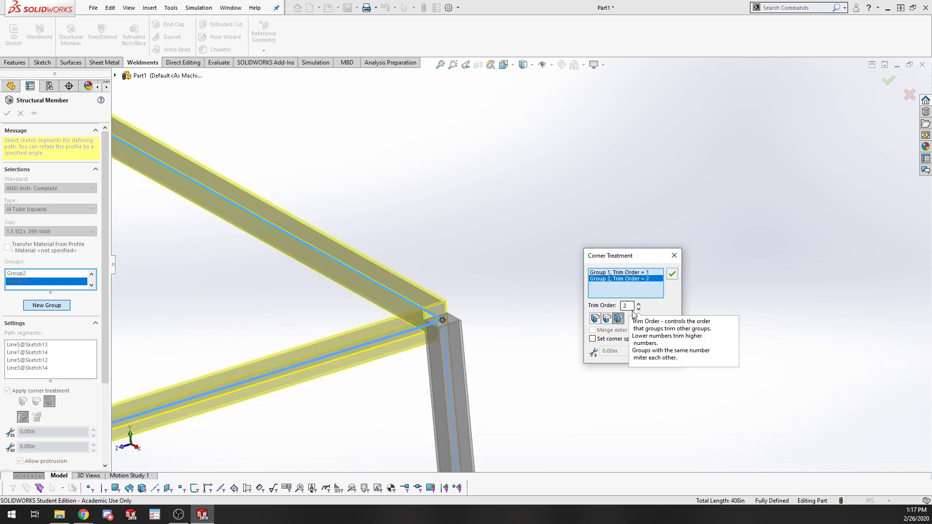
left_click(639, 303)
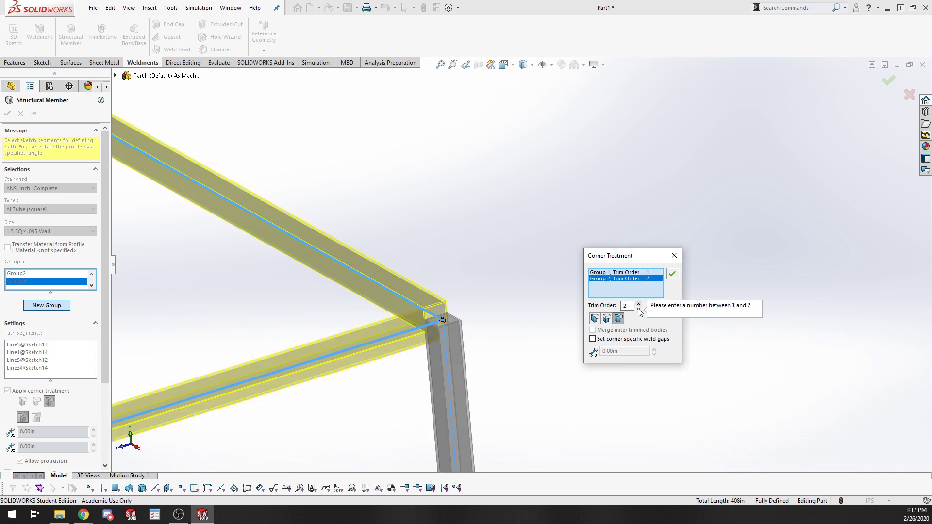
double_click(629, 305)
scroll(451, 340, "down", 5)
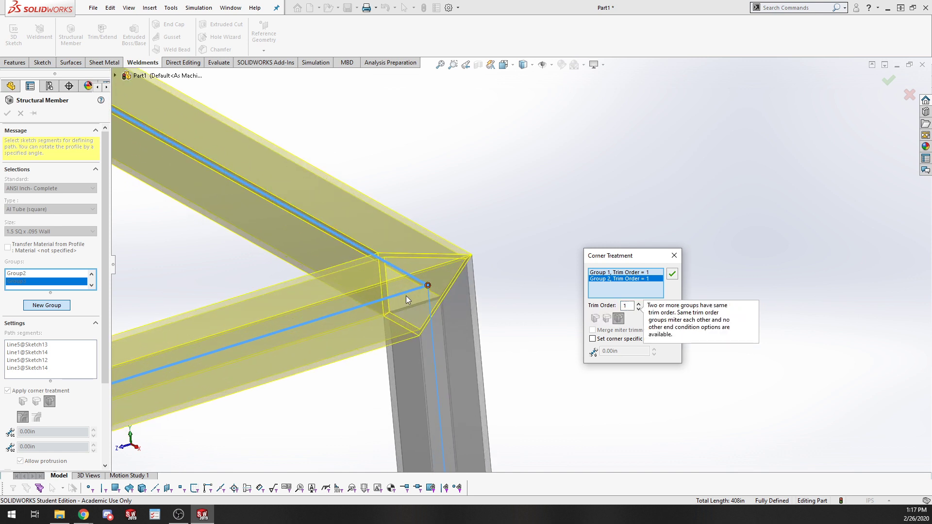
scroll(437, 295, "up", 5)
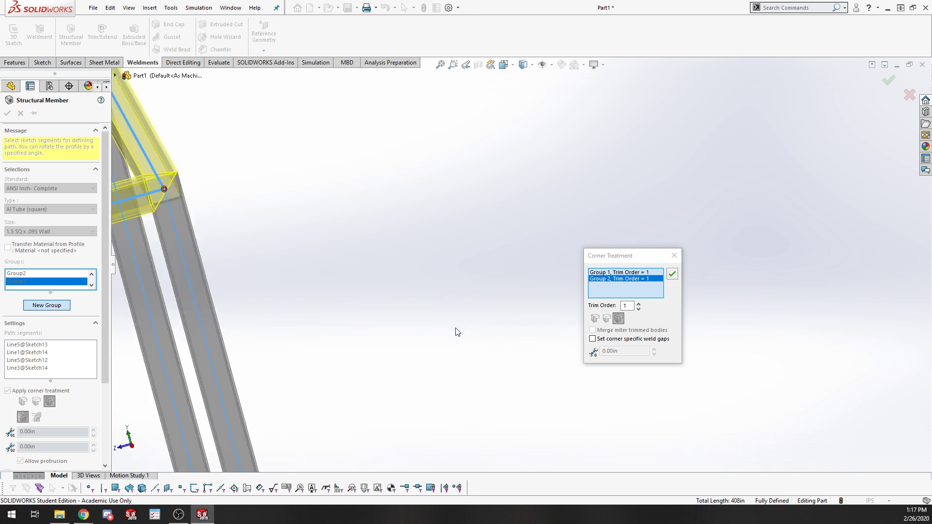
middle_click_drag(365, 259, 446, 228)
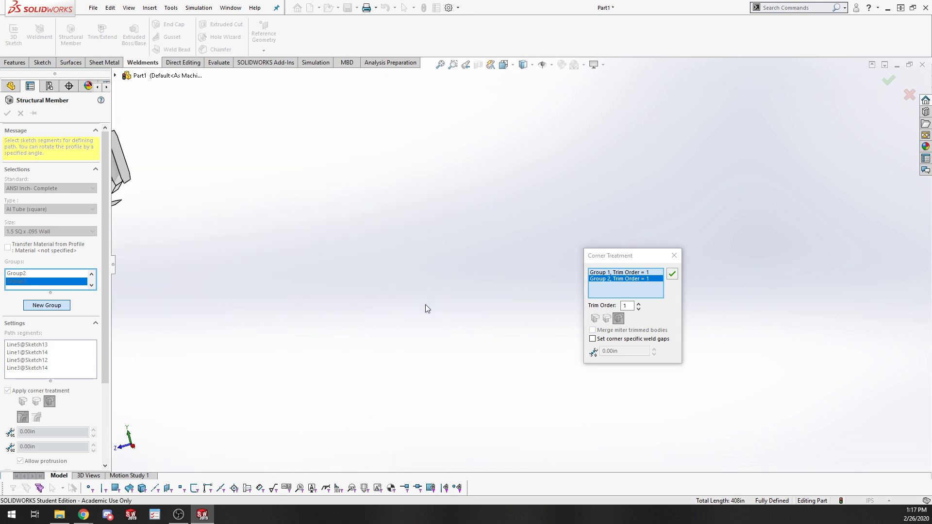
key("space")
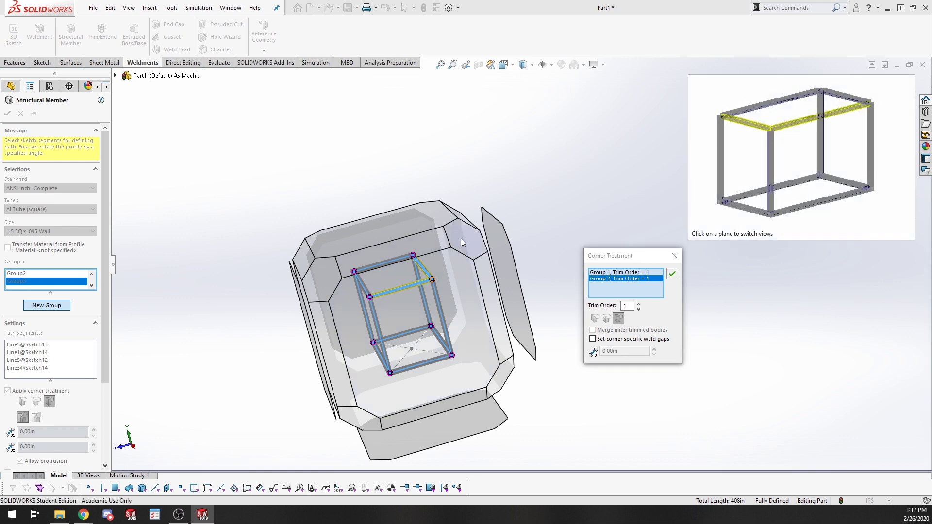
left_click(476, 235)
scroll(465, 266, "down", 5)
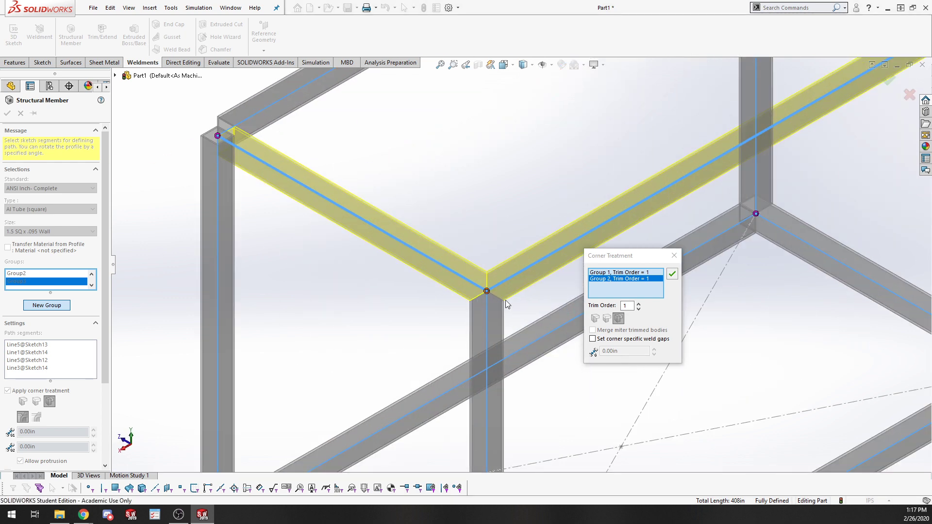
Set the upright group's trim order to 2 at that upper corner and accept the corner treatment
left_click(637, 308)
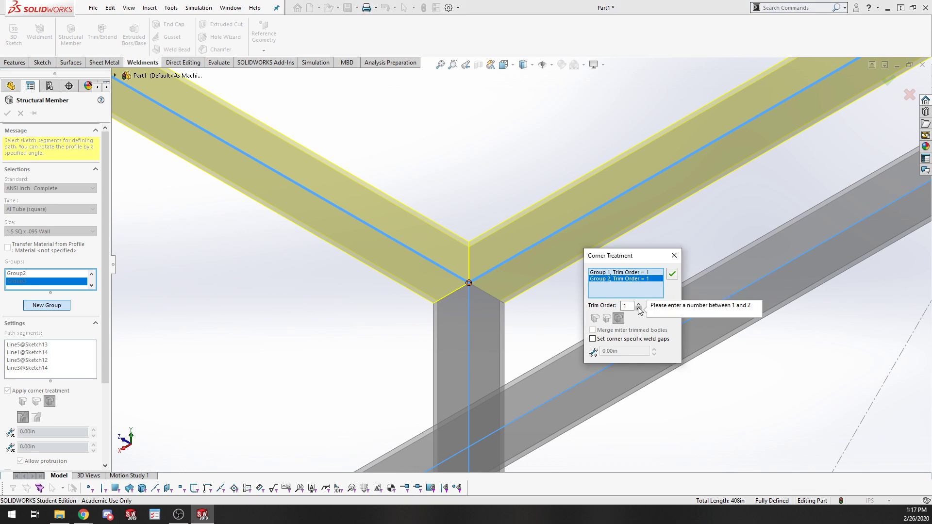
left_click(650, 272)
left_click(638, 304)
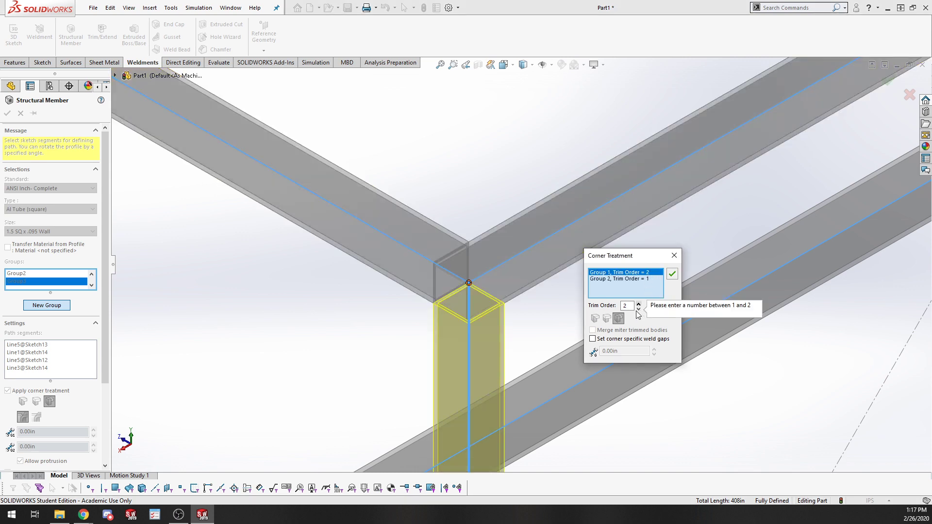
scroll(529, 343, "up", 3)
scroll(514, 314, "up", 2)
middle_click_drag(513, 314, 499, 284)
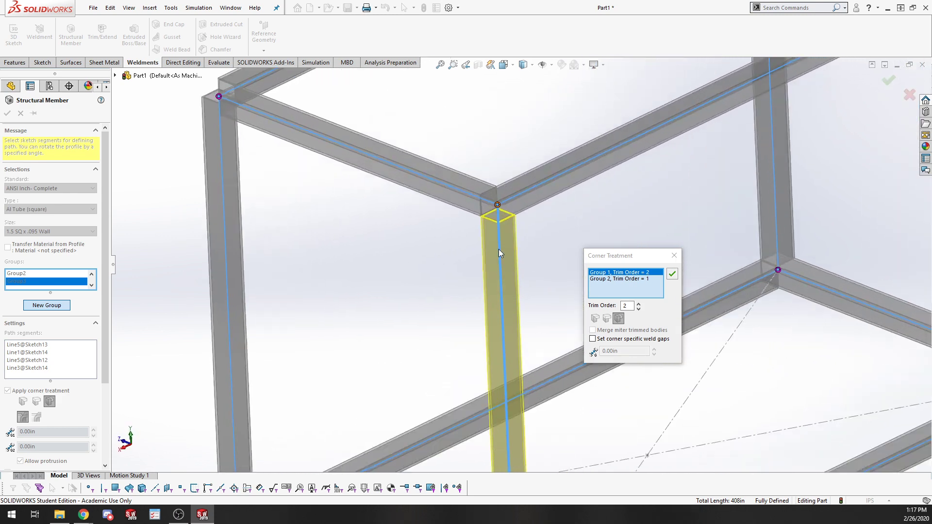
scroll(497, 238, "down", 3)
scroll(531, 155, "up", 3)
scroll(500, 223, "down", 1)
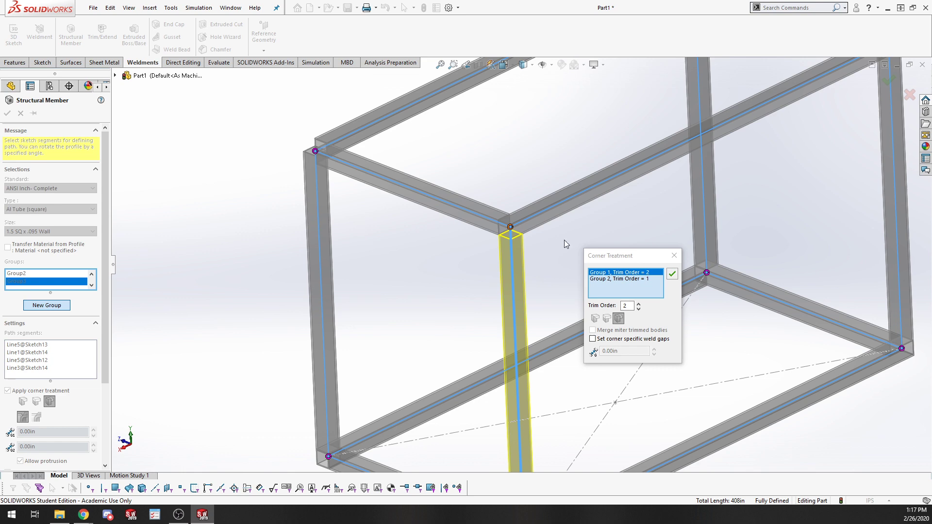
left_click(672, 273)
Delete the upper rectangle group and the upright group from the structural member, keeping only the base group
scroll(485, 233, "up", 2)
scroll(514, 221, "up", 5)
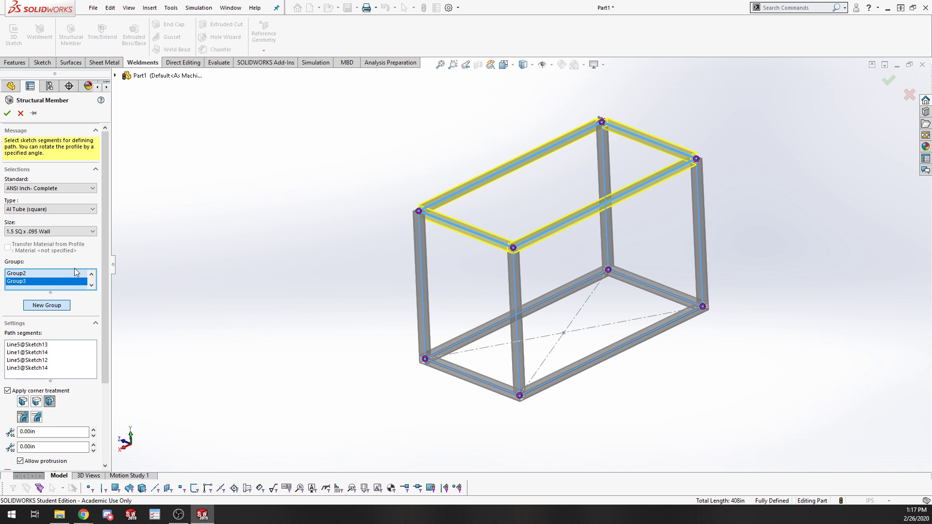
right_click(68, 283)
left_click(97, 312)
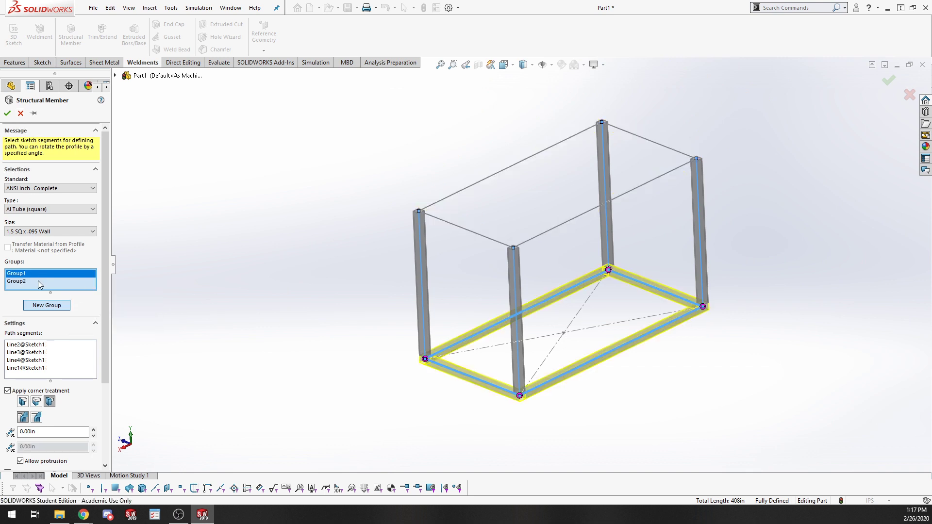
right_click(41, 282)
left_click(54, 309)
middle_click_drag(301, 304, 378, 315)
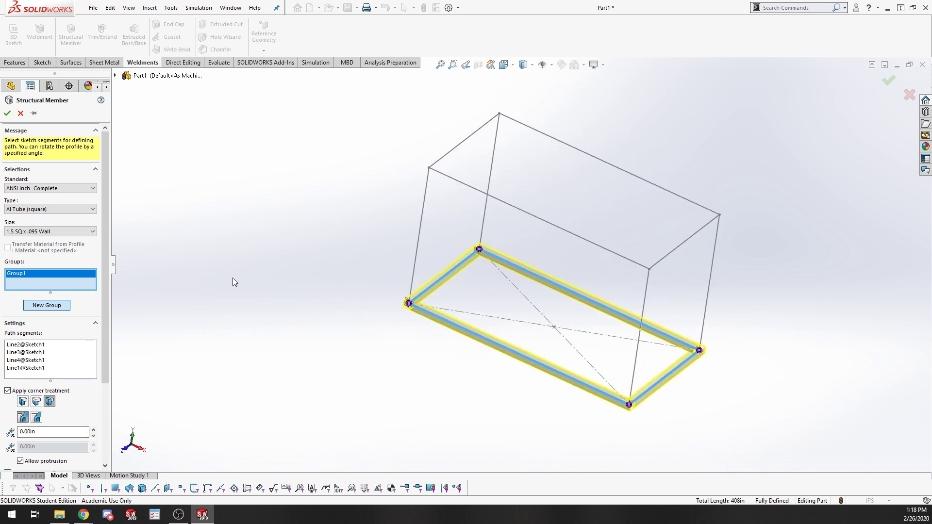
Add a new structural member group from the four lines of the frame's upper rectangle
left_click(61, 311)
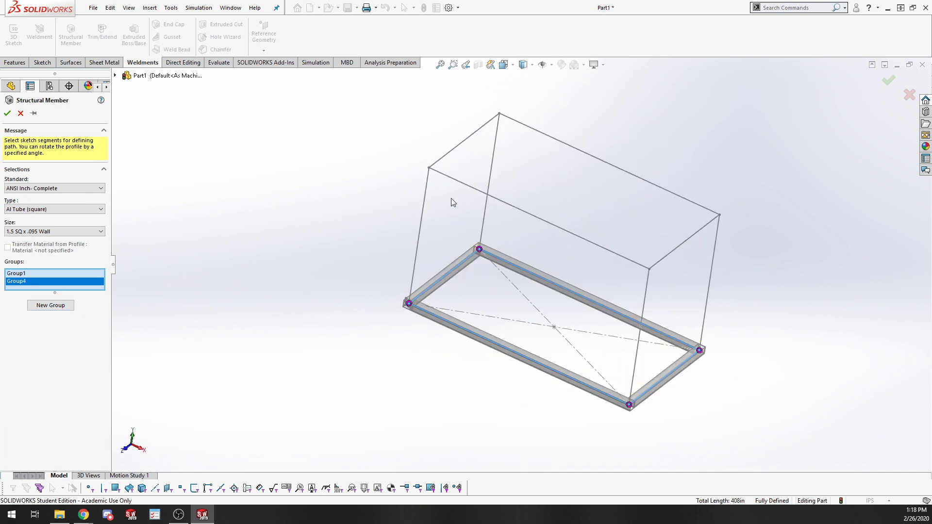
left_click(453, 181)
left_click(449, 152)
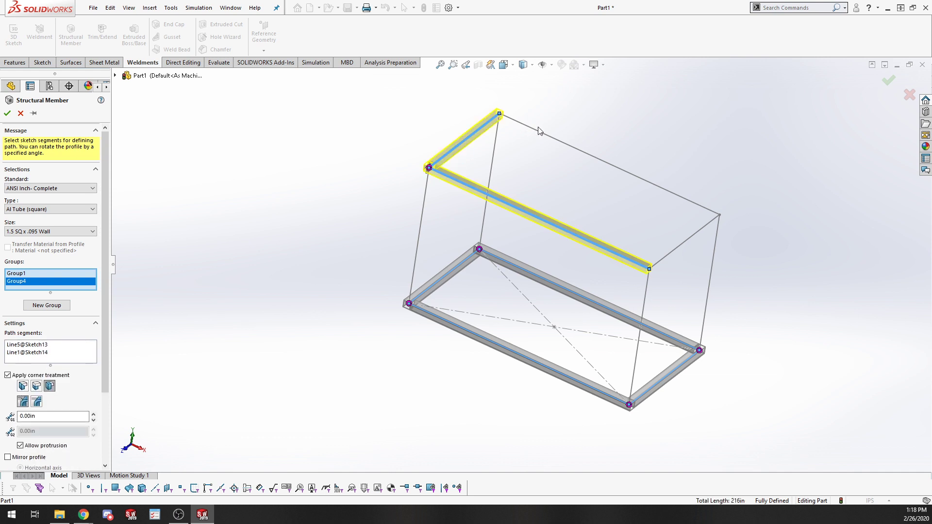
left_click(558, 141)
left_click(684, 249)
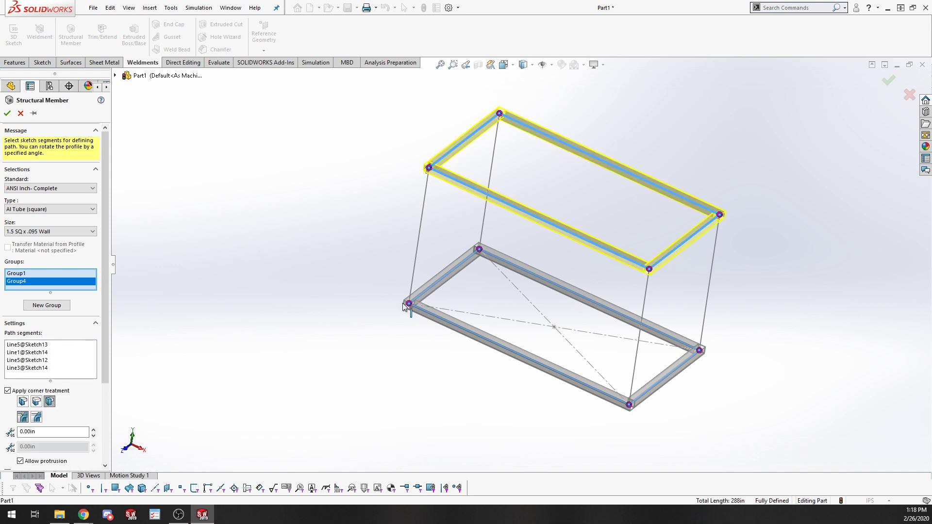
Add another structural member group from the four vertical corner lines of the frame
left_click(44, 307)
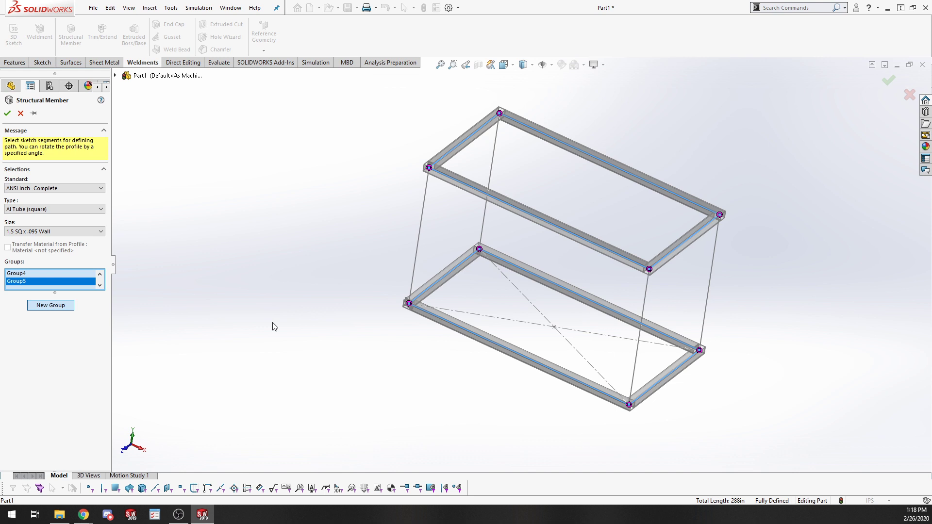
left_click(422, 216)
left_click(484, 210)
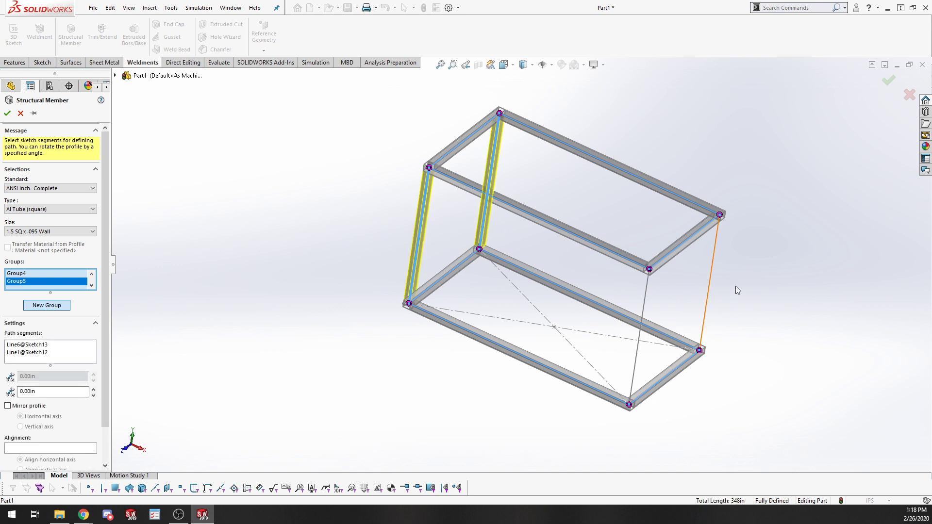
left_click(712, 277)
left_click(641, 332)
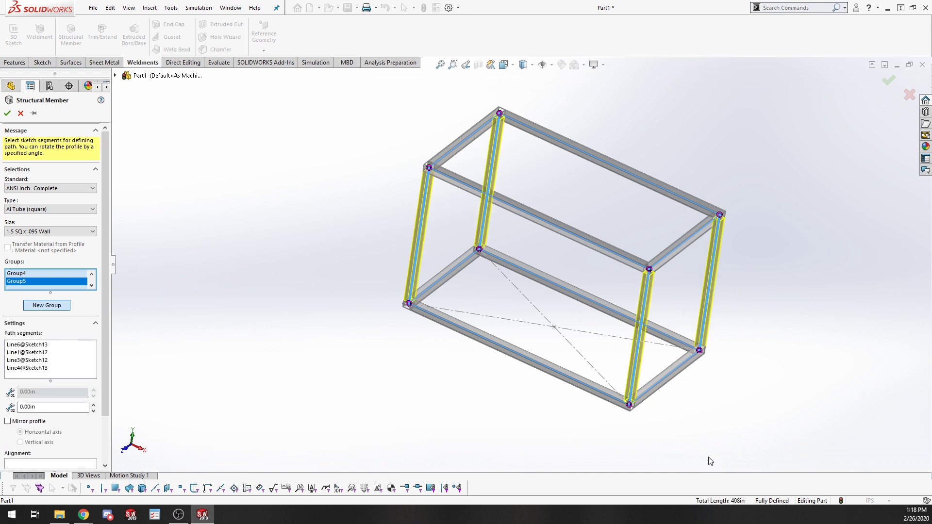
Examine how the base group's tubes meet each other and the uprights at the frame's lower corners
middle_click_drag(688, 420, 683, 389)
scroll(126, 313, "down", 1)
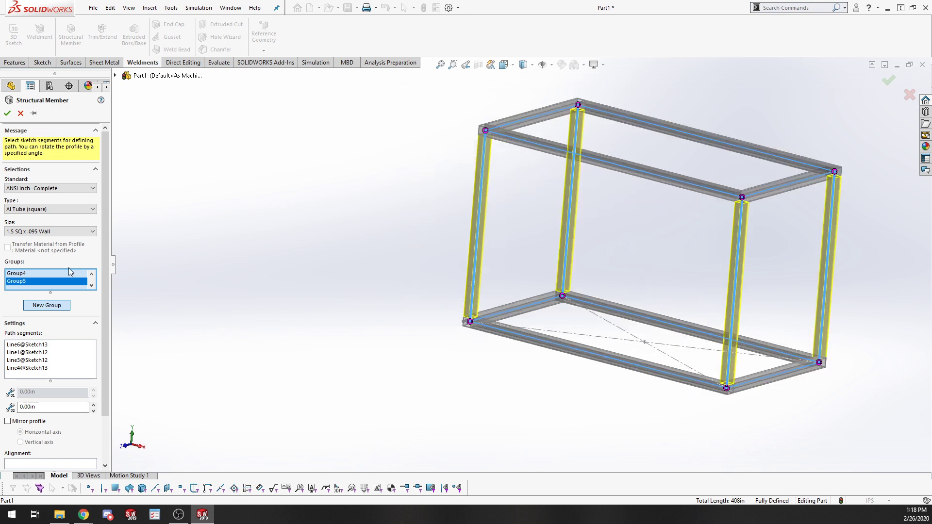
scroll(685, 366, "down", 5)
middle_click_drag(696, 447, 694, 458)
scroll(45, 283, "up", 1)
left_click(30, 273)
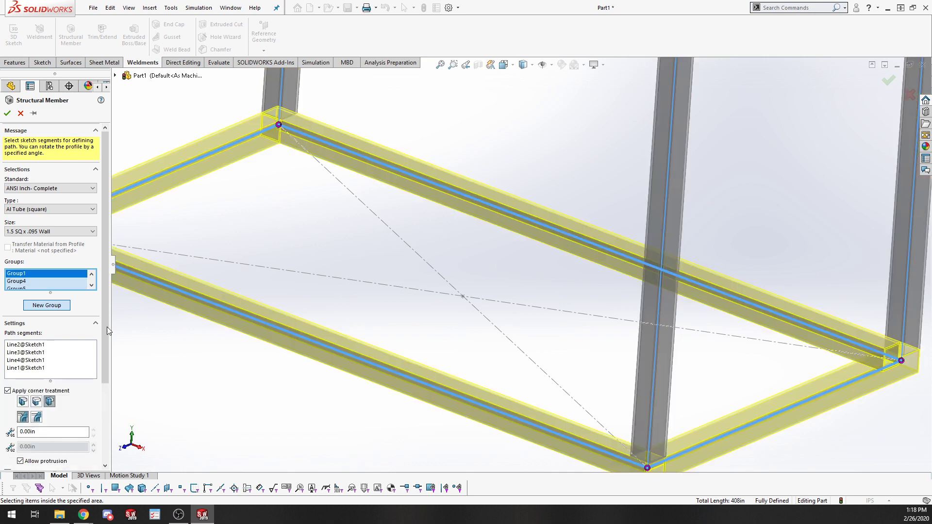
scroll(651, 460, "up", 3)
scroll(770, 331, "down", 5)
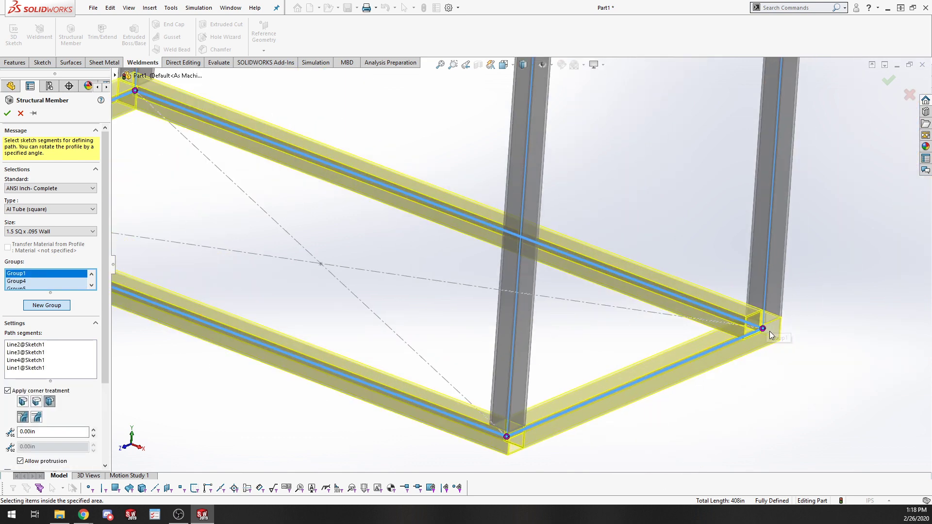
Try the other butt end condition for the base group in the corner treatment of the near lower corner
left_click(440, 456)
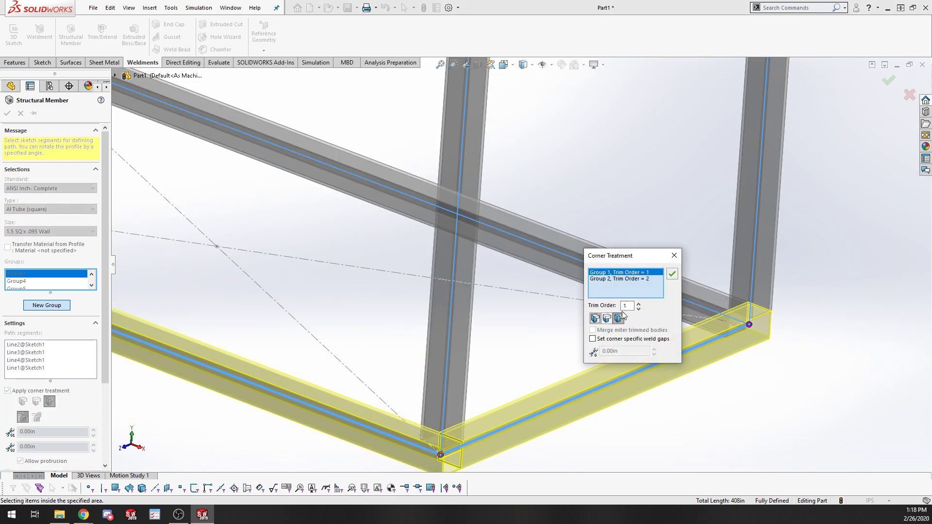
left_click(606, 317)
left_click(674, 255)
scroll(424, 303, "up", 4)
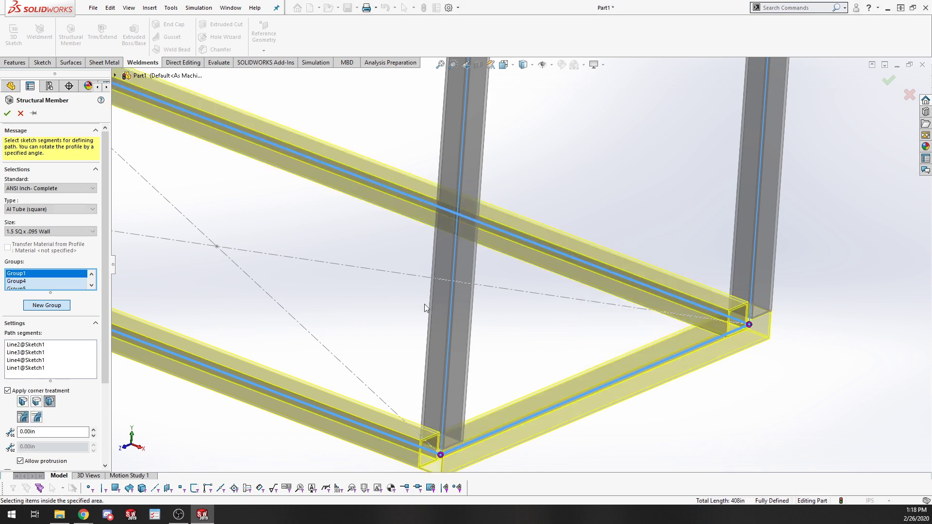
Apply the first butt end condition to the base group's far left corner in its corner treatment
scroll(247, 242, "down", 5)
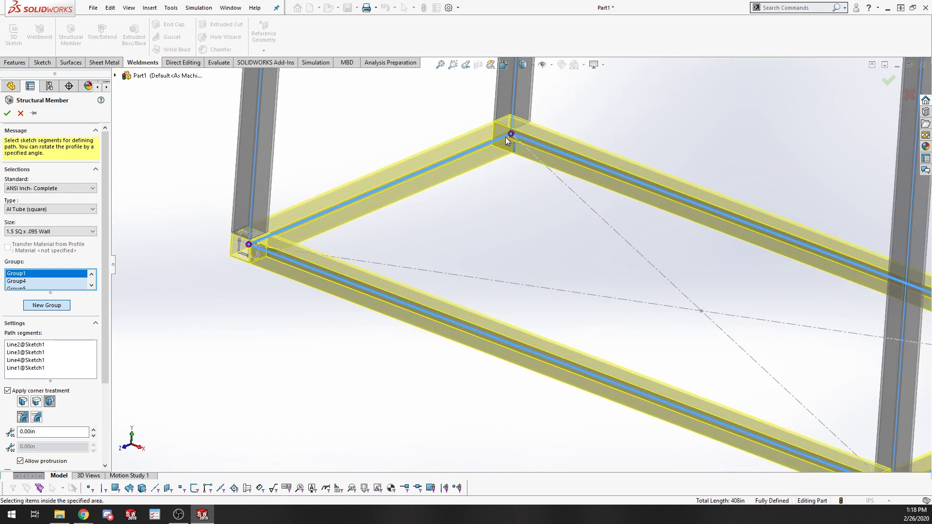
left_click(510, 134)
left_click(606, 318)
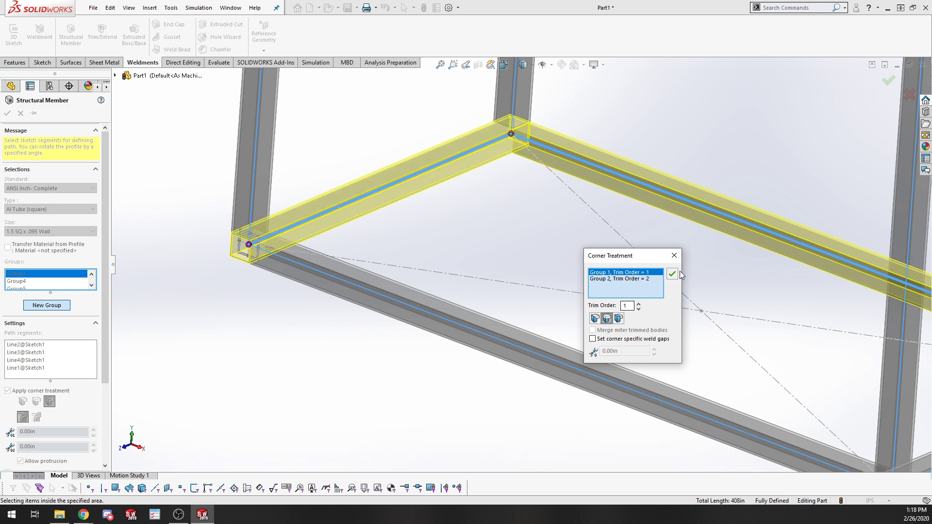
left_click(670, 275)
scroll(554, 302, "up", 10)
scroll(530, 168, "down", 4)
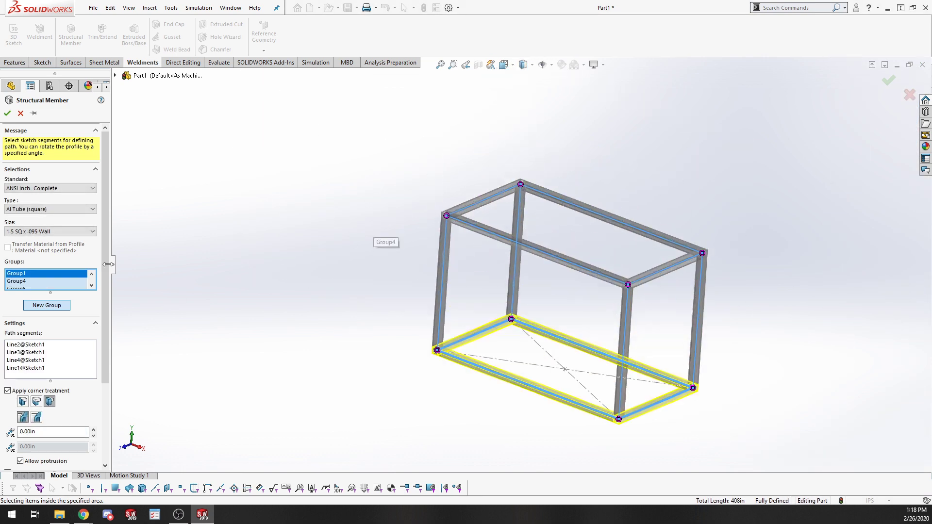
Apply the first butt end condition to the near left corner of the upper rectangle's group
scroll(76, 279, "down", 1)
left_click(60, 283)
scroll(498, 184, "down", 2)
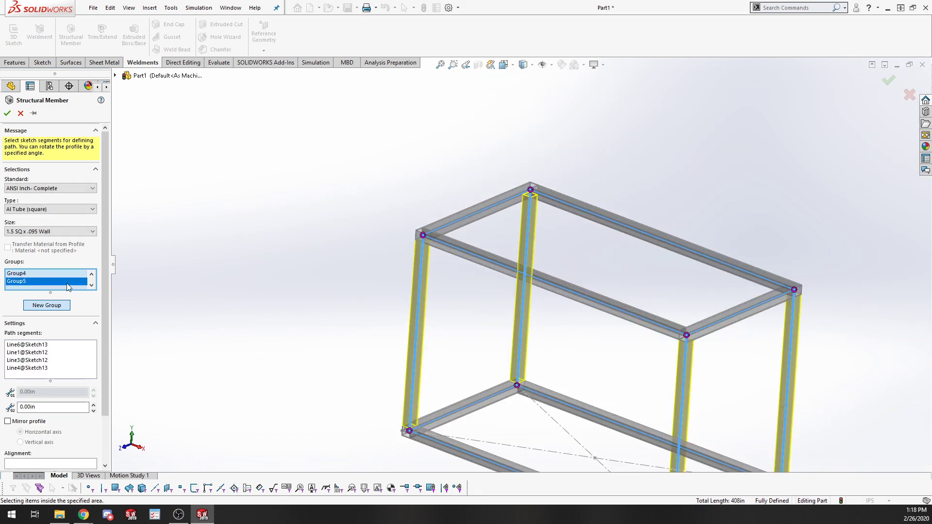
left_click(20, 274)
scroll(438, 266, "down", 4)
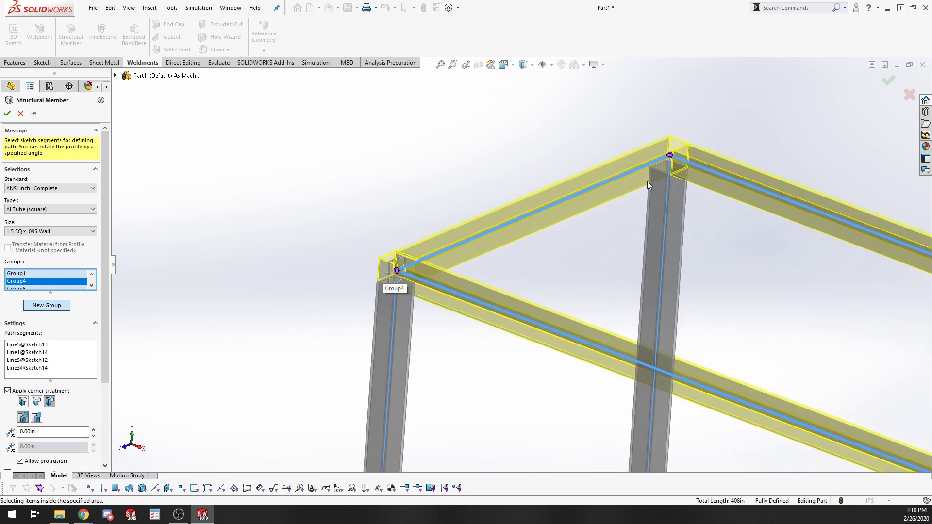
left_click(396, 270)
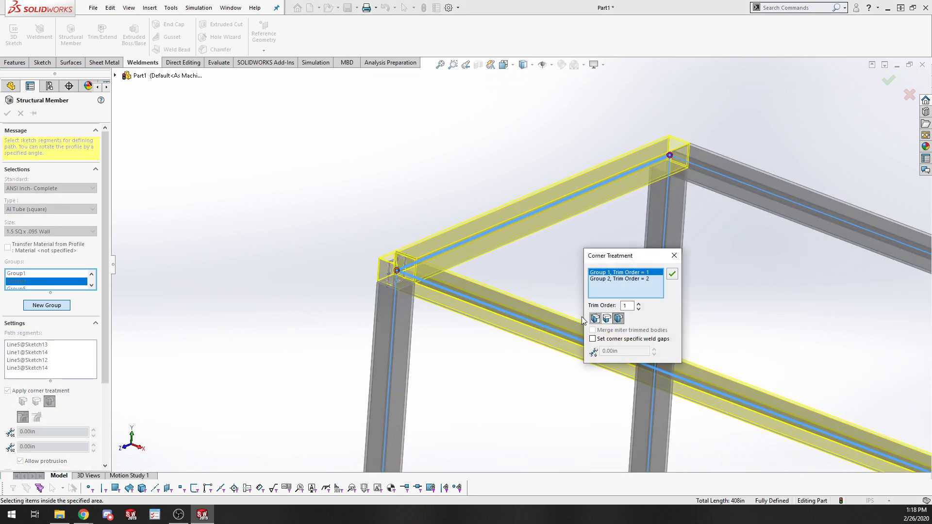
left_click(606, 317)
left_click(671, 274)
scroll(802, 329, "up", 3)
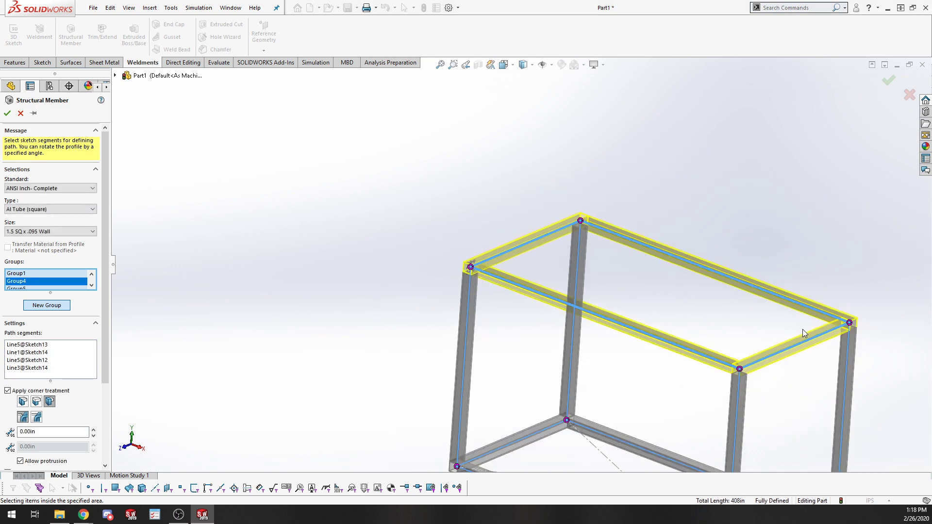
Apply the first butt end condition to the far right corner of the upper rectangle's group
scroll(703, 355, "down", 5)
left_click(696, 342)
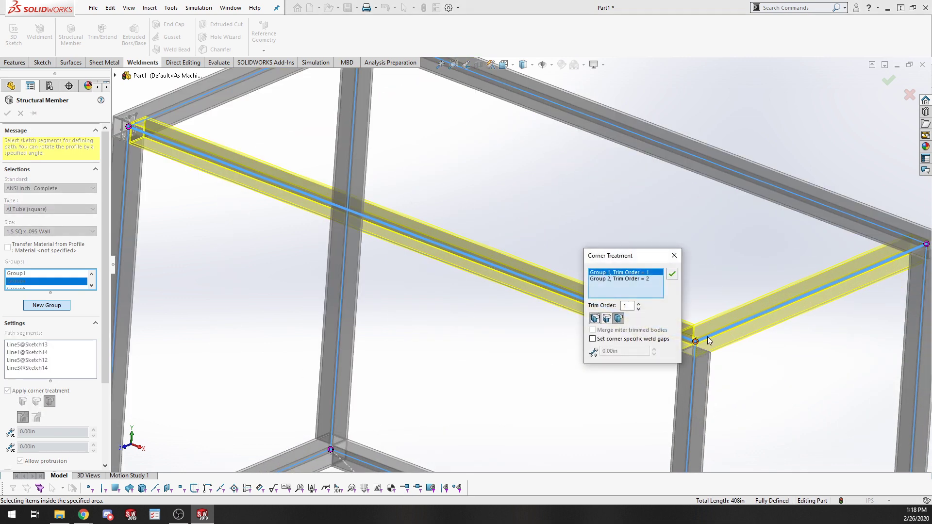
scroll(836, 261, "up", 3)
scroll(832, 262, "down", 5)
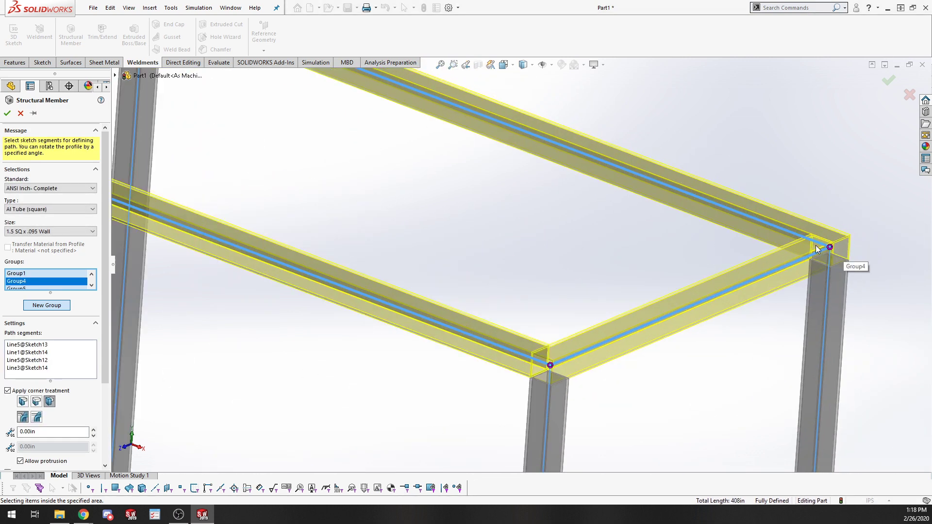
left_click(829, 246)
left_click(606, 318)
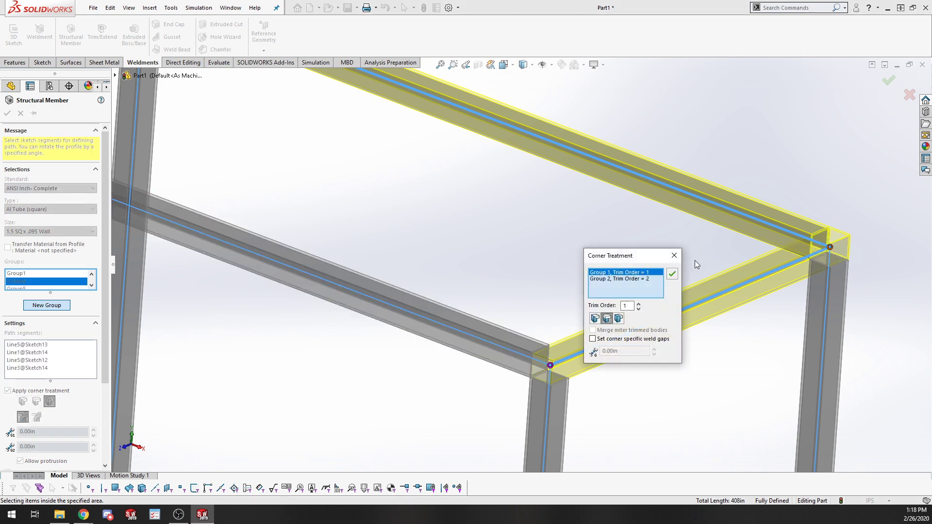
left_click(671, 275)
Accept the structural member feature with all its groups and bring the whole frame into view
scroll(848, 257, "up", 5)
left_click(888, 80)
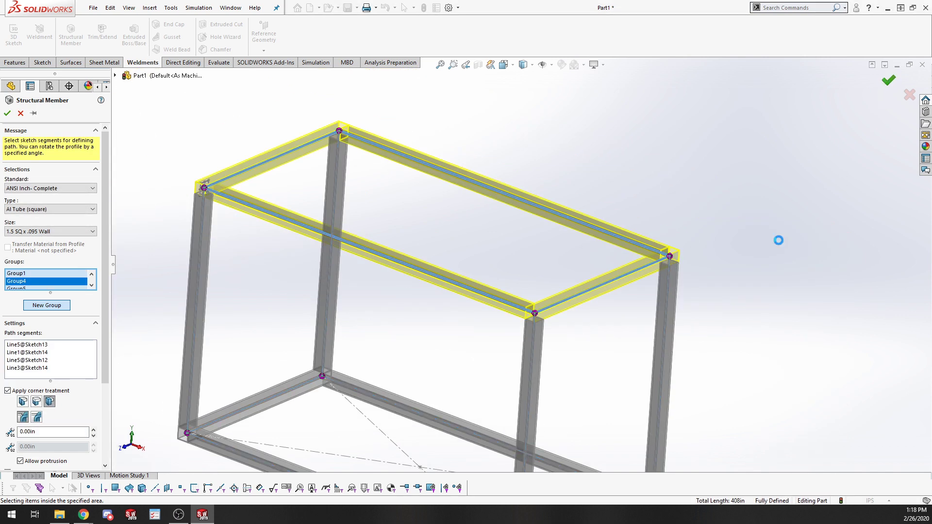
middle_click_drag(546, 378, 524, 386)
scroll(553, 375, "up", 4)
scroll(553, 375, "up", 5)
scroll(507, 285, "down", 5)
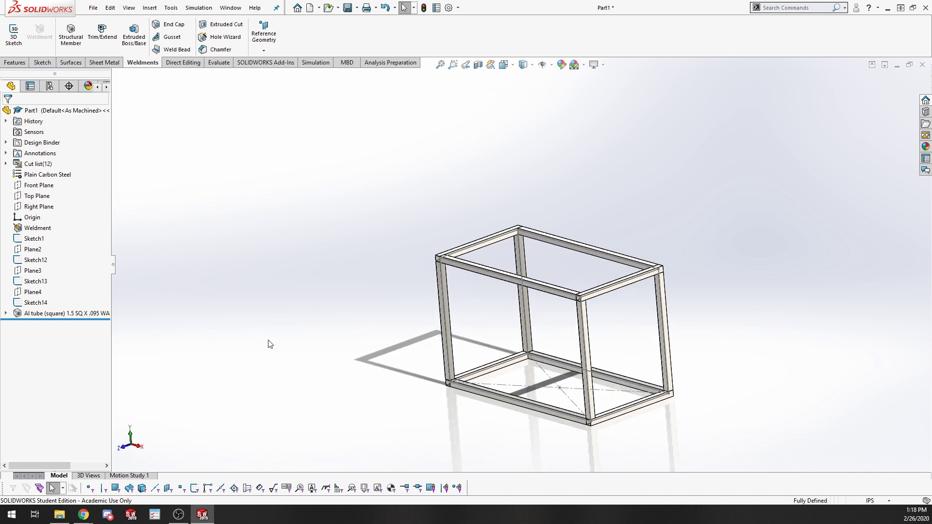
left_click(33, 249)
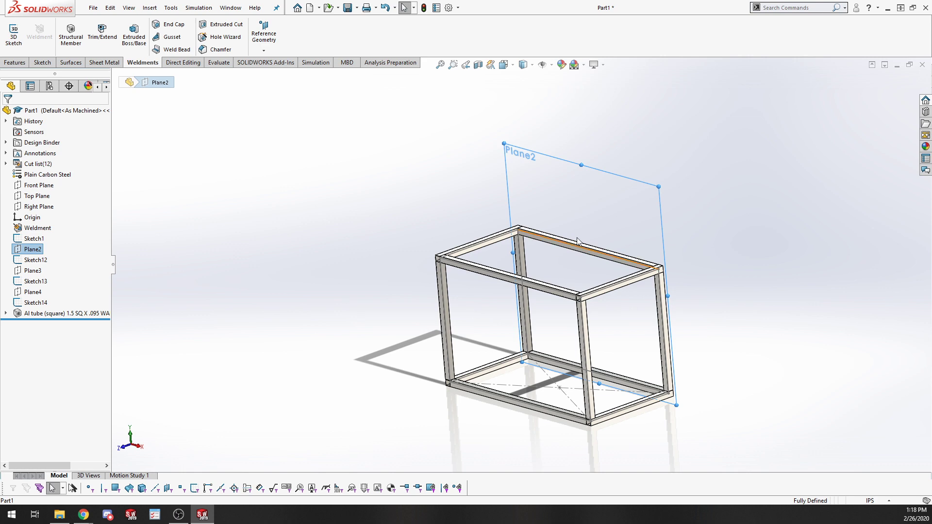
middle_click_drag(570, 388, 606, 418)
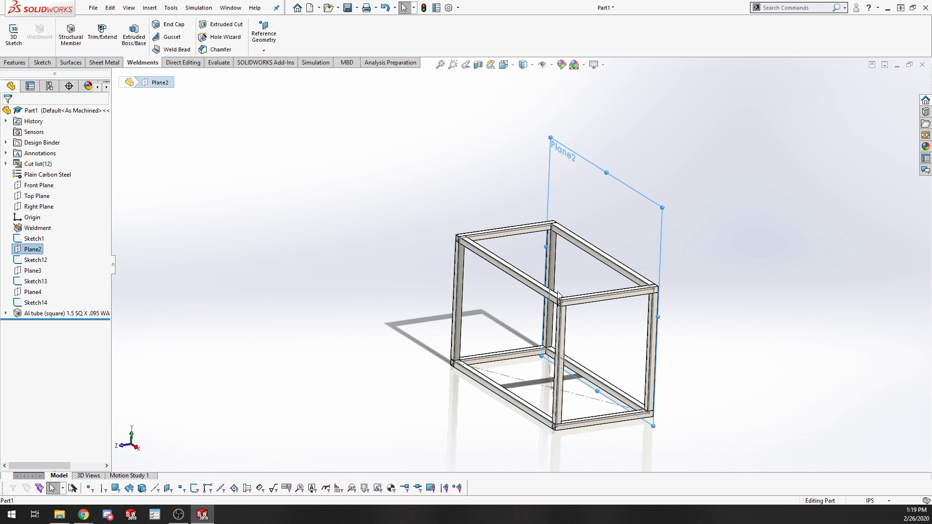
left_click(344, 191)
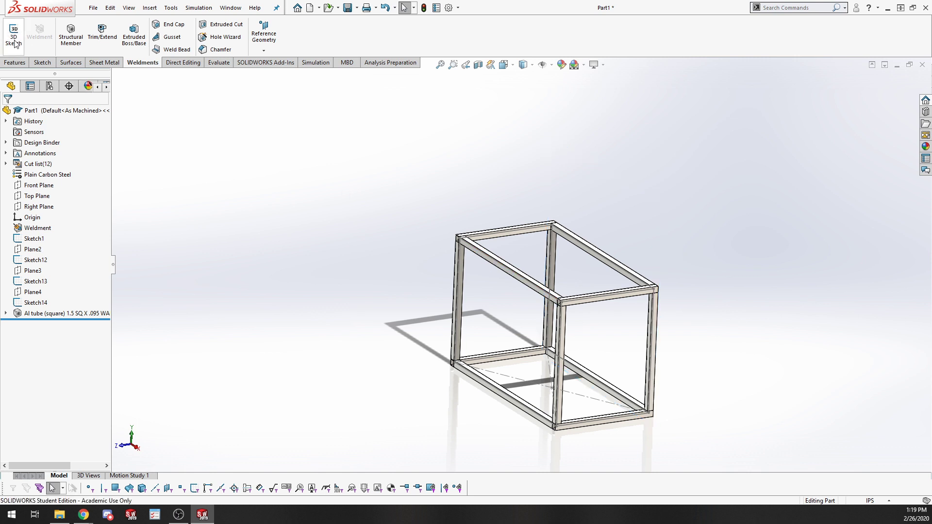
Close the frame part document without saving it
left_click(924, 65)
left_click(463, 261)
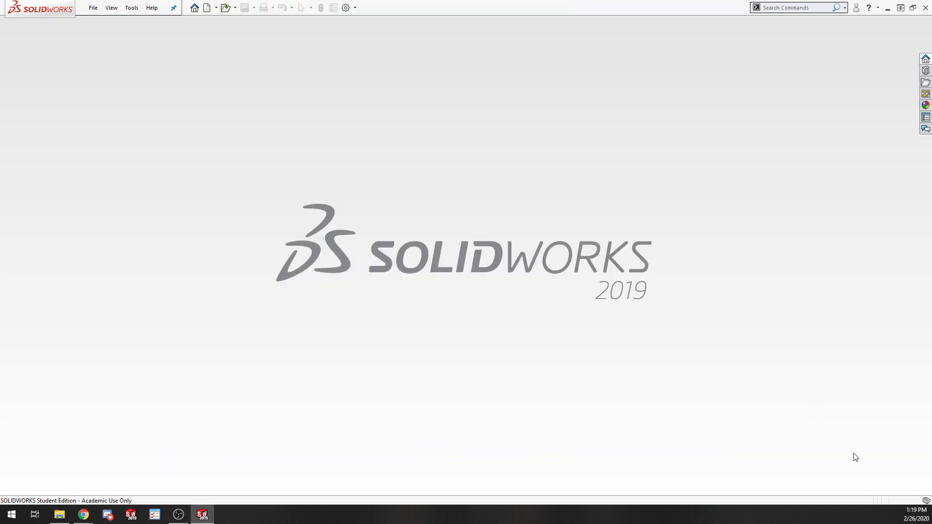
Create a new part document and set its unit system to IPS (inch, pound, second)
left_click(94, 8)
left_click(110, 20)
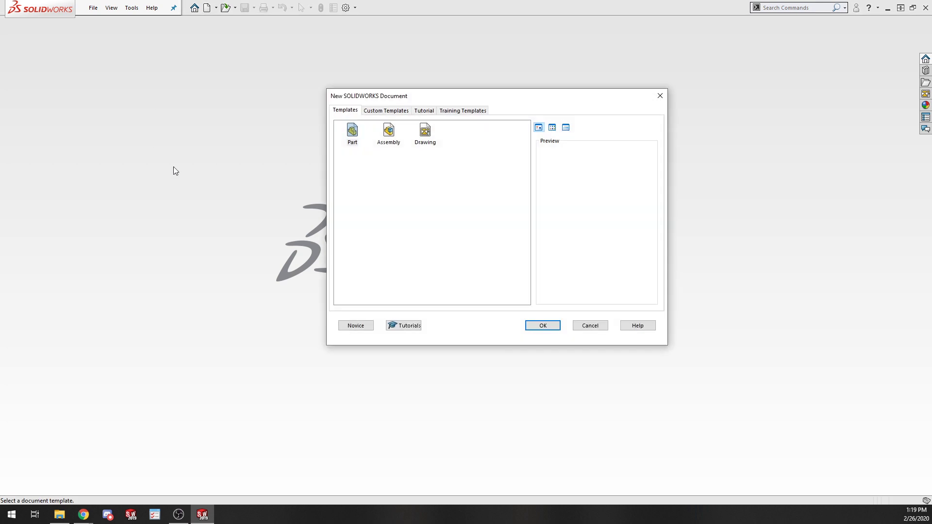
left_click(537, 325)
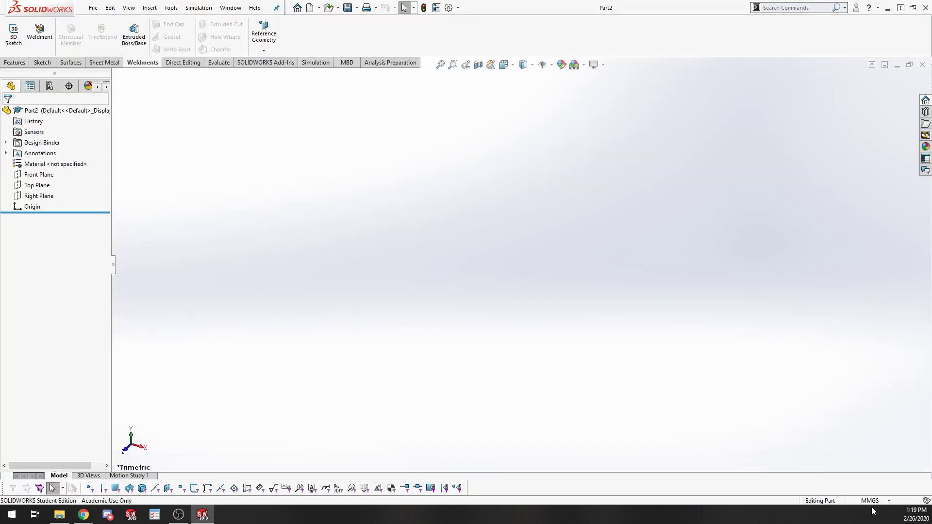
left_click(869, 500)
left_click(871, 470)
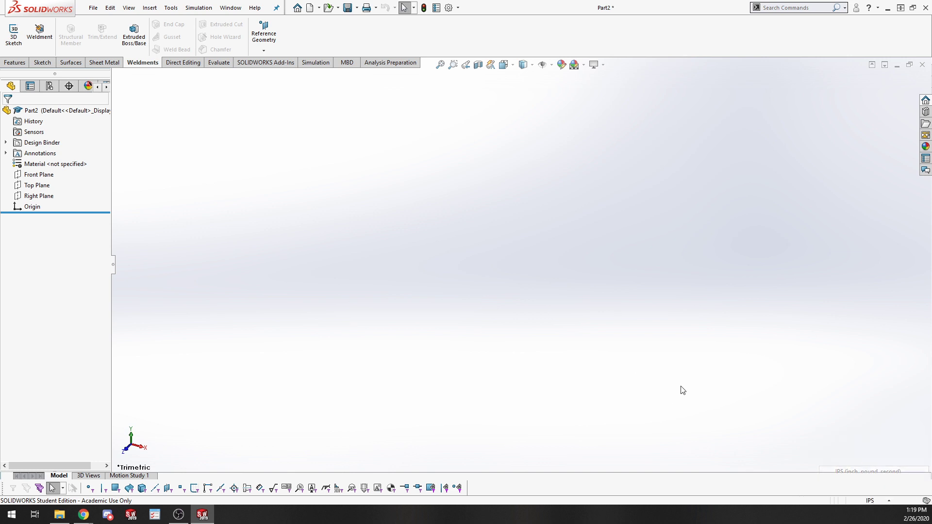
Start a 3D sketch and draw a center rectangle about 7 by 3.94 in on the ZX plane, centred on the origin
left_click(15, 40)
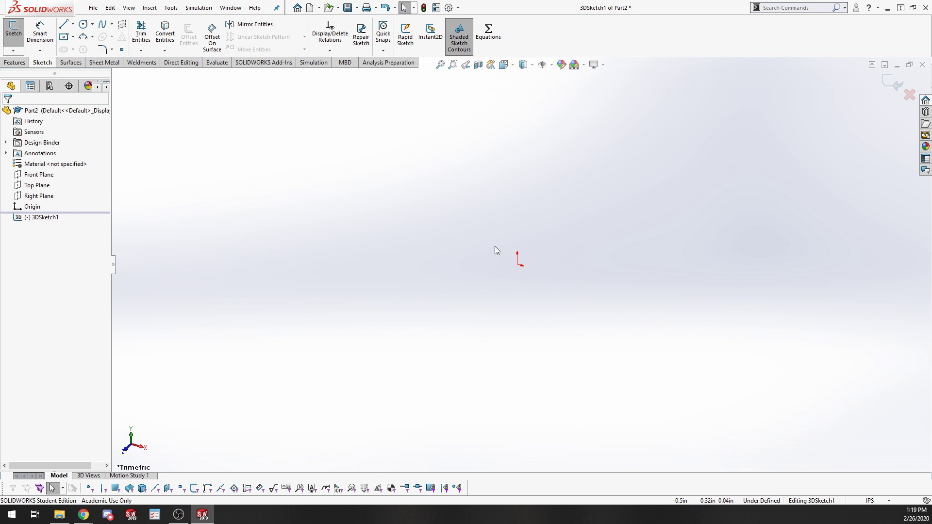
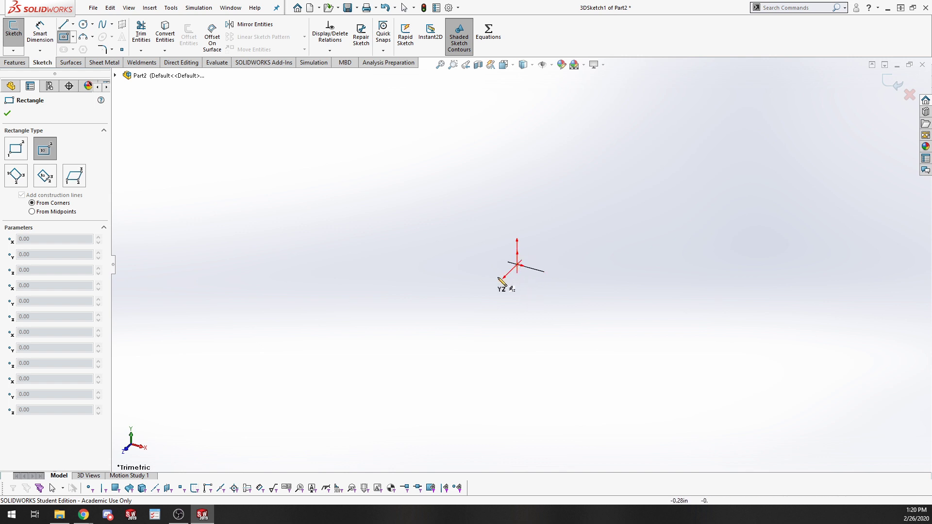
key("Tab")
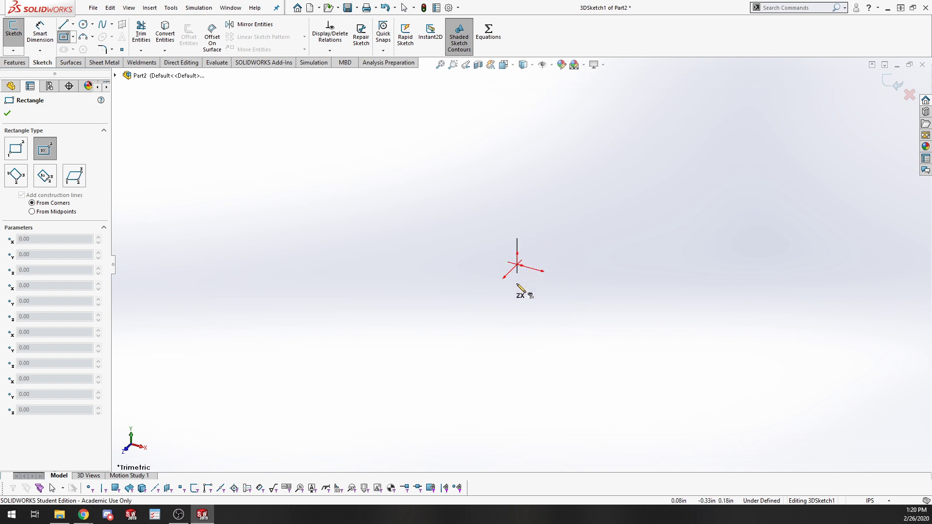
middle_click_drag(519, 290, 518, 348)
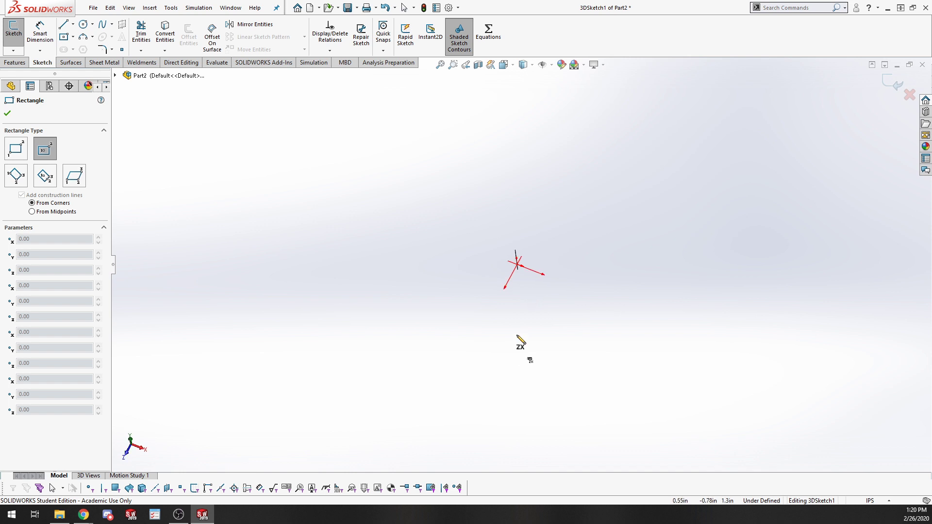
left_click(518, 264)
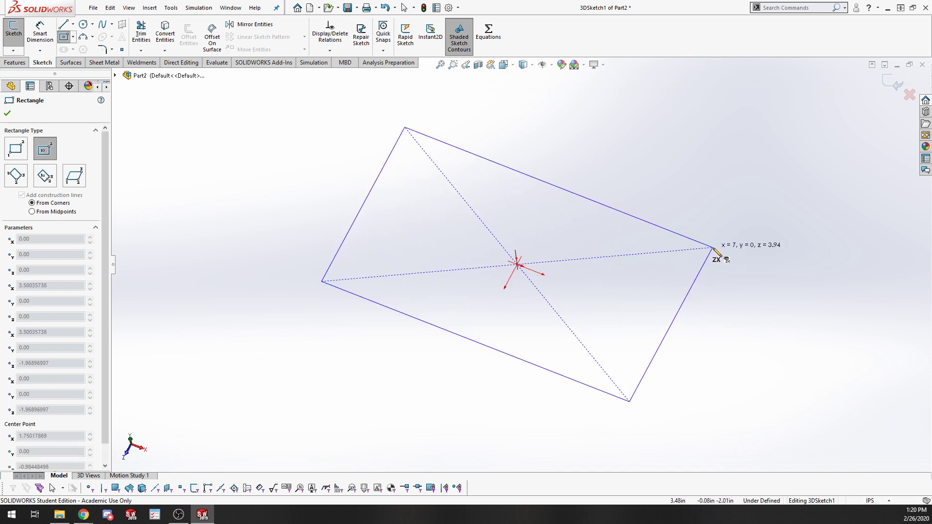
left_click(713, 247)
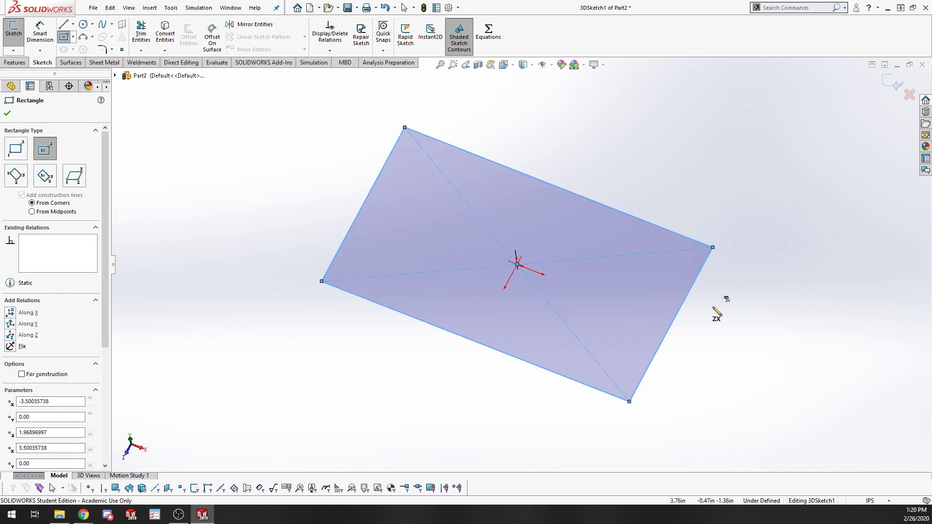
mouse_move(718, 306)
middle_mouse_down()
mouse_move(707, 333)
mouse_move(707, 208)
mouse_move(695, 322)
mouse_move(704, 333)
mouse_move(666, 312)
middle_mouse_up()
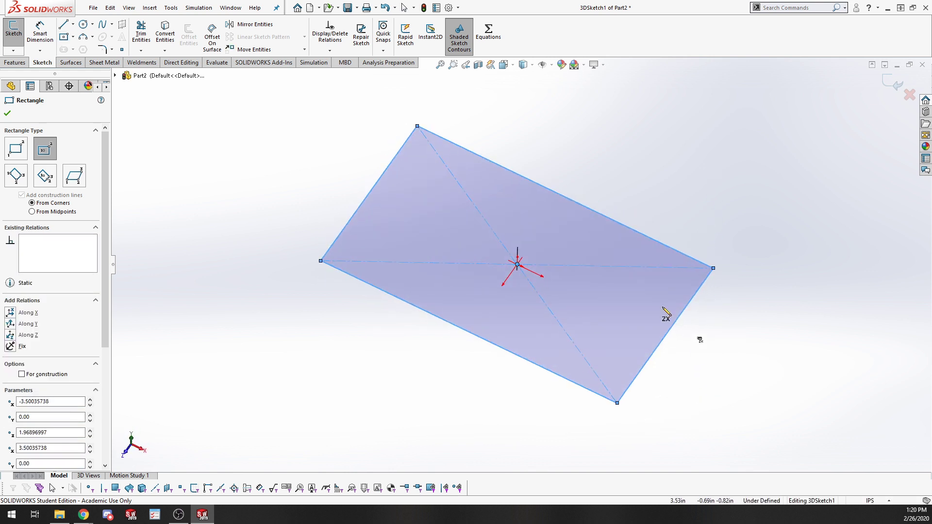
left_click(63, 25)
mouse_move(738, 264)
middle_mouse_down()
mouse_move(743, 210)
mouse_move(717, 268)
middle_mouse_up()
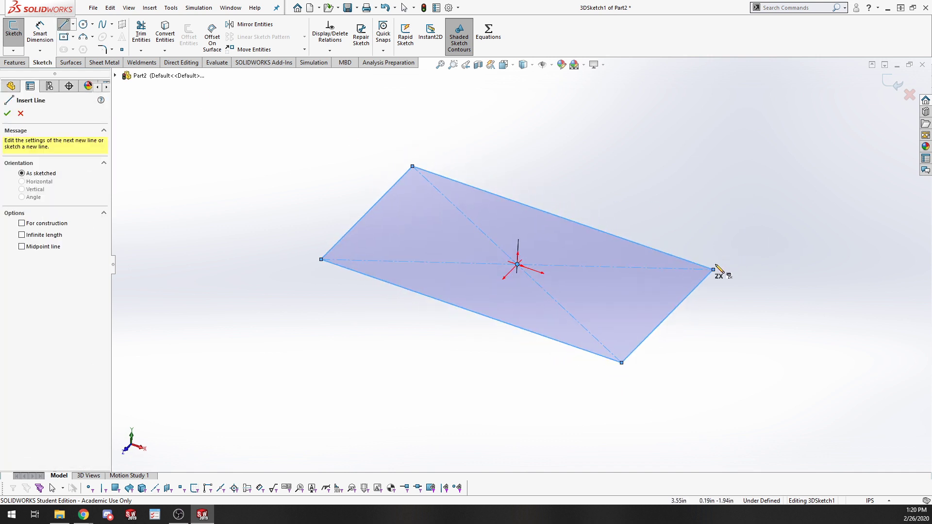
left_click(714, 269)
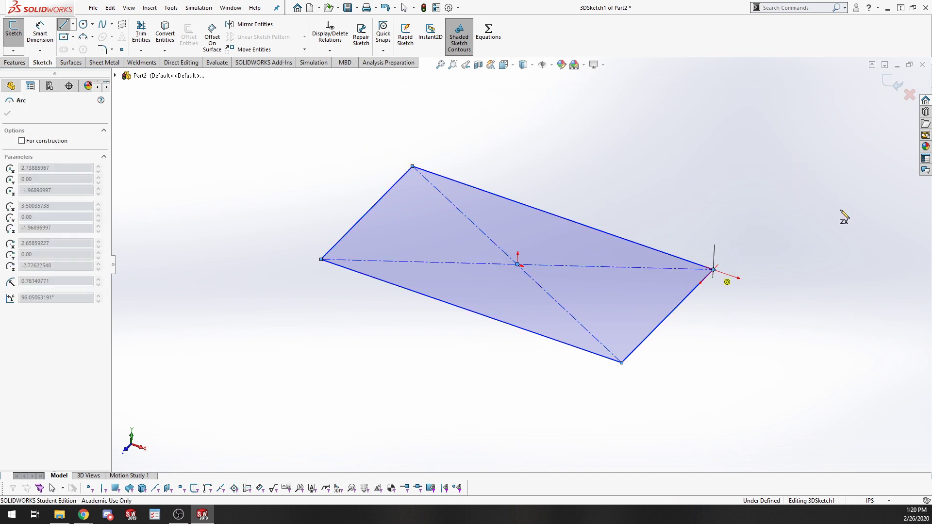
key("Escape")
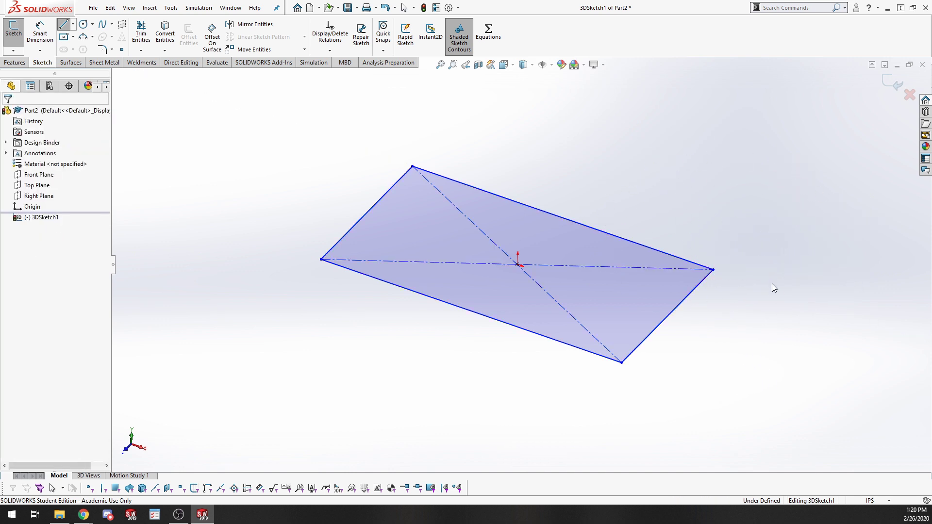
Draw three connected lines on the XY plane that form a back face about 4.34 in high above the base rectangle's rear long edge
key("l")
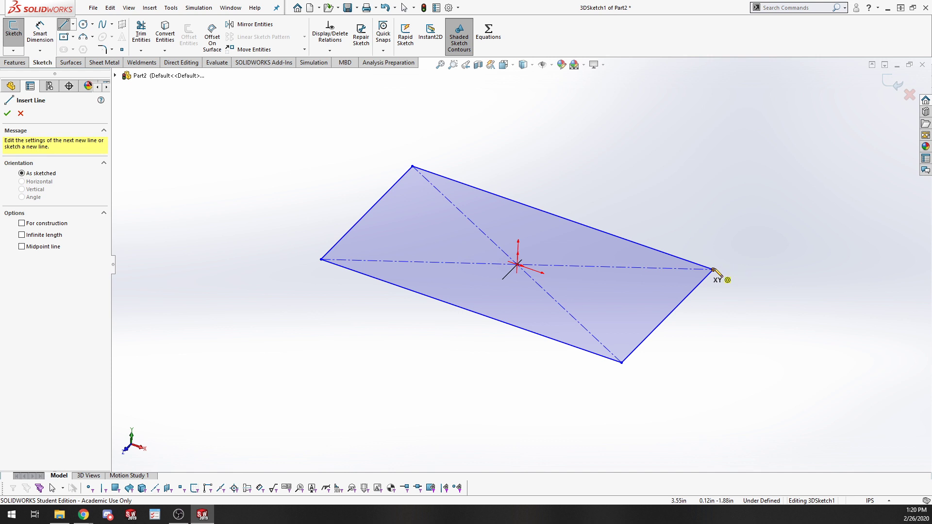
left_click(713, 269)
key("Tab")
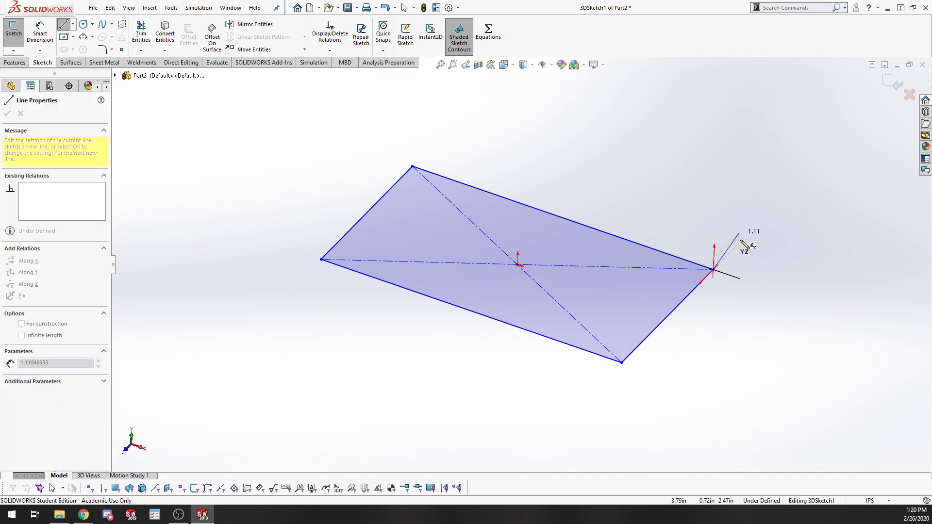
key("Tab")
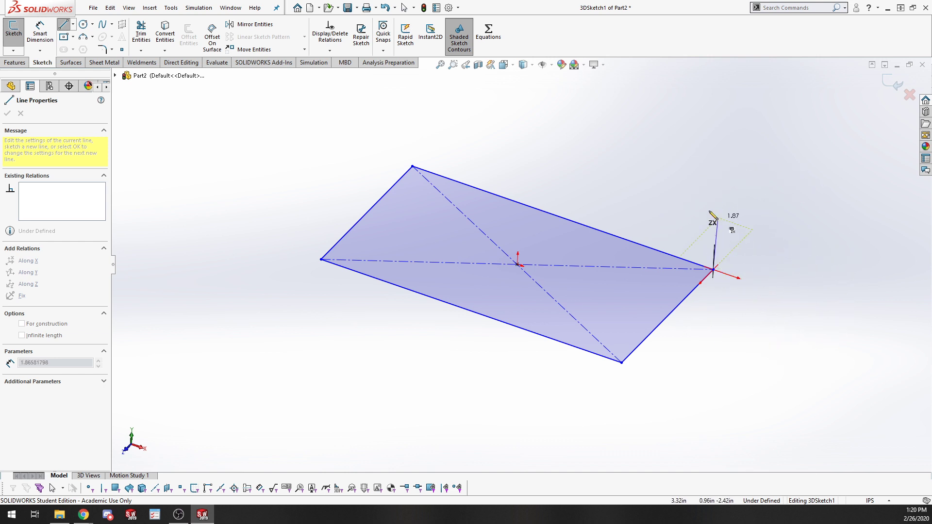
key("Tab")
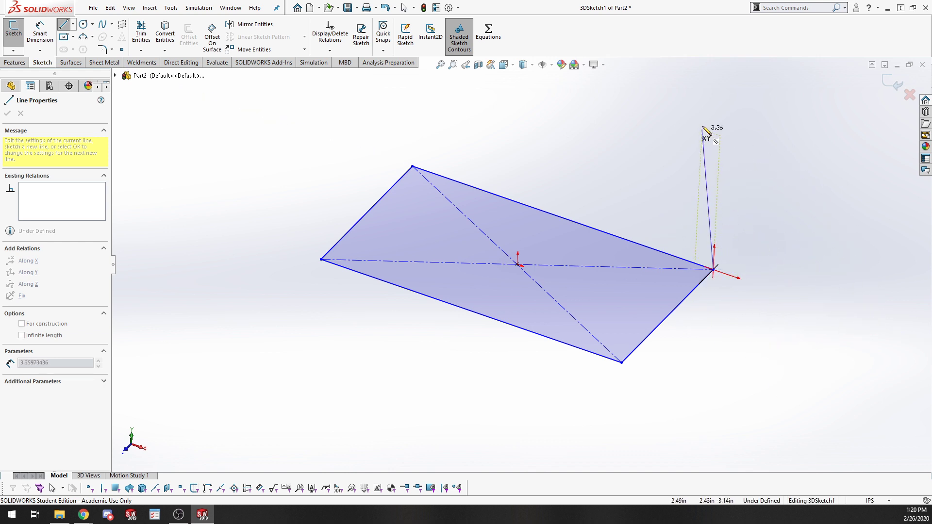
left_click(722, 96)
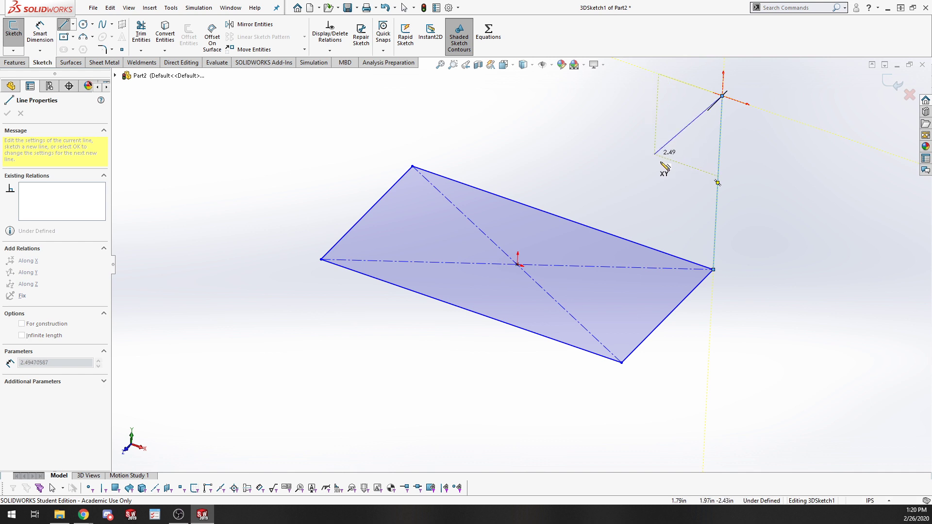
scroll(600, 125, "up", 3)
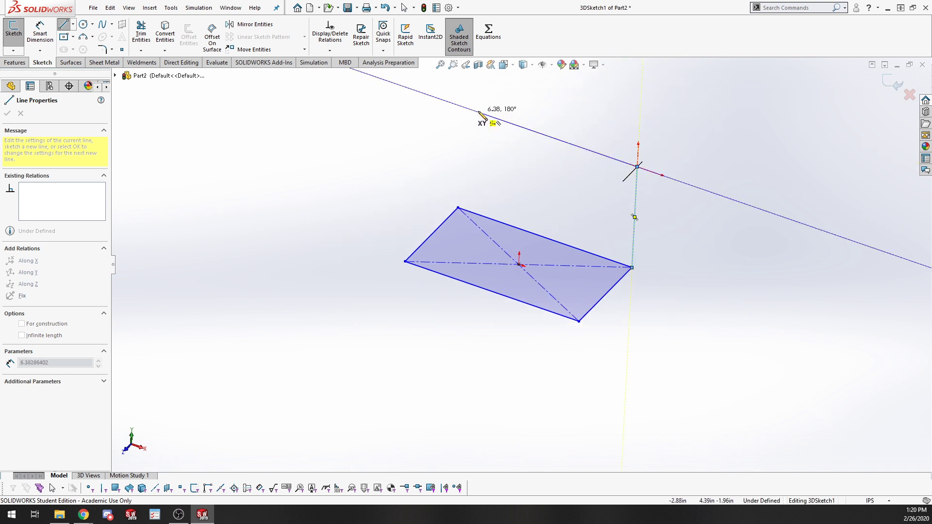
left_click(456, 105)
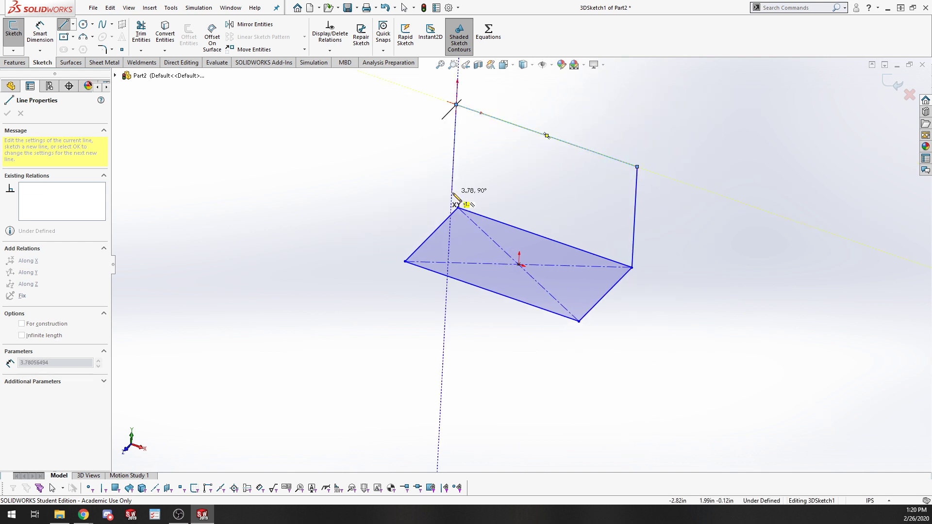
left_click(457, 206)
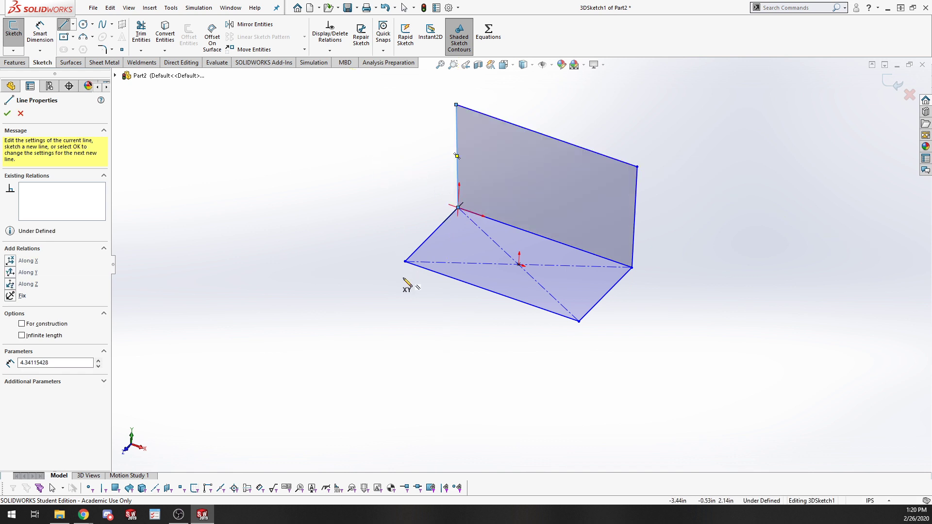
Draw a vertical line up from the base's front-left corner and connect it to the back face with a line about 4.06 in long
left_click(405, 262)
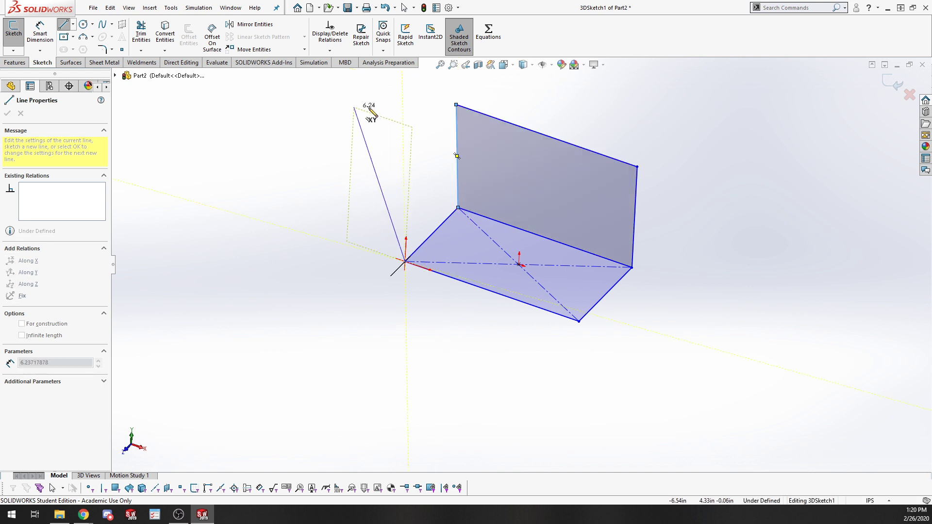
left_click(404, 136)
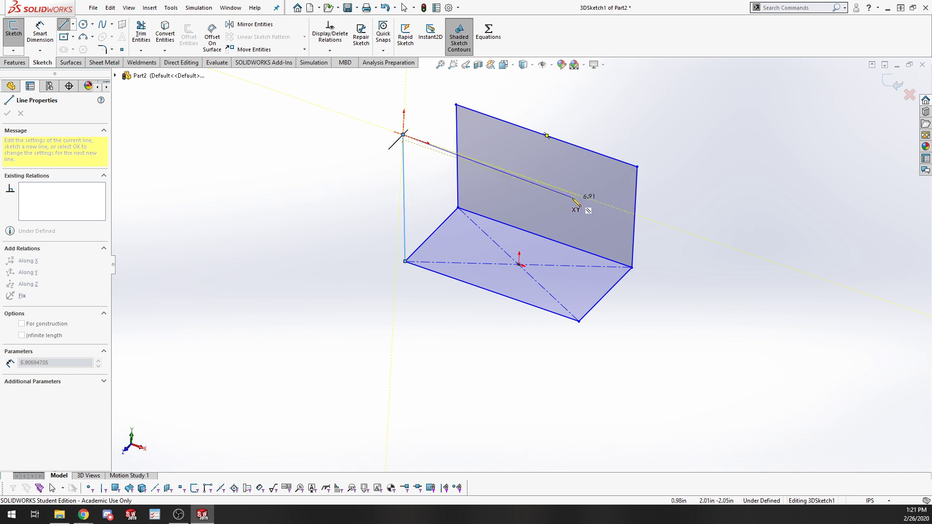
left_click(456, 105)
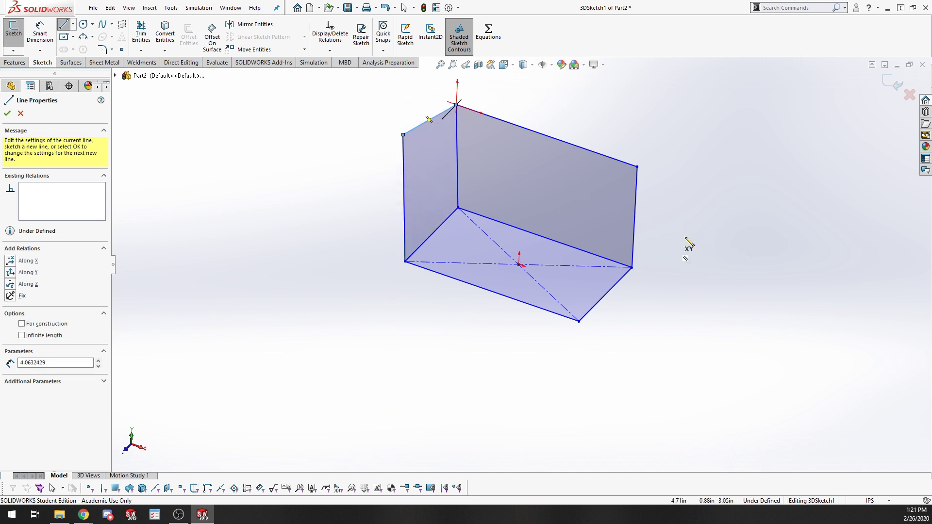
Complete the box on the YZ plane with a right-side top edge and a vertical about 4.33 in long, and close the front top edge
left_click(637, 167)
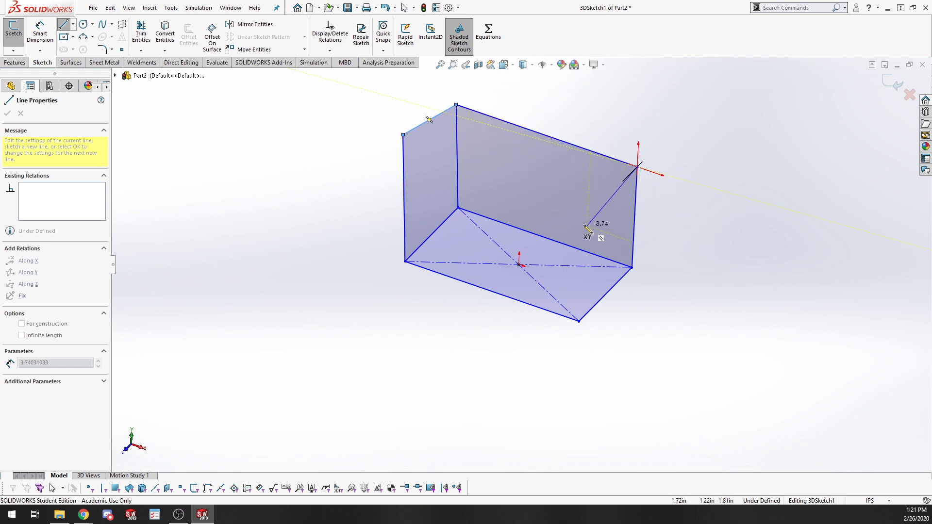
key("Tab")
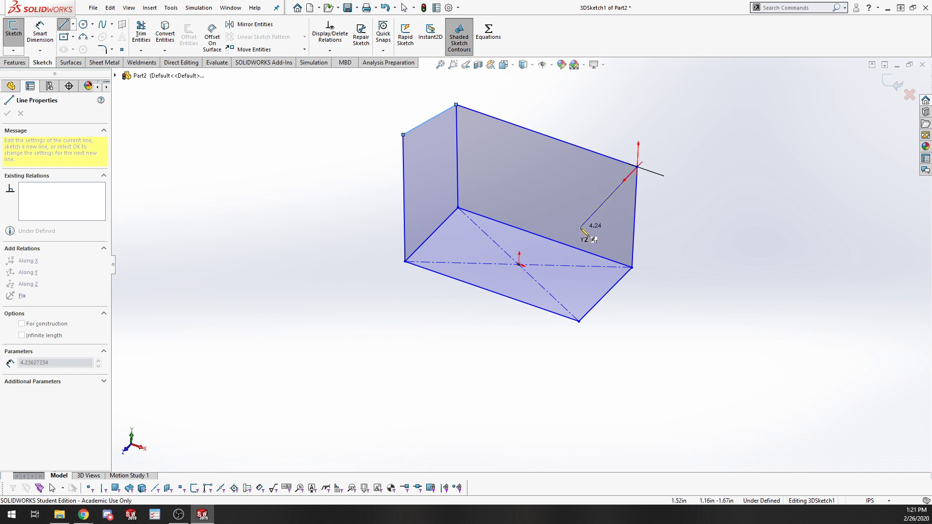
left_click(583, 222)
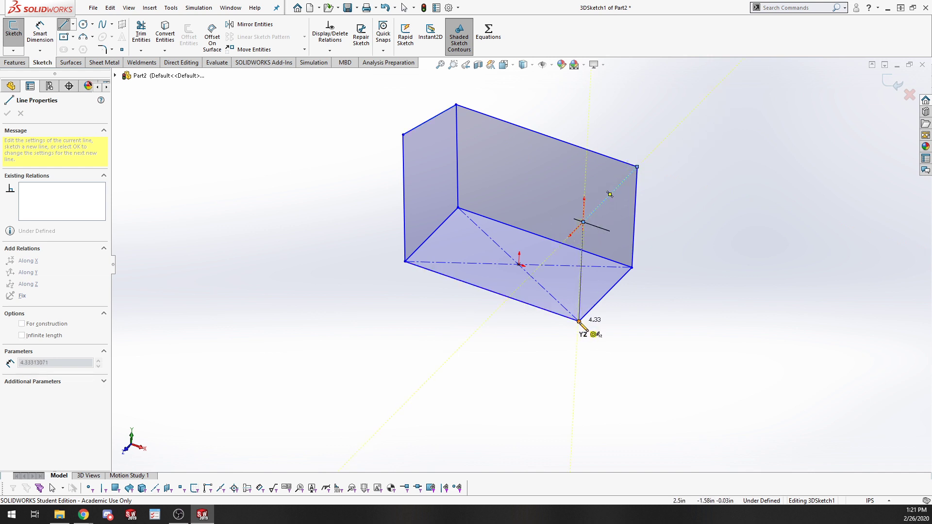
double_click(579, 321)
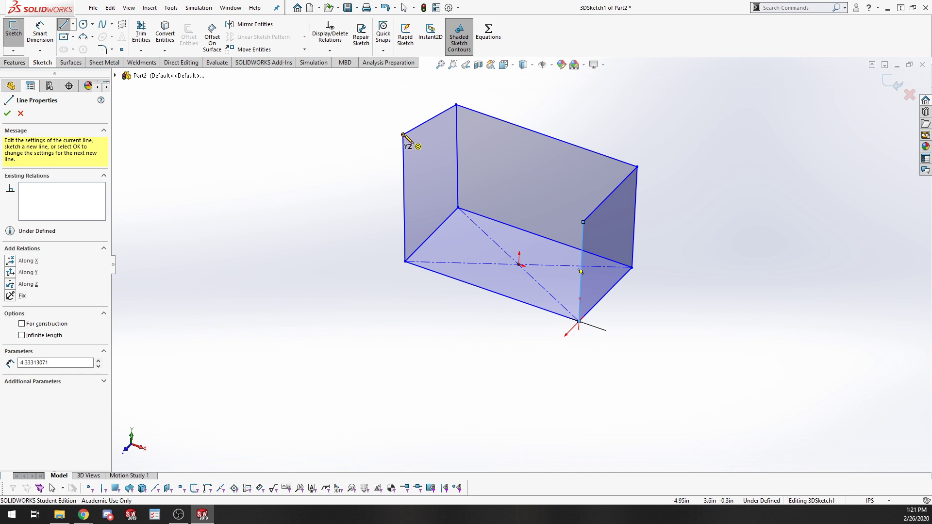
left_click(403, 134)
double_click(583, 222)
key("Escape")
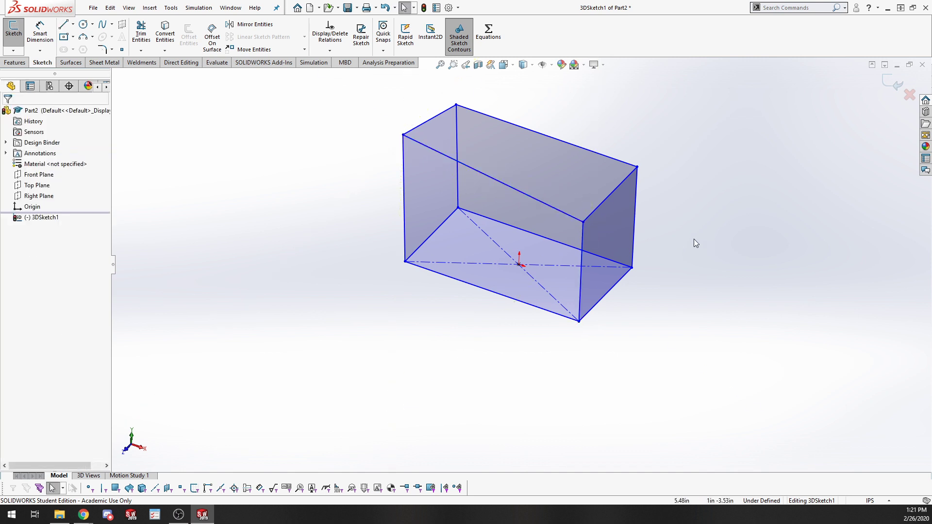
Pull the base rectangle's front-right corner slightly outward, making its long side about 7.24 in, to test the sketch's freedom
mouse_move(694, 242)
middle_mouse_down()
mouse_move(622, 278)
mouse_move(707, 245)
mouse_move(763, 301)
mouse_move(791, 248)
mouse_move(807, 304)
mouse_move(697, 241)
mouse_move(662, 285)
mouse_move(628, 268)
mouse_move(626, 257)
mouse_move(624, 304)
middle_mouse_up()
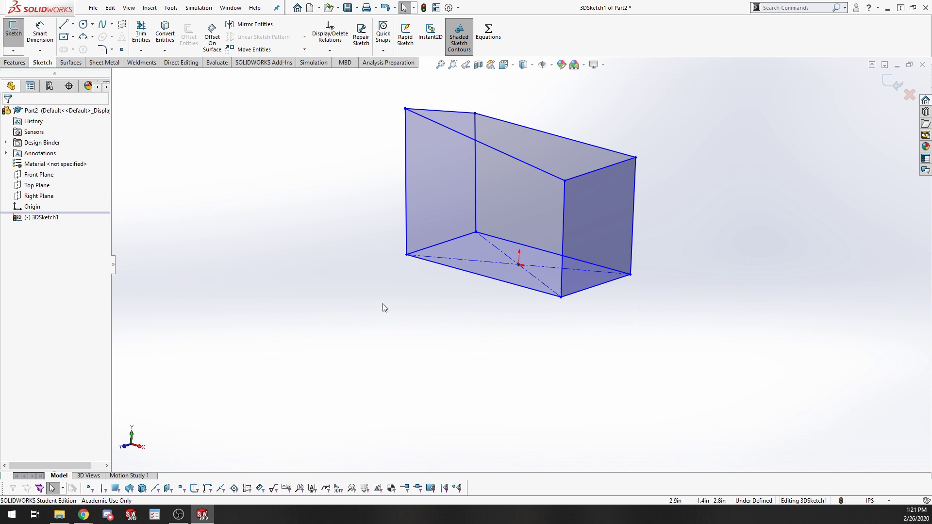
scroll(162, 182, "up", 1)
scroll(413, 311, "up", 2)
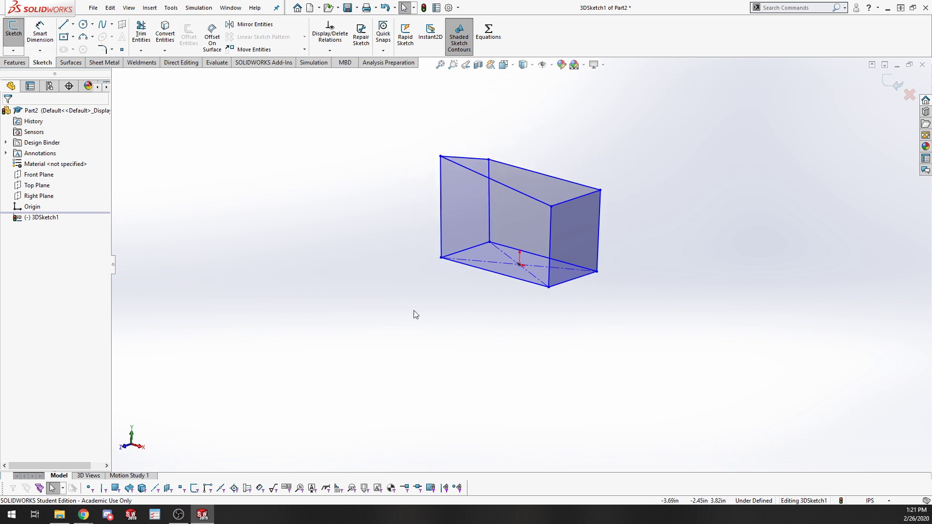
scroll(502, 250, "down", 3)
left_click(544, 298)
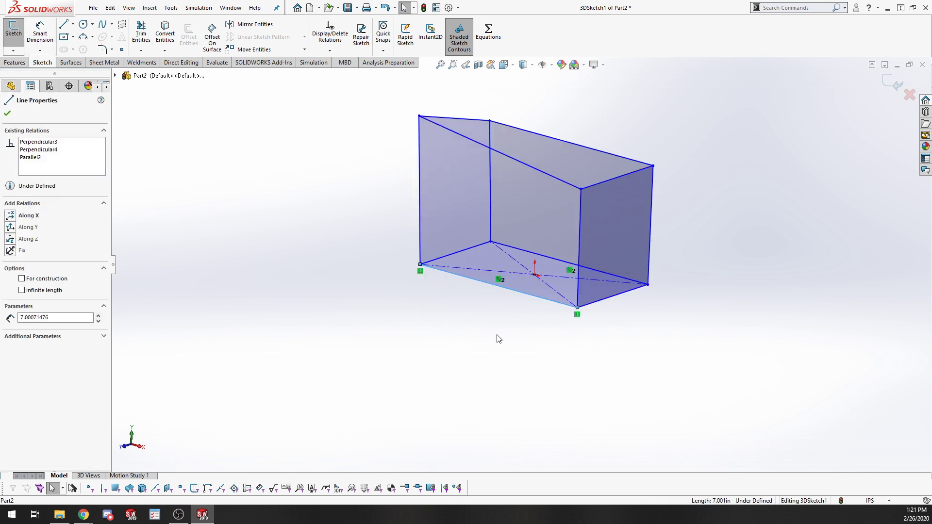
left_click(563, 262)
left_click(593, 325)
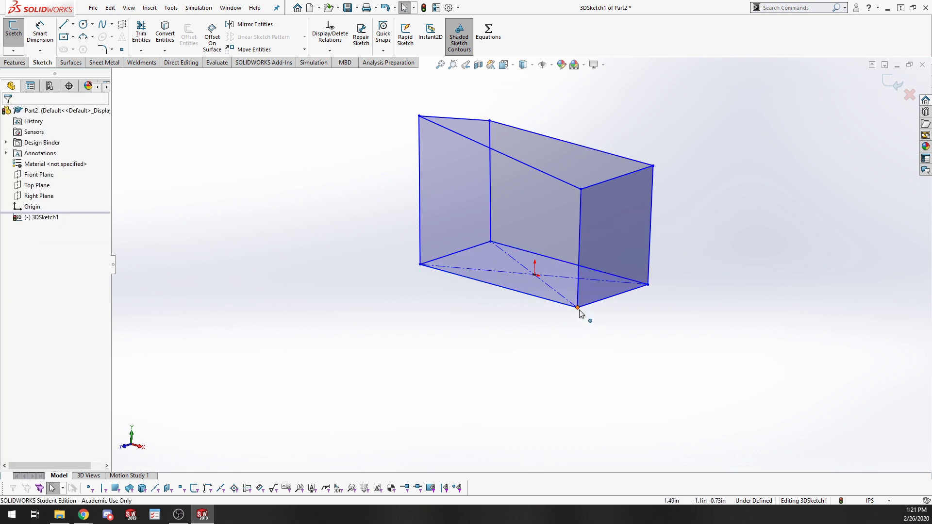
mouse_move(579, 311)
left_mouse_down()
mouse_move(607, 315)
mouse_move(560, 303)
mouse_move(619, 302)
mouse_move(587, 320)
left_mouse_up()
left_click(505, 311)
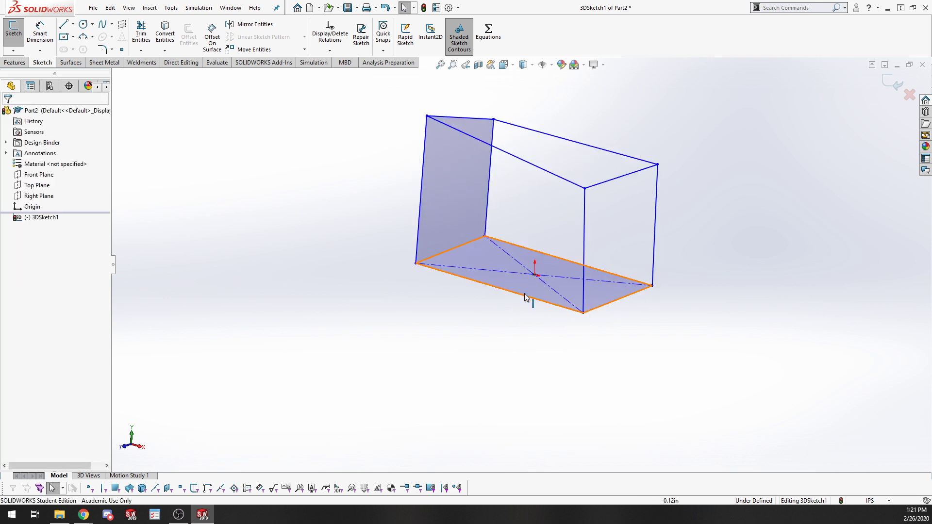
Try to add an Along X relation to the base rectangle's front long edge, and undo it
left_click(524, 297)
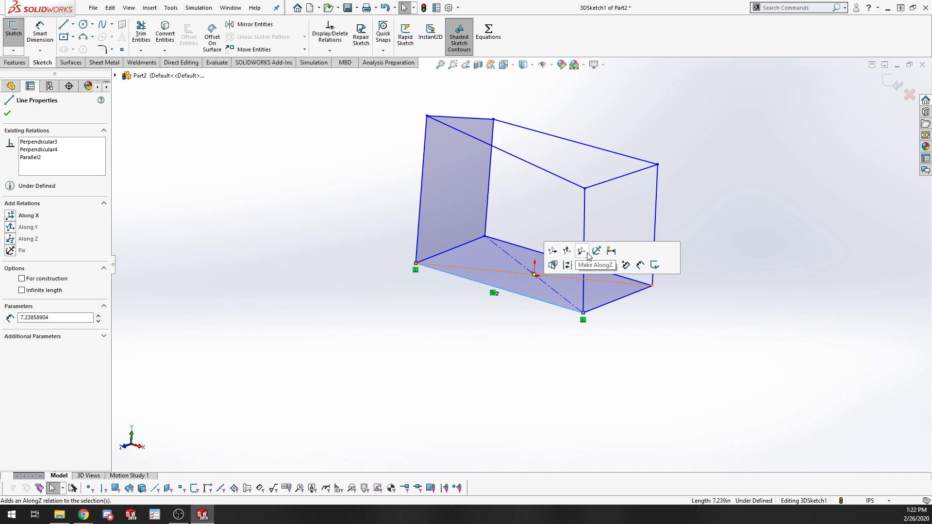
left_click(553, 251)
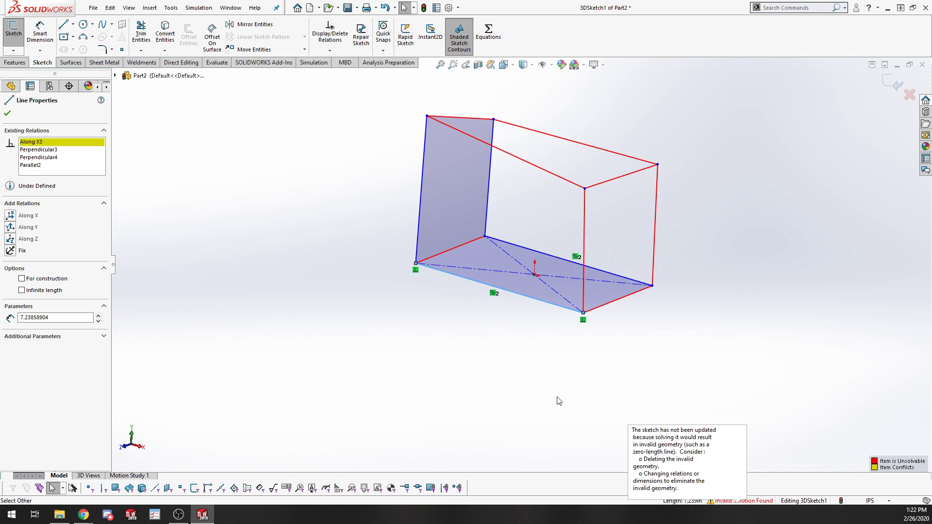
key("ctrl+z")
In the Top view, move the base rectangle's front-right corner inward, making its long side about 6.32 in
left_click(607, 303)
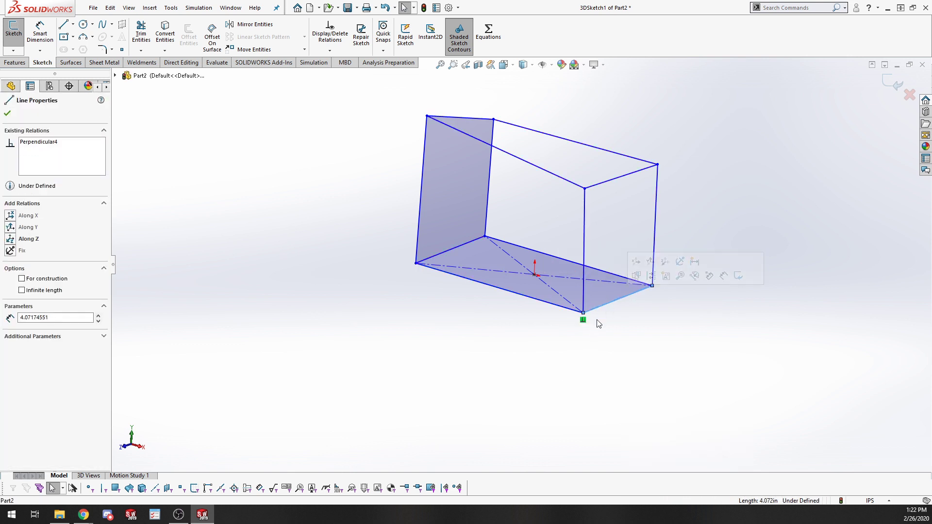
left_click(462, 277)
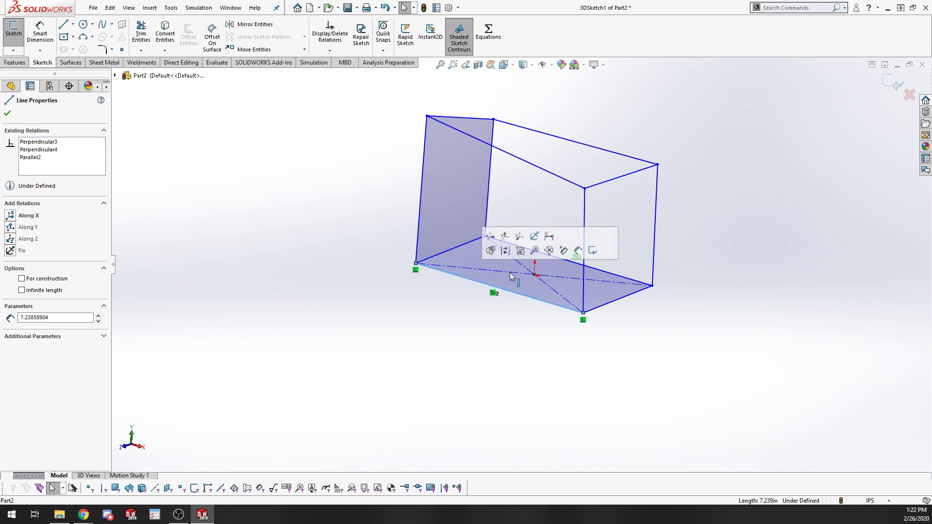
mouse_move(558, 350)
middle_mouse_down()
mouse_move(534, 425)
mouse_move(610, 408)
mouse_move(529, 453)
middle_mouse_up()
key("space")
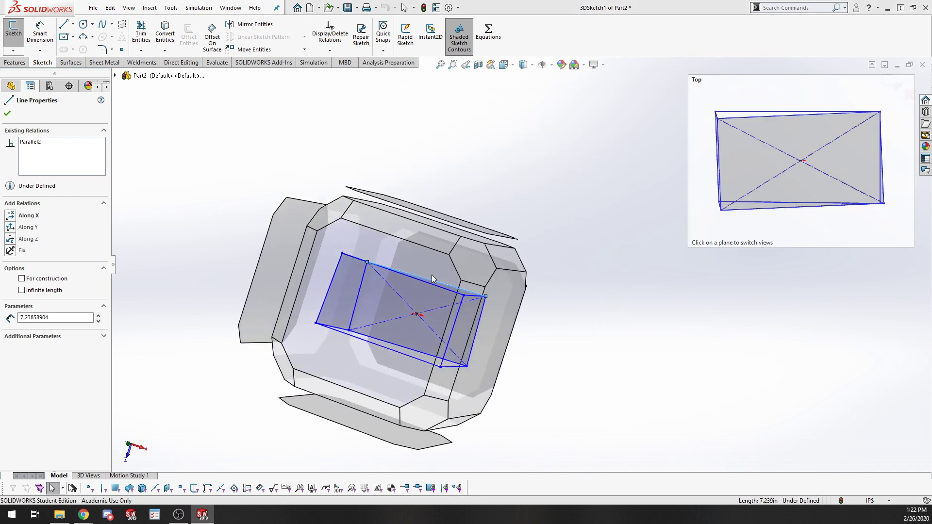
left_click(432, 275)
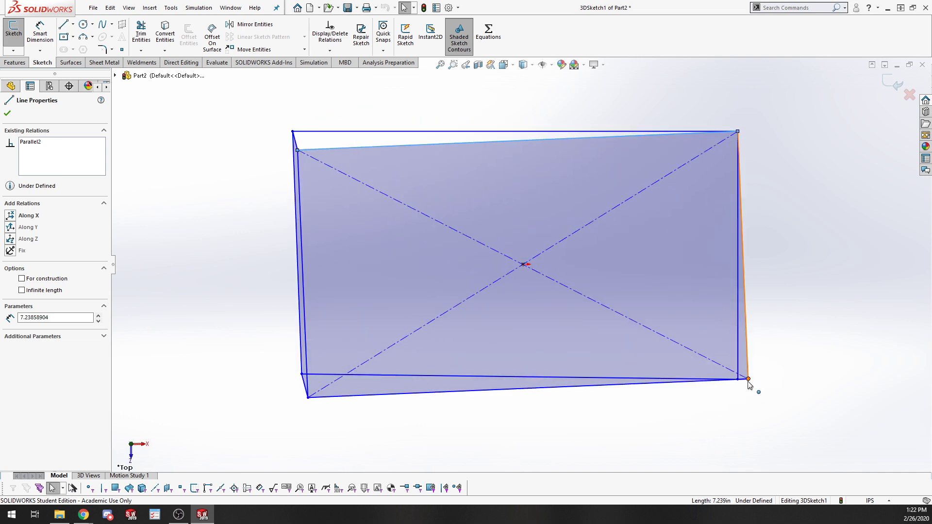
mouse_move(747, 382)
left_mouse_down()
mouse_move(731, 385)
mouse_move(733, 332)
left_mouse_up()
Try an Along X relation on the skewed base's front long edge, and undo both the relation and the corner move
left_click(604, 359)
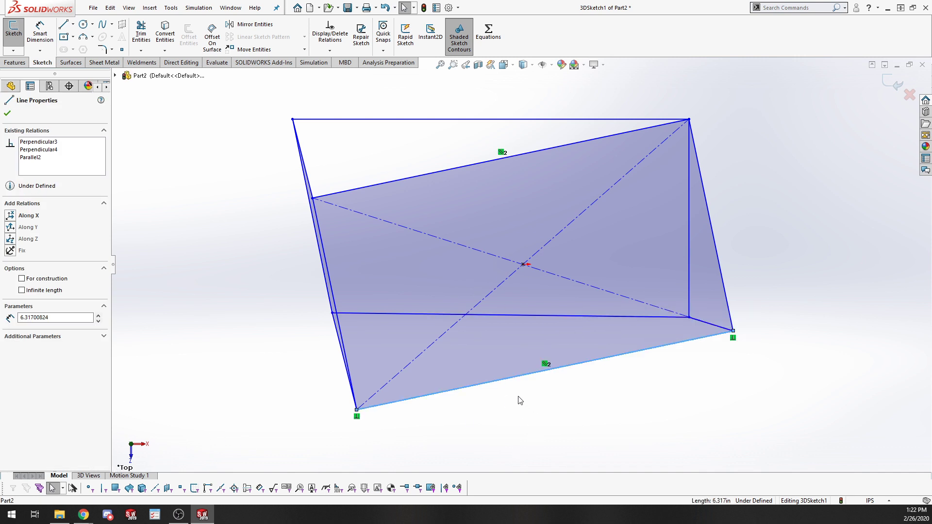
right_click(521, 379)
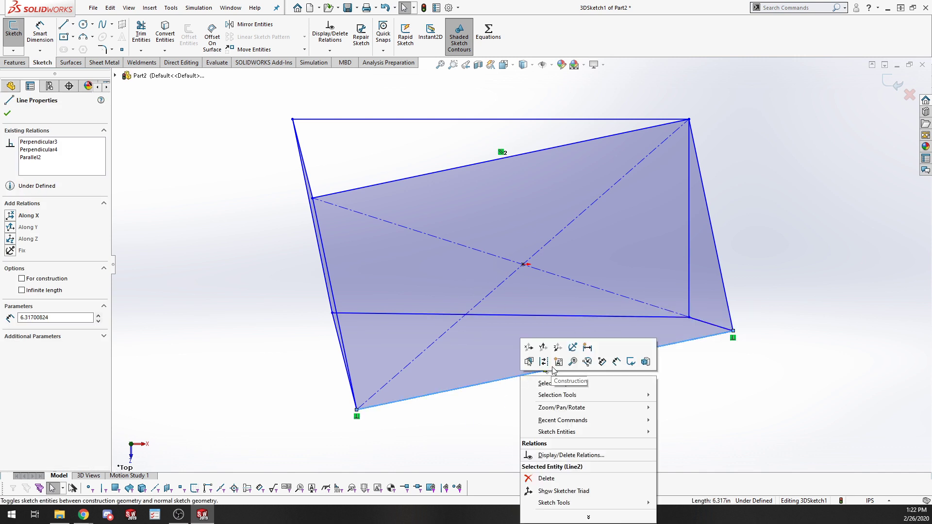
left_click(528, 348)
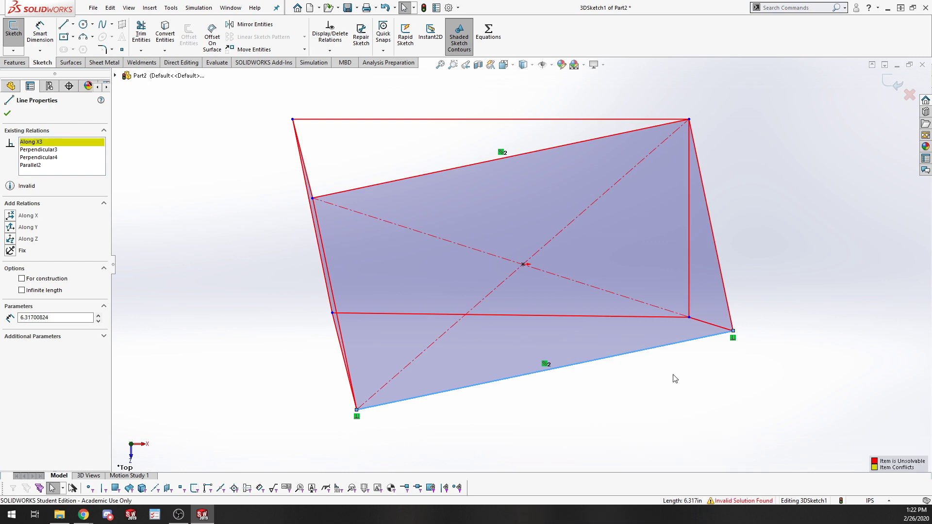
key("ctrl+z")
mouse_move(539, 439)
middle_mouse_down()
mouse_move(489, 350)
mouse_move(507, 424)
mouse_move(516, 338)
mouse_move(490, 407)
middle_mouse_up()
key("ctrl+z")
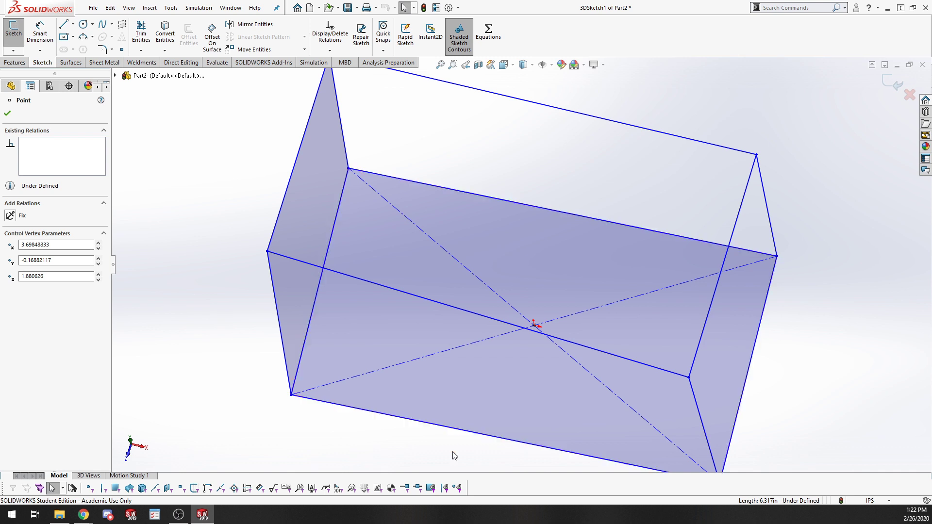
Dimension the distance between the base rectangle's two short sides as 48 in
scroll(524, 362, "up", 5)
mouse_move(524, 362)
middle_mouse_down()
mouse_move(557, 233)
mouse_move(531, 261)
mouse_move(475, 228)
mouse_move(569, 164)
mouse_move(547, 212)
mouse_move(482, 161)
mouse_move(522, 202)
mouse_move(505, 214)
mouse_move(522, 212)
mouse_move(555, 277)
mouse_move(426, 297)
mouse_move(432, 279)
mouse_move(435, 312)
mouse_move(371, 298)
mouse_move(655, 318)
mouse_move(624, 377)
mouse_move(461, 365)
mouse_move(531, 360)
middle_mouse_up()
key("s")
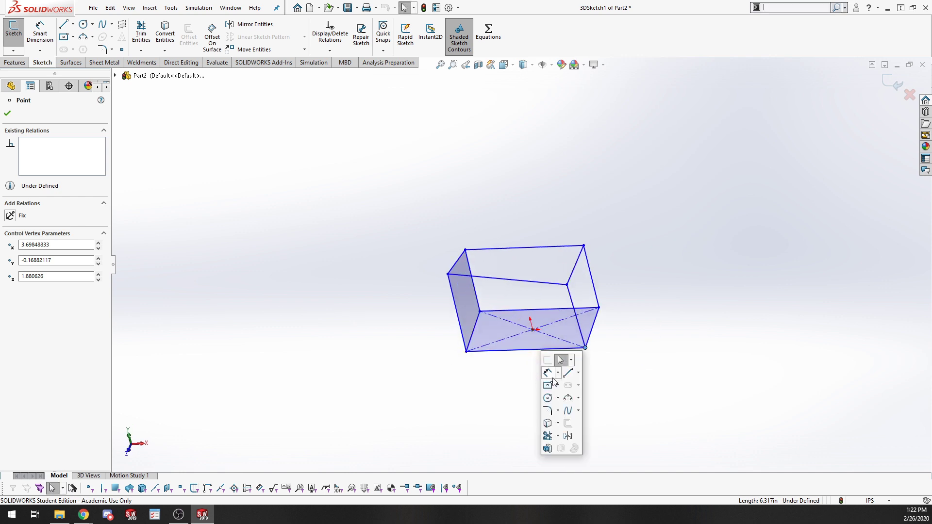
left_click(548, 374)
left_click(473, 335)
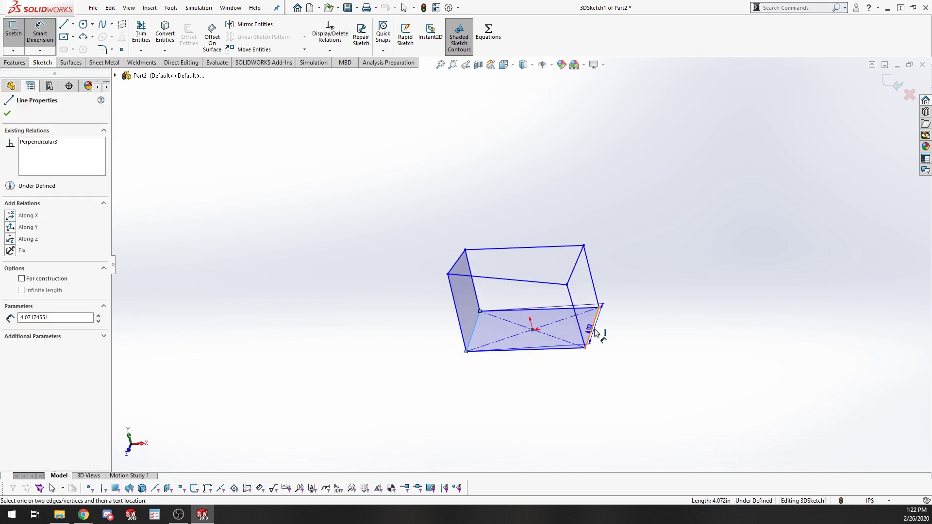
left_click(596, 332)
left_click(542, 381)
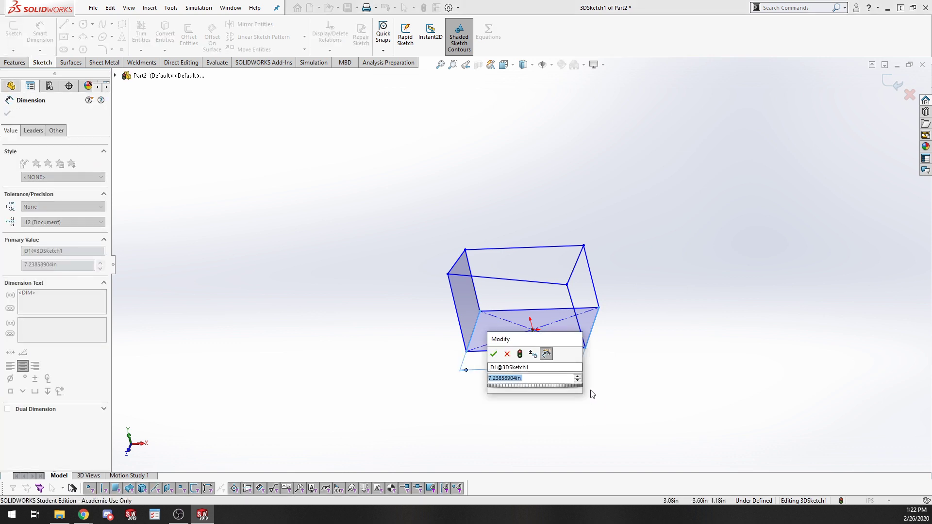
type("48")
key("Return")
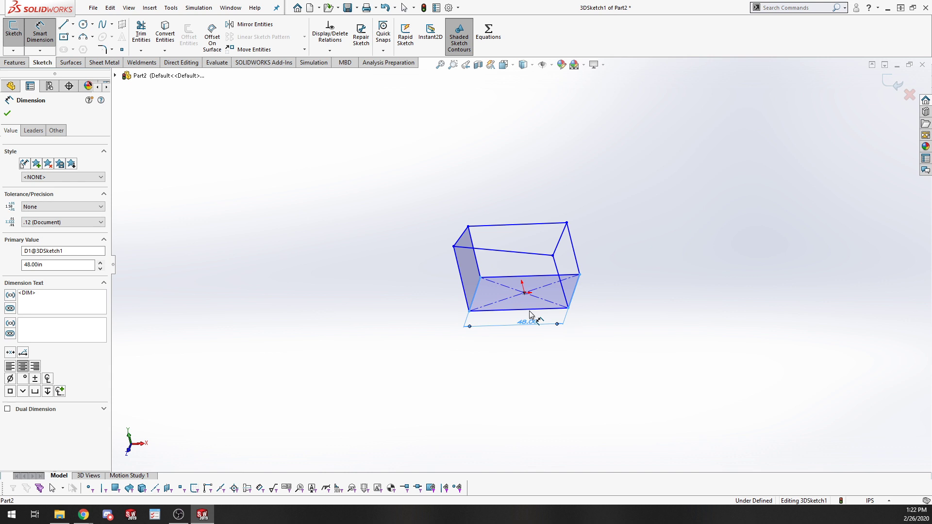
Dimension the distance between the base rectangle's two long sides as 24 in
key("Escape")
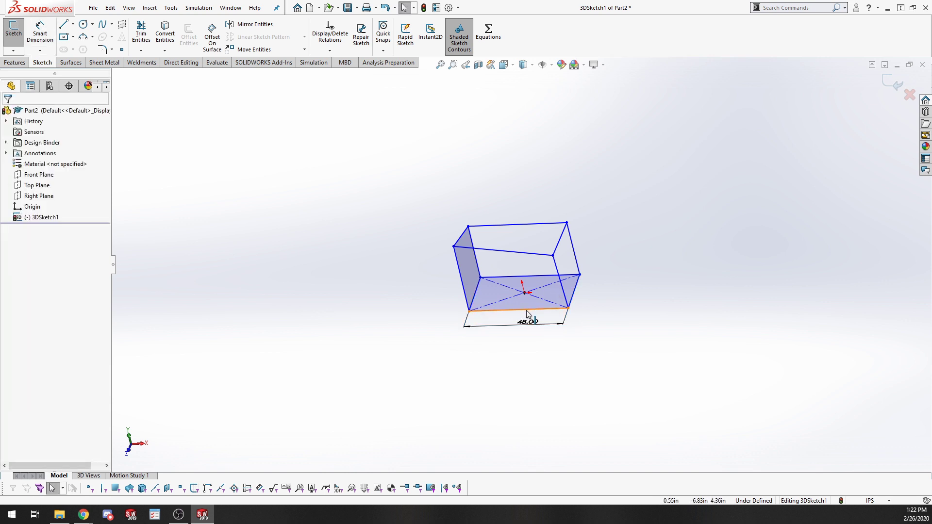
key("s")
left_click(535, 333)
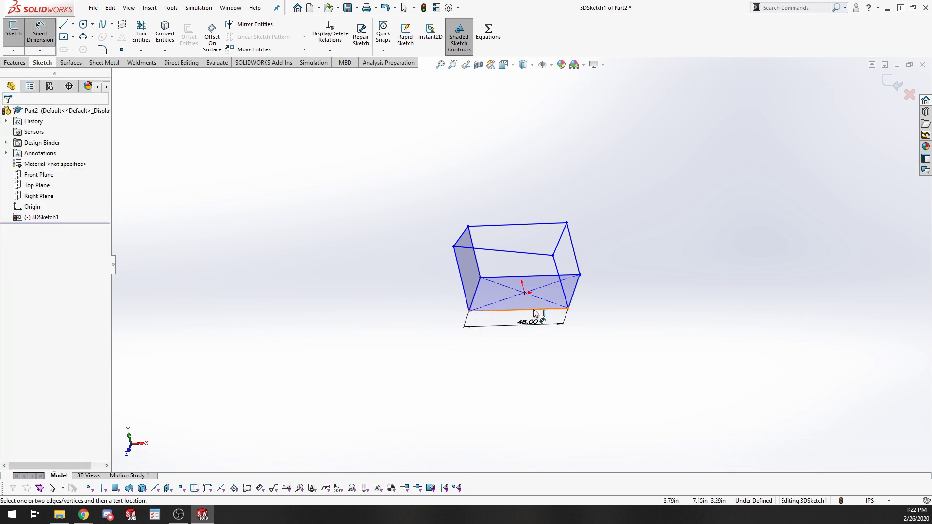
left_click(535, 313)
left_click(531, 277)
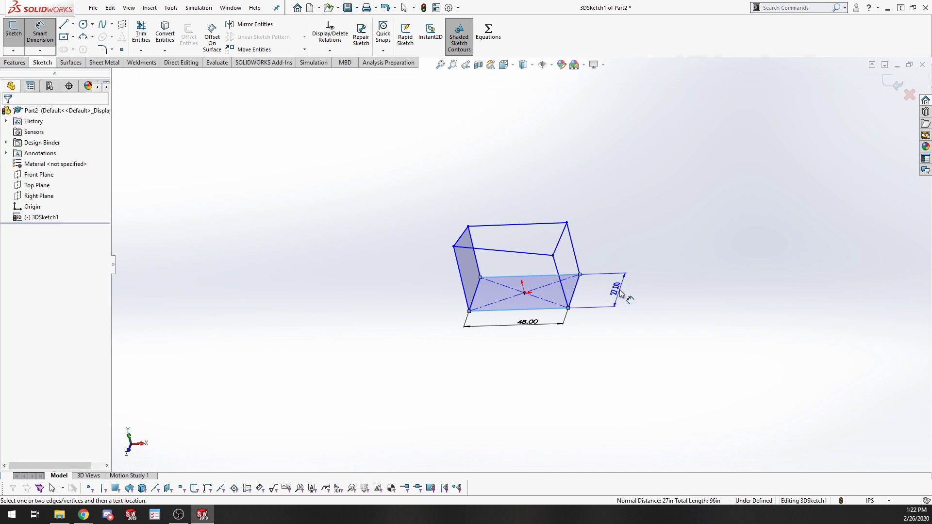
left_click(620, 293)
type("24")
key("Return")
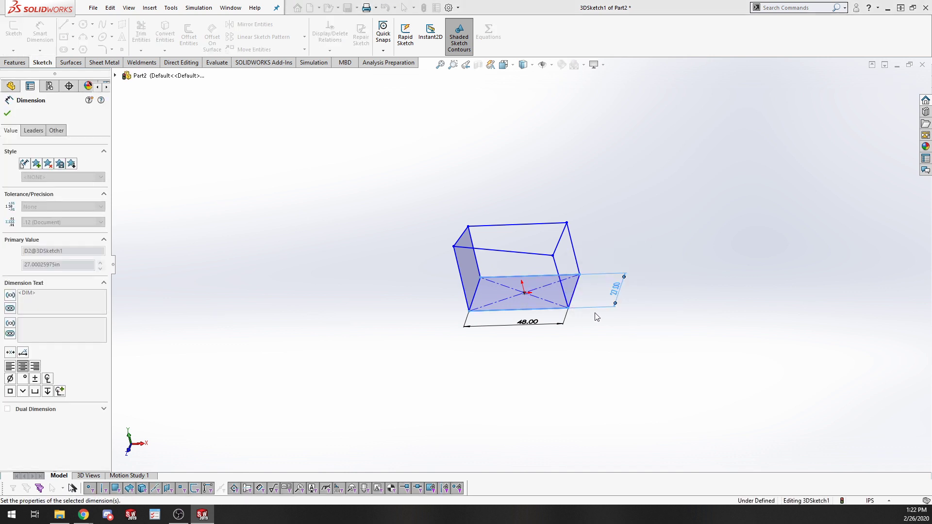
key("Escape")
key("f")
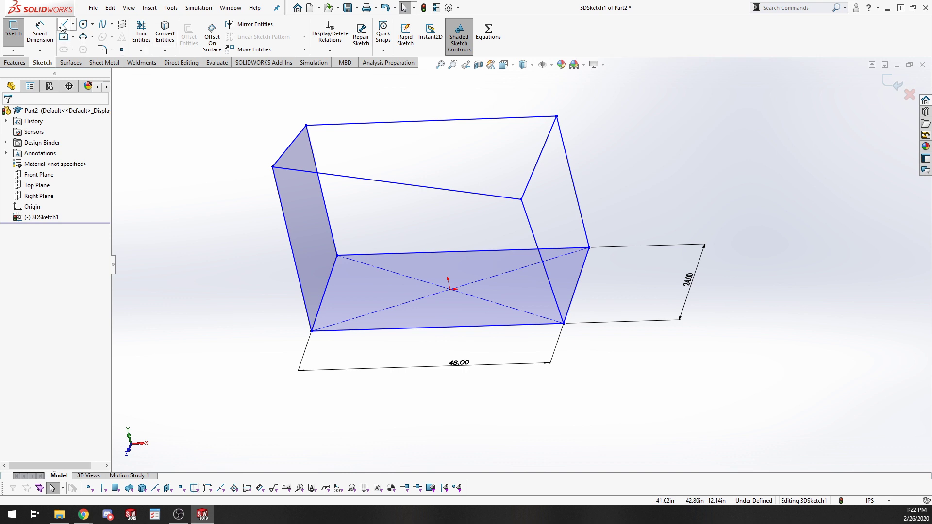
Draw a centerline from the origin to the base rectangle's right short side and add an Along X relation to it
left_click(73, 24)
left_click(79, 46)
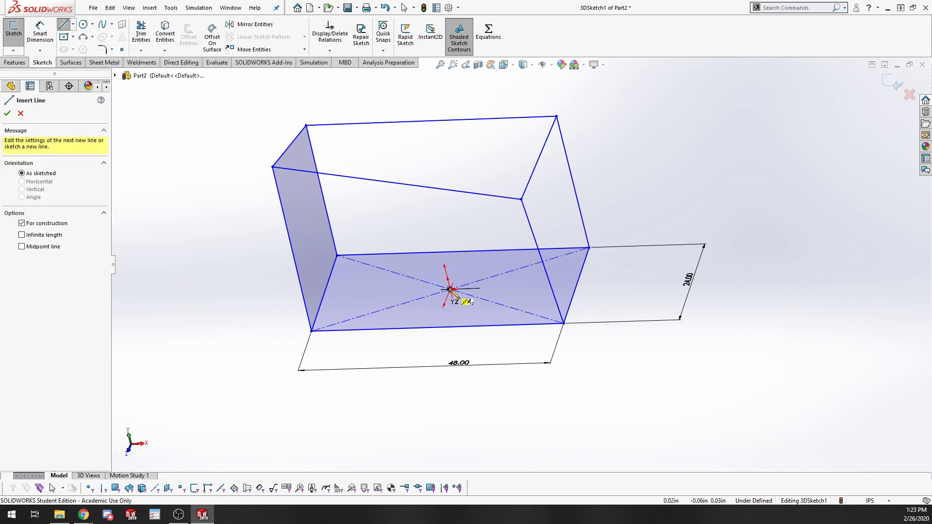
left_click(450, 289)
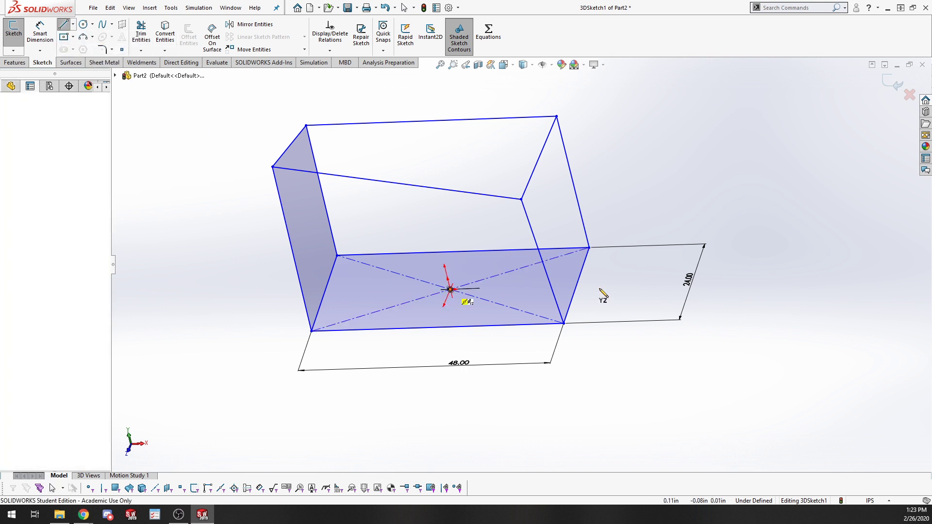
left_click(575, 294)
key("Escape")
left_click(566, 294)
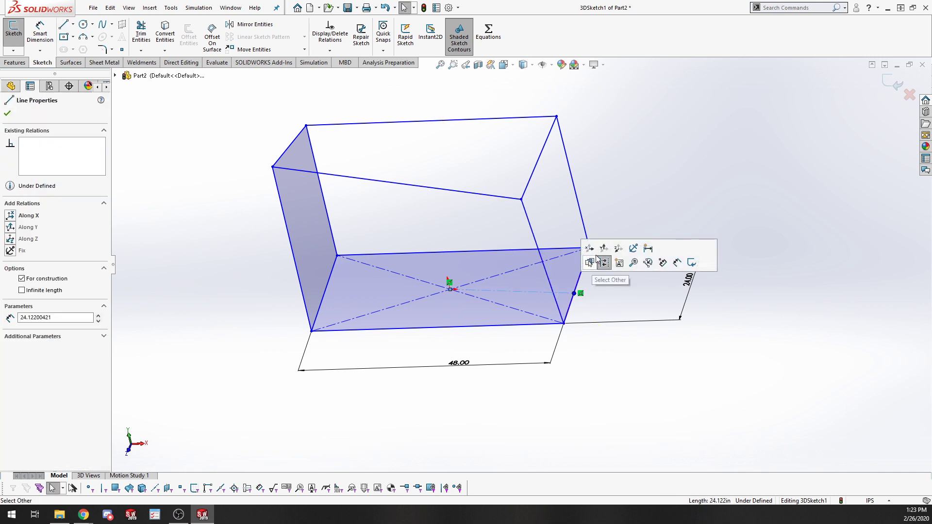
left_click(590, 248)
left_click(584, 280)
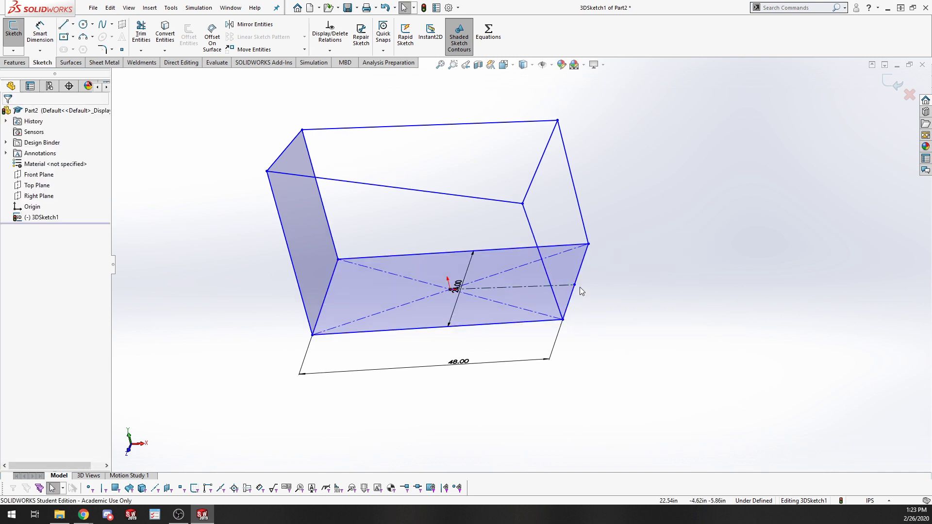
Try a Perpendicular relation between the centerline and the base's right short side, and undo it
left_click(565, 290)
left_click(578, 271, "ctrl")
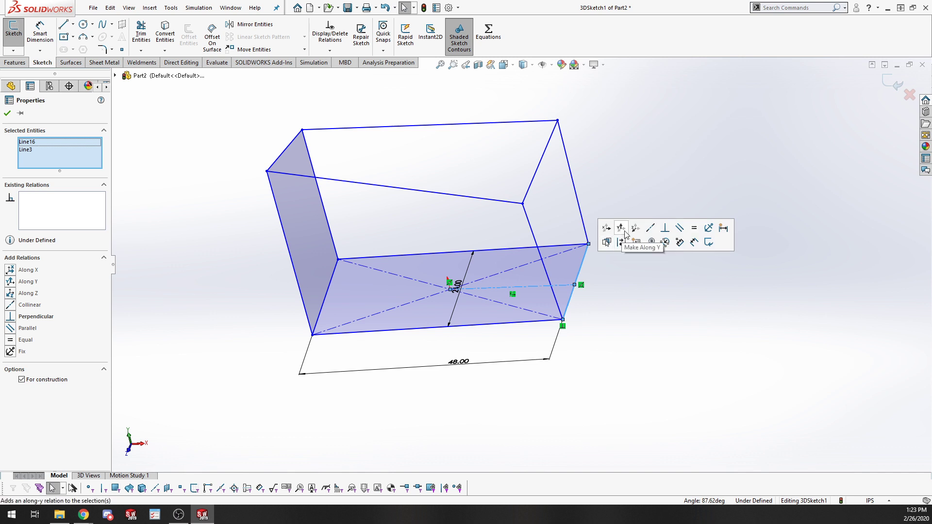
left_click(664, 228)
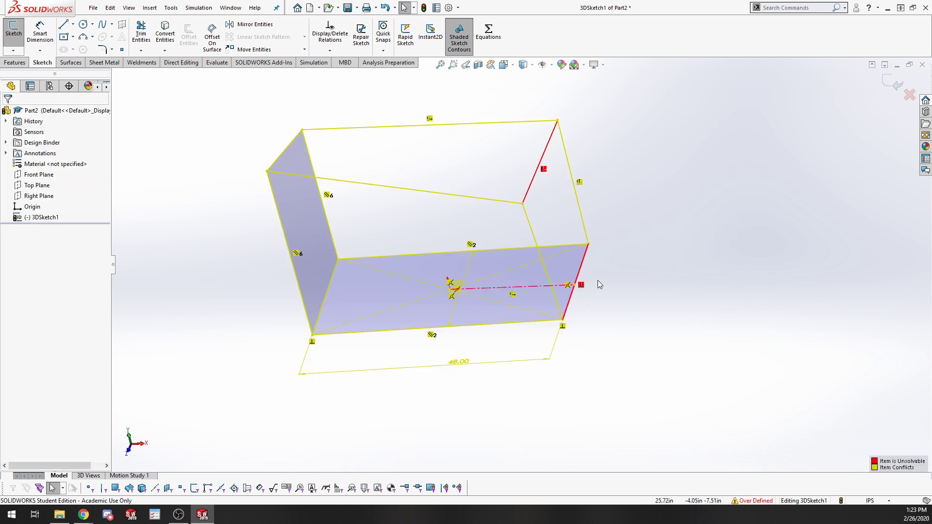
key("ctrl+z")
key("Escape")
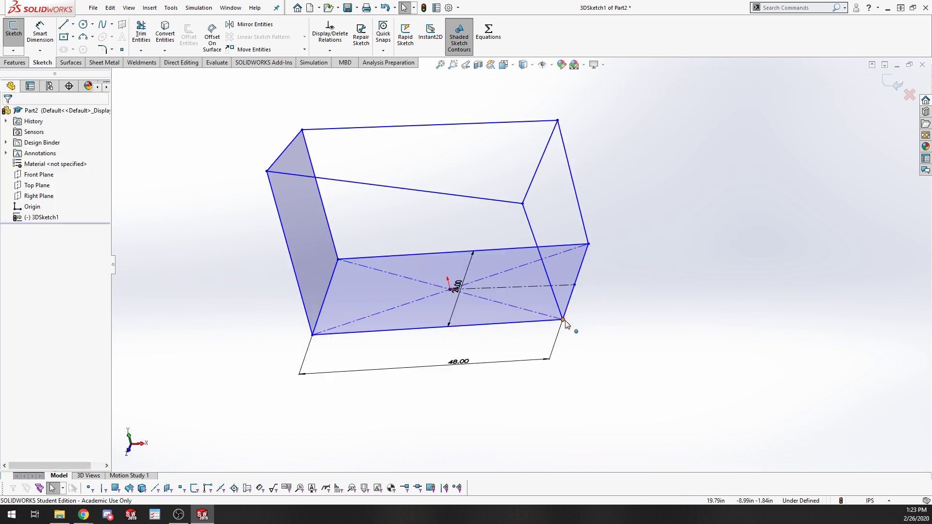
Move the base's front-right corner and add a Midpoint relation between the centerline's outer endpoint and the right short side
mouse_move(566, 324)
left_mouse_down()
mouse_move(546, 339)
mouse_move(572, 289)
left_mouse_up()
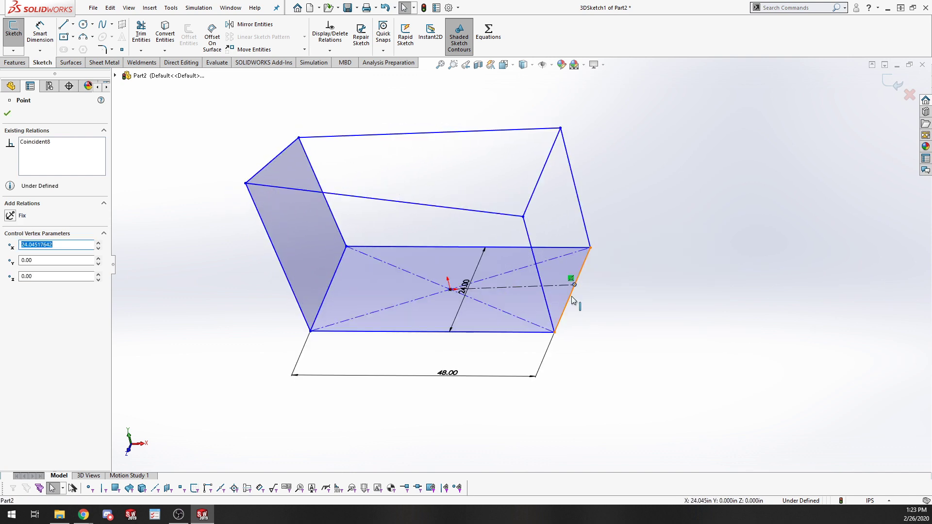
left_click(571, 298, "ctrl")
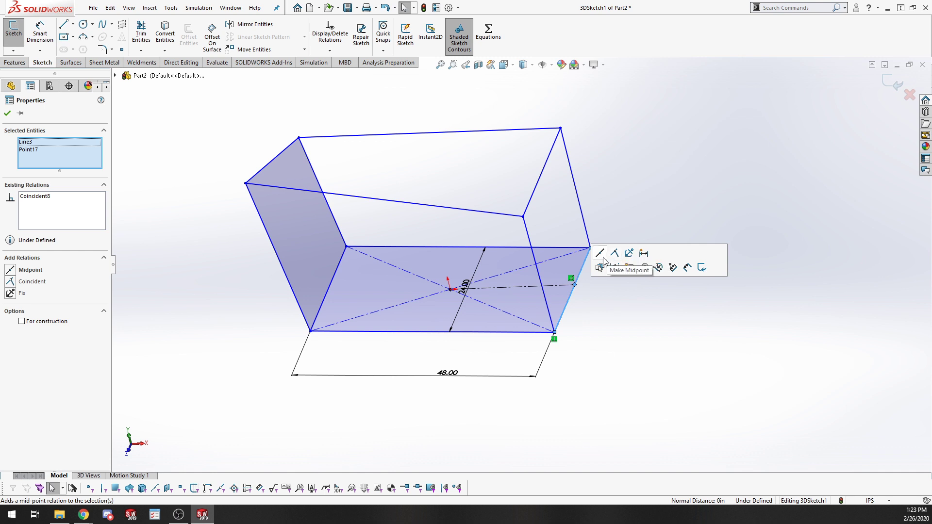
left_click(603, 258)
left_click(598, 301)
Try a Parallel relation on the box's four upright edges, and undo it together with the midpoint relation
mouse_move(446, 331)
middle_mouse_down()
mouse_move(462, 260)
mouse_move(475, 263)
mouse_move(463, 312)
middle_mouse_up()
scroll(474, 313, "up", 3)
scroll(477, 301, "down", 4)
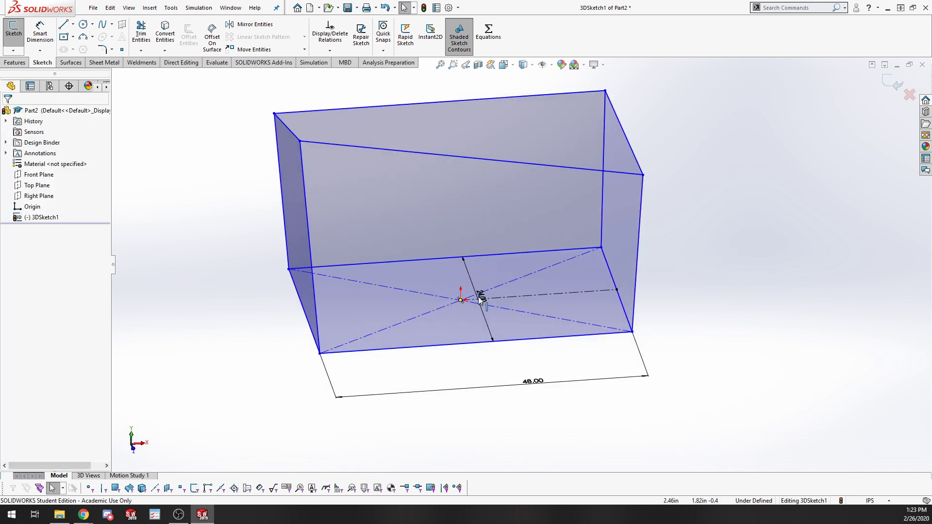
key("s")
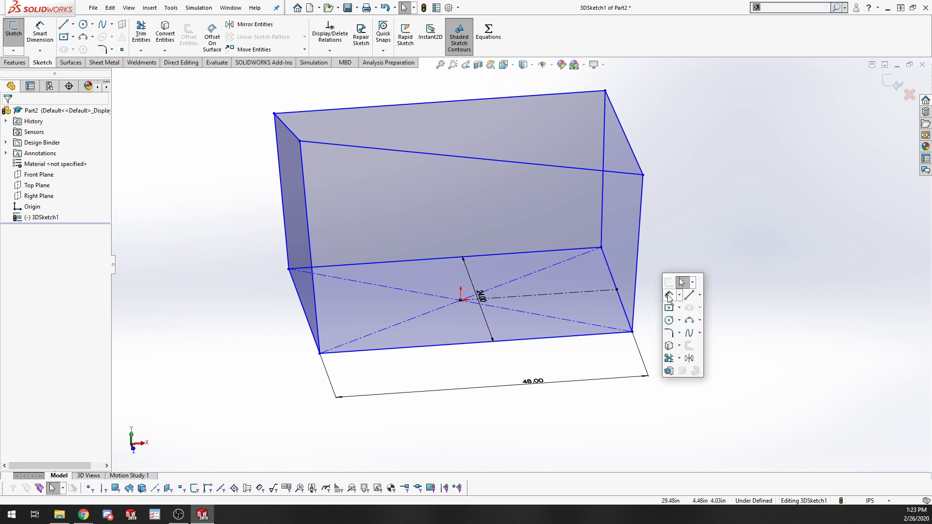
left_click(620, 228)
left_click(601, 199, "ctrl")
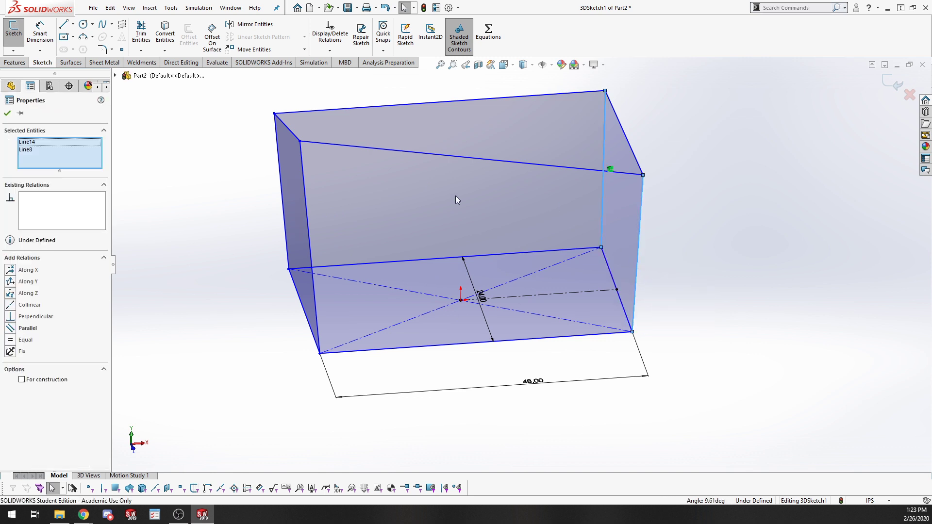
left_click(278, 185, "ctrl")
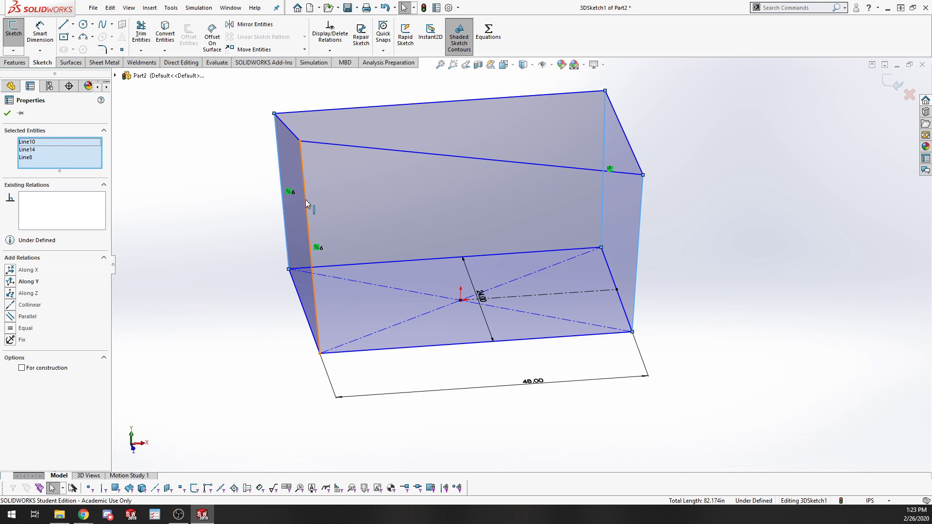
left_click(305, 200, "ctrl")
left_click(10, 321)
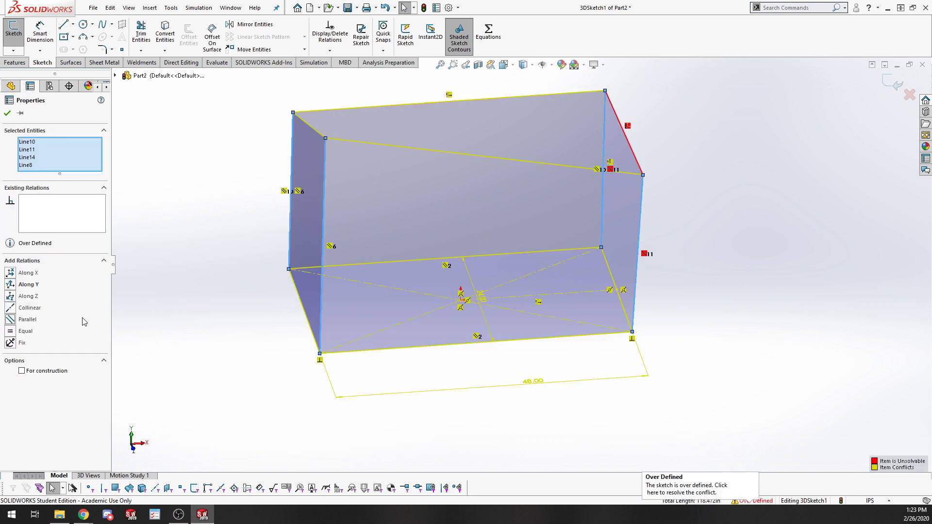
key("ctrl+z")
key("ctrl+z")
Delete the box's upright and upper lines, and the base rectangle with its centerline and dimensions, emptying the 3D sketch
scroll(324, 286, "up", 4)
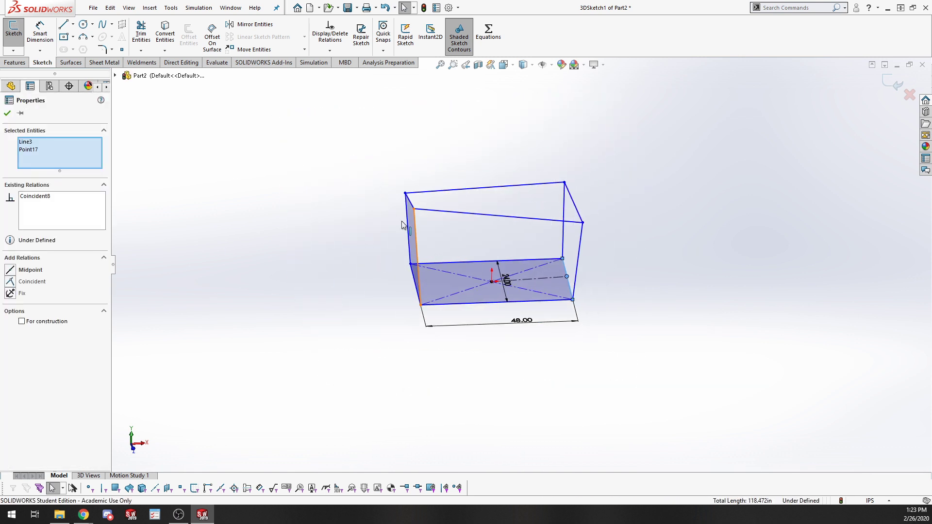
left_click_drag(332, 142, 656, 265)
left_click(648, 313)
middle_click_drag(649, 313, 656, 219)
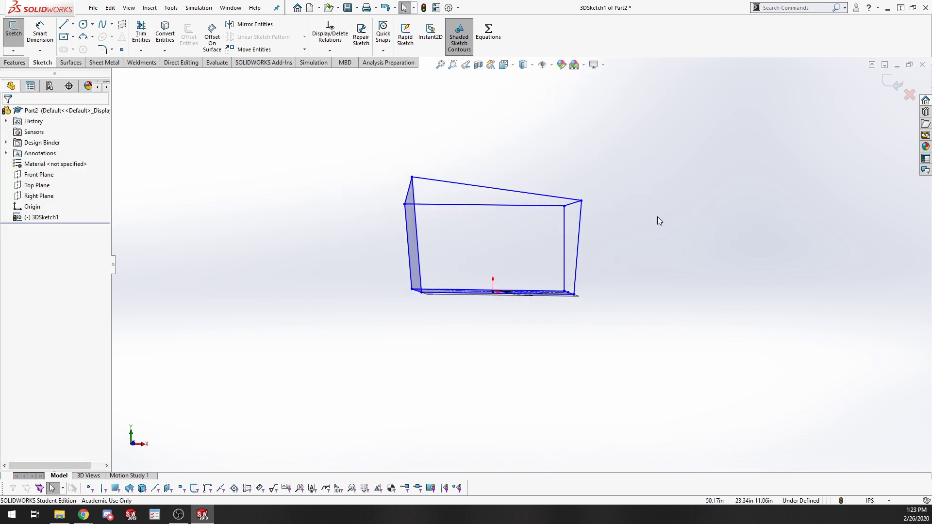
mouse_move(661, 197)
left_mouse_down()
mouse_move(331, 233)
mouse_move(266, 258)
left_mouse_up()
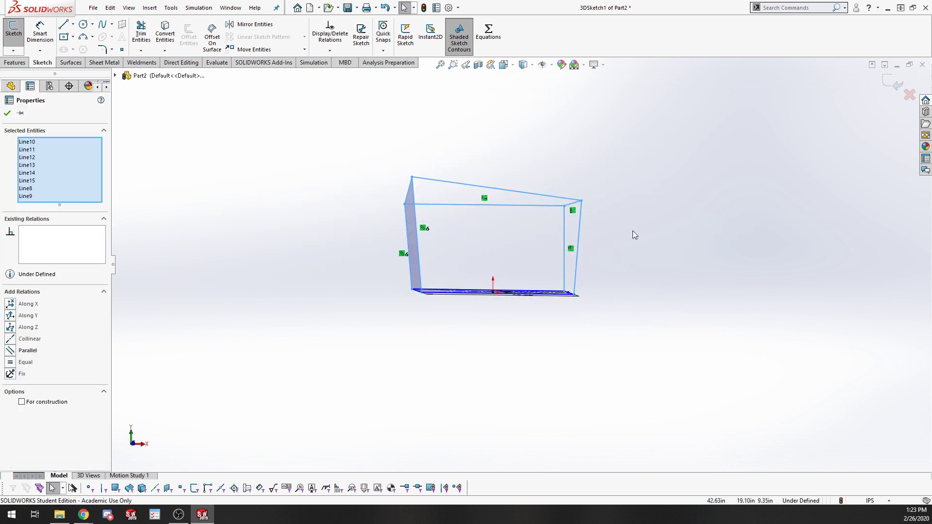
key("Delete")
key("ctrl+7")
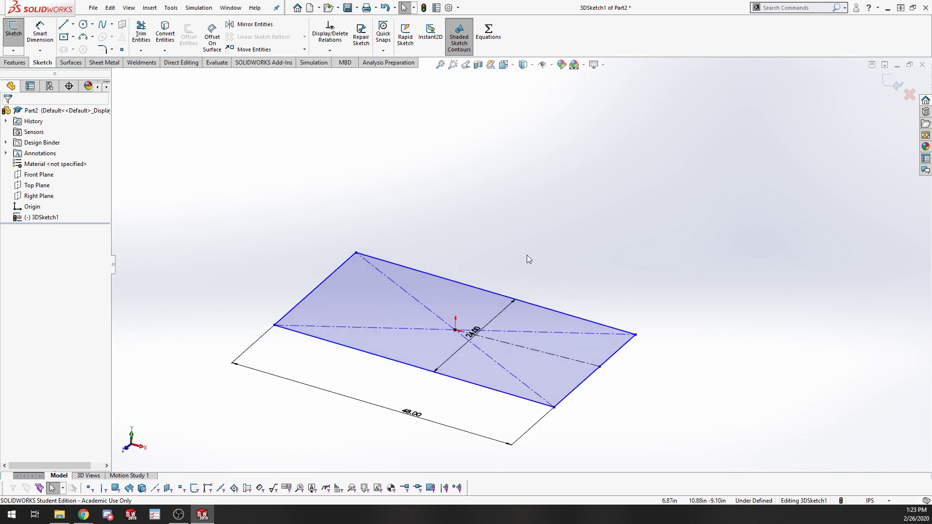
mouse_move(738, 261)
left_mouse_down()
mouse_move(164, 402)
mouse_move(224, 439)
mouse_move(237, 434)
left_mouse_up()
key("Delete")
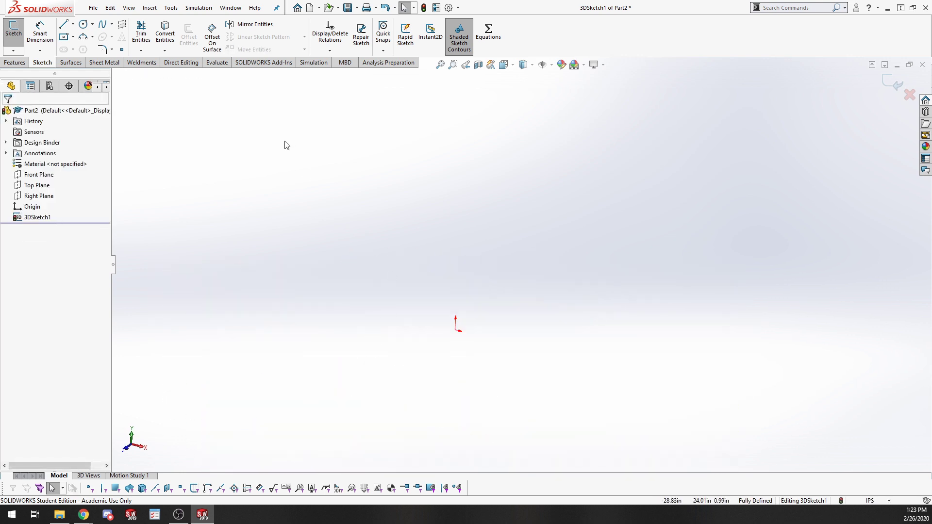
Sketch a center rectangle about 32.5 in by 16.1 in on the ZX plane, centred on the origin
left_click(68, 37)
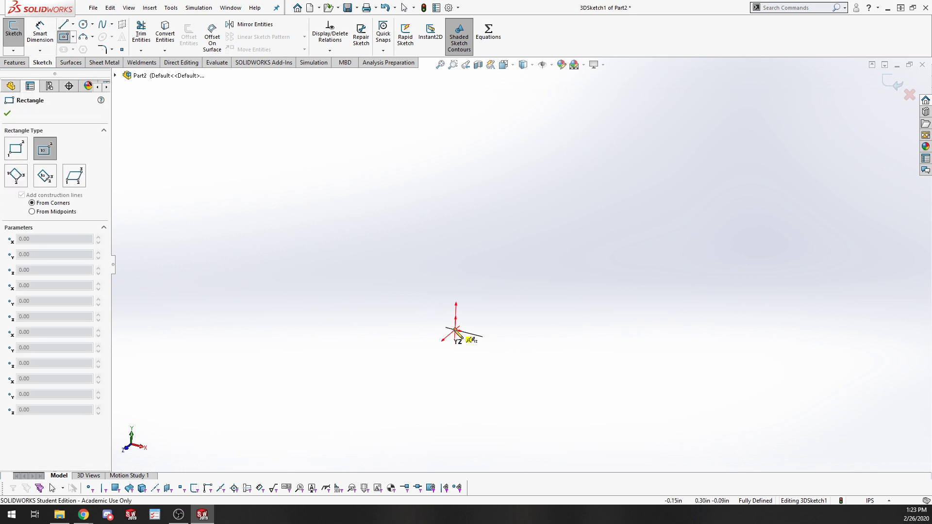
left_click(456, 331)
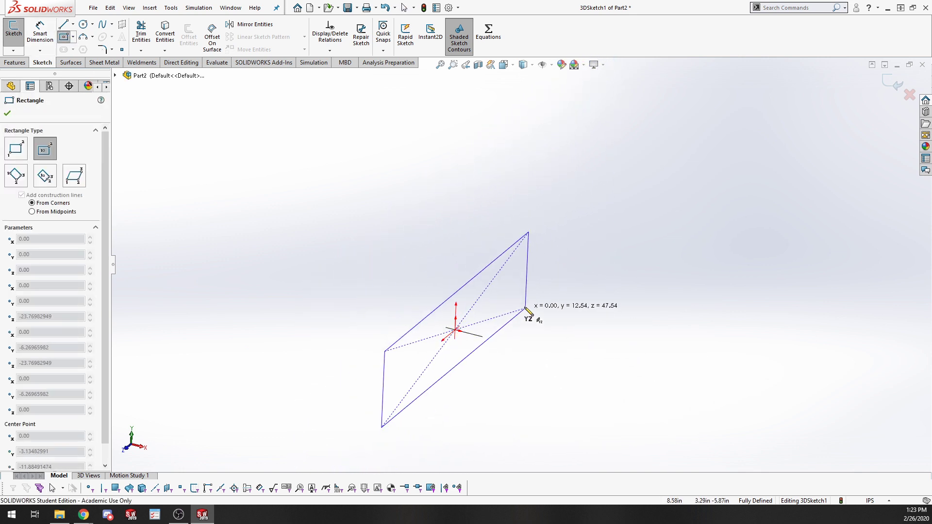
key("Tab")
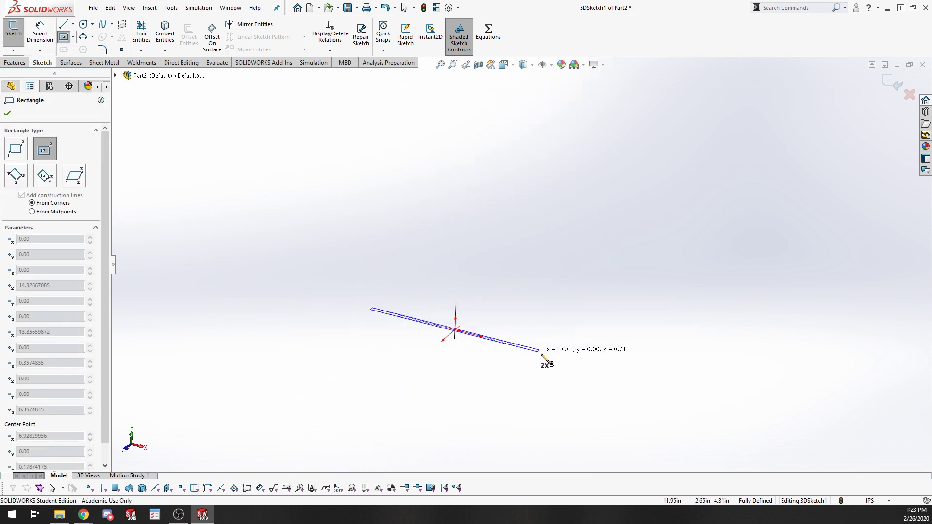
left_click(578, 334)
key("Escape")
Dimension the new rectangle's right short side as 24 in
key("s")
left_click(606, 405)
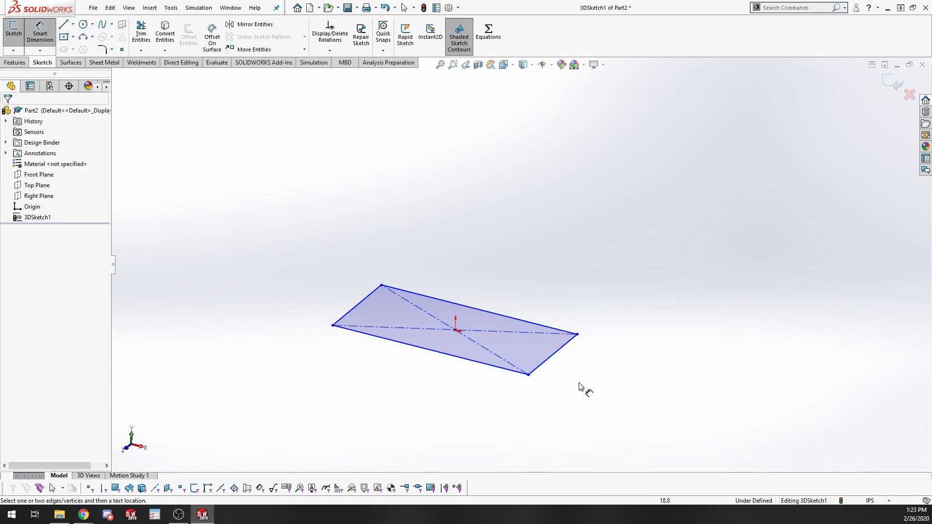
left_click(552, 359)
left_click(588, 386)
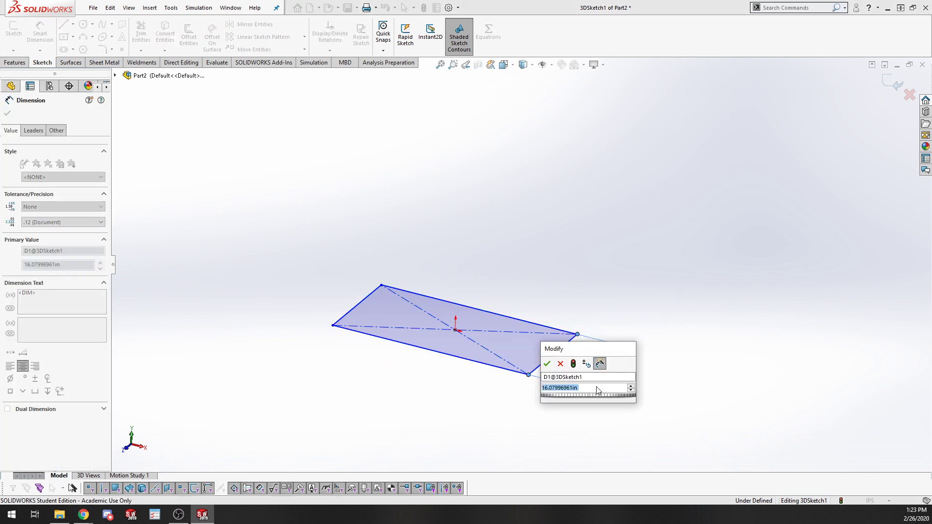
key("Return")
Dimension the new rectangle's front long side as 48 in
left_click(425, 386)
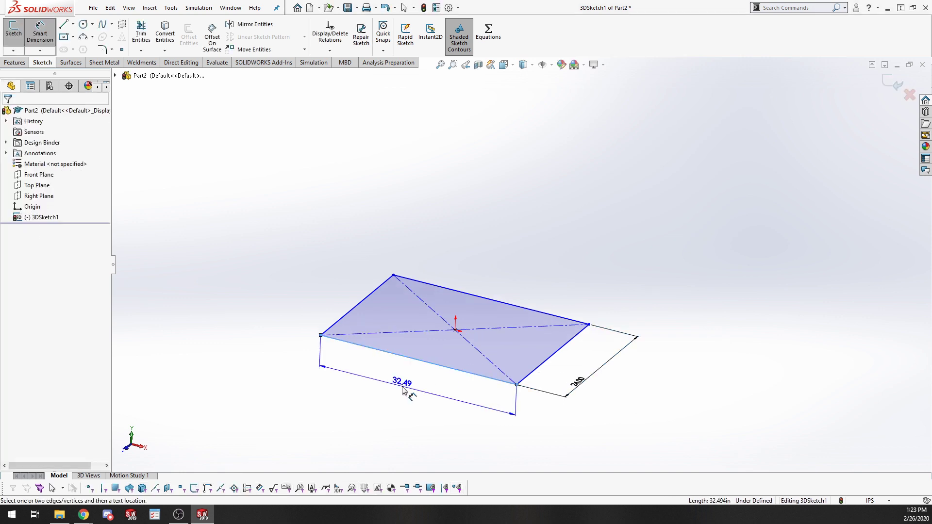
left_click(388, 383)
type("48")
key("Return")
key("Escape")
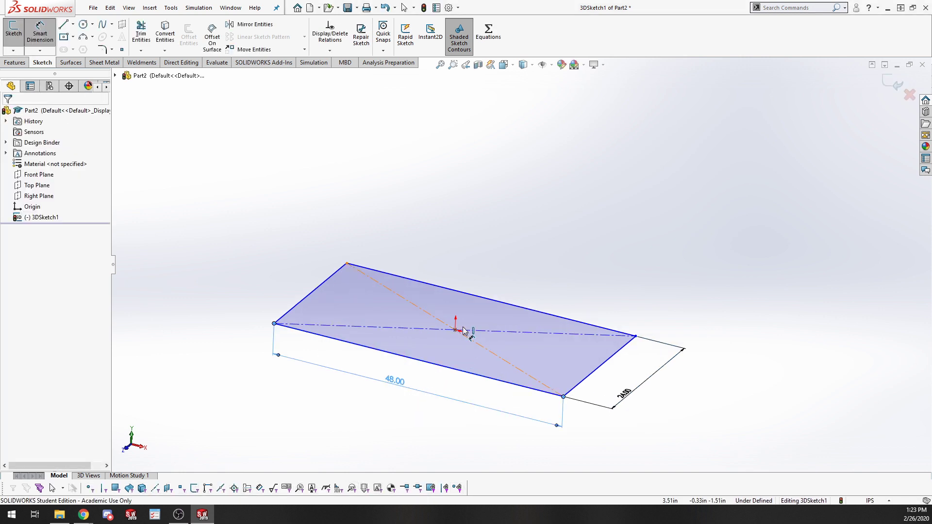
Draw a centerline from the origin to the rectangle's right short side
left_click(73, 24)
left_click(84, 40)
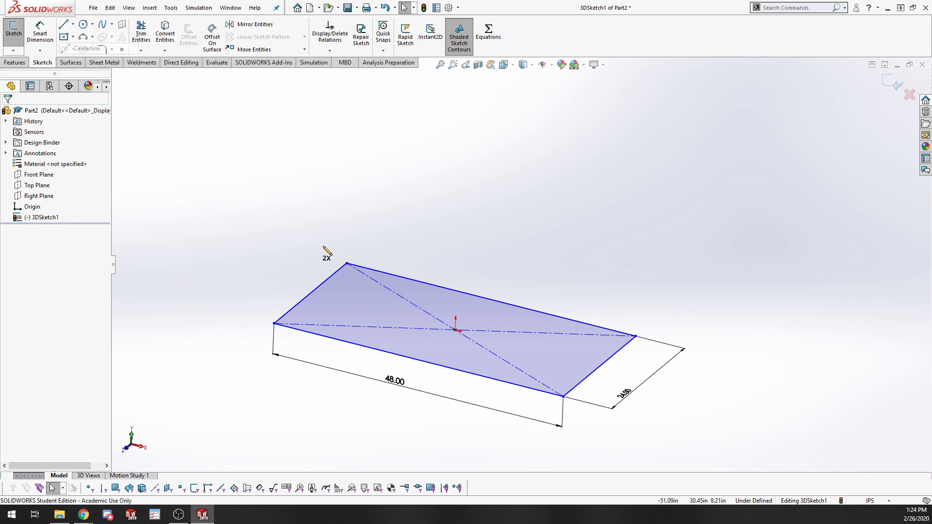
left_click(454, 330)
left_click(595, 370)
key("Escape")
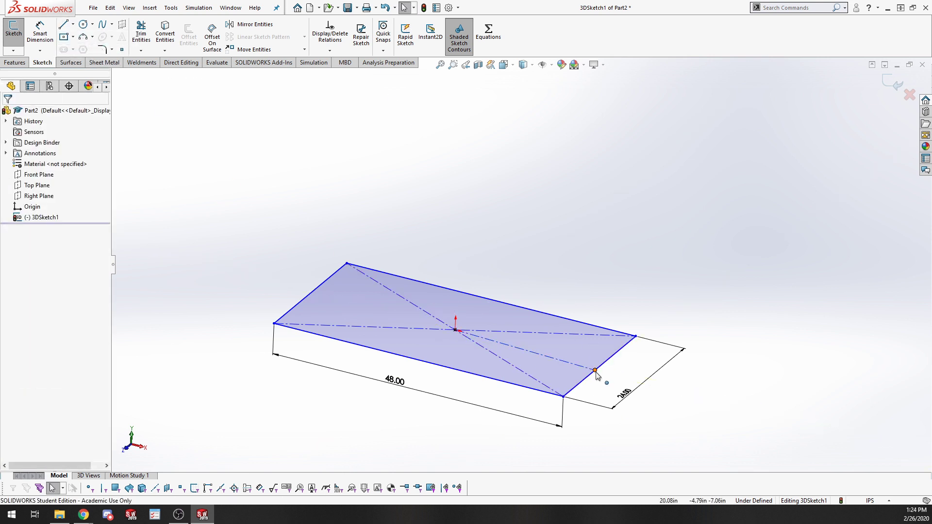
Constrain the centerline's outer endpoint to the right short side's midpoint, and make the centerline perpendicular to that side
left_click(596, 371)
left_click(606, 367, "ctrl")
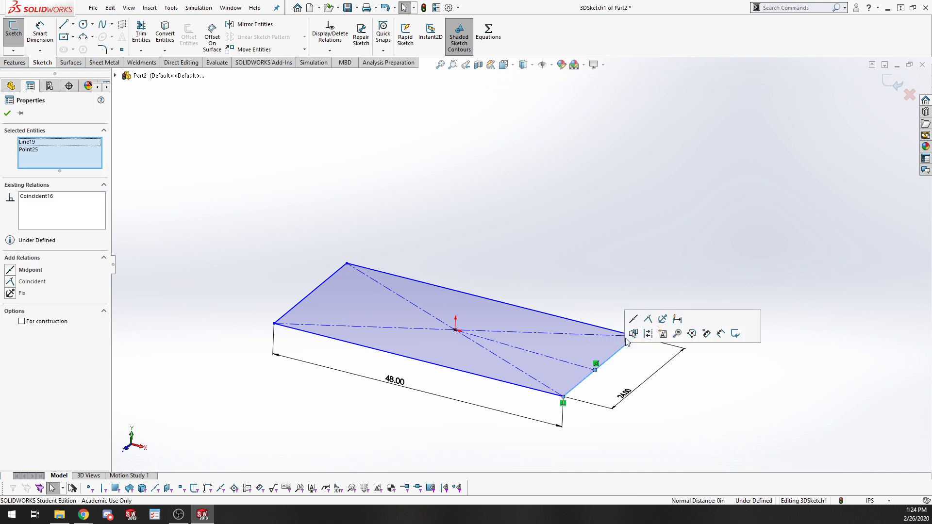
left_click(580, 362)
left_click(592, 374, "ctrl")
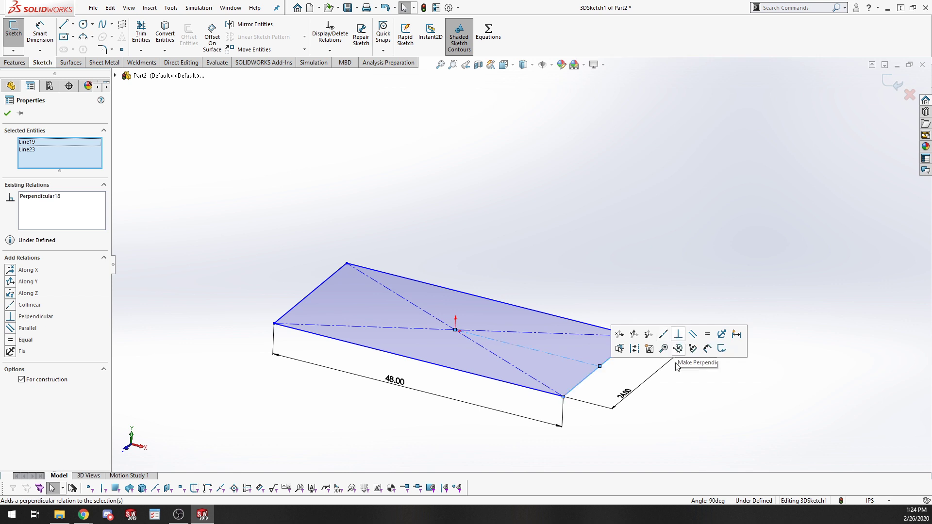
Constrain the centerline to the right short side along the X axis, and move the rectangle's front corner to test its remaining freedom
left_click(669, 336)
left_click_drag(564, 399, 540, 400)
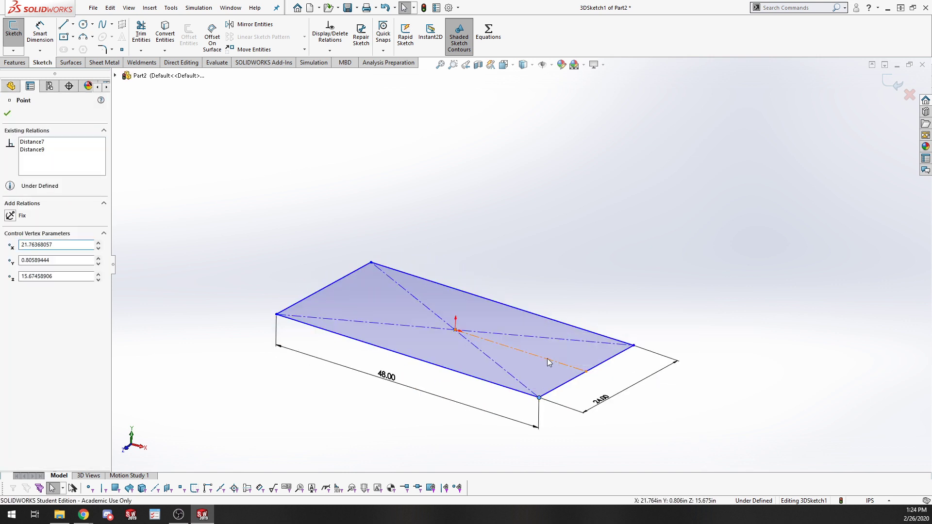
left_click(546, 358)
left_click(575, 330)
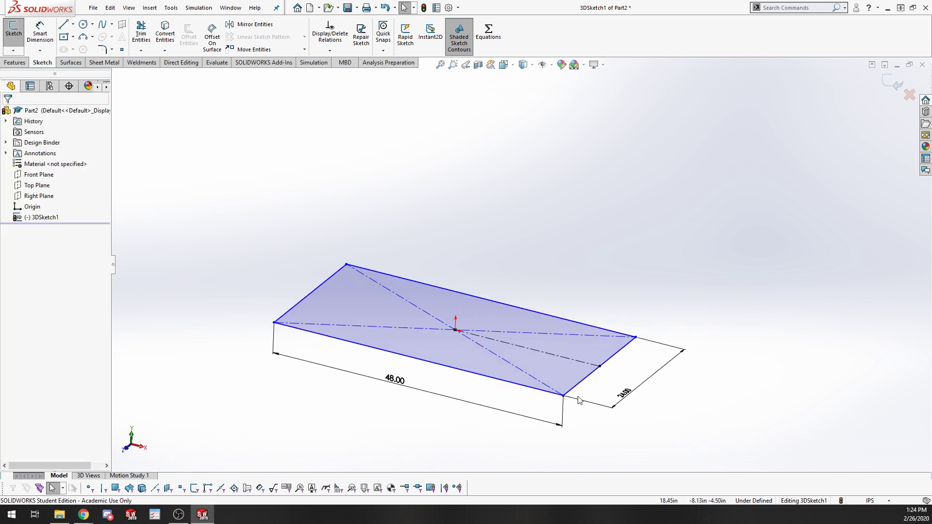
mouse_move(564, 401)
left_mouse_down()
mouse_move(621, 383)
mouse_move(551, 389)
mouse_move(551, 410)
mouse_move(538, 398)
mouse_move(534, 407)
left_mouse_up()
left_click(376, 441)
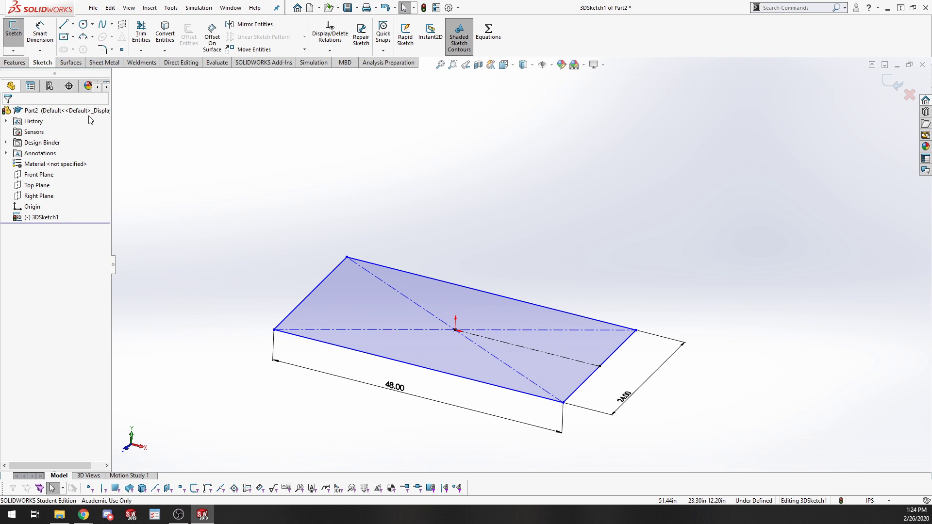
Draw a centerline from the origin to the midpoint of the rectangle's front long side and constrain it along the Z axis
left_click(73, 25)
left_click(83, 46)
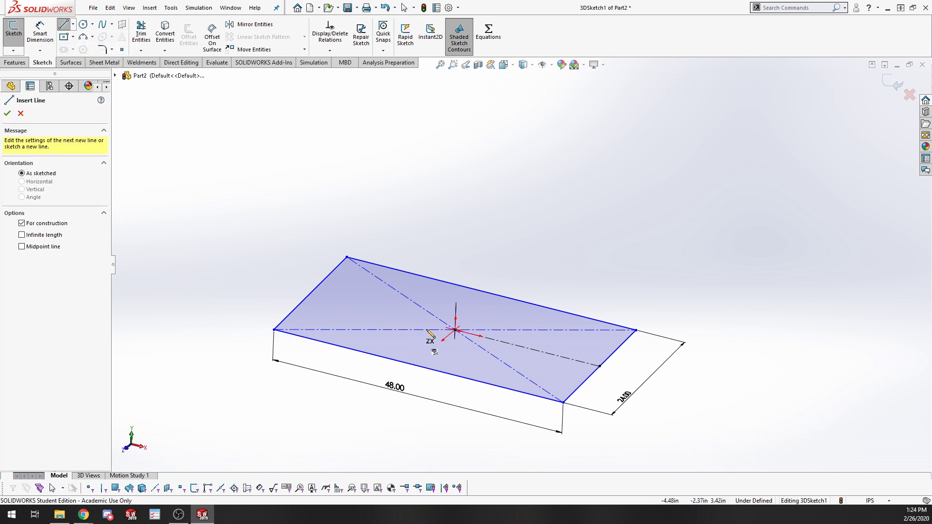
left_click(455, 331)
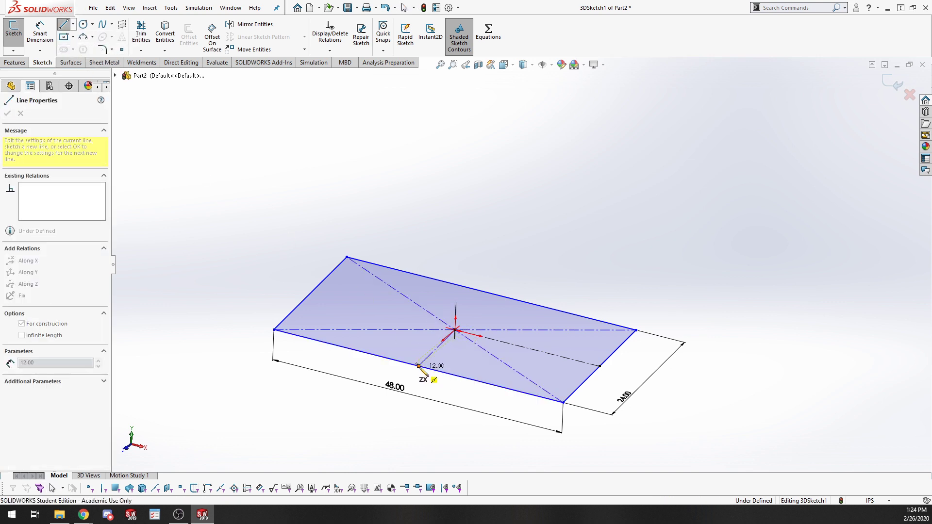
double_click(418, 366)
left_click(443, 350)
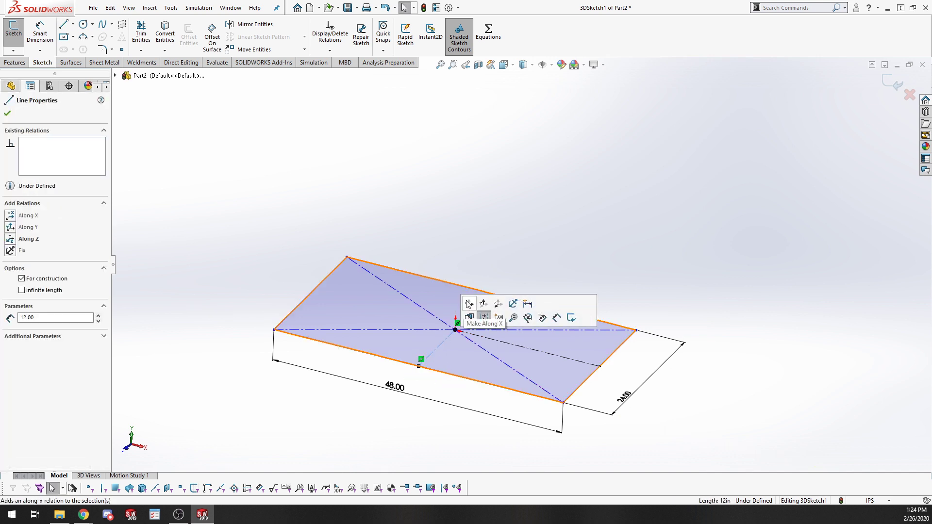
left_click(494, 303)
left_click(403, 435)
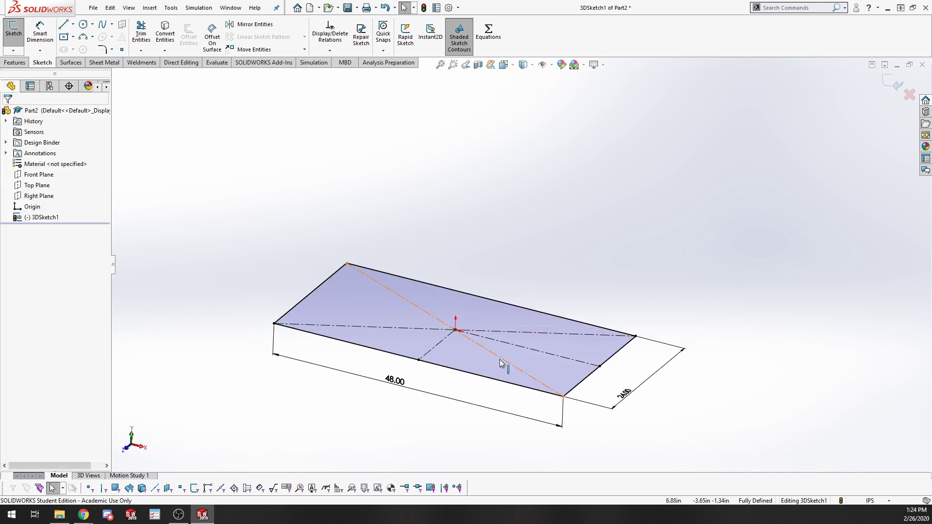
Examine the constrained rectangle from different angles and check the axis relations on its two origin centerlines
scroll(403, 294, "up", 2)
scroll(481, 290, "down", 2)
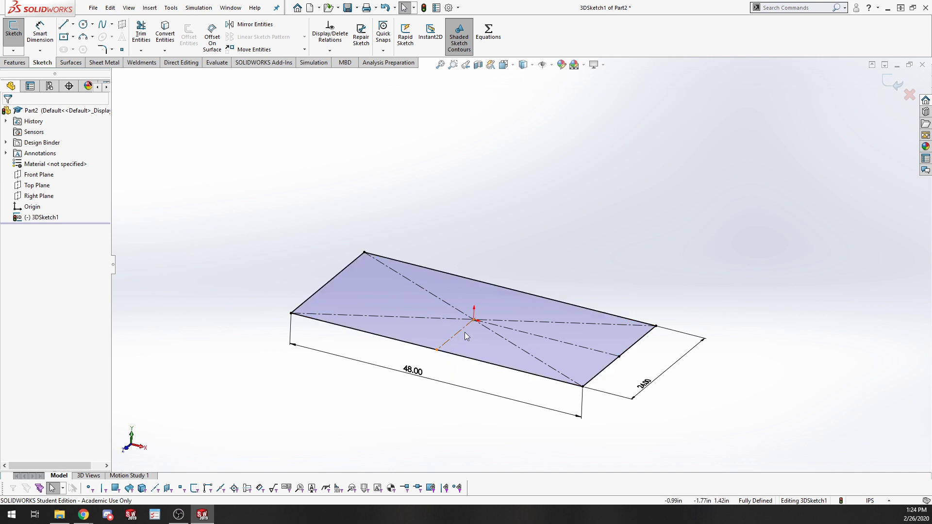
mouse_move(465, 332)
middle_mouse_down()
mouse_move(391, 314)
mouse_move(365, 361)
mouse_move(412, 326)
mouse_move(445, 342)
mouse_move(395, 383)
mouse_move(414, 308)
mouse_move(449, 328)
mouse_move(355, 303)
mouse_move(474, 316)
mouse_move(453, 333)
mouse_move(505, 303)
middle_mouse_up()
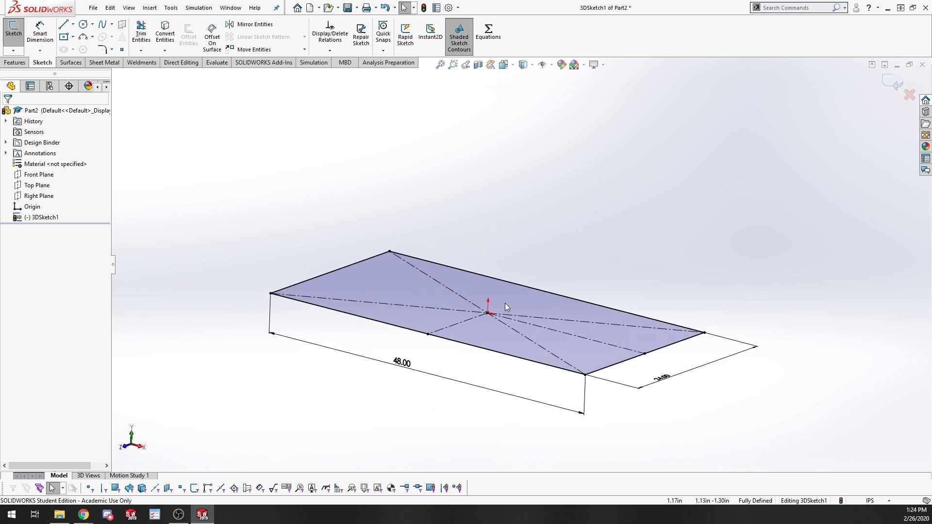
scroll(503, 307, "down", 3)
scroll(481, 314, "up", 3)
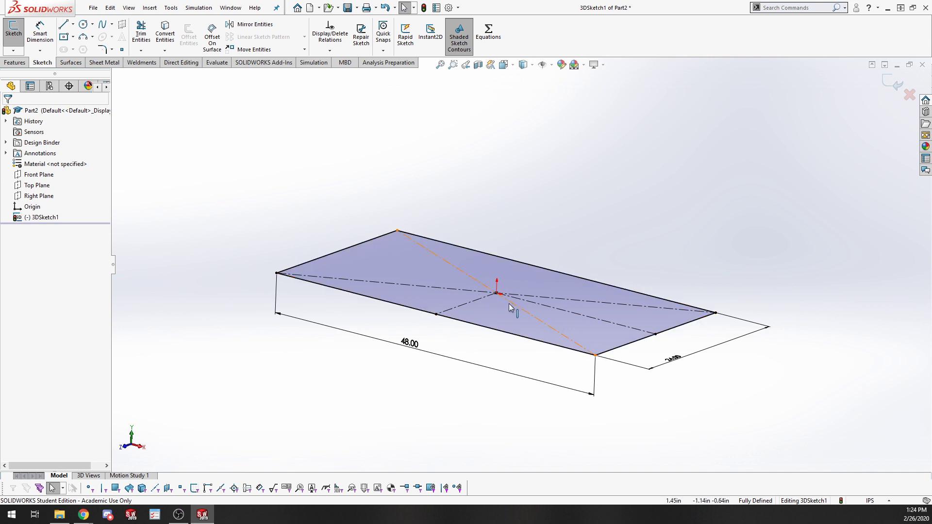
left_click(574, 313)
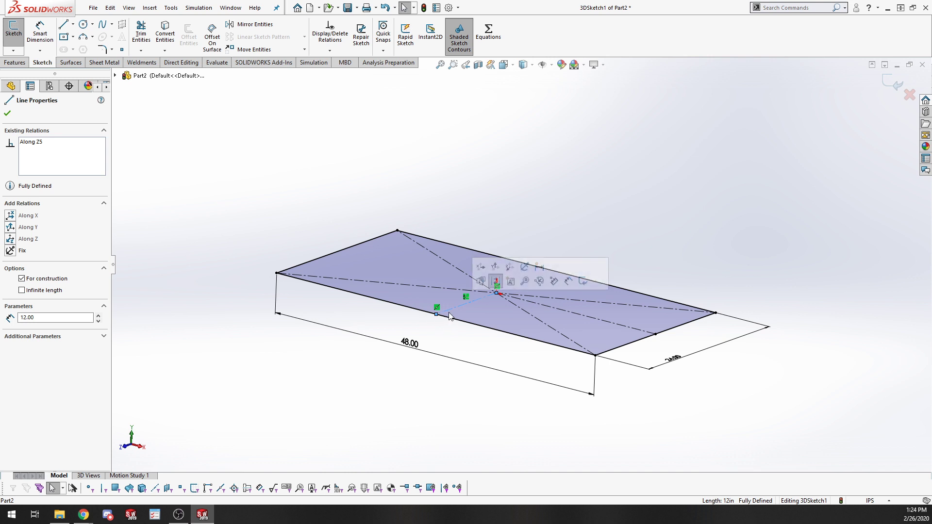
left_click(503, 357)
mouse_move(503, 357)
middle_mouse_down()
mouse_move(438, 316)
mouse_move(517, 335)
mouse_move(510, 407)
mouse_move(505, 350)
mouse_move(513, 372)
mouse_move(515, 360)
mouse_move(493, 389)
mouse_move(507, 357)
middle_mouse_up()
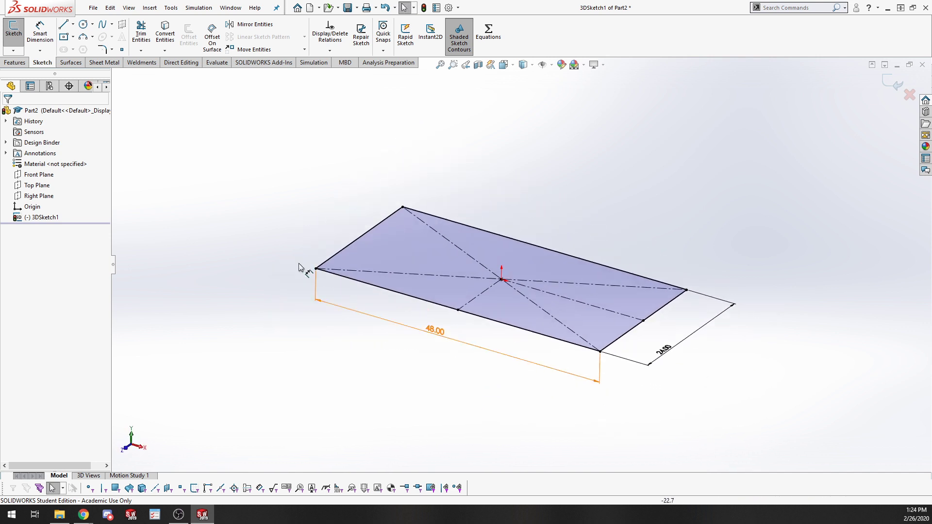
Sketch the back wall outline on the base's rear edge with two vertical lines about 24 in tall and an upper line along X
left_click(68, 28)
left_click(684, 290)
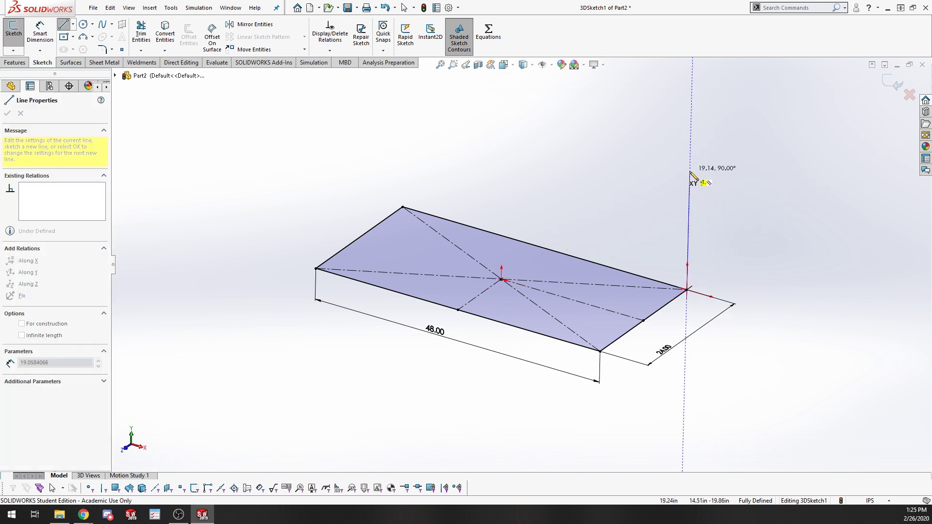
left_click(691, 141)
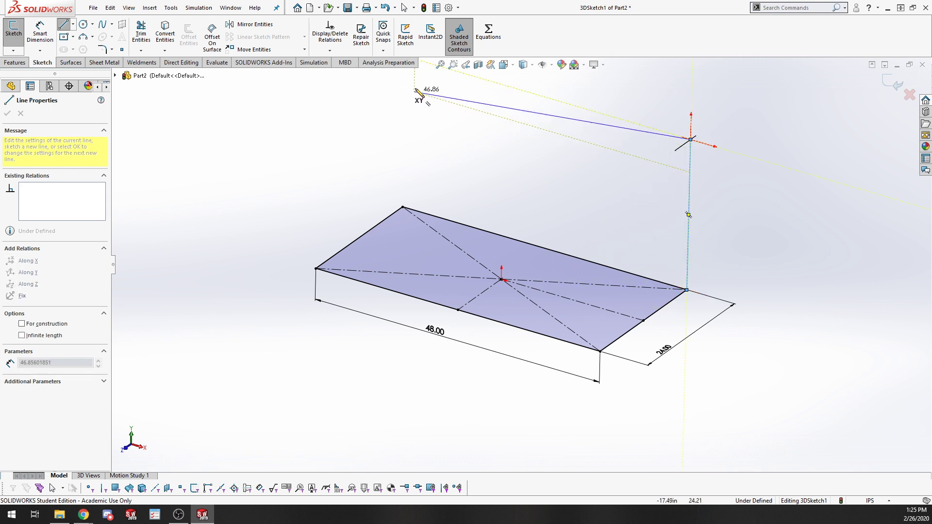
key("z")
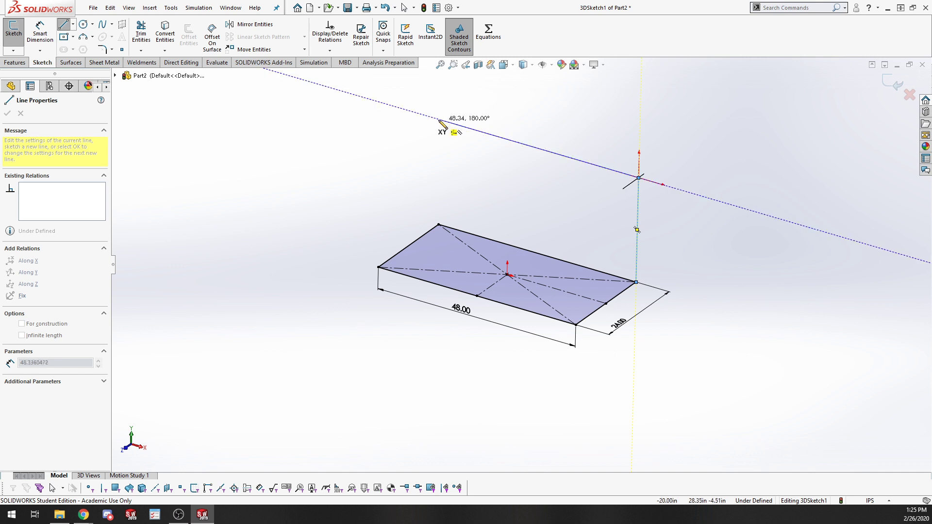
left_click(434, 118)
left_click(439, 225)
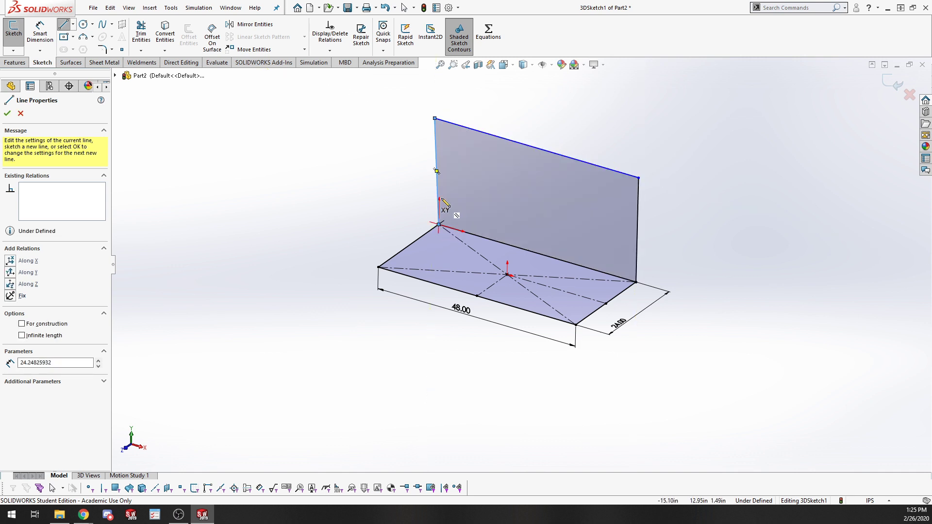
key("Escape")
Make the two vertical lines of the back wall parallel and check the relations of its upper line
left_click(438, 185)
left_click(638, 232, "ctrl")
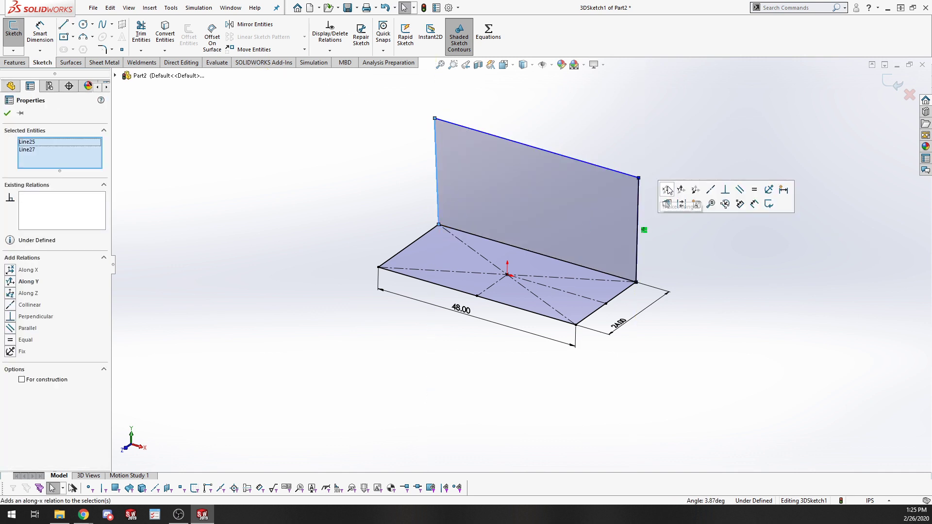
left_click(741, 191)
left_click(659, 124)
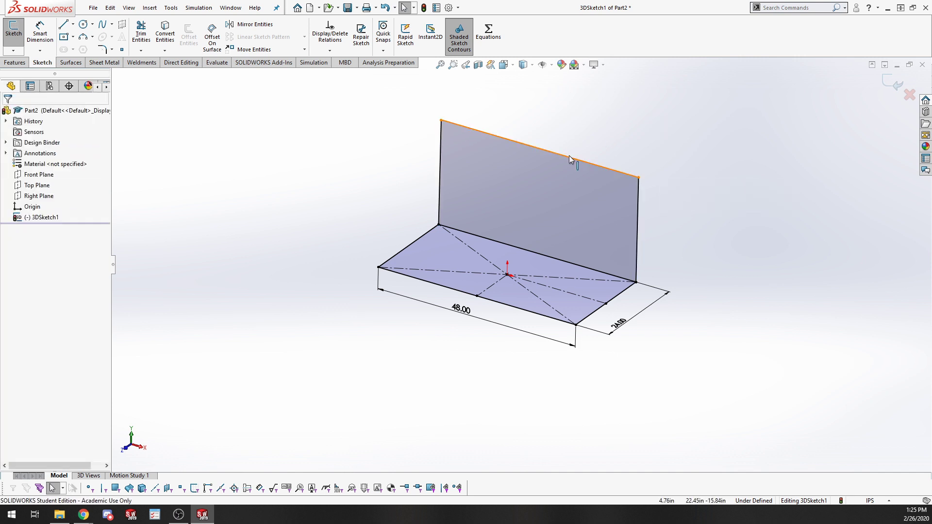
left_click(569, 156)
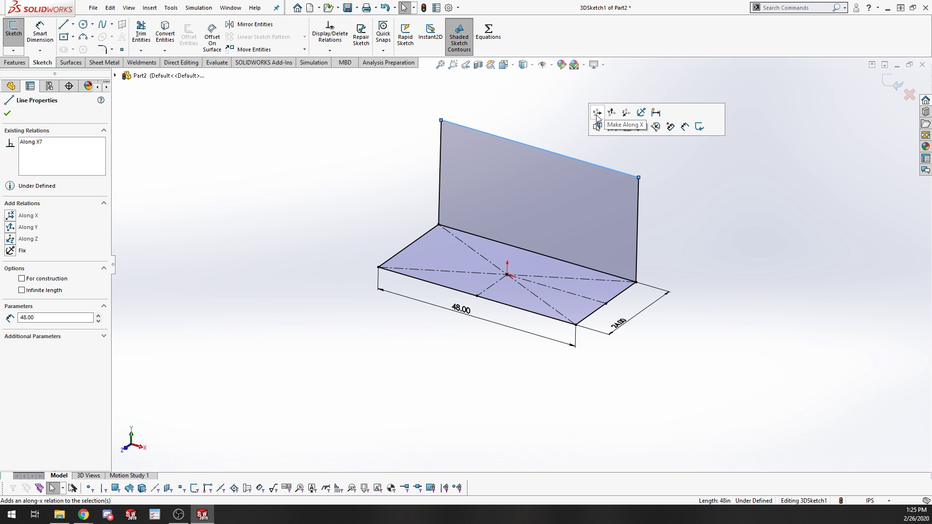
left_click(675, 231)
Dimension the back wall's vertical edge above the base's rear corner at 30 in
key("s")
left_click(633, 189)
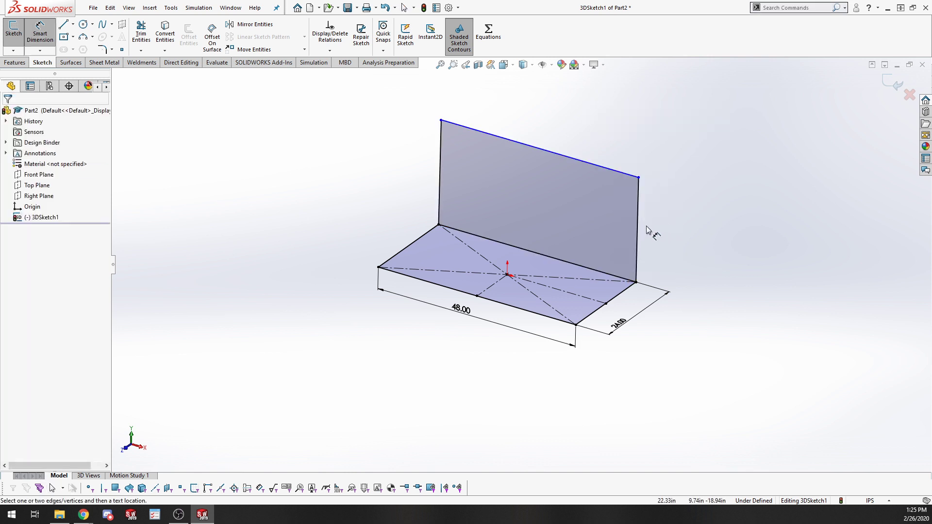
left_click(638, 234)
left_click(708, 284)
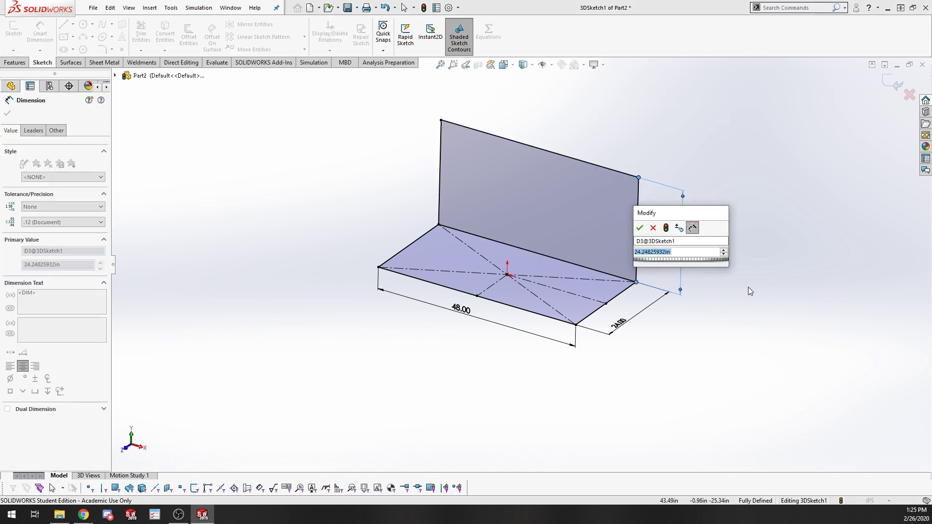
type("30")
key("Return")
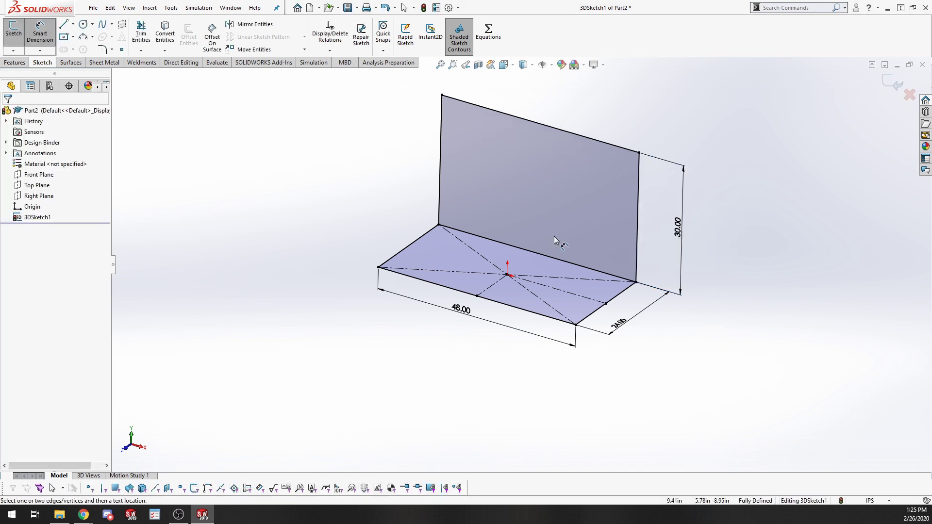
Sketch the left side wall with an upper line along Z about 25 in long and a vertical line down to the base's front corner
scroll(554, 236, "down", 2)
left_click(64, 25)
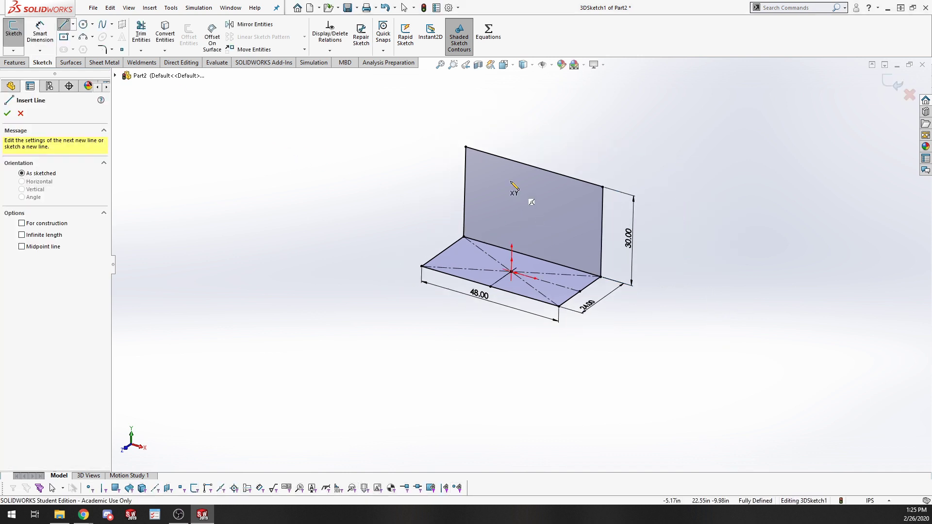
left_click(466, 146)
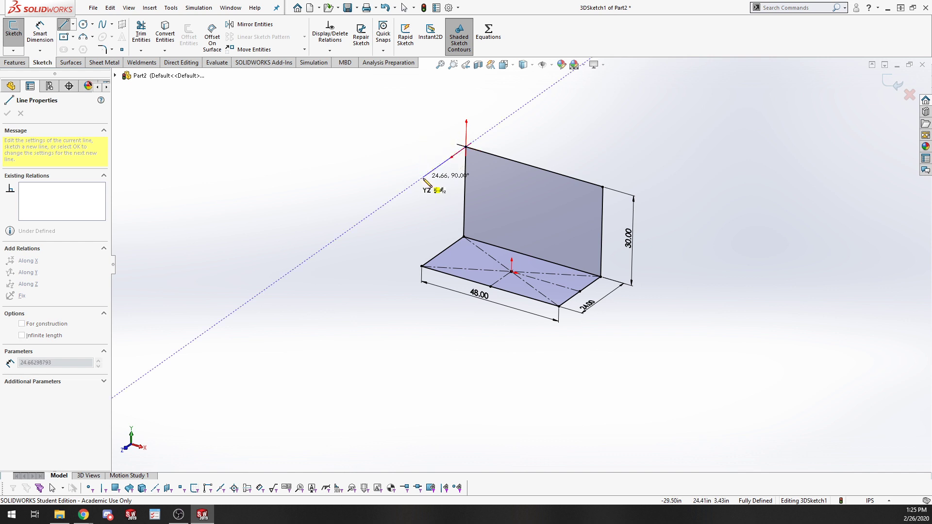
left_click(423, 177)
left_click(421, 267)
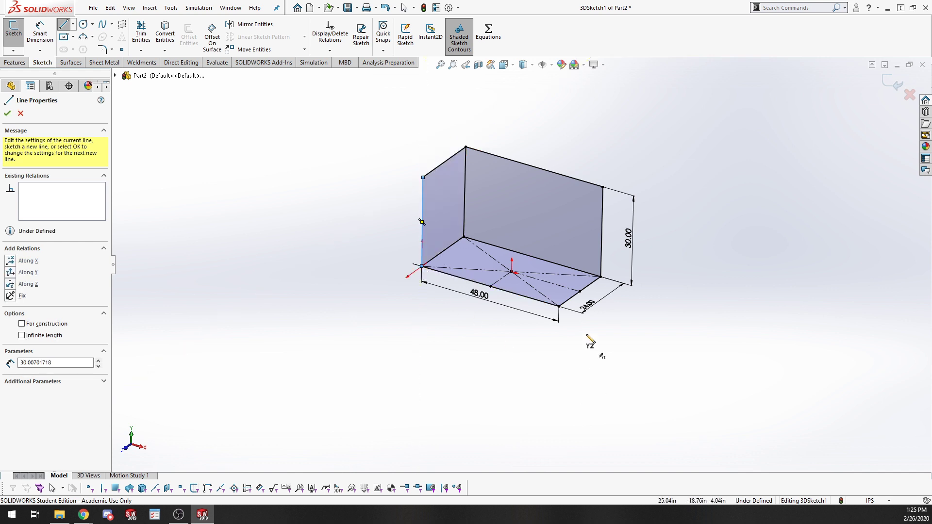
Sketch the right side wall's upper and front vertical lines, and close the box with the front upper edge
left_click(603, 187)
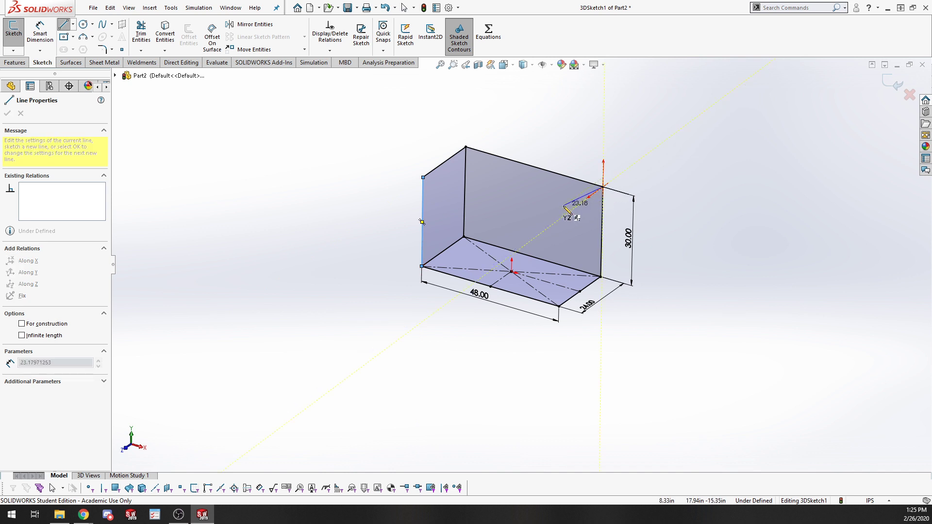
left_click(558, 307)
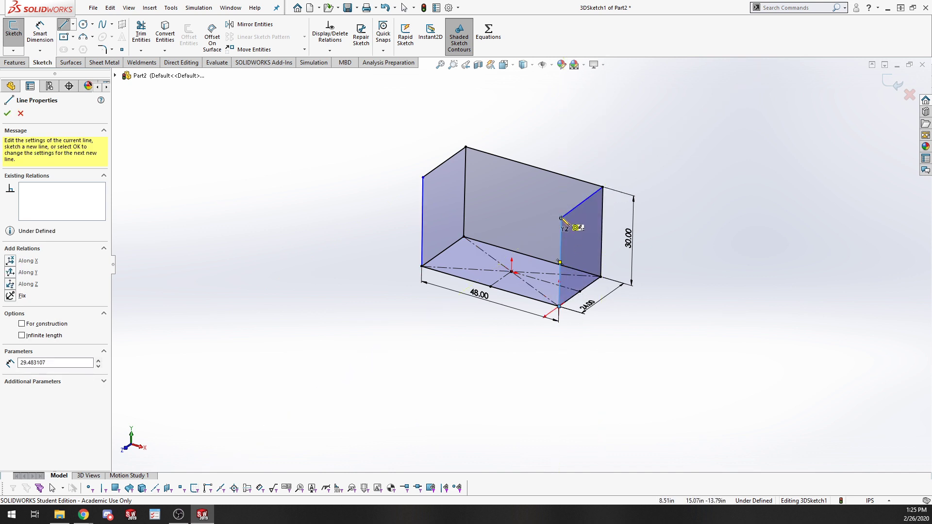
left_click(421, 181)
key("Escape")
scroll(604, 212, "down", 3)
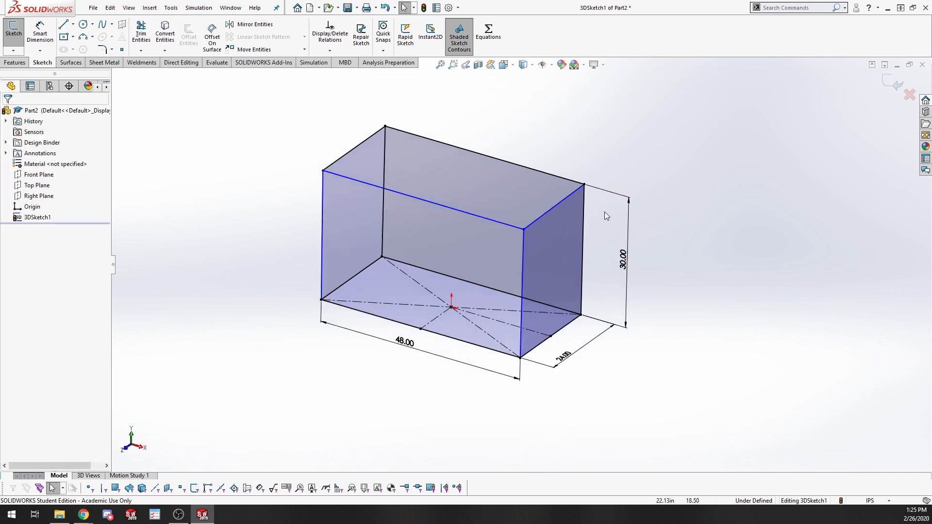
Make the four vertical edges of the box equal in length
left_click(523, 276)
left_click(581, 255, "ctrl")
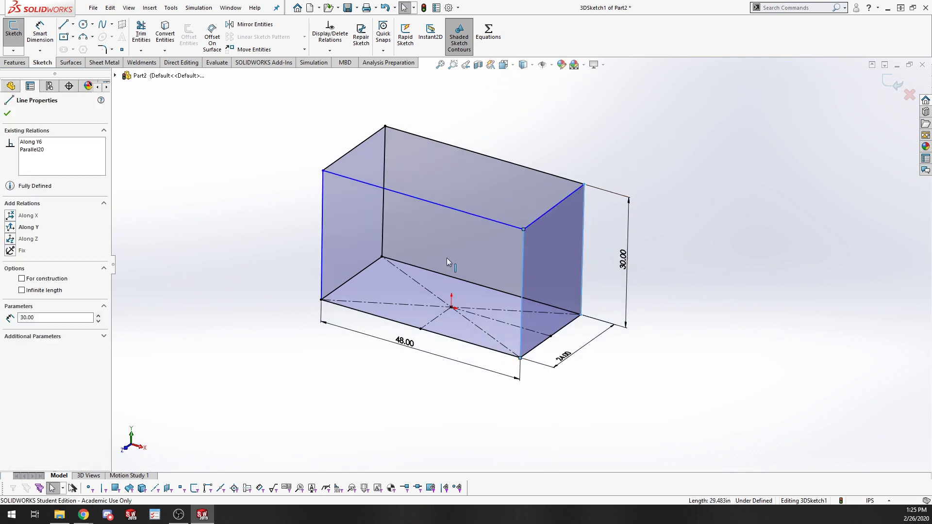
left_click(321, 249, "ctrl")
left_click(383, 216, "ctrl")
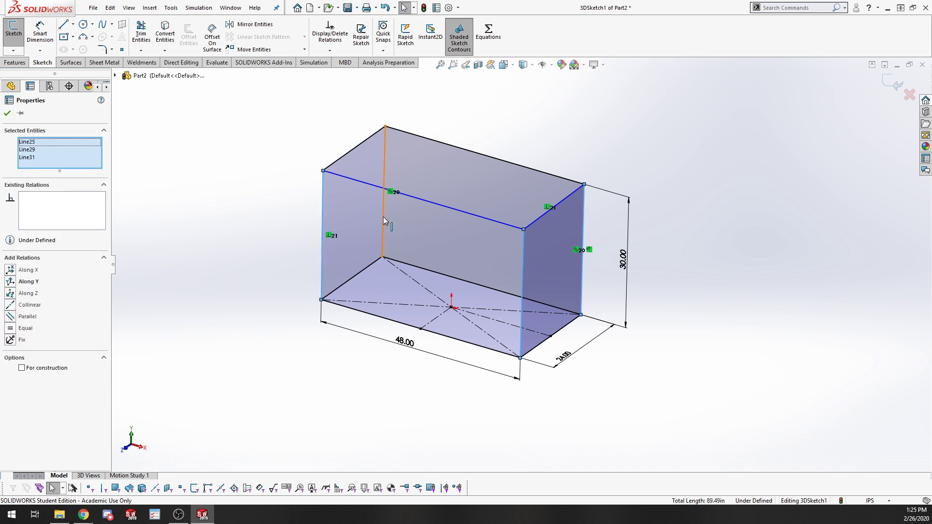
left_click(15, 319)
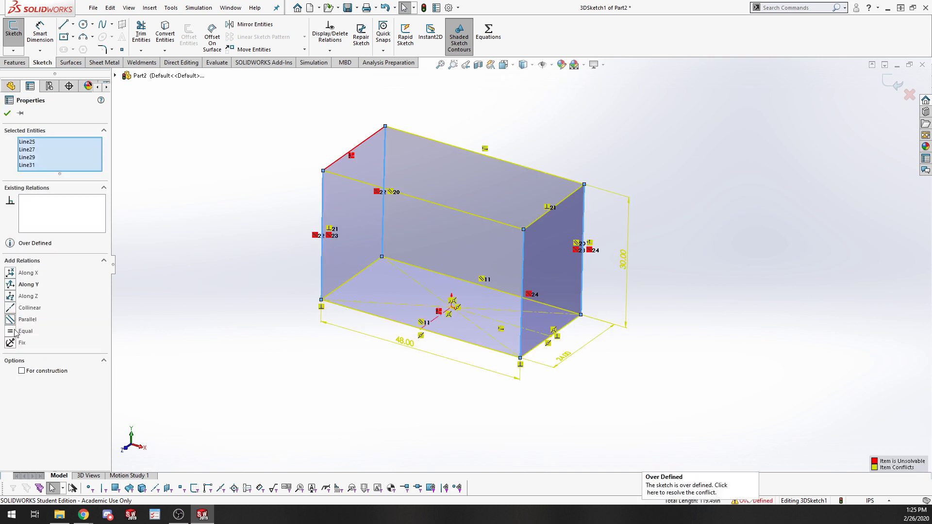
key("ctrl+z")
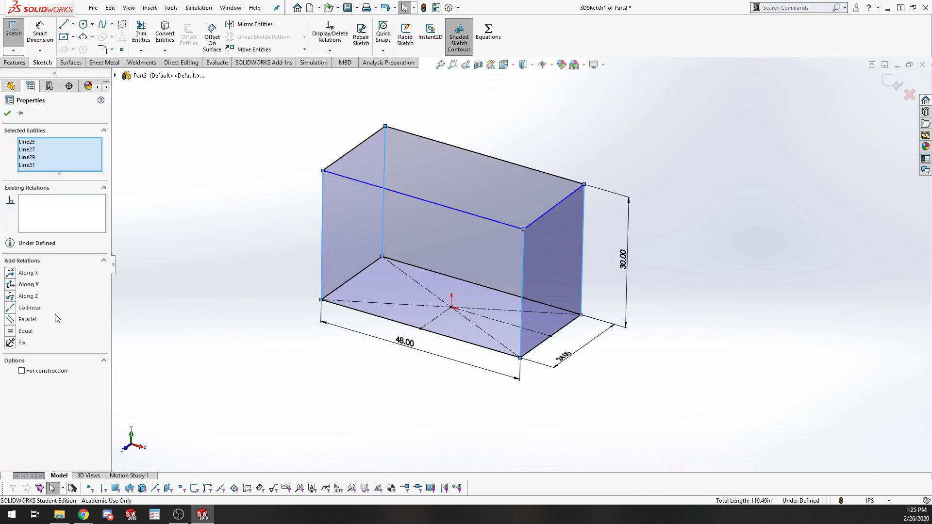
left_click(11, 330)
left_click(225, 342)
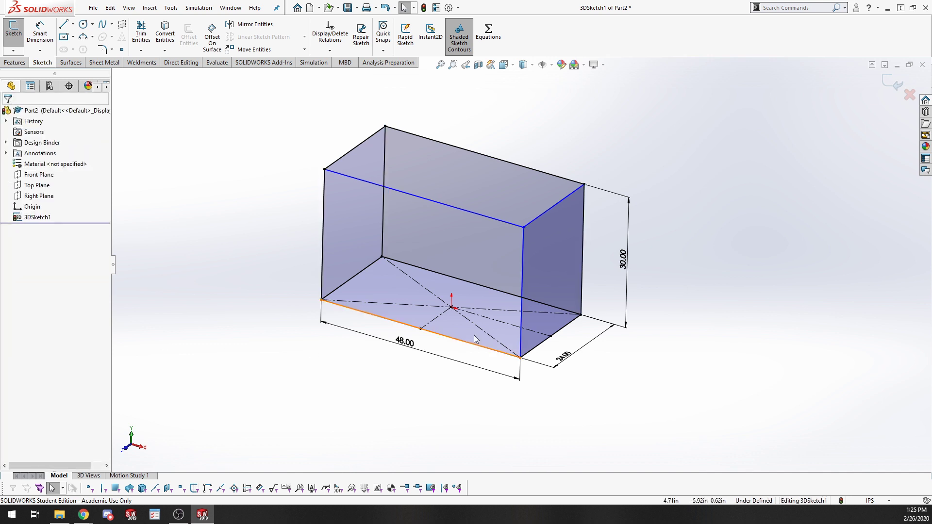
Try to move the box's upper front right corner to test its remaining freedom
left_click(523, 228)
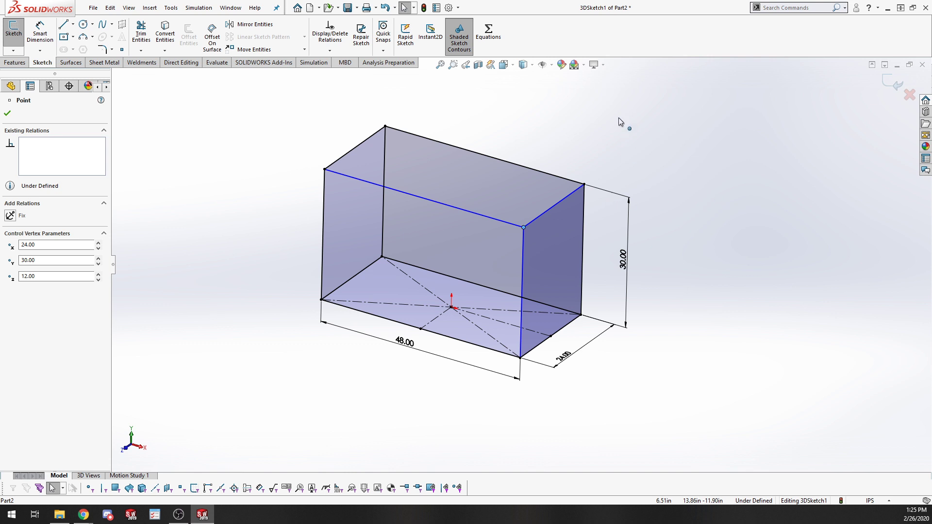
mouse_move(496, 217)
middle_mouse_down()
mouse_move(584, 208)
mouse_move(518, 253)
mouse_move(473, 251)
middle_mouse_up()
scroll(480, 262, "down", 5)
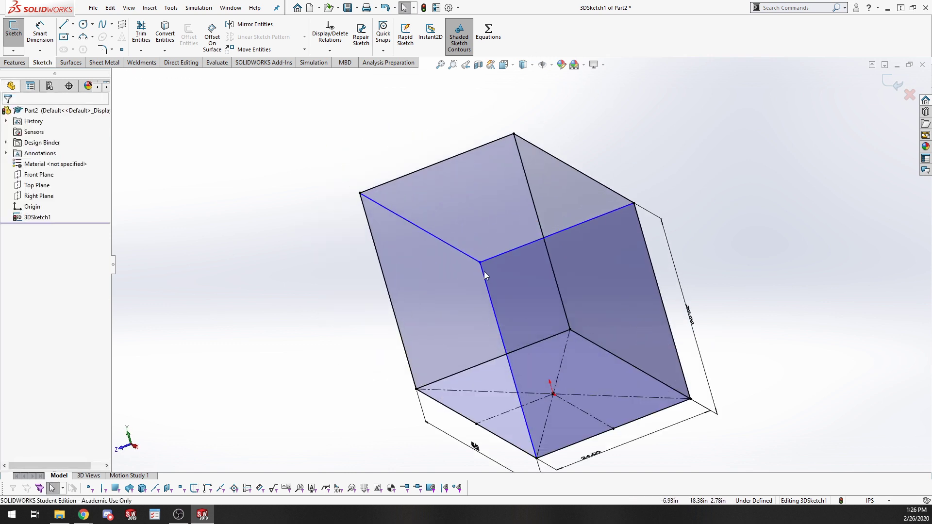
mouse_move(480, 263)
left_mouse_down()
mouse_move(454, 273)
mouse_move(490, 259)
mouse_move(780, 329)
mouse_move(514, 301)
left_mouse_up()
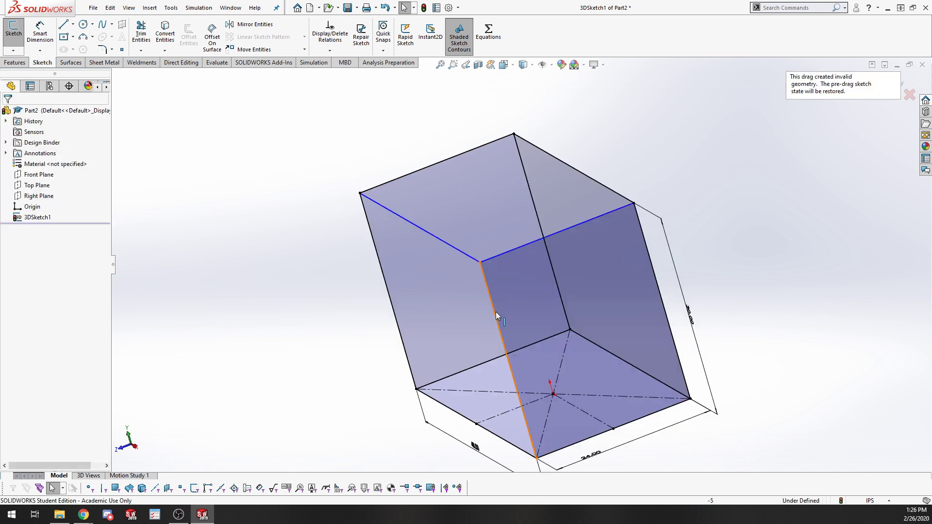
Make the front right vertical edge parallel to the dimensioned rear right vertical edge
left_click(495, 315)
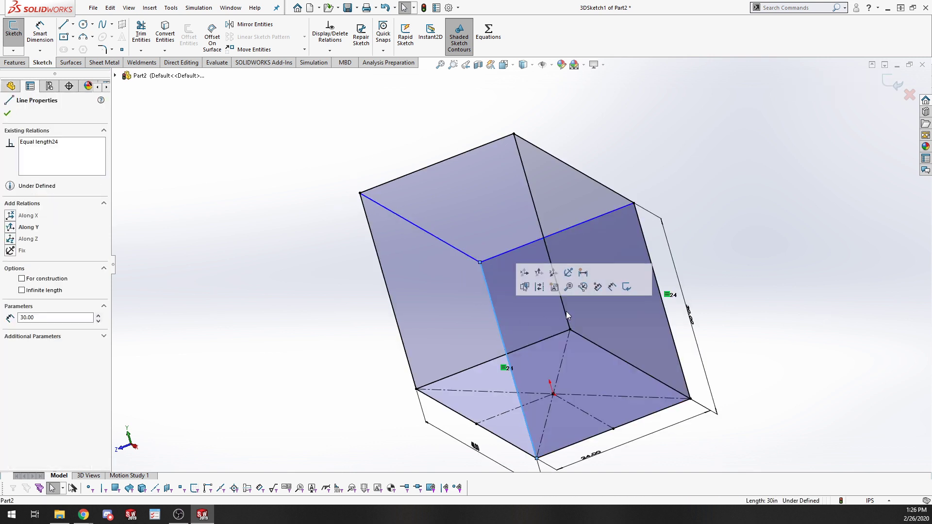
left_click(658, 284, "ctrl")
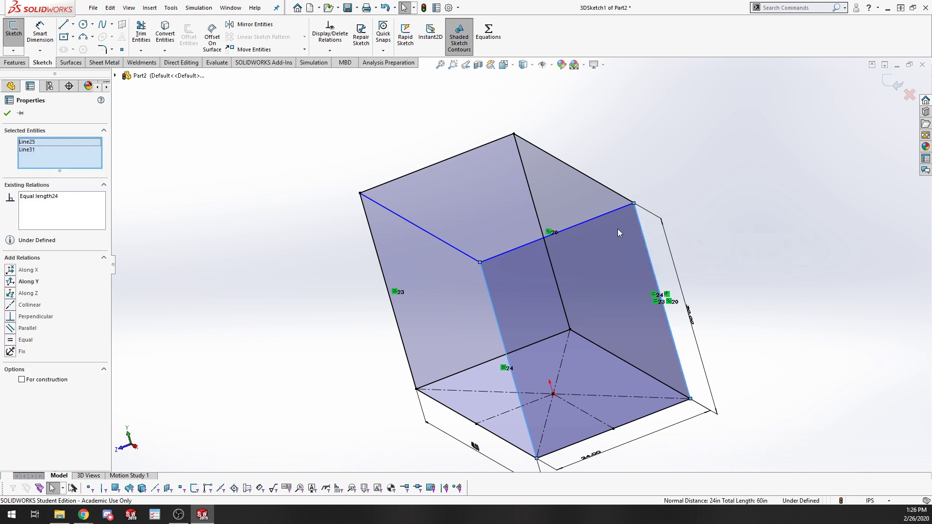
left_click(16, 329)
left_click(333, 382)
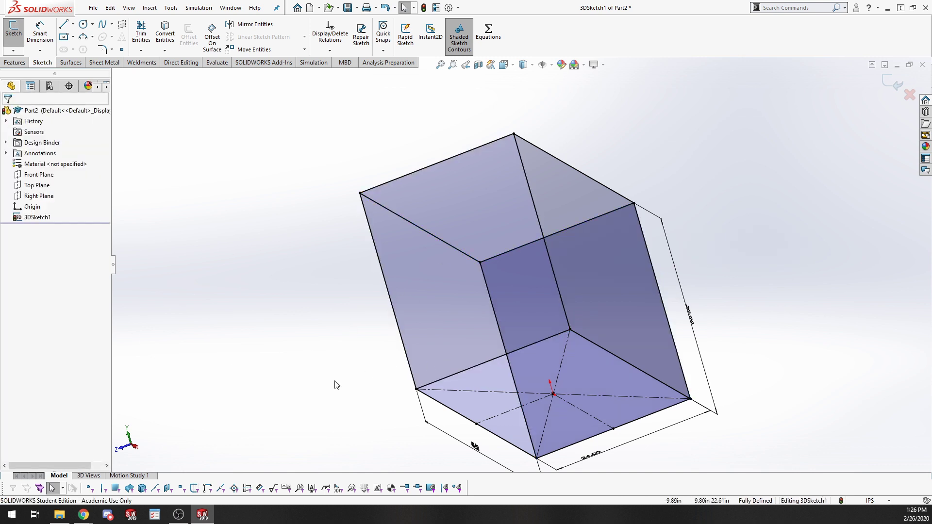
Examine the relations on the box's upper edges and on the base's construction centerlines
mouse_move(332, 382)
middle_mouse_down()
mouse_move(330, 316)
mouse_move(332, 374)
mouse_move(255, 337)
mouse_move(289, 366)
mouse_move(272, 373)
mouse_move(297, 360)
mouse_move(320, 368)
mouse_move(301, 360)
mouse_move(404, 387)
mouse_move(405, 410)
mouse_move(285, 386)
mouse_move(268, 417)
mouse_move(308, 407)
mouse_move(320, 432)
mouse_move(309, 378)
middle_mouse_up()
left_click(414, 196)
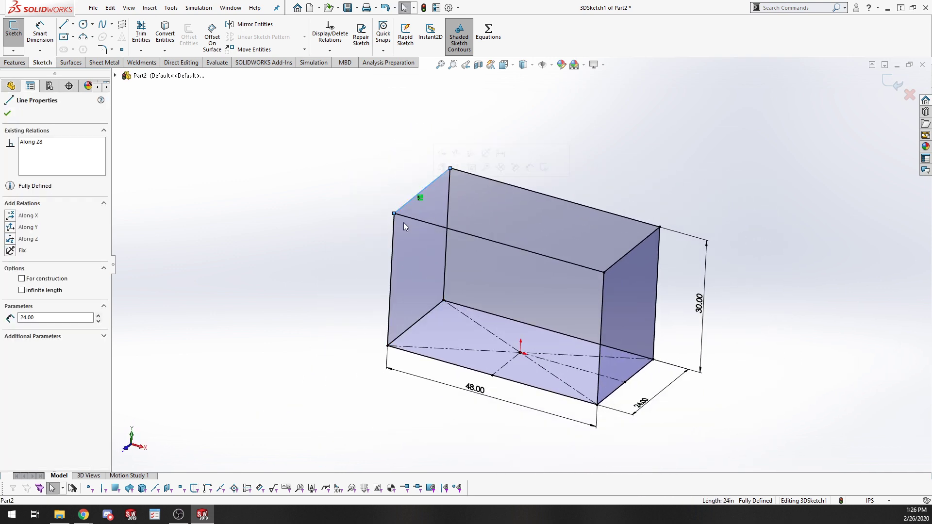
left_click(435, 224)
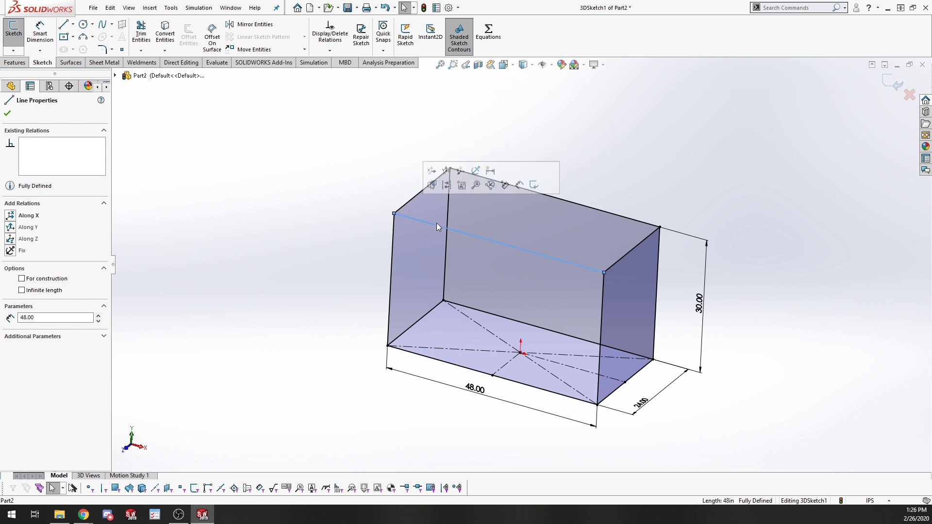
left_click(636, 250)
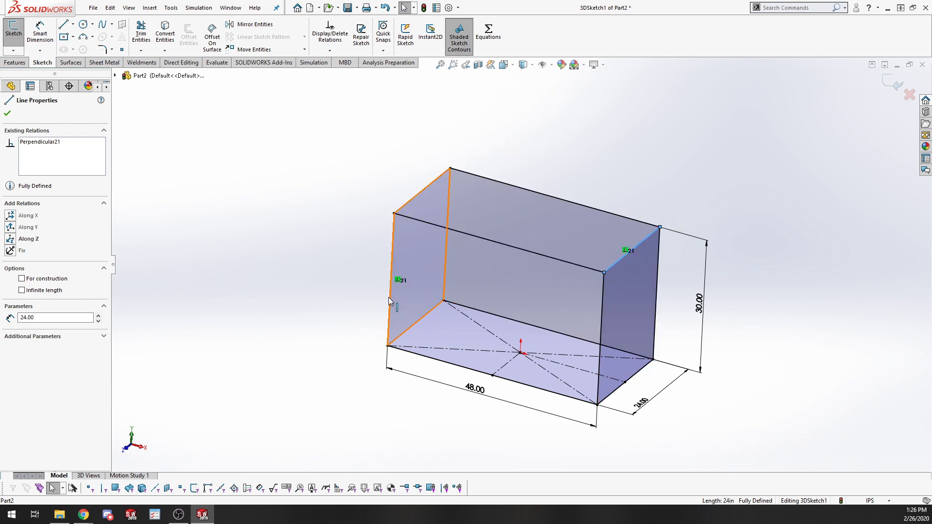
left_click(269, 290)
middle_click_drag(596, 373, 579, 358)
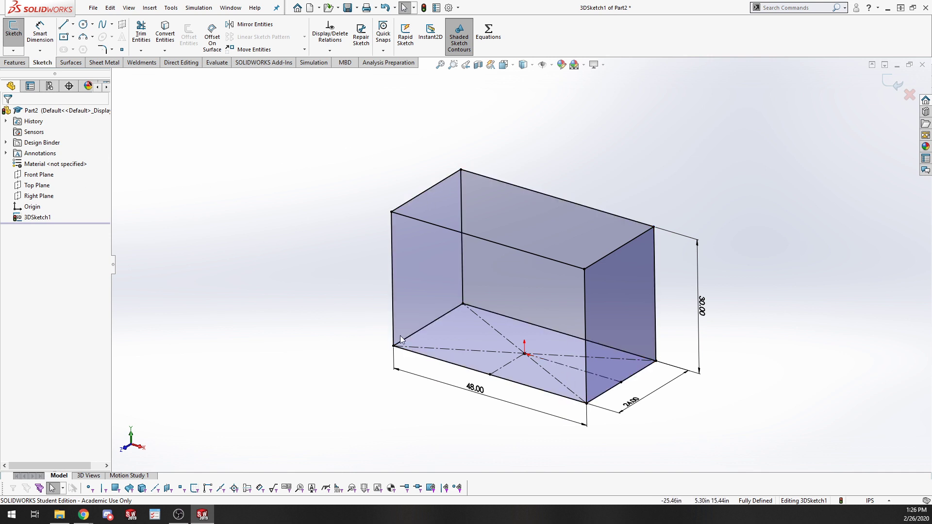
left_click(609, 378)
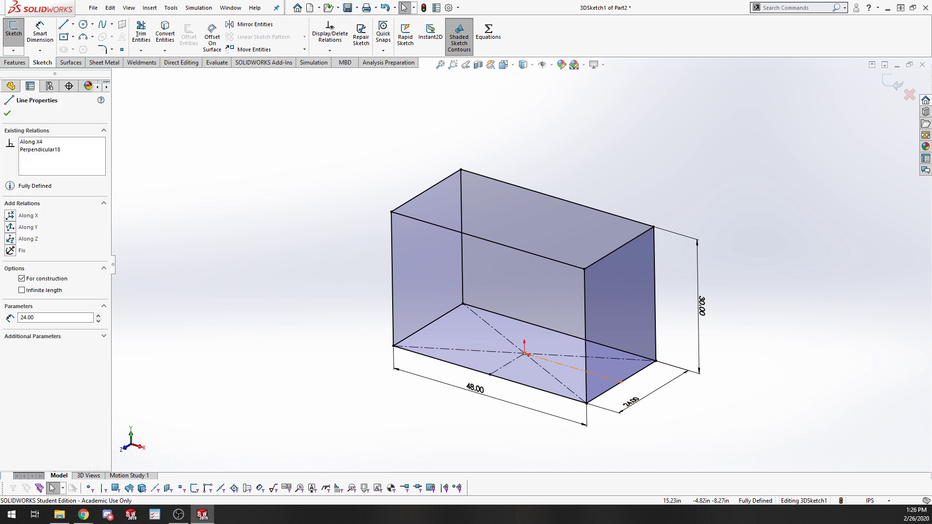
left_click(512, 361)
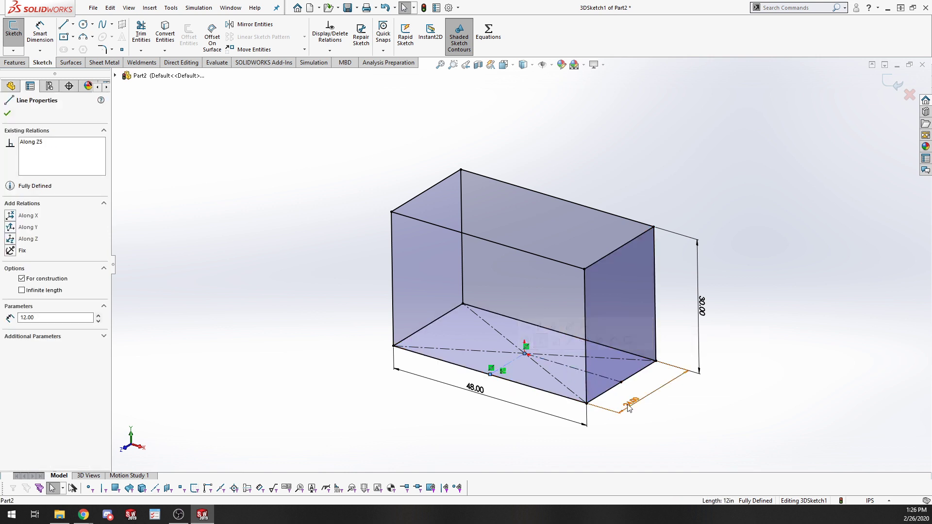
left_click(383, 284)
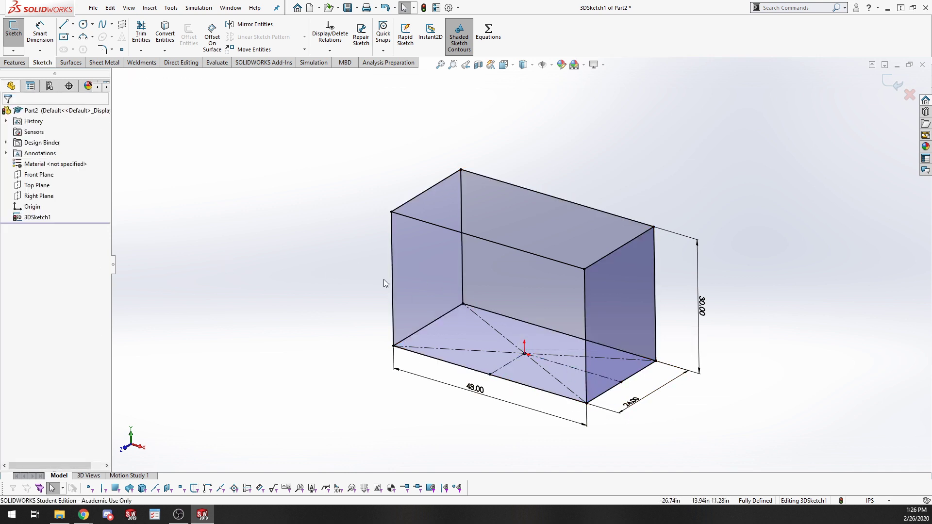
scroll(408, 248, "up", 5)
scroll(586, 271, "down", 4)
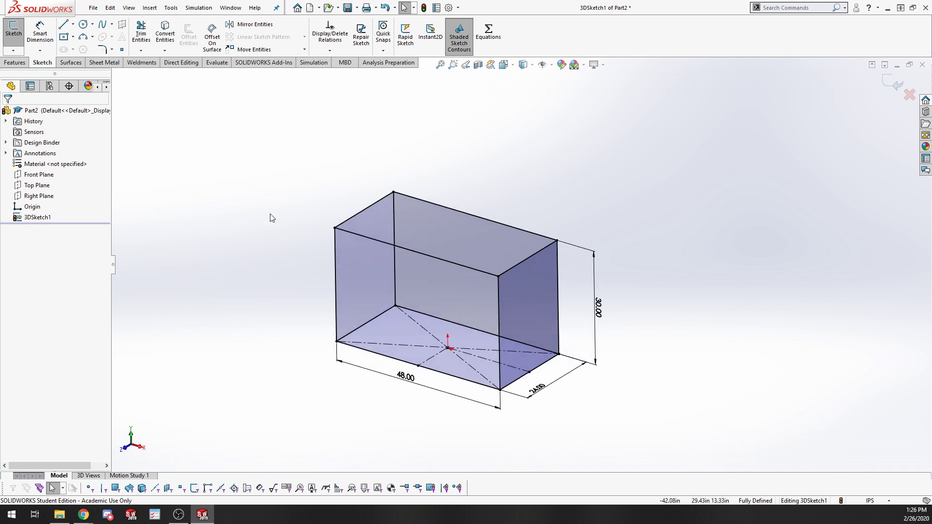
Exit the fully defined 3D sketch of the box and clear the selection
left_click(13, 50)
left_click(889, 81)
left_click(289, 289)
Create a structural member group of 1.5 SQ x .095 Wall Al Tube (square) along the four base edges
scroll(508, 289, "down", 3)
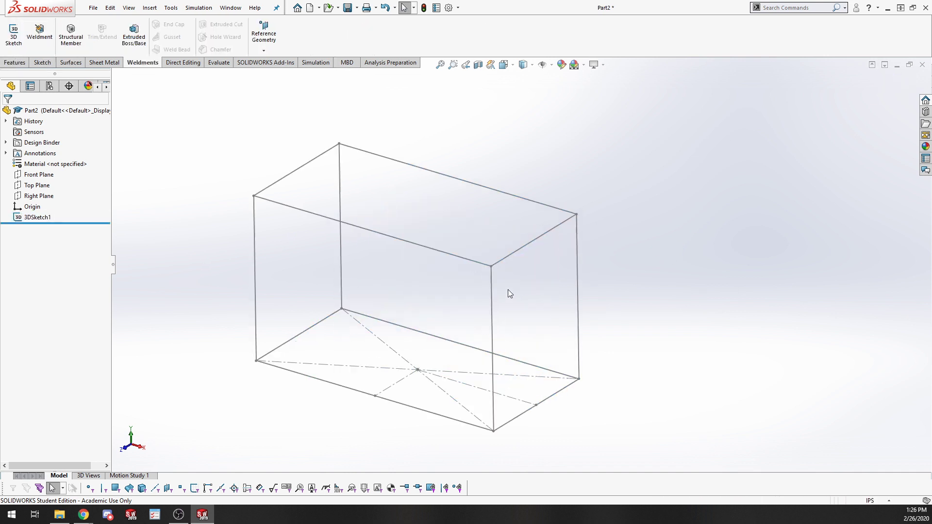
scroll(466, 291, "up", 4)
scroll(179, 237, "down", 3)
scroll(747, 303, "up", 2)
scroll(747, 301, "down", 2)
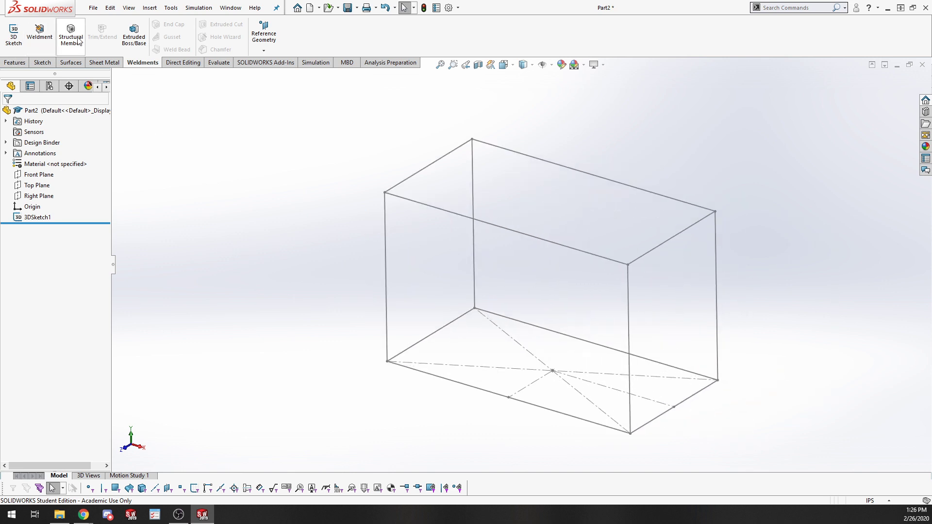
left_click(72, 36)
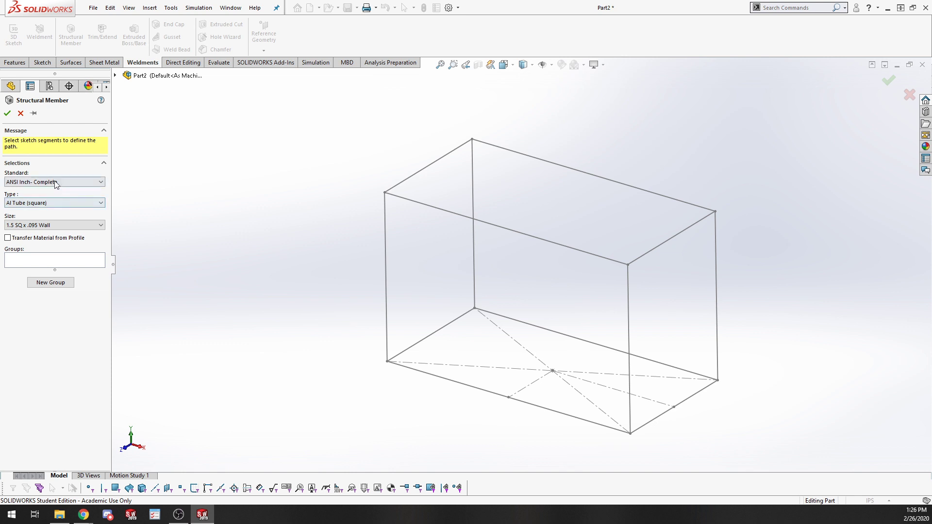
left_click(59, 287)
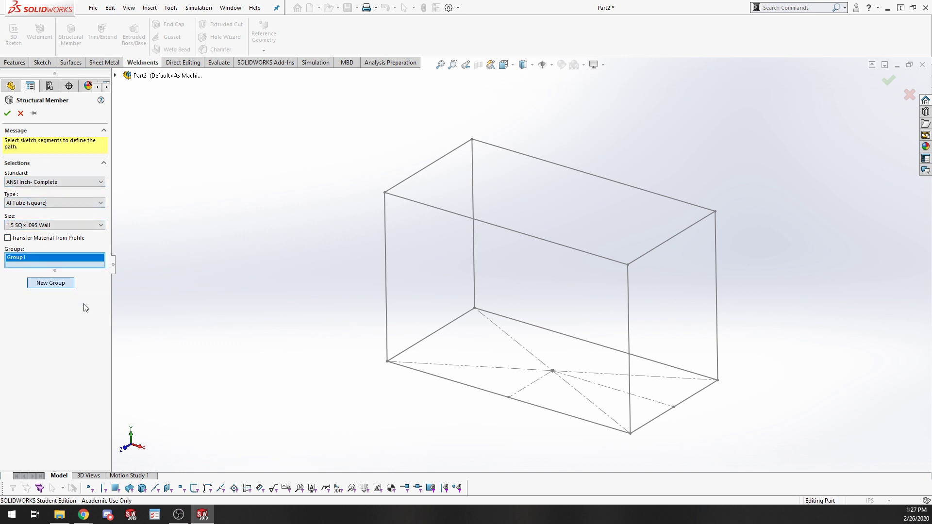
left_click(479, 391)
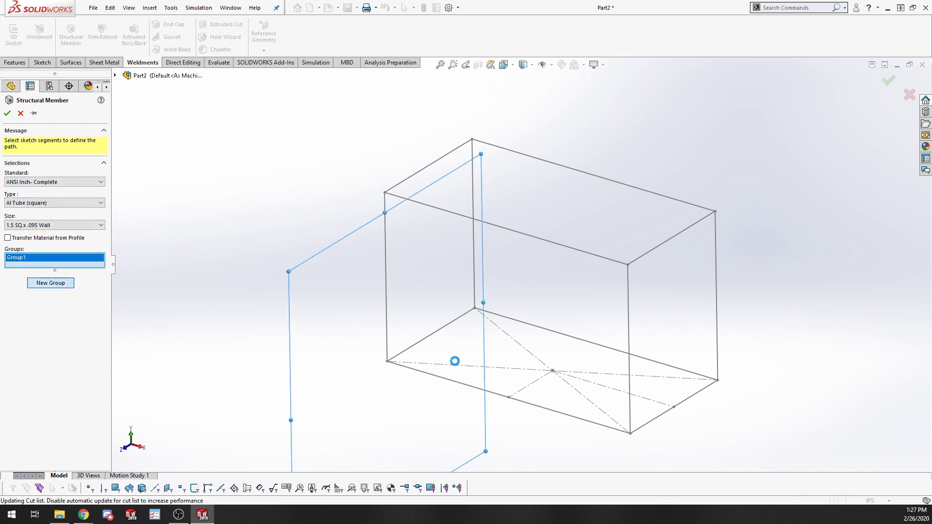
left_click(440, 336)
left_click(520, 322)
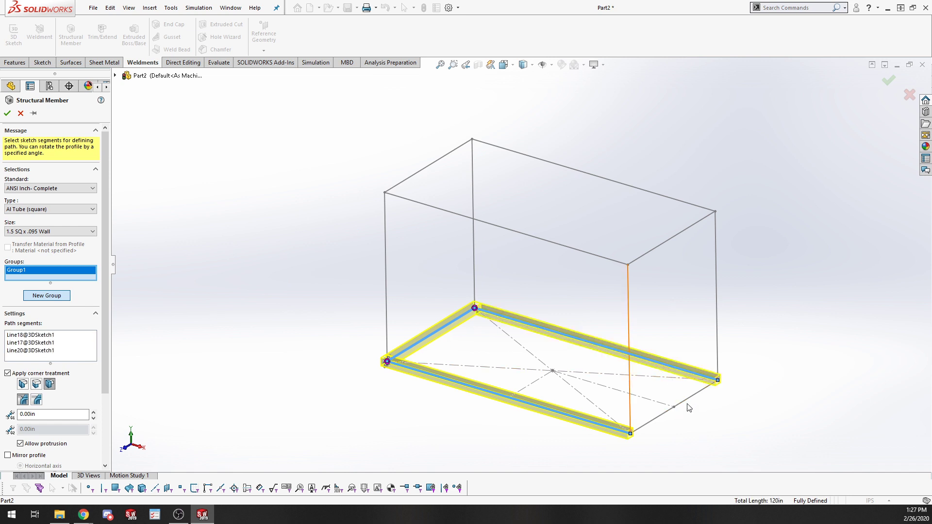
left_click(685, 400)
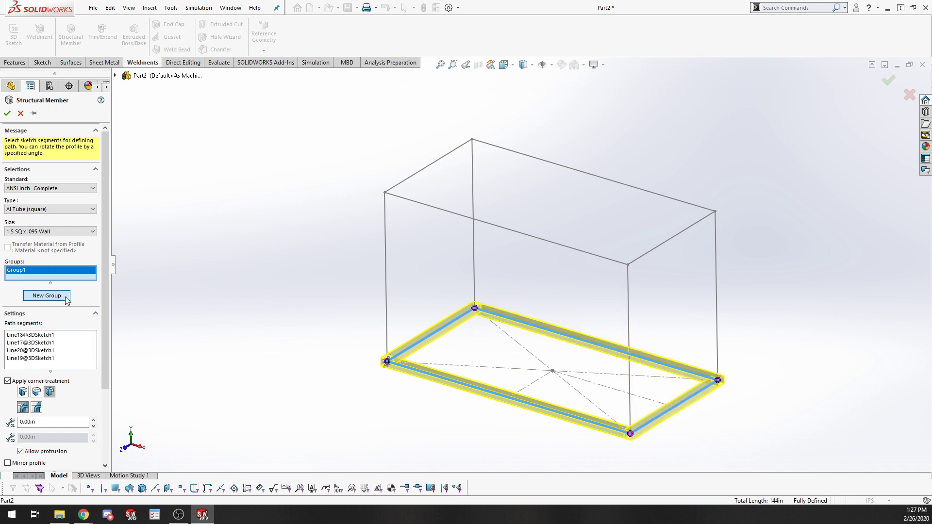
Adjust the butt corner treatments at the base frame's rear right and front left corners
scroll(694, 405, "down", 3)
left_click(712, 337)
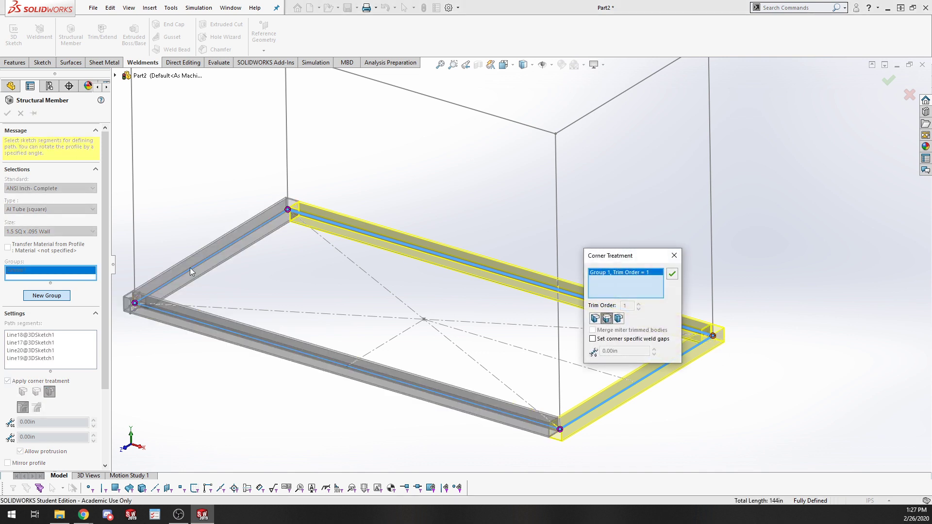
left_click(136, 303)
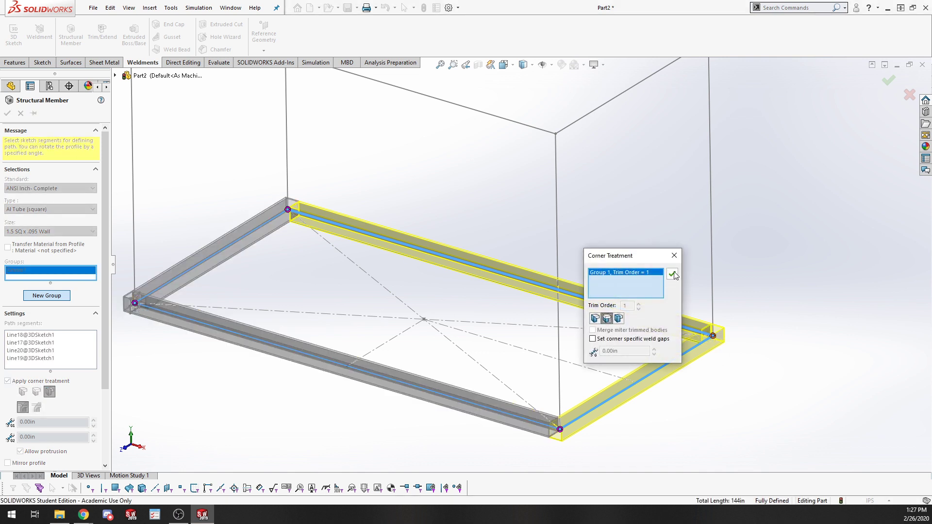
left_click(671, 273)
left_click(135, 303)
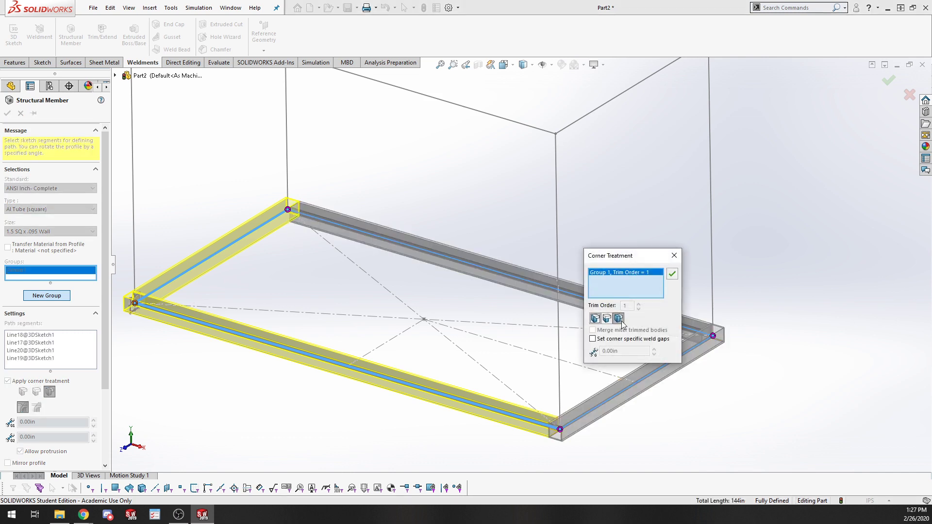
left_click(671, 275)
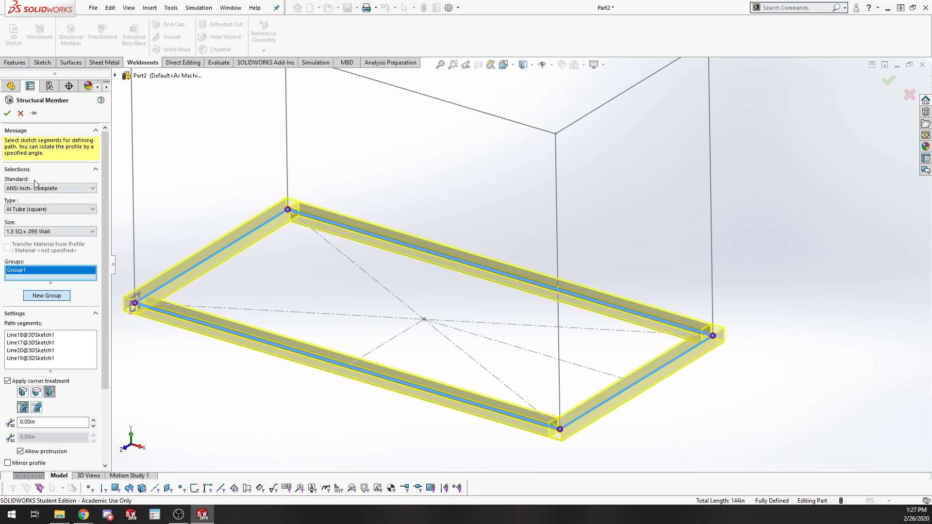
Add a second structural member group along the four upper edges of the box
left_click(46, 295)
key("z")
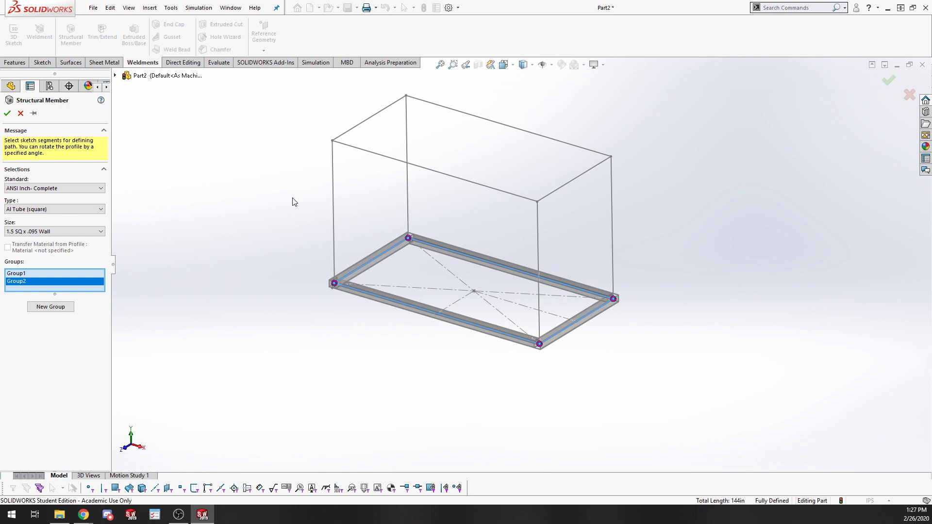
left_click(377, 155)
left_click(374, 119)
left_click(577, 158)
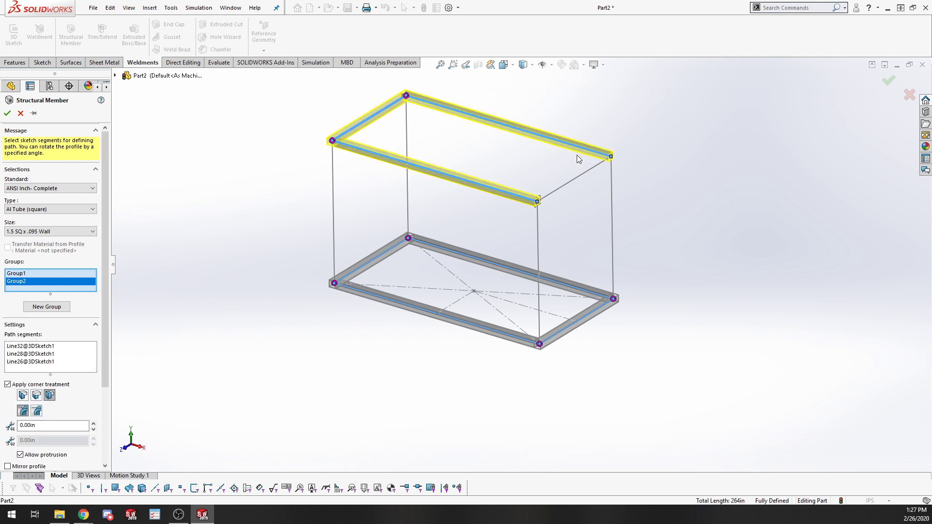
left_click(584, 180)
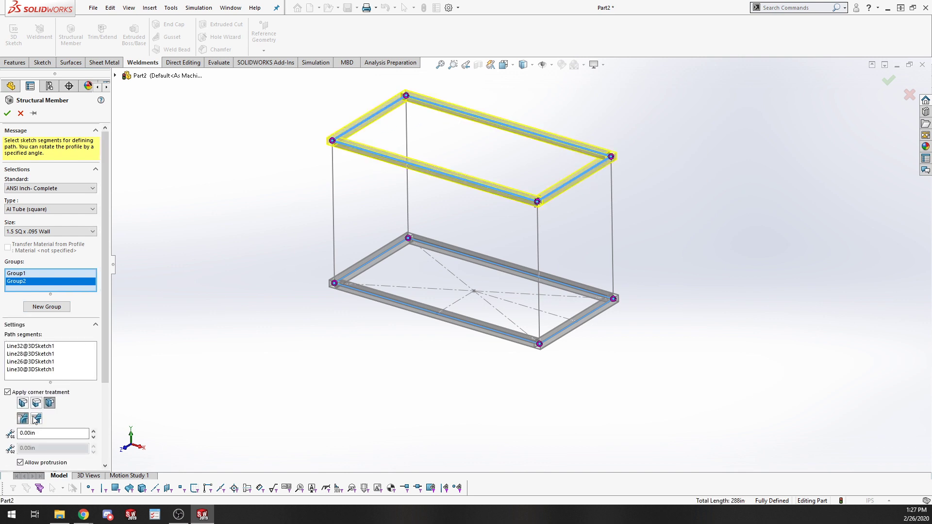
Adjust the butt corner treatments at the upper frame's rear left and front right corners
scroll(339, 154, "down", 4)
scroll(527, 87, "up", 2)
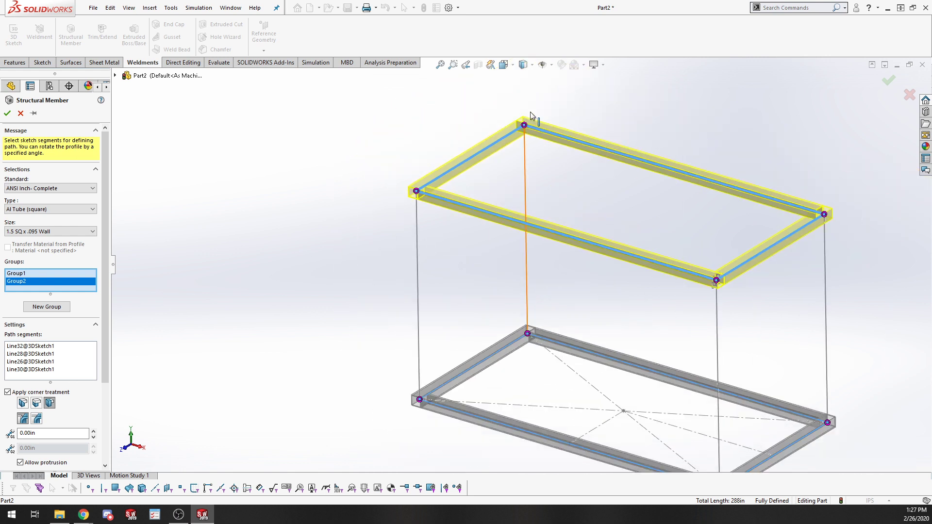
left_click(525, 126)
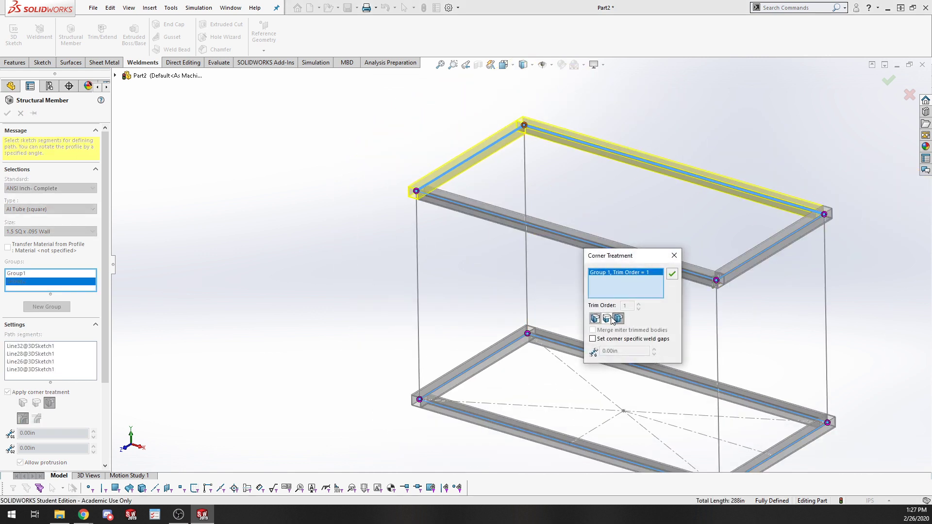
left_click(671, 274)
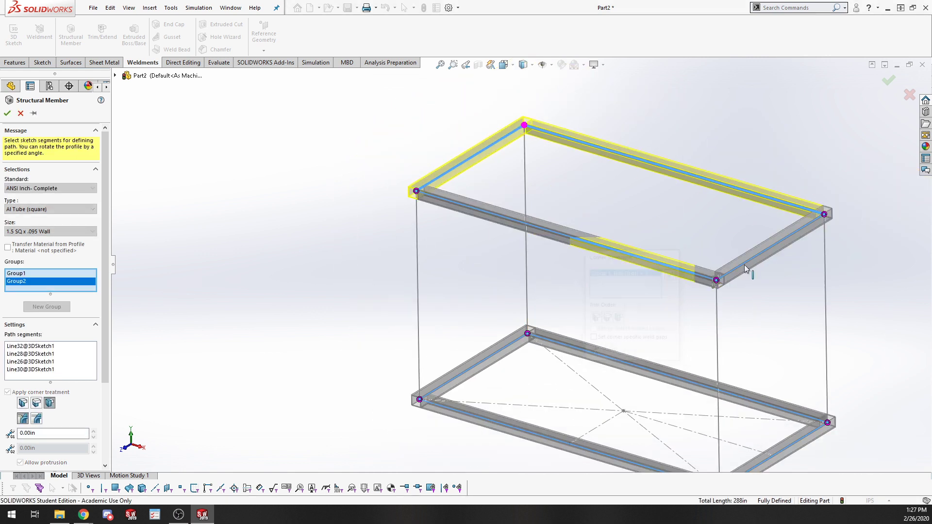
left_click(716, 281)
left_click(671, 273)
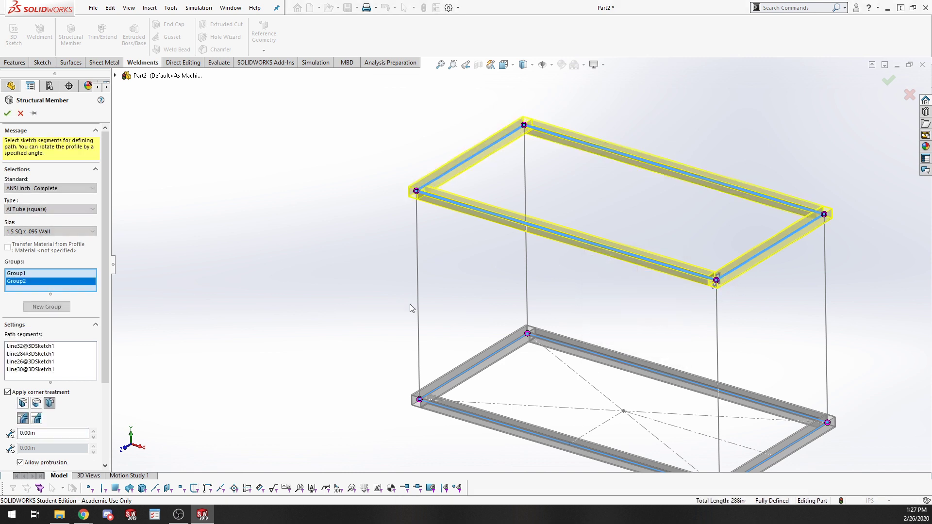
Add a third structural member group along the four vertical edges of the box
left_click(40, 306)
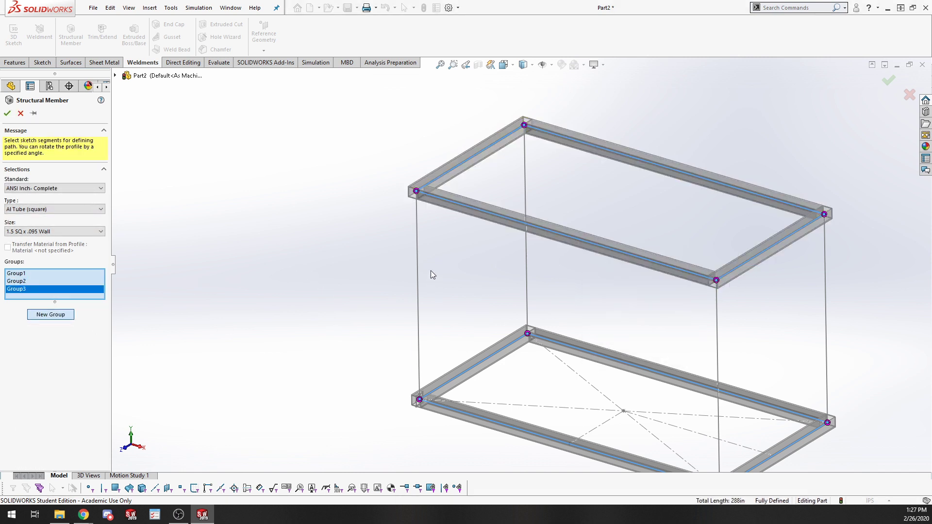
left_click(416, 267)
left_click(526, 250)
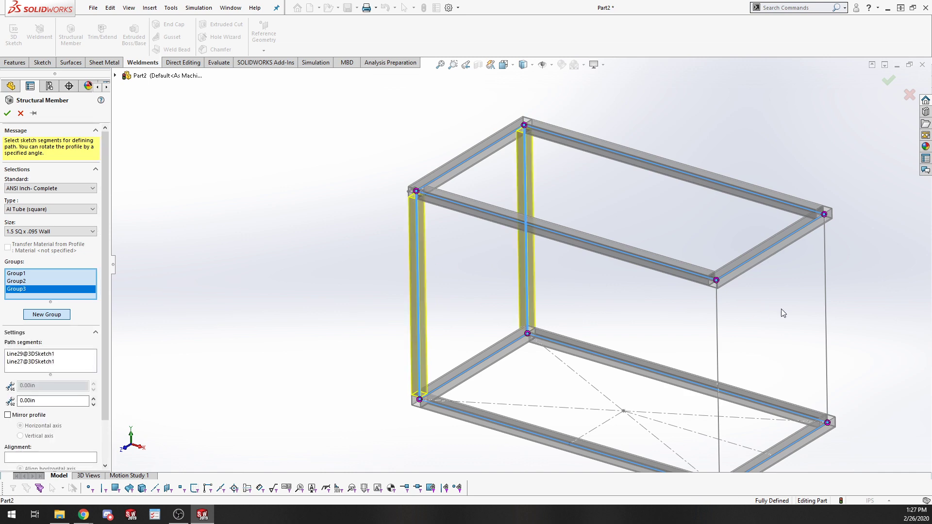
left_click(825, 305)
left_click(720, 363)
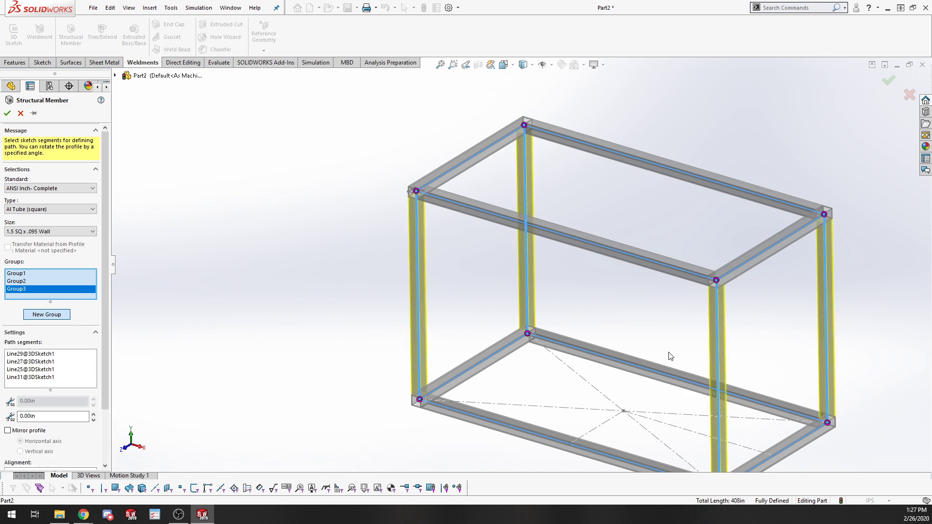
Relocate the base group's tube profile so the midpoint of its outer side lies on the sketch lines
scroll(536, 438, "down", 3)
scroll(532, 412, "up", 3)
scroll(521, 334, "down", 6)
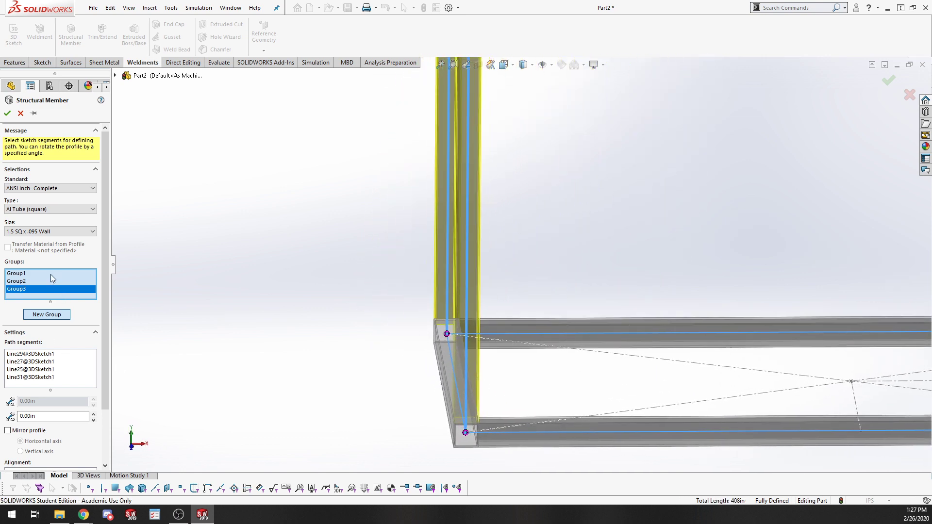
left_click(16, 273)
scroll(531, 409, "down", 5)
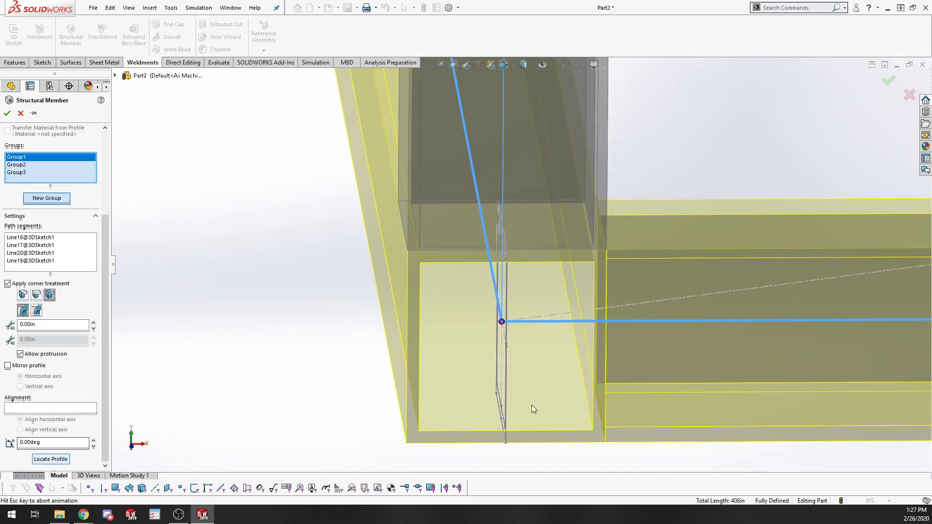
scroll(485, 379, "down", 3)
middle_click_drag(396, 395, 454, 381)
scroll(697, 308, "up", 10)
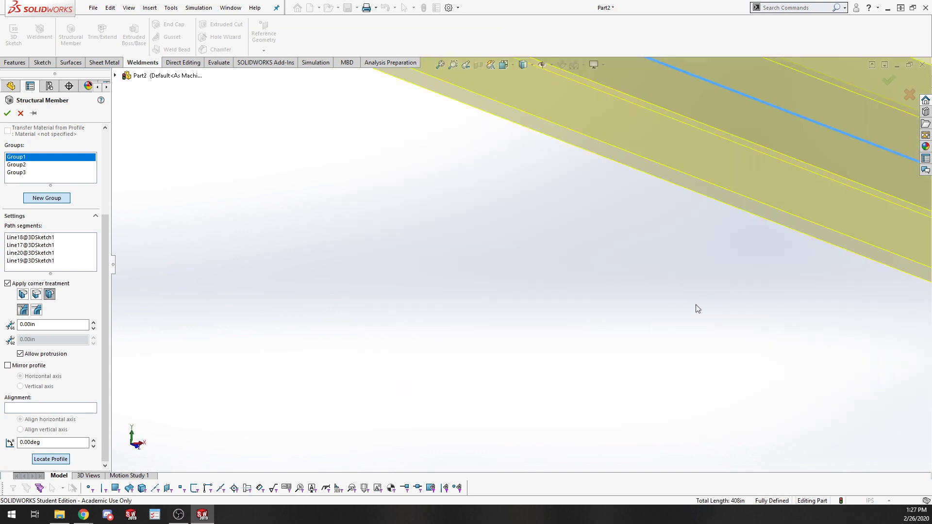
scroll(779, 308, "up", 4)
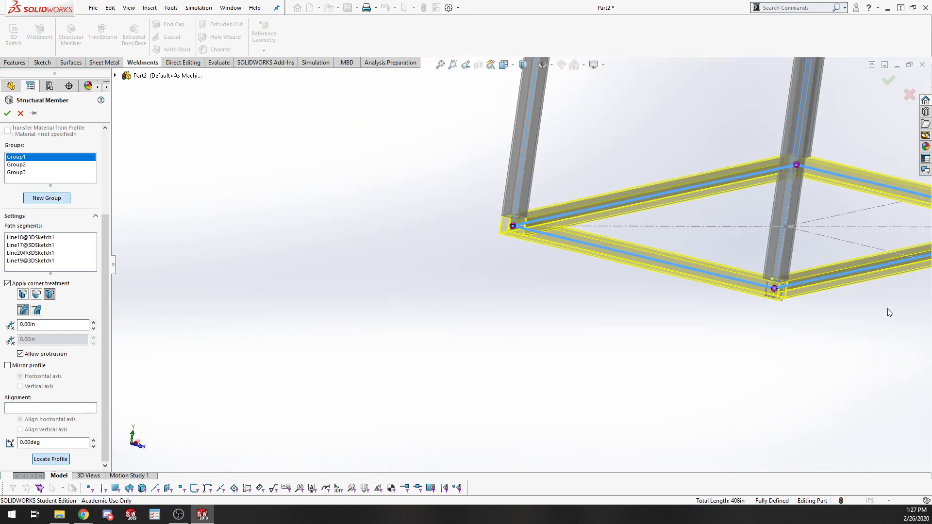
scroll(638, 282, "down", 10)
scroll(514, 295, "down", 2)
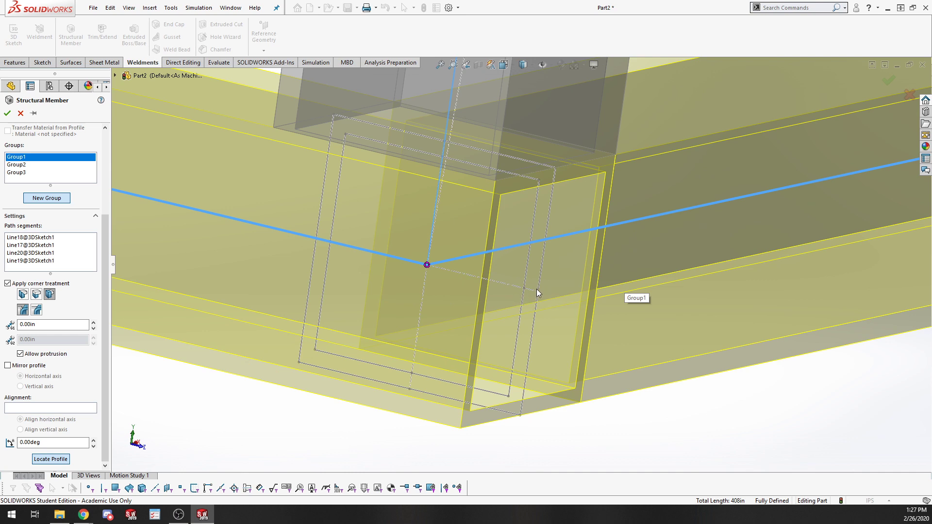
scroll(538, 290, "up", 3)
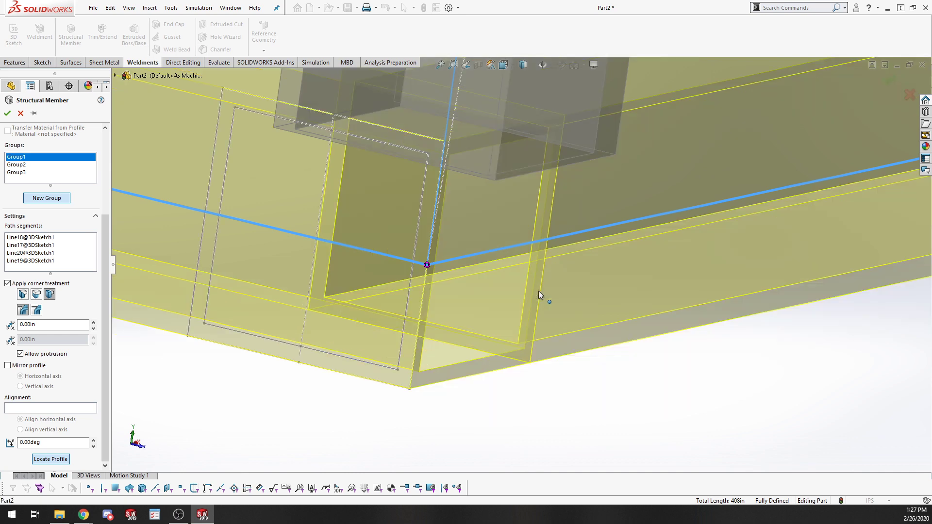
Relocate the upper group's tube profile so the midpoint of its outer side lies on the sketch lines
middle_click_drag(537, 290, 587, 339)
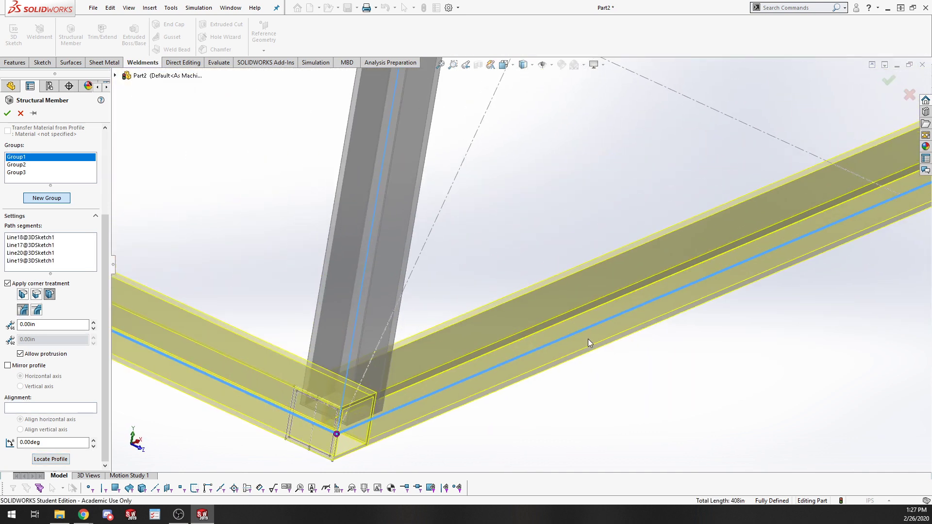
scroll(585, 339, "up", 10)
scroll(499, 166, "down", 5)
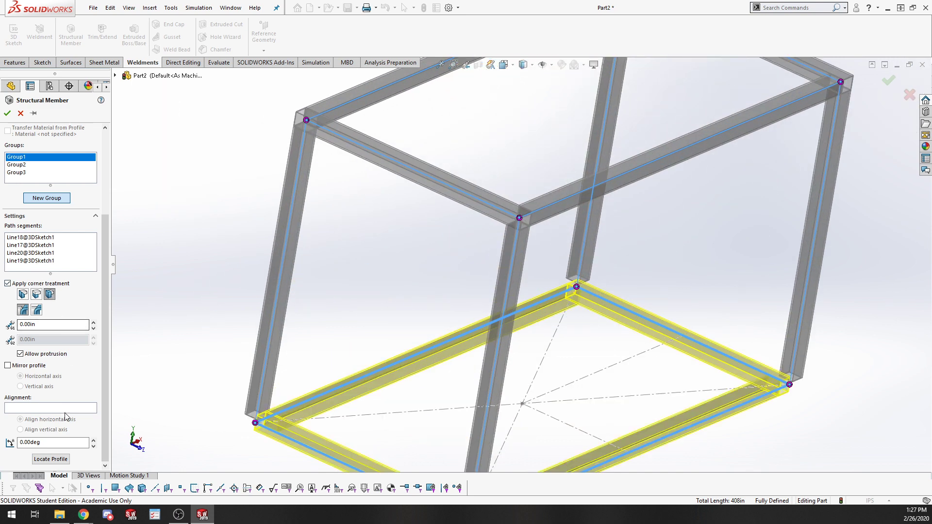
scroll(94, 345, "up", 5)
left_click(24, 281)
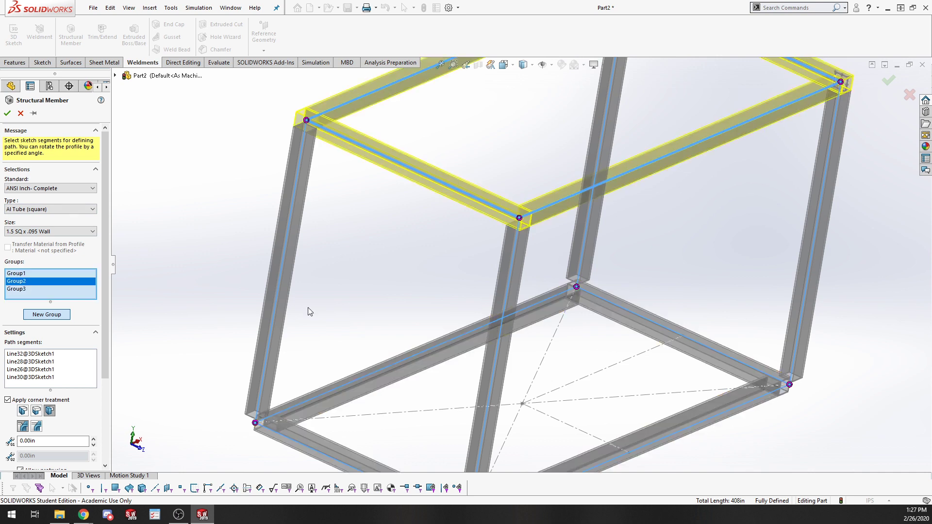
scroll(453, 227, "down", 2)
scroll(49, 446, "down", 5)
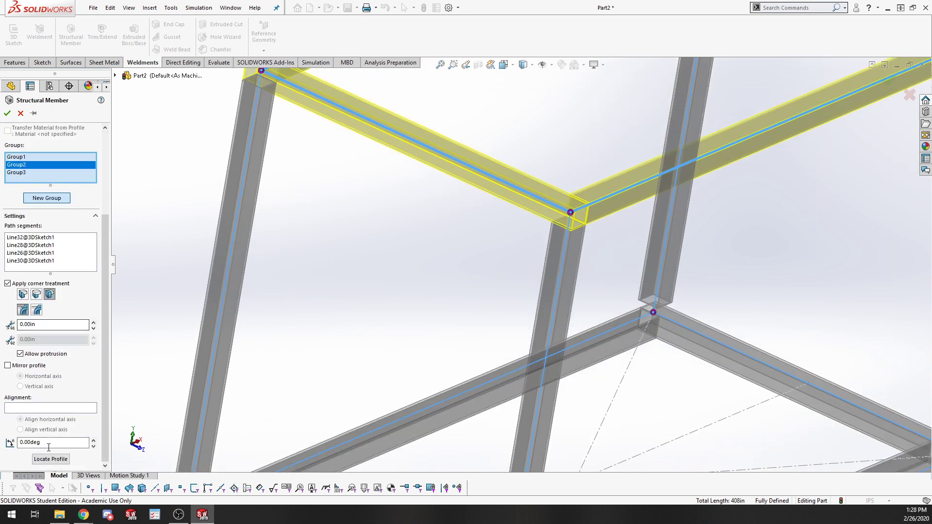
left_click(49, 458)
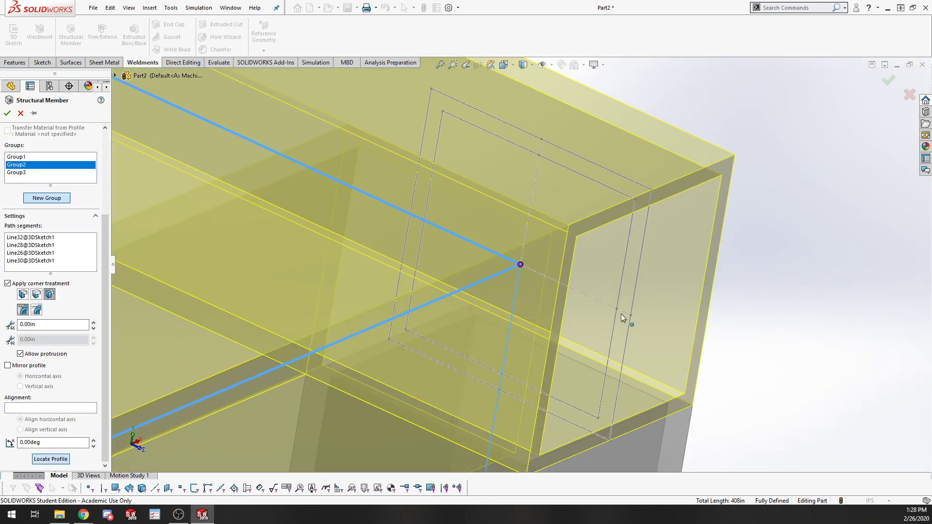
left_click(630, 315)
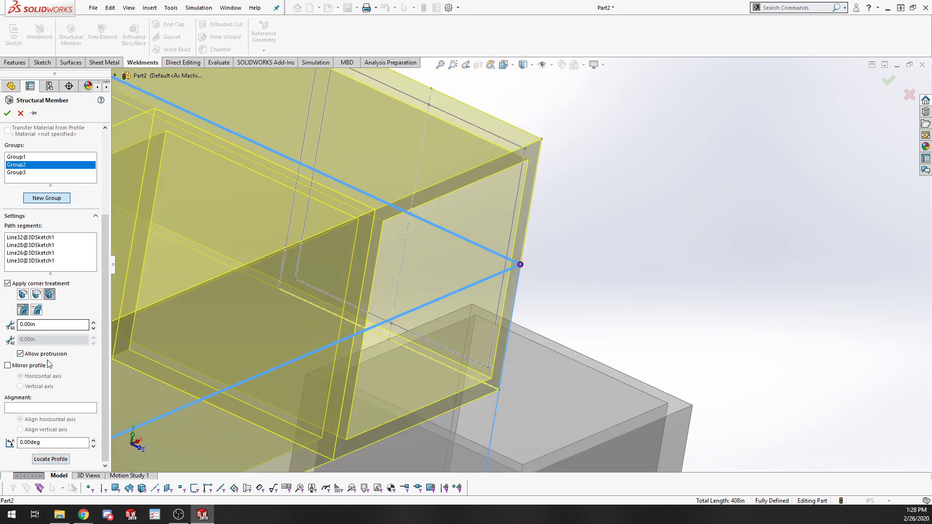
Relocate the vertical group's tube profile so its outer corner lies on the sketch lines, and accept the structural member
left_click(19, 173)
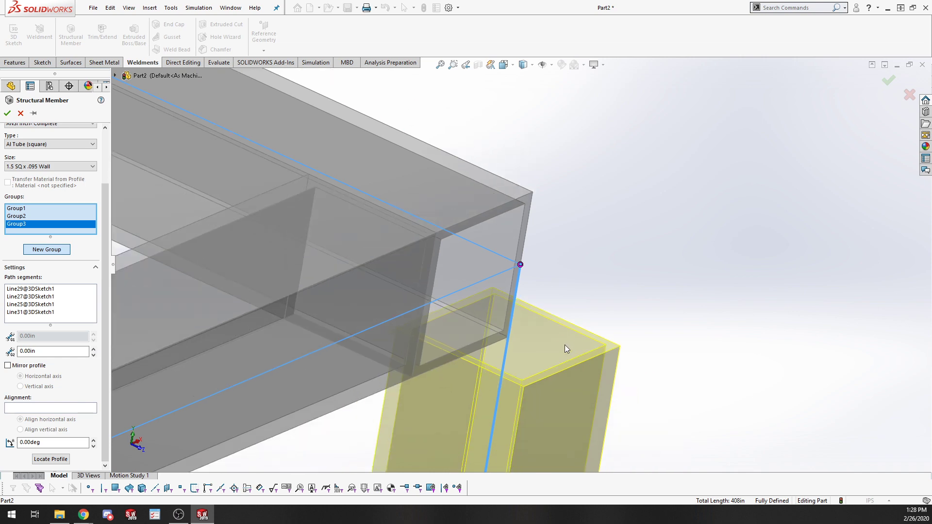
scroll(508, 443, "up", 10)
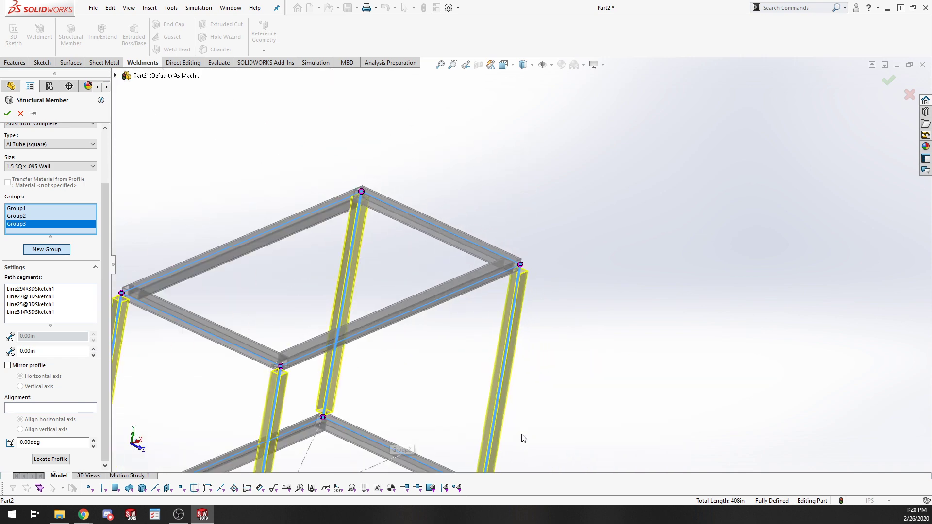
left_click(59, 456)
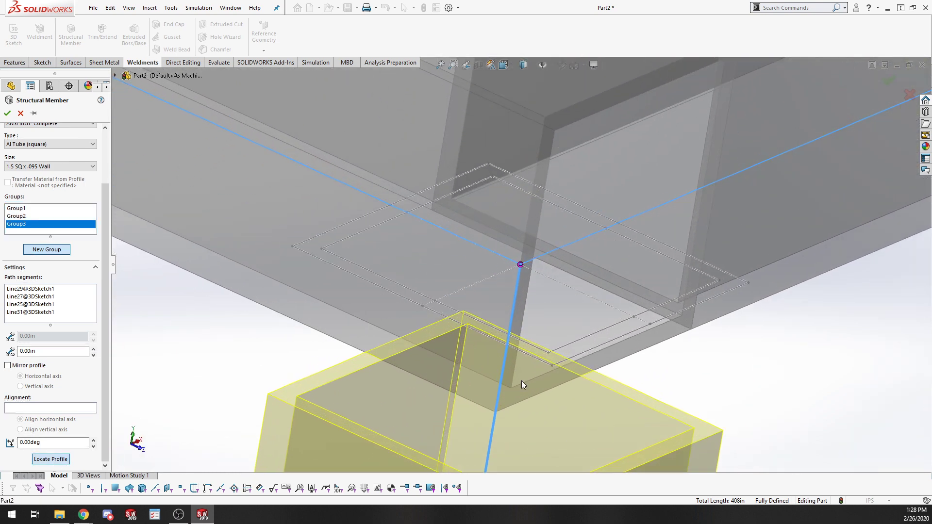
left_click(552, 365)
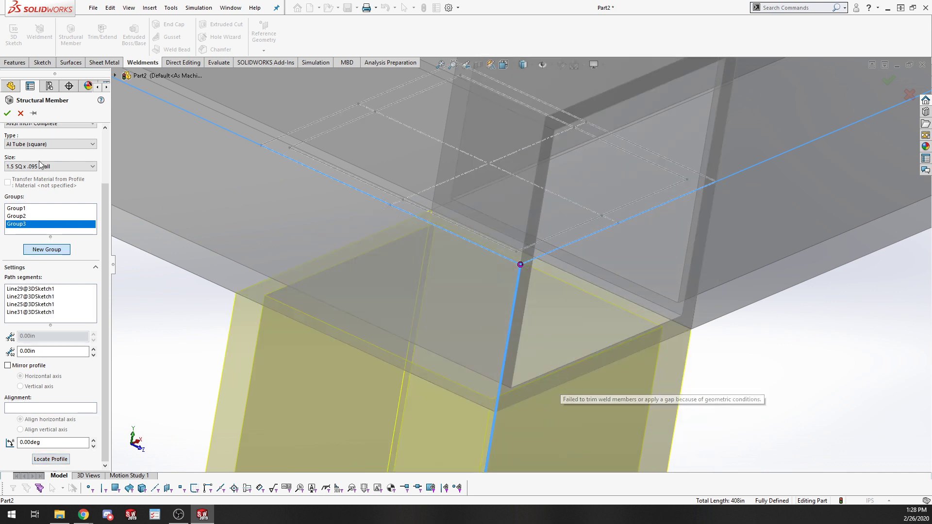
left_click(7, 113)
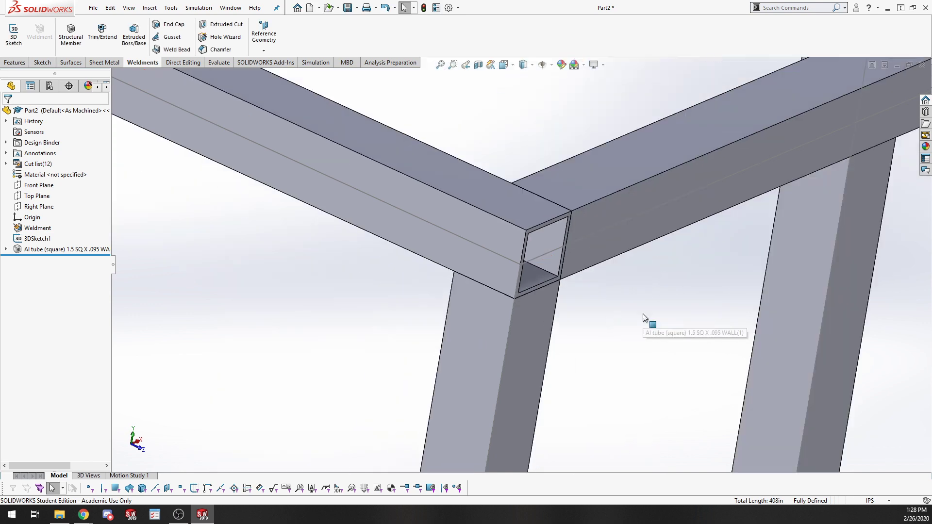
Inspect how the vertical tubes line up with the upper and base frames at the corners
scroll(642, 314, "up", 9)
middle_click_drag(708, 418, 674, 376)
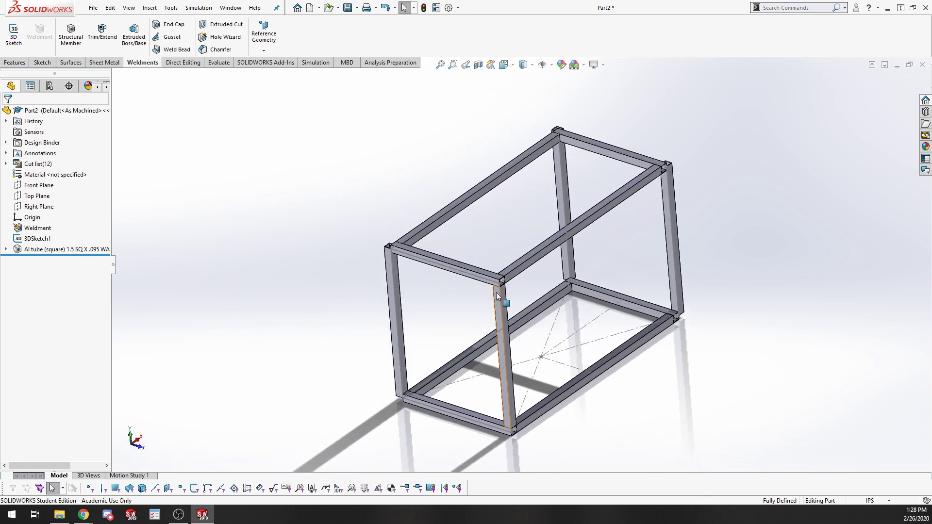
scroll(496, 293, "down", 4)
middle_click_drag(362, 206, 350, 318)
scroll(350, 318, "up", 8)
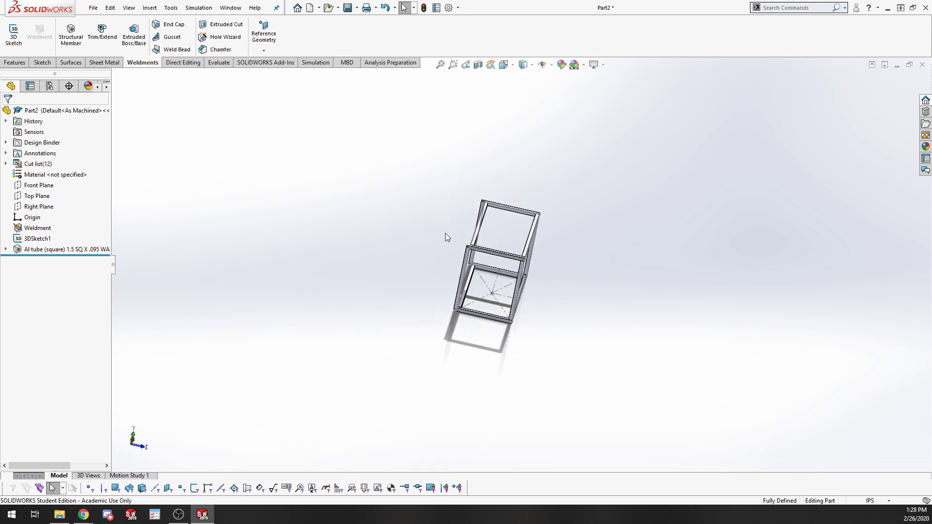
scroll(447, 237, "down", 5)
middle_click_drag(484, 299, 495, 358)
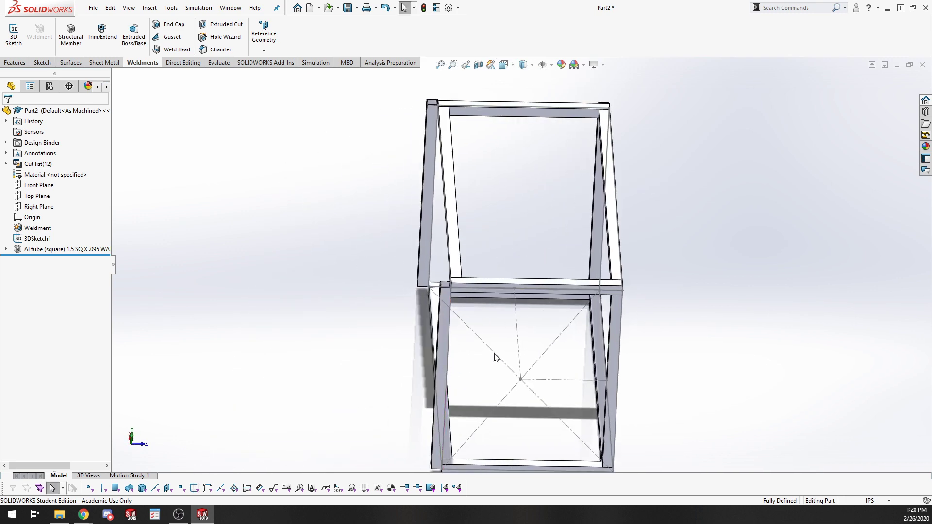
scroll(618, 292, "down", 4)
scroll(306, 281, "up", 3)
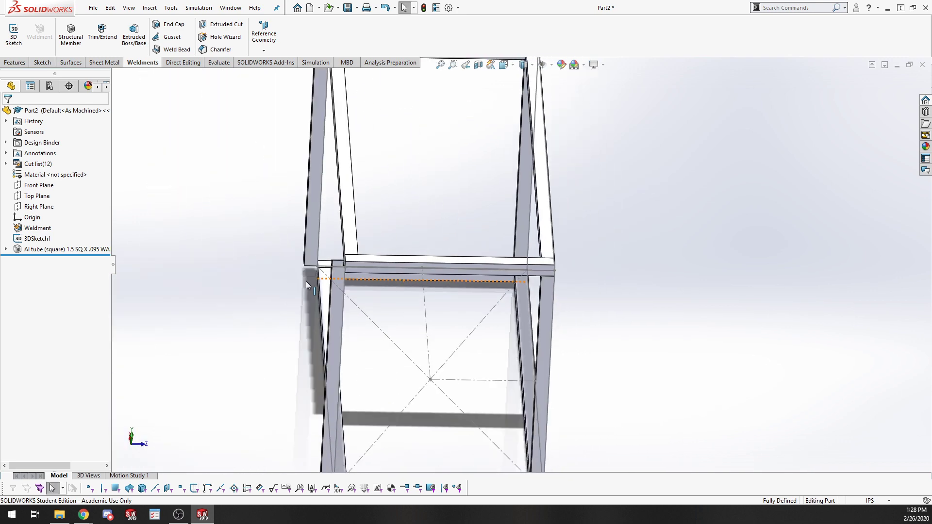
scroll(322, 123, "up", 3)
scroll(466, 133, "down", 3)
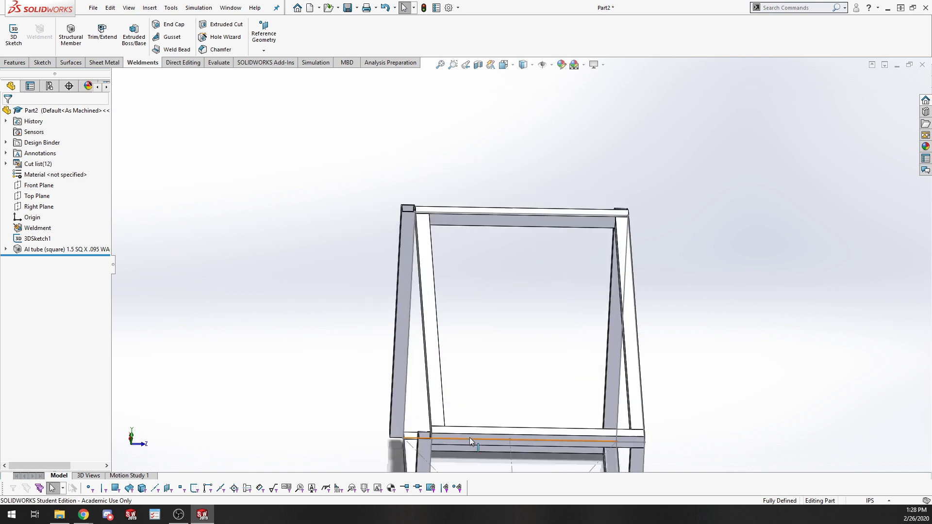
Reopen the square aluminum tube structural member for editing and review the base group's settings and tube positions
left_click(50, 249)
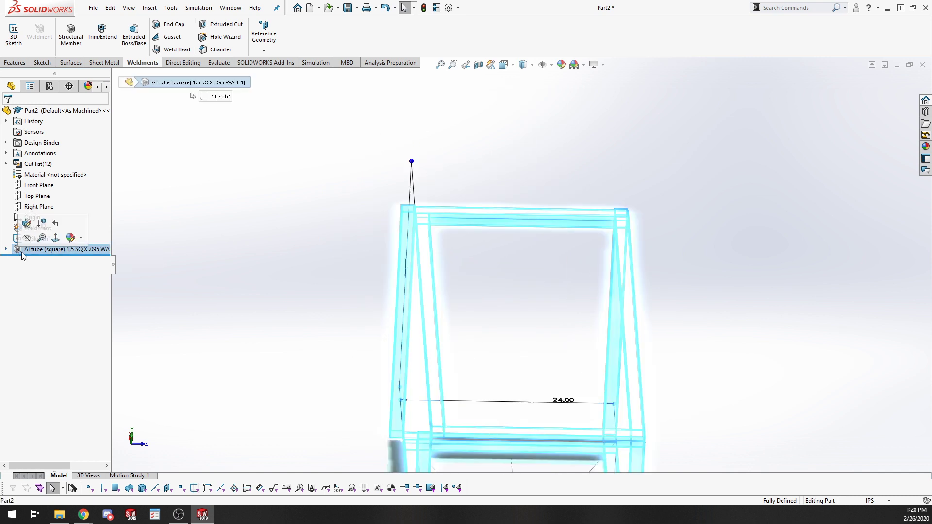
left_click(28, 223)
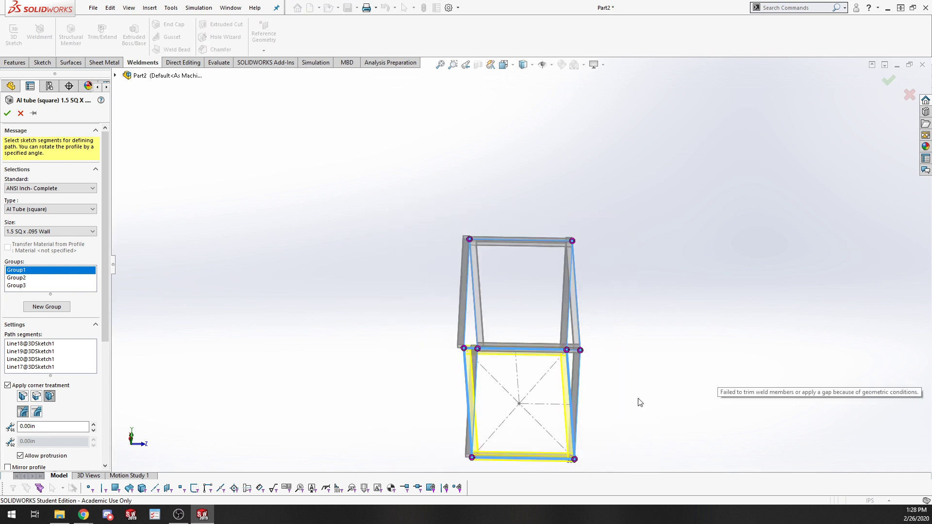
scroll(490, 311, "down", 5)
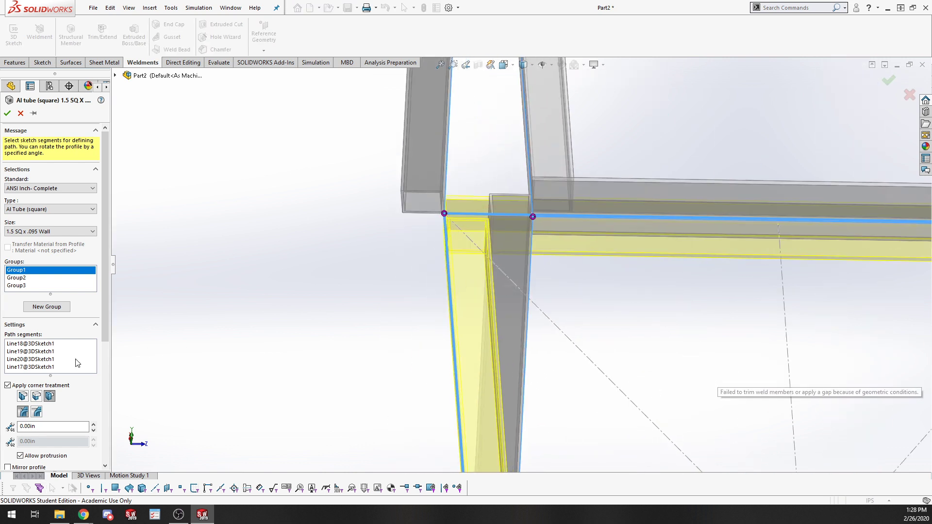
scroll(94, 410, "down", 4)
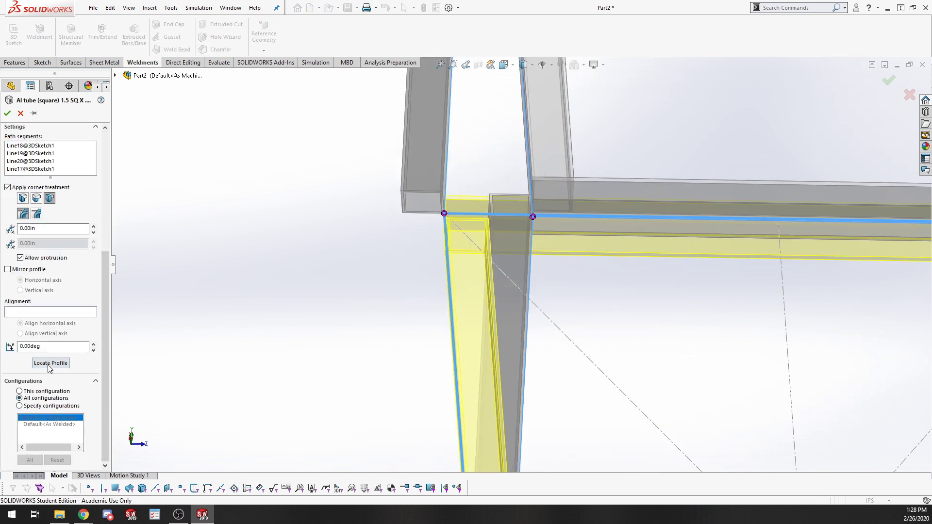
scroll(557, 343, "up", 6)
scroll(524, 286, "down", 6)
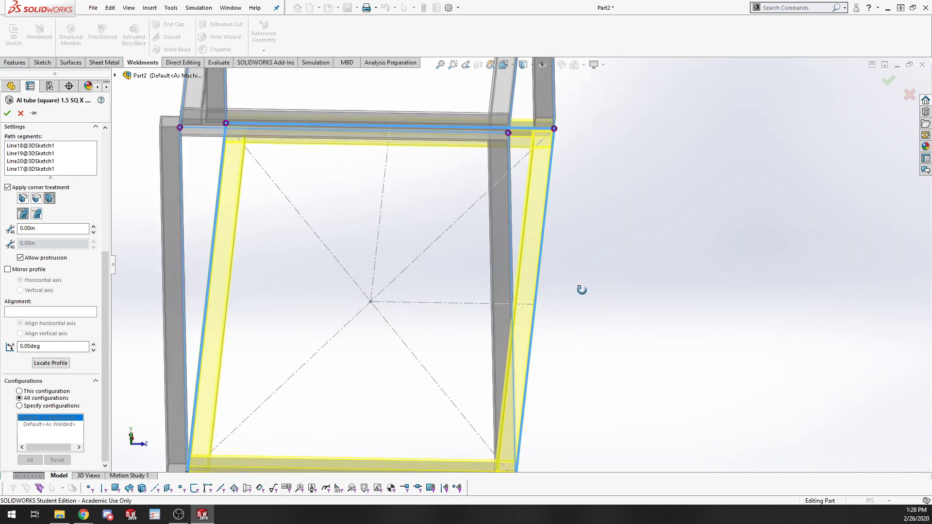
middle_click_drag(524, 286, 555, 333)
scroll(425, 276, "up", 8)
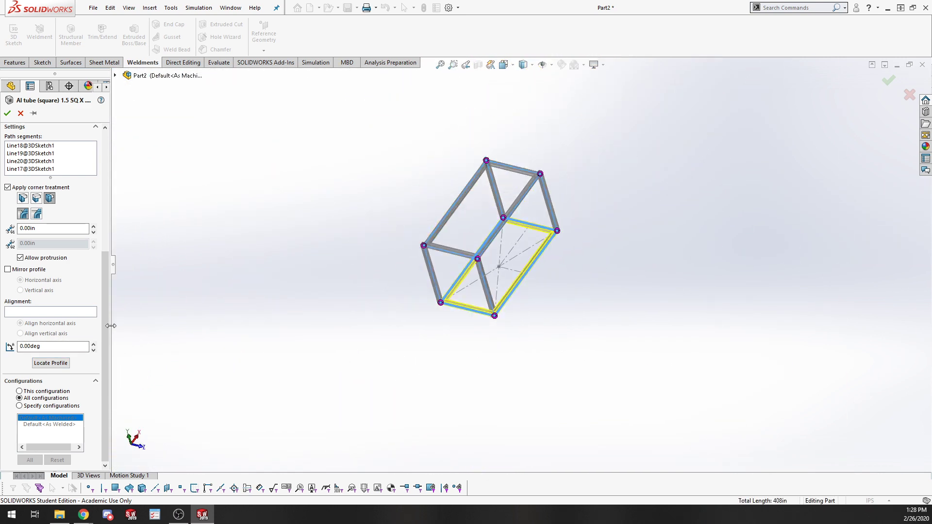
scroll(92, 213, "up", 5)
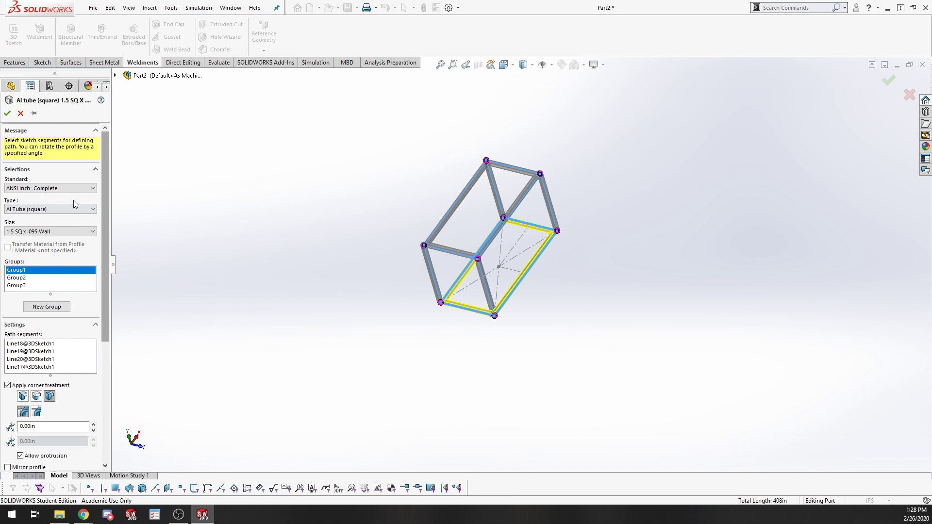
Examine how the vertical group's tubes sit relative to the sketch lines and the adjoining frame tubes at each corner
left_click(33, 286)
scroll(480, 272, "down", 8)
mouse_move(426, 348)
middle_mouse_down()
mouse_move(409, 295)
mouse_move(417, 342)
middle_mouse_up()
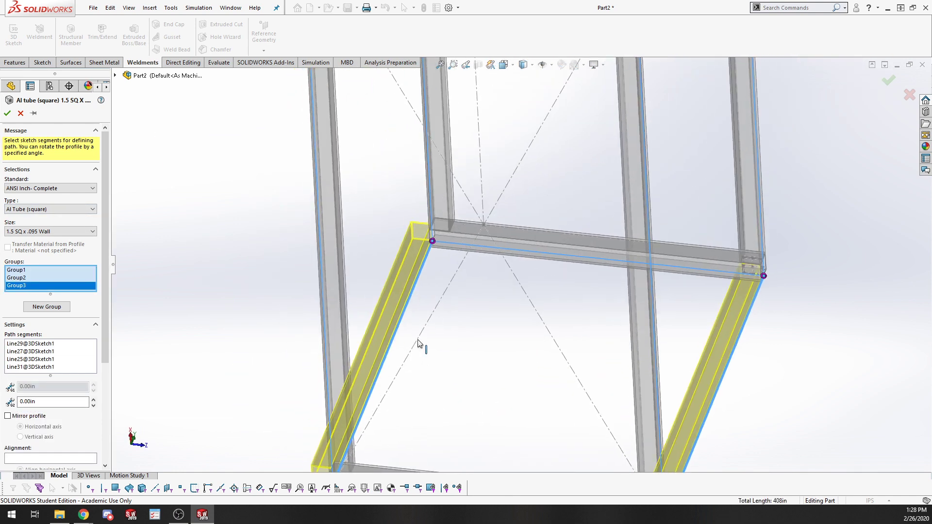
scroll(437, 301, "up", 4)
scroll(477, 227, "down", 5)
scroll(515, 318, "down", 3)
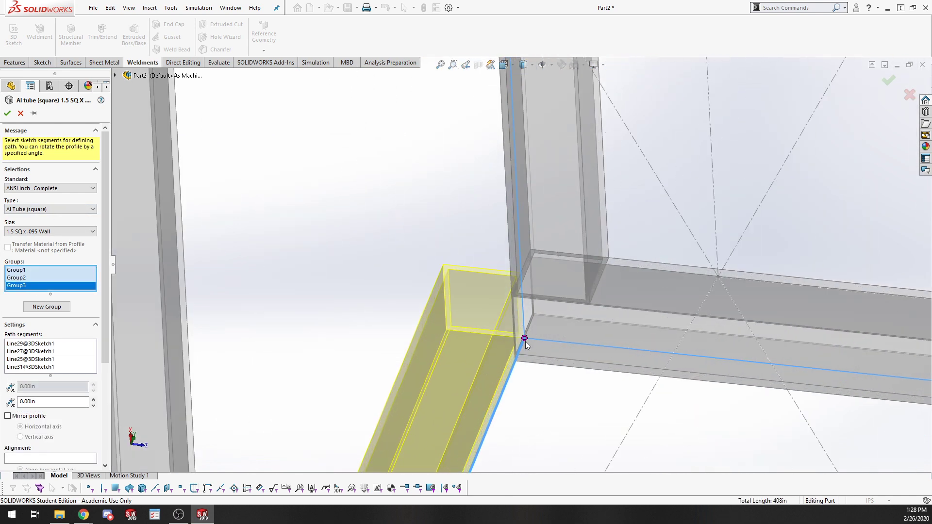
scroll(525, 342, "down", 2)
scroll(520, 301, "up", 4)
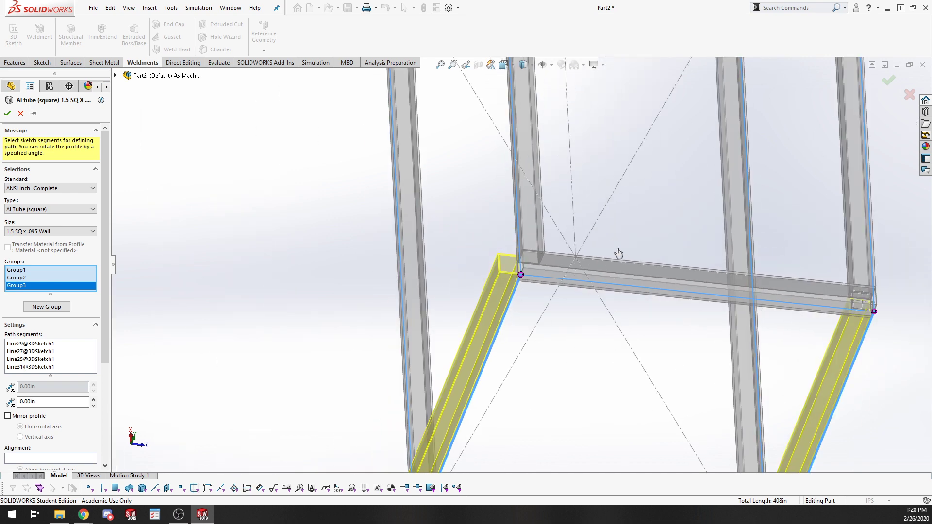
middle_click_drag(618, 254, 697, 365)
scroll(699, 366, "up", 4)
mouse_move(676, 394)
middle_mouse_down()
mouse_move(552, 327)
mouse_move(558, 329)
middle_mouse_up()
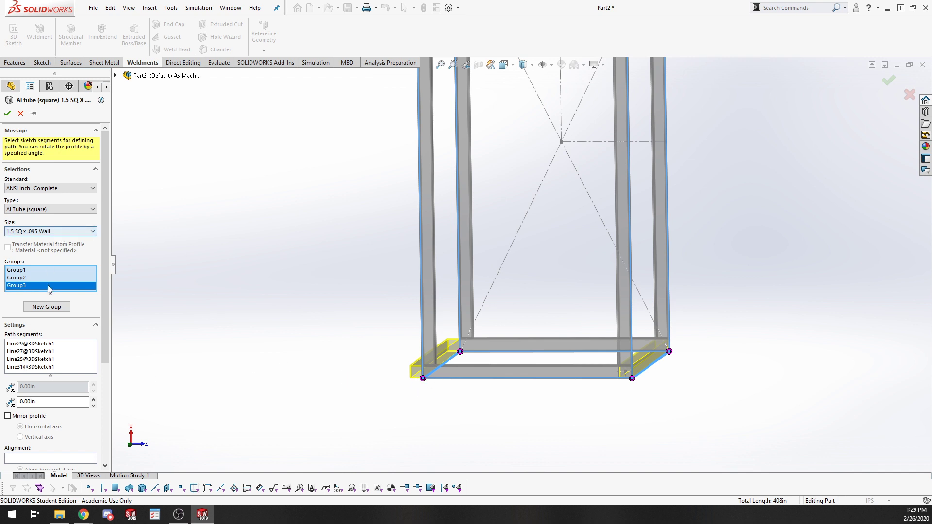
Remove the vertical-edge group from the structural member by clearing its path segments
right_click(49, 288)
left_click(40, 357)
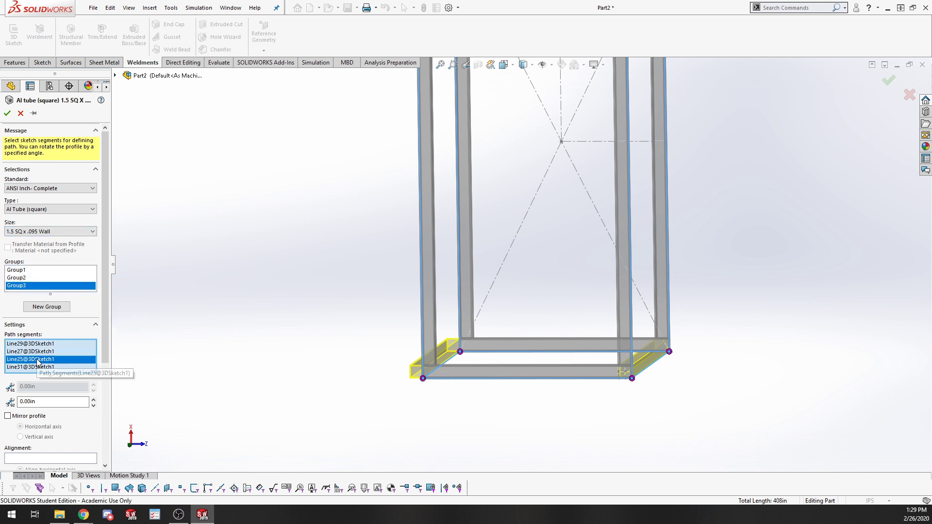
left_click(40, 351)
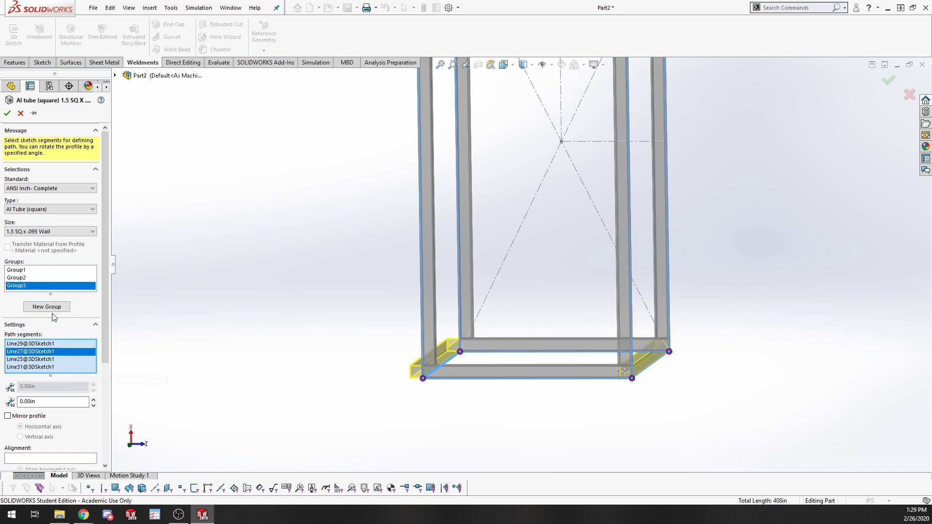
right_click(68, 359)
left_click(78, 376)
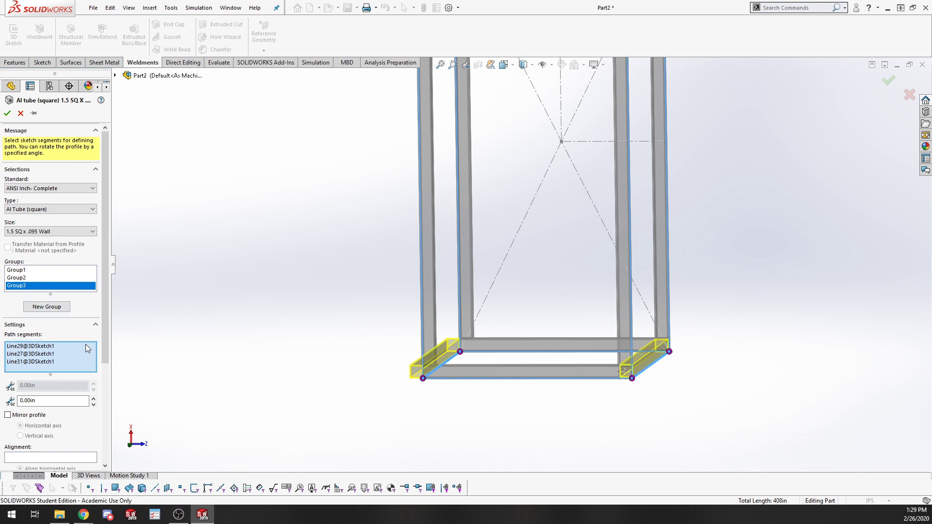
right_click(80, 363)
left_click(100, 383)
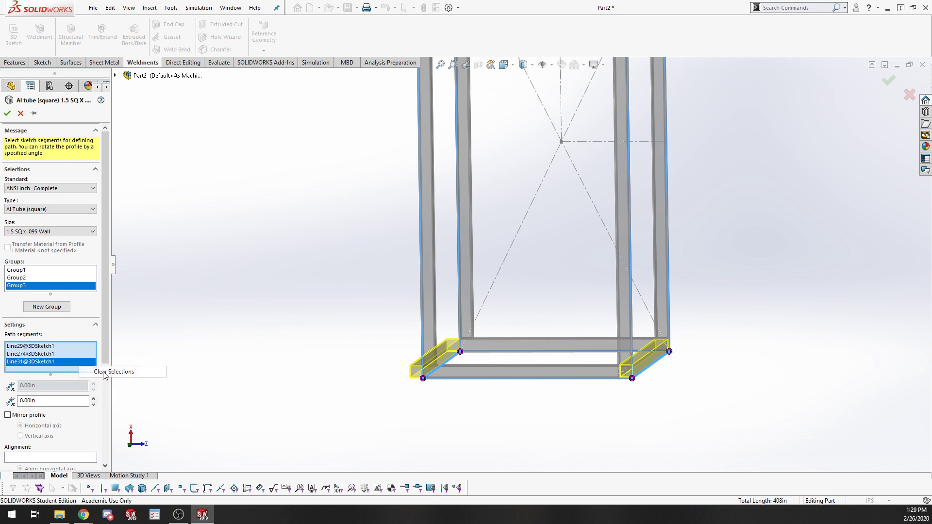
Add a group on the single vertical edge at the -X, +Z corner, with its profile's outer corner located on the sketch line
middle_click_drag(649, 371, 646, 267)
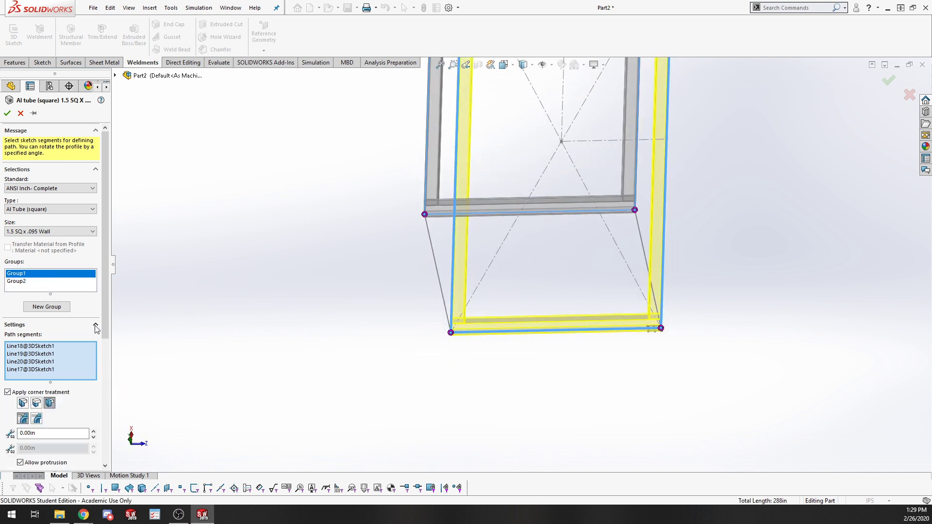
left_click(46, 307)
left_click(642, 239)
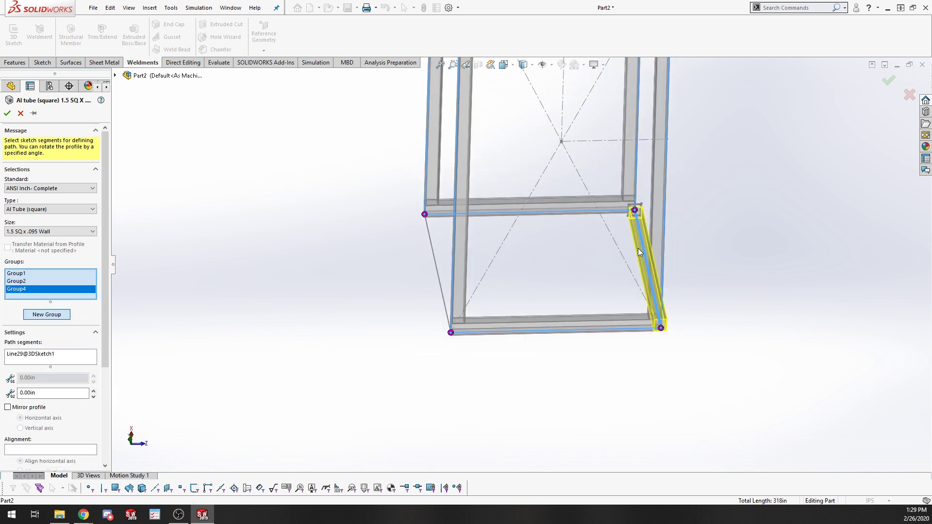
scroll(62, 455, "down", 3)
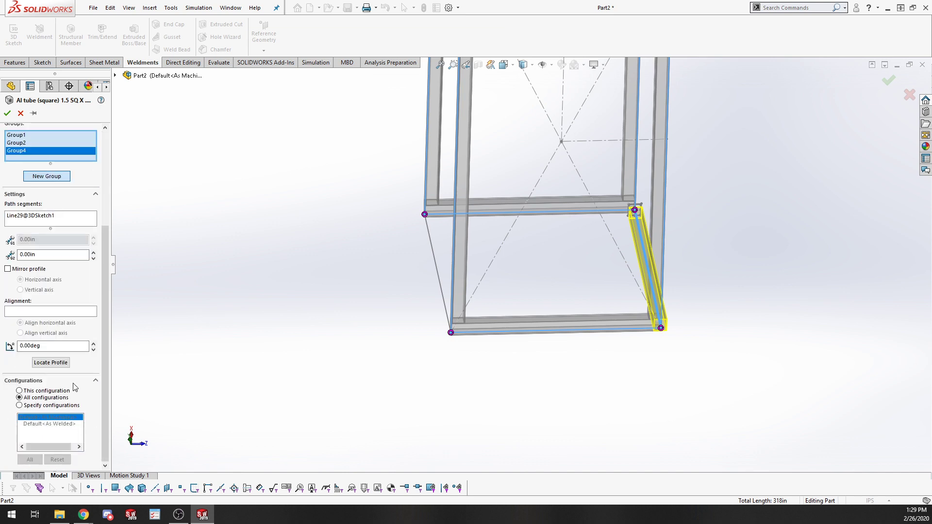
left_click(54, 366)
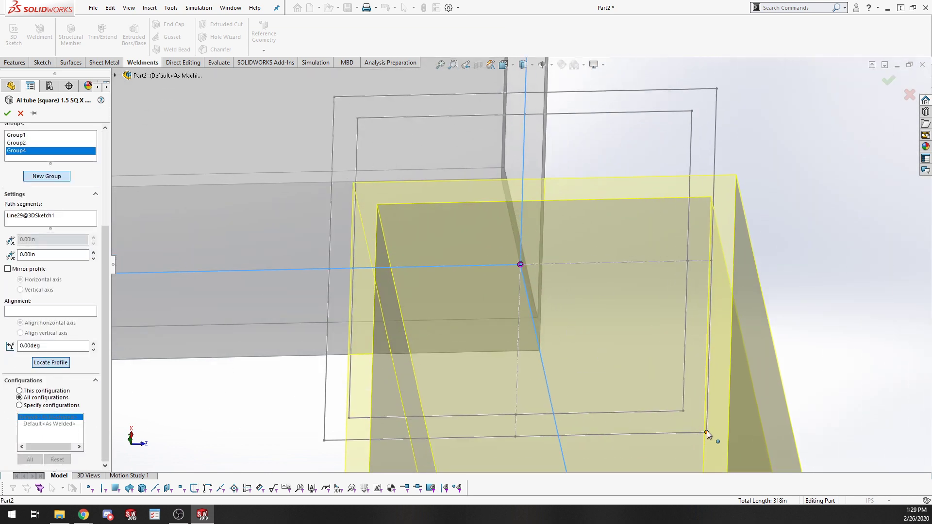
left_click(707, 430)
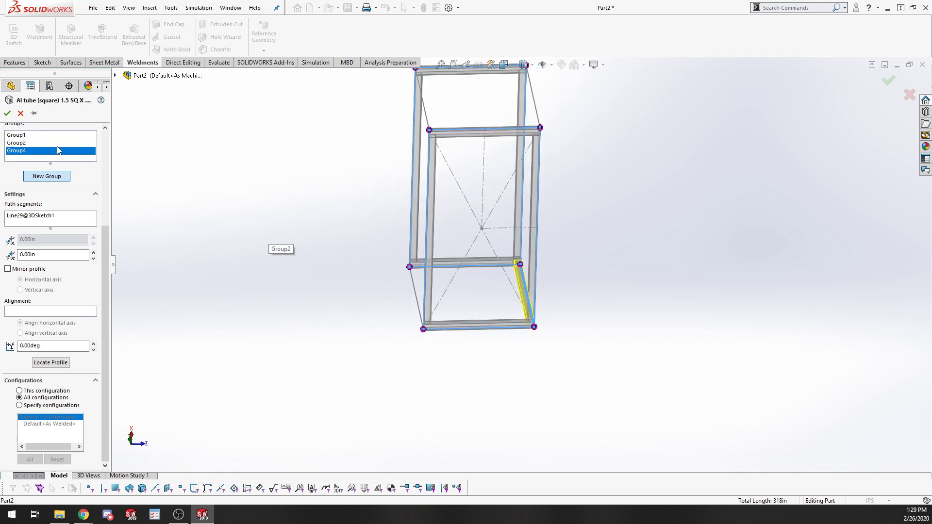
left_click(7, 113)
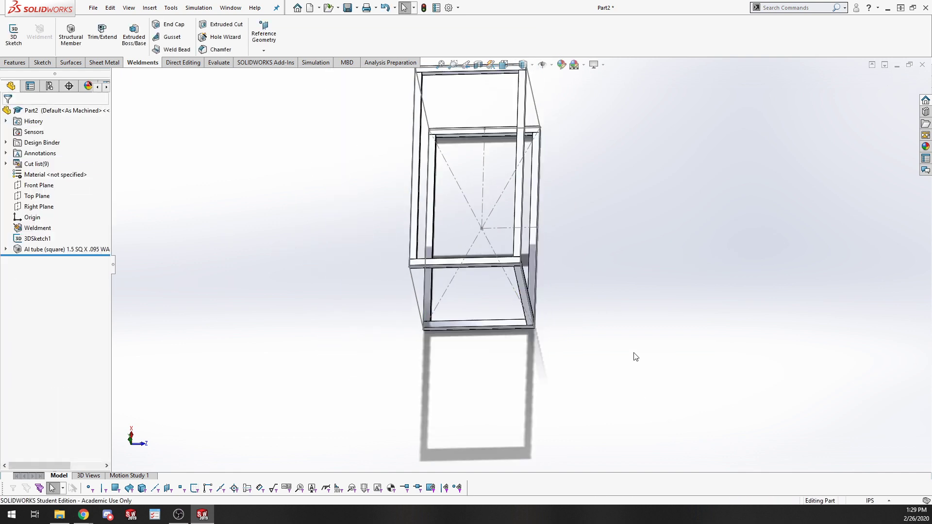
Mirror the body of the vertical post at the -X, +Z corner about the Front Plane
middle_click_drag(635, 356, 578, 290)
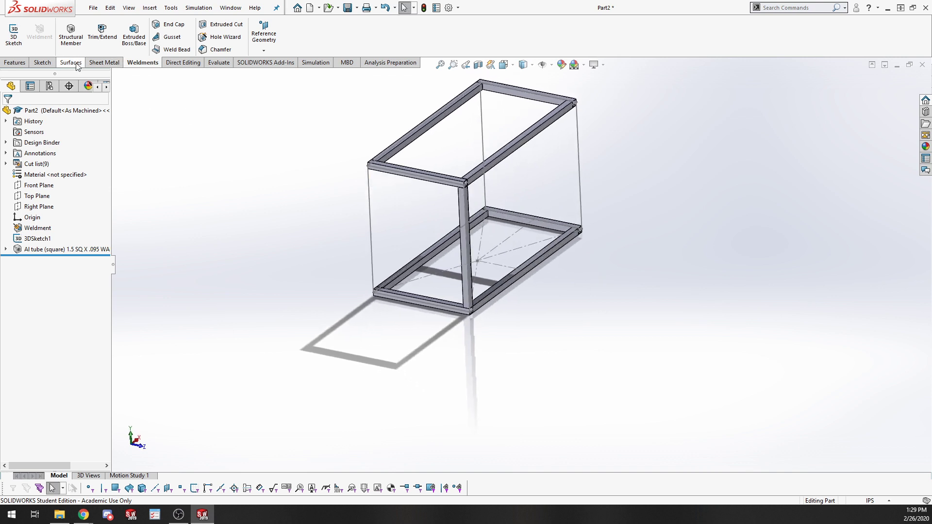
left_click(15, 62)
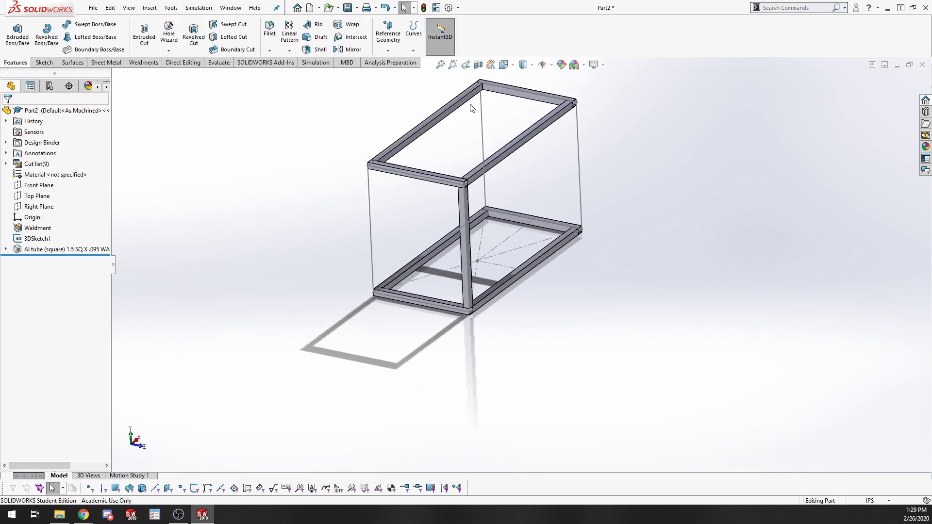
left_click(348, 49)
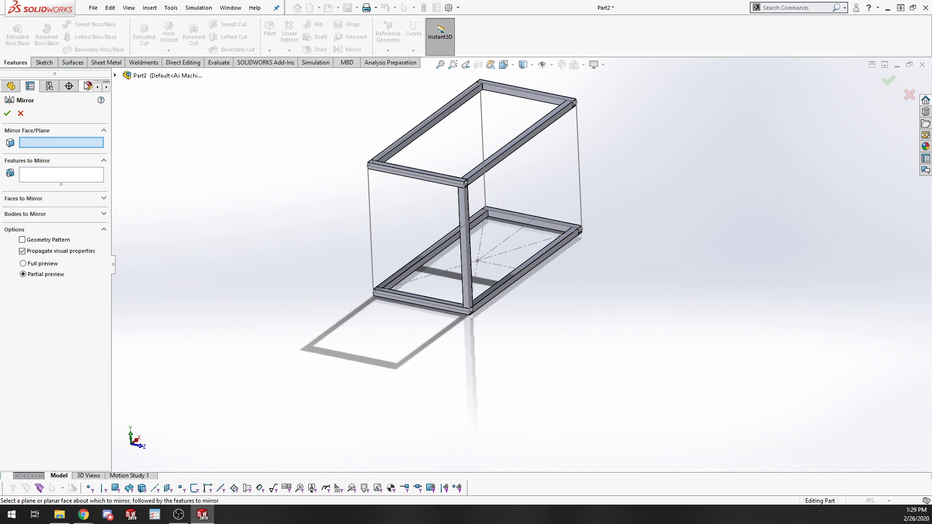
left_click(115, 75)
left_click(158, 150)
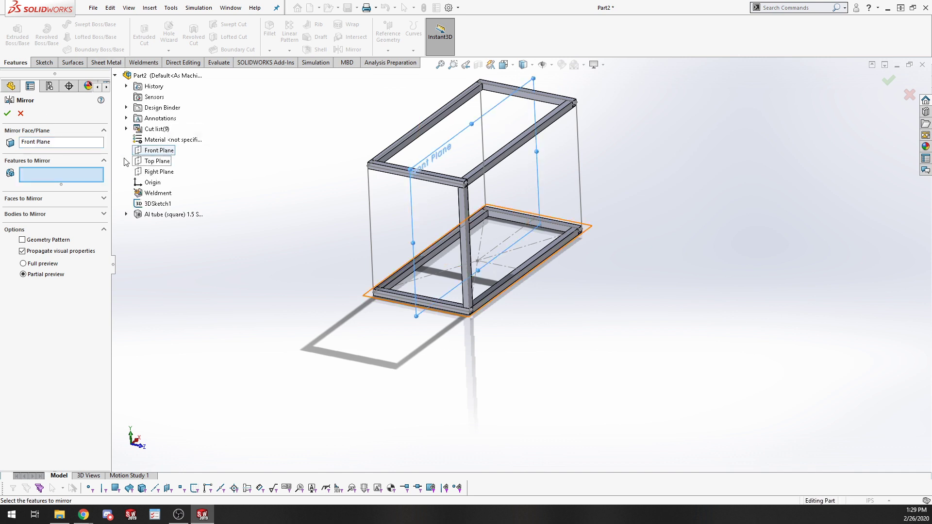
left_click(39, 214)
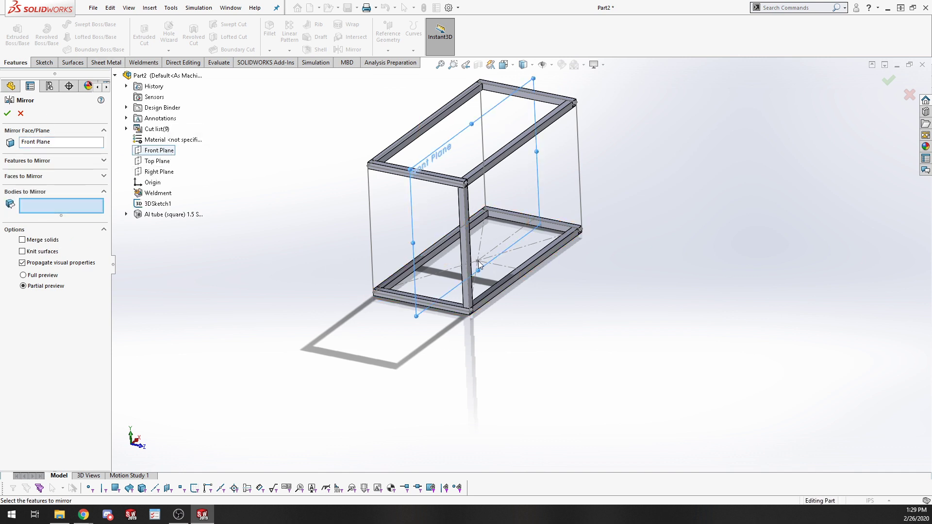
left_click(461, 250)
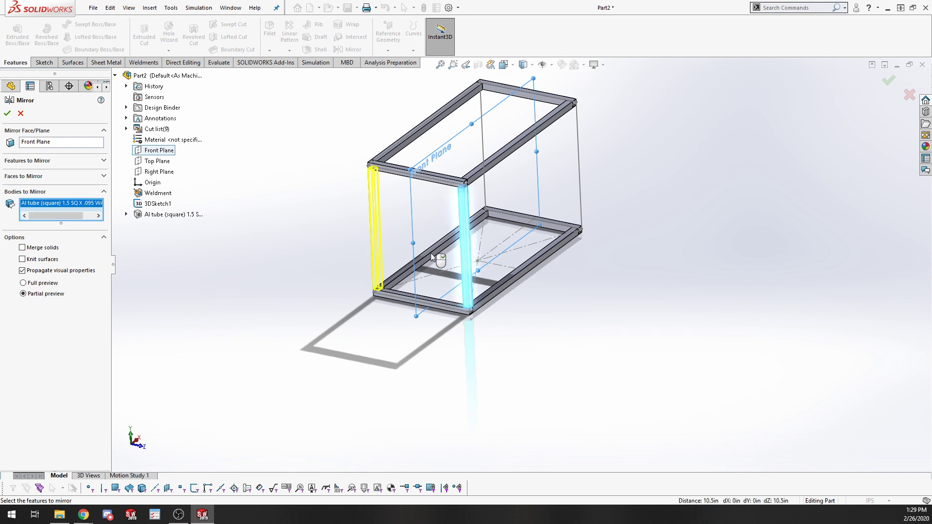
left_click(7, 113)
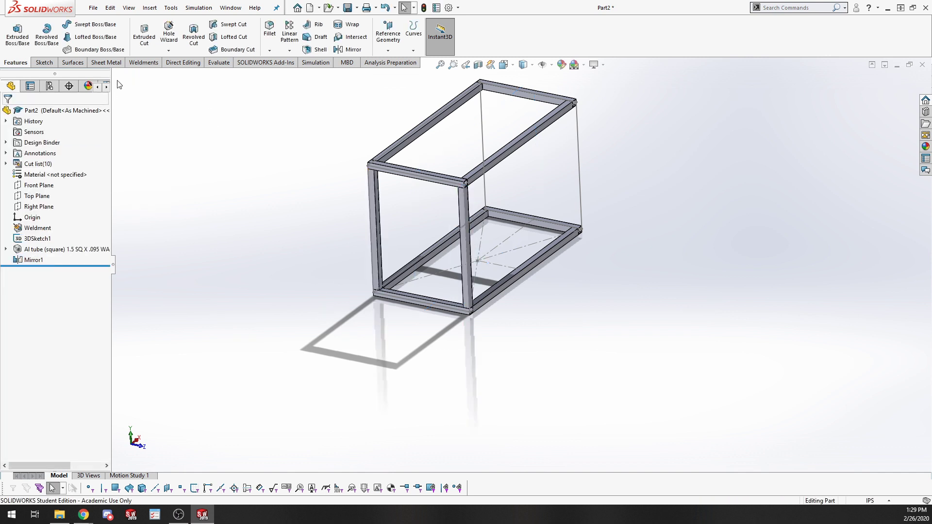
Mirror the two vertical post bodies about the Right Plane to fill the remaining pair of frame corners
left_click(35, 206)
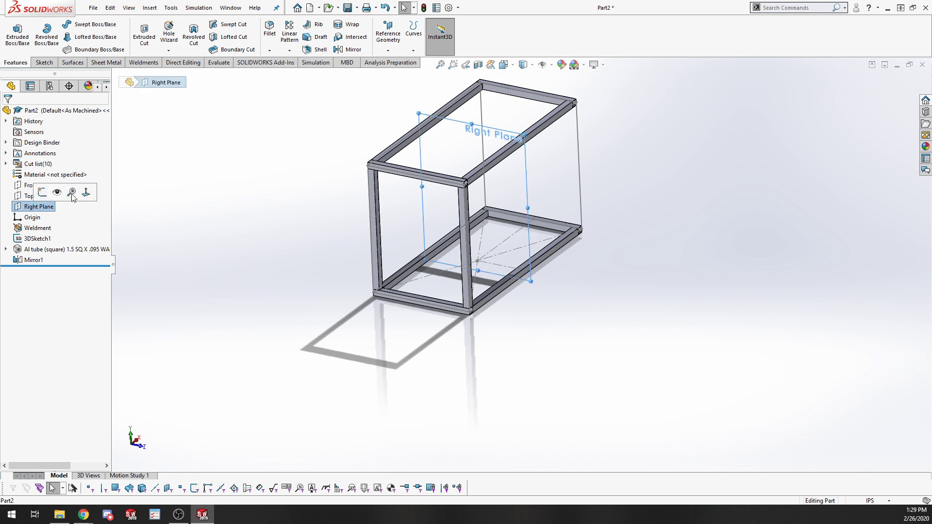
left_click(348, 49)
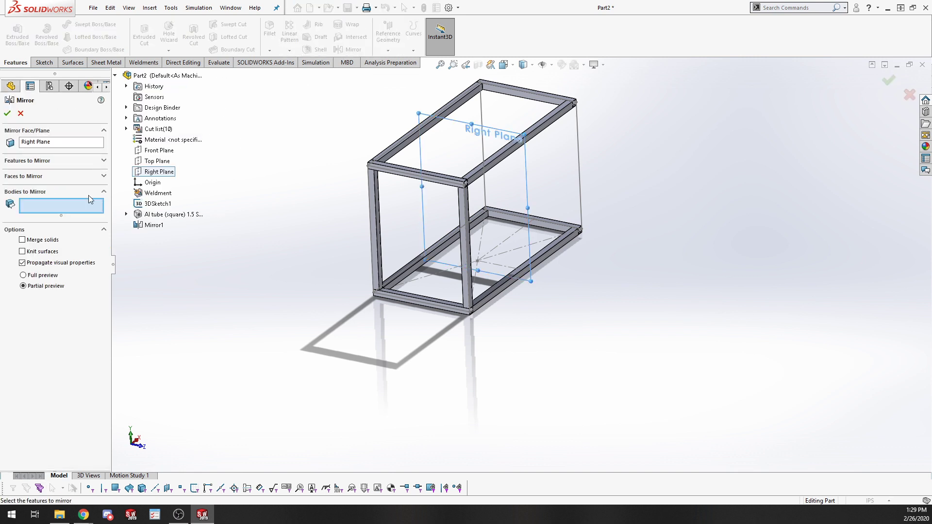
left_click(371, 221)
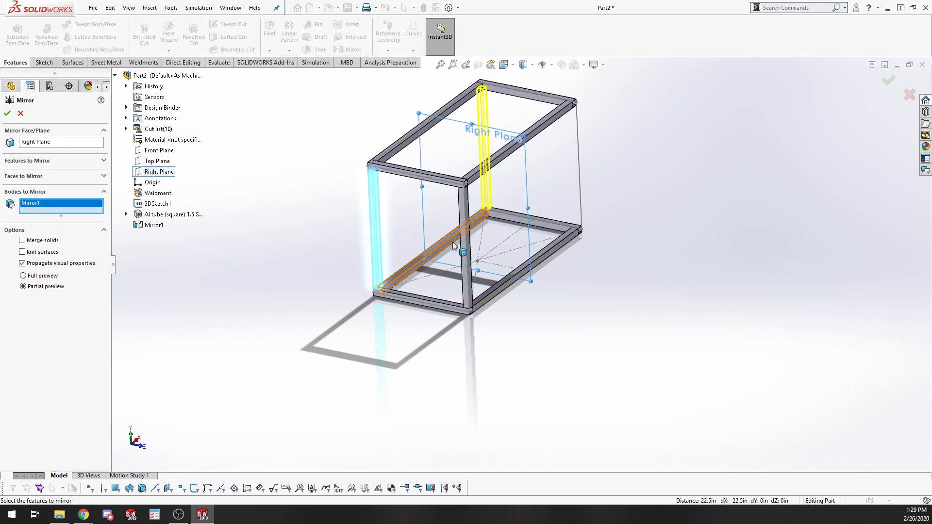
left_click(464, 242)
left_click(6, 114)
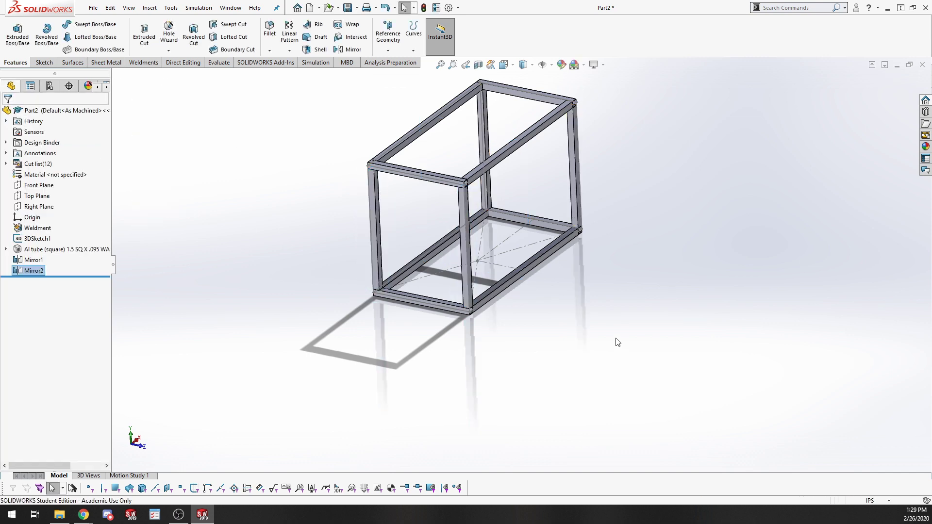
Examine the frame from several angles, checking how the mirrored vertical posts meet the top and bottom rectangles at each corner
middle_click_drag(616, 142, 597, 160)
scroll(582, 174, "down", 5)
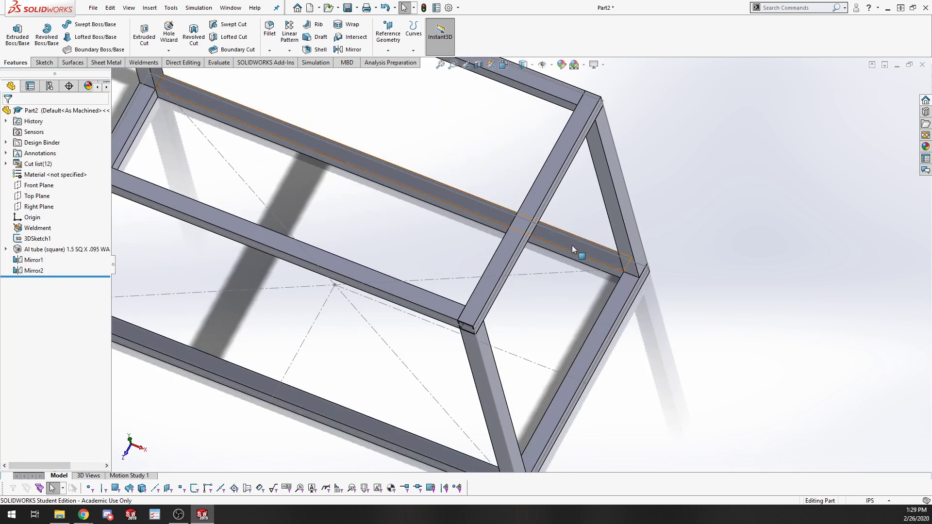
middle_click_drag(571, 245, 596, 170)
scroll(558, 194, "up", 5)
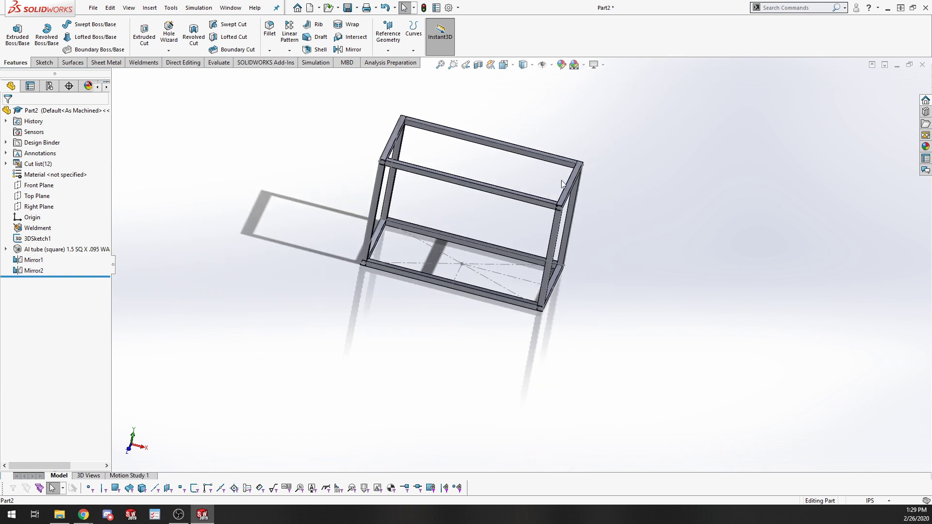
scroll(561, 182, "down", 3)
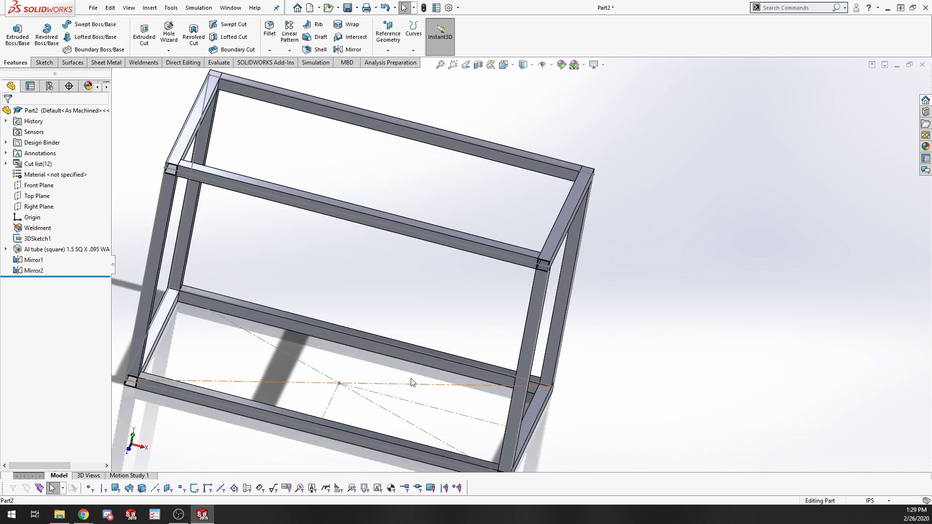
scroll(307, 305, "up", 5)
scroll(369, 235, "down", 6)
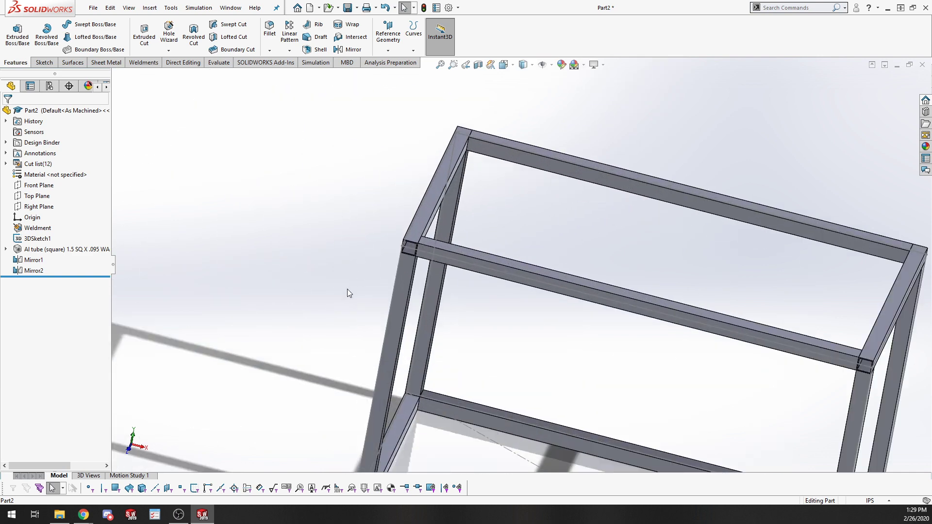
middle_click_drag(348, 290, 395, 302)
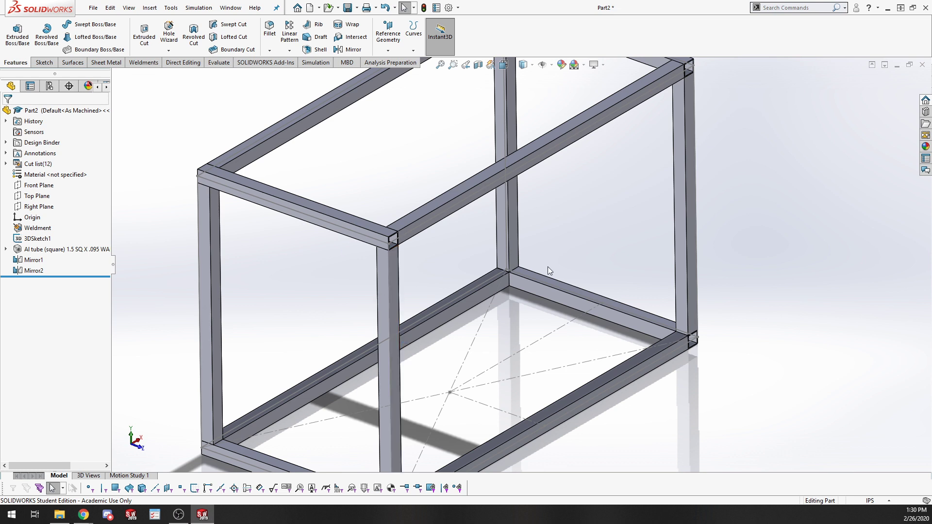
scroll(552, 252, "up", 10)
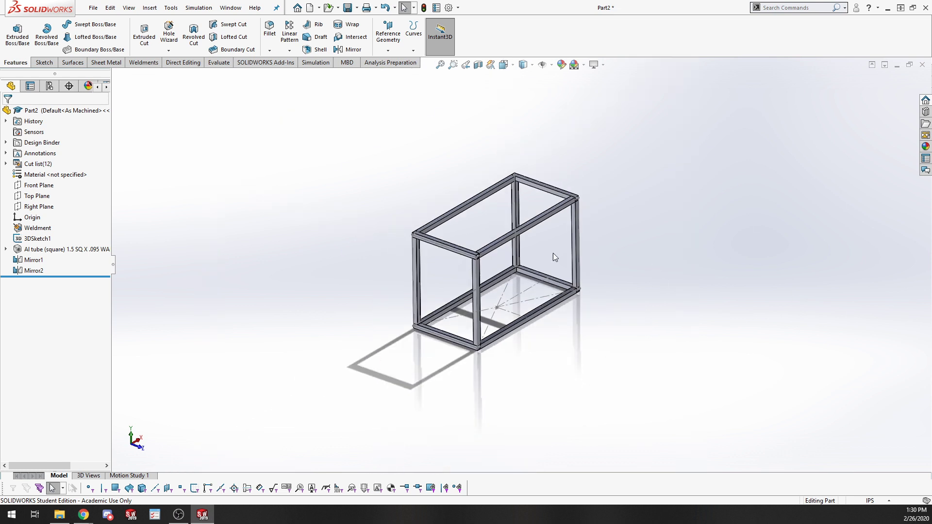
scroll(637, 200, "down", 5)
scroll(357, 377, "up", 5)
scroll(420, 290, "down", 4)
scroll(665, 347, "down", 2)
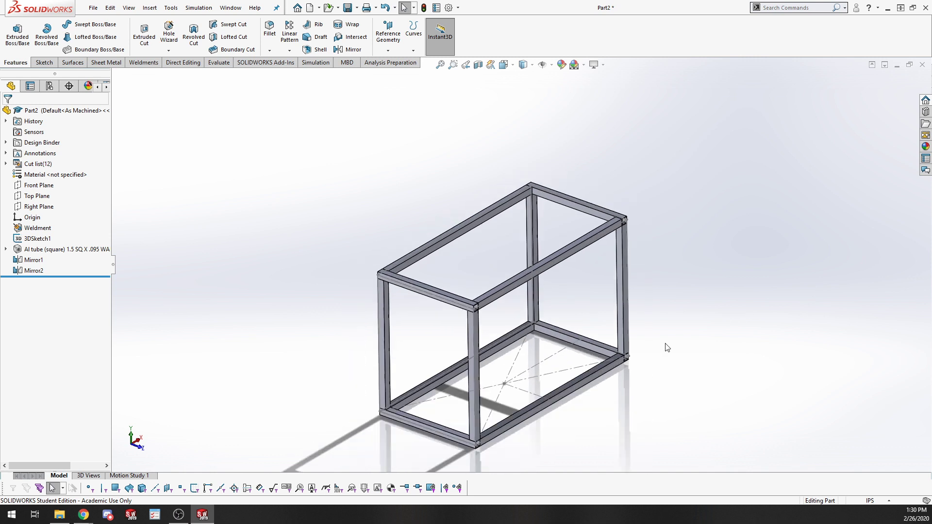
scroll(576, 326, "up", 1)
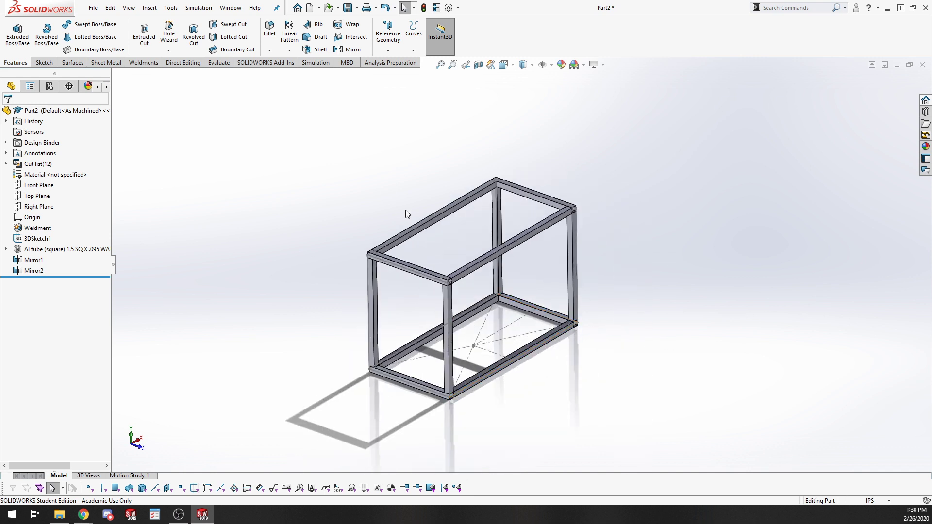
scroll(458, 249, "down", 5)
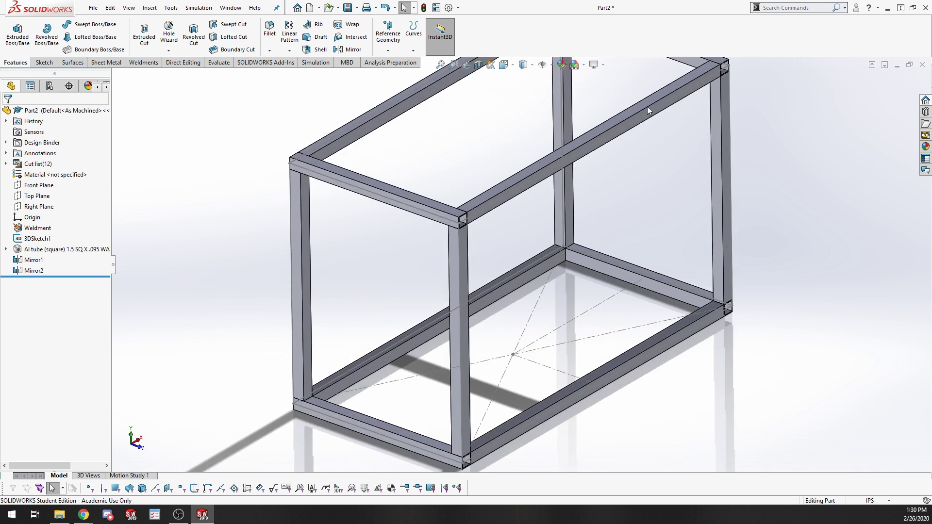
scroll(485, 150, "up", 4)
scroll(516, 208, "down", 2)
scroll(519, 289, "up", 2)
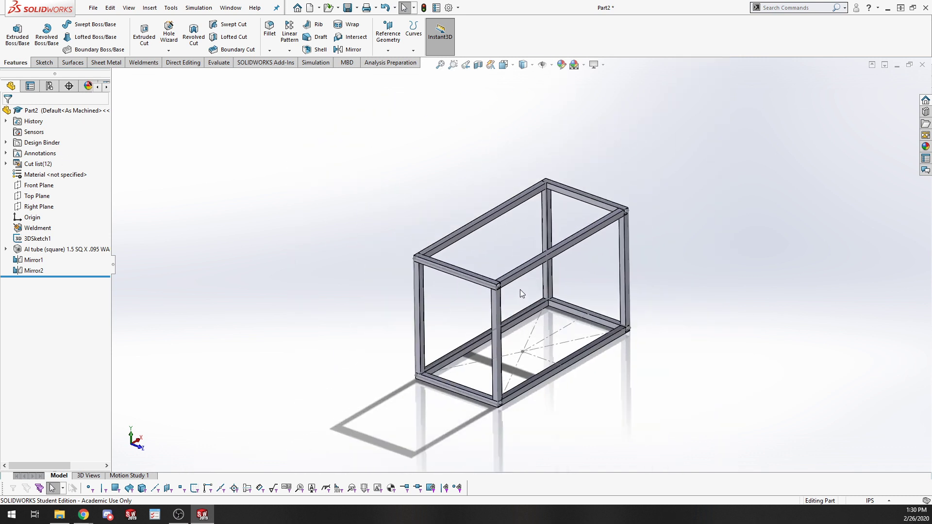
middle_click_drag(493, 343, 453, 418)
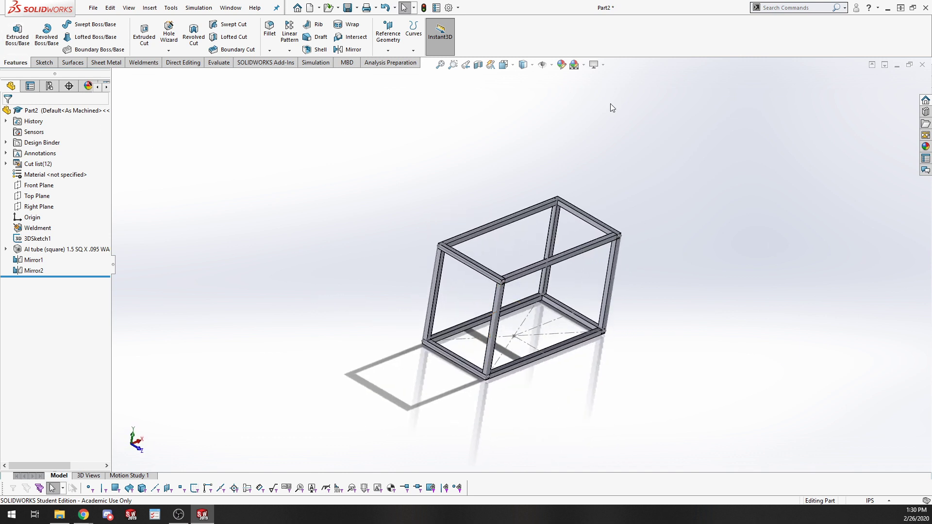
middle_click_drag(898, 122, 752, 134)
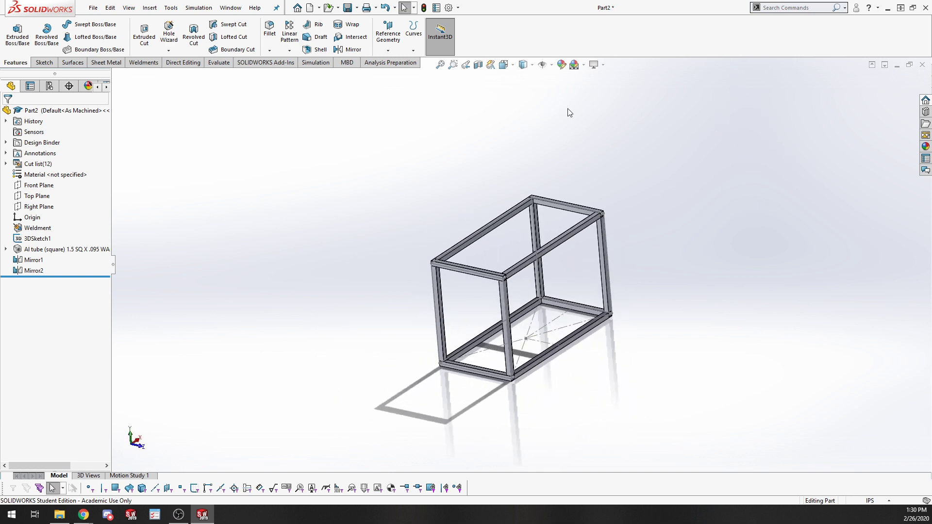
key("f")
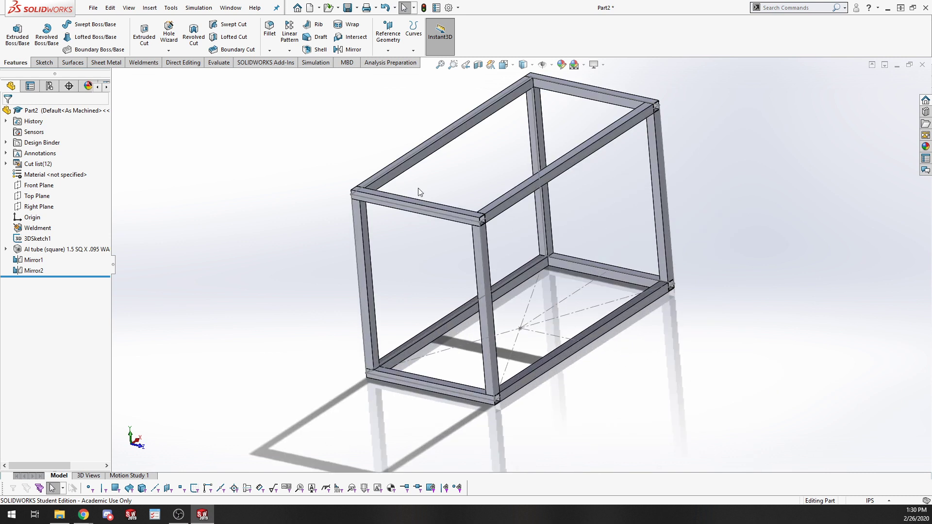
Close the frame part without saving it and create a new document from the Part template
left_click(921, 64)
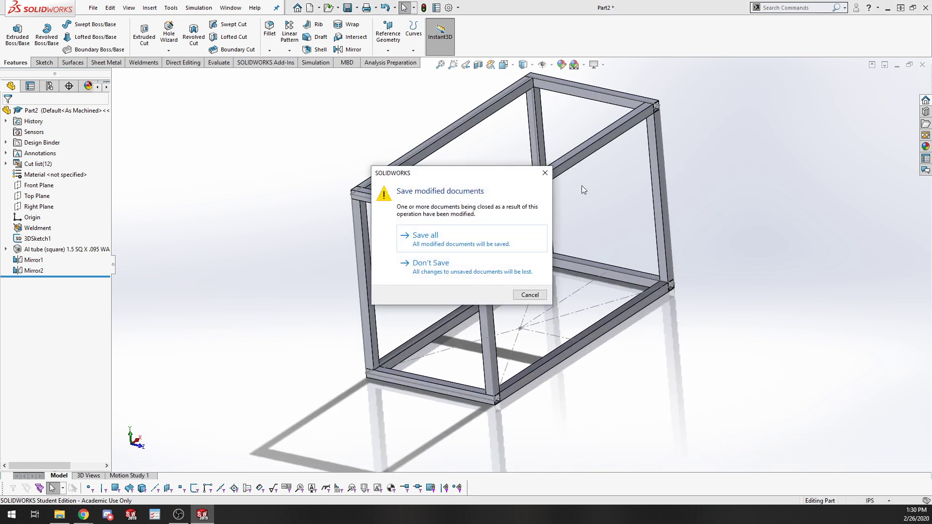
left_click(437, 264)
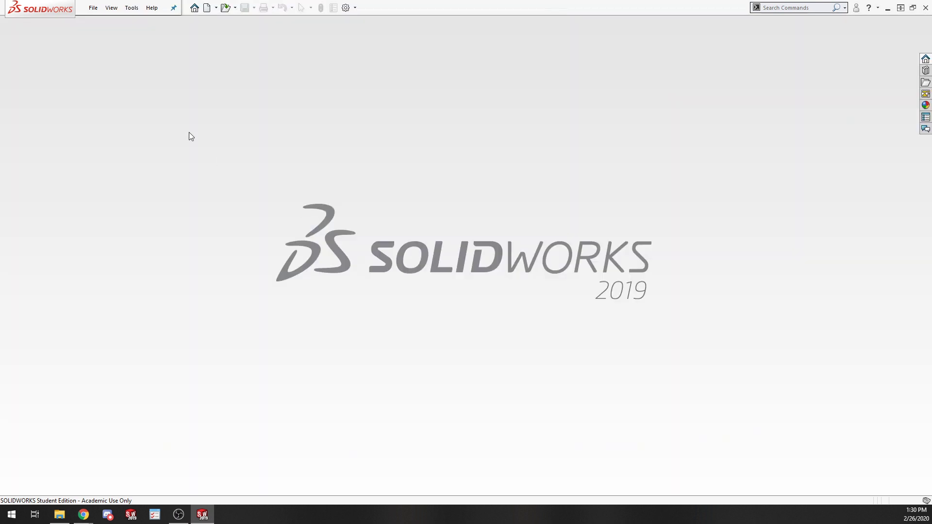
left_click(94, 9)
left_click(105, 21)
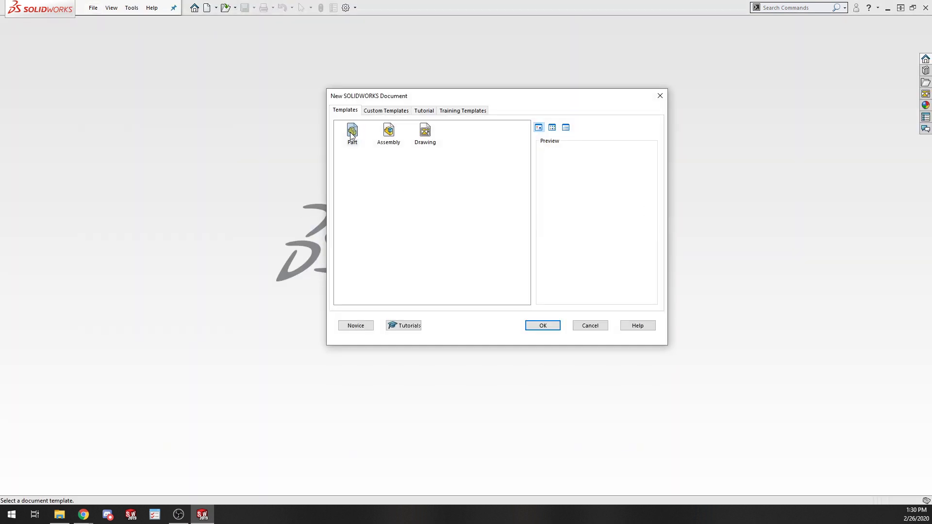
left_click(551, 324)
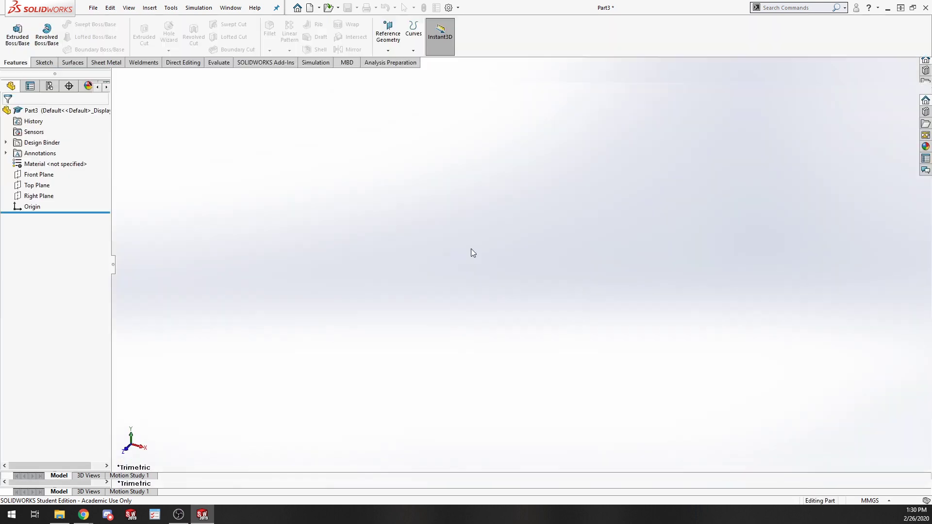
Start a 3D sketch and draw a construction midpoint line centred on the origin along the X direction
left_click(45, 63)
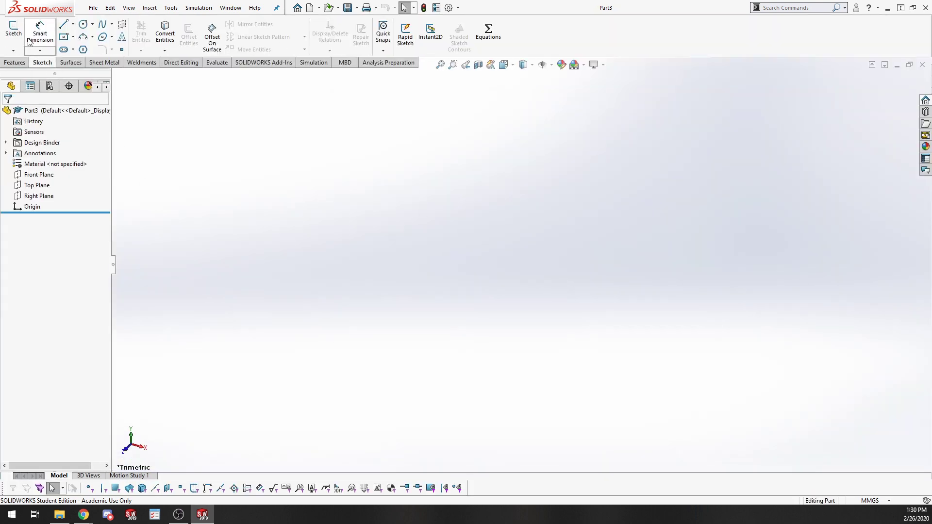
left_click(141, 62)
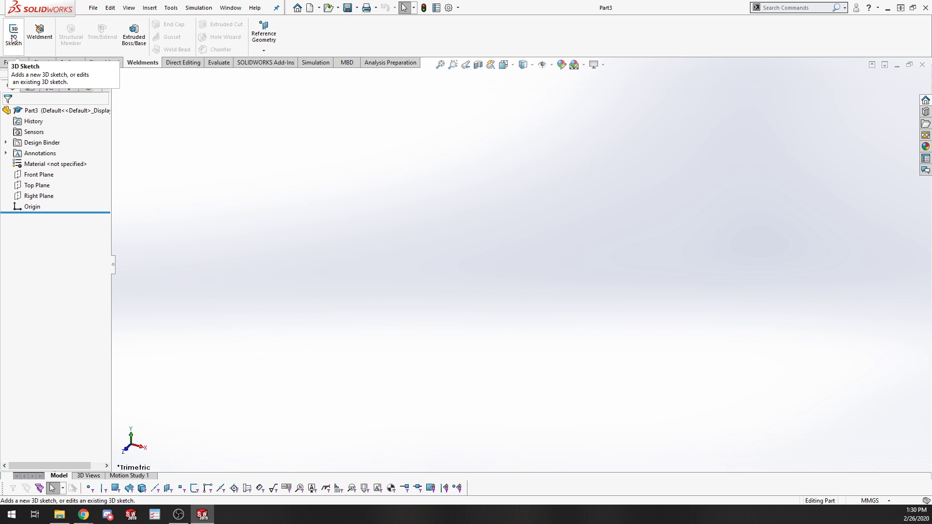
left_click(14, 39)
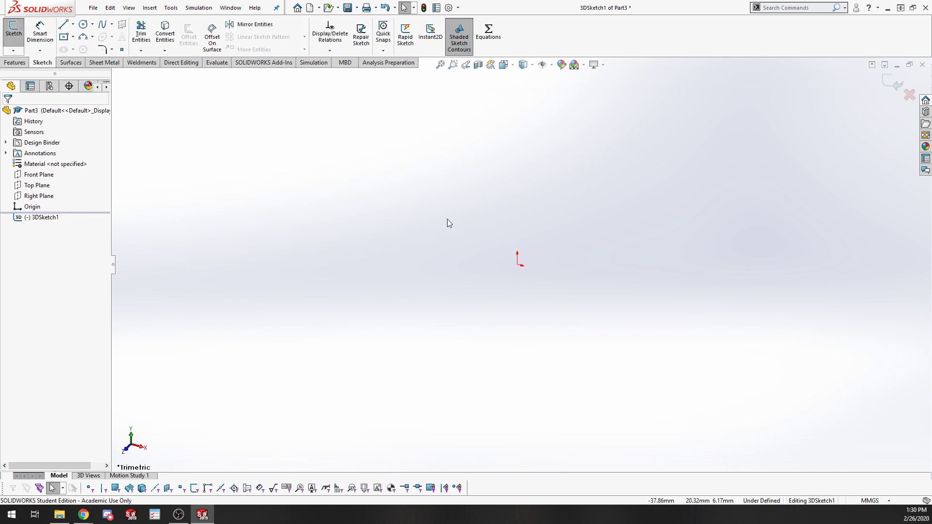
left_click(73, 24)
left_click(83, 47)
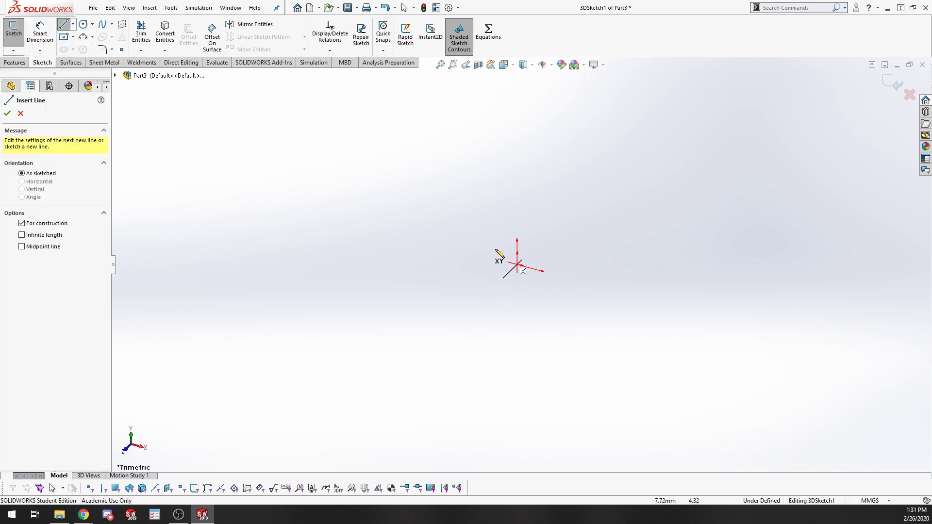
left_click(518, 265)
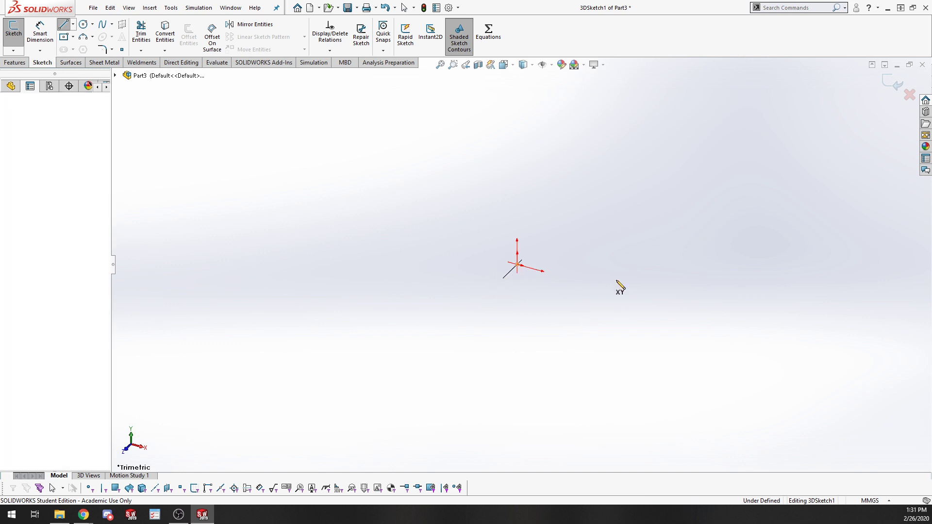
left_click(650, 301)
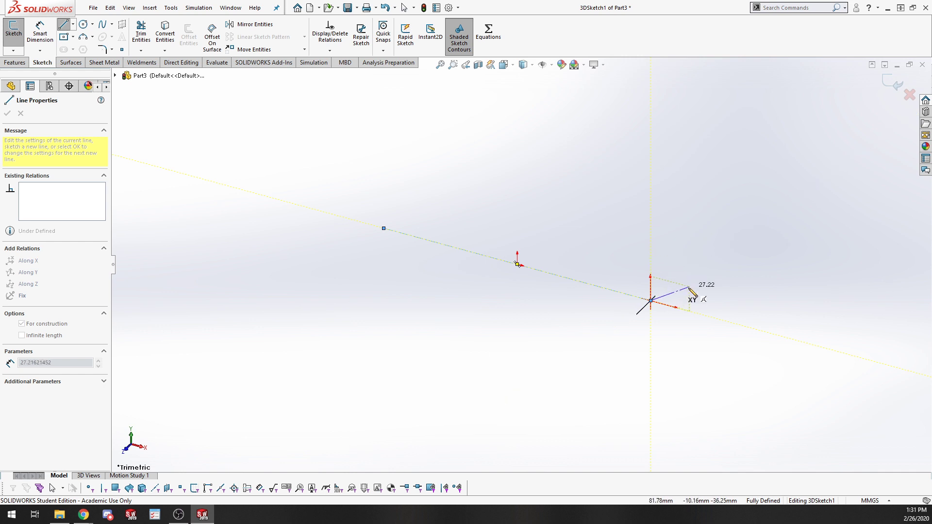
key("Escape")
mouse_move(461, 330)
middle_mouse_down()
mouse_move(538, 312)
mouse_move(424, 271)
mouse_move(532, 282)
middle_mouse_up()
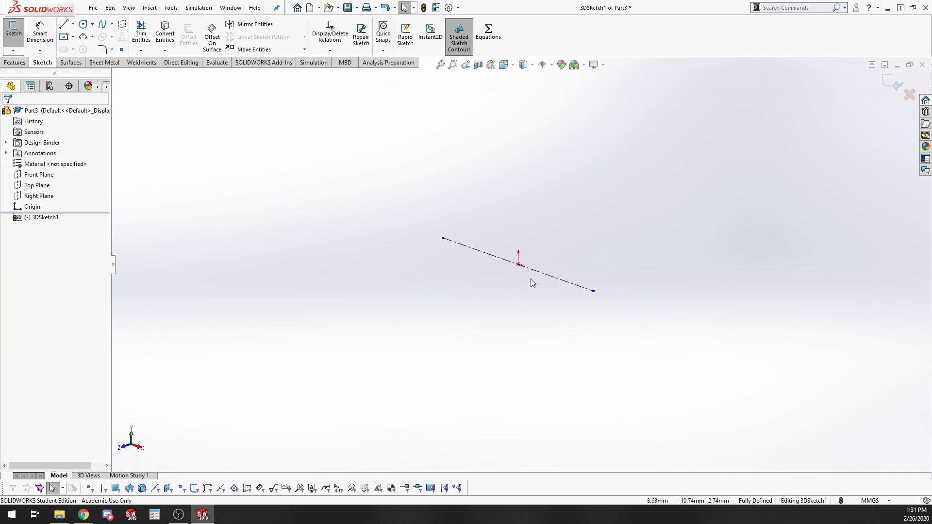
Draw a construction centerline about 179 mm long from the origin along the Z direction
left_click(542, 275)
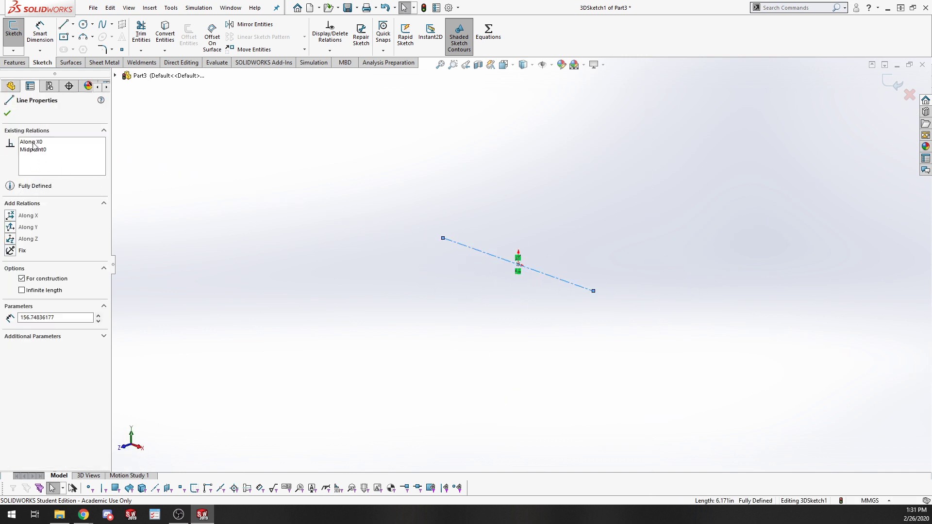
left_click(403, 265)
left_click(73, 24)
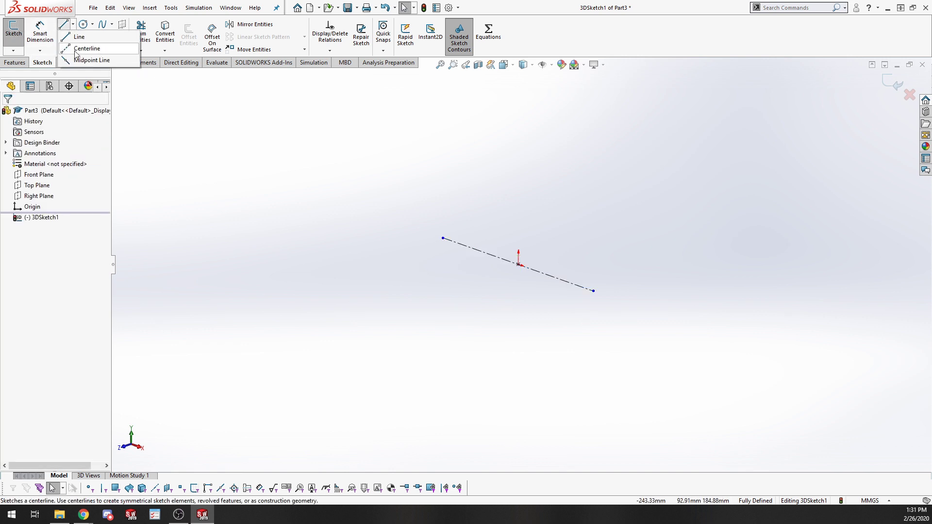
left_click(78, 49)
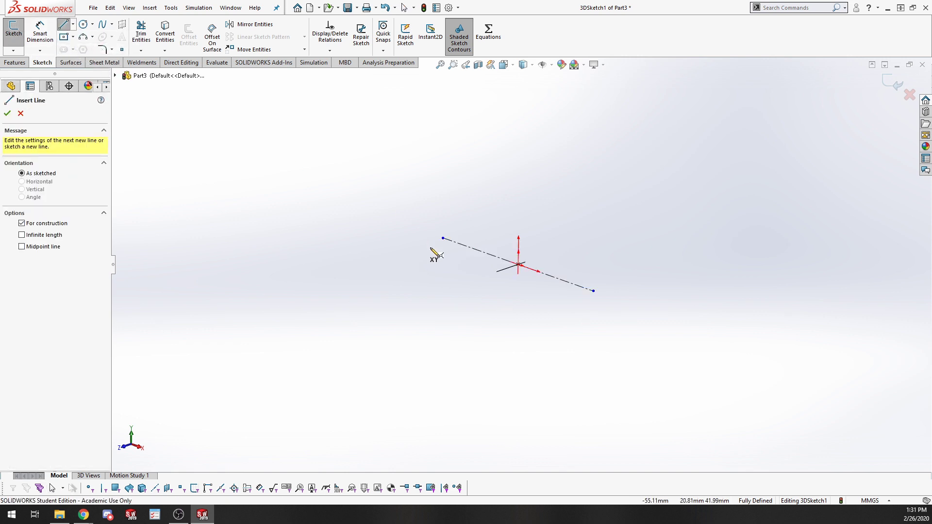
left_click(518, 265)
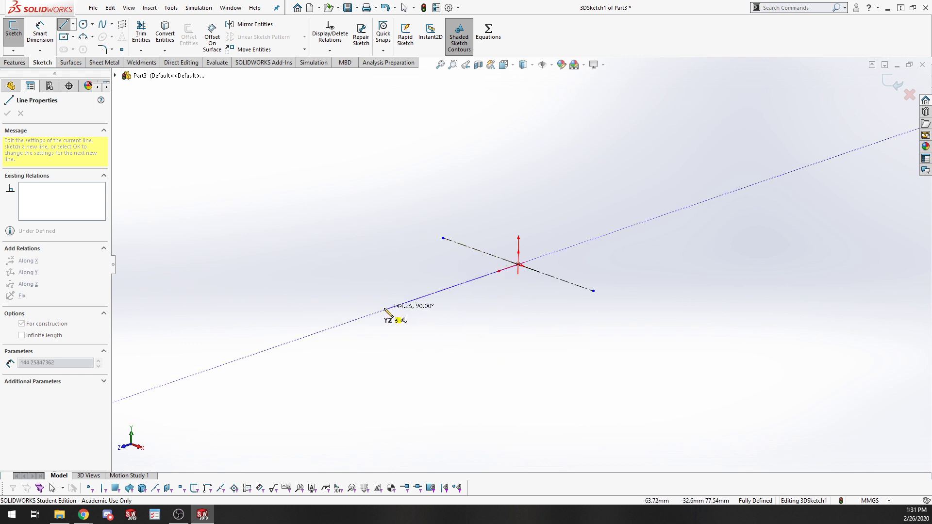
left_click(353, 322)
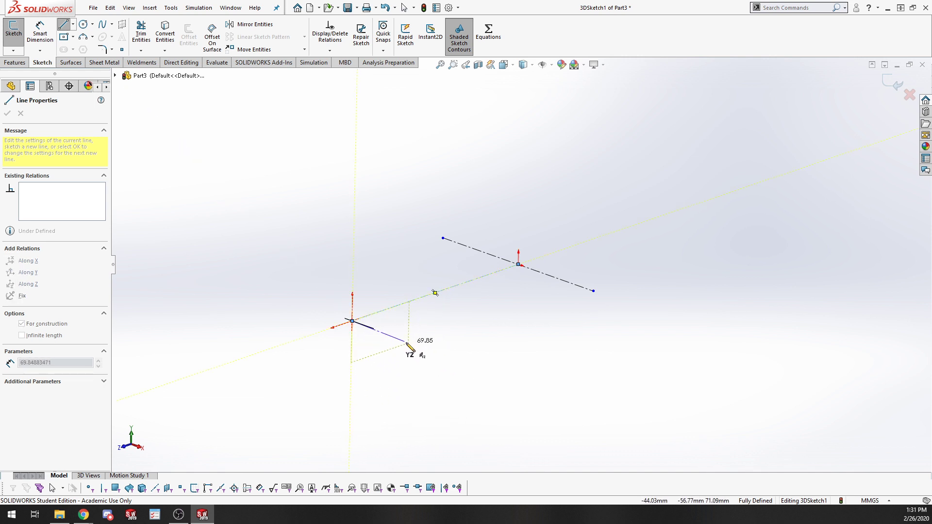
key("Escape")
Draw a construction midpoint line along X, centred on the free end of the Z centerline
left_click(72, 24)
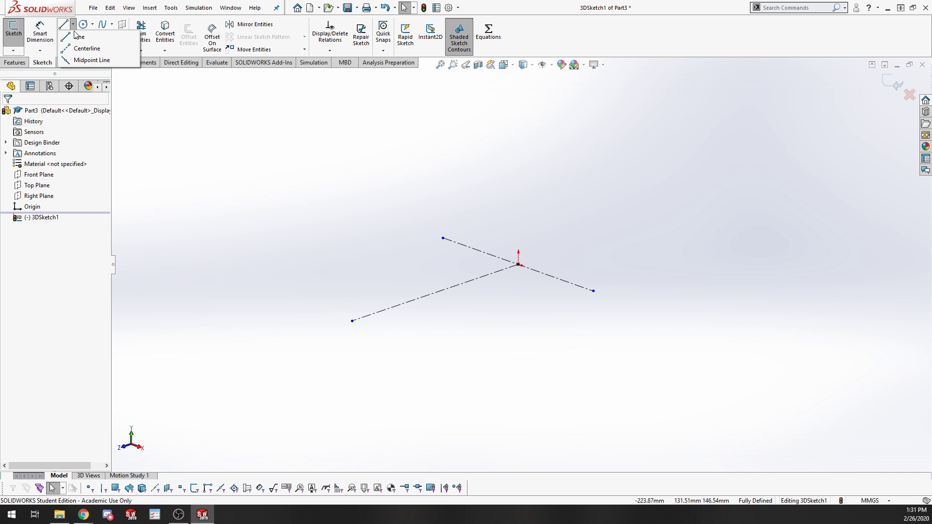
left_click(88, 59)
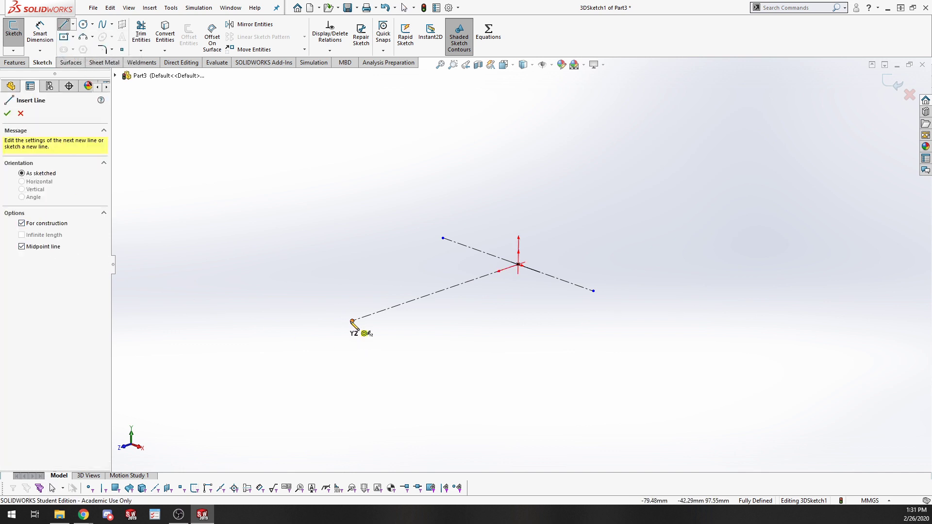
left_click(352, 322)
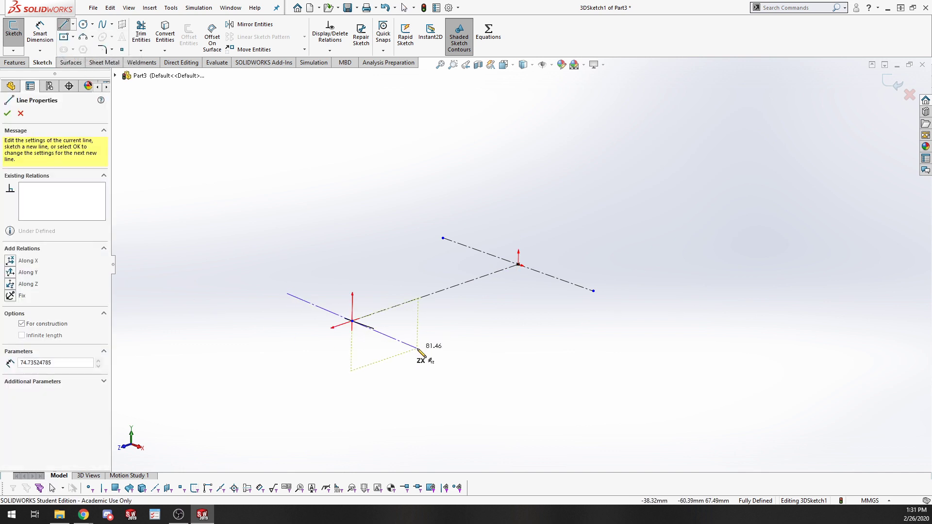
key("Tab")
key("Tab")
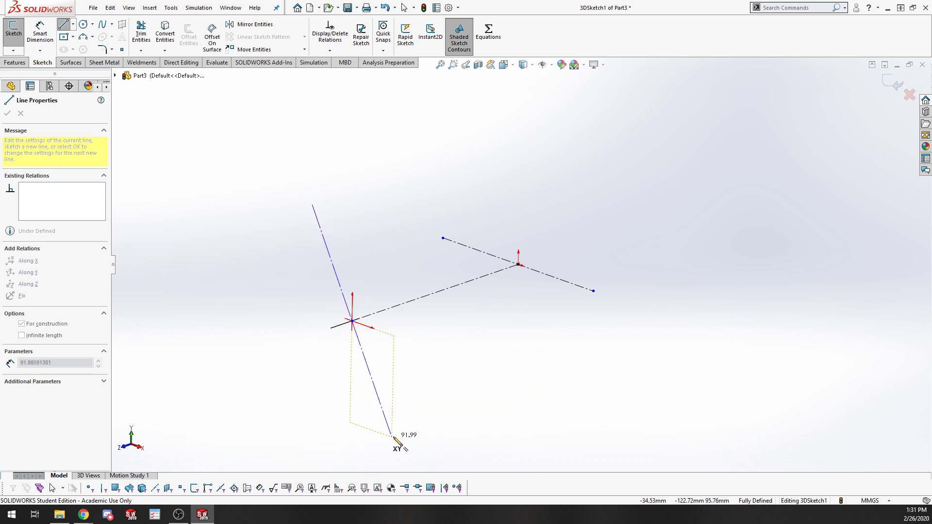
left_click(402, 339)
key("Escape")
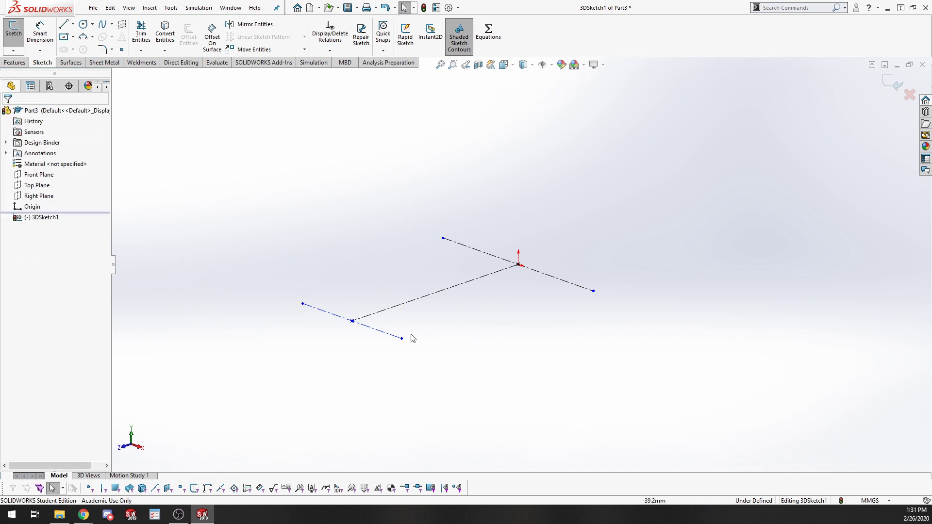
left_click(395, 336)
key("Escape")
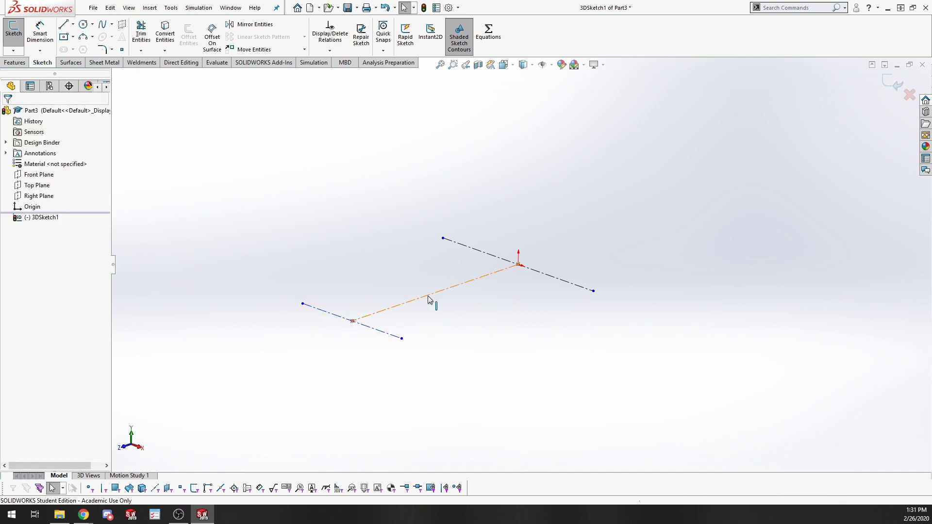
left_click(427, 296)
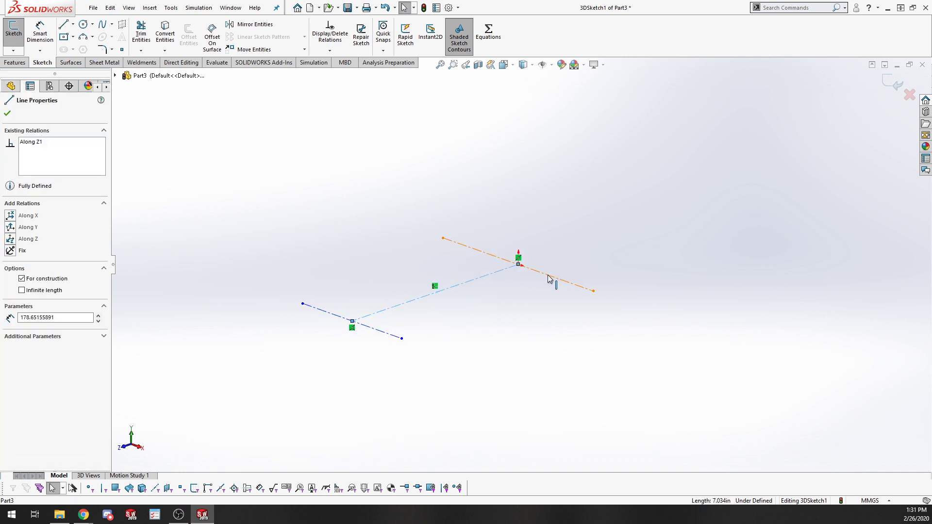
key("Escape")
Switch the document units to IPS and reopen the 3D sketch for editing
mouse_move(545, 353)
middle_mouse_down()
mouse_move(539, 276)
mouse_move(545, 322)
mouse_move(625, 338)
mouse_move(613, 370)
mouse_move(595, 357)
middle_mouse_up()
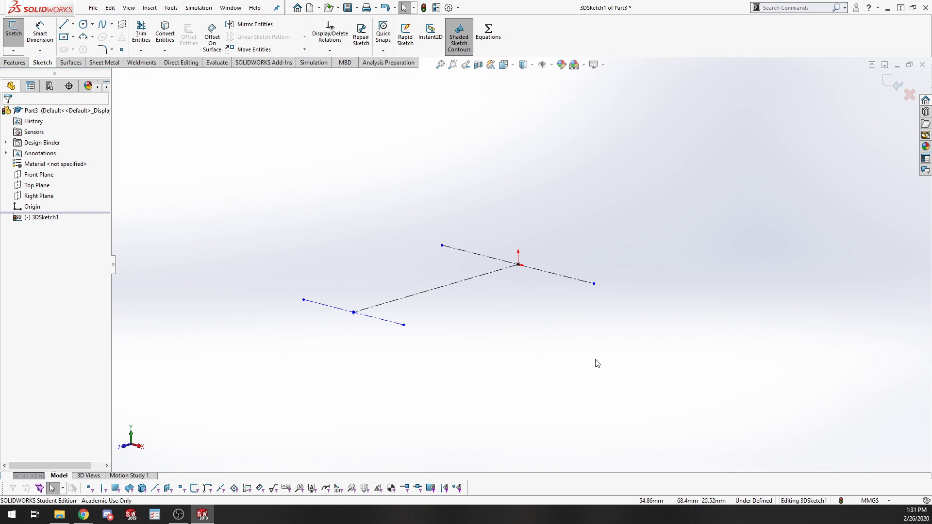
left_click(881, 506)
left_click(879, 501)
left_click(858, 471)
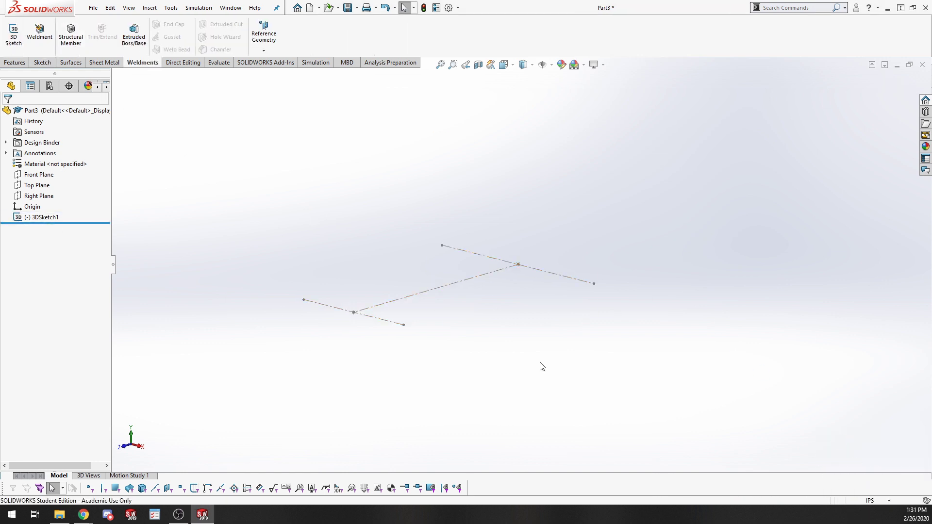
right_click(32, 217)
left_click(34, 203)
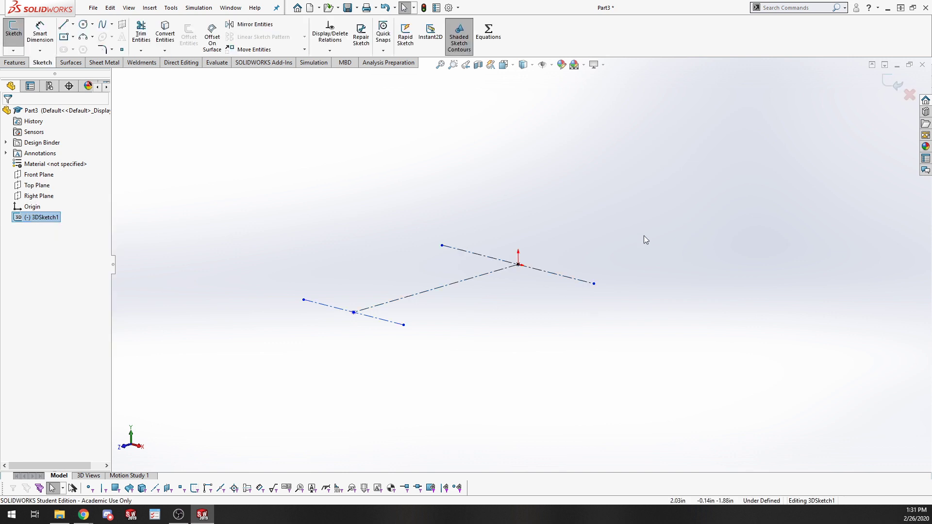
Dimension the construction line centred on the origin to a length of 30 in
left_click(40, 33)
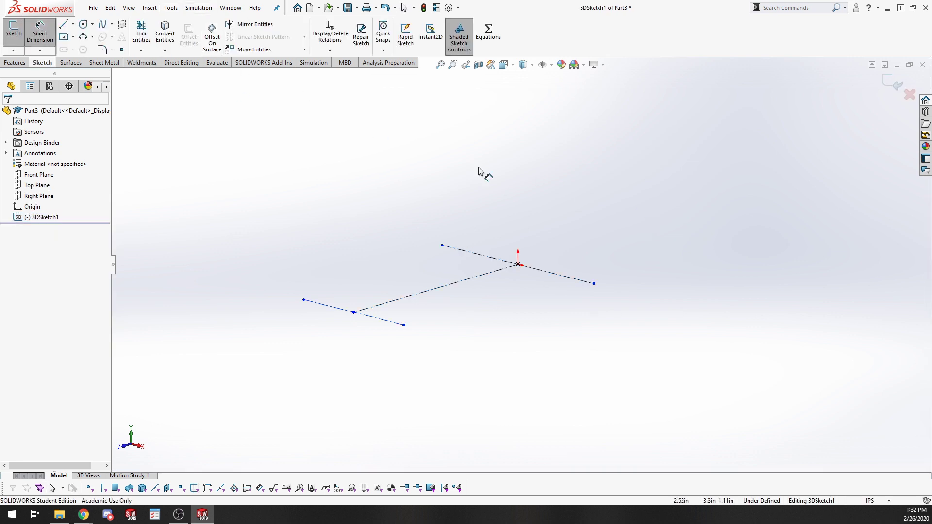
left_click(540, 270)
left_click(520, 223)
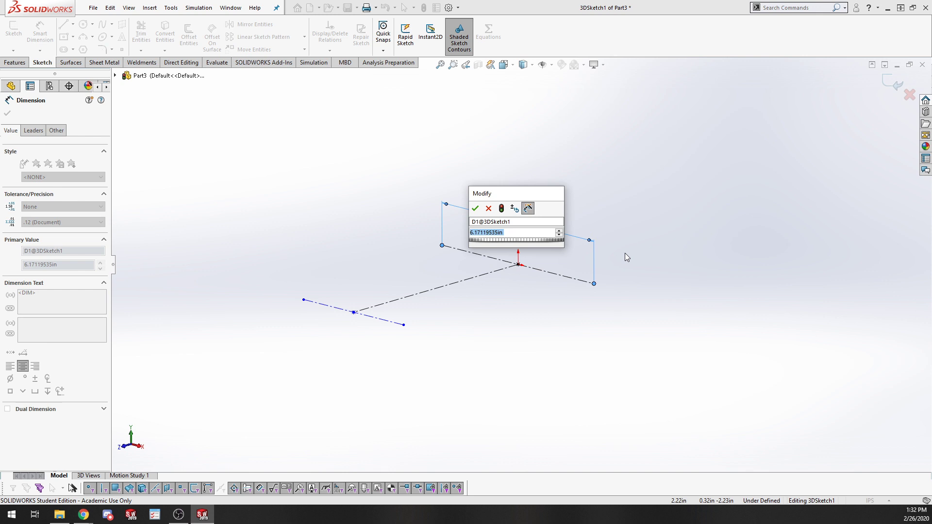
type("30")
key("Return")
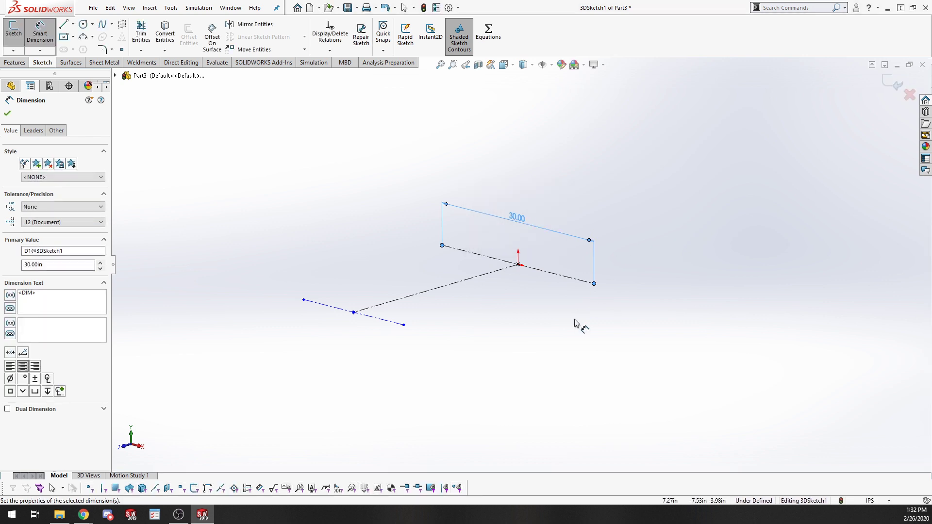
Dimension the Z centerline joining the two crosswise construction lines to 40 in
left_click(452, 286)
left_click(410, 261)
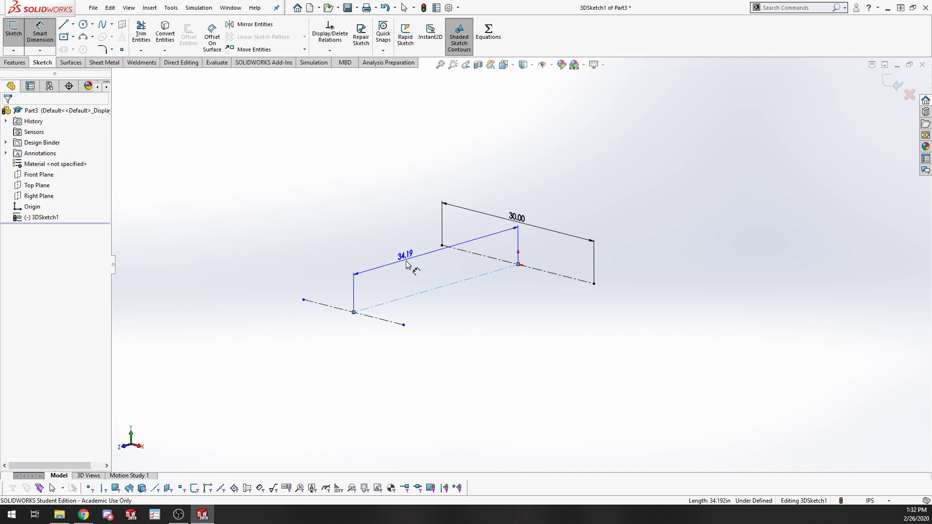
type("40")
key("Return")
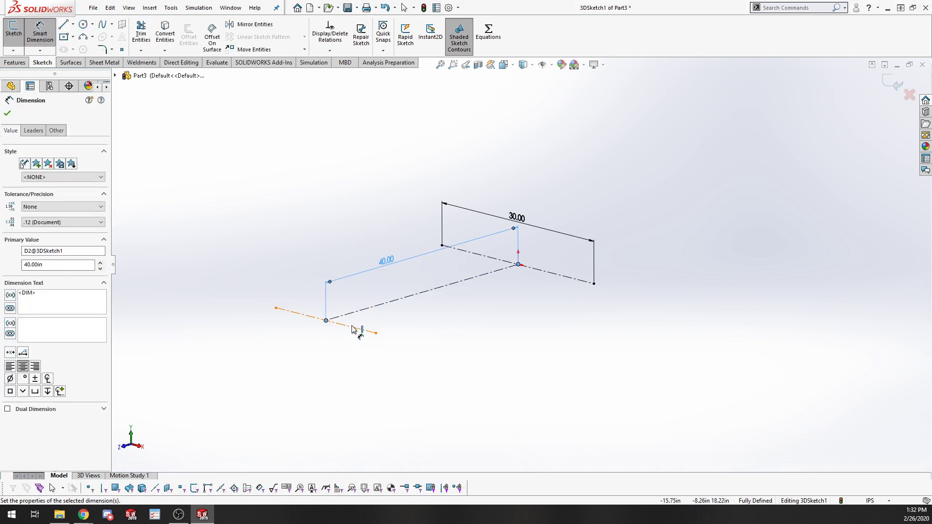
Dimension the crosswise construction line at the front end of the centerline to 26 in
left_click(376, 351)
left_click(313, 364)
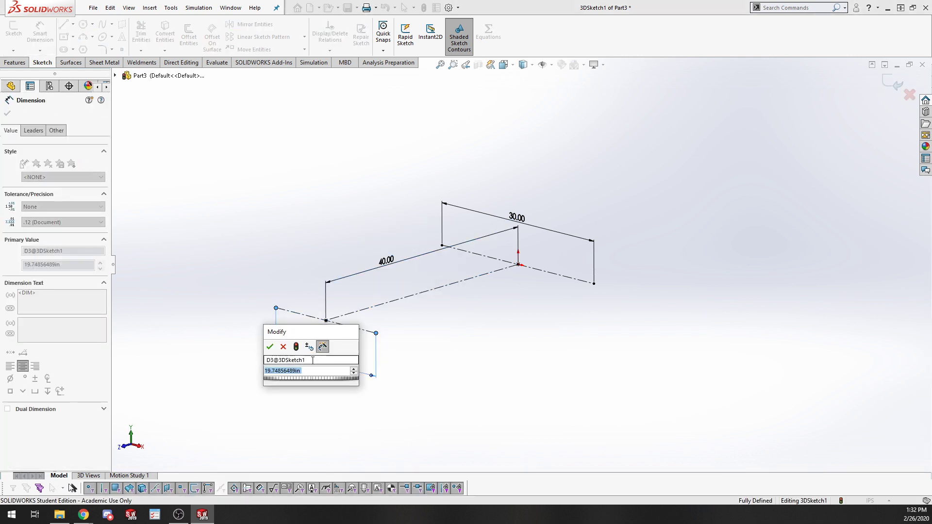
key("Return")
left_click(520, 338)
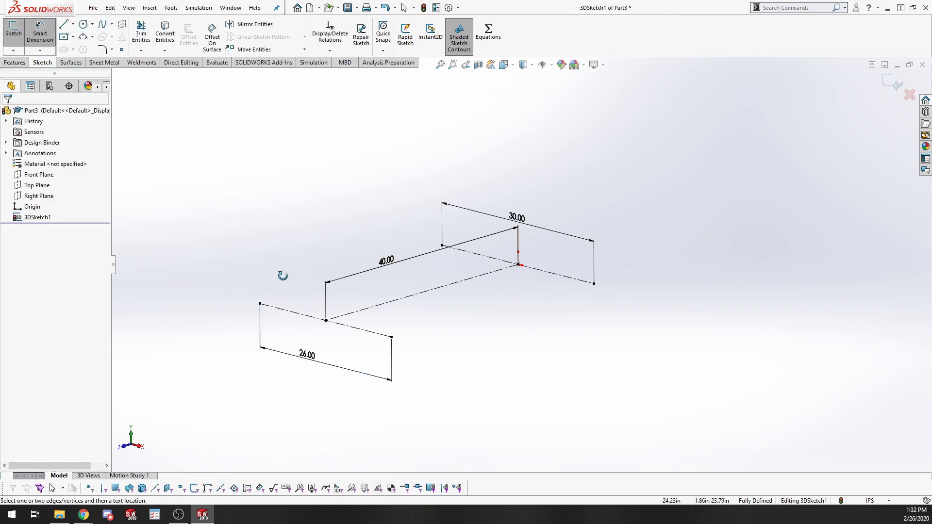
Draw a solid vertical line about 27.5 in tall in the XY plane, up from the 30 in construction line's negative-X end
mouse_move(283, 276)
middle_mouse_down()
mouse_move(306, 300)
mouse_move(287, 279)
middle_mouse_up()
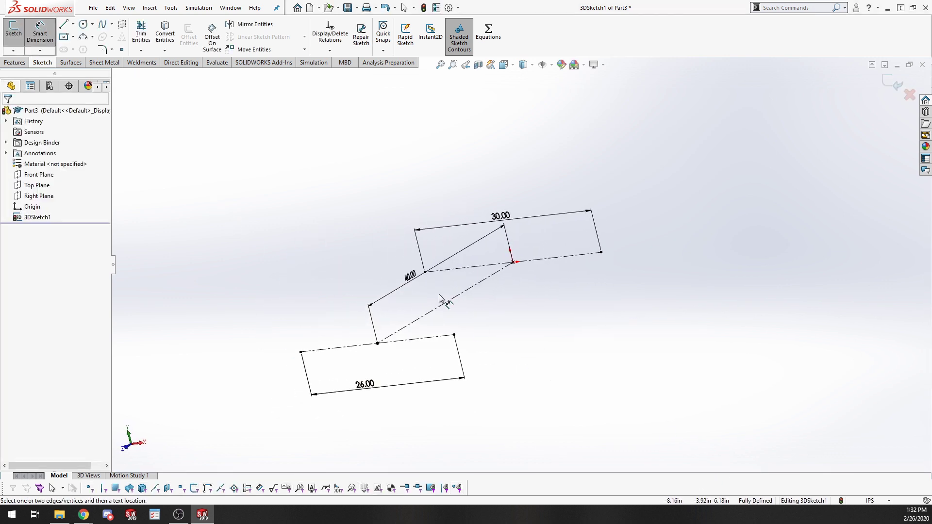
mouse_move(440, 298)
middle_mouse_down()
mouse_move(478, 323)
mouse_move(546, 329)
middle_mouse_up()
middle_click_drag(548, 372, 547, 373)
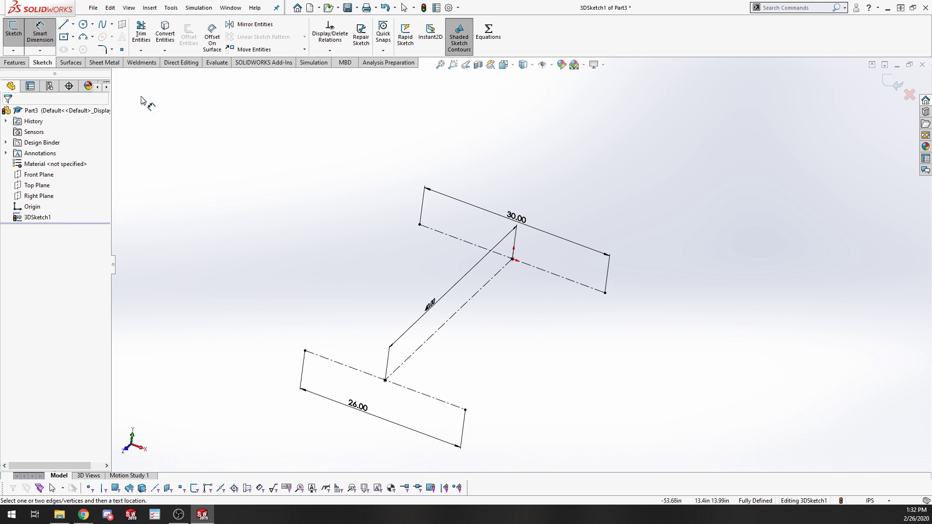
left_click(63, 24)
scroll(520, 276, "up", 3)
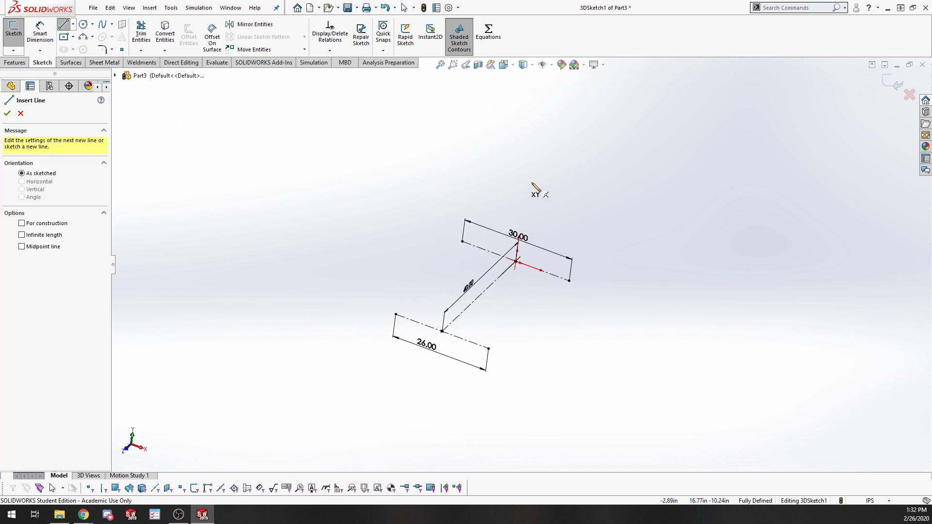
mouse_move(539, 350)
middle_mouse_down()
mouse_move(496, 246)
mouse_move(520, 285)
mouse_move(520, 293)
mouse_move(509, 285)
mouse_move(501, 304)
mouse_move(495, 291)
mouse_move(501, 304)
mouse_move(531, 313)
middle_mouse_up()
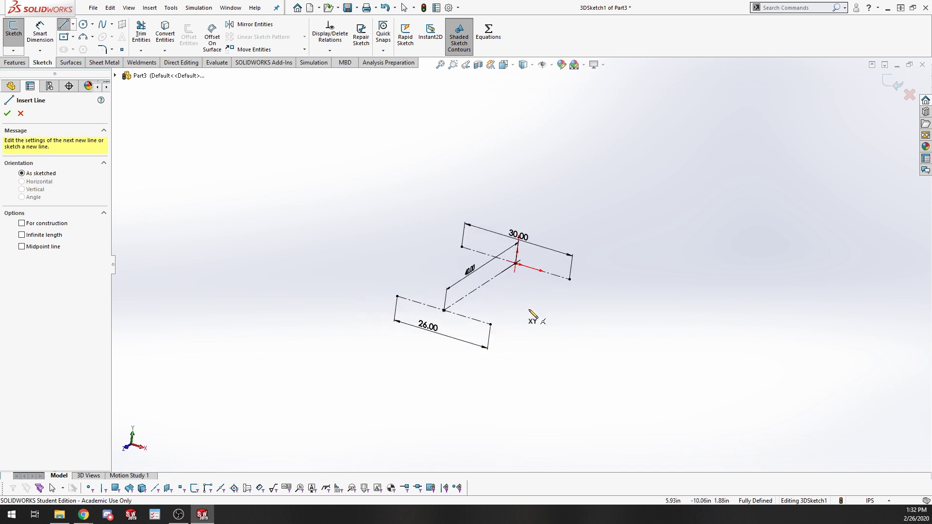
left_click(461, 247)
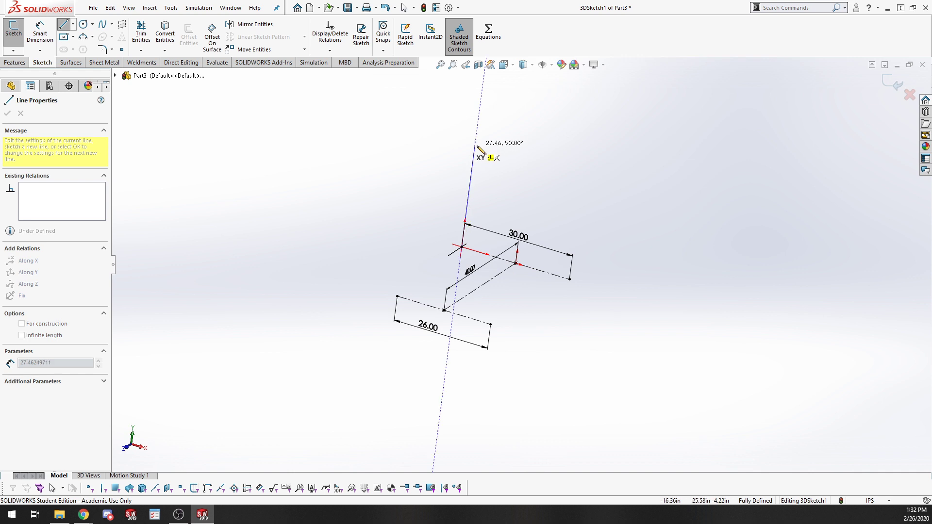
left_click(474, 145)
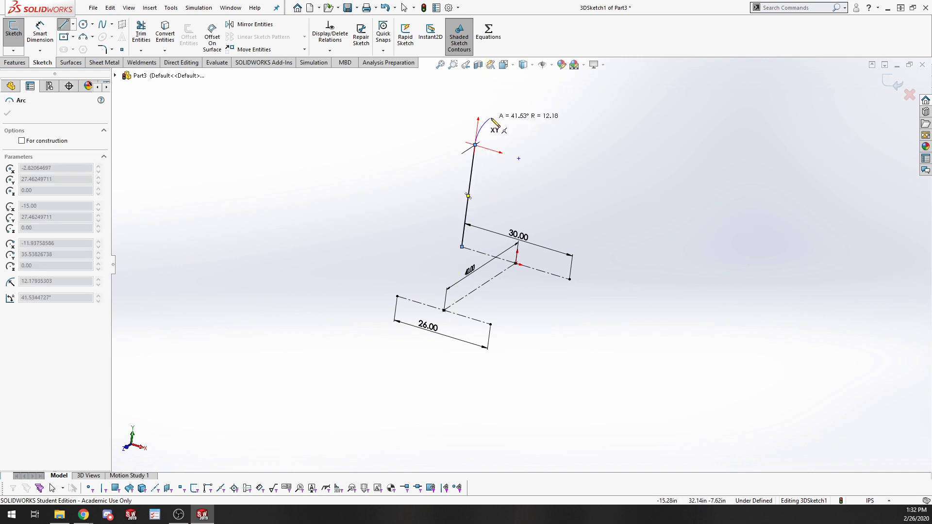
Continue the hoop profile with a tangent arc of about 12 in radius and a rising line about 21 in long, rounded by a peak arc
left_click(492, 117)
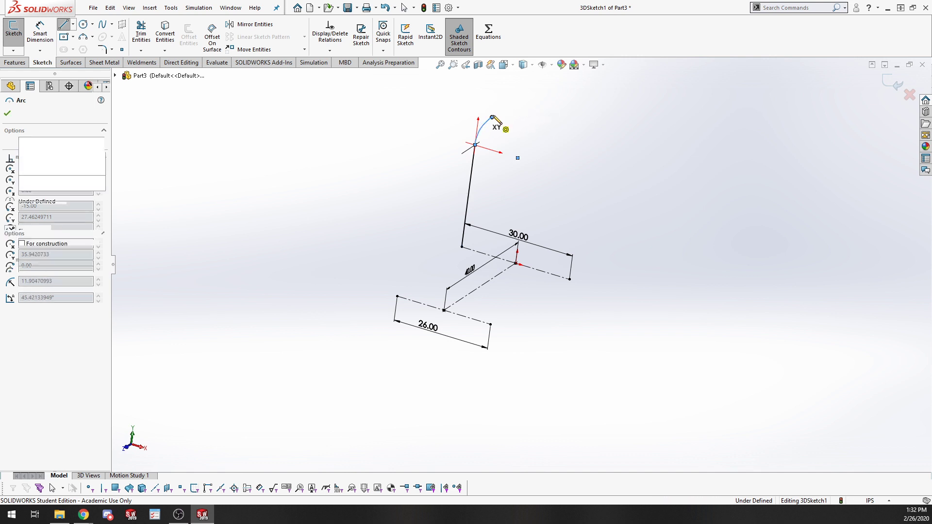
left_click(552, 79)
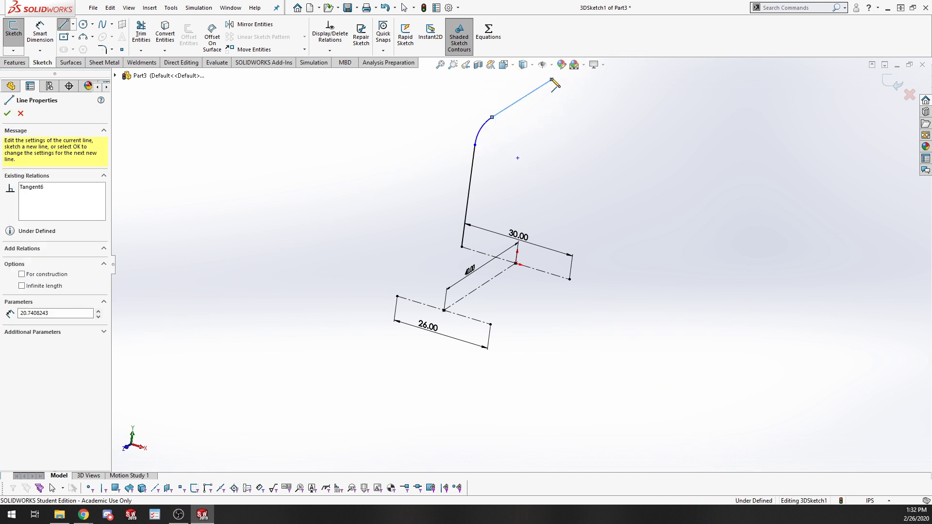
left_click(575, 85)
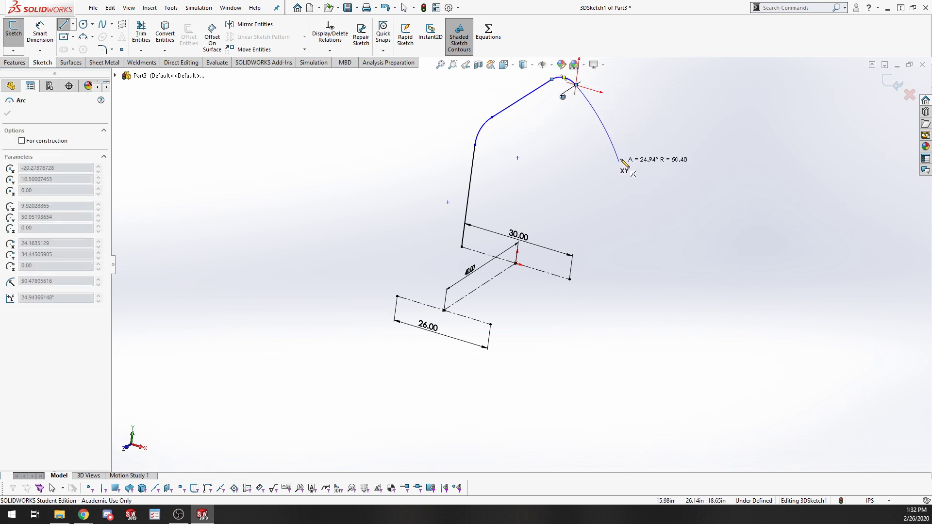
key("Escape")
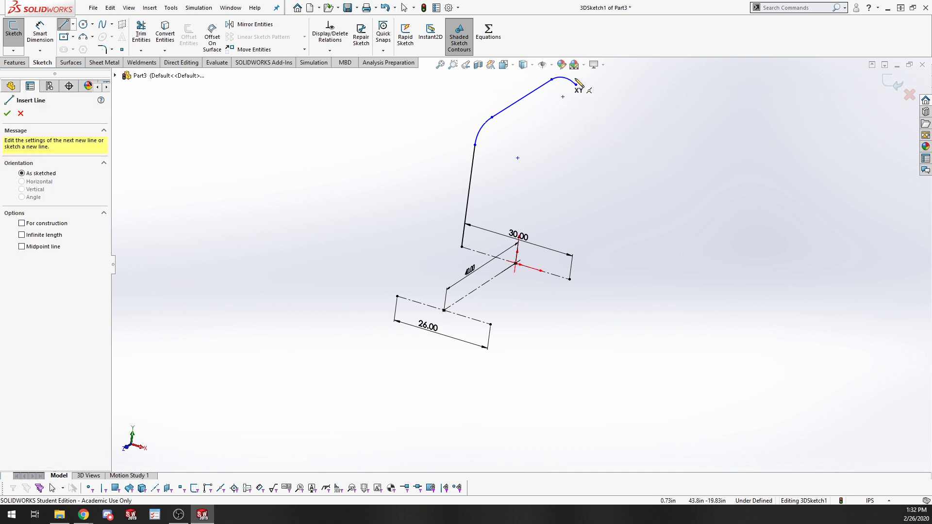
Finish the hoop profile with a falling line about 19.6 in long at 45°, a tangent arc and a last line about 19.6 in long
left_click(576, 84)
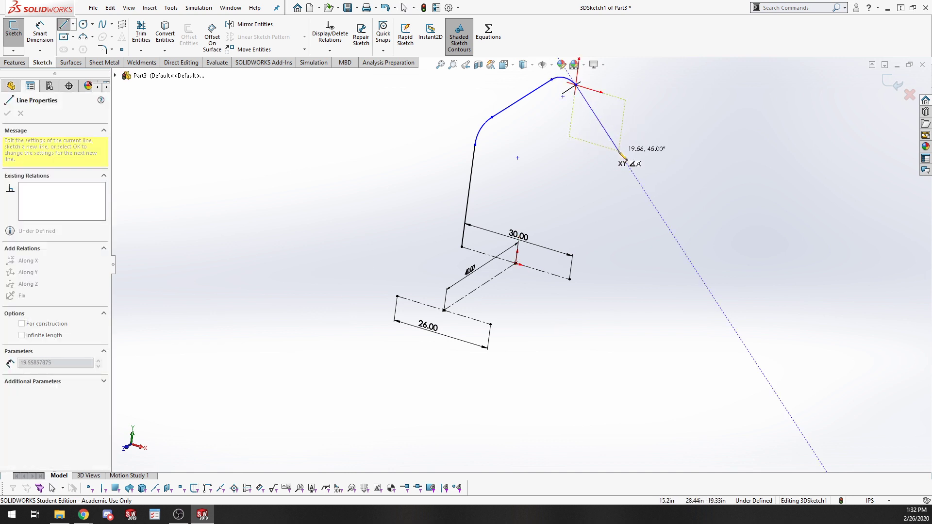
left_click(620, 153)
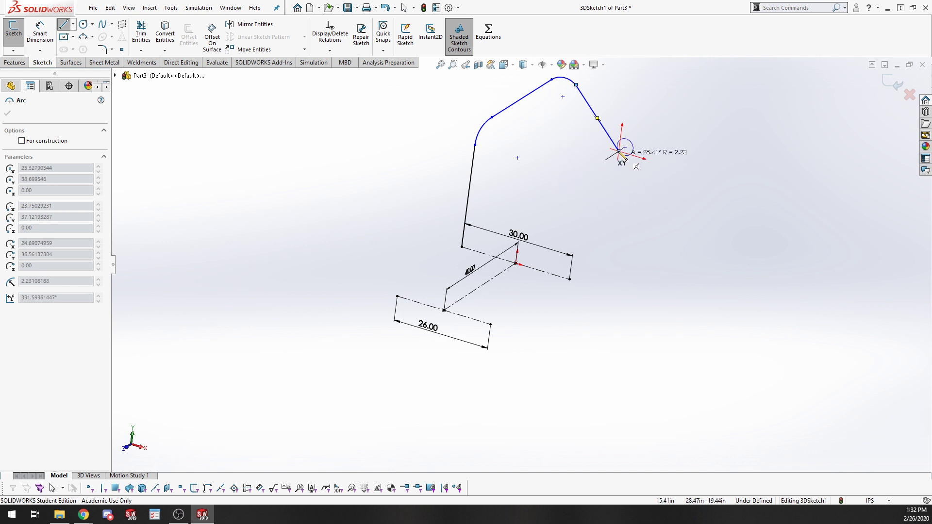
left_click(622, 186)
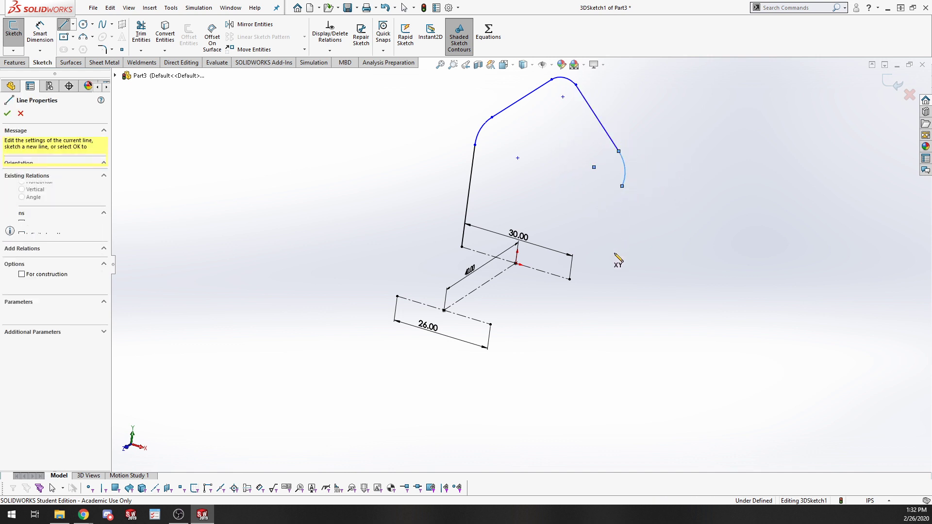
left_click(589, 247)
key("Escape")
key("Escape")
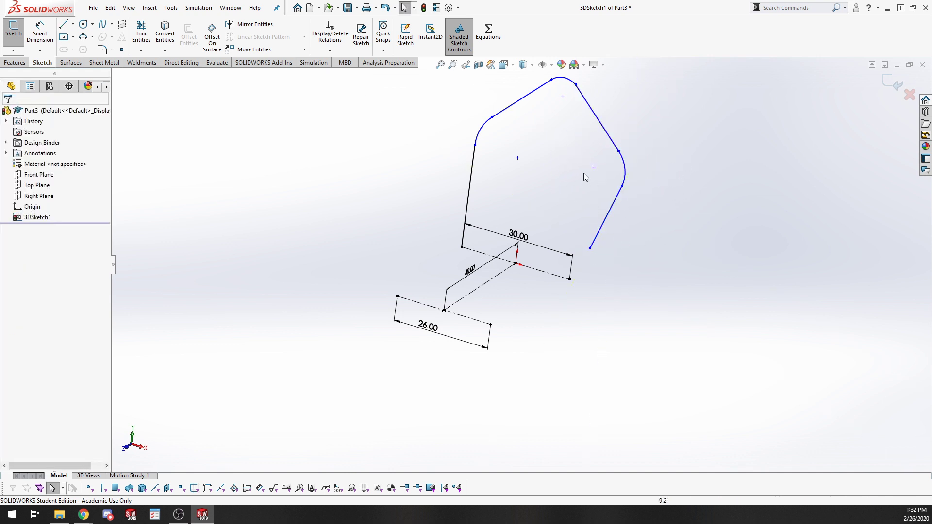
Make the hoop's last line run along Y and merge its lower end with the 30 in construction line's positive-X end
scroll(610, 215, "up", 2)
left_click(584, 226)
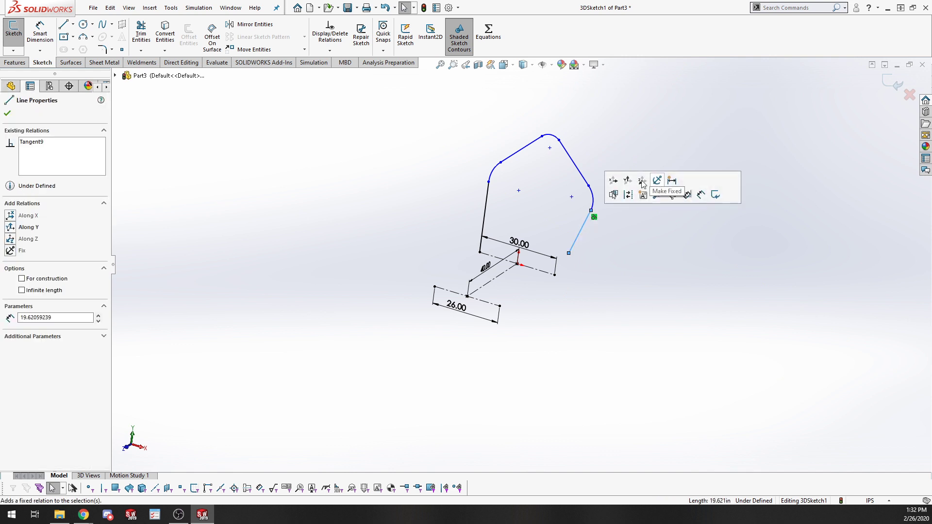
left_click(587, 268)
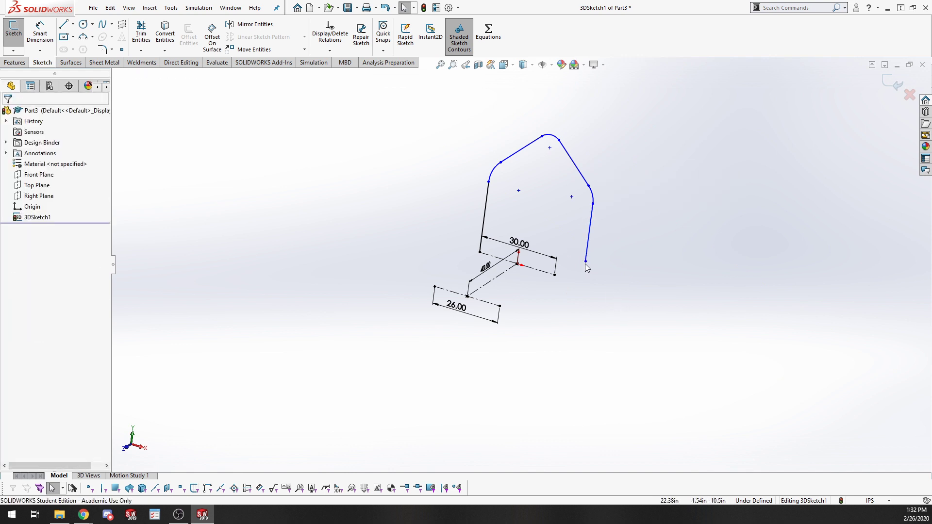
left_click(585, 261)
left_click(554, 274, "ctrl")
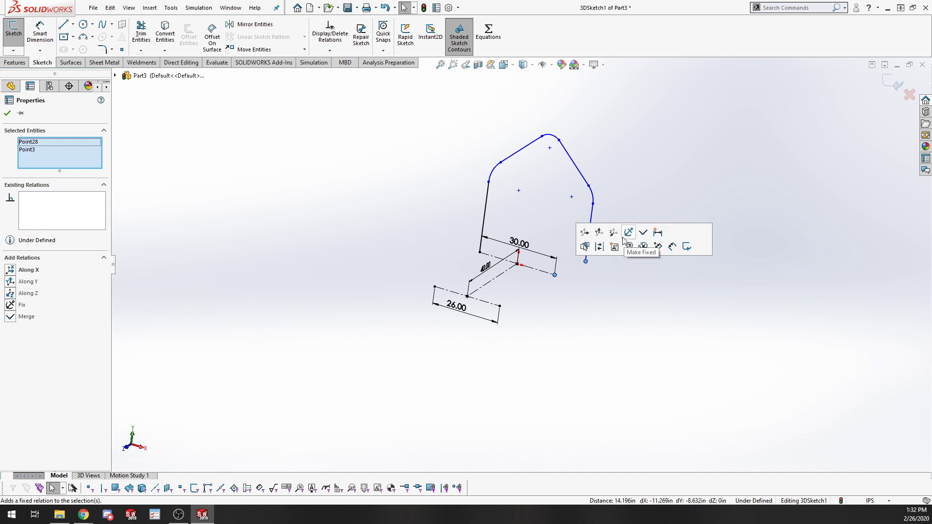
left_click(642, 233)
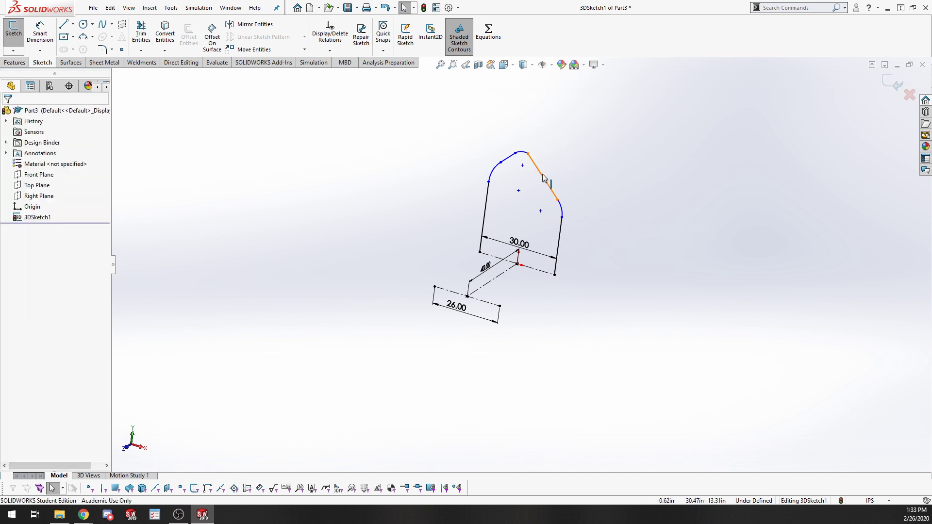
Make the two sloping lines on either side of the hoop's peak arc equal in length
left_click(543, 178)
left_click(508, 157, "ctrl")
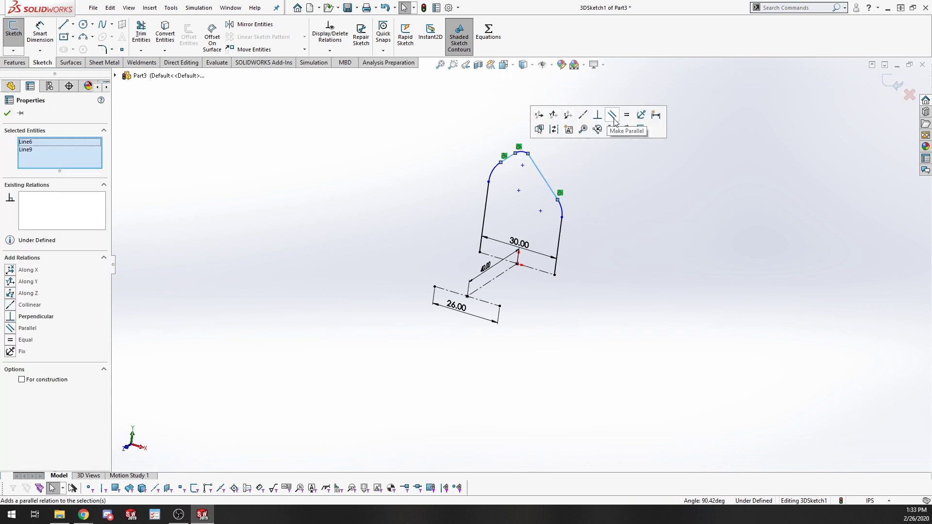
left_click(613, 116)
left_click(560, 178)
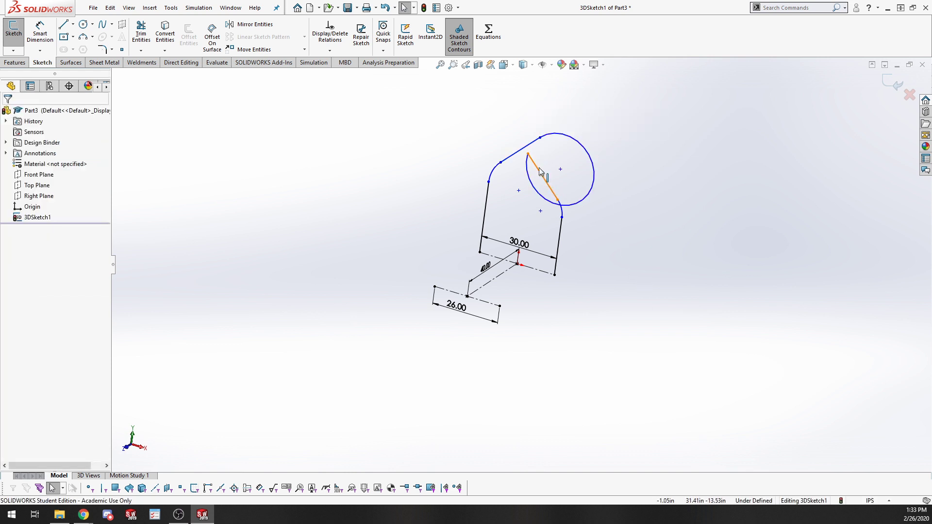
Pull the peak arc's loose end outward, make the arc tangent to the adjoining line, and reshape the peak
mouse_move(527, 154)
left_mouse_down()
mouse_move(582, 151)
mouse_move(567, 150)
left_mouse_up()
left_click(565, 171)
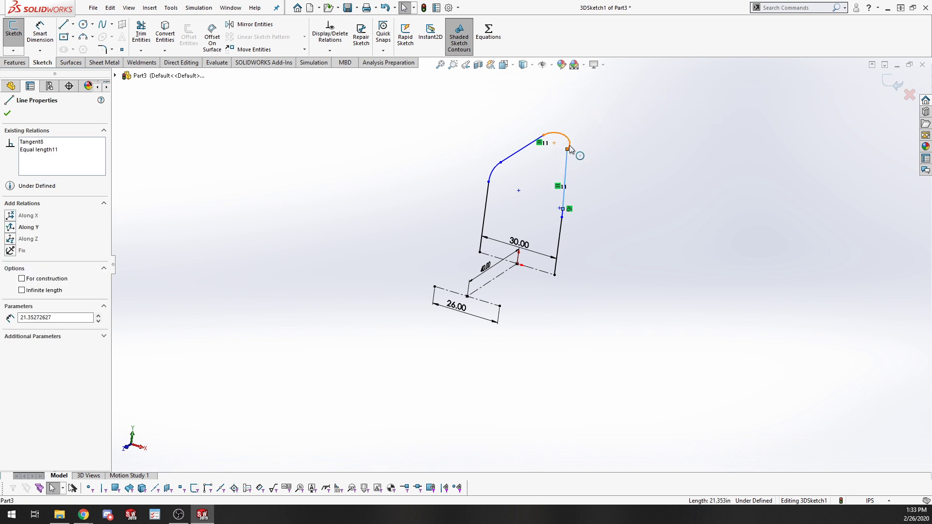
left_click(569, 144)
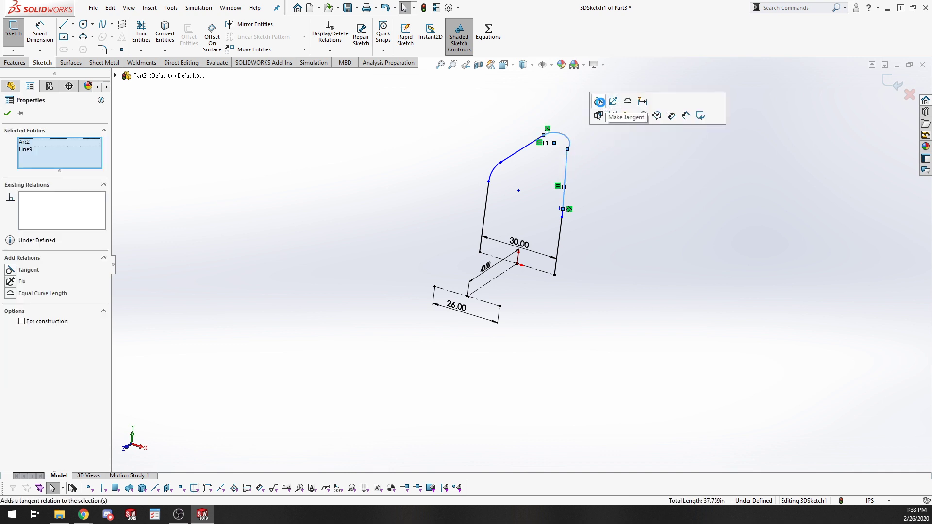
left_click(599, 101)
left_click(639, 248)
left_click_drag(547, 145, 531, 140)
left_click(558, 181)
Draw a centerline about 49.5 in long from the origin up to the peak arc and make it run along Y
left_click(73, 24)
left_click(80, 44)
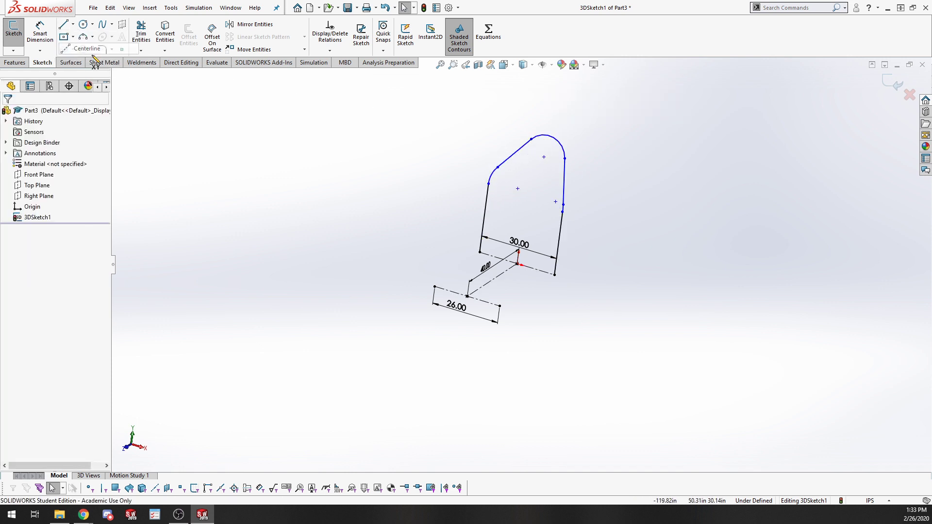
left_click(517, 264)
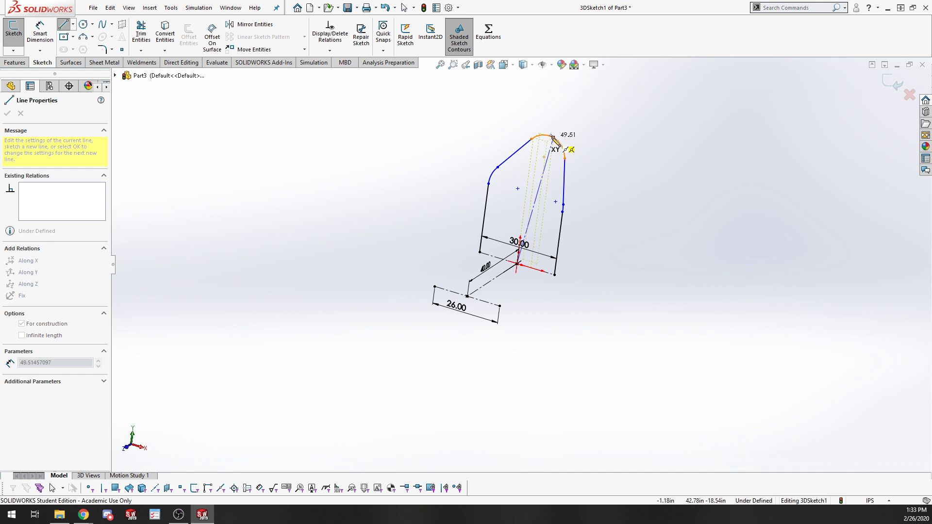
left_click(552, 138)
key("Escape")
left_click(542, 179)
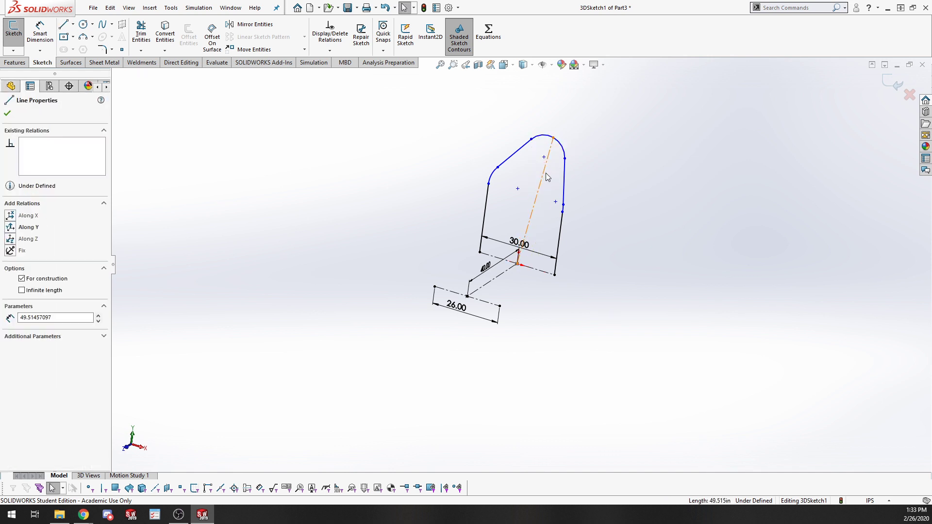
left_click(589, 134)
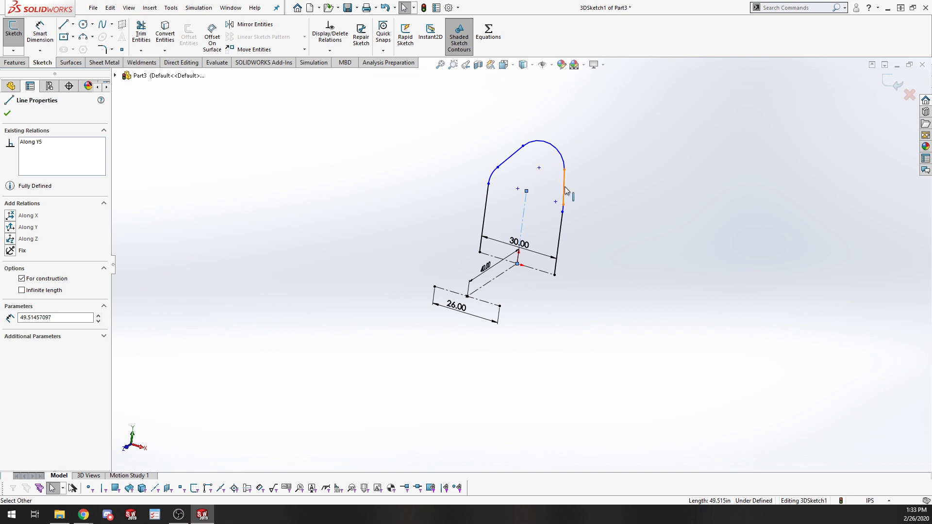
Check which relations are available between the two sloping hoop lines and the vertical centerline
left_click(564, 187)
left_click(511, 155, "ctrl")
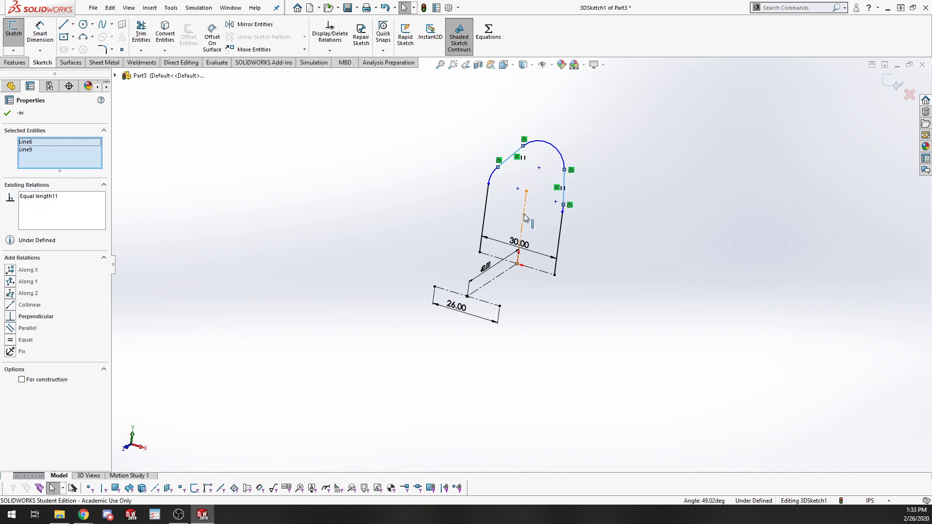
left_click(524, 218, "ctrl")
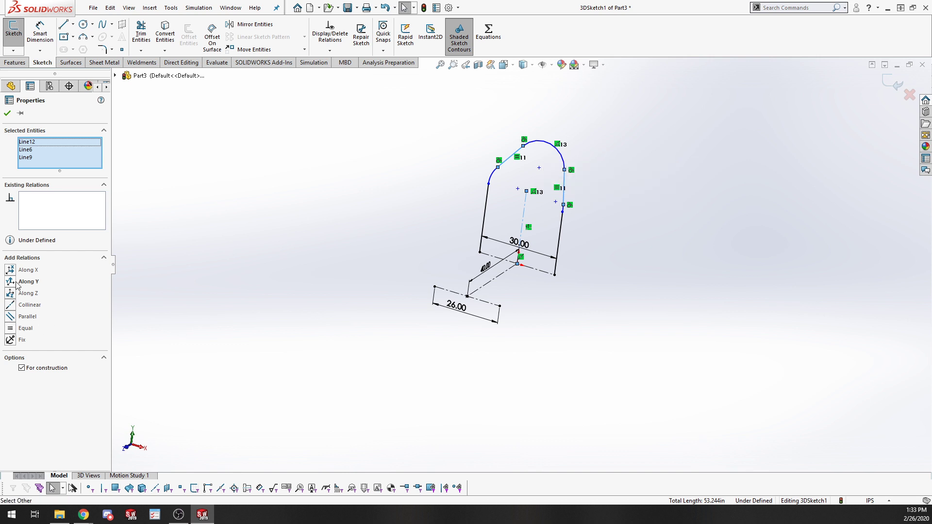
left_click(564, 345)
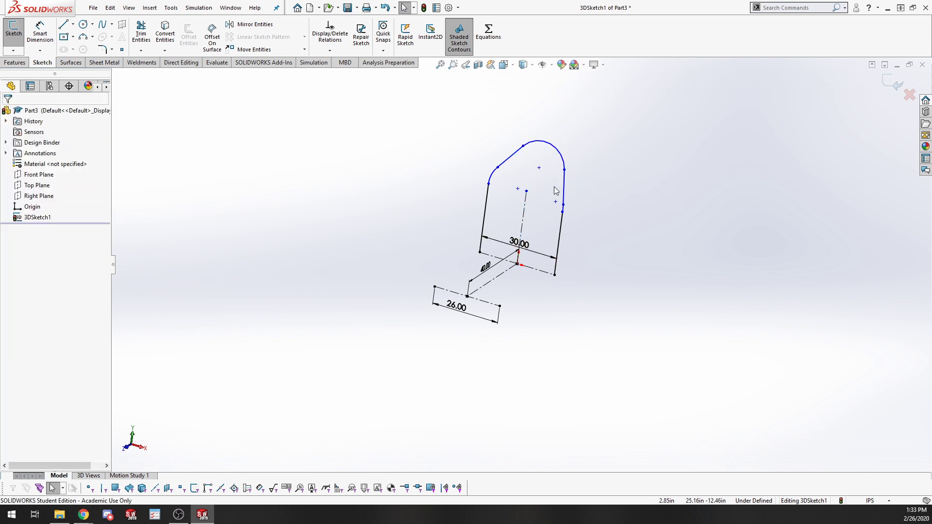
Pull the peak arc's positive-X end inward to reshape the hoop, and align the upper ends of the two legs along X
mouse_move(565, 171)
left_mouse_down()
mouse_move(547, 148)
mouse_move(566, 150)
mouse_move(556, 155)
left_mouse_up()
left_click(657, 228)
scroll(549, 198, "down", 4)
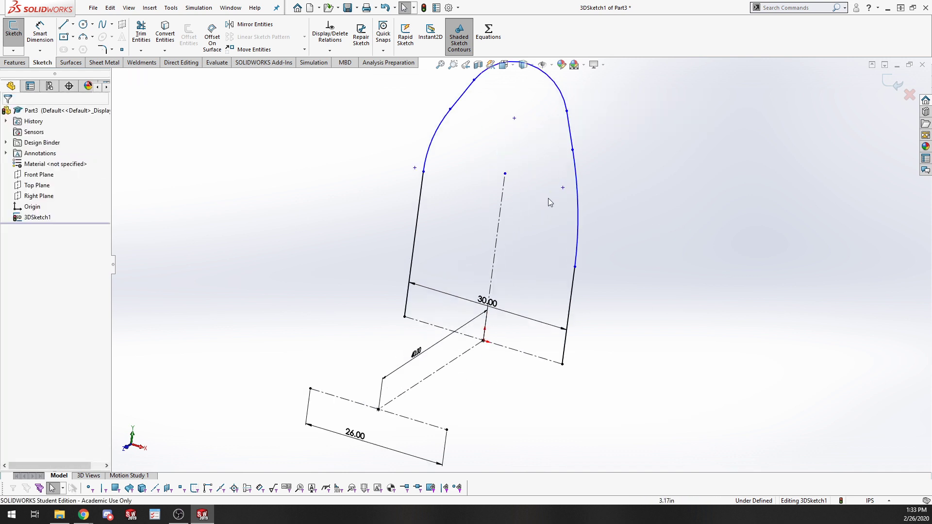
left_click(575, 267)
left_click(423, 172, "ctrl")
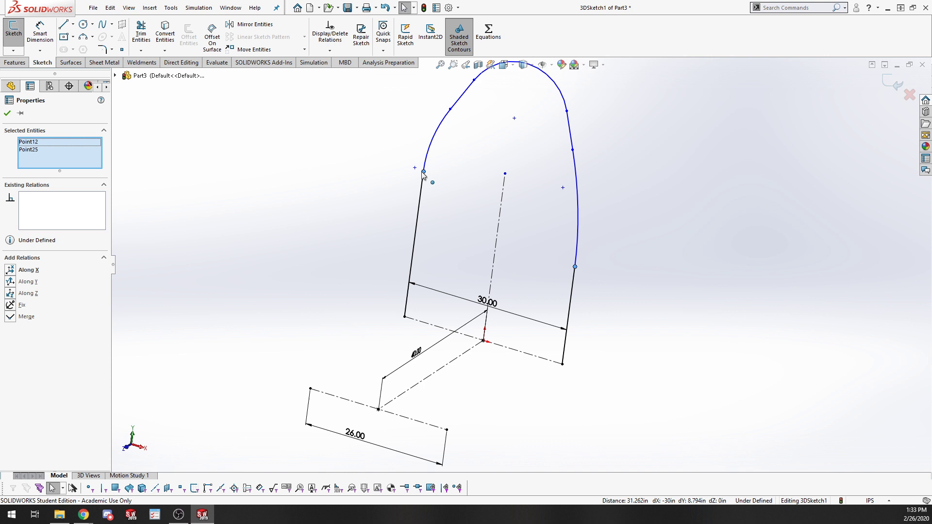
left_click(10, 270)
scroll(489, 266, "up", 2)
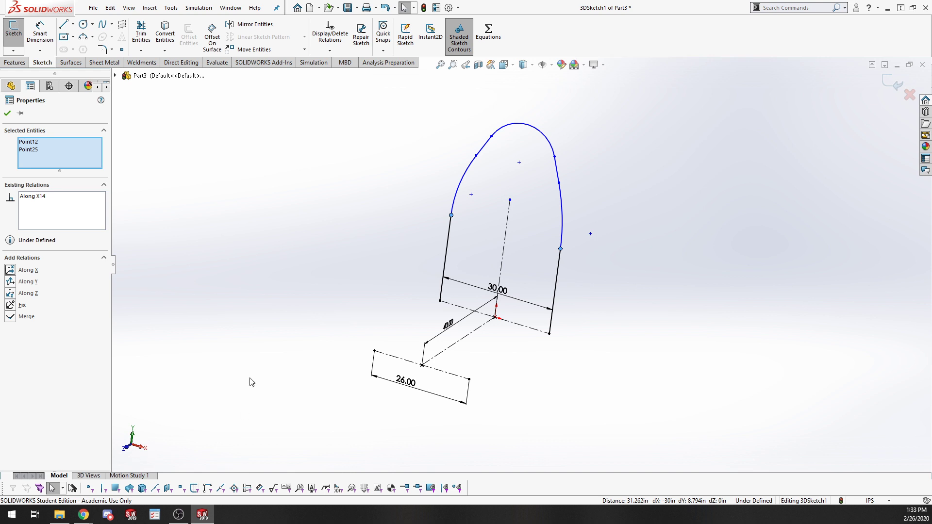
left_click(642, 243)
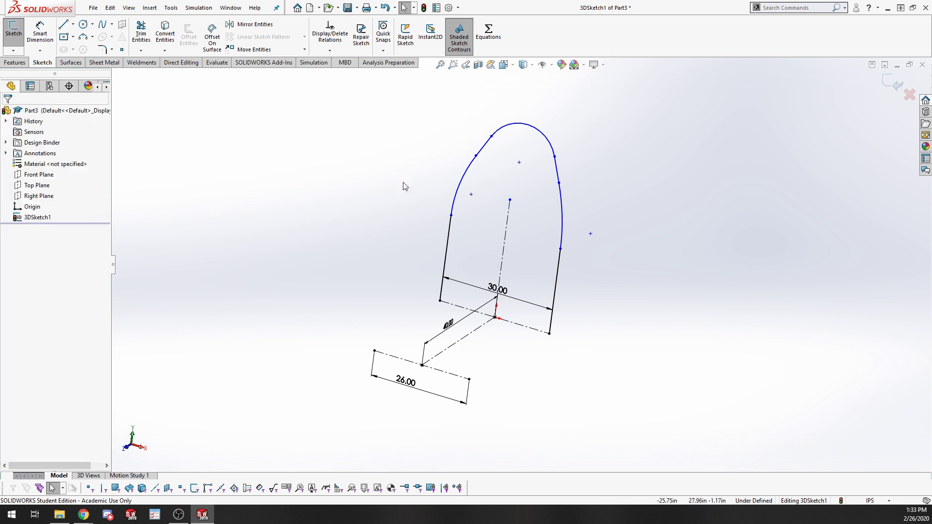
Try to pull the hoop's upper points back into the XY plane from the side, and undo the last move
mouse_move(447, 209)
middle_mouse_down()
mouse_move(587, 246)
mouse_move(557, 202)
mouse_move(534, 217)
mouse_move(553, 223)
mouse_move(537, 220)
mouse_move(519, 240)
mouse_move(543, 239)
mouse_move(536, 212)
mouse_move(553, 246)
mouse_move(558, 214)
middle_mouse_up()
scroll(522, 212, "down", 5)
left_click_drag(516, 218, 451, 202)
left_click_drag(549, 195, 525, 232)
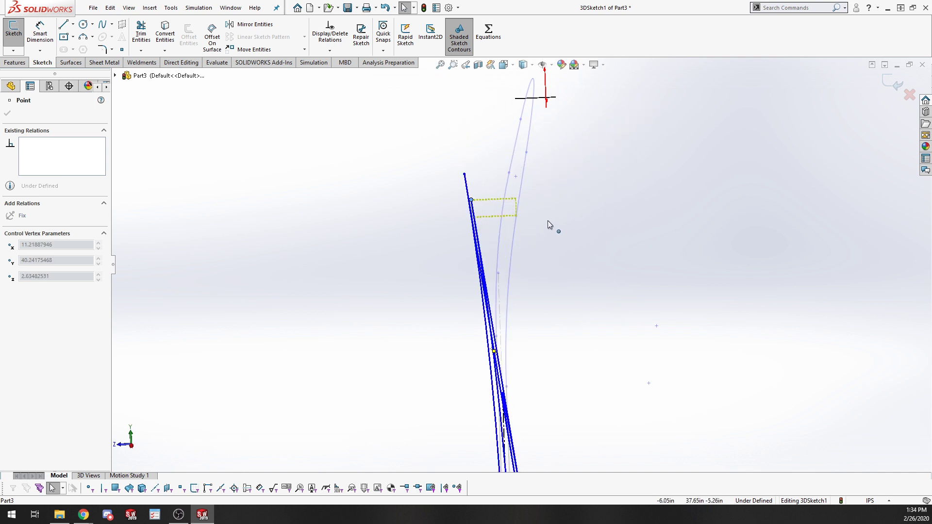
left_click_drag(581, 188, 519, 186)
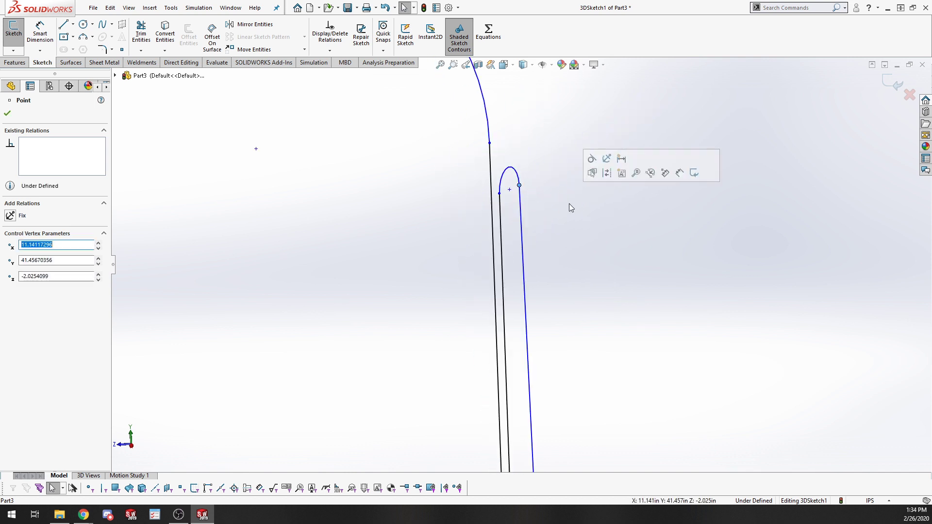
scroll(516, 214, "up", 4)
key("ctrl+z")
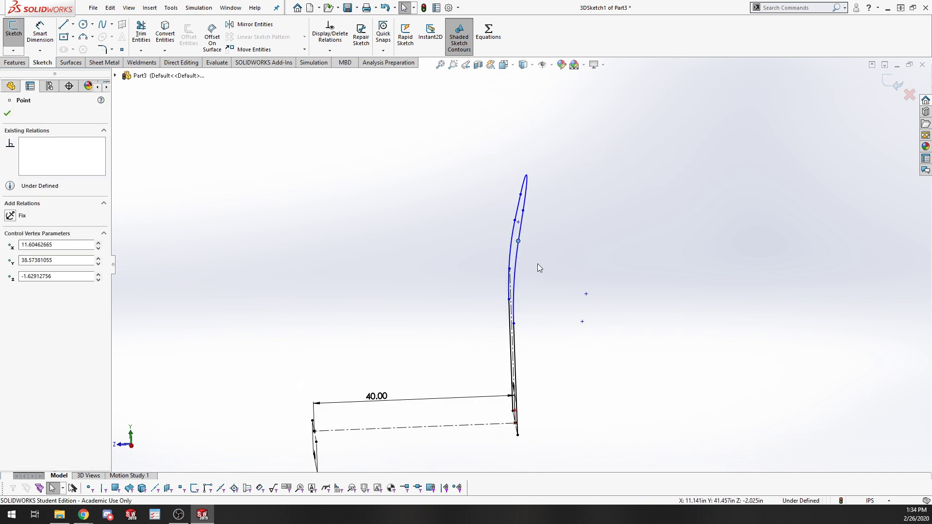
left_click(538, 265)
scroll(514, 248, "down", 2)
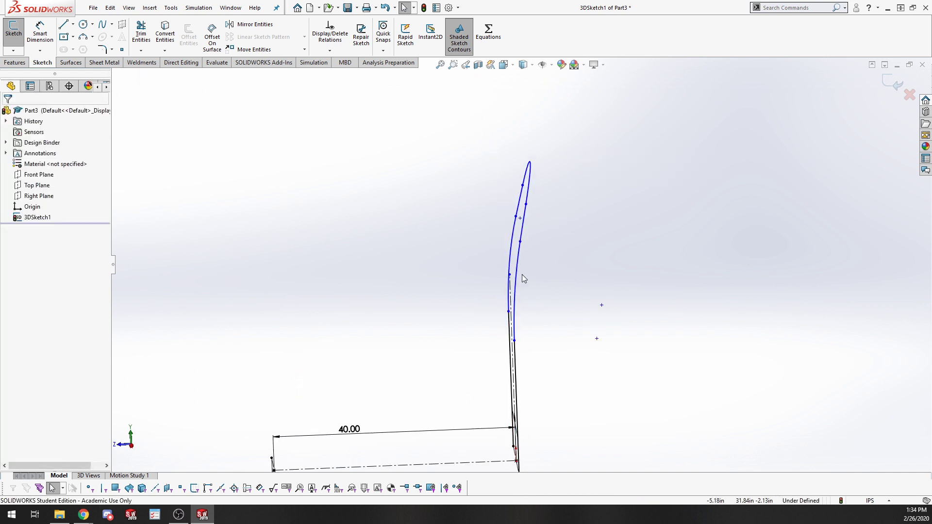
Delete the whole hoop profile and its vertical centerline, keeping only the dimensioned base construction lines
mouse_move(447, 269)
middle_mouse_down()
mouse_move(517, 235)
mouse_move(514, 223)
mouse_move(445, 199)
mouse_move(465, 304)
mouse_move(453, 272)
mouse_move(447, 291)
mouse_move(410, 292)
mouse_move(468, 271)
mouse_move(530, 262)
mouse_move(454, 207)
mouse_move(415, 223)
mouse_move(447, 258)
mouse_move(416, 283)
mouse_move(434, 154)
mouse_move(437, 249)
mouse_move(466, 233)
middle_mouse_up()
mouse_move(654, 116)
left_mouse_down()
mouse_move(508, 354)
mouse_move(414, 383)
left_mouse_up()
key("Delete")
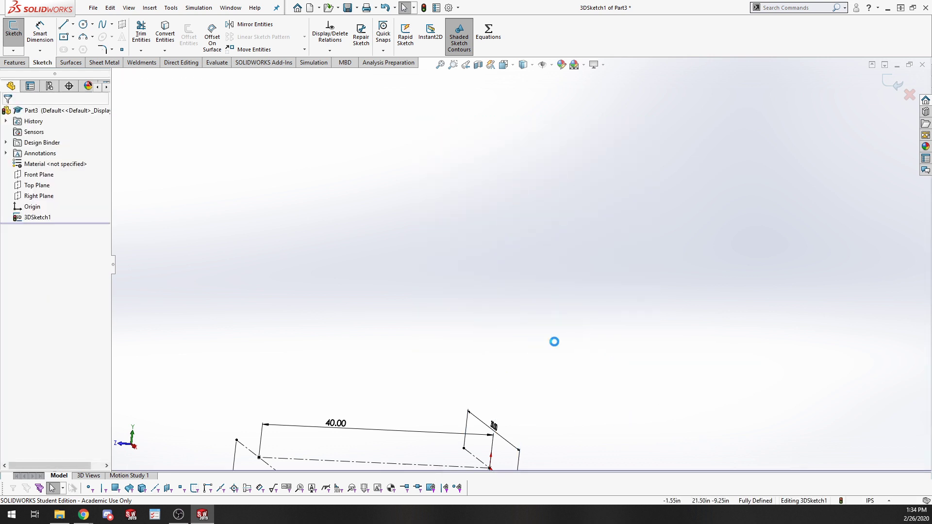
Create a sketch plane perpendicular to the 40 in centerline and coincident with the 30 in construction line, and enlarge it well beyond that line
scroll(345, 253, "up", 4)
scroll(479, 253, "up", 3)
scroll(163, 75, "down", 1)
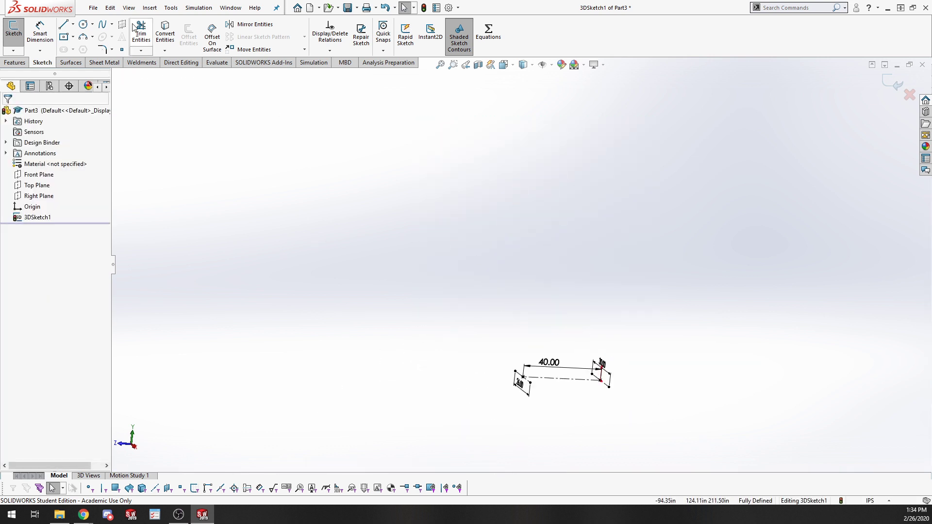
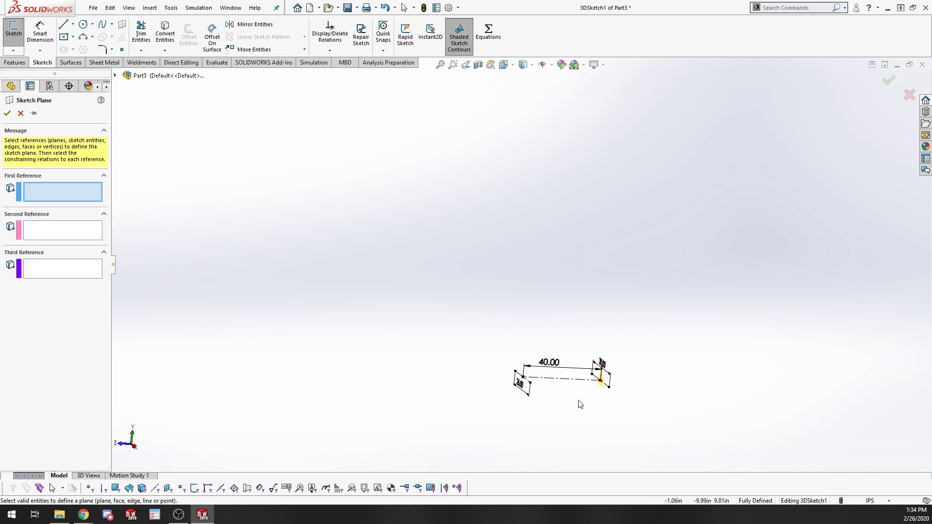
middle_click_drag(580, 404, 589, 407)
left_click(581, 377)
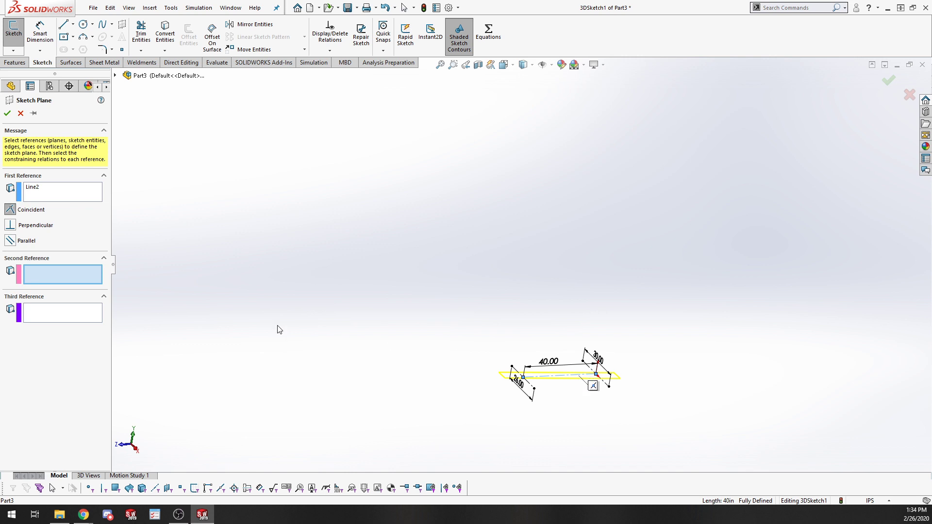
left_click(11, 226)
scroll(717, 409, "down", 3)
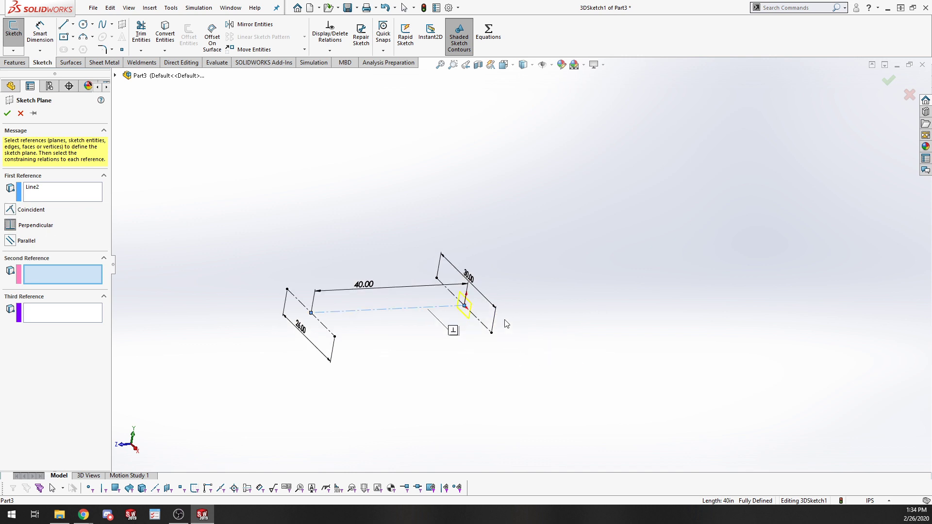
left_click(477, 321)
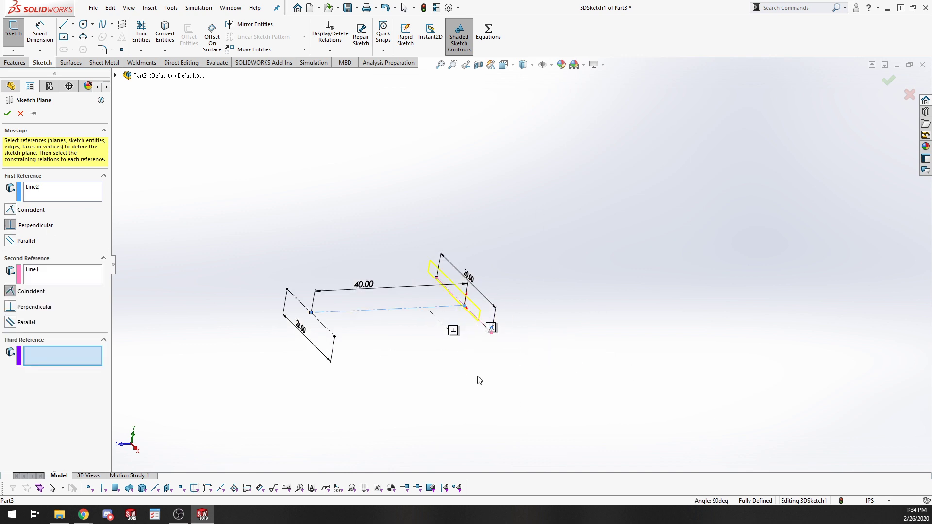
left_click(9, 115)
scroll(486, 321, "down", 6)
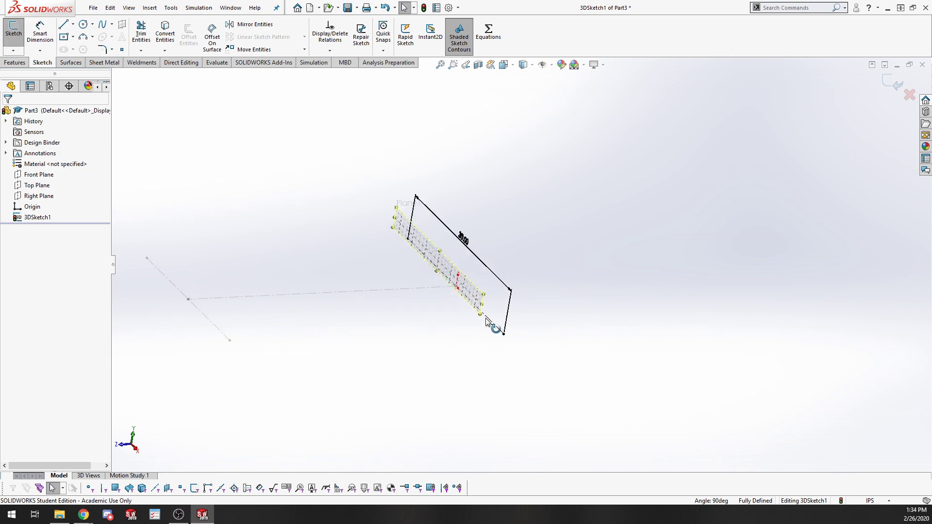
left_click_drag(481, 315, 856, 135)
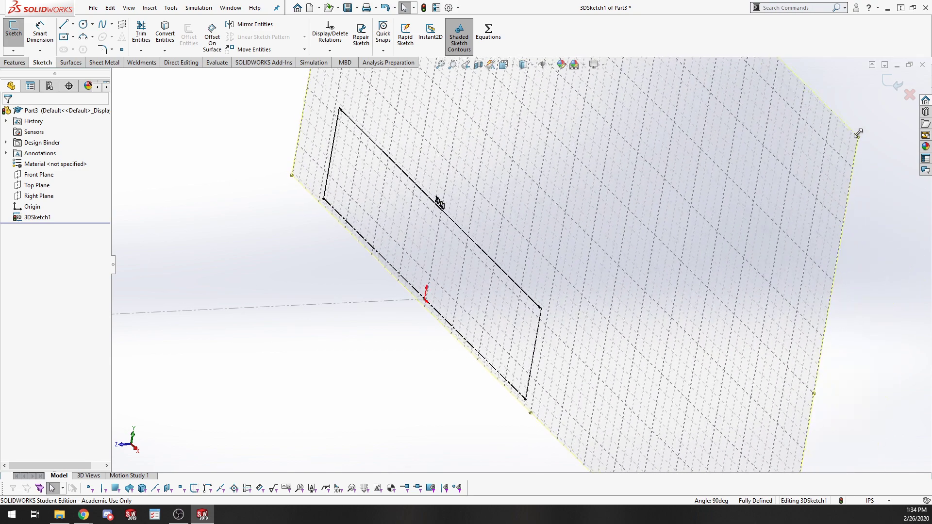
Enlarge the sketch plane upward and toward negative X so it extends well beyond the 30 in construction line
scroll(689, 200, "up", 9)
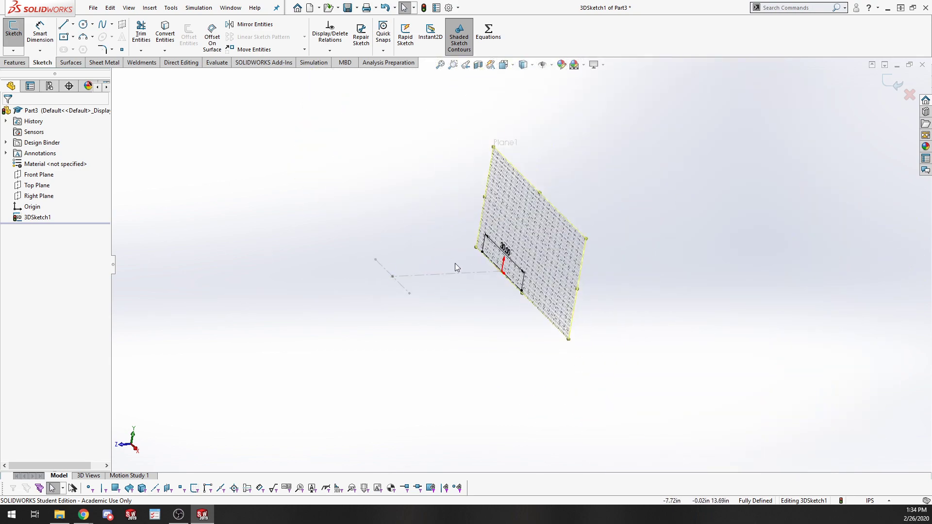
middle_click_drag(455, 263, 512, 324)
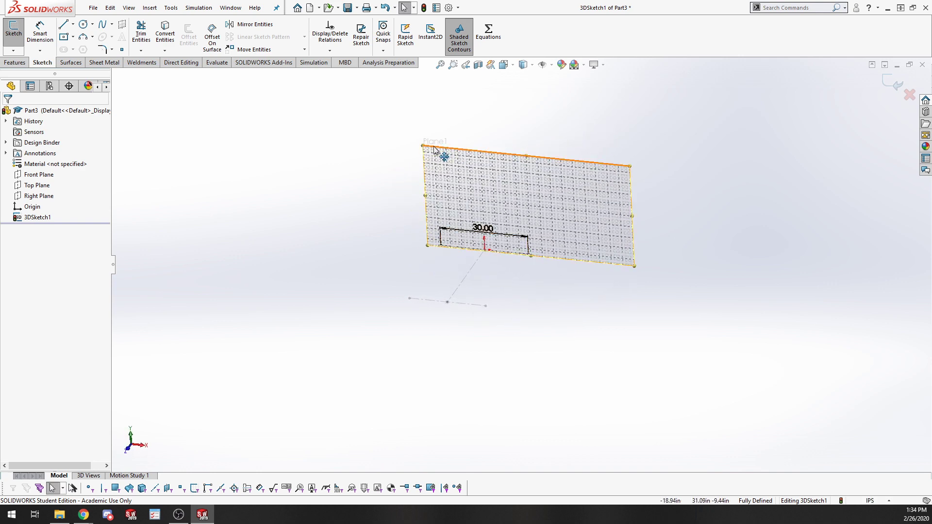
left_click_drag(422, 146, 345, 87)
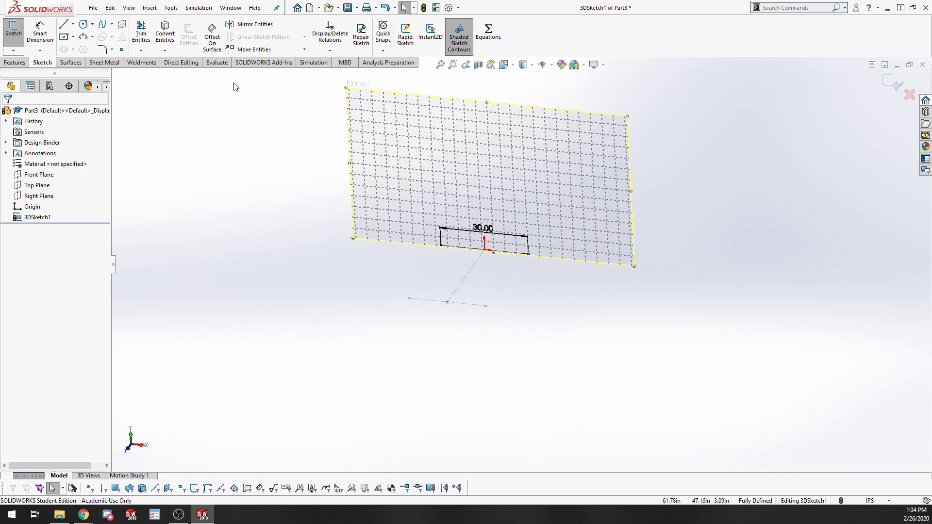
From the 30 in line's negative-X end, sketch a vertical leg about 24.4 in long, a tangent arc, a sloped line about 16.8 in long, and a peak arc
left_click(63, 24)
left_click(440, 245)
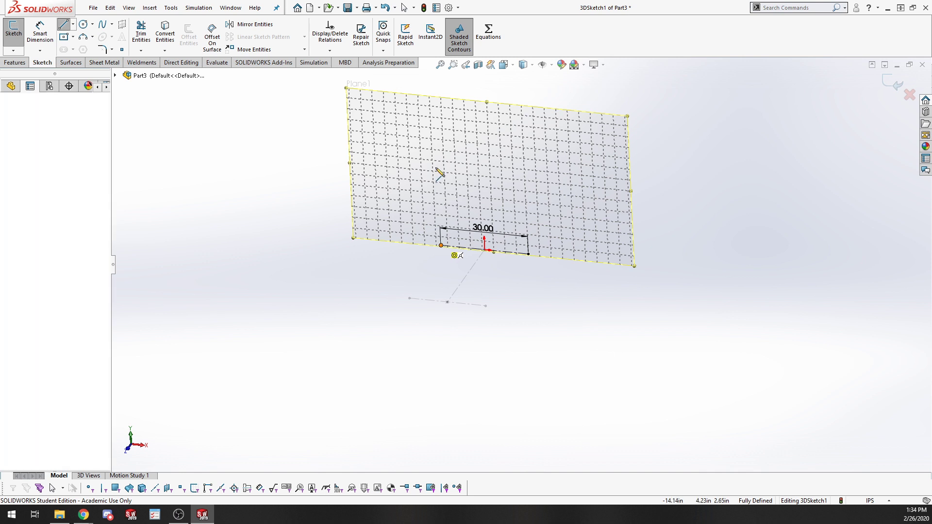
left_click(438, 178)
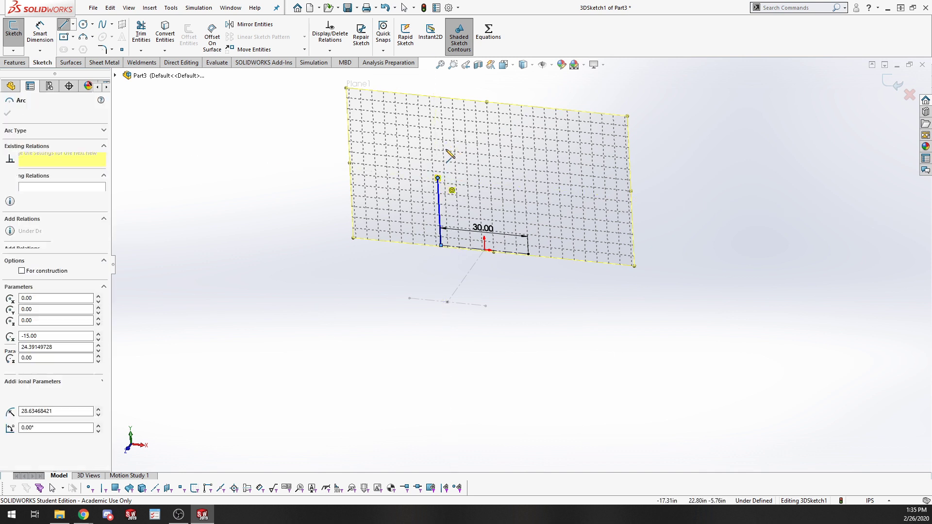
left_click(446, 148)
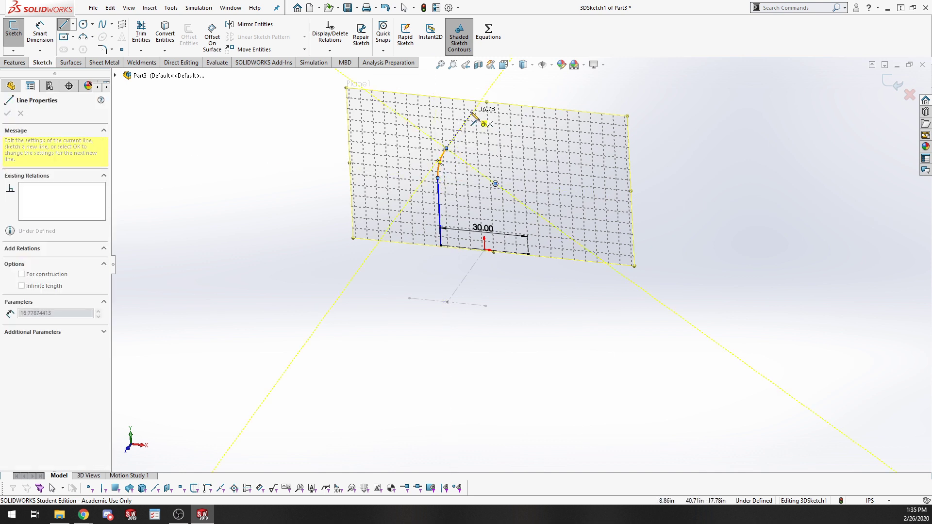
left_click(471, 113)
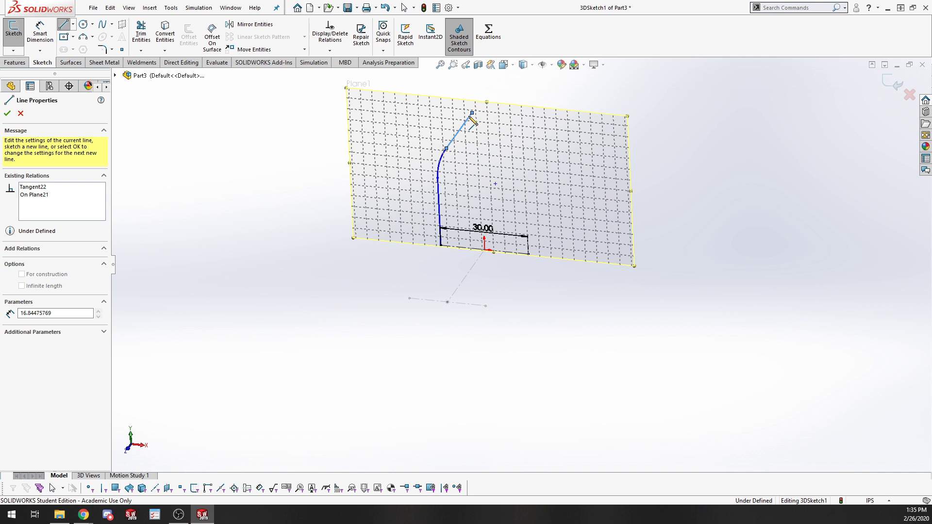
left_click(500, 115)
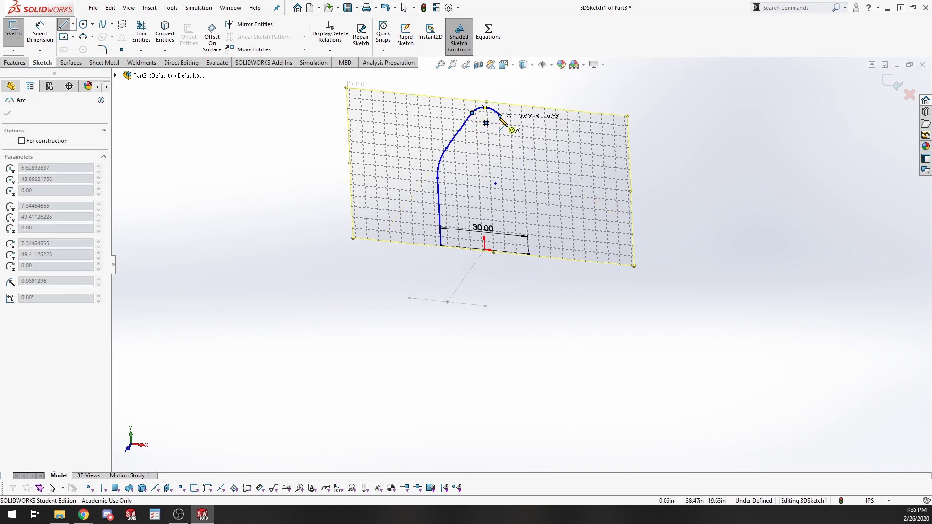
key("Escape")
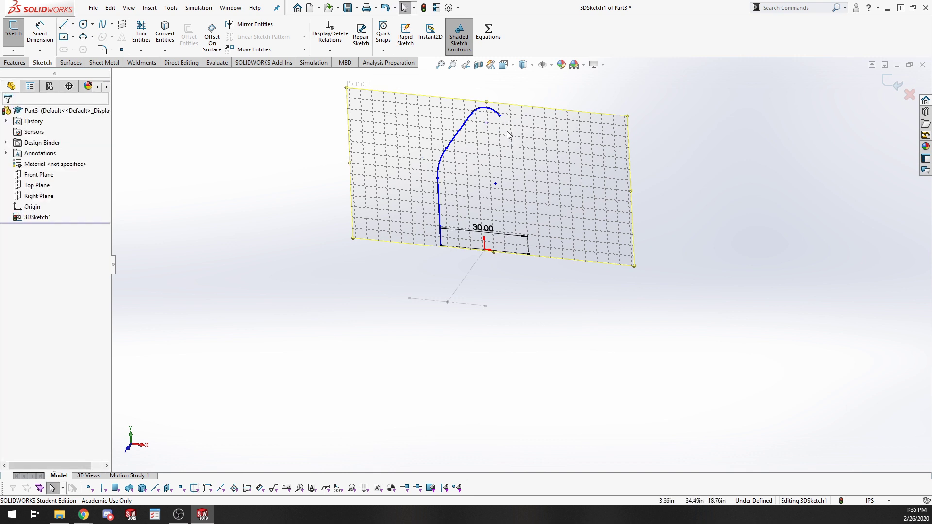
Continue the hoop from the peak arc with a downward-sloping line, an arc, and a vertical leg about 19.7 in long on the positive-X side
key("l")
left_click(500, 115)
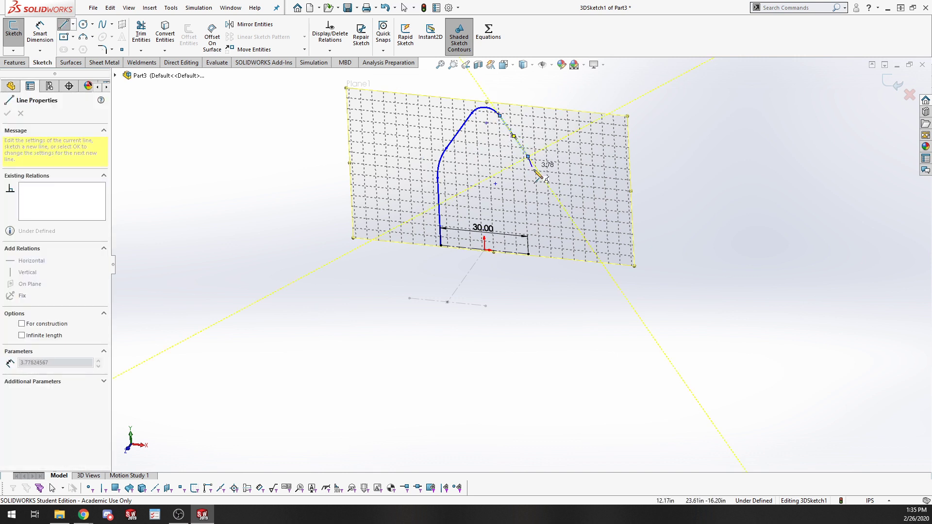
left_click(528, 156)
left_click(539, 188)
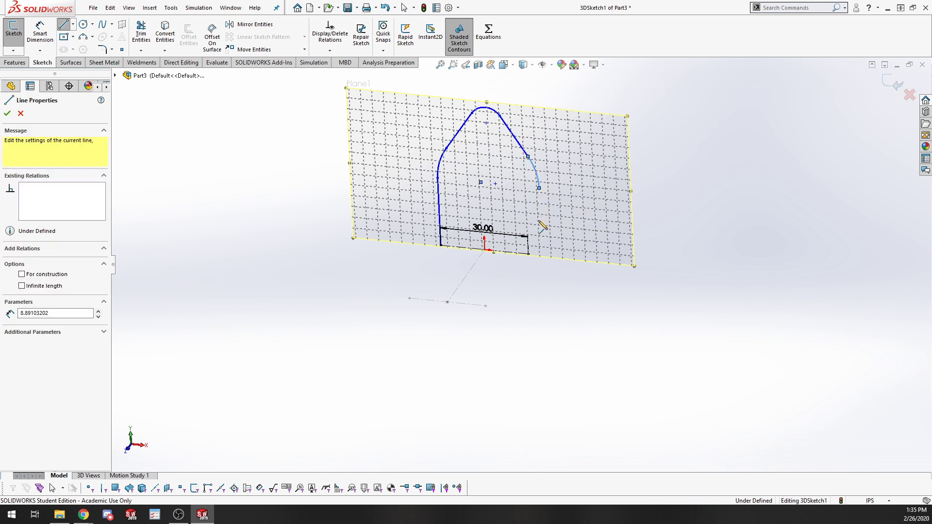
left_click(542, 242)
key("Escape")
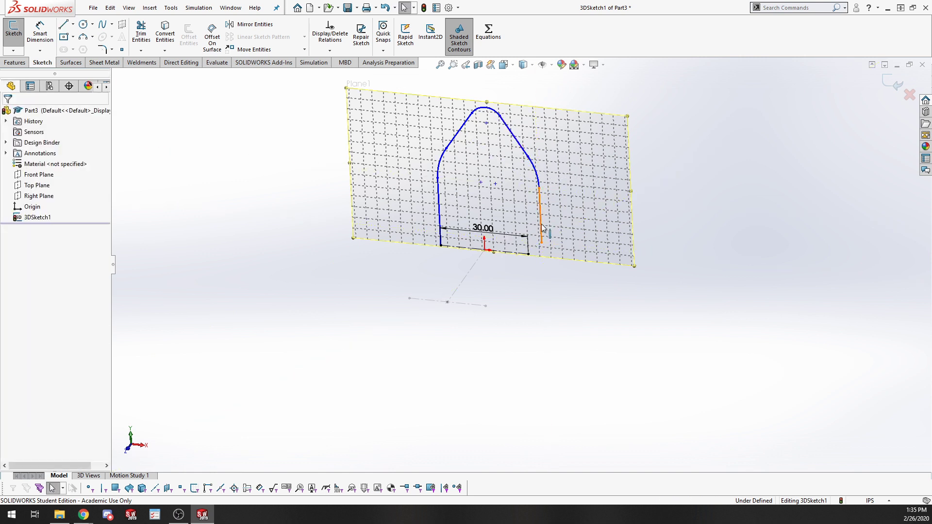
Attach the second leg's lower end to the 30 in line's positive-X endpoint and make the leg tangent to its adjoining arc
left_click(540, 209)
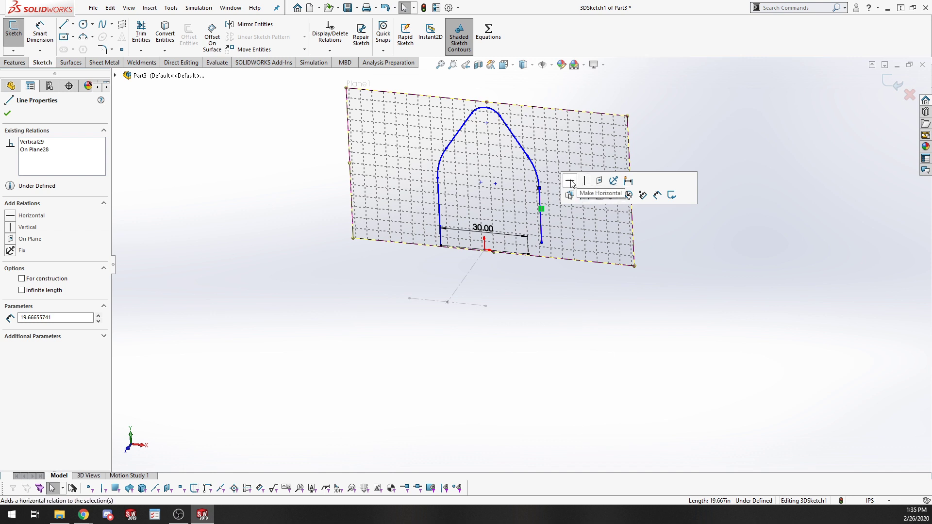
left_click(551, 304)
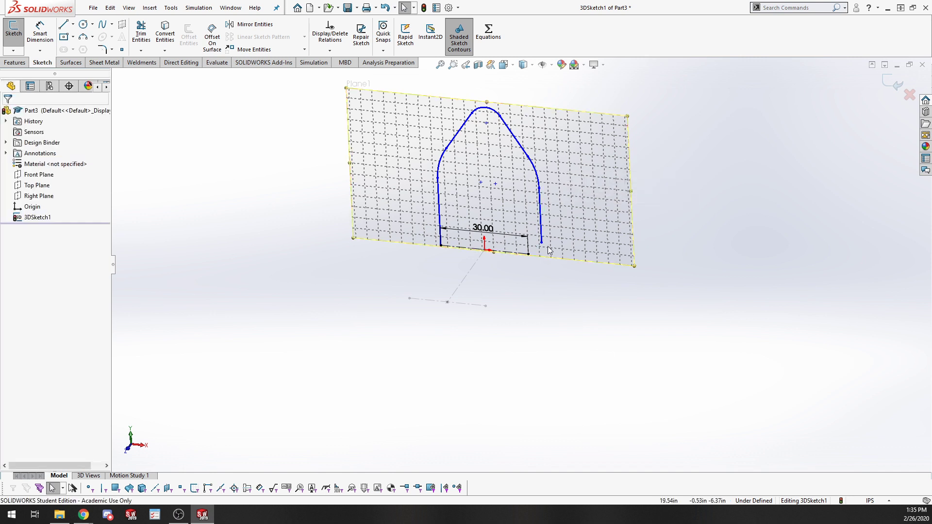
left_click_drag(541, 243, 527, 253)
left_click(529, 183)
left_click(527, 210, "ctrl")
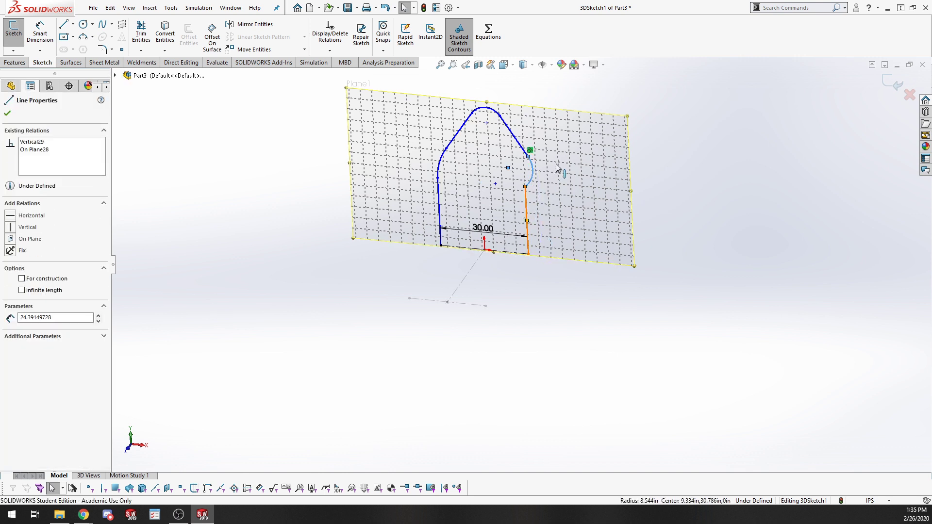
left_click(556, 165)
Make the peak arc tangent to the sloped line on the positive-X side
left_click(495, 120)
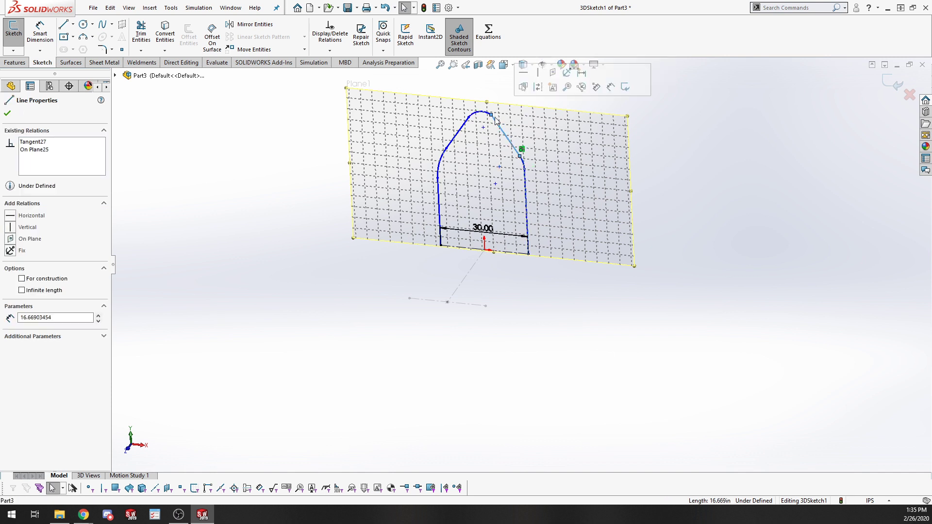
left_click(487, 113, "ctrl")
left_click(511, 84)
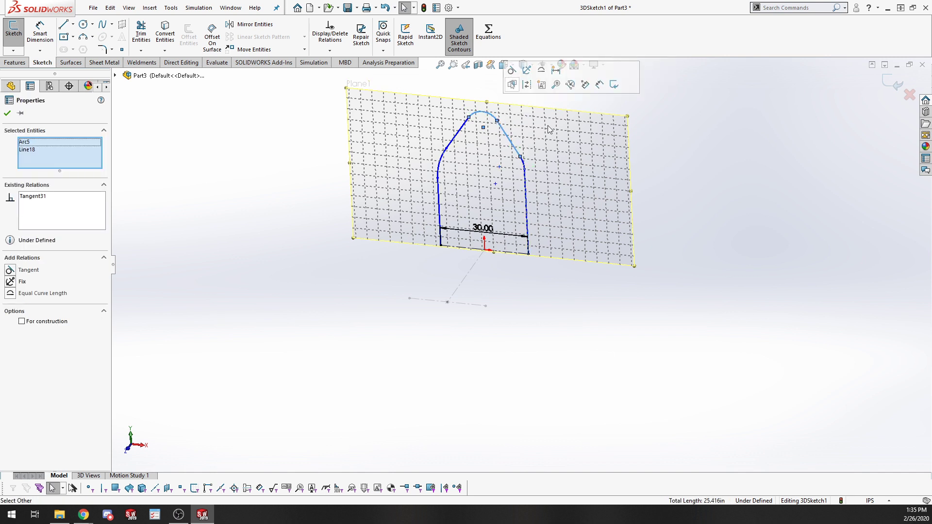
left_click(547, 175)
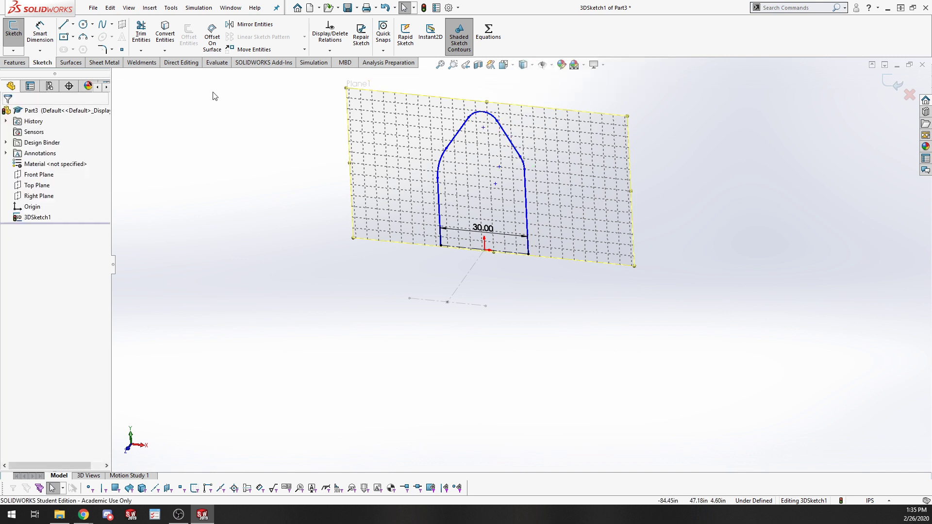
Draw a construction centerline about 50.3 in long from the peak arc's midpoint down to the origin
key("s")
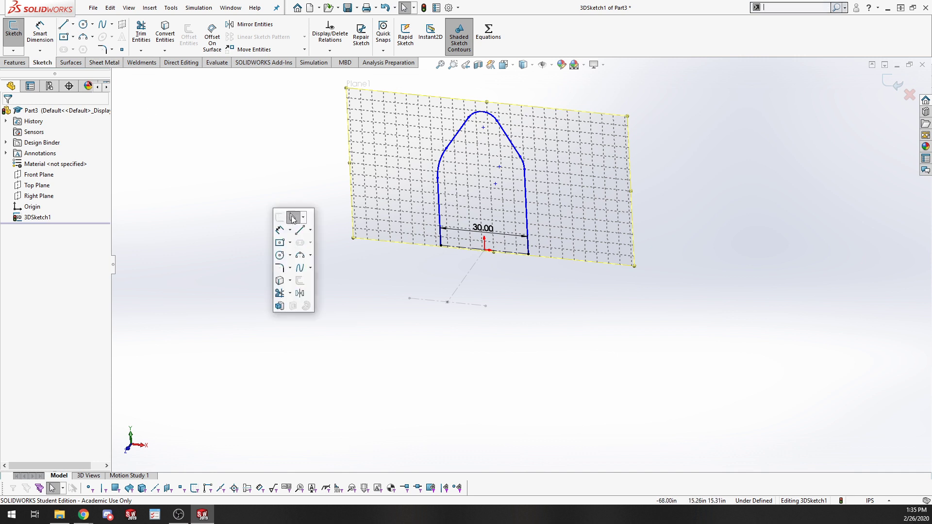
left_click(310, 230)
left_click(320, 248)
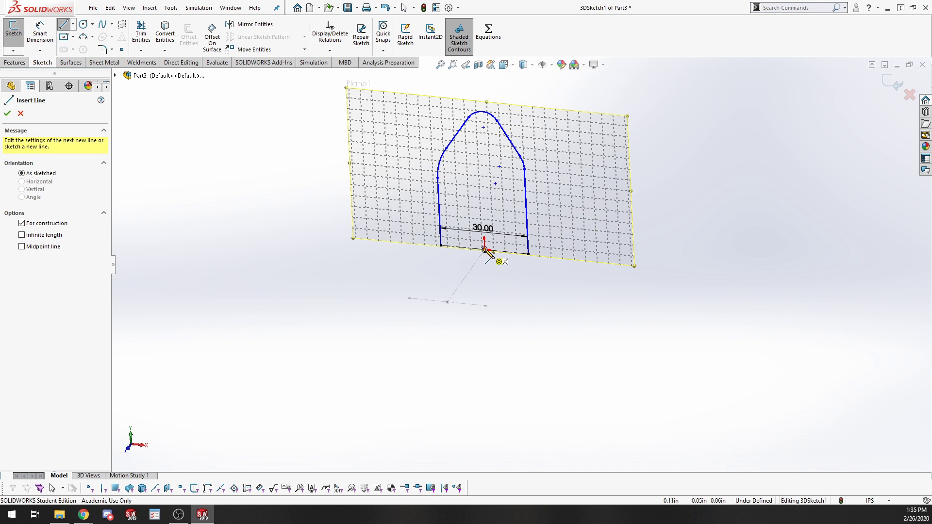
left_click(482, 113)
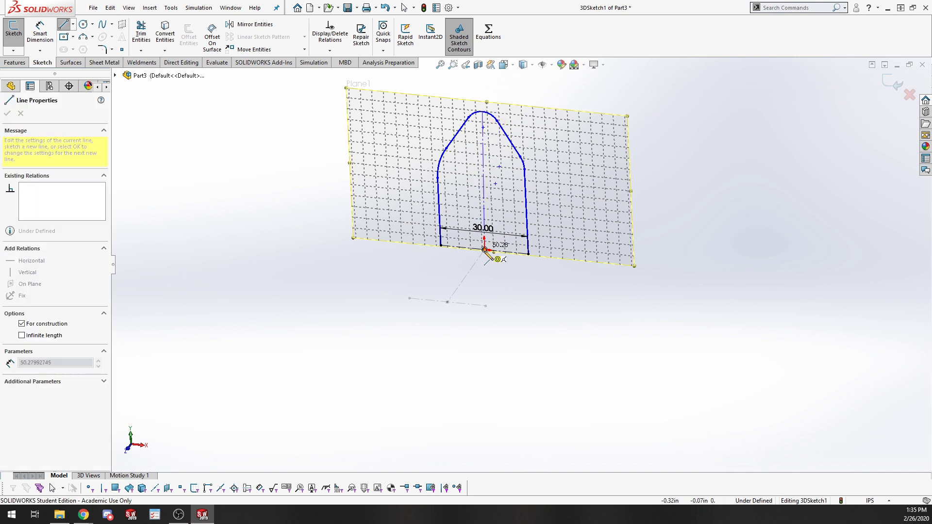
left_click(485, 250)
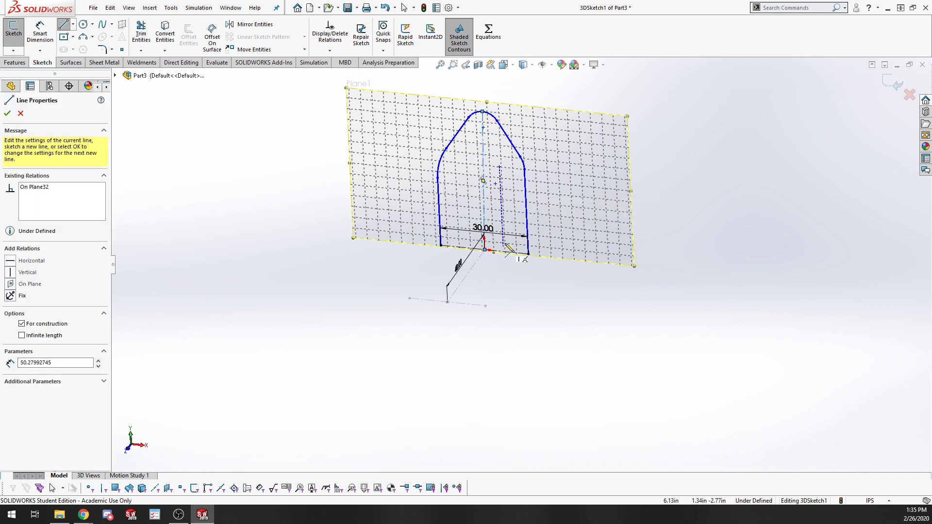
key("Escape")
Add a vertical relation to the hoop's new centerline
scroll(489, 255, "down", 4)
scroll(505, 269, "up", 5)
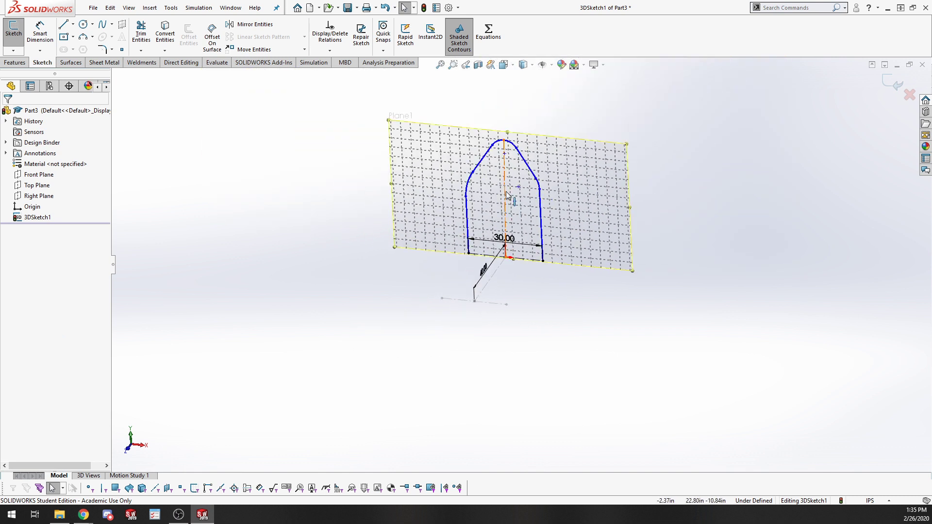
left_click(505, 200)
left_click(549, 150)
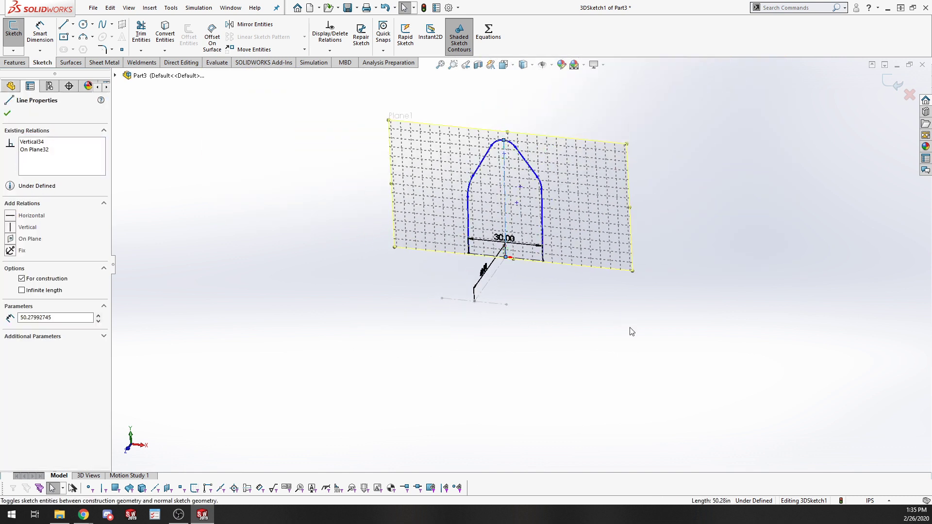
left_click(630, 328)
Make the two sloped lines of the hoop symmetric about the vertical centerline
left_click(527, 160)
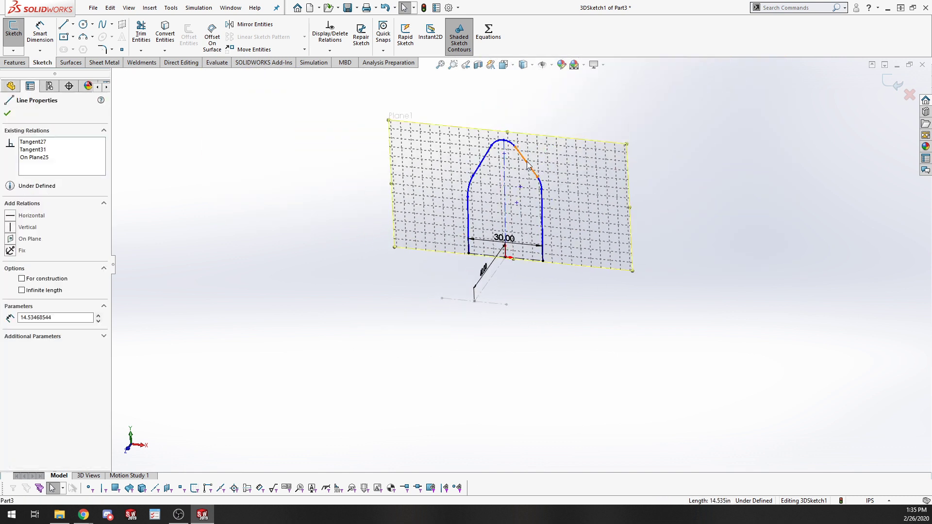
left_click(504, 176, "ctrl")
left_click(483, 167, "ctrl")
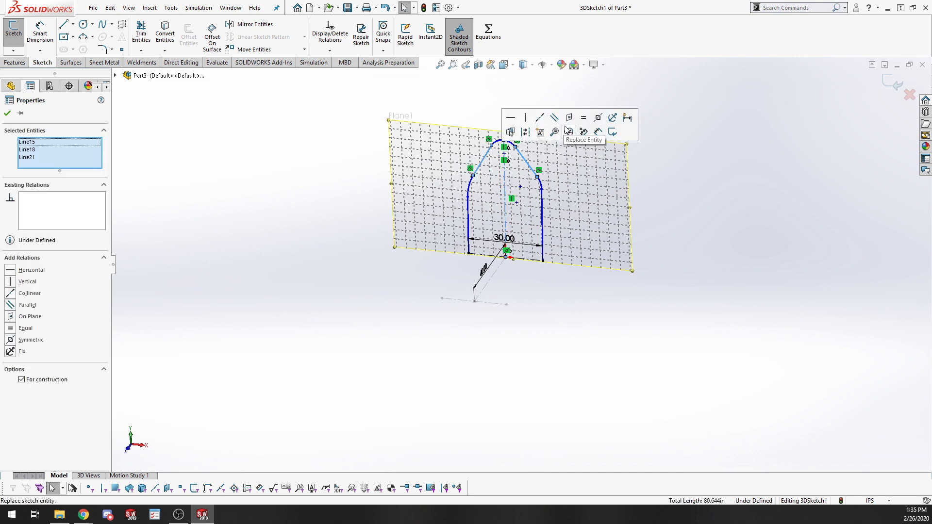
left_click(25, 339)
left_click(455, 308)
scroll(562, 204, "down", 2)
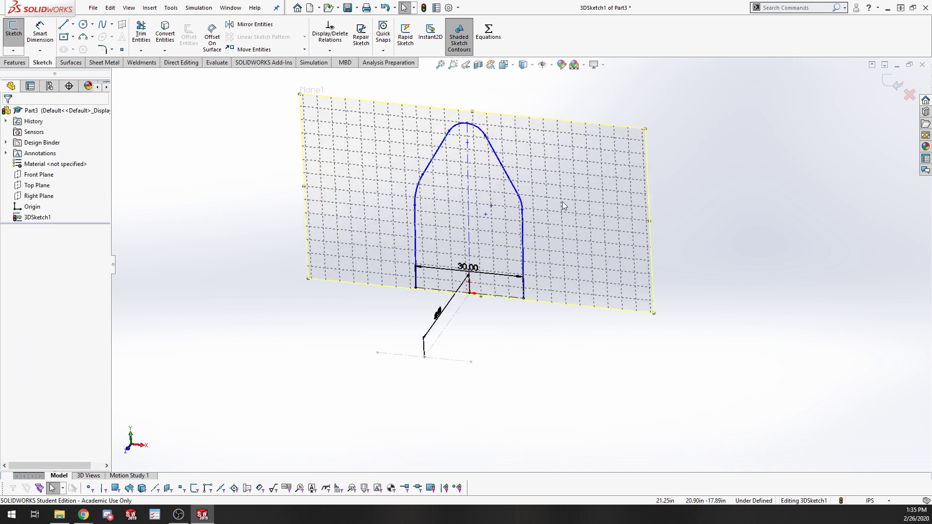
Make the two vertical legs of the hoop symmetric about the centerline
left_click(523, 252)
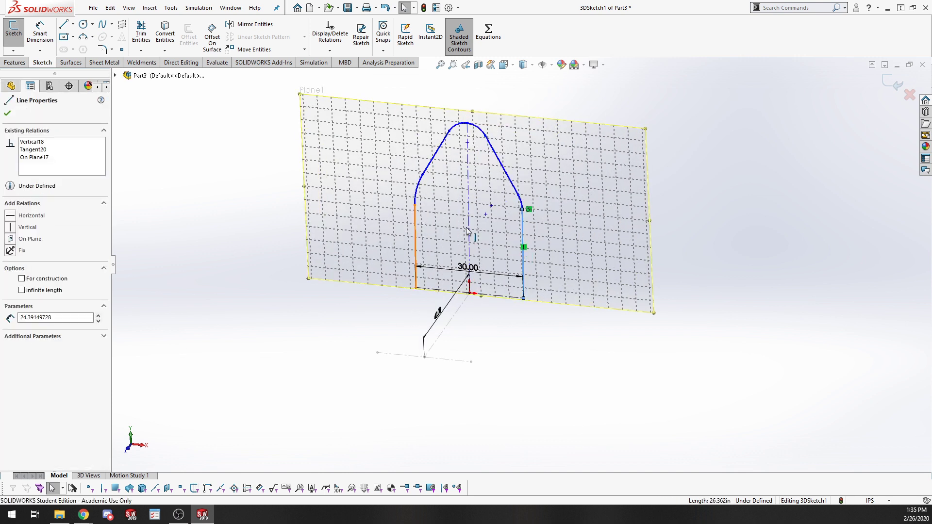
left_click(416, 237, "ctrl")
left_click(469, 247, "ctrl")
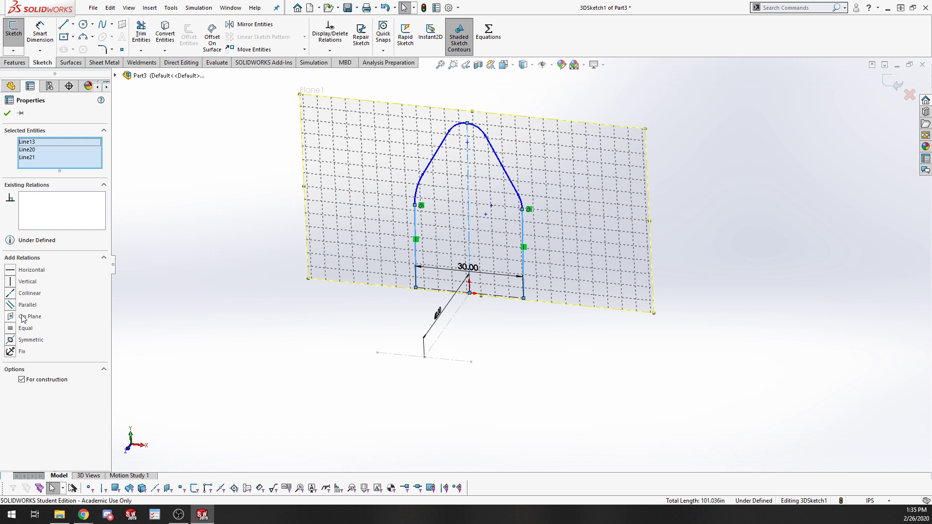
left_click(15, 341)
left_click(250, 379)
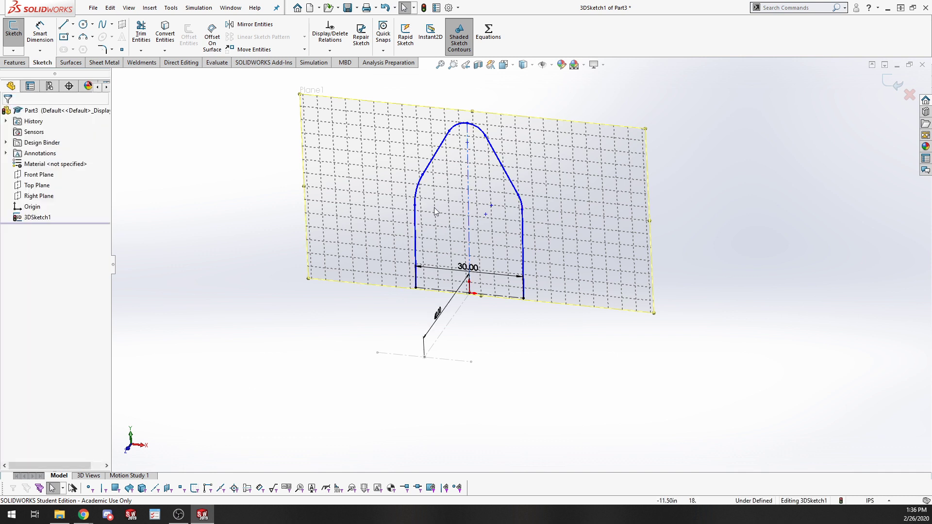
Try to make the hoop's three arcs equal, and undo the change
left_click(419, 188)
left_click(459, 126, "ctrl")
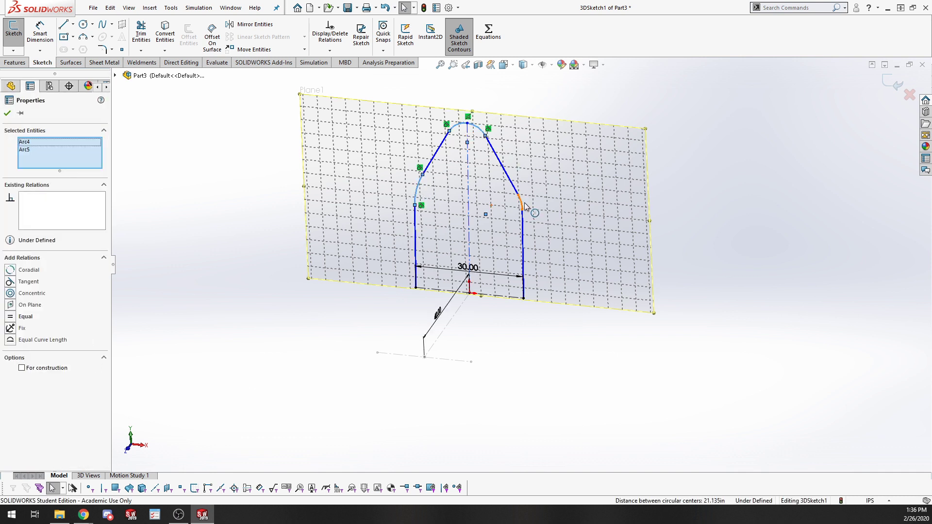
left_click(525, 206, "ctrl")
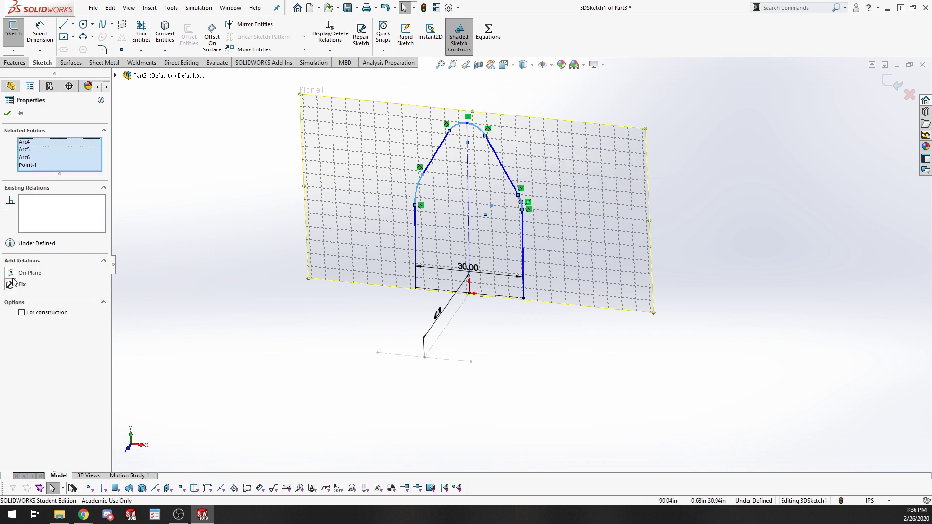
scroll(576, 224, "down", 2)
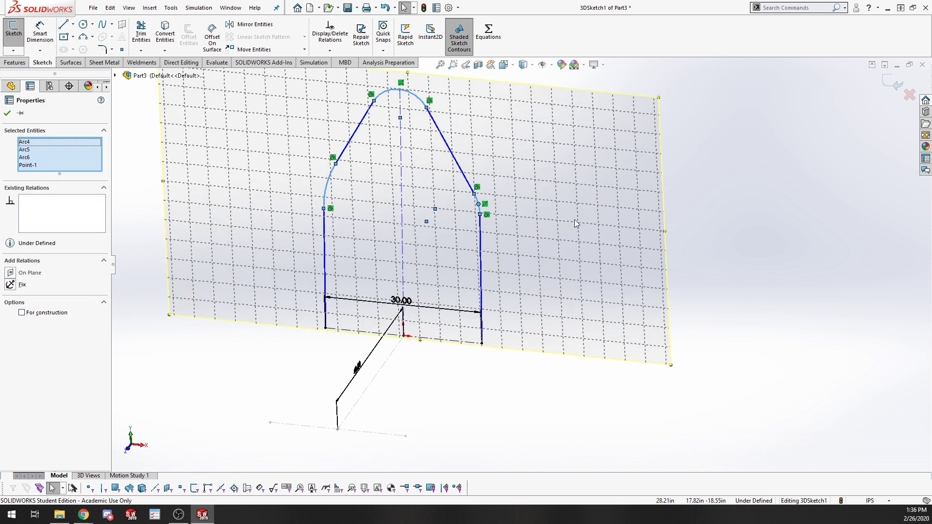
left_click(22, 166)
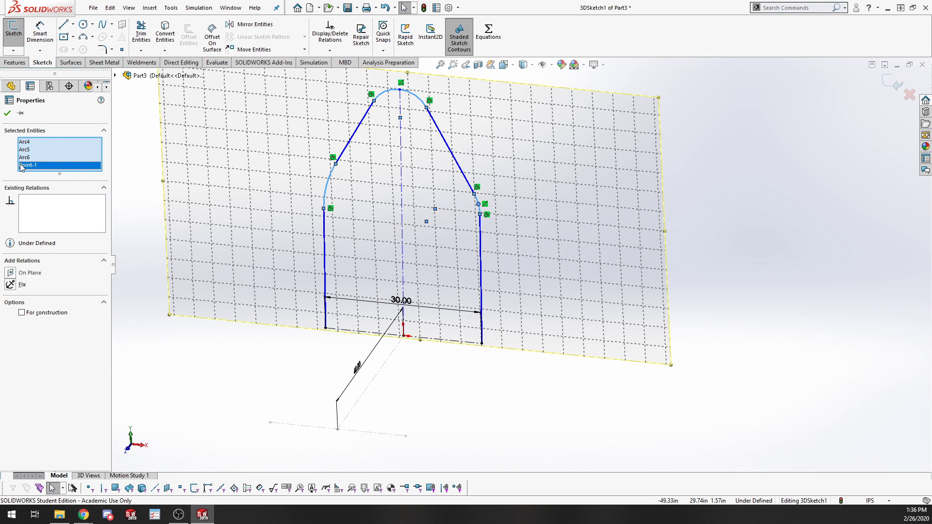
key("Delete")
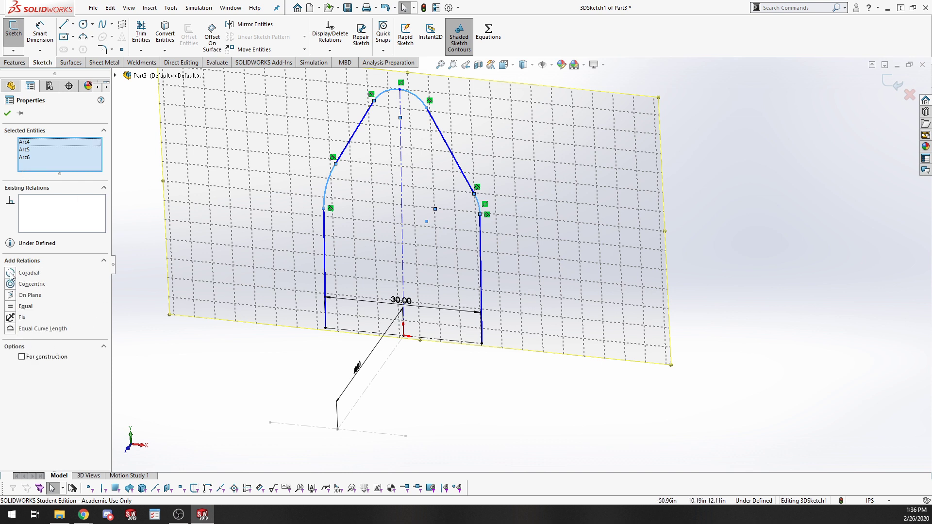
left_click(9, 307)
scroll(261, 347, "up", 2)
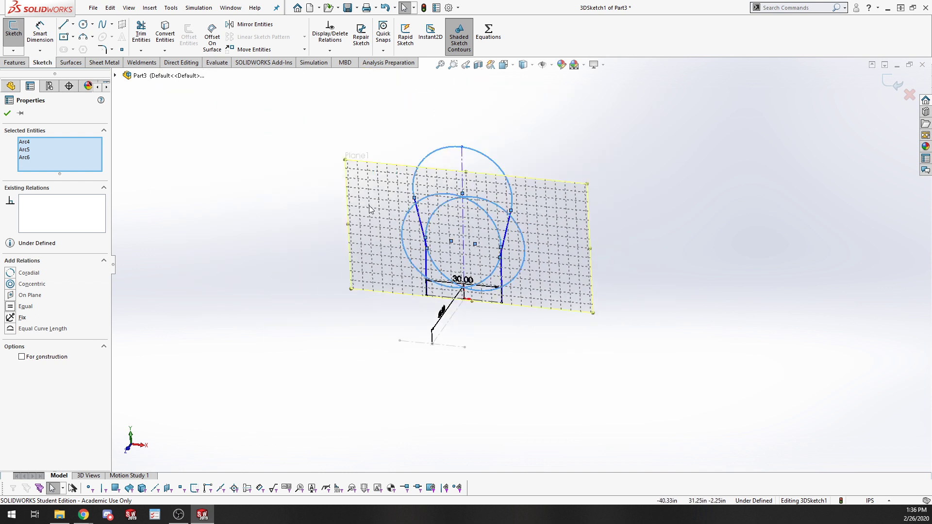
left_click_drag(416, 198, 440, 200)
key("ctrl+z")
key("ctrl+z")
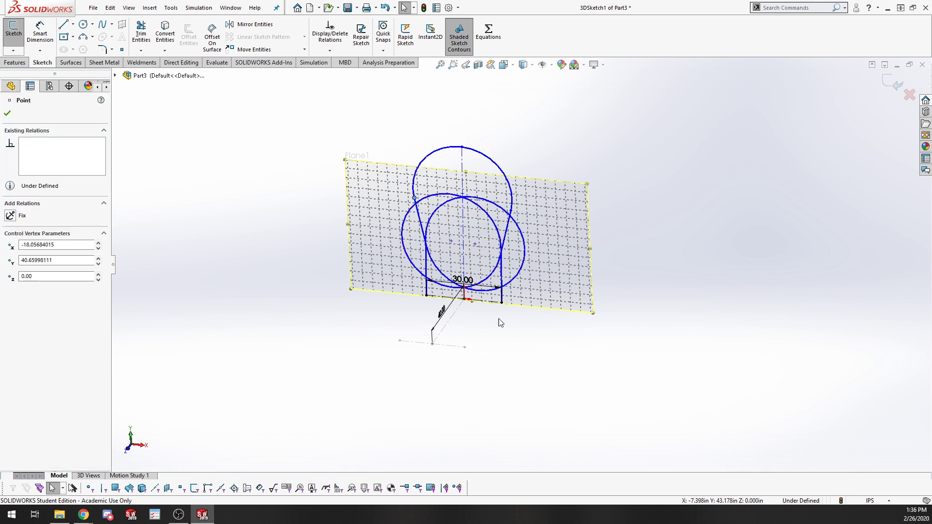
Dimension the radius of the arc between the hoop's left leg and sloped line as 3 in
scroll(505, 299, "down", 4)
left_click(609, 381)
key("s")
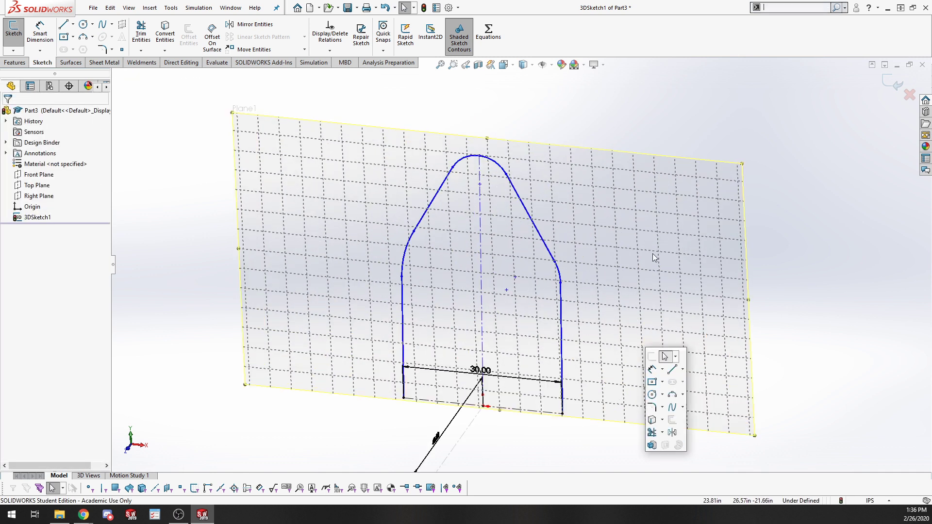
left_click(652, 371)
left_click(407, 262)
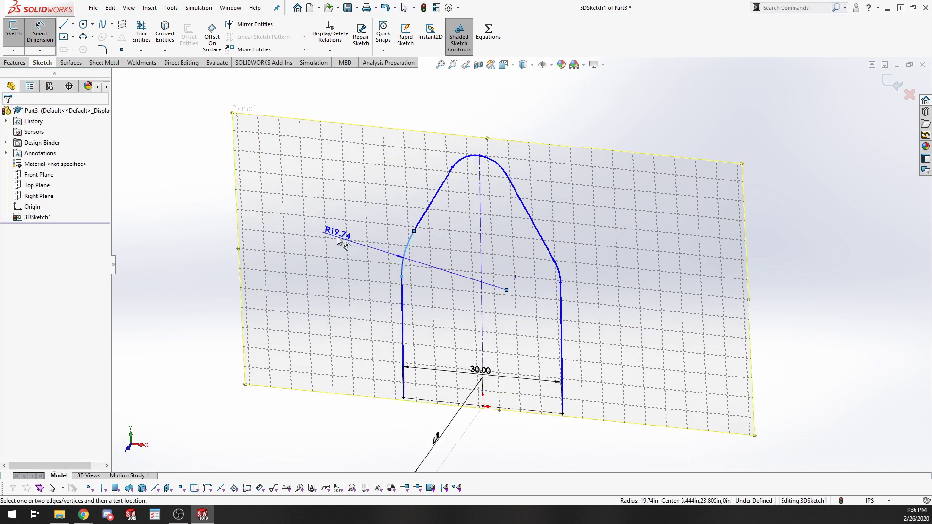
left_click(336, 237)
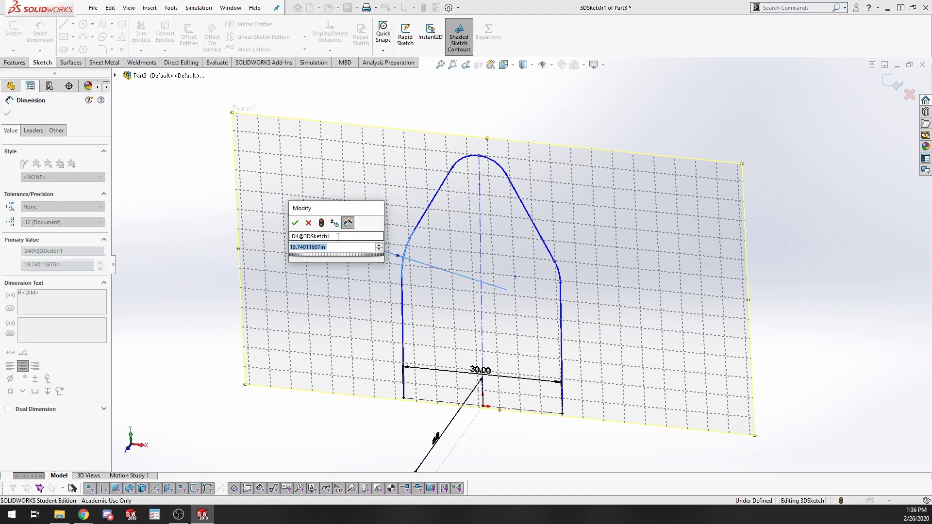
type("3")
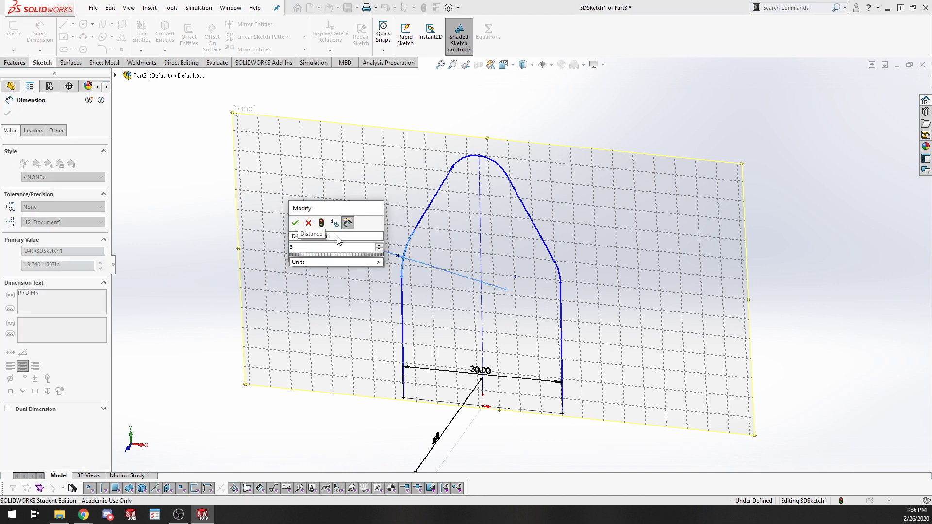
key("Return")
left_click(789, 214)
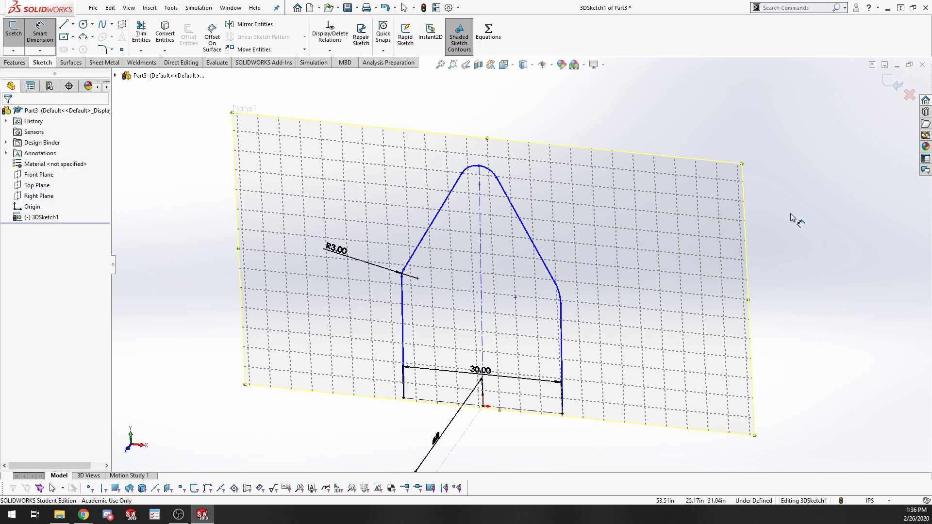
scroll(418, 269, "down", 4)
key("Escape")
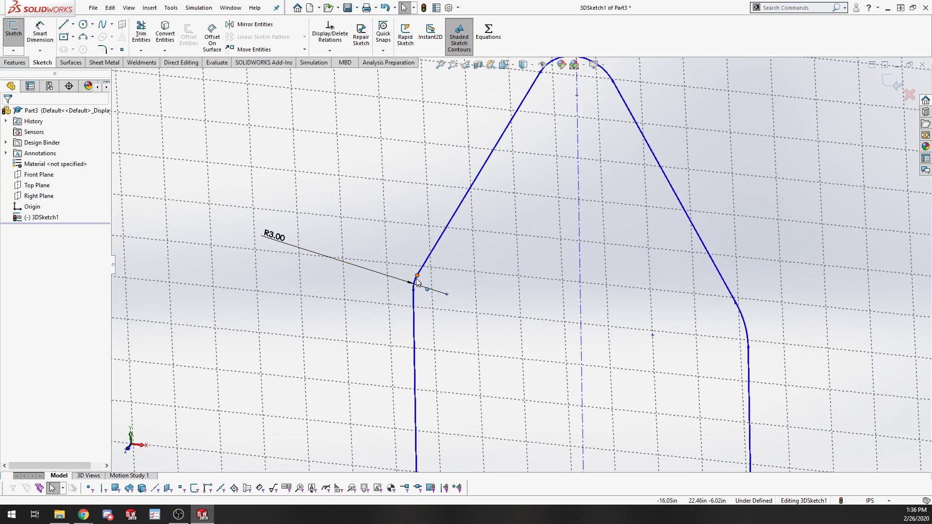
Make the peak arc and the right corner arc equal to the 3 in radius arc
left_click(415, 283)
scroll(609, 148, "up", 3)
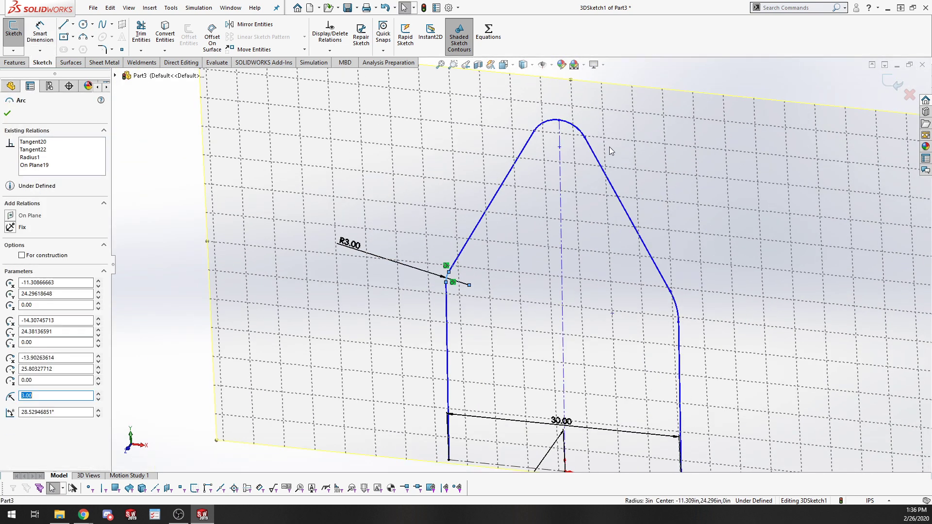
left_click(583, 132, "ctrl")
left_click(677, 305, "ctrl")
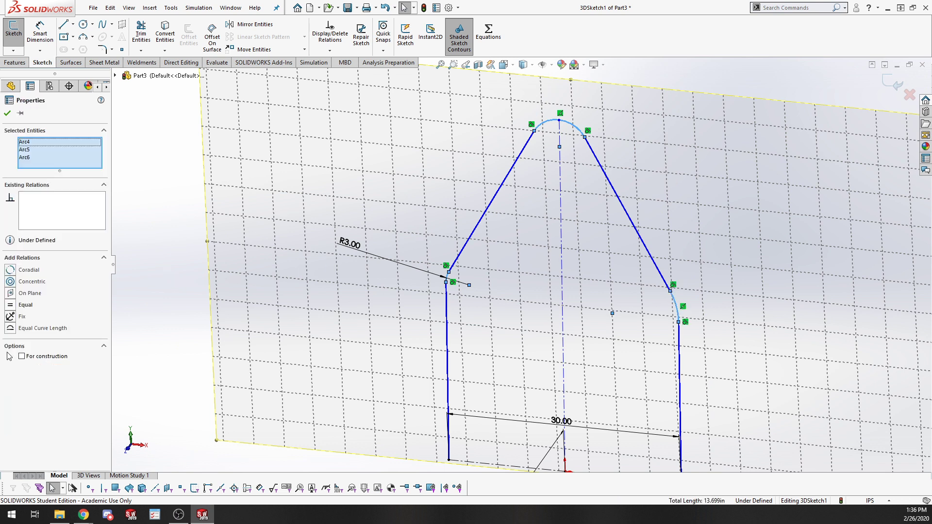
left_click(13, 306)
scroll(339, 327, "up", 2)
key("Escape")
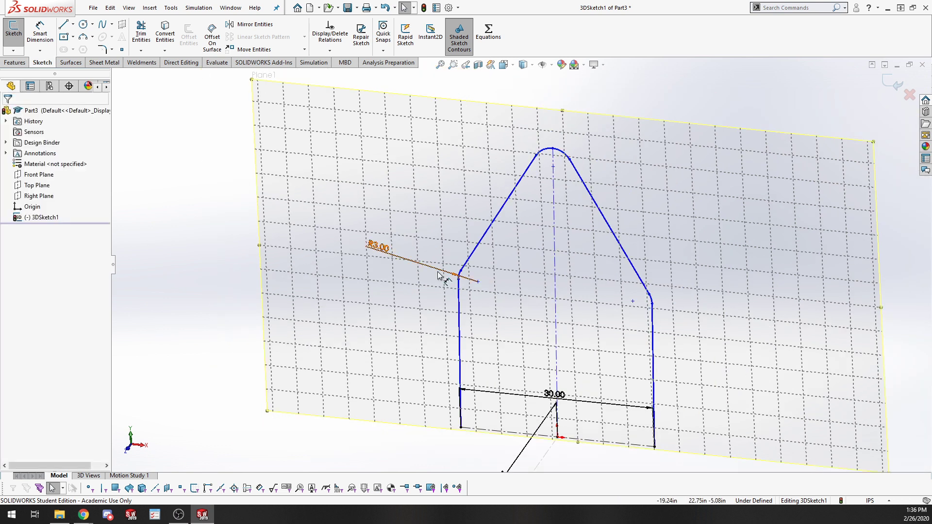
Apply a vertical relation to the hoop's left leg
left_click(459, 335)
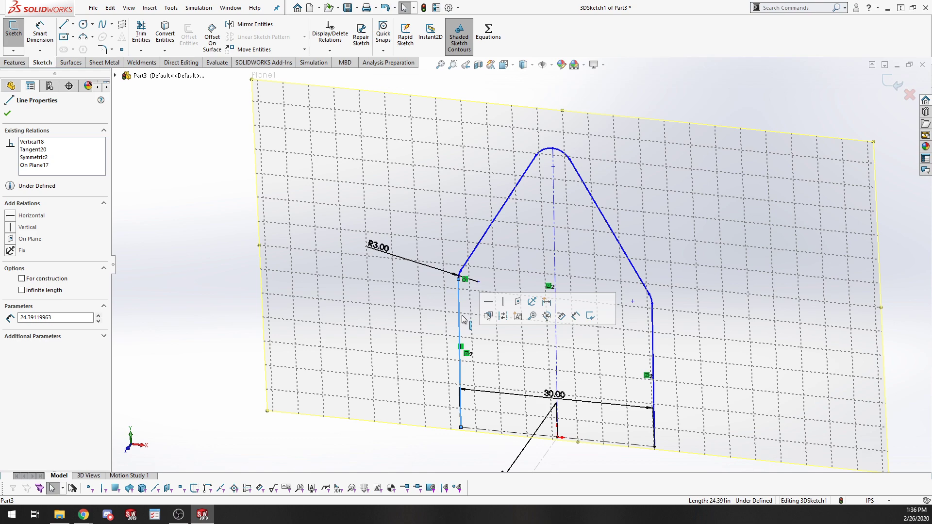
left_click(501, 305)
key("Escape")
Dimension the hoop's construction centerline to a length of 42 in
mouse_move(427, 388)
middle_mouse_down()
mouse_move(464, 356)
mouse_move(558, 427)
middle_mouse_up()
key("s")
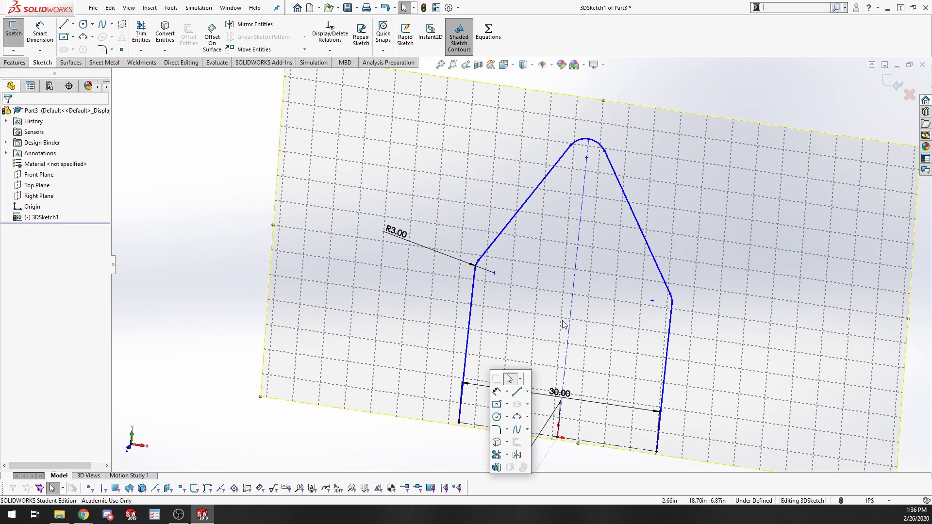
left_click(497, 392)
left_click(577, 315)
left_click(617, 334)
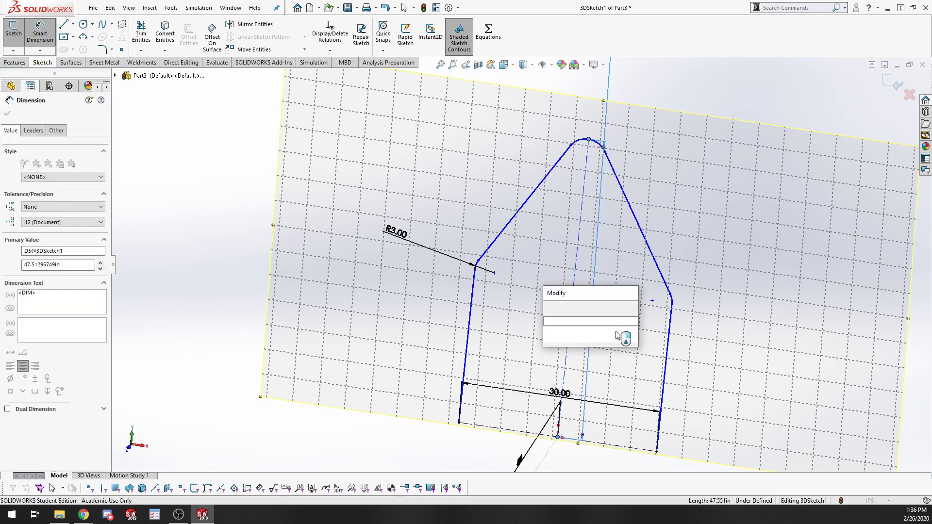
type("42")
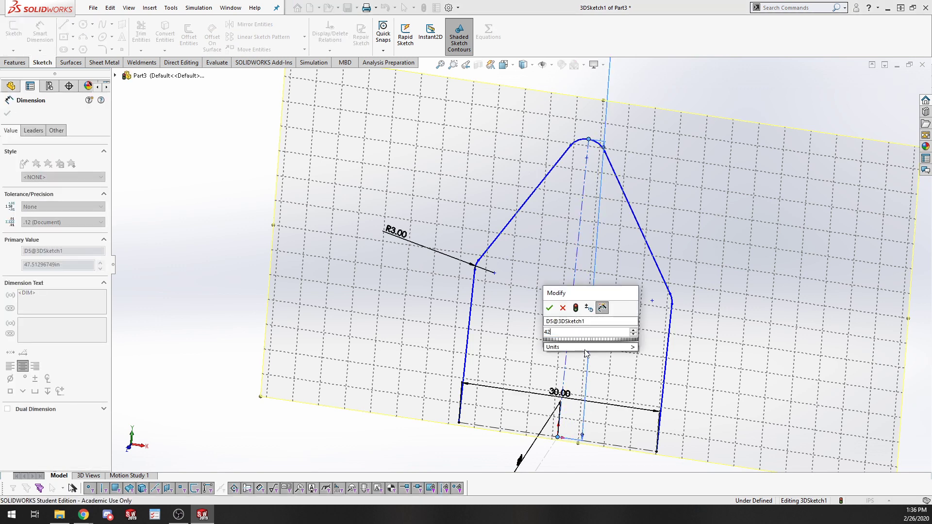
key("Return")
key("Escape")
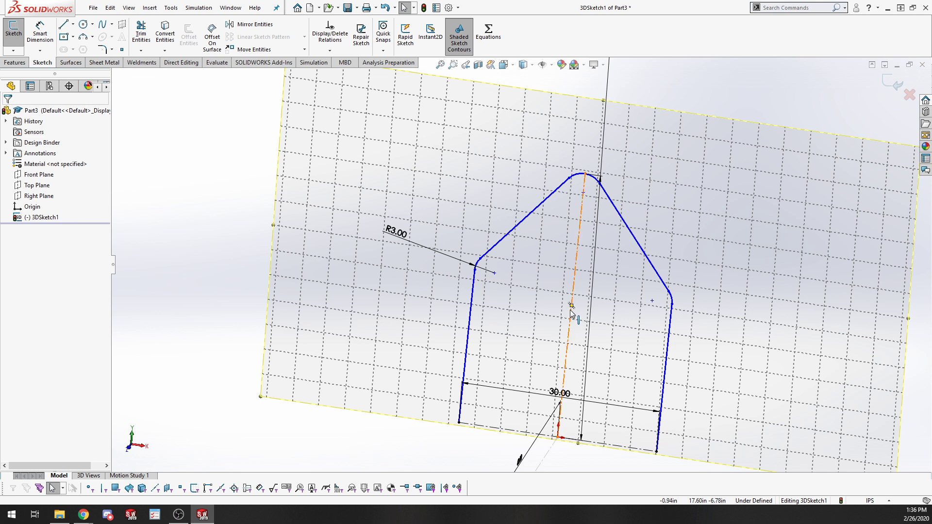
Try moving the peak arc's right endpoint outward and down to test the hoop's remaining freedom
left_click(571, 310)
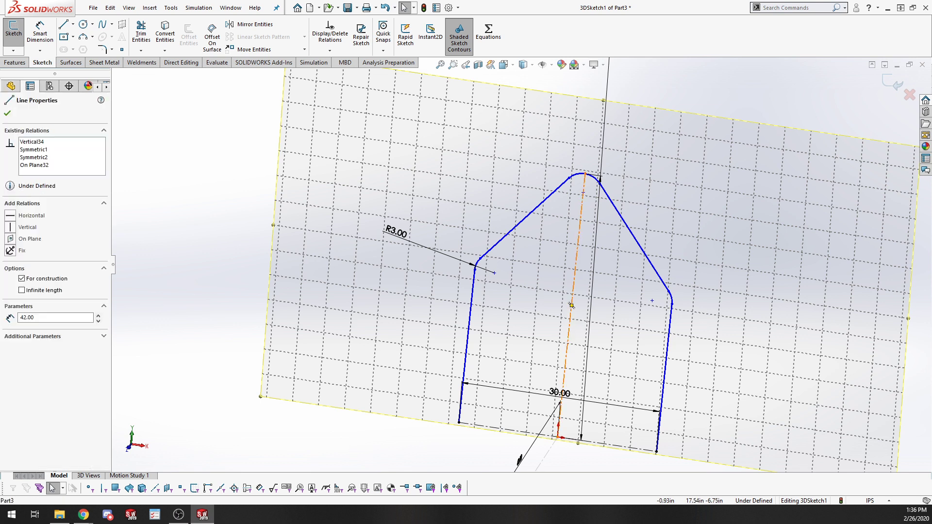
left_click(811, 397)
left_click_drag(600, 183, 681, 246)
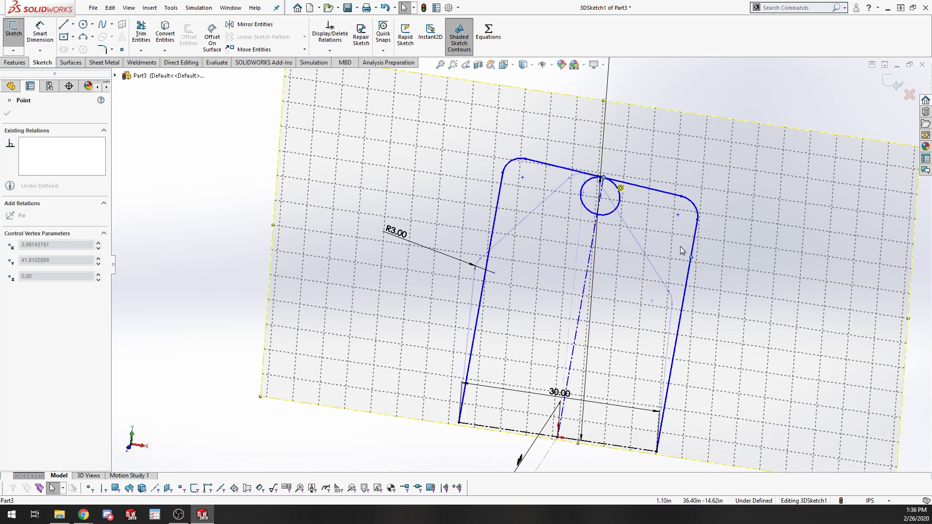
left_click_drag(628, 220, 630, 221)
left_click(671, 324)
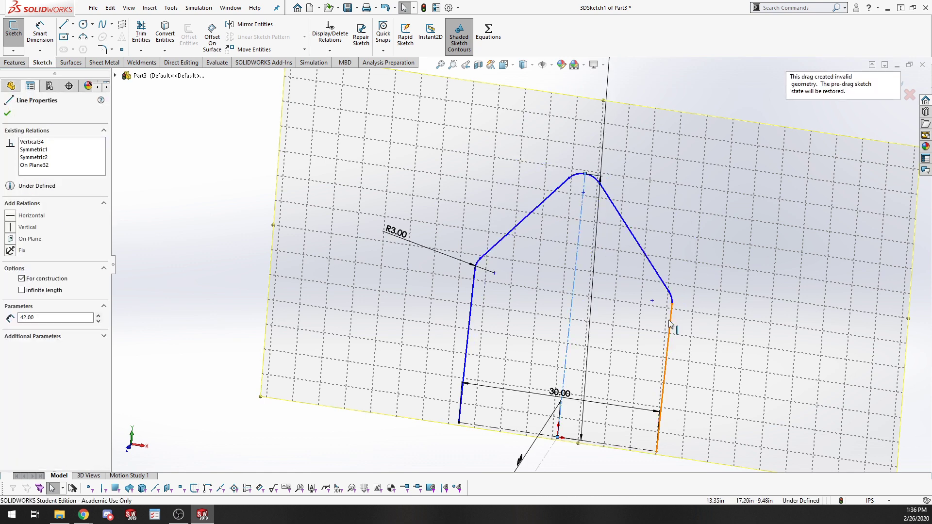
scroll(713, 377, "up", 8)
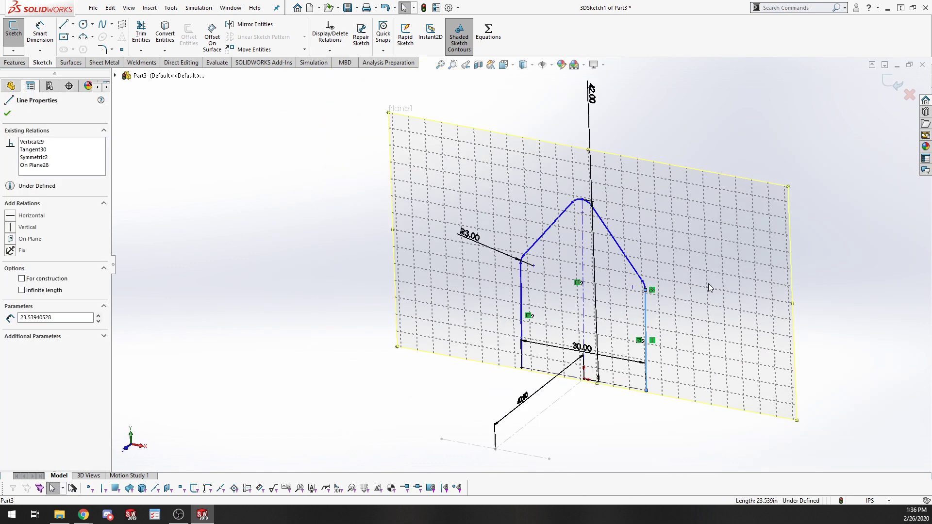
key("s")
left_click(590, 266)
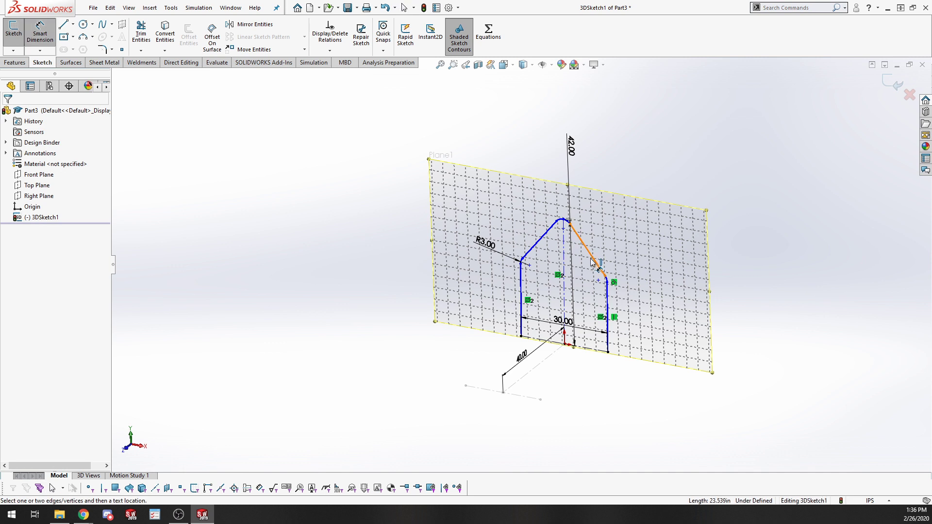
left_click(595, 263)
key("Escape")
key("Escape")
Pull the peak arc's right endpoint sideways to test the legs, and check the right leg's relations
scroll(571, 229, "down", 1)
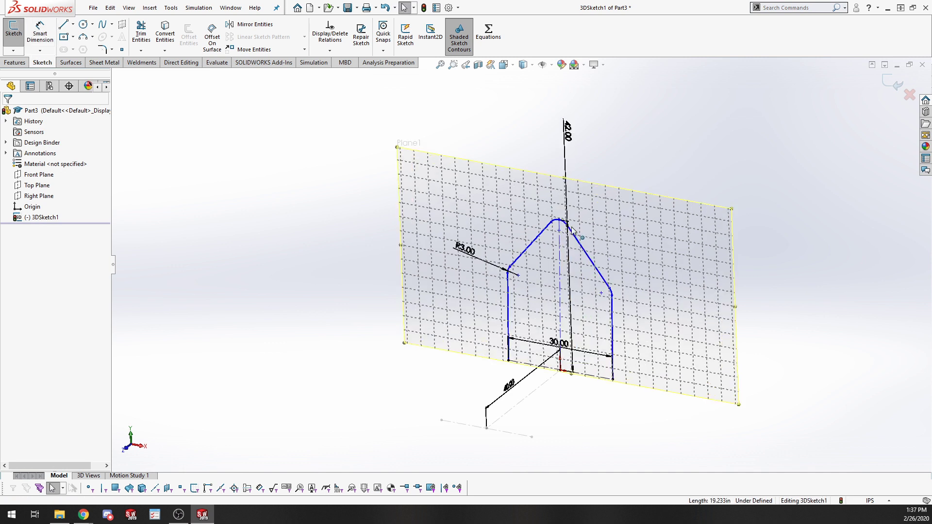
mouse_move(567, 227)
left_mouse_down()
mouse_move(587, 238)
mouse_move(567, 219)
mouse_move(536, 220)
left_mouse_up()
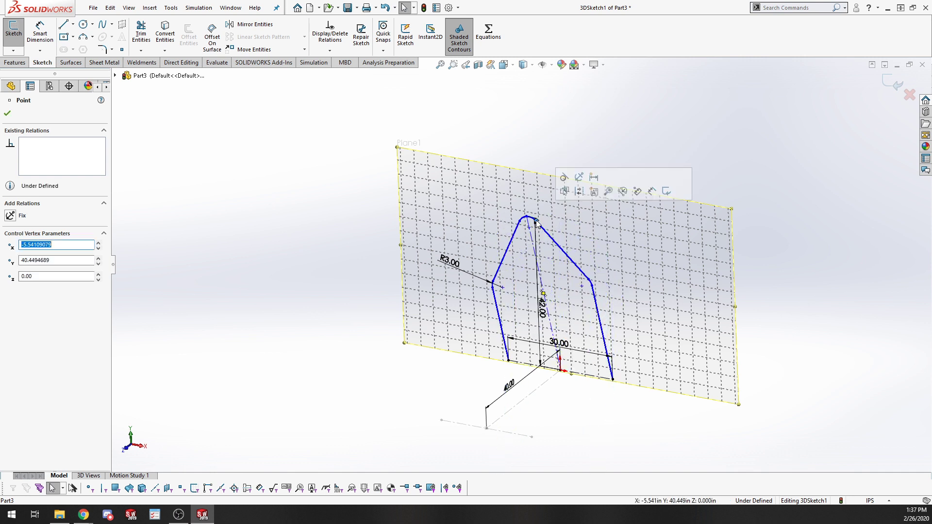
left_click(599, 319)
scroll(615, 317, "down", 3)
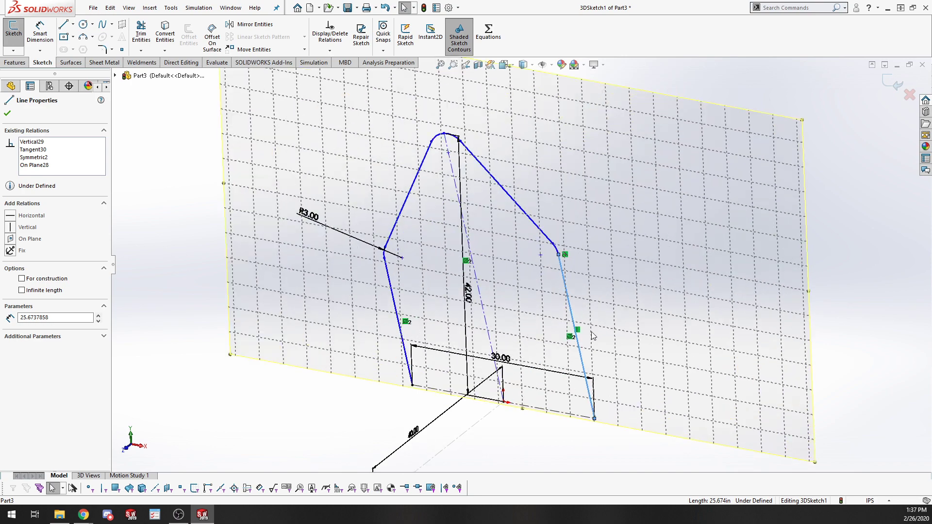
Make the hoop's right leg perpendicular to the 30 in construction base line
left_click(576, 330)
mouse_move(578, 400)
middle_mouse_down()
mouse_move(514, 416)
mouse_move(624, 381)
mouse_move(545, 430)
mouse_move(605, 355)
middle_mouse_up()
left_click(608, 349)
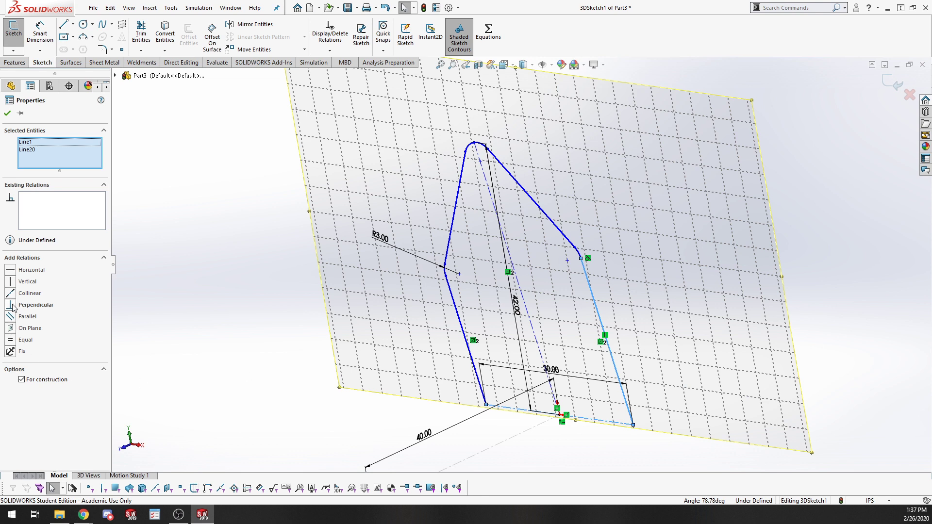
left_click(13, 306)
left_click(574, 236)
middle_click_drag(574, 236, 597, 274)
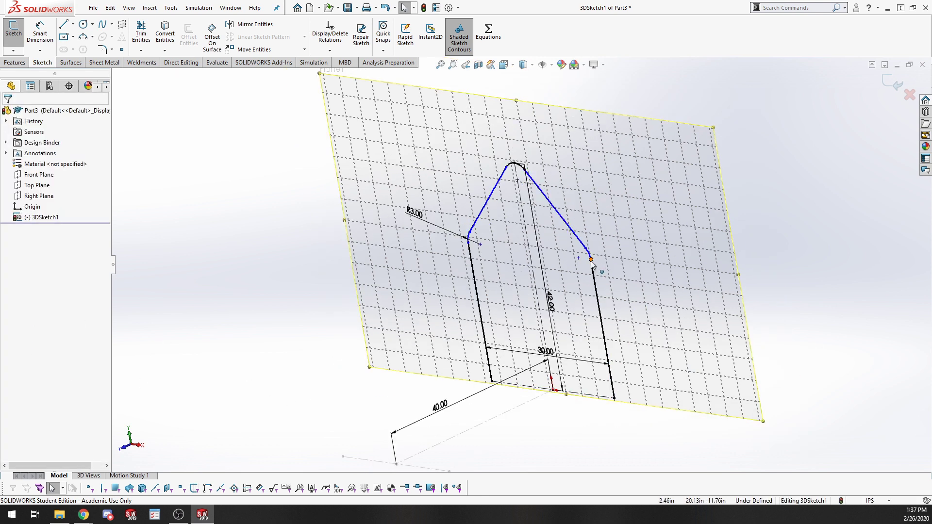
Lower the right leg's upper endpoint and dimension the leg's length as 22 in
left_click_drag(591, 260, 595, 285)
left_click(657, 418)
key("s")
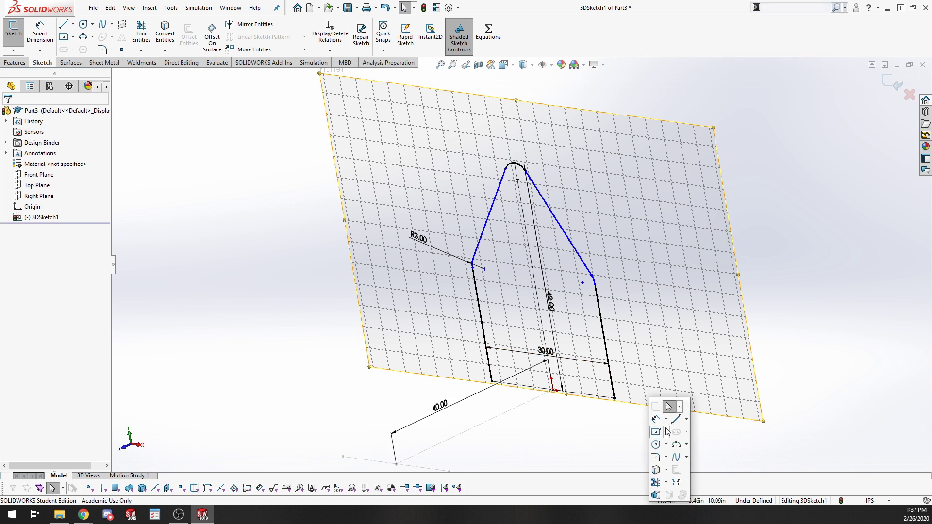
left_click(656, 418)
left_click(603, 335)
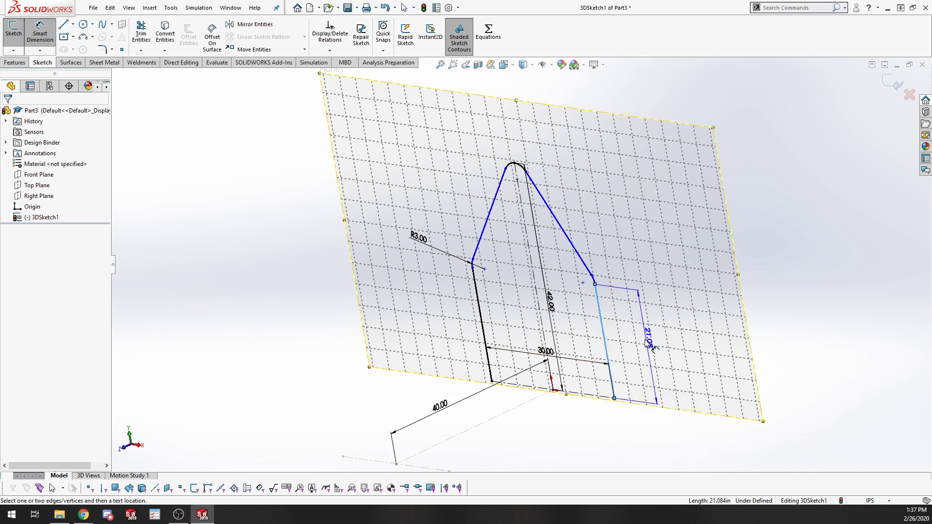
left_click(633, 233)
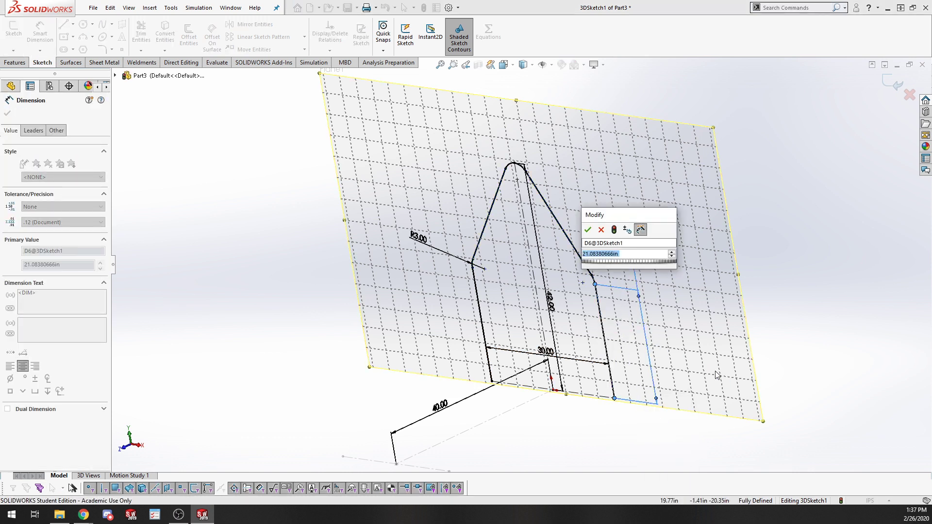
type("22")
key("Return")
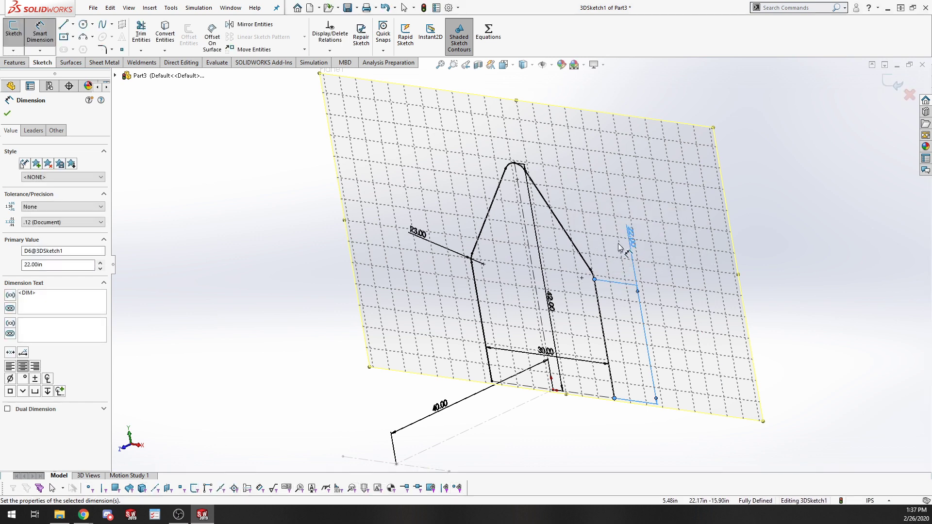
Set the length of the hoop's right leg to 20 in, and deactivate the hoop's sketch plane
double_click(631, 238)
type("20")
key("Return")
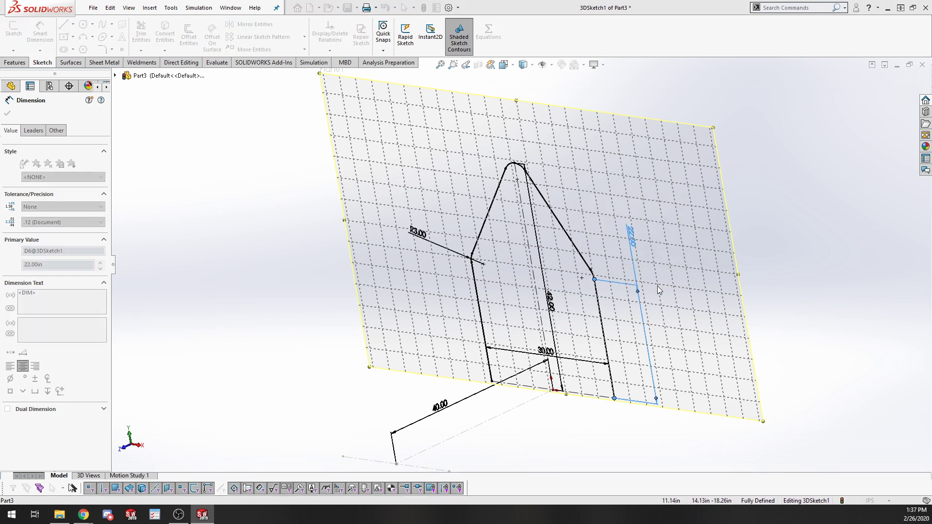
mouse_move(549, 245)
middle_mouse_down()
mouse_move(589, 287)
mouse_move(480, 311)
mouse_move(467, 309)
mouse_move(465, 295)
mouse_move(547, 335)
middle_mouse_up()
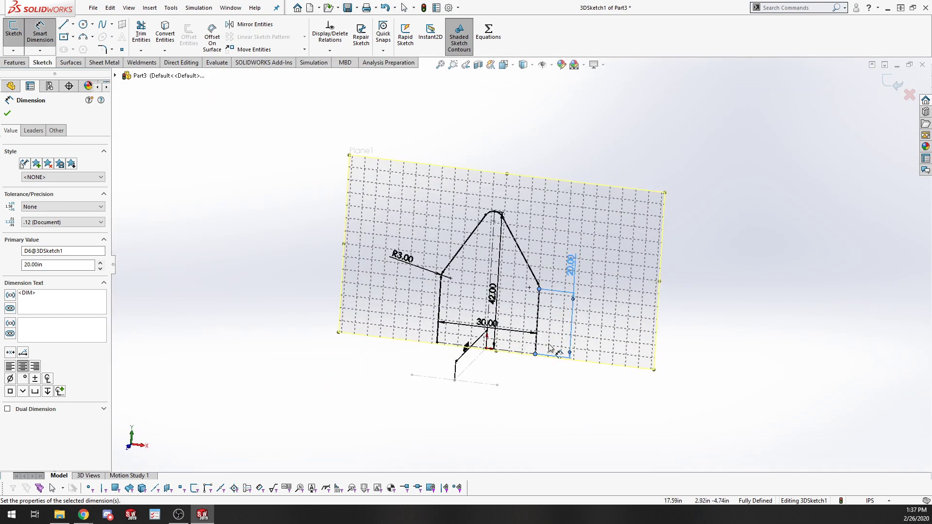
scroll(549, 347, "down", 3)
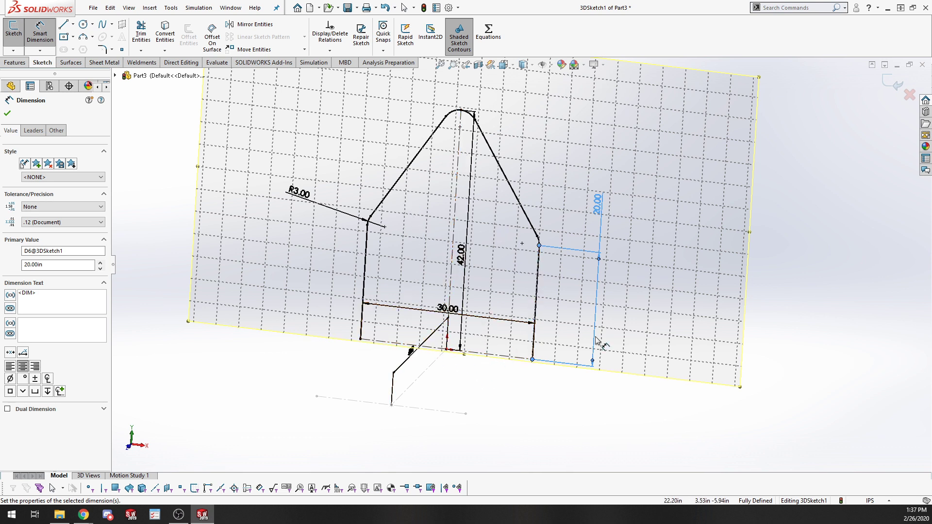
mouse_move(530, 405)
middle_mouse_down()
mouse_move(512, 408)
mouse_move(507, 432)
middle_mouse_up()
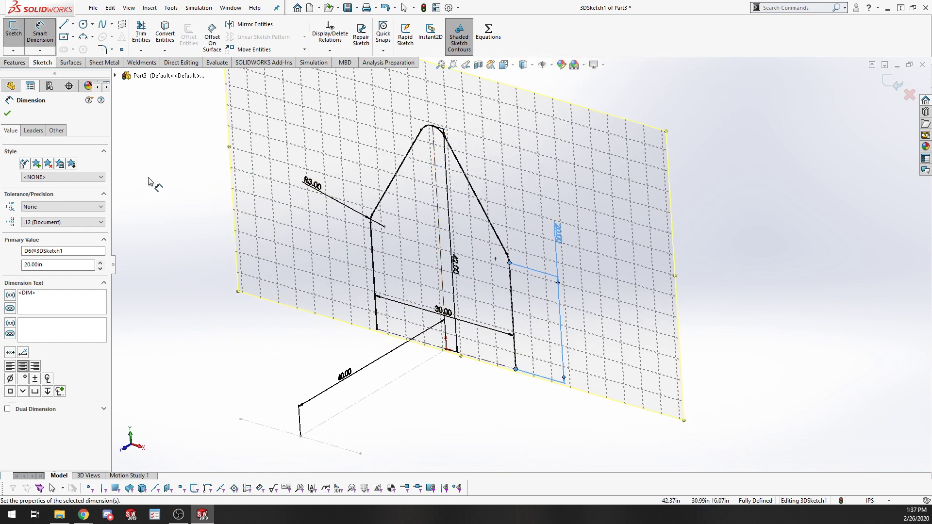
scroll(518, 171, "down", 4)
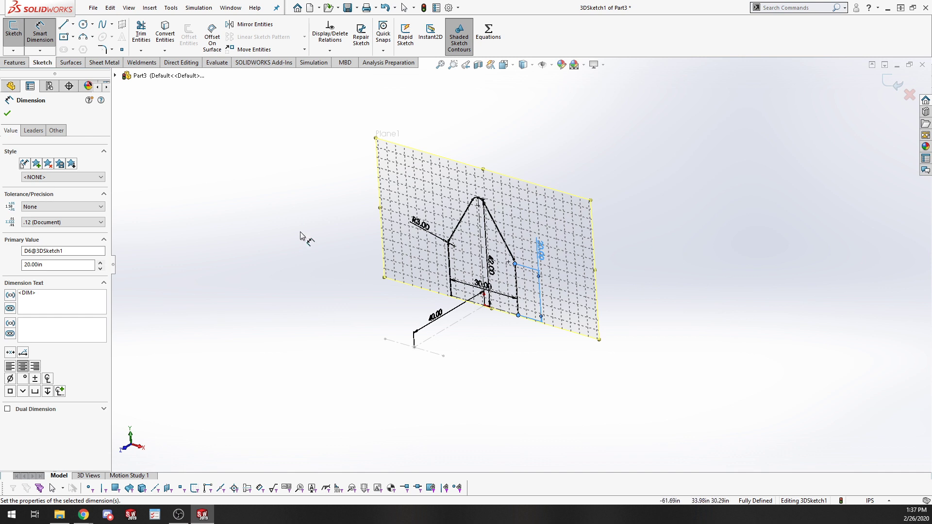
left_click(665, 275)
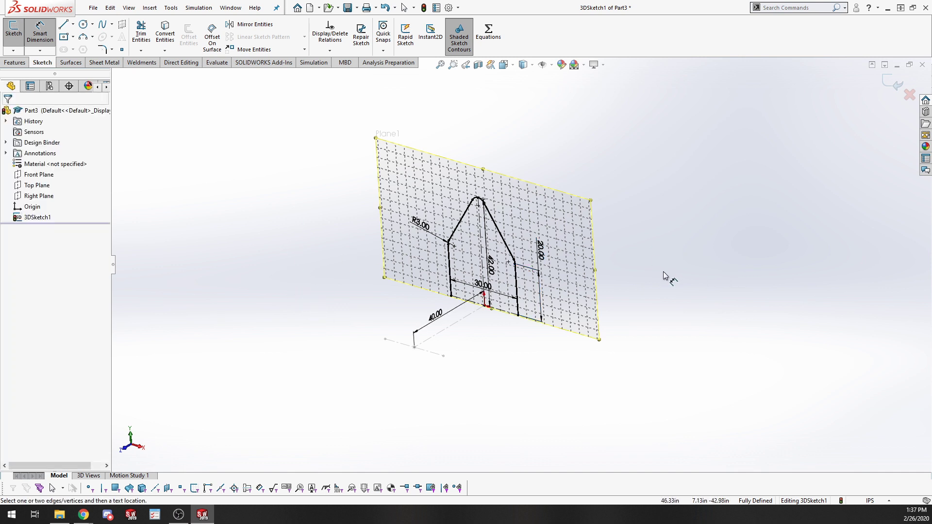
key("Escape")
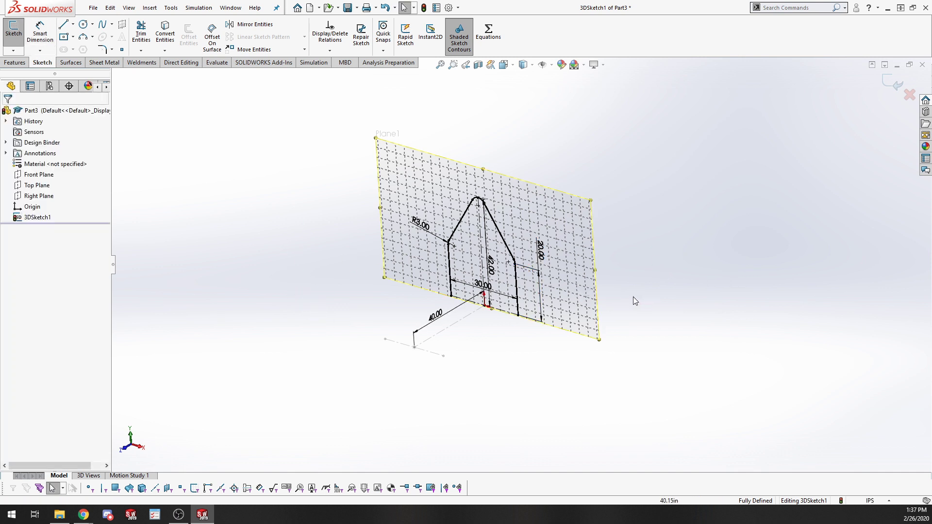
key("Escape")
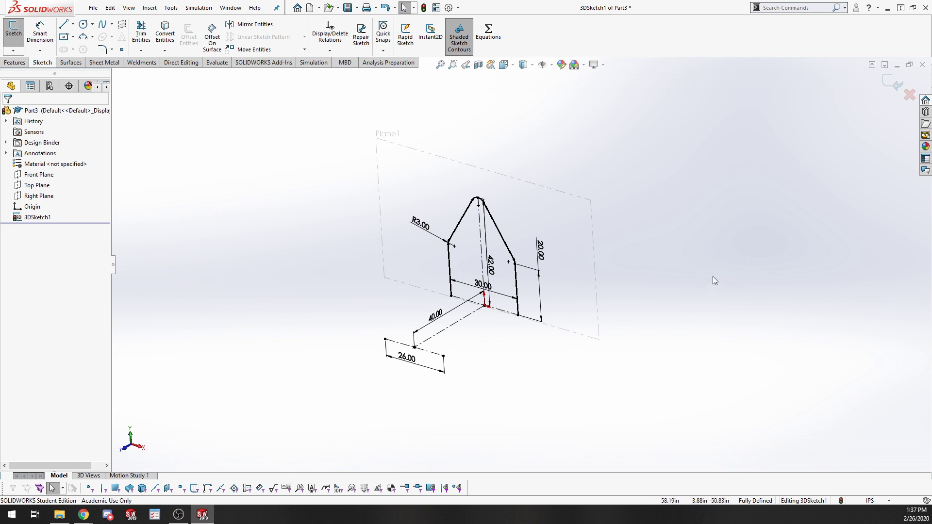
Create a sketch plane perpendicular to the 40 in centerline and coincident with the 26 in line, and enlarge it above that line
scroll(405, 389, "down", 1)
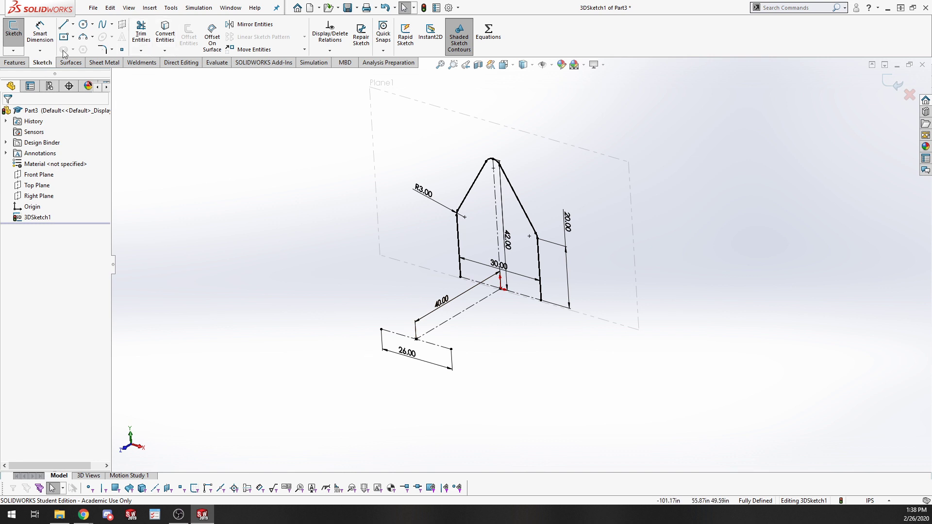
left_click(104, 25)
scroll(406, 339, "down", 1)
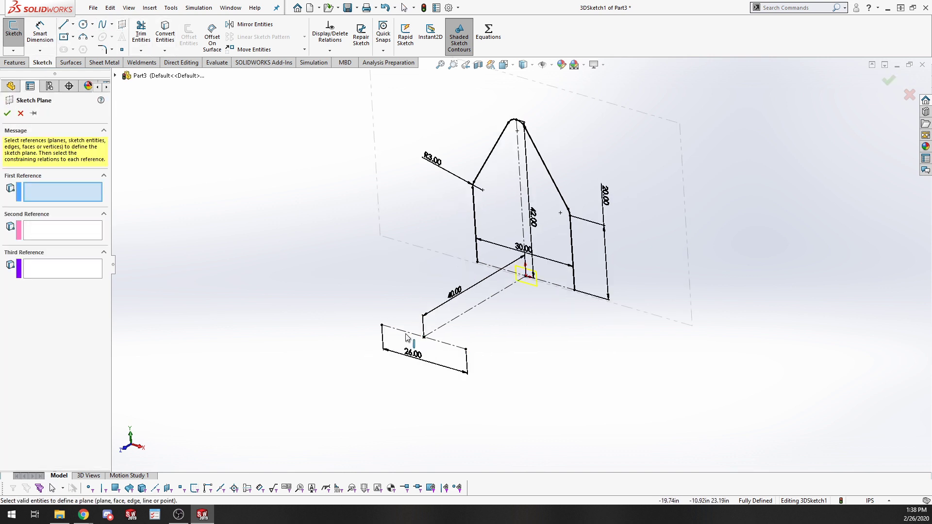
left_click(449, 322)
left_click(11, 225)
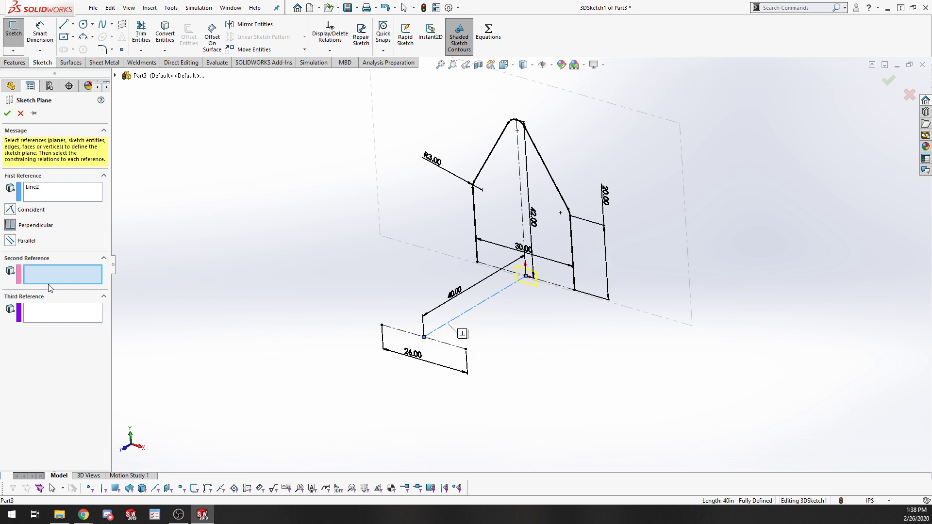
left_click(452, 344)
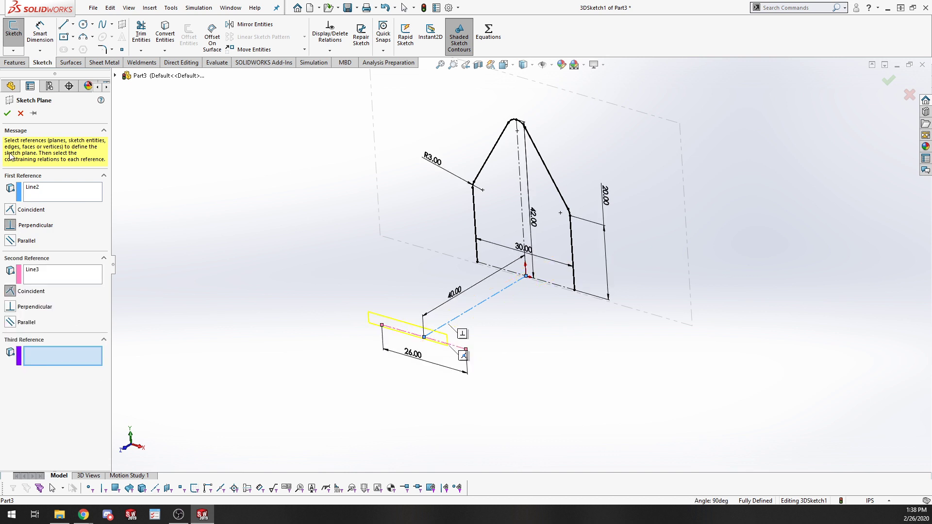
left_click(8, 112)
left_click_drag(445, 334, 554, 171)
Draw an upright construction centerline on the new plane, starting from the midpoint of the 26 in line
left_click(72, 24)
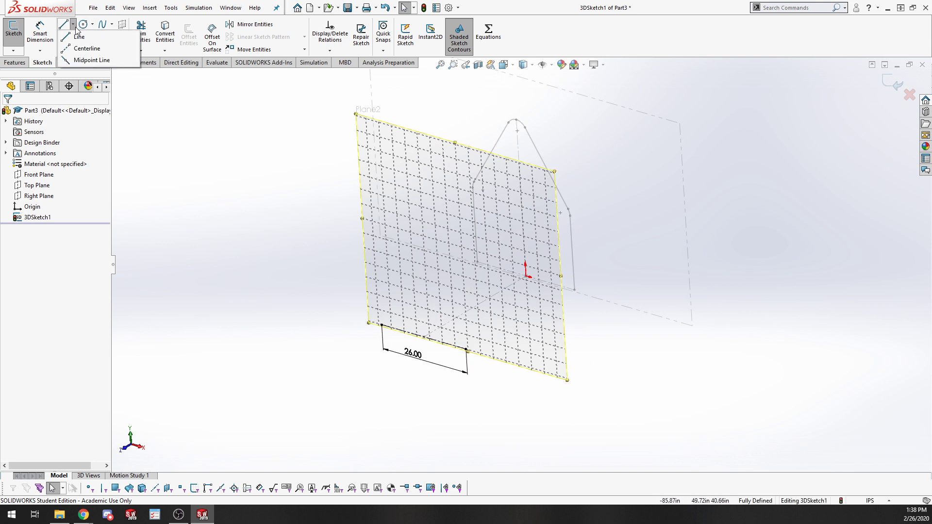
left_click(80, 48)
left_click(423, 337)
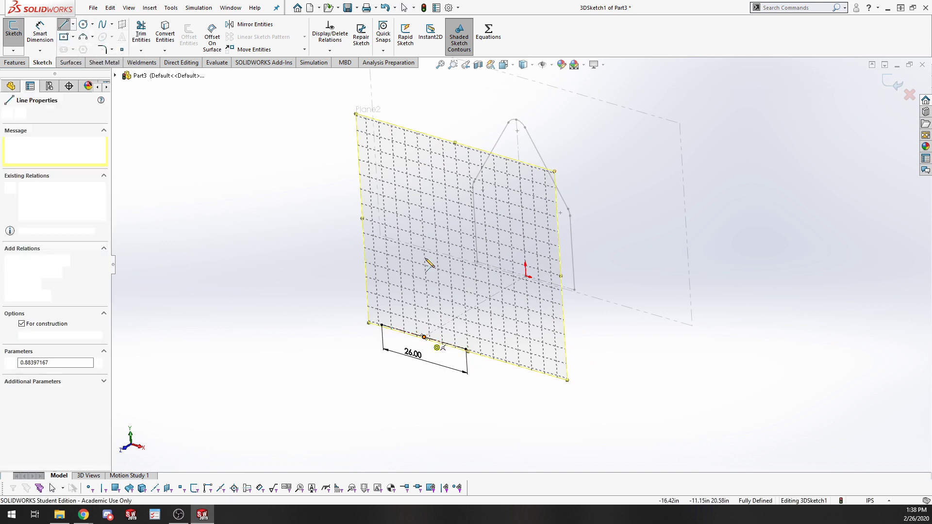
left_click(423, 250)
key("Escape")
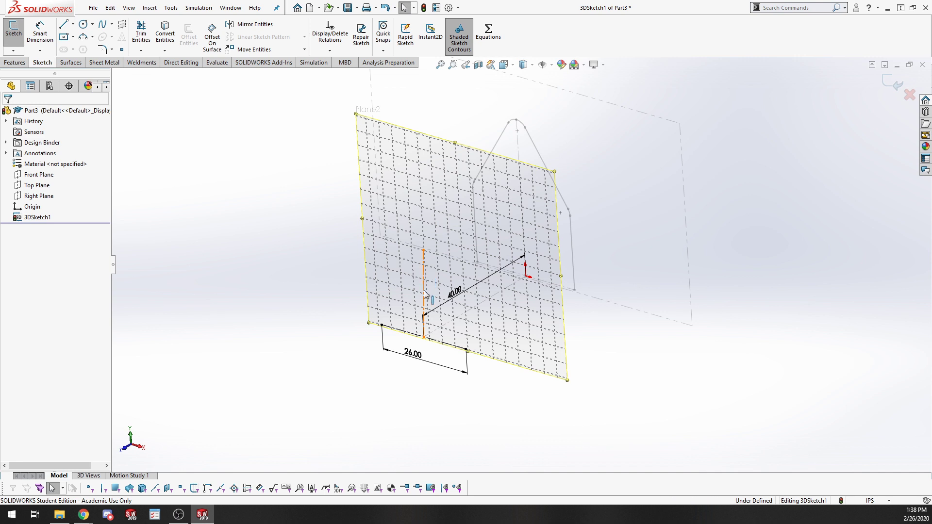
Make the new centerline perpendicular to the 26 in base line
left_click(424, 294)
left_click(427, 337, "ctrl")
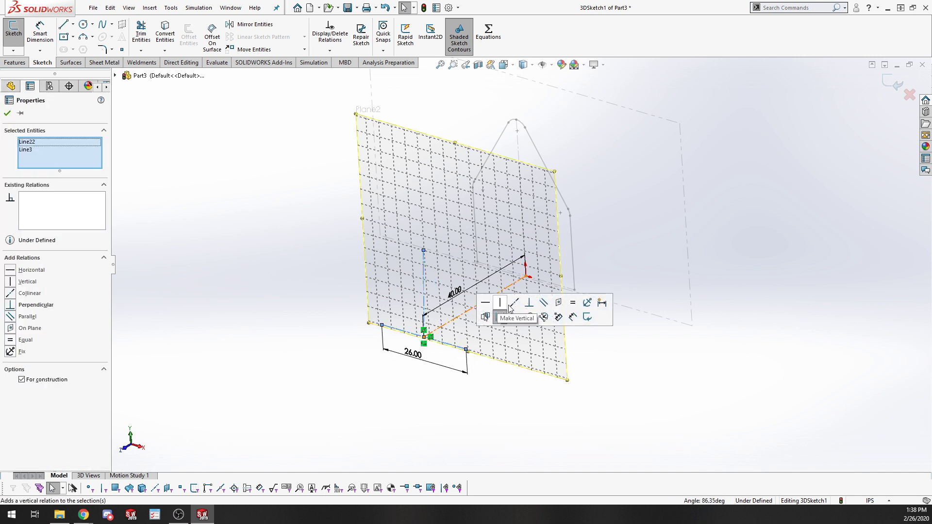
left_click(529, 303)
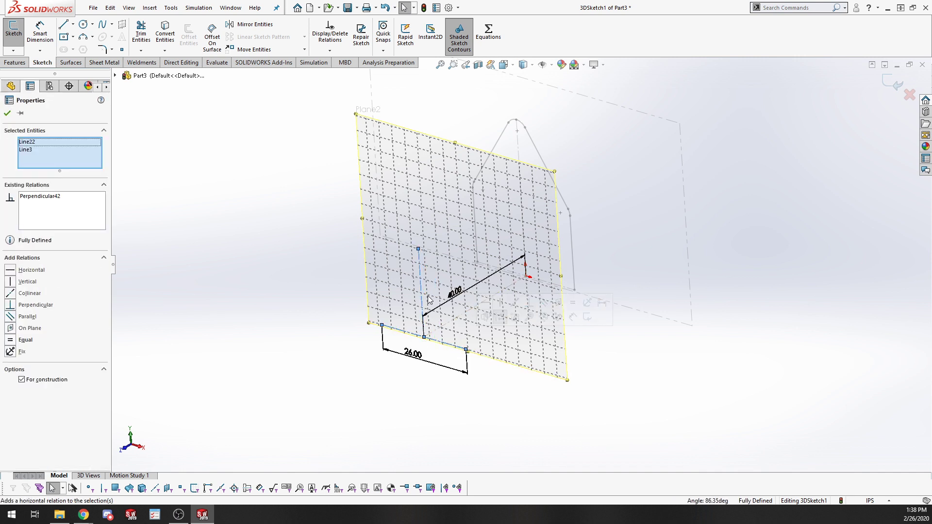
left_click(503, 309)
key("ctrl+z")
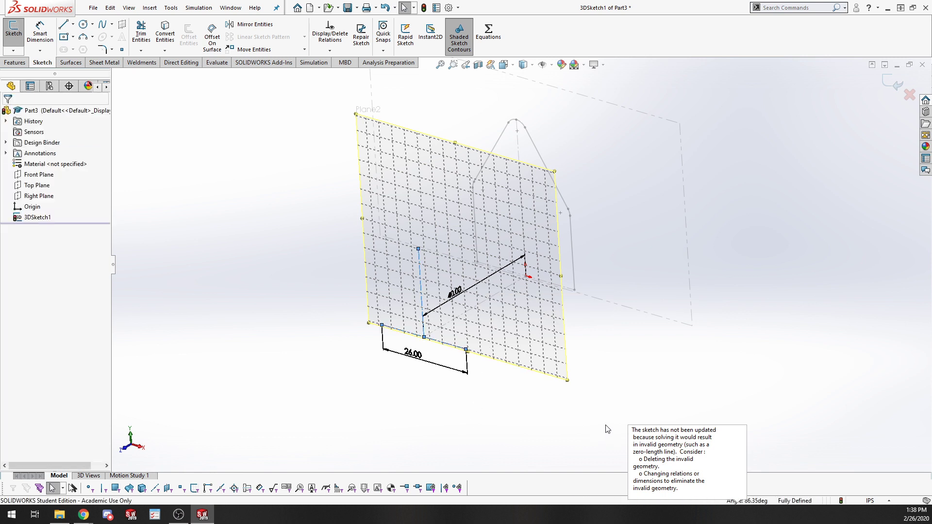
Sketch a rounded hoop between the ends of the 26 in line: left leg, corner arc, top line through the centerline, second arc, and right leg
left_click(63, 27)
left_click(381, 325)
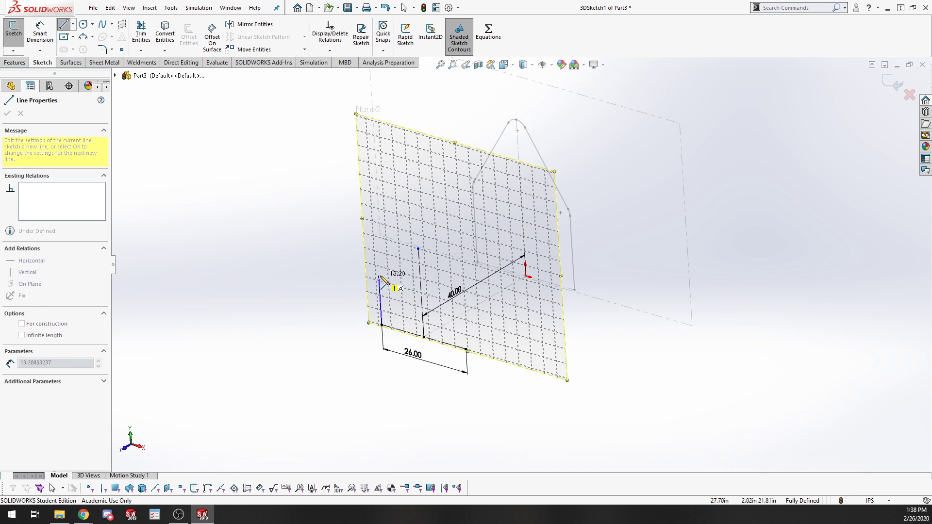
left_click(379, 275)
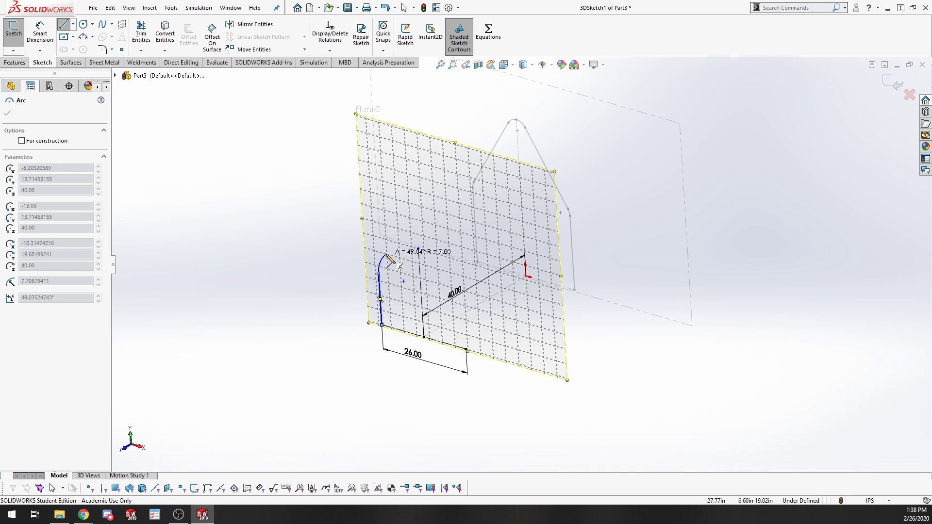
left_click(387, 257)
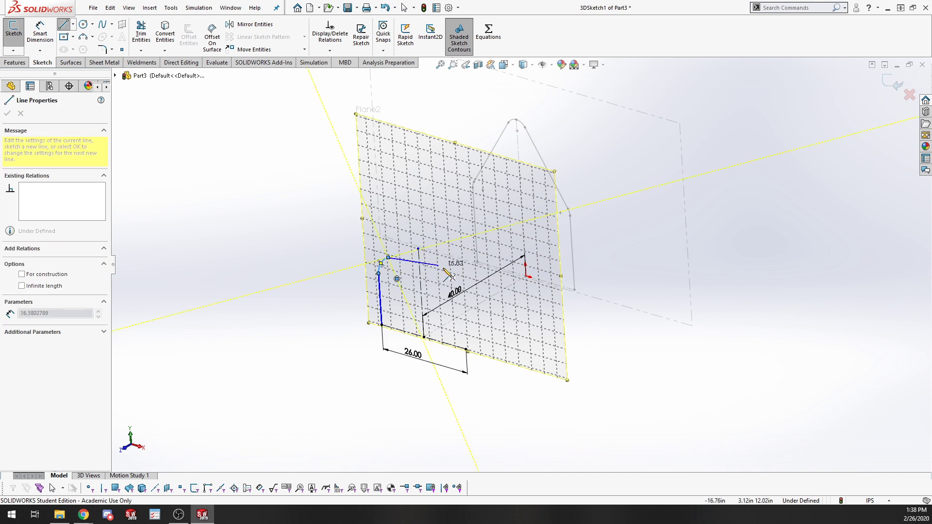
left_click(419, 249)
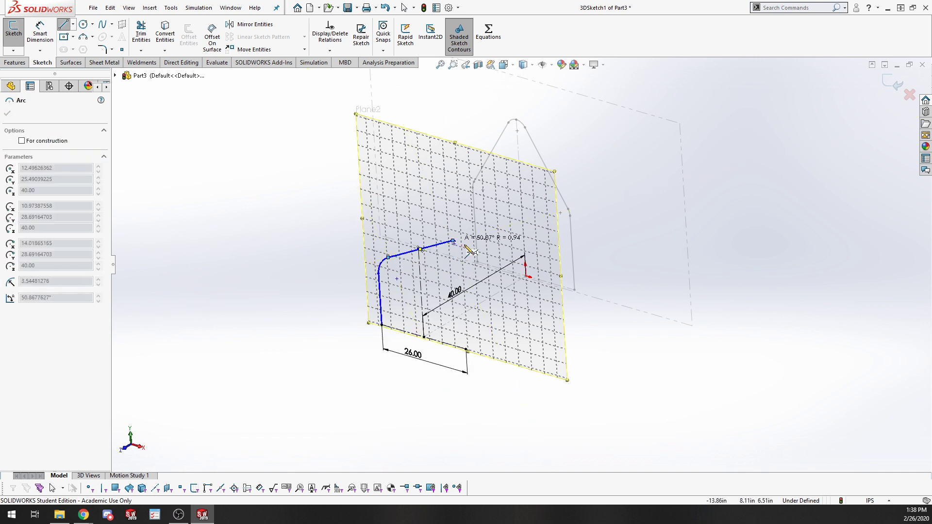
left_click(467, 254)
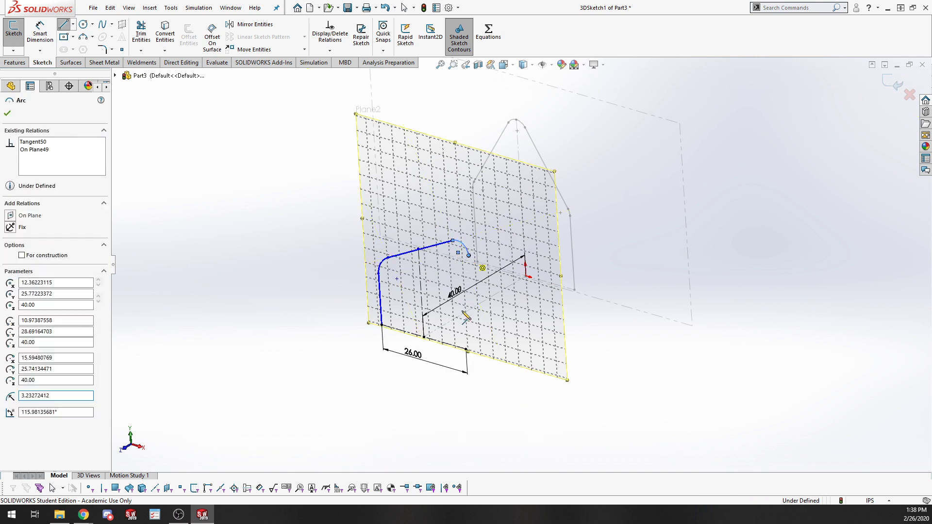
left_click(466, 350)
key("Escape")
Place the centerline's upper endpoint at the midpoint of the hoop's top line, and make that line horizontal
mouse_move(435, 281)
middle_mouse_down()
mouse_move(456, 273)
mouse_move(450, 292)
mouse_move(451, 284)
middle_mouse_up()
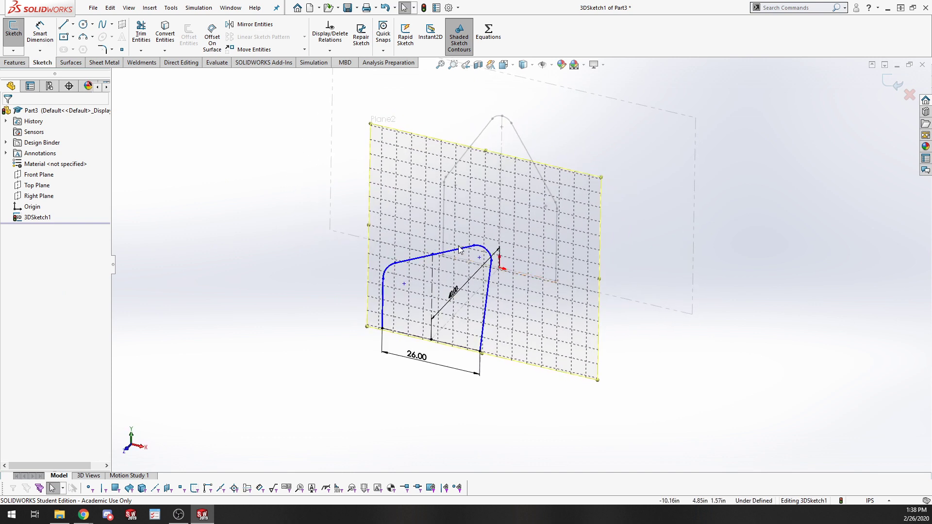
left_click(436, 255)
left_click(433, 255, "ctrl")
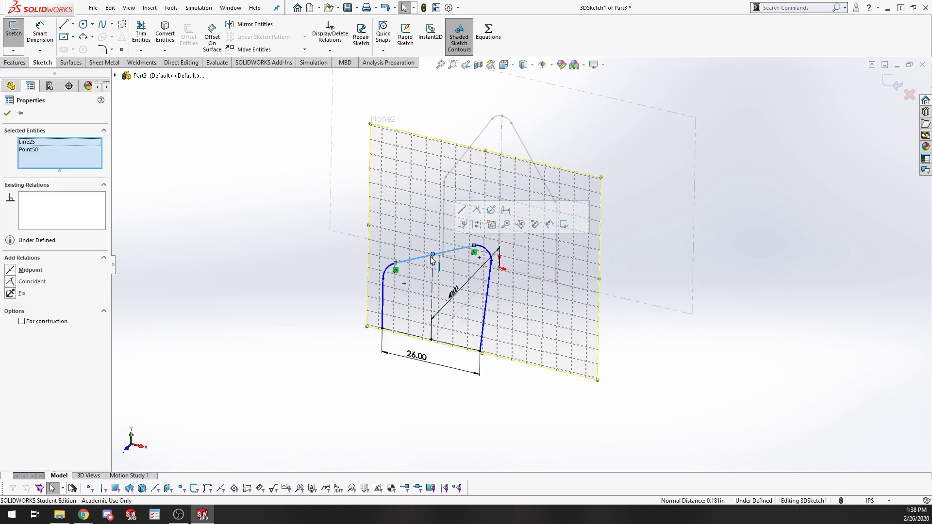
left_click(12, 271)
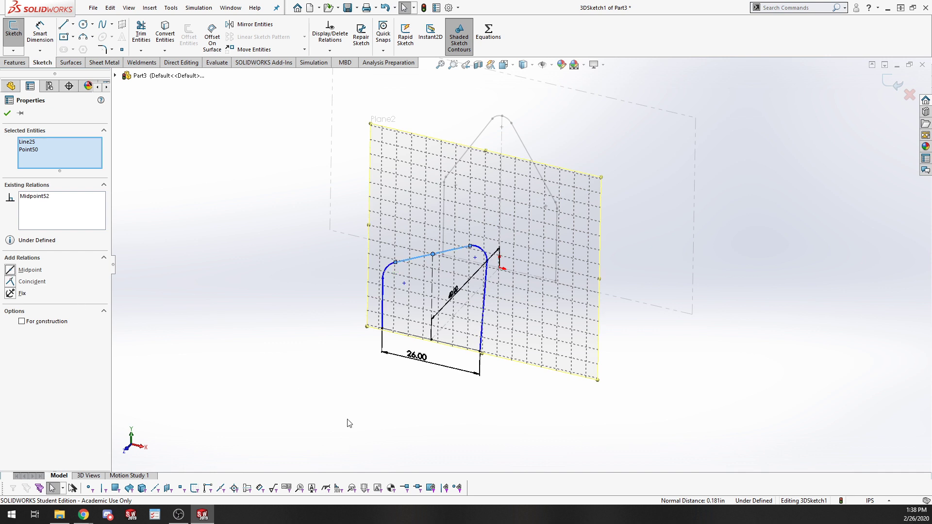
left_click(348, 421)
left_click(459, 248)
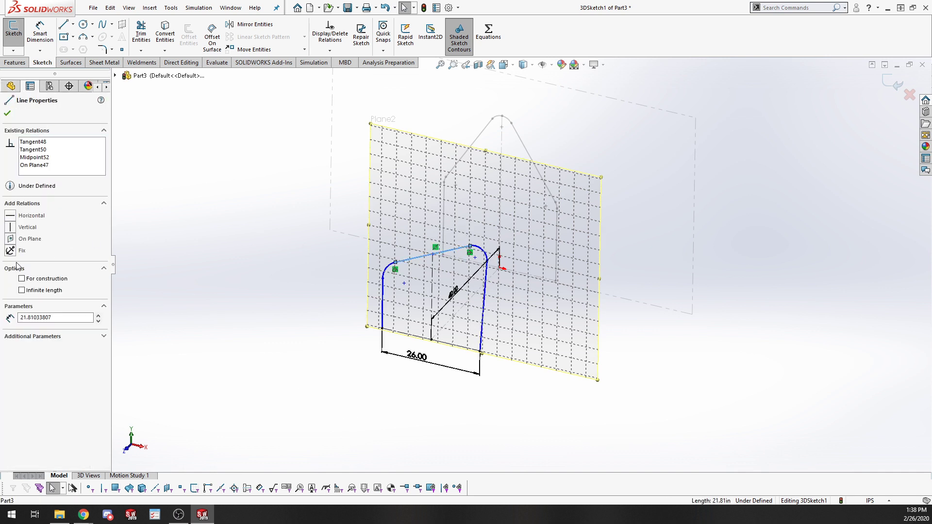
left_click(10, 218)
left_click(307, 406)
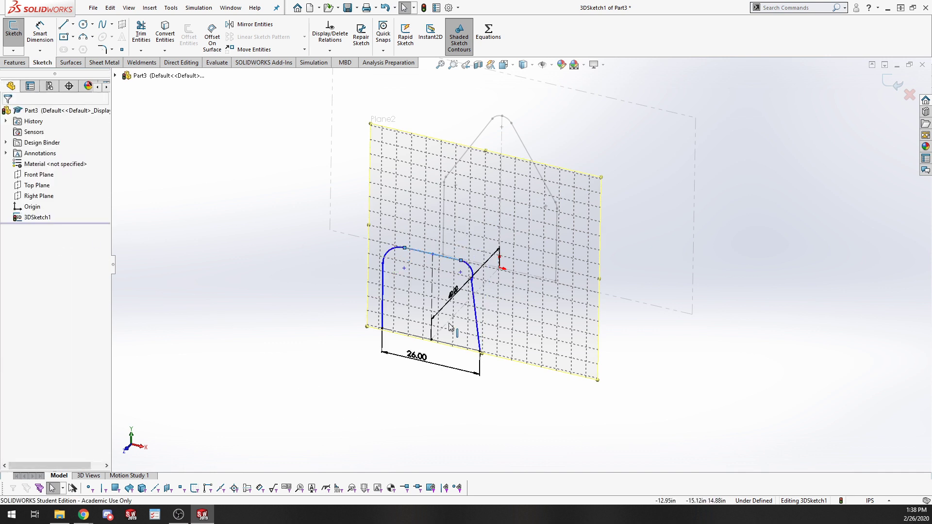
Make the front hoop's right corner arc tangent to its right leg, and make that leg vertical
left_click(476, 290)
left_click(468, 267, "ctrl")
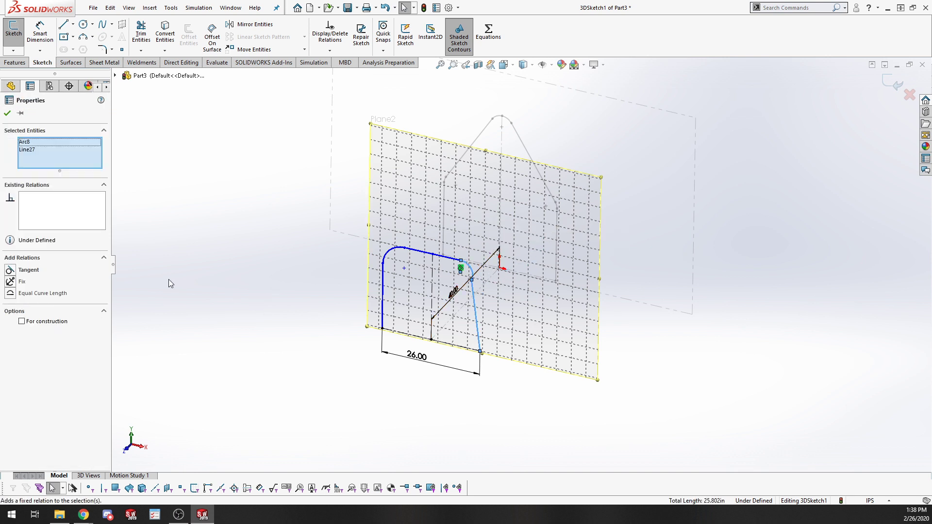
left_click(10, 271)
left_click(339, 407)
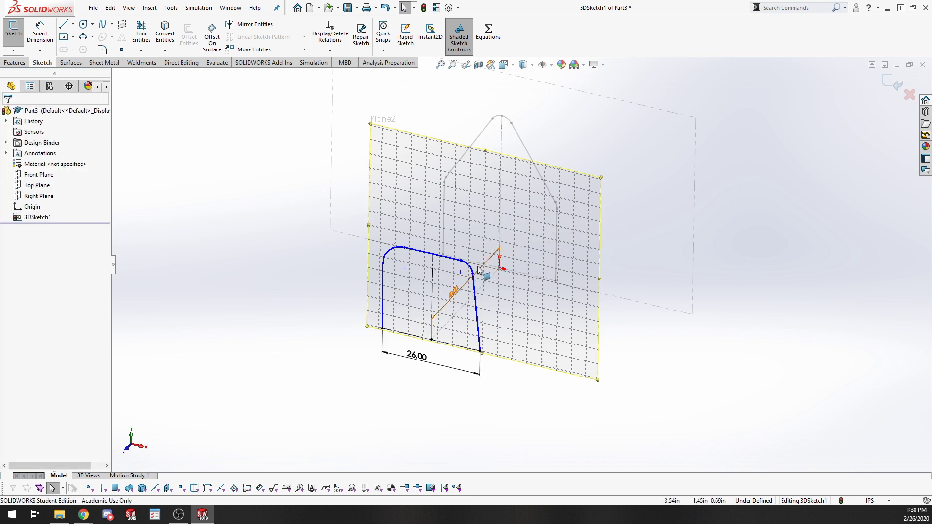
left_click(477, 292)
left_click(519, 246)
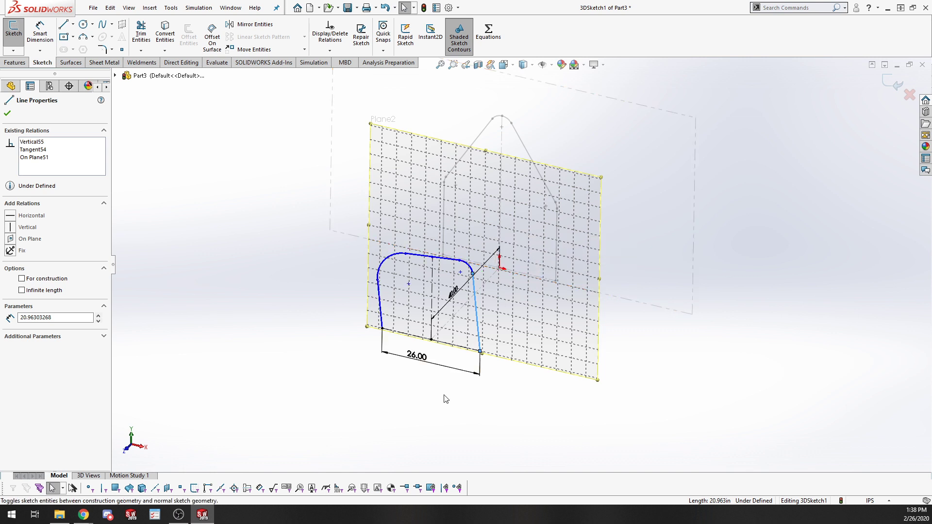
left_click(388, 391)
Make the front hoop's right leg parallel to the construction centerline
left_click(477, 316)
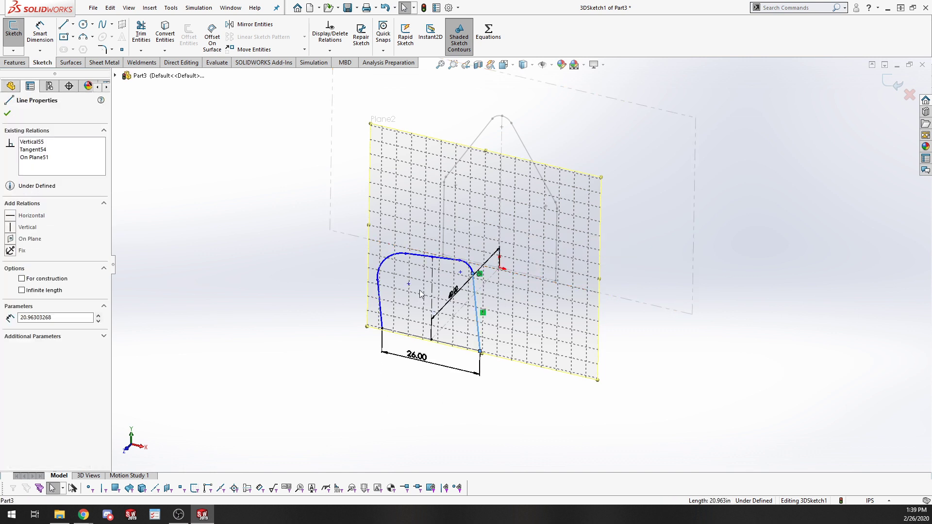
left_click(433, 290, "ctrl")
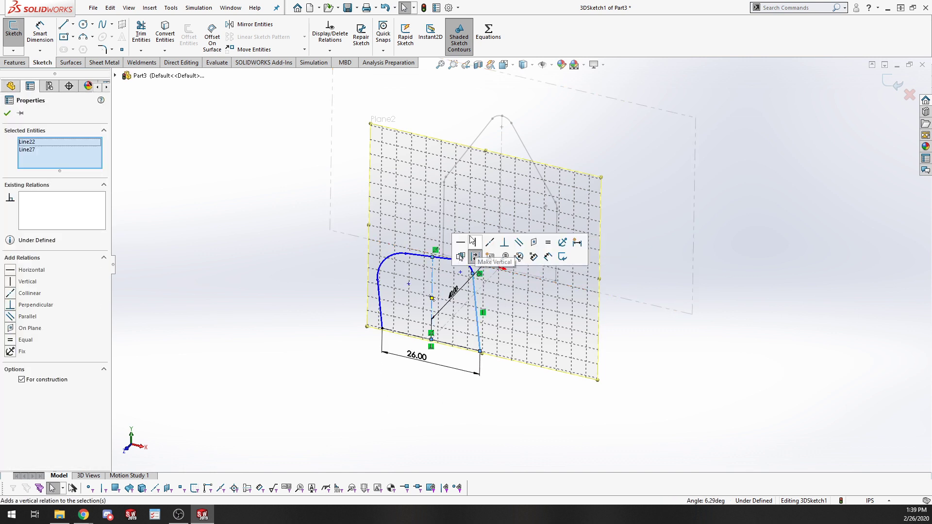
left_click(508, 245)
left_click(413, 429)
Dimension the front hoop's height between its top line and the 26 in base line as 25 in
scroll(447, 286, "up", 4)
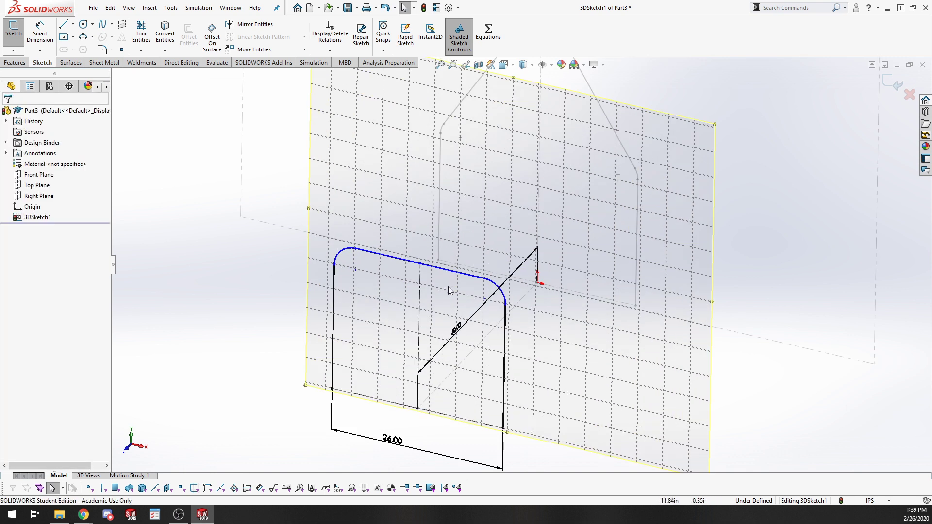
key("s")
left_click(503, 320)
left_click(465, 274)
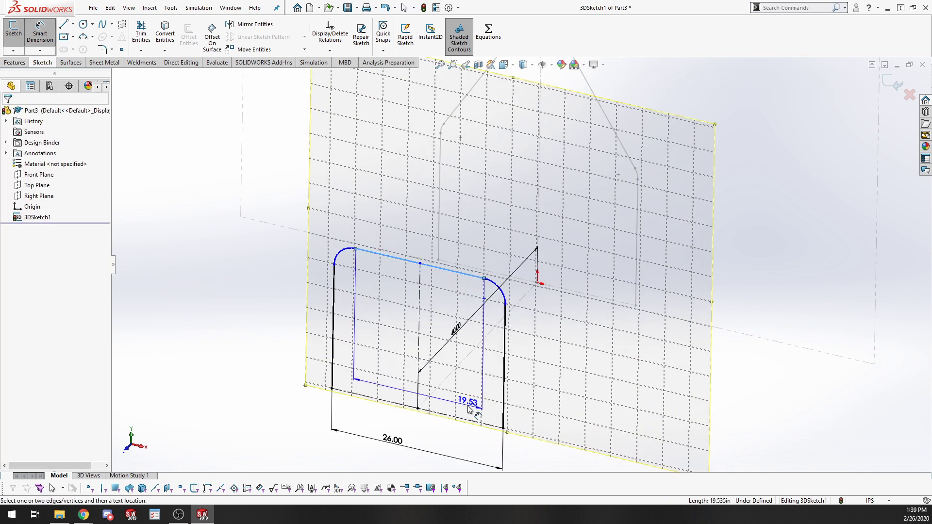
left_click(465, 418)
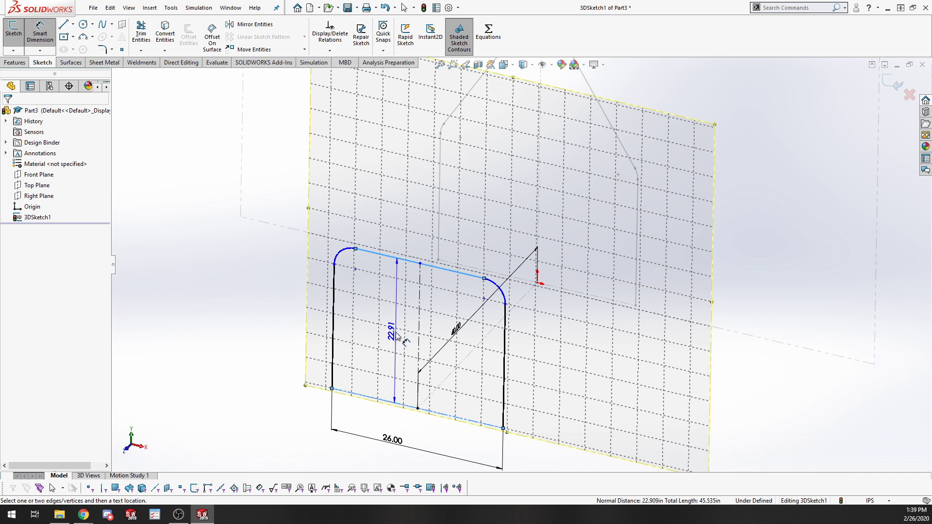
left_click(426, 348)
type("25")
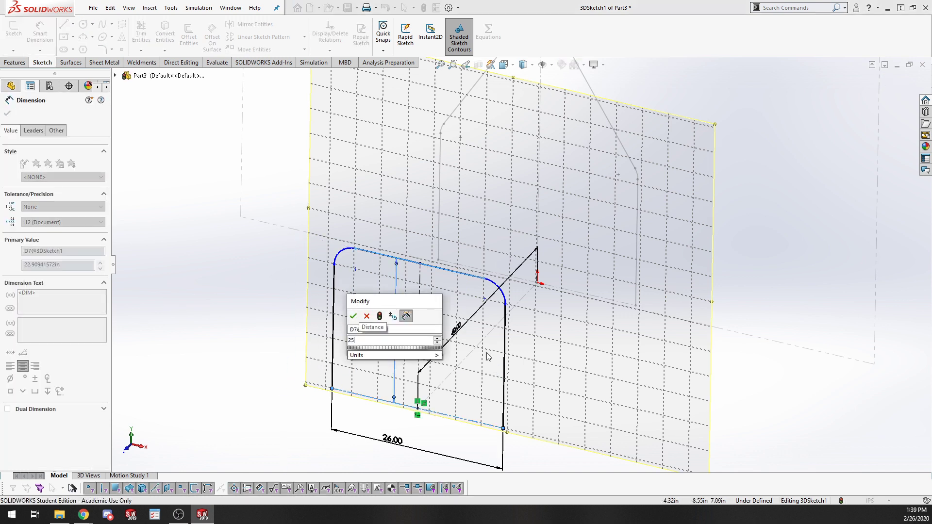
key("Return")
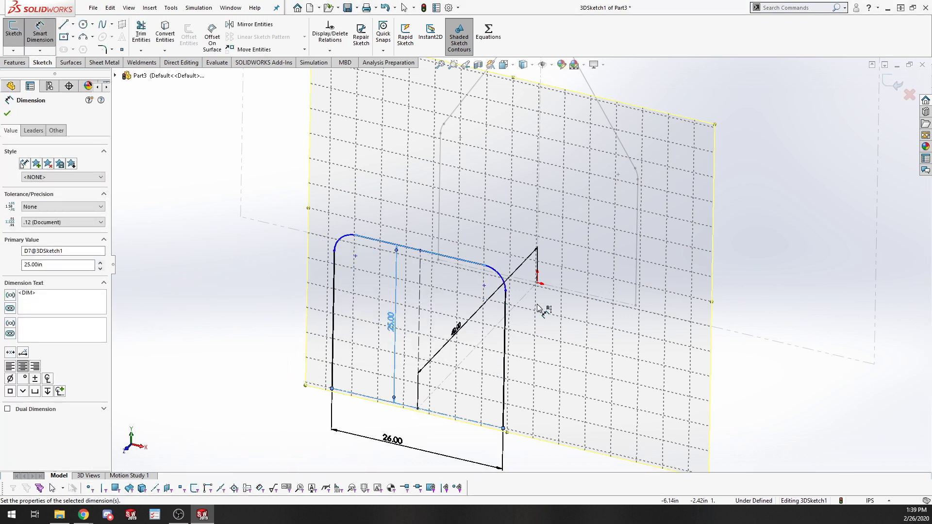
Dimension the front hoop's right corner arc with a 3 in radius
left_click(503, 281)
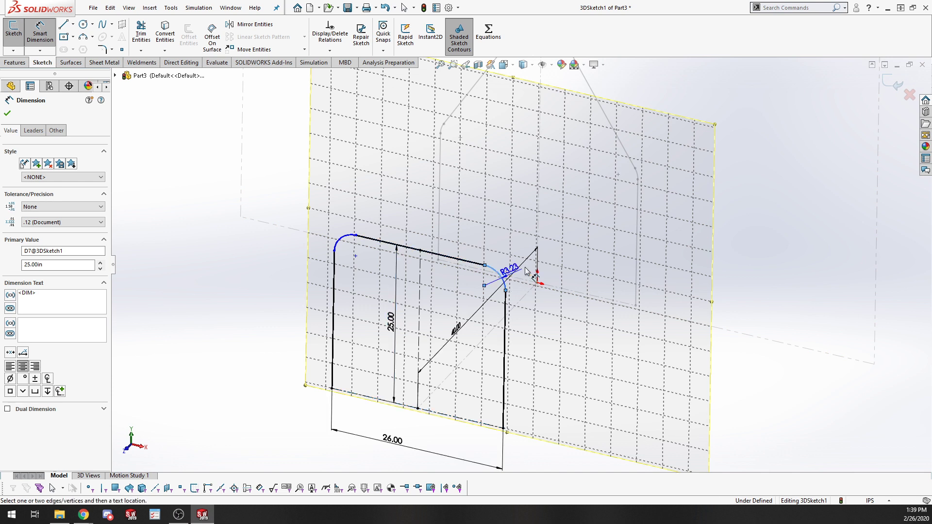
left_click(555, 266)
type("3")
key("Return")
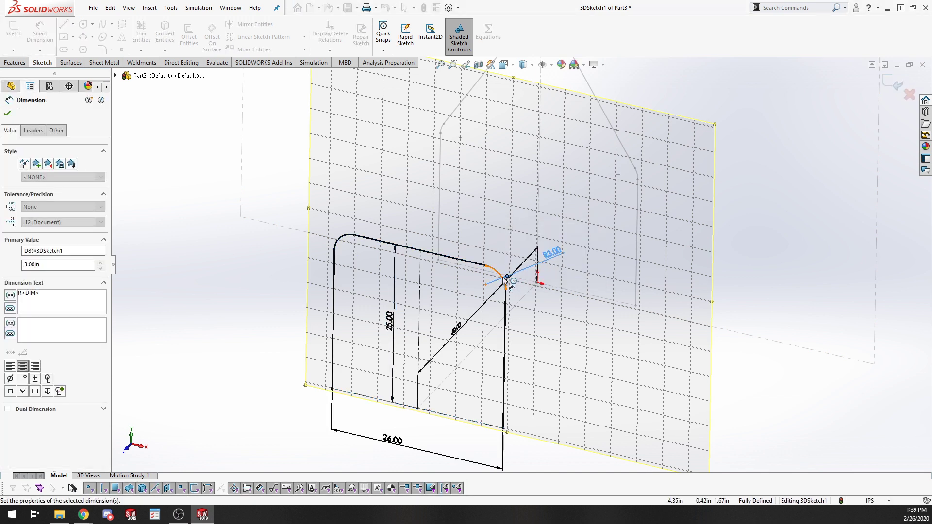
key("Escape")
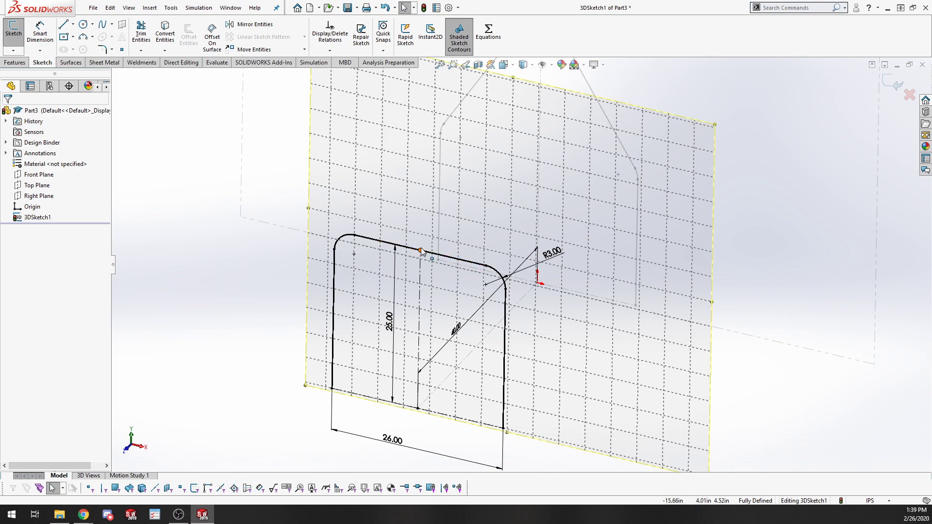
Connect the front and rear hoops' right legs with two lines, one between their upper ends and one between their lower ends
mouse_move(561, 346)
middle_mouse_down()
mouse_move(537, 319)
mouse_move(512, 340)
mouse_move(596, 430)
middle_mouse_up()
mouse_move(654, 410)
middle_mouse_down()
mouse_move(554, 361)
mouse_move(590, 378)
middle_mouse_up()
key("l")
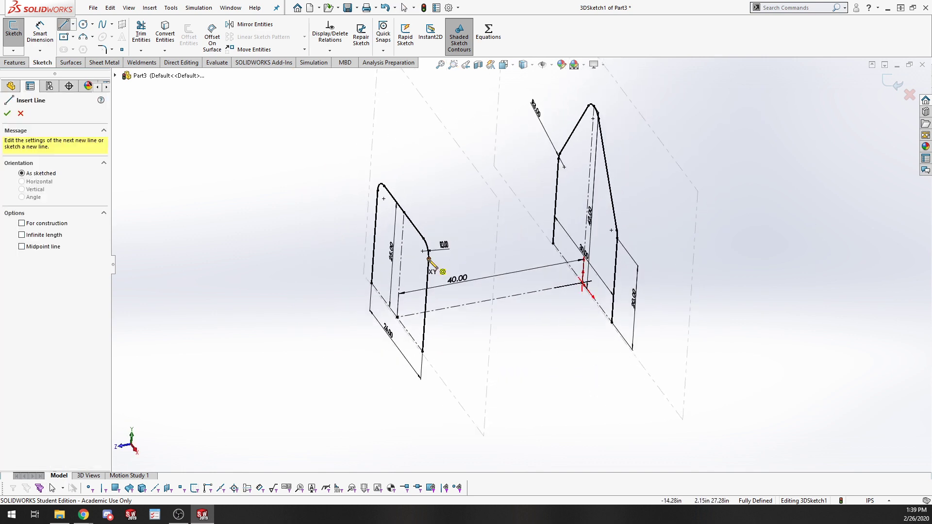
left_click(429, 258)
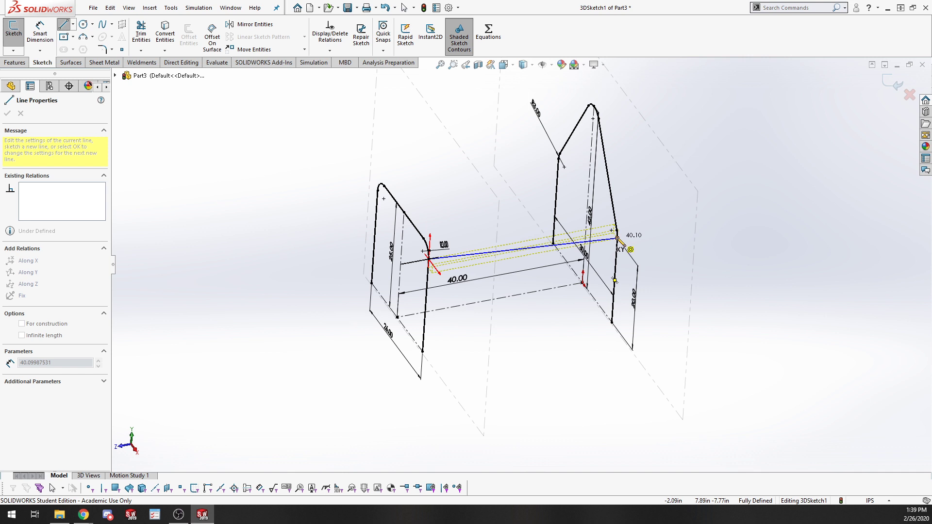
double_click(617, 238)
left_click(422, 351)
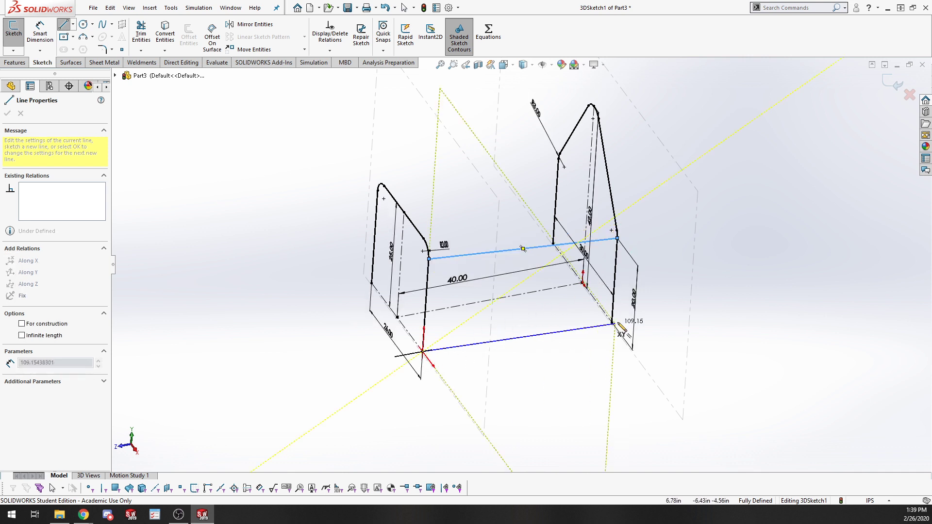
double_click(611, 322)
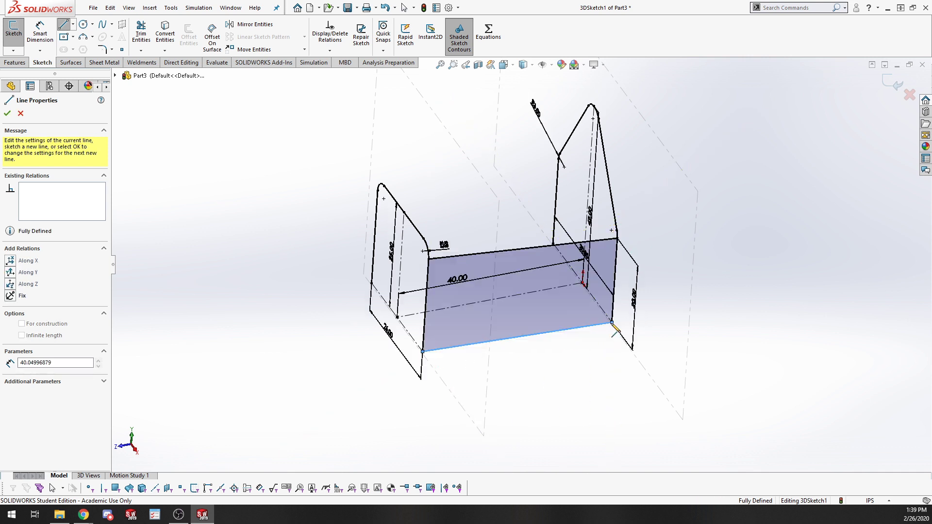
Connect the front and rear hoops' left legs with an upper line and a lower line between their matching endpoints
left_click(558, 156)
double_click(378, 189)
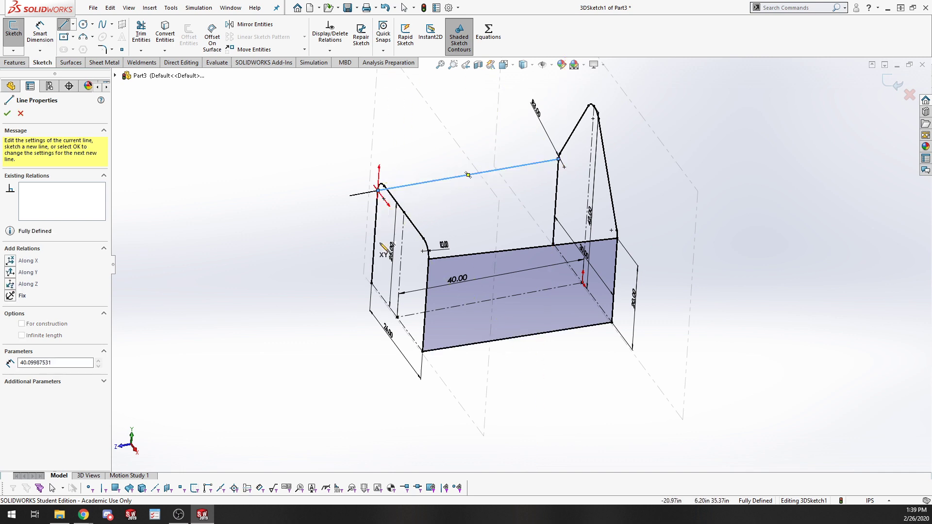
left_click(372, 283)
double_click(553, 243)
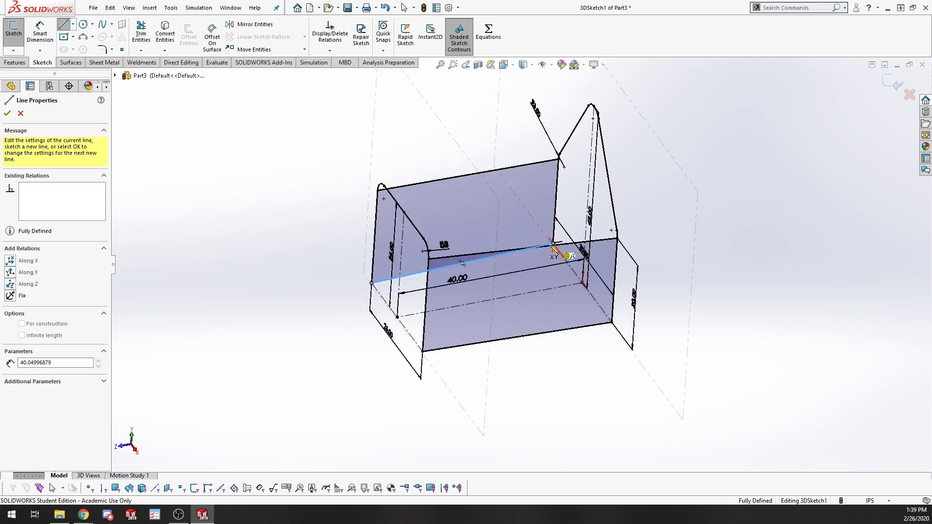
Add a diagonal on each side from the front leg's upper end to the rear leg's lower end, and finish the 3D sketch
mouse_move(287, 370)
middle_mouse_down()
mouse_move(337, 341)
mouse_move(380, 364)
mouse_move(312, 339)
mouse_move(268, 350)
middle_mouse_up()
left_click(415, 242)
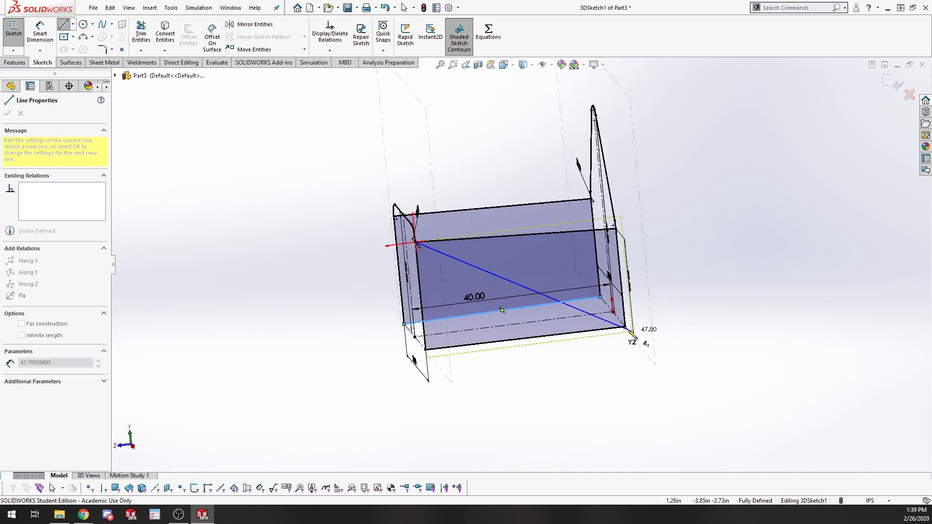
double_click(624, 326)
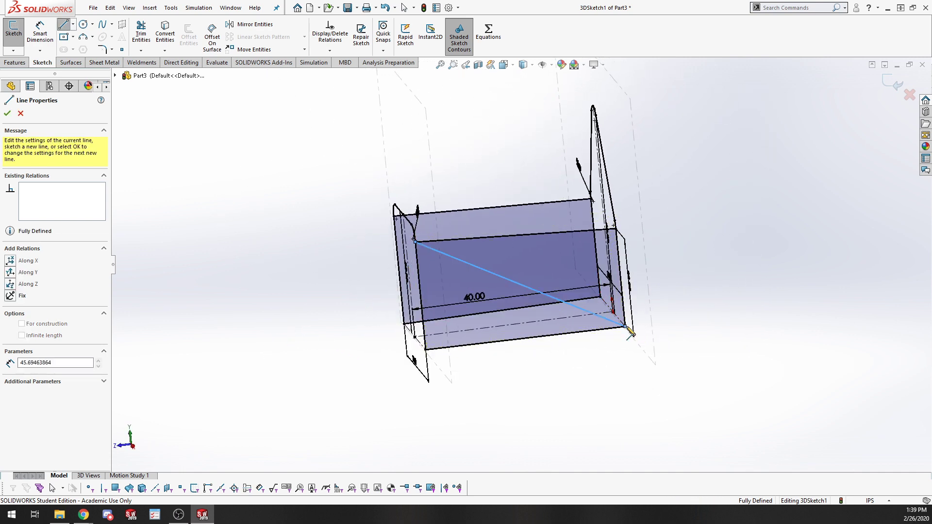
mouse_move(624, 326)
middle_mouse_down()
mouse_move(486, 374)
mouse_move(591, 439)
middle_mouse_up()
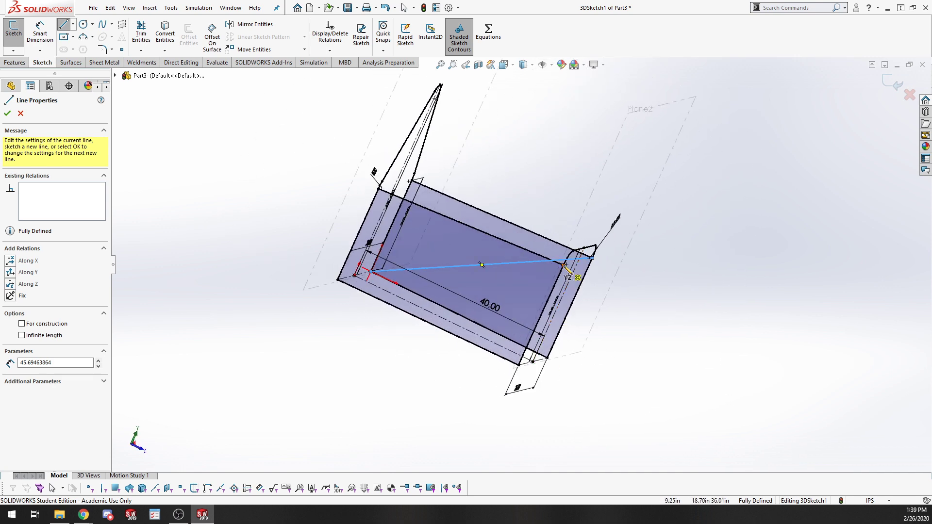
left_click(338, 279)
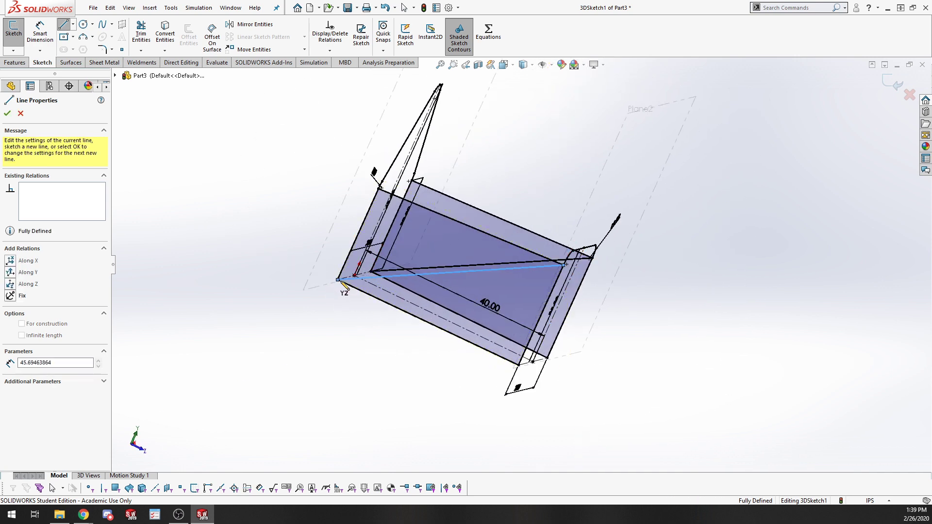
left_click(436, 390)
key("Escape")
mouse_move(479, 411)
middle_mouse_down()
mouse_move(378, 374)
mouse_move(258, 349)
mouse_move(298, 406)
mouse_move(277, 326)
mouse_move(305, 397)
mouse_move(395, 387)
mouse_move(352, 417)
mouse_move(408, 379)
middle_mouse_up()
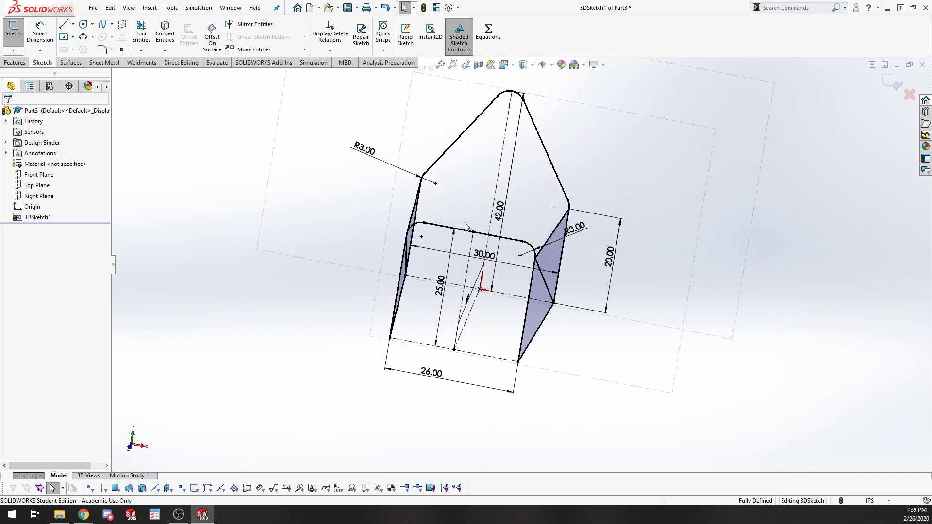
middle_click_drag(558, 293, 228, 224)
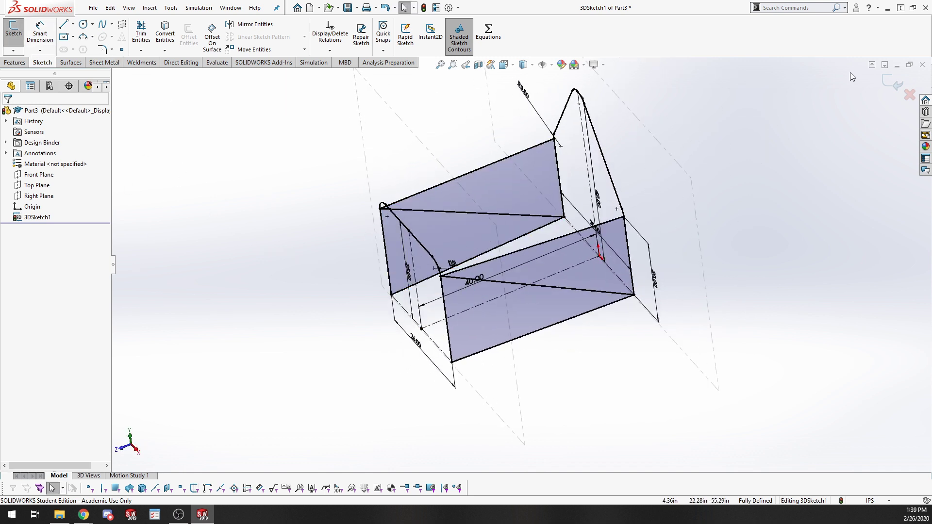
left_click(892, 83)
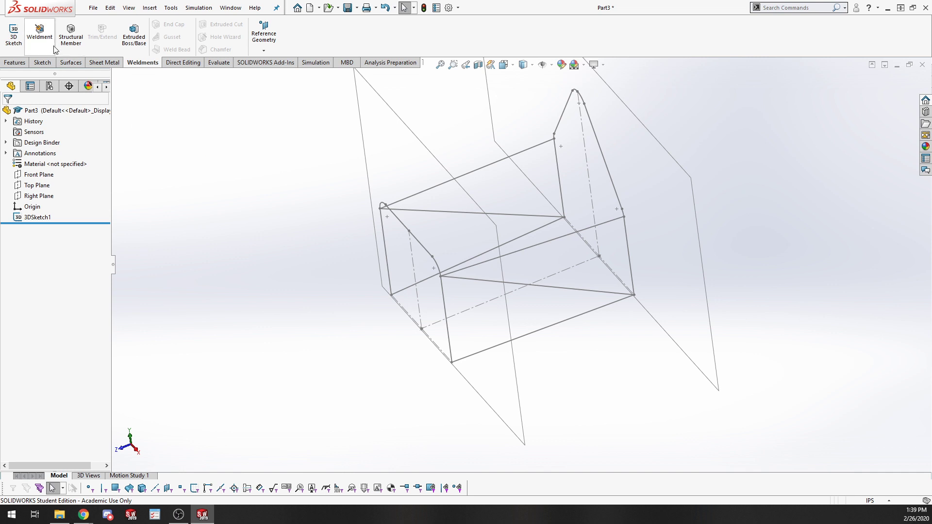
Start a structural member with the AI Round Tubing type and the 1 OD x 0.095 Wall size
left_click(71, 32)
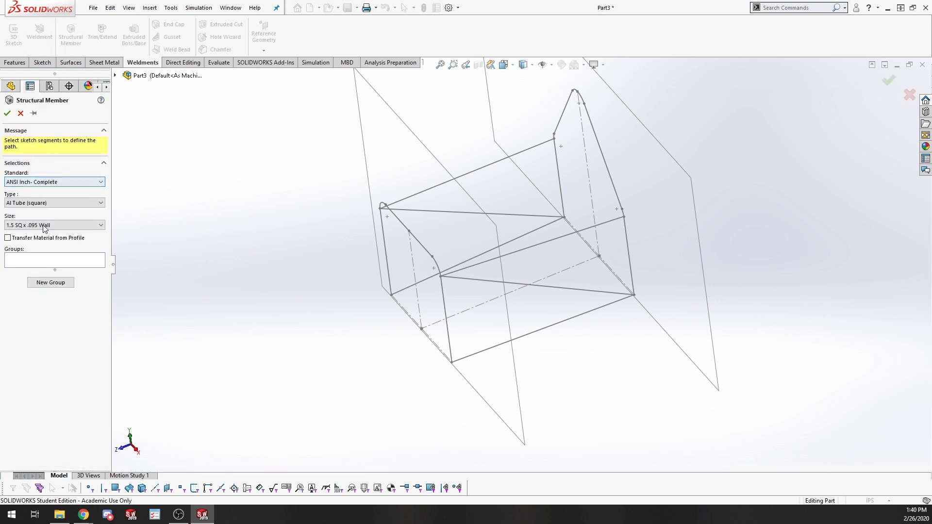
left_click(48, 203)
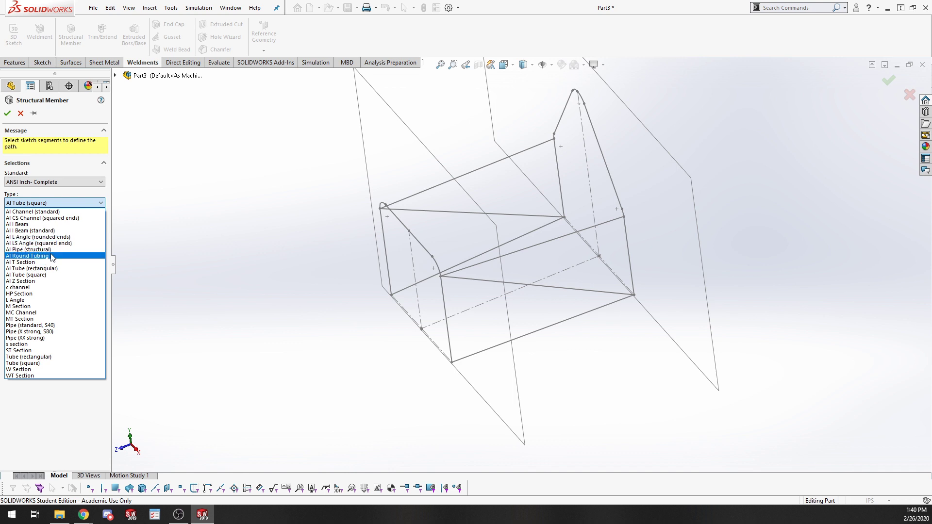
left_click(51, 256)
left_click(43, 224)
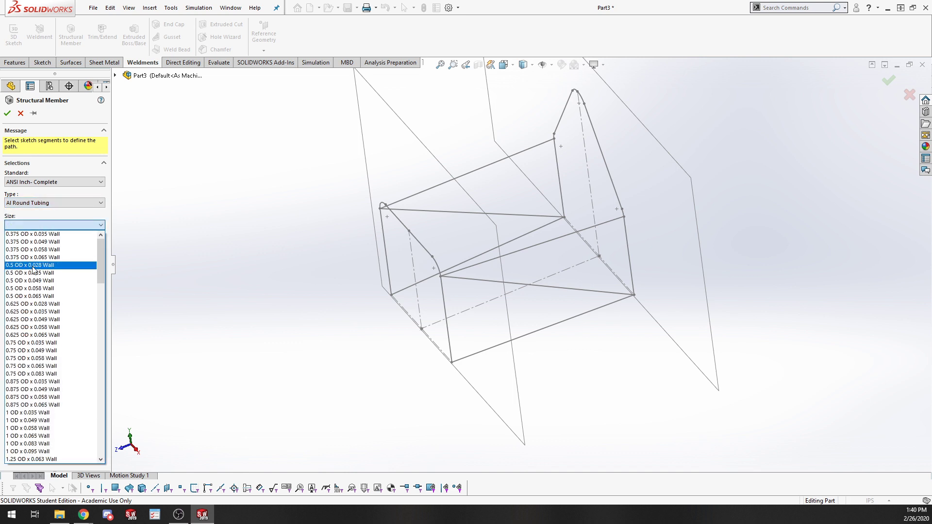
left_click(56, 451)
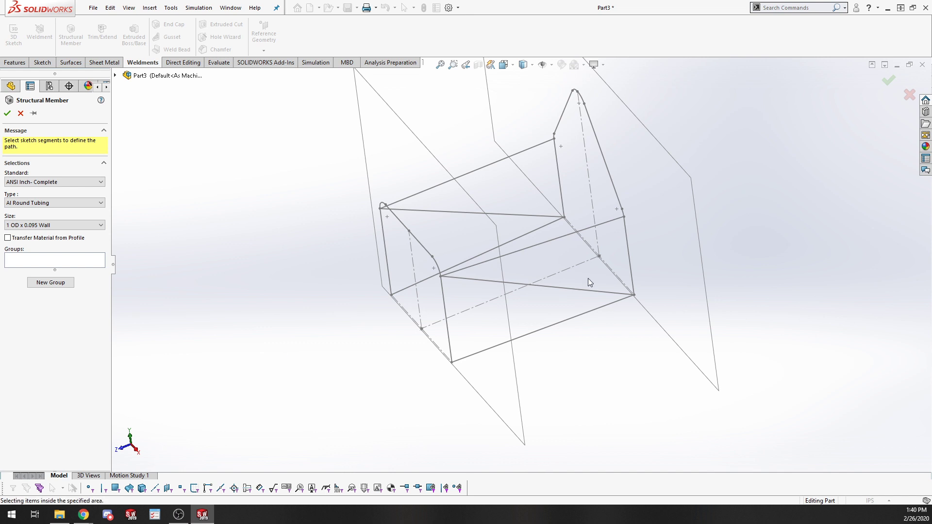
Create a member group following the whole rear hoop, from the right leg through every arc and sloped line to the left leg
left_click(62, 284)
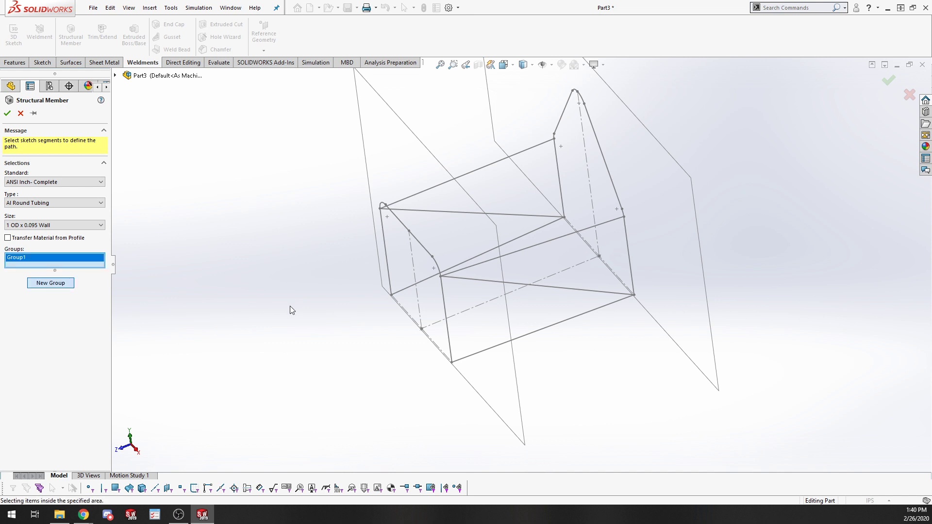
left_click(628, 249)
scroll(627, 216, "down", 3)
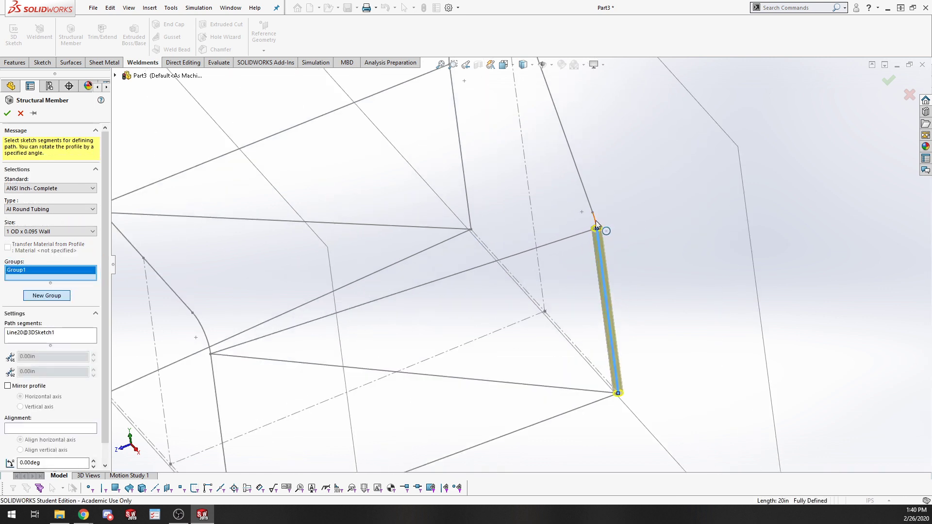
left_click(595, 221)
left_click(582, 180)
scroll(526, 92, "up", 4)
scroll(512, 116, "down", 3)
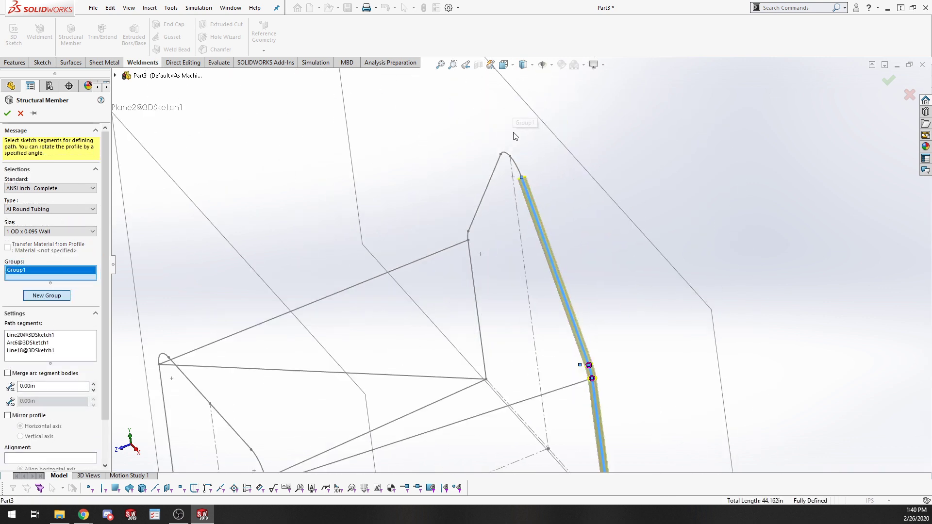
left_click(517, 168)
left_click(490, 180)
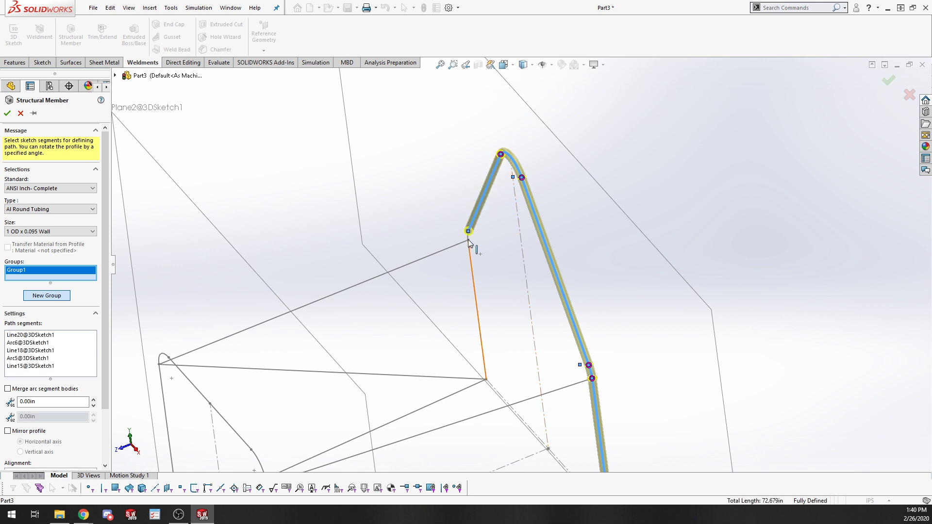
scroll(469, 239, "down", 3)
left_click(482, 243)
left_click(487, 278)
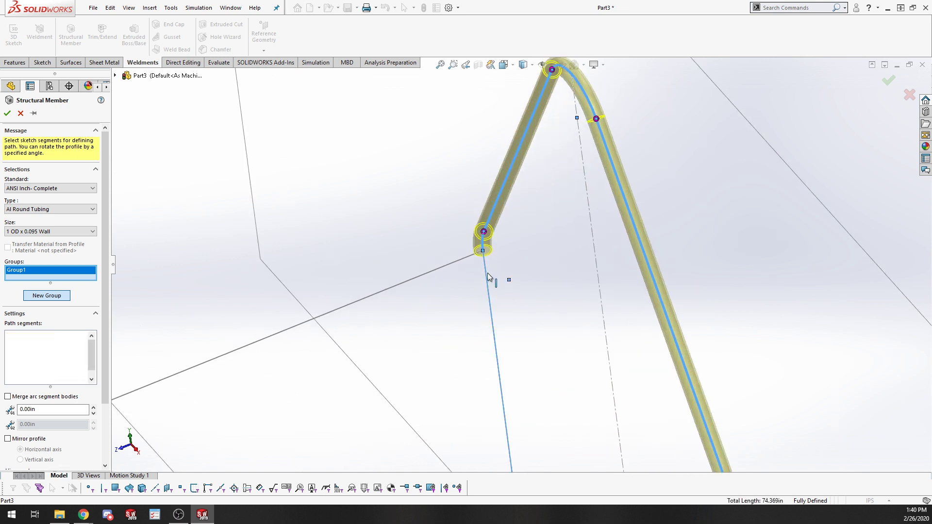
scroll(490, 286, "up", 3)
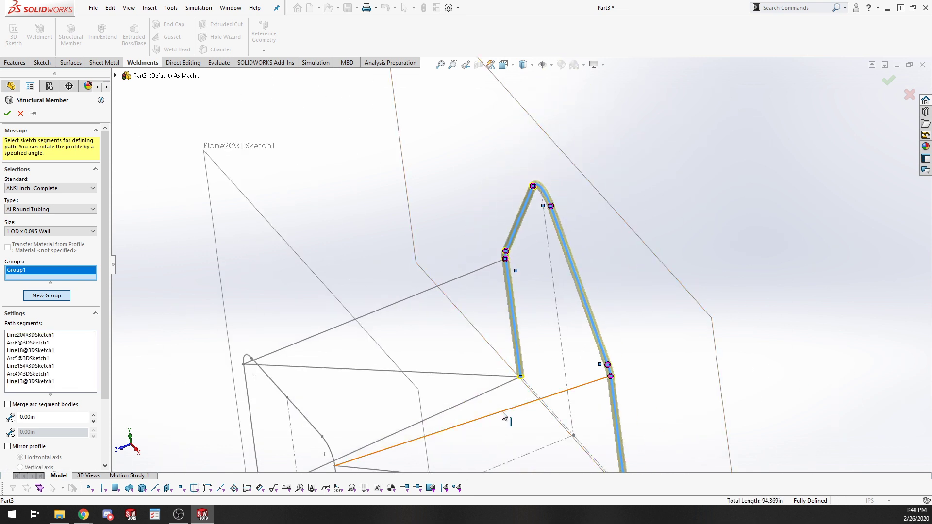
mouse_move(550, 290)
middle_mouse_down()
mouse_move(571, 216)
mouse_move(558, 264)
middle_mouse_up()
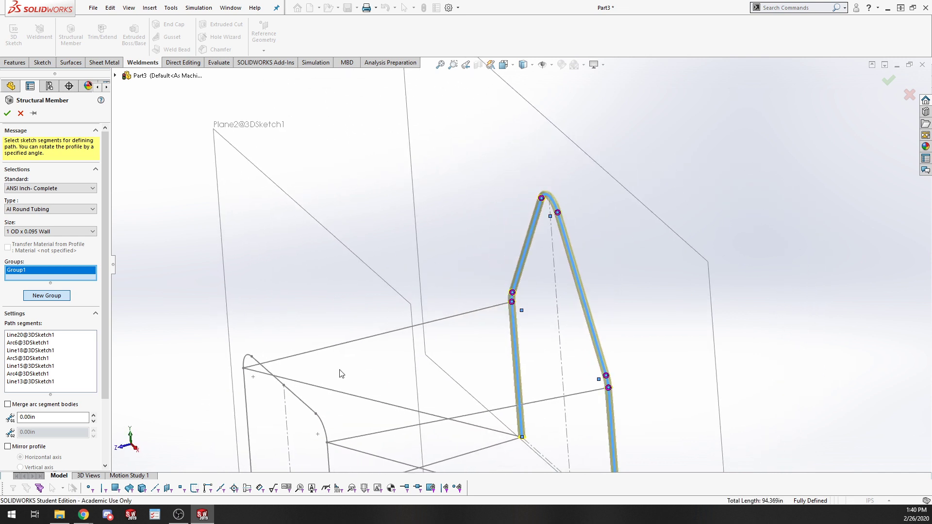
Enable merging of arc segment bodies for the rear hoop's group, comparing the bend with the option off and on
left_click(42, 405)
scroll(557, 242, "down", 5)
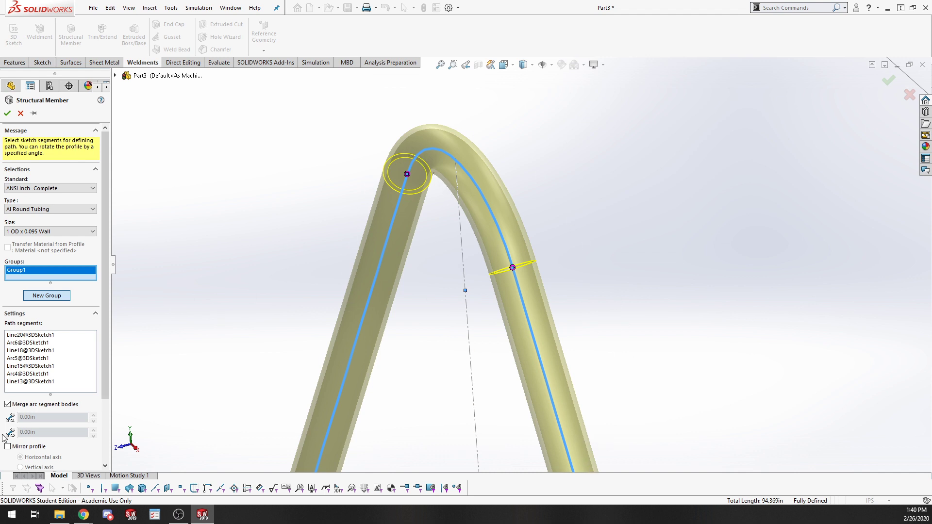
left_click(32, 405)
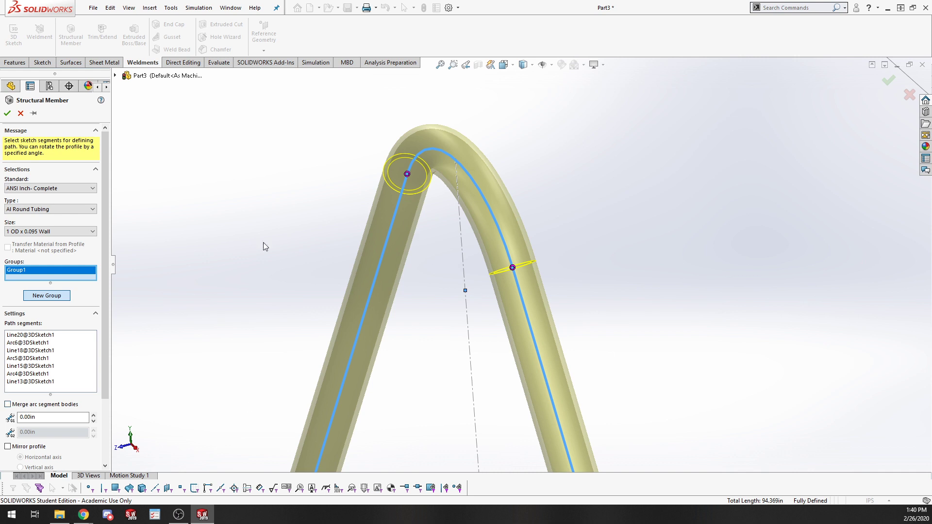
left_click(49, 406)
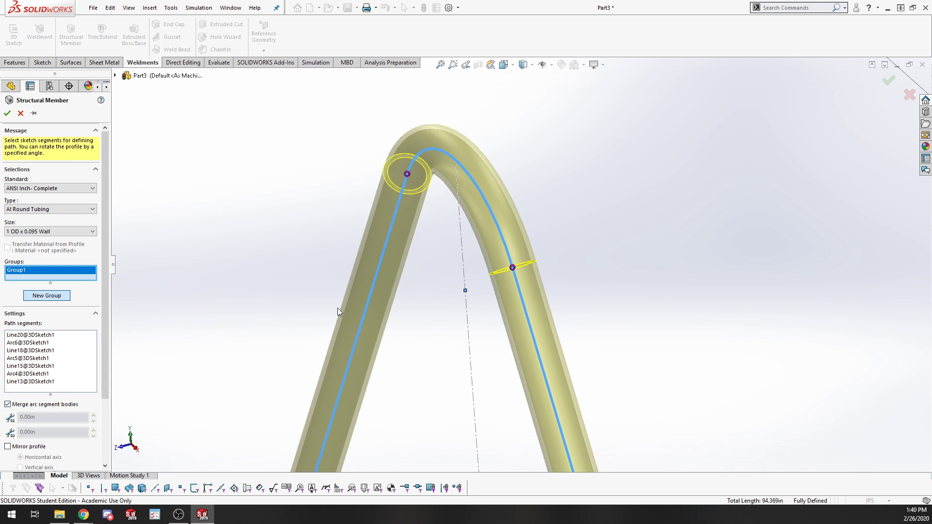
Add a second member group along the whole front hoop, through both arcs and the crossbar, and accept the round tubing member
scroll(557, 343, "down", 5)
scroll(451, 343, "up", 15)
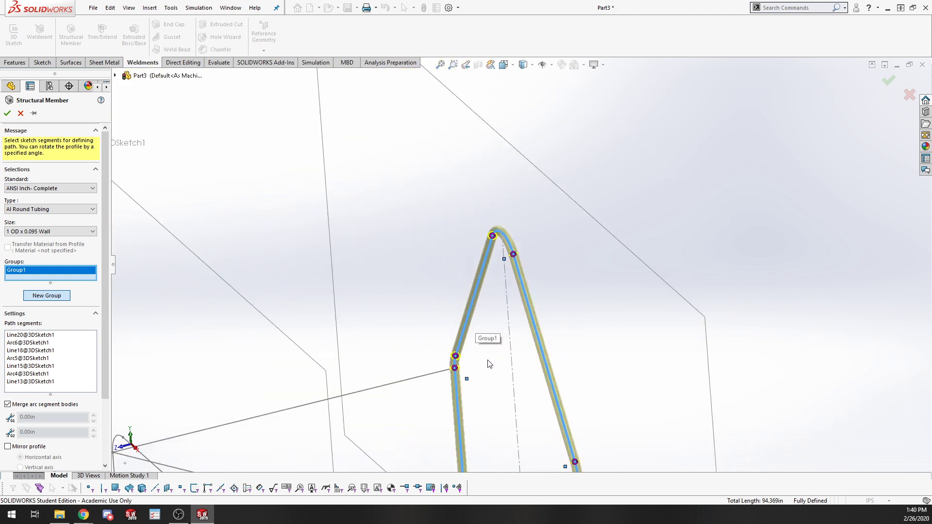
scroll(563, 434, "down", 4)
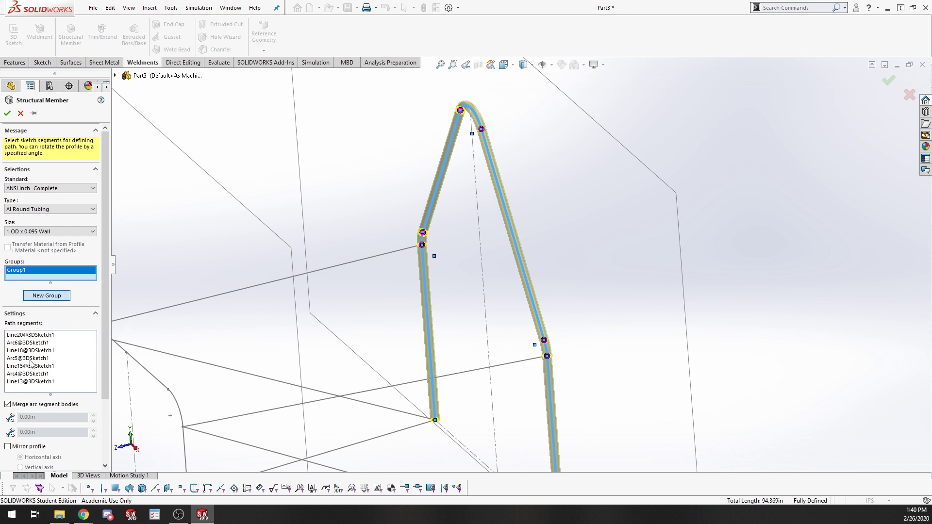
left_click_drag(106, 331, 106, 400)
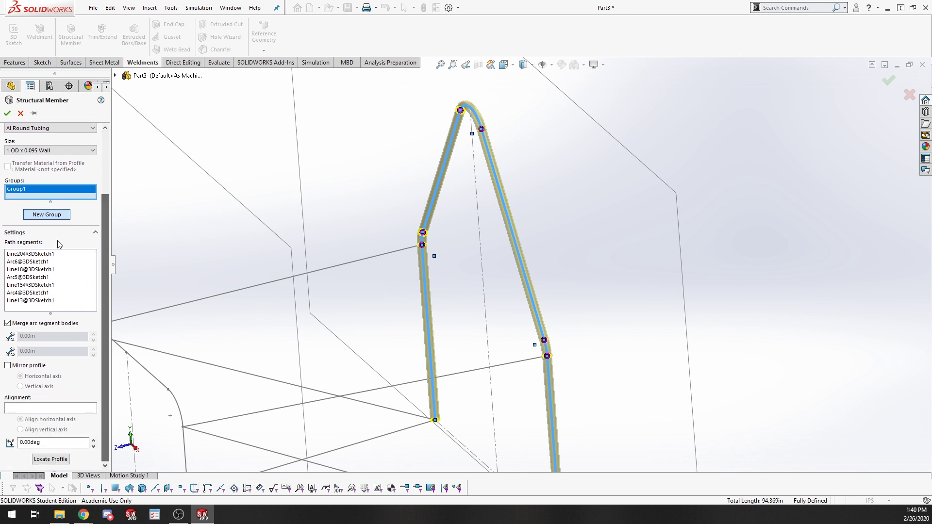
left_click(53, 215)
scroll(224, 386, "up", 4)
scroll(353, 421, "down", 3)
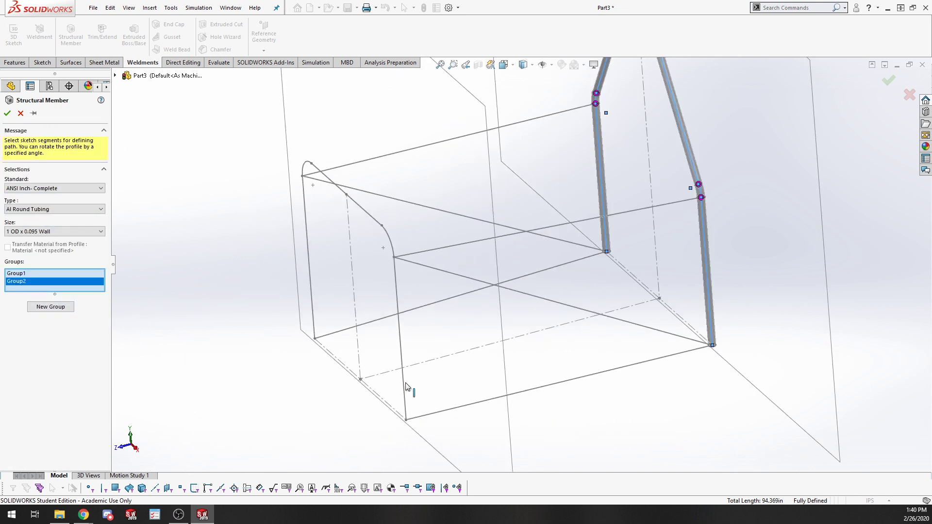
left_click(404, 386)
left_click(387, 237)
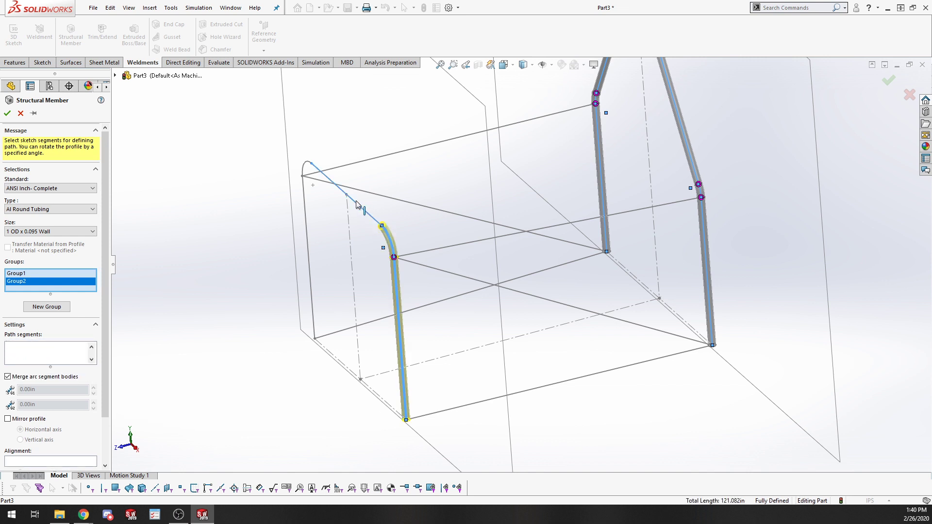
left_click(357, 204)
left_click(305, 165)
left_click(306, 204)
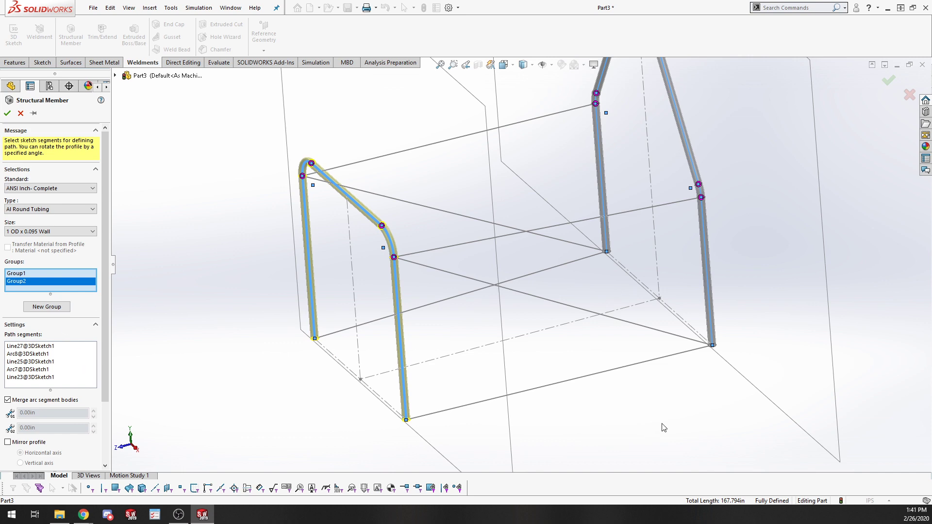
mouse_move(632, 419)
middle_mouse_down()
mouse_move(616, 333)
mouse_move(665, 439)
mouse_move(638, 401)
mouse_move(616, 431)
mouse_move(620, 445)
mouse_move(633, 422)
mouse_move(641, 433)
middle_mouse_up()
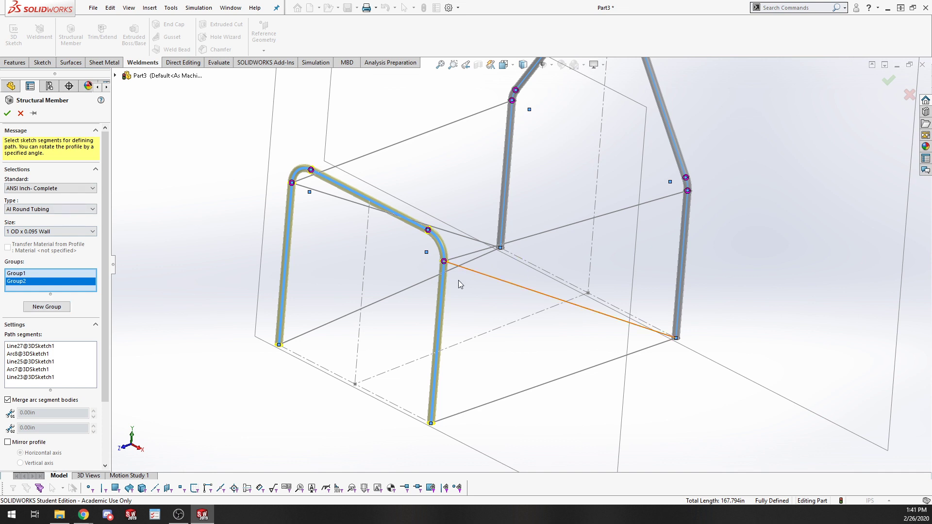
scroll(463, 257, "up", 4)
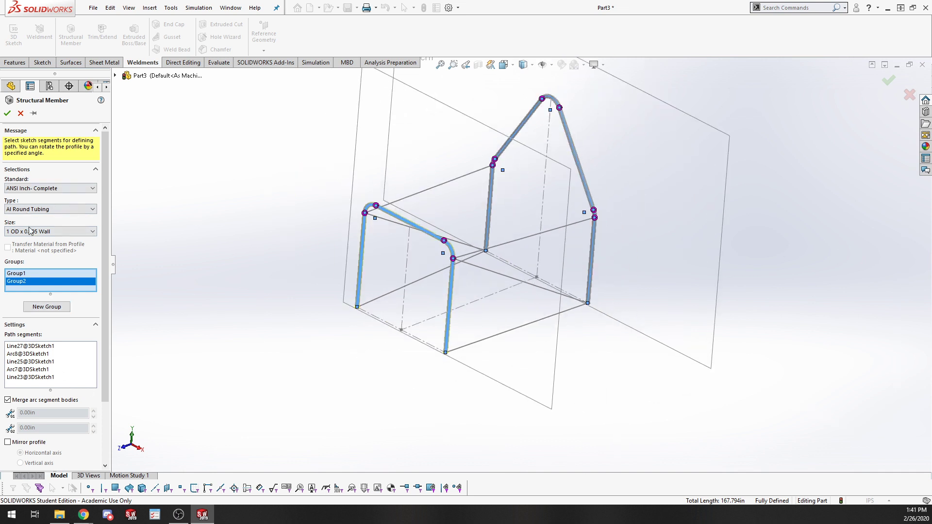
left_click(6, 114)
middle_click_drag(219, 269, 455, 305)
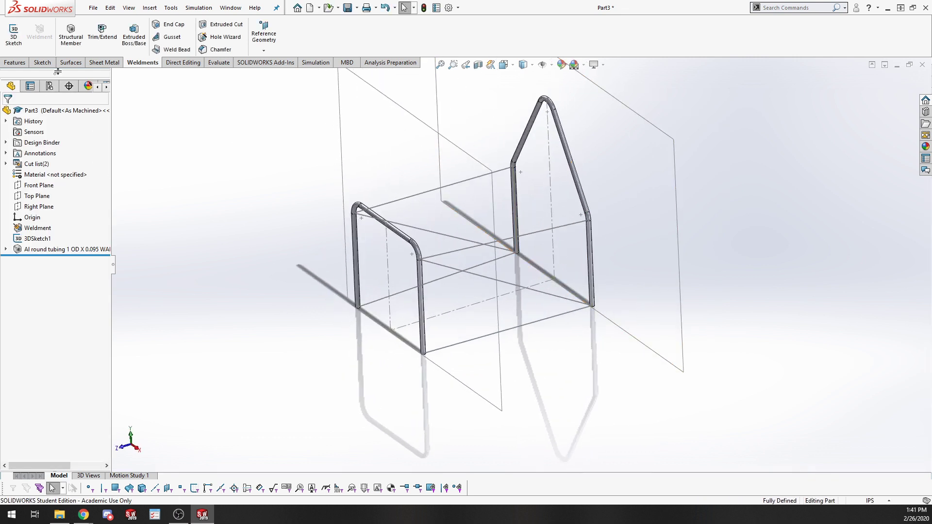
Start another structural member with the Al Tube (square) type and the 1 SQ x .065 Wall size
left_click(71, 33)
left_click(54, 225)
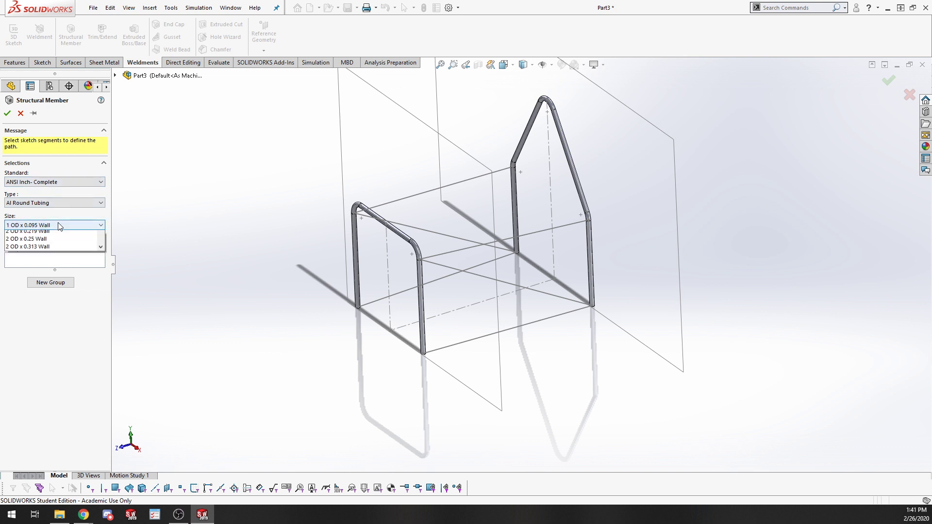
left_click(50, 192)
left_click(49, 204)
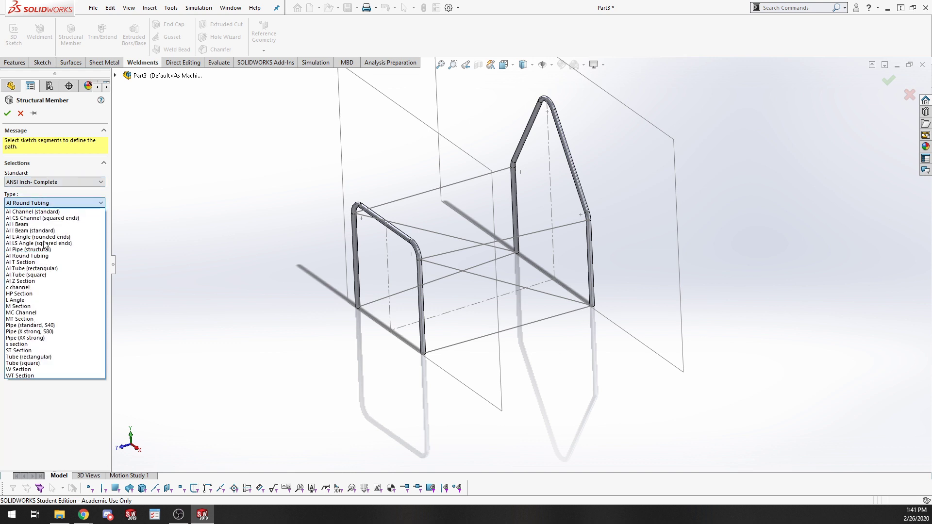
left_click(50, 275)
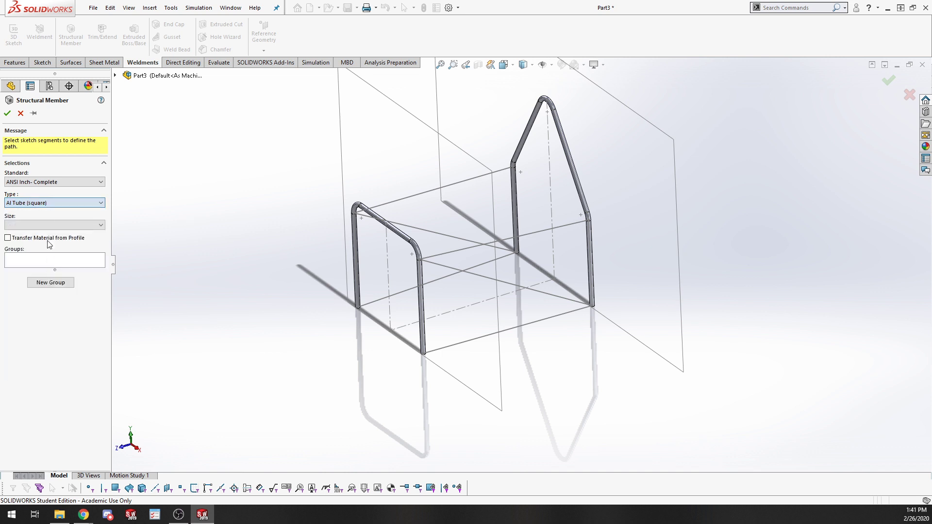
left_click(42, 224)
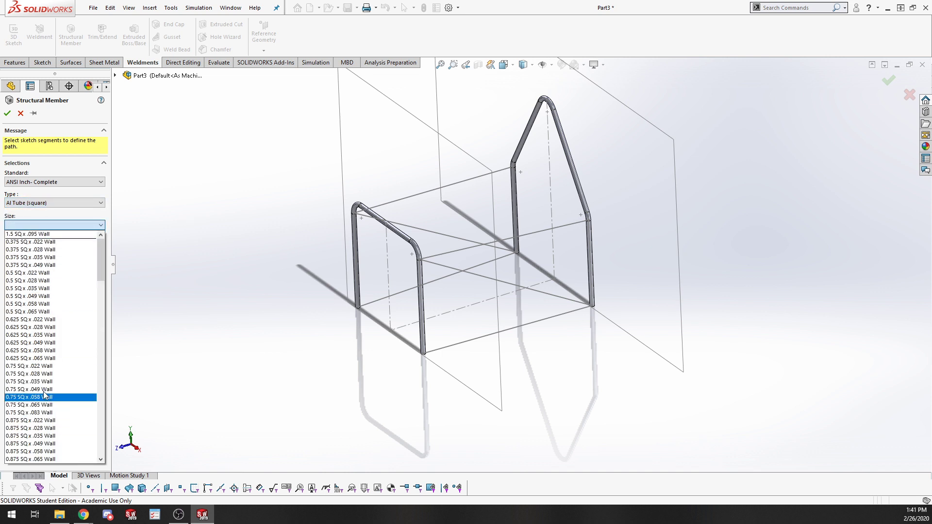
scroll(43, 432, "down", 4)
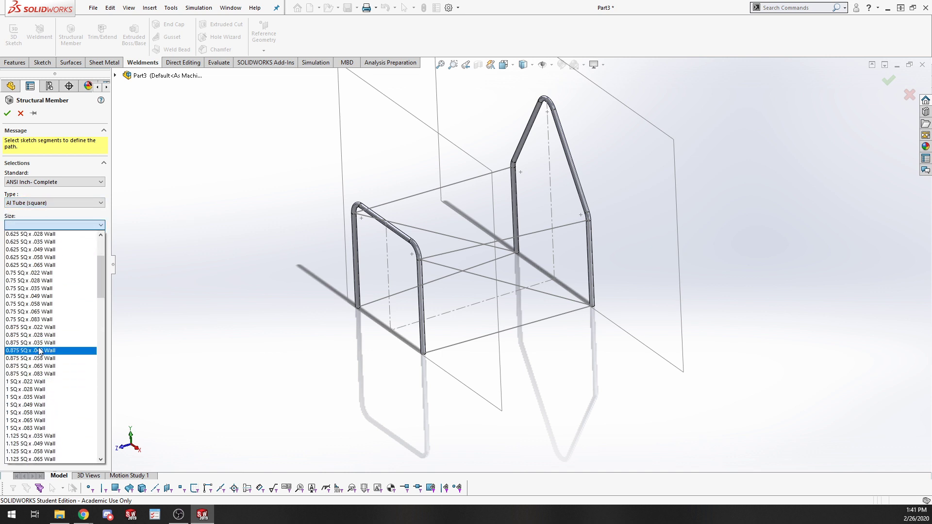
left_click(29, 420)
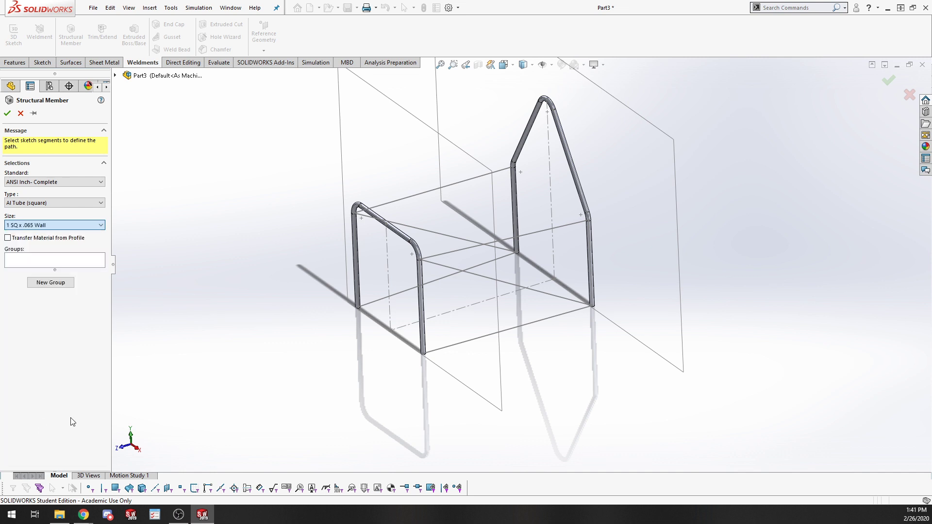
Create two separate member groups, one along each lower side rail between the front and rear hoops
left_click(56, 286)
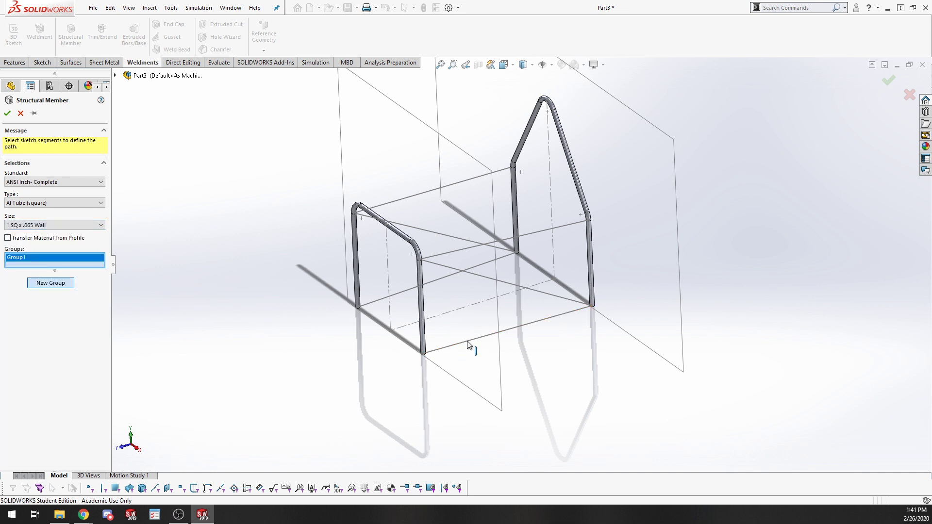
left_click(447, 346)
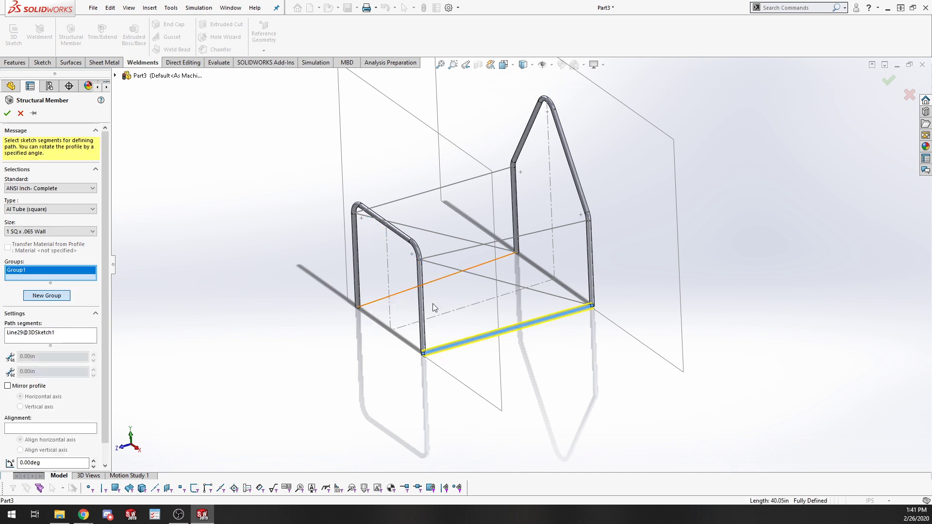
left_click(51, 297)
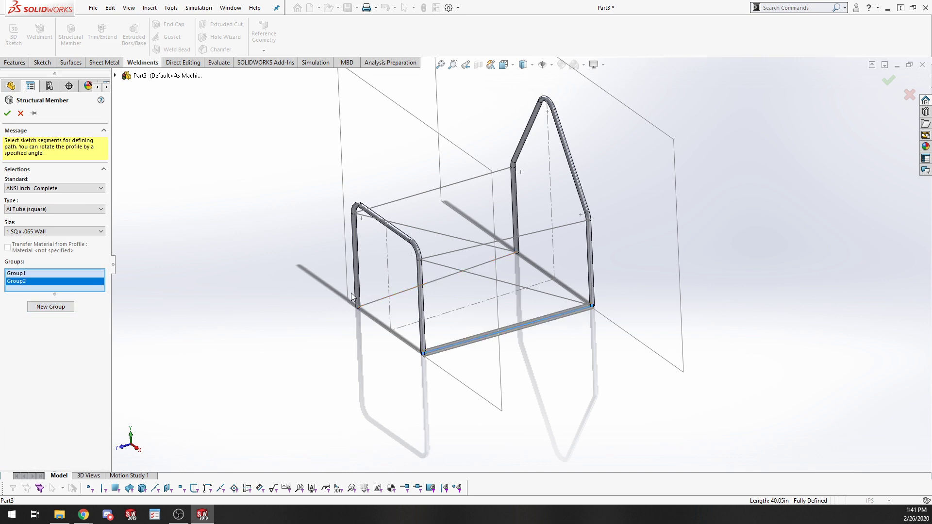
left_click(397, 297)
Examine how the ends of the lower square rails meet the bottoms of the round hoop legs
scroll(361, 342, "down", 10)
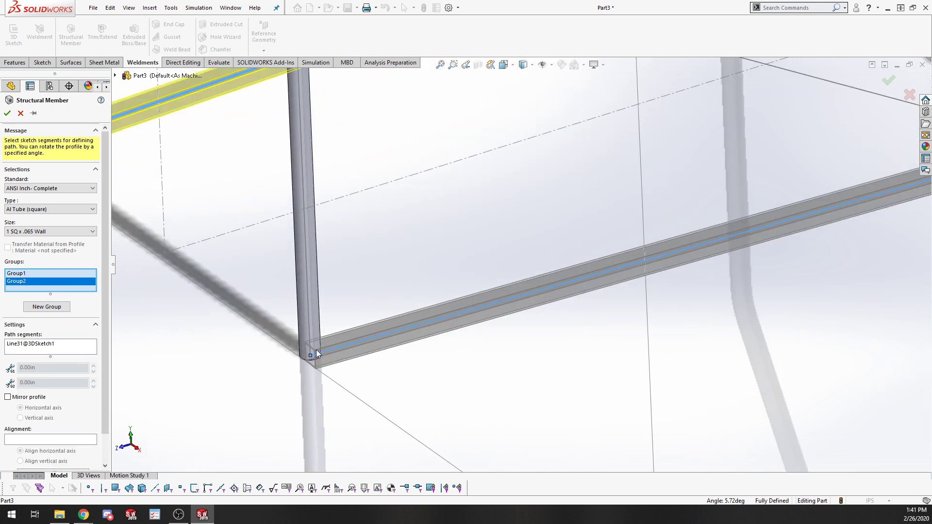
scroll(388, 334, "down", 5)
scroll(395, 347, "up", 6)
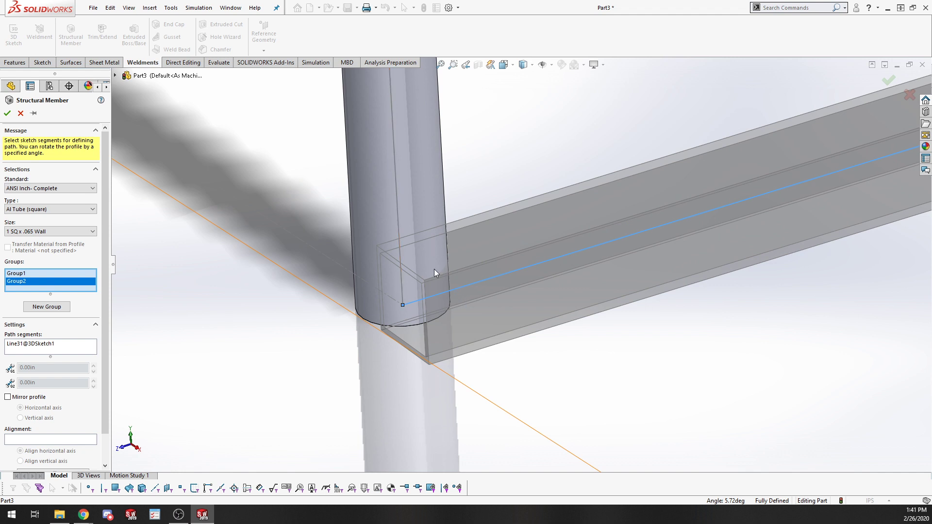
scroll(482, 265, "up", 3)
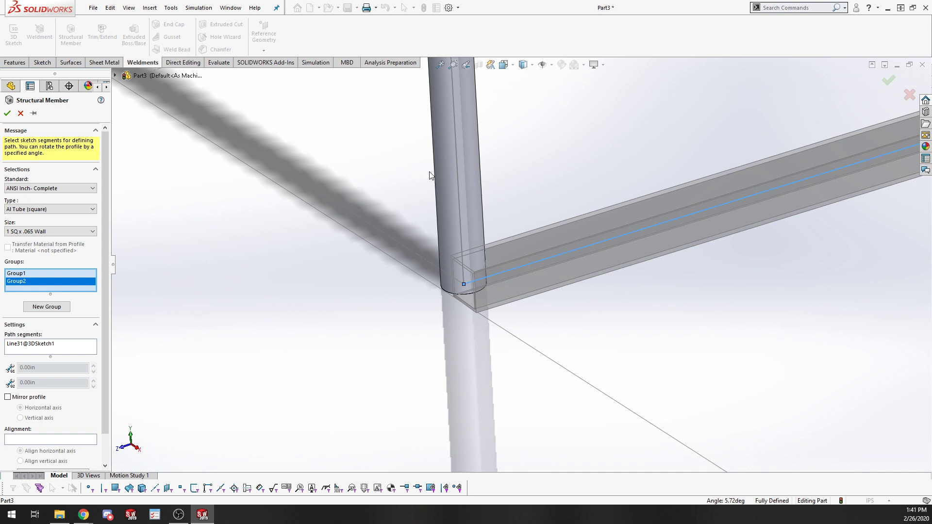
scroll(491, 255, "up", 10)
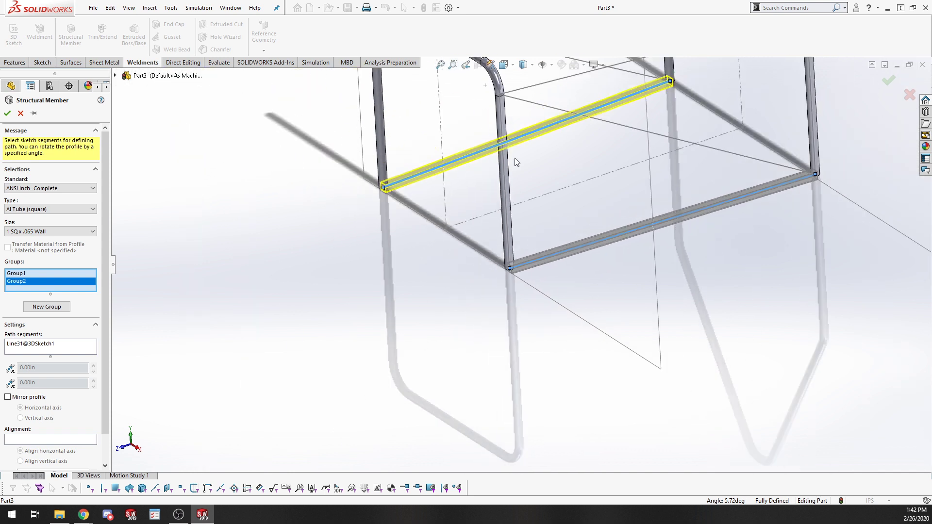
scroll(534, 219, "down", 3)
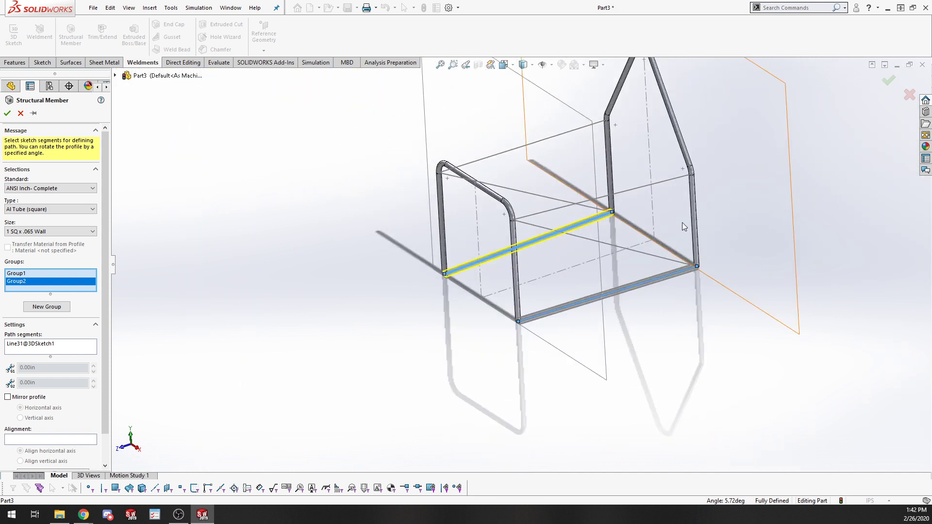
scroll(533, 202, "down", 4)
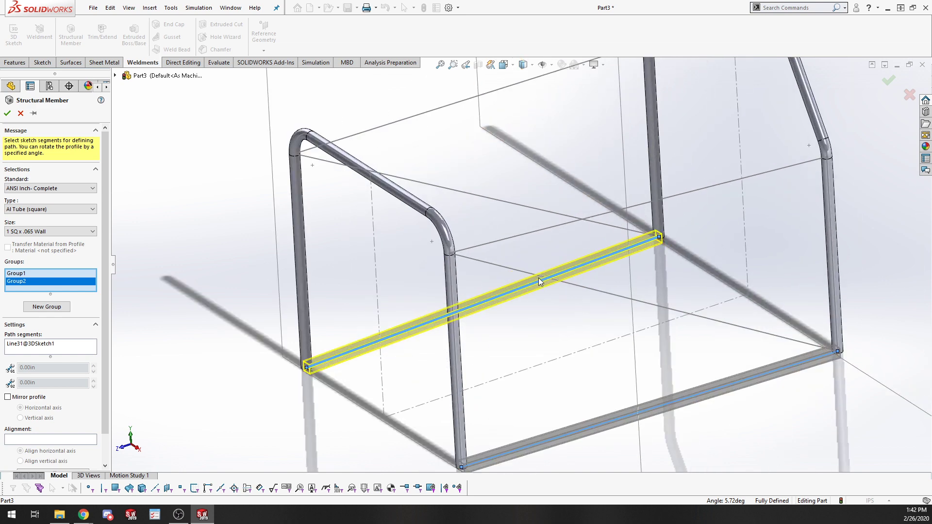
scroll(495, 413, "down", 2)
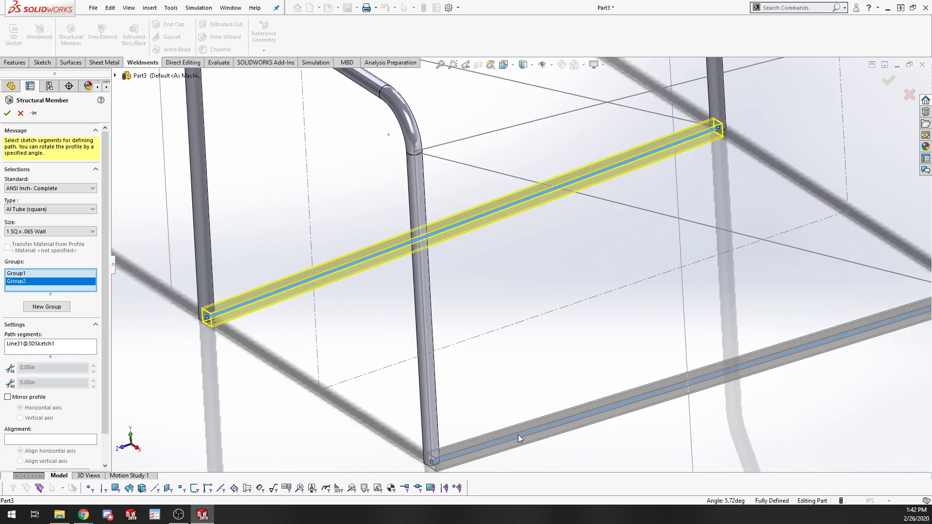
scroll(466, 424, "up", 4)
scroll(476, 348, "down", 8)
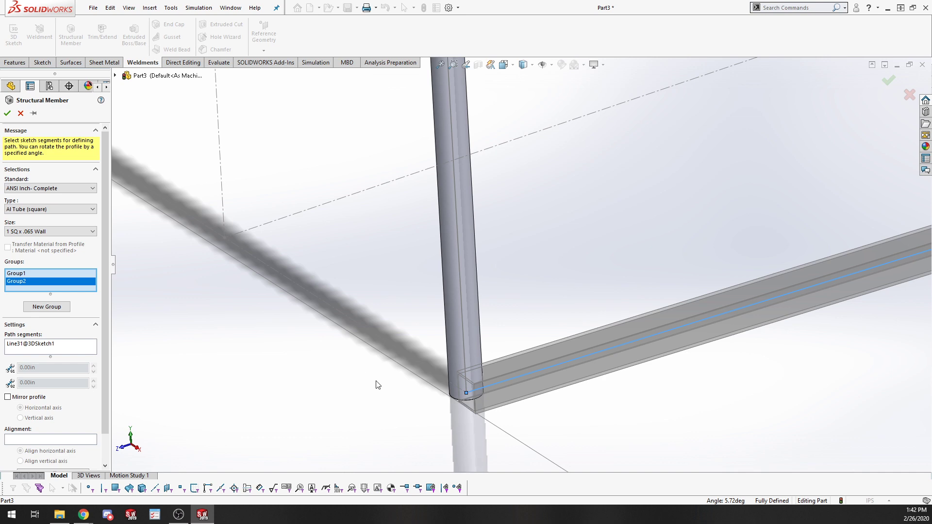
scroll(508, 418, "up", 6)
scroll(329, 196, "down", 3)
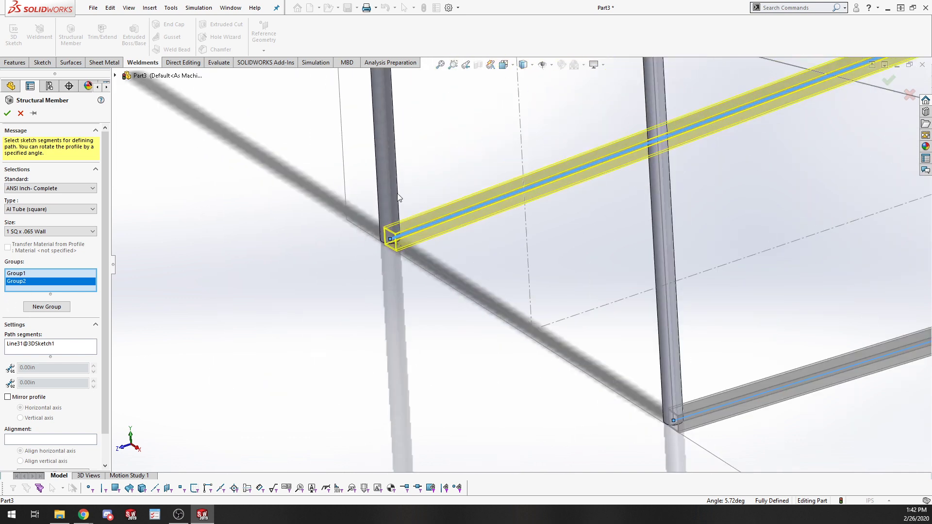
Relocate the square profile of the second group's lower rail so its bottom-edge midpoint lies on the sketch line
middle_click_drag(432, 273, 515, 243)
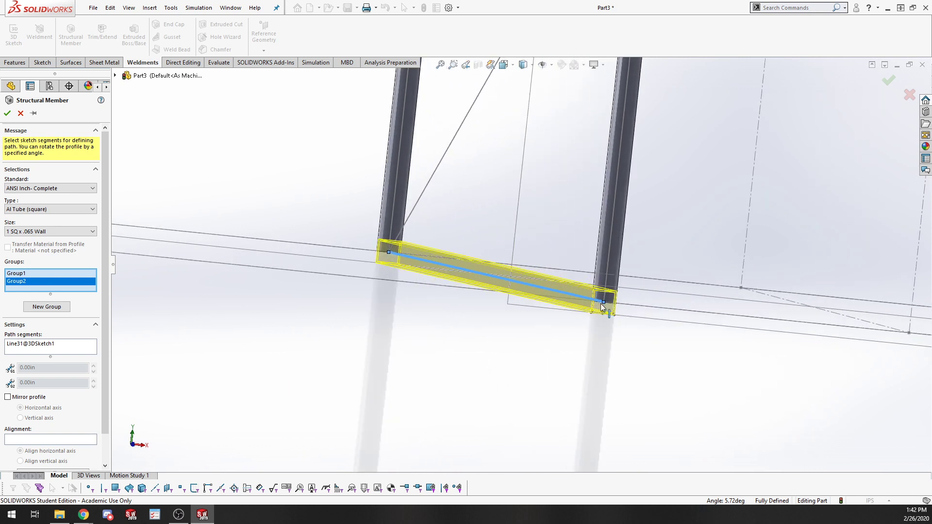
scroll(12, 383, "down", 2)
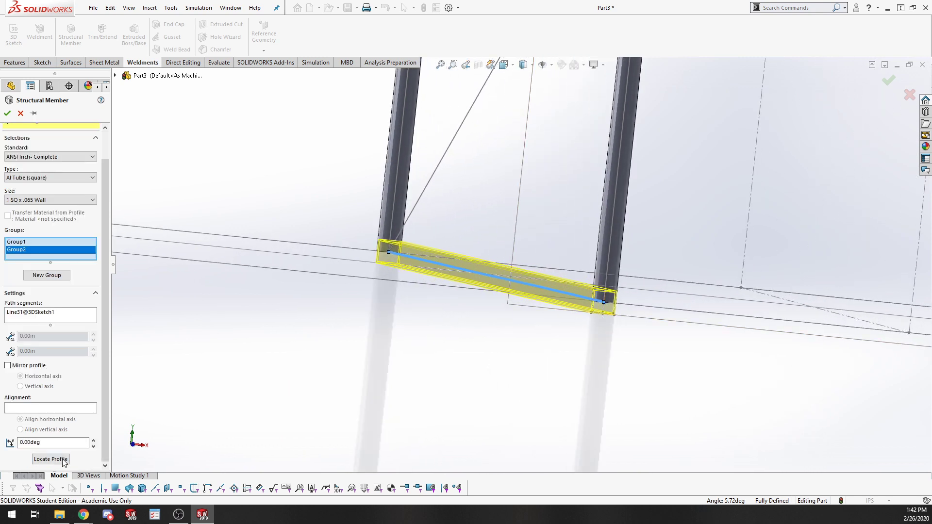
left_click(50, 459)
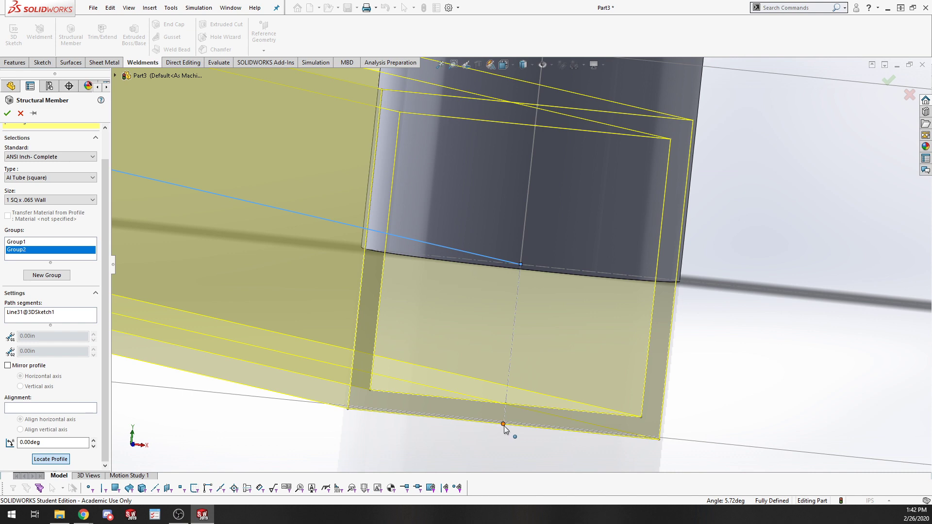
scroll(534, 427, "up", 10)
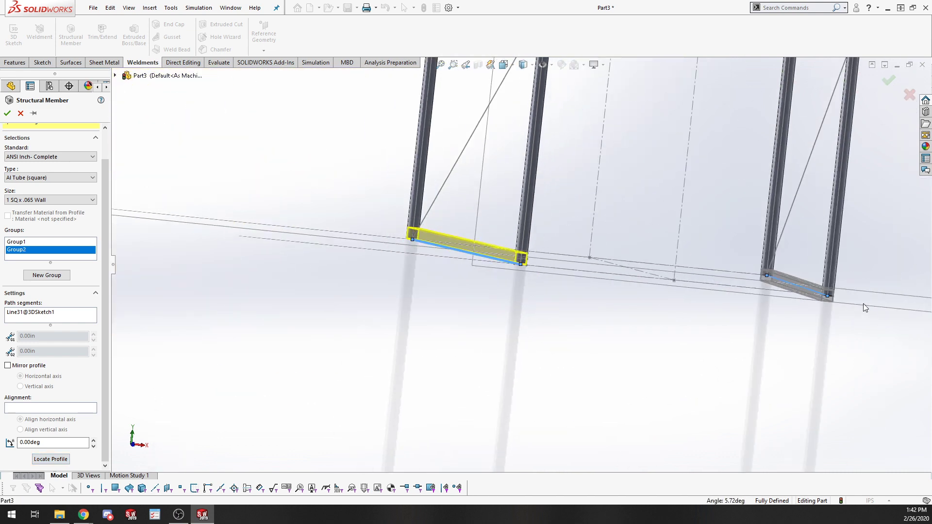
Relocate the first group's square profile to its bottom-edge midpoint, so that lower rail also sits above its sketch line
left_click(20, 241)
left_click(50, 459)
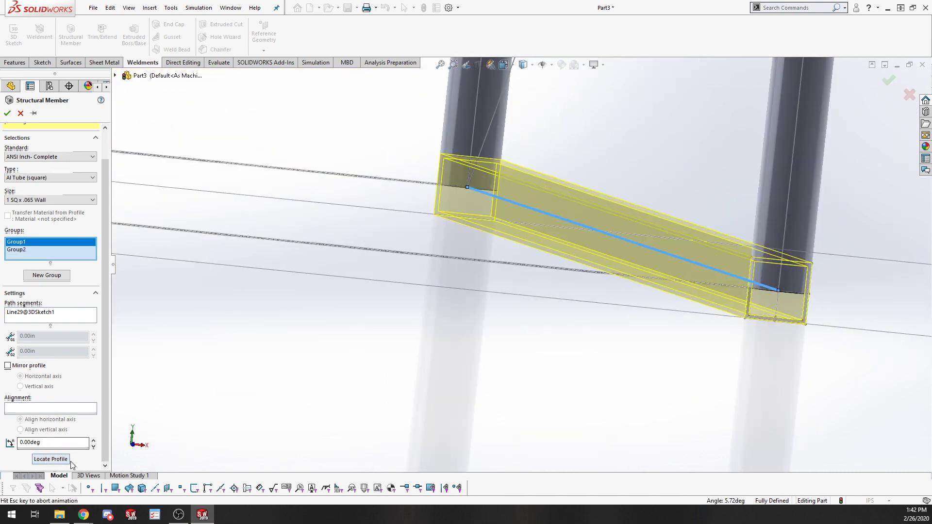
left_click(503, 425)
scroll(417, 345, "up", 10)
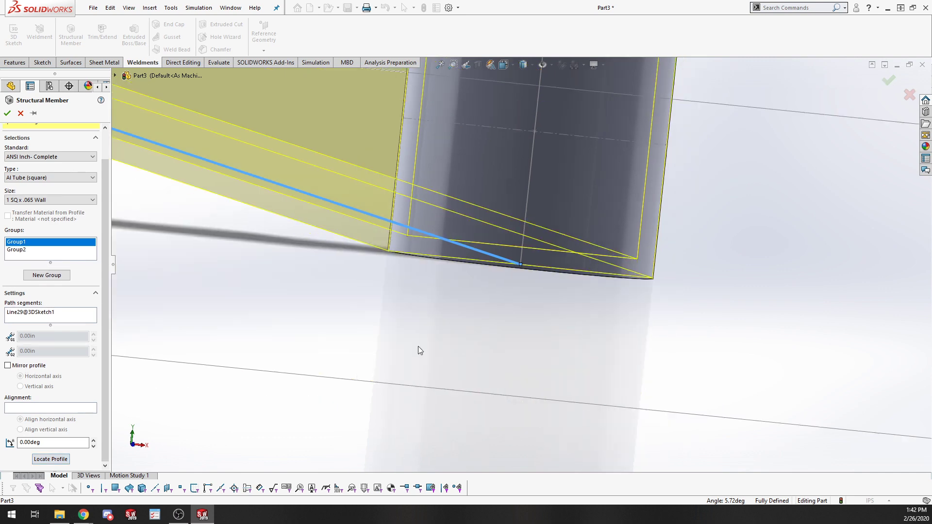
middle_click_drag(465, 291, 446, 318)
scroll(440, 222, "up", 8)
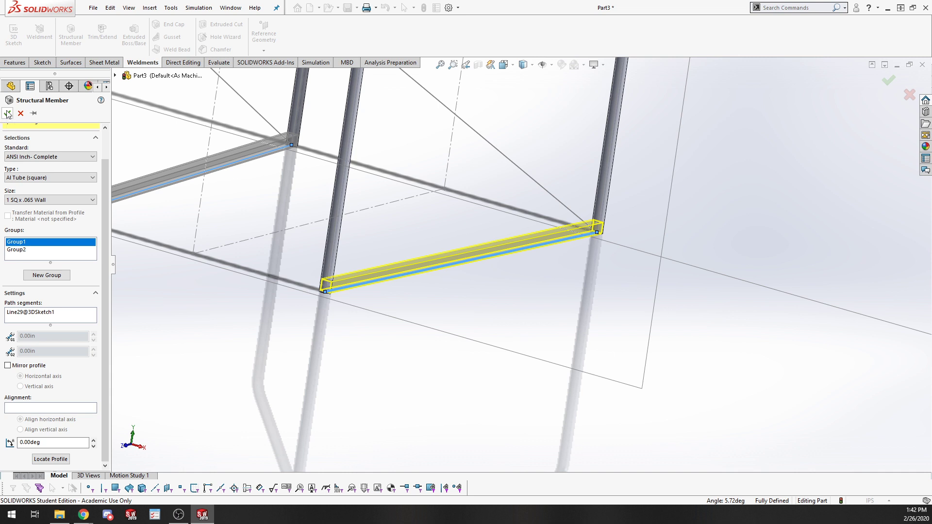
scroll(243, 212, "up", 8)
middle_click_drag(491, 181, 462, 182)
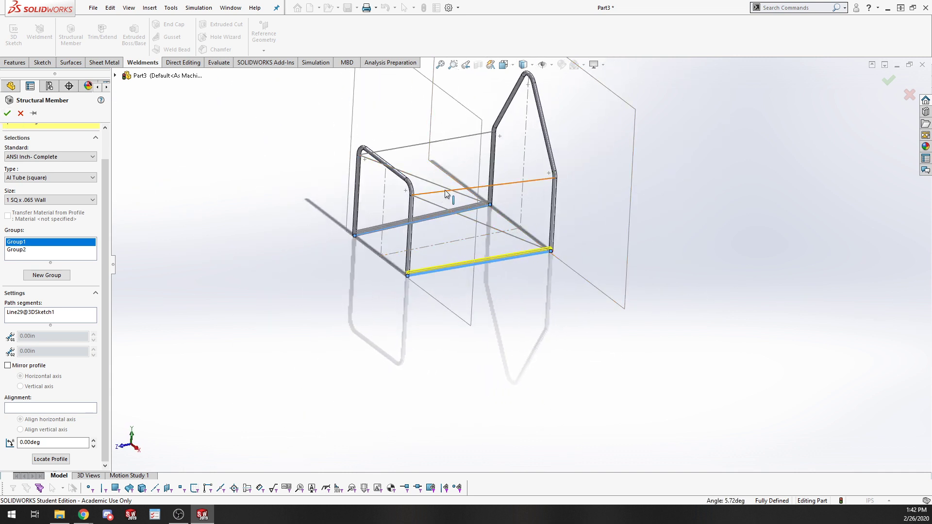
Accept the square lower rails and set up a new structural member with ANSI Inch- Complete Al Round Tubing, size 1 OD x 0.065 Wall
left_click(8, 113)
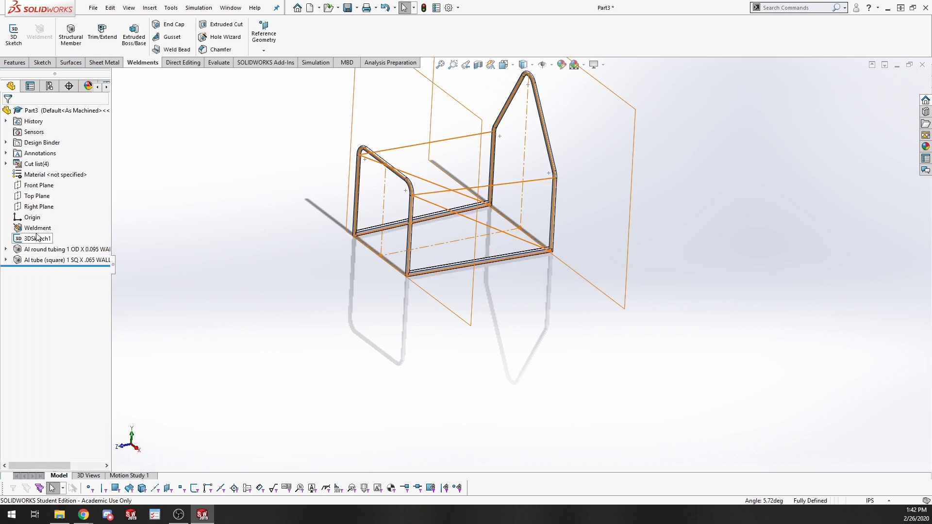
left_click(71, 34)
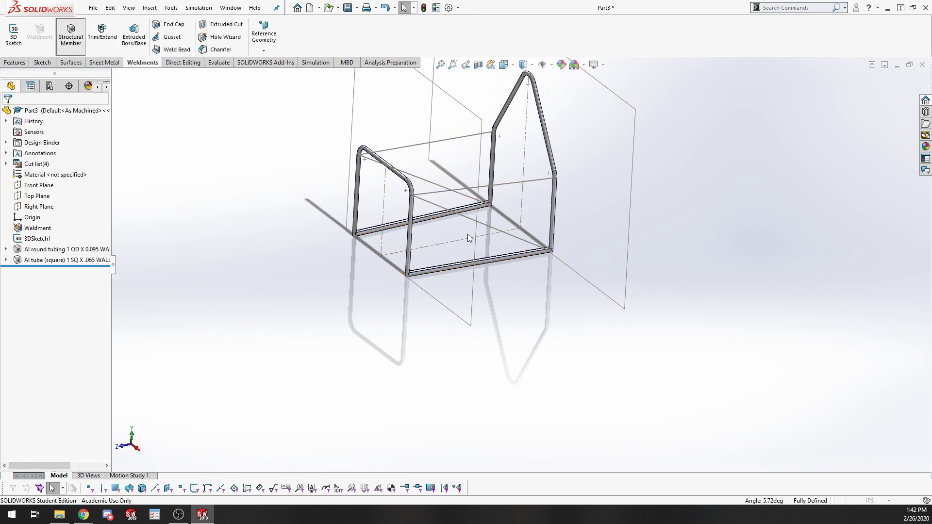
left_click(44, 180)
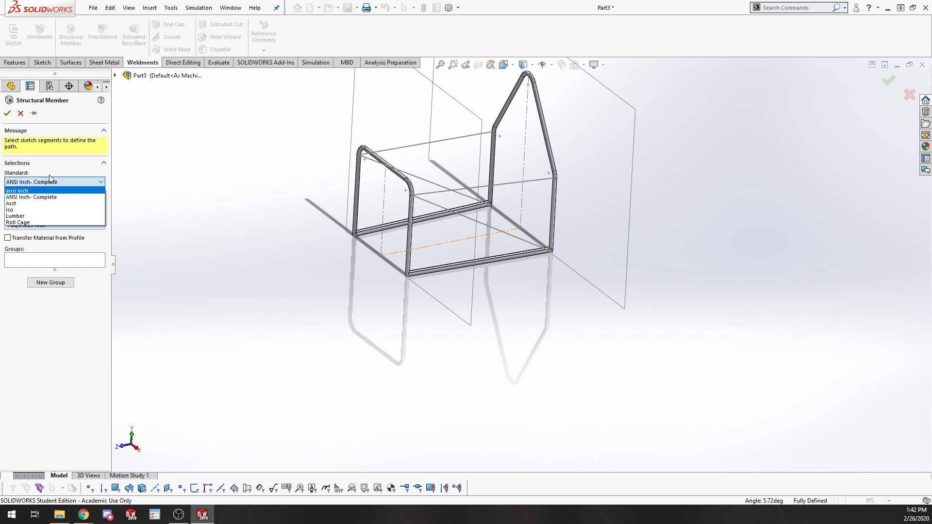
left_click(48, 193)
left_click(44, 205)
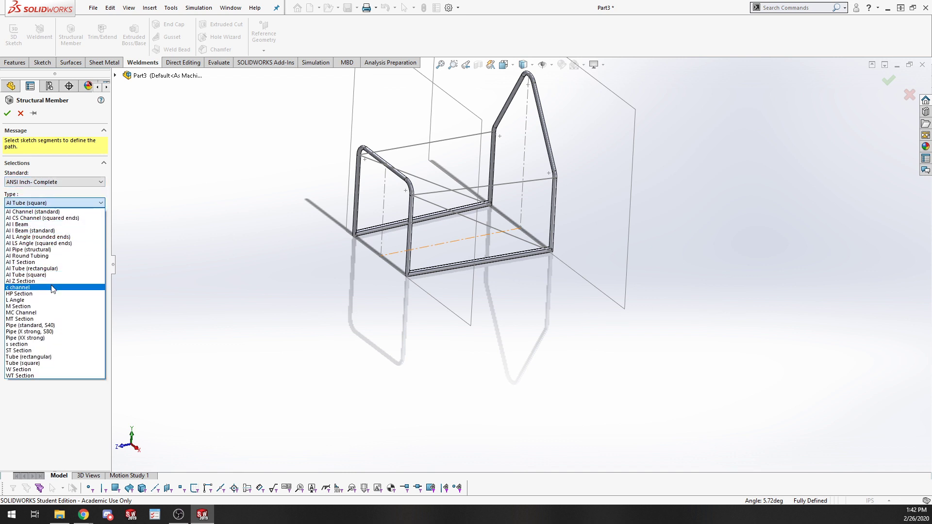
left_click(45, 256)
left_click(29, 224)
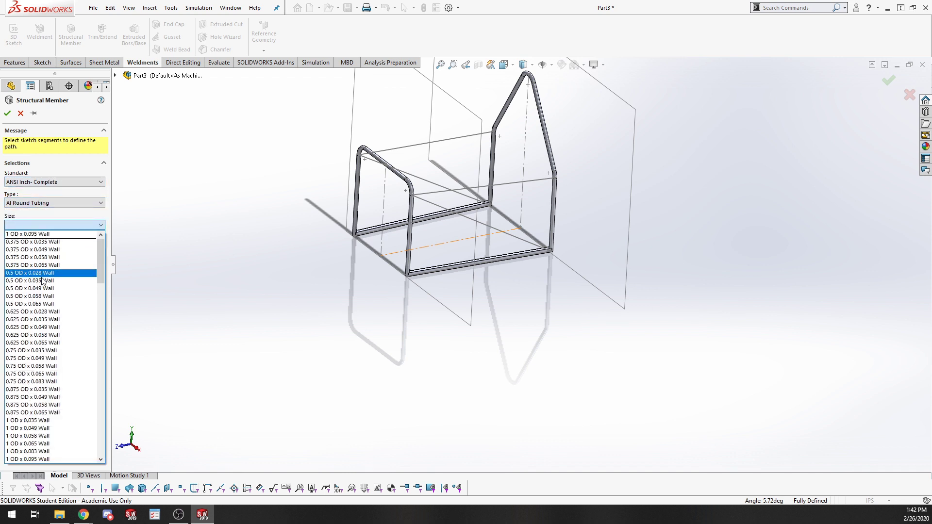
left_click(43, 443)
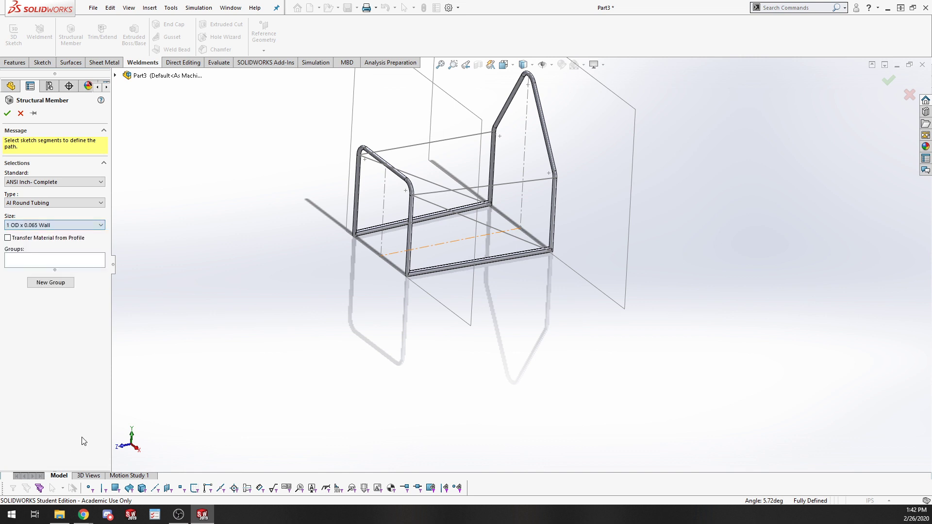
Create a member group from the near side's upper rail line and the diagonal running from the front hoop's bend to the rear hoop's foot
left_click(51, 283)
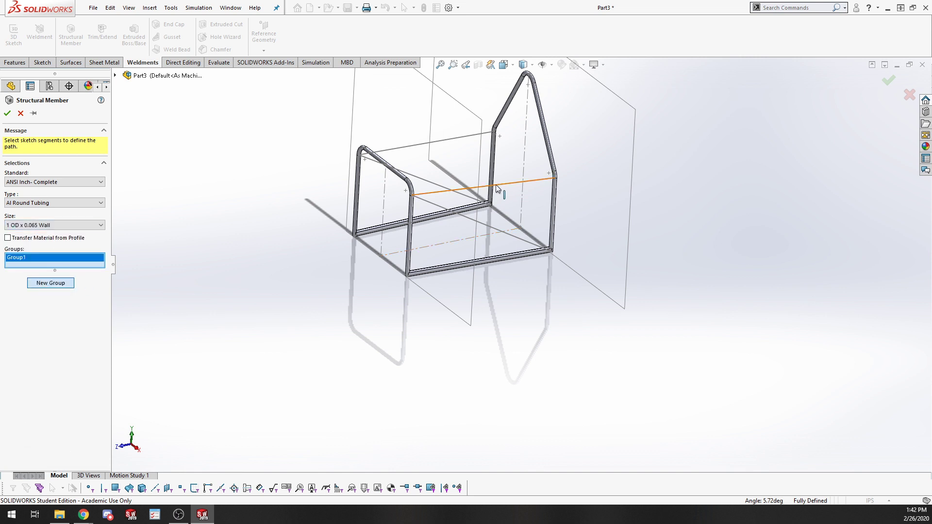
left_click(443, 210)
left_click(443, 208)
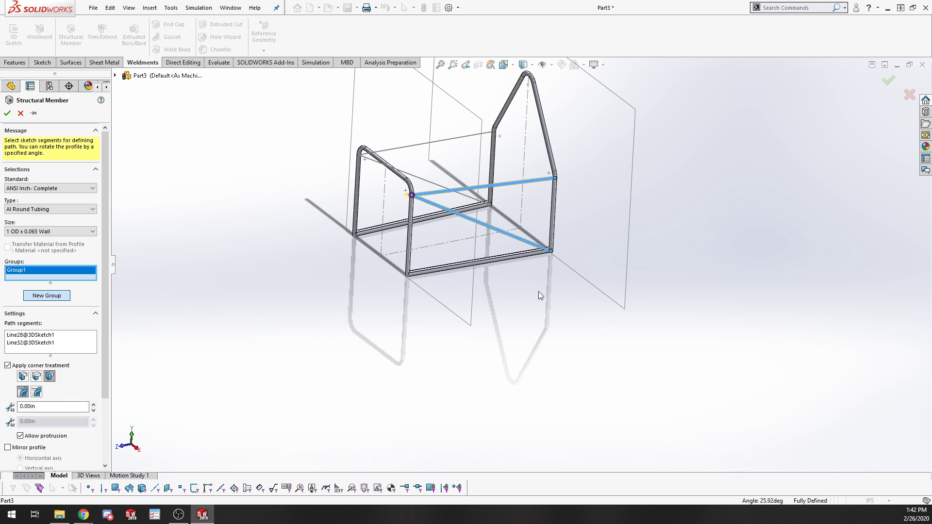
Add a second structural member group along the far side's upper rail and diagonal brace lines
scroll(440, 195, "down", 5)
scroll(354, 222, "down", 5)
scroll(418, 232, "down", 3)
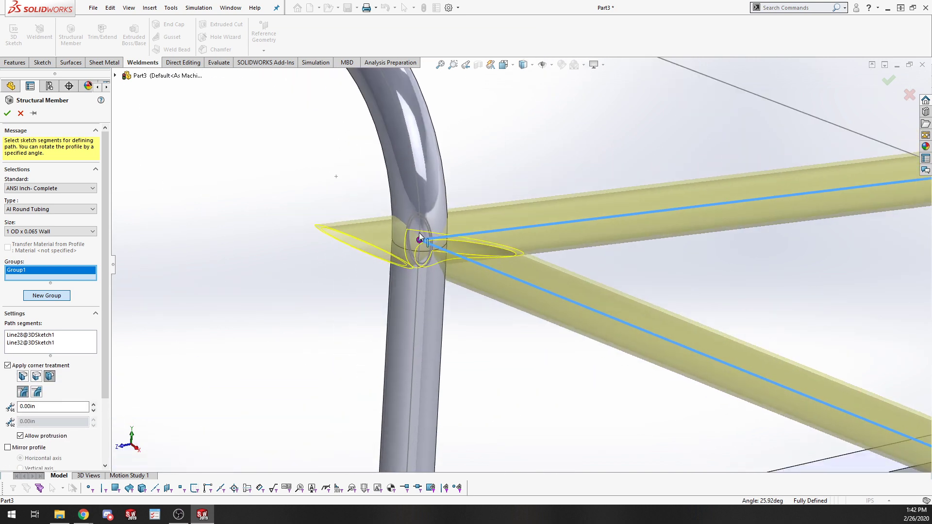
scroll(464, 251, "down", 3)
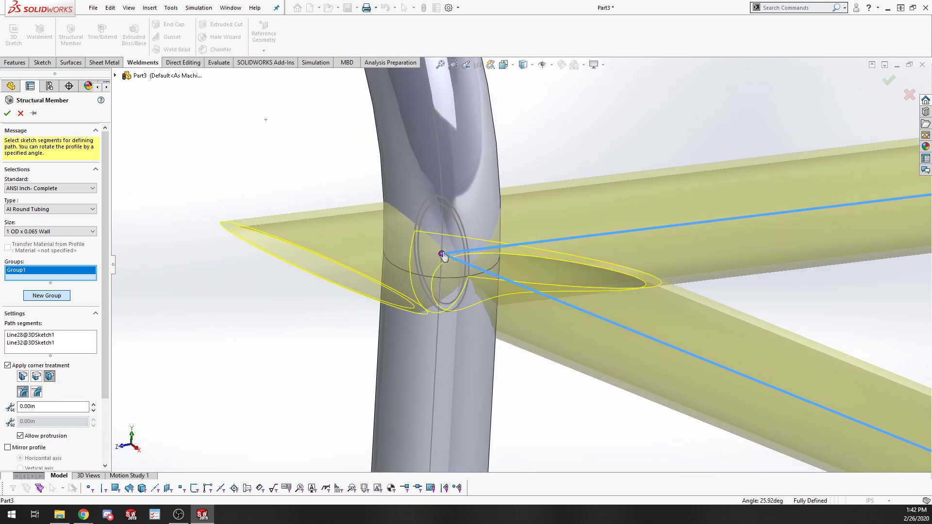
scroll(590, 246, "up", 10)
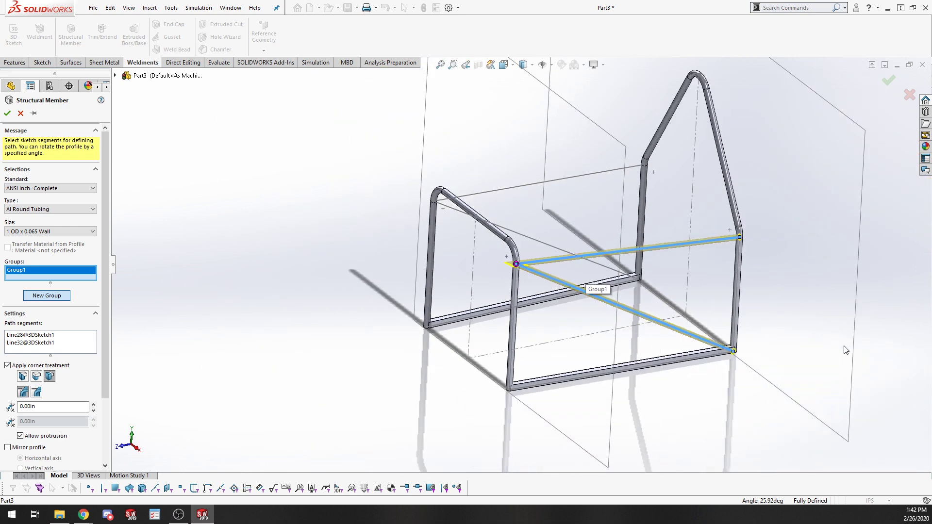
left_click(46, 295)
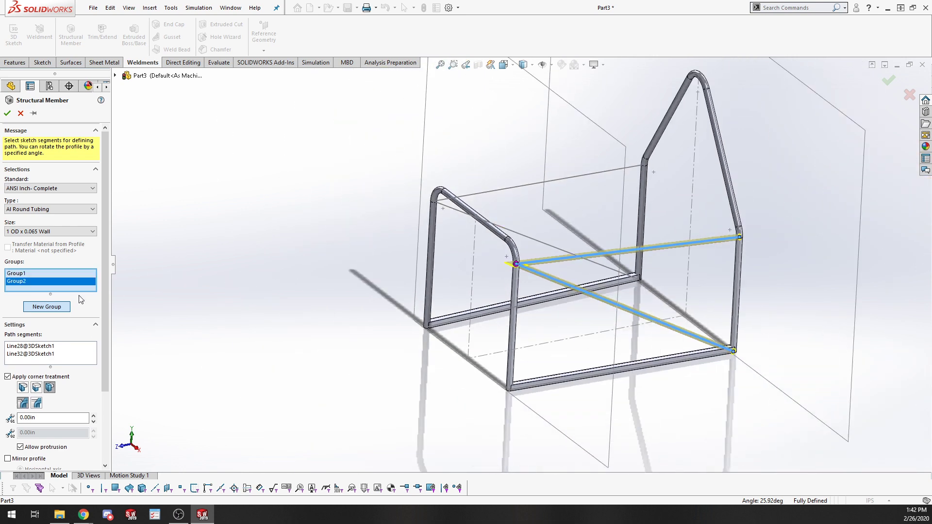
left_click(532, 184)
left_click(500, 226)
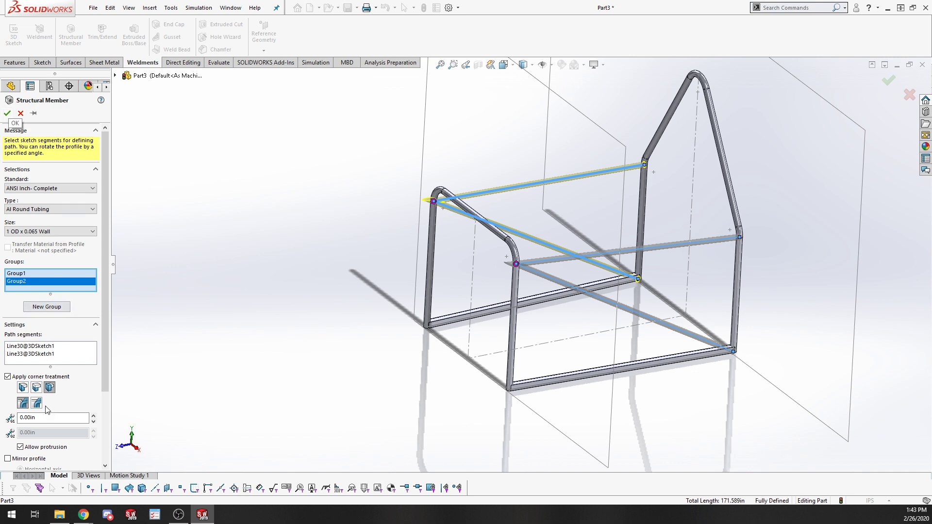
Create the 1 OD x 0.065 Wall Al Round Tubing members from both side groups
scroll(710, 228, "down", 5)
scroll(636, 427, "up", 2)
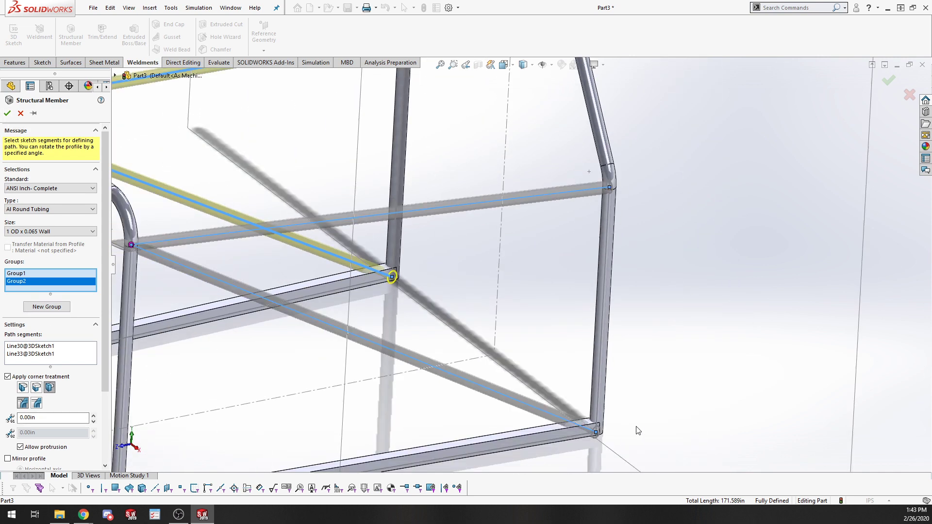
scroll(541, 352, "down", 8)
middle_click_drag(570, 328, 549, 296)
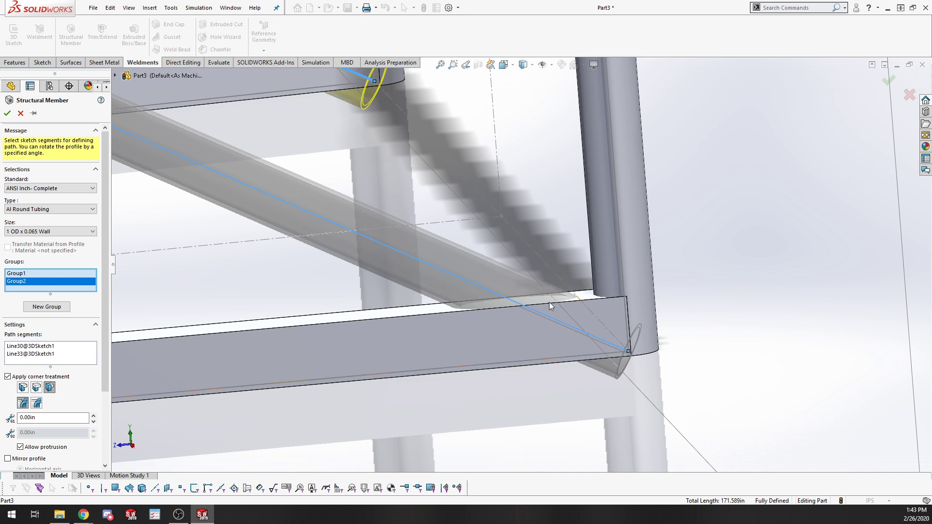
scroll(408, 283, "up", 10)
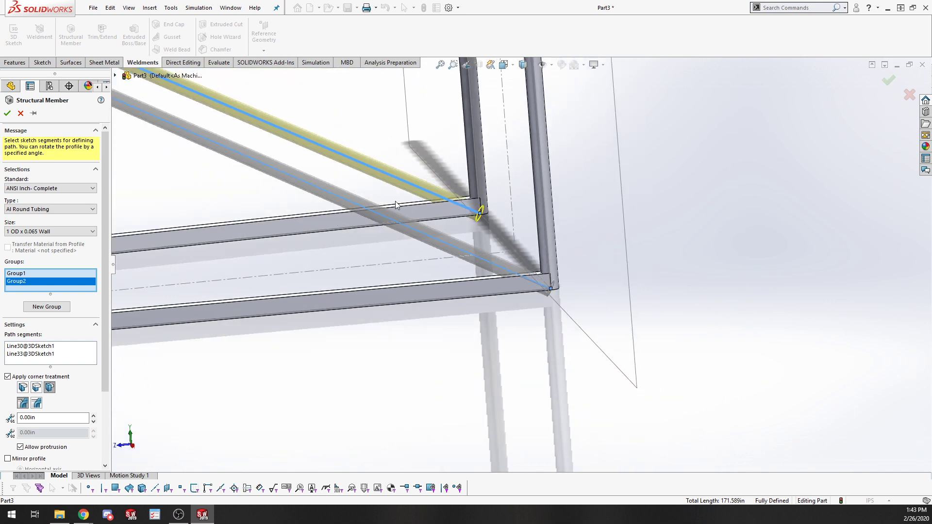
middle_click_drag(349, 152, 368, 181)
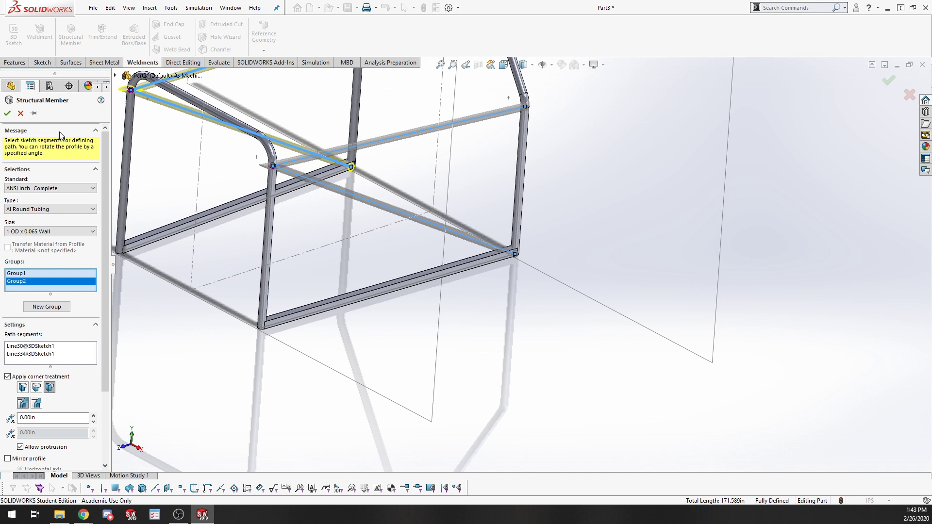
left_click(3, 114)
Examine how the new rails and diagonals meet the hoops and base tubes around the frame
scroll(518, 263, "up", 4)
scroll(449, 134, "down", 3)
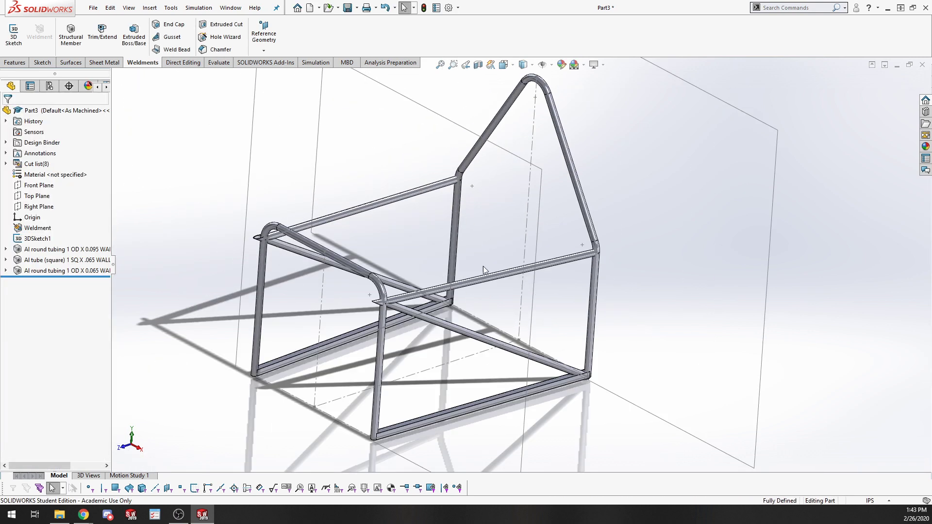
middle_click_drag(483, 266, 511, 270)
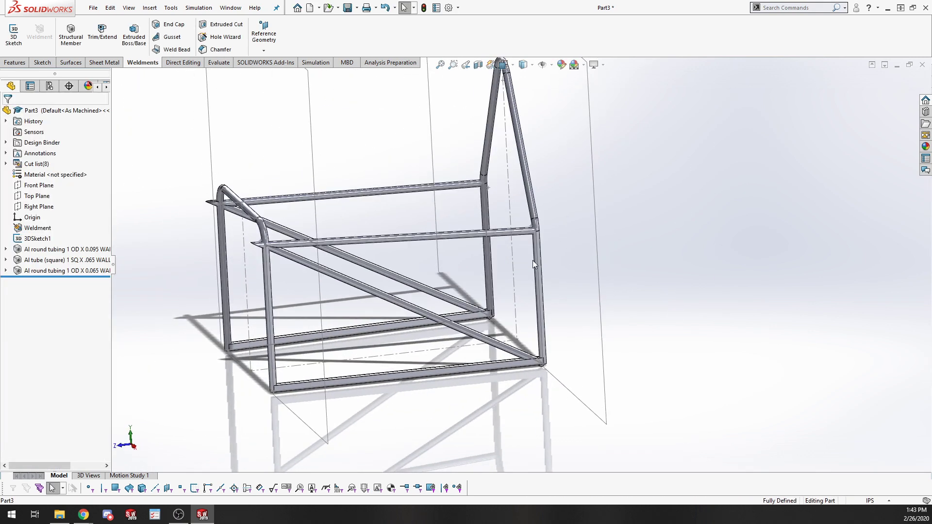
left_click(474, 367)
left_click(320, 338)
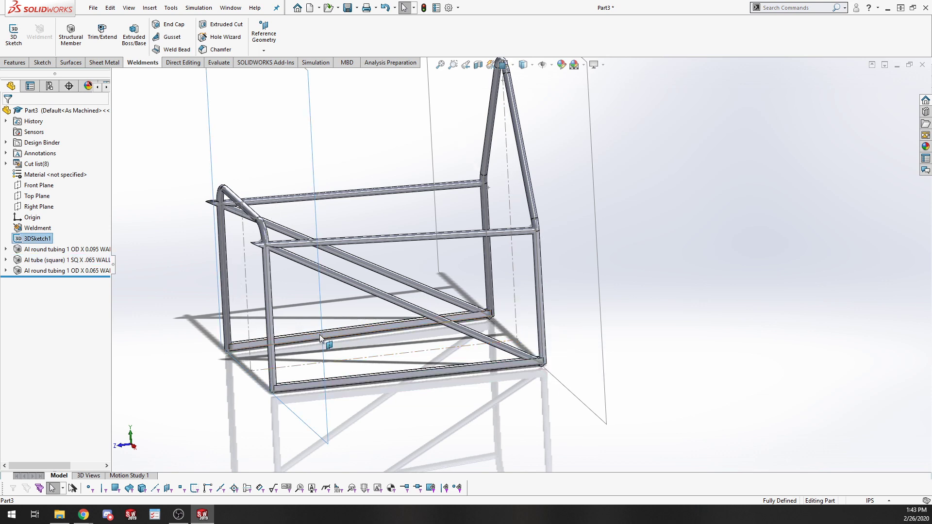
left_click(533, 415)
middle_click_drag(437, 387, 445, 422)
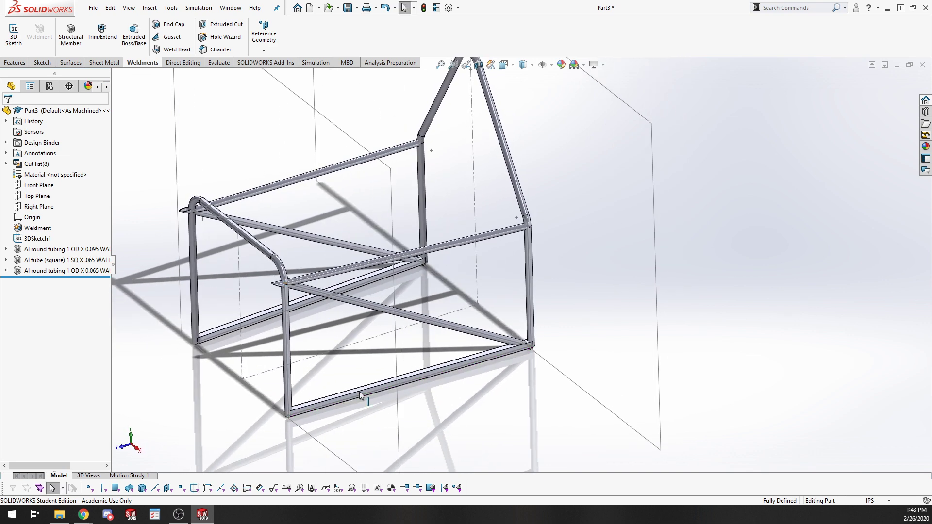
scroll(359, 391, "down", 2)
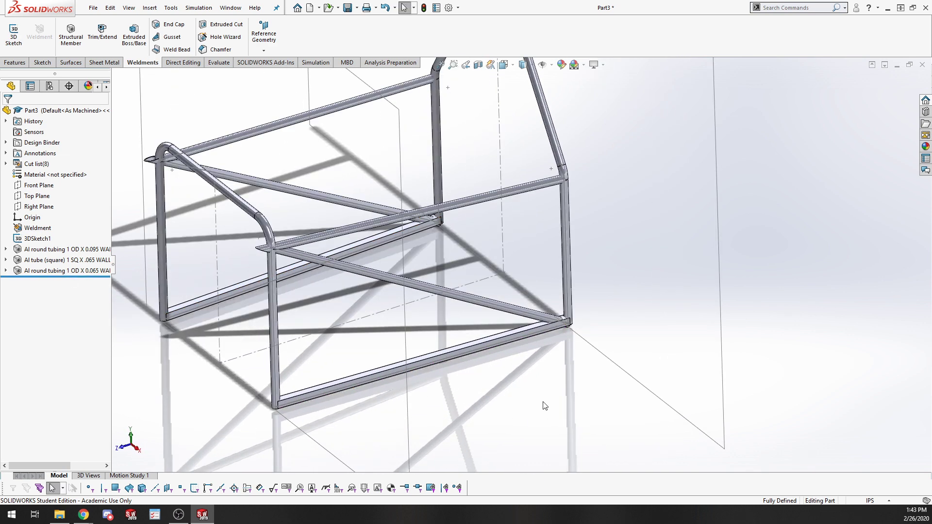
Start a Trim/Extend with the two square base tubes, two diagonals and two upper rails as the bodies to trim
left_click(102, 33)
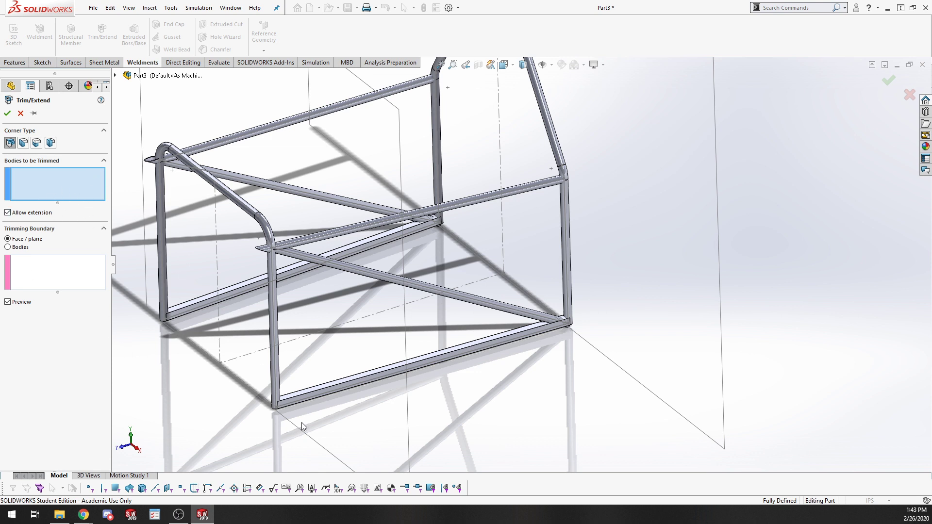
left_click(438, 358)
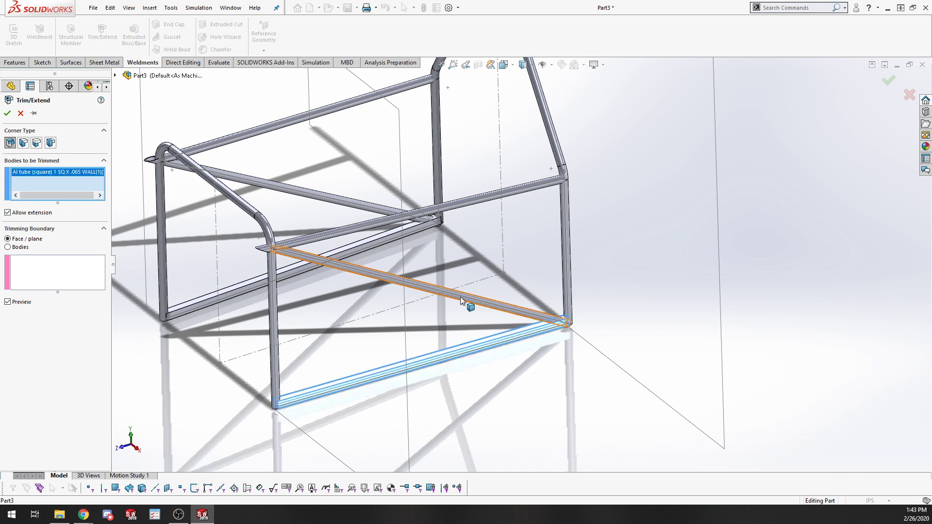
left_click(460, 296)
left_click(411, 211)
left_click(403, 232)
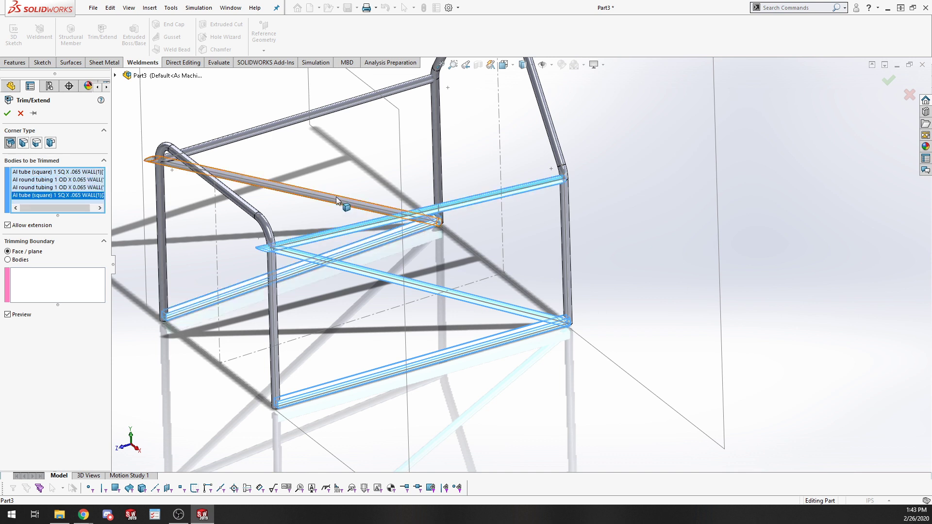
left_click(336, 196)
left_click(283, 123)
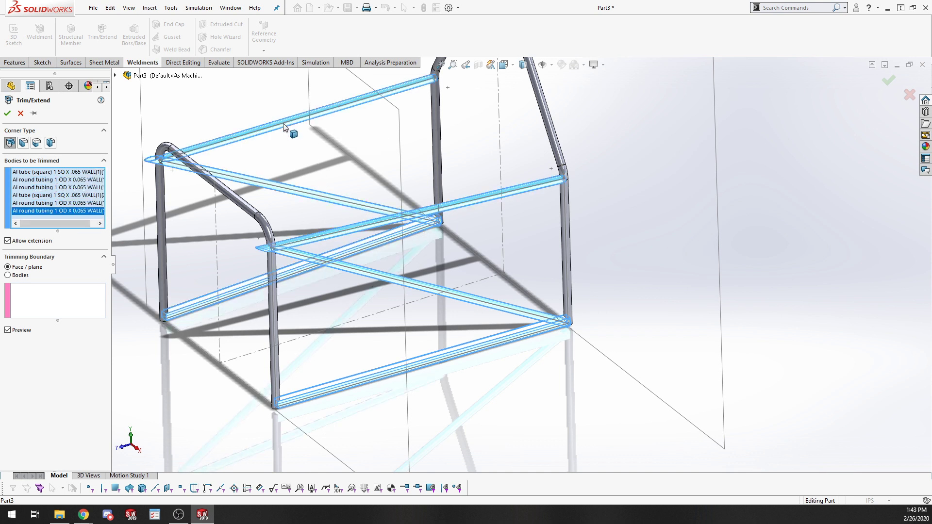
Set the trimming boundary to Bodies, using the taller and shorter round-tube hoops
left_click(60, 309)
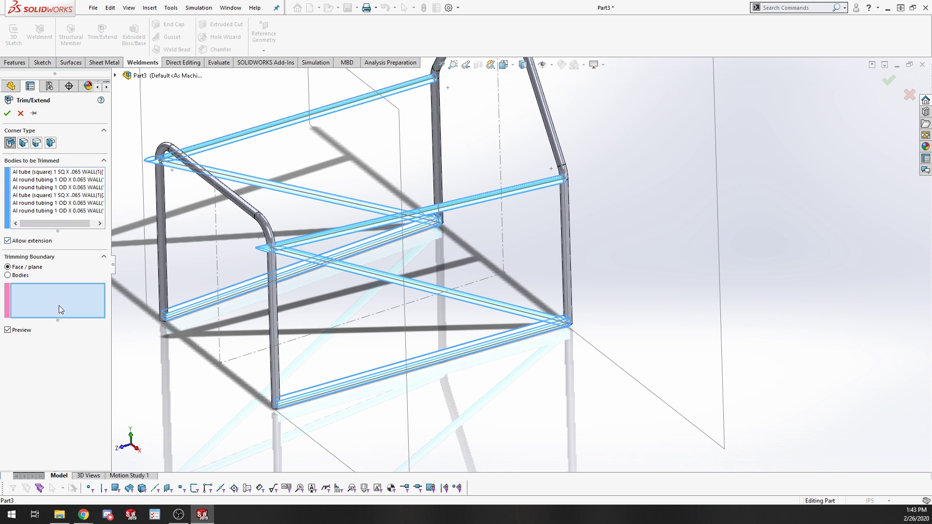
left_click(570, 245)
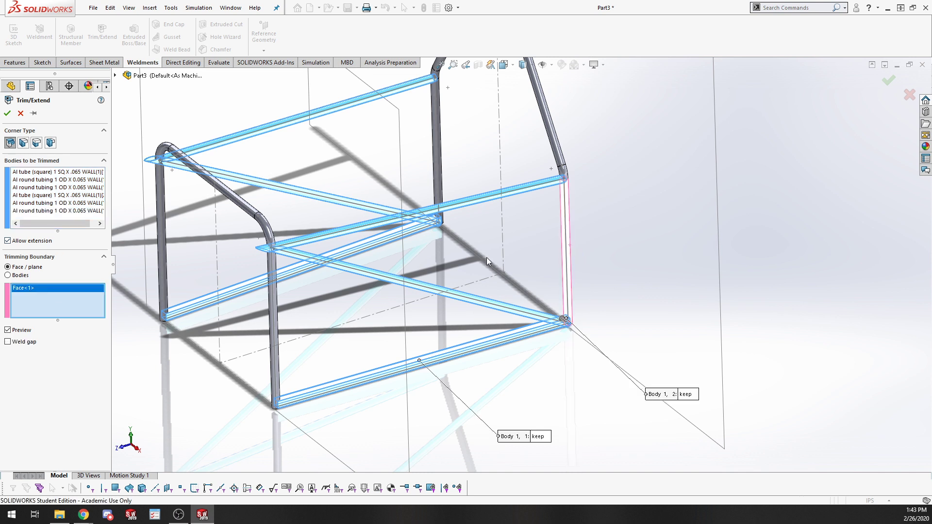
left_click(8, 275)
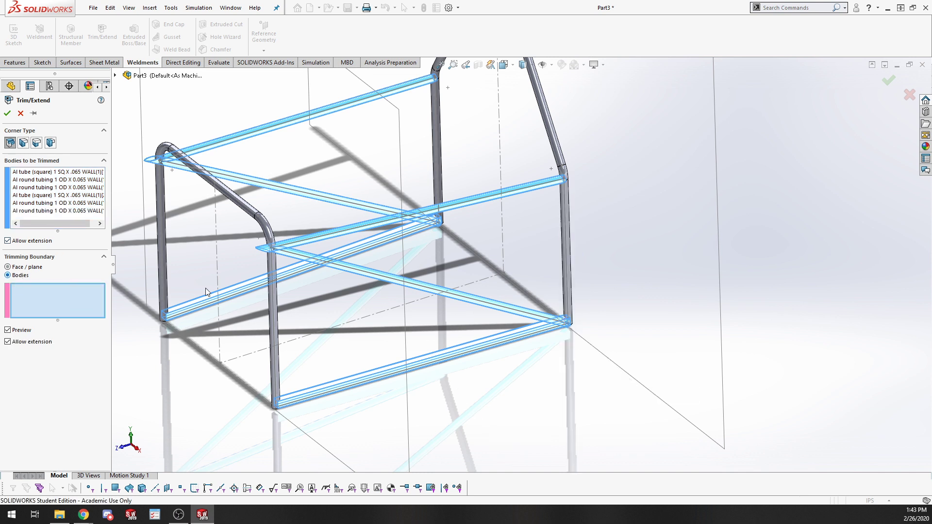
left_click(567, 248)
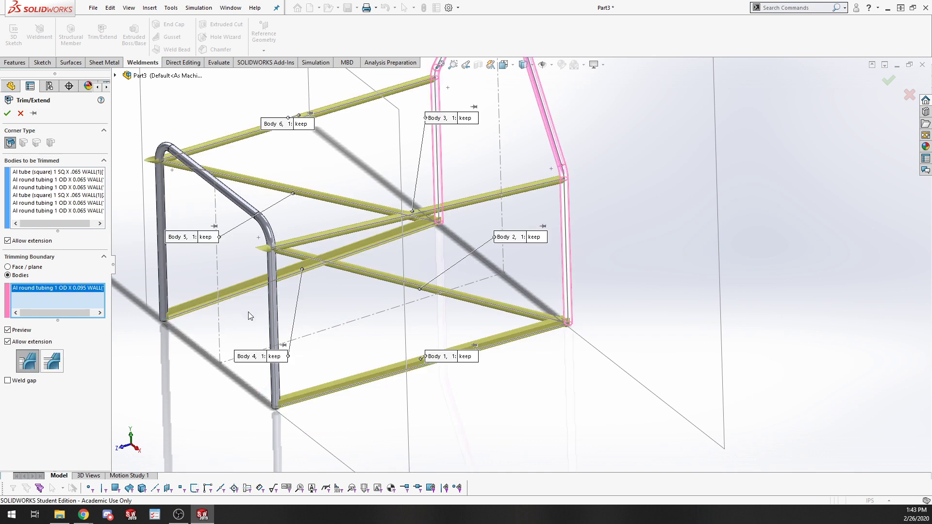
left_click(275, 316)
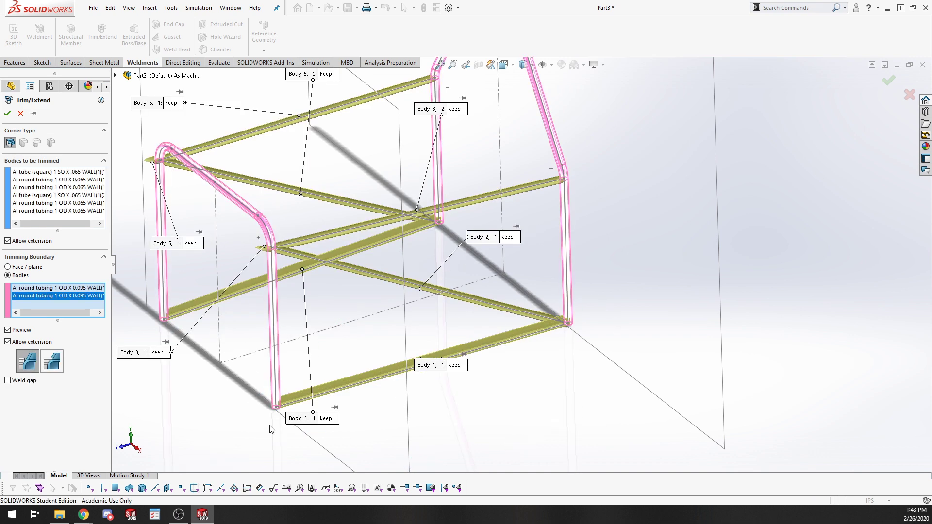
Discard the two tube end pieces protruding past the shorter hoop, Body 3 piece 1 and Body 5 piece 1
scroll(267, 210, "up", 9)
scroll(400, 194, "down", 5)
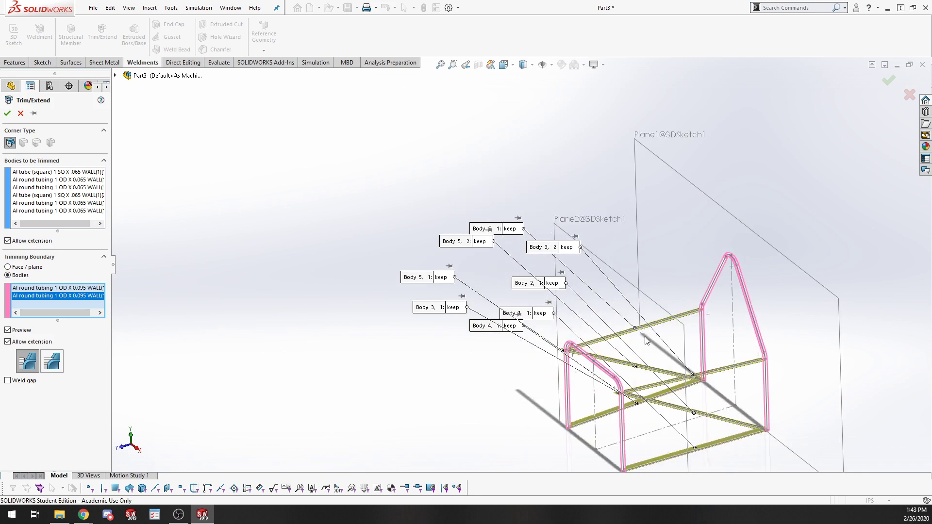
scroll(645, 340, "down", 6)
middle_click_drag(699, 416, 402, 471)
middle_click_drag(519, 413, 603, 310)
scroll(427, 235, "up", 5)
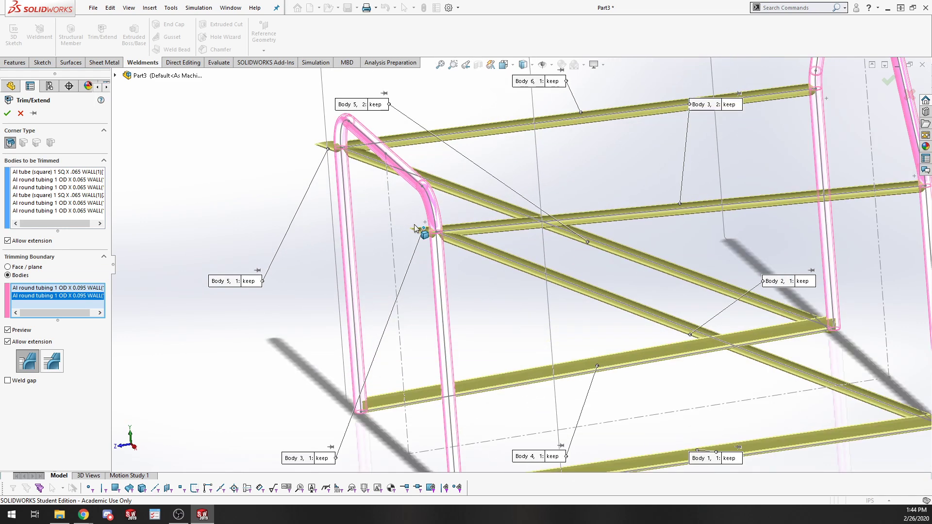
left_click(260, 388)
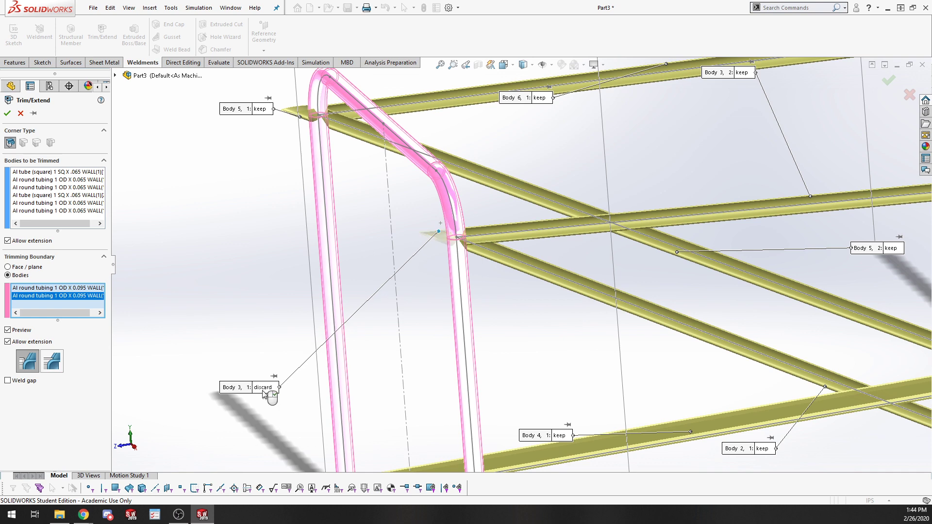
left_click(261, 110)
Inspect the previewed trims where the upper rail, diagonal and base tube meet the taller hoop
scroll(672, 249, "down", 5)
scroll(663, 254, "up", 5)
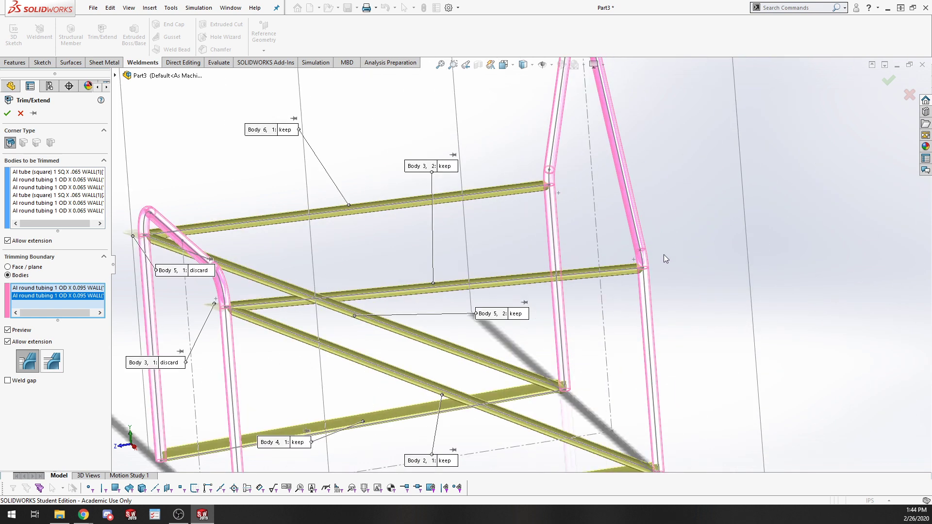
scroll(664, 257, "up", 8)
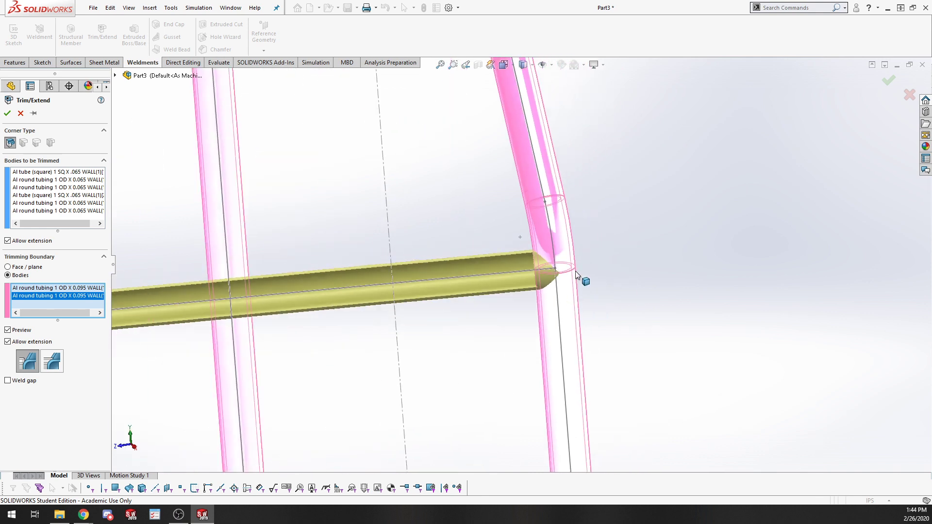
scroll(538, 269, "down", 8)
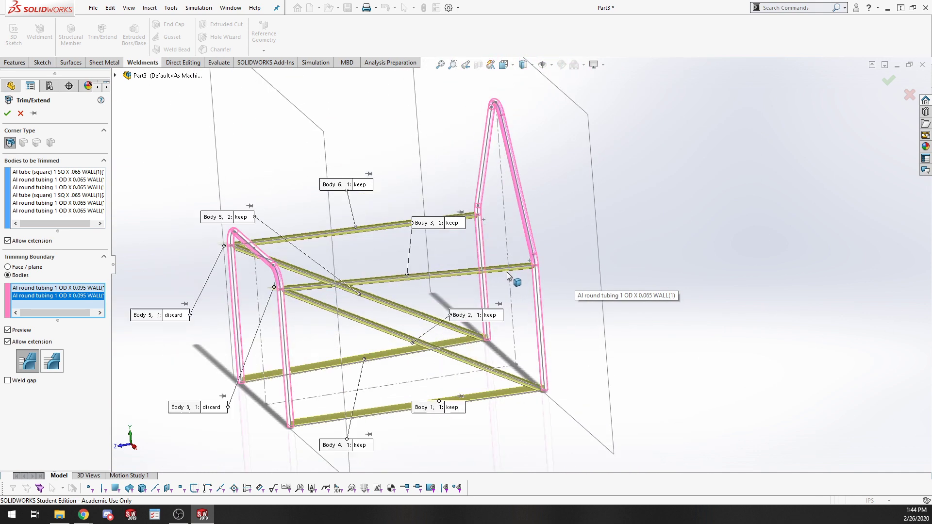
scroll(549, 425, "up", 6)
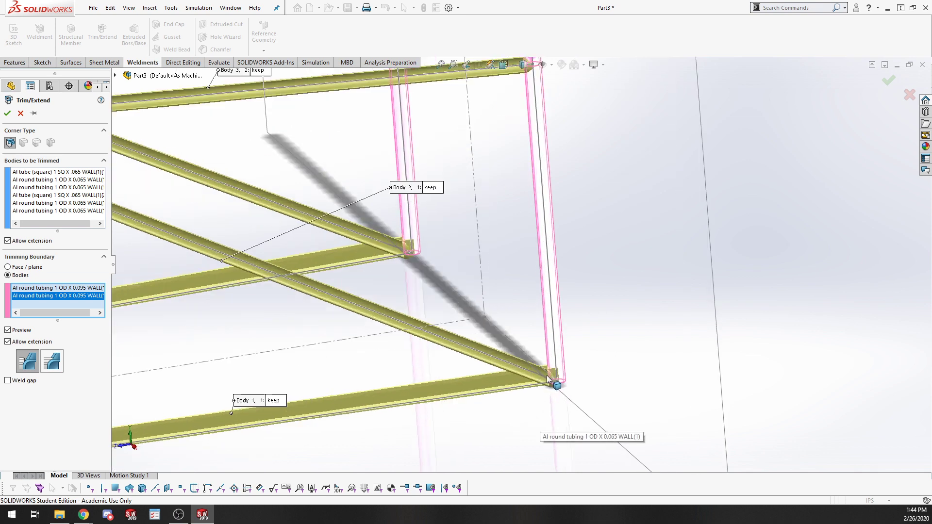
scroll(549, 380, "up", 2)
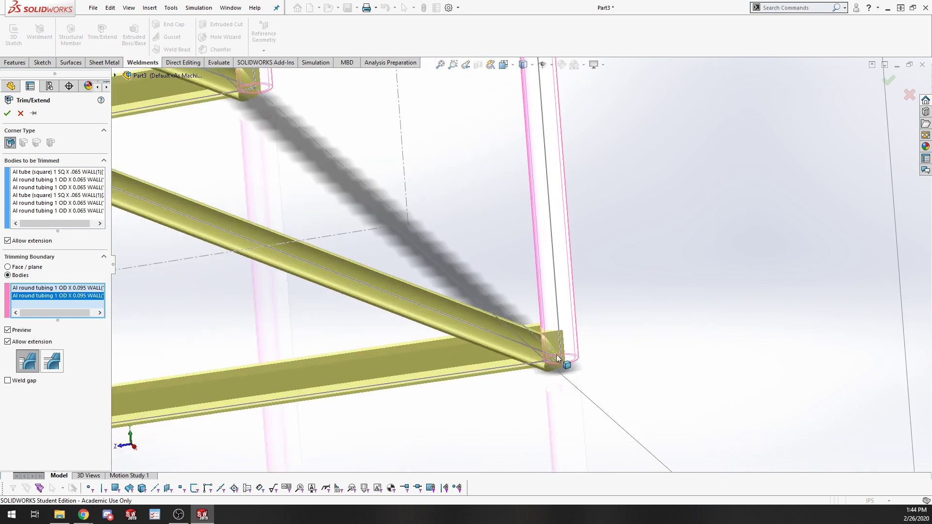
scroll(409, 395, "down", 6)
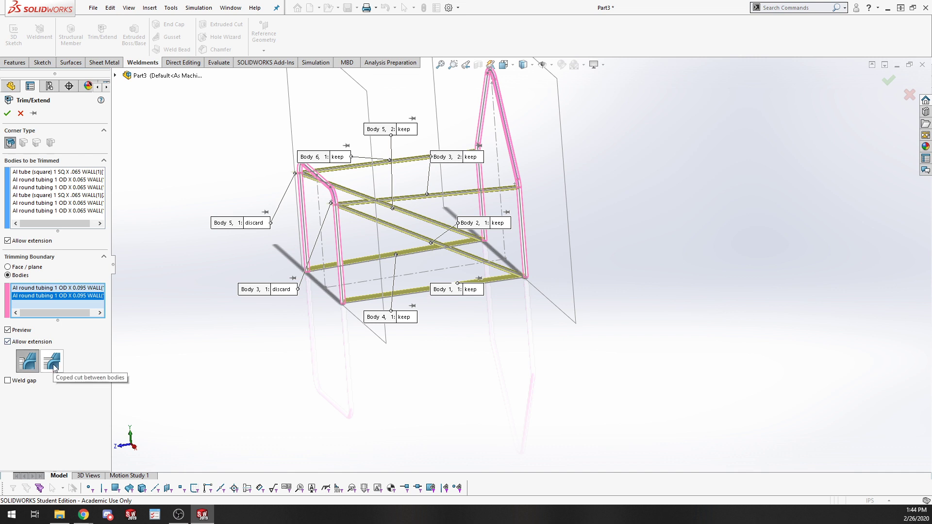
Use the simple cut between bodies for the trim and check the joint at the shorter hoop
left_click(28, 363)
scroll(349, 217, "down", 8)
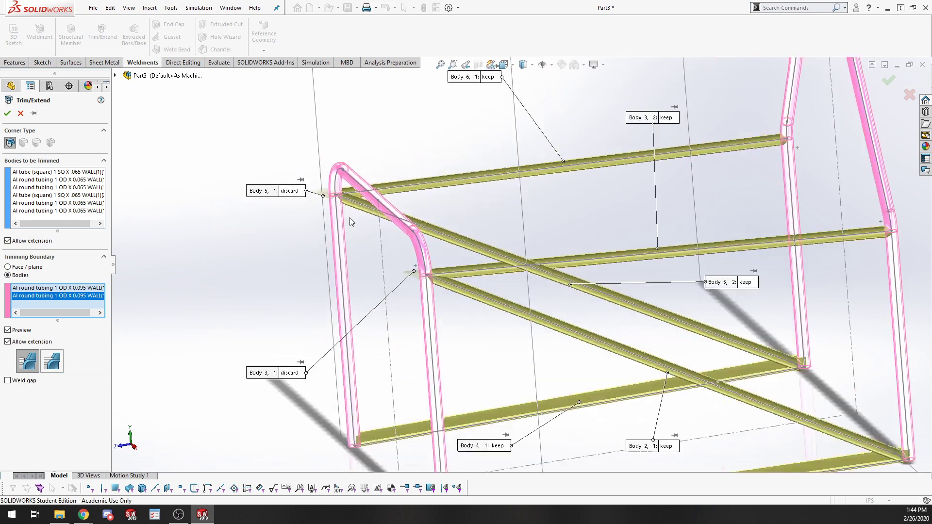
middle_click_drag(509, 281, 493, 295)
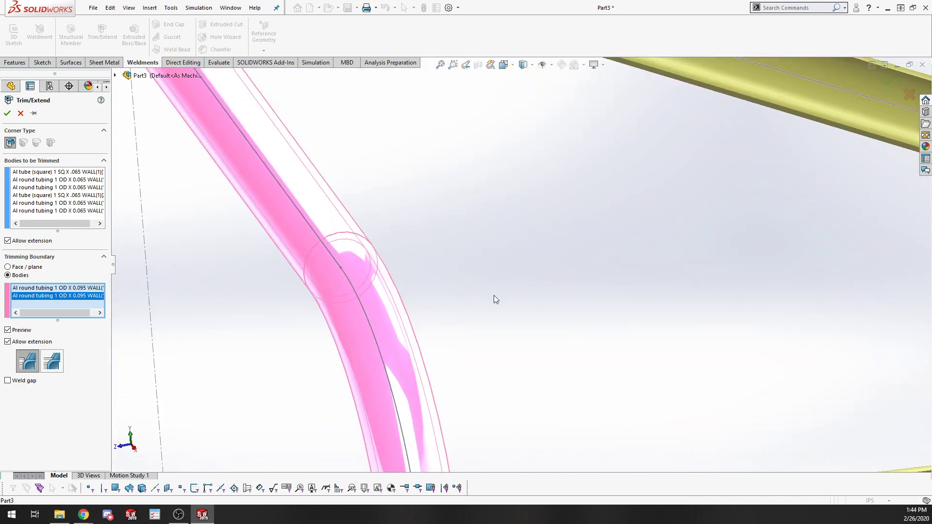
scroll(493, 295, "up", 3)
middle_click_drag(480, 410, 503, 359)
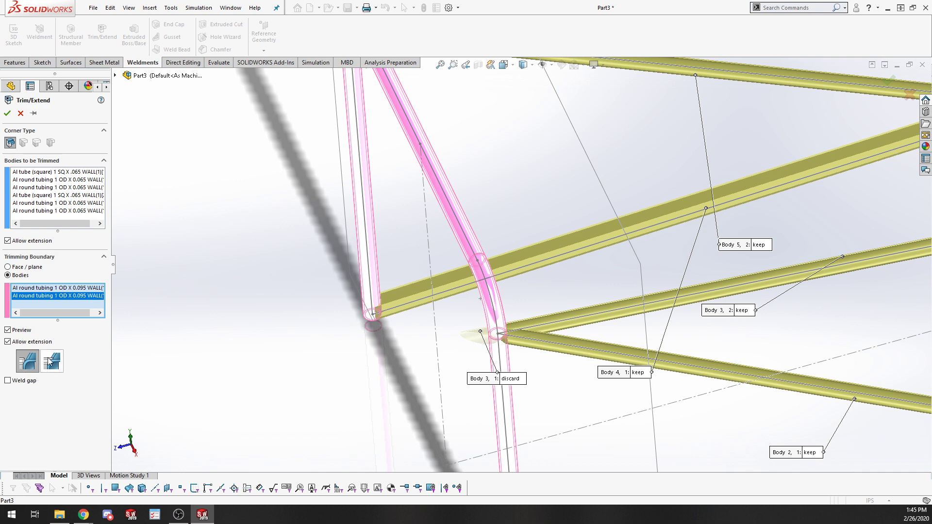
Apply the trim of the side tubes against both hoops and check where the diagonal meets the square base tube
scroll(597, 333, "up", 5)
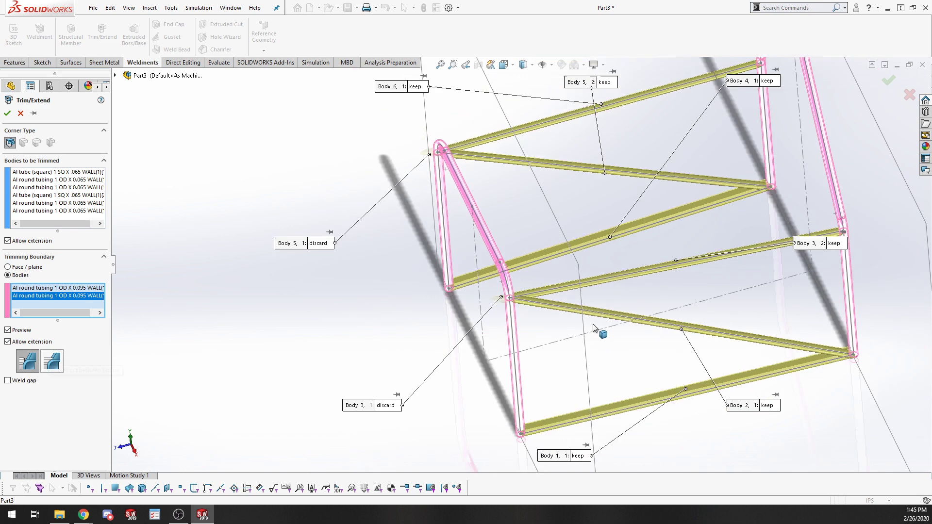
scroll(626, 320, "down", 3)
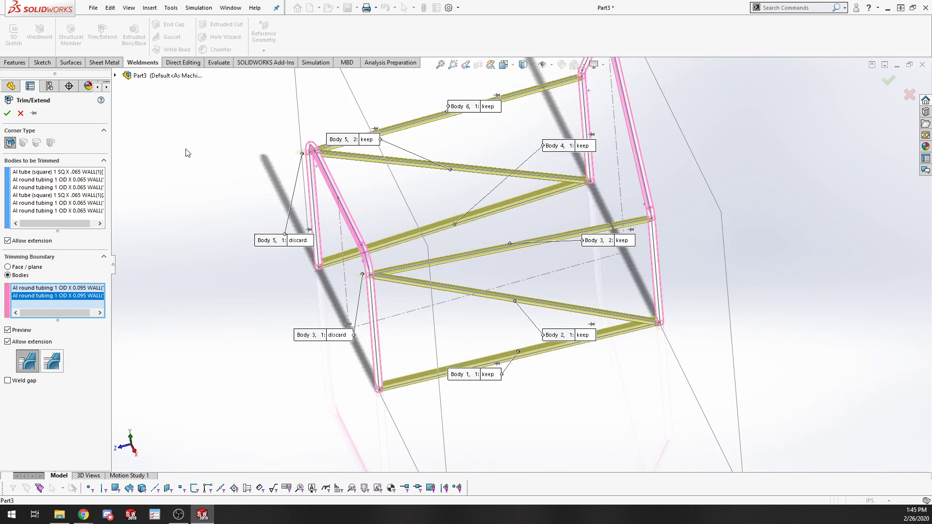
left_click(7, 115)
scroll(663, 330, "down", 6)
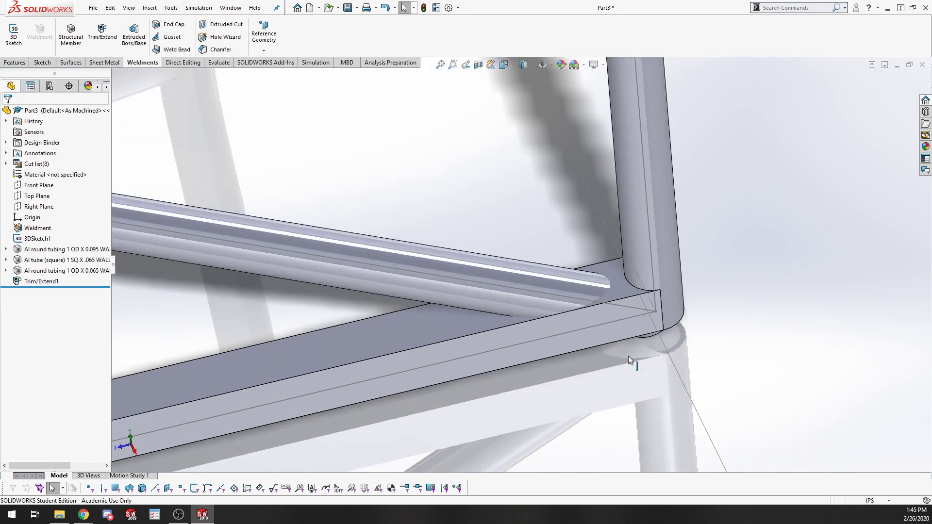
middle_click_drag(628, 357, 616, 307)
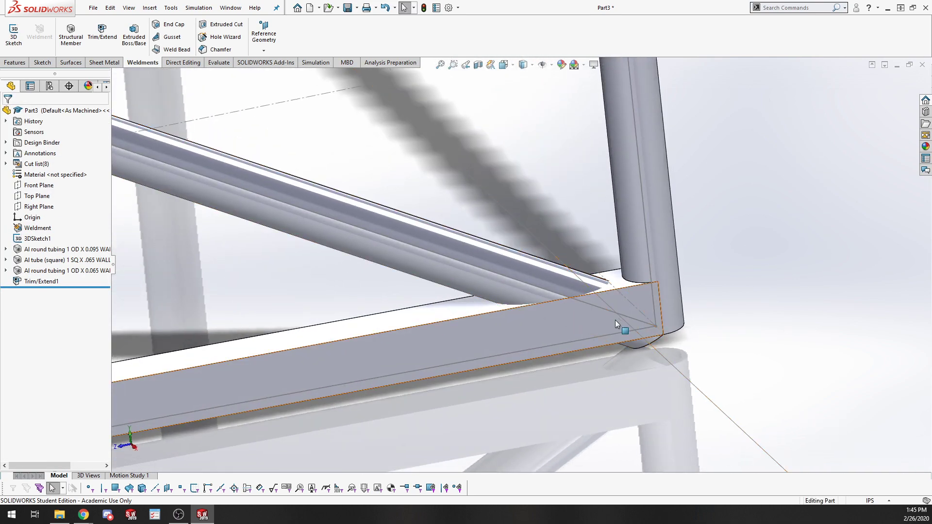
Set up a second Trim/Extend with the two diagonal tubes to trim and the two square base tubes as boundary bodies
scroll(615, 319, "up", 5)
left_click(102, 34)
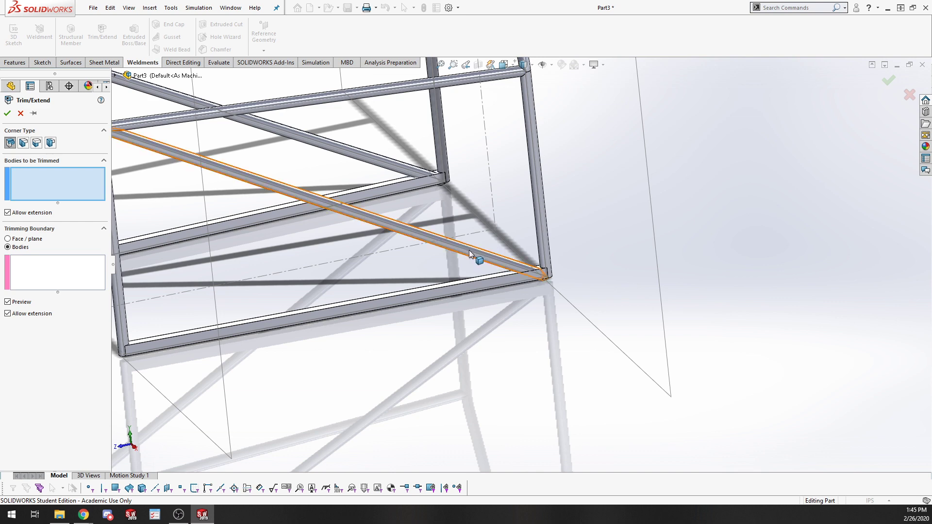
left_click(469, 249)
left_click(415, 170)
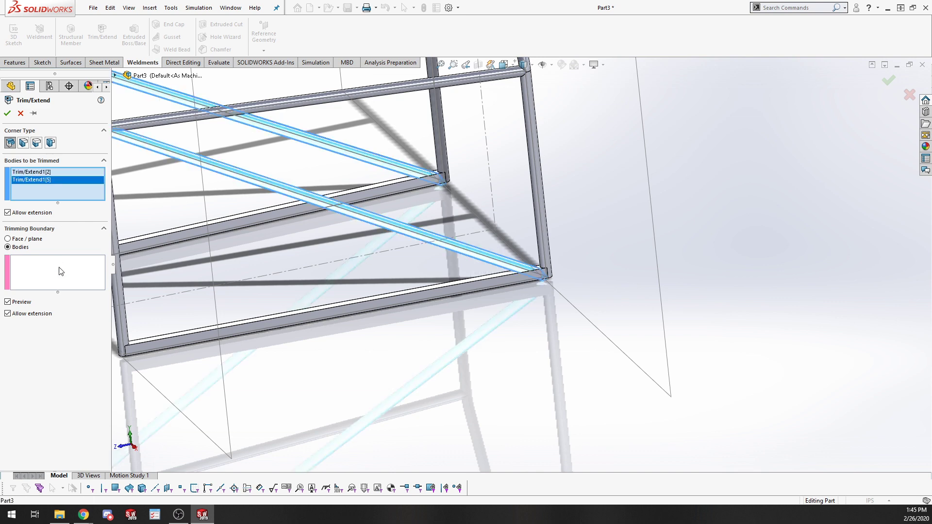
left_click(357, 199)
left_click(472, 287)
Check the previewed cuts at both ends of the diagonals and apply the trim against the square base tubes
scroll(543, 301, "up", 4)
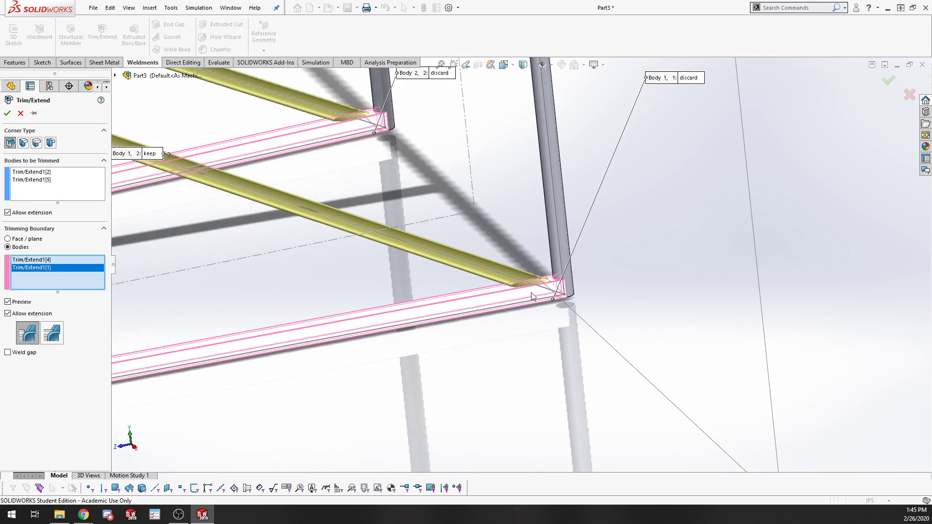
scroll(532, 296, "down", 4)
scroll(540, 253, "up", 6)
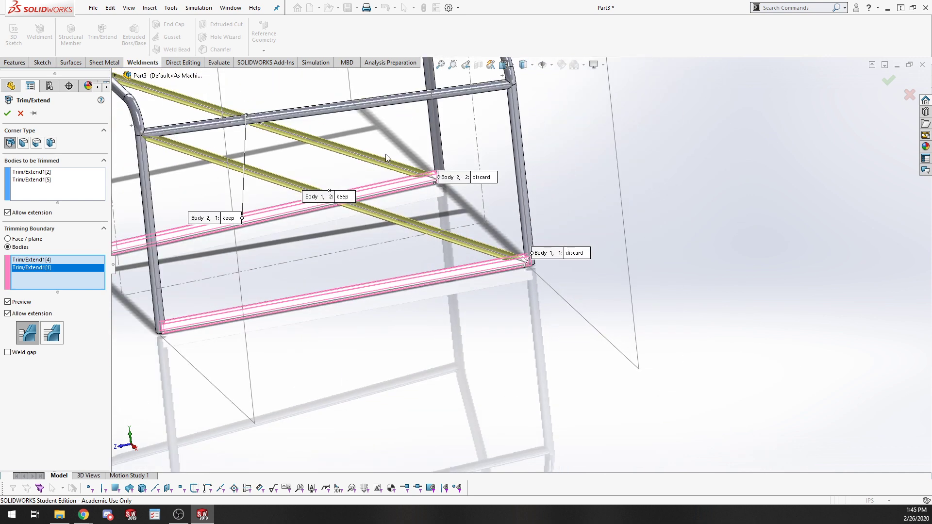
scroll(439, 186, "up", 3)
scroll(301, 192, "down", 6)
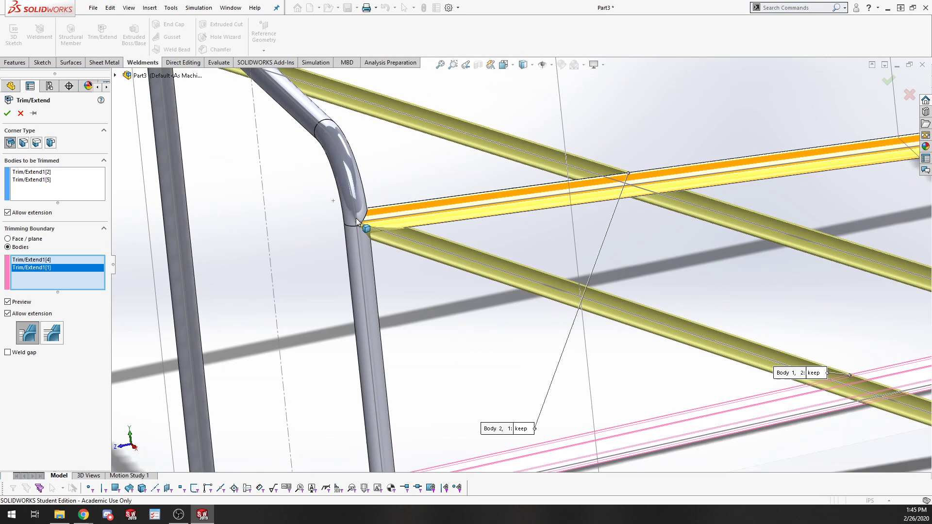
left_click(7, 113)
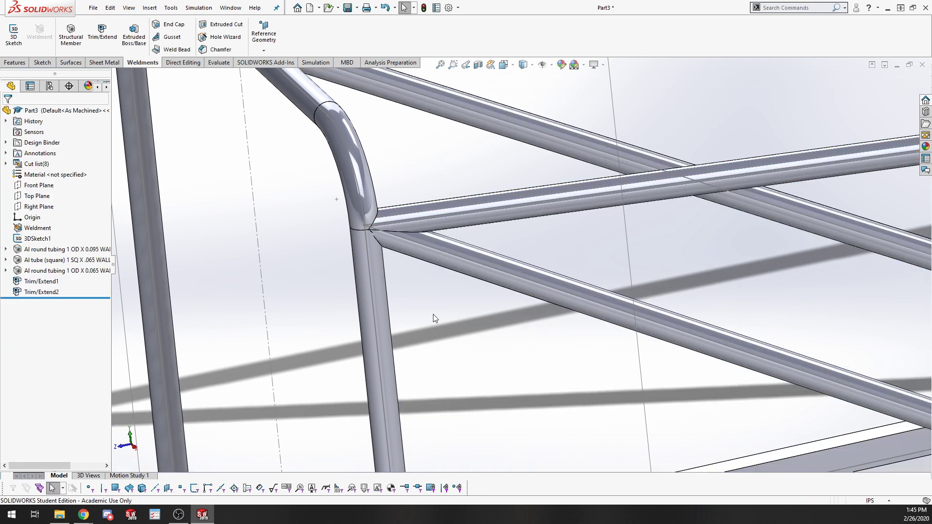
Hide the 3DSketch1 layout lines from the frame
scroll(433, 314, "up", 5)
right_click(36, 238)
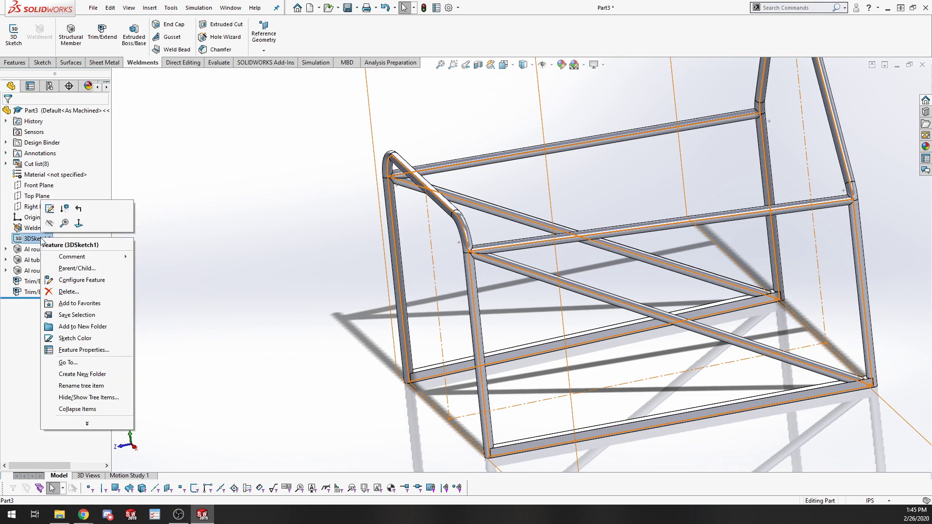
left_click(64, 221)
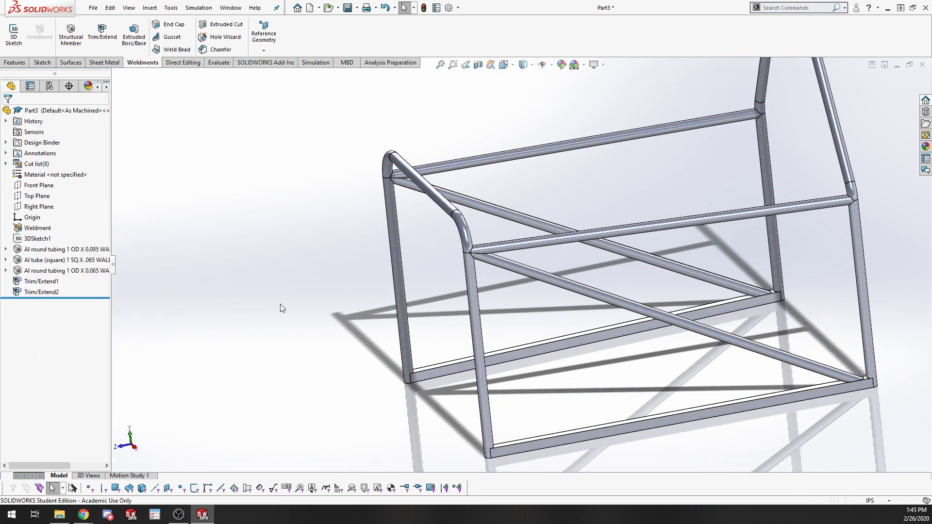
Examine the rail and diagonal joint at the shorter hoop and the diagonal's trimmed end on the square base tube
middle_click_drag(361, 313, 383, 317)
scroll(558, 264, "down", 8)
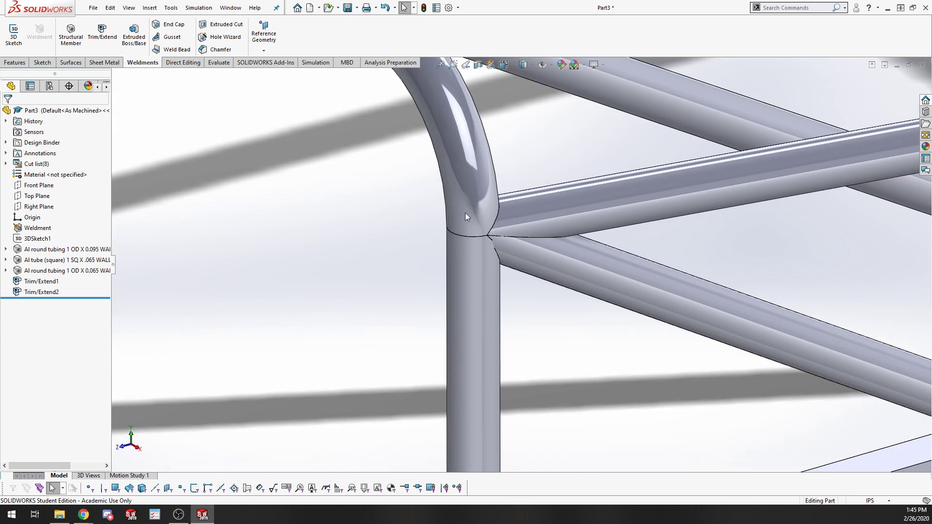
left_click(559, 234)
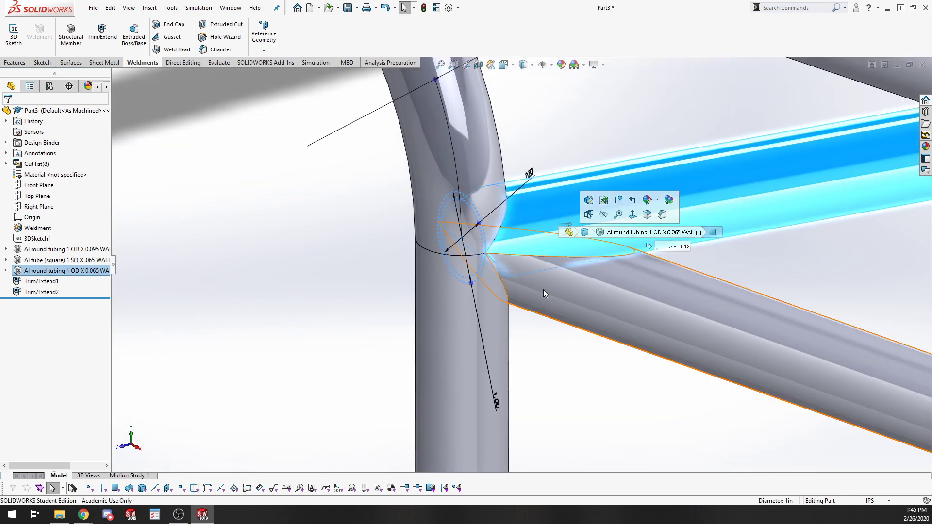
left_click(699, 314)
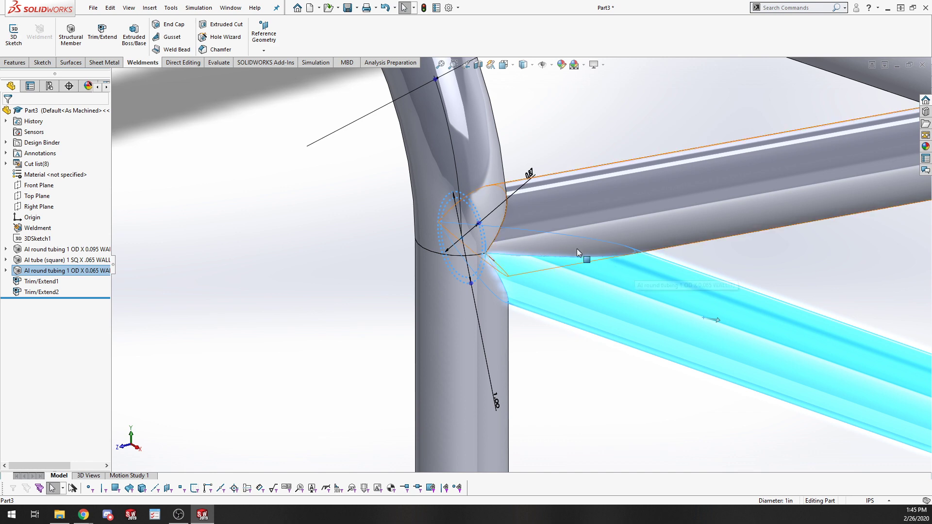
scroll(576, 249, "up", 9)
scroll(880, 360, "down", 6)
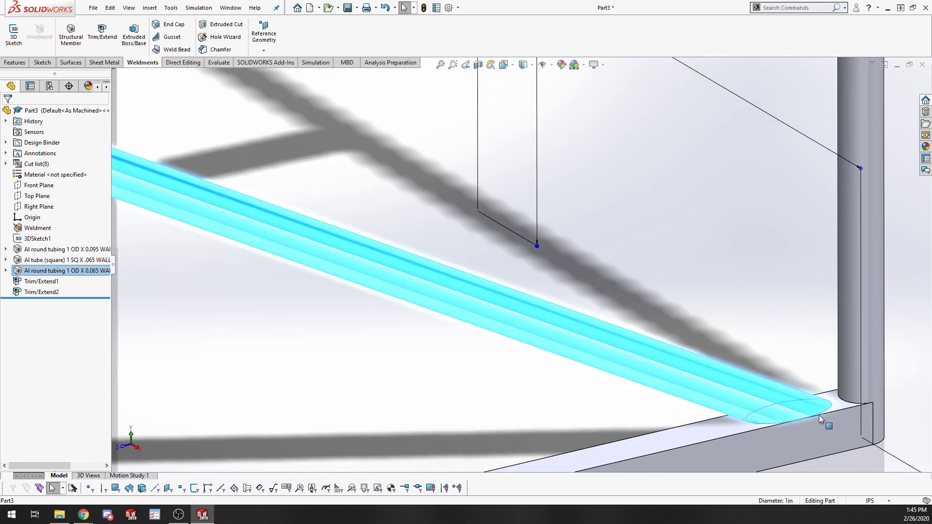
scroll(819, 415, "down", 3)
left_click(831, 411)
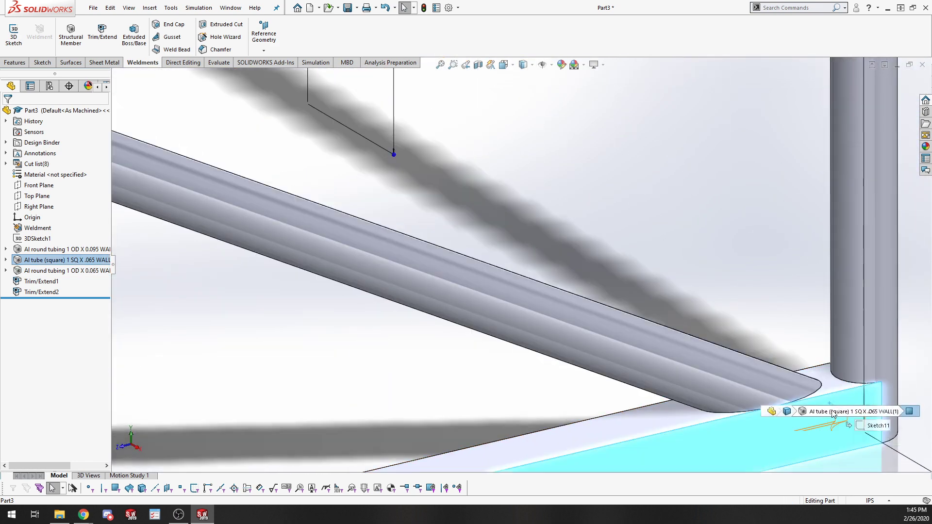
Examine how the upper side rails meet the bends of the taller hoop
scroll(832, 413, "up", 10)
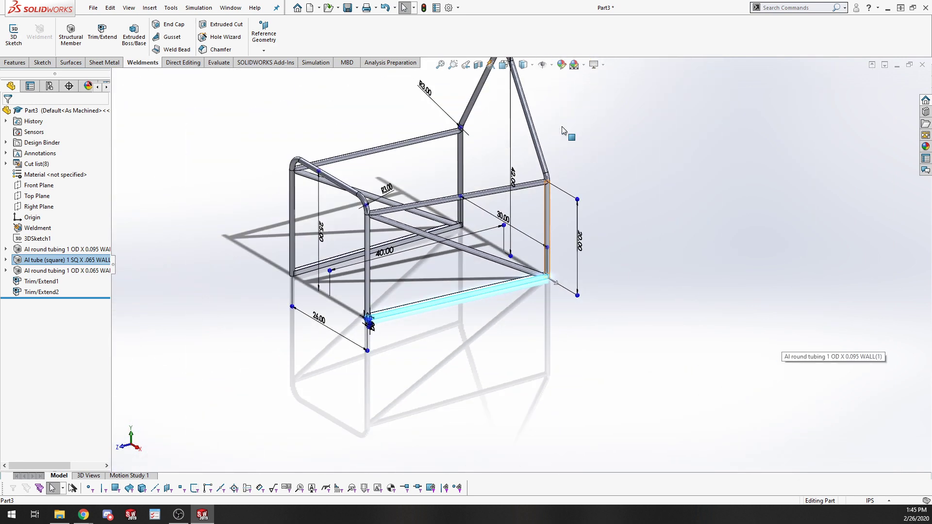
left_click(548, 200)
scroll(555, 147, "down", 8)
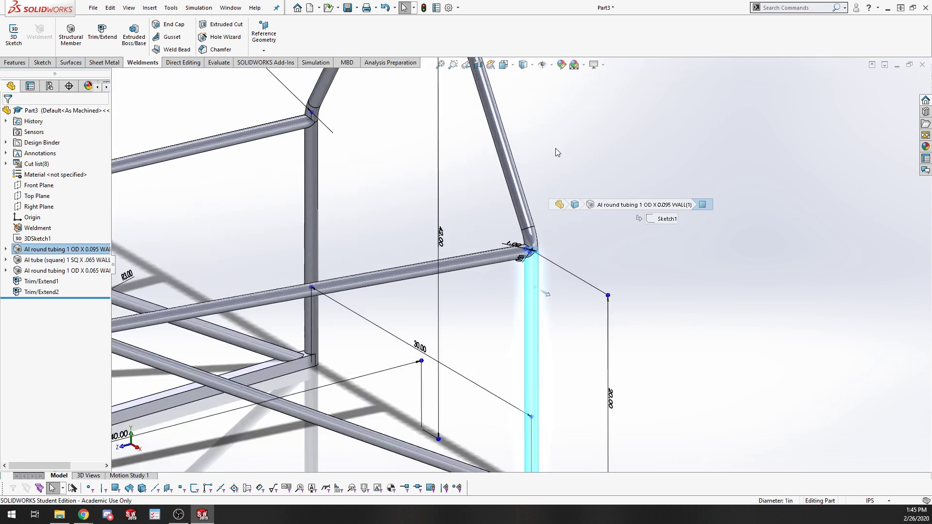
left_click(625, 353)
middle_click_drag(577, 307, 540, 267)
scroll(541, 270, "down", 5)
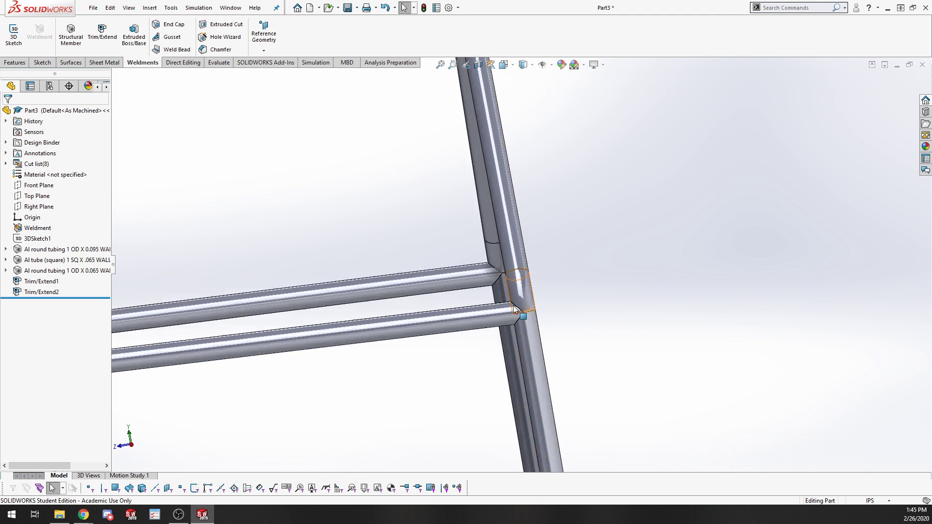
Isolate one upper side rail tube and bring its trimmed end at the taller hoop into close view
right_click(425, 313)
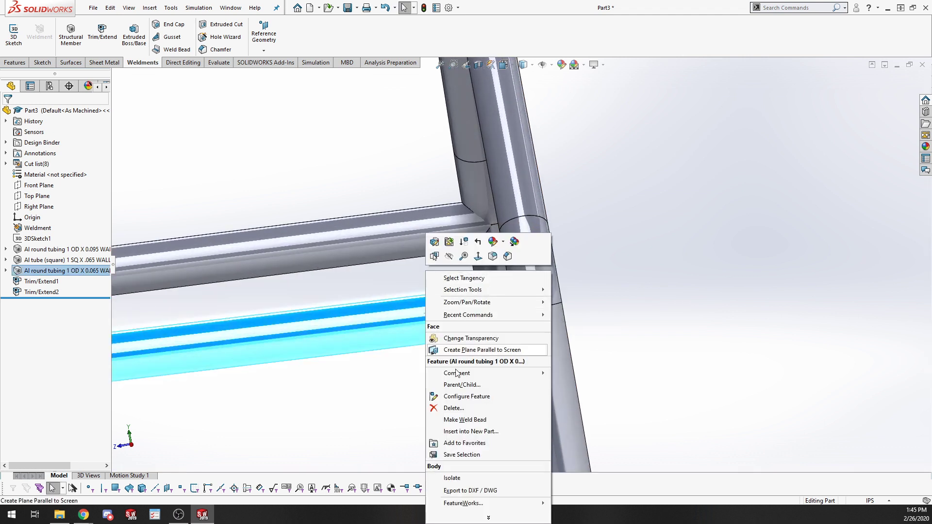
left_click(450, 480)
scroll(509, 328, "up", 4)
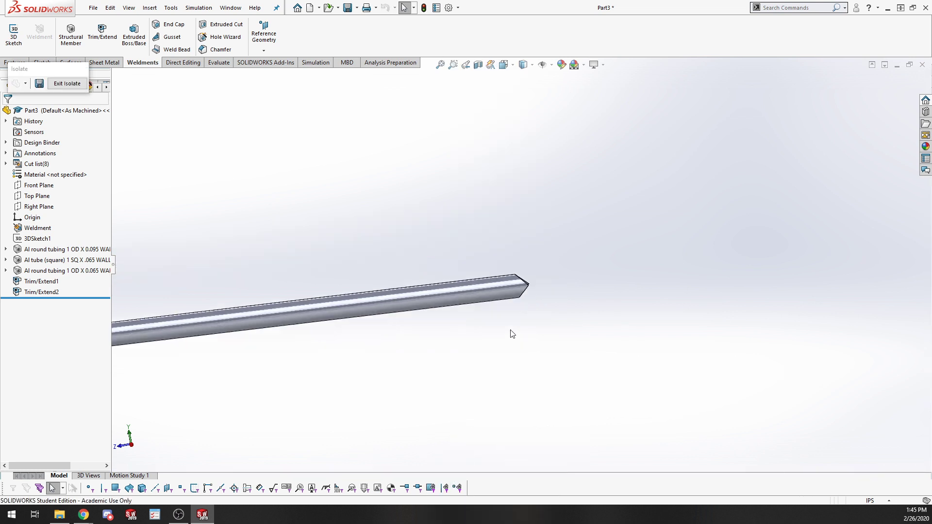
scroll(415, 306, "down", 5)
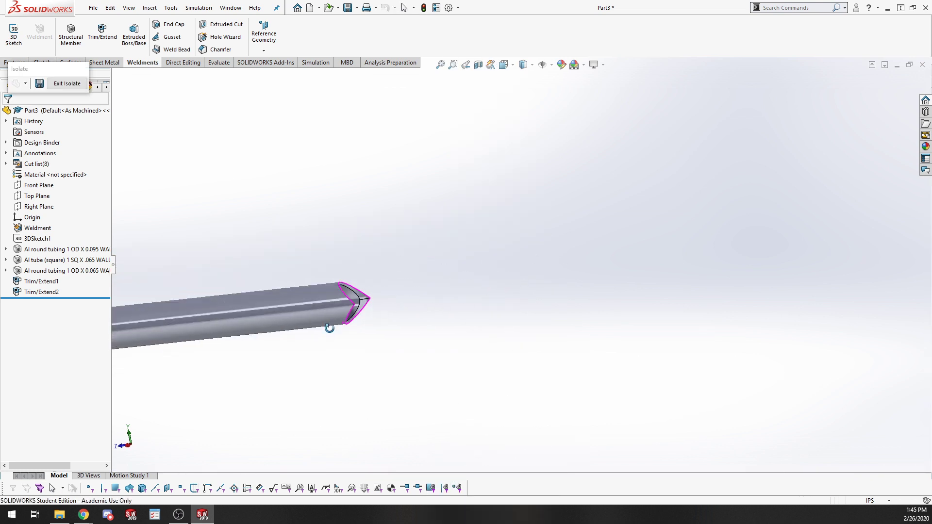
scroll(369, 297, "down", 5)
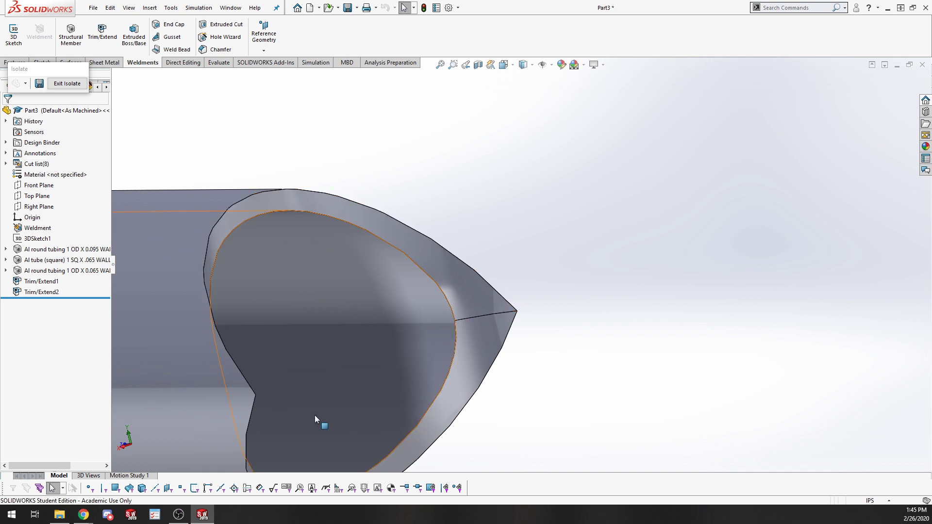
Examine the isolated rail's coped end profile from several angles, including the view along the notch, and the whole tube
middle_click_drag(449, 298, 502, 277)
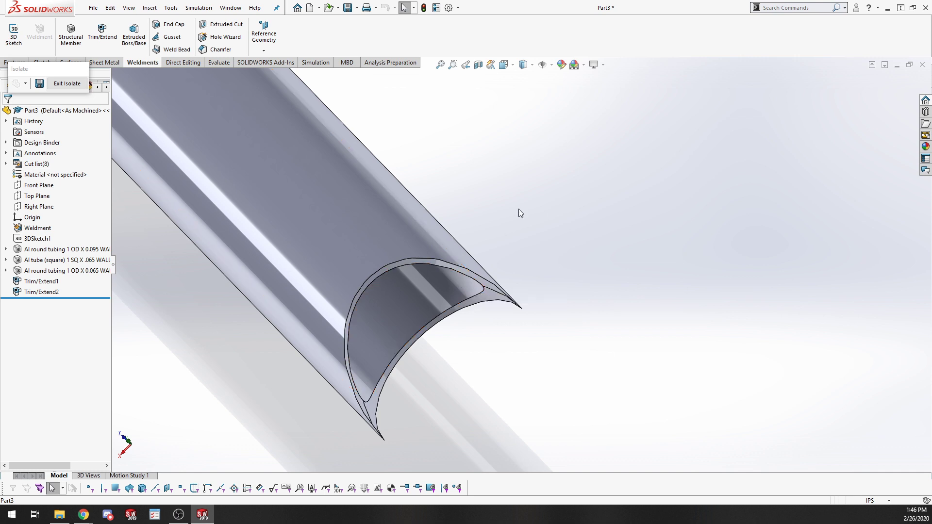
scroll(370, 316, "up", 3)
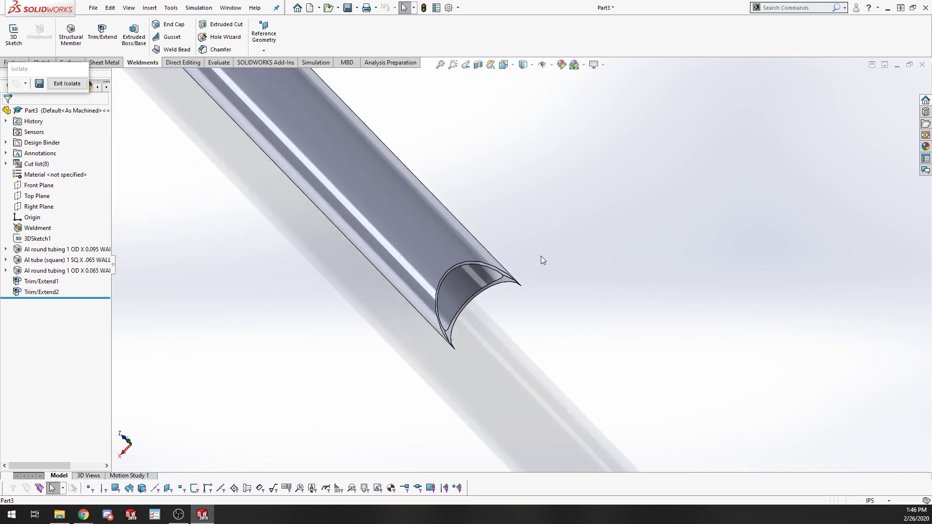
scroll(453, 279, "down", 5)
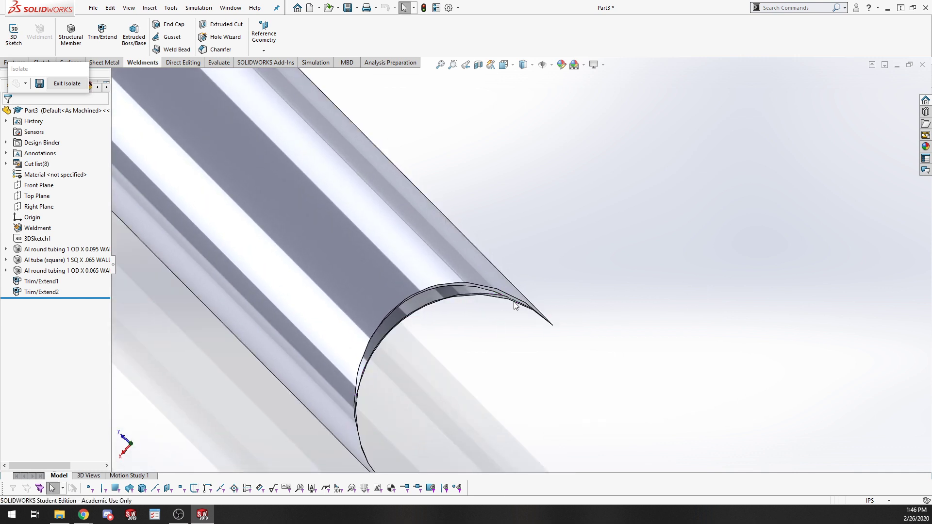
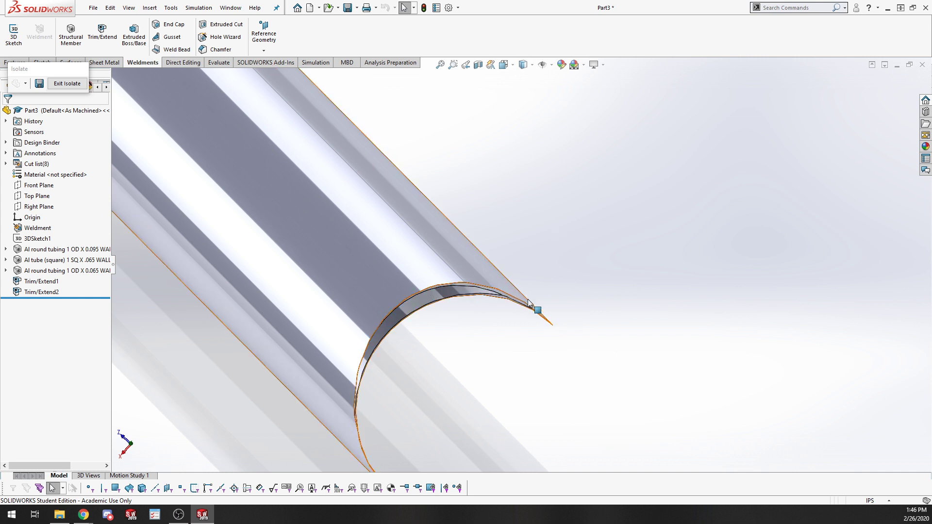
middle_click_drag(555, 327, 561, 351)
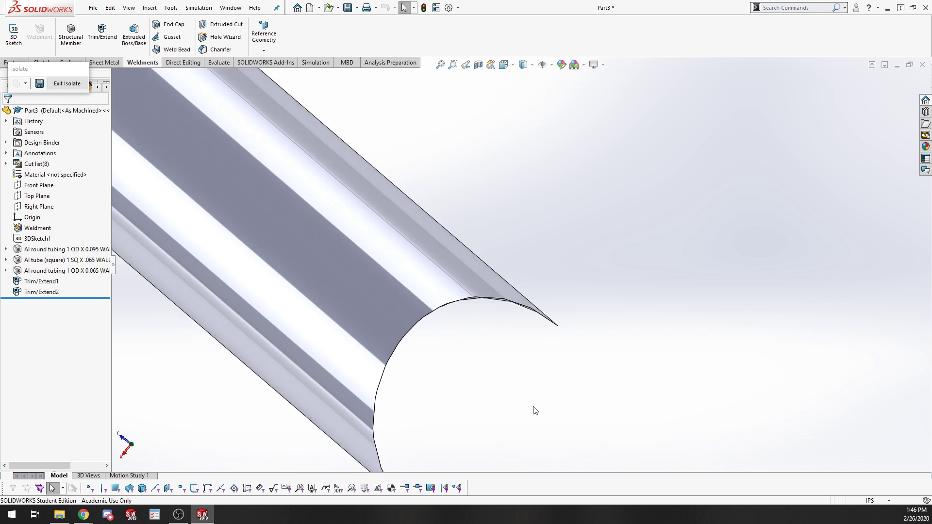
middle_click_drag(568, 338, 519, 325)
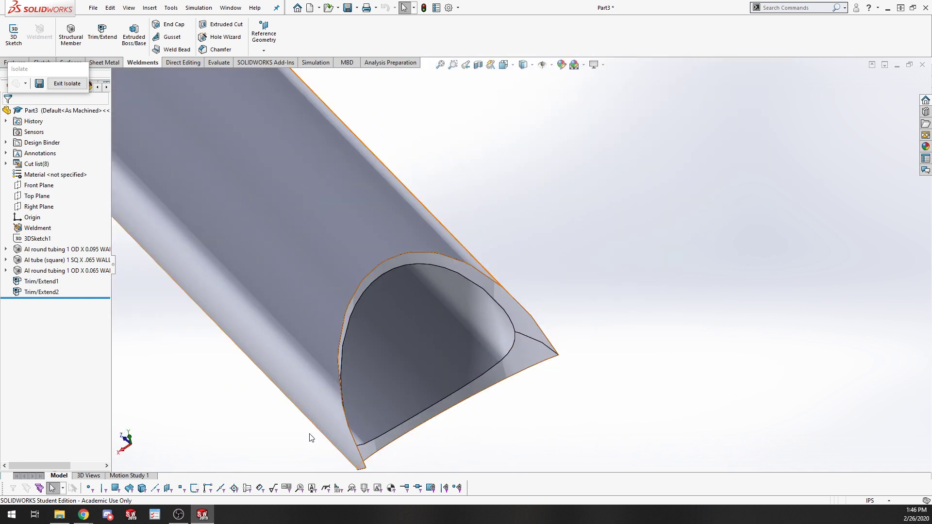
scroll(463, 335, "up", 2)
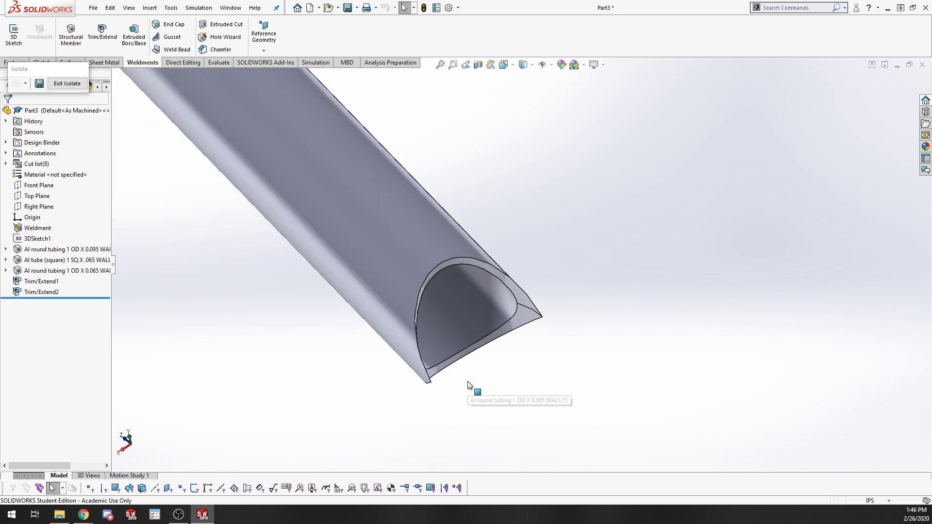
scroll(505, 301, "up", 3)
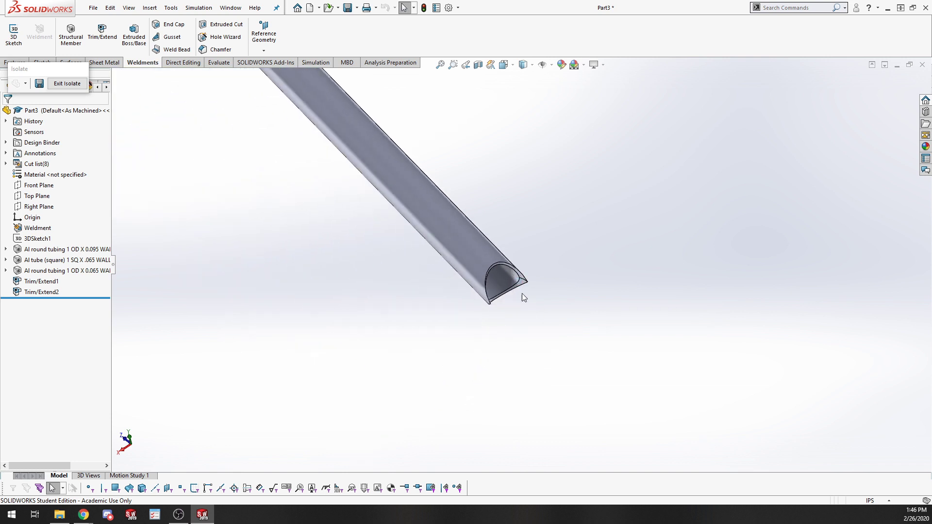
scroll(504, 291, "down", 2)
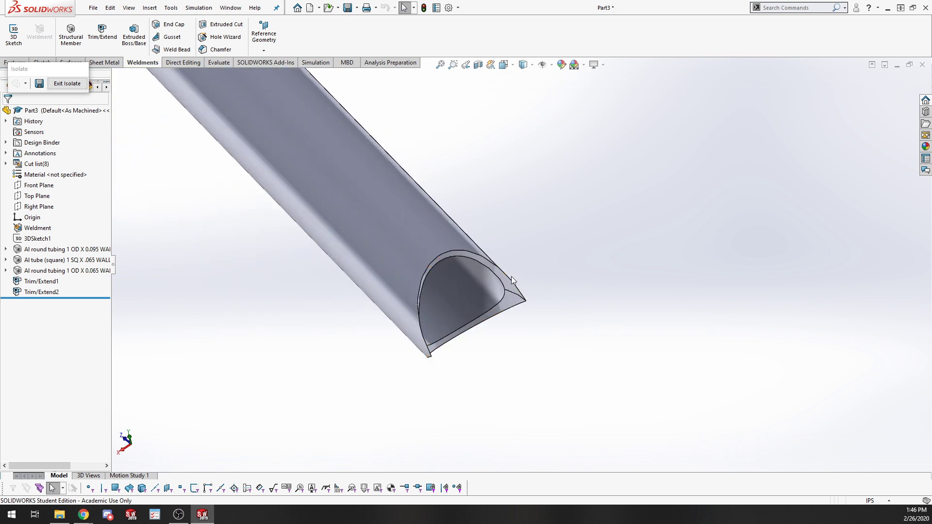
scroll(455, 249, "up", 8)
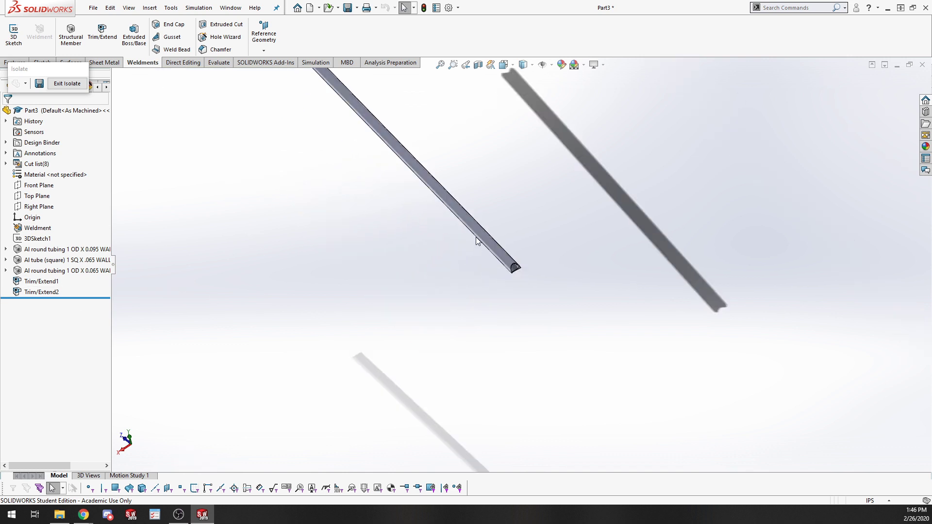
middle_click_drag(476, 238, 254, 166)
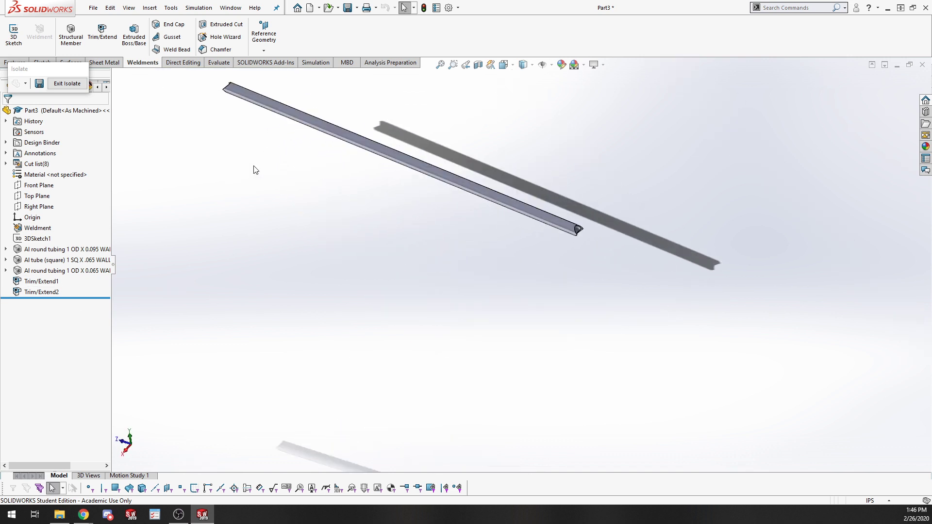
Restore the full frame from isolation and add a 0.05 in weld gap to the first Trim/Extend feature
left_click(67, 83)
scroll(301, 141, "up", 5)
scroll(397, 206, "down", 4)
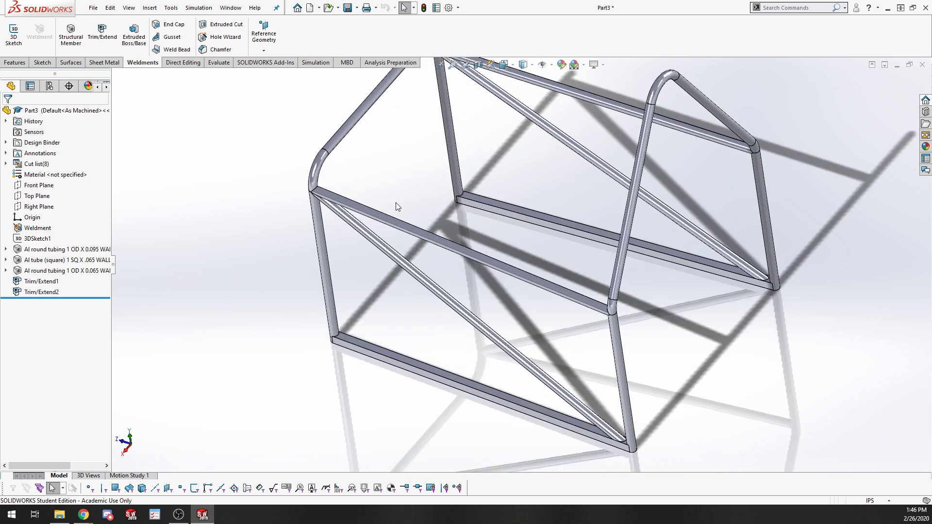
right_click(42, 283)
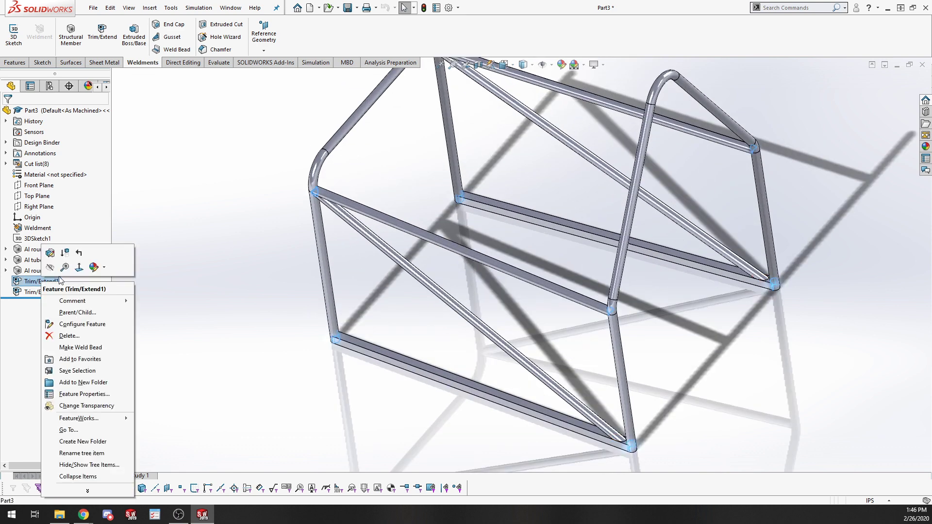
left_click(50, 253)
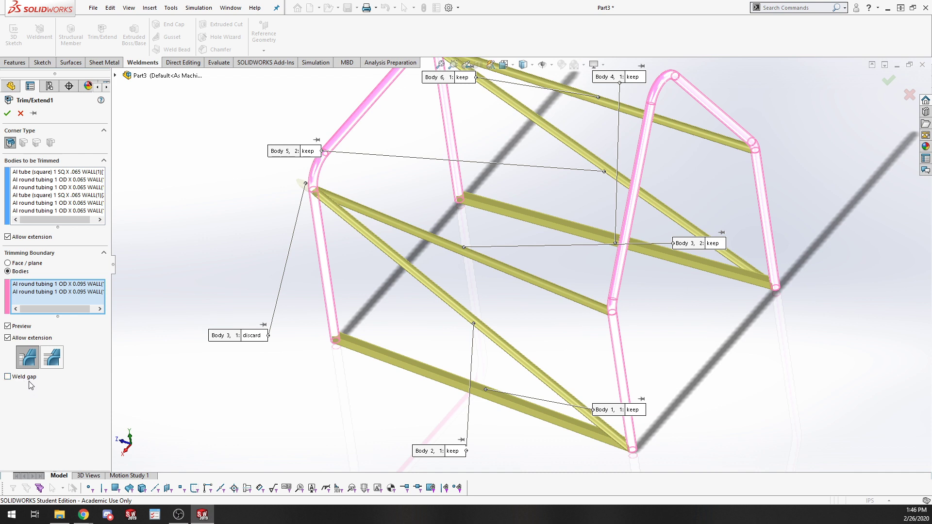
left_click(8, 377)
left_click_drag(31, 389, 26, 392)
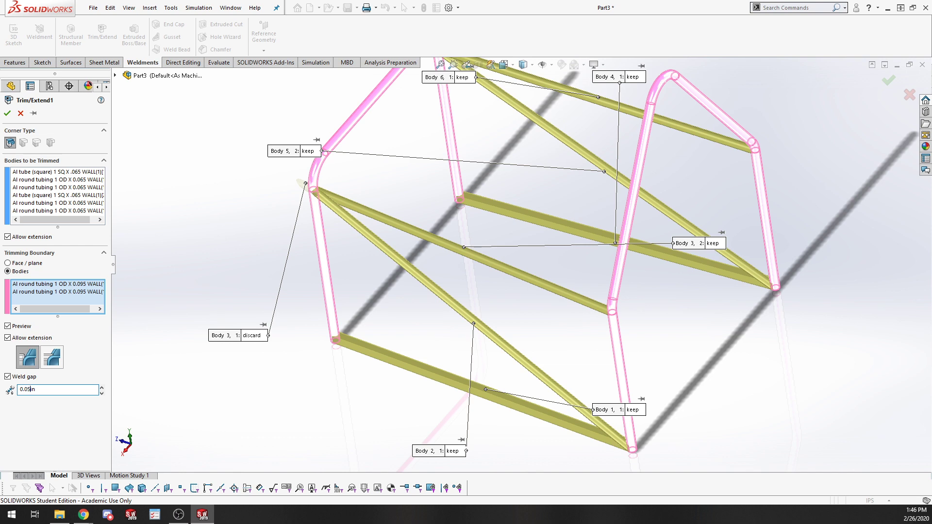
Isolate the near upper side rail, inspect its coped end at the taller hoop, and end the isolation
scroll(609, 308, "down", 8)
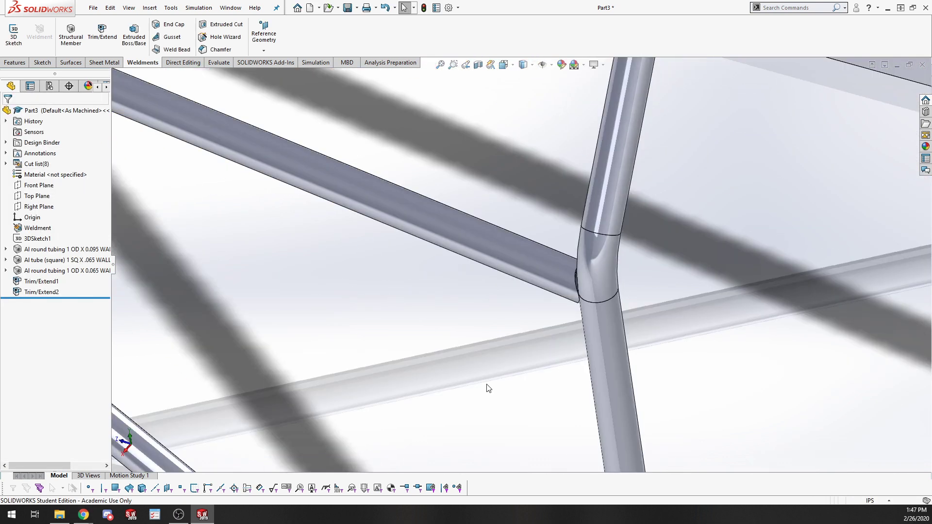
right_click(514, 272)
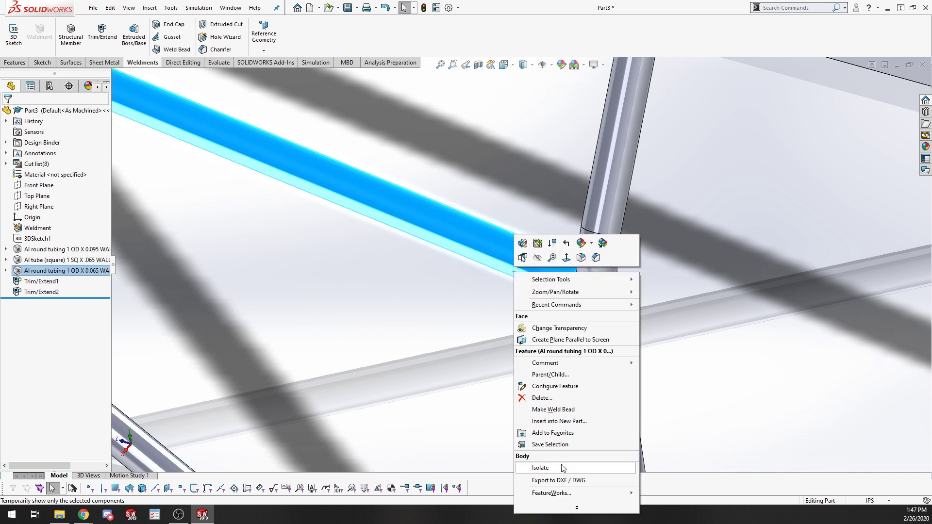
left_click(540, 467)
mouse_move(582, 285)
middle_mouse_down()
mouse_move(574, 379)
mouse_move(565, 374)
mouse_move(590, 358)
mouse_move(576, 284)
middle_mouse_up()
scroll(493, 358, "up", 5)
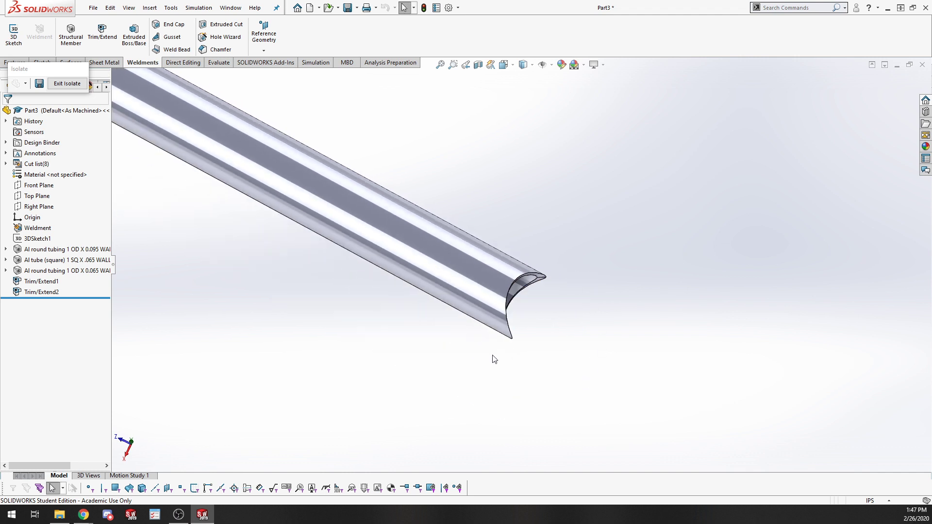
left_click(63, 82)
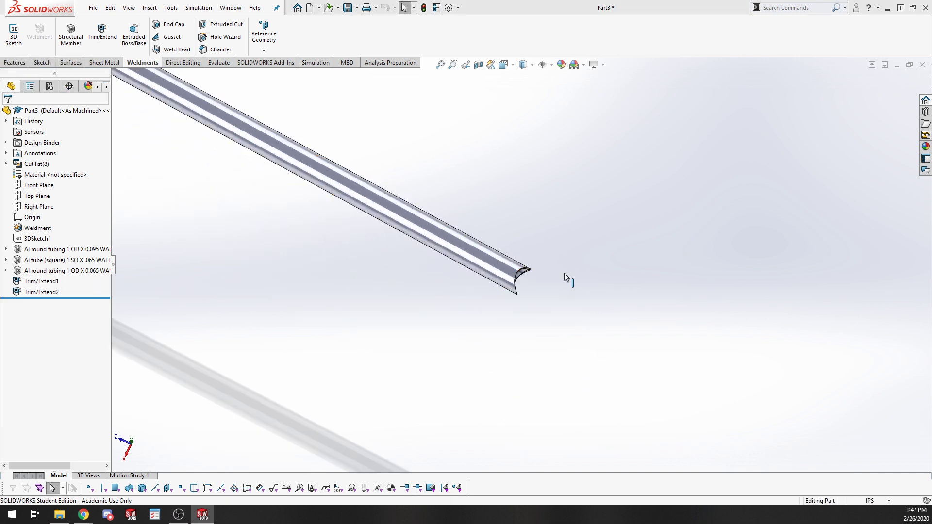
Examine the gap between the upper side rail's end and the bend of the taller hoop
scroll(503, 301, "down", 6)
middle_click_drag(498, 302, 471, 186)
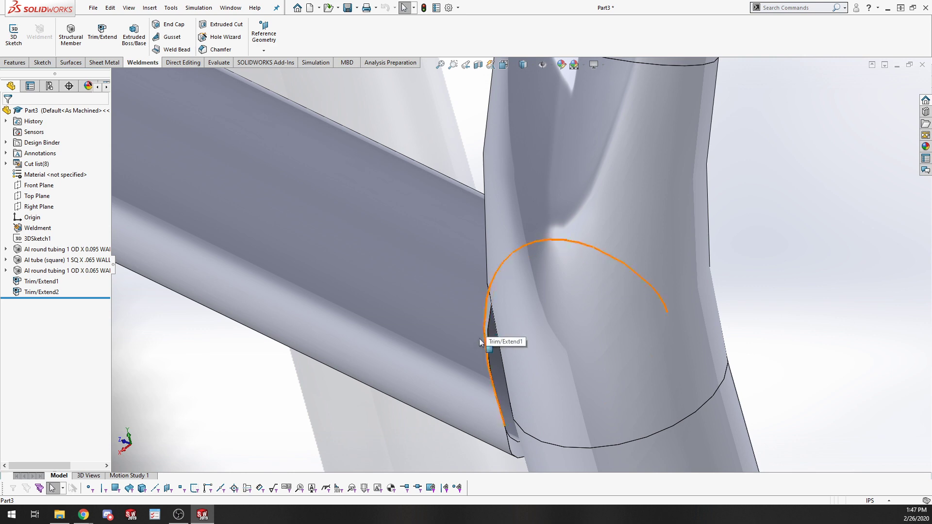
scroll(481, 342, "up", 3)
middle_click_drag(461, 354, 198, 333)
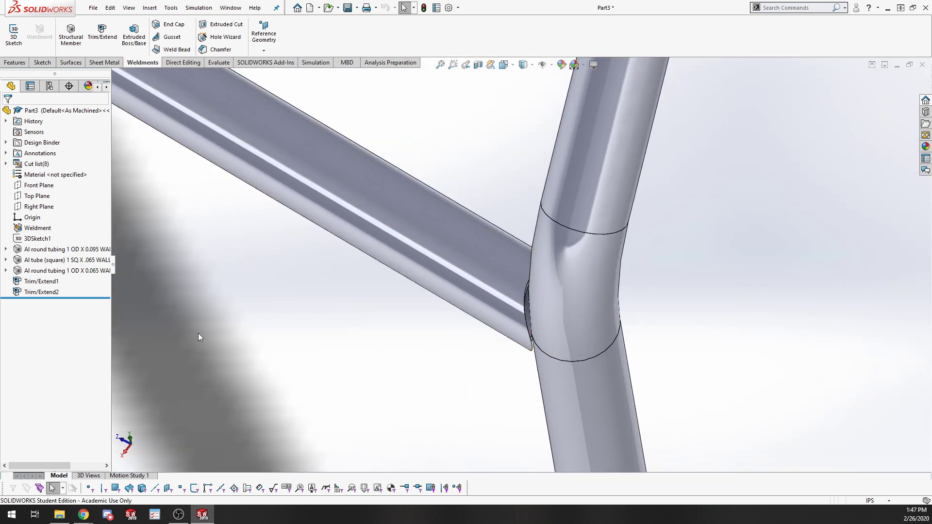
scroll(590, 349, "up", 5)
middle_click_drag(541, 264, 476, 278)
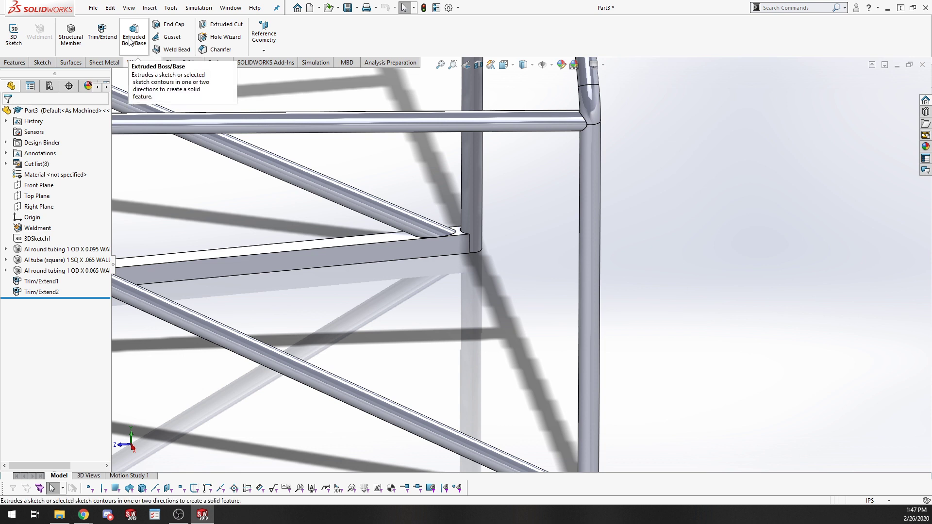
left_click(109, 38)
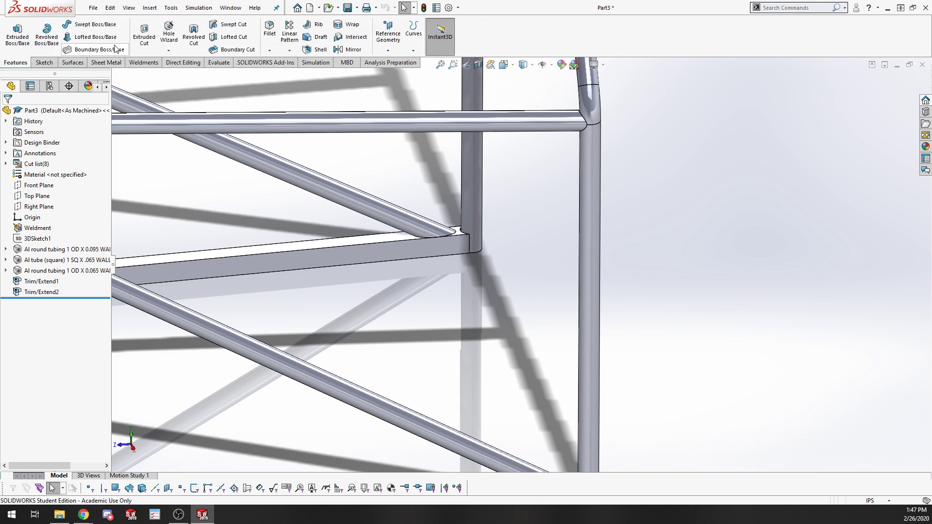
left_click(82, 62)
left_click(106, 59)
left_click(139, 60)
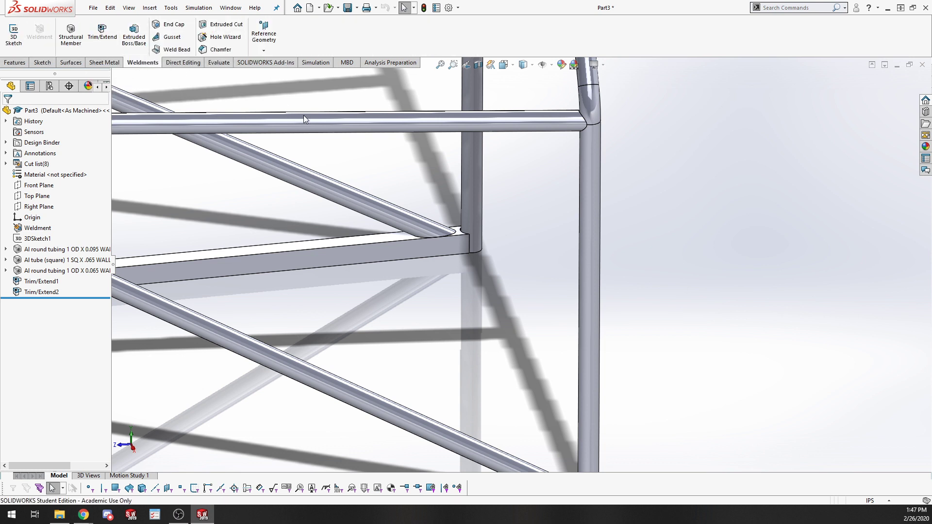
View the near side of the frame and inspect the upper rail's joint at the taller hoop from below the bend
scroll(490, 222, "up", 2)
scroll(482, 277, "up", 2)
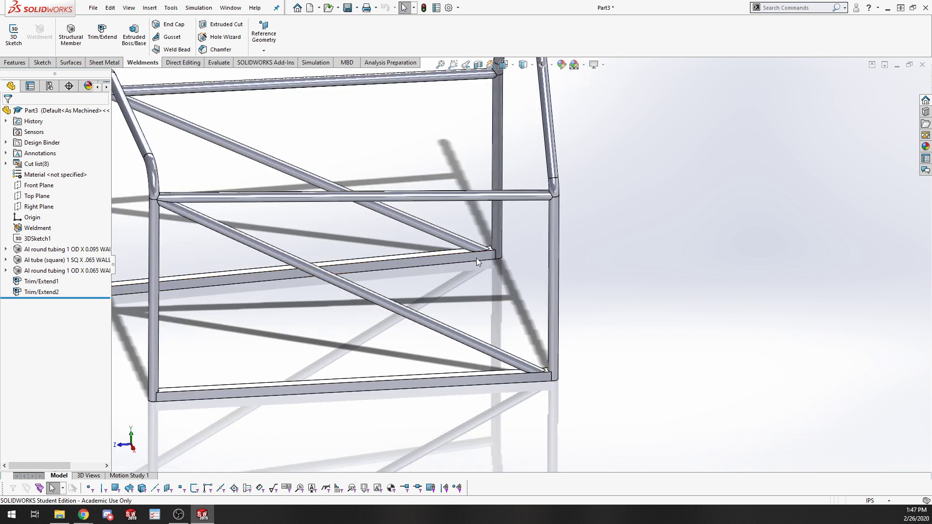
scroll(508, 206, "down", 7)
middle_click_drag(553, 232, 558, 262)
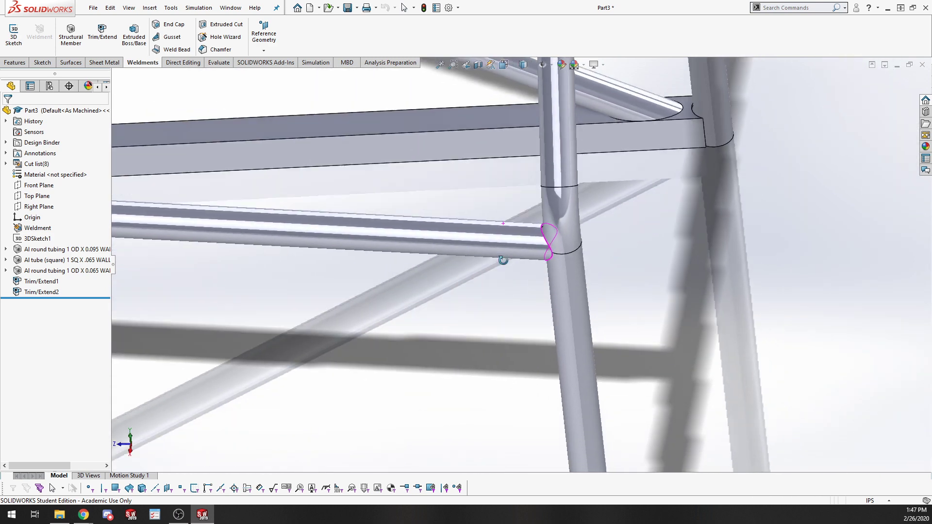
scroll(563, 240, "down", 5)
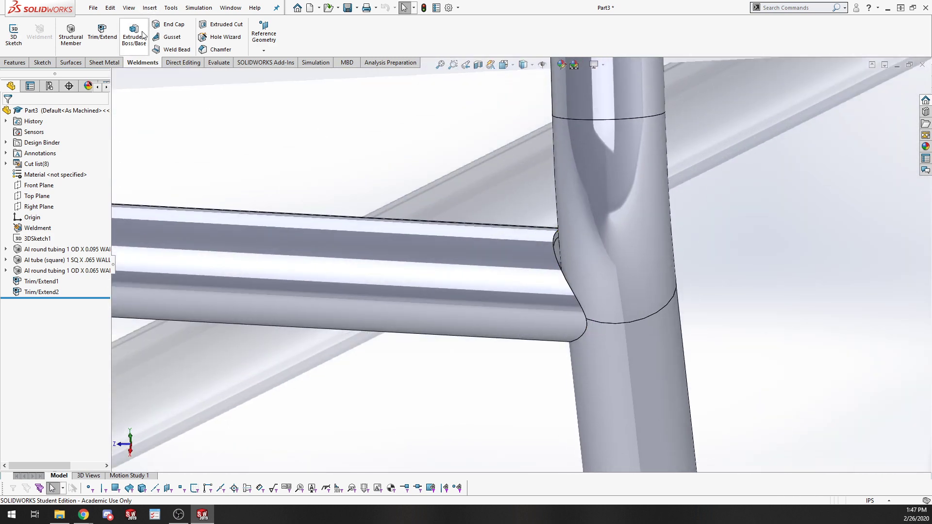
left_click(102, 32)
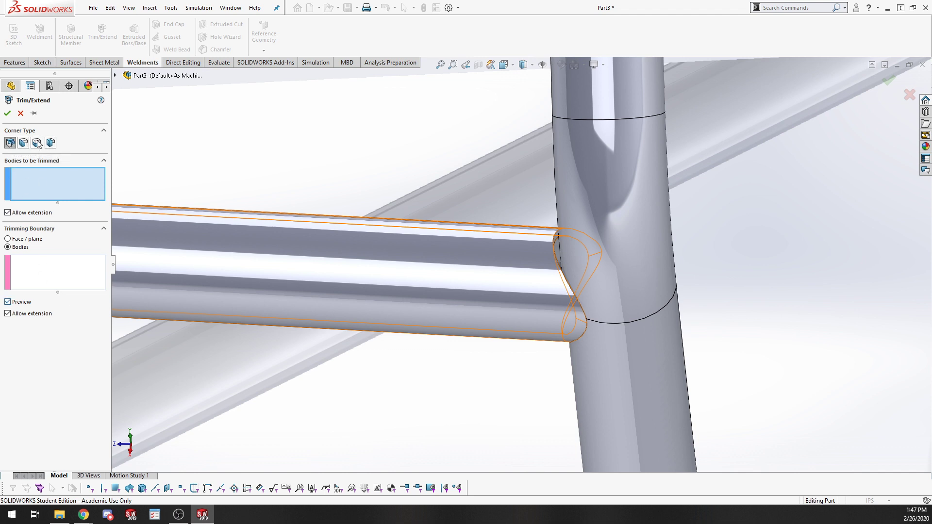
scroll(474, 280, "up", 5)
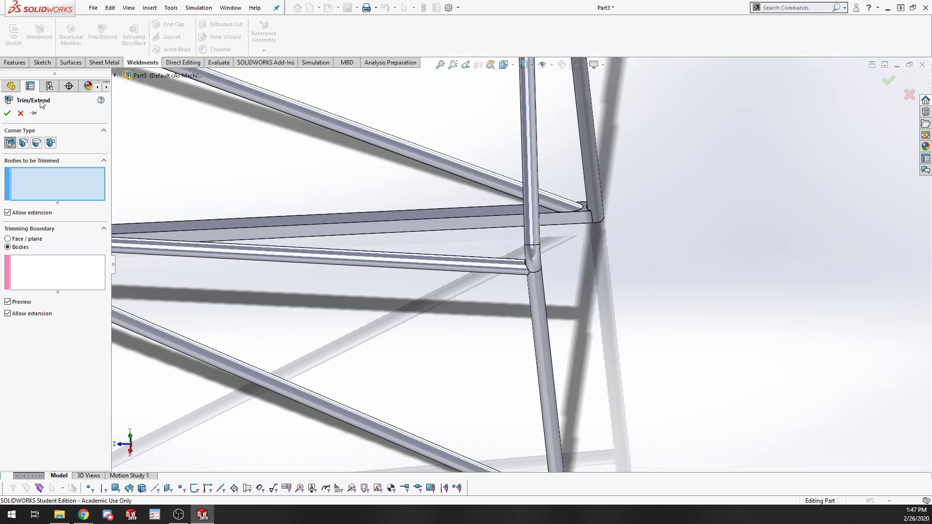
left_click(21, 114)
scroll(505, 308, "up", 5)
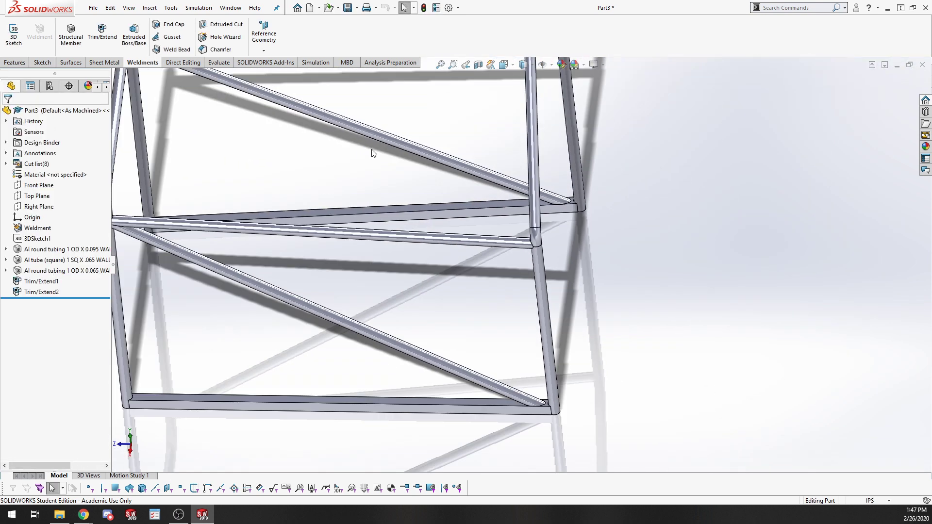
Examine the diagonals' lower ends where they meet the square base tubes beside the taller hoop
scroll(518, 377, "down", 10)
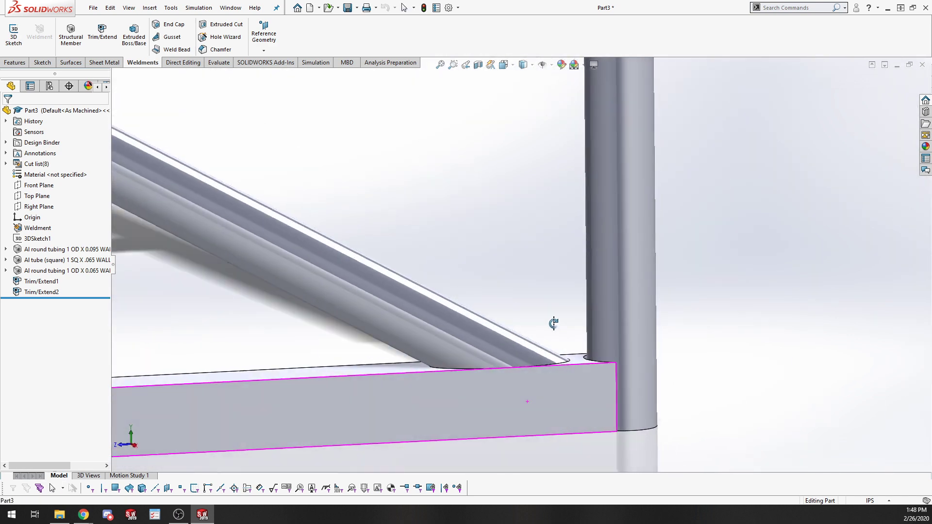
middle_click_drag(553, 323, 448, 381)
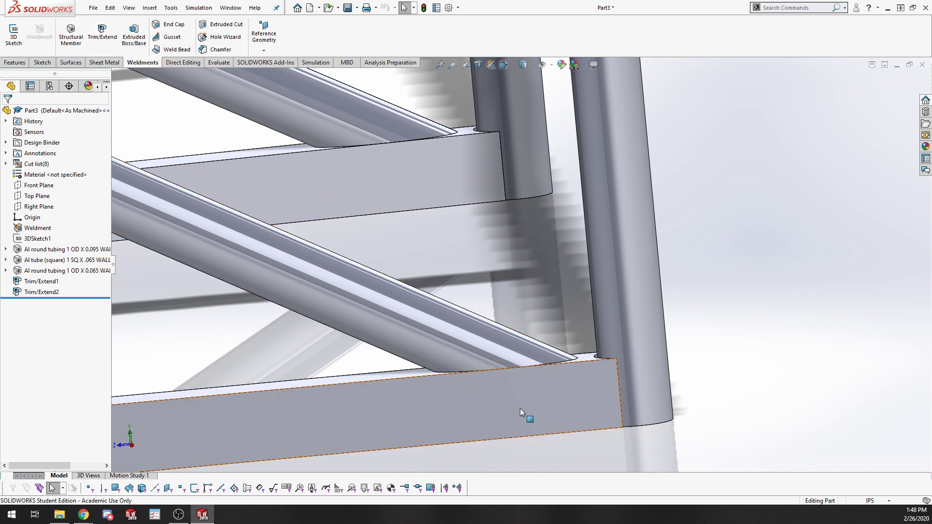
scroll(395, 297, "up", 4)
scroll(395, 298, "up", 1)
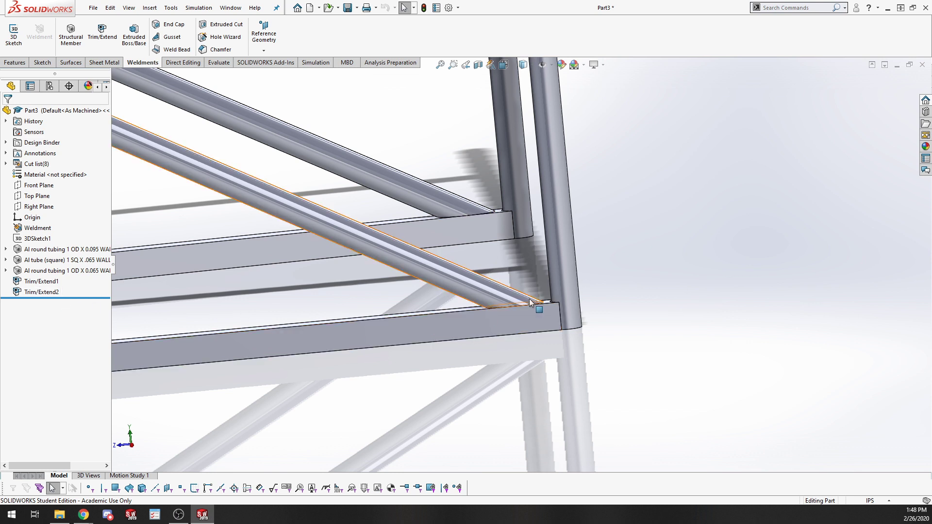
Edit the frame's 3D sketch and delete the near side's diagonal line
left_click(36, 238)
left_click(50, 216)
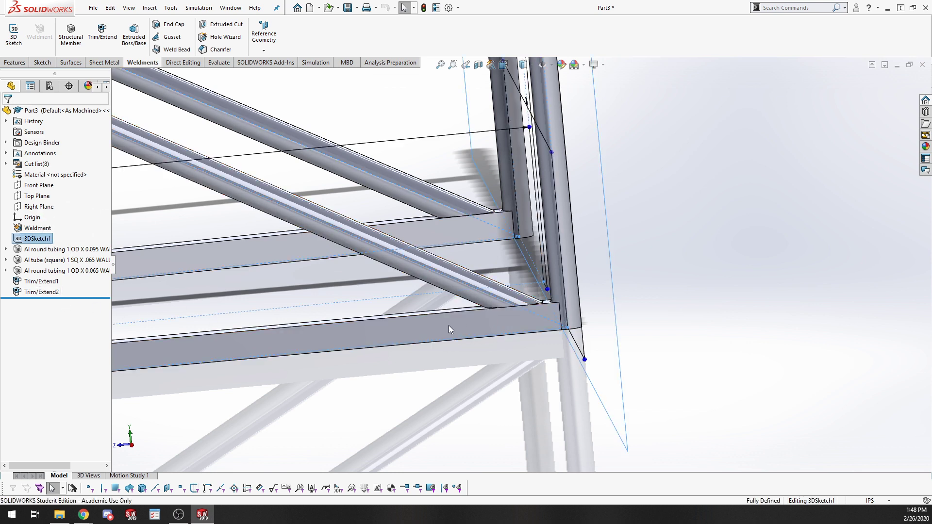
left_click(560, 325)
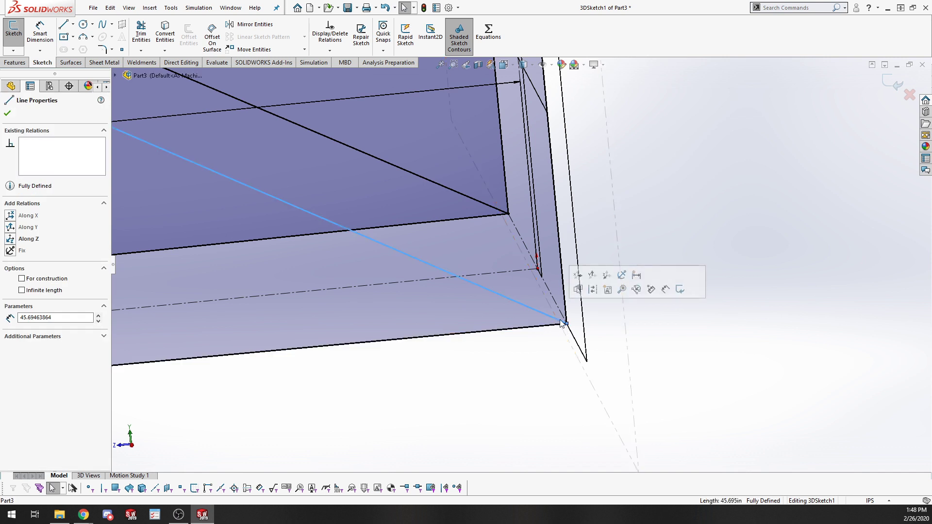
left_click(566, 322)
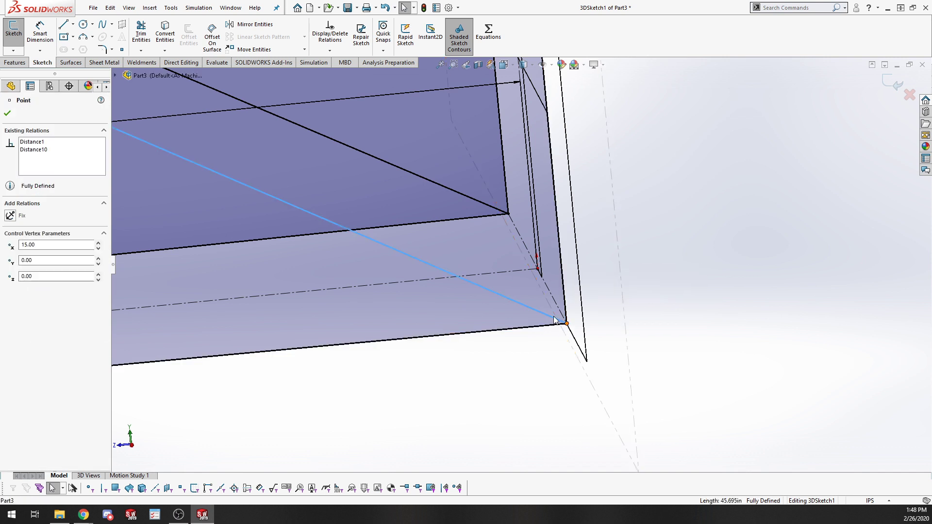
left_click(501, 295)
scroll(566, 329, "up", 7)
key("Delete")
scroll(336, 196, "down", 5)
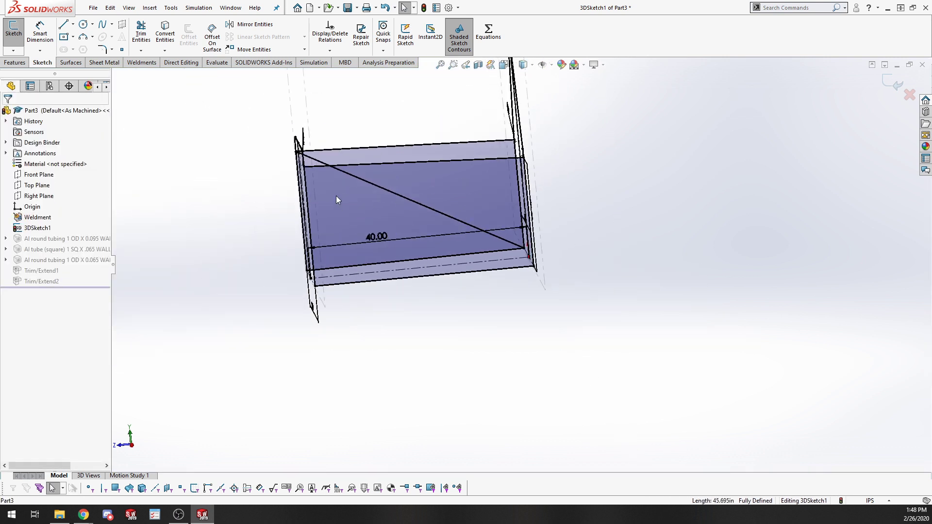
Sketch a near-side diagonal about 29.8 in long from the shorter hoop's bend, continued by a segment about 15.1 in long to the opposite base corner
key("l")
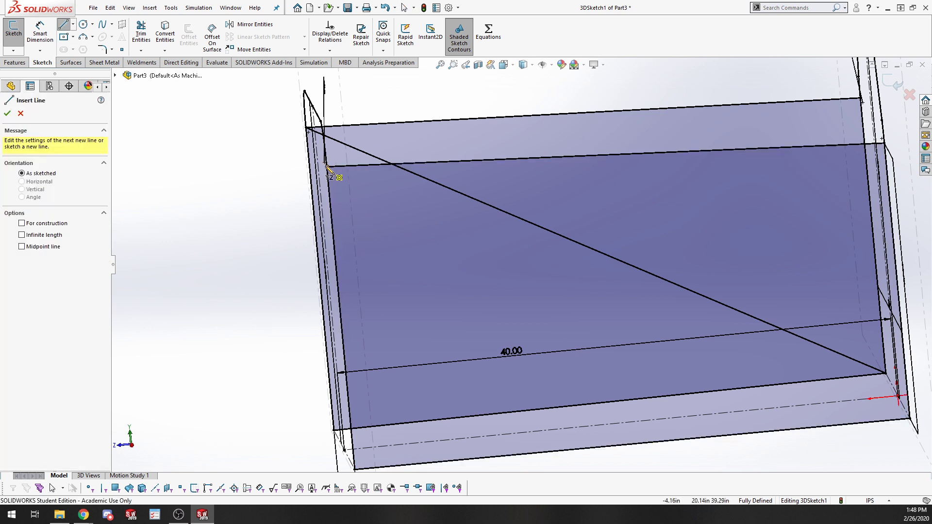
left_click(327, 167)
left_click(711, 345)
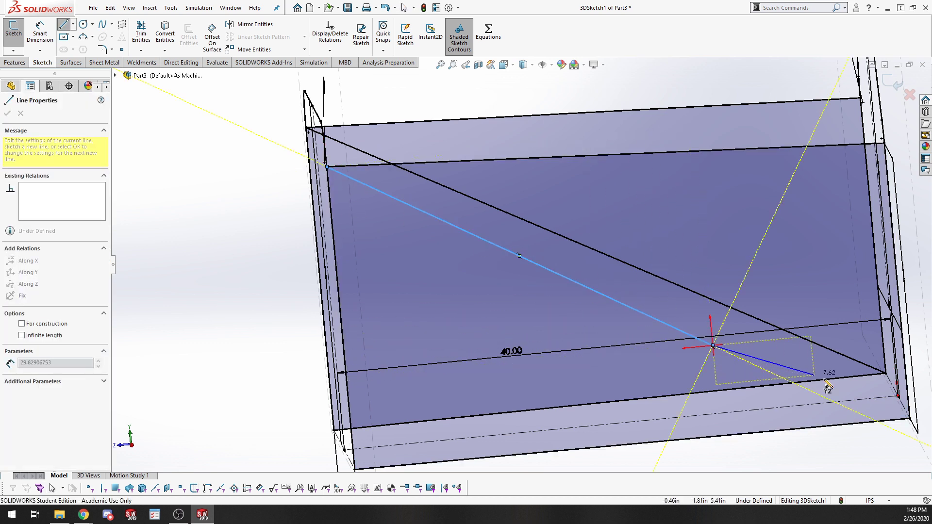
key("Escape")
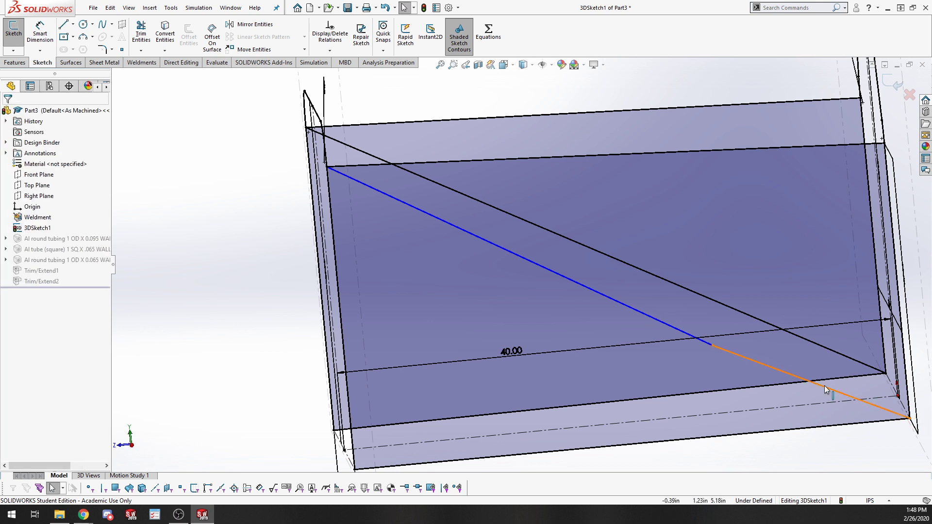
Convert the short segment between the new diagonal's lower end and the base corner to construction geometry
left_click(827, 388)
left_click(820, 358)
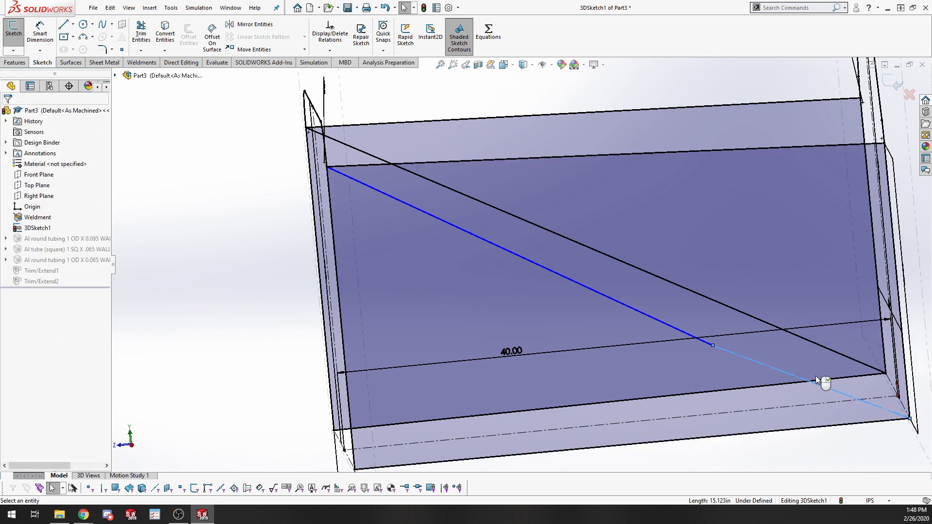
left_click(788, 377)
Try to make the new diagonal collinear with the selected side frame lines, and undo the relation
left_click(674, 329, "ctrl")
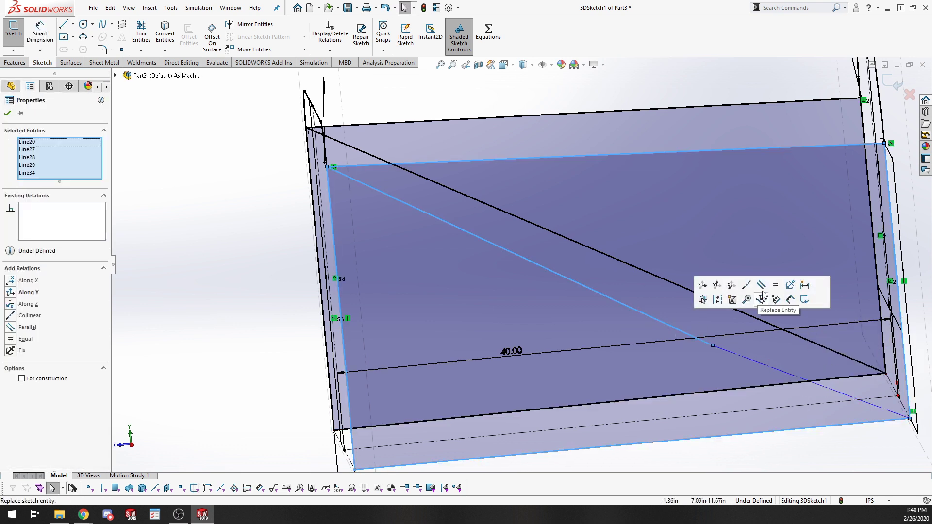
left_click(747, 286)
scroll(802, 416, "up", 3)
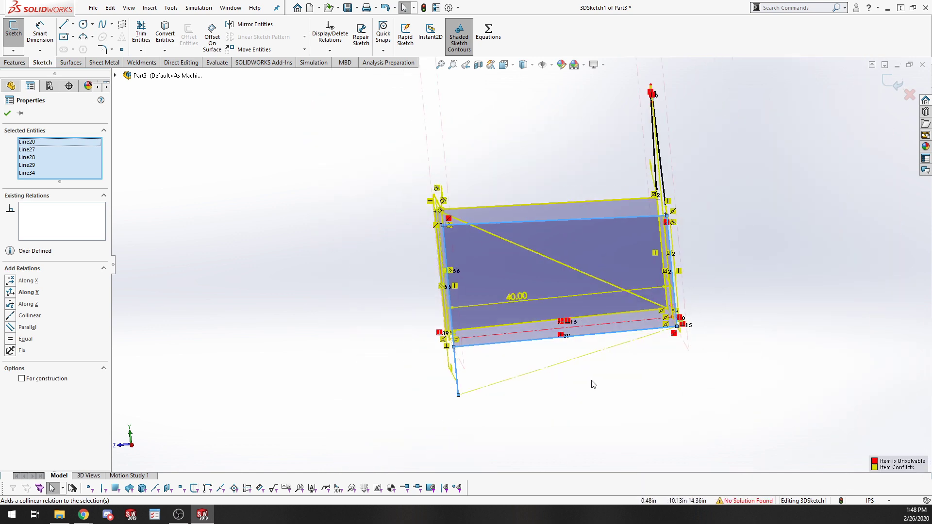
scroll(480, 380, "down", 3)
key("ctrl+z")
scroll(650, 238, "down", 2)
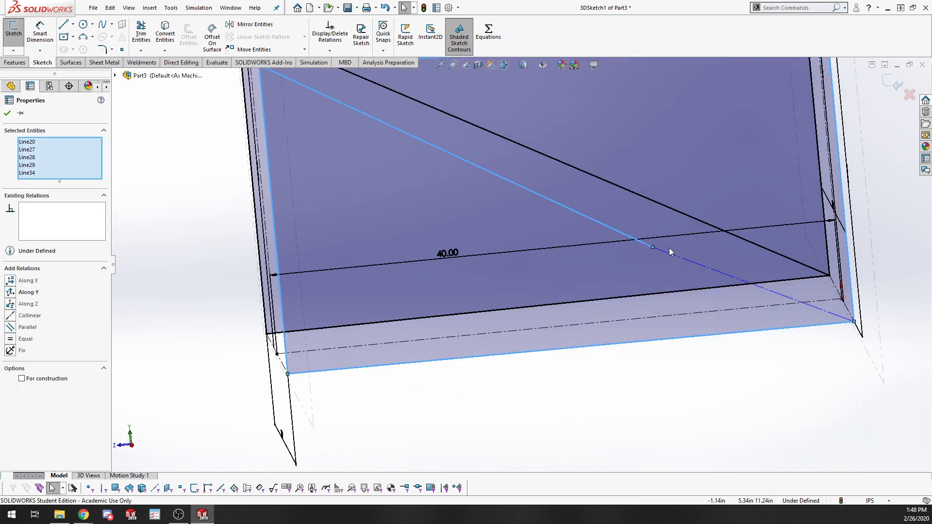
Move the junction between the solid diagonal and its construction segment closer to the base corner at the taller hoop
mouse_move(668, 247)
middle_mouse_down()
mouse_move(639, 333)
mouse_move(653, 385)
mouse_move(655, 298)
middle_mouse_up()
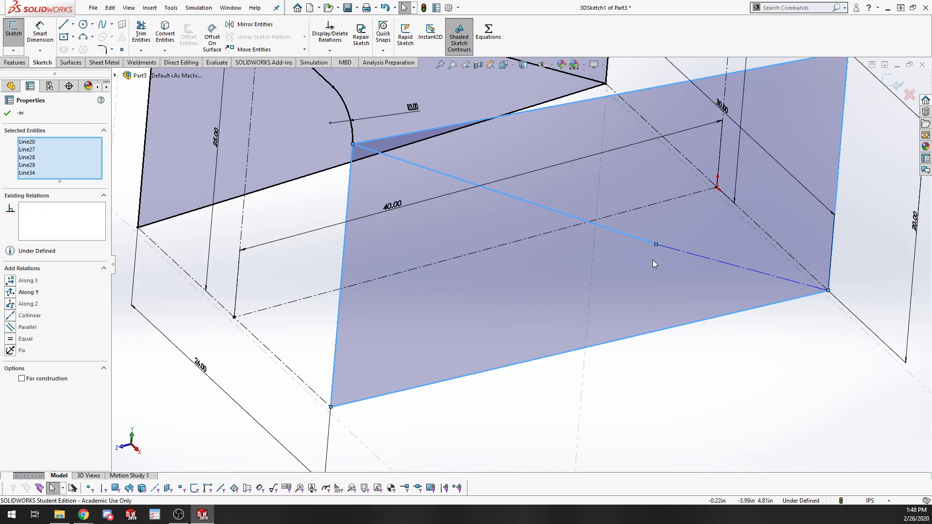
key("Escape")
left_click_drag(654, 243, 769, 275)
left_click(797, 339)
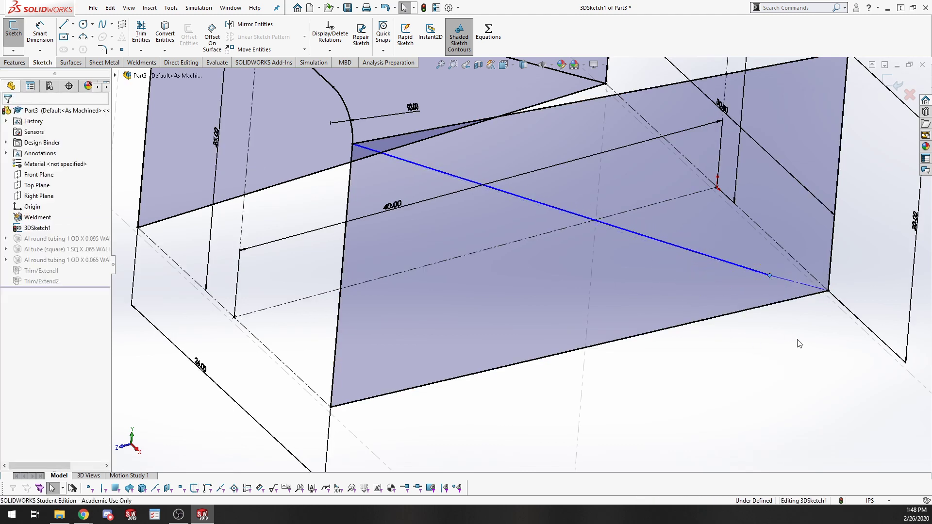
Try to make the solid diagonal and its short construction segment collinear
left_click(761, 273)
left_click(796, 282, "ctrl")
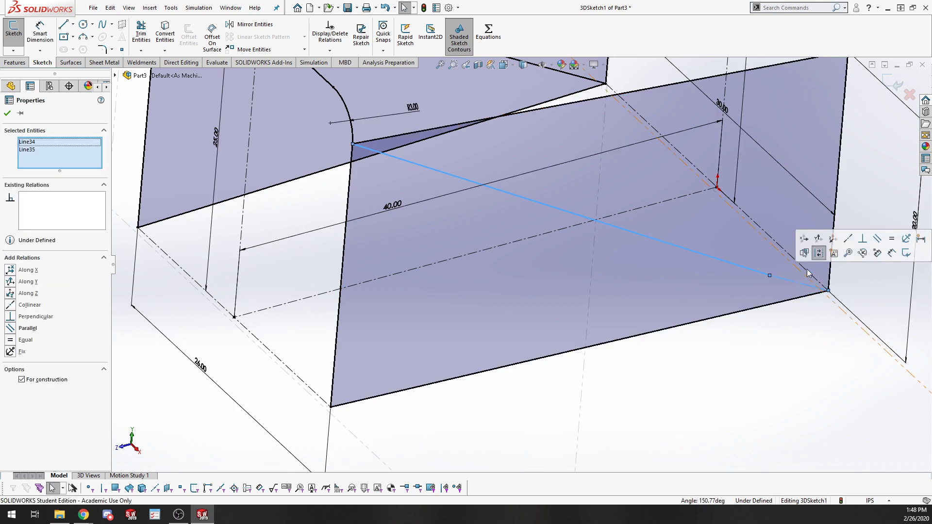
left_click(847, 238)
left_click(766, 346)
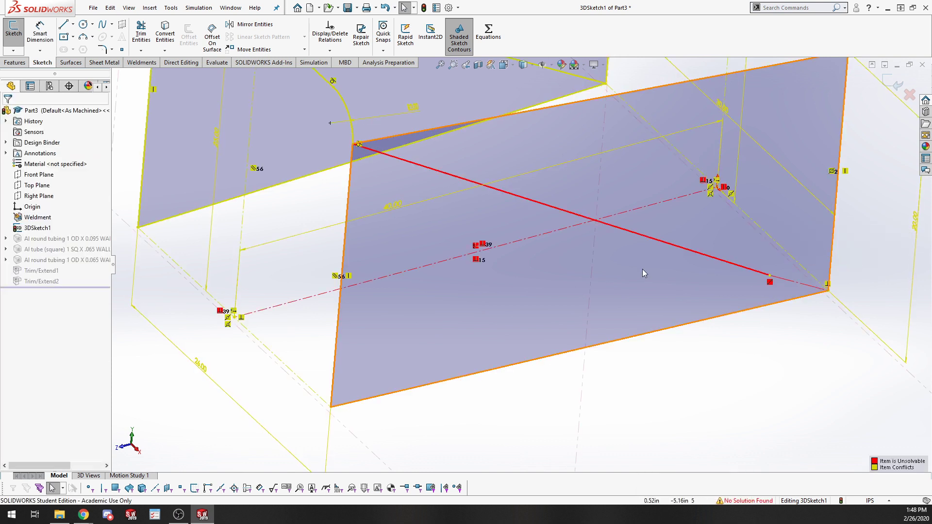
Try to delete the conflicting relation on the base centerline, declining to delete the selected side frame lines
left_click(484, 244)
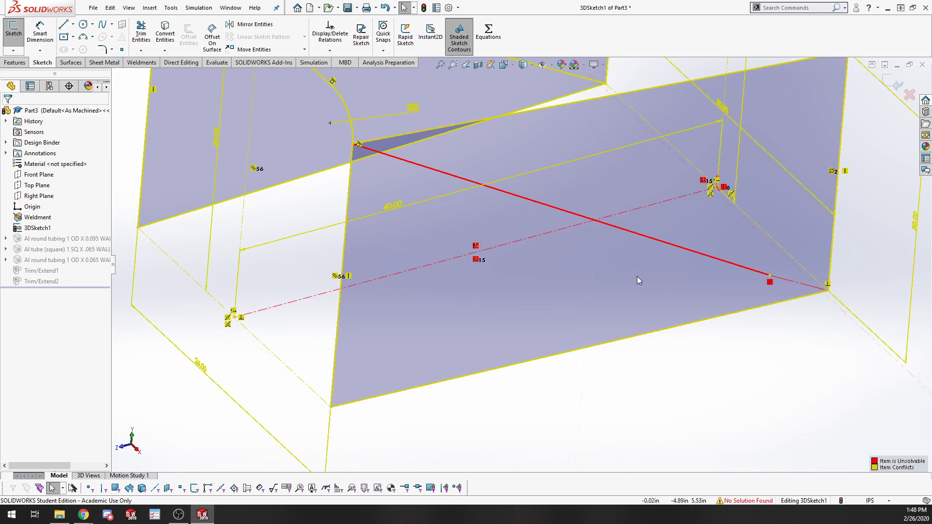
key("Delete")
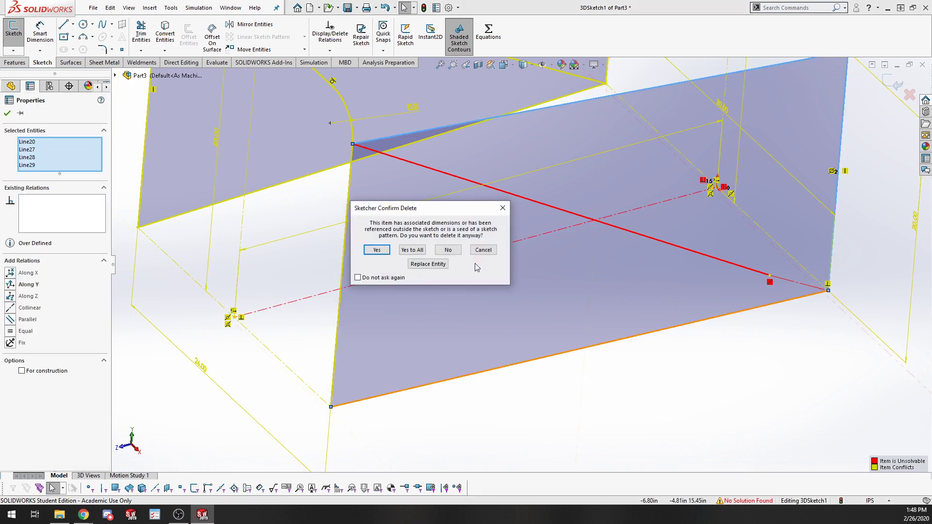
left_click(439, 251)
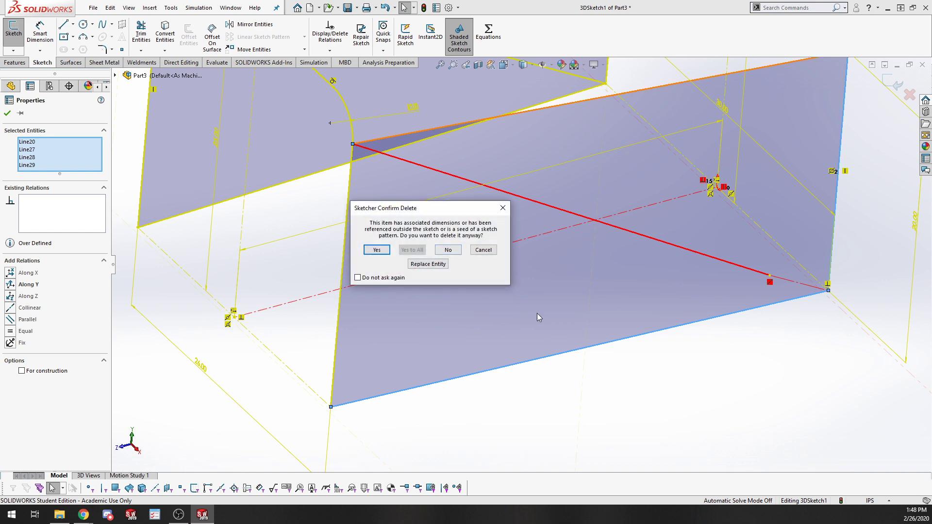
left_click(443, 248)
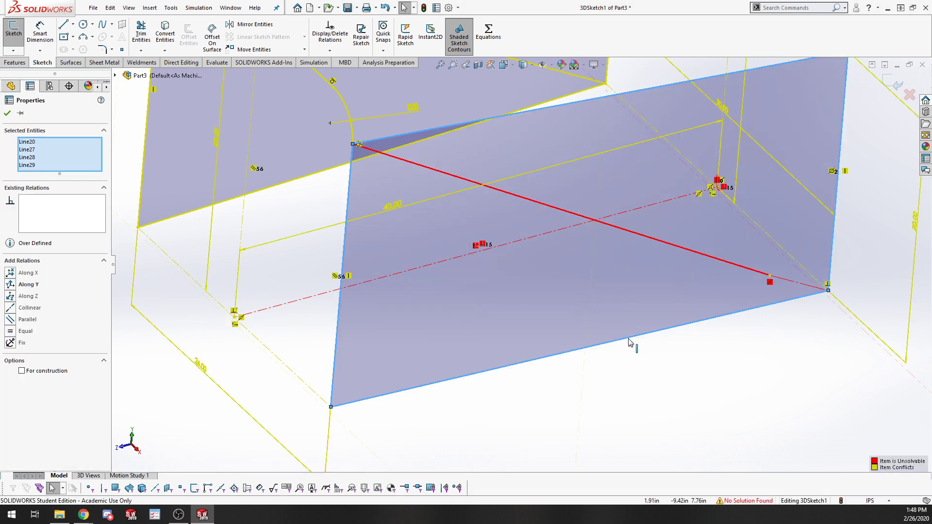
Undo the diagonal edits back to the original line running to the base corner, and exit the 3D sketch
left_click(745, 377)
key("ctrl+z")
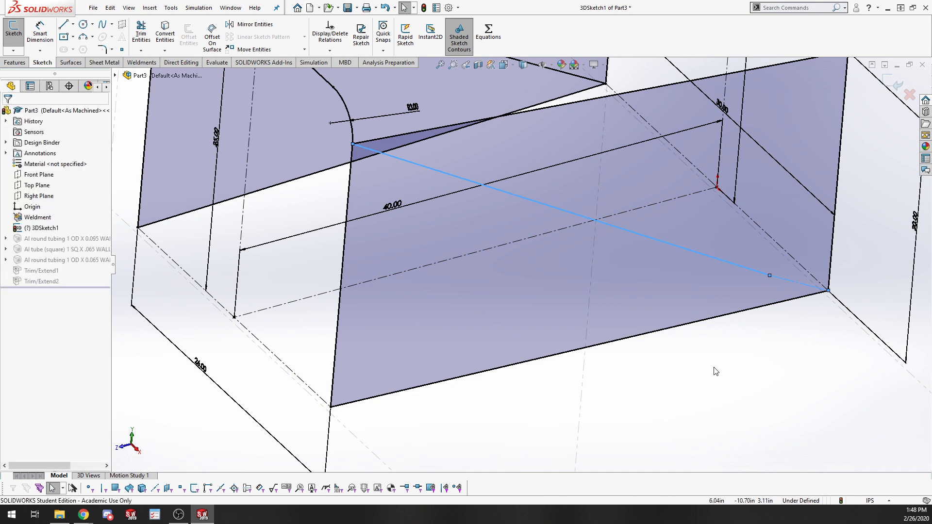
key("ctrl+z")
key("ctrl+z")
key("ctrl+z")
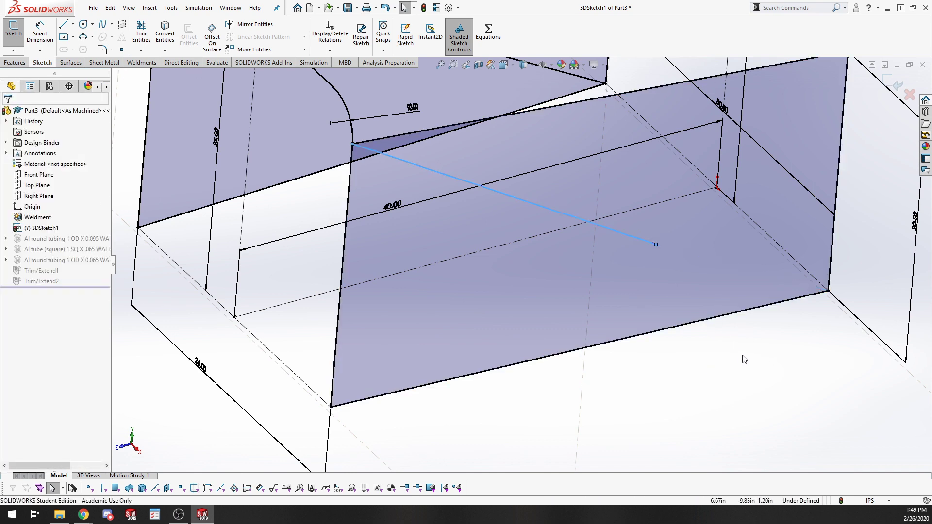
key("ctrl+z")
key("ctrl+z")
key("ctrl+z")
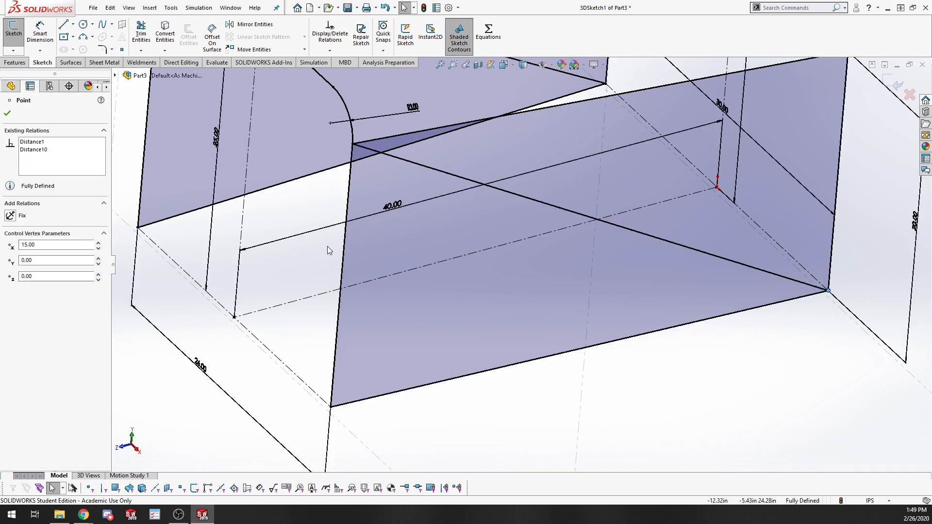
left_click(15, 32)
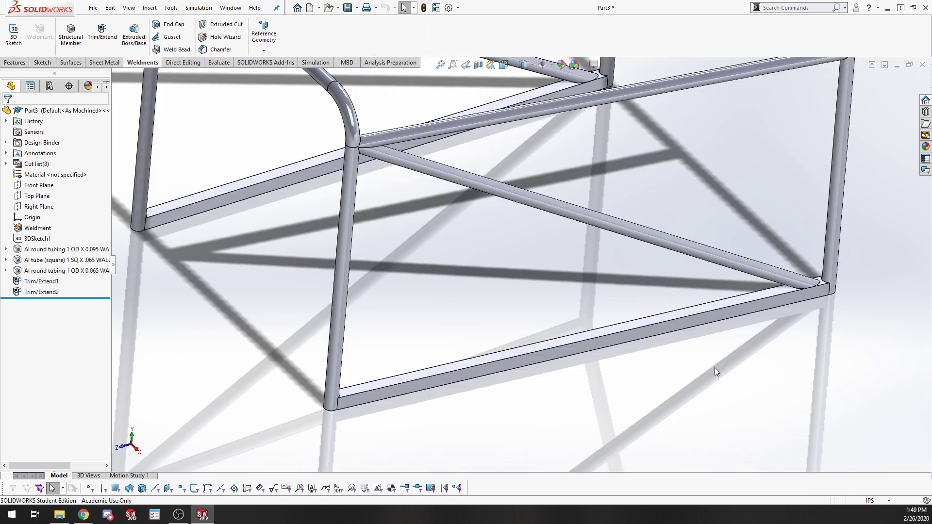
Sketch a center rectangle about 9.3 by 4.1 in on the Right Plane, crossing the side diagonal near its lower end
middle_click_drag(714, 368, 590, 240)
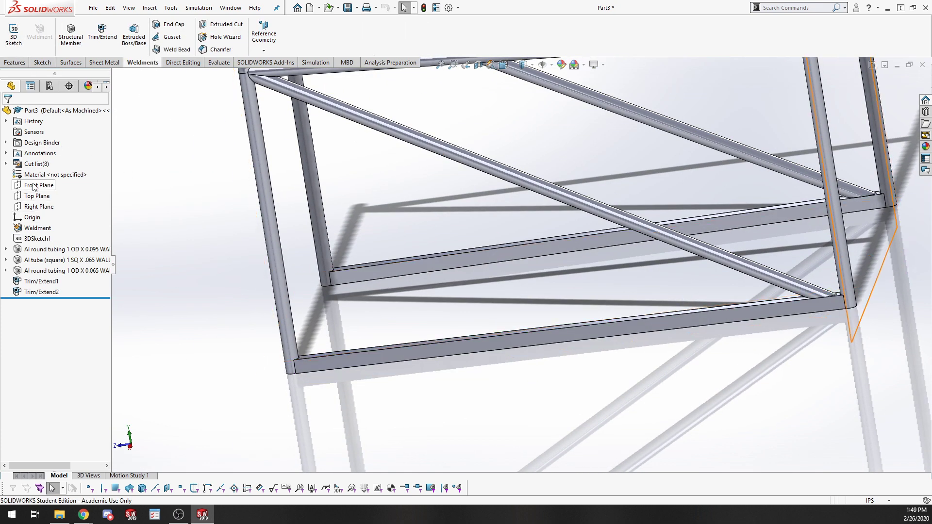
left_click(39, 207)
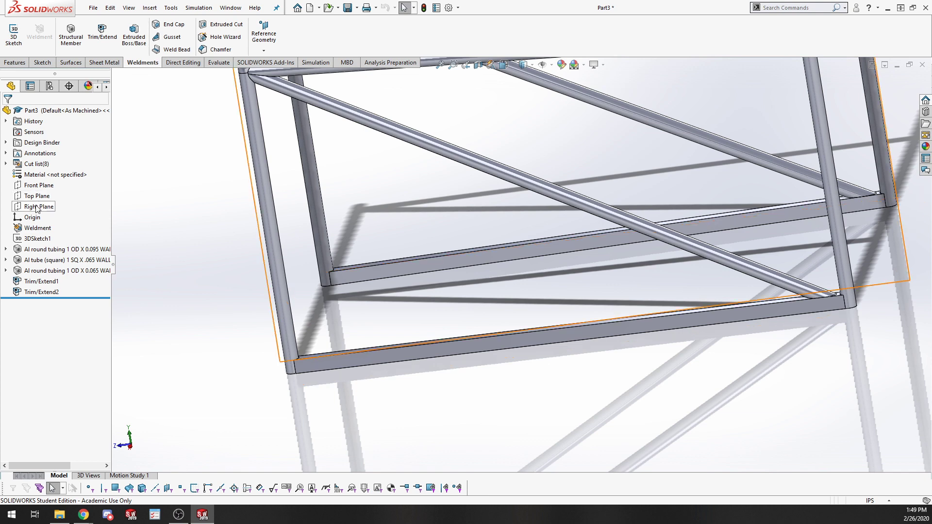
left_click(45, 191)
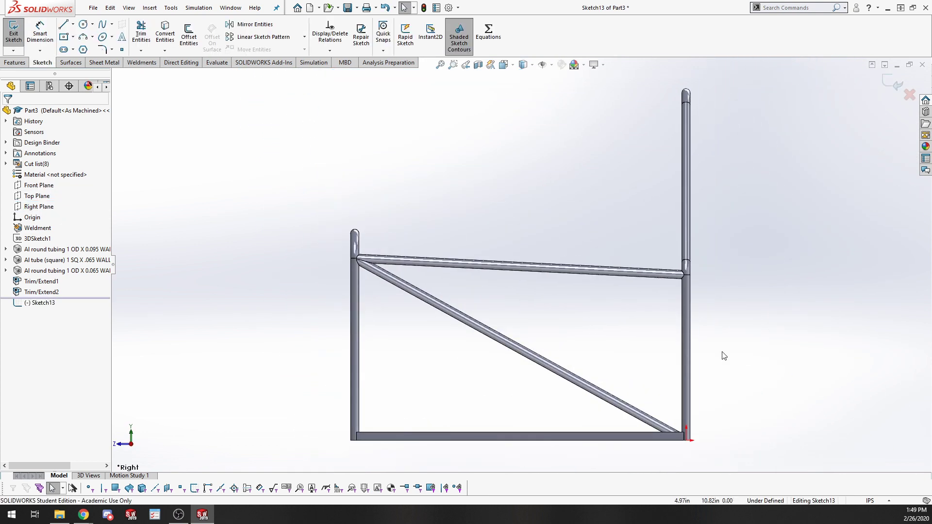
left_click(65, 27)
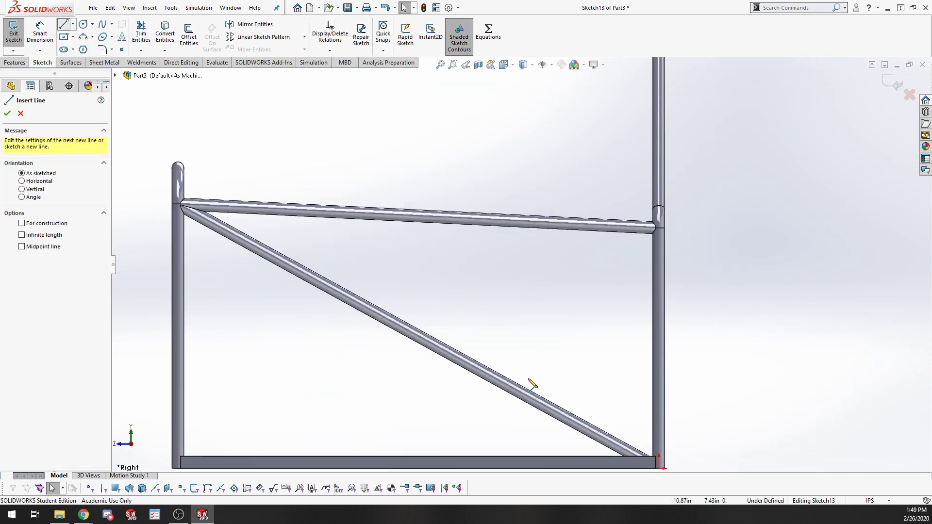
left_click(65, 37)
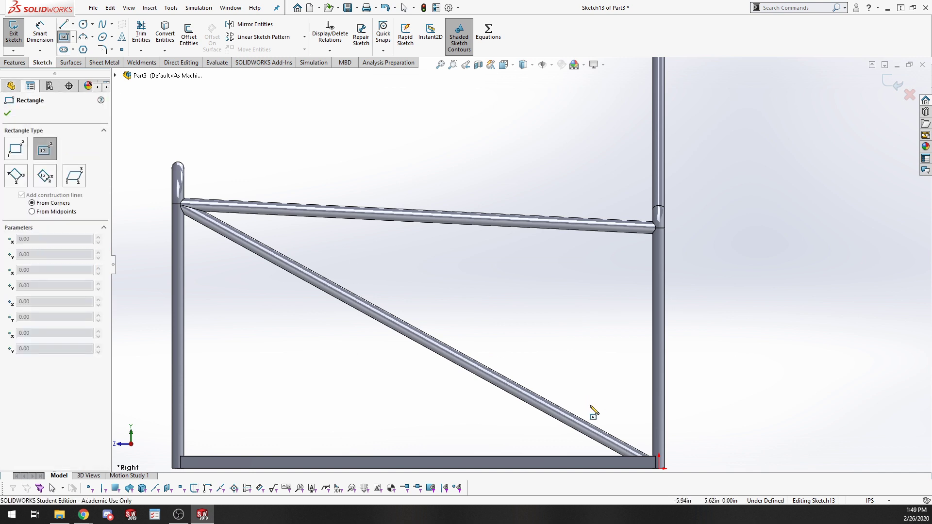
left_click(636, 418)
scroll(601, 439, "up", 2)
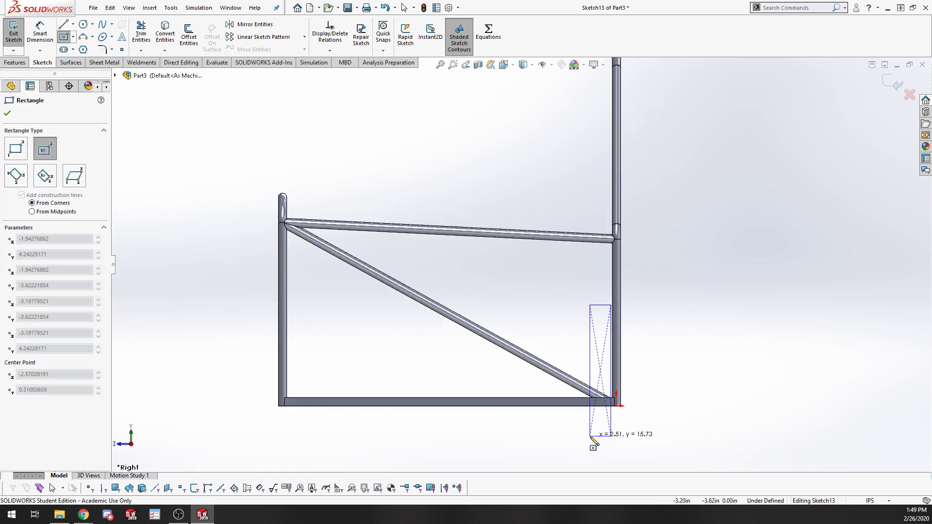
left_click(560, 387)
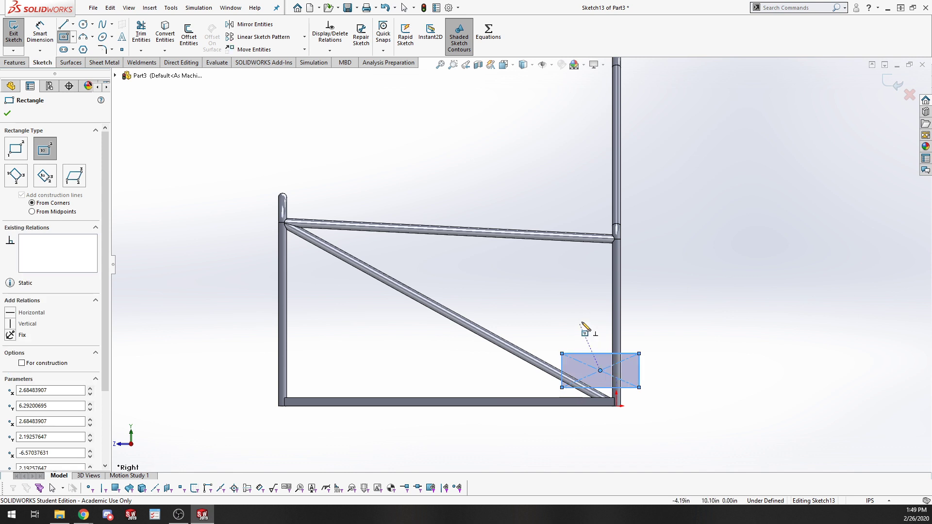
key("Escape")
middle_click_drag(488, 319, 433, 296)
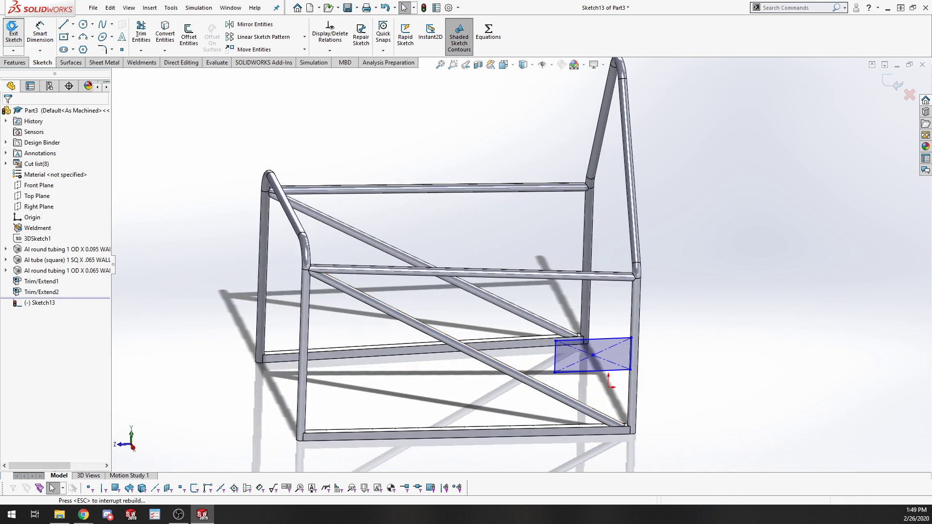
left_click(13, 33)
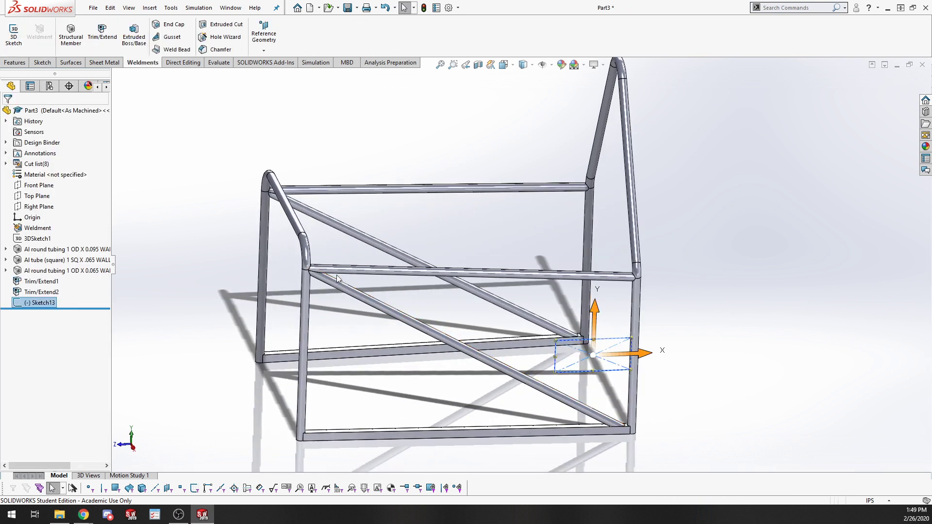
Cut-extrude the rectangle Through All - Both, limiting the feature scope to the near-side diagonal tube
left_click(27, 62)
left_click(144, 34)
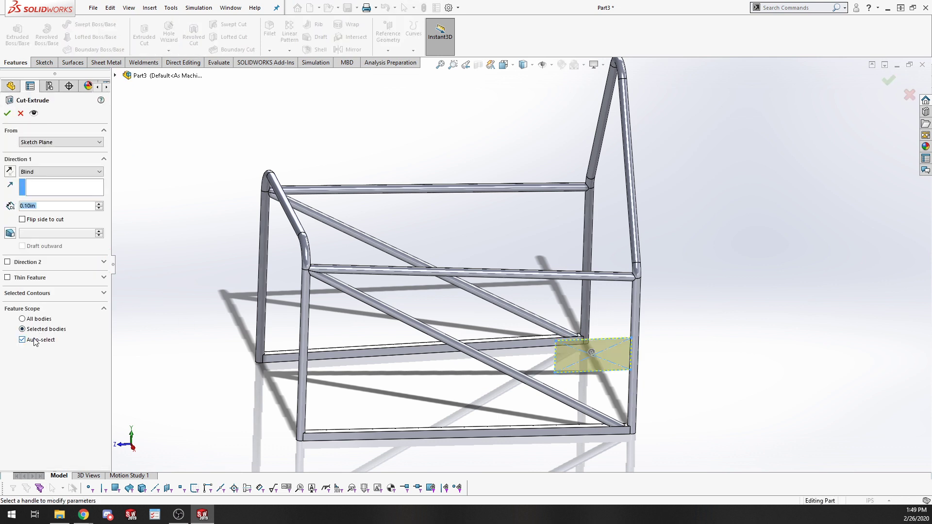
left_click(23, 339)
left_click(565, 398)
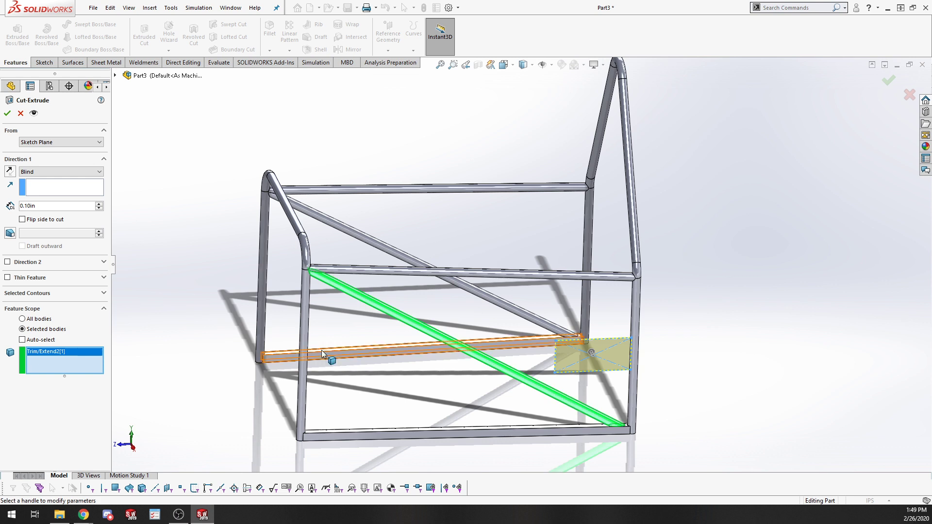
left_click(44, 172)
left_click(43, 193)
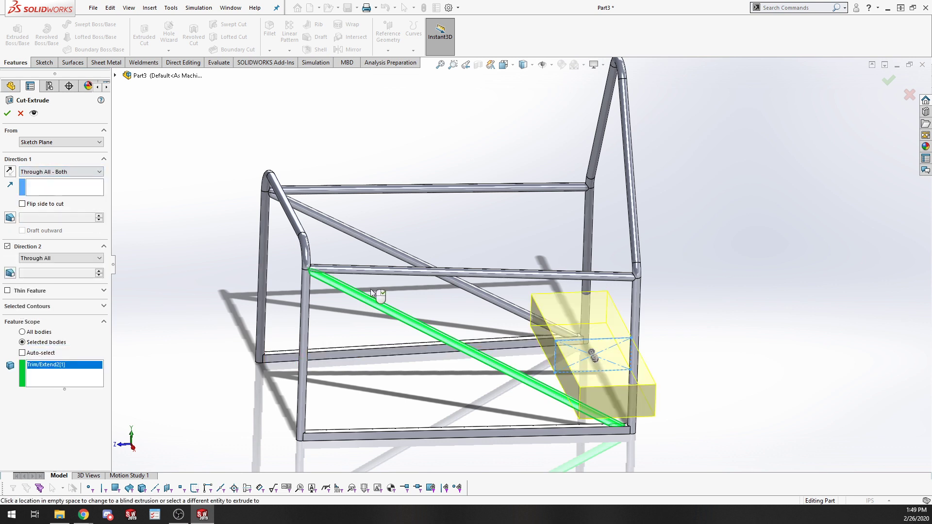
left_click(7, 113)
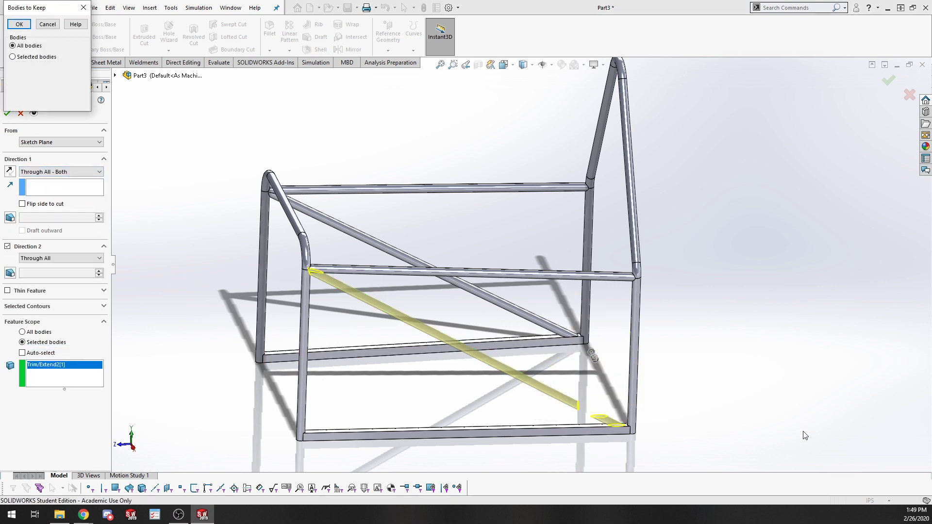
Keep only Body 1, the long upper piece of the cut diagonal, in all configurations
left_click(14, 57)
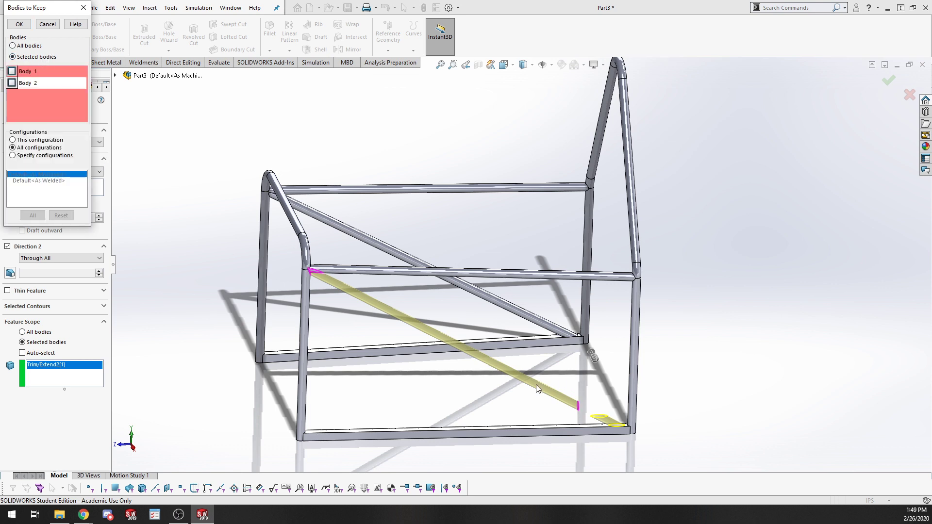
left_click(11, 83)
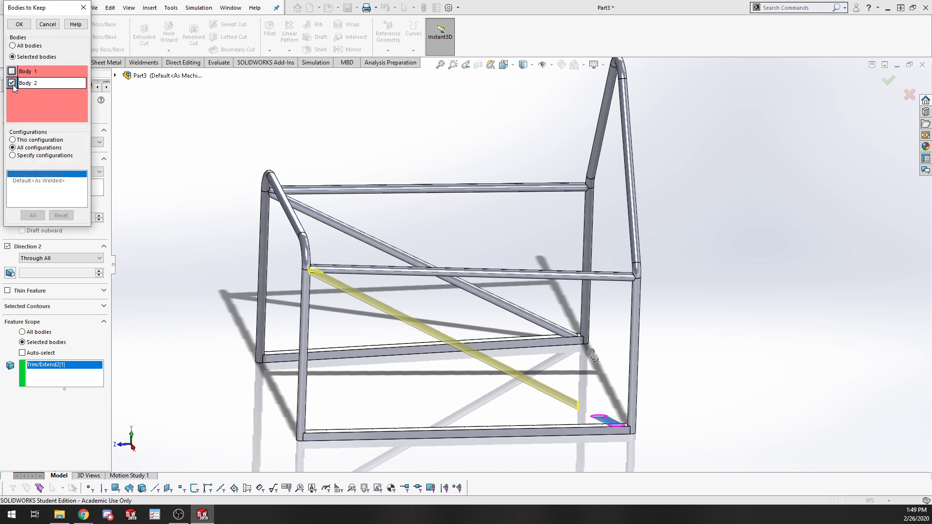
left_click(11, 83)
left_click(12, 72)
left_click(19, 24)
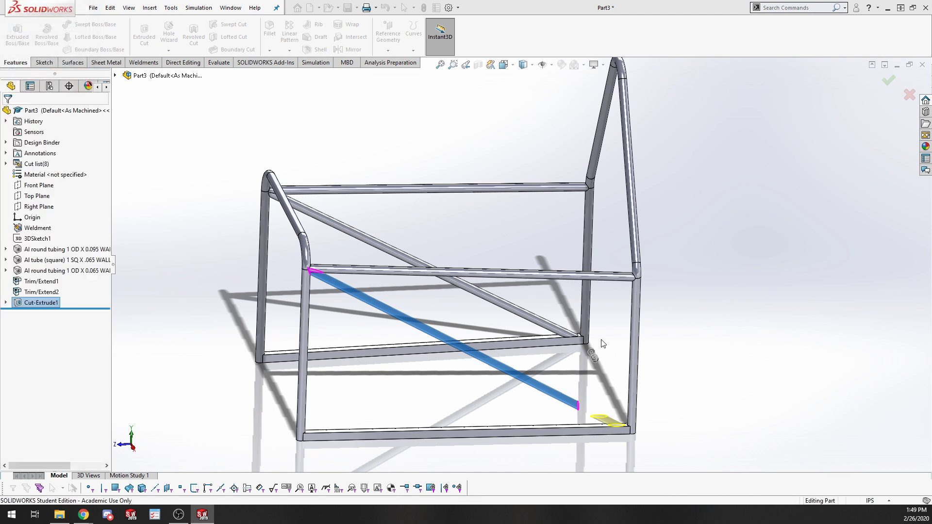
Try to extend the shortened diagonal with Trim/Extend, using the near-side square base tube as the trimming body
middle_click_drag(558, 344, 485, 335)
scroll(455, 399, "down", 3)
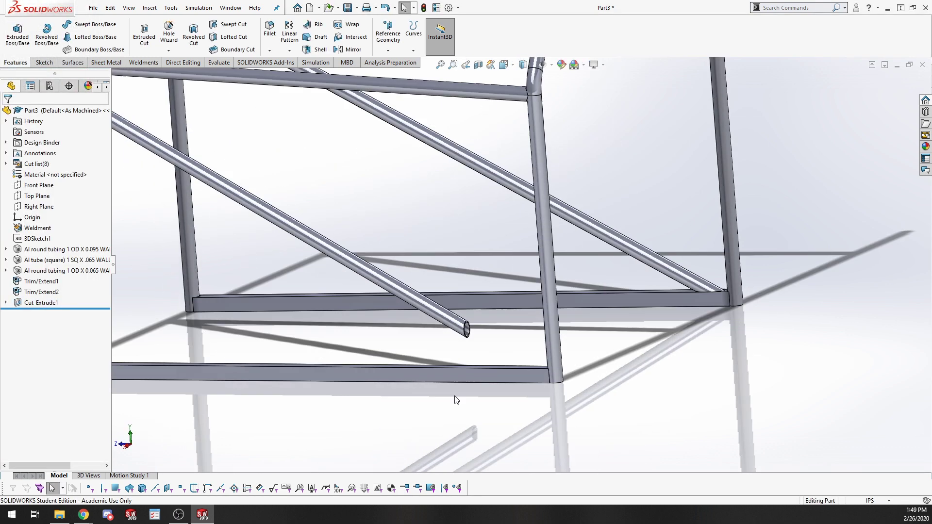
left_click(97, 63)
left_click(141, 63)
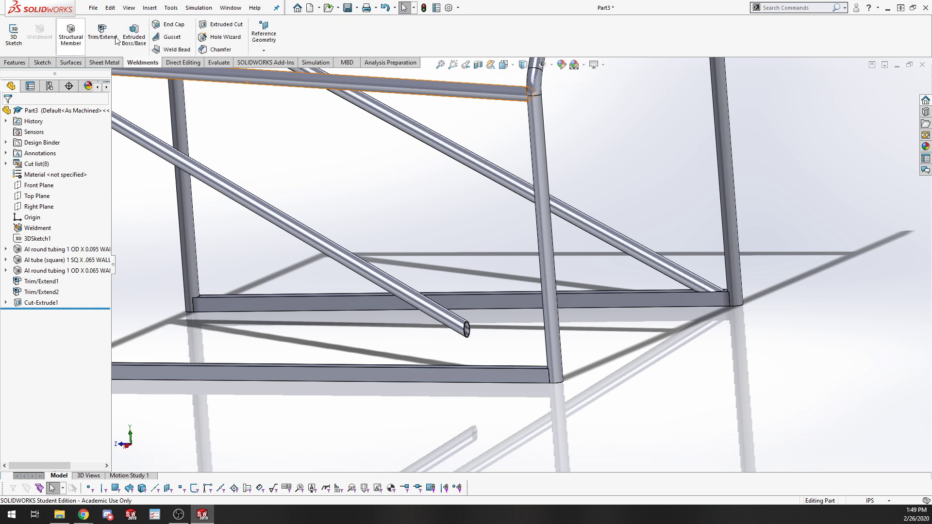
left_click(90, 37)
left_click(436, 313)
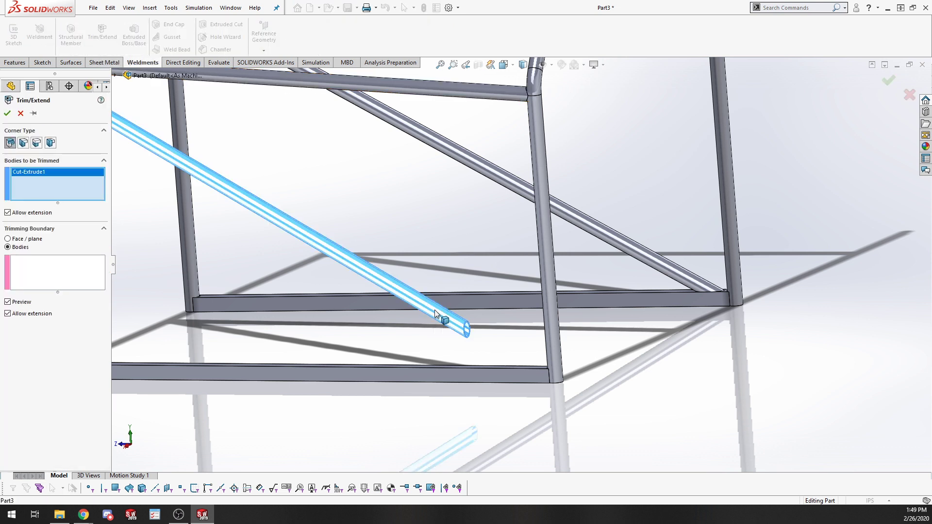
left_click(78, 277)
left_click(499, 377)
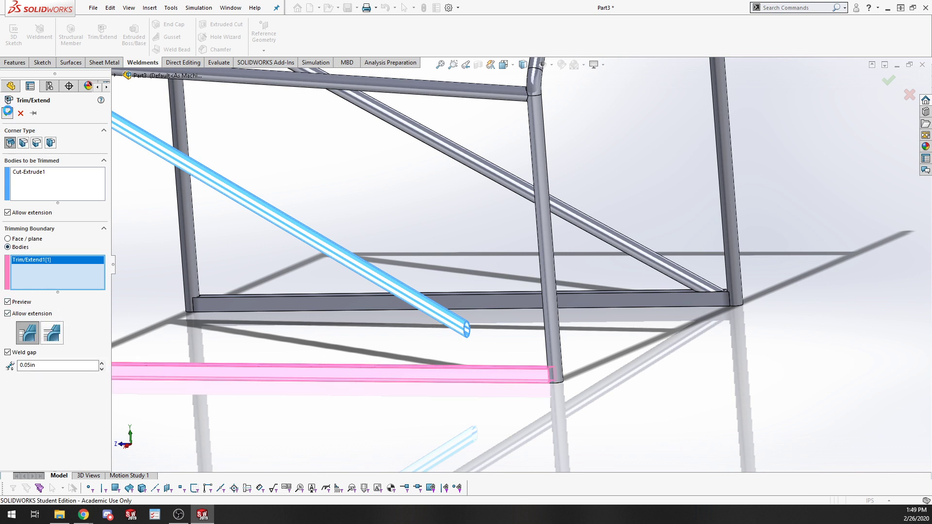
left_click(7, 112)
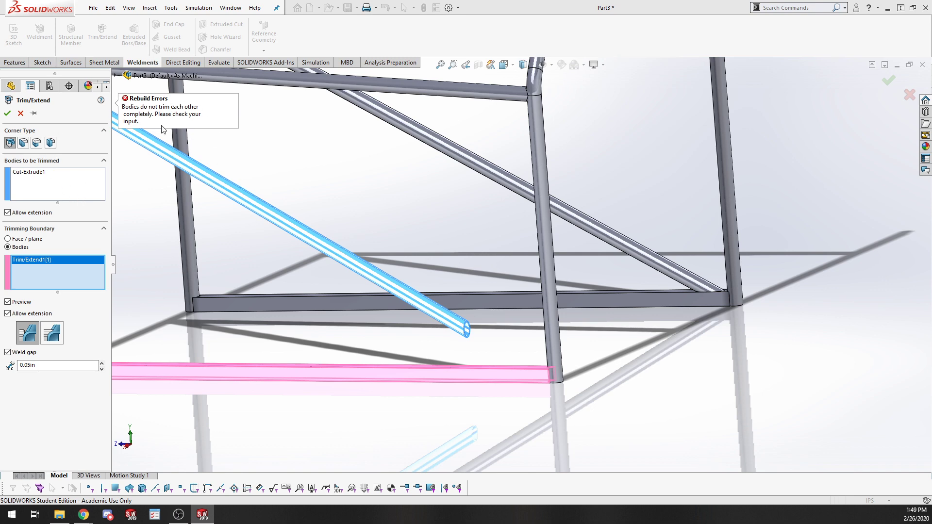
Try the base tube's upper face as the trimming boundary and a miter corner type, and cancel Trim/Extend
left_click(27, 239)
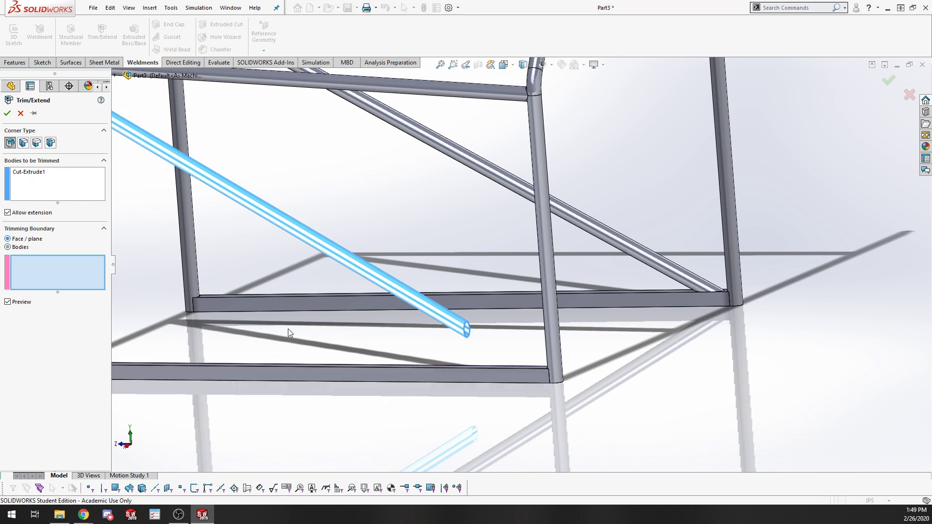
middle_click_drag(287, 328, 506, 371)
left_click(507, 371)
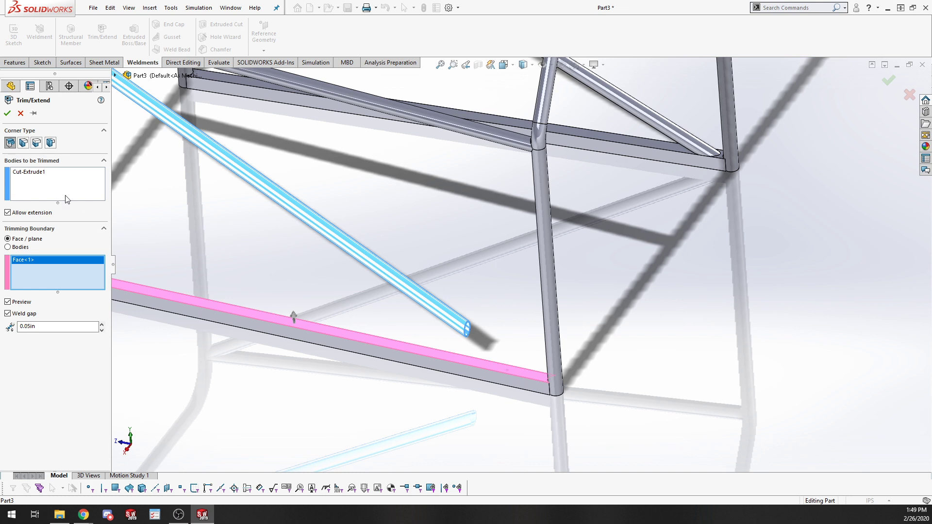
left_click(23, 143)
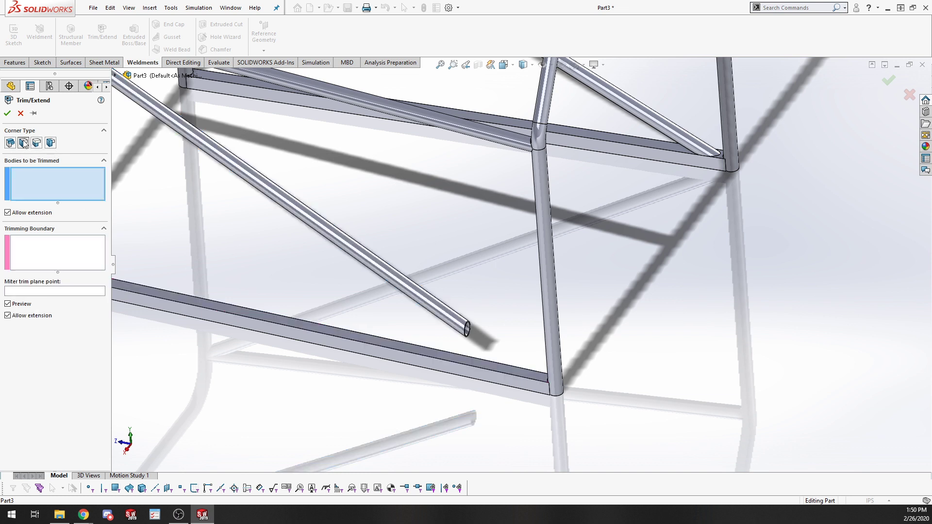
left_click(20, 115)
scroll(513, 337, "up", 5)
scroll(461, 232, "down", 8)
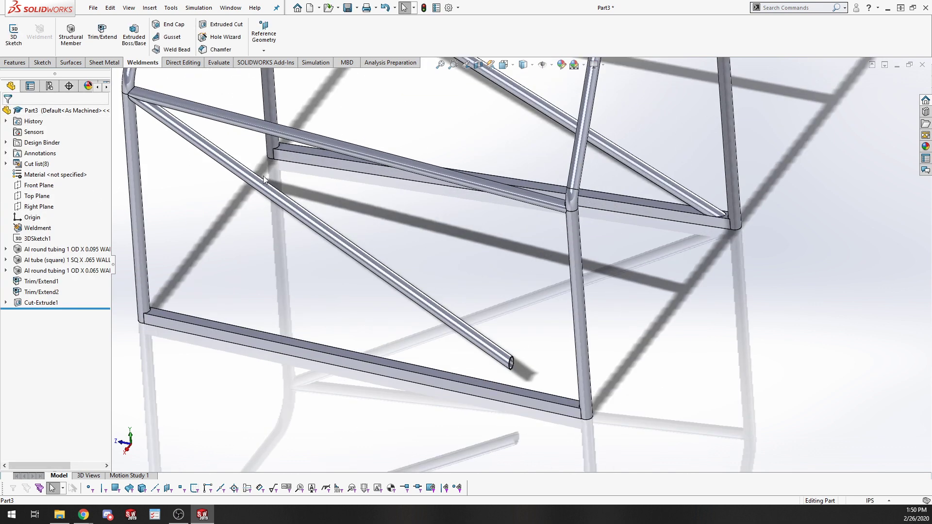
Examine the shortened diagonal's free end, its upper joint with the upright and the gap to the square base tube from several angles
middle_click_drag(309, 222, 549, 237)
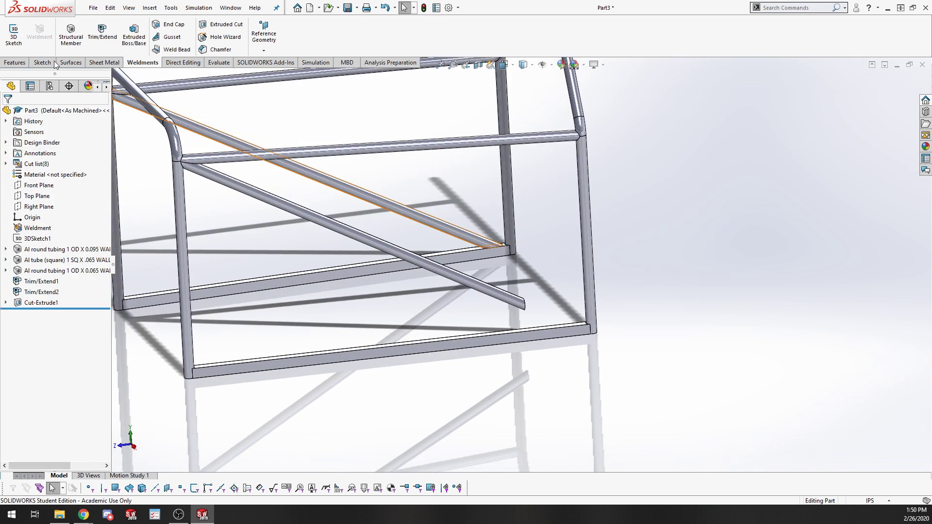
scroll(267, 199, "down", 6)
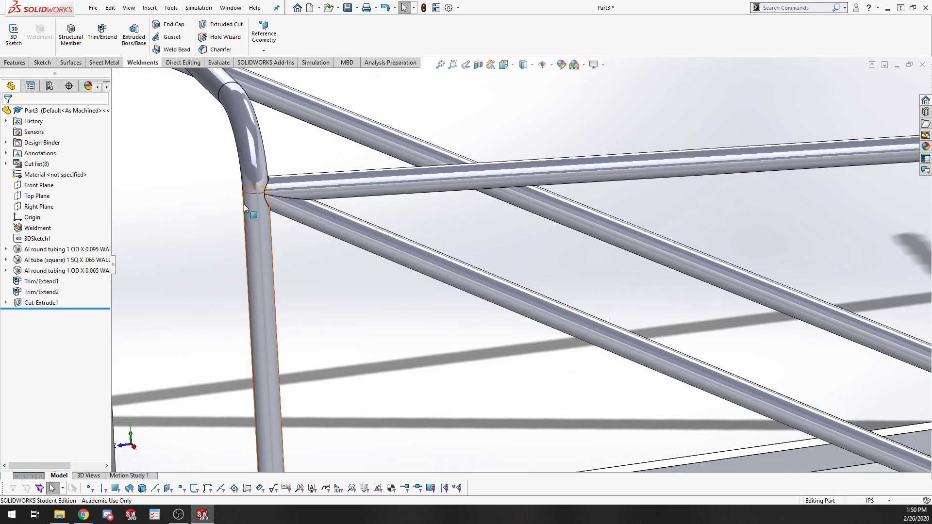
scroll(437, 238, "up", 8)
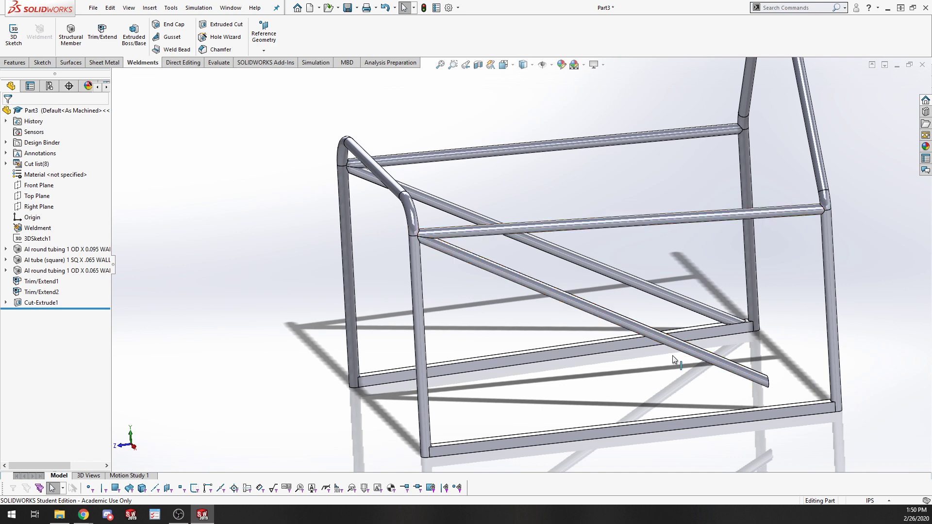
scroll(777, 386, "down", 4)
middle_click_drag(605, 320, 631, 324)
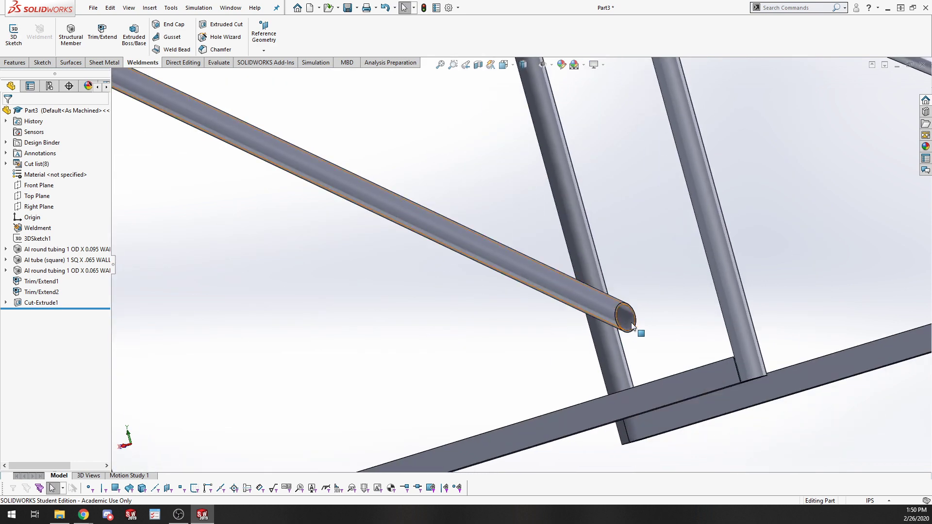
scroll(597, 347, "down", 2)
scroll(657, 336, "up", 5)
middle_click_drag(476, 267, 565, 317)
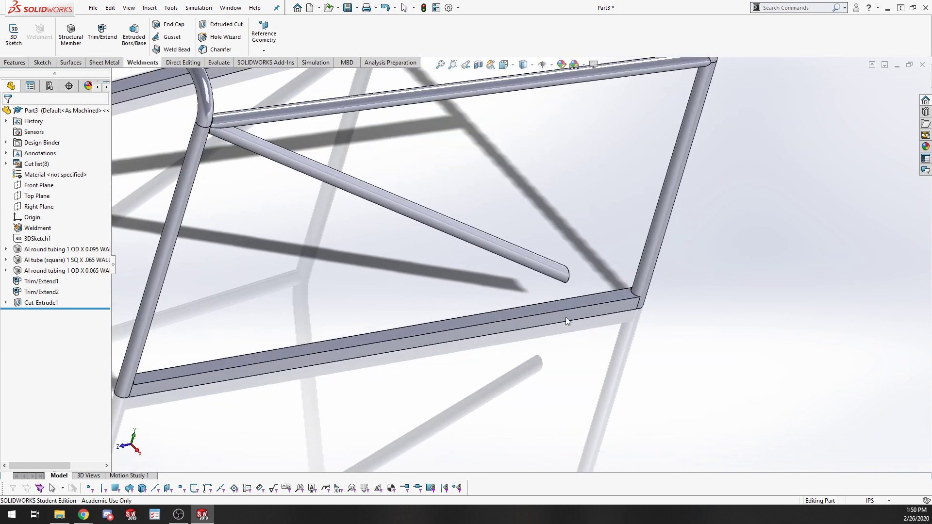
middle_click_drag(416, 92, 536, 233)
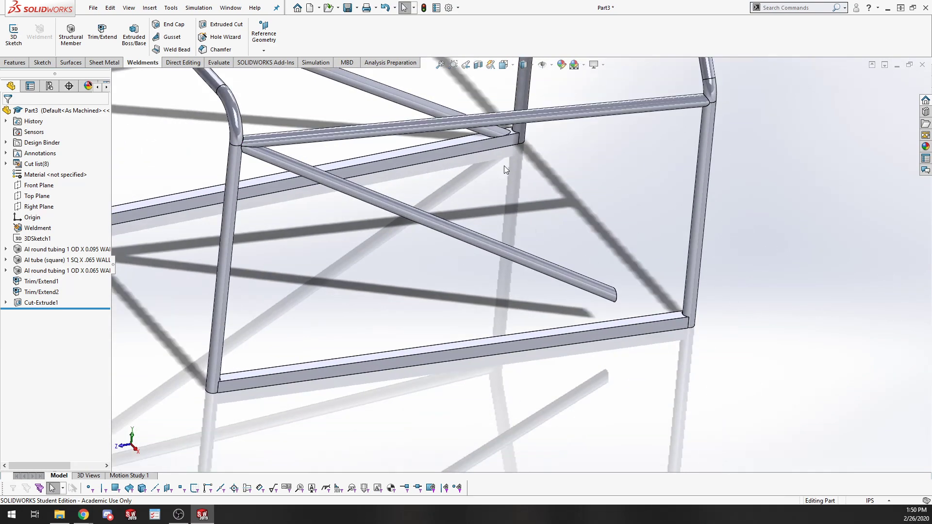
scroll(580, 217, "up", 3)
scroll(659, 294, "down", 4)
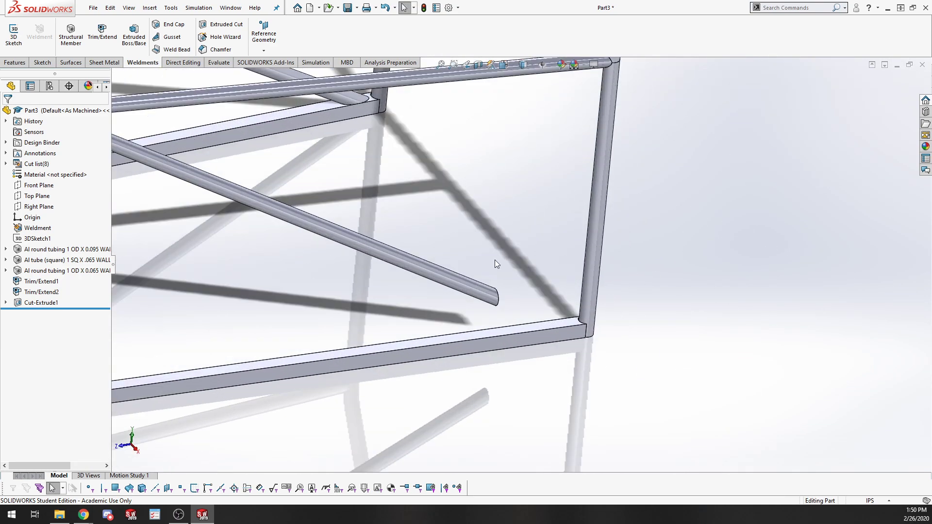
scroll(494, 260, "up", 5)
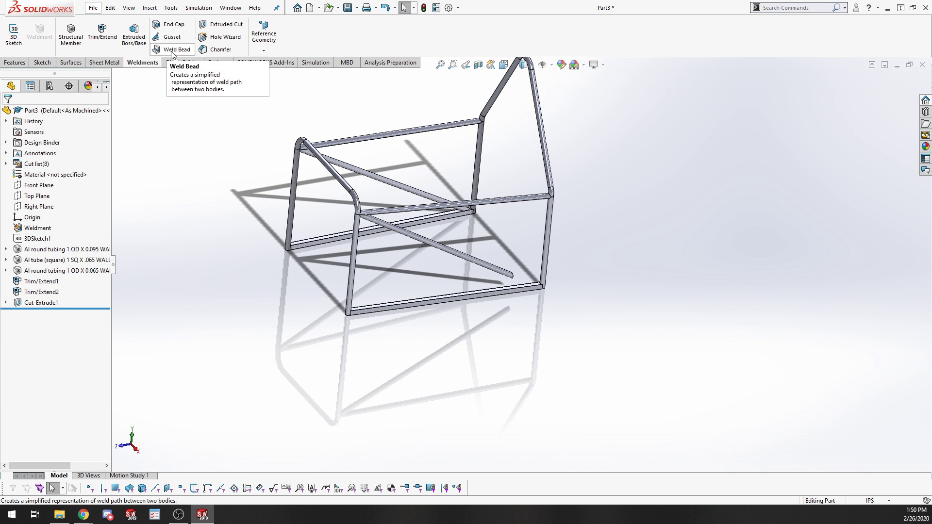
Set up an end cap on the open bottom face of the round upright with a thickness of 0.125 in
left_click(173, 26)
scroll(260, 154, "down", 6)
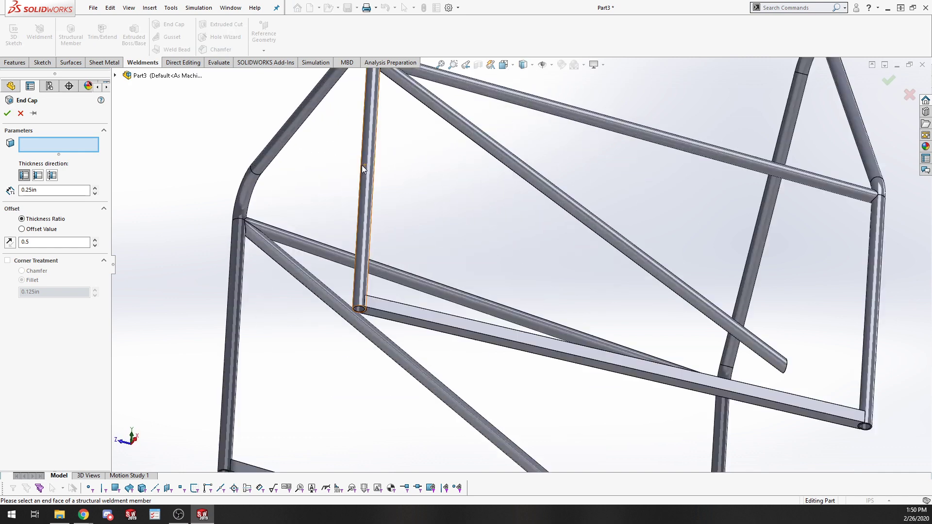
scroll(387, 282, "down", 3)
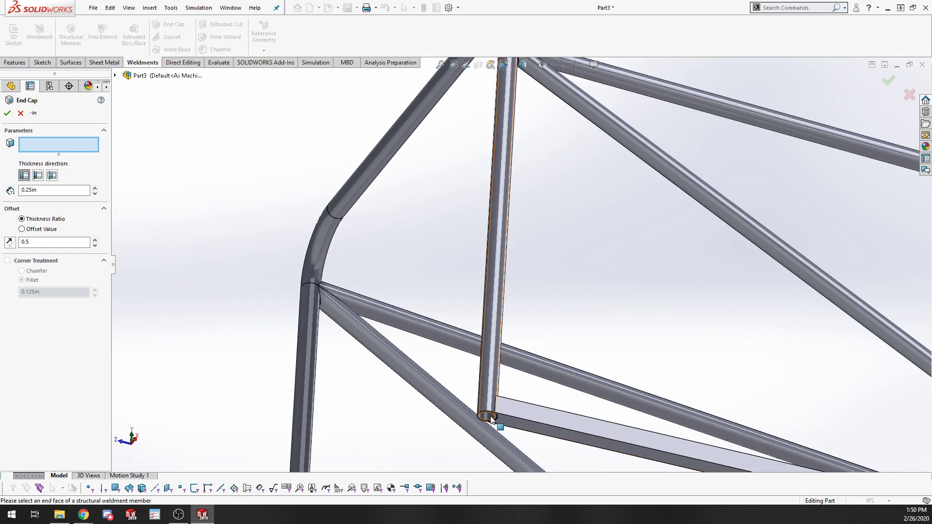
scroll(491, 417, "down", 2)
left_click(491, 372)
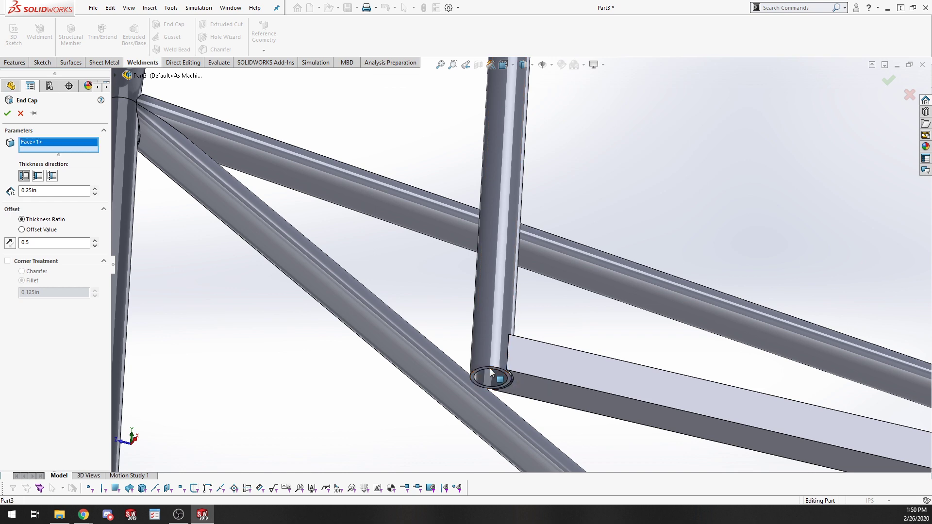
middle_click_drag(491, 374, 509, 388)
scroll(509, 390, "down", 1)
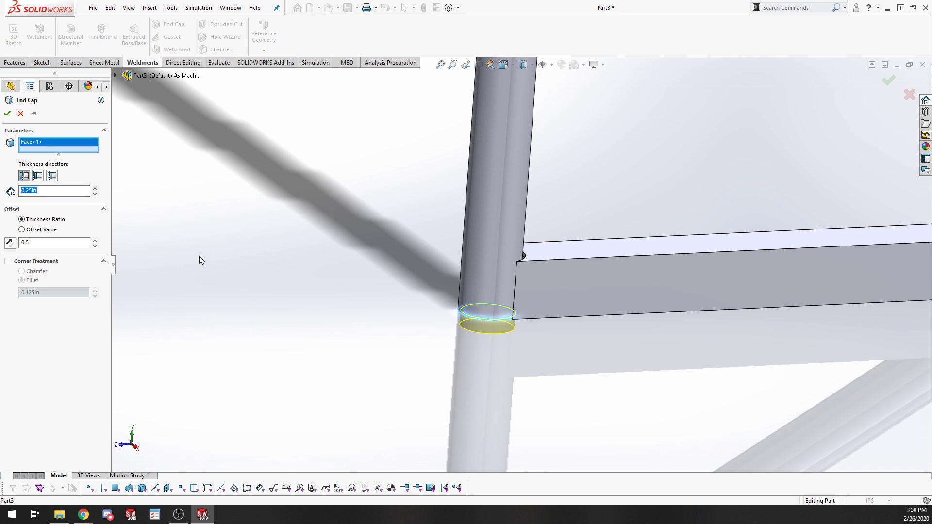
type("0.125")
key("Return")
middle_click_drag(470, 328, 618, 74)
scroll(587, 226, "down", 5)
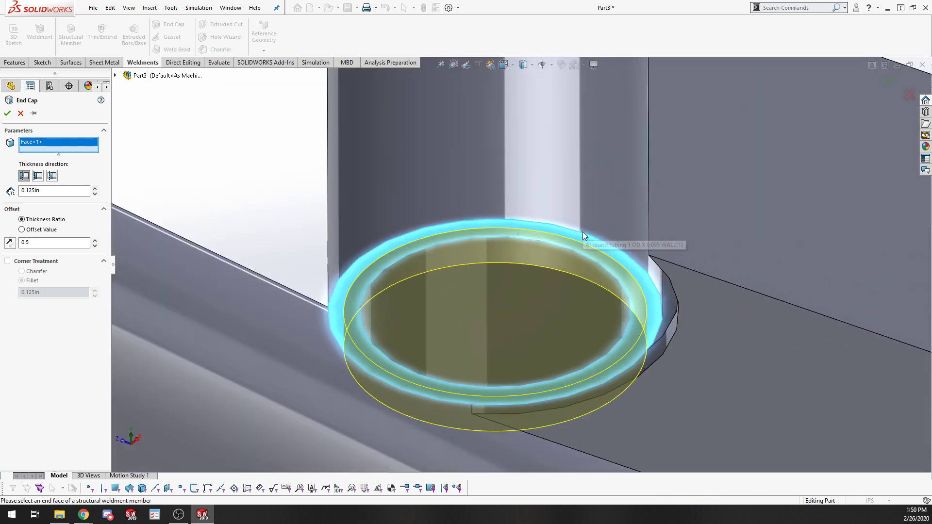
middle_click_drag(569, 309, 516, 227)
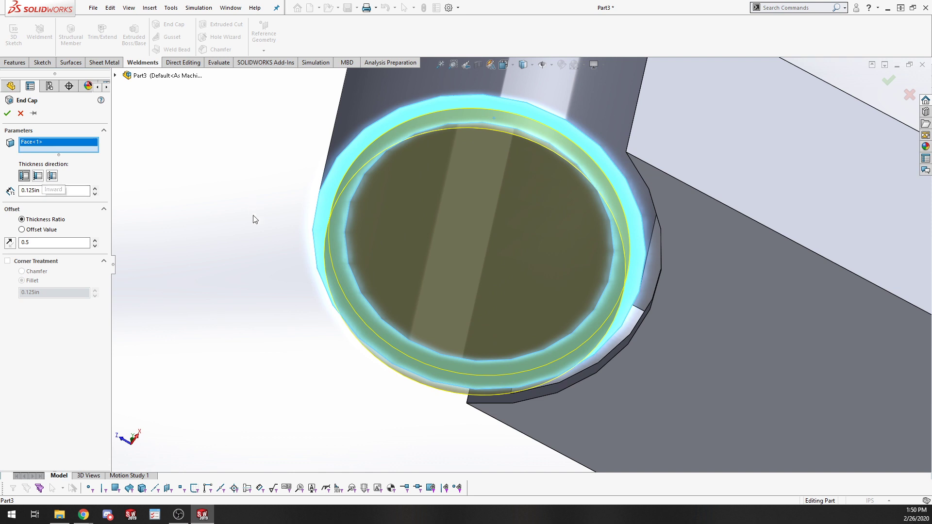
middle_click_drag(252, 219, 297, 324)
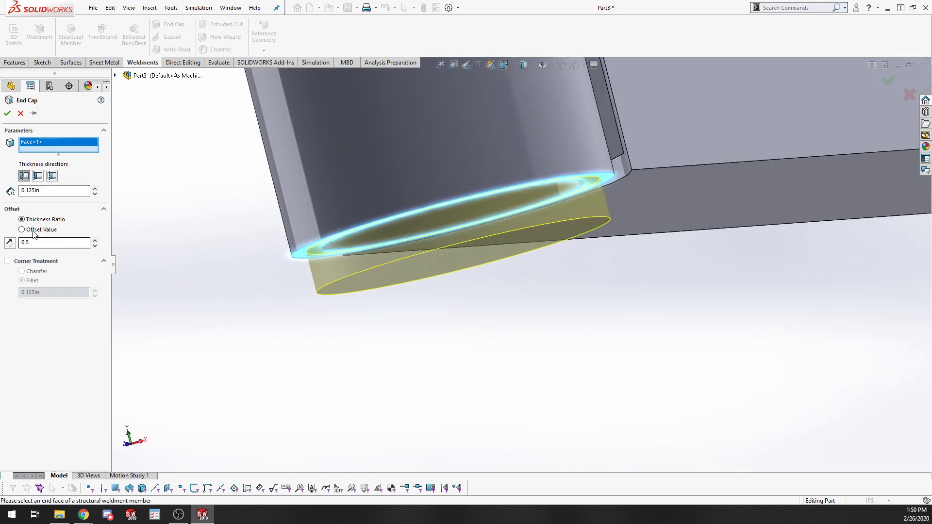
Compare the inward, both-sided and outward thickness directions for the end cap on the upright's bottom face
left_click(38, 177)
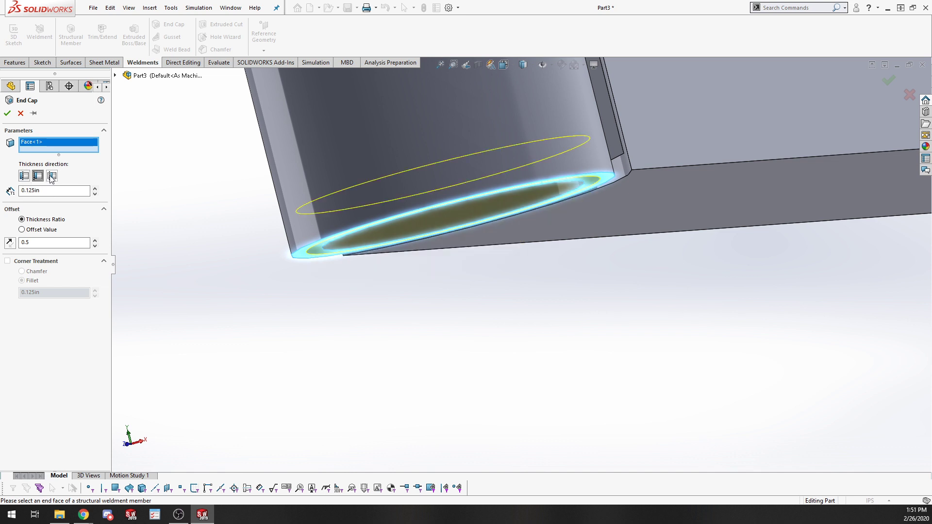
left_click(52, 177)
middle_click_drag(499, 243, 473, 199)
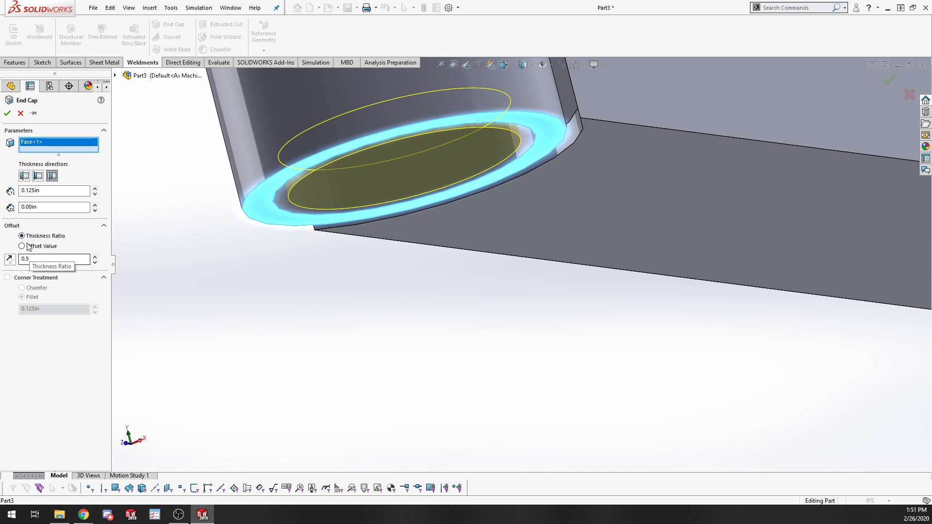
left_click(24, 175)
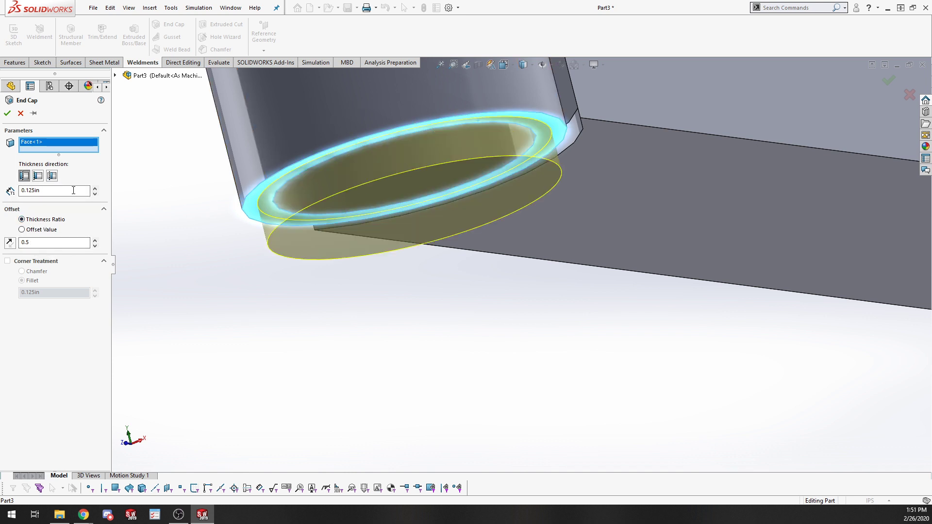
middle_click_drag(309, 221, 260, 139)
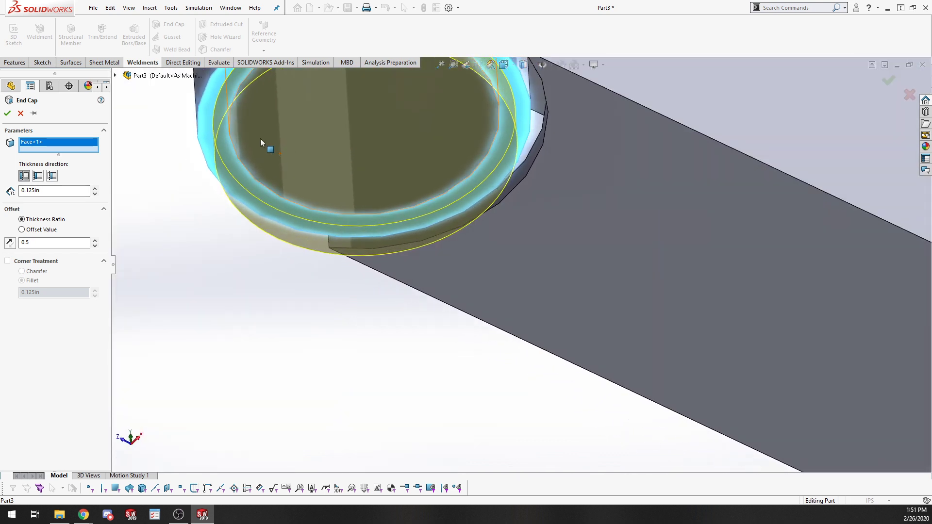
Compare the end cap's Offset Value option with Thickness Ratio, leaving Thickness Ratio selected
scroll(264, 139, "up", 4)
scroll(409, 89, "down", 4)
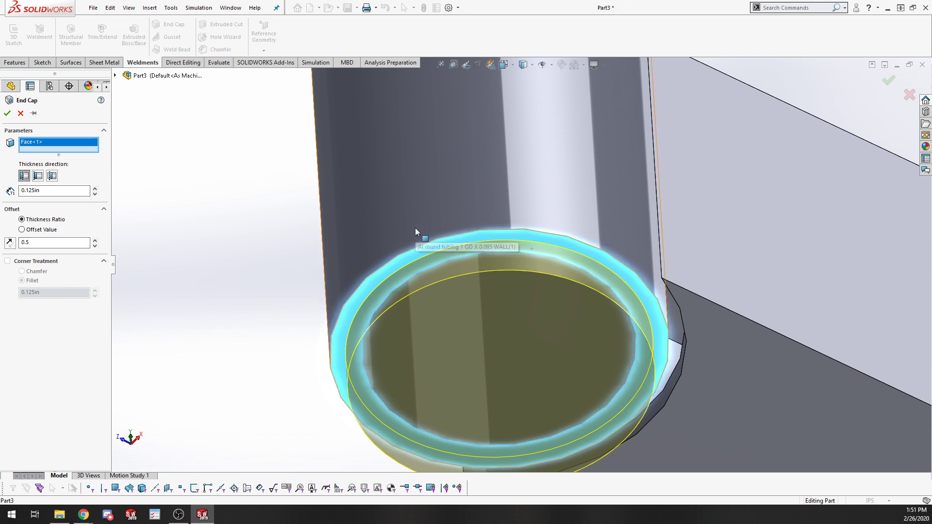
left_click(23, 229)
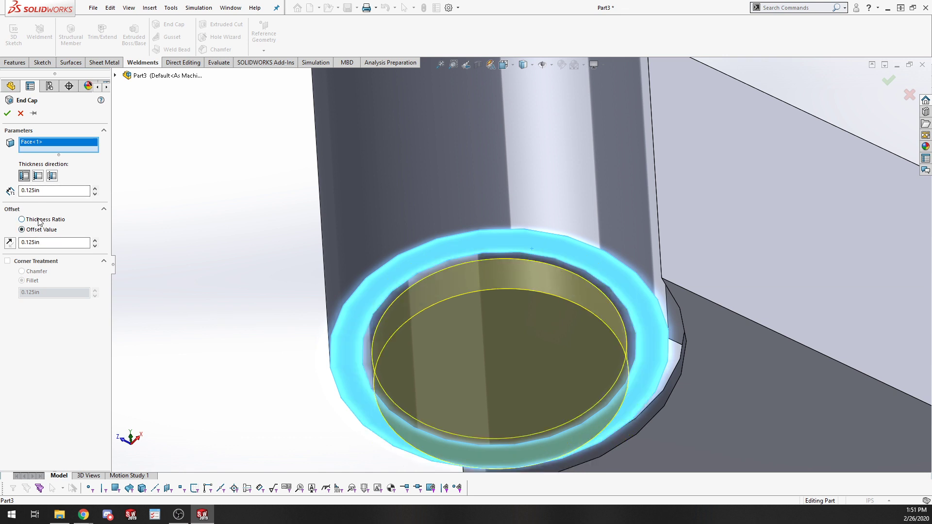
left_click(40, 221)
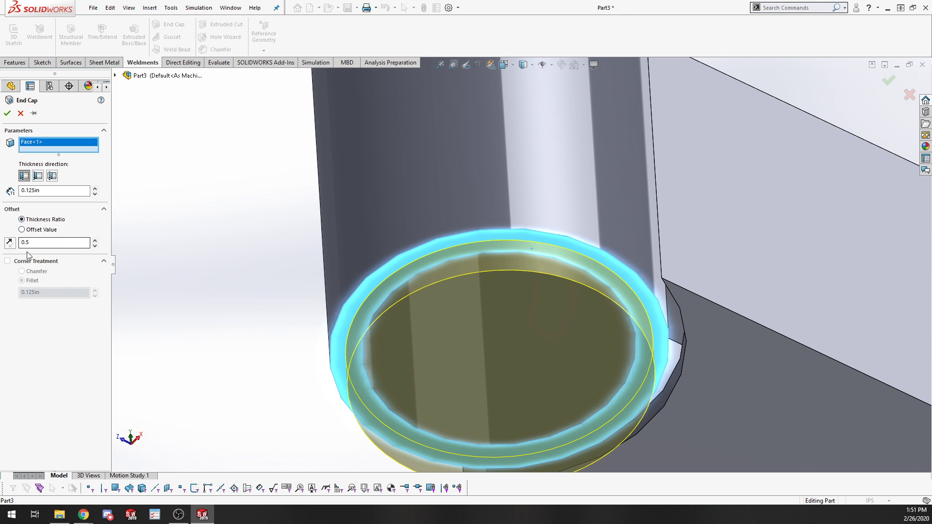
Create the end cap with an inward thickness direction, inspect it on the upright, and undo it
left_click(38, 177)
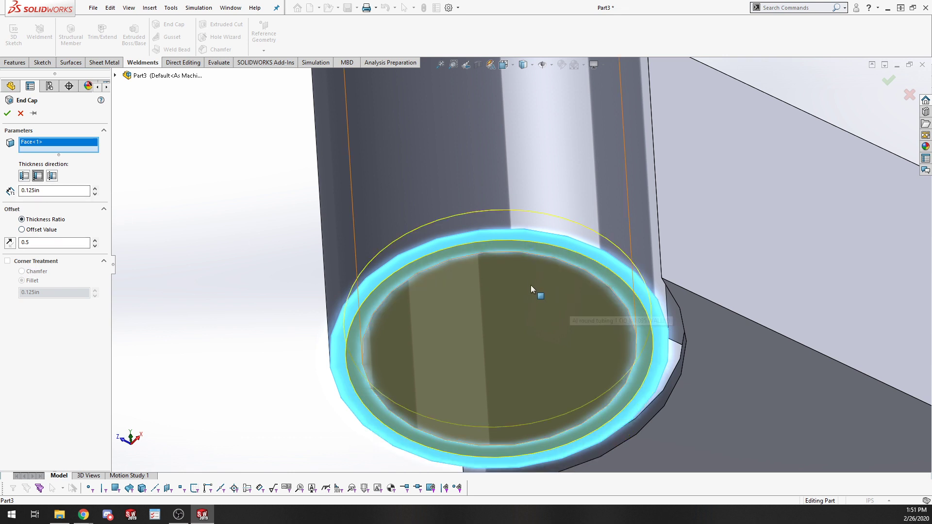
middle_click_drag(531, 284, 583, 385)
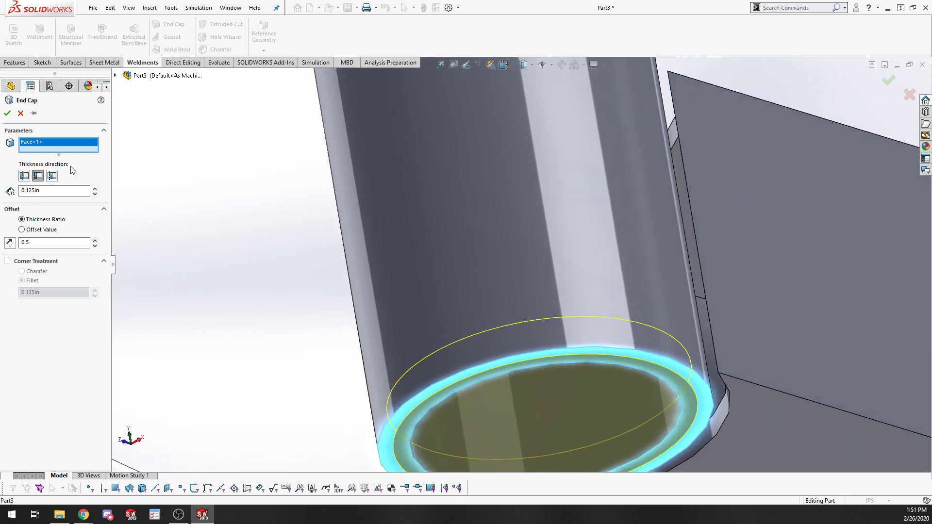
left_click(6, 115)
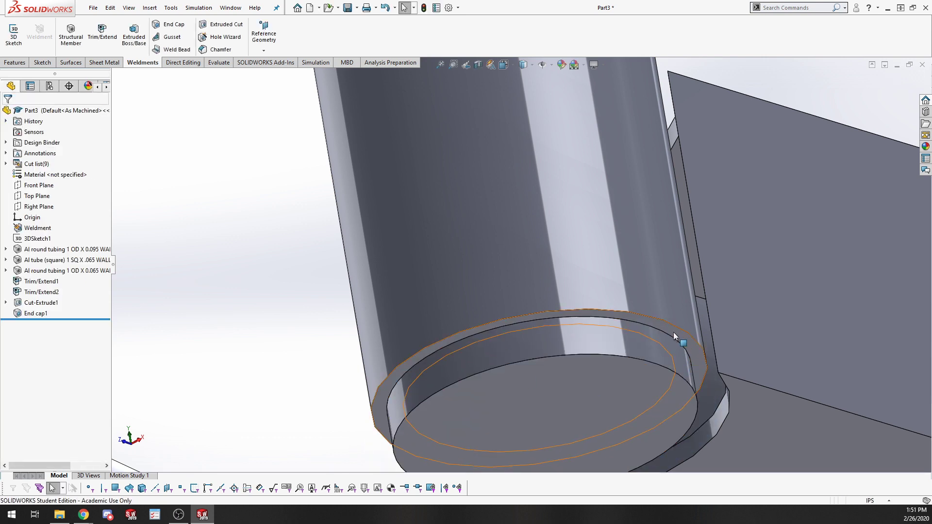
middle_click_drag(462, 318, 493, 351)
scroll(373, 424, "up", 4)
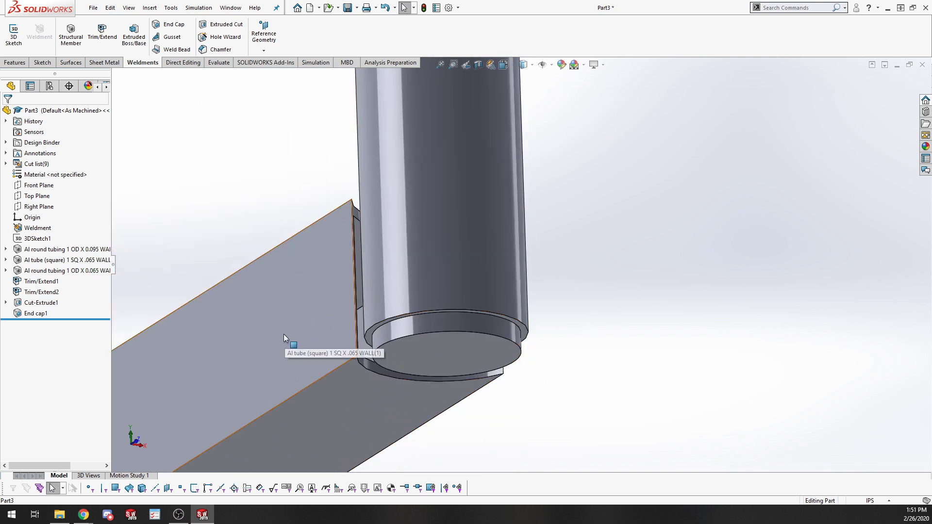
key("ctrl+z")
scroll(477, 321, "up", 6)
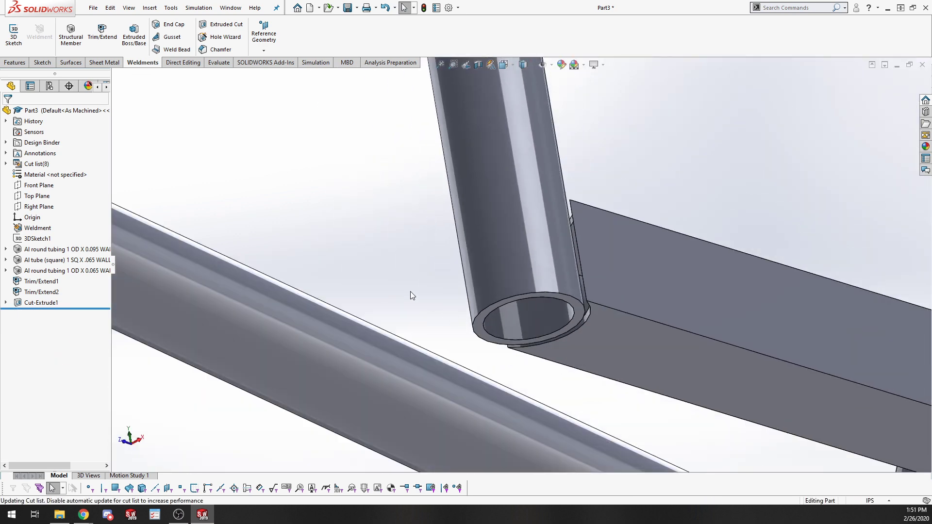
middle_click_drag(410, 292, 522, 250)
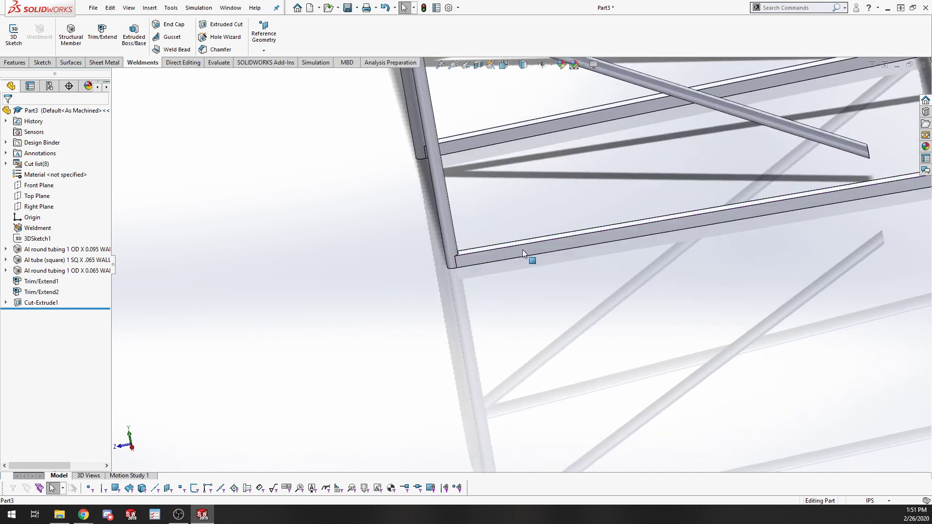
left_click(172, 38)
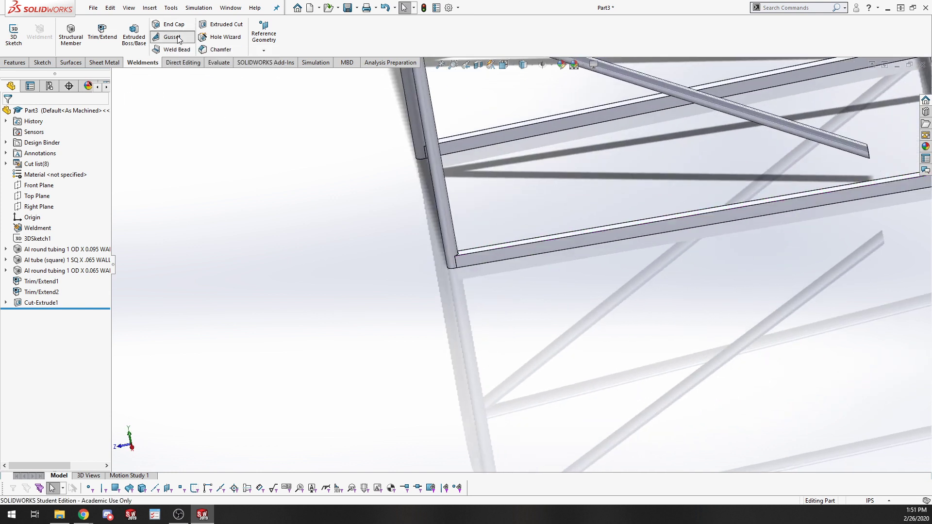
left_click(450, 231)
left_click(493, 247)
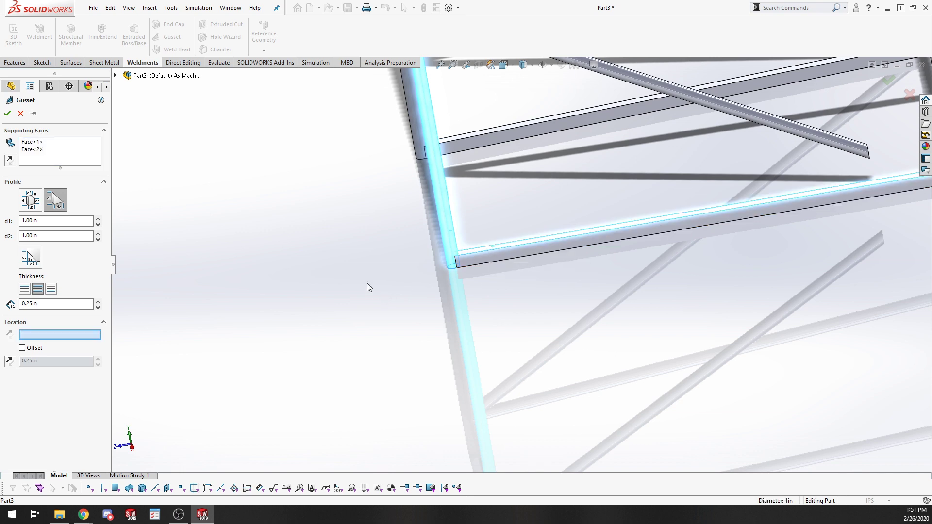
middle_click_drag(368, 286, 344, 303)
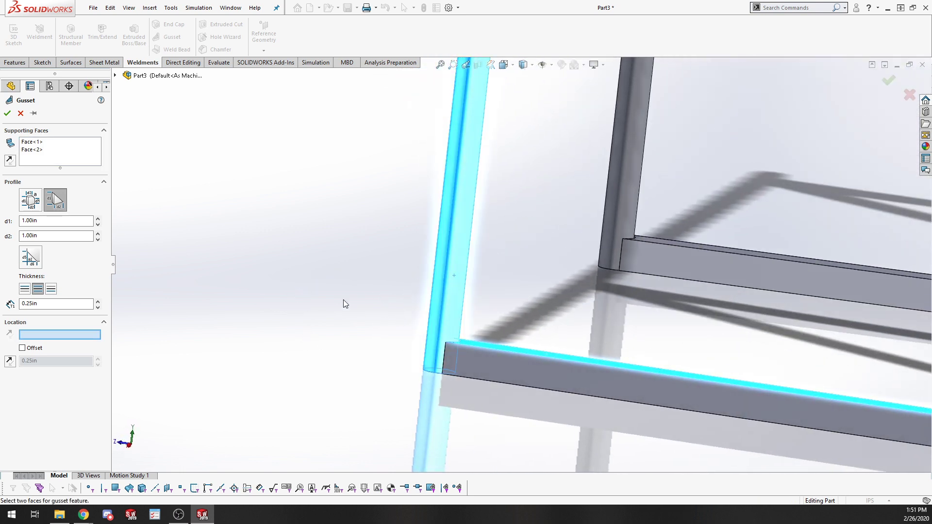
left_click(23, 115)
Compare the polygonal and triangular profile options for a gusset, leaving the feature without creating one
scroll(511, 209, "up", 8)
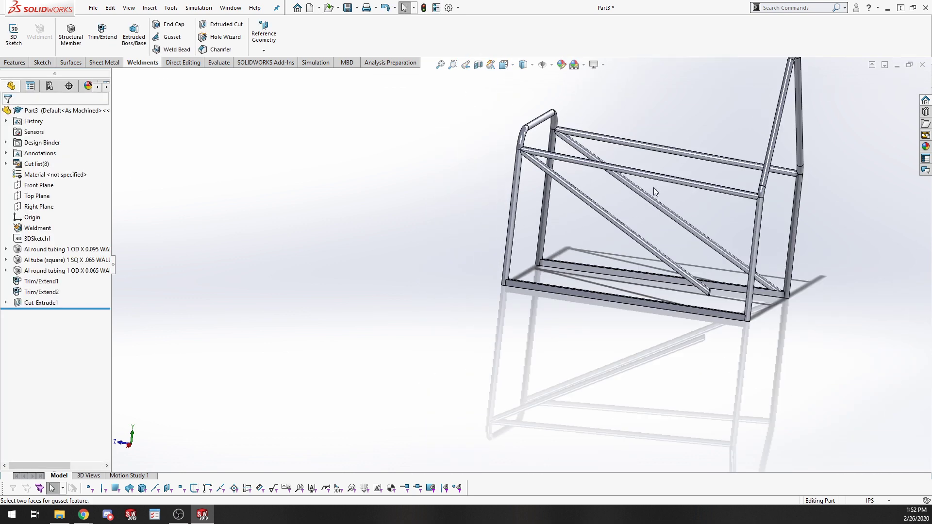
middle_click_drag(653, 187, 637, 260)
scroll(536, 288, "down", 4)
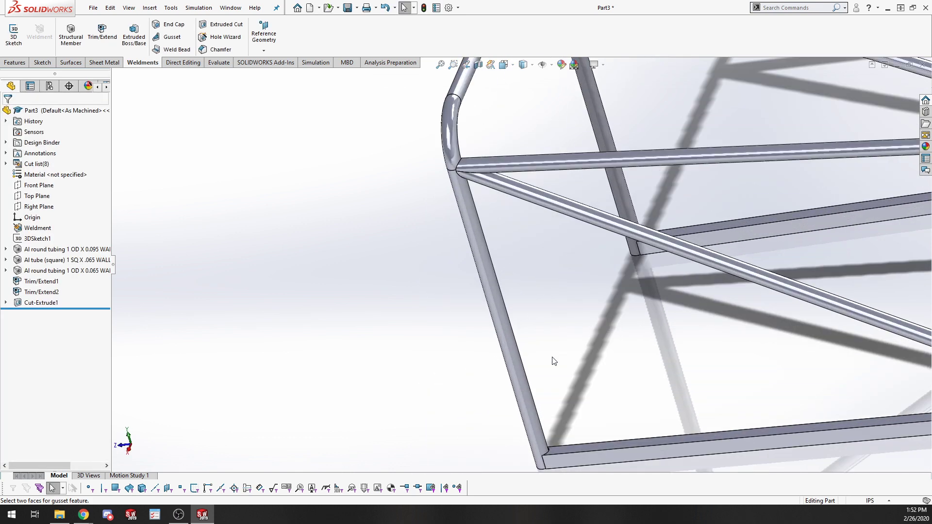
scroll(555, 441, "down", 2)
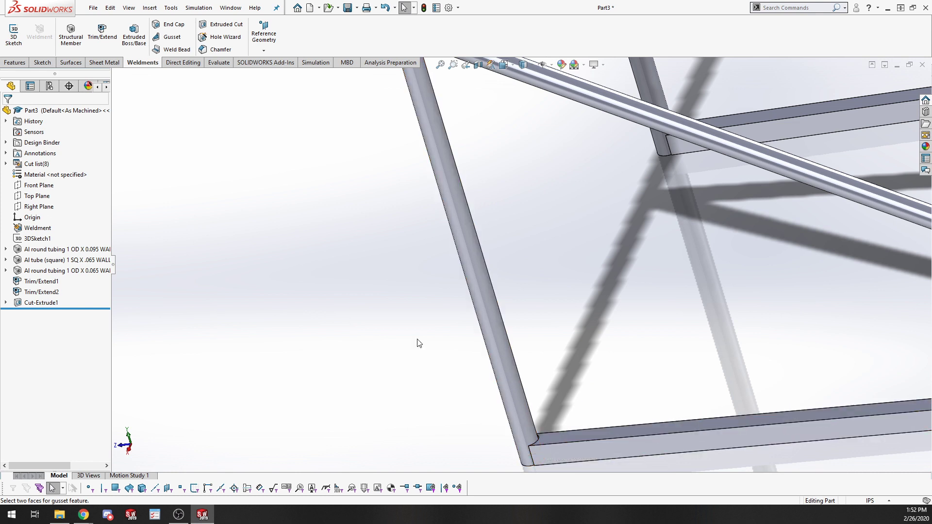
left_click(173, 37)
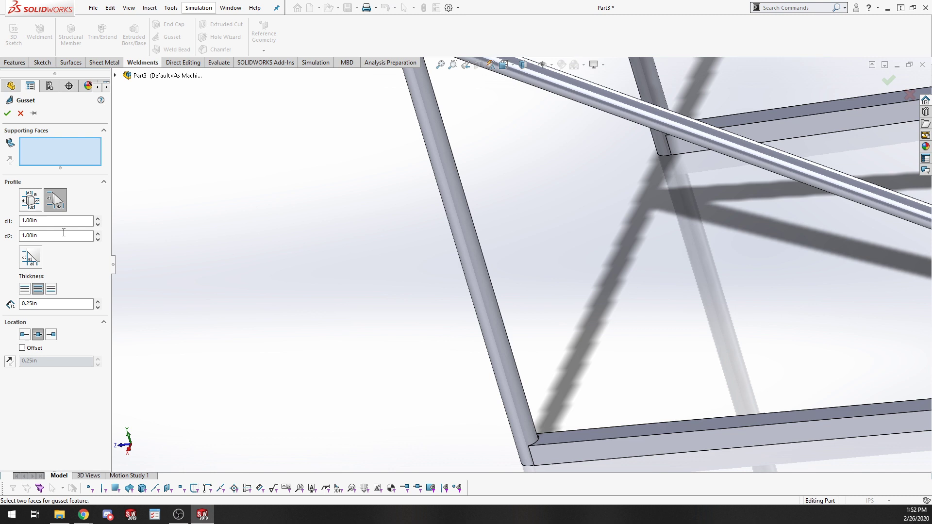
left_click(32, 205)
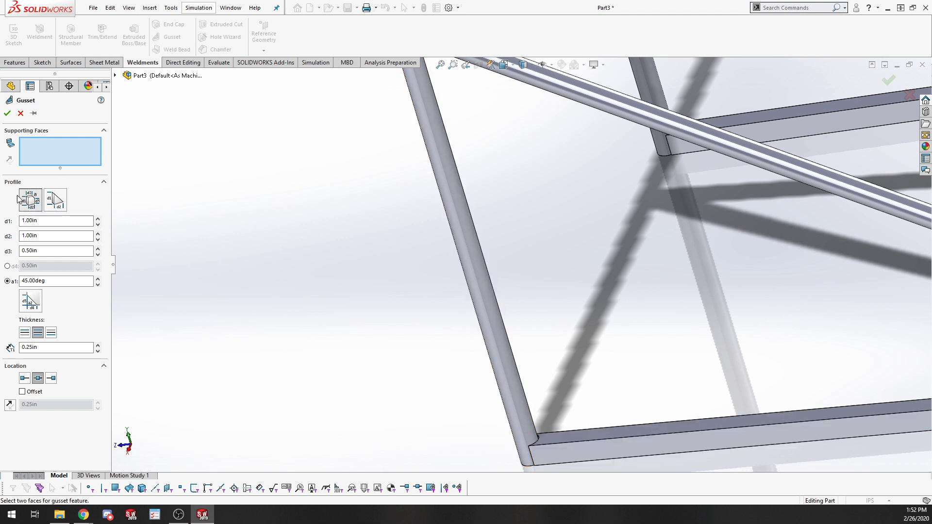
left_click(55, 199)
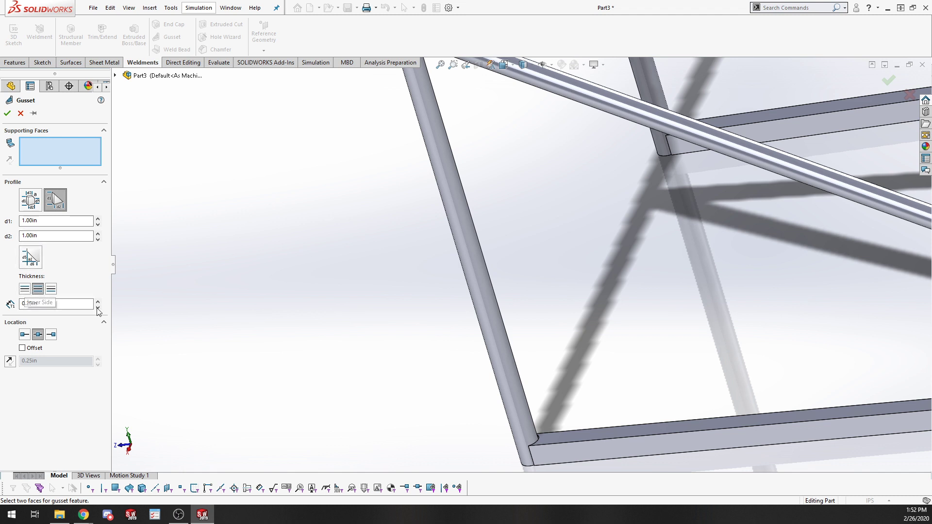
scroll(537, 425, "up", 1)
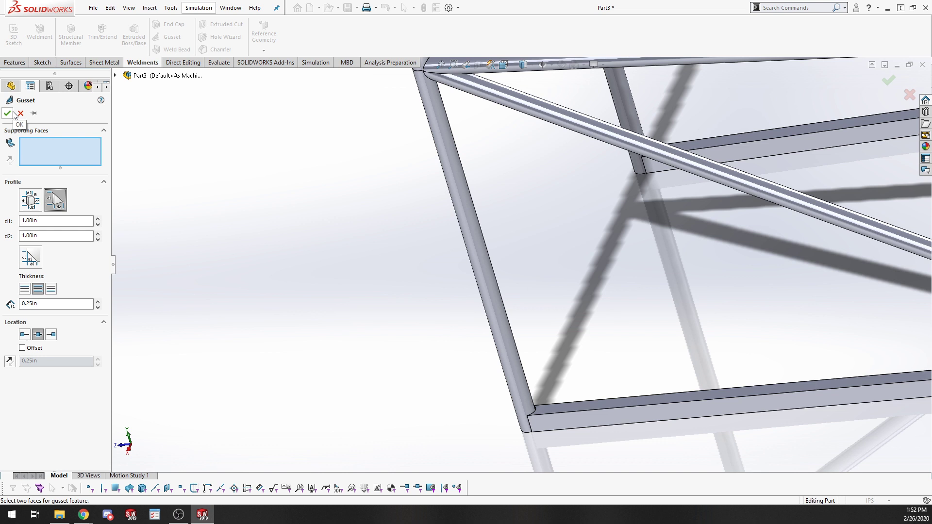
scroll(528, 251, "up", 10)
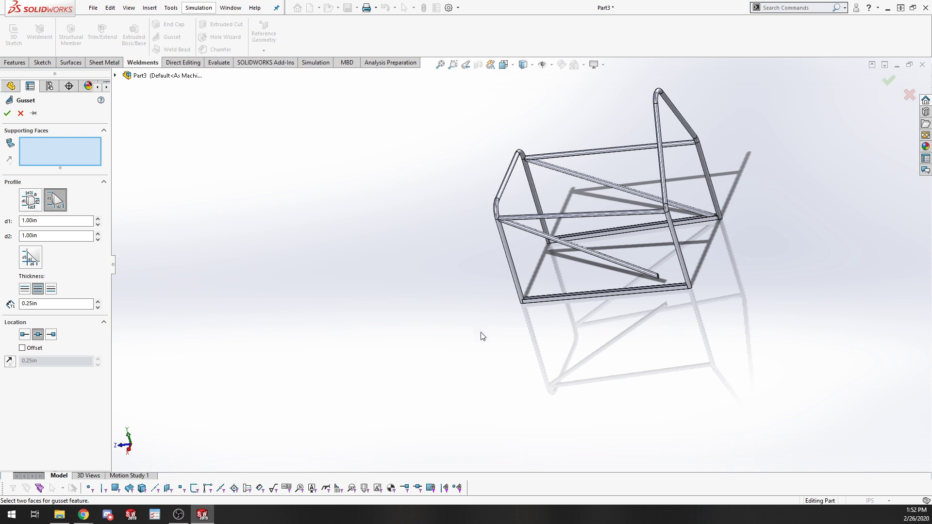
scroll(514, 216, "up", 3)
scroll(538, 252, "down", 7)
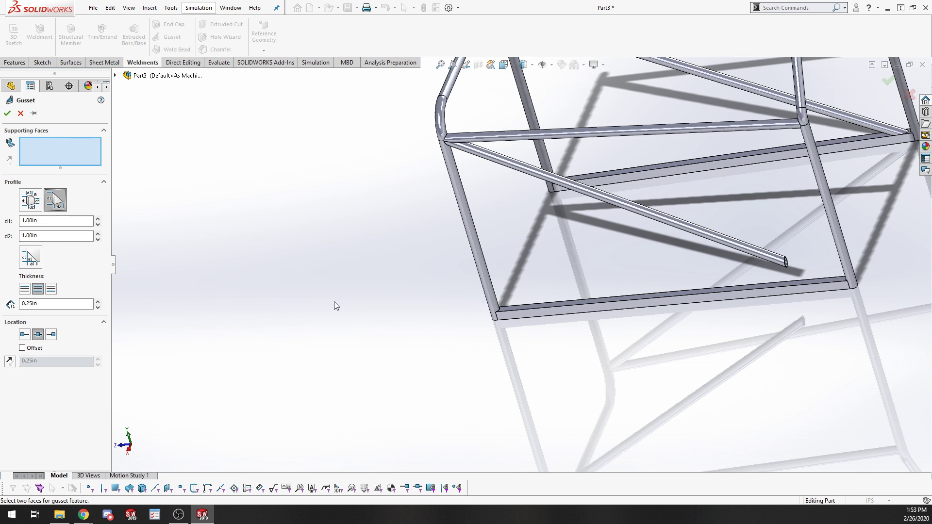
left_click(20, 113)
Expand the cut list and highlight the tubes of its 0.095 wall round, square, and first two 0.065 wall round items
scroll(449, 276, "up", 5)
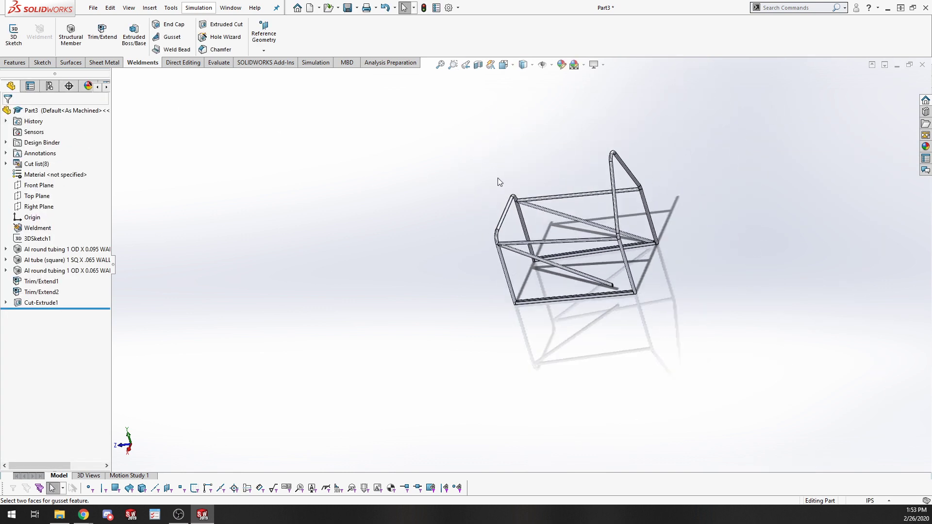
middle_click_drag(376, 306, 448, 253)
scroll(500, 388, "down", 5)
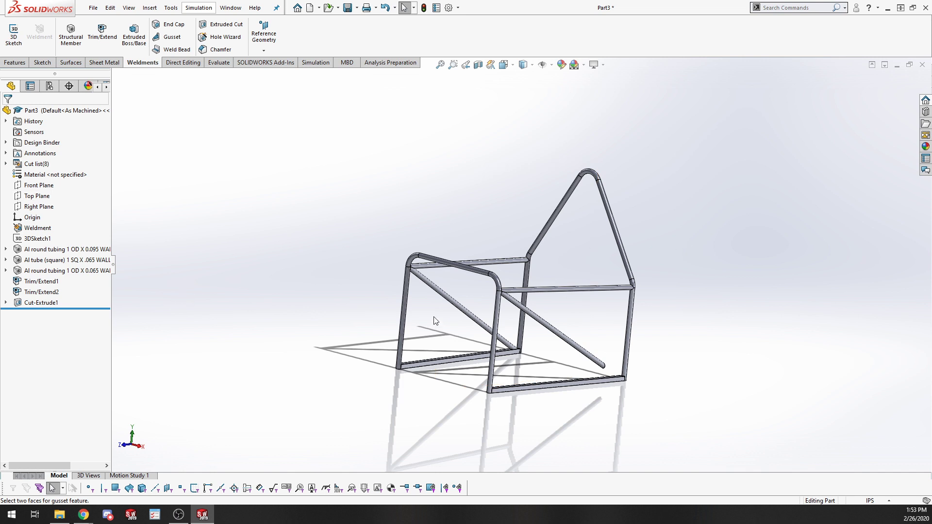
left_click(5, 164)
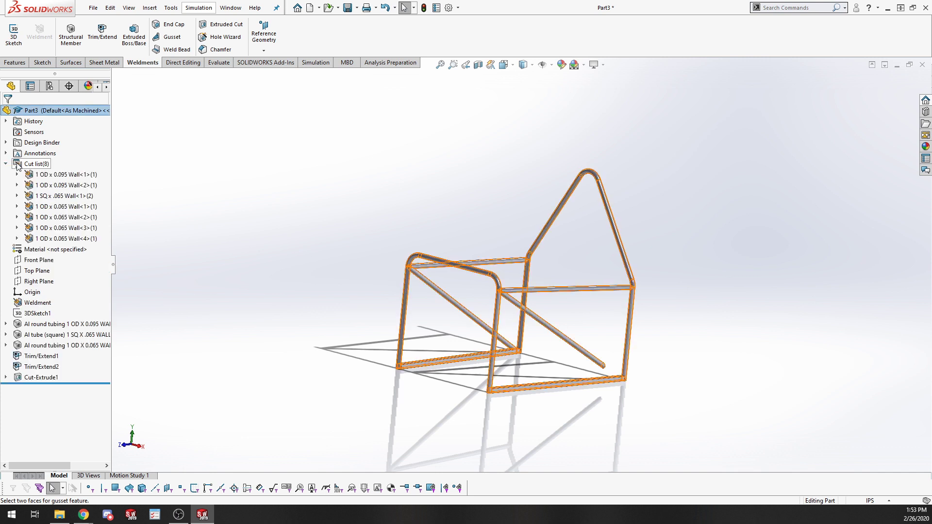
left_click(48, 175)
left_click(53, 185)
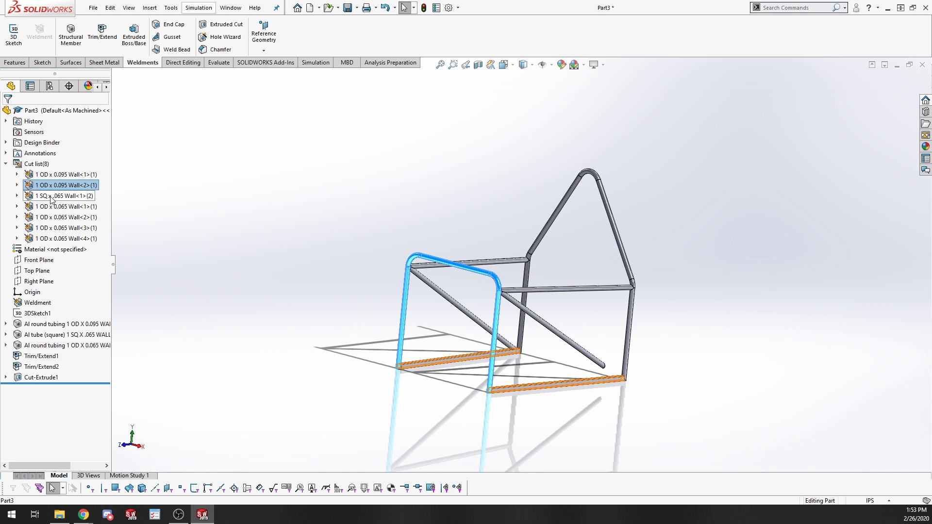
left_click(66, 196)
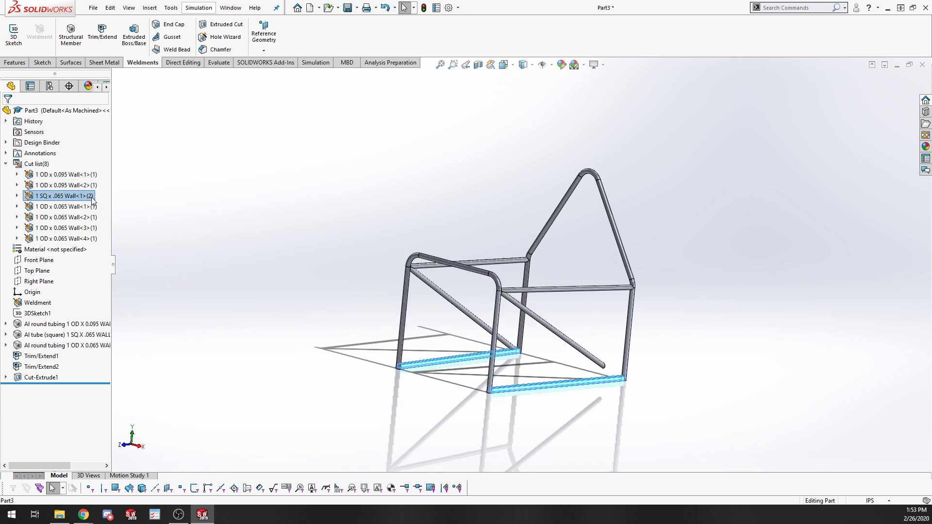
left_click(86, 207)
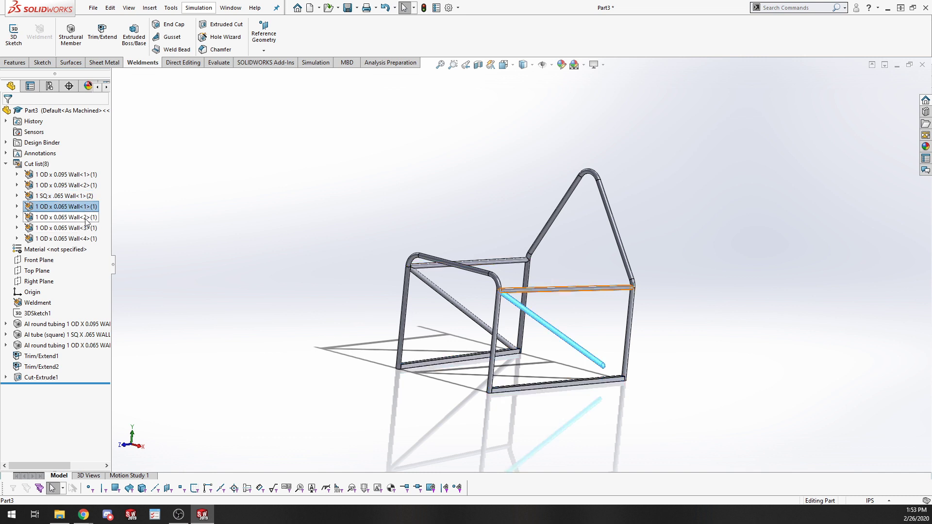
left_click(88, 217)
Delete the extruded cut from the end of the diagonal tube, together with its leftover sketch
right_click(42, 378)
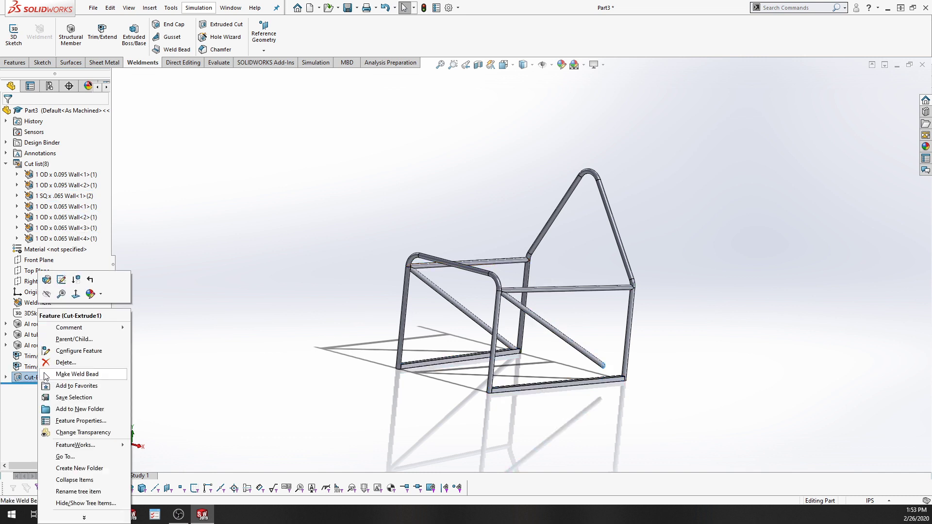
left_click(56, 369)
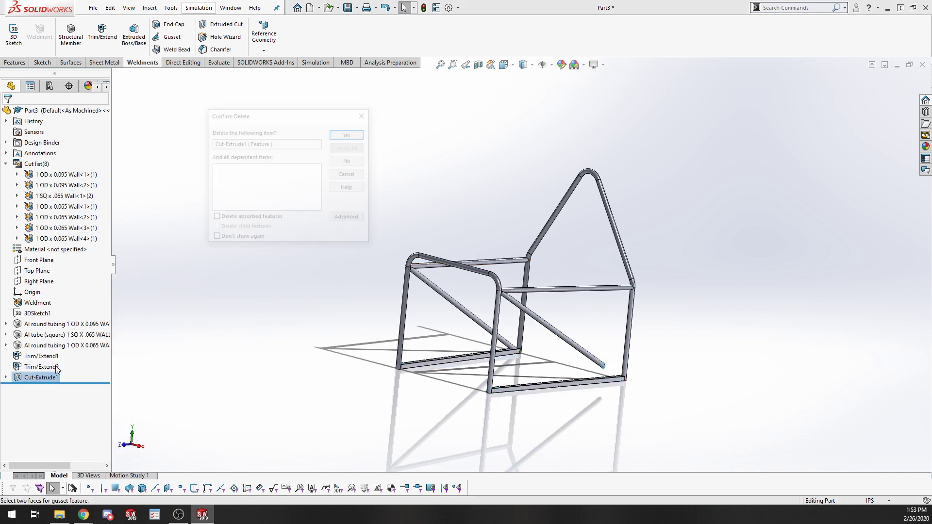
left_click(350, 133)
right_click(34, 378)
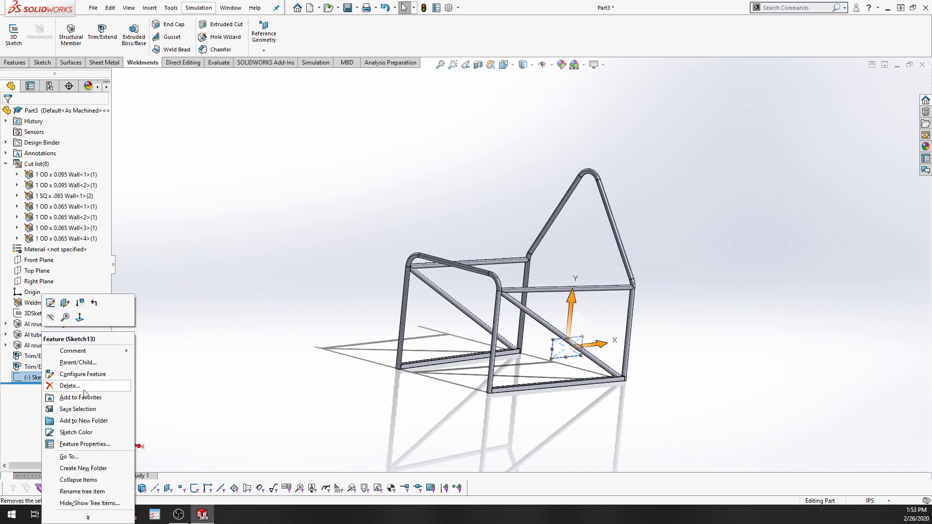
left_click(70, 386)
left_click(348, 132)
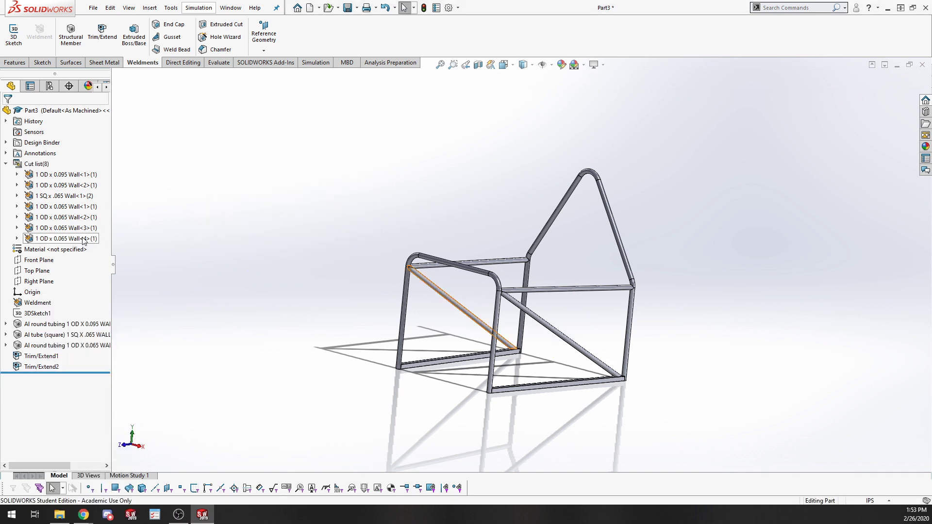
Highlight each of the four 1 OD x 0.065 wall cut list items to compare their tubes on the frame
left_click(68, 228)
left_click(79, 238)
left_click(77, 217)
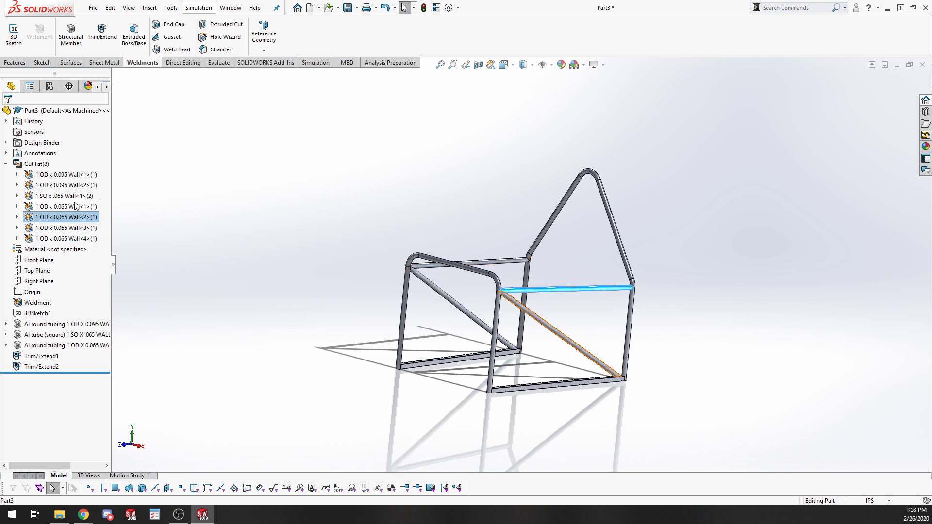
left_click(78, 207)
scroll(500, 299, "down", 5)
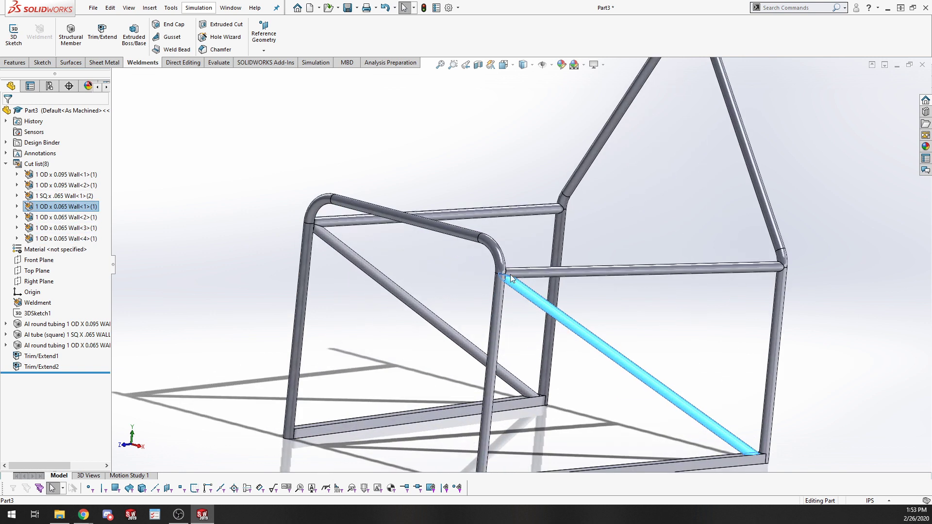
left_click(63, 217)
left_click(63, 206)
left_click(63, 227)
left_click(63, 238)
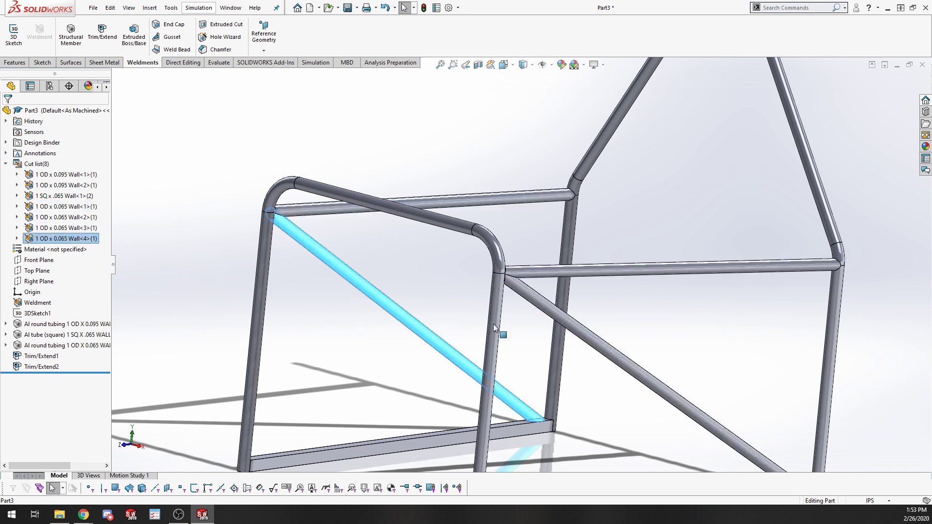
scroll(495, 328, "up", 7)
left_click(354, 204)
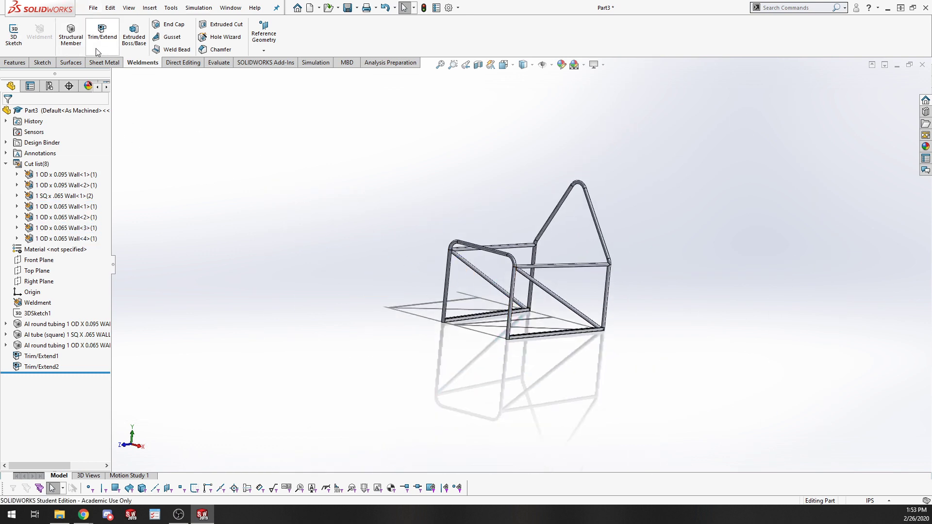
Open the recent drawing Cage Rev D
left_click(93, 9)
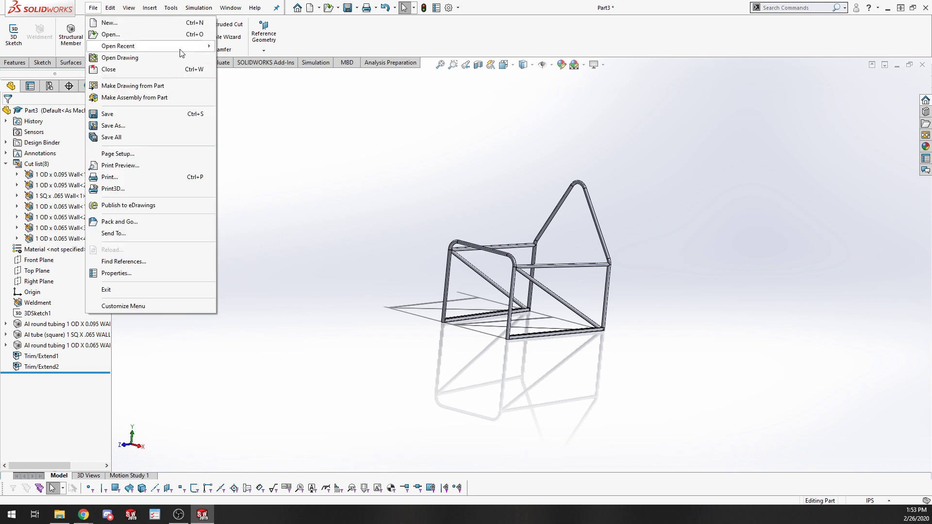
mouse_move(180, 46)
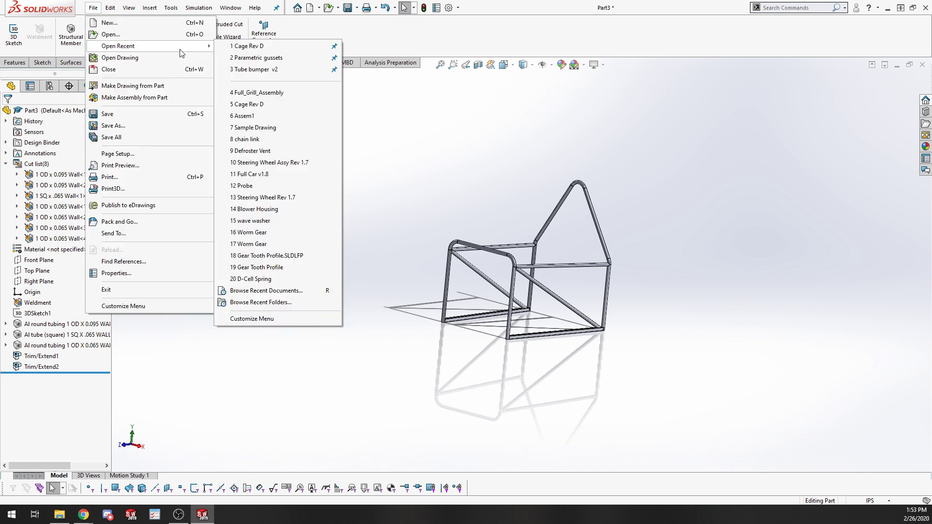
left_click(272, 105)
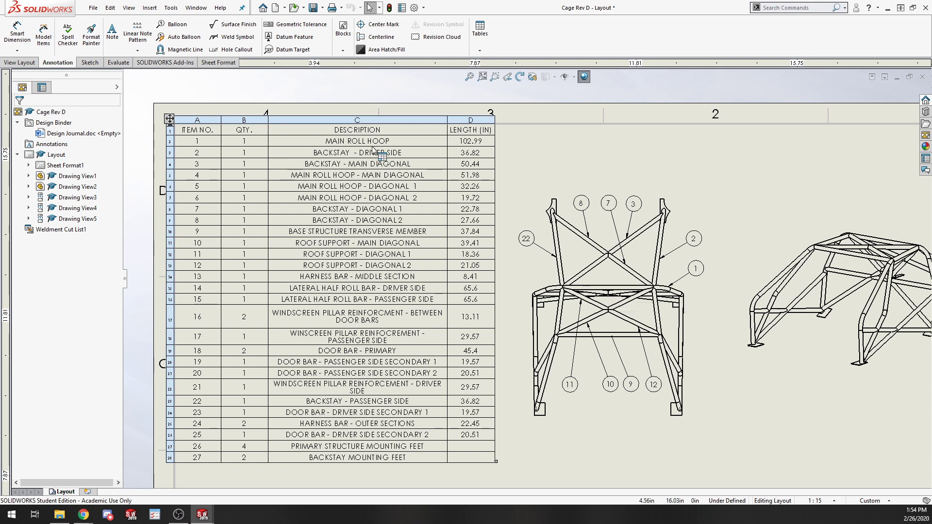
Examine how the numbered balloons on the roll cage views correspond to the items and lengths in the weldment cut list table
mouse_move(612, 402)
middle_mouse_down()
mouse_move(606, 350)
mouse_move(537, 317)
mouse_move(521, 332)
middle_mouse_up()
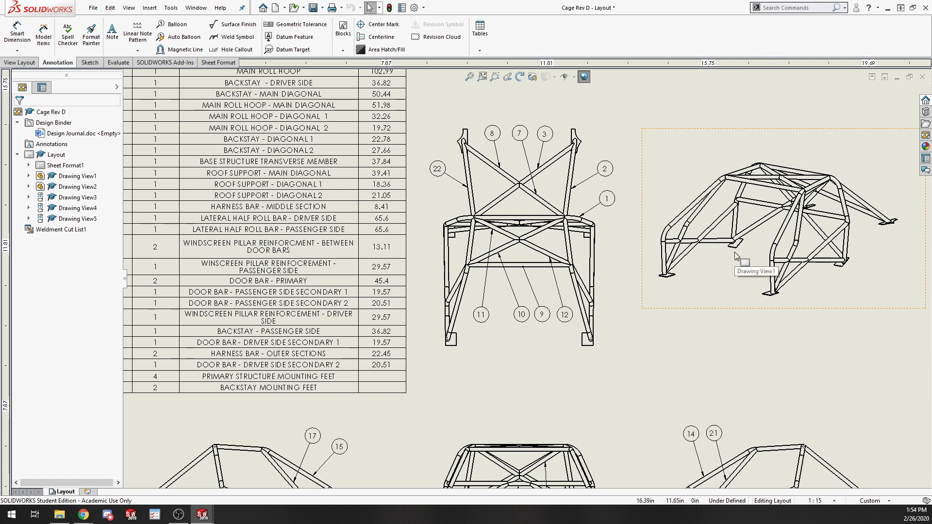
scroll(437, 140, "up", 3)
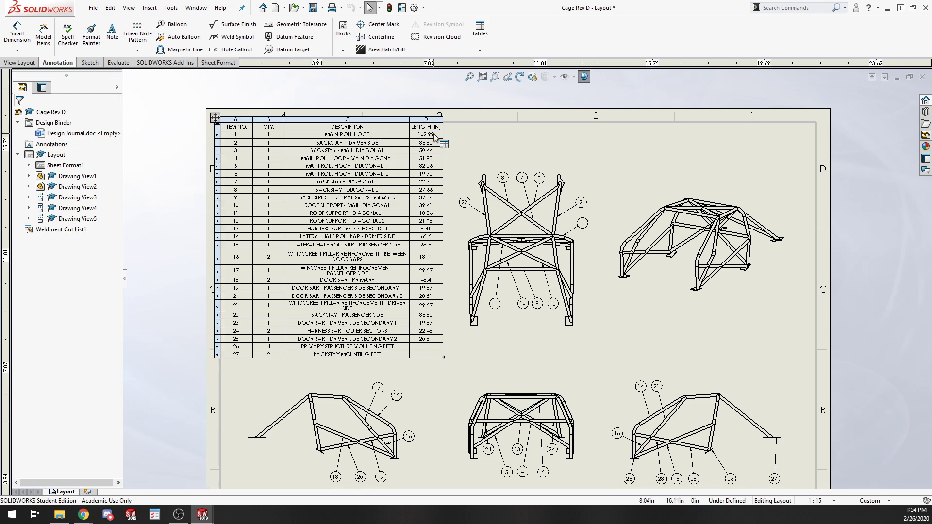
scroll(444, 143, "down", 3)
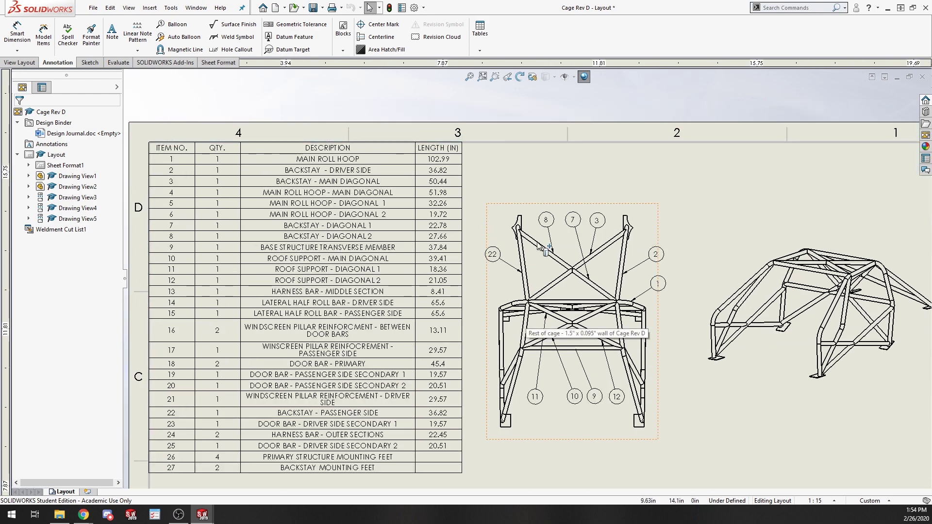
scroll(639, 416, "down", 2)
scroll(728, 374, "up", 10)
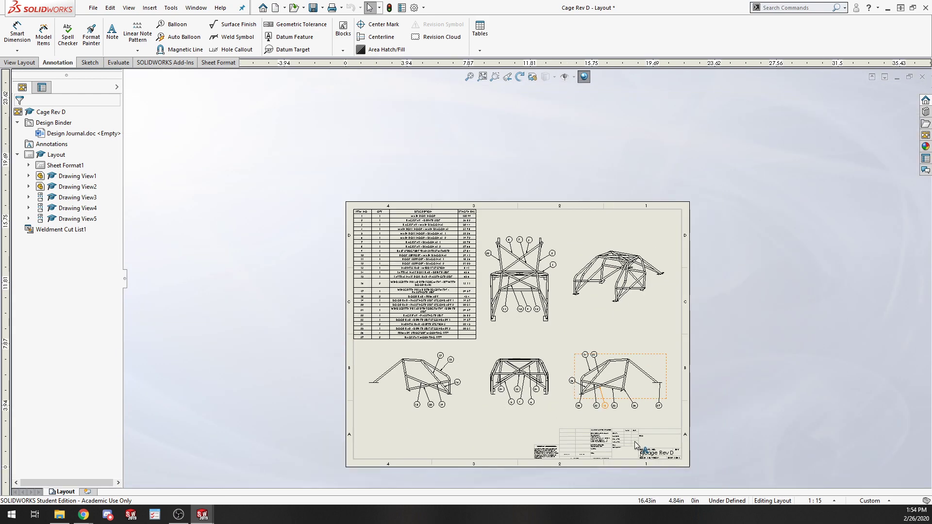
scroll(634, 439, "down", 1)
scroll(633, 394, "down", 5)
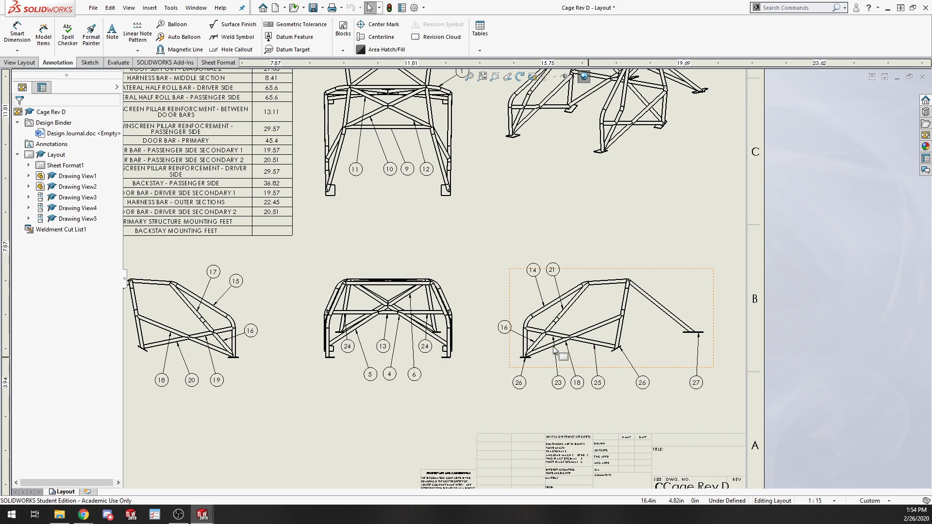
scroll(565, 376, "down", 2)
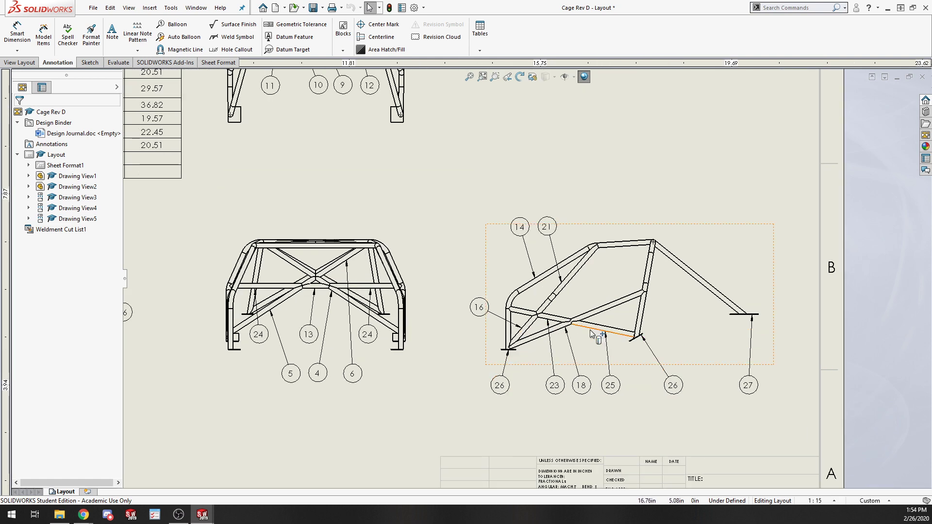
key("f")
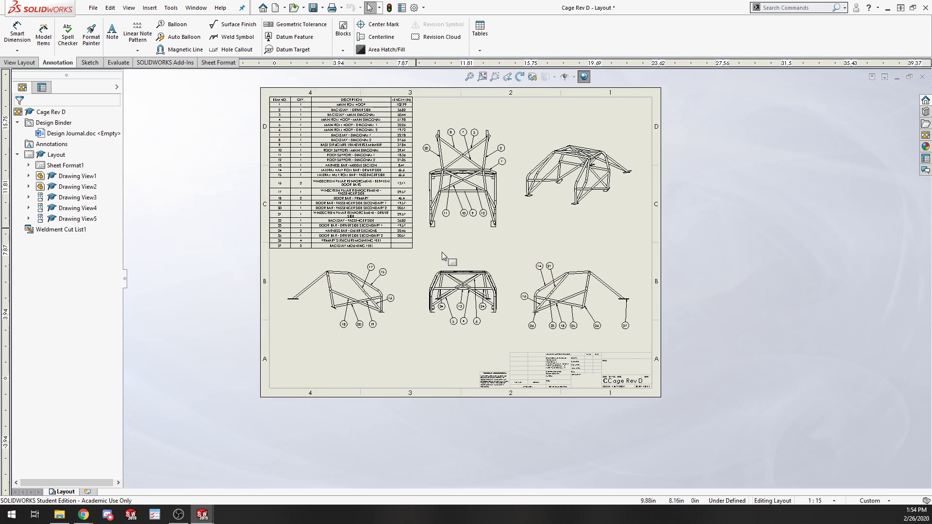
Examine the mounting feet rows in the cut list table and their balloons in the lower views
scroll(330, 240, "down", 4)
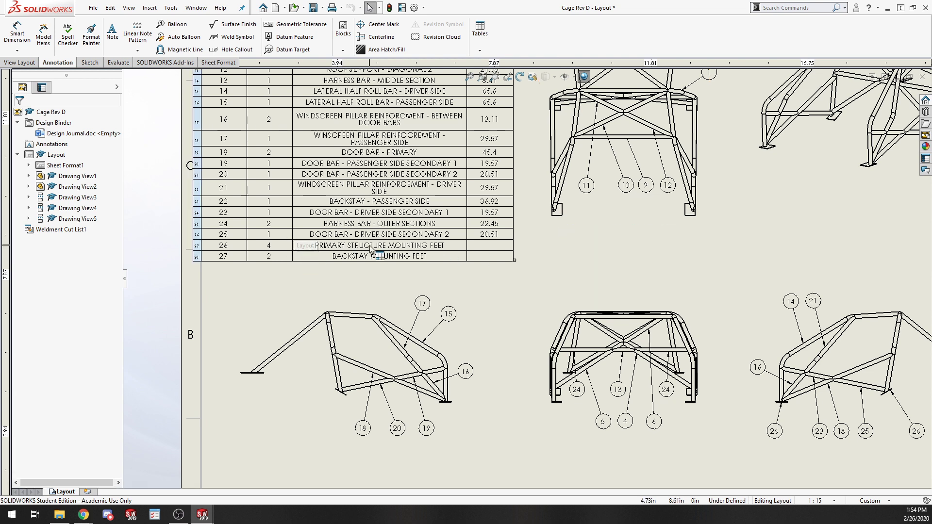
left_click(270, 245)
left_click(707, 249)
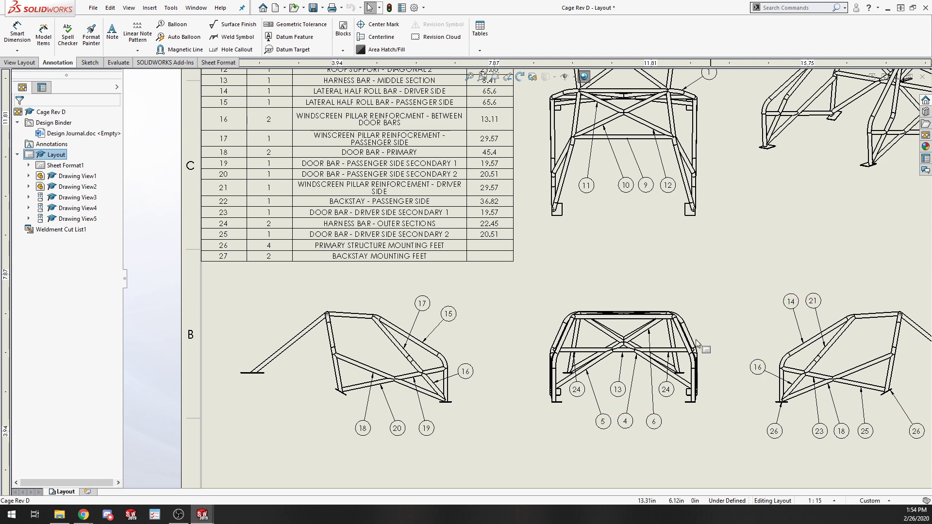
Open the Cage Rev D part from the drawing's isometric view and bring the tubes near the main roll hoop into view
key("f")
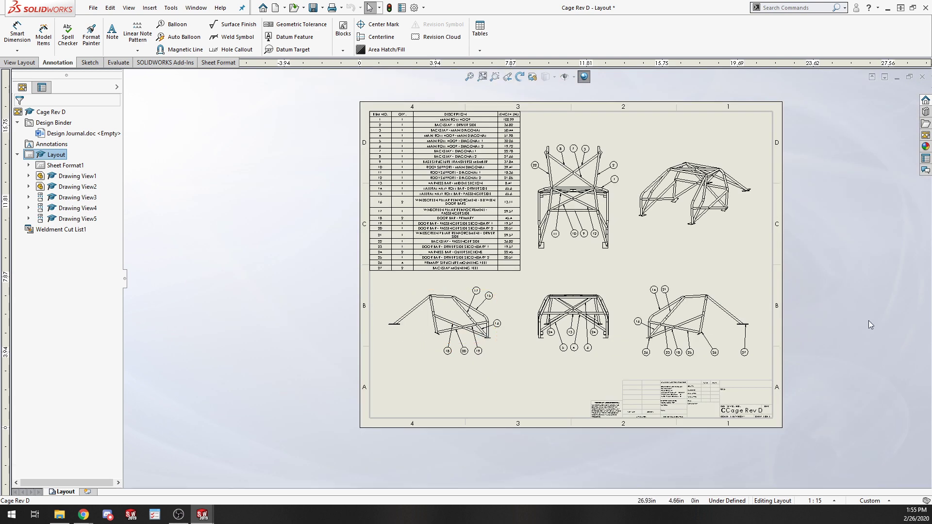
right_click(719, 192)
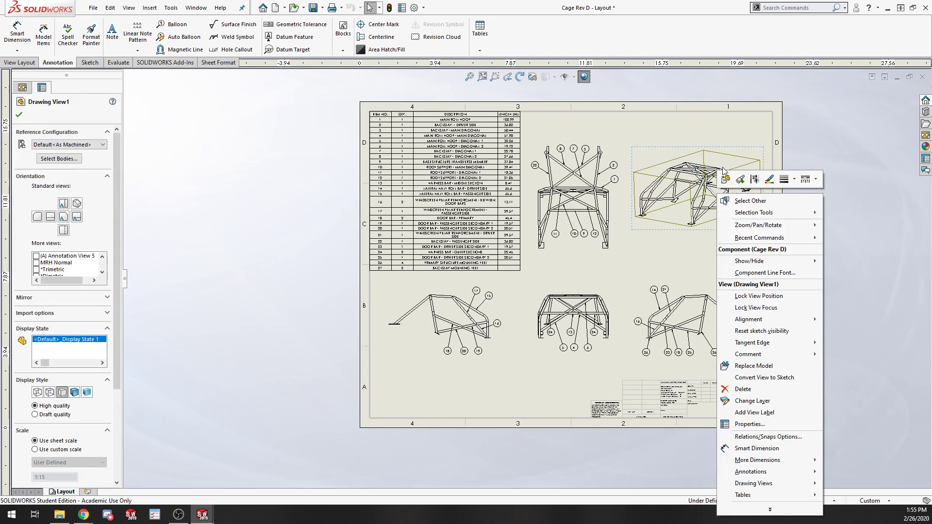
left_click(724, 179)
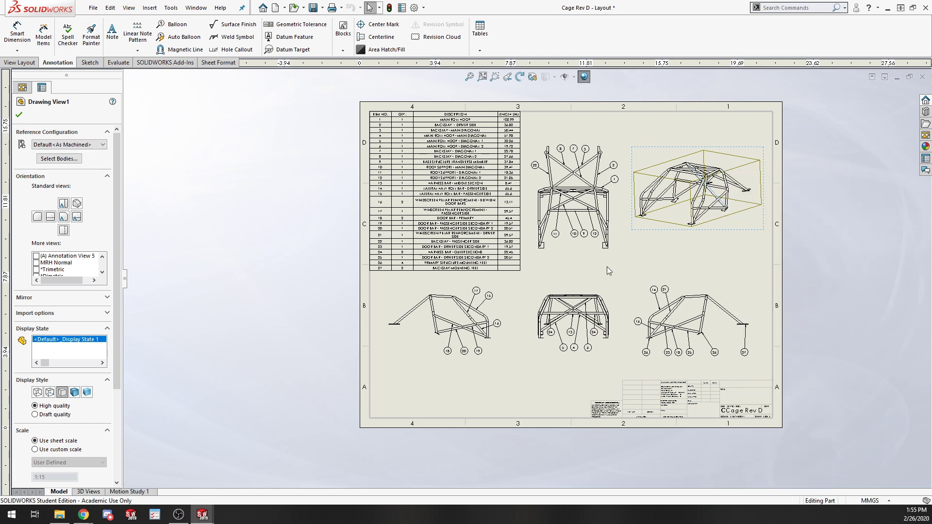
scroll(444, 332, "up", 4)
scroll(530, 383, "up", 3)
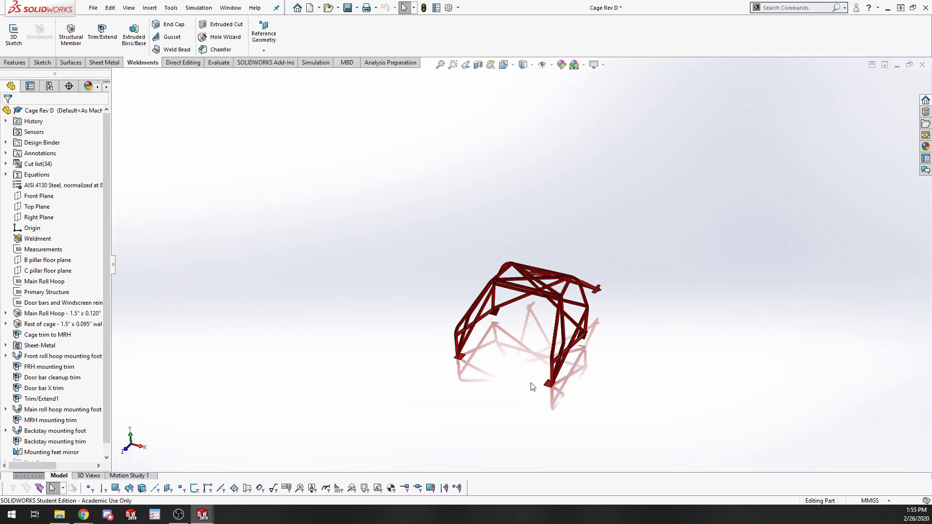
middle_click_drag(531, 383, 514, 270)
scroll(515, 271, "down", 10)
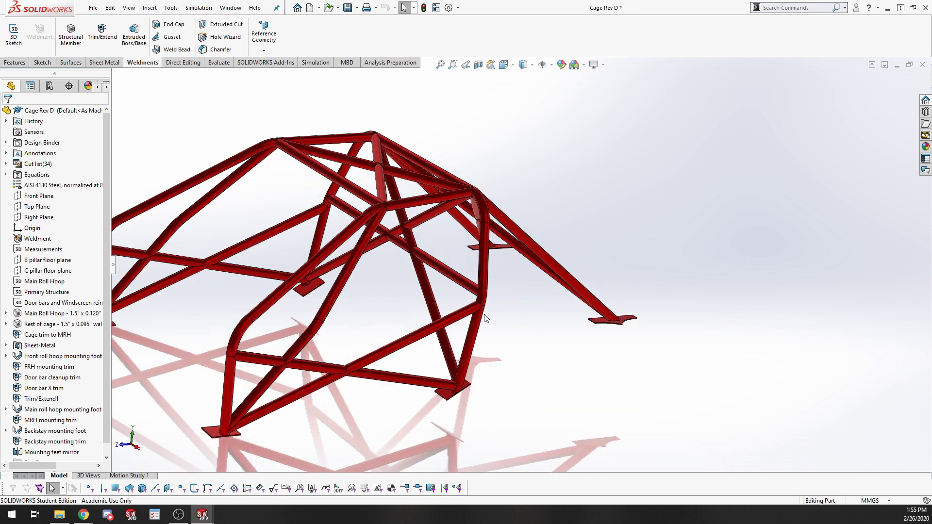
left_click(514, 243)
right_click(513, 243)
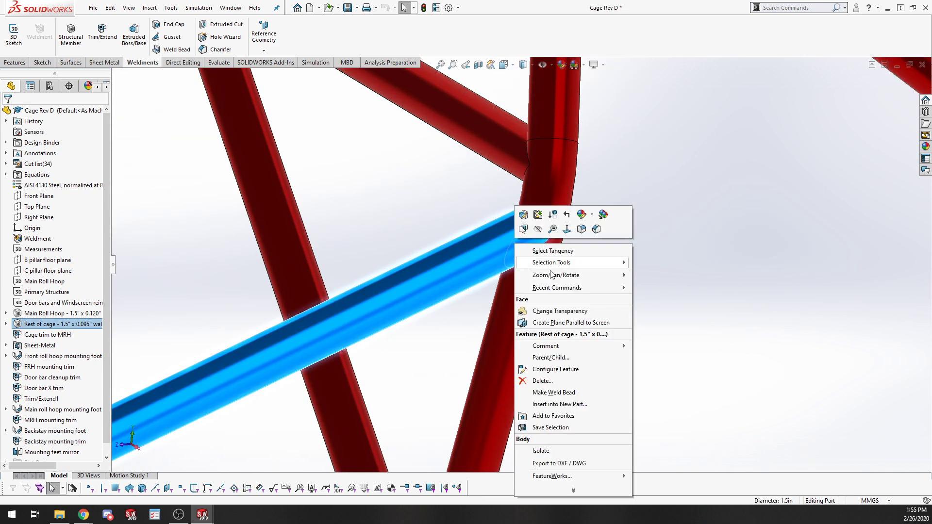
left_click(558, 463)
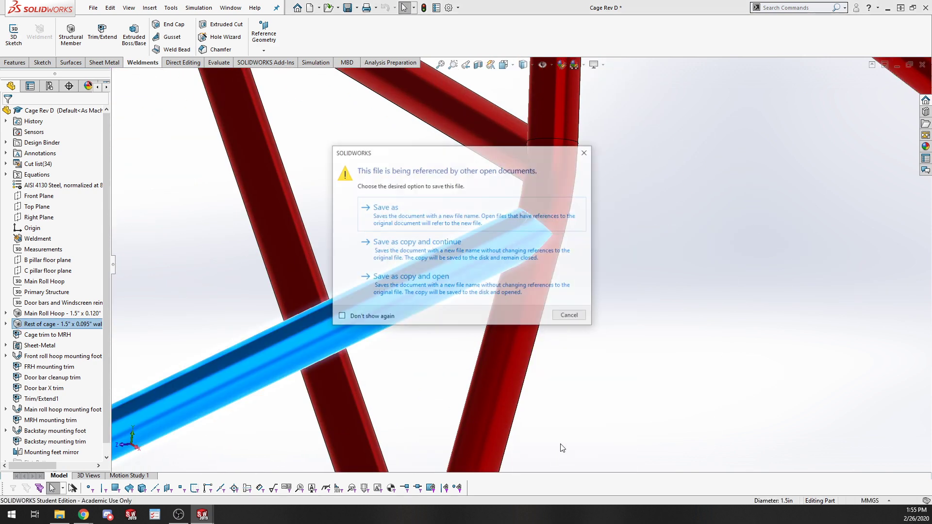
left_click(568, 316)
Isolate the door bar that meets the main roll hoop, examine its notched ends, and exit isolation
right_click(495, 242)
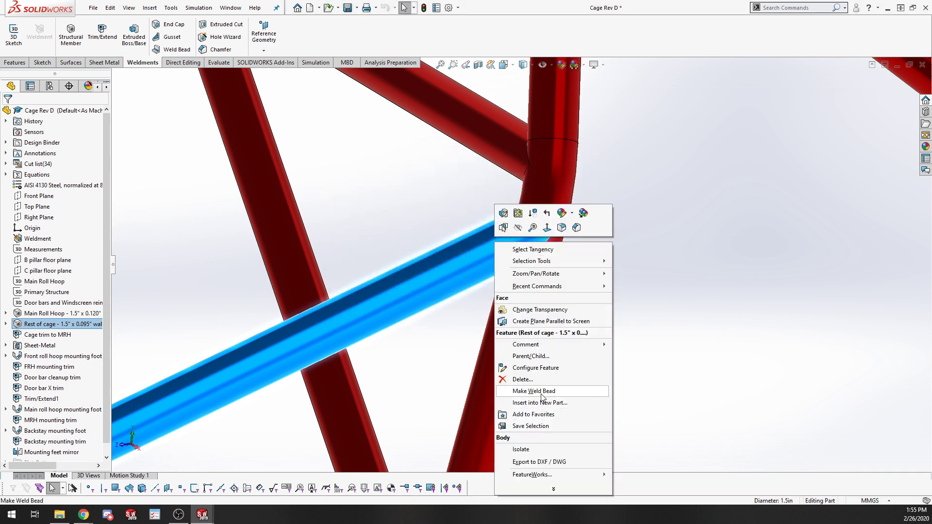
left_click(547, 450)
scroll(604, 333, "down", 5)
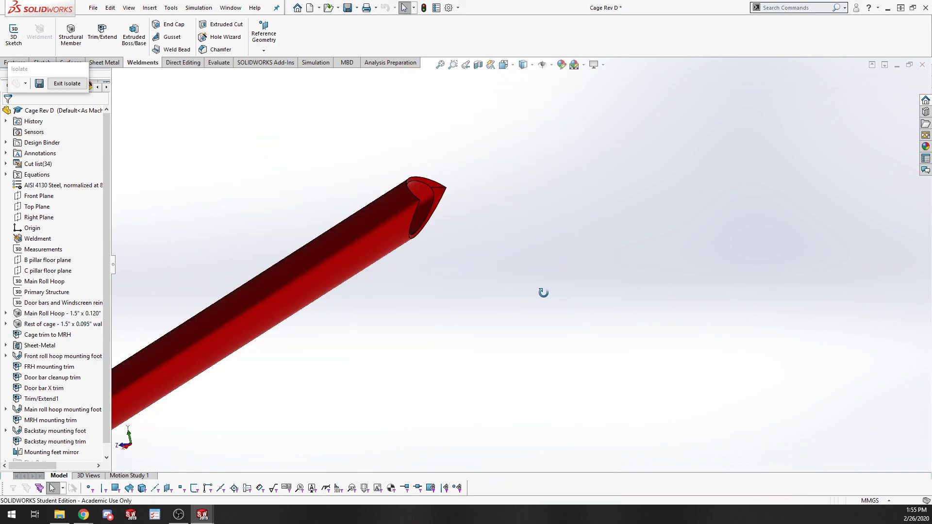
middle_click_drag(517, 351, 505, 354)
scroll(349, 431, "up", 4)
scroll(349, 431, "down", 5)
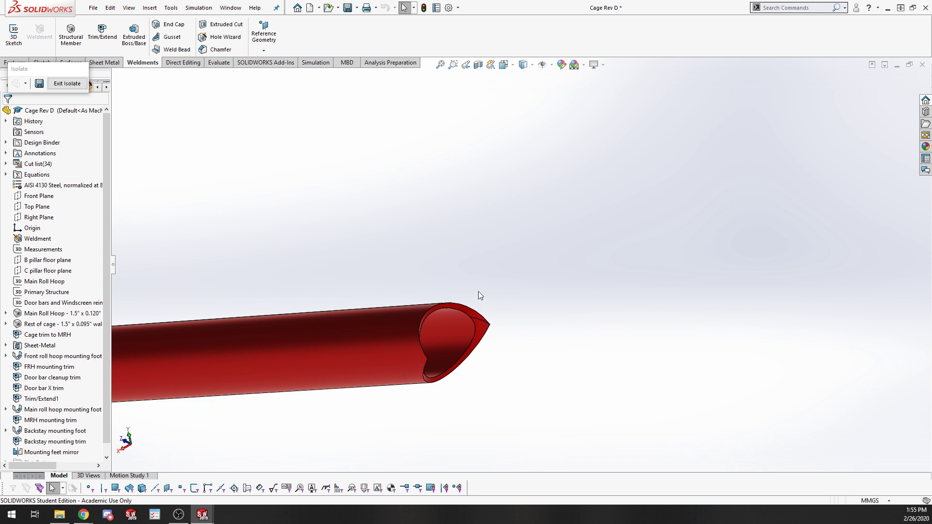
scroll(472, 362, "up", 8)
scroll(265, 325, "down", 4)
middle_click_drag(513, 291, 601, 262)
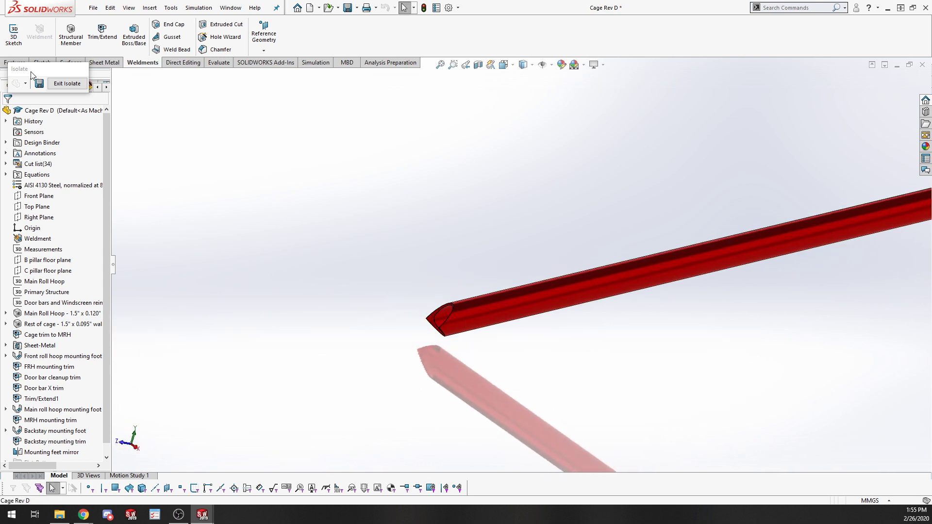
left_click(82, 84)
Examine the tube joints where the roof bars meet the main roll hoop, along with the rest of the cage
scroll(572, 232, "up", 4)
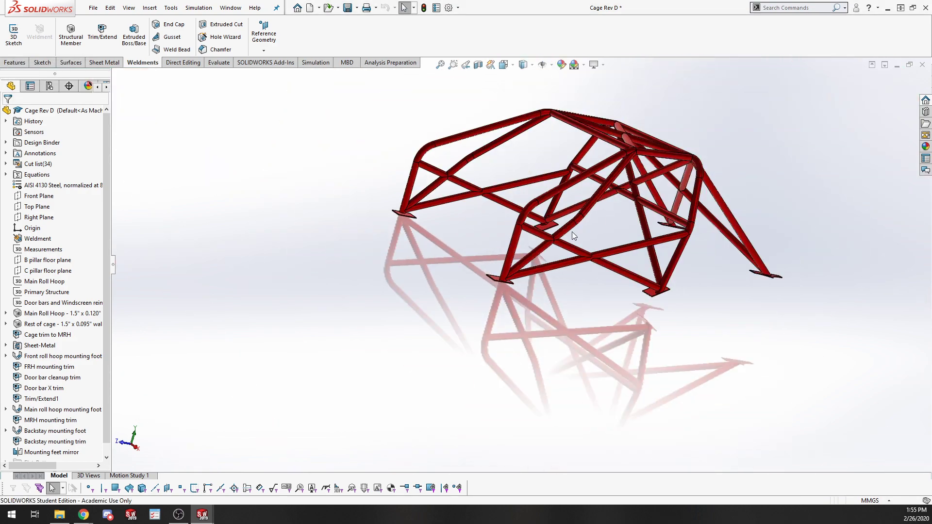
scroll(533, 244, "down", 4)
scroll(584, 209, "up", 5)
scroll(580, 233, "down", 7)
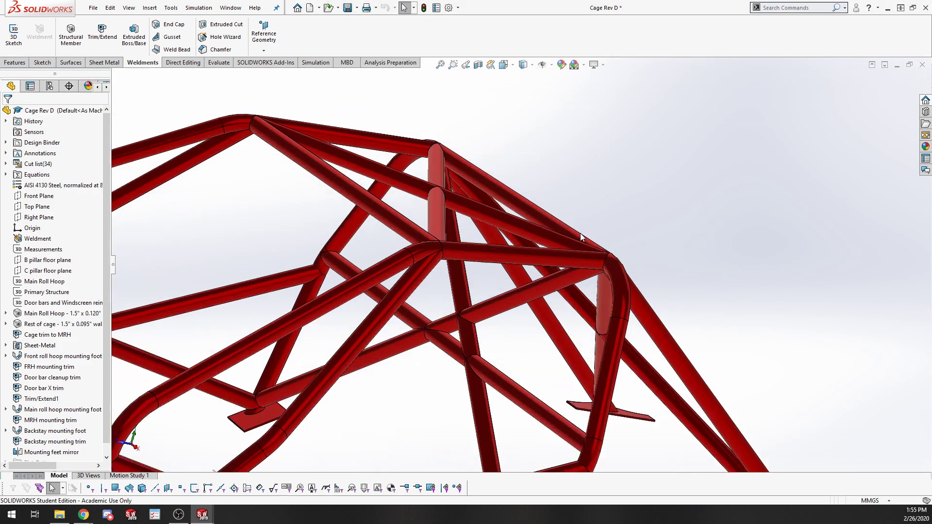
middle_click_drag(600, 285, 584, 310)
scroll(584, 311, "down", 4)
left_click(510, 324)
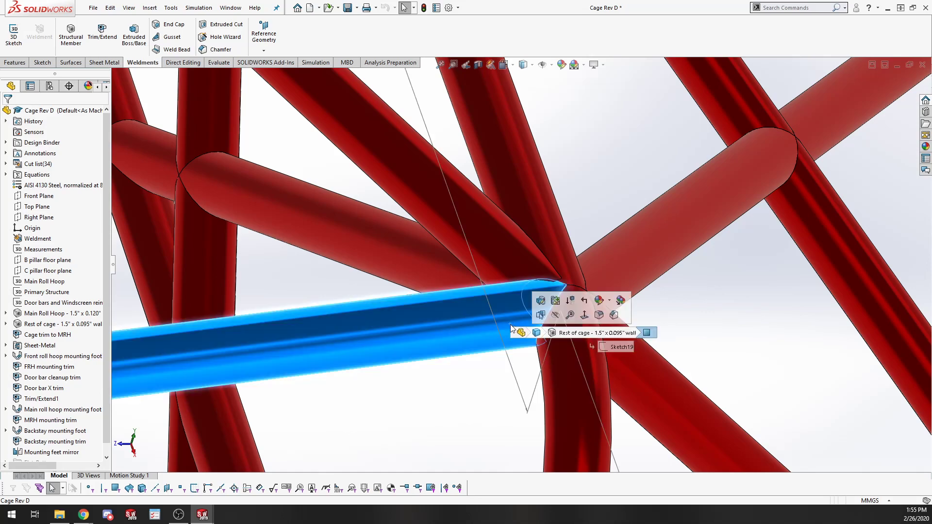
middle_click_drag(486, 356, 420, 186)
scroll(421, 186, "up", 10)
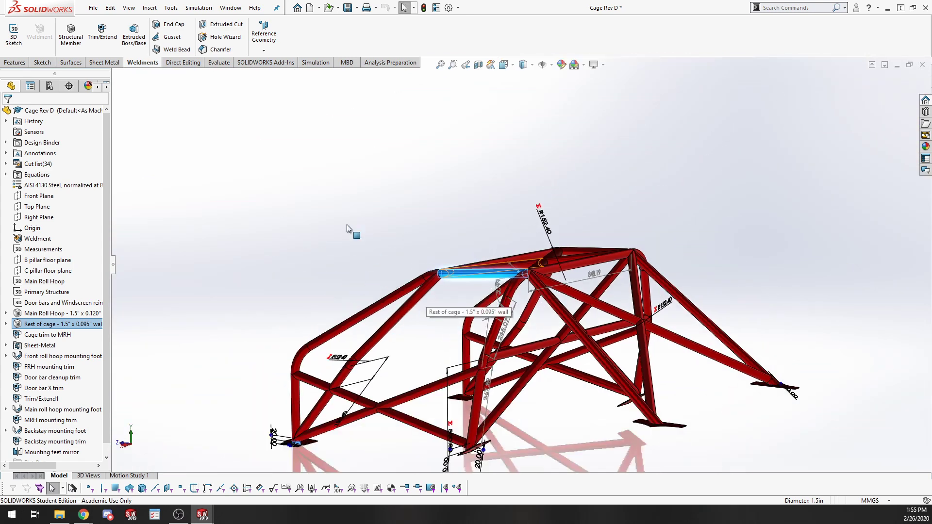
left_click(273, 308)
middle_click_drag(272, 308, 366, 295)
middle_click_drag(361, 295, 367, 311)
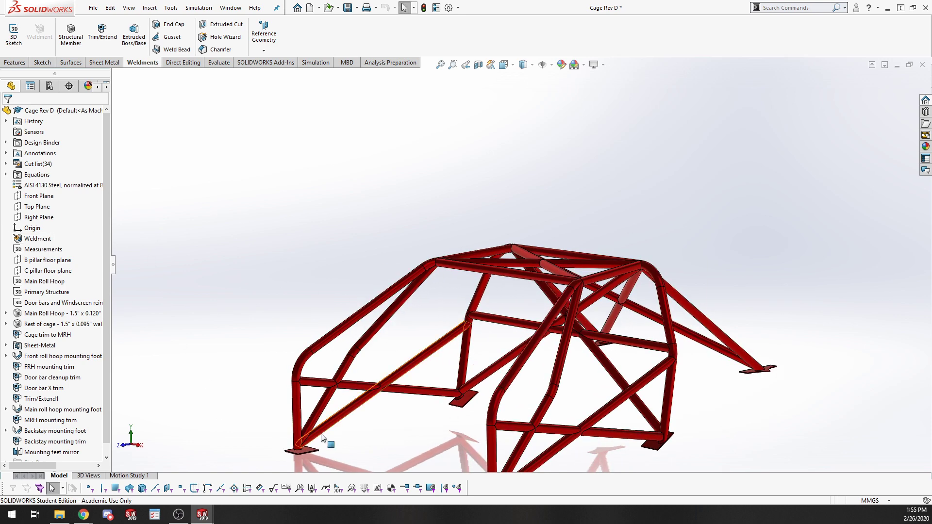
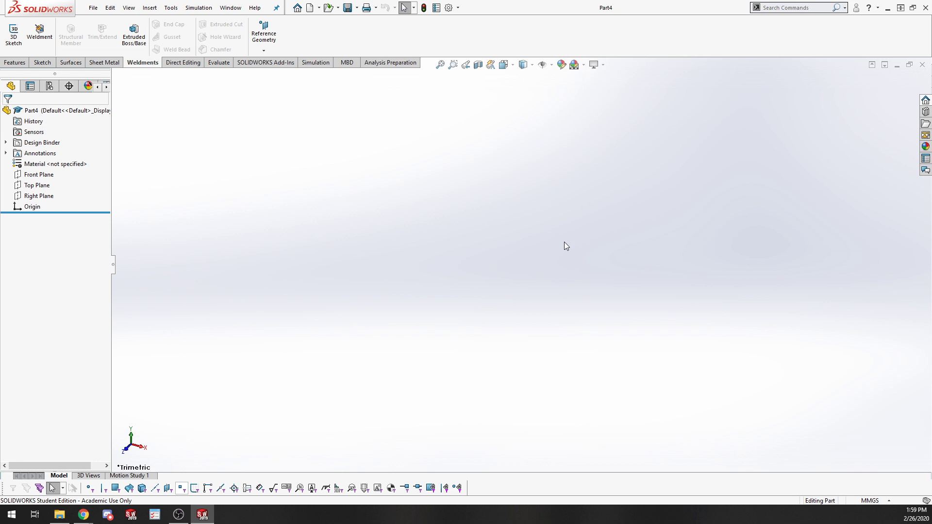
Sketch a circle of about 64 mm radius centred on the origin on the Top Plane of the new part
left_click(15, 63)
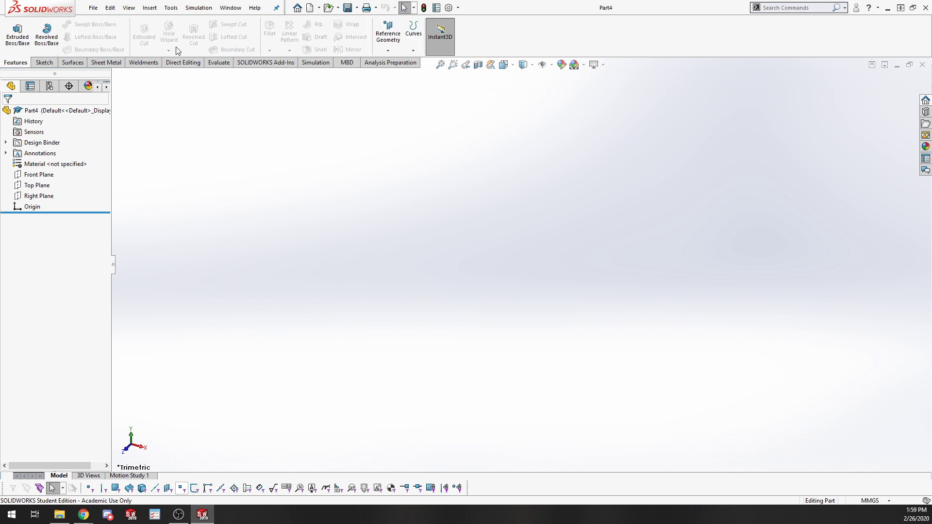
left_click(44, 62)
left_click(13, 31)
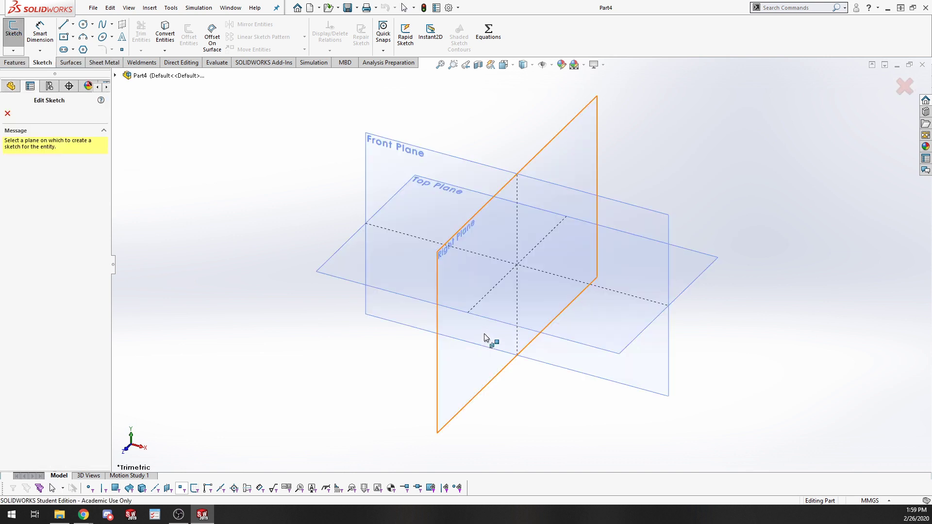
left_click(618, 335)
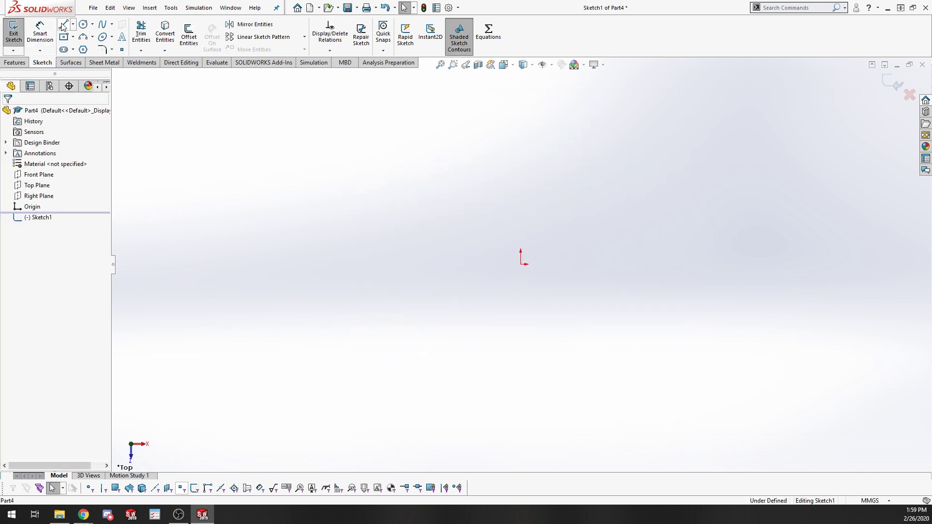
left_click(83, 24)
left_click(521, 265)
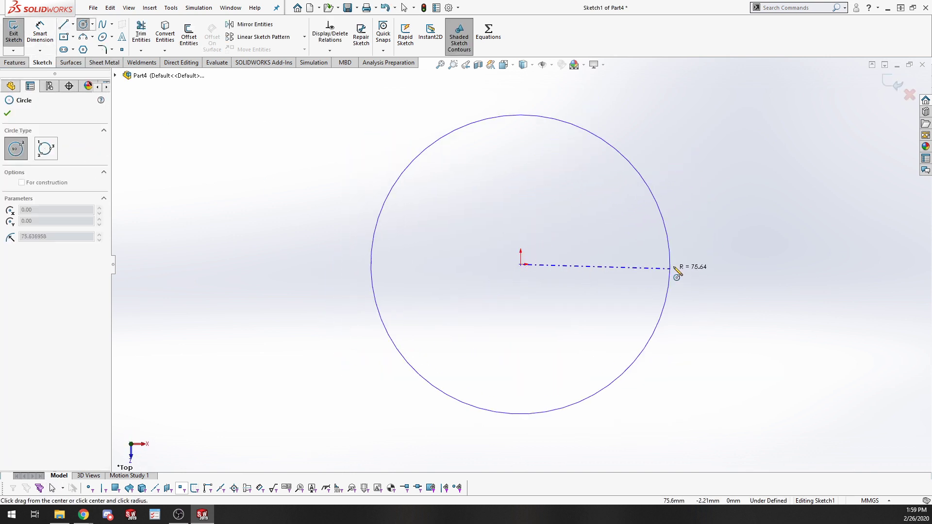
left_click(647, 265)
Set the circle's diameter to 120 mm and close the sketch
key("s")
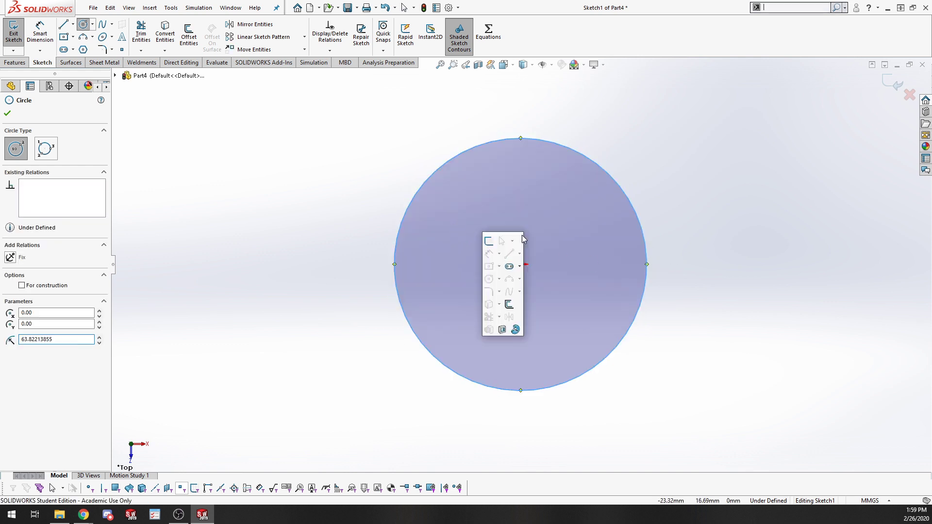
left_click(489, 253)
left_click(644, 291)
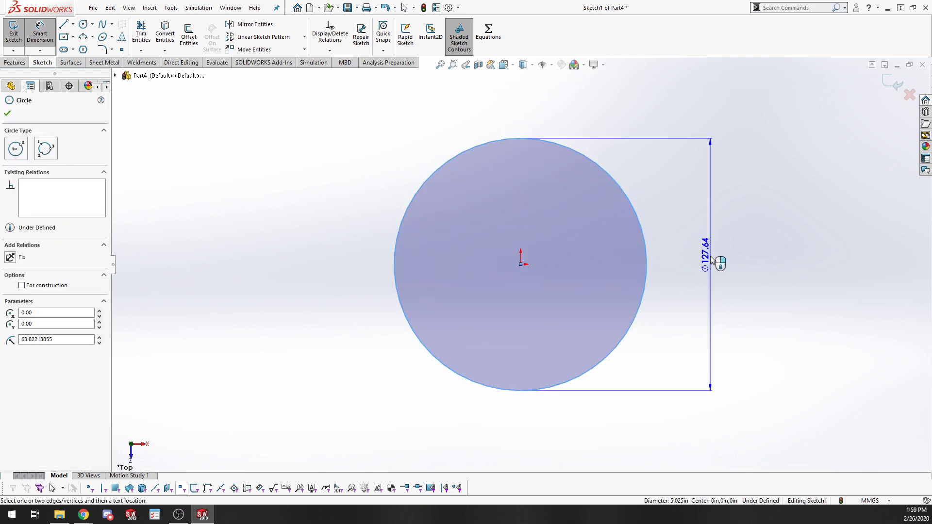
left_click(712, 259)
type("12")
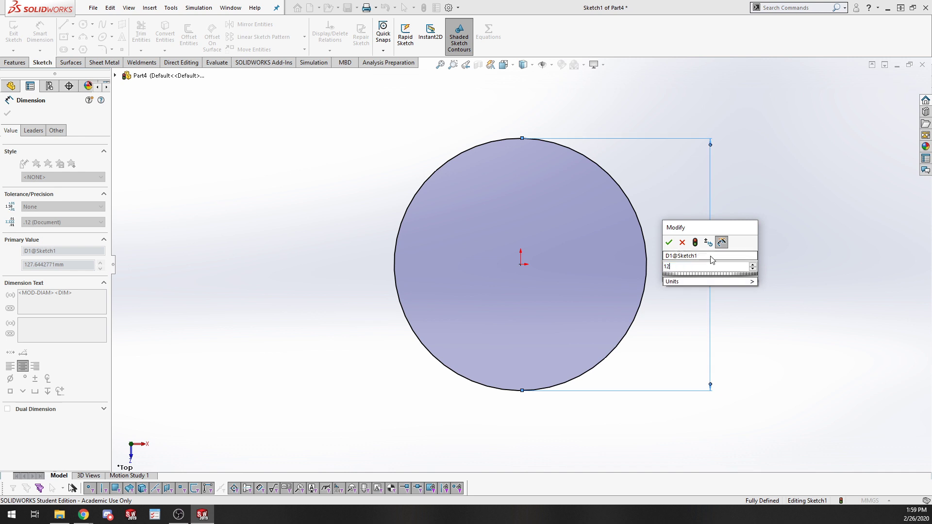
type("0")
key("Return")
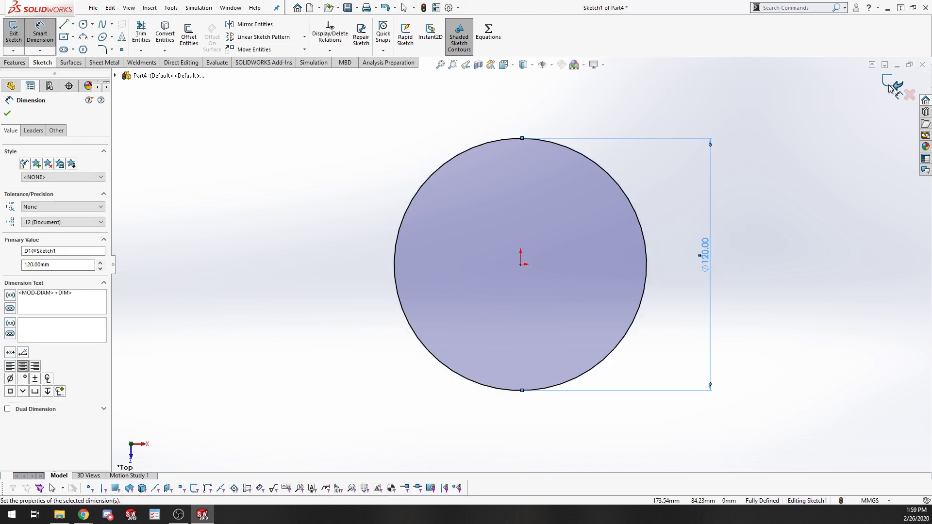
left_click(892, 84)
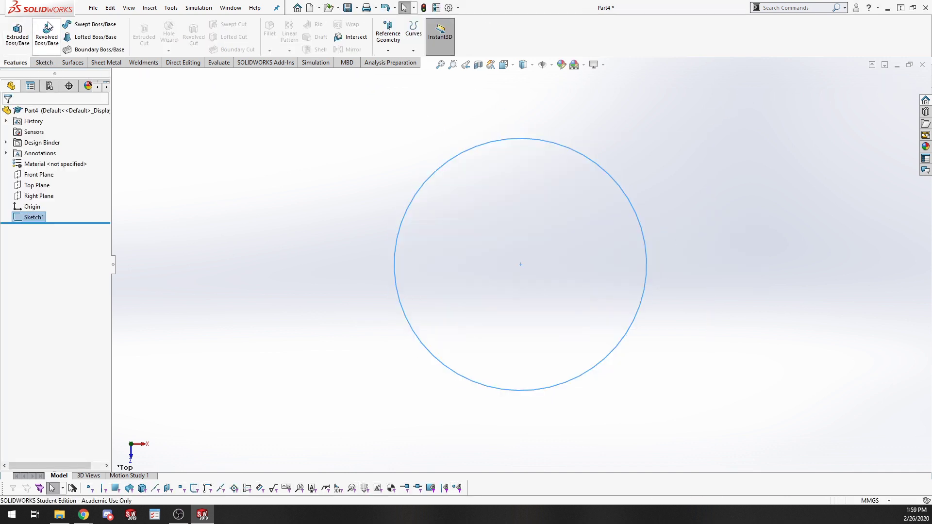
Extrude the circle sketch upward as a blind boss 150 mm high
left_click(18, 33)
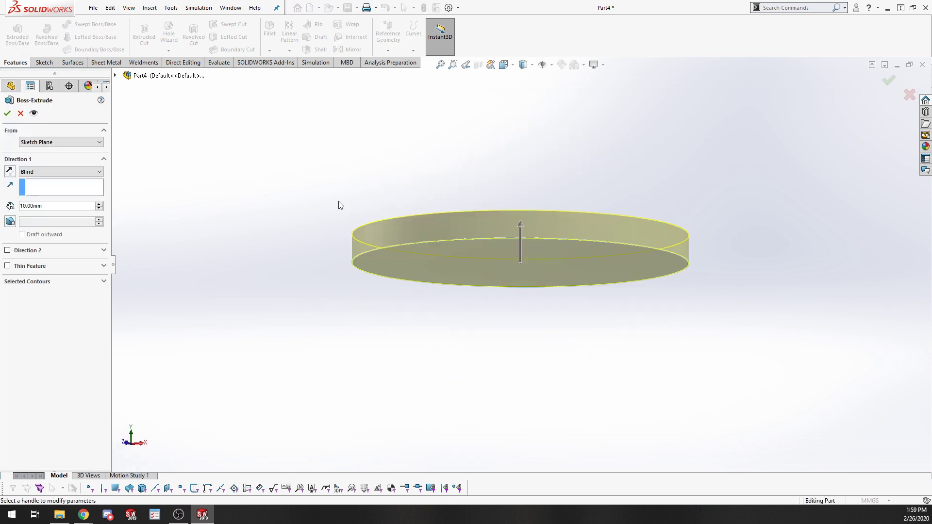
middle_click_drag(340, 205, 342, 273)
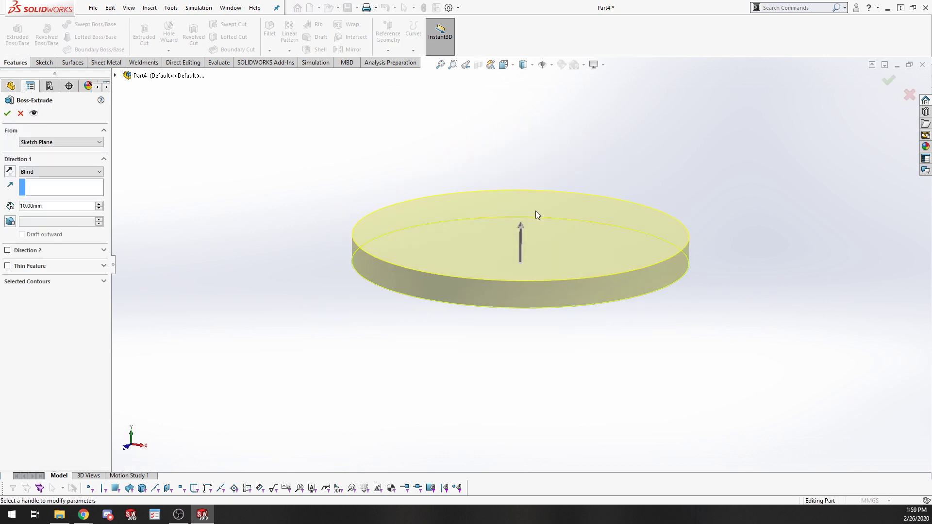
double_click(48, 205)
type("150")
key("Return")
scroll(374, 233, "up", 5)
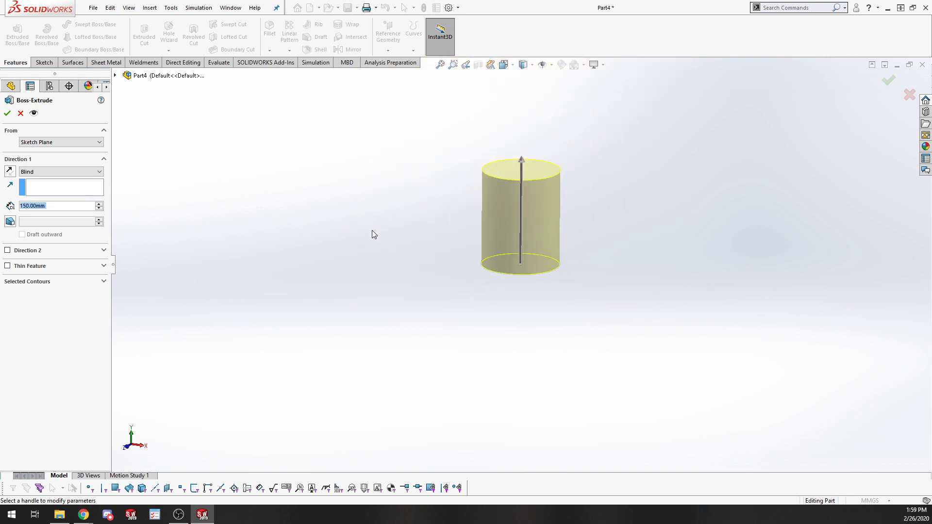
left_click(7, 113)
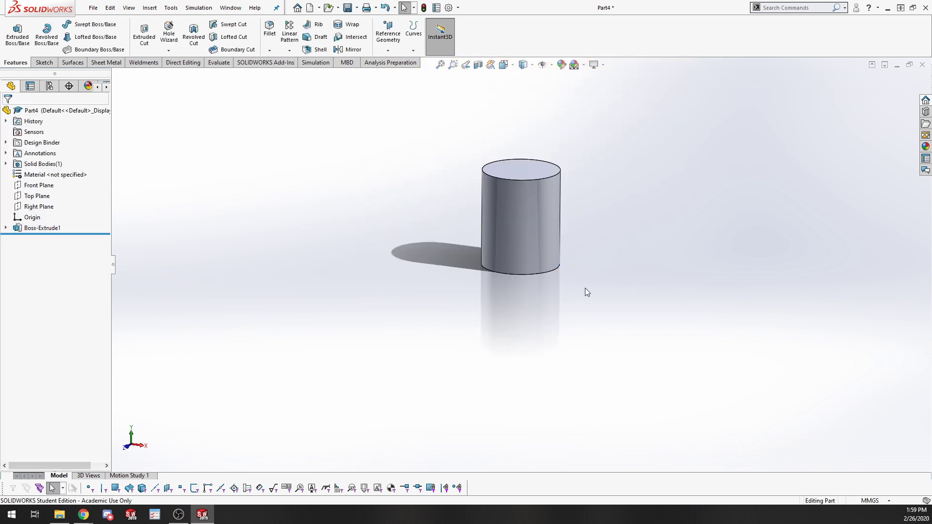
Examine the extruded cylinder's side and end faces from above and below
scroll(686, 316, "down", 2)
middle_click_drag(686, 316, 605, 297)
left_click(538, 287)
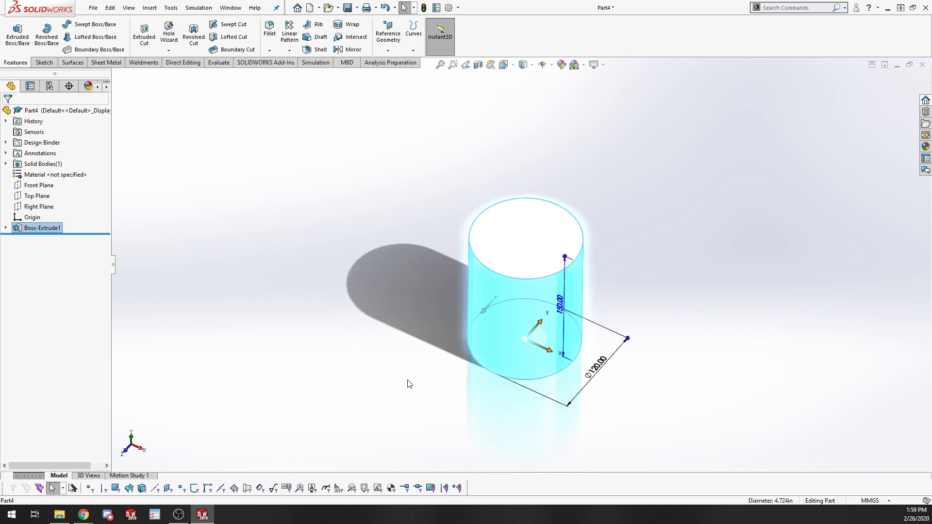
middle_click_drag(408, 380, 493, 337)
left_click(502, 358)
left_click(318, 310)
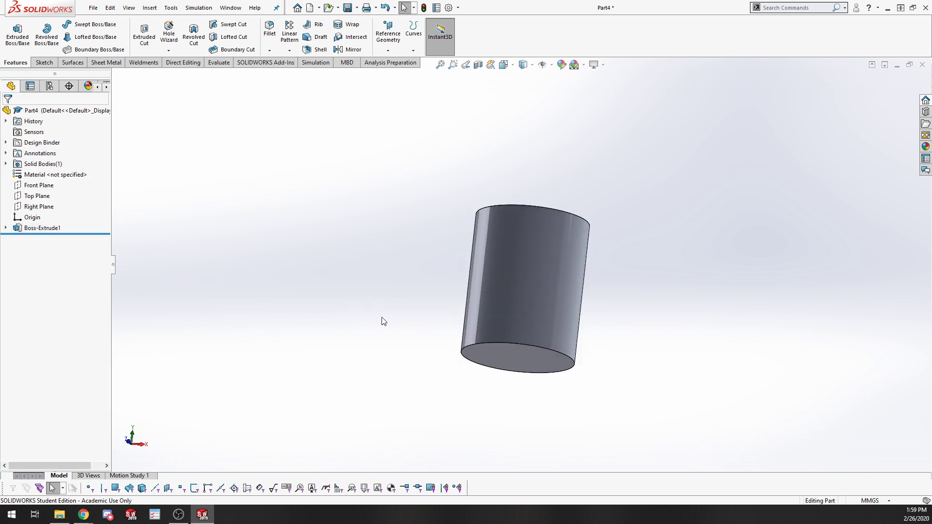
middle_click_drag(382, 320, 411, 331)
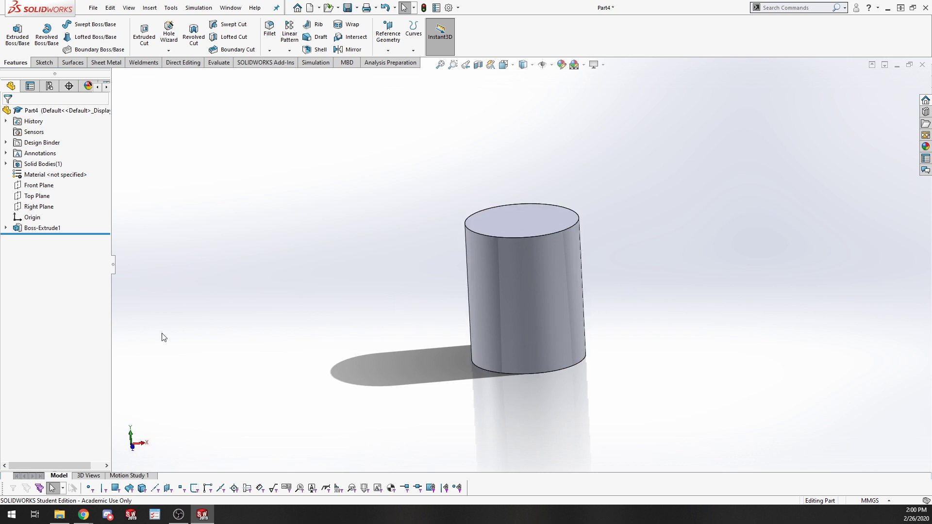
Delete the cylinder's extrusion while keeping its circle sketch
right_click(26, 229)
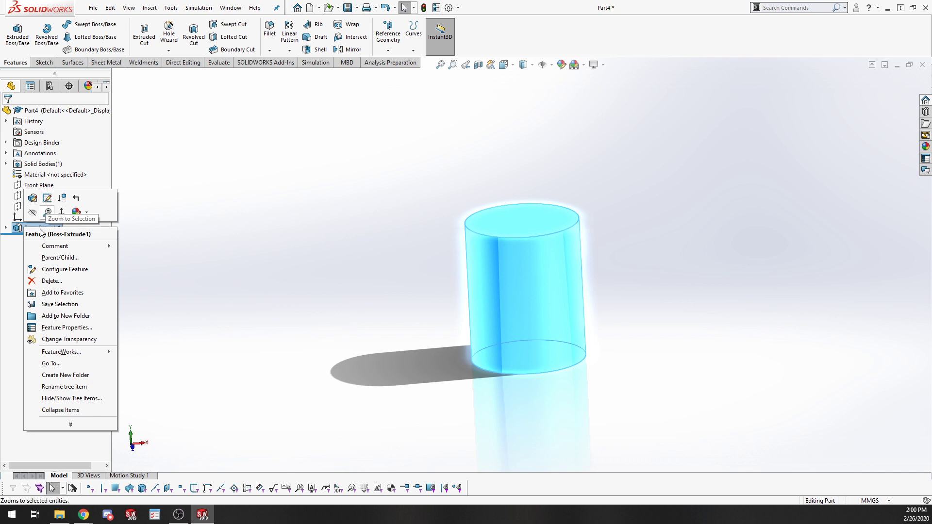
left_click(46, 287)
left_click(348, 132)
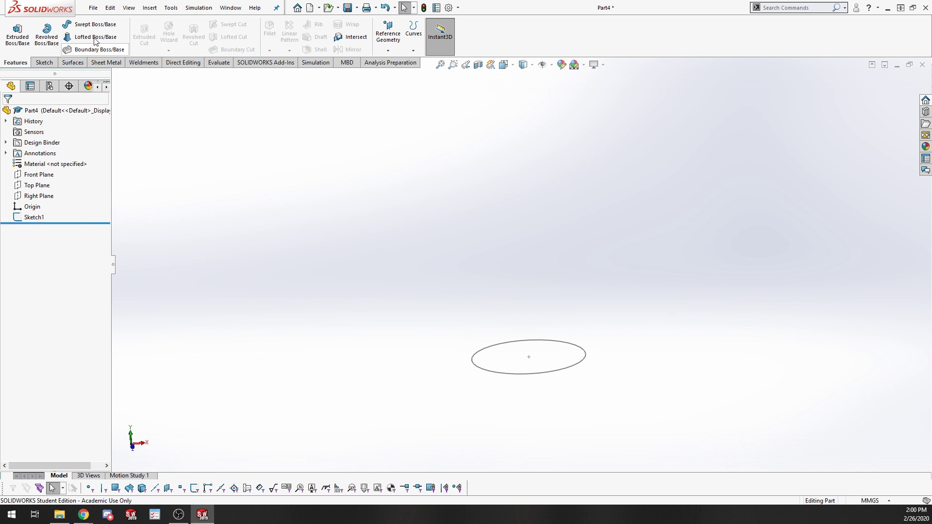
Create a blind surface extrusion 150 mm high from the circle sketch, without capping its end
left_click(73, 63)
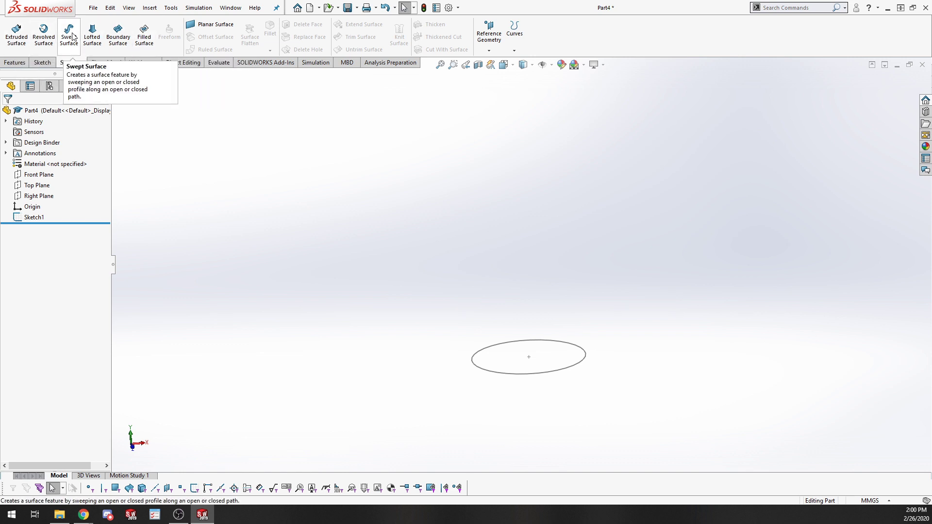
left_click(16, 36)
left_click(487, 342)
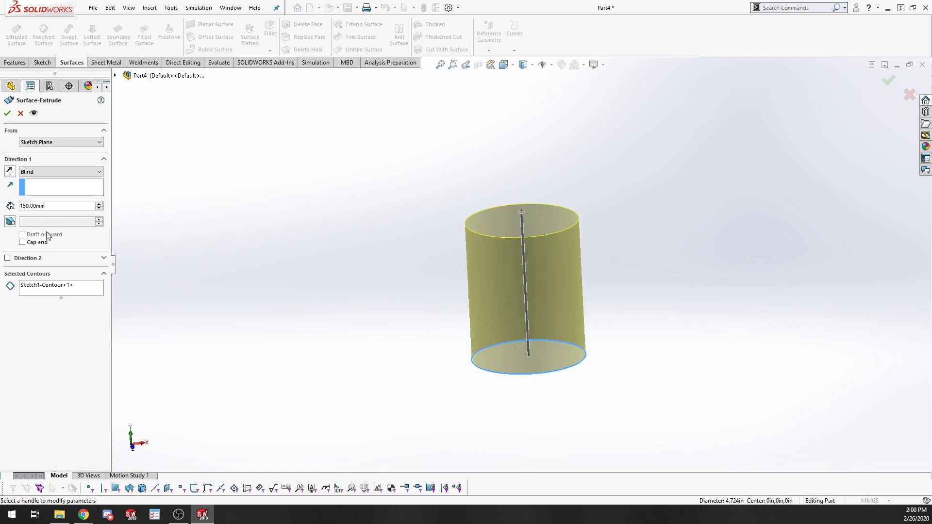
left_click(7, 113)
left_click(394, 305)
middle_click_drag(452, 316, 502, 106)
middle_click_drag(509, 64, 466, 376)
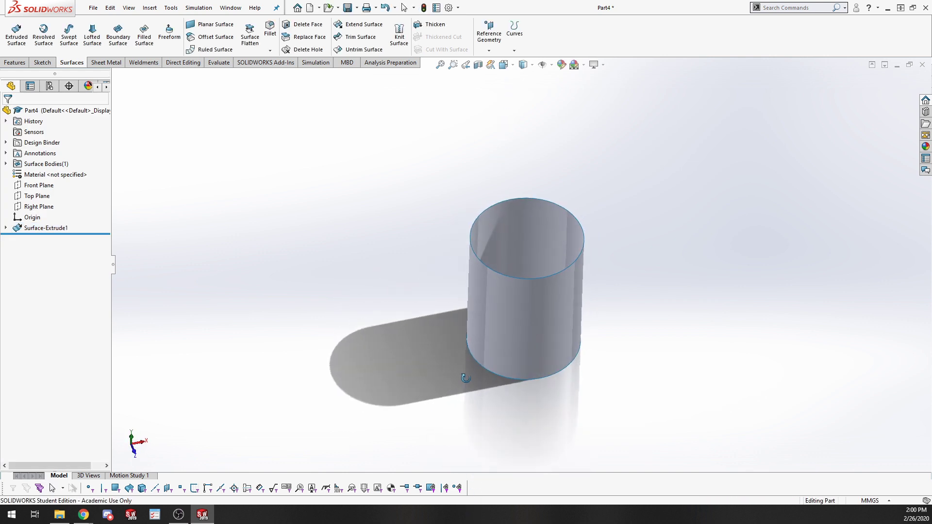
Close the open upper and lower ends of the cylindrical surface with planar surfaces bounded by their circular edges
left_click(212, 24)
left_click(562, 209)
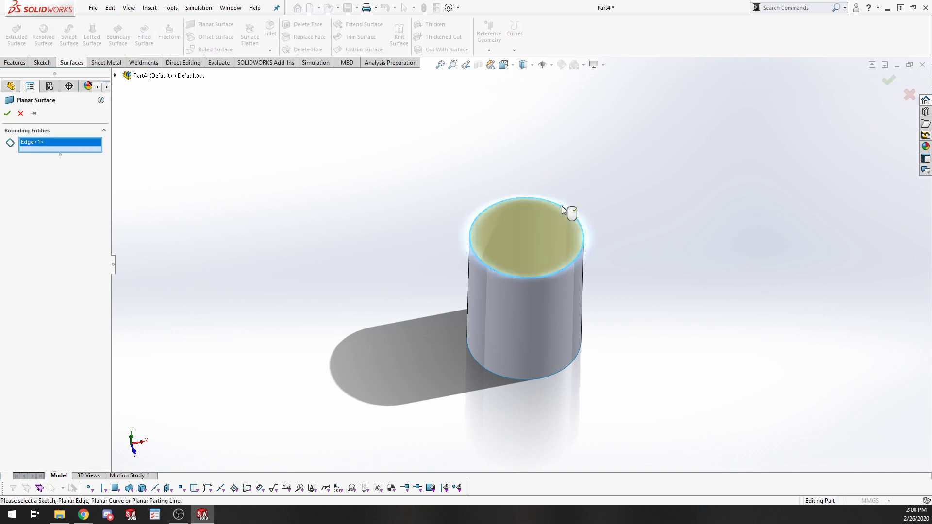
left_click(6, 113)
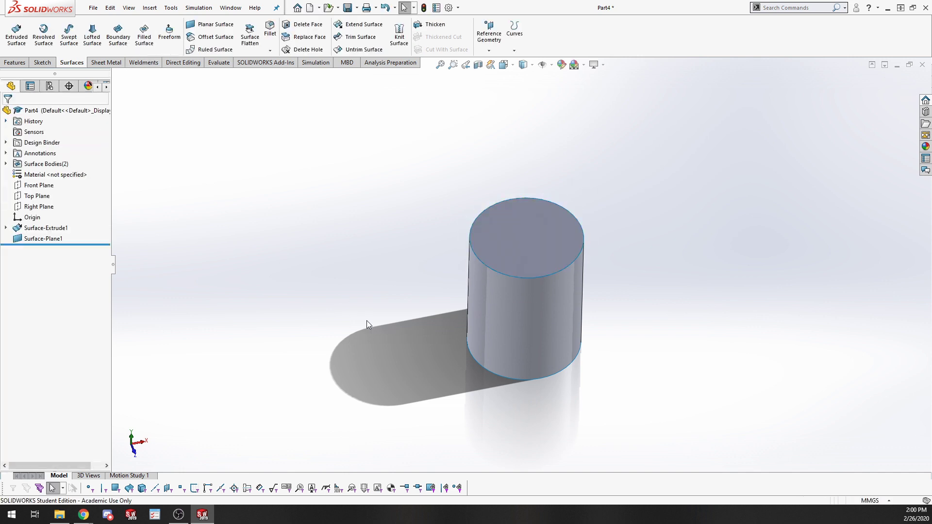
middle_click_drag(353, 343, 338, 88)
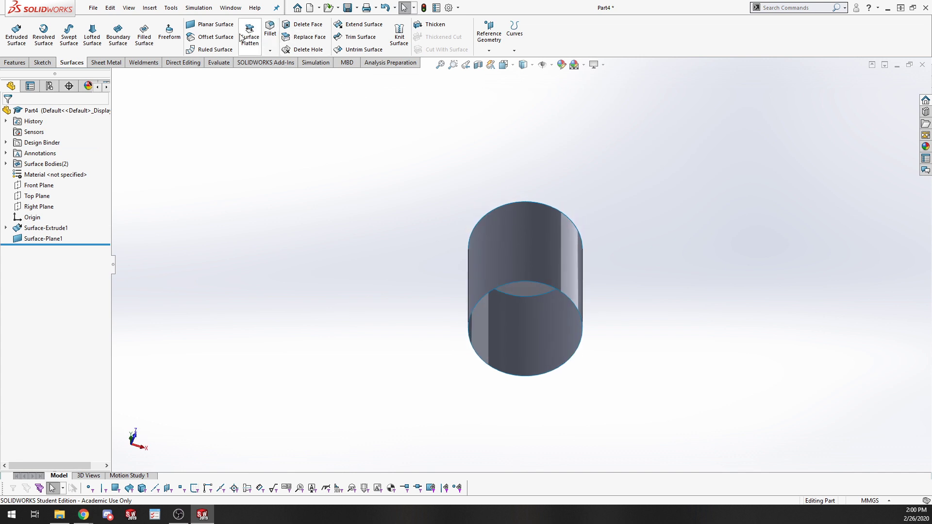
left_click(212, 24)
left_click(484, 295)
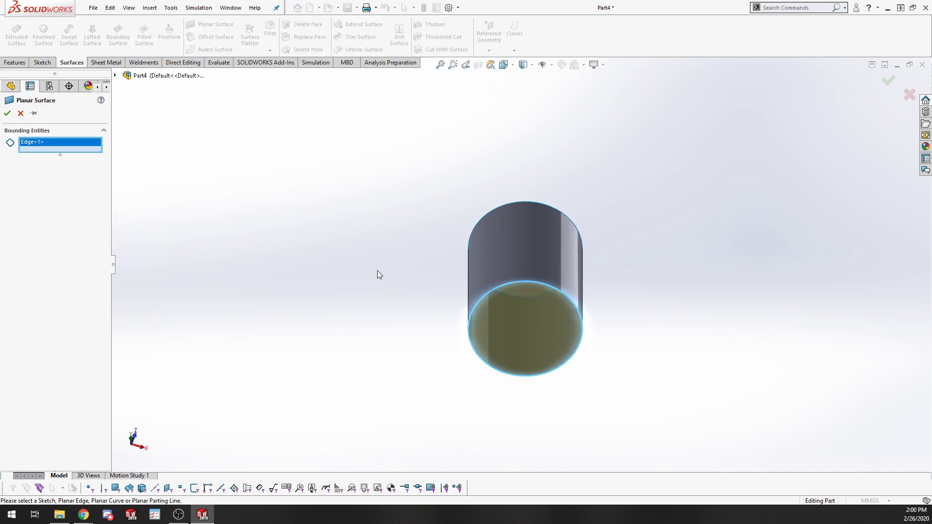
left_click(7, 113)
middle_click_drag(380, 221, 359, 389)
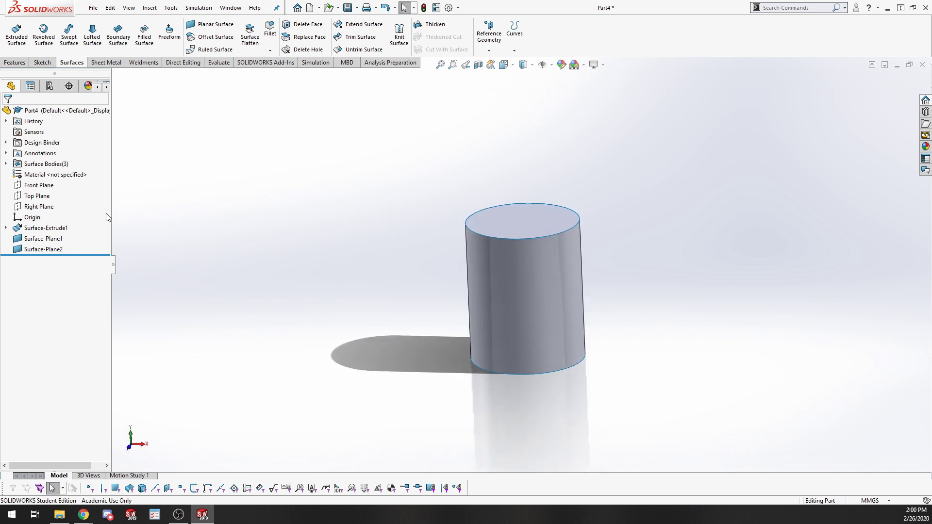
Section the capped cylinder along the Front Plane to examine its interior, and turn the section view off
left_click(46, 164)
left_click(263, 256)
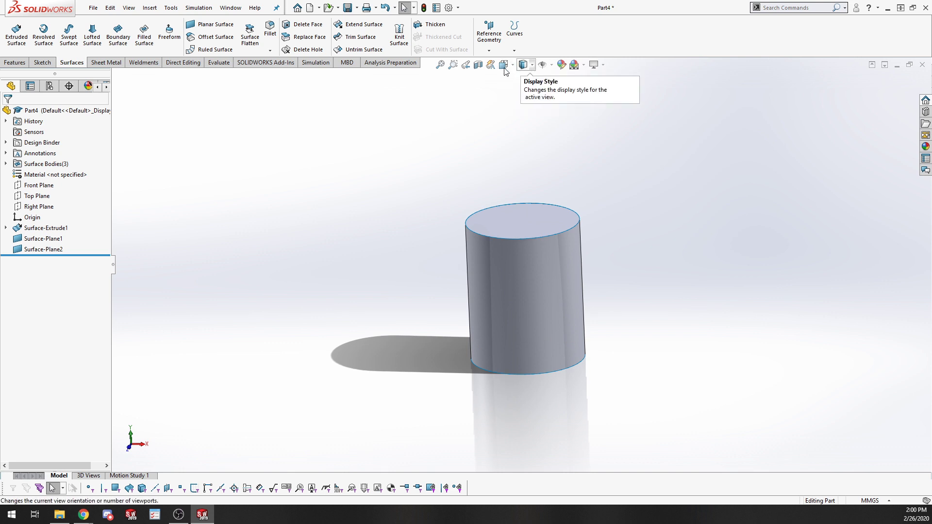
left_click(478, 65)
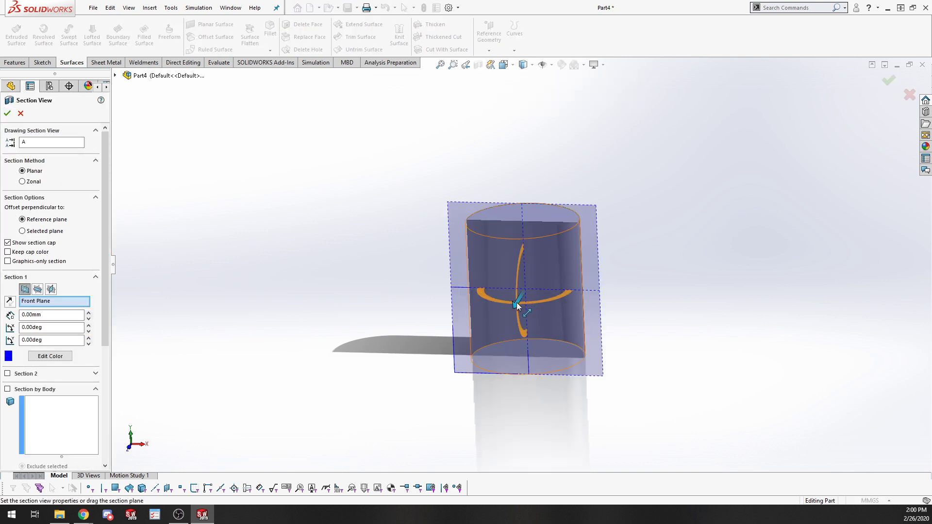
left_click(7, 113)
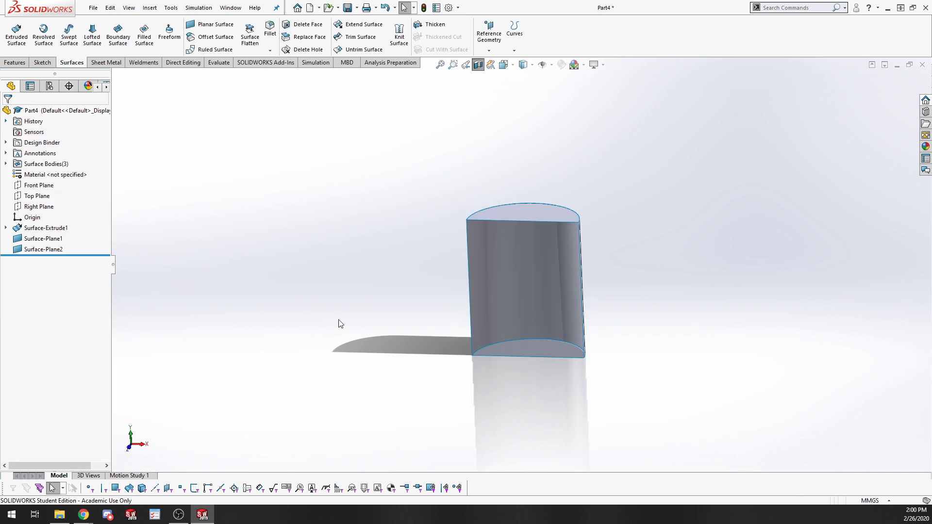
middle_click_drag(341, 323, 354, 307)
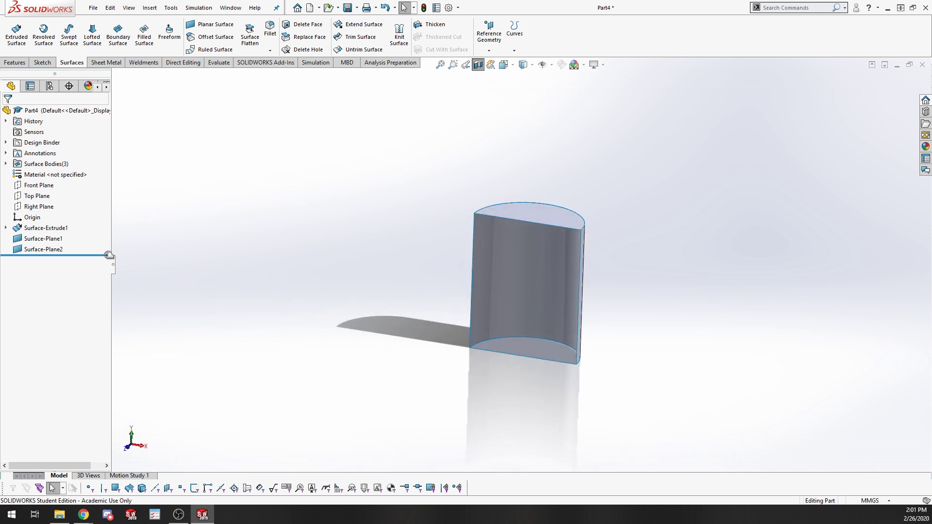
left_click(478, 64)
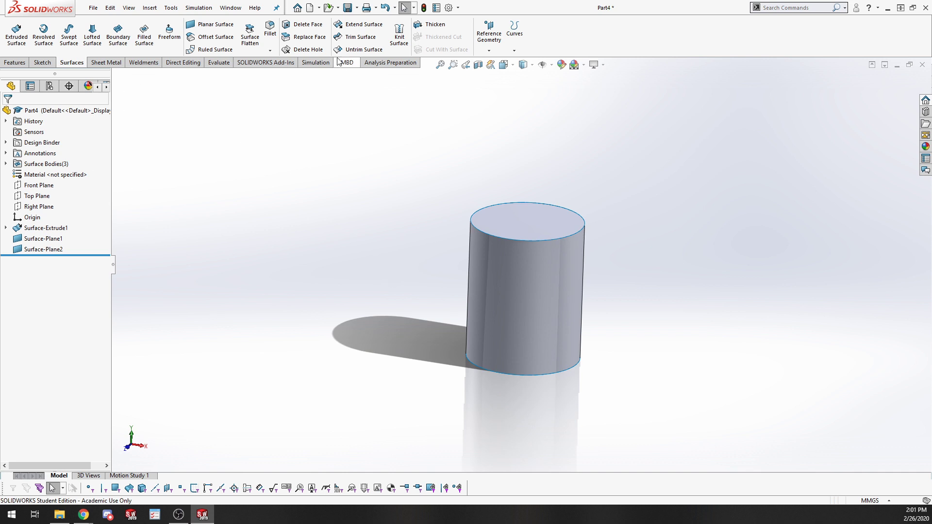
Knit the upper planar surface, the cylindrical surface and the lower planar surface together with Create solid enabled
left_click(399, 33)
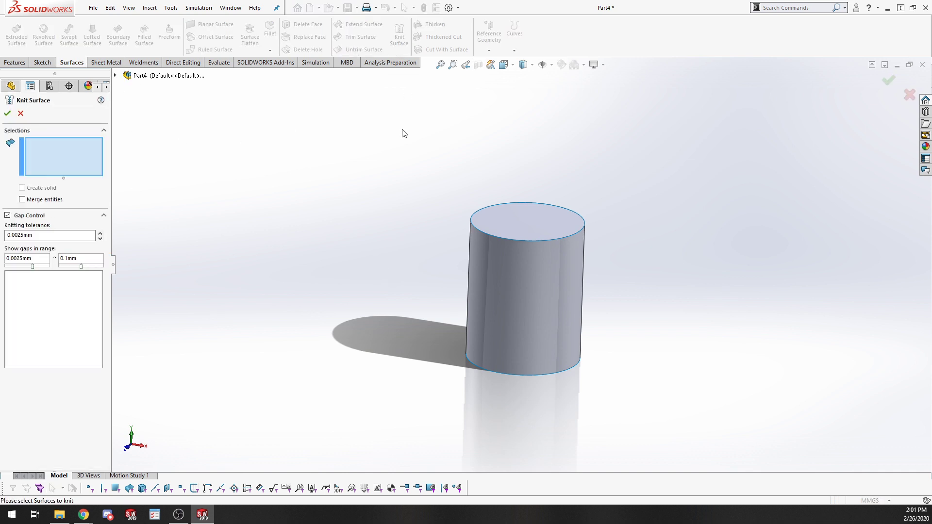
left_click(547, 242)
left_click(499, 311)
middle_click_drag(499, 310, 410, 265)
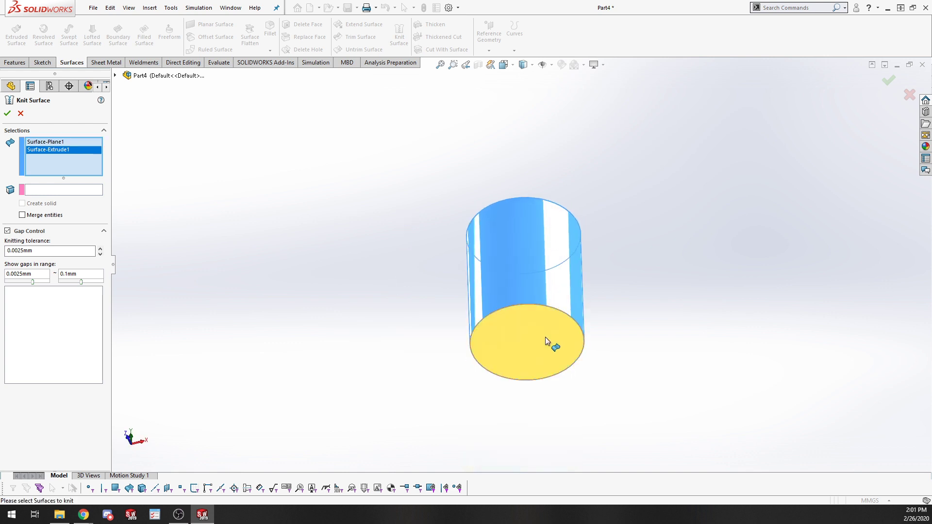
left_click(544, 338)
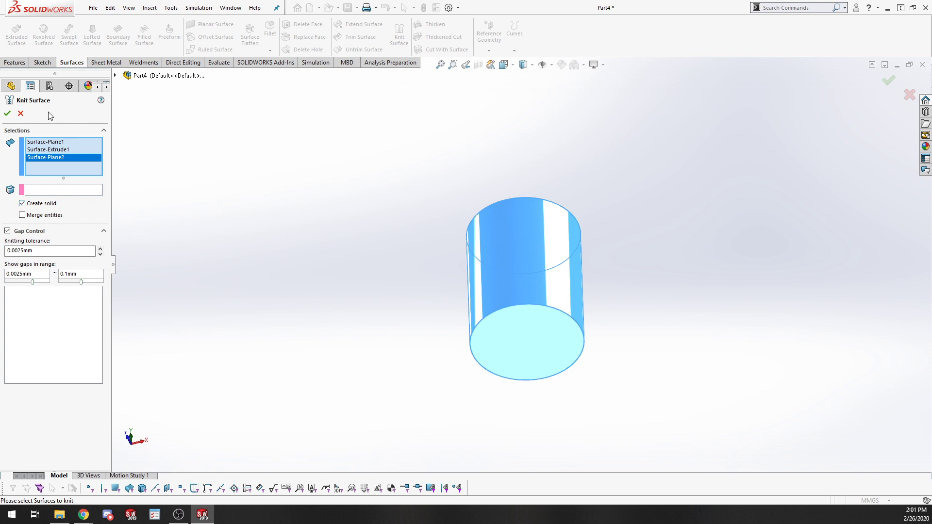
left_click(6, 113)
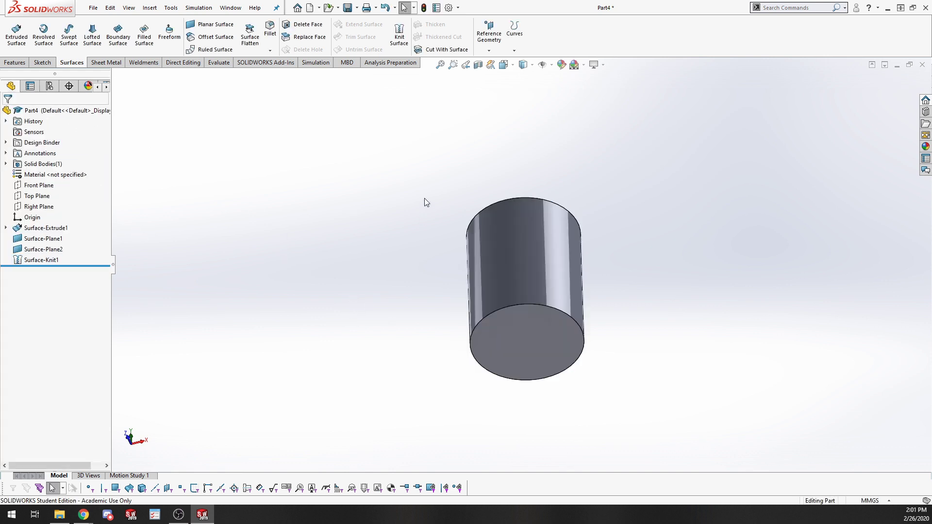
Inspect the inside of the knitted cylinder with a Front Plane section, and restore the unsectioned view
middle_click_drag(424, 202, 464, 377)
left_click(506, 309)
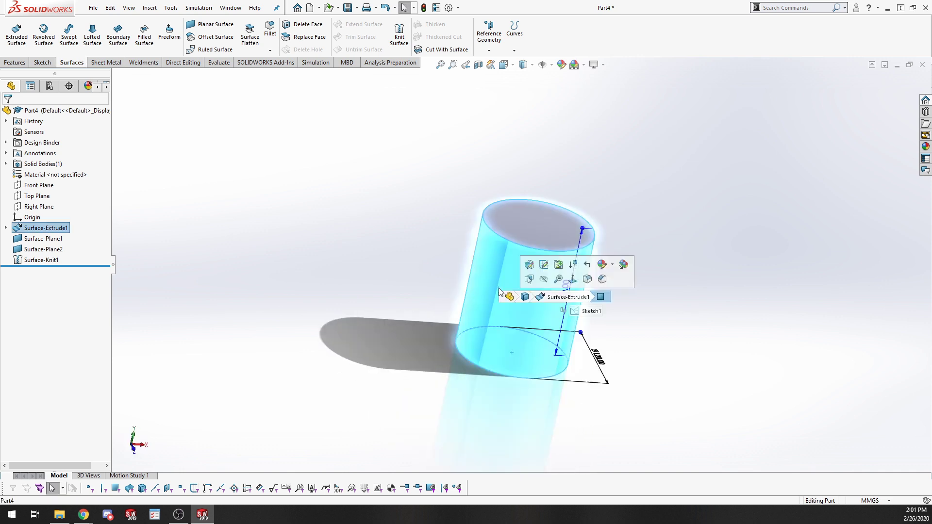
left_click(388, 89)
left_click(478, 65)
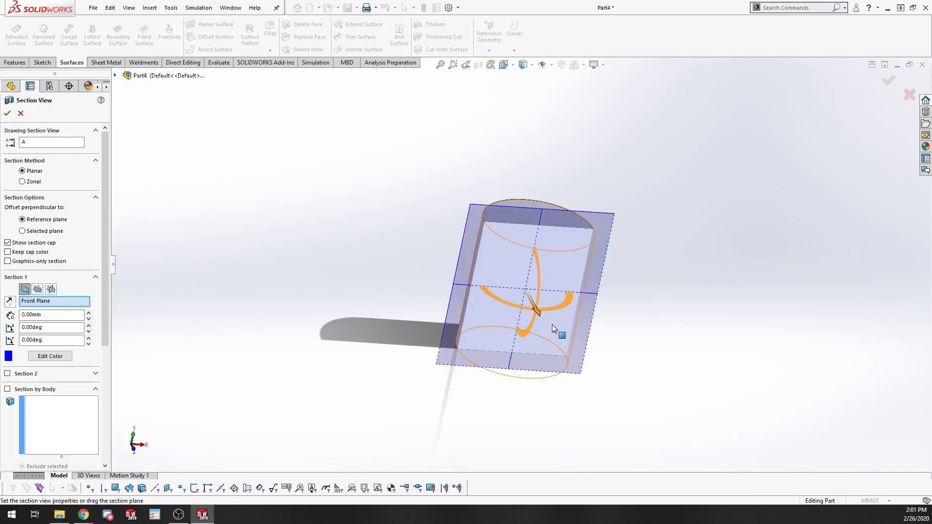
middle_click_drag(551, 324, 473, 370)
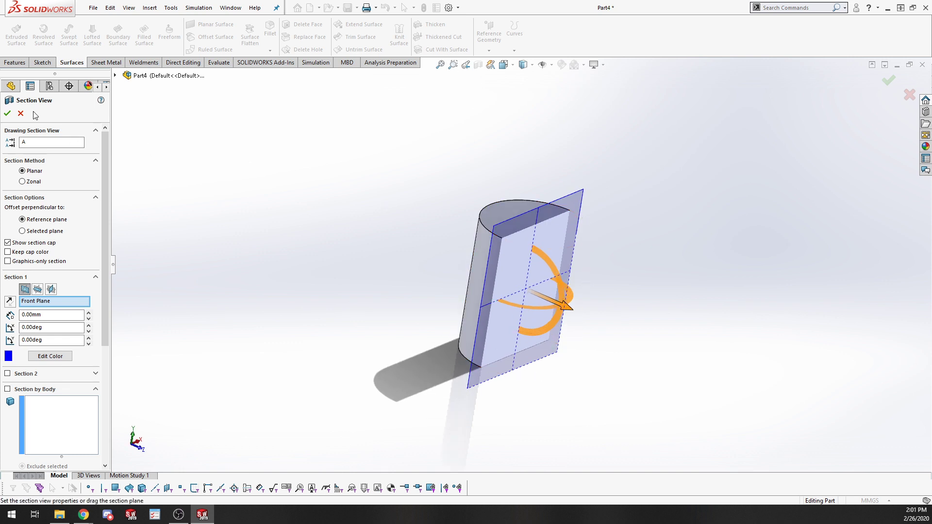
left_click(7, 114)
middle_click_drag(507, 274, 536, 330)
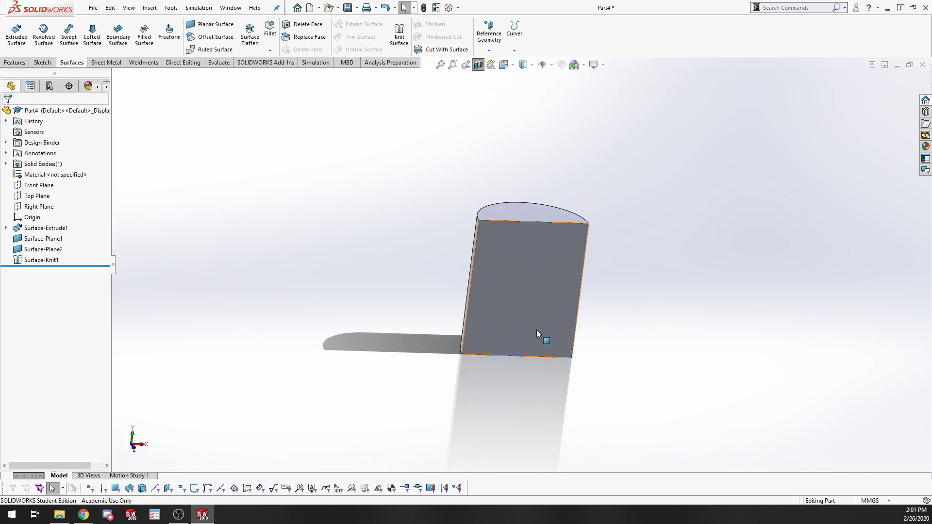
left_click(523, 304)
left_click(285, 301)
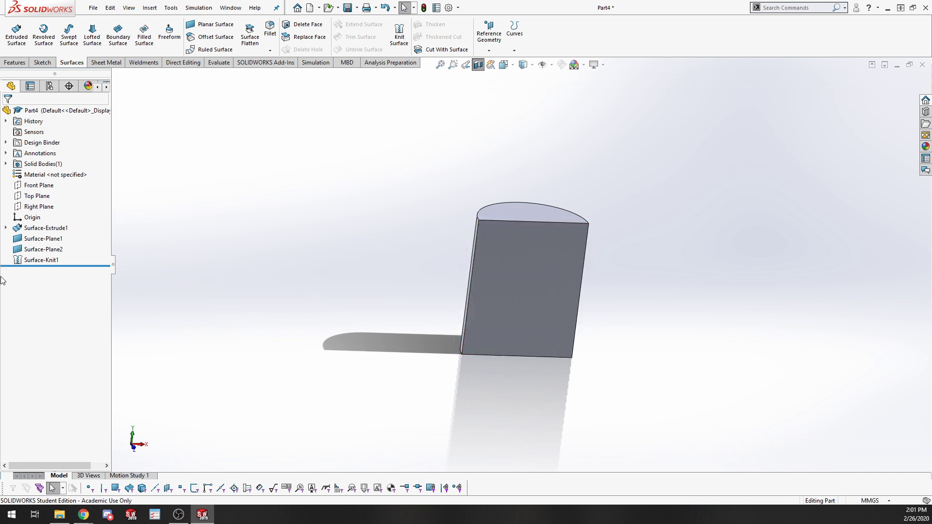
left_click(477, 64)
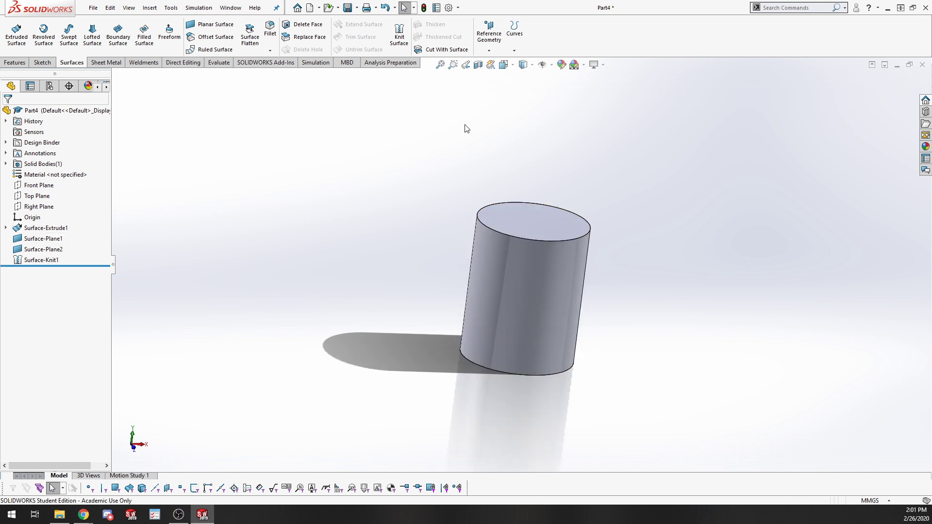
Examine the knitted cylinder from below and above, along with its knit feature
middle_click_drag(387, 231, 349, 129)
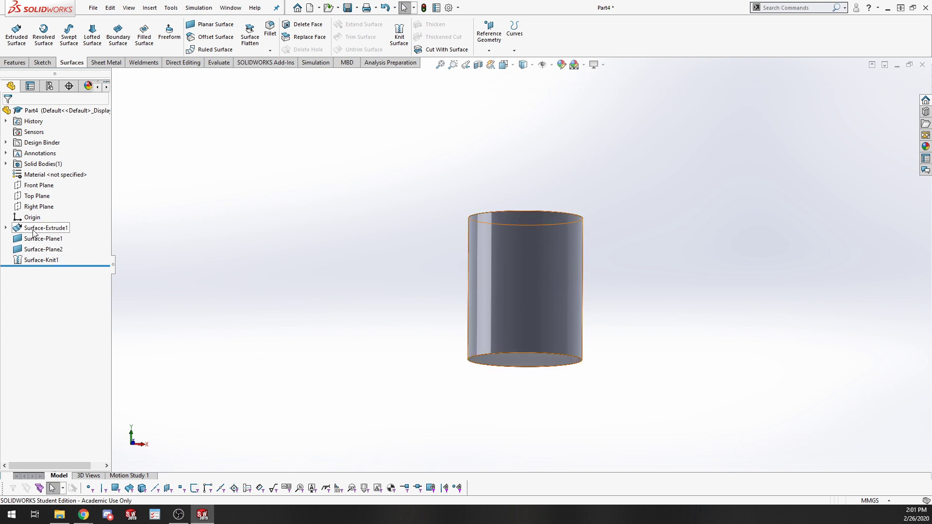
left_click(25, 261)
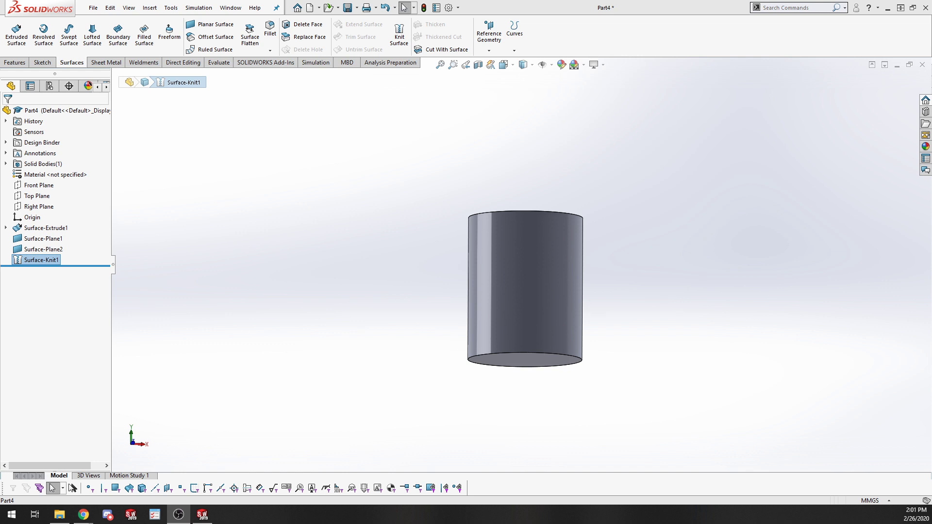
left_click(244, 371)
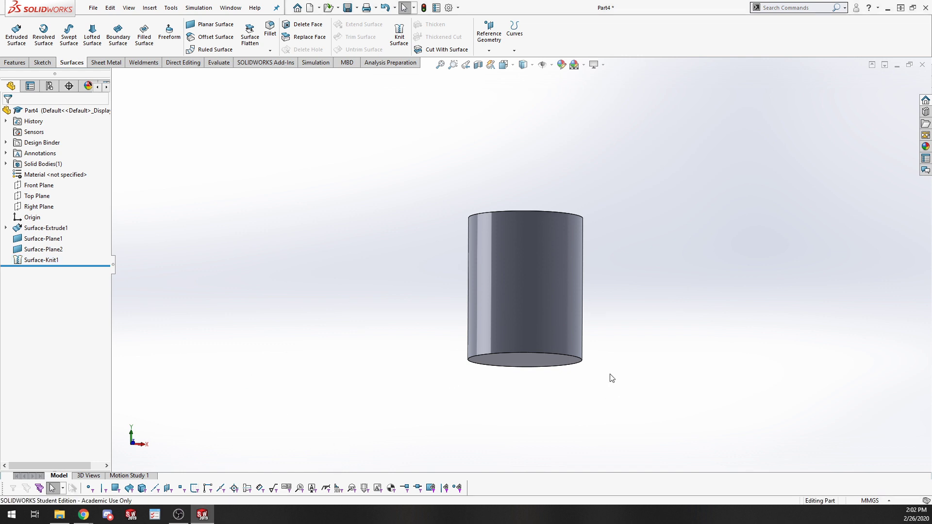
middle_click_drag(401, 253, 379, 310)
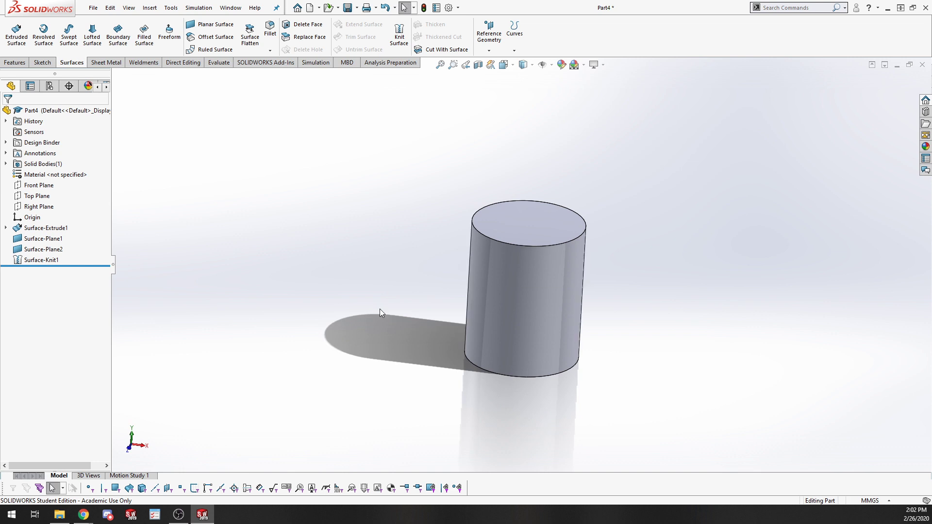
left_click(532, 269)
left_click(419, 390)
middle_click_drag(419, 390, 340, 323)
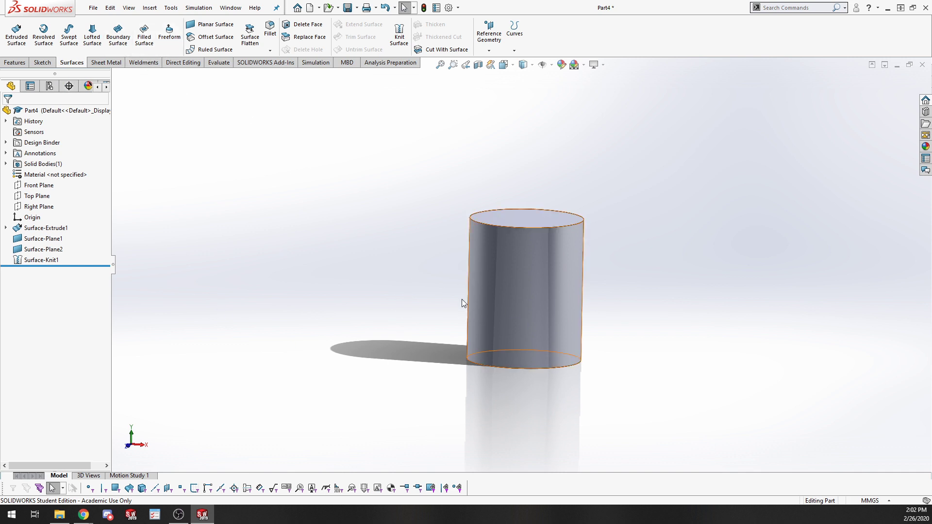
middle_click_drag(461, 302, 451, 365)
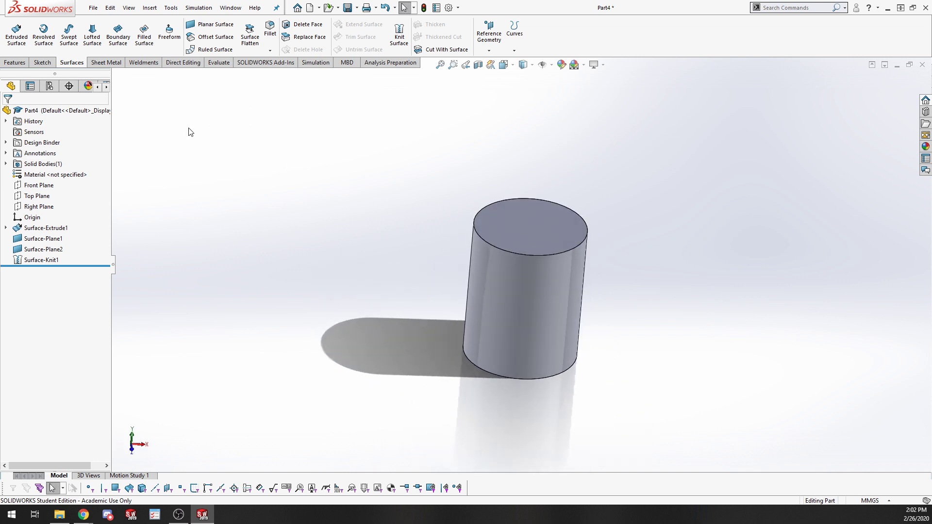
left_click(93, 7)
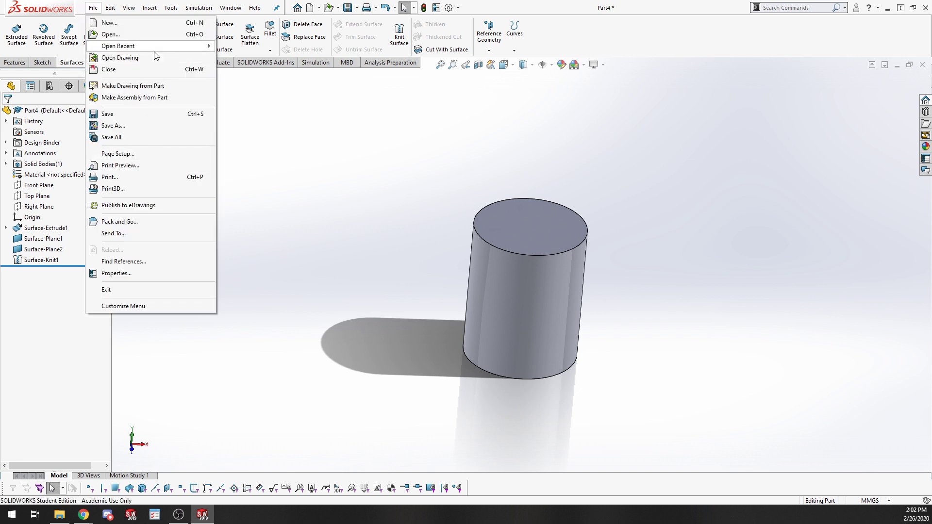
mouse_move(157, 51)
left_click(271, 163)
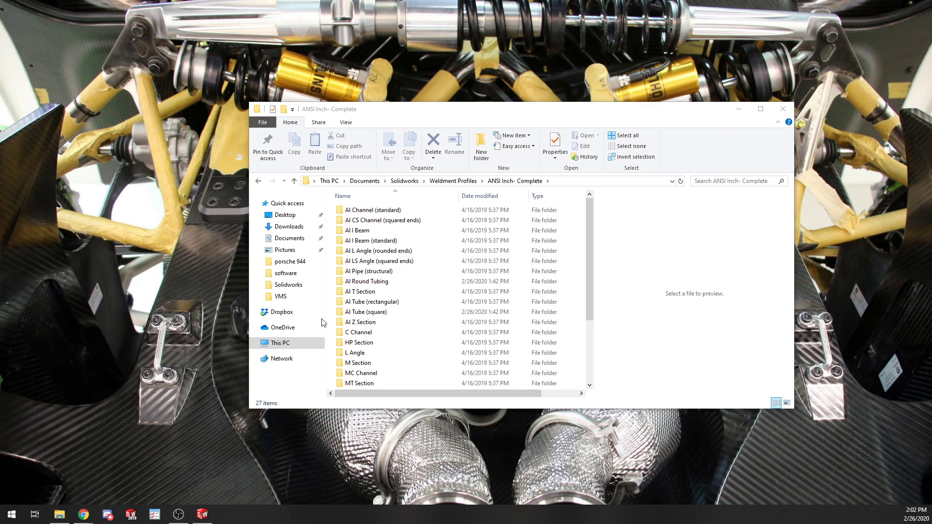
Look through the VMS folder in Documents for an existing model file to show
scroll(349, 309, "down", 3)
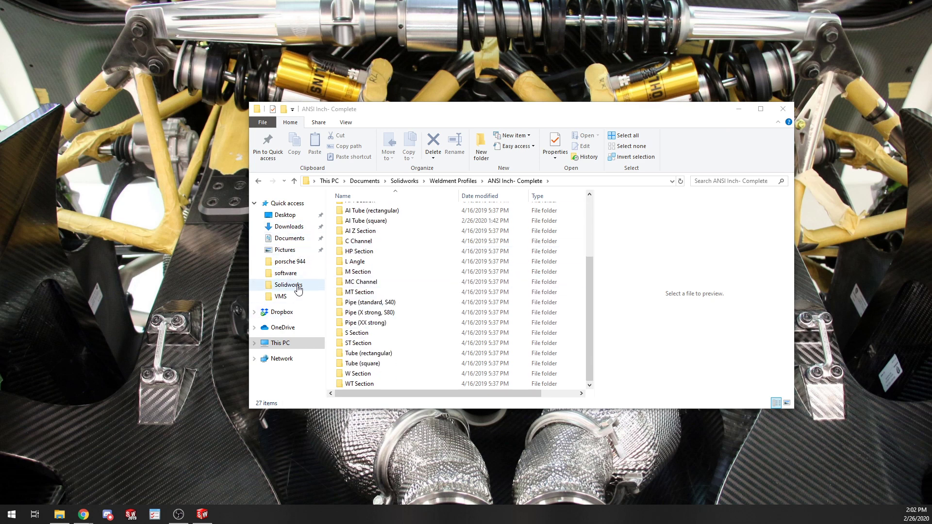
scroll(379, 267, "up", 1)
left_click(566, 181)
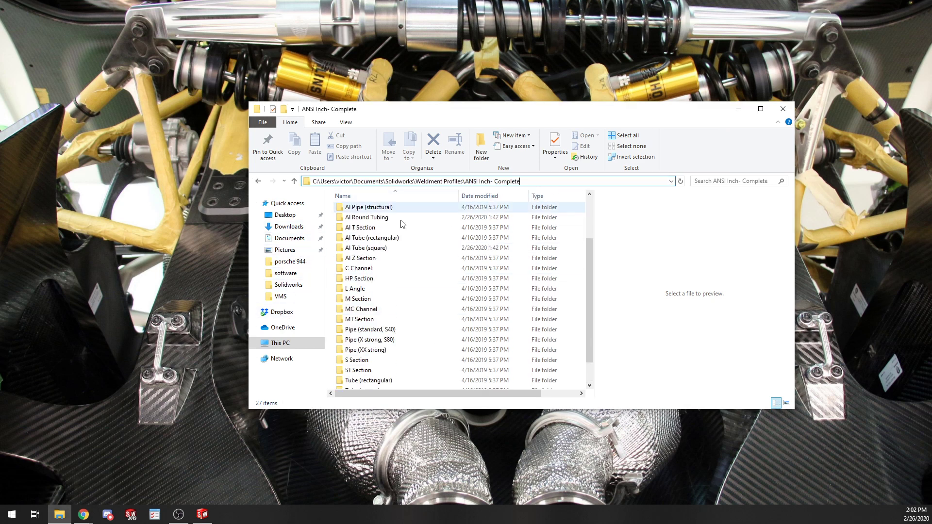
left_click(288, 238)
scroll(427, 316, "down", 3)
left_click(361, 365)
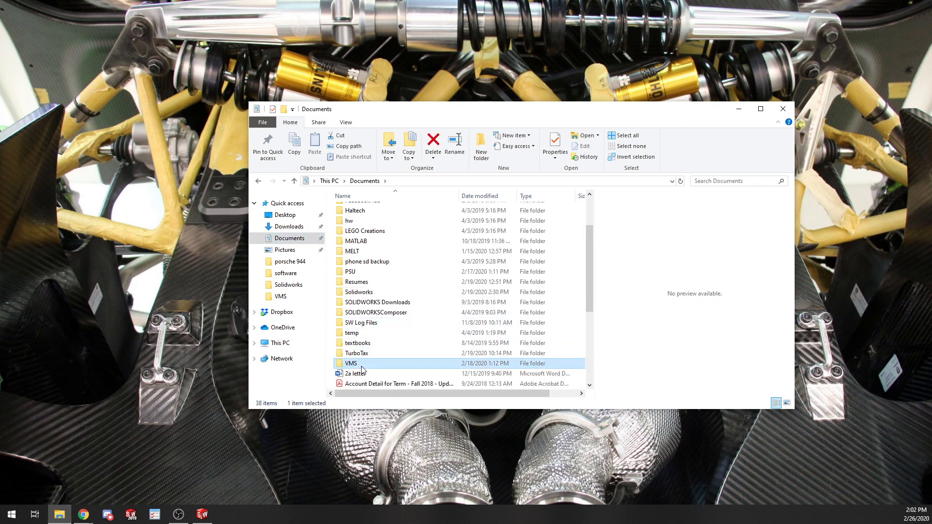
double_click(362, 365)
scroll(418, 262, "down", 5)
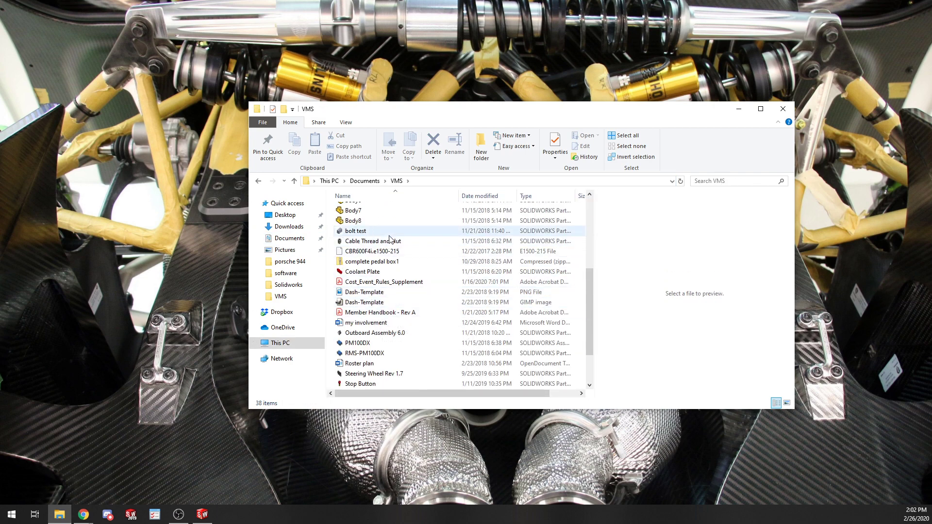
scroll(388, 237, "up", 5)
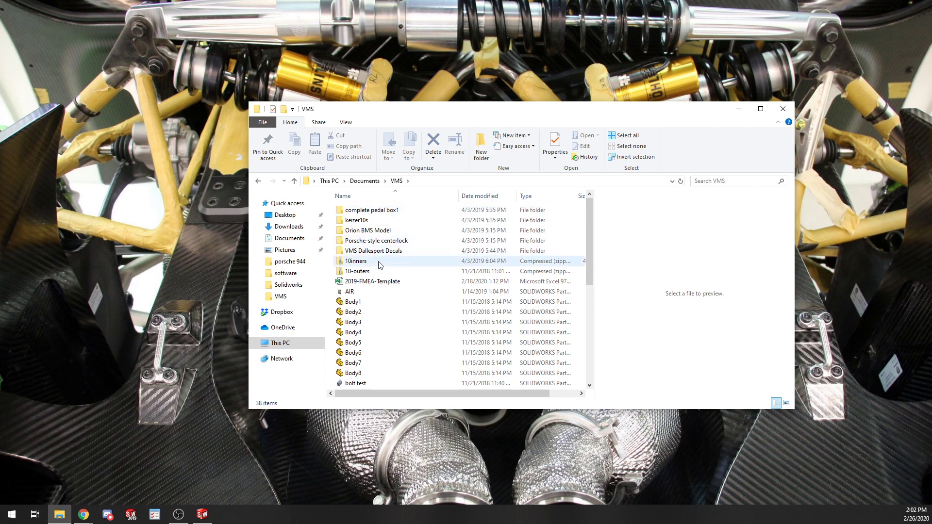
scroll(382, 301, "down", 7)
scroll(385, 340, "up", 5)
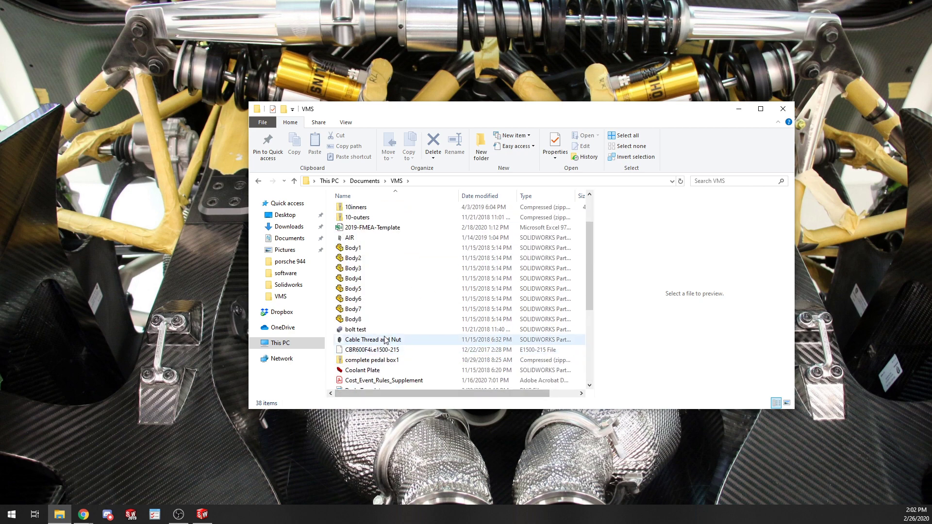
scroll(385, 340, "up", 2)
Check the Solidworks folder in Documents for a suitable model file
key("alt+Up")
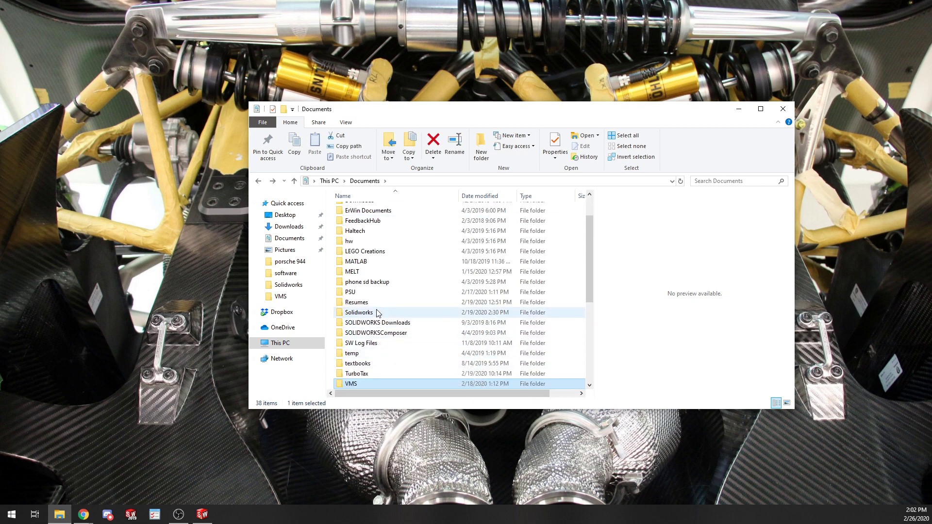
double_click(377, 313)
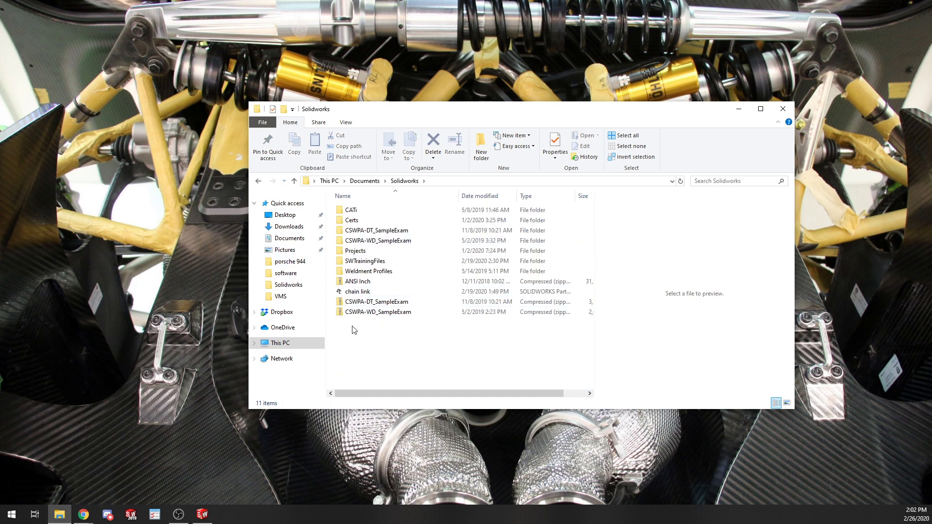
right_click(414, 359)
left_click(404, 338)
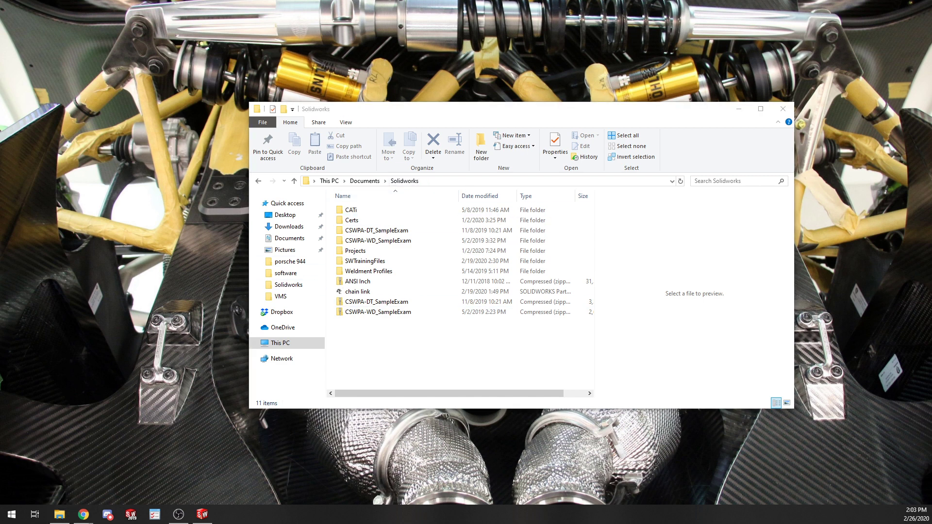
Switch to SOLIDWORKS and create a new part document from the Part template
left_click(202, 516)
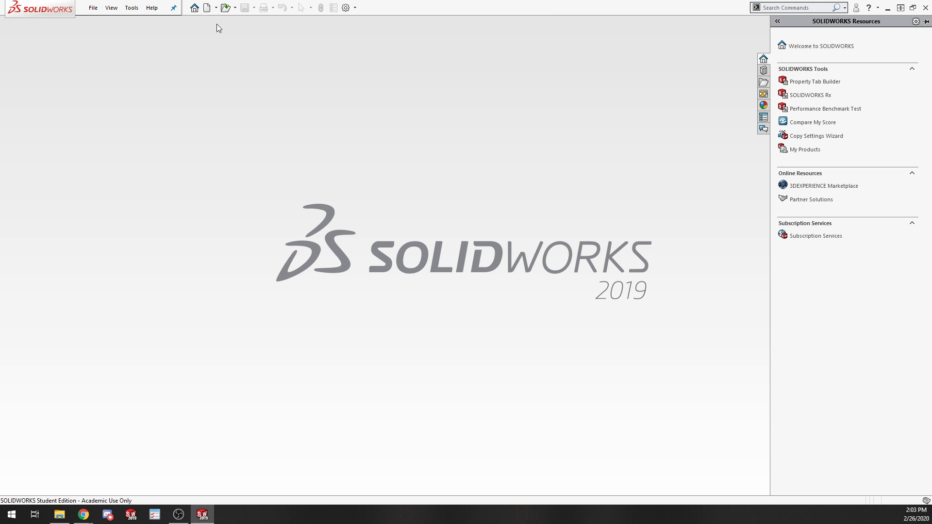
left_click(92, 8)
left_click(101, 22)
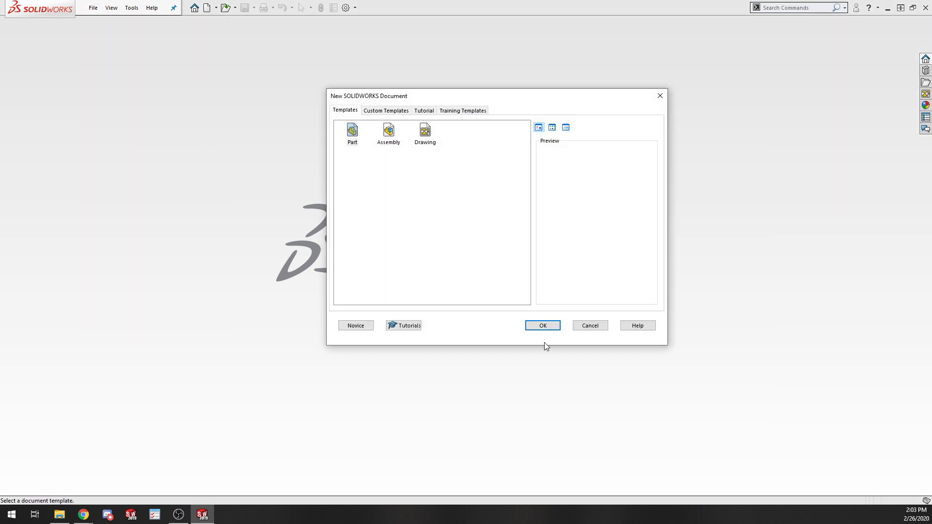
left_click(542, 325)
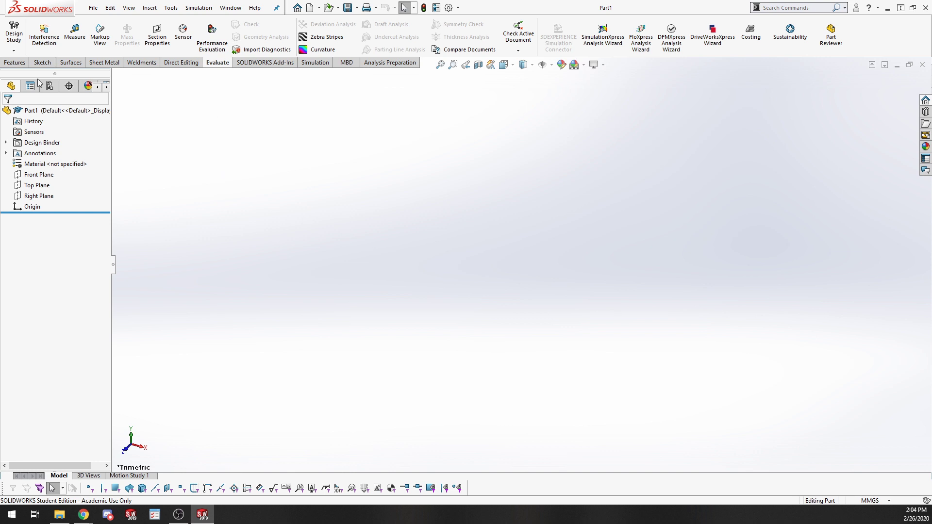
Start an extruded boss feature with its sketch on the Top Plane
left_click(16, 62)
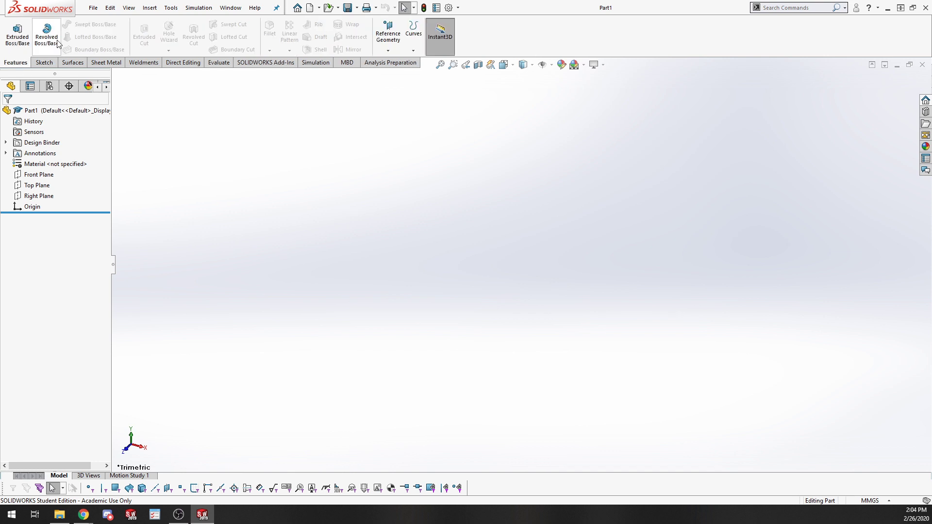
left_click(19, 41)
left_click(598, 315)
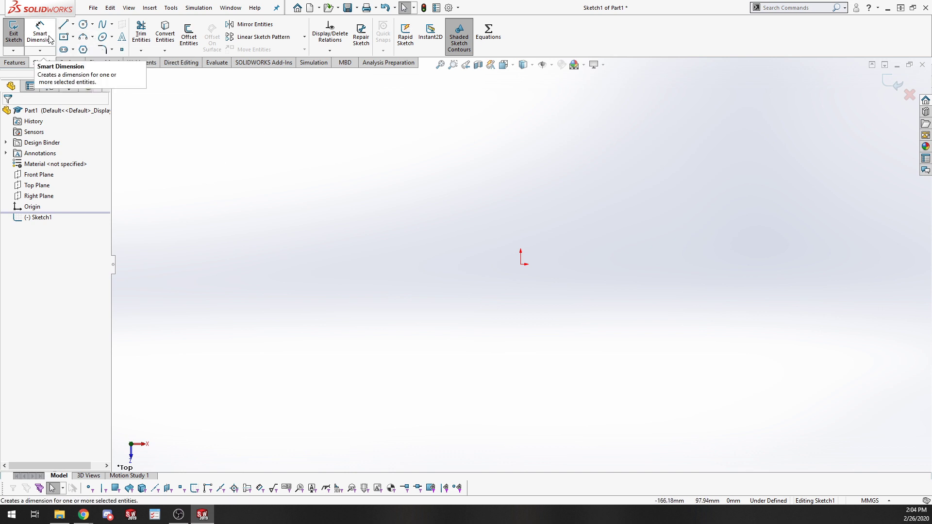
Sketch a vertical centerline about 78 mm long upward from the origin
left_click(63, 24)
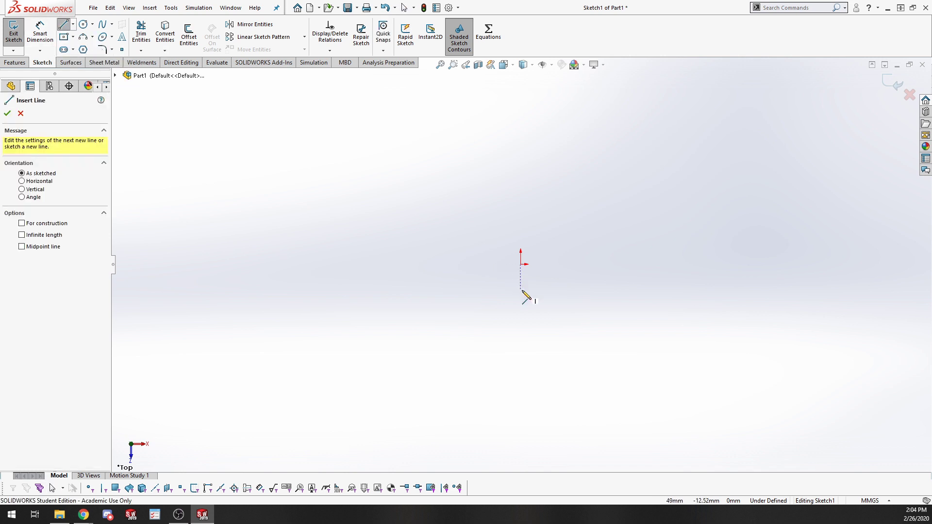
left_click(73, 24)
left_click(87, 48)
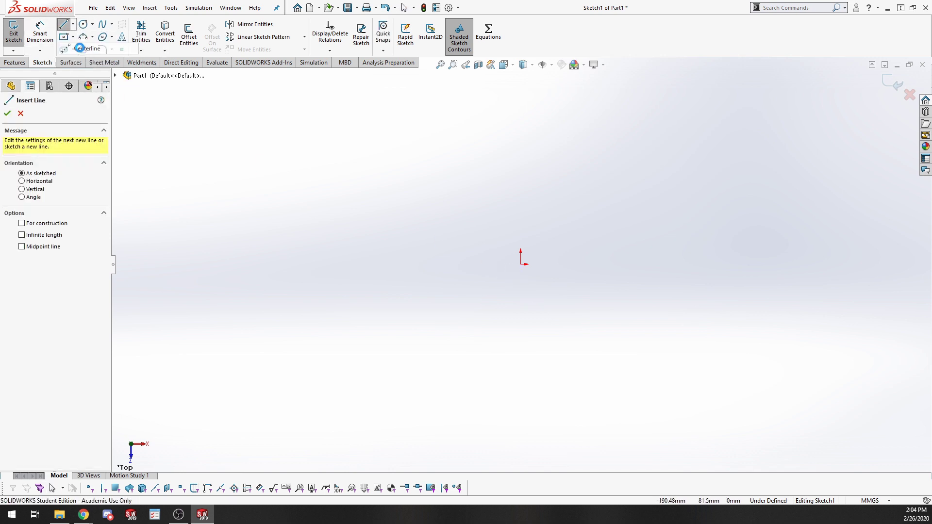
left_click(72, 25)
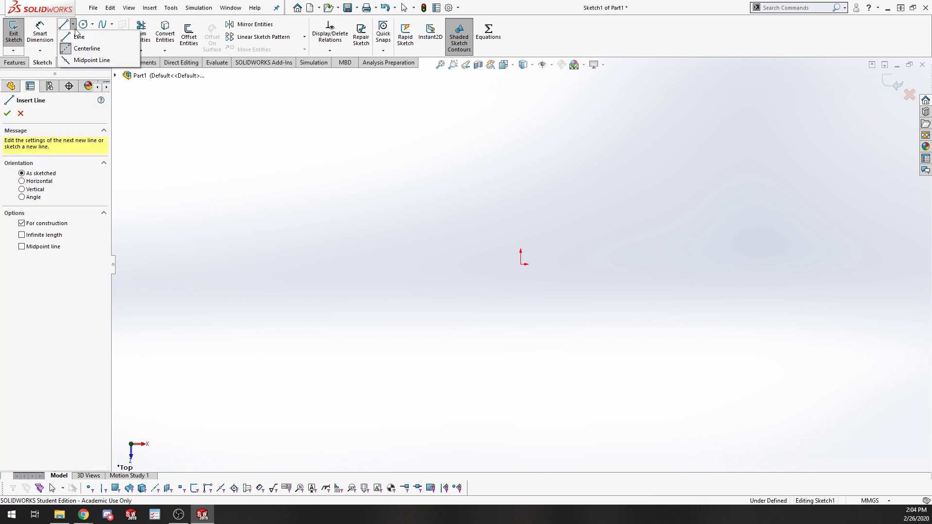
left_click(521, 265)
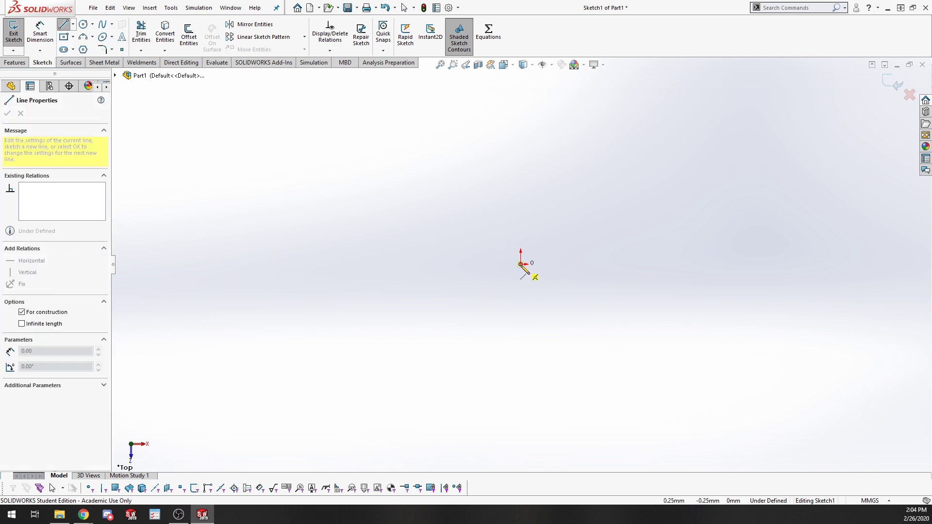
left_click(520, 110)
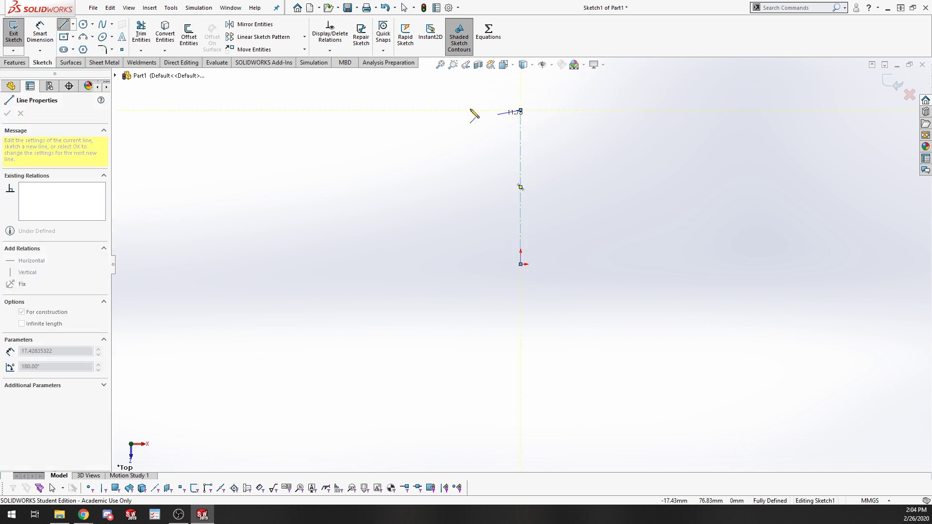
key("Escape")
key("Escape")
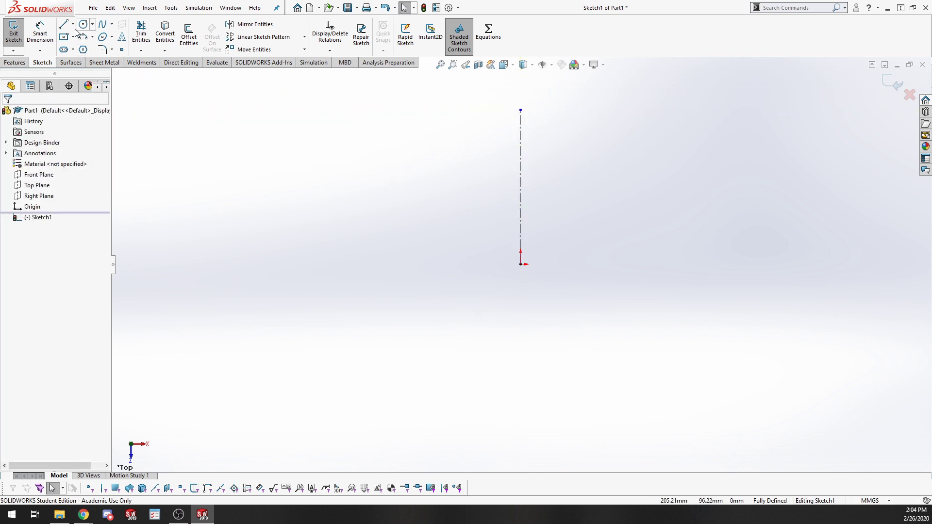
Sketch an open half I-beam profile from the centerline's upper end, about 75 mm wide and 170 mm tall, ending directly below the origin
left_click(64, 24)
left_click(520, 110)
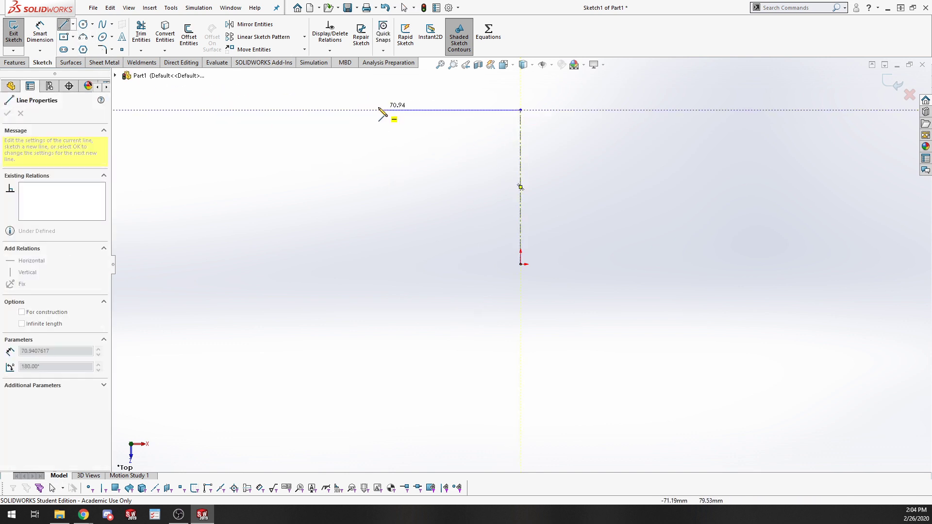
left_click(372, 110)
left_click(371, 160)
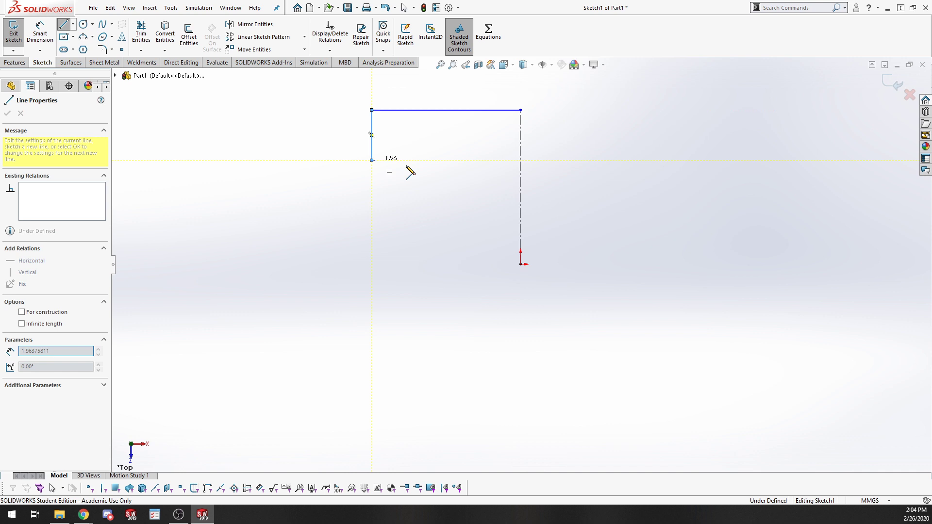
left_click(435, 160)
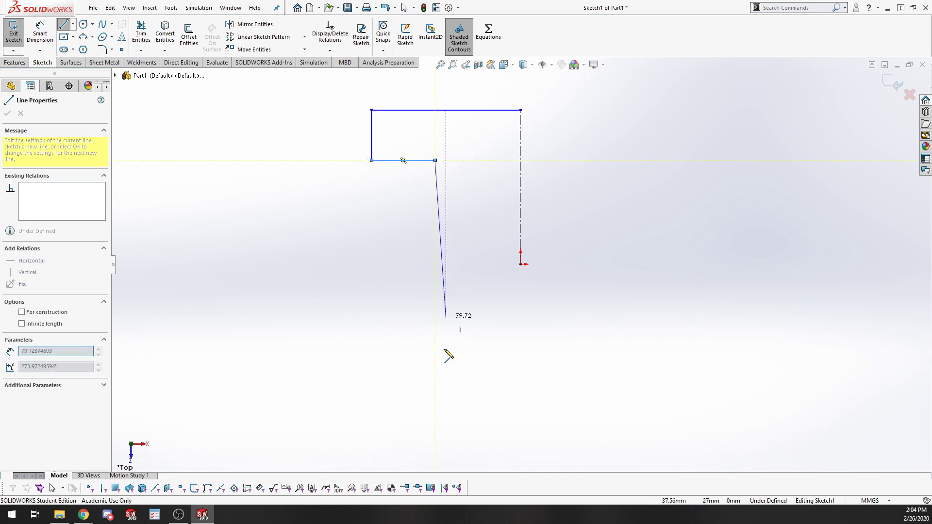
left_click(434, 404)
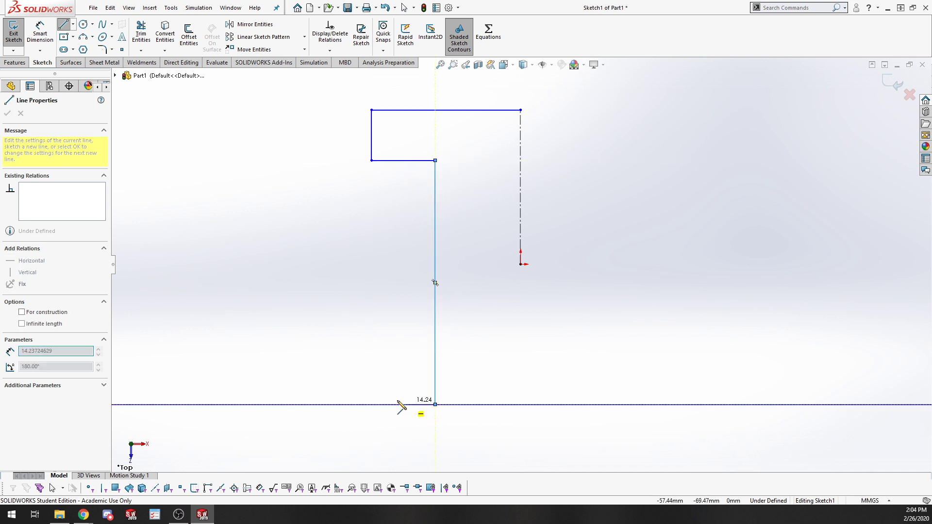
left_click(371, 404)
left_click(371, 448)
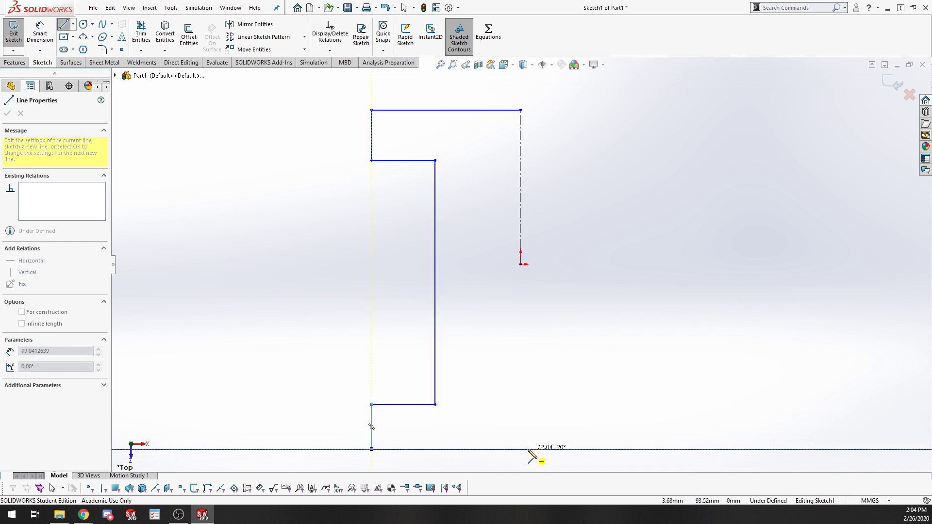
key("Escape")
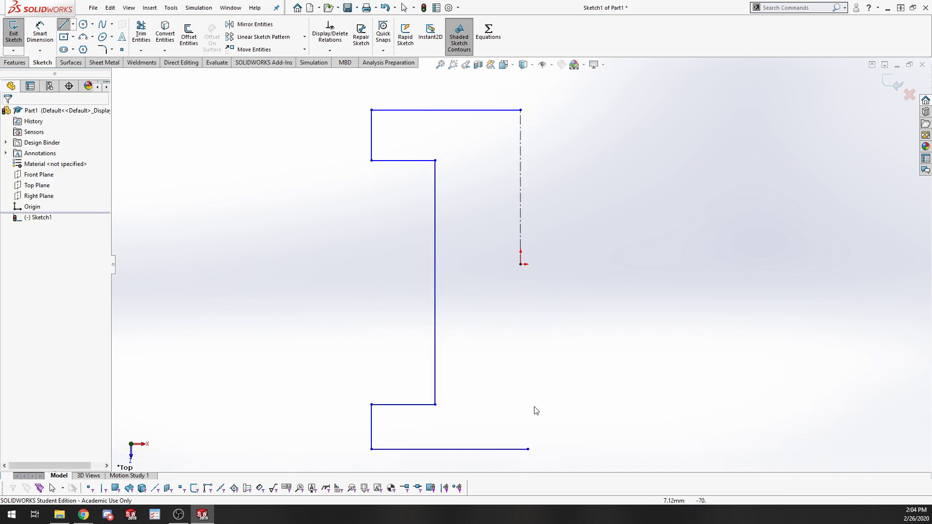
left_click_drag(528, 450, 522, 451)
left_click(520, 228)
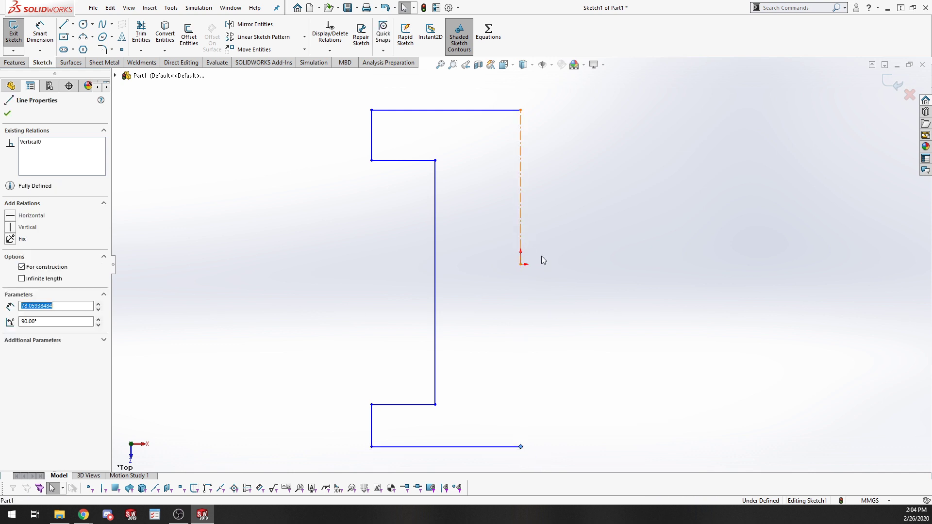
left_click(537, 313)
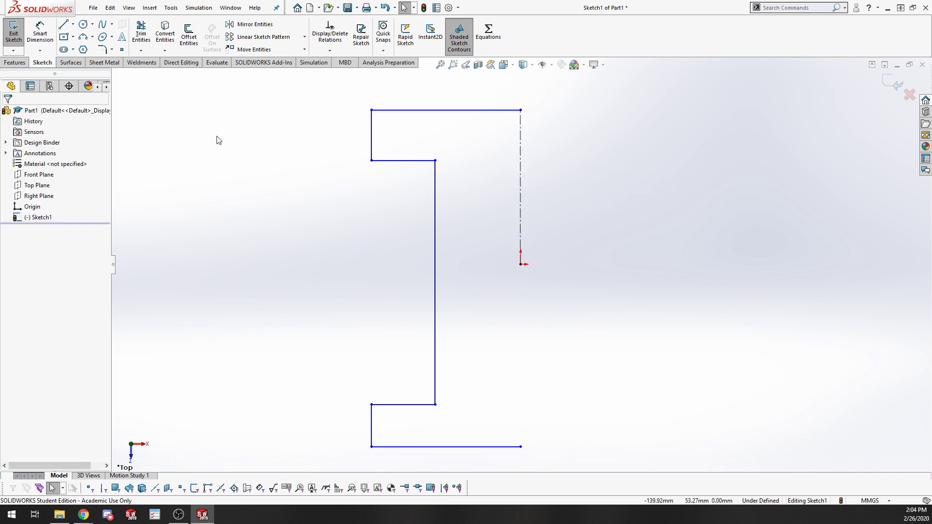
Dimension the distance between the profile's upper and lower horizontal lines as 180 mm
left_click(39, 34)
left_click(461, 111)
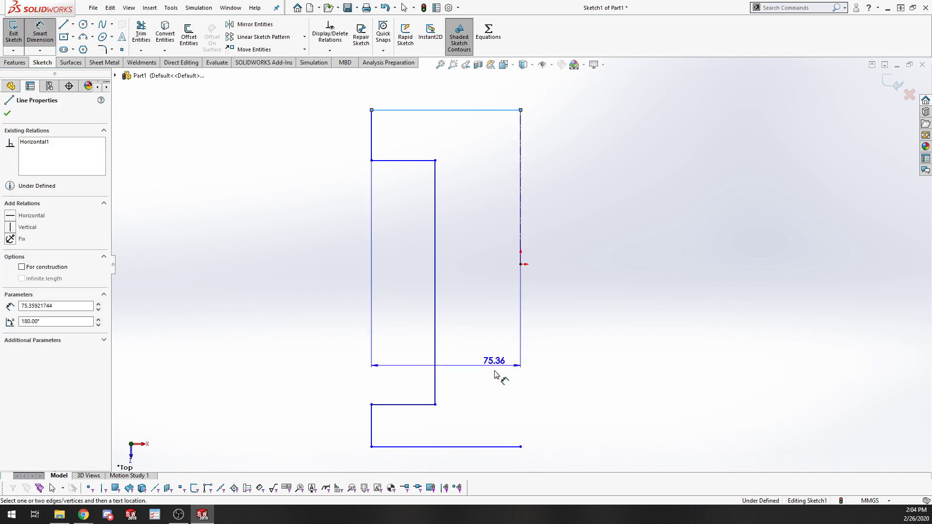
left_click(499, 446)
left_click(594, 266)
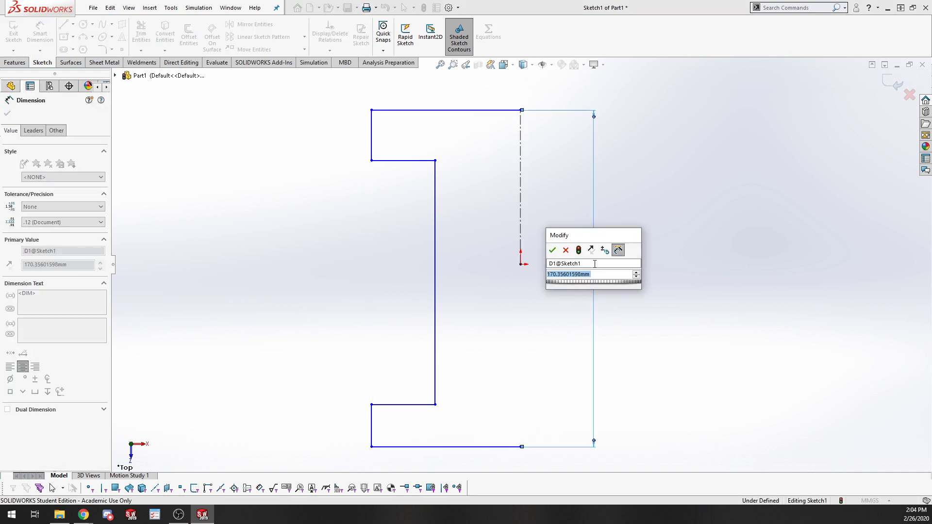
type("180")
key("Return")
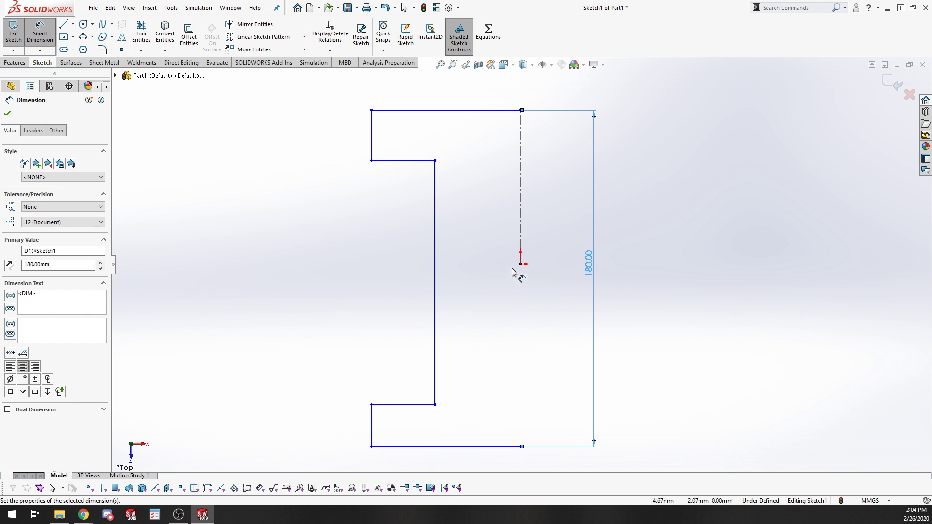
key("Escape")
Connect the midpoint of the profile's long vertical line to the origin with a construction line and make it horizontal
key("l")
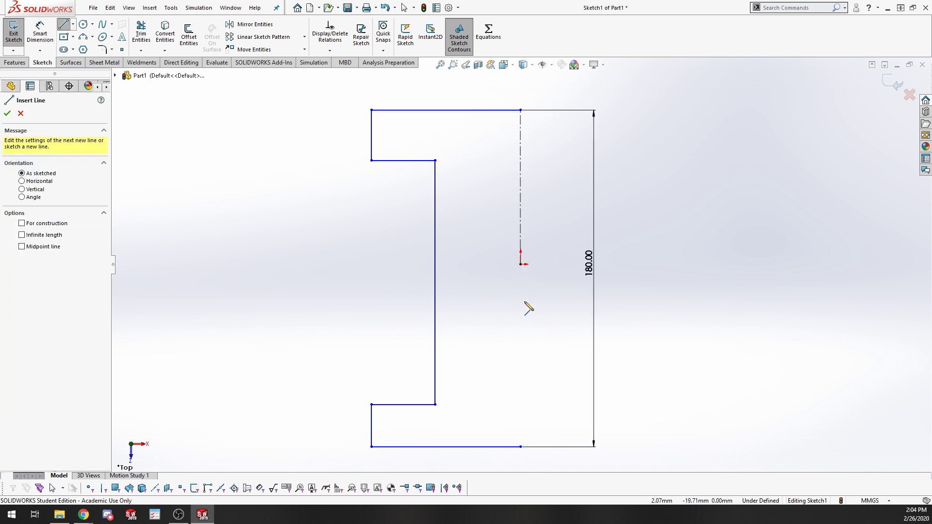
left_click(434, 283)
left_click(520, 264)
key("Escape")
left_click(503, 268)
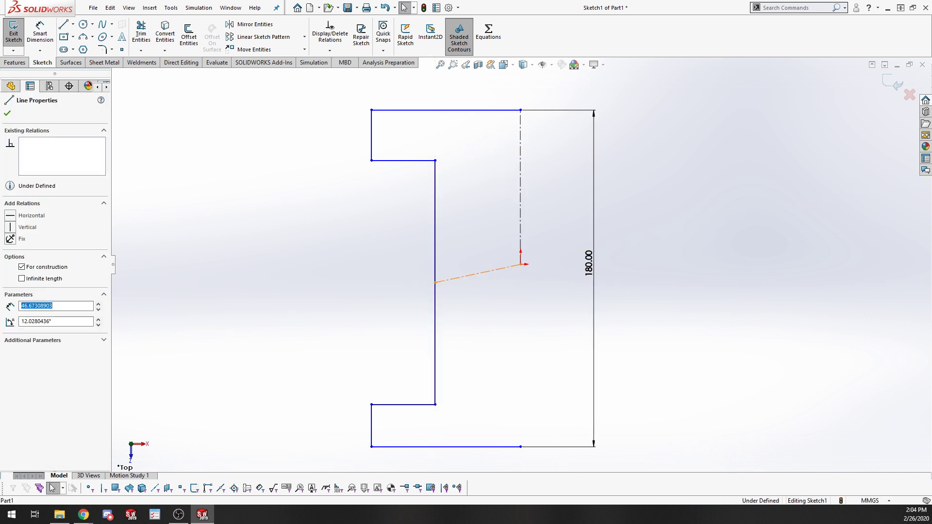
left_click(532, 224)
left_click(519, 288)
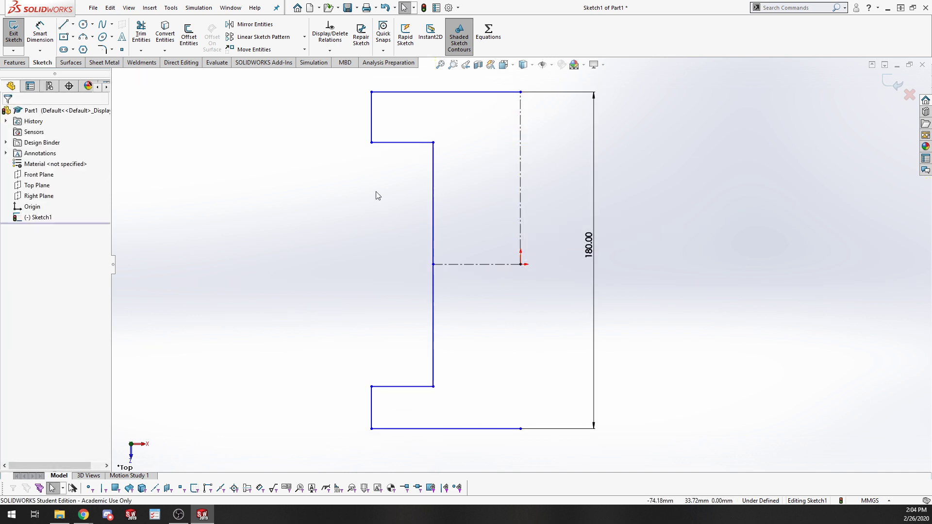
Make the profile's two short outer vertical flange lines equal in length
left_click(372, 131)
left_click(372, 411, "ctrl")
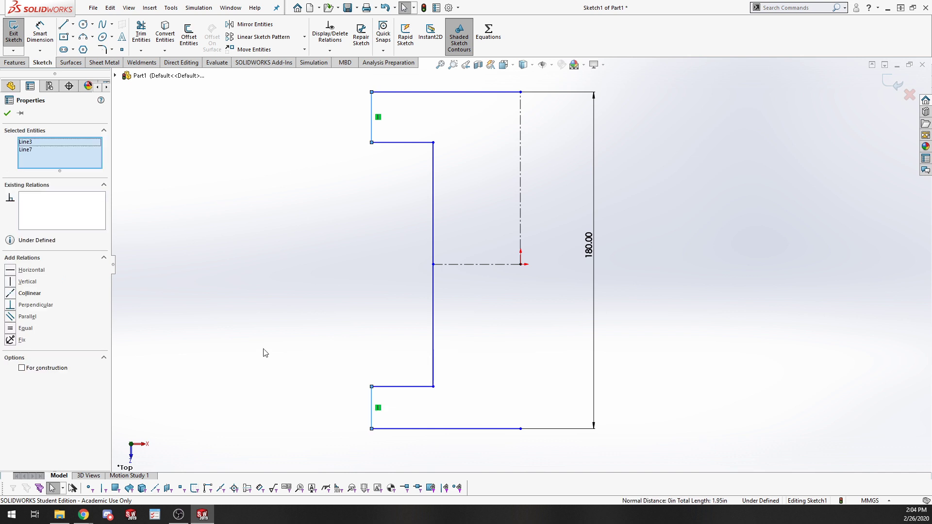
left_click(9, 328)
key("Escape")
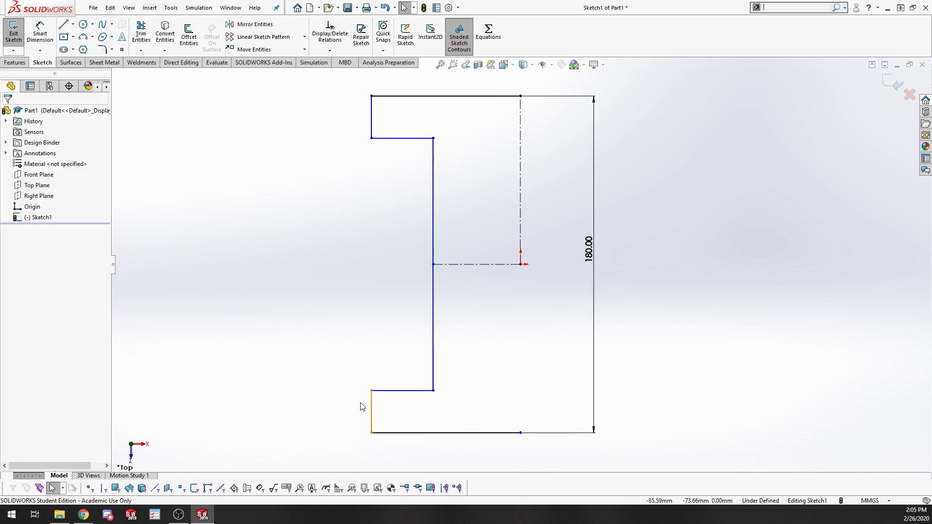
Dimension the lower flange's short outer vertical line as 30 mm
key("s")
left_click(370, 424)
left_click(371, 417)
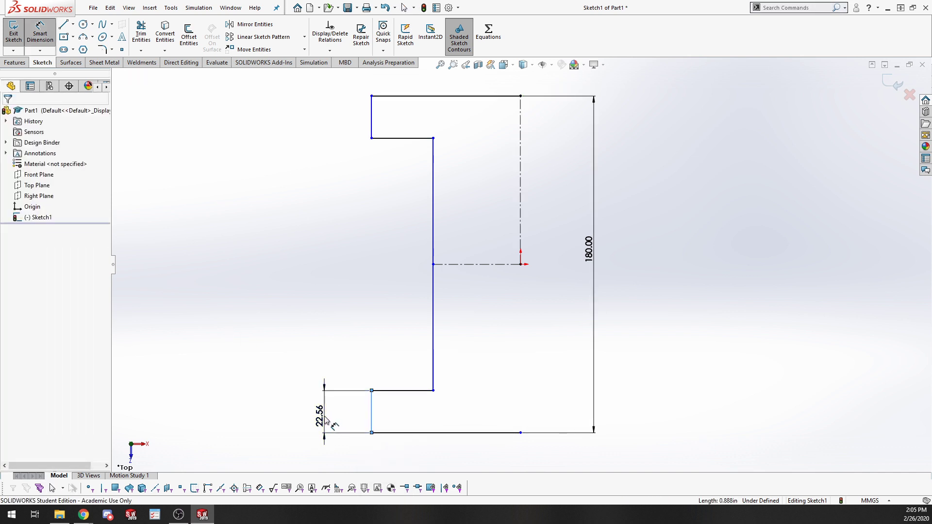
left_click(325, 416)
type("30")
key("Return")
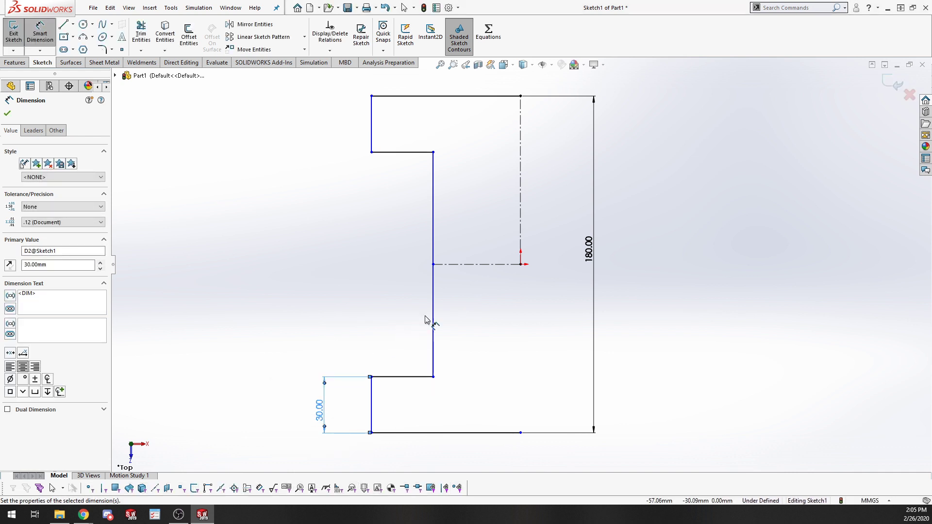
Dimension the distance from the lower flange's outer vertical line to the vertical centerline as 80 mm
left_click(374, 394)
left_click(520, 209)
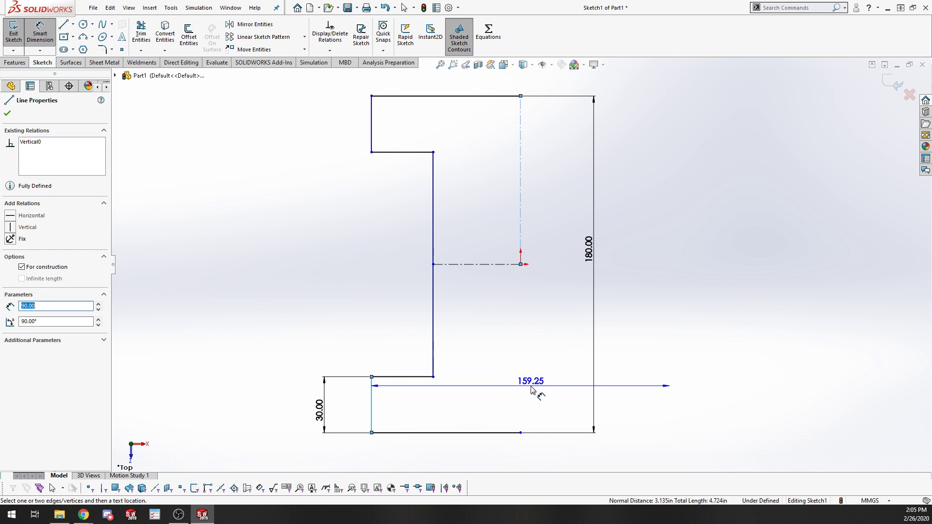
left_click(453, 346)
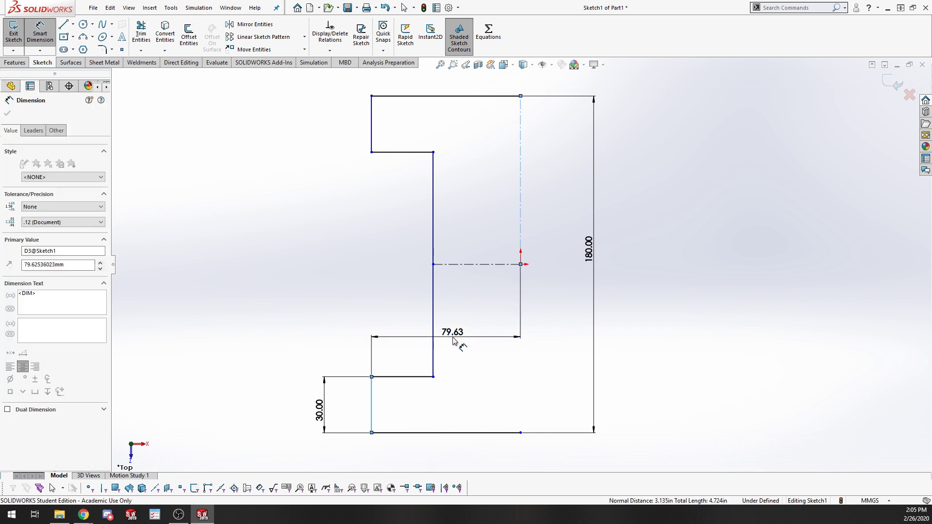
type("80")
key("Return")
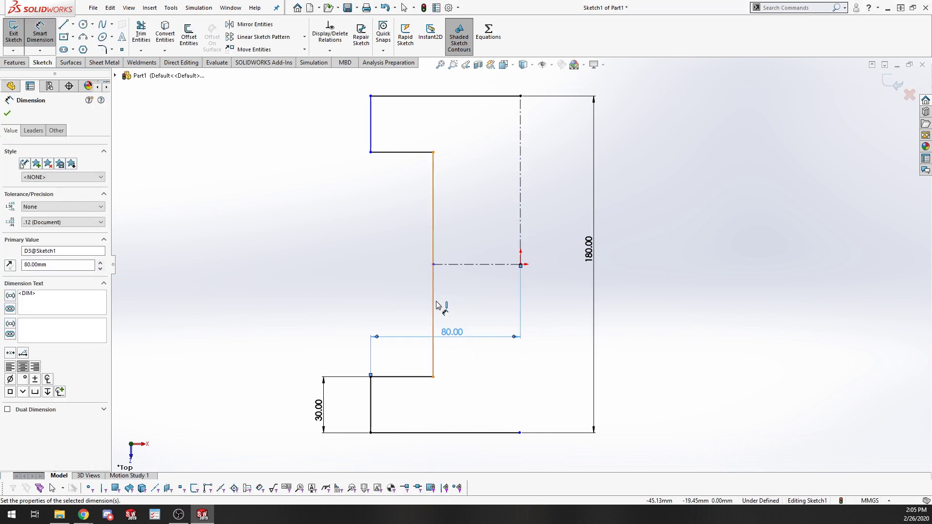
Dimension the distance from the long vertical web line to the vertical centerline as 50 mm
left_click(434, 304)
left_click(520, 216)
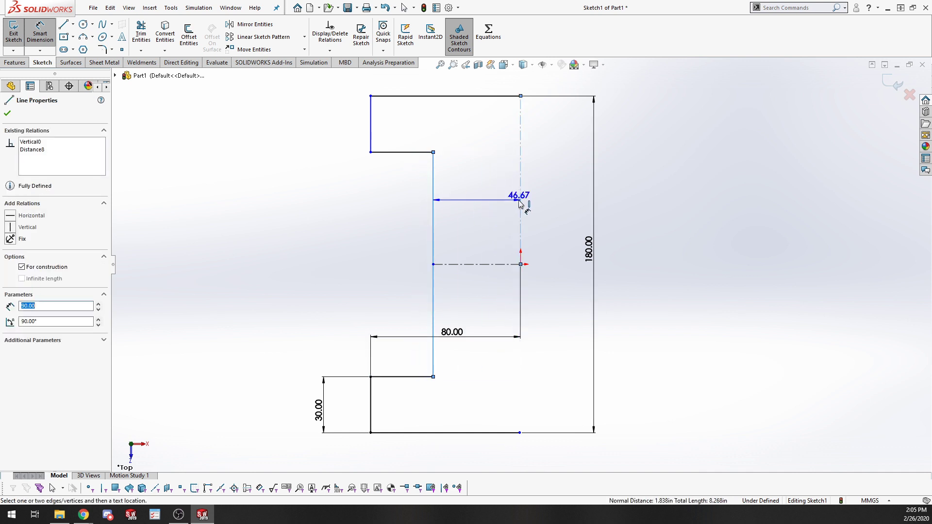
left_click(488, 211)
type("50")
key("Return")
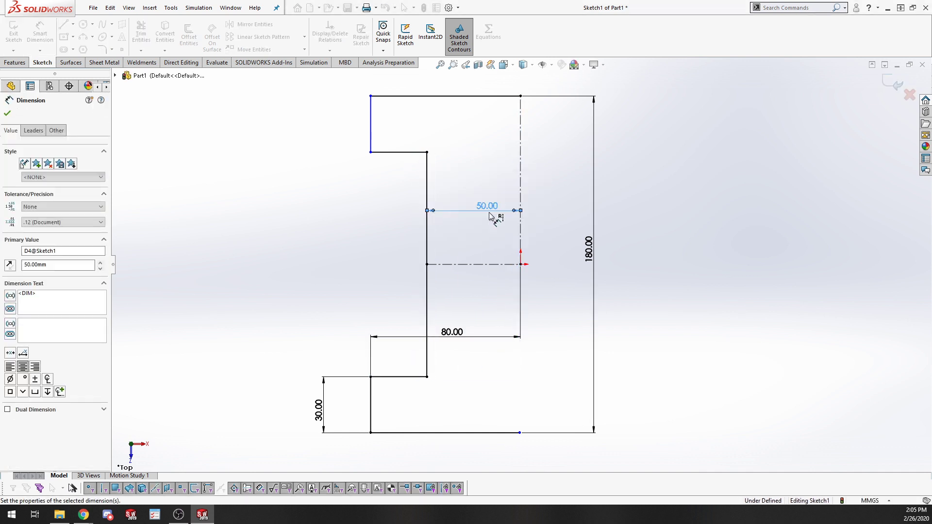
key("Escape")
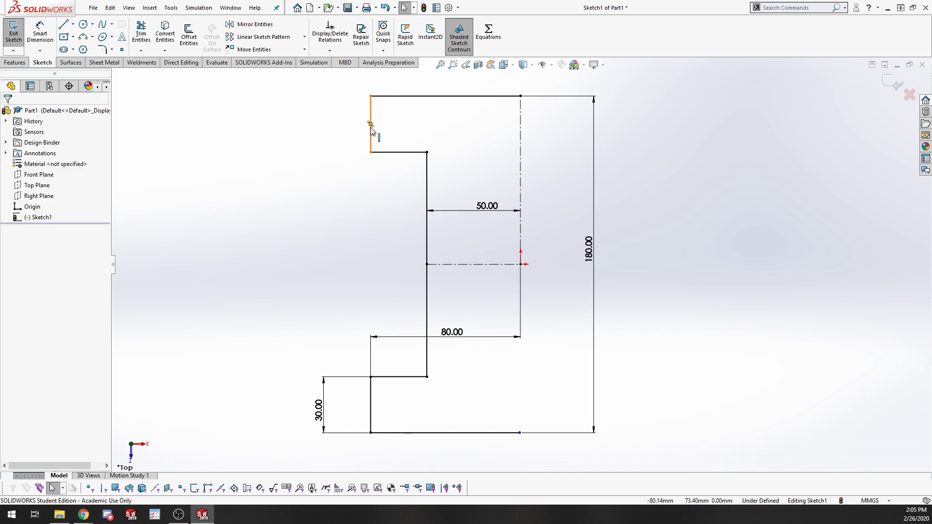
Make the outer vertical lines of the upper and lower flanges collinear
left_click(370, 132)
left_click(371, 403, "ctrl")
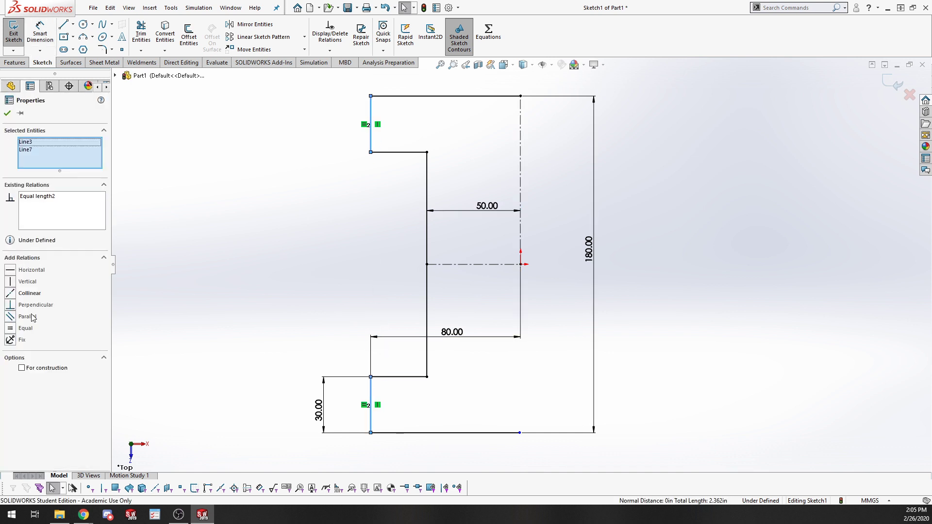
left_click(14, 294)
left_click(249, 270)
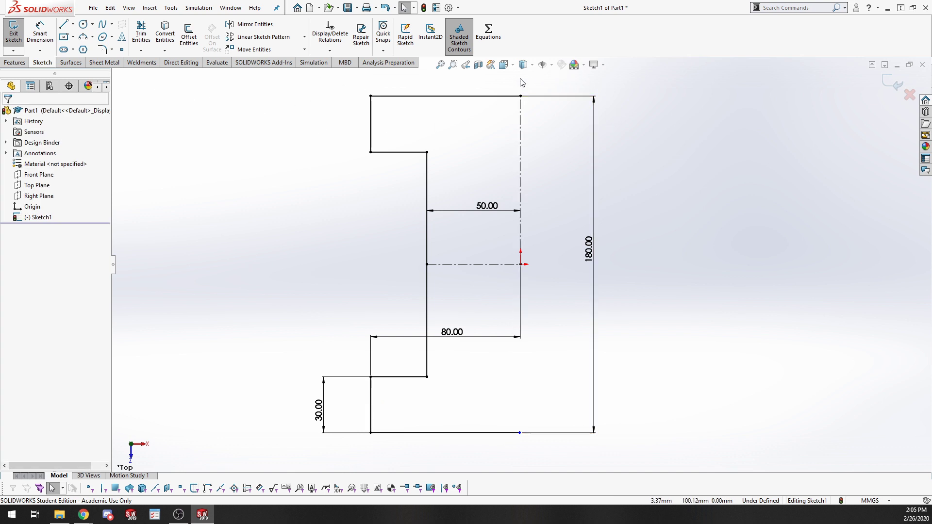
Mirror the half I-beam profile about the vertical centerline
mouse_move(531, 77)
left_mouse_down()
mouse_move(400, 388)
mouse_move(310, 476)
left_mouse_up()
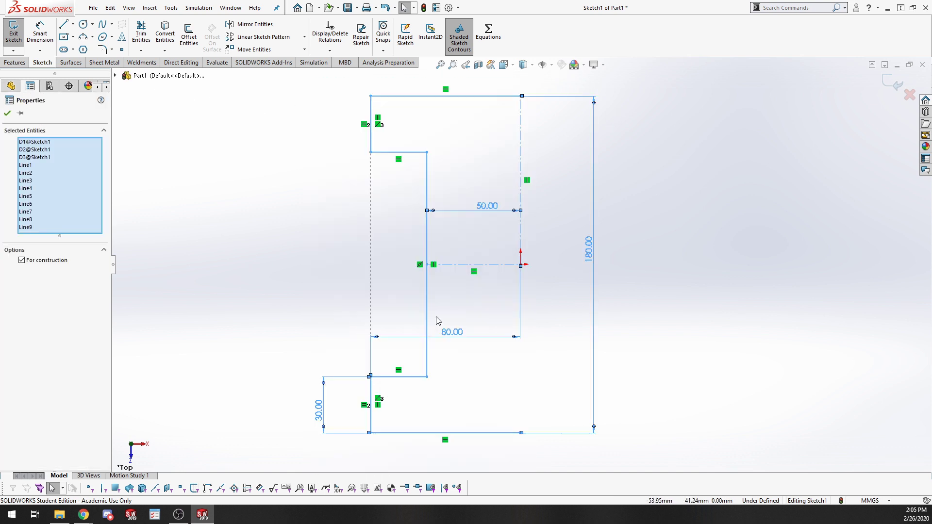
left_click(487, 265)
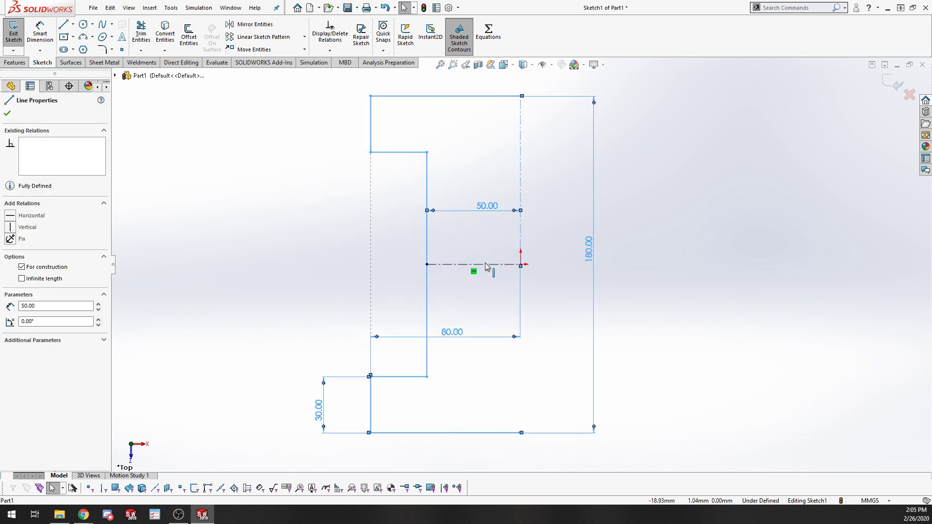
left_click(250, 24)
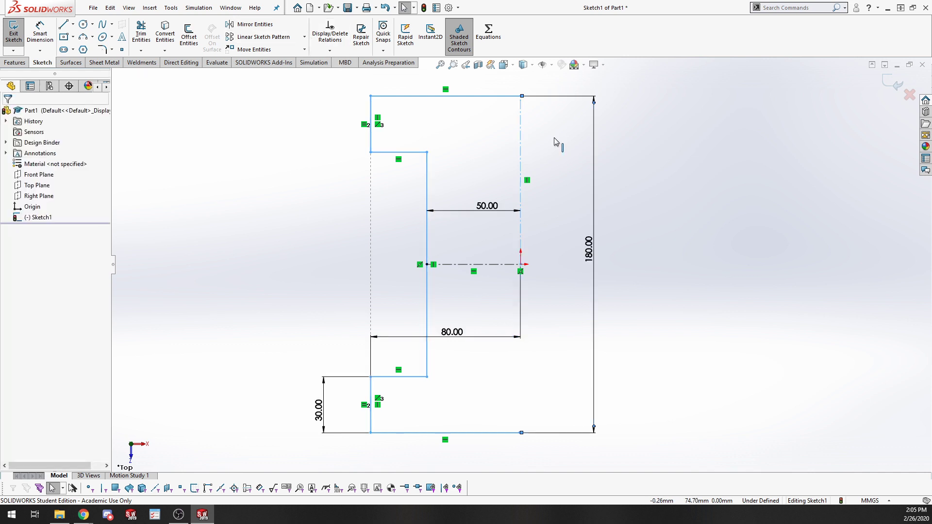
left_click(8, 30)
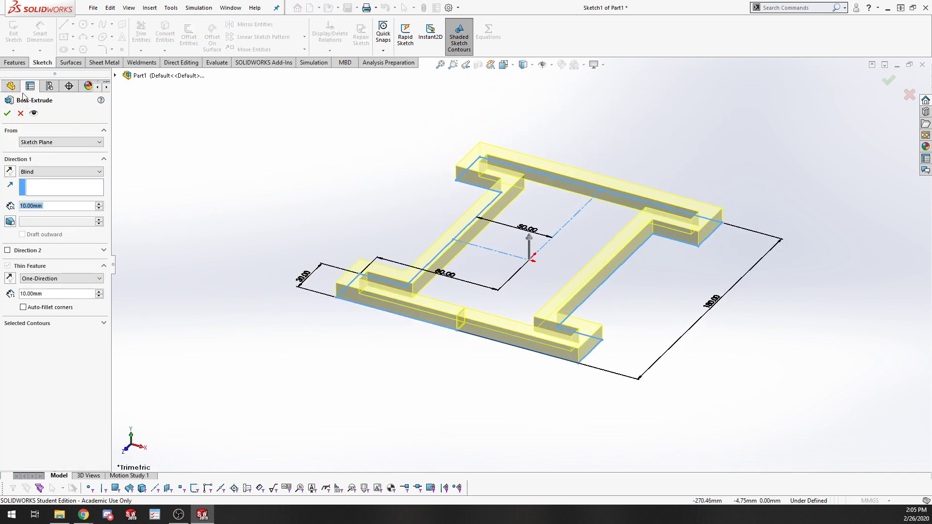
left_click(20, 114)
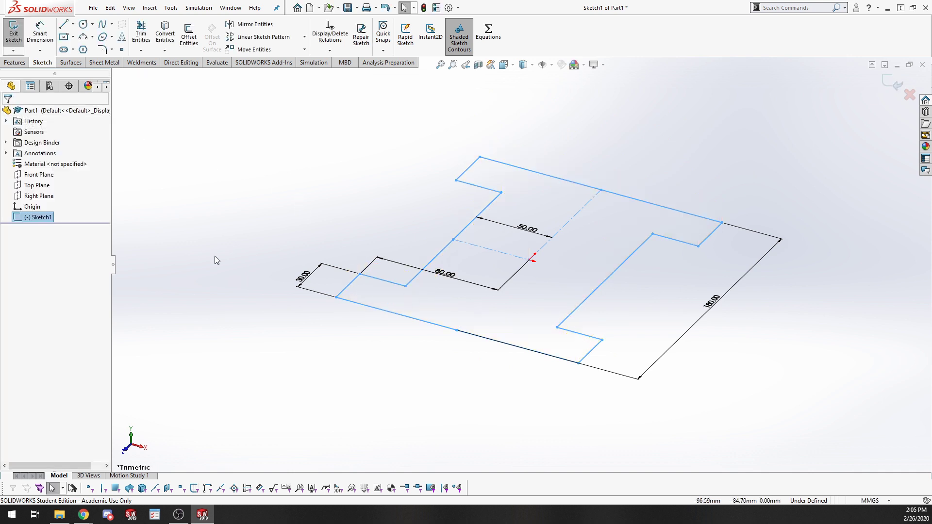
left_click(223, 172)
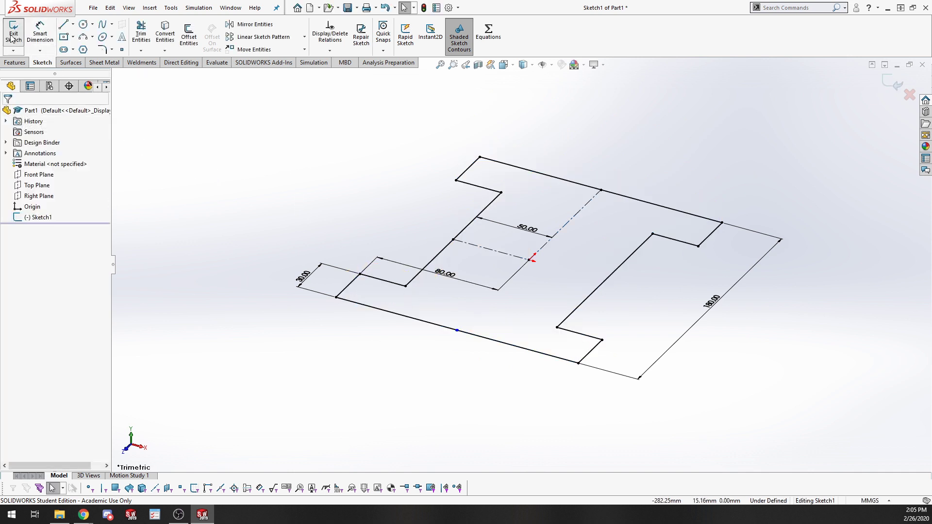
left_click(13, 34)
left_click(17, 43)
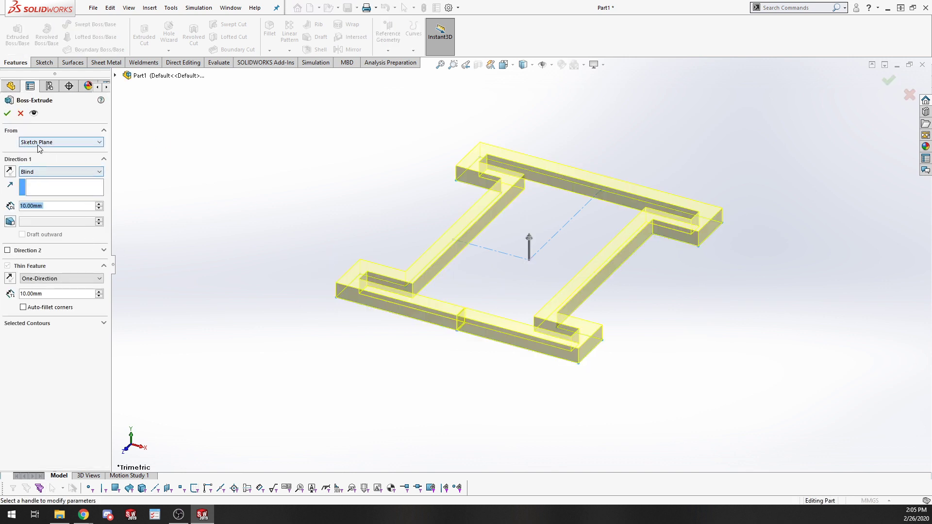
middle_click_drag(291, 219, 277, 351)
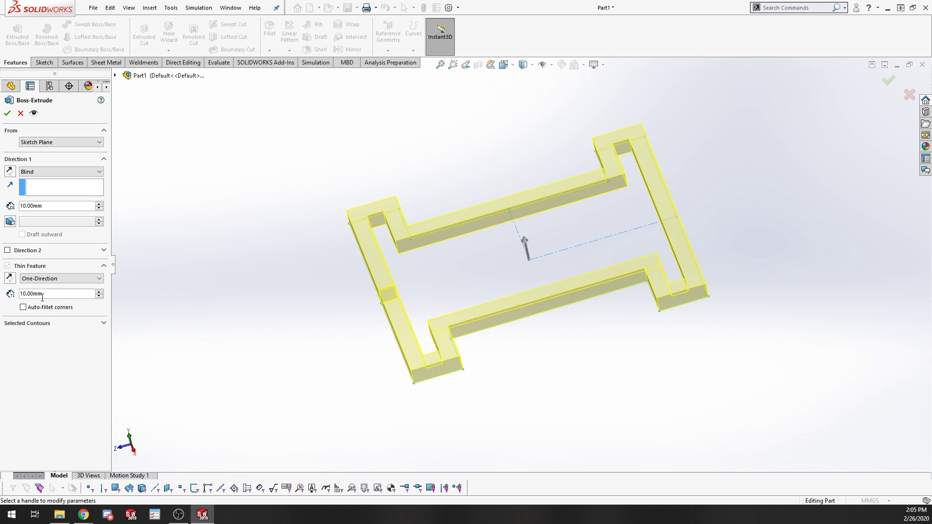
left_click(23, 268)
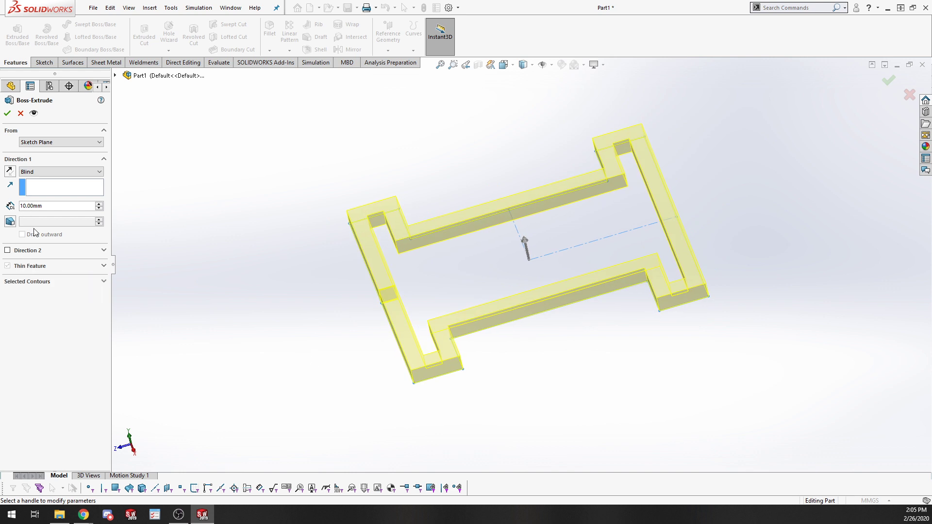
left_click(21, 113)
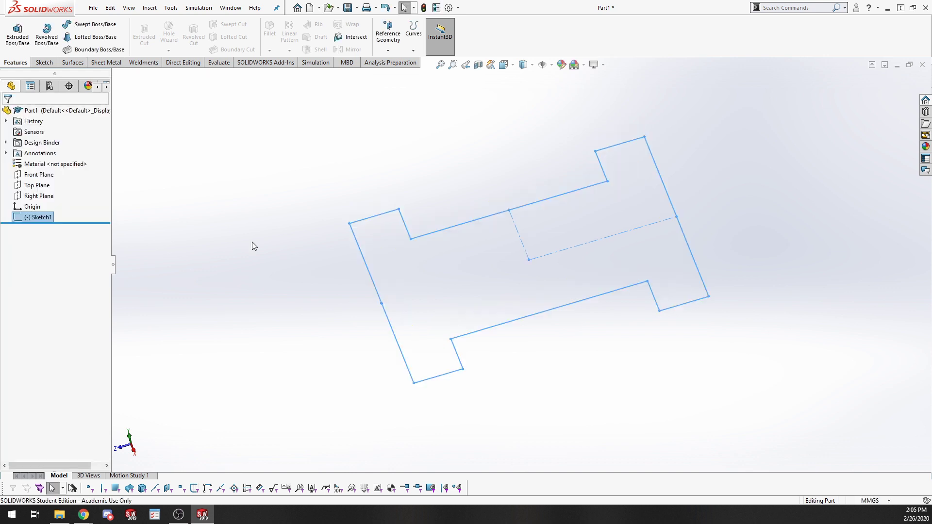
Reopen the profile sketch and merge the two separate endpoints at the middle of the lower edge
left_click(21, 217)
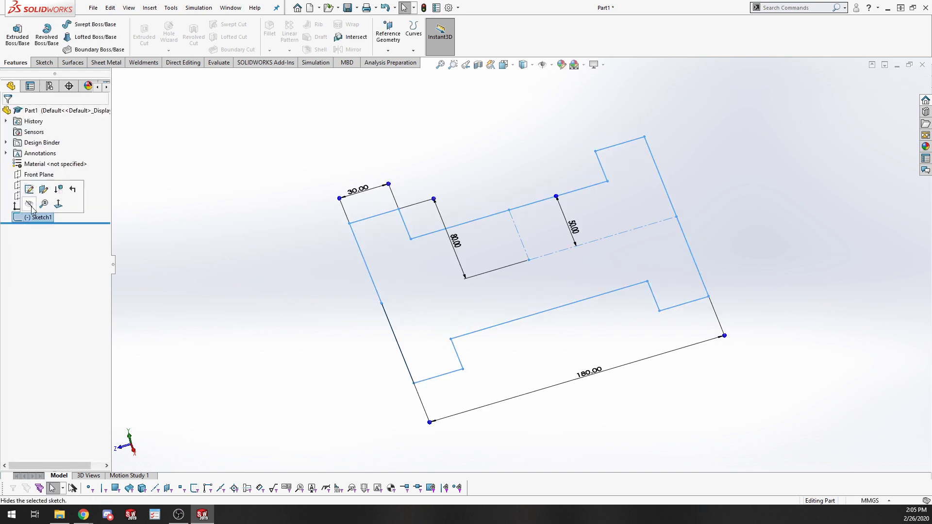
left_click(30, 190)
scroll(524, 418, "down", 5)
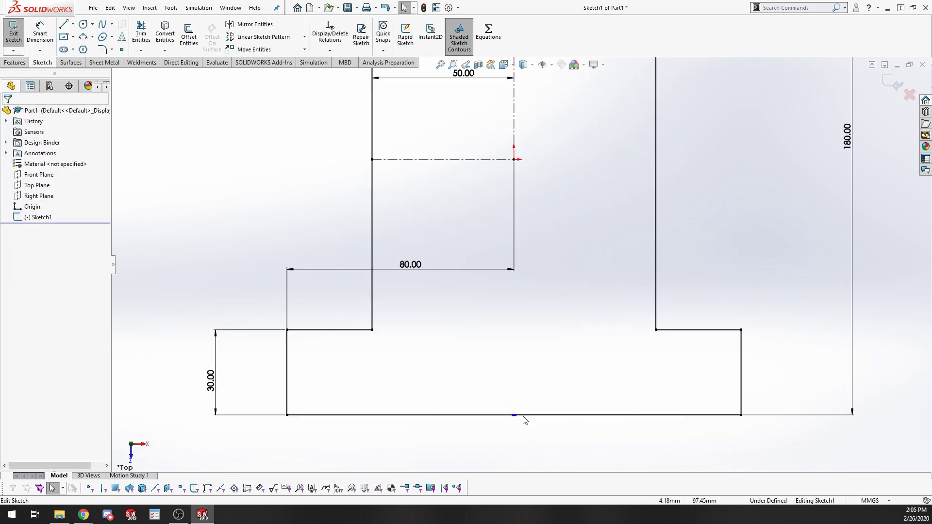
left_click(492, 351)
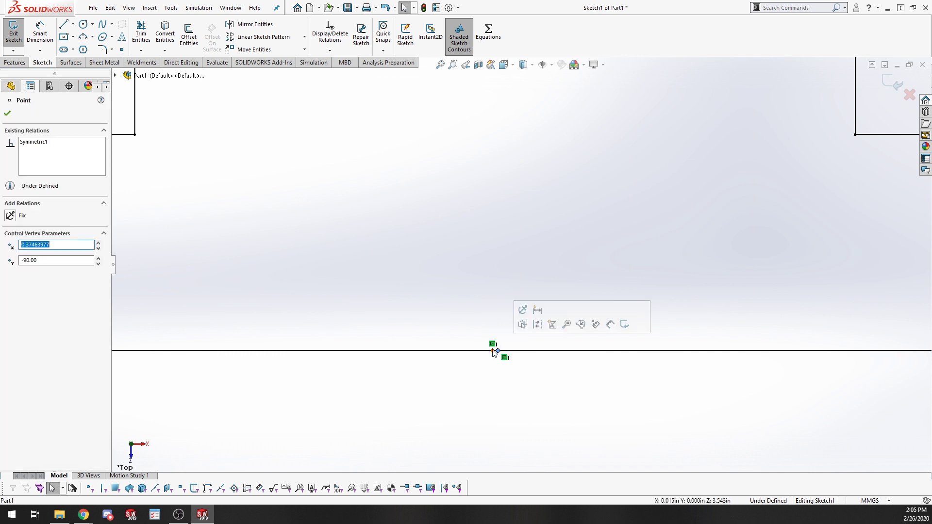
left_click(498, 350, "ctrl")
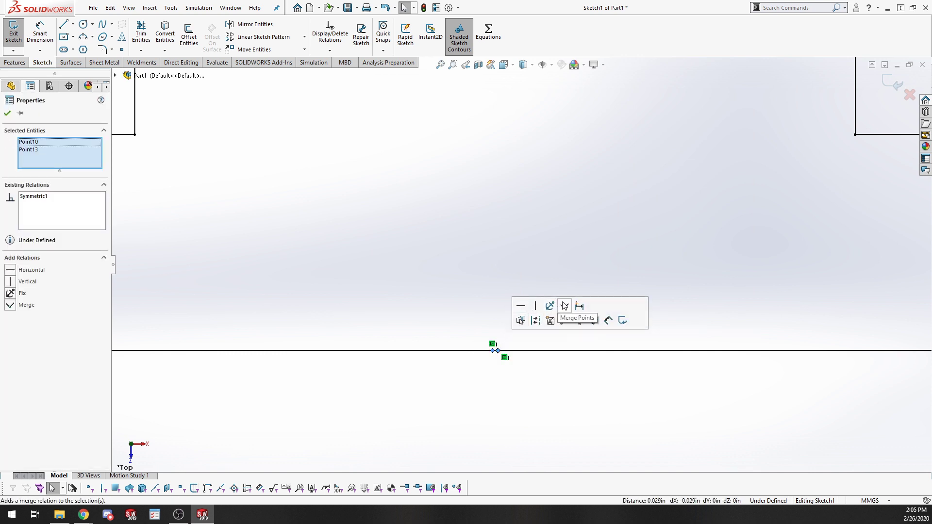
left_click(430, 239)
scroll(456, 255, "up", 1)
scroll(456, 259, "up", 3)
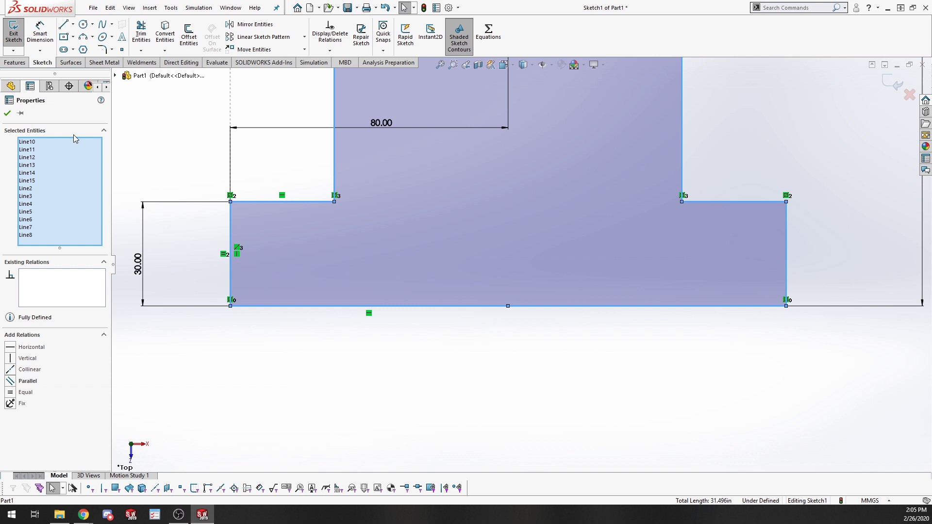
Extrude the closed I-beam profile 30 mm with the Mid Plane end condition
left_click(8, 114)
left_click(14, 62)
left_click(17, 33)
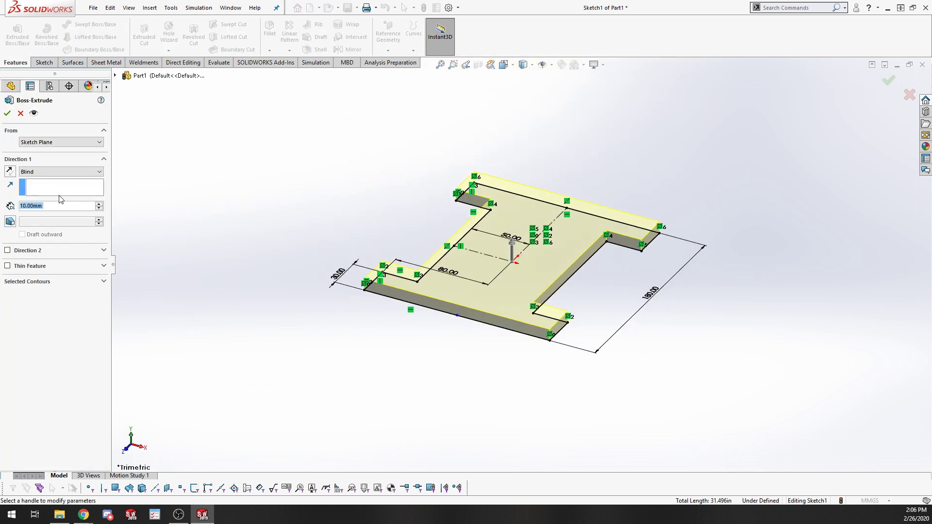
type("30")
key("Return")
left_click(34, 172)
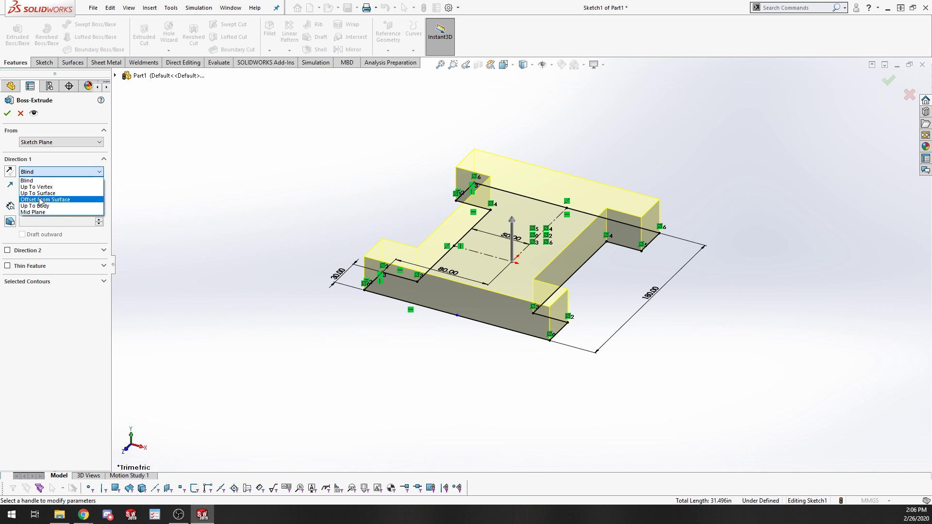
left_click(53, 218)
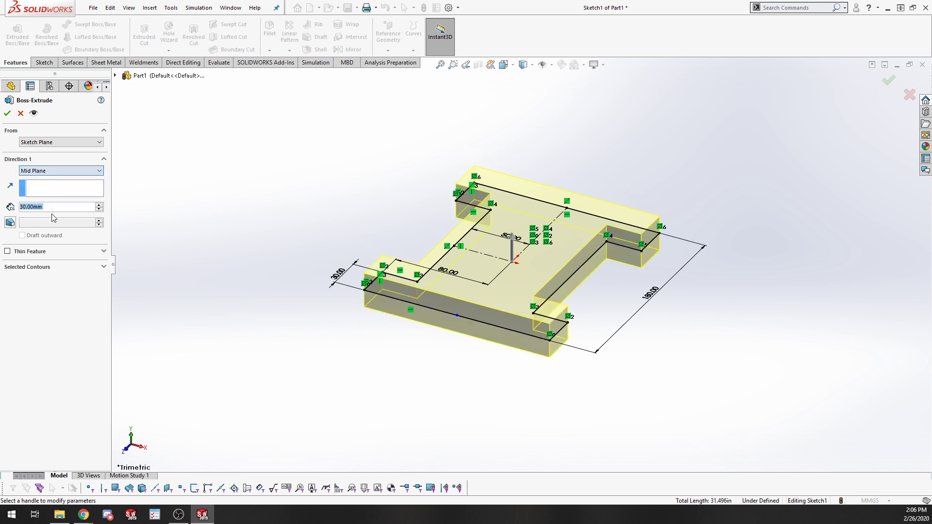
left_click(8, 114)
mouse_move(677, 269)
middle_mouse_down()
mouse_move(656, 175)
mouse_move(616, 270)
mouse_move(703, 272)
mouse_move(665, 376)
mouse_move(651, 336)
mouse_move(700, 326)
mouse_move(686, 357)
mouse_move(671, 273)
middle_mouse_up()
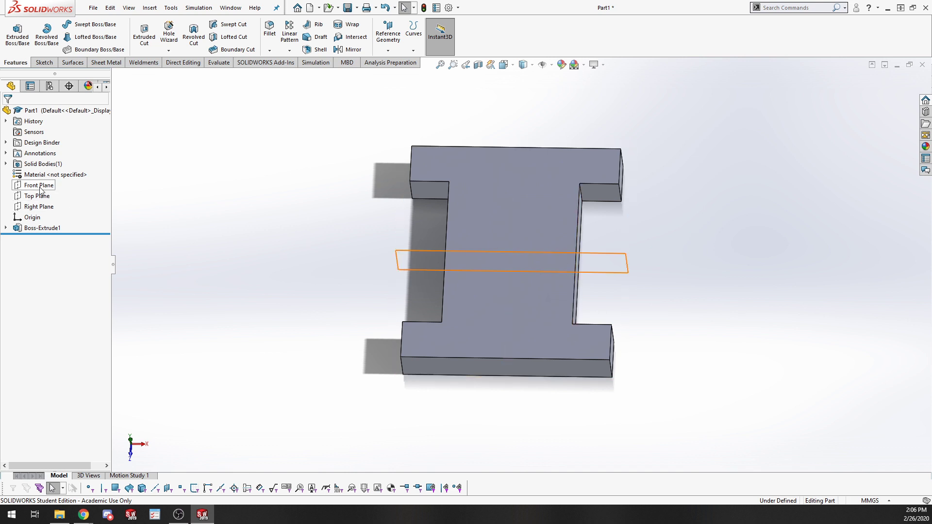
left_click(540, 282)
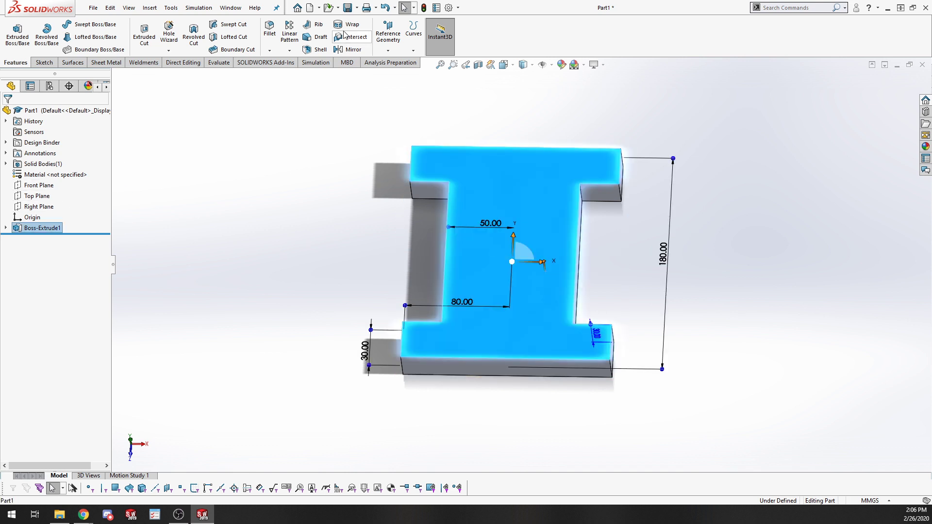
left_click(52, 63)
left_click(143, 185)
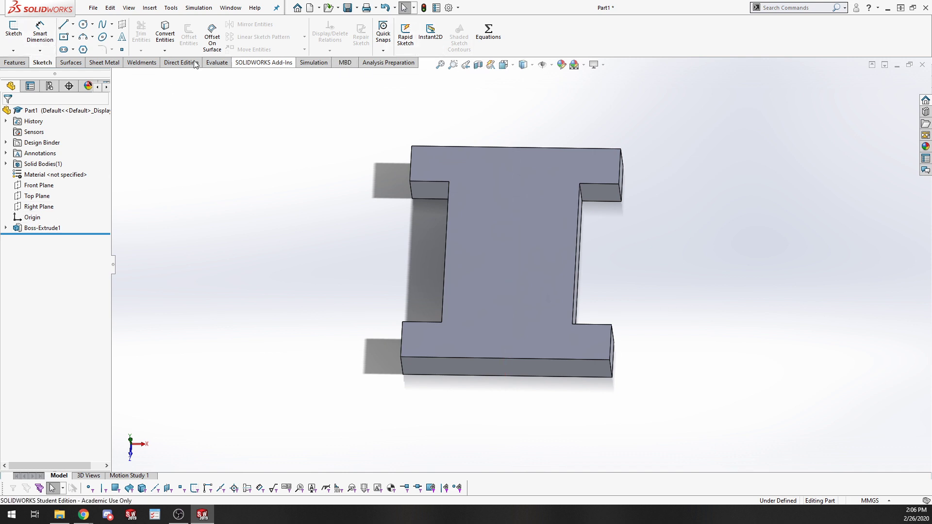
Create a reference plane from the I-beam's large upper face with a 0 mm offset
left_click(14, 62)
left_click(388, 33)
left_click(413, 34)
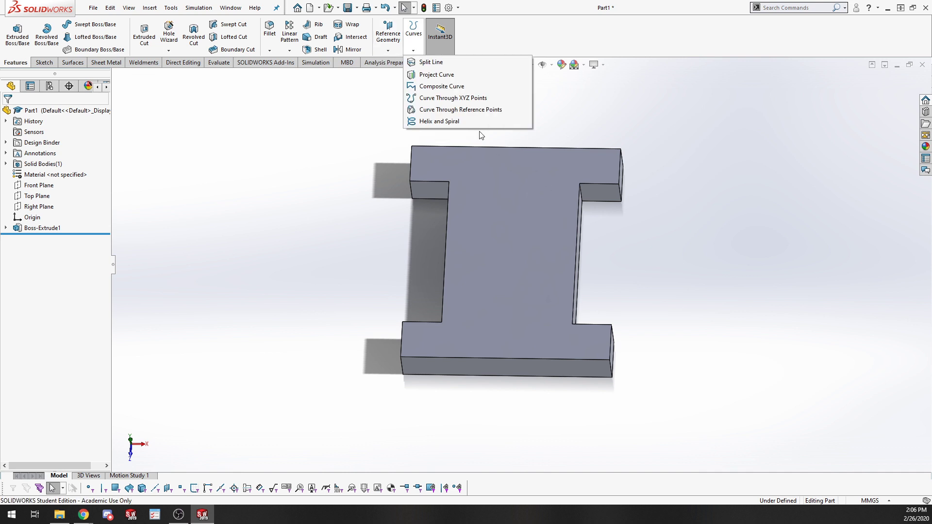
left_click(388, 50)
left_click(391, 62)
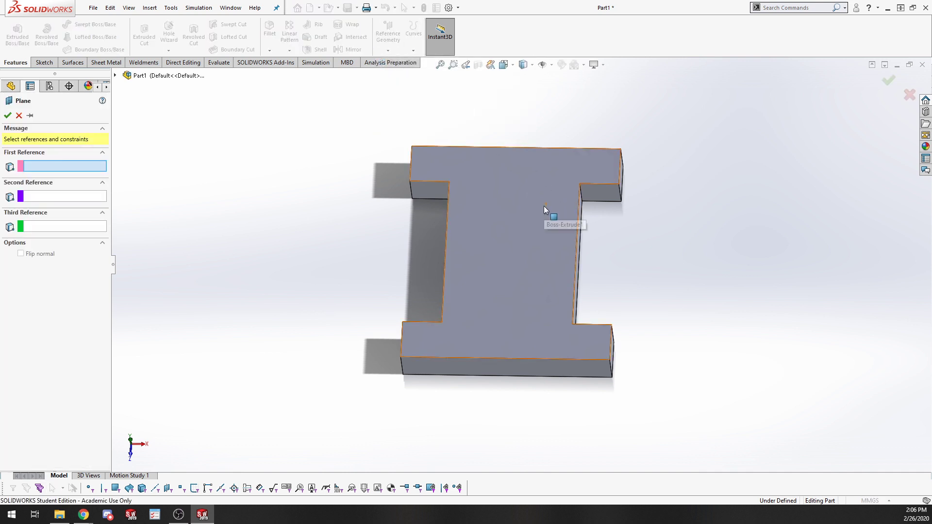
left_click(544, 206)
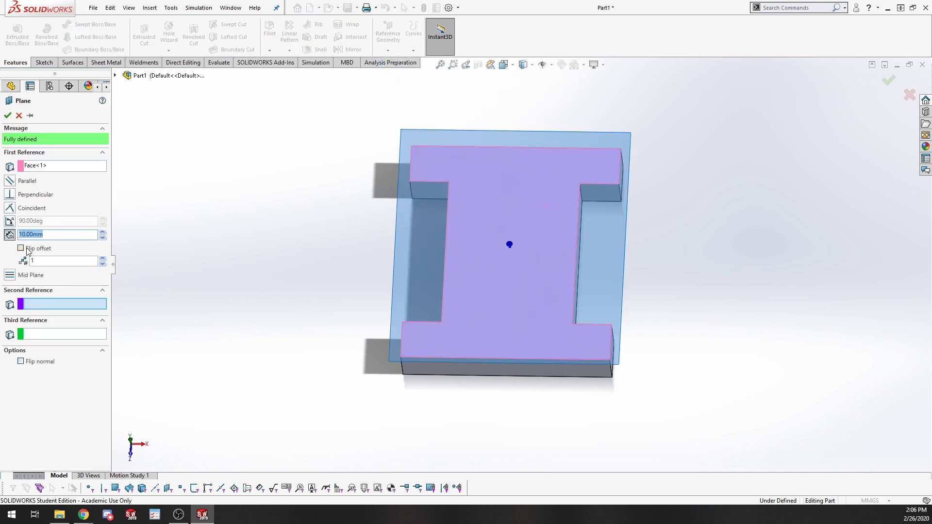
scroll(49, 237, "down", 1)
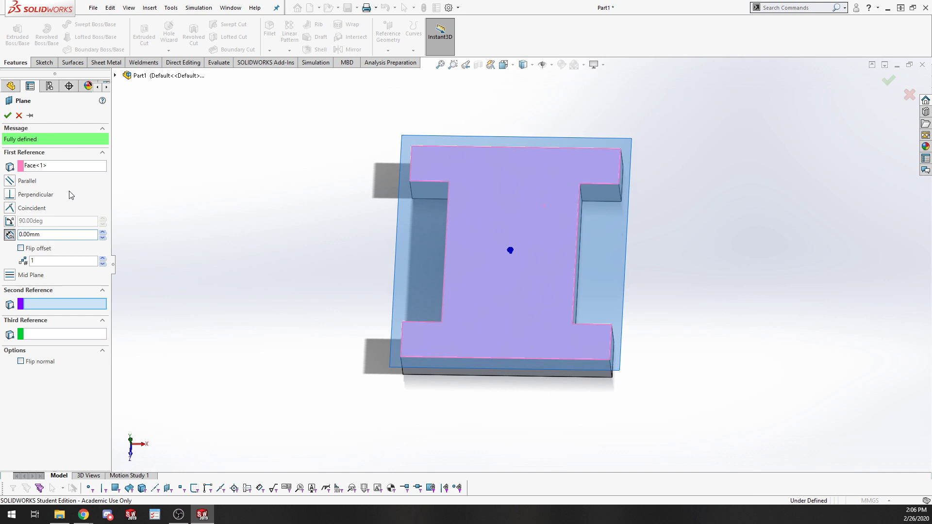
left_click(7, 116)
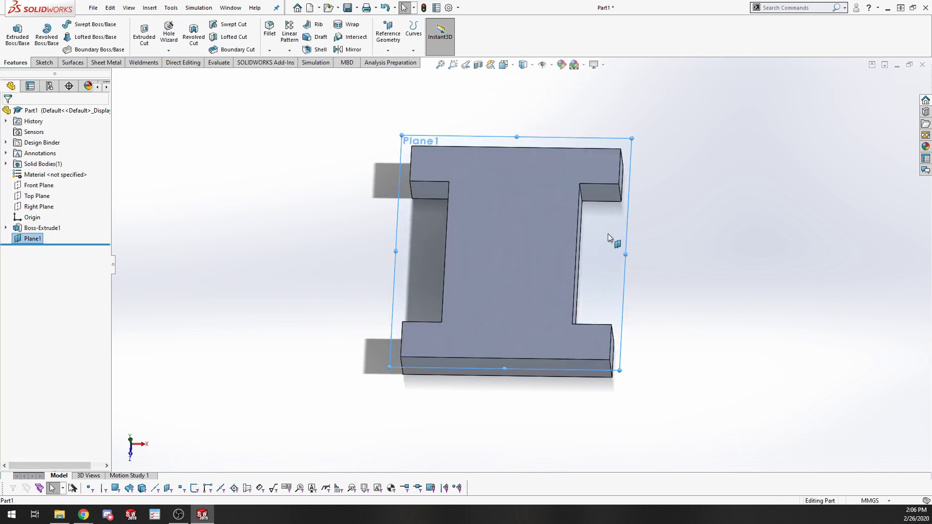
Open a sketch on the new reference plane and draw a two-point slanted spline about 29 mm long beside the I-beam's open side
right_click(608, 234)
left_click(631, 220)
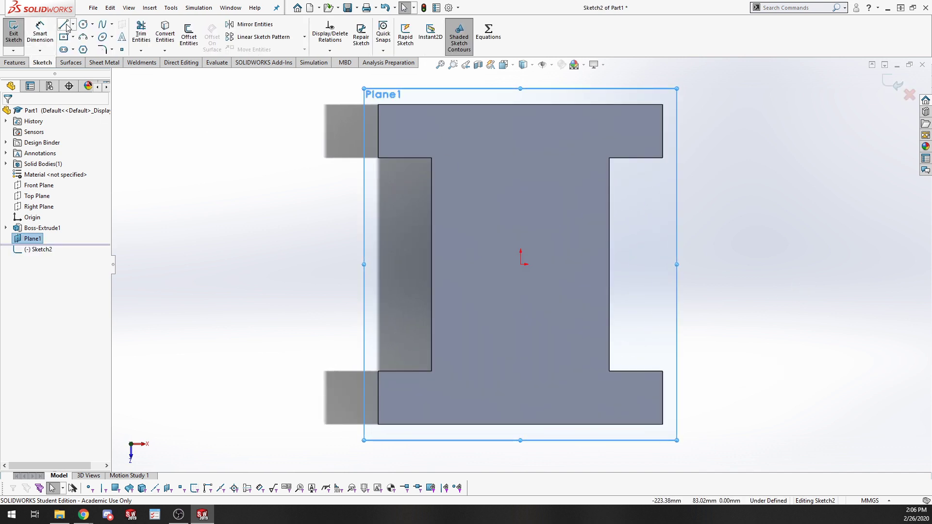
left_click(101, 26)
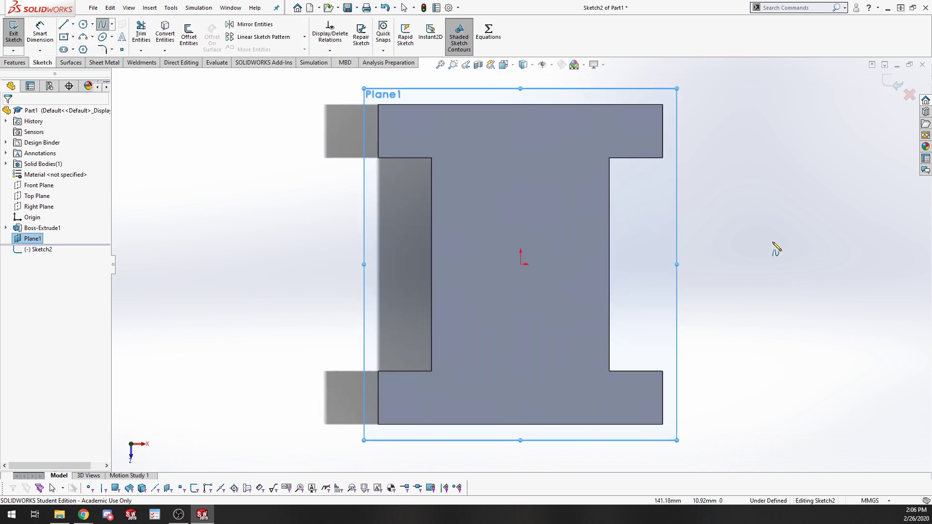
left_click(710, 232)
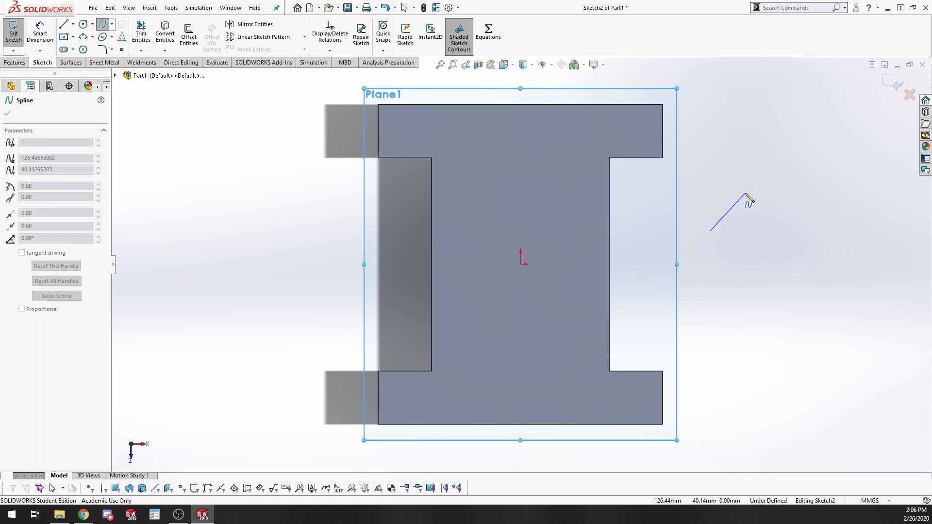
left_click(743, 190)
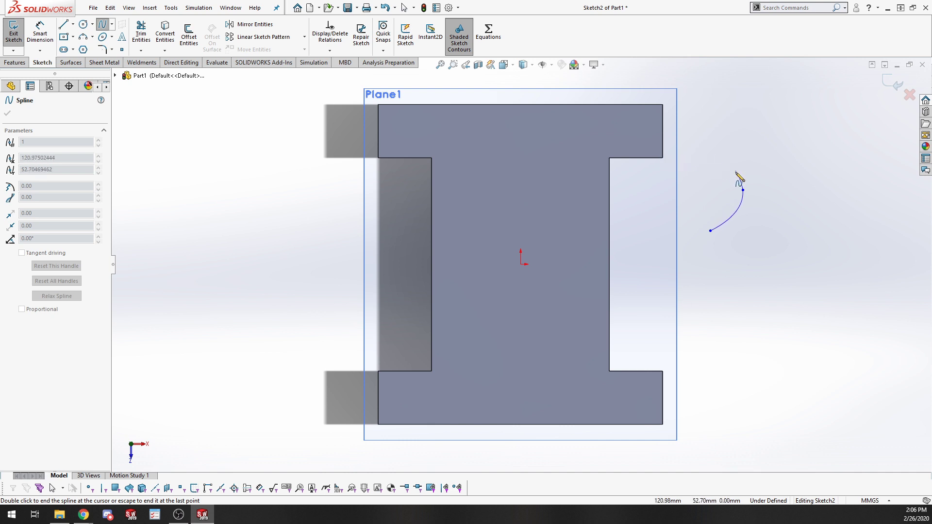
double_click(741, 188)
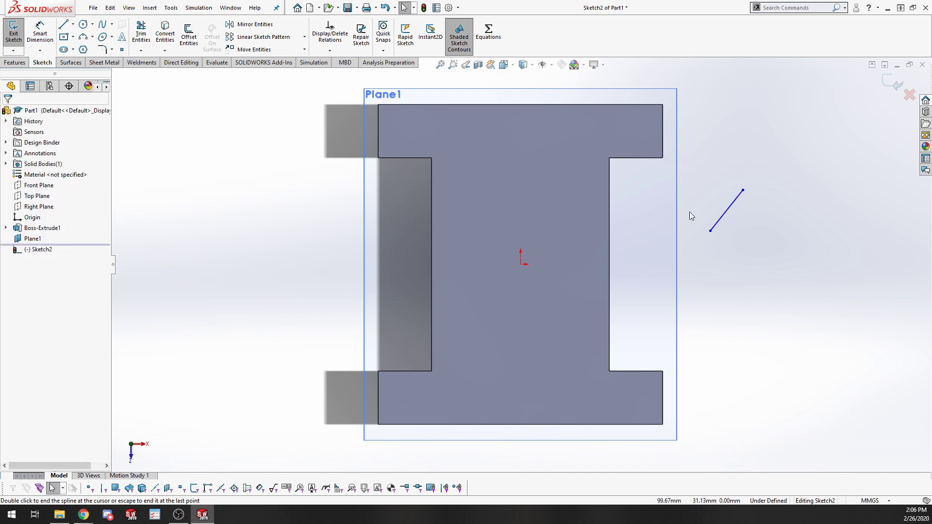
Bend the spline into a curve by swinging its lower-end tangency handle to nearly horizontal
left_click(730, 208)
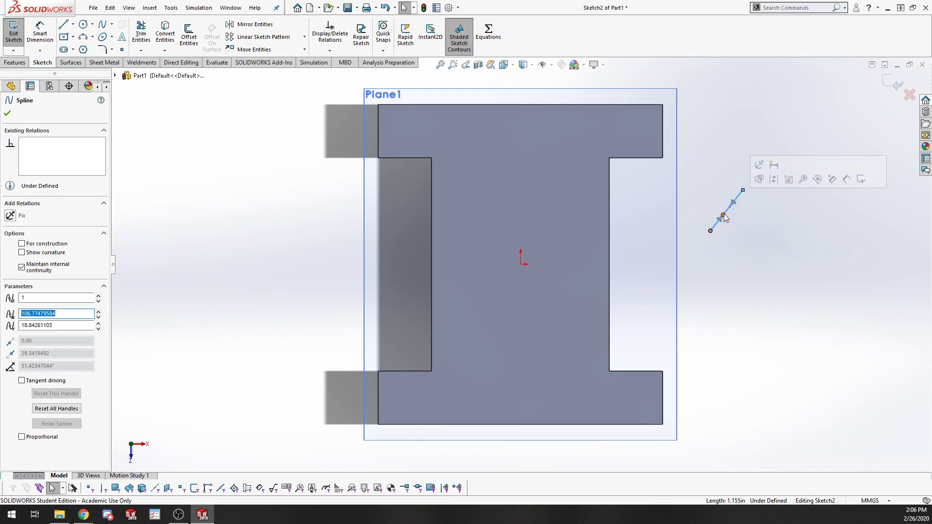
left_click_drag(723, 214, 738, 231)
left_click(741, 259)
Draw a horizontal construction line about 57 mm long from the spline's lower endpoint to the web edge
left_click(63, 25)
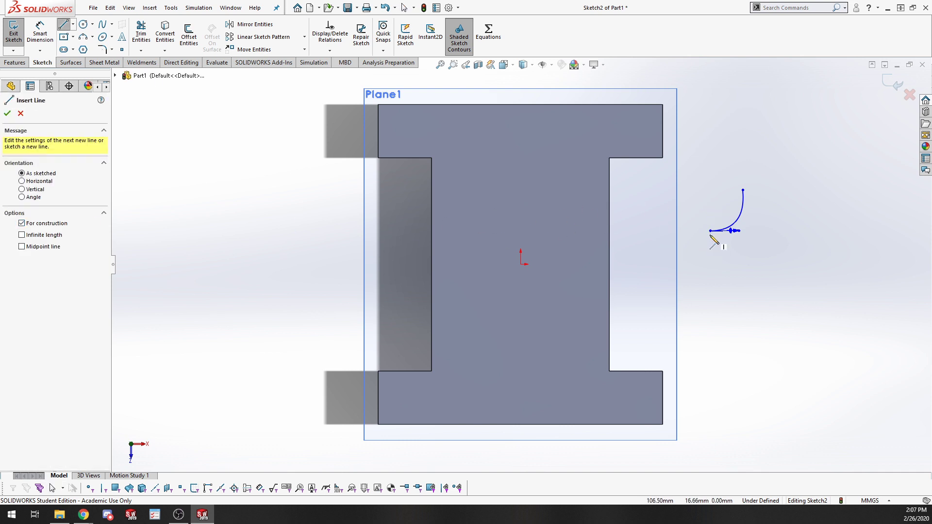
left_click(609, 230)
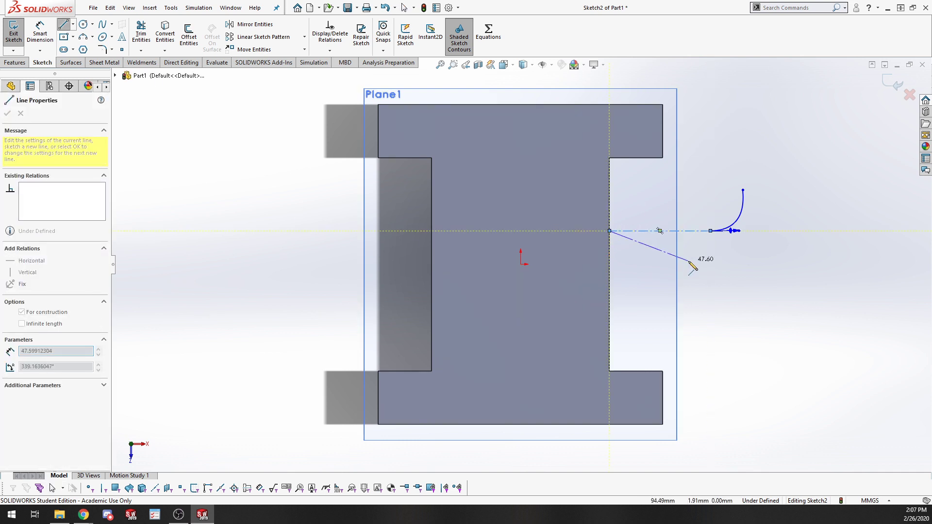
key("Escape")
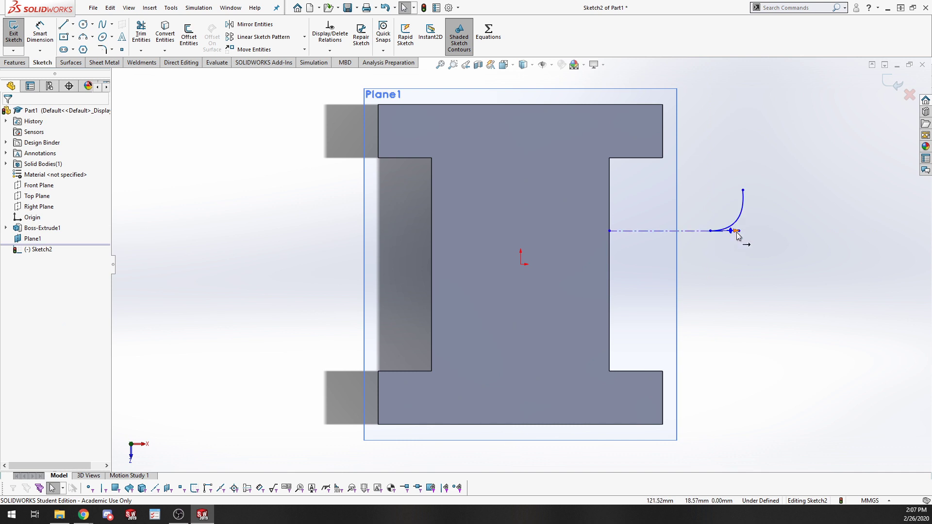
Make the spline tangent to the horizontal construction line
left_click(735, 232)
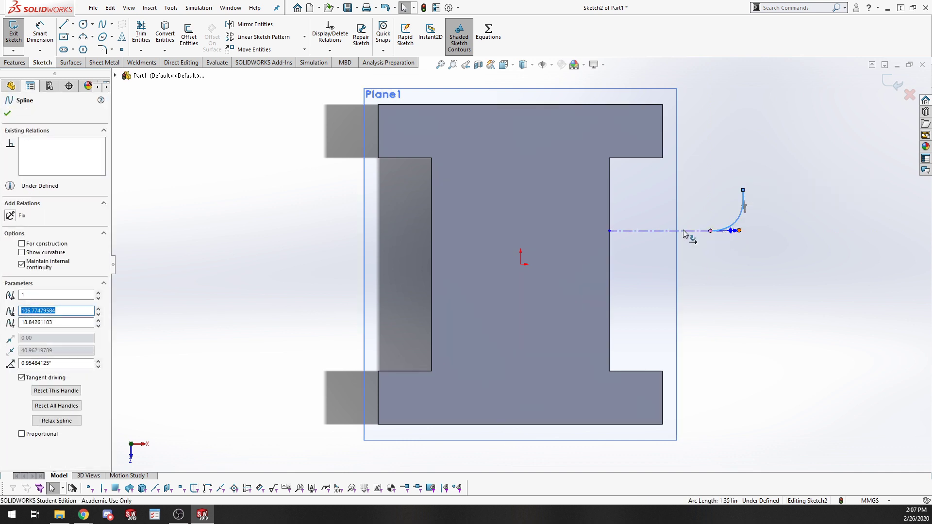
key("Escape")
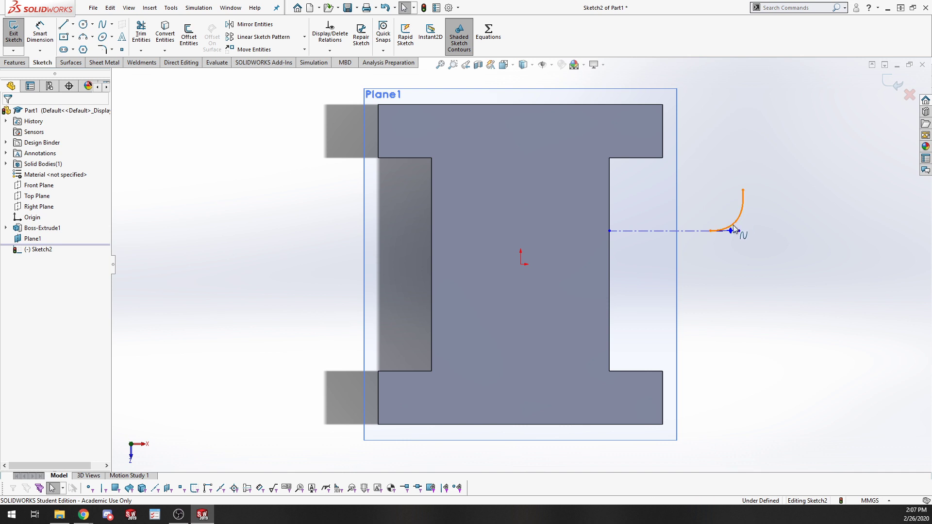
left_click(733, 231)
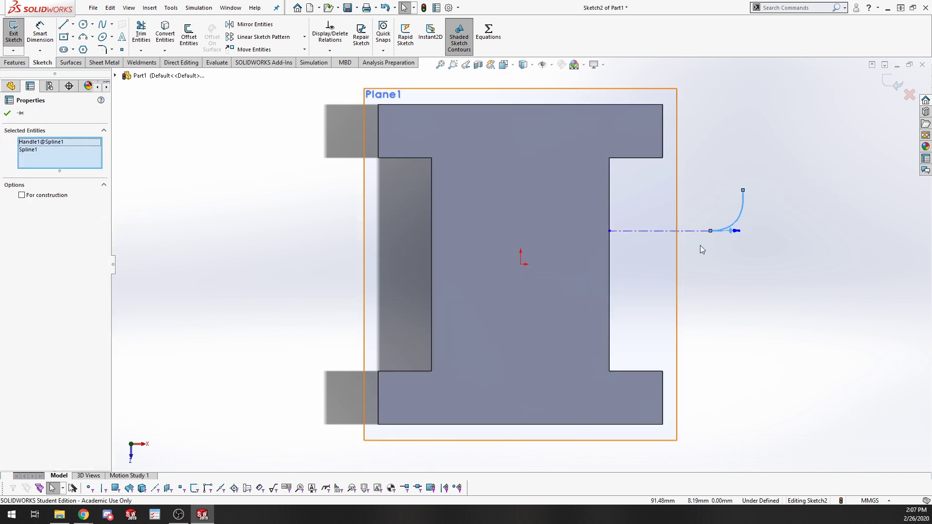
key("Escape")
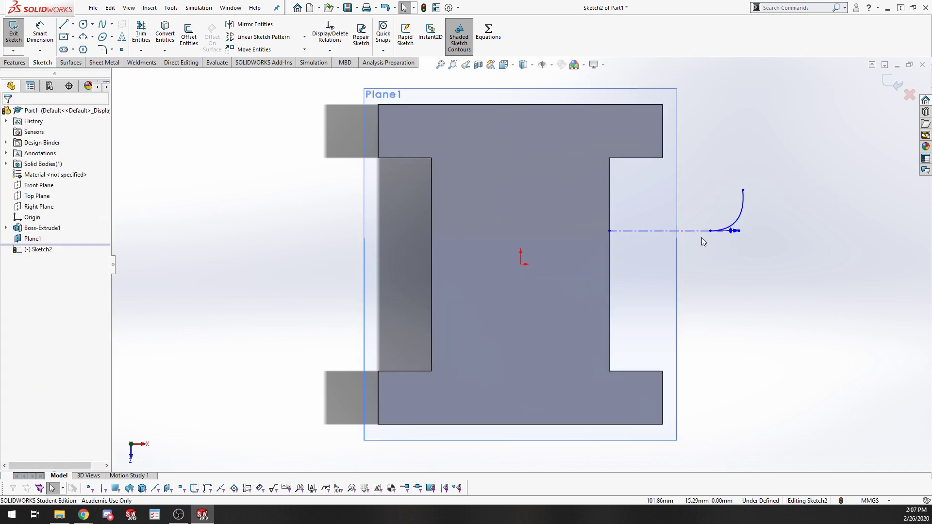
left_click(703, 232)
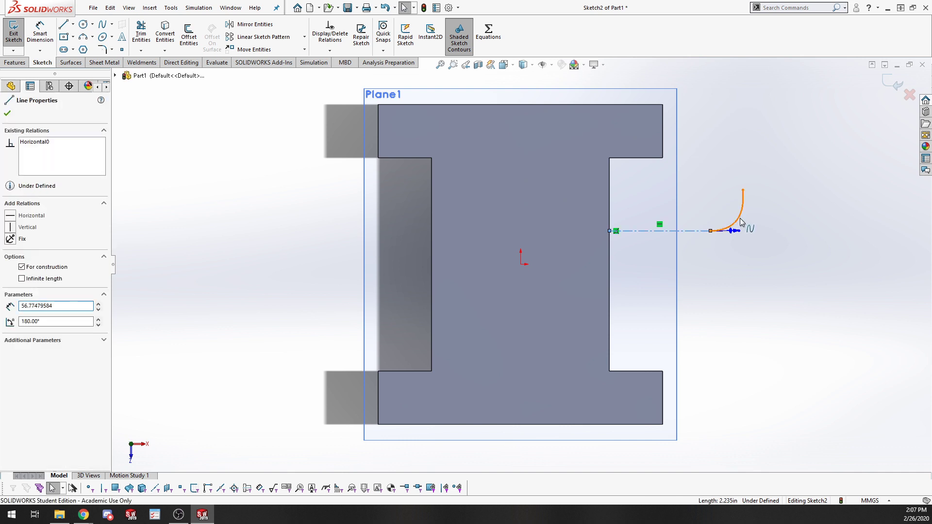
left_click(740, 217, "ctrl")
left_click(779, 181)
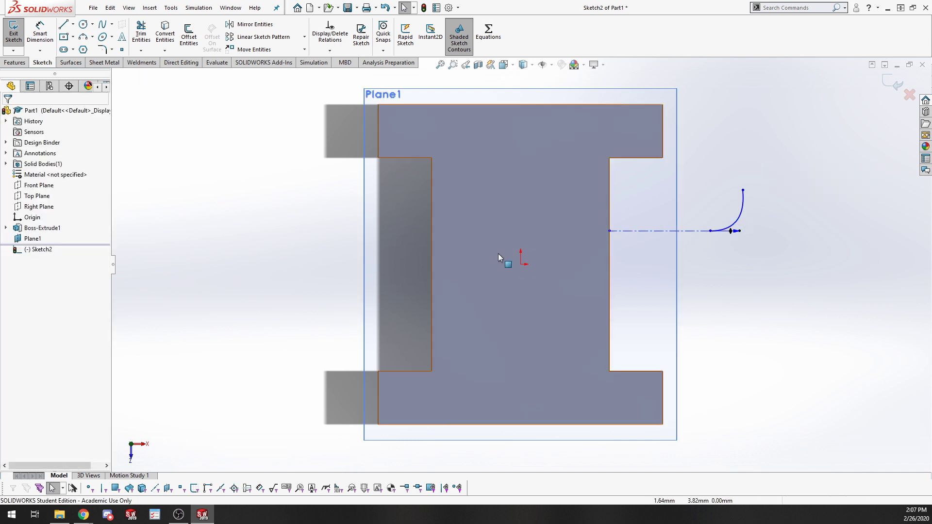
Close the profile from the spline's lower end with a vertical line, a quarter-like arc, and three straight lines back to its upper end
left_click(64, 25)
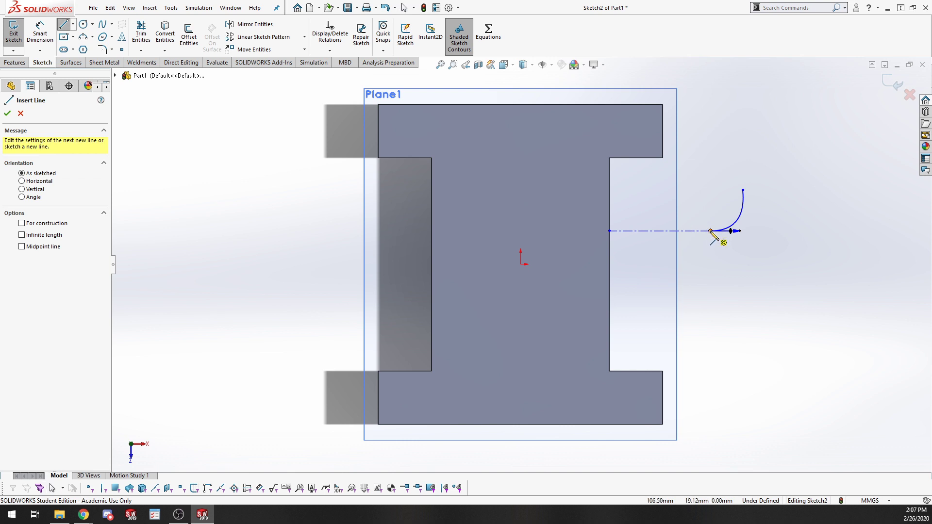
left_click(710, 231)
left_click(710, 268)
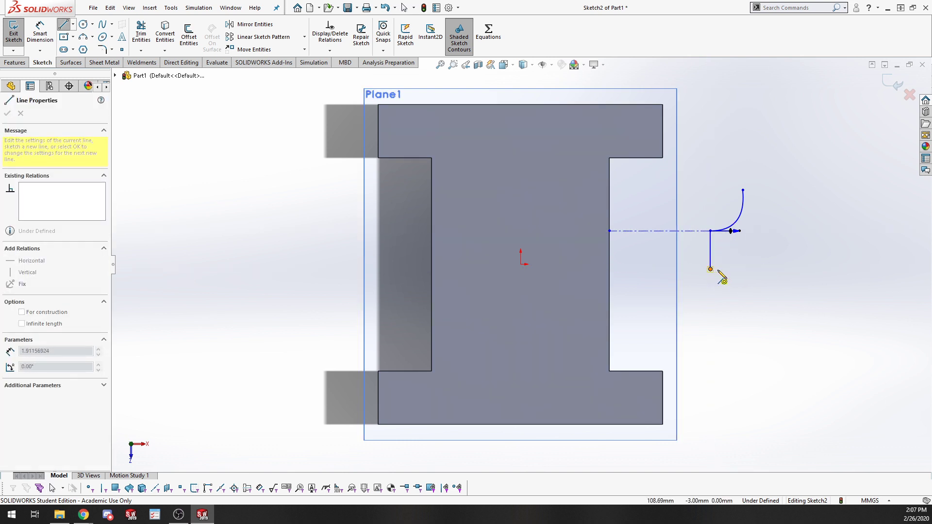
left_click(754, 307)
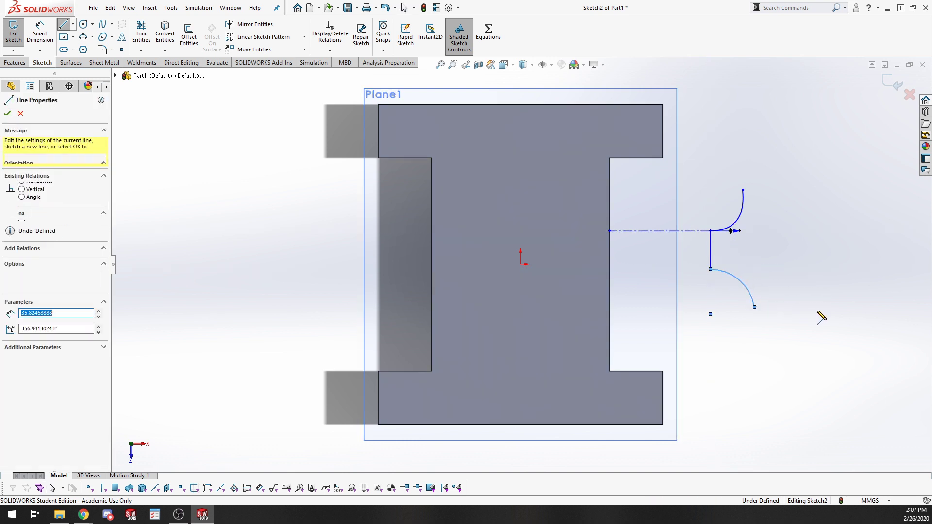
left_click(789, 306)
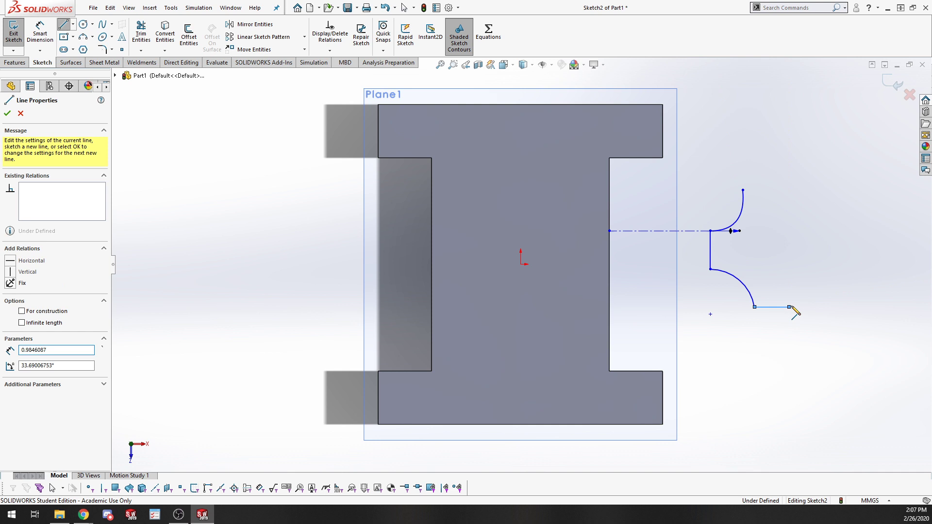
left_click(777, 189)
left_click(742, 190)
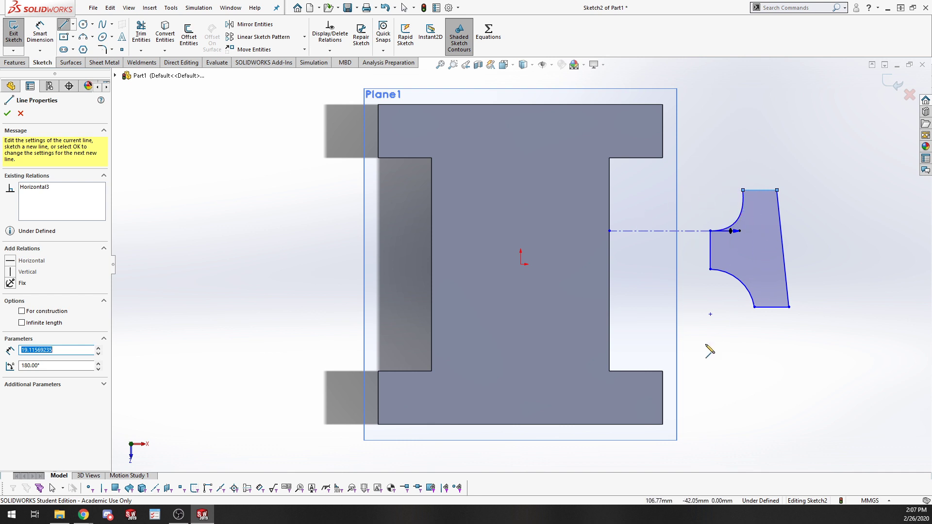
Exit the sketch and fill the closed profile with a planar surface
mouse_move(709, 350)
middle_mouse_down()
mouse_move(671, 146)
mouse_move(674, 233)
middle_mouse_up()
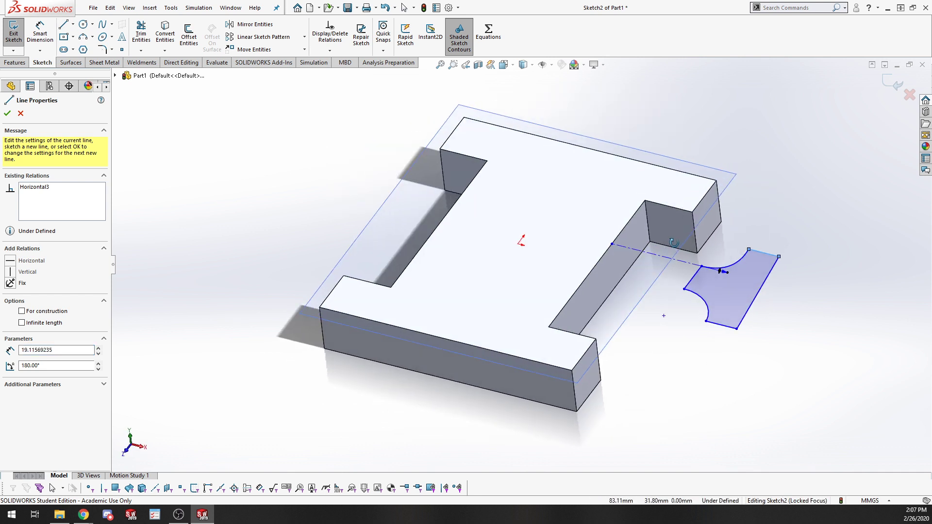
left_click(14, 34)
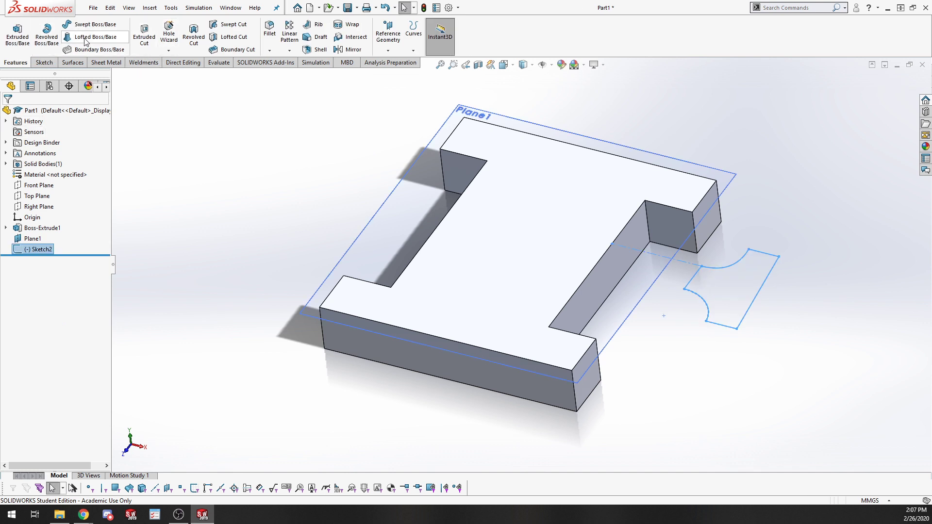
left_click(72, 63)
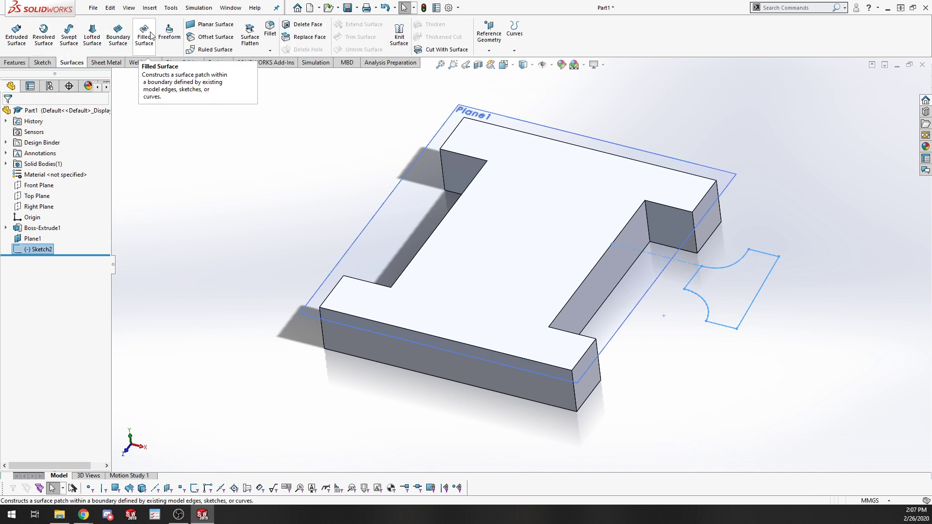
left_click(210, 24)
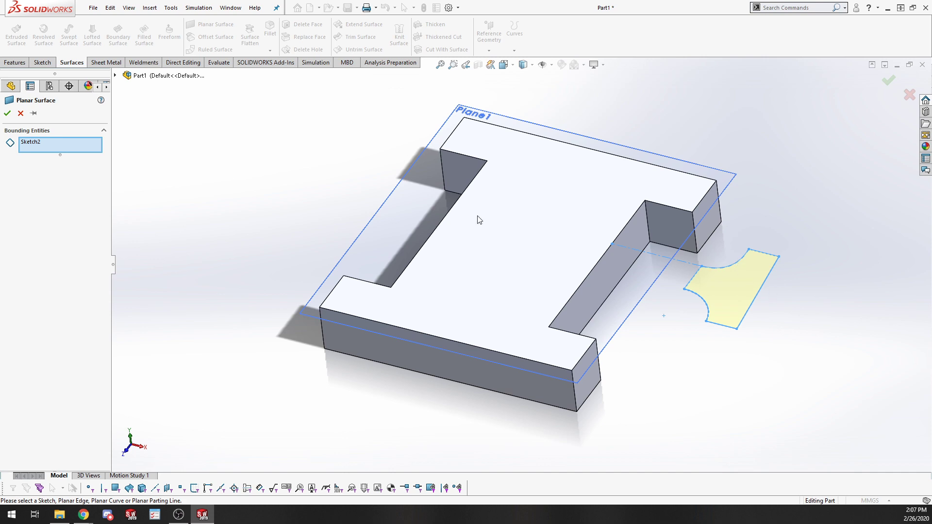
left_click(7, 113)
middle_click_drag(767, 281, 738, 446)
key("Escape")
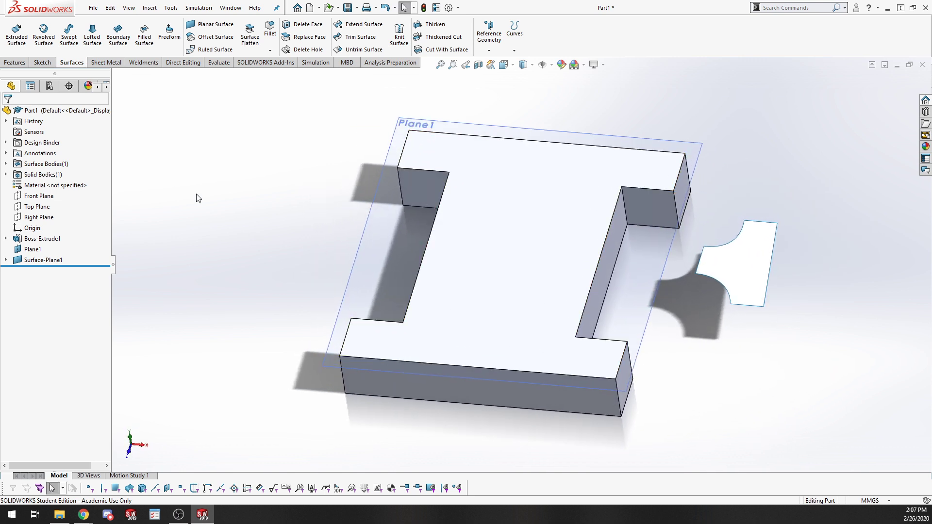
Sketch on the Top Plane two horizontal lines about 36 mm long extending outward from the I-beam's outer corners, deleting the slanted connecting lines
right_click(37, 210)
left_click(53, 192)
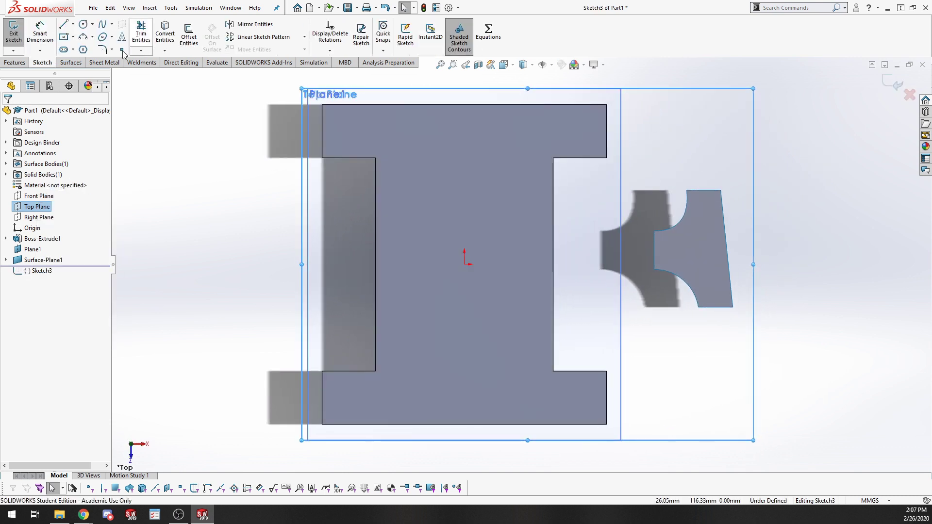
left_click(64, 25)
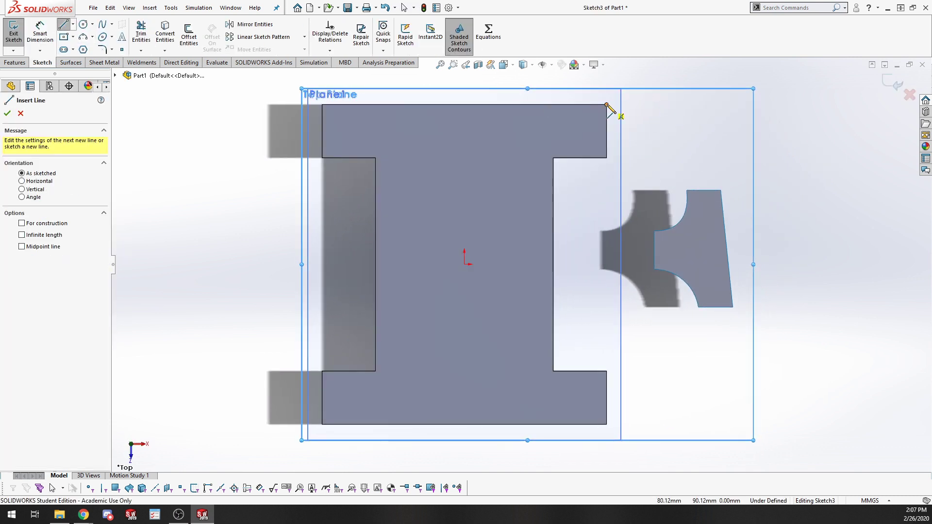
left_click(606, 103)
left_click(670, 103)
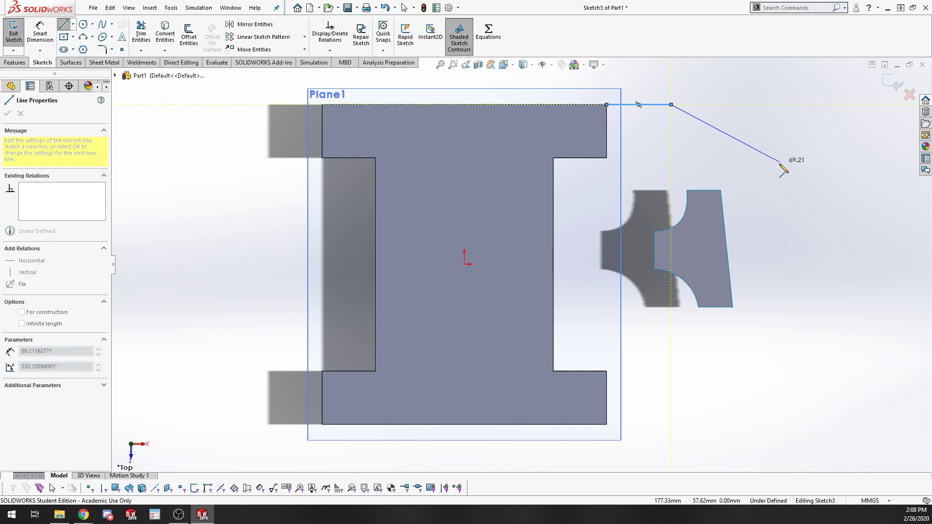
left_click(763, 232)
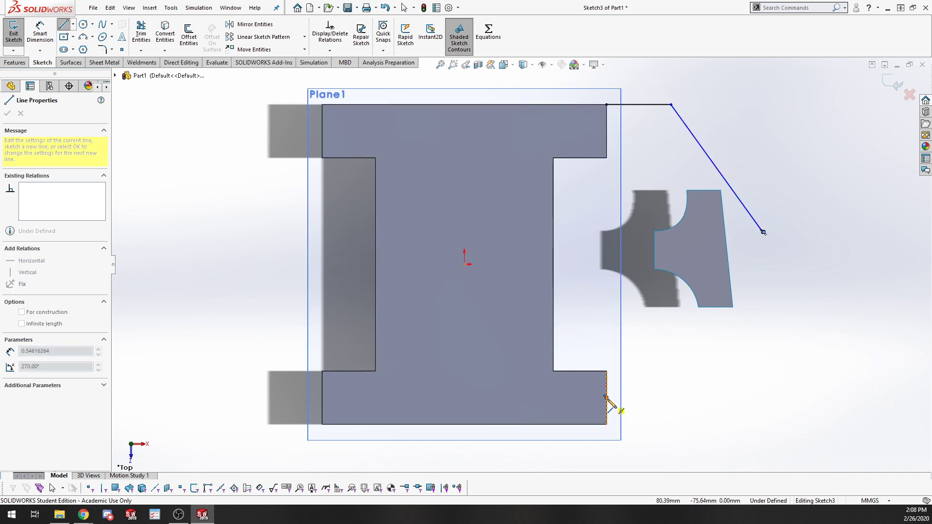
left_click(671, 424)
key("Escape")
left_click_drag(794, 162, 745, 271)
key("Delete")
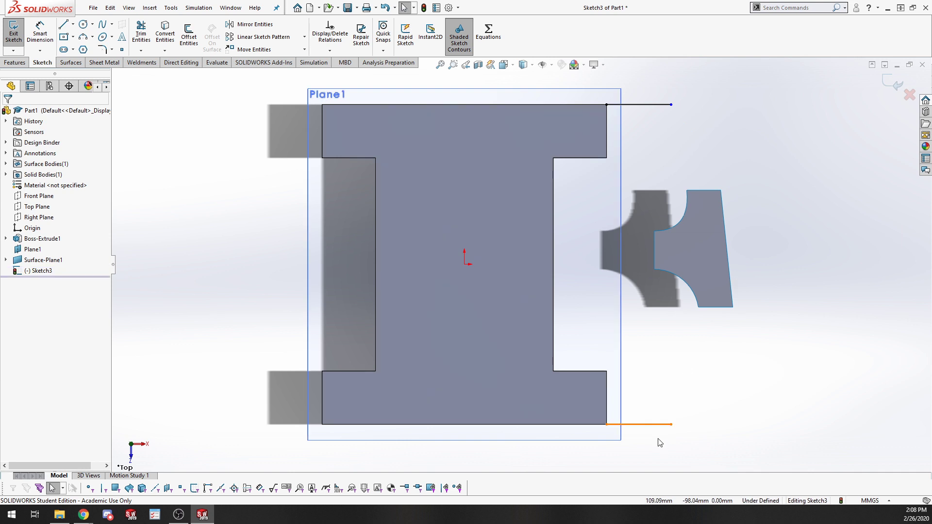
Make the two horizontal lines extending from the flanges parallel
left_click(652, 400)
left_click(653, 105, "ctrl")
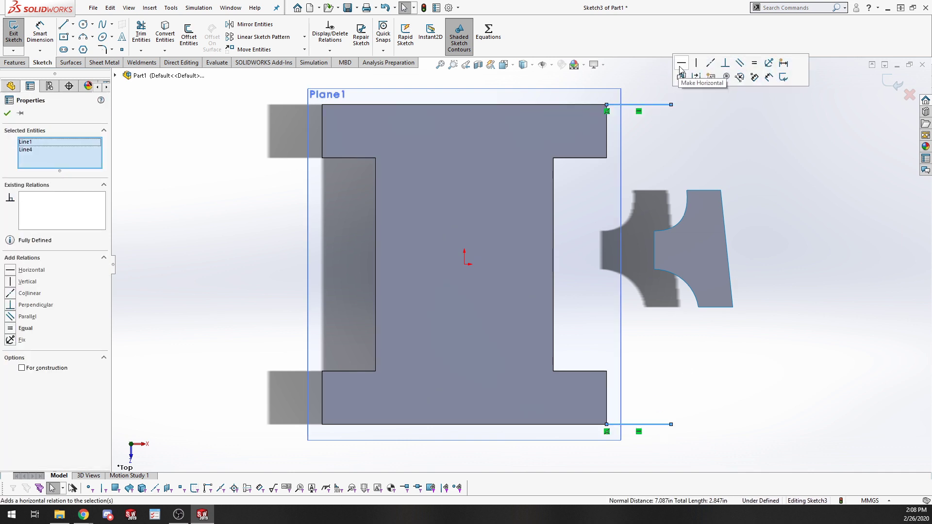
left_click(737, 59)
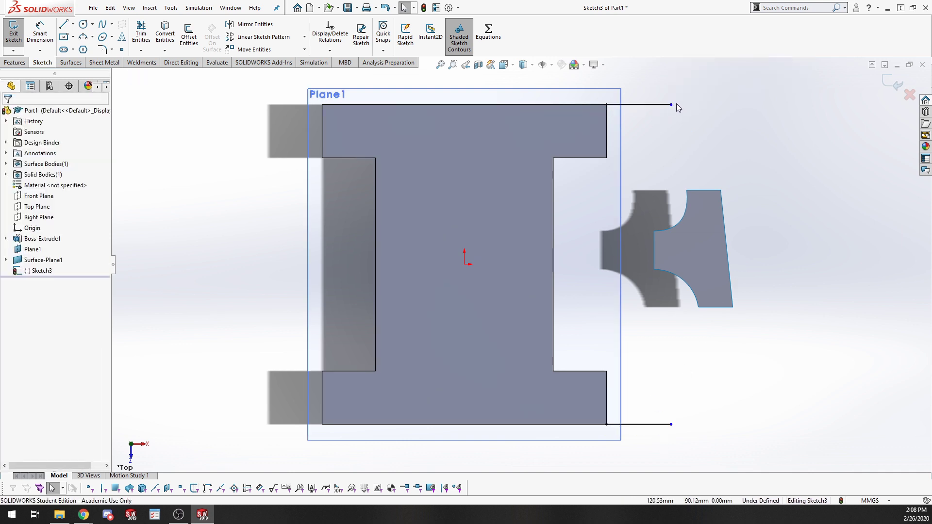
Lengthen the two horizontal lines beside the I-shaped block so they end about 134.7 mm horizontally from the origin
left_click(670, 104)
left_click_drag(706, 108, 703, 104)
left_click(803, 159)
Sketch a 3 Point Arc joining the free ends of the two horizontal lines, bulging outward with a radius of about 174 mm
left_click(92, 37)
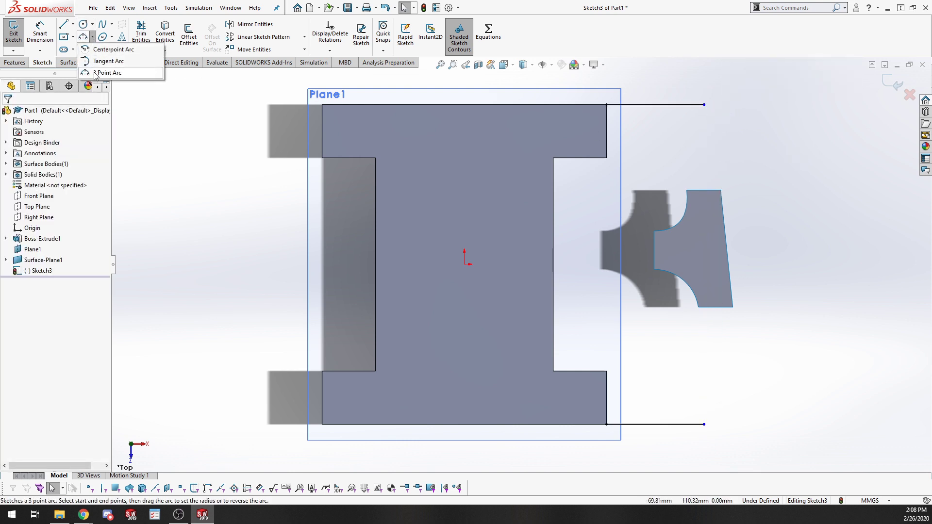
left_click(99, 73)
left_click(704, 105)
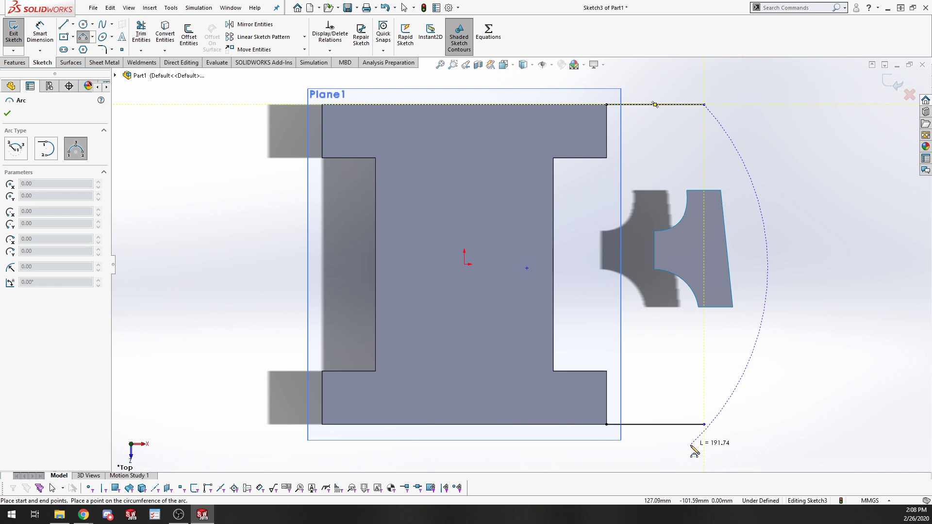
left_click(704, 424)
left_click(747, 264)
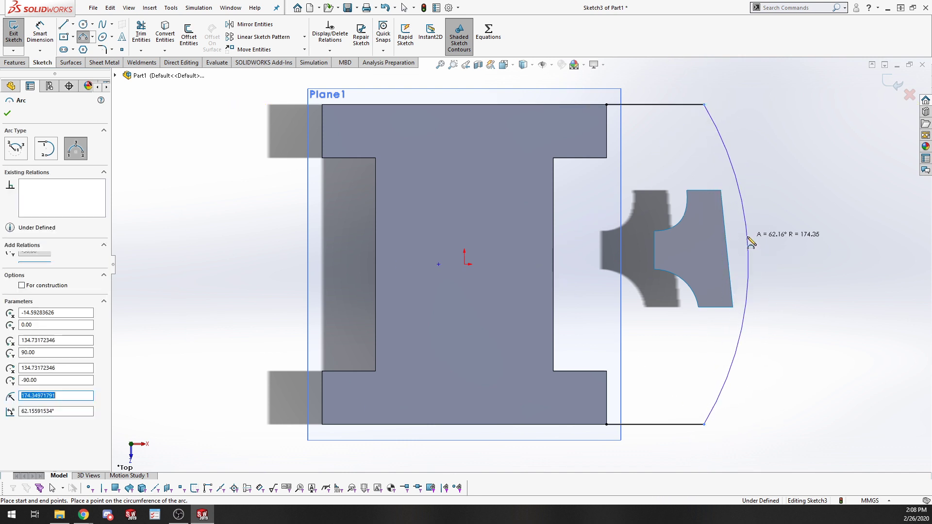
key("Escape")
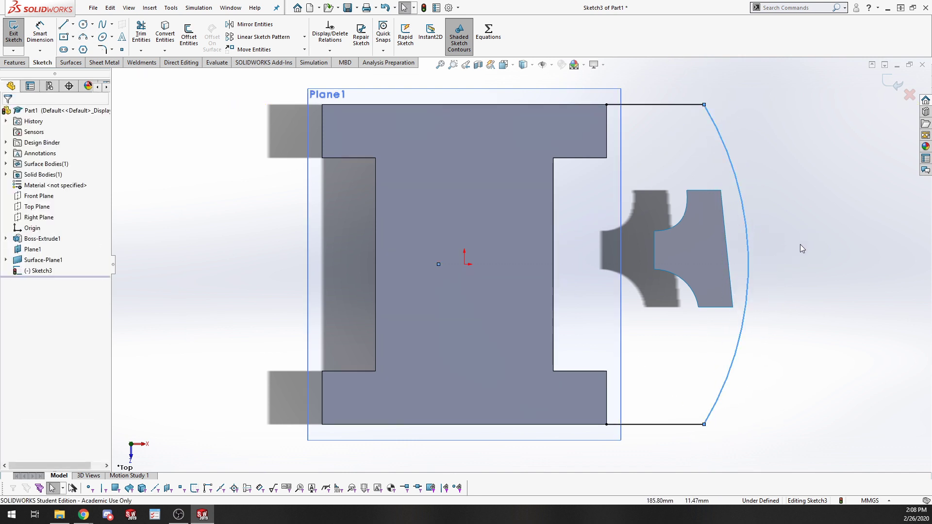
Make the arc's center point coincident with the origin
left_click(440, 265)
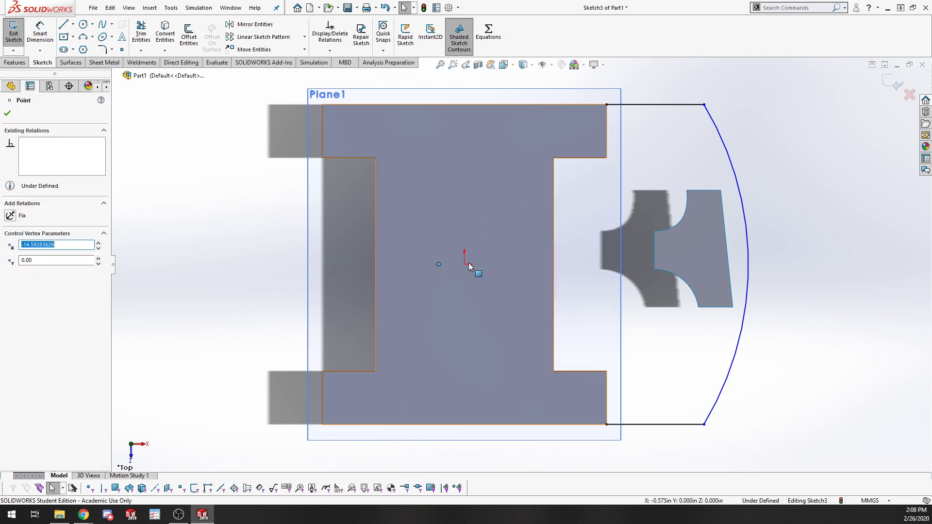
left_click(466, 264, "ctrl")
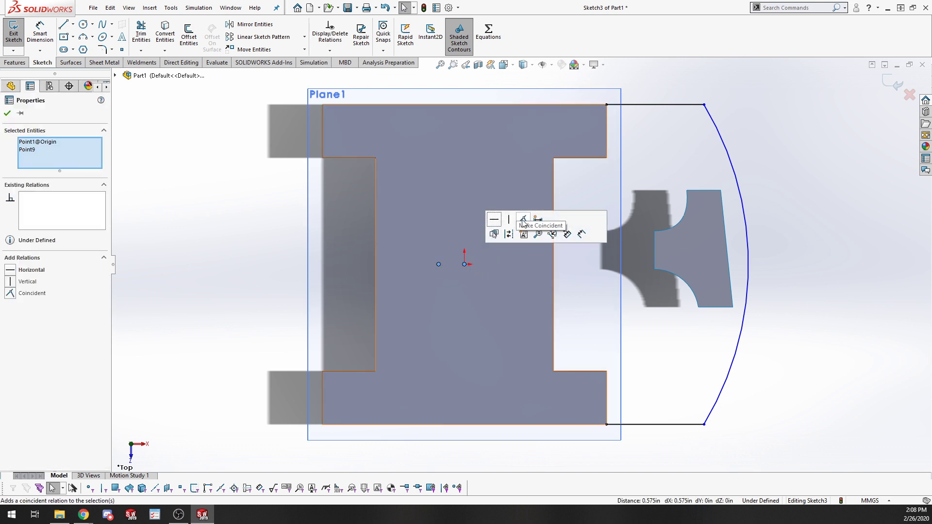
left_click(522, 221)
key("Escape")
Dimension the arc's radius as 160 mm and exit the sketch
key("s")
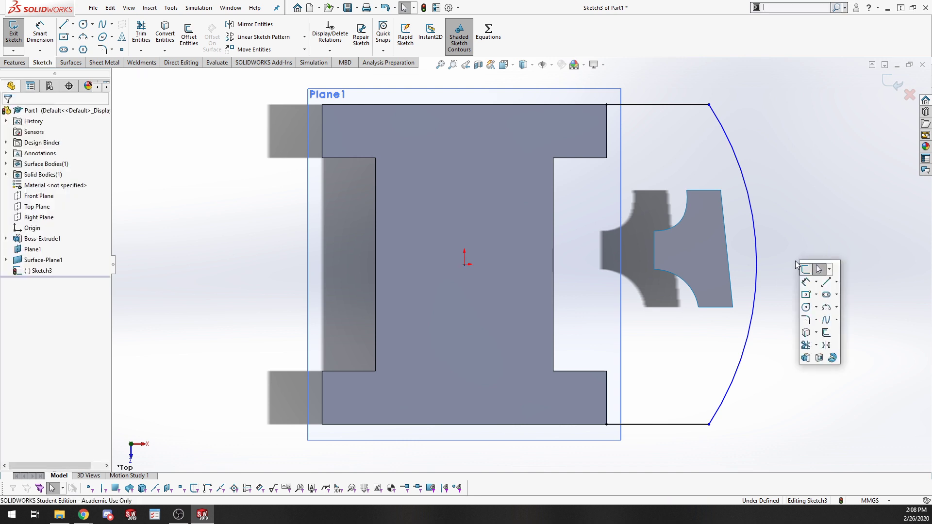
left_click(806, 286)
left_click(755, 269)
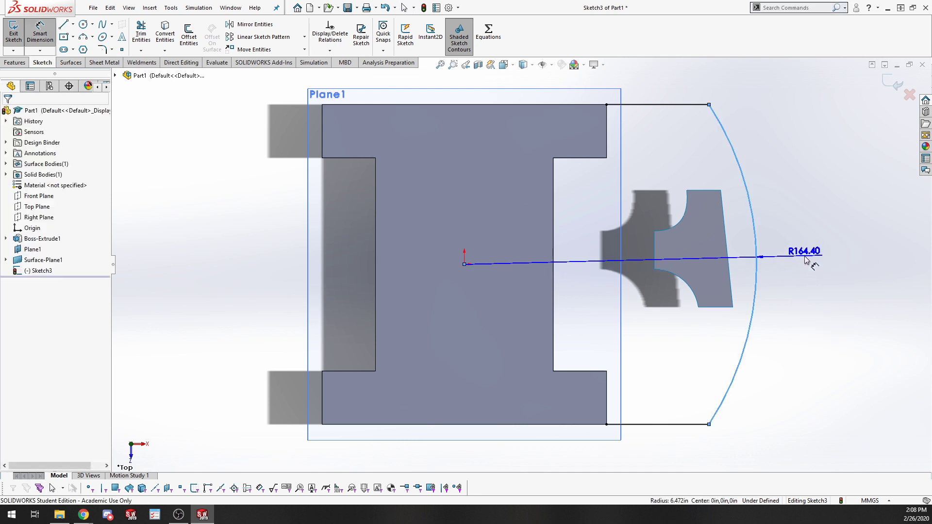
left_click(803, 263)
type("160")
key("Return")
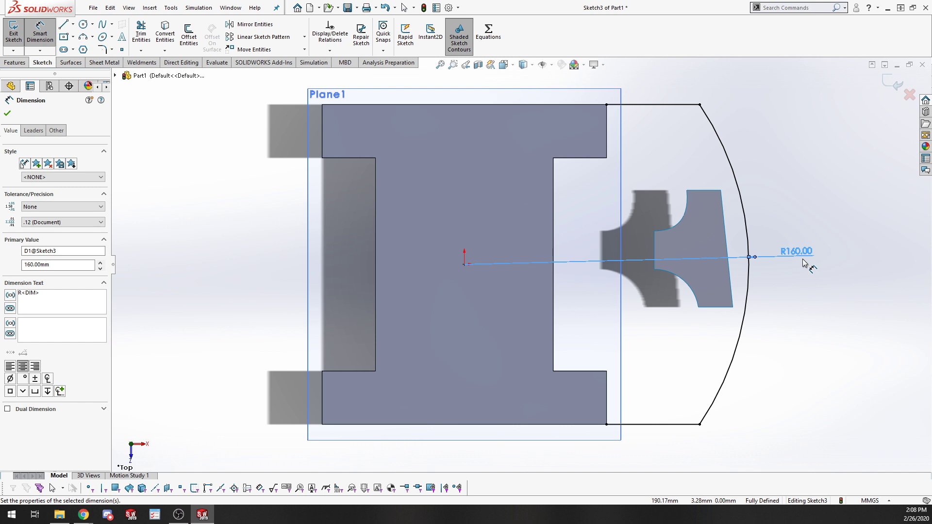
left_click(816, 104)
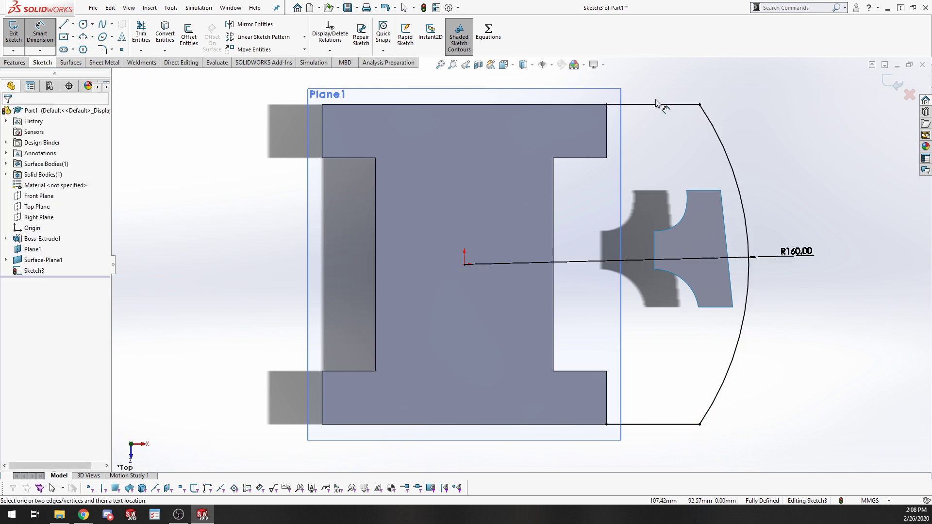
left_click(891, 85)
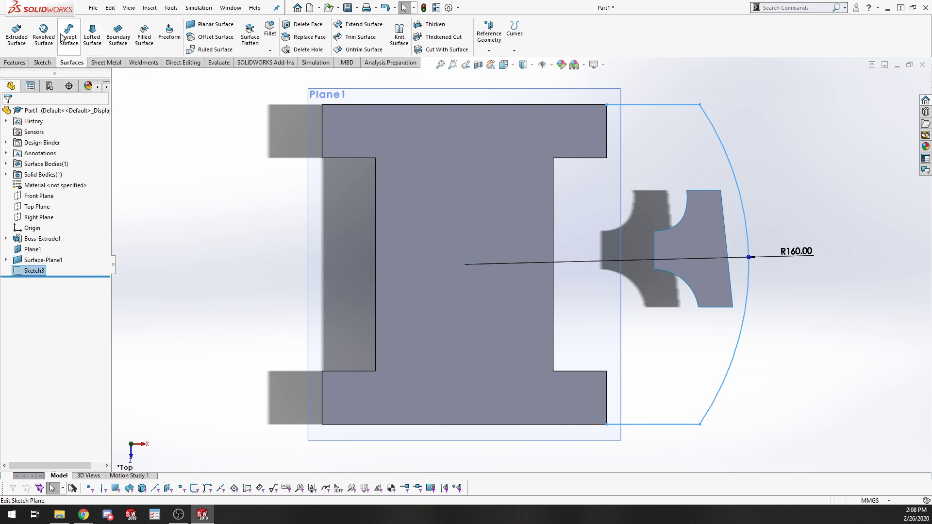
Extrude the line-and-arc sketch as a surface, Mid Plane, with a depth of 20 mm
left_click(17, 32)
middle_click_drag(804, 244, 763, 103)
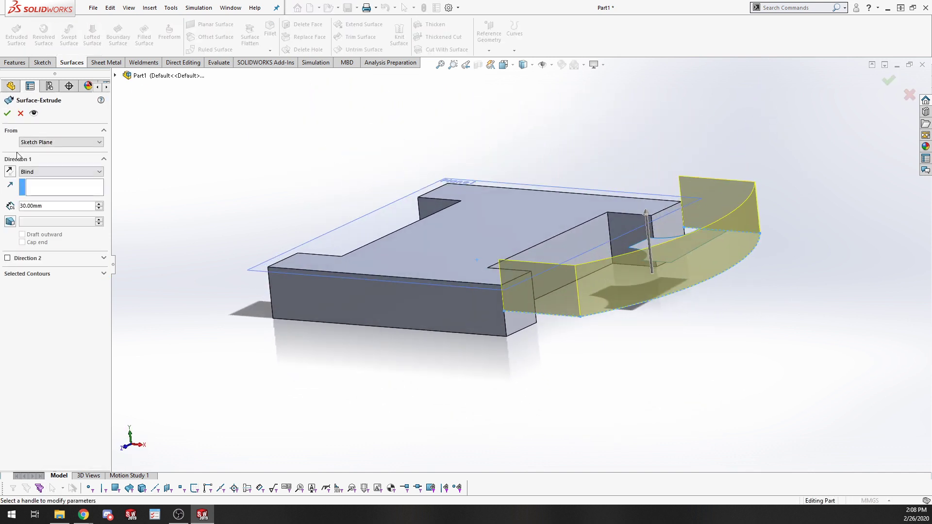
left_click(38, 173)
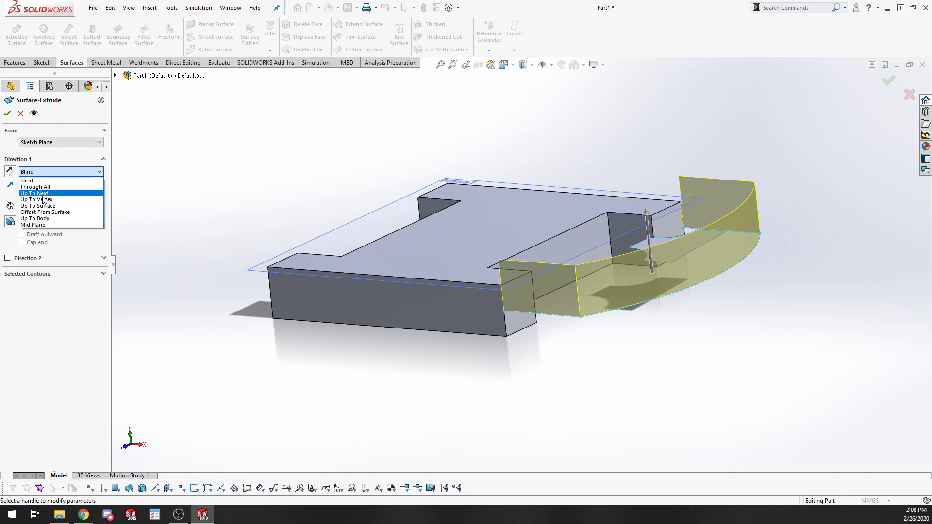
left_click(48, 225)
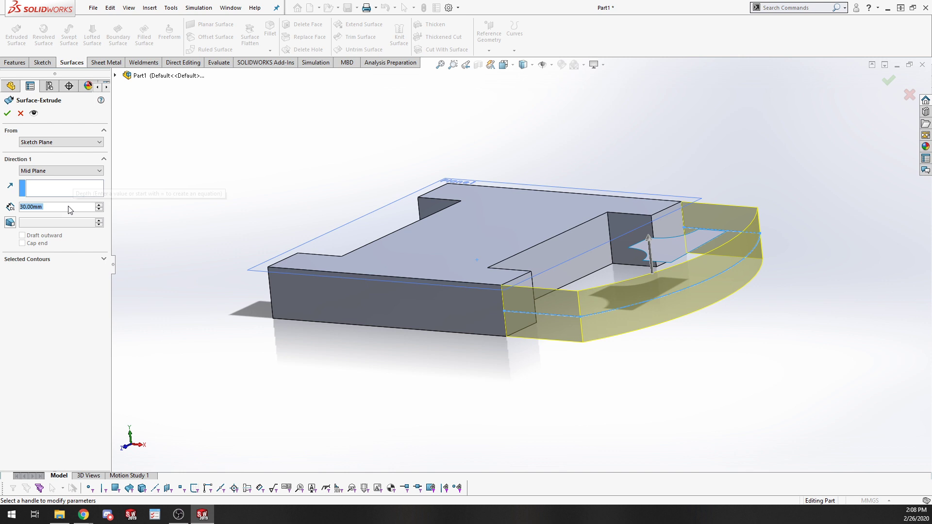
type("20")
key("Return")
middle_click_drag(552, 382, 542, 356)
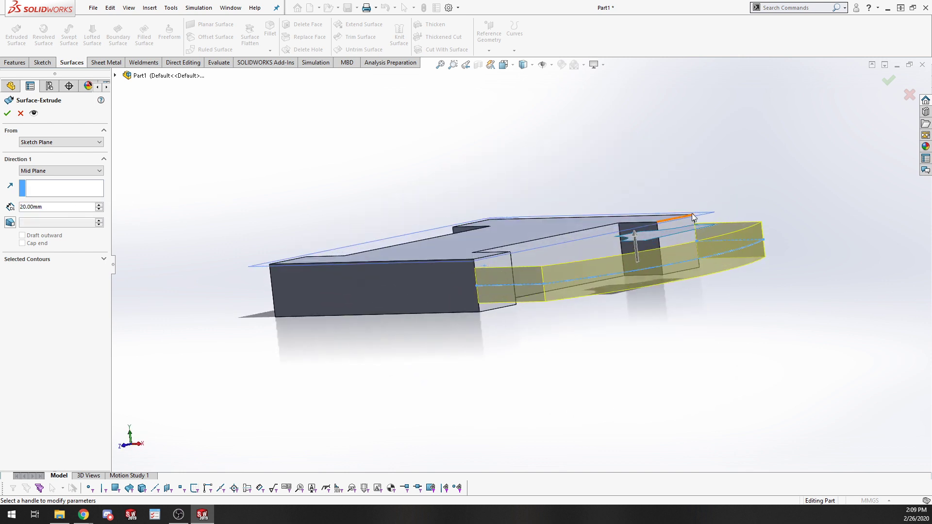
middle_click_drag(526, 305, 509, 388)
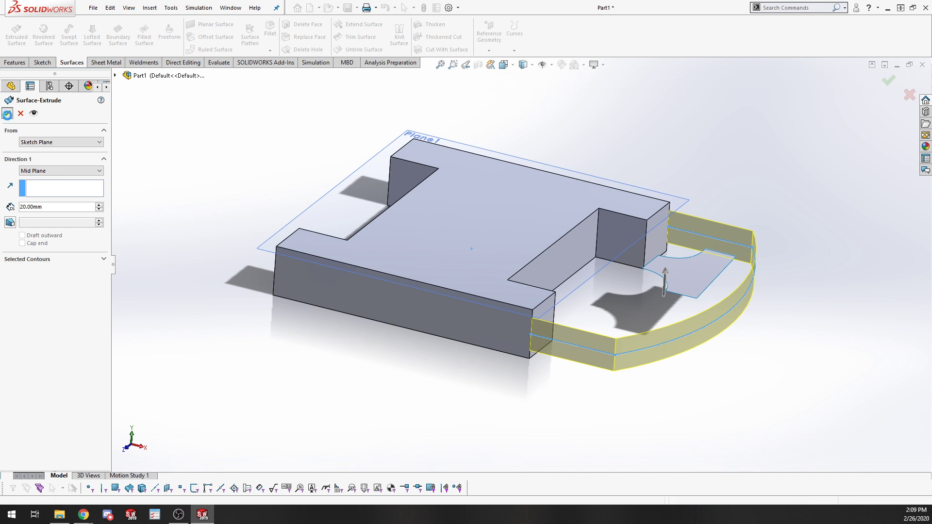
left_click(7, 113)
Start a Boundary Surface from the planar surface's straight outer edge to the upper curved edge of the extruded surface
scroll(709, 328, "down", 2)
middle_click_drag(709, 328, 671, 334)
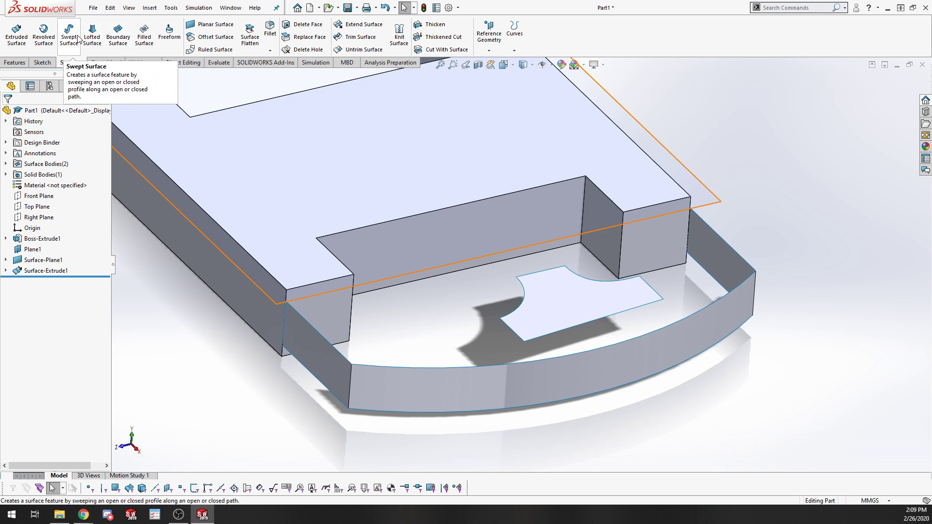
left_click(119, 34)
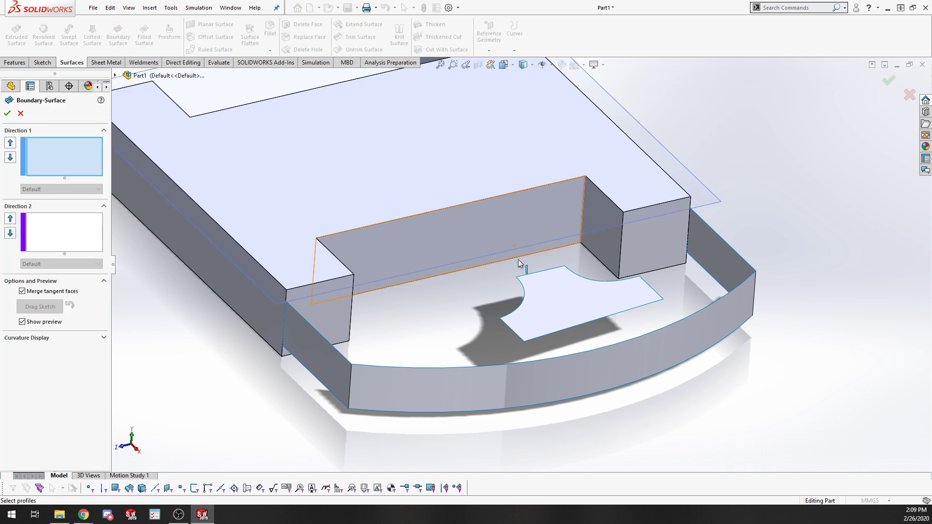
left_click(581, 324)
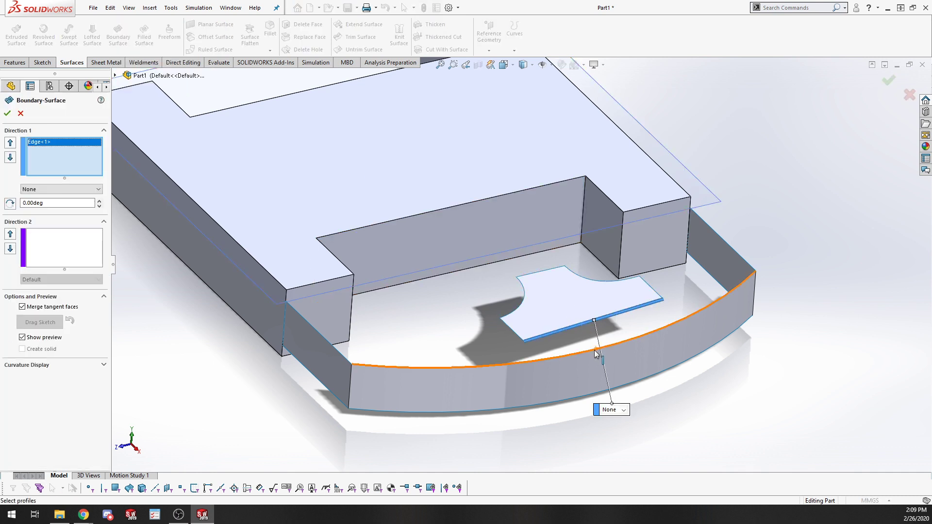
left_click(594, 349)
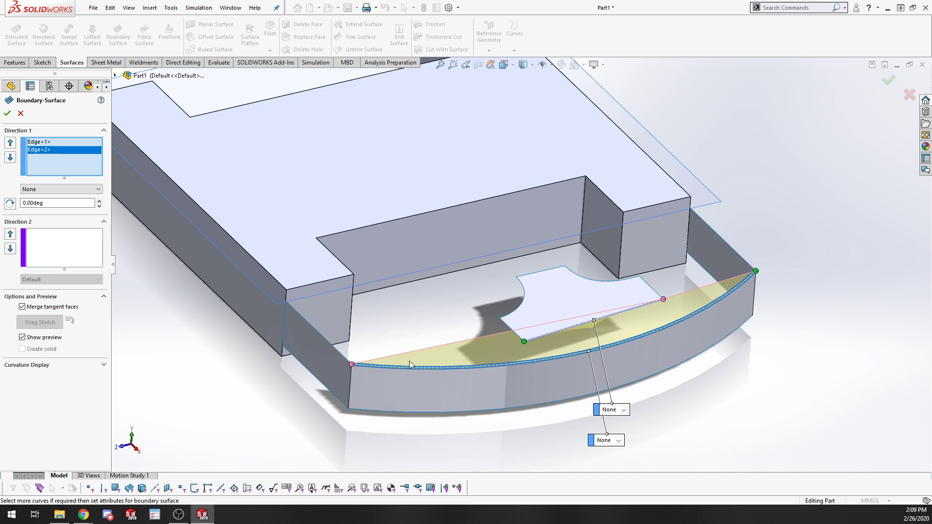
Flip the boundary surface's connectors and move both ends along the curved edge to roughly opposite the straight edge's endpoints
right_click(610, 322)
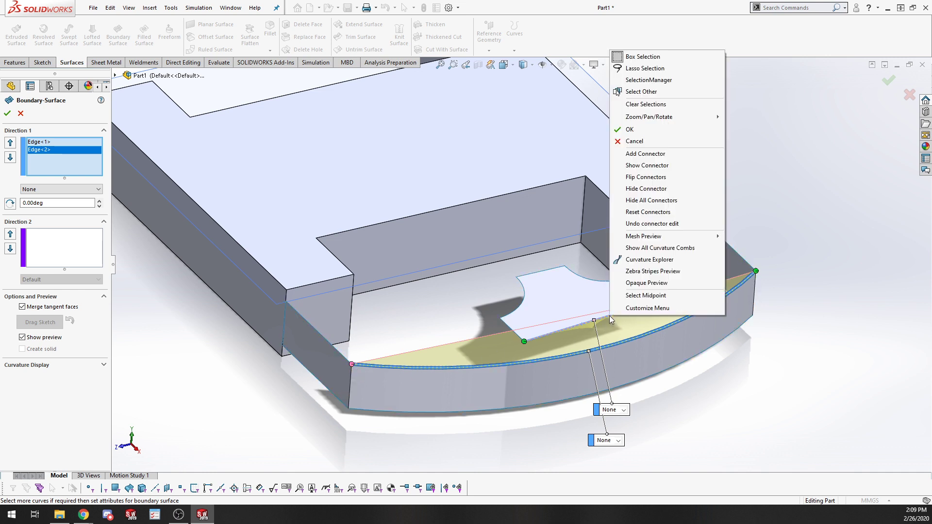
left_click(650, 178)
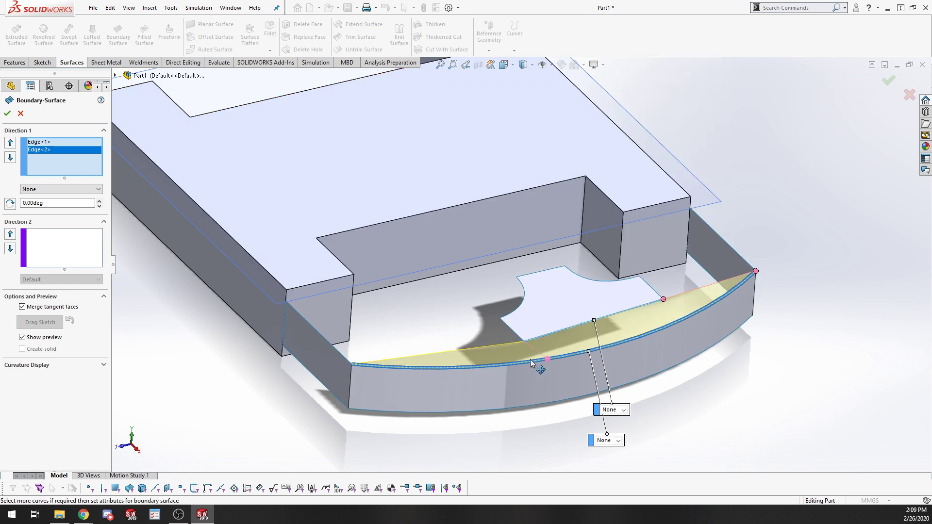
left_click_drag(528, 365, 529, 361)
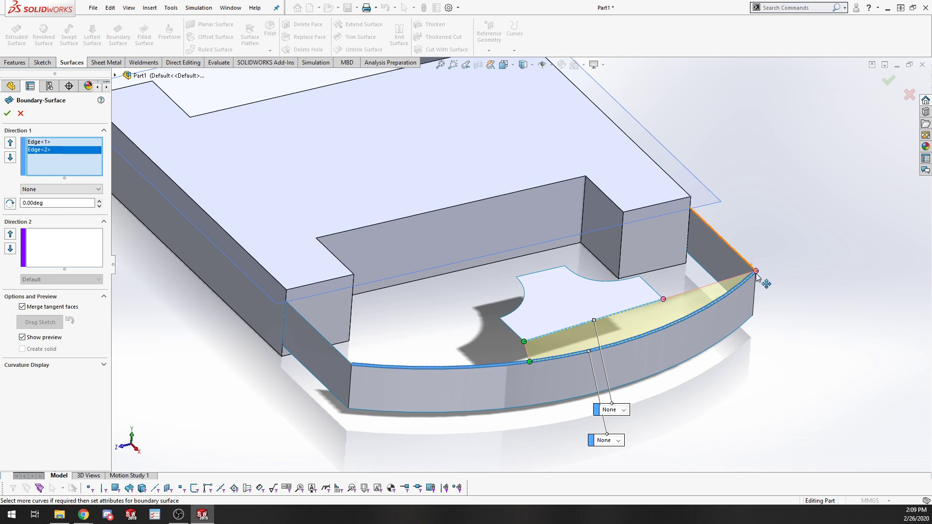
left_click_drag(756, 272, 735, 307)
left_click_drag(670, 334, 666, 347)
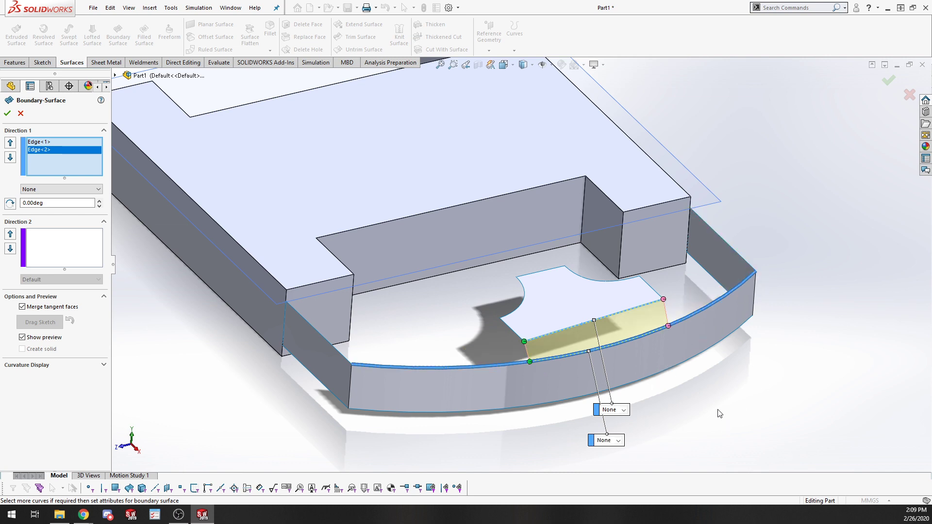
Try a Direction Vector constraint on the planar surface's edge and reset it to None
middle_click_drag(665, 347, 664, 381)
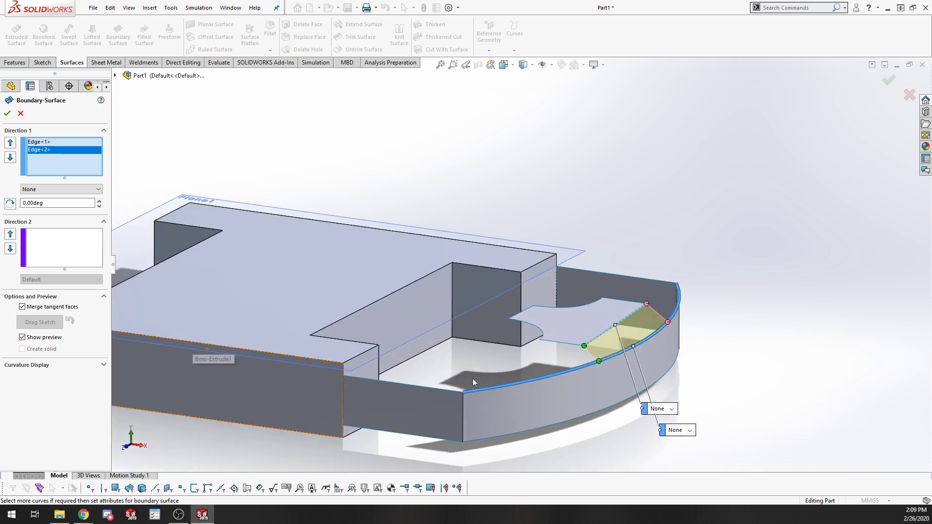
middle_click_drag(564, 362, 493, 381)
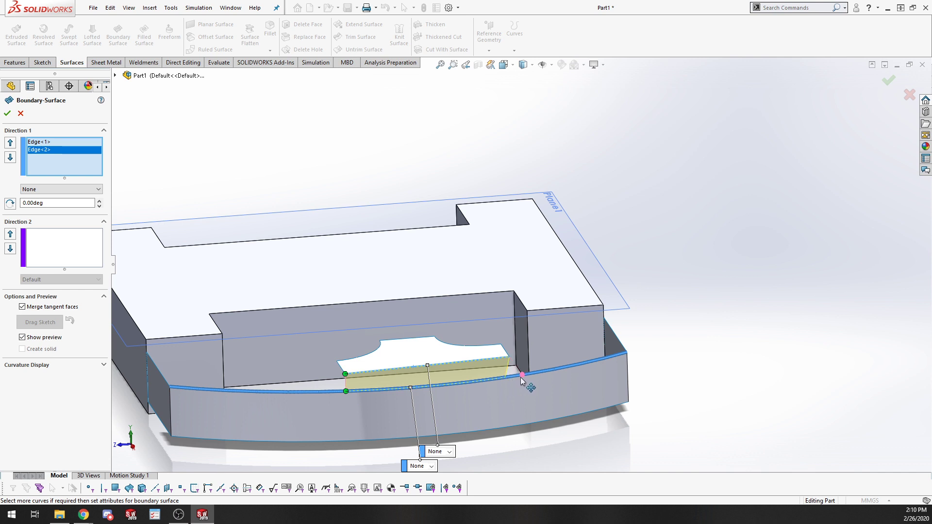
middle_click_drag(514, 378, 620, 391)
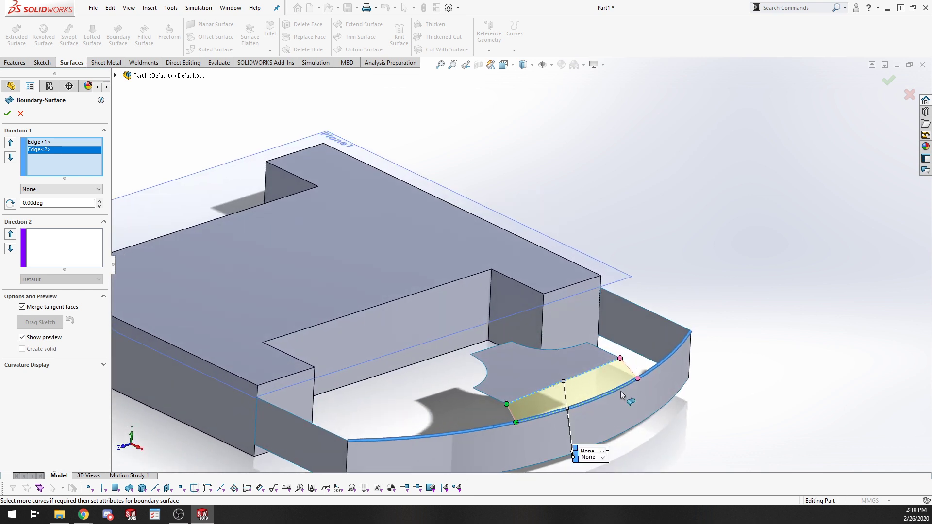
scroll(613, 430, "up", 2)
left_click(567, 373)
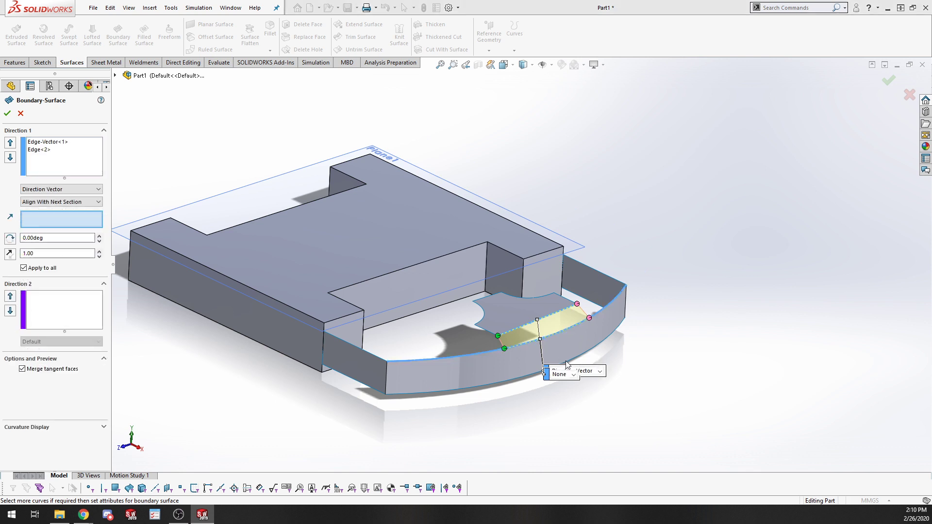
left_click(538, 212)
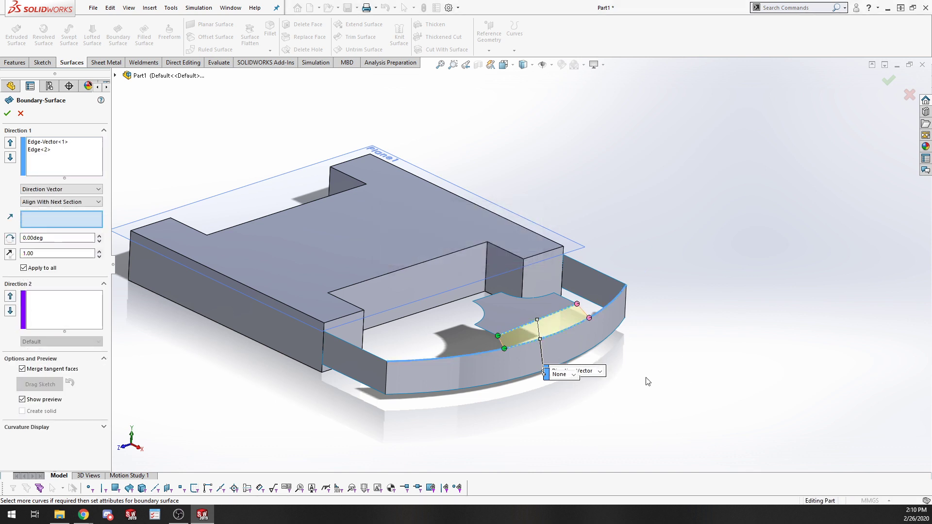
middle_click_drag(649, 380, 514, 360)
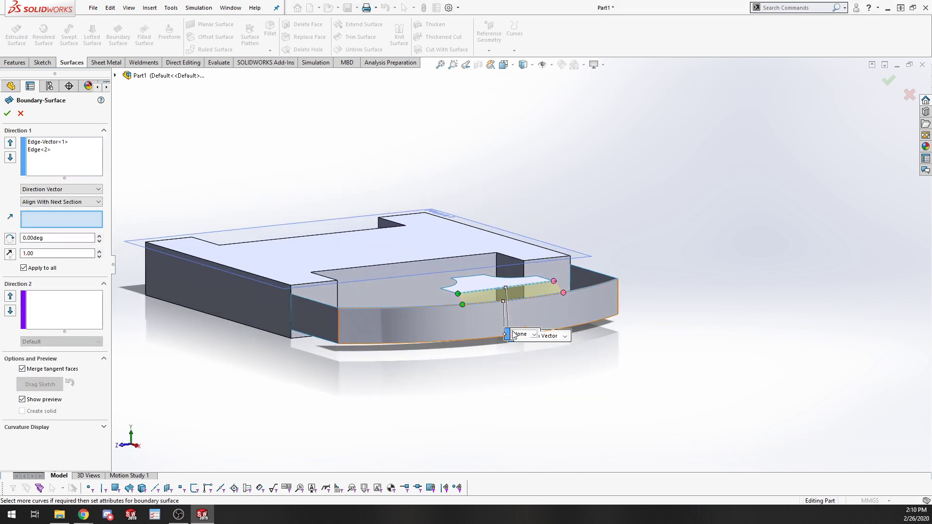
left_click_drag(513, 335, 652, 336)
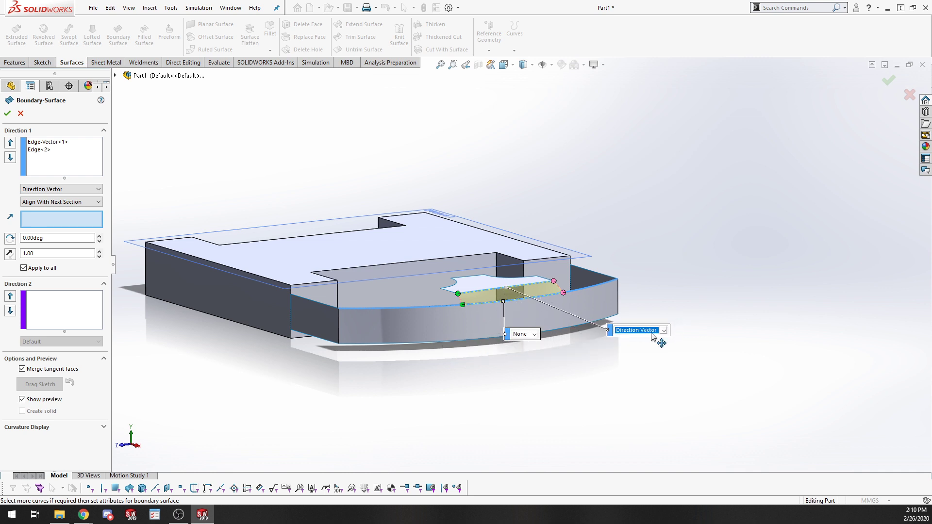
left_click(648, 334)
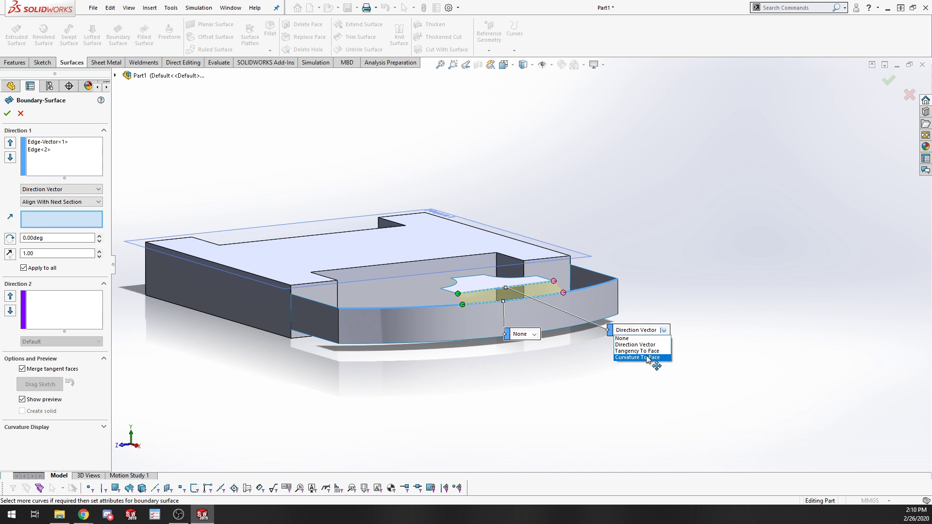
left_click(640, 340)
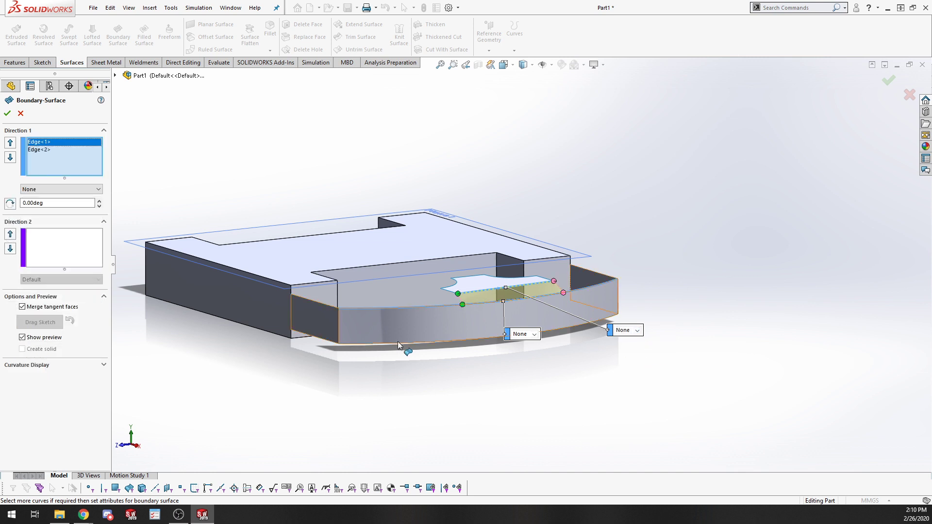
Set the boundary surface's constraint at the planar surface's straight edge to Tangency To Face
middle_click_drag(401, 345, 439, 375)
scroll(600, 325, "down", 6)
middle_click_drag(523, 424, 552, 394)
middle_click_drag(508, 333, 617, 441)
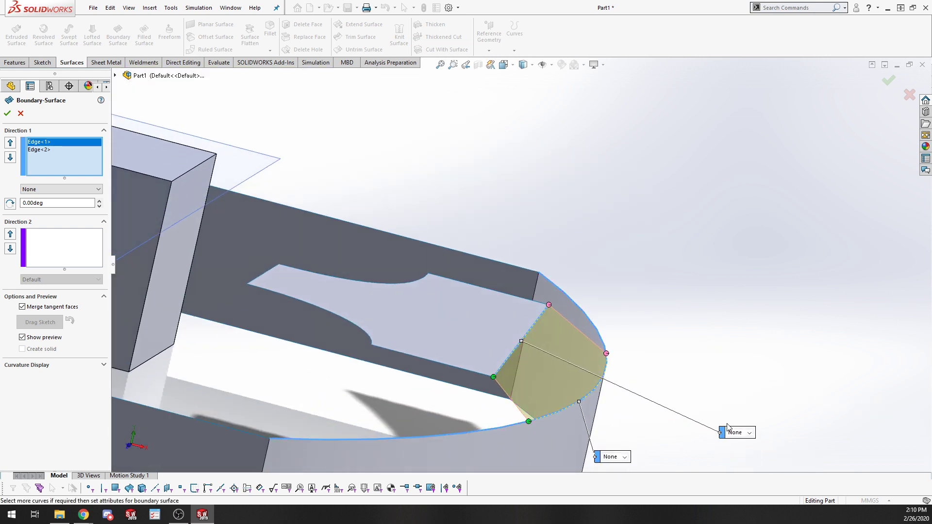
left_click(747, 433)
left_click(742, 449)
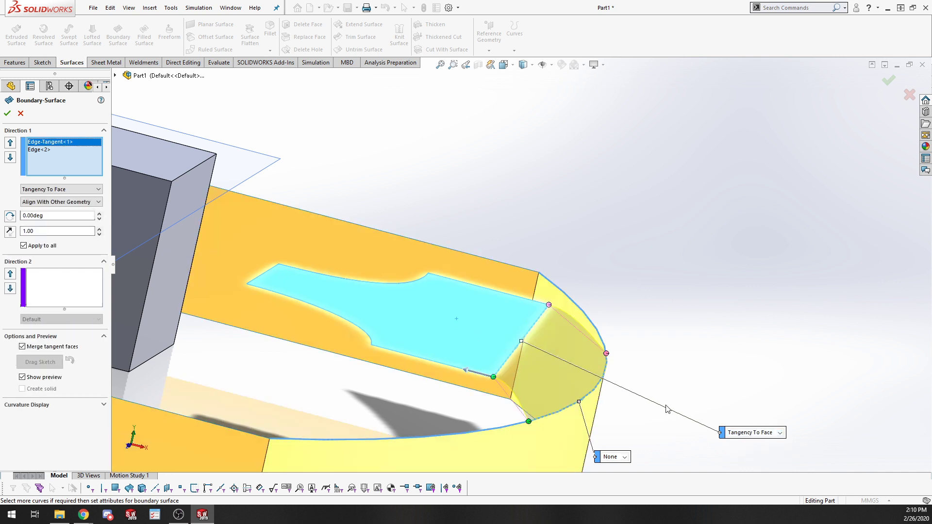
Set the boundary surface's constraint at the extruded surface's curved edge to Curvature To Face and complete the boundary surface
middle_click_drag(552, 352, 657, 391)
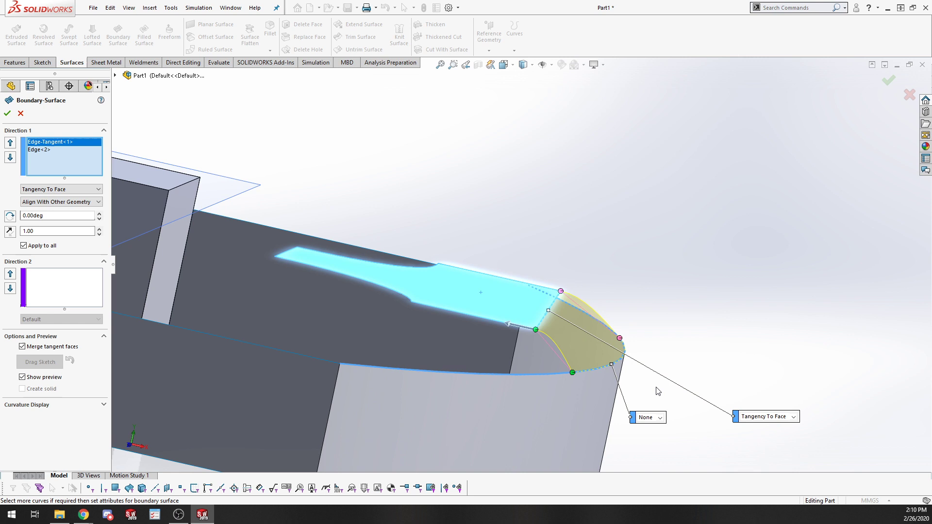
left_click(663, 421)
left_click(663, 452)
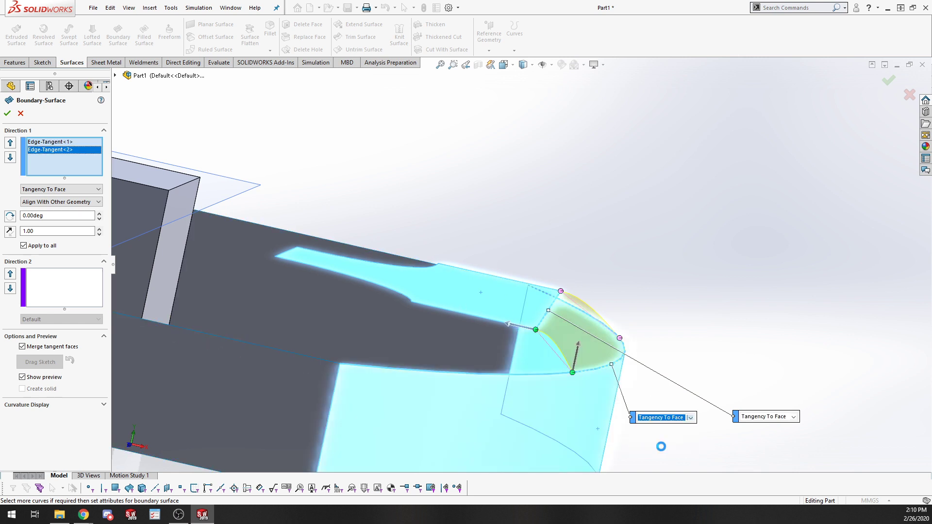
left_click(689, 418)
left_click(677, 459)
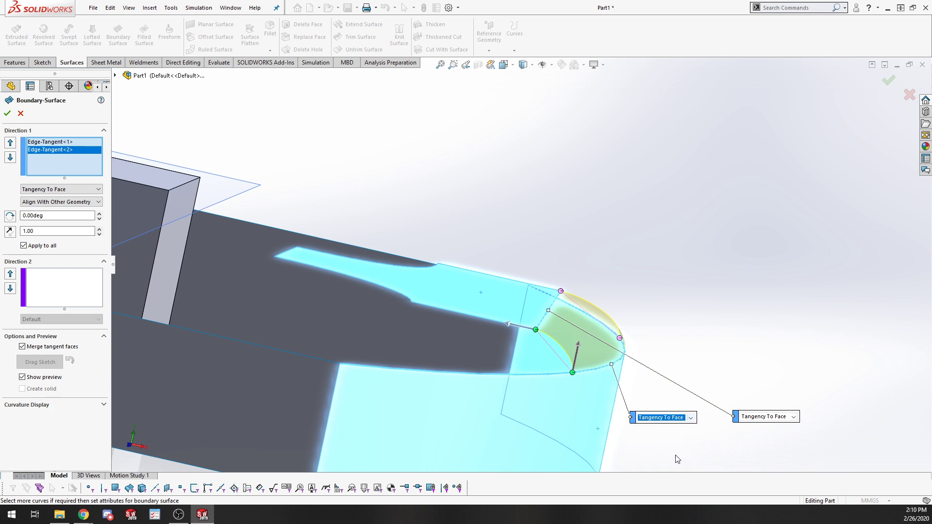
left_click(688, 420)
left_click(677, 458)
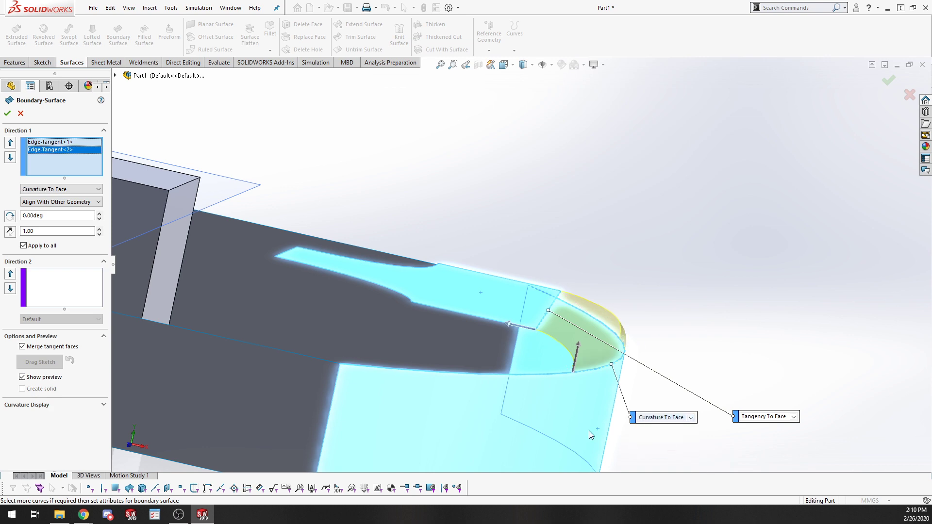
middle_click_drag(734, 303, 409, 311)
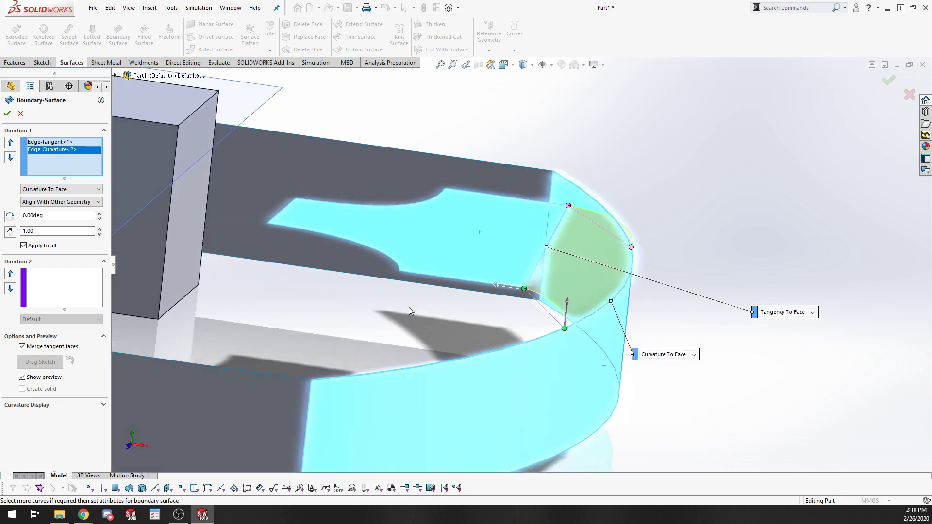
left_click(7, 113)
Fillet both vertical corner edges of the extruded surface band, where its straight sides meet the curved end, with a 10 mm radius
middle_click_drag(714, 307, 604, 268)
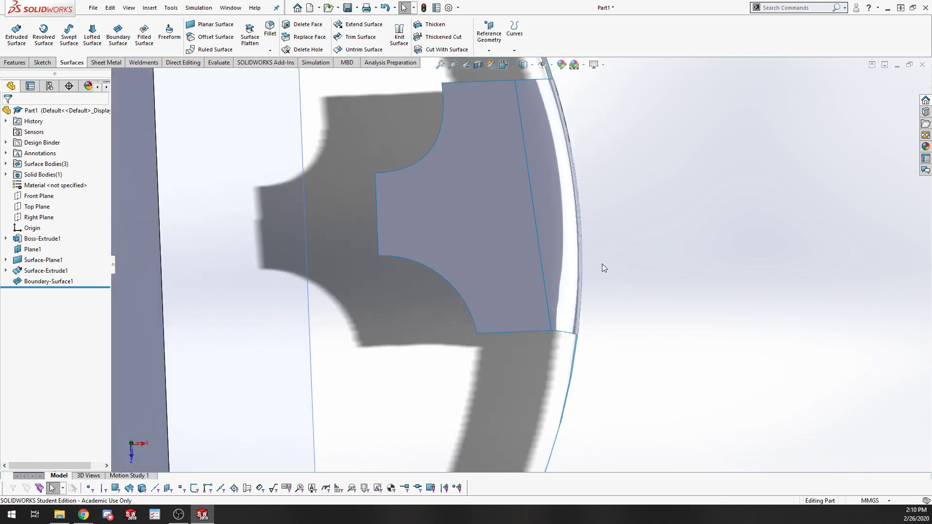
middle_click_drag(662, 263, 568, 202)
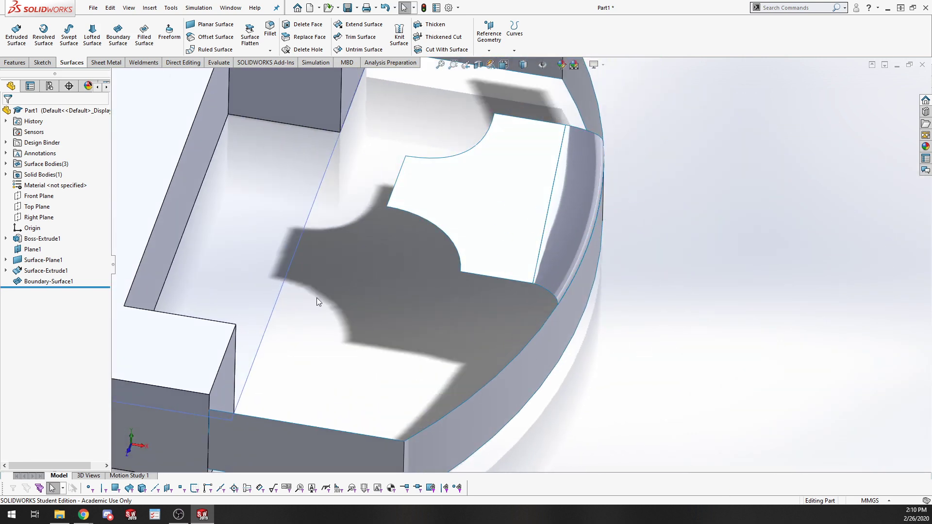
scroll(316, 298, "up", 3)
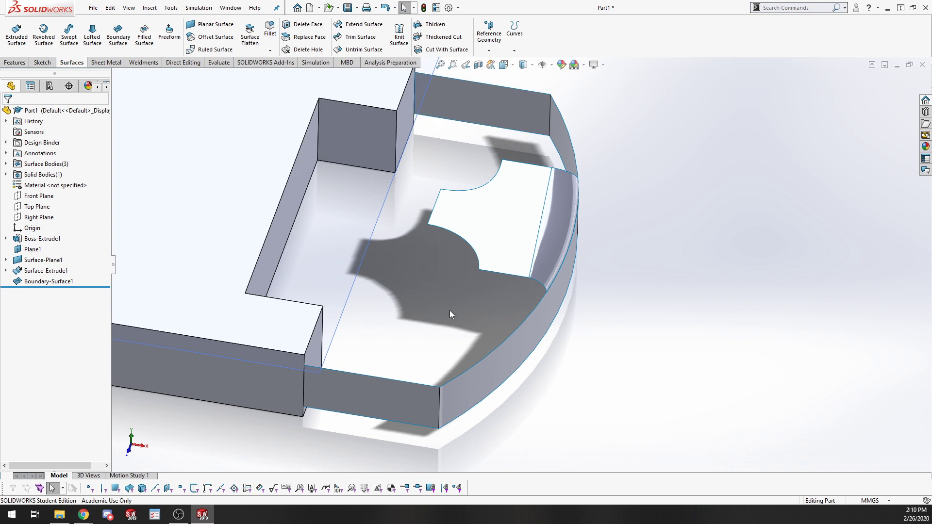
middle_click_drag(449, 311, 414, 322)
scroll(547, 319, "down", 2)
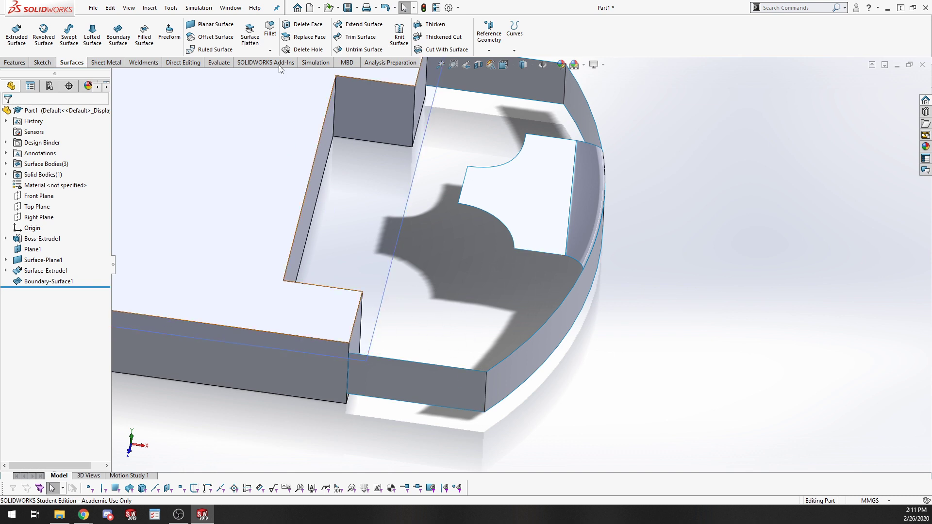
left_click(268, 29)
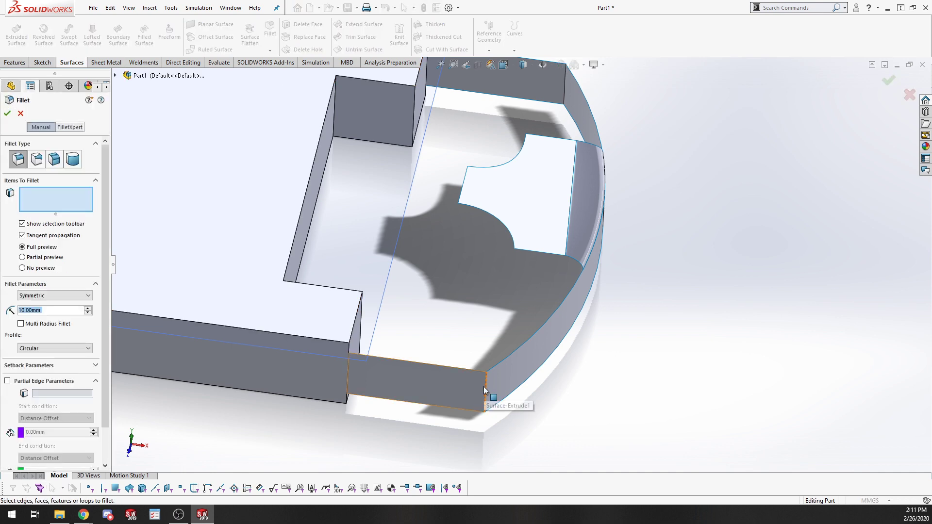
left_click(484, 384)
middle_click_drag(628, 257, 627, 225)
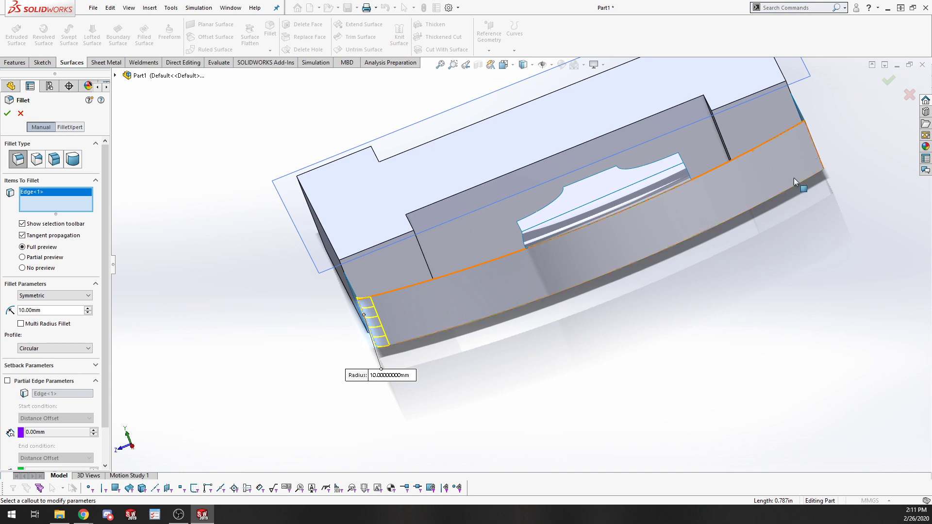
middle_click_drag(793, 178, 781, 239)
left_click(819, 149)
middle_click_drag(819, 148, 490, 400)
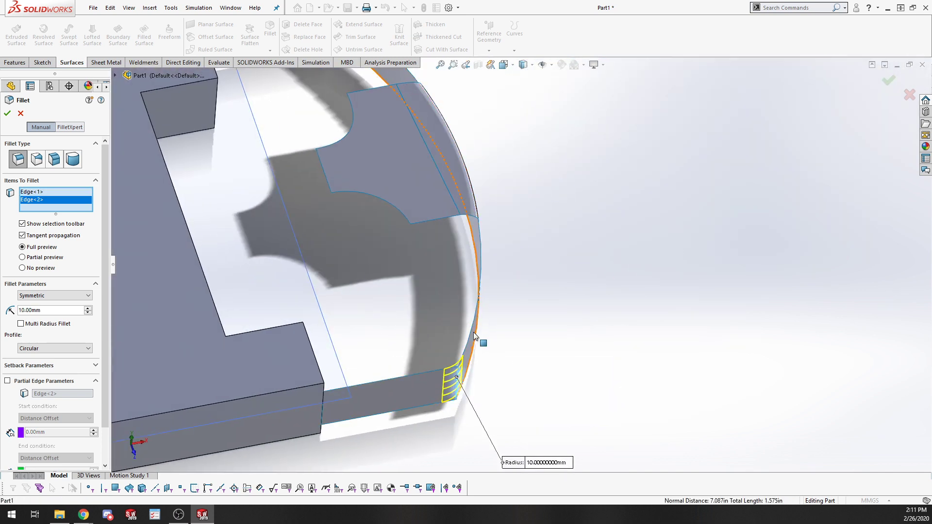
key("Return")
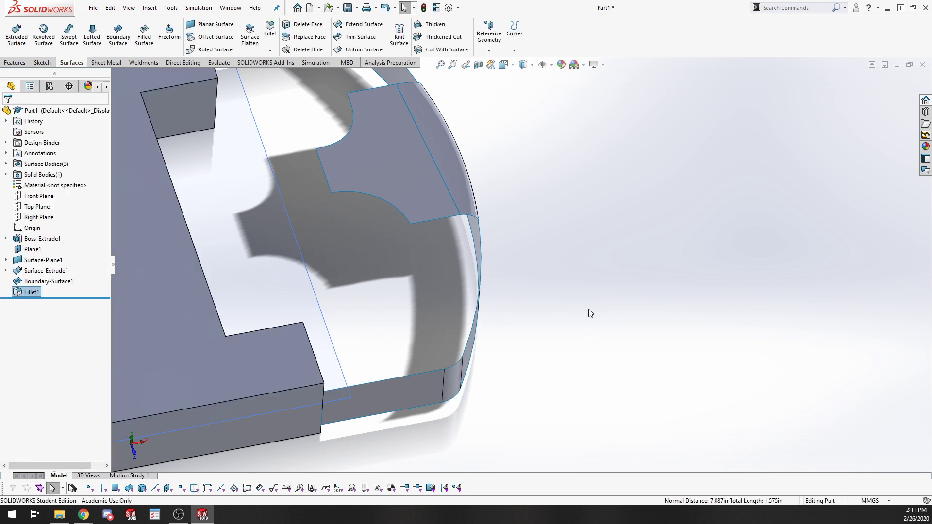
Fillet the I-shaped block's two long outer upper edges and four short inner flange upper edges with a 5 mm radius
scroll(445, 382, "down", 3)
scroll(446, 383, "down", 2)
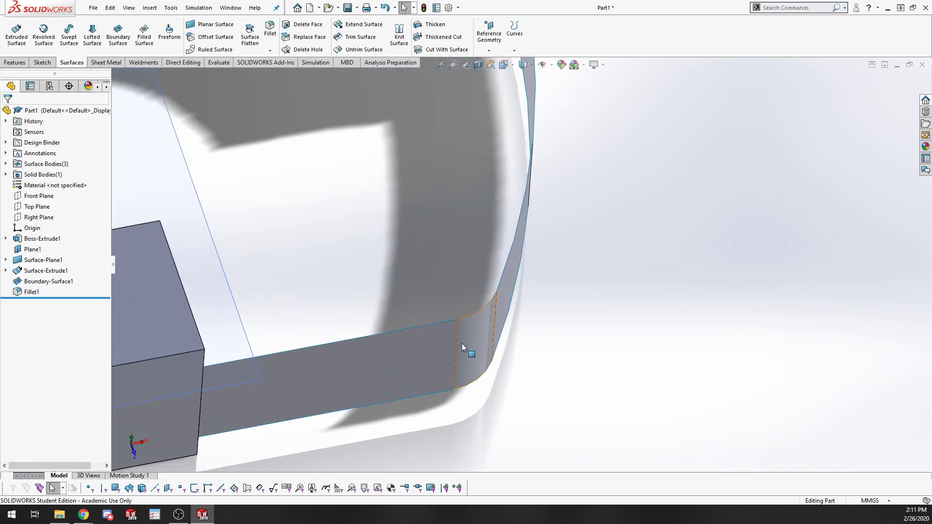
middle_click_drag(515, 287, 443, 333)
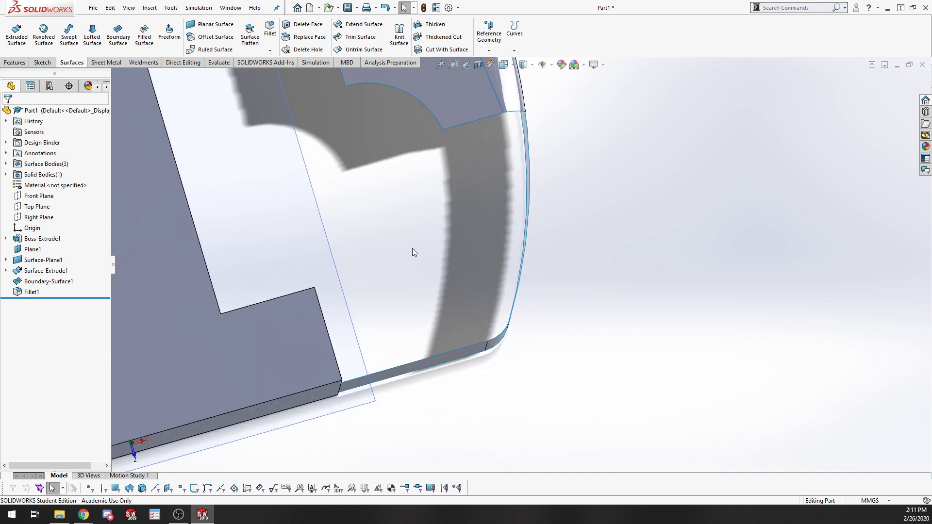
middle_click_drag(543, 182, 499, 145)
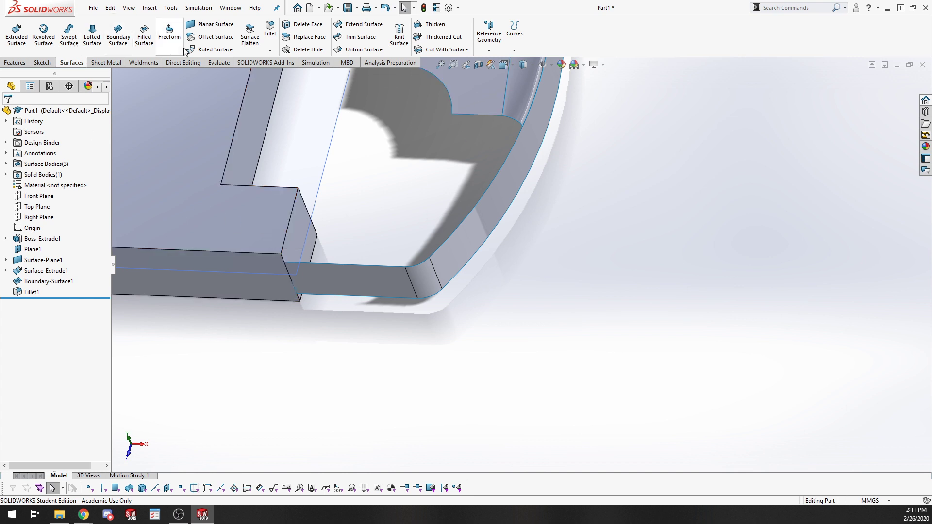
left_click(16, 63)
middle_click_drag(174, 92, 236, 127, "ctrl")
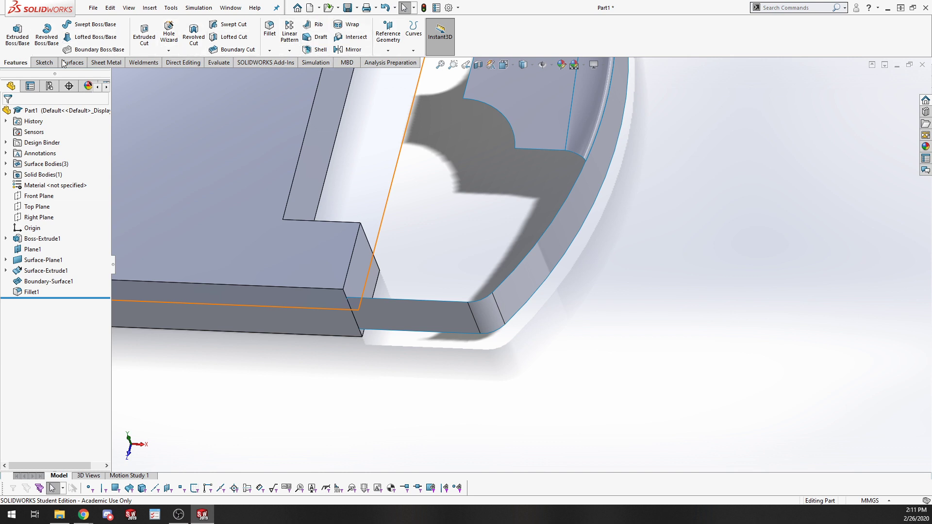
left_click(271, 32)
left_click(292, 287)
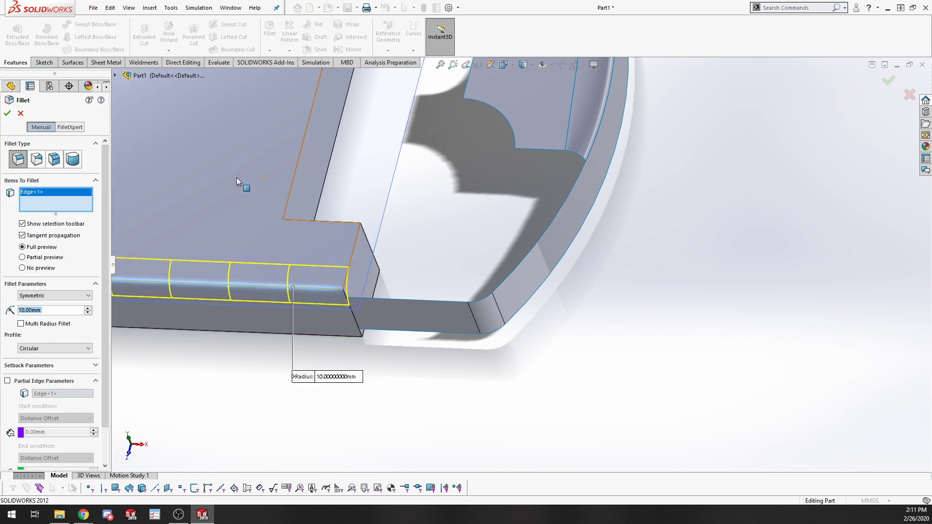
scroll(237, 178, "up", 6)
left_click(481, 160)
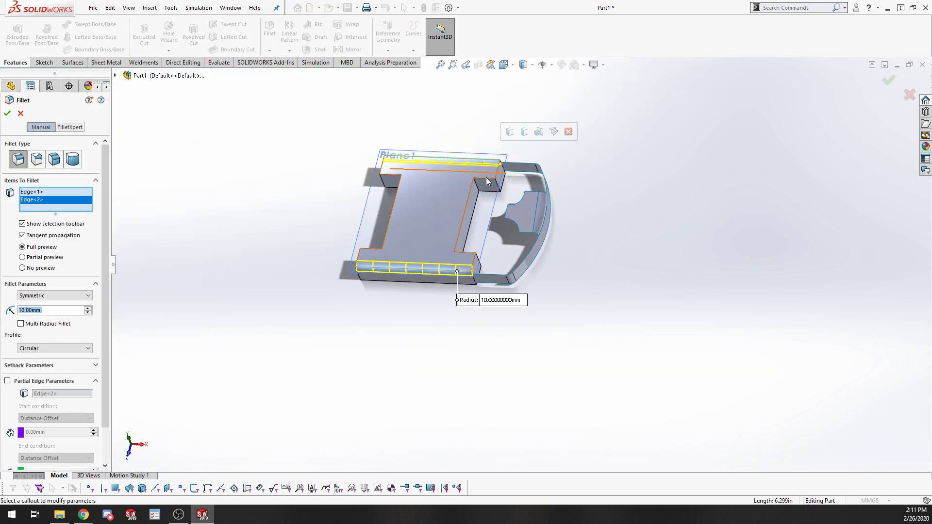
left_click(391, 173)
left_click(378, 252)
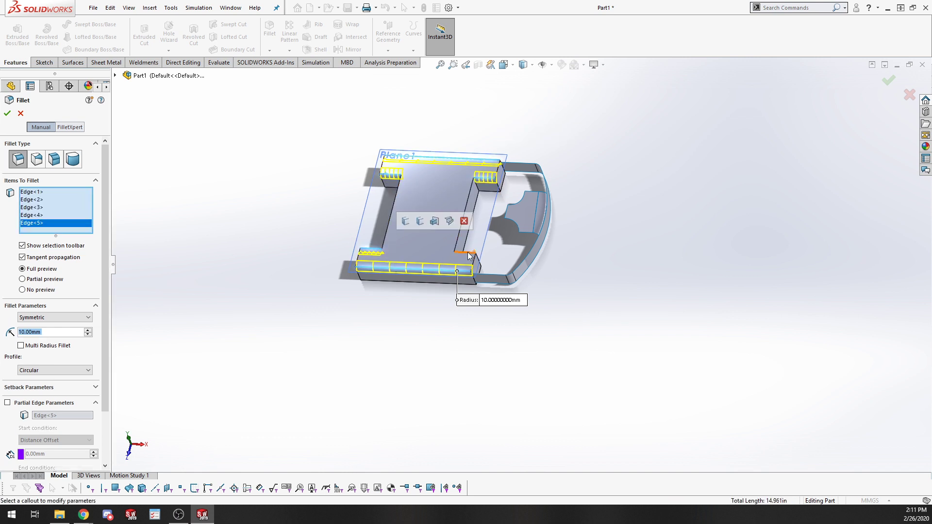
left_click(466, 253)
scroll(408, 211, "down", 2)
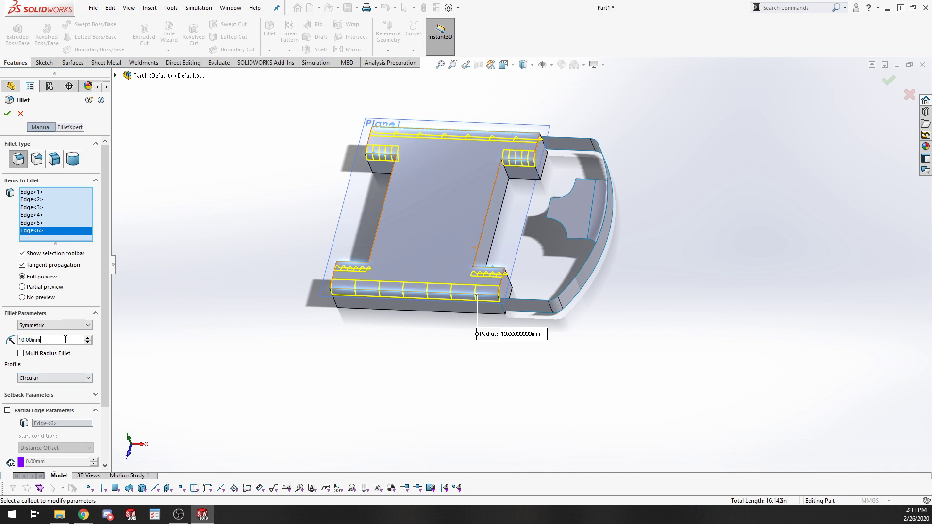
type("5")
key("Return")
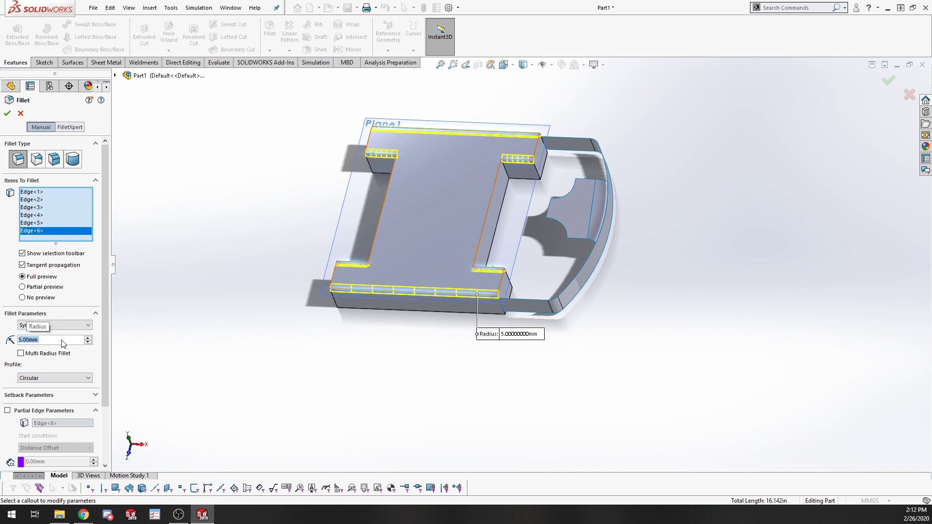
key("Return")
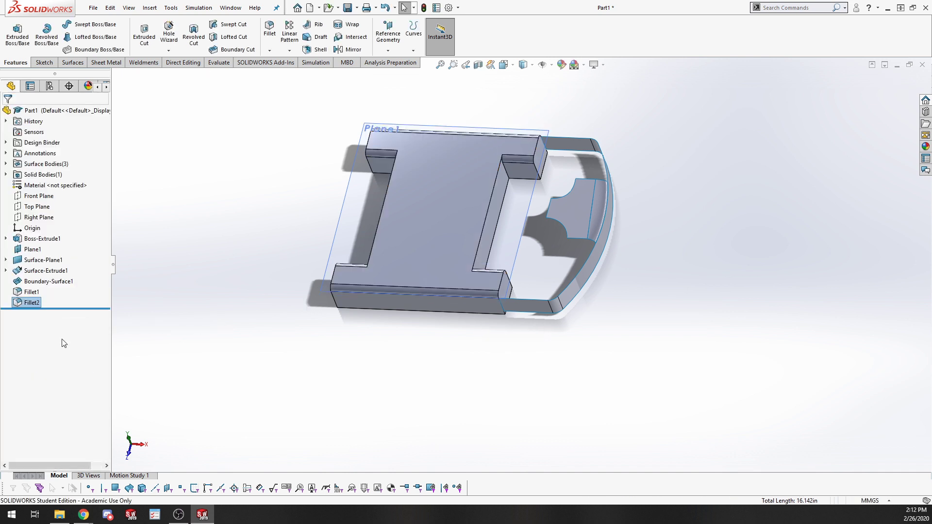
Hide the reference plane Plane1
scroll(534, 310, "down", 4)
left_click(508, 385)
middle_click_drag(458, 345, 487, 366)
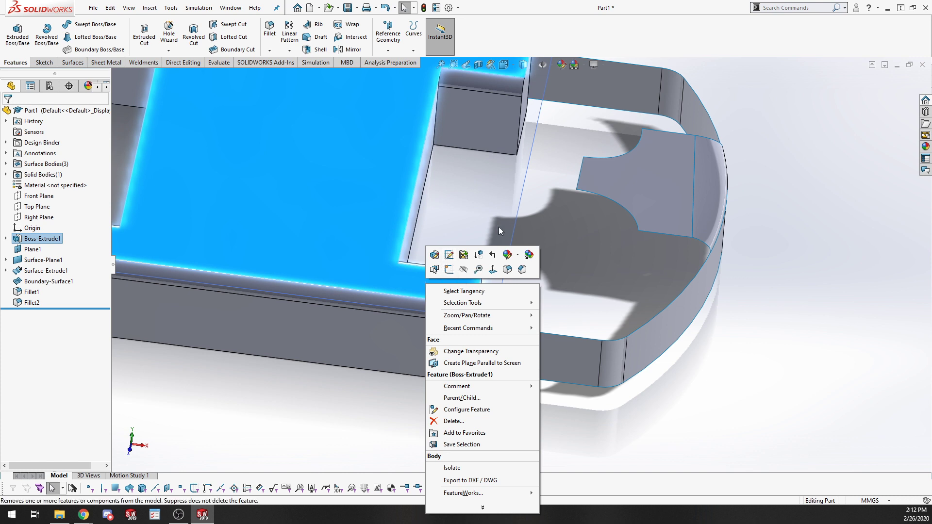
right_click(512, 214)
left_click(549, 197)
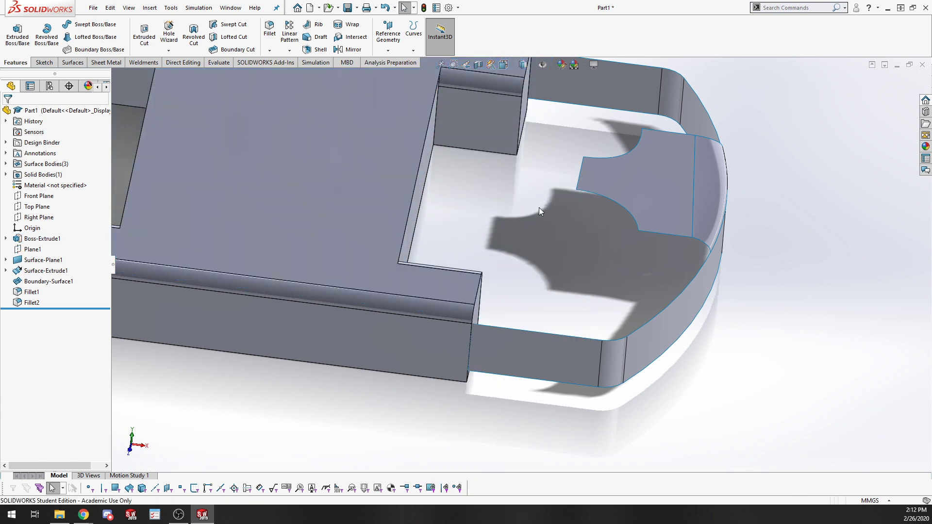
Start a sketch on Plane1 and draw a two-point spline from the front flange's inner end corner to the planar surface's nearest arc endpoint
right_click(30, 249)
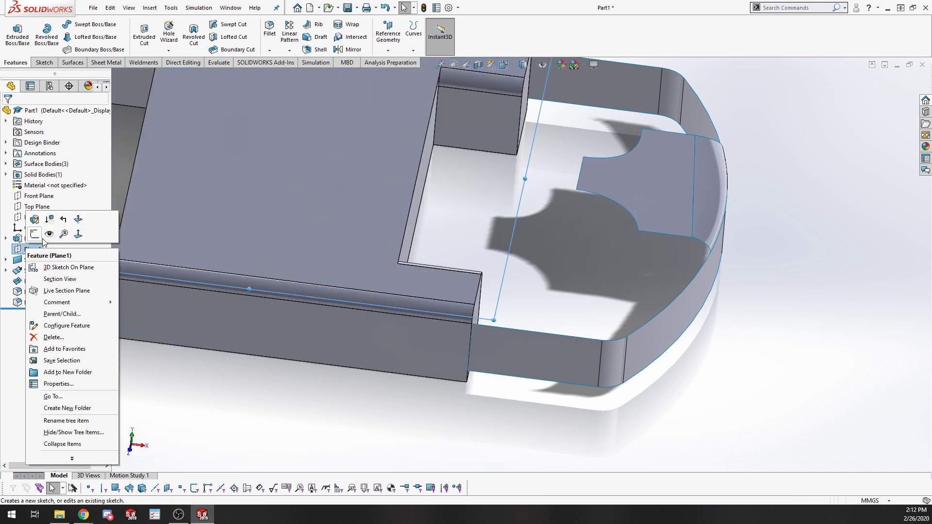
left_click(34, 234)
left_click(854, 376)
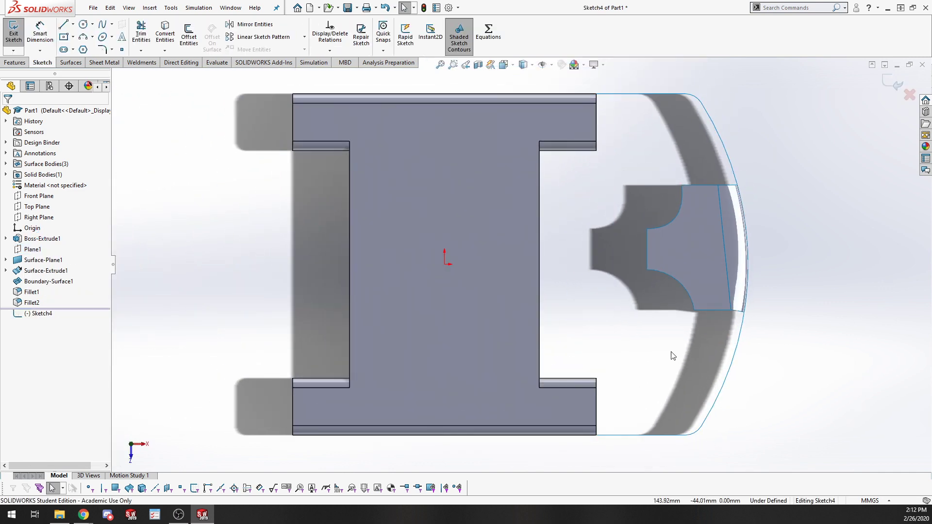
left_click(101, 24)
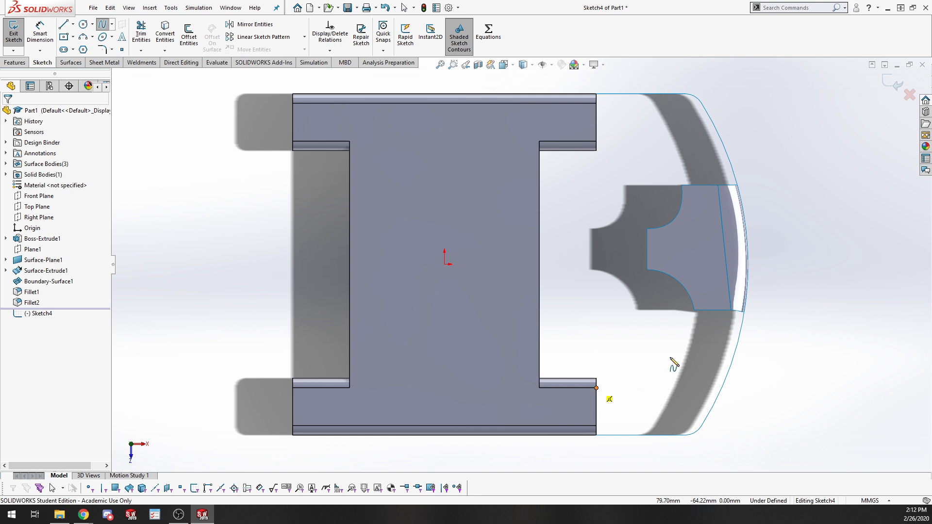
left_click(596, 387)
left_click(694, 309)
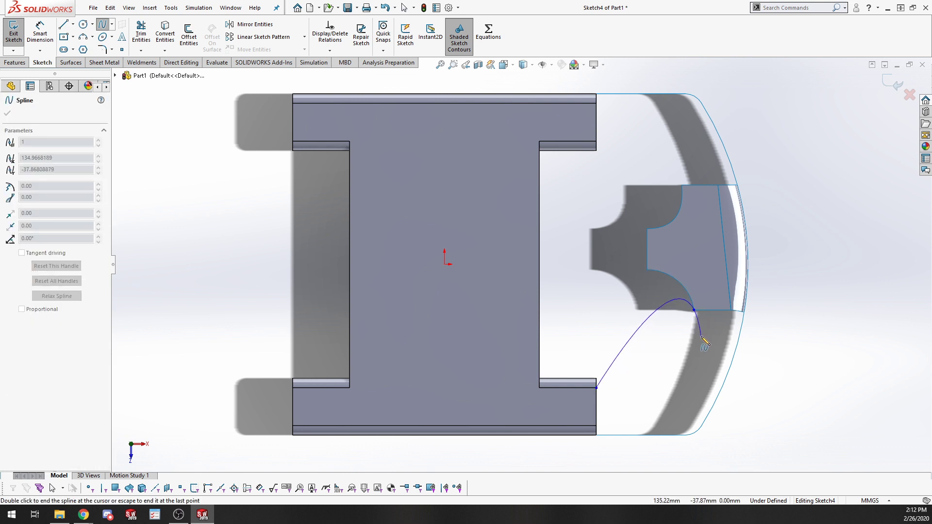
key("Escape")
Make the spline tangent to the planar surface's concave arc at one end and to the flange's inner straight edge at the other
left_click(682, 320)
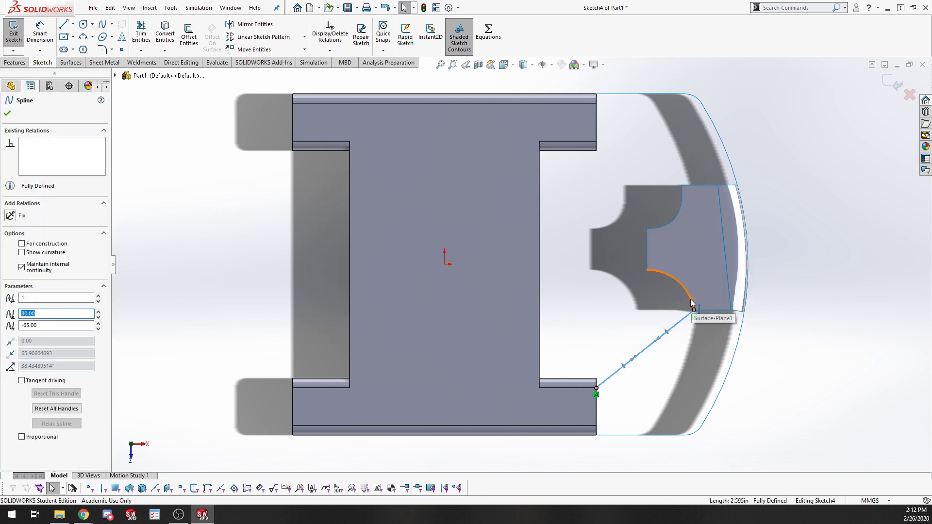
left_click(691, 298, "ctrl")
left_click(718, 257)
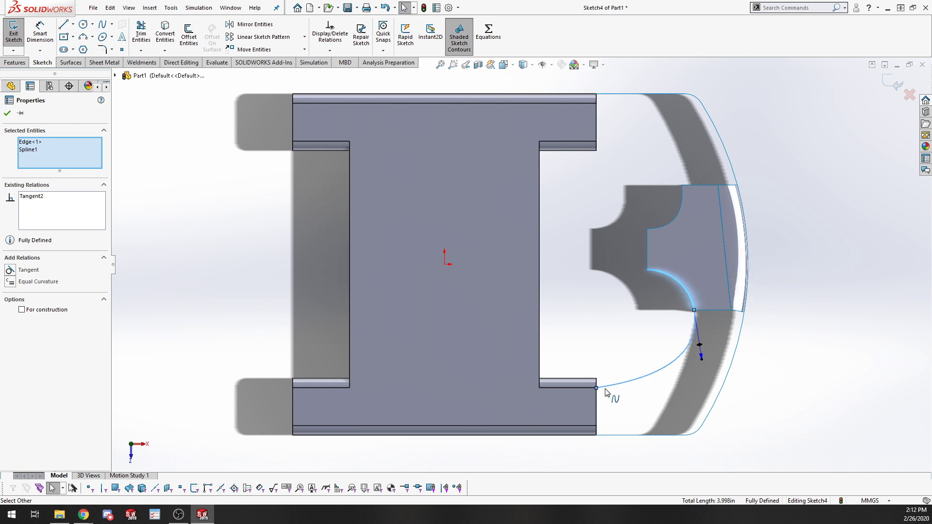
left_click(572, 388)
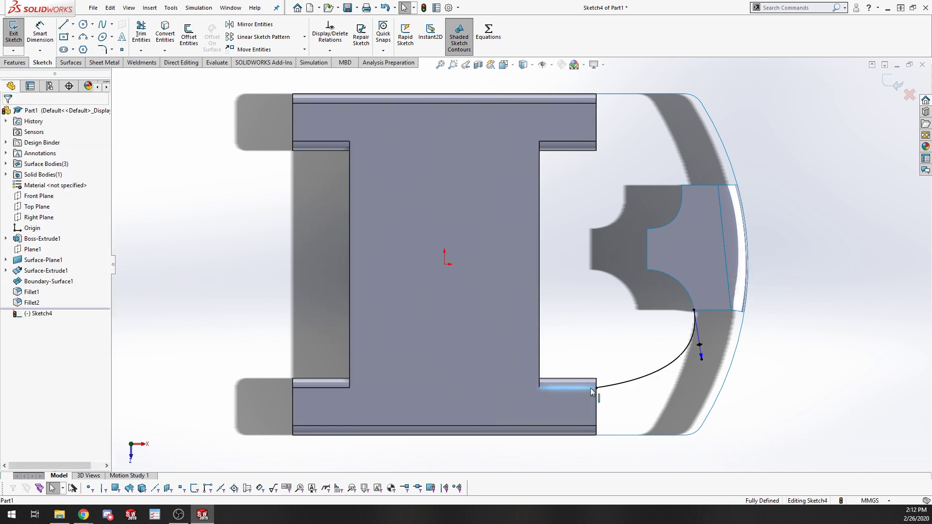
left_click(623, 388, "ctrl")
left_click(676, 345)
left_click(615, 407)
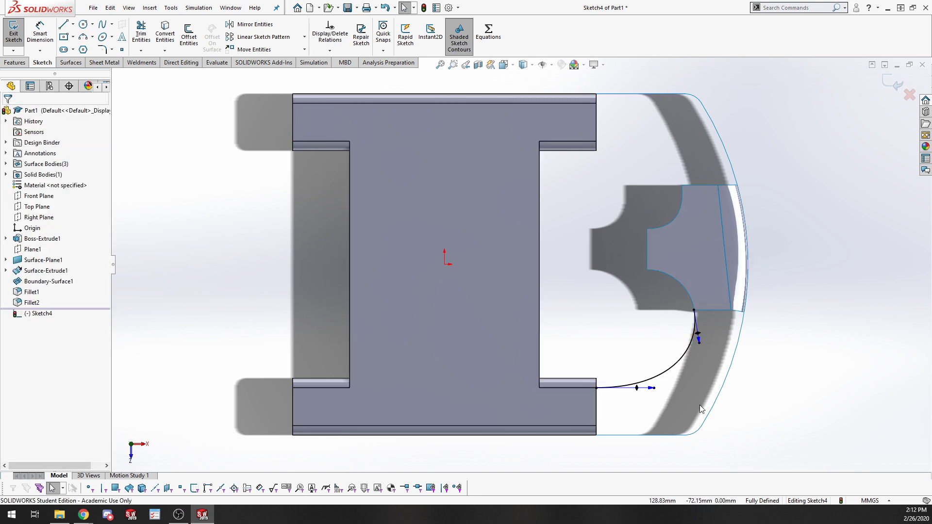
Draw a two-point spline from the end of the front flange's outer upper fillet edge to the planar surface's nearest outer corner
left_click(112, 25)
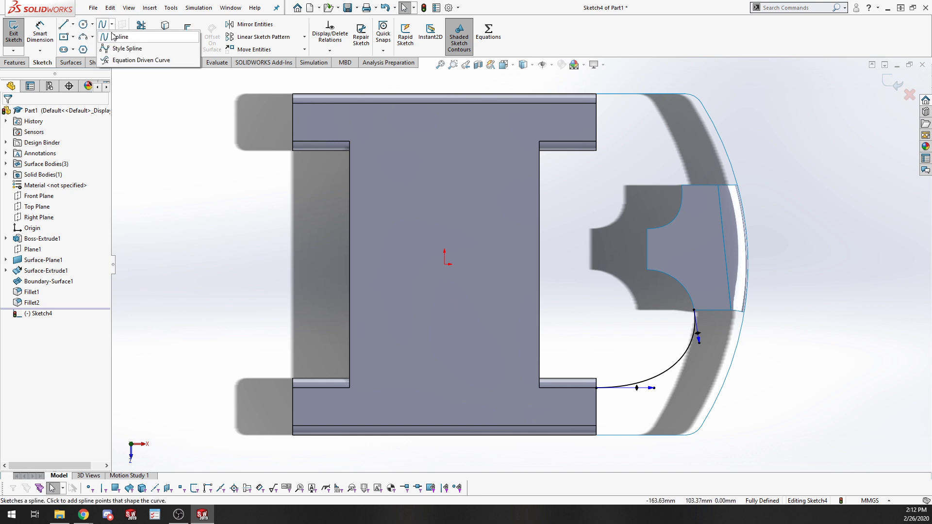
left_click(109, 35)
key("Escape")
left_click(103, 24)
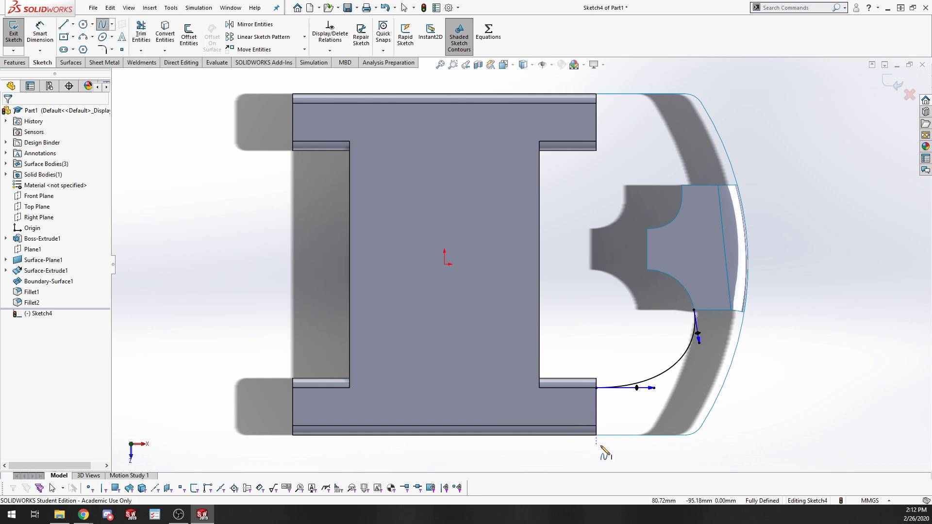
left_click(596, 426)
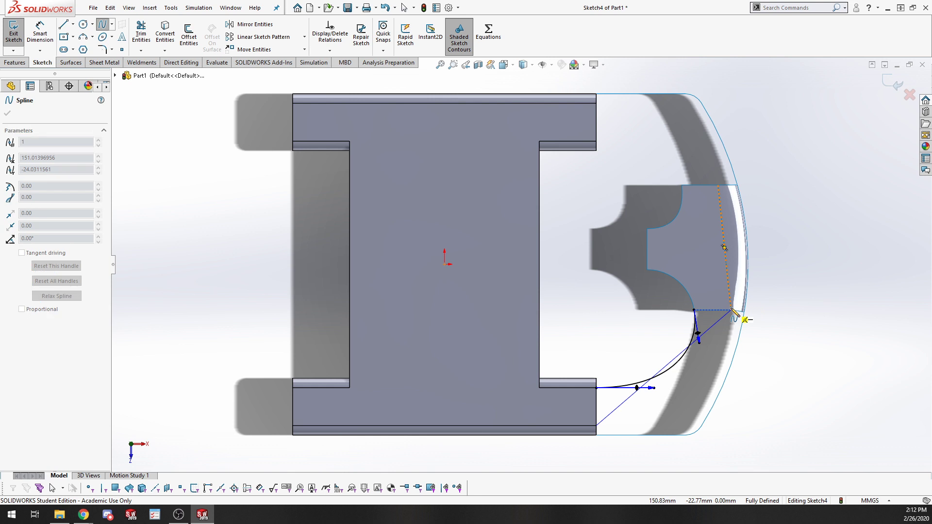
double_click(737, 310)
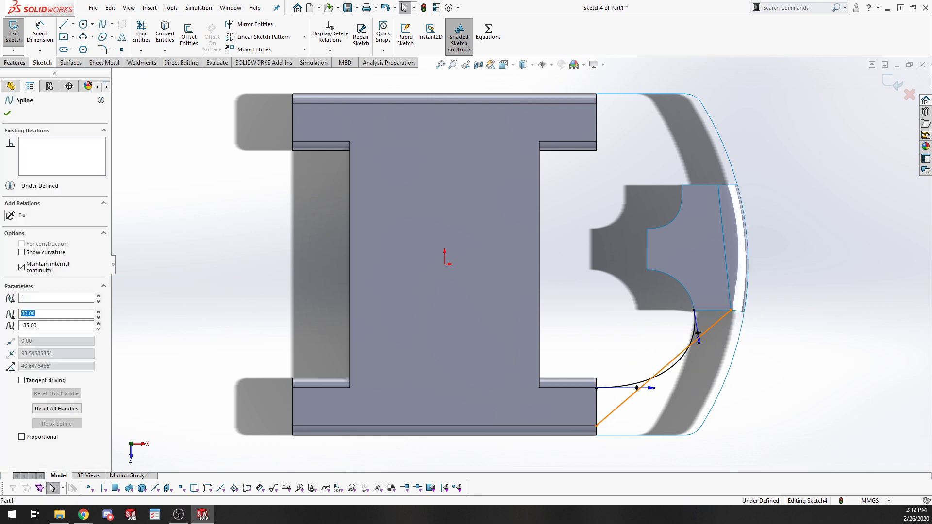
Make the outer spline tangent to the planar surface's slanted outer edge and to the front flange's outer upper fillet edge
left_click(741, 261, "ctrl")
left_click(770, 251)
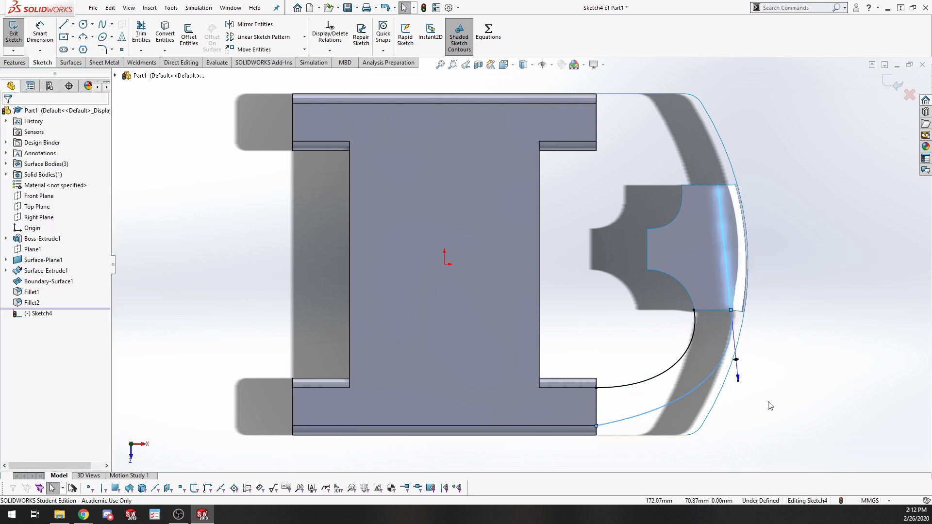
left_click(625, 425)
left_click(444, 426, "ctrl")
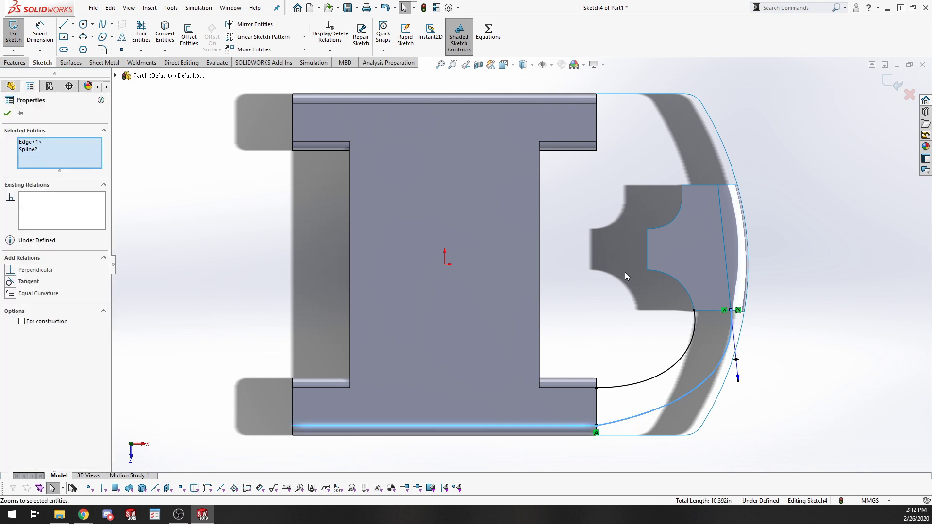
left_click(11, 282)
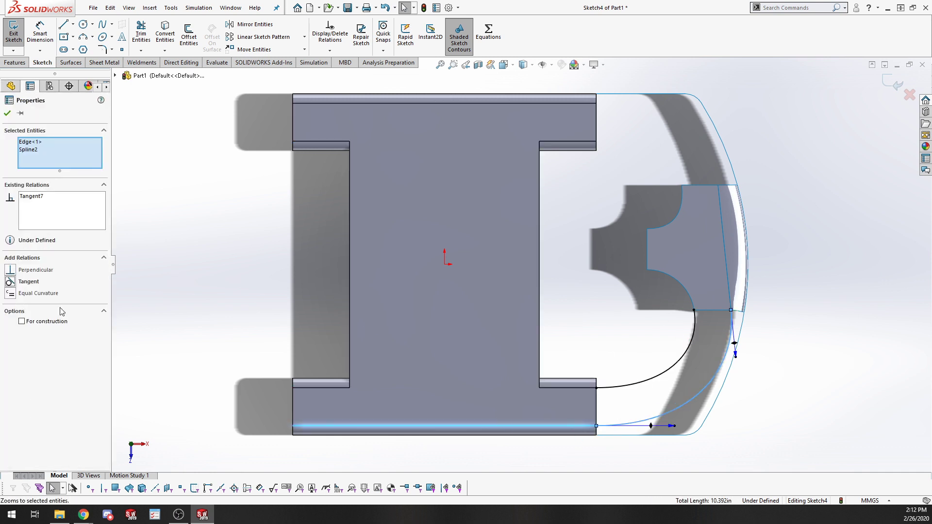
left_click(817, 414)
Reshape the outer spline by shortening its tangent handle at the planar surface and lengthening its handle at the flange
middle_click_drag(768, 381, 751, 346)
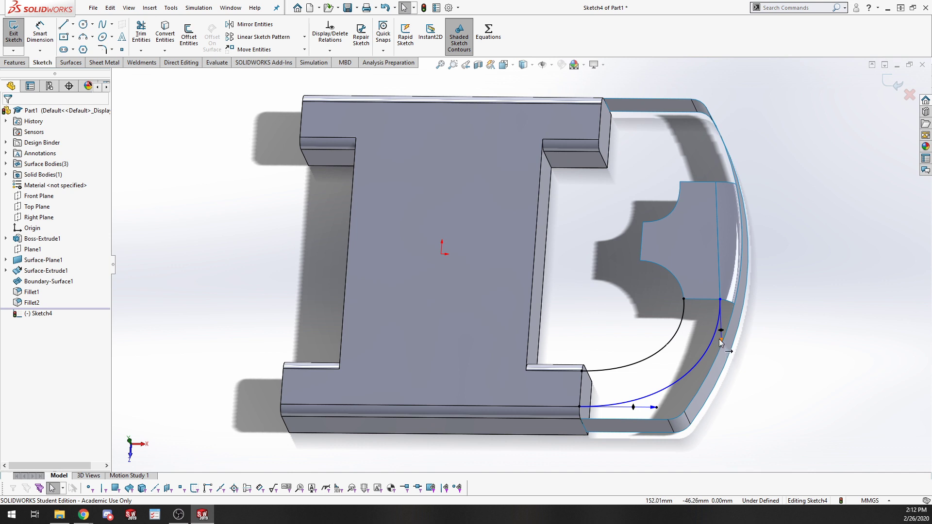
left_click_drag(722, 346, 719, 319)
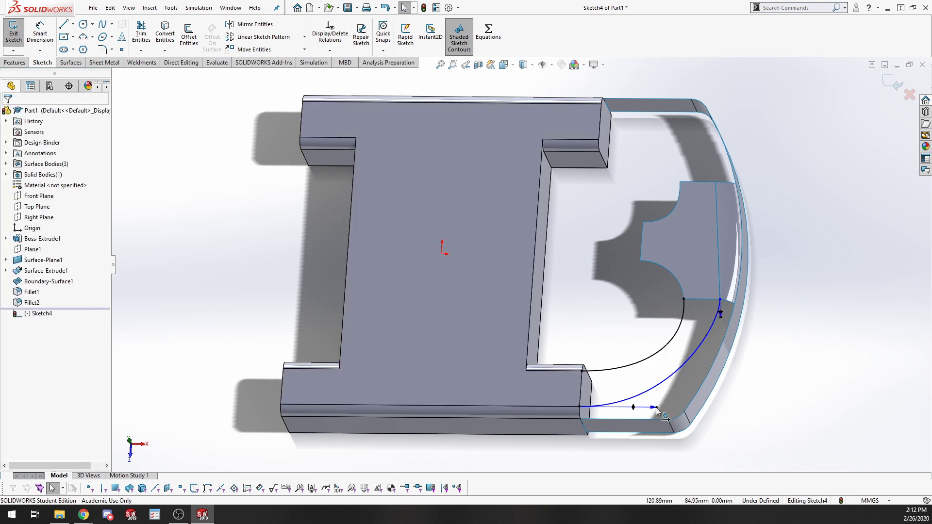
left_click_drag(655, 407, 691, 410)
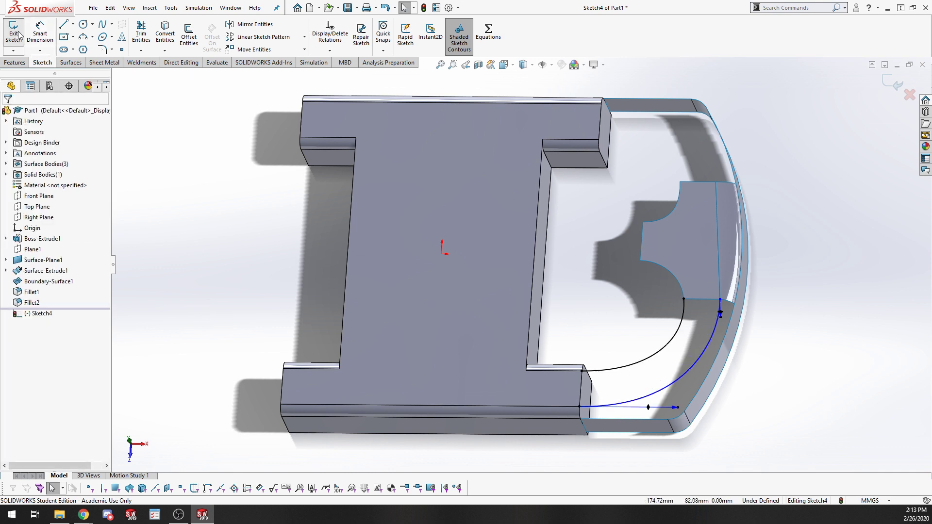
Close the profile with one line joining the spline ends at the flange and another joining them at the planar surface
left_click(64, 24)
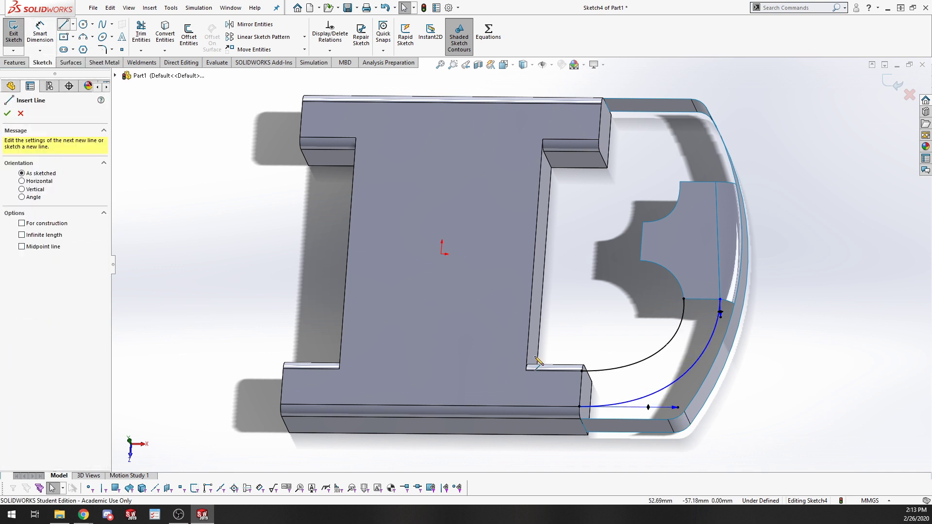
left_click(579, 407)
double_click(582, 370)
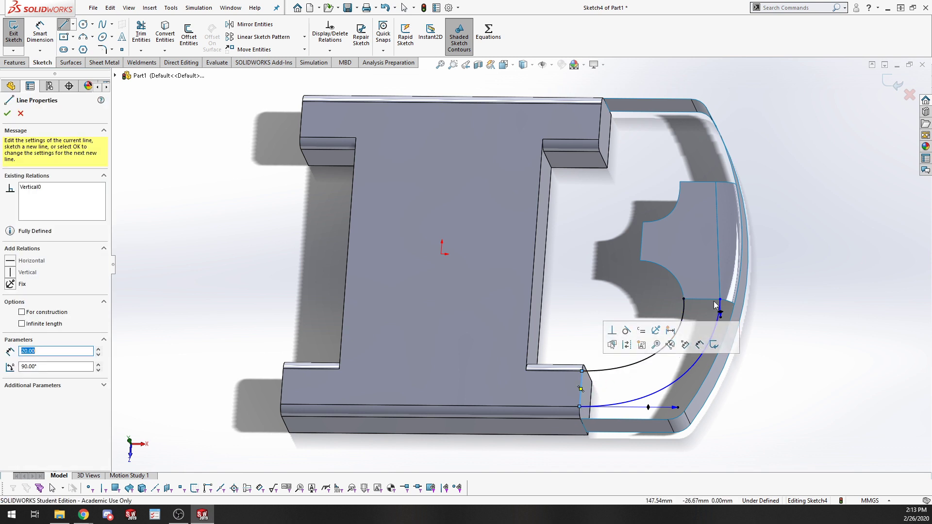
left_click(683, 298)
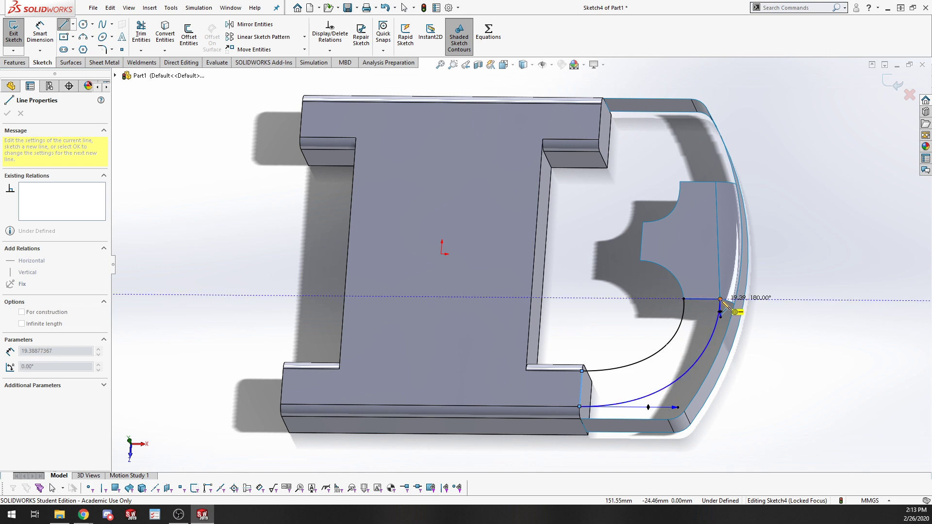
double_click(720, 298)
key("Escape")
key("Escape")
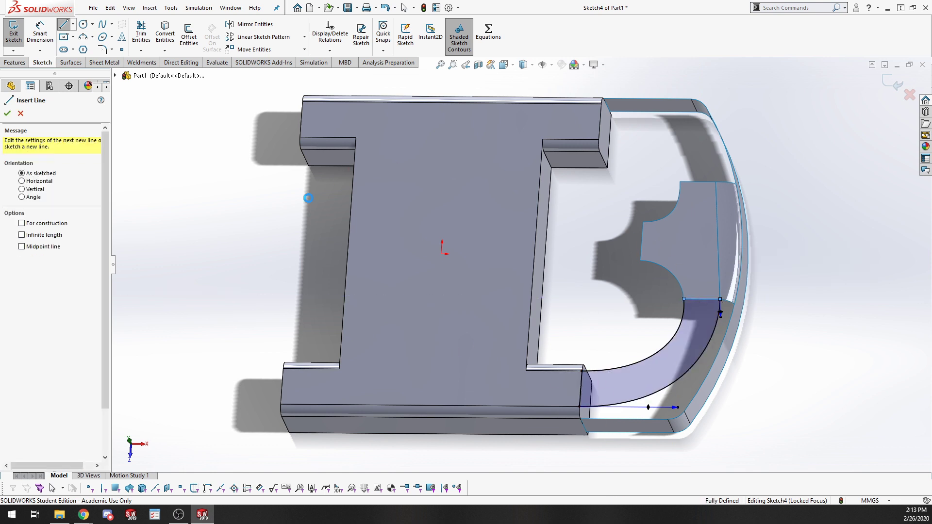
Exit the sketch and create a planar surface from the closed spline profile
left_click(11, 36)
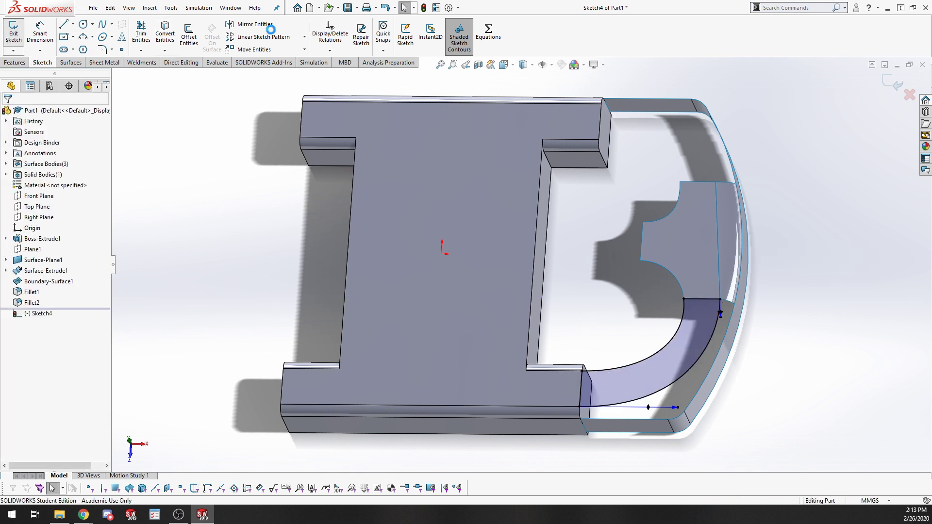
left_click(64, 63)
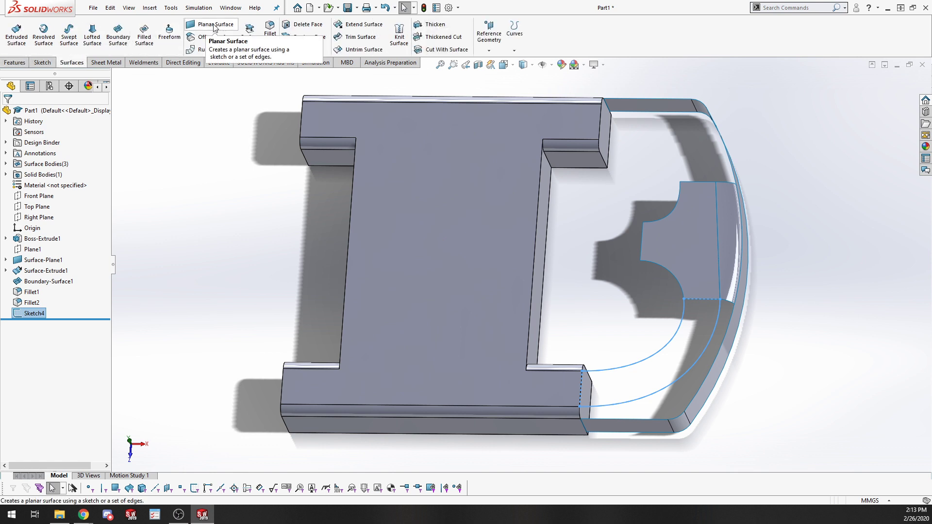
left_click(214, 28)
mouse_move(793, 347)
middle_mouse_down()
mouse_move(743, 176)
mouse_move(695, 226)
middle_mouse_up()
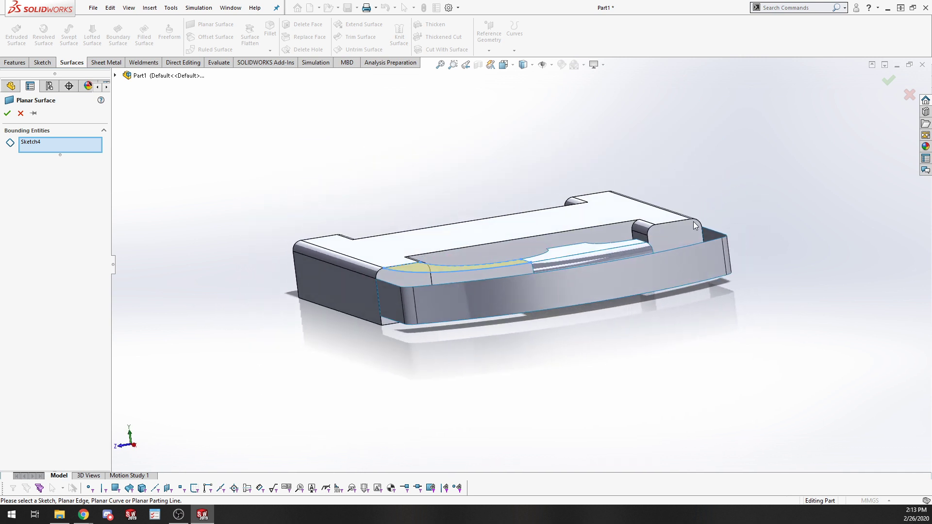
left_click(7, 113)
middle_click_drag(277, 343, 340, 387)
scroll(642, 320, "down", 3)
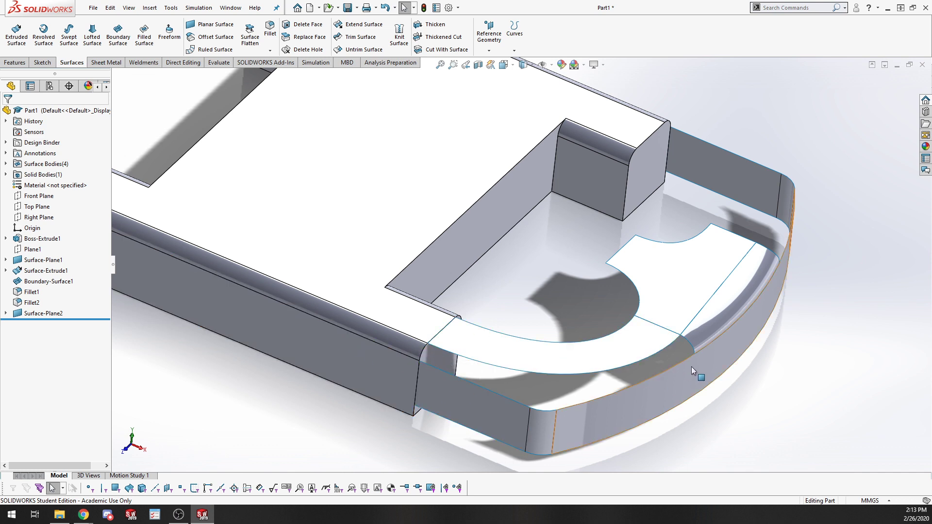
left_click(144, 34)
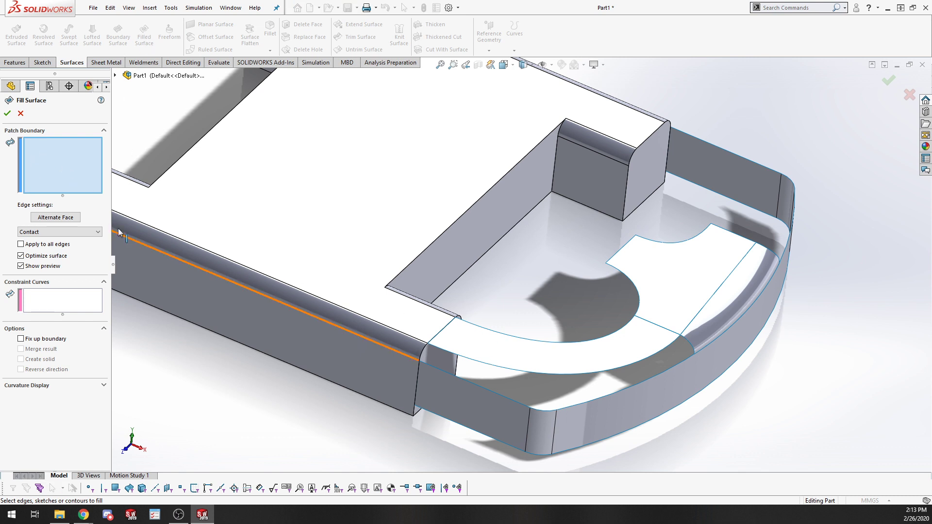
left_click(429, 347)
left_click(469, 361)
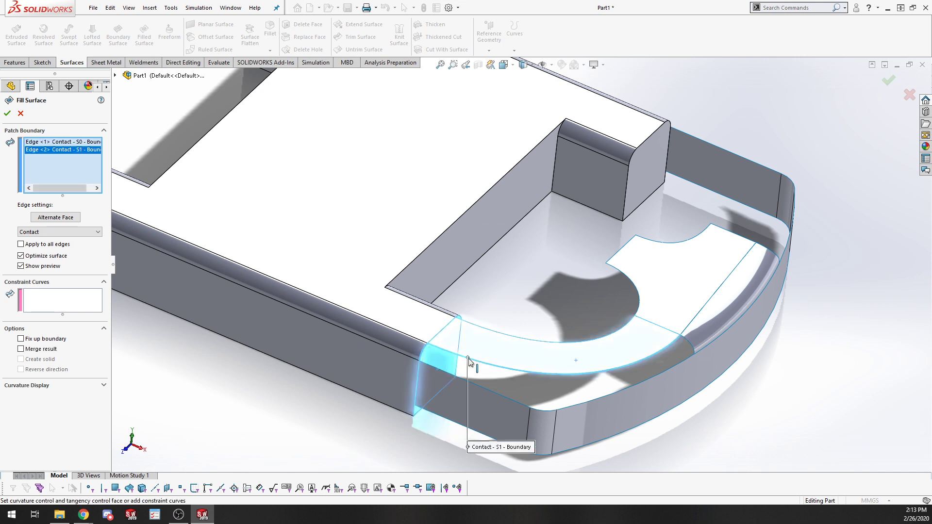
left_click(691, 347)
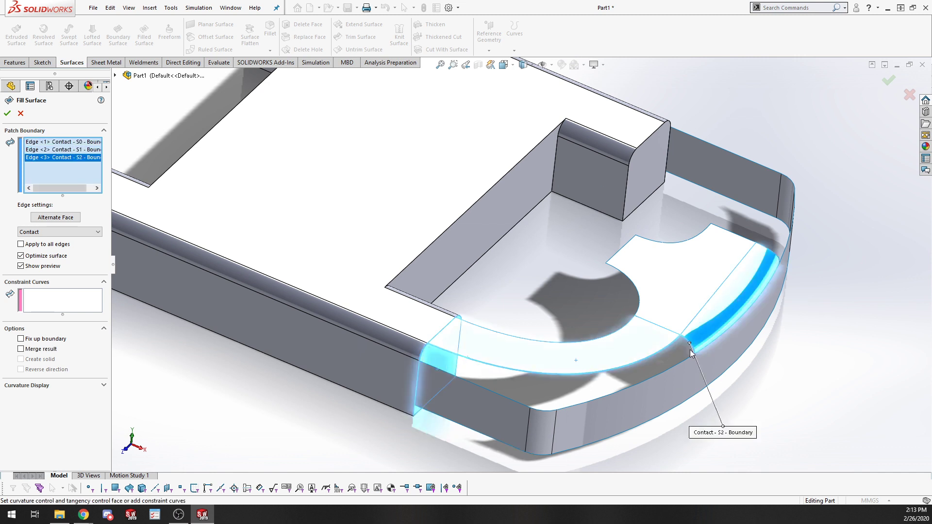
left_click(675, 370)
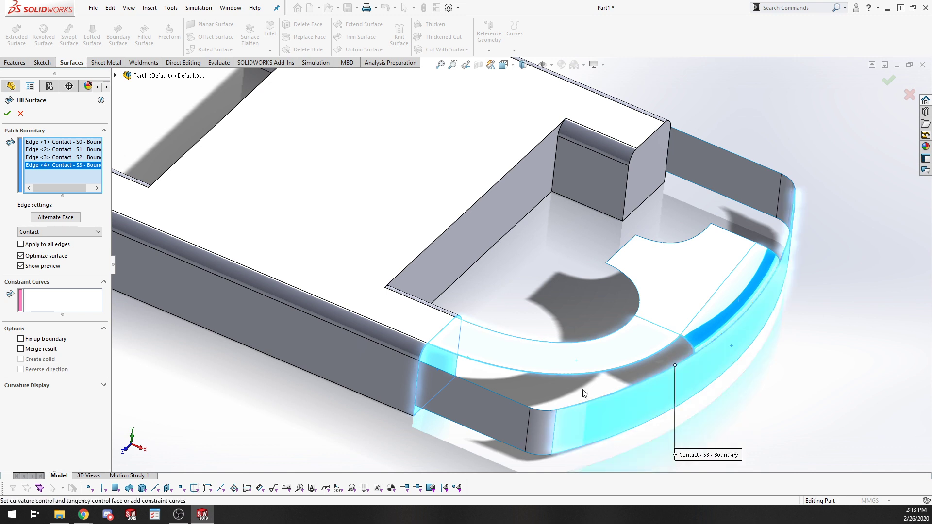
left_click(544, 411)
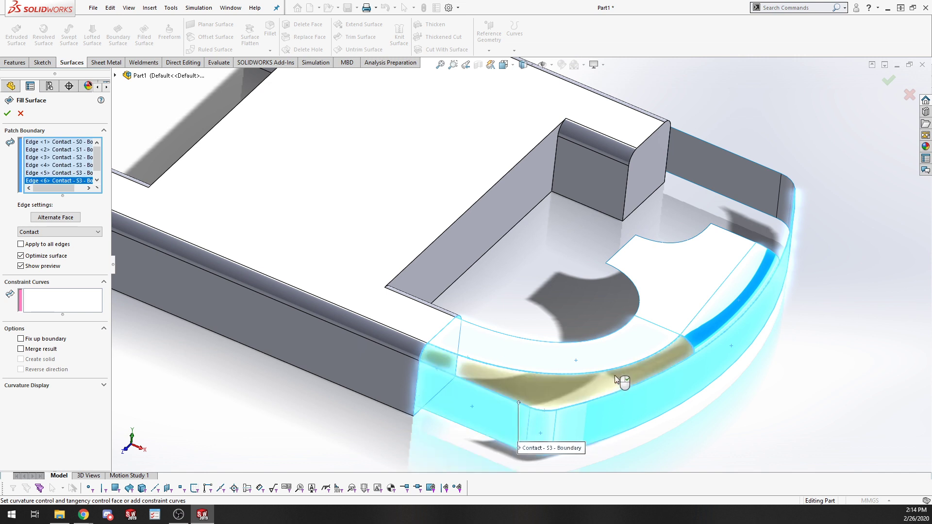
scroll(678, 358, "down", 3)
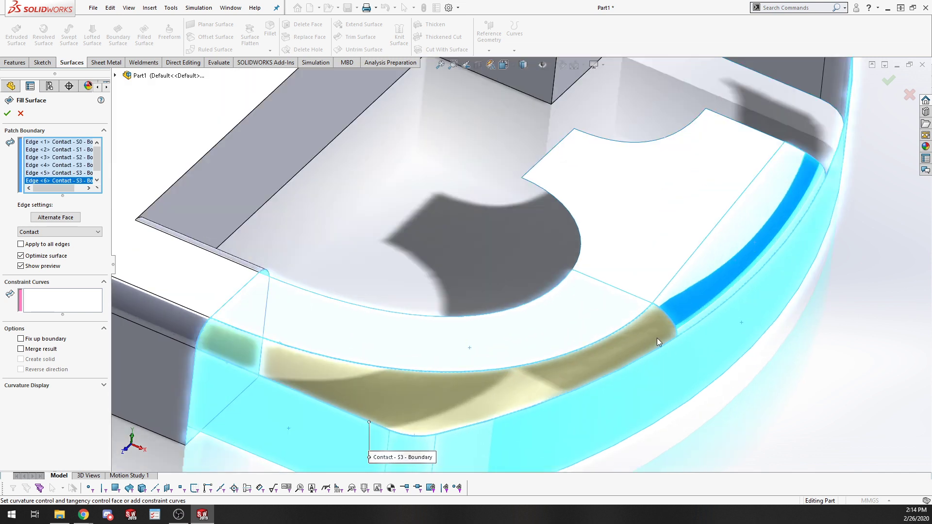
middle_click_drag(829, 152, 820, 264)
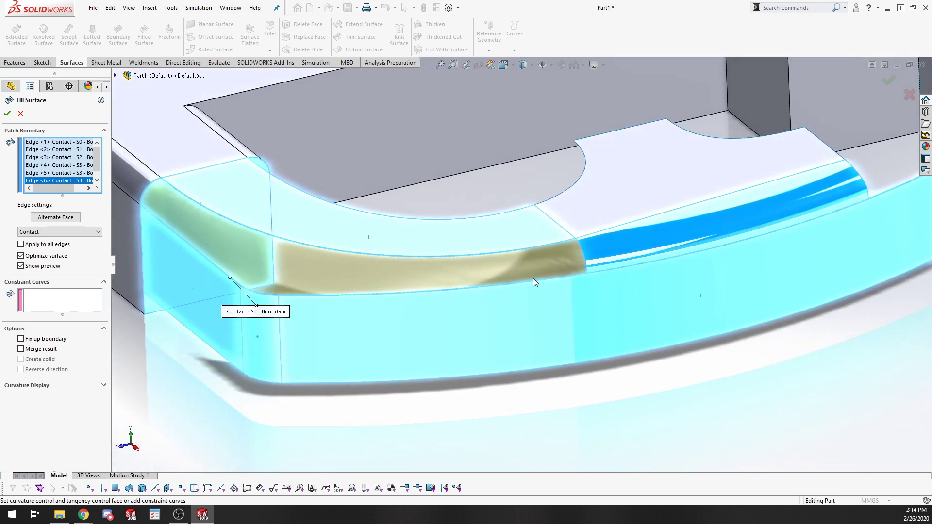
left_click(20, 113)
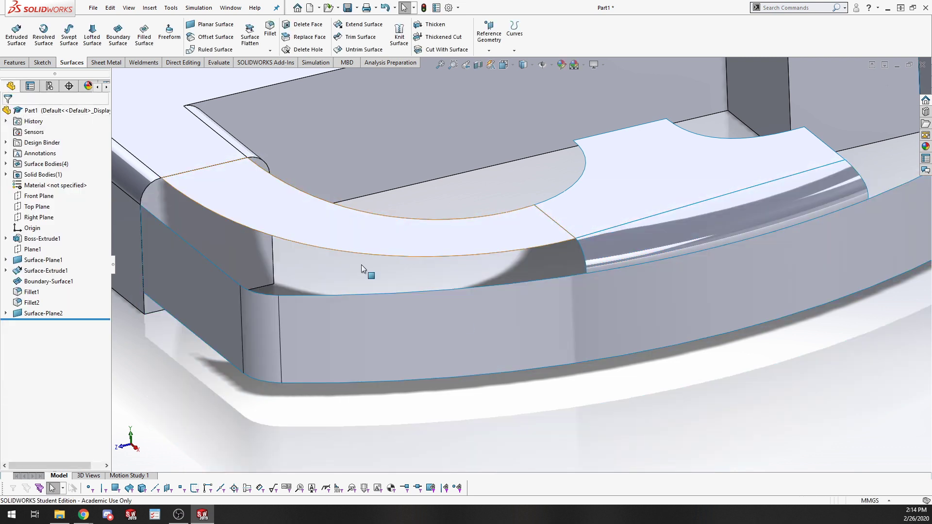
left_click(569, 275)
left_click(570, 275)
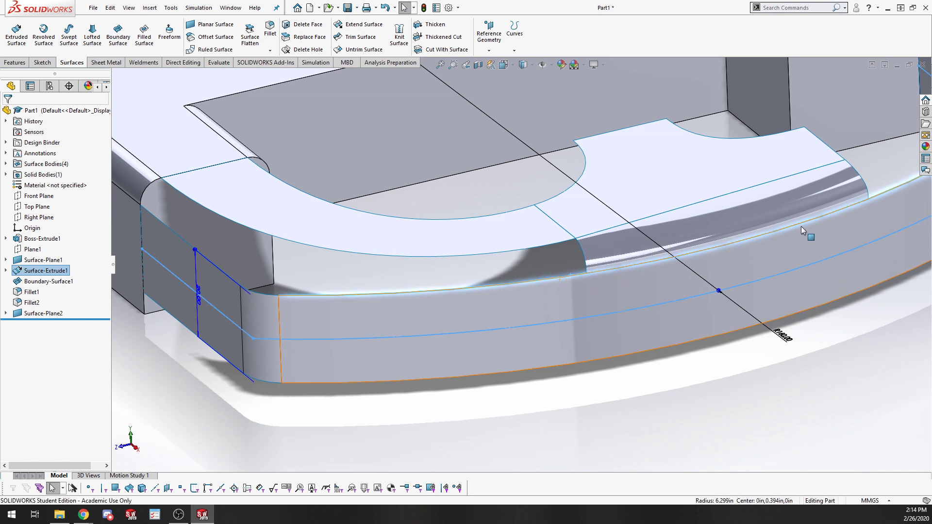
left_click(466, 399)
Knit the filleted band, the boundary surface and both planar surfaces together with a knitting tolerance of 0.0025 mm
scroll(467, 399, "up", 5)
middle_click_drag(390, 310, 399, 334)
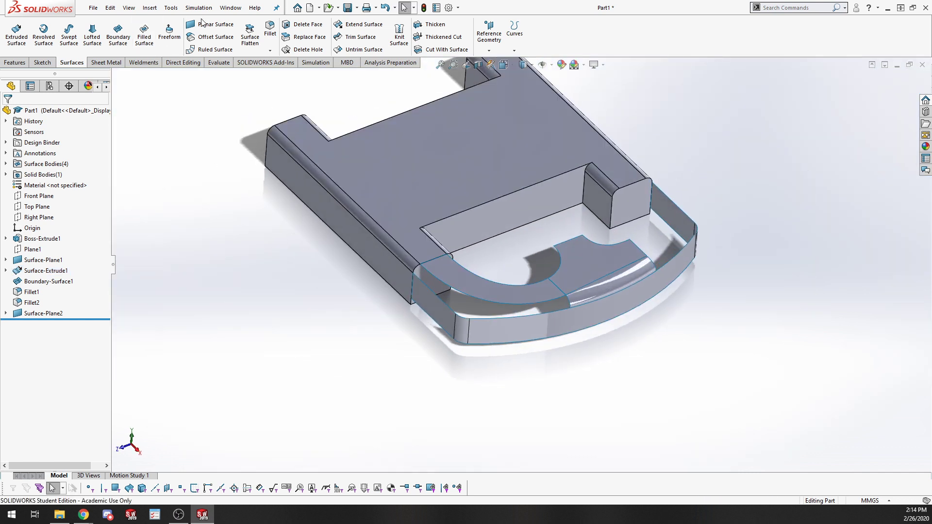
left_click(399, 34)
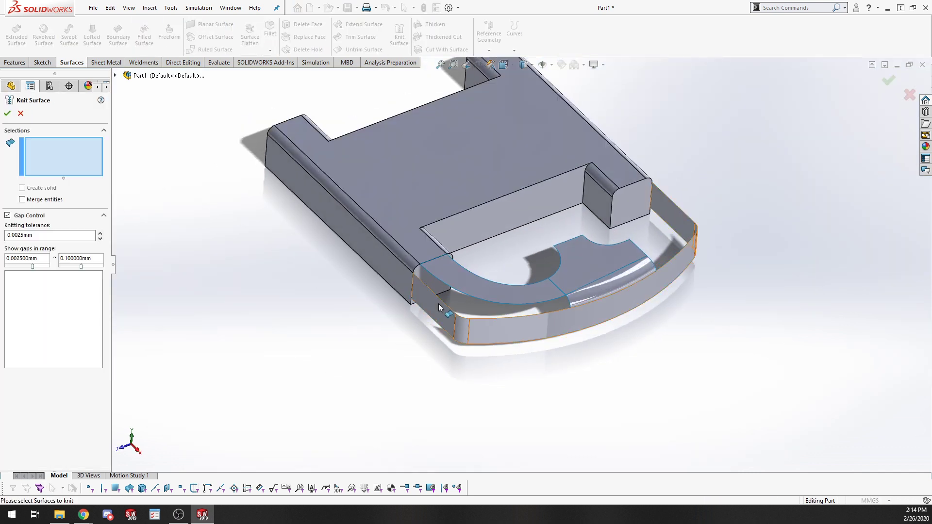
left_click(613, 310)
left_click(624, 273)
left_click(569, 281)
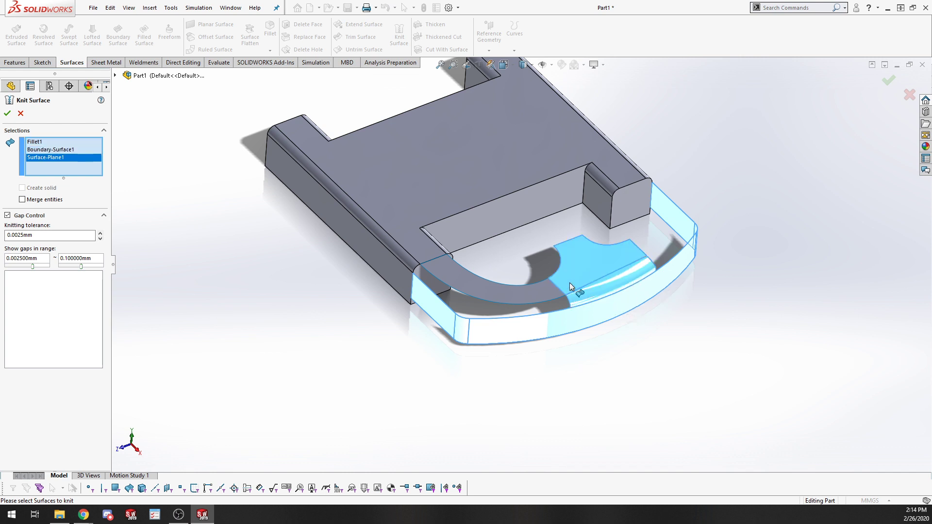
left_click(464, 289)
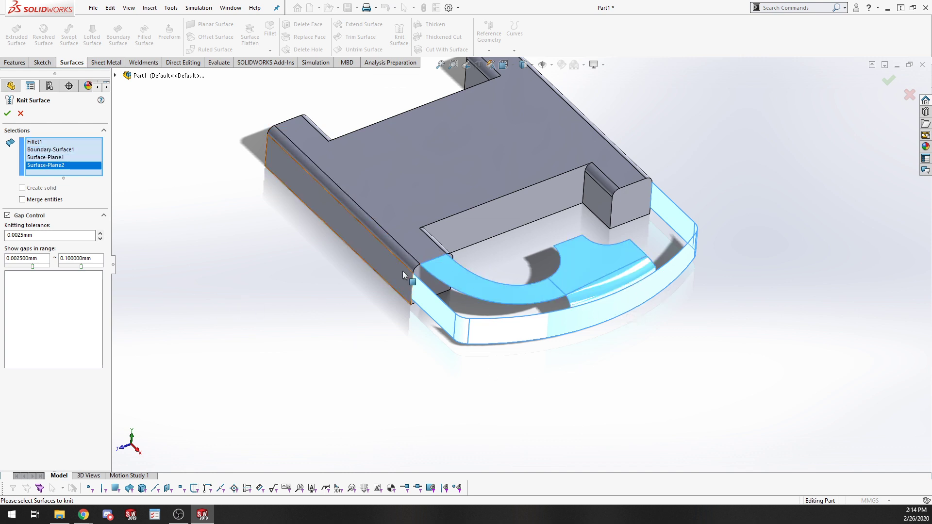
left_click(7, 113)
scroll(436, 291, "down", 10)
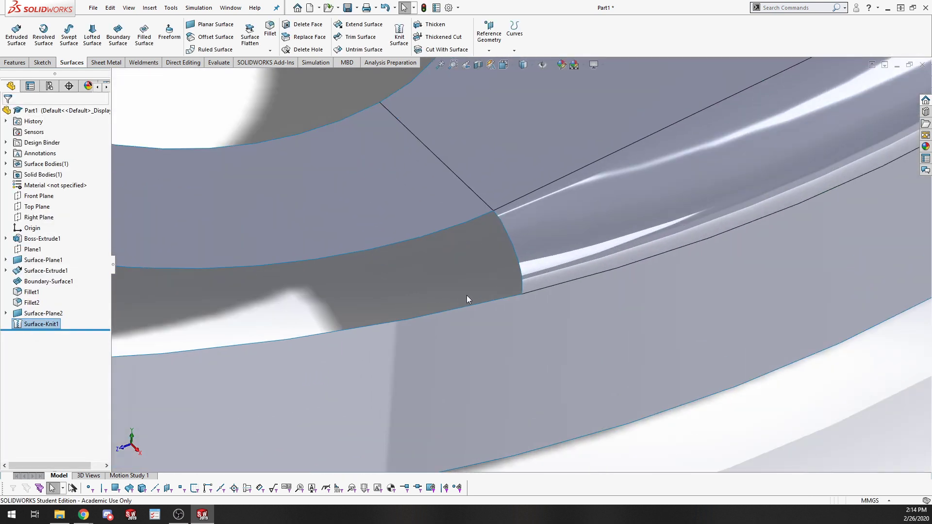
left_click(487, 303)
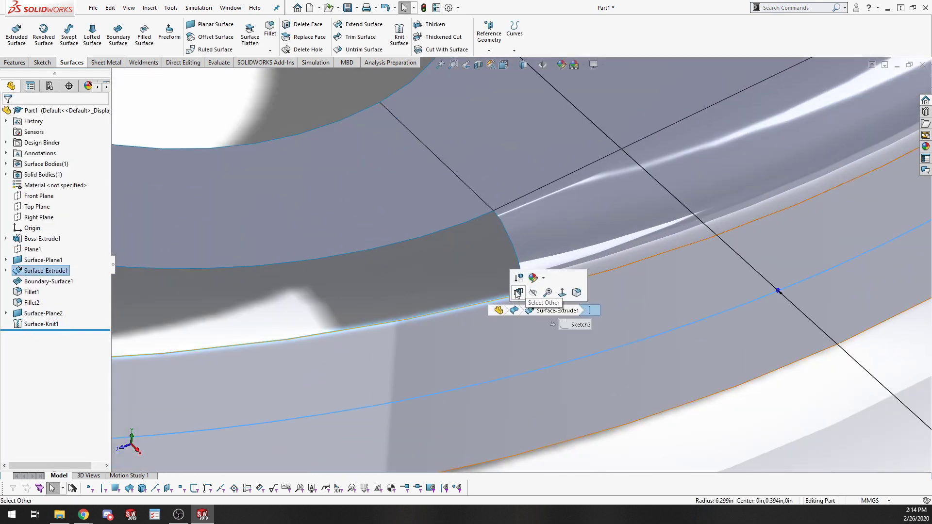
left_click(722, 464)
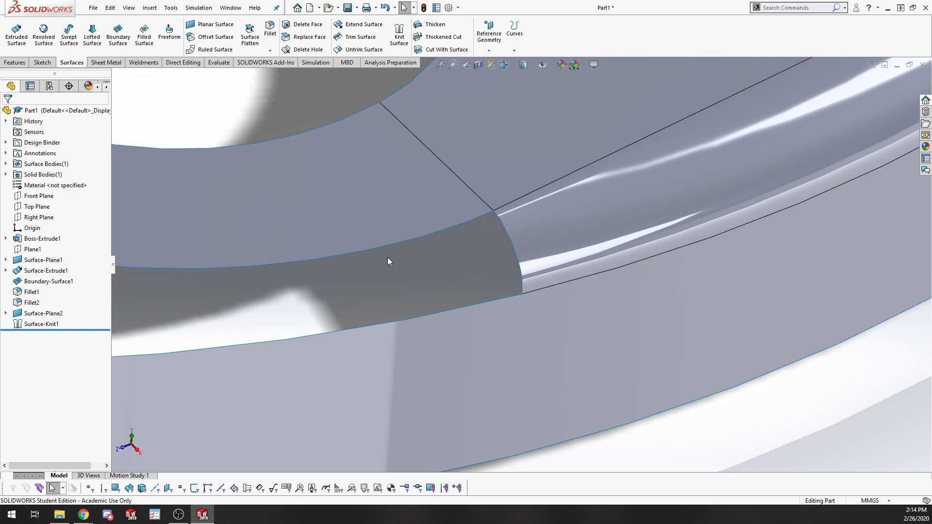
scroll(300, 290, "up", 6)
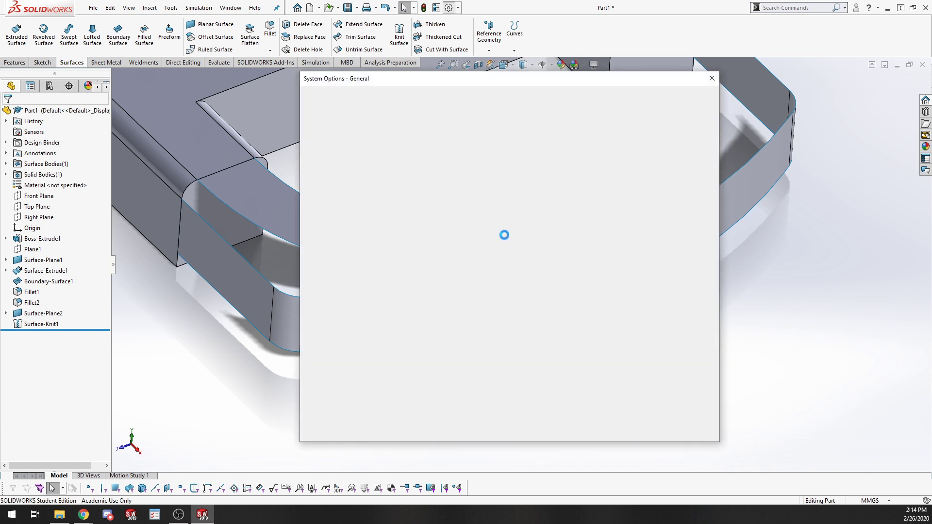
Change the system color for "Surfaces, Open Edges" to the basic magenta and apply the options
left_click(319, 162)
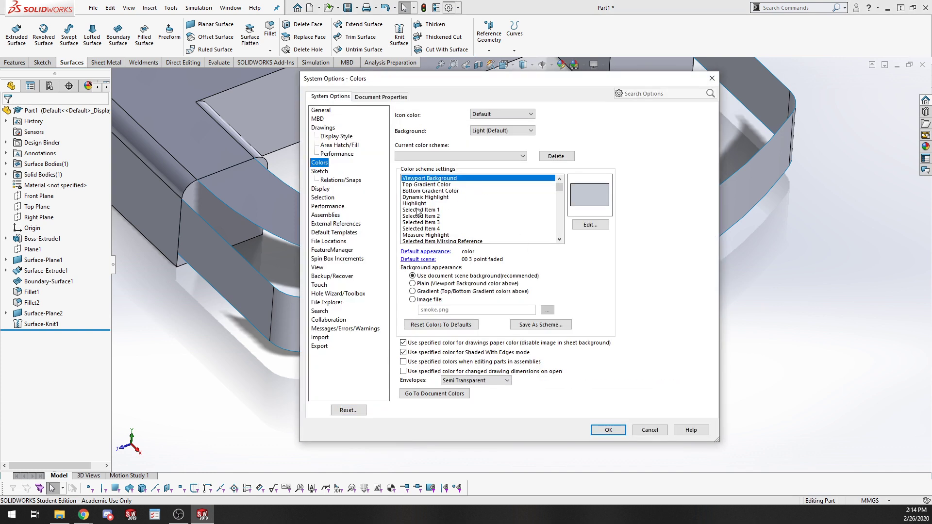
scroll(416, 211, "down", 3)
scroll(443, 214, "down", 10)
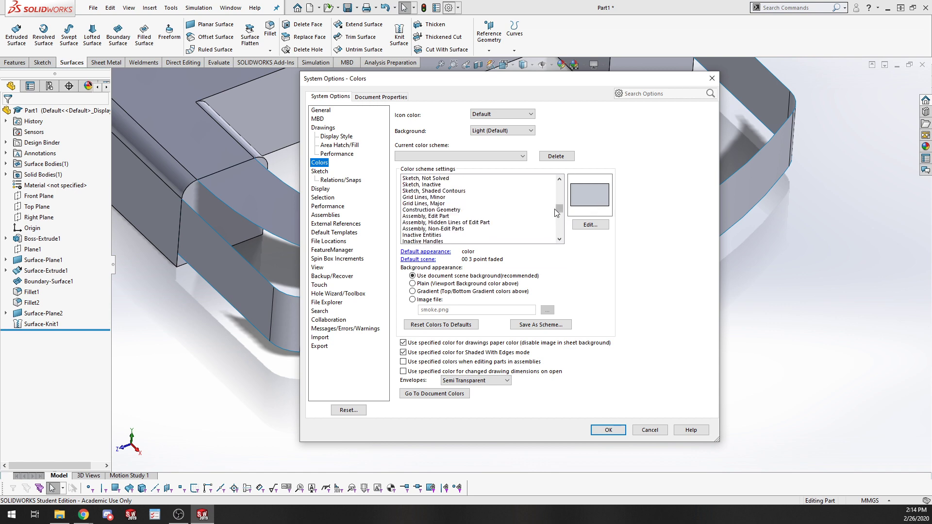
left_click_drag(556, 209, 557, 217)
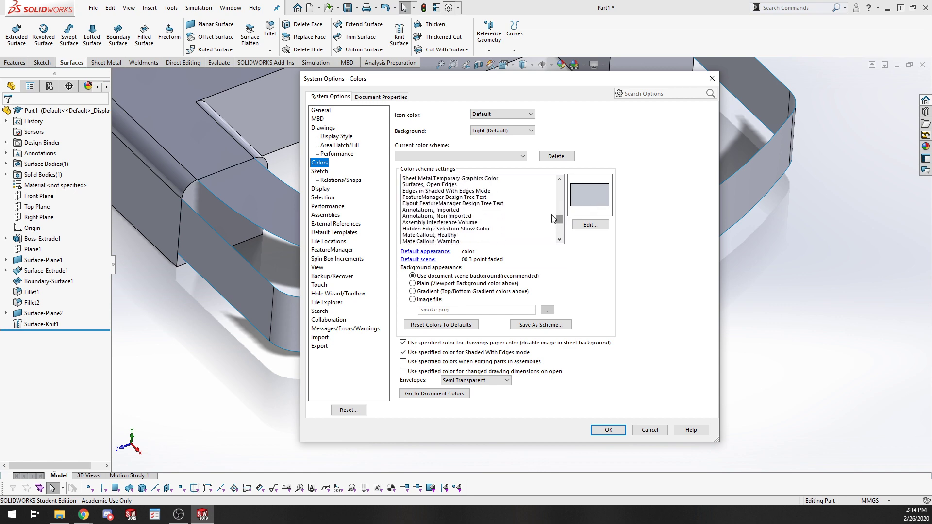
left_click(441, 184)
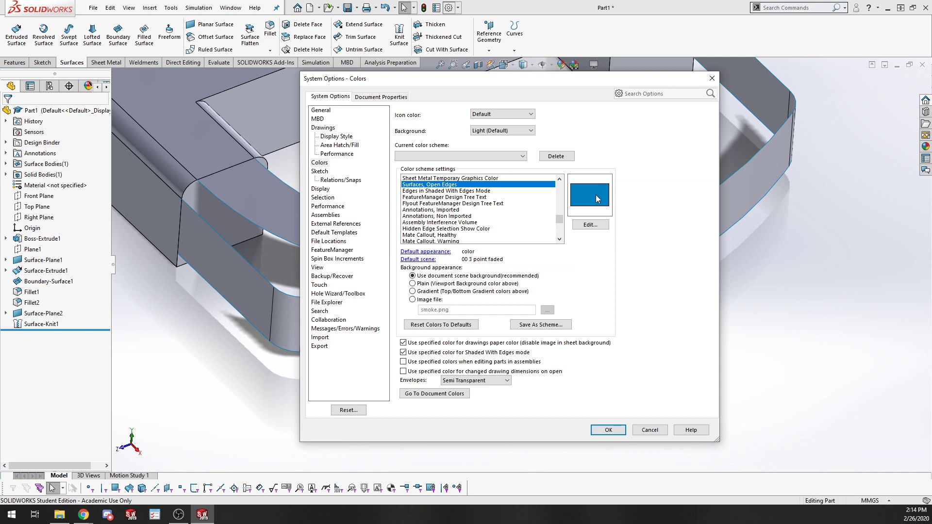
left_click(591, 225)
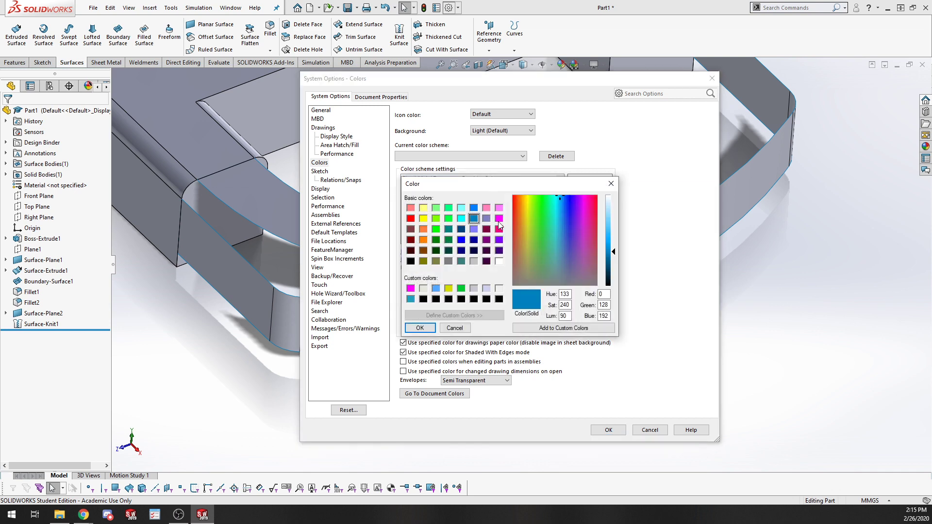
left_click(499, 218)
left_click(420, 328)
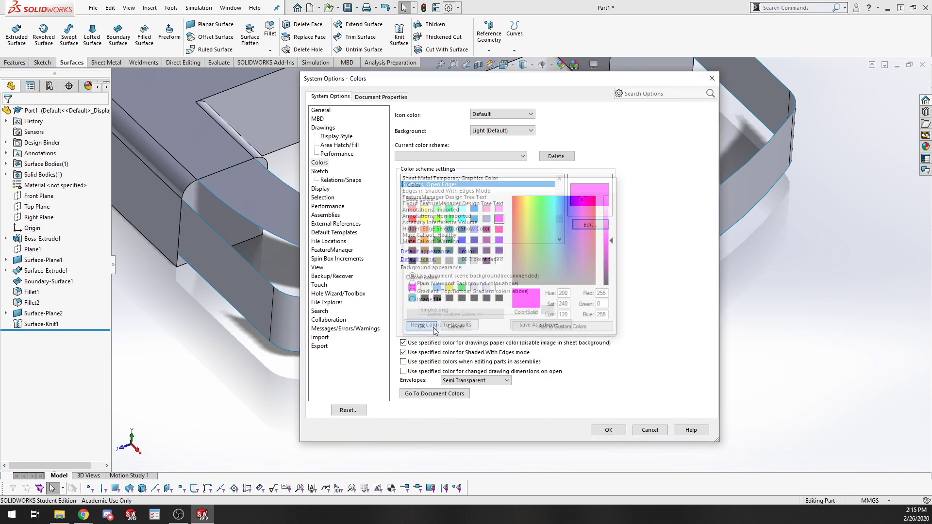
left_click(608, 429)
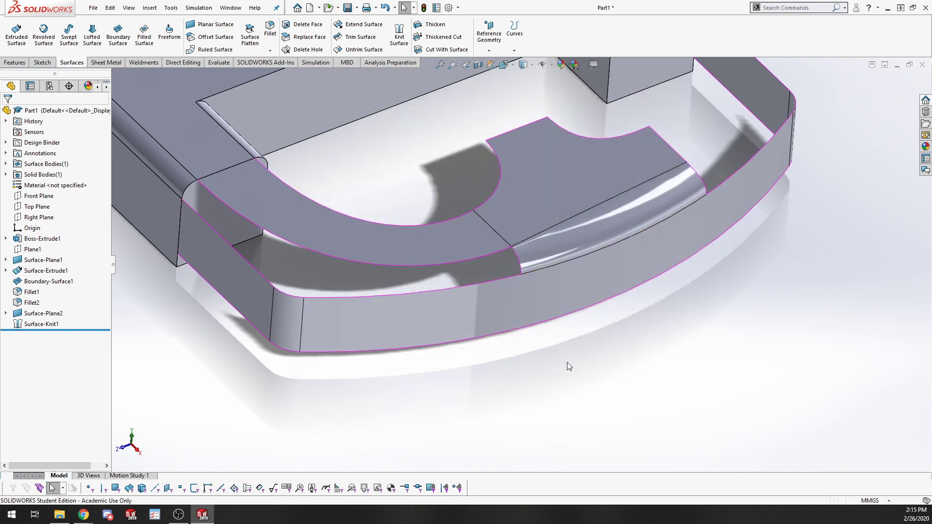
middle_click_drag(569, 366, 567, 341)
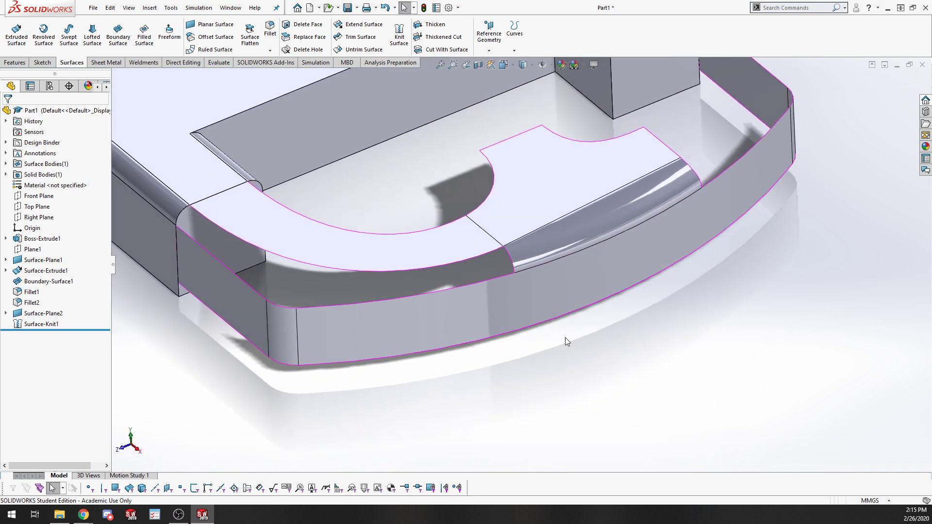
Suppress the surface knit feature to compare the open edges around the surfaces, and unsuppress it again
right_click(49, 324)
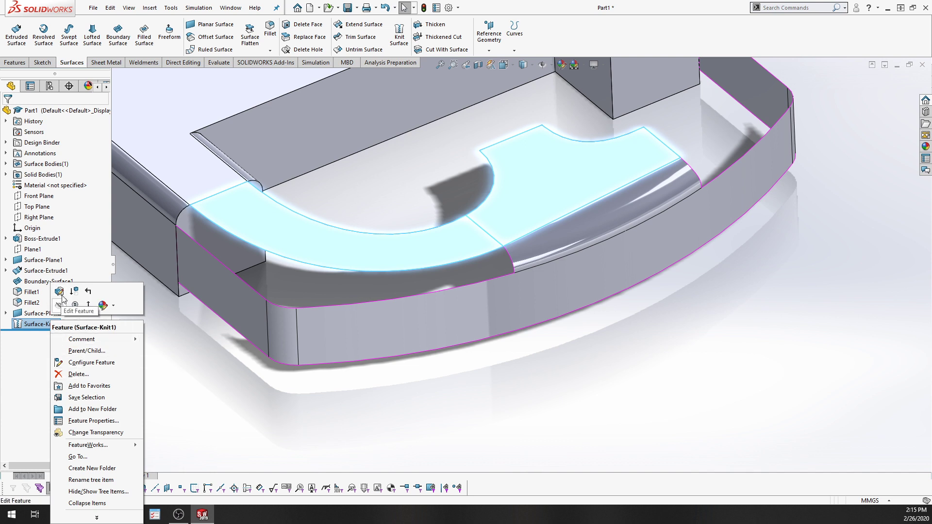
left_click(73, 292)
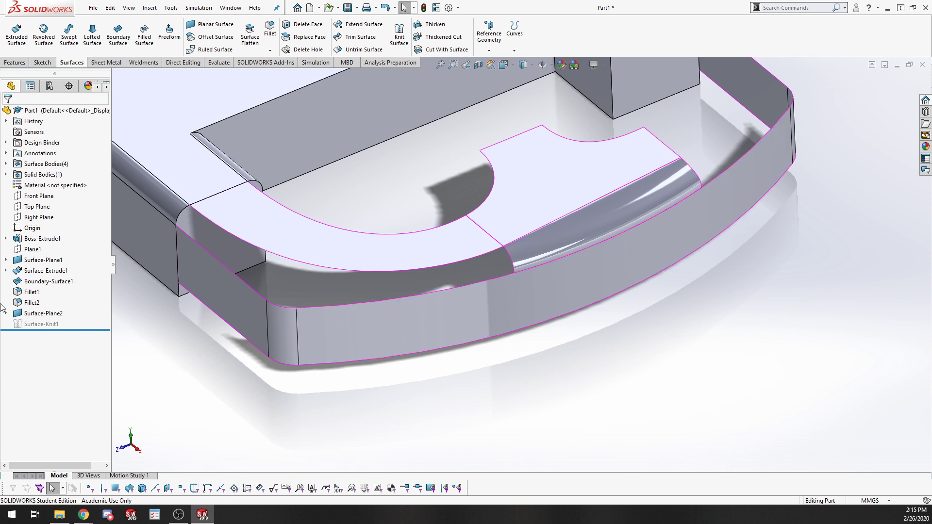
right_click(41, 324)
left_click(60, 294)
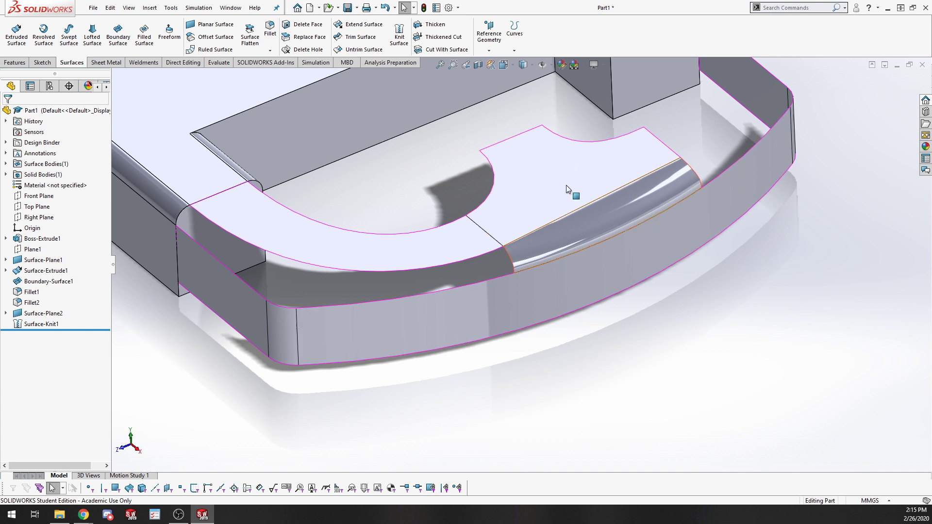
left_click(525, 296)
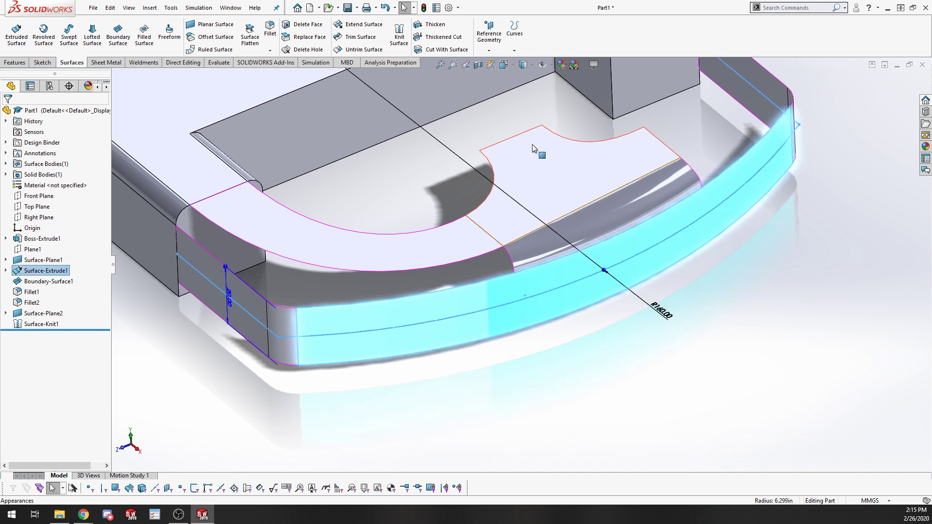
left_click(588, 401)
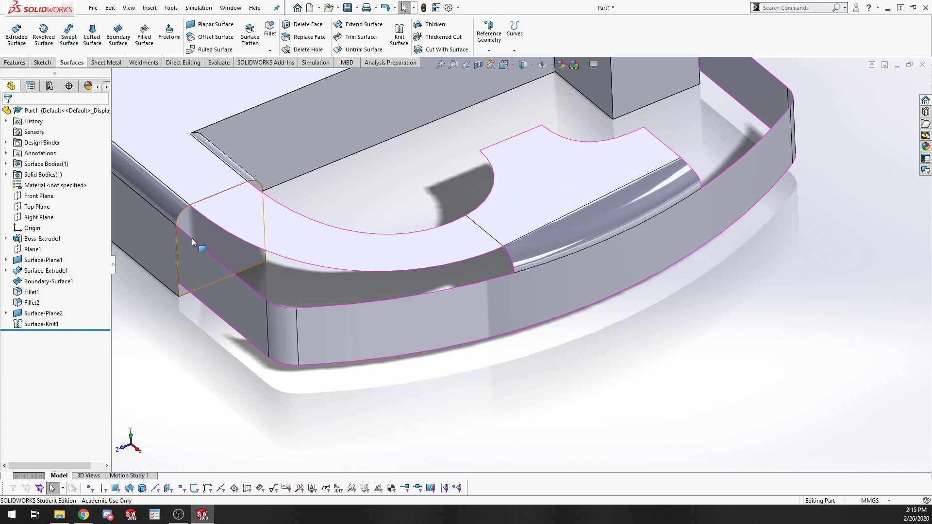
Start a filled surface bounded by the block's rounded edge, the planar surface's curved edge, the boundary surface's end and the band's three upper edges
middle_click_drag(522, 349, 558, 359)
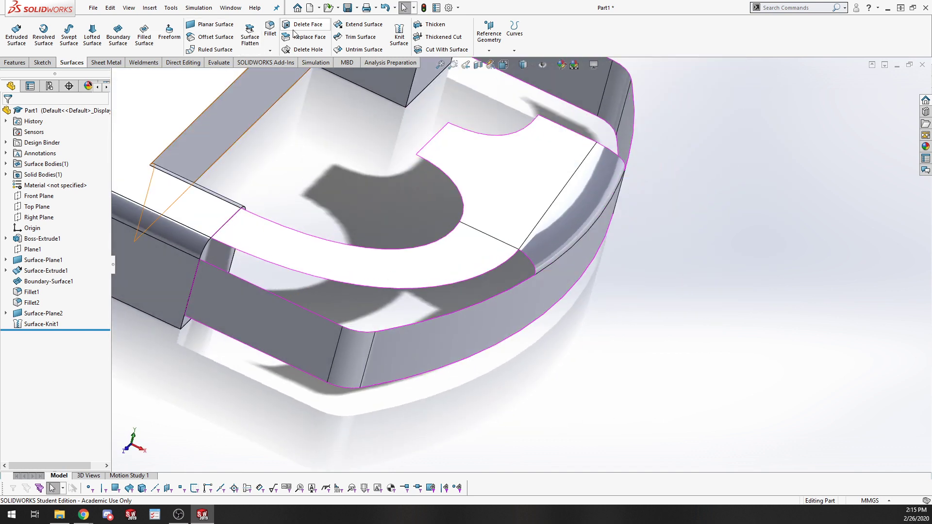
left_click(144, 34)
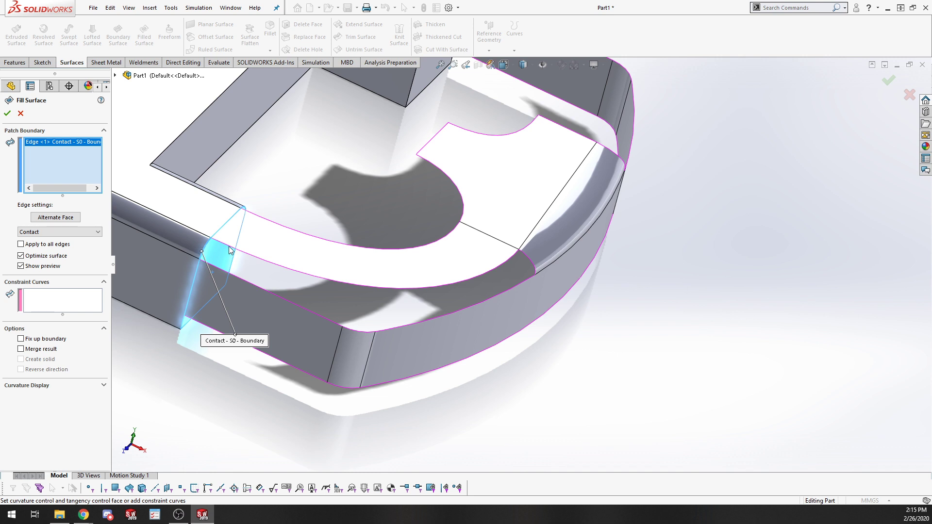
left_click(522, 257)
left_click(528, 261)
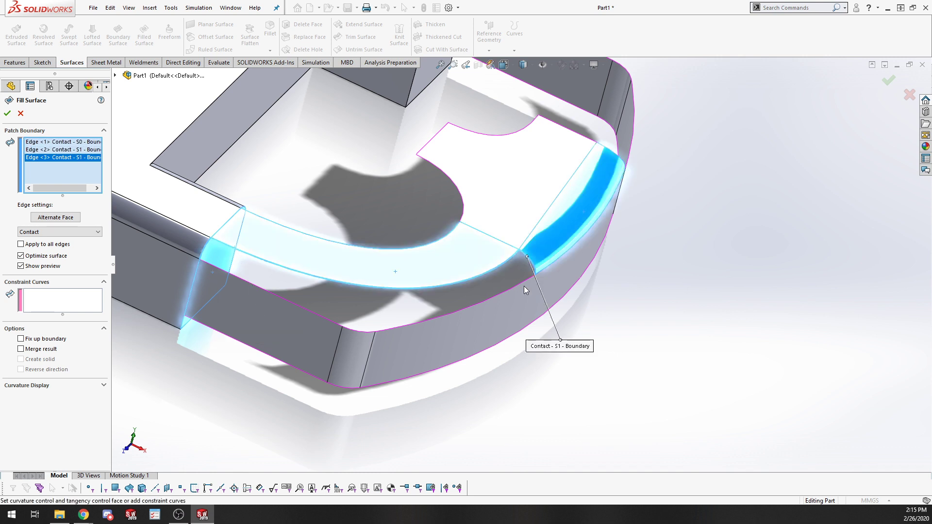
left_click(520, 284)
left_click(369, 333)
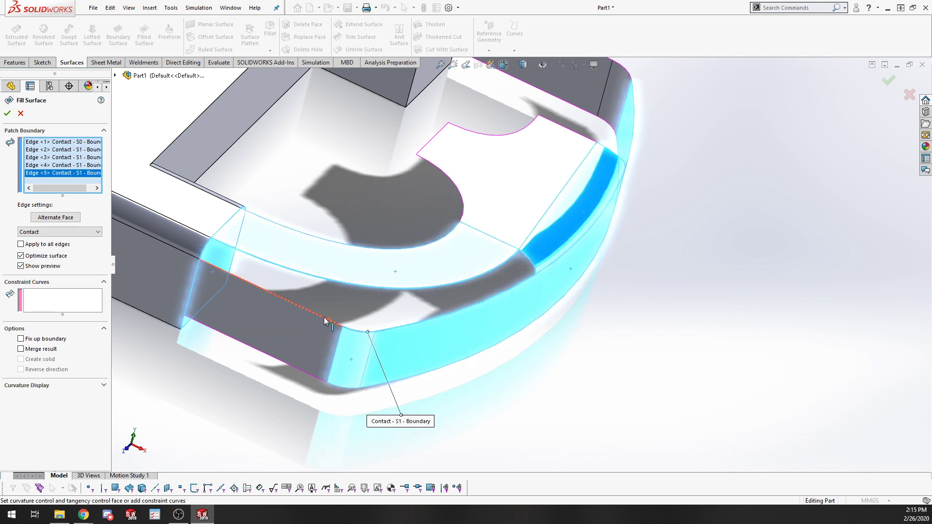
left_click(323, 317)
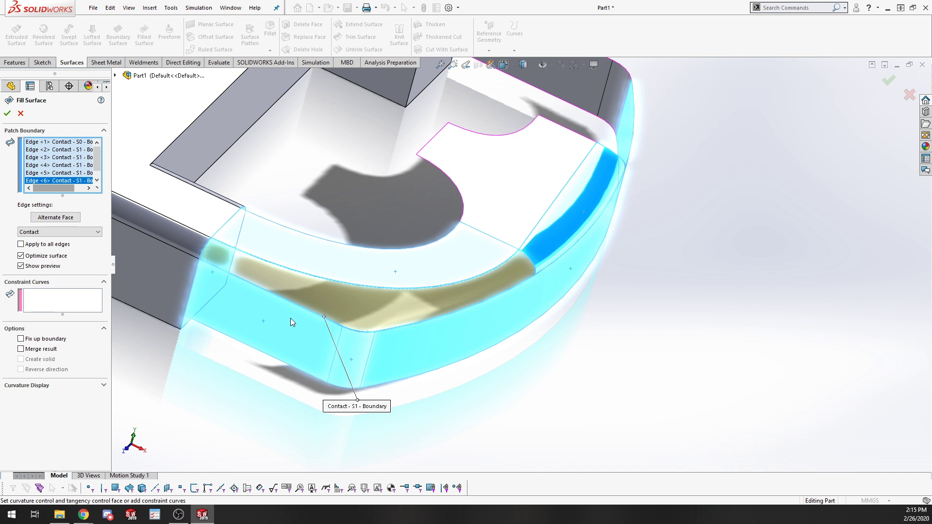
Set the patch's block edge and planar surface edge to Tangent, and its boundary surface edge to Curvature
left_click(60, 142)
left_click(58, 232)
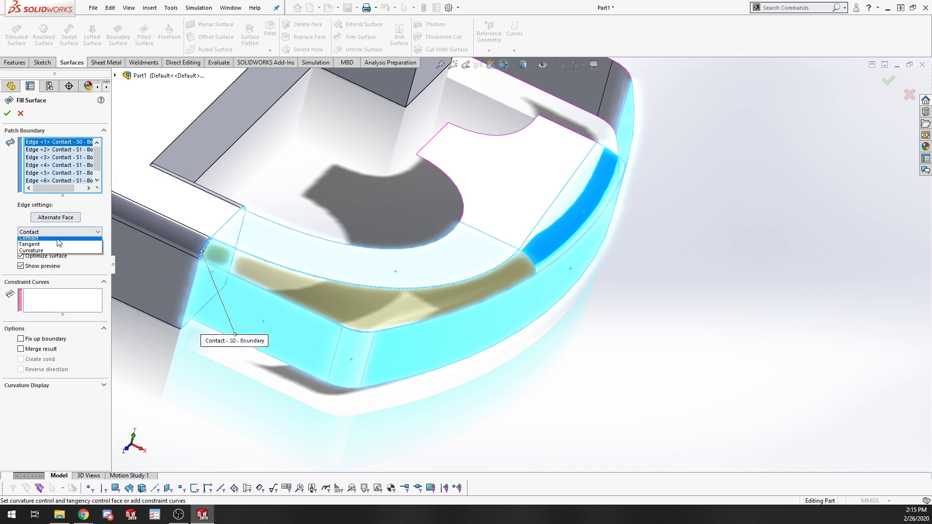
left_click(56, 247)
left_click(60, 150)
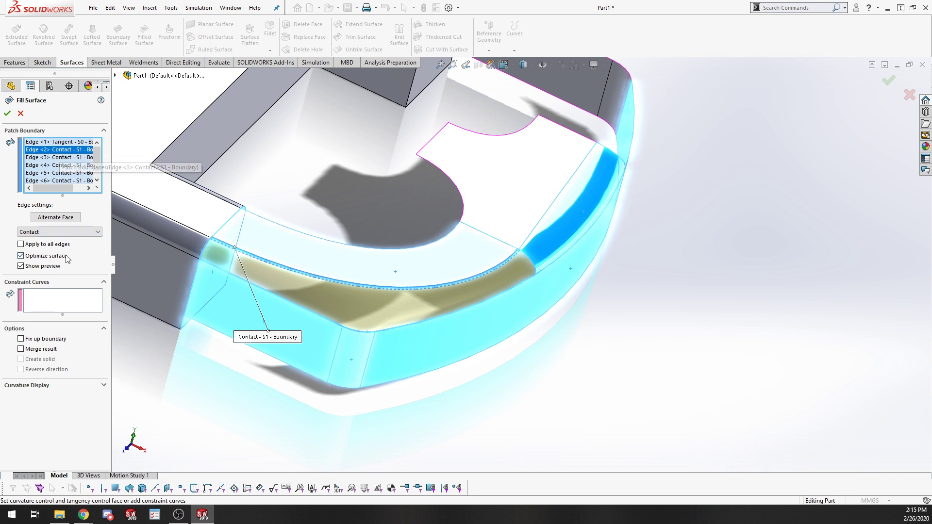
left_click(58, 233)
left_click(52, 247)
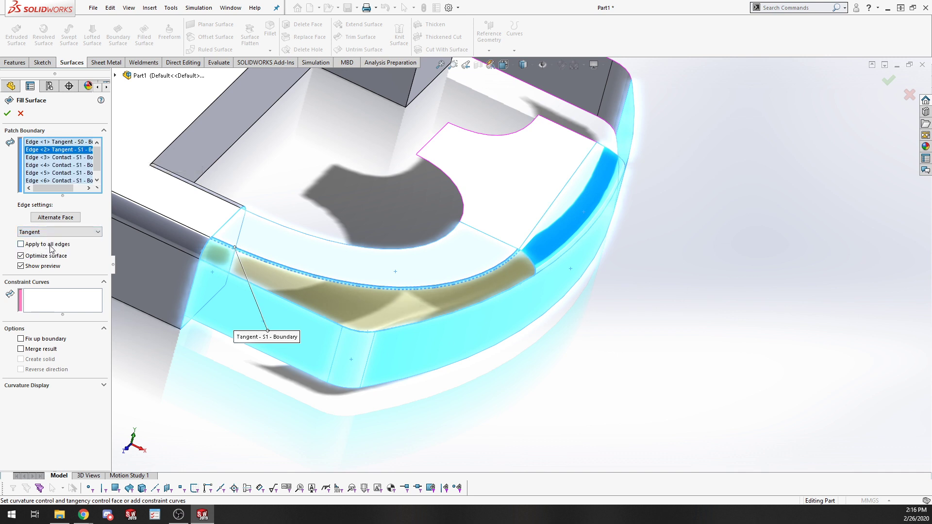
left_click(65, 158)
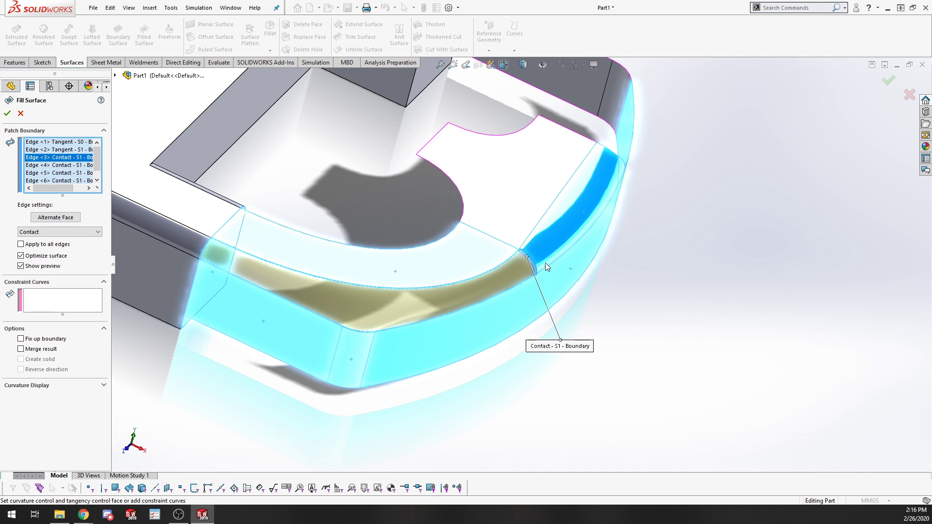
left_click(64, 232)
left_click(58, 253)
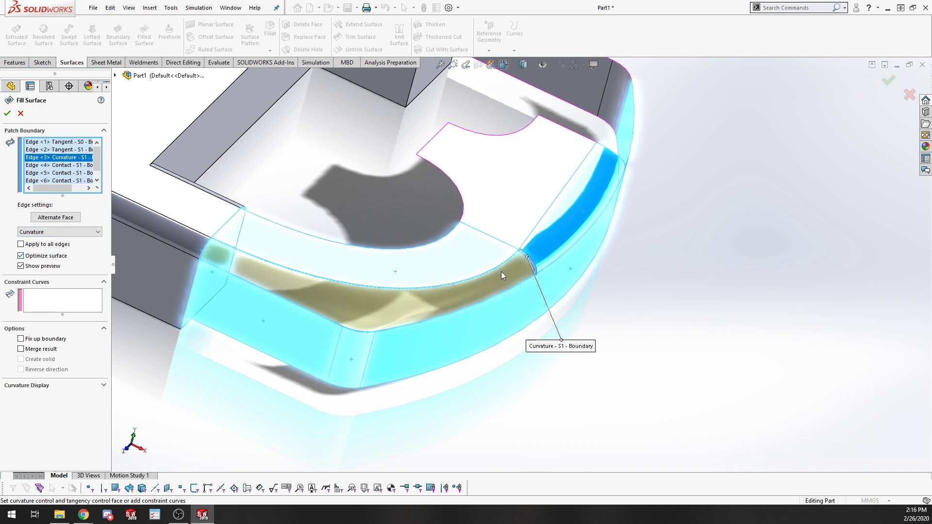
Set the patch's three band edges, including the corner fillet edge, to Tangent and create the filled surface
left_click(48, 165)
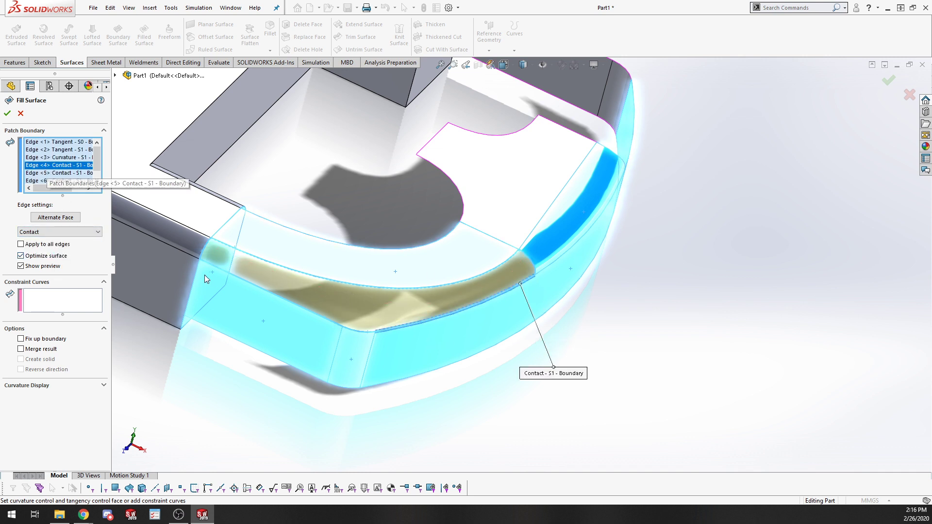
left_click(53, 234)
left_click(53, 245)
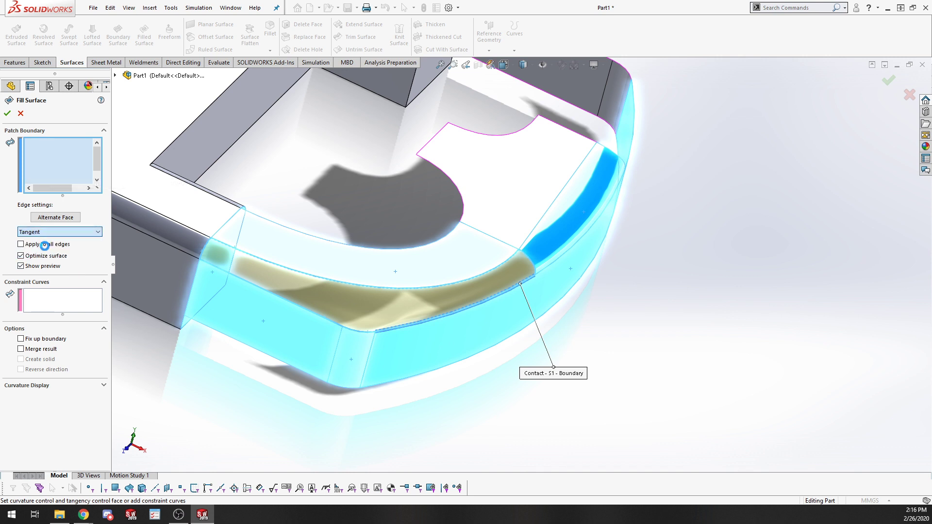
left_click(47, 173)
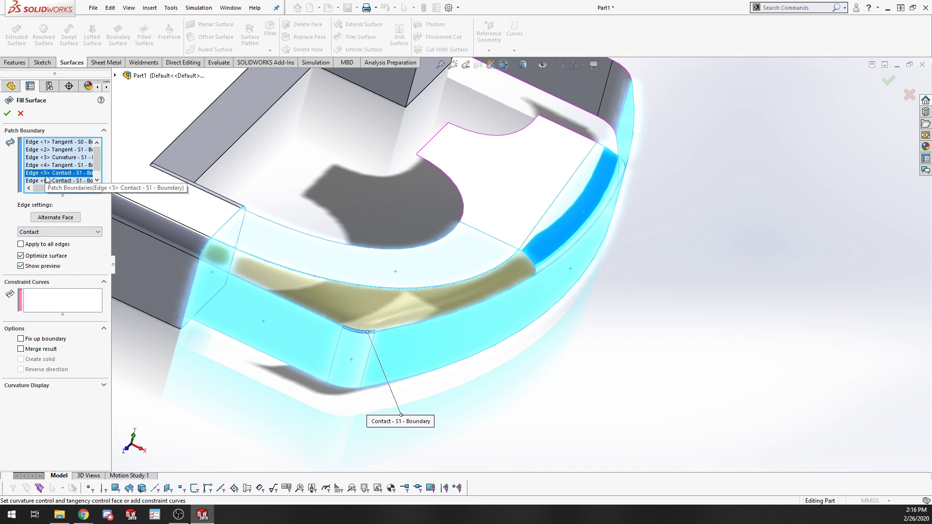
left_click(54, 232)
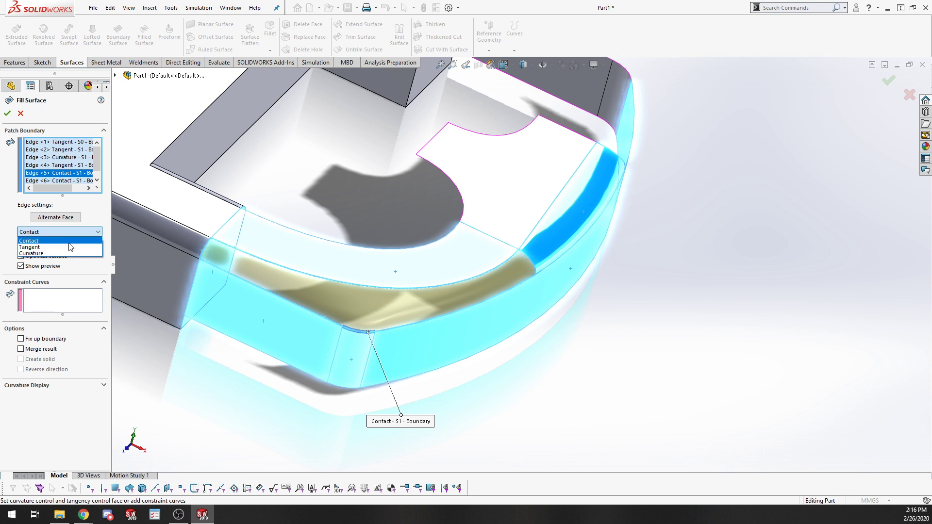
left_click(53, 245)
left_click(57, 180)
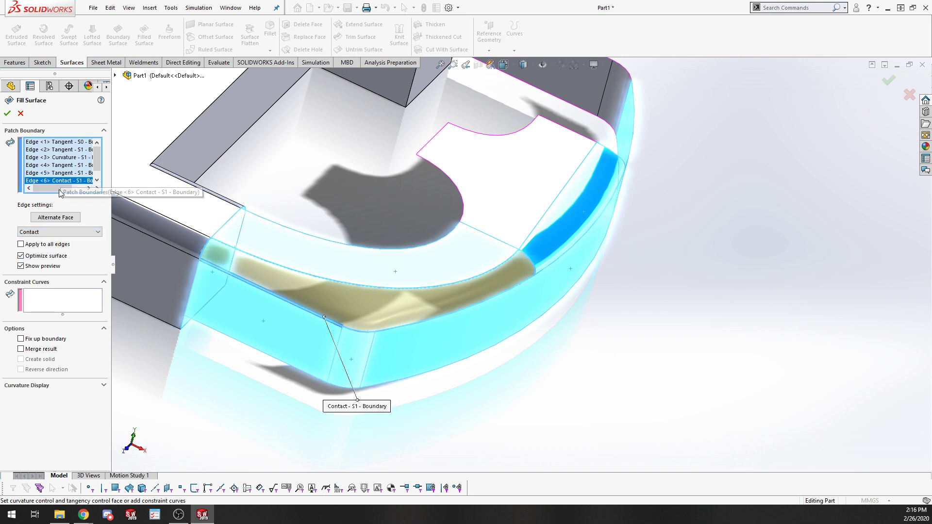
left_click(56, 232)
left_click(44, 247)
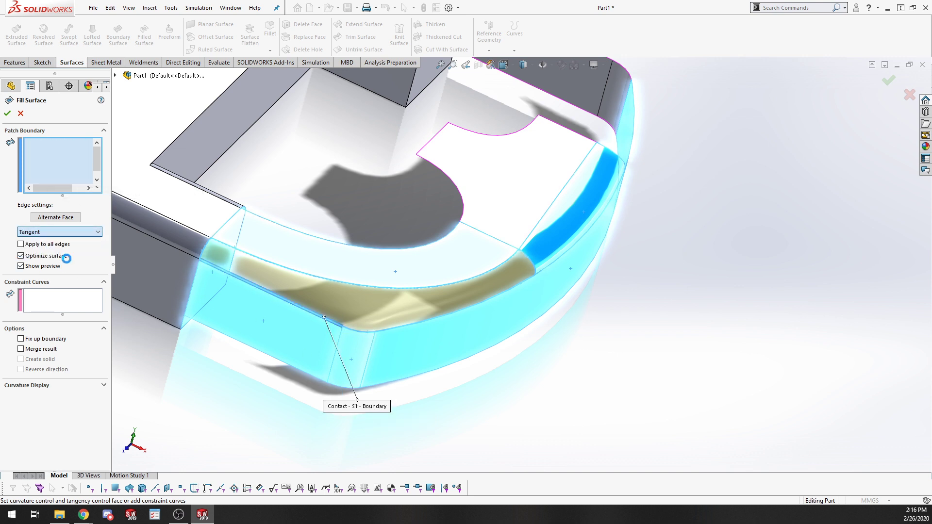
middle_click_drag(533, 407, 505, 381)
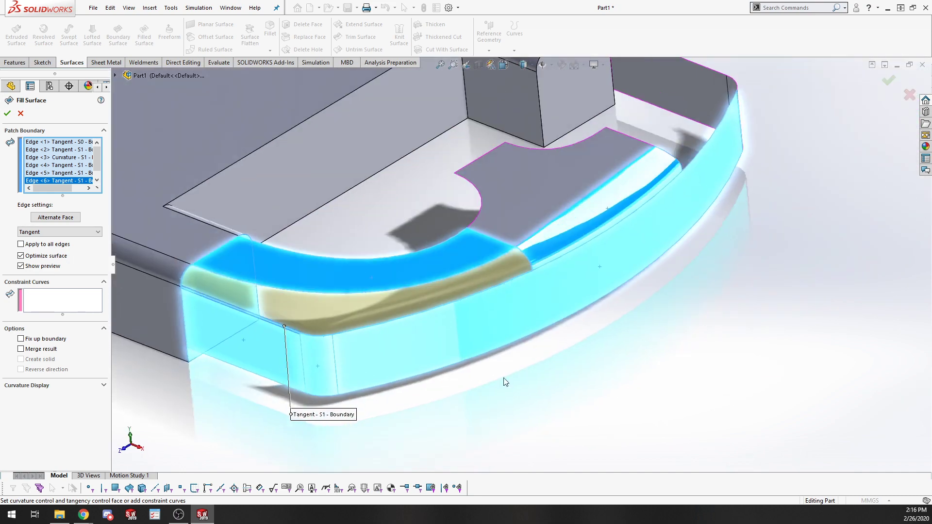
left_click(7, 113)
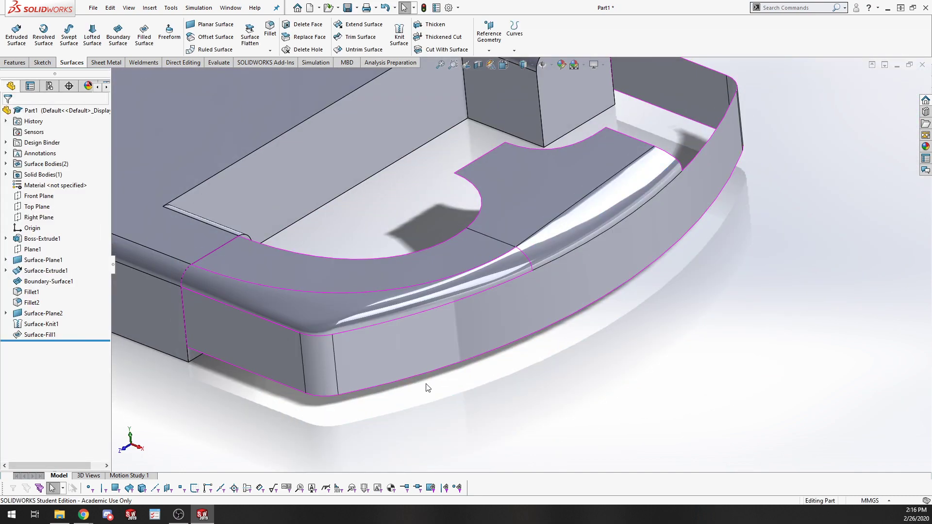
Display surface curvature on the model and examine the transition across the filled corner surface
middle_click_drag(427, 387, 398, 426)
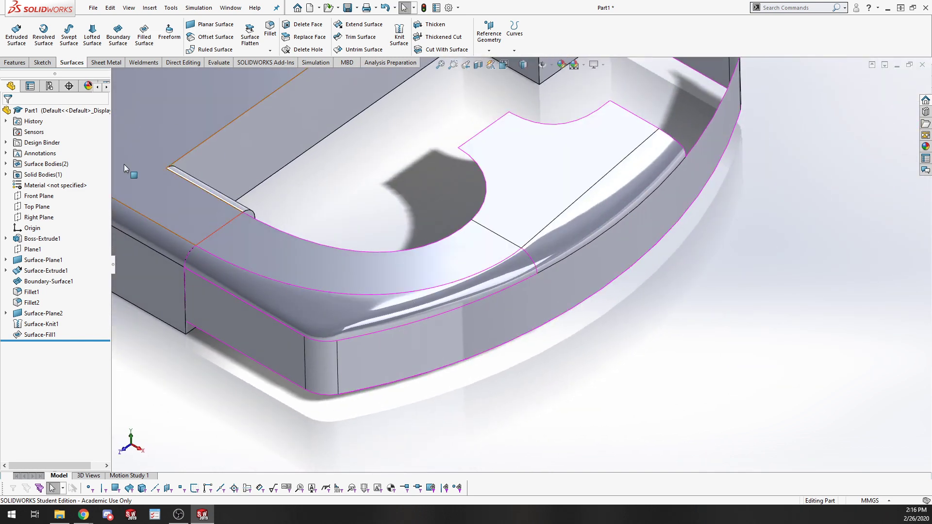
left_click(218, 62)
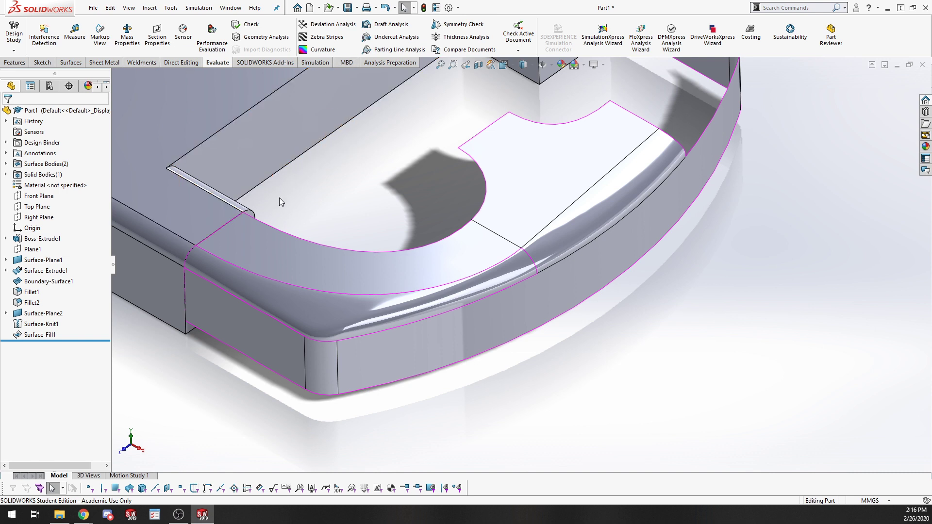
left_click(327, 49)
scroll(662, 339, "up", 2)
scroll(590, 260, "up", 3)
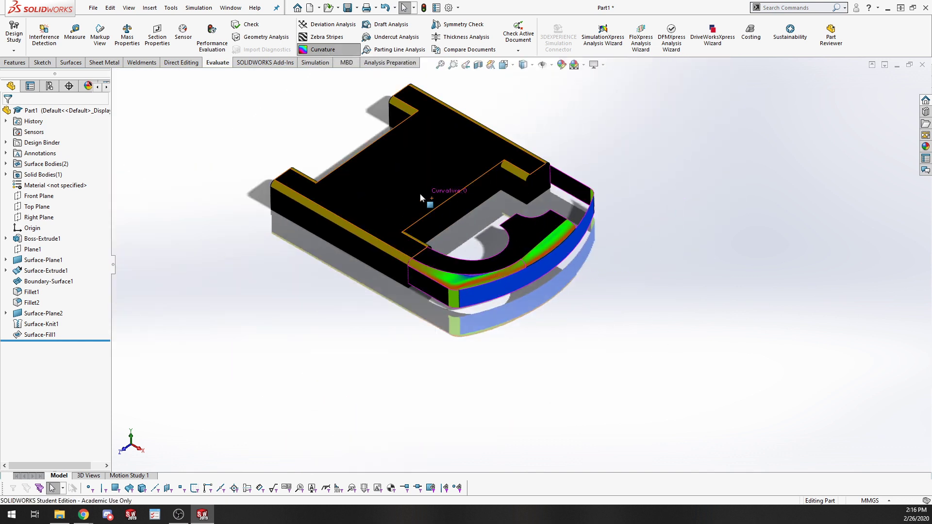
scroll(485, 257, "down", 3)
middle_click_drag(485, 257, 380, 293)
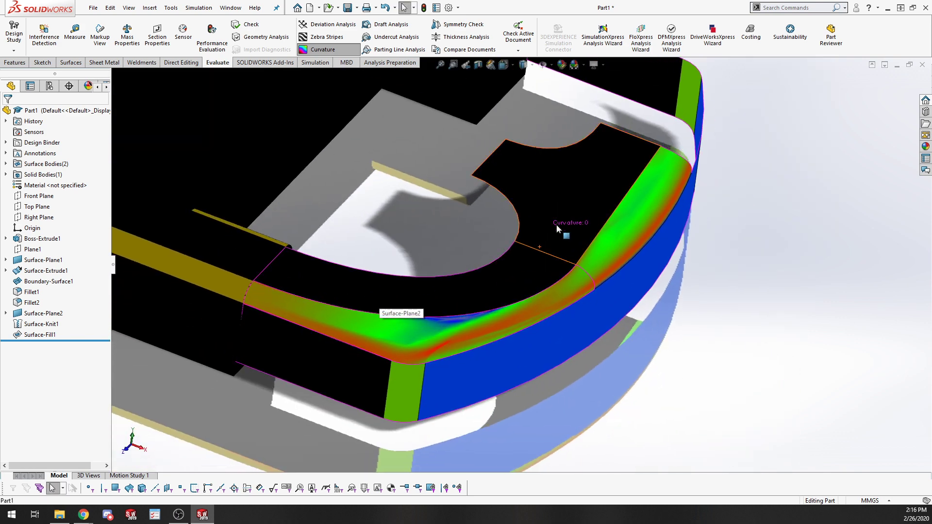
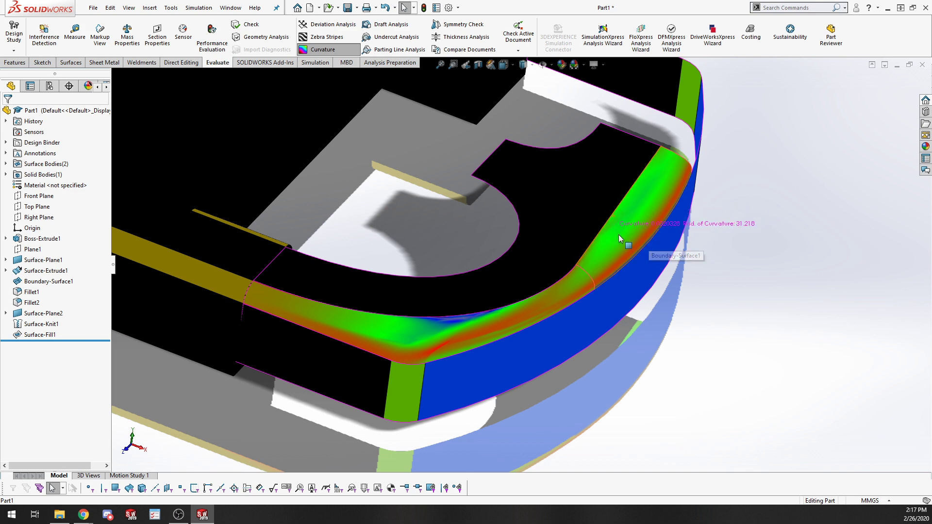
Examine the curvature display along the filled surface's lower edge and where it meets the boundary surface and the extruded band
scroll(606, 257, "down", 5)
scroll(573, 271, "down", 2)
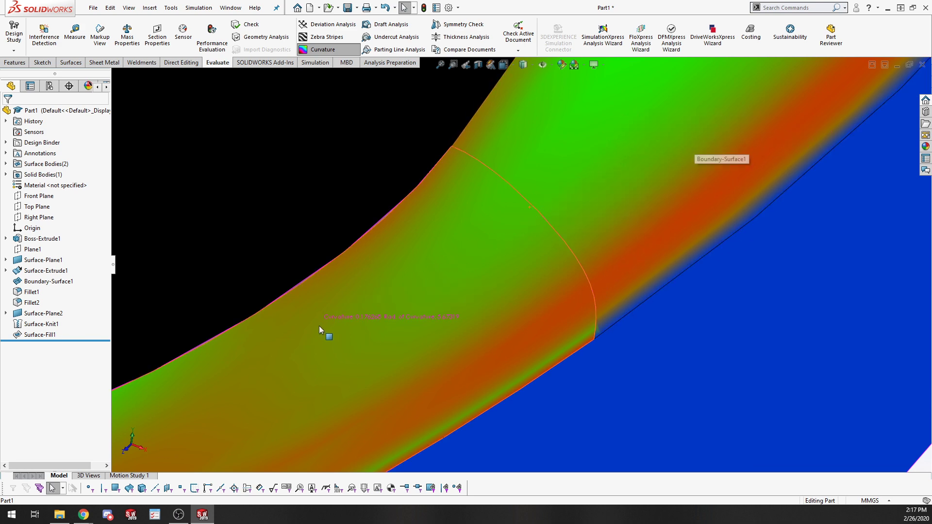
scroll(549, 378, "up", 3)
scroll(493, 306, "down", 5)
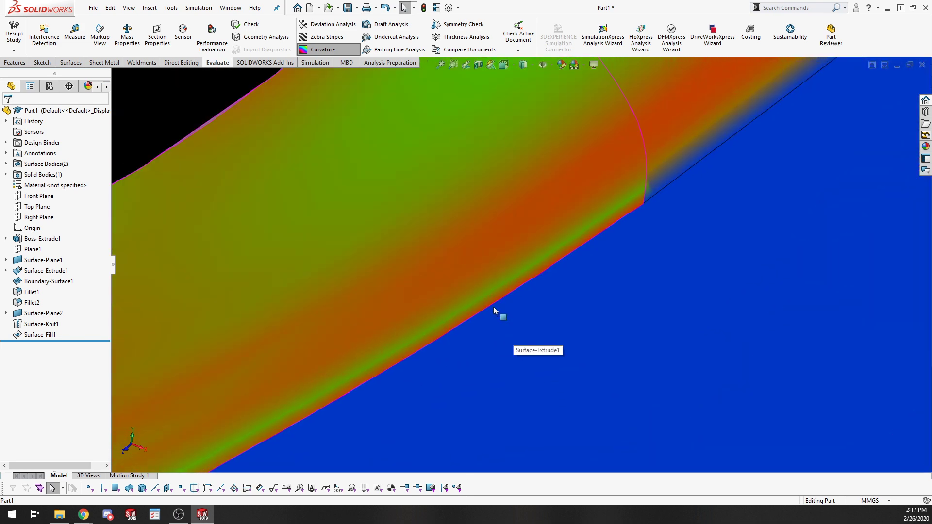
scroll(493, 307, "down", 3)
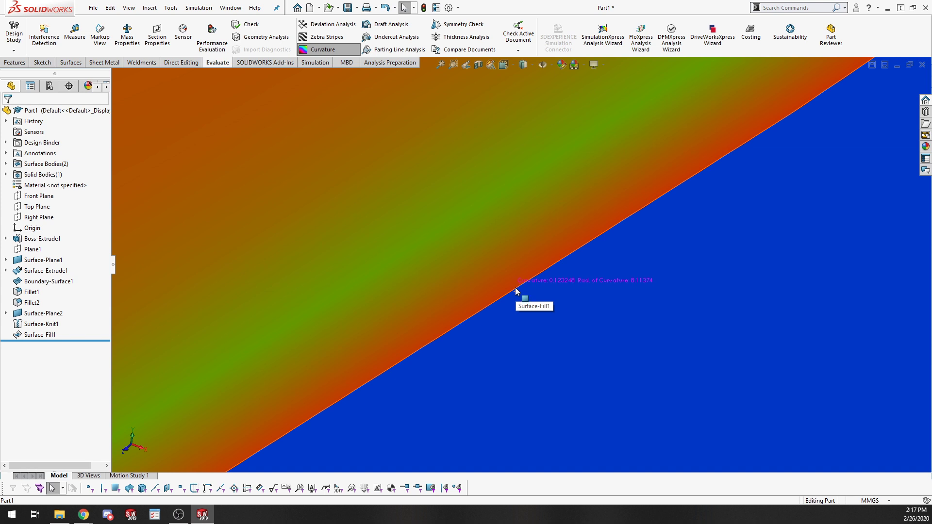
mouse_move(516, 292)
middle_mouse_down()
mouse_move(520, 310)
mouse_move(479, 262)
mouse_move(489, 225)
mouse_move(522, 195)
mouse_move(536, 272)
middle_mouse_up()
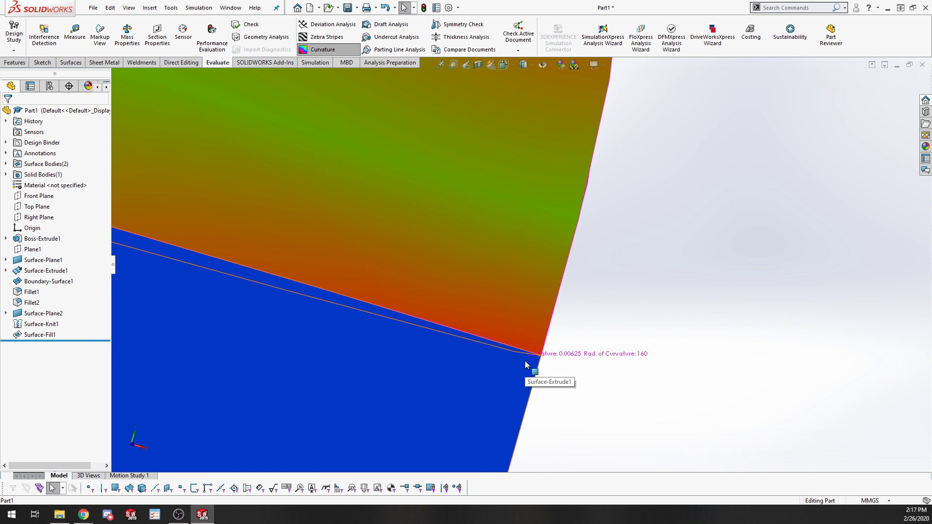
middle_click_drag(522, 124, 502, 232)
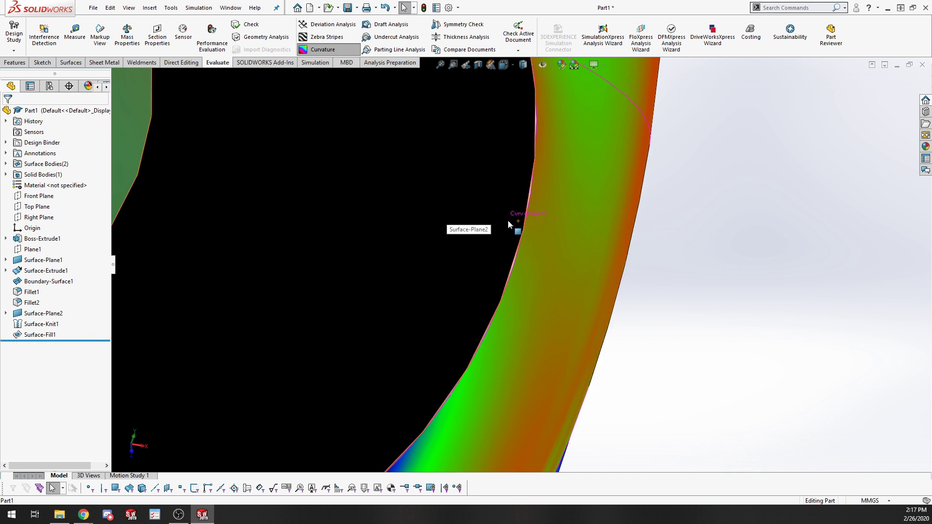
scroll(599, 268, "up", 7)
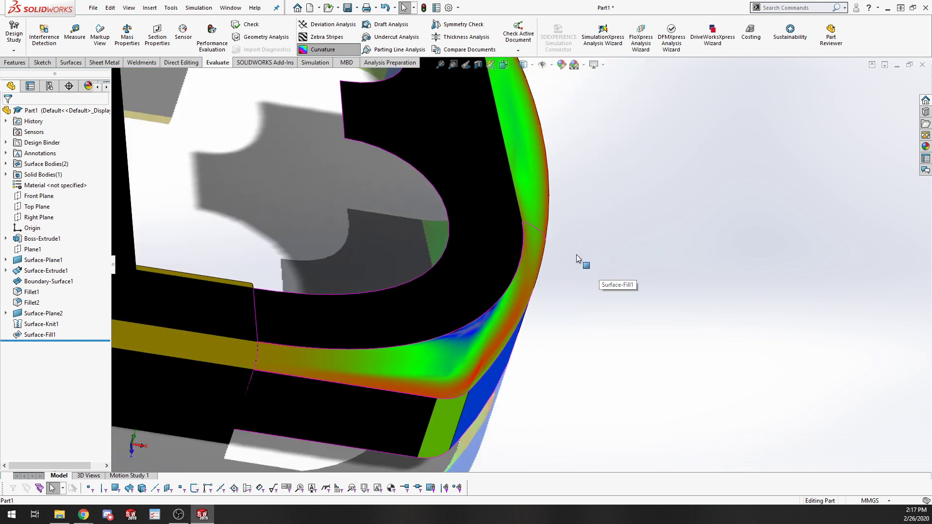
scroll(494, 301, "up", 4)
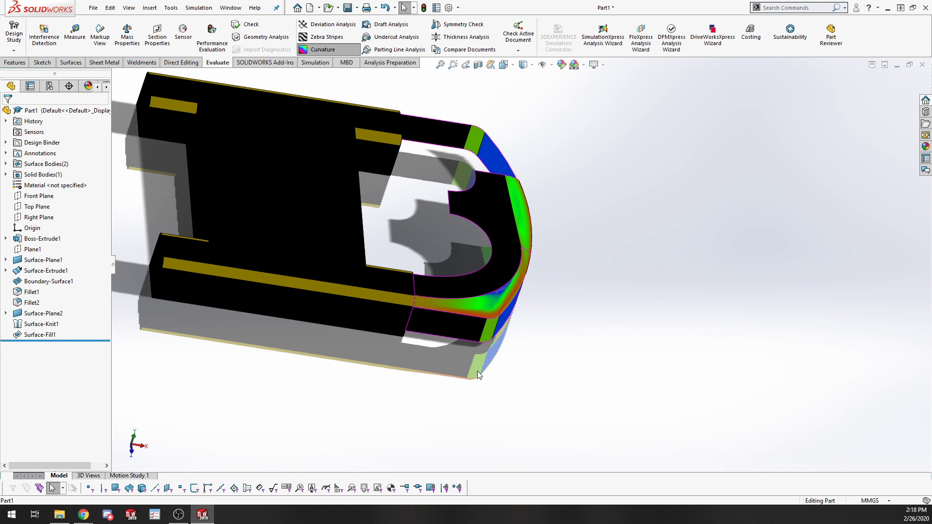
middle_click_drag(553, 312, 486, 231)
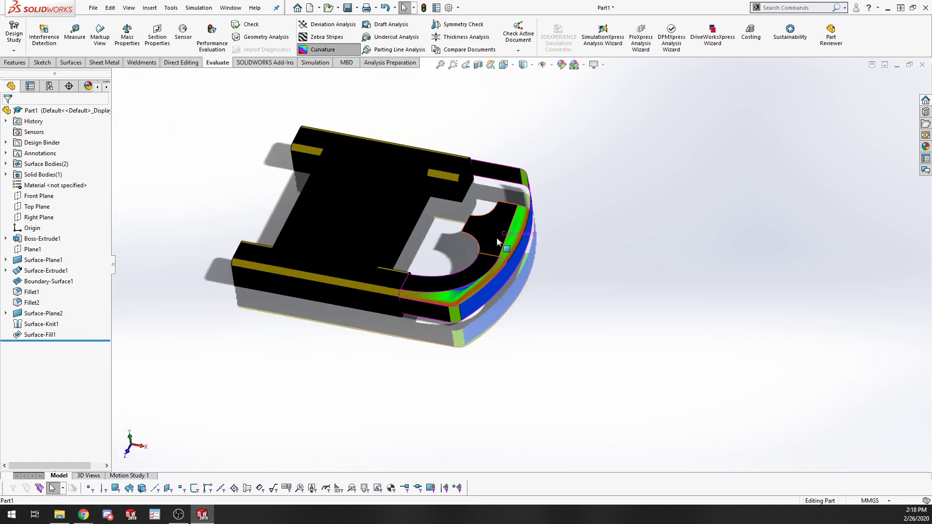
Knit the filled corner surface with the previously knitted surface body of the band and planar surface, without merging entities
left_click(73, 62)
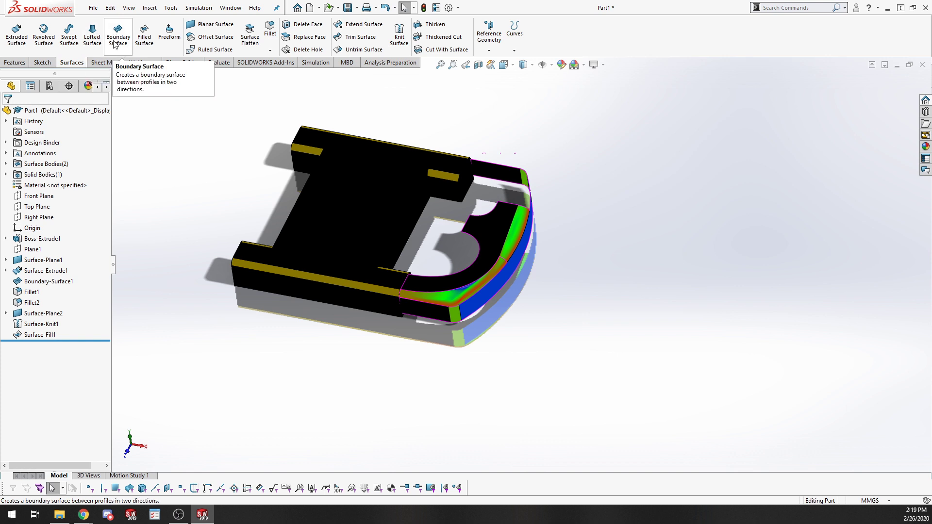
scroll(542, 267, "down", 5)
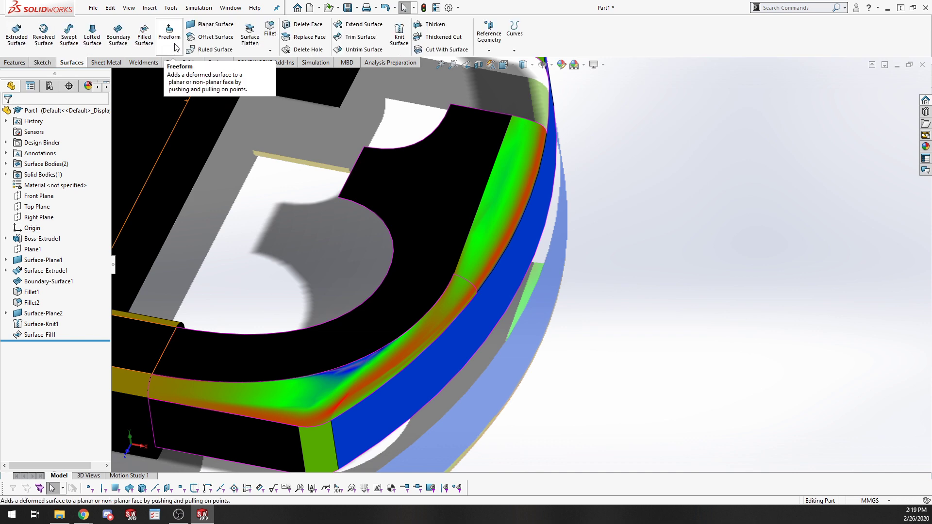
middle_click_drag(641, 266, 574, 239)
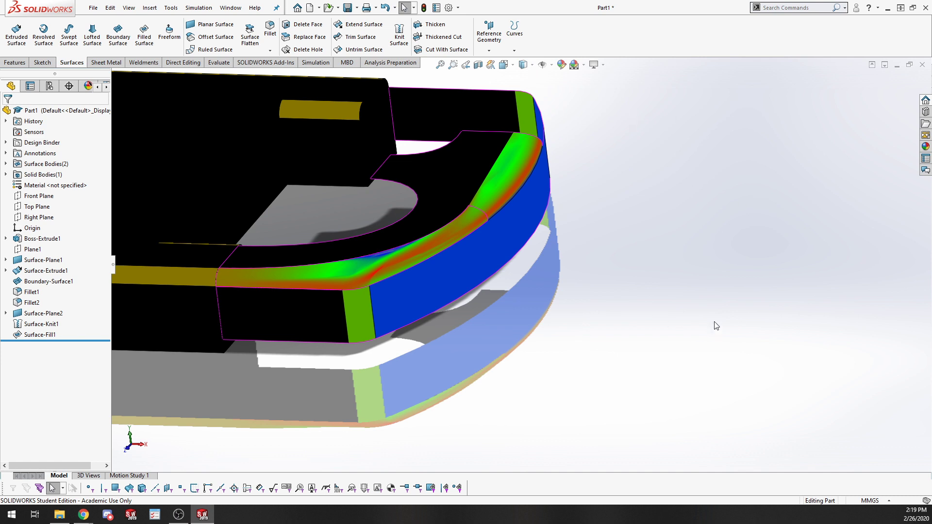
scroll(581, 218, "up", 6)
middle_click_drag(580, 218, 339, 214)
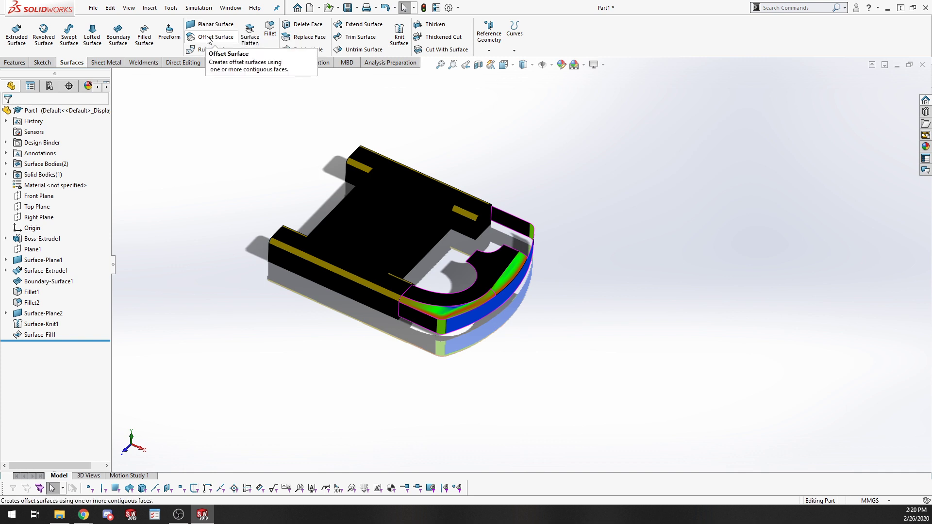
middle_click_drag(320, 138, 286, 68)
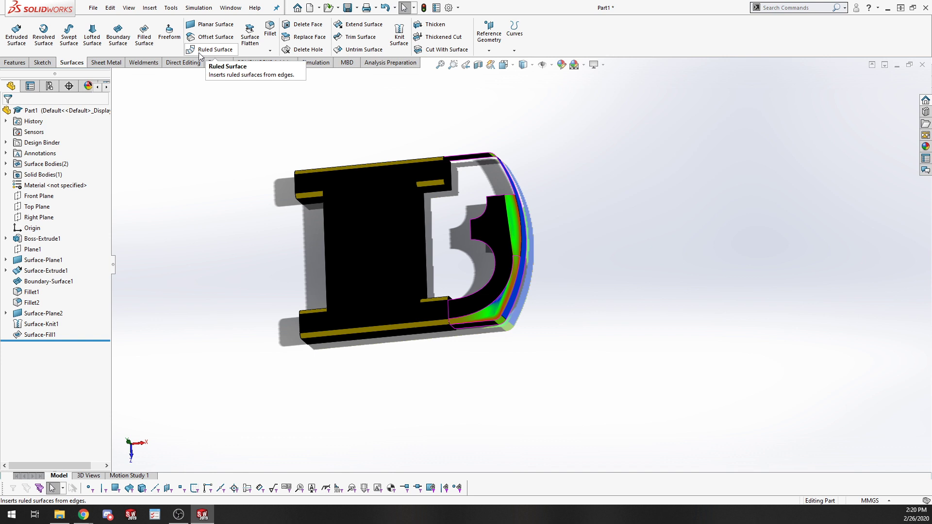
middle_click_drag(272, 112, 224, 131)
scroll(491, 209, "down", 3)
scroll(490, 208, "up", 2)
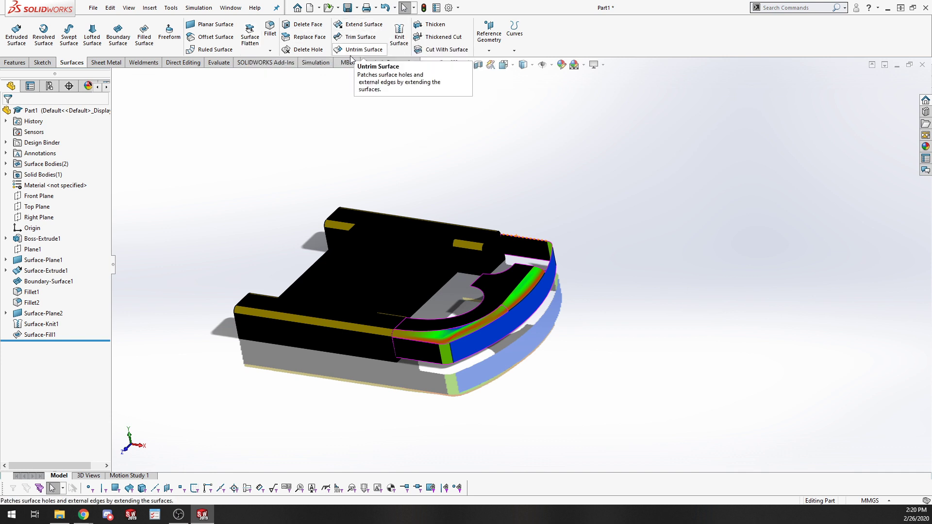
left_click(406, 45)
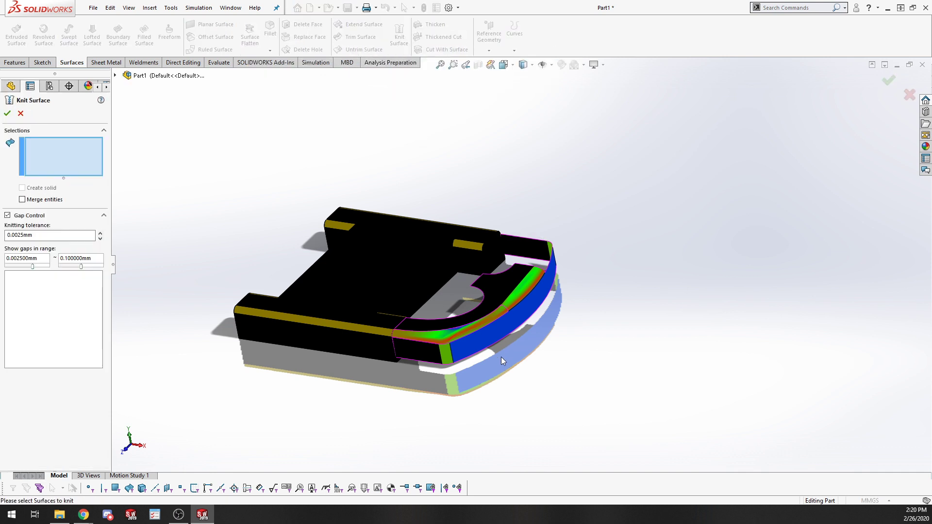
left_click(456, 330)
left_click(505, 340)
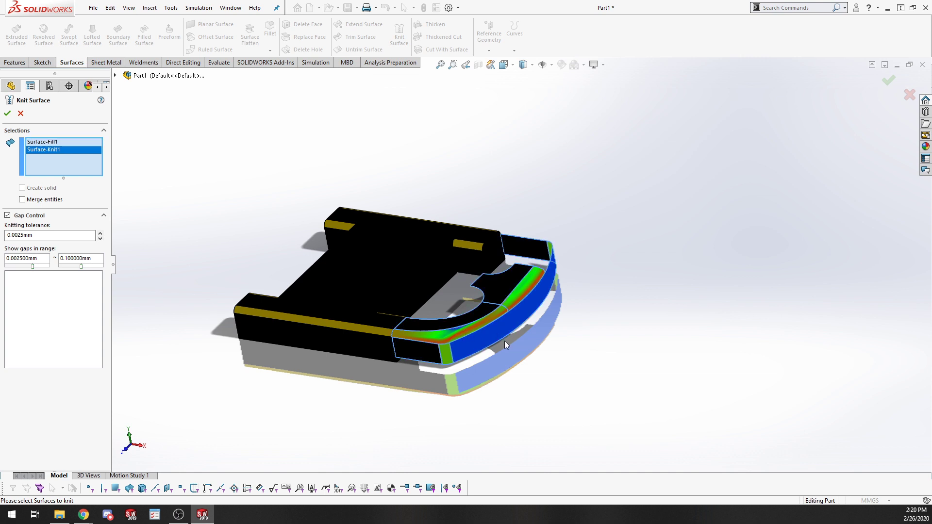
middle_click_drag(545, 353, 430, 339)
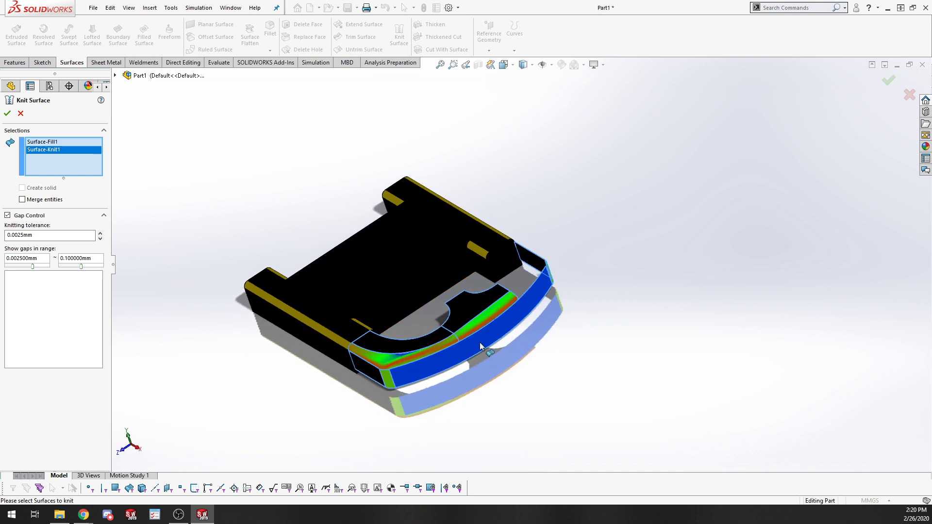
left_click(8, 113)
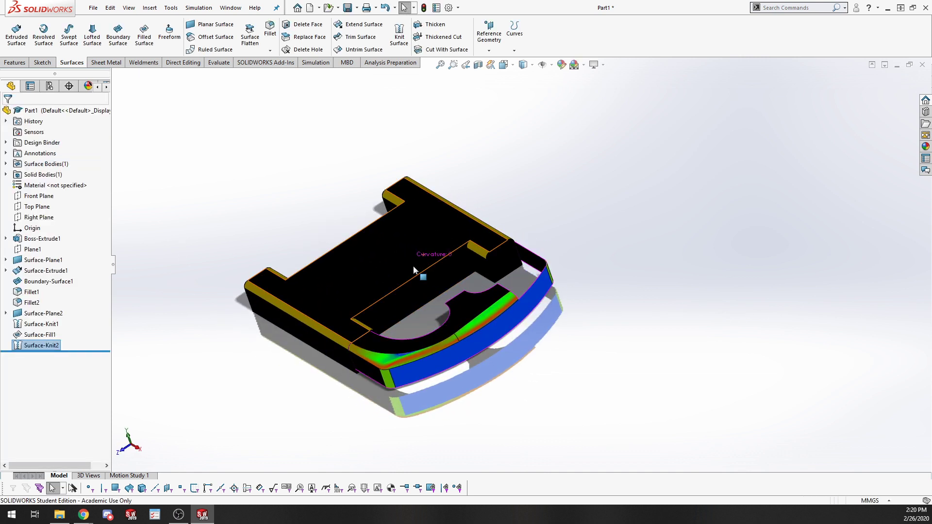
Turn off the surface curvature display on the model
left_click(40, 175)
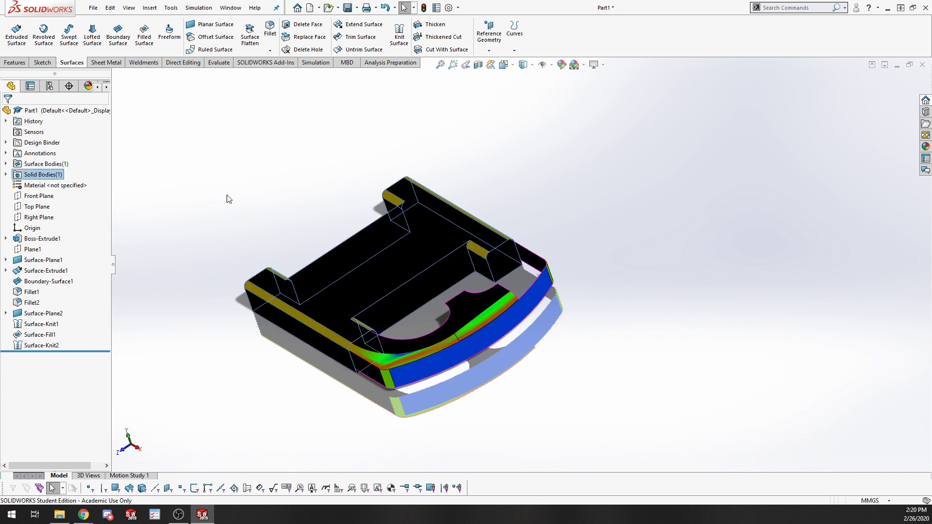
left_click(142, 62)
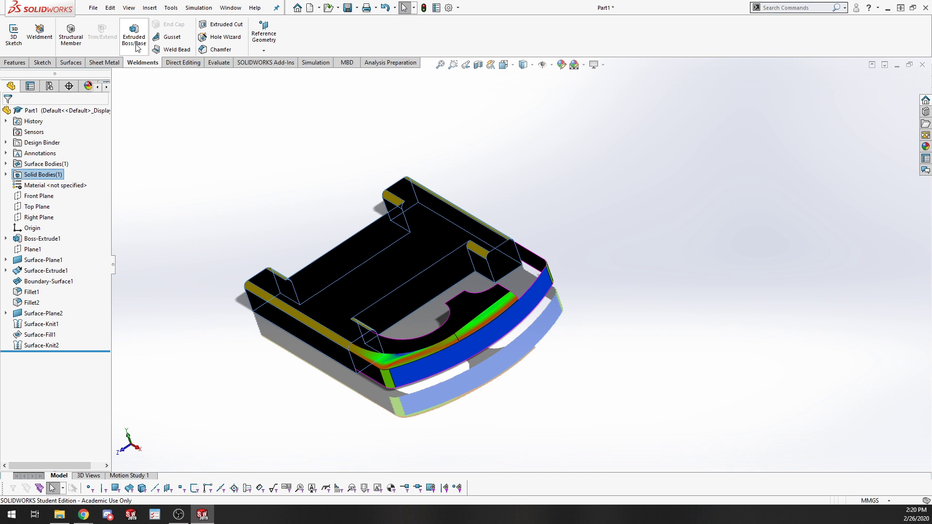
left_click(103, 64)
left_click(215, 64)
left_click(320, 51)
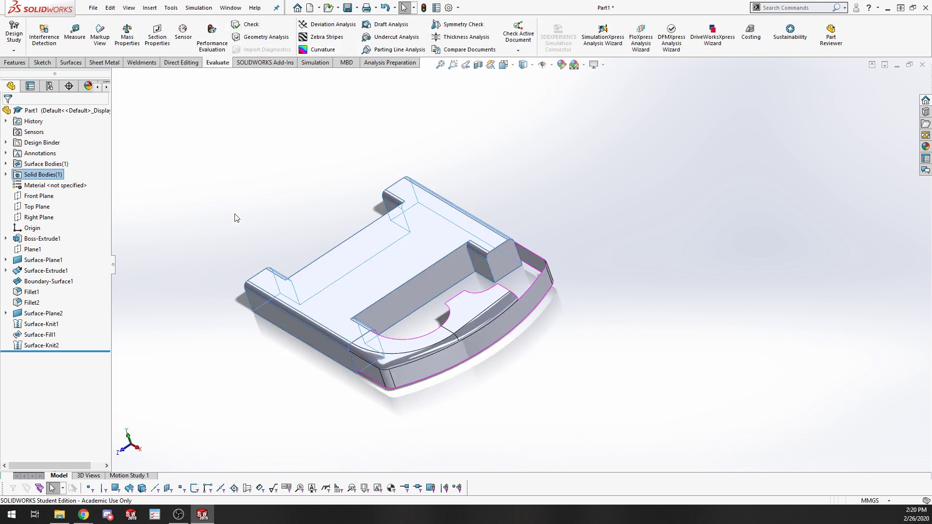
Highlight the solid body and the surface body in turn and examine how the knitted end meets the block from all sides
left_click(233, 217)
left_click(33, 176)
middle_click_drag(261, 353, 308, 333)
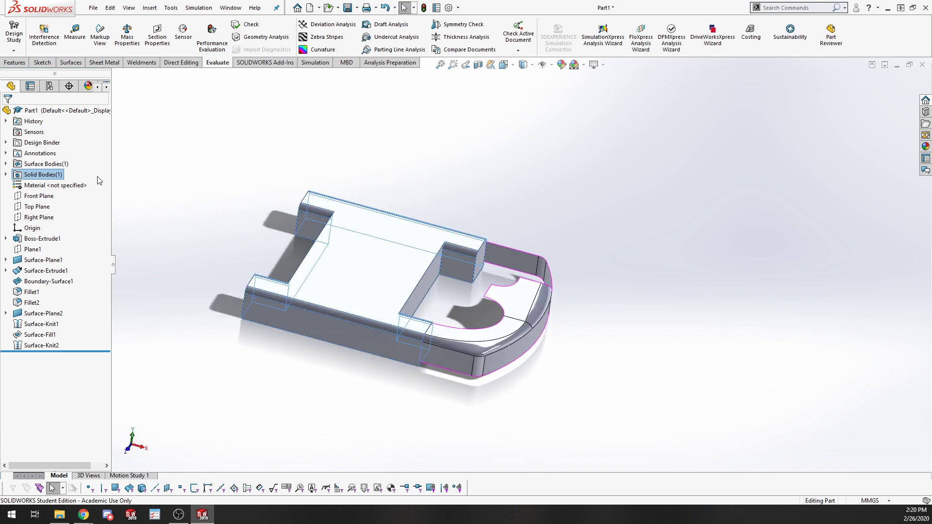
left_click(72, 165)
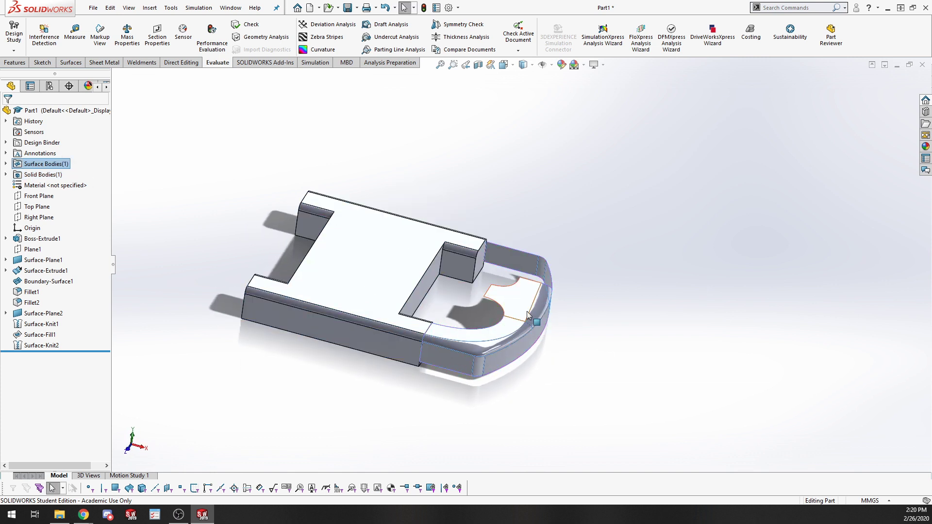
middle_click_drag(526, 313, 403, 292)
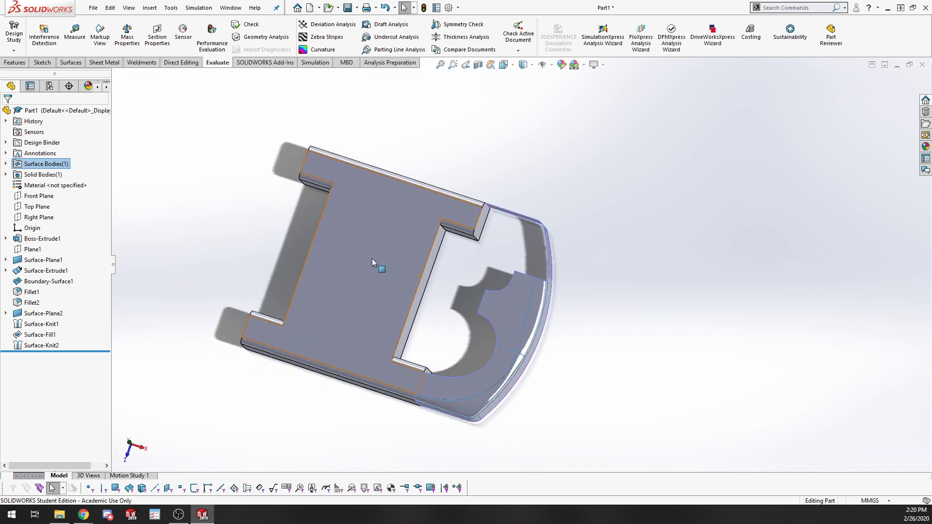
scroll(533, 345, "down", 3)
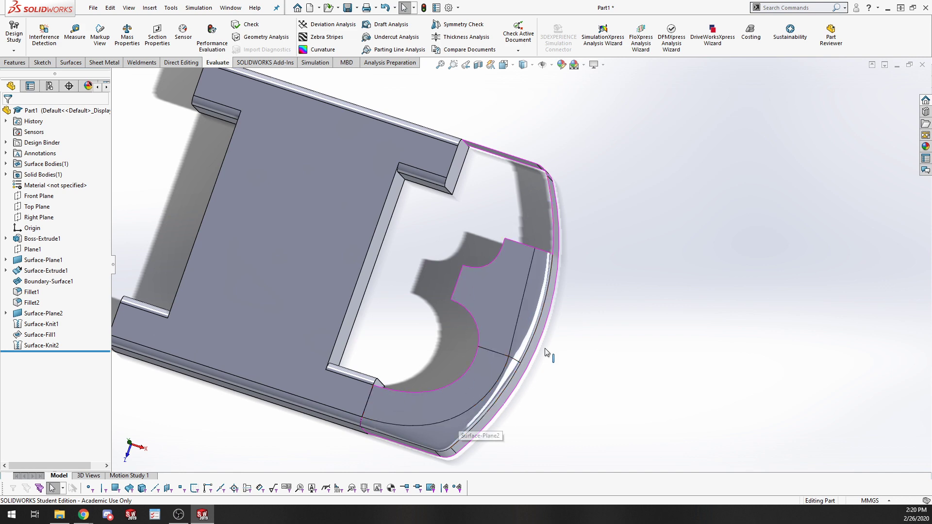
middle_click_drag(469, 417, 351, 261)
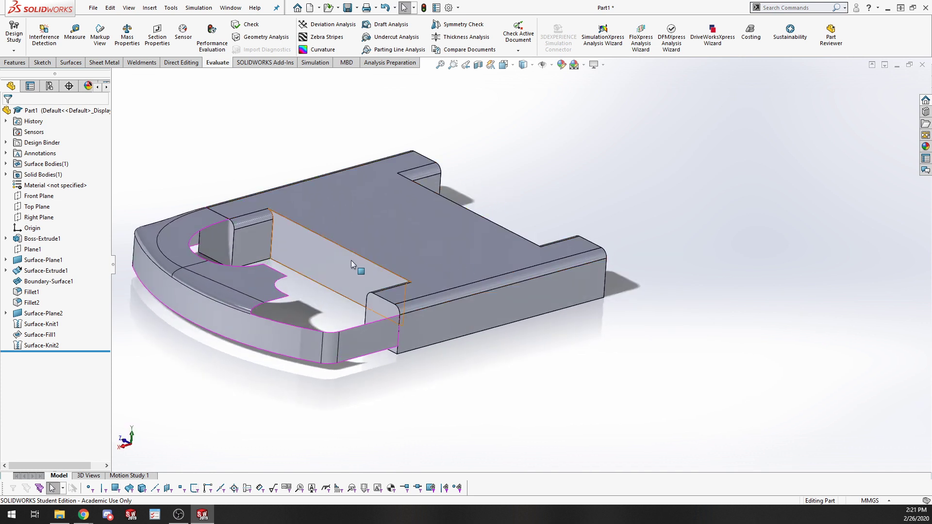
scroll(520, 182, "up", 3)
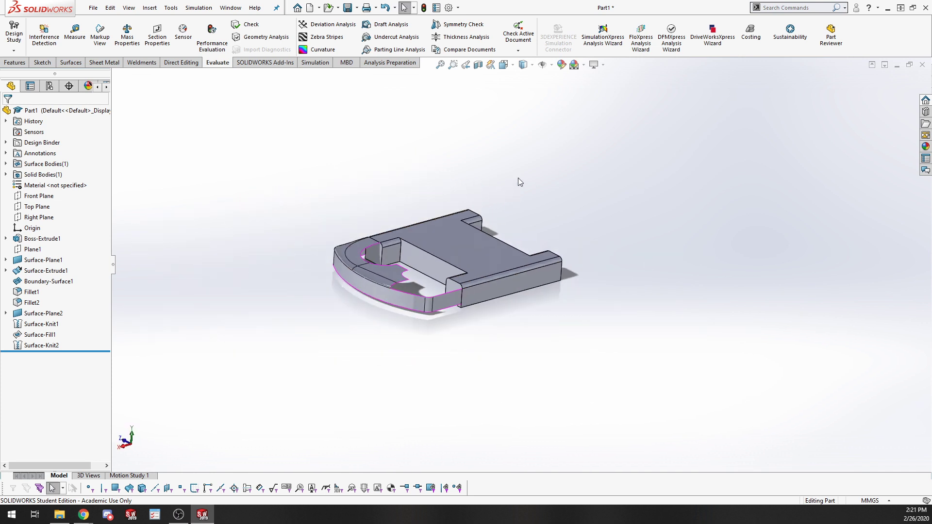
middle_click_drag(445, 190, 330, 146)
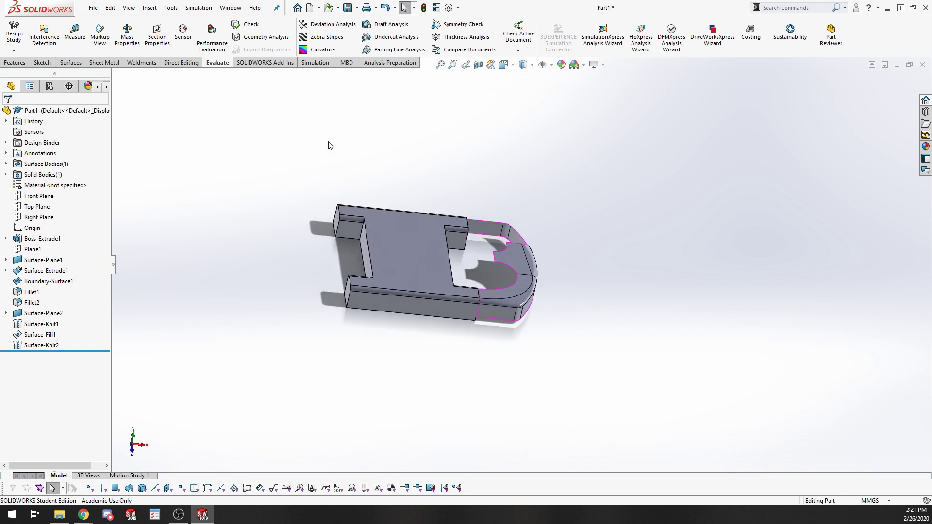
Delete the four end faces of the I-shaped block's legs with Delete Face, using the plain Delete option
left_click(70, 63)
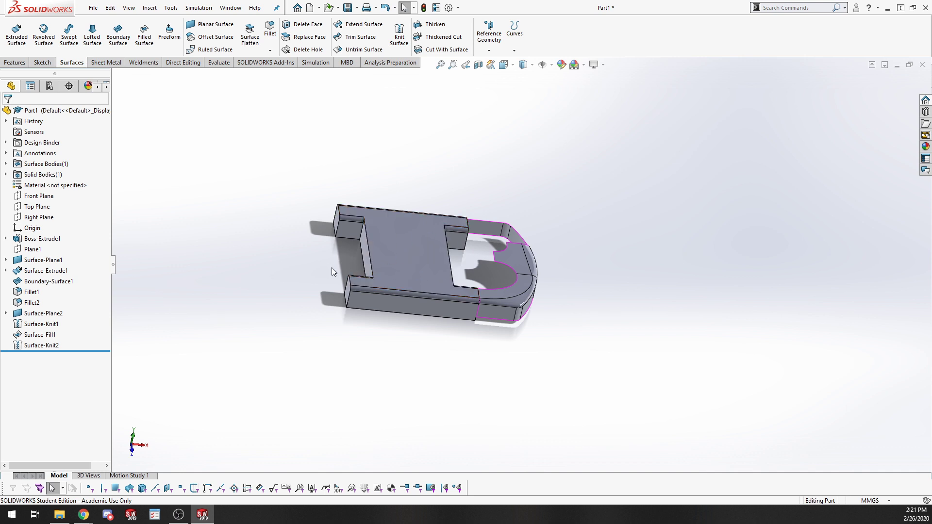
middle_click_drag(230, 169, 237, 205)
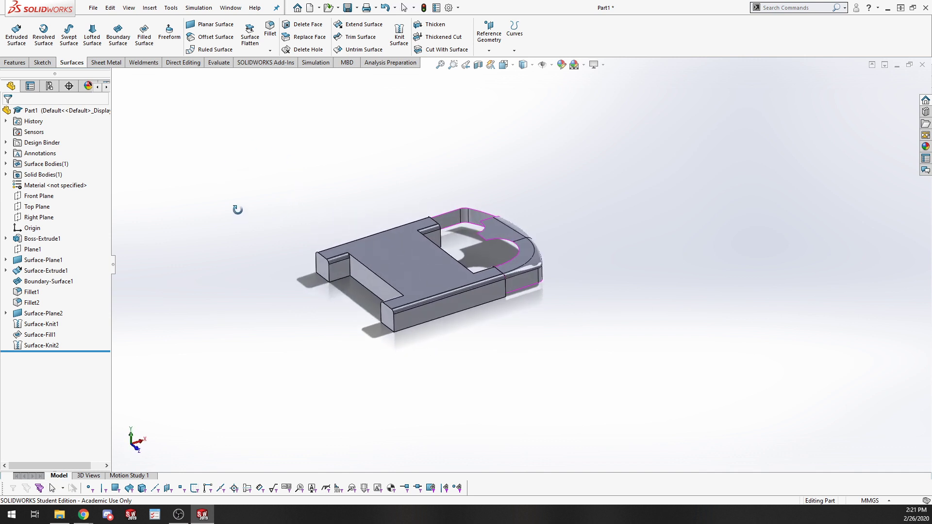
scroll(481, 270, "down", 2)
scroll(307, 281, "down", 2)
scroll(342, 239, "down", 3)
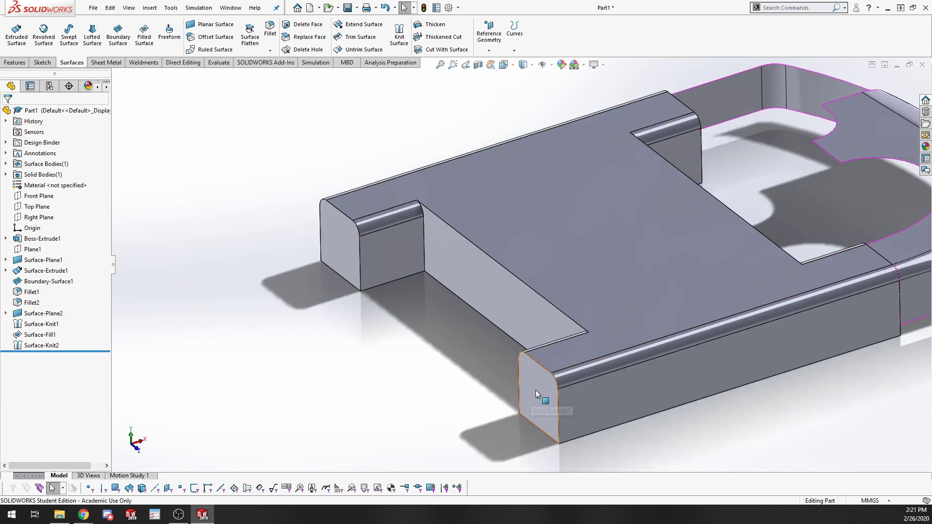
middle_click_drag(722, 381, 895, 252)
scroll(894, 252, "up", 3)
scroll(757, 284, "down", 5)
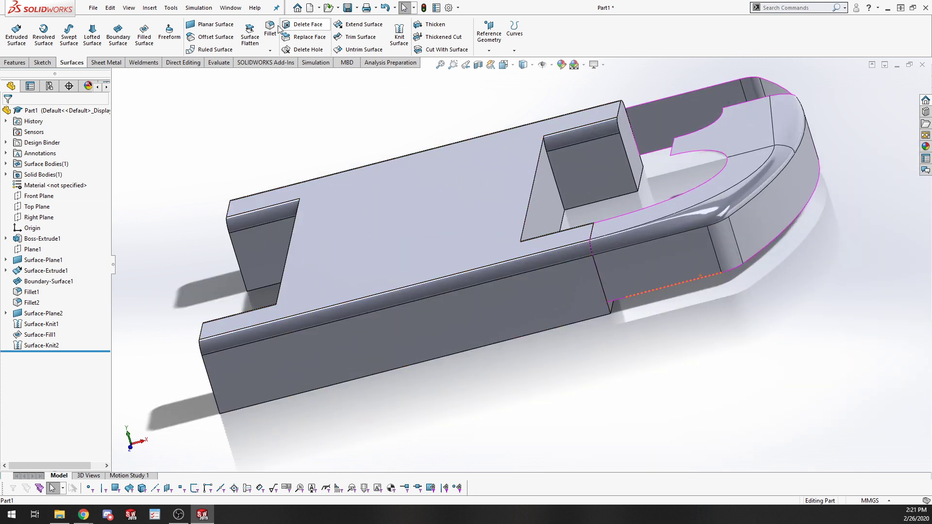
left_click(293, 30)
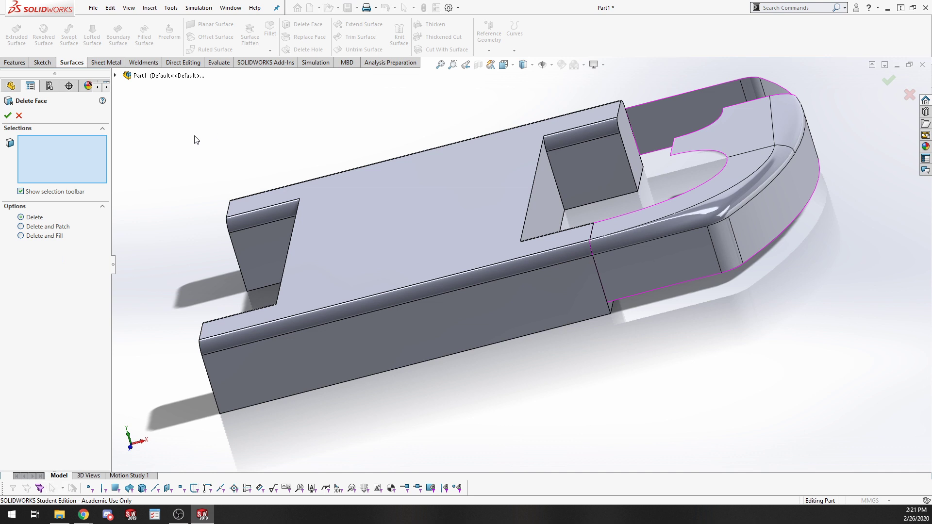
middle_click_drag(226, 122, 295, 113)
left_click(213, 235)
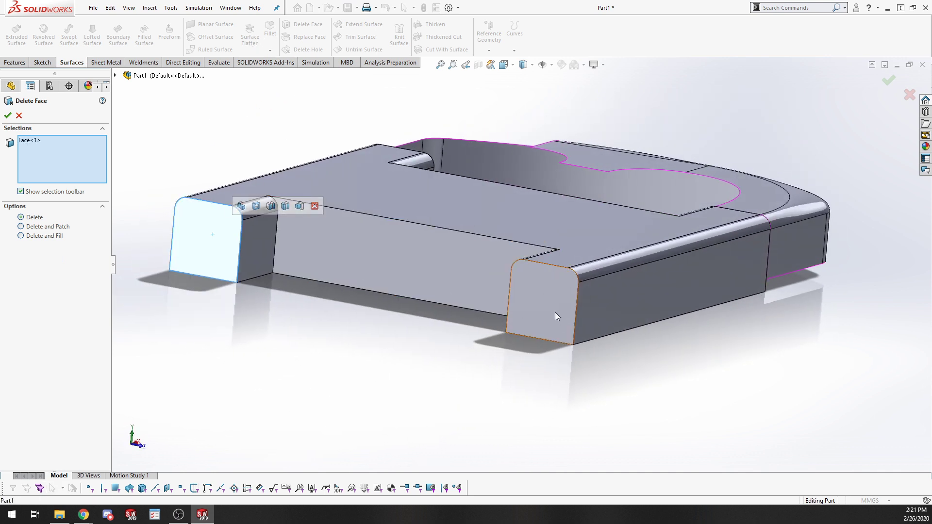
left_click(559, 313)
middle_click_drag(681, 329, 390, 213)
left_click(363, 218)
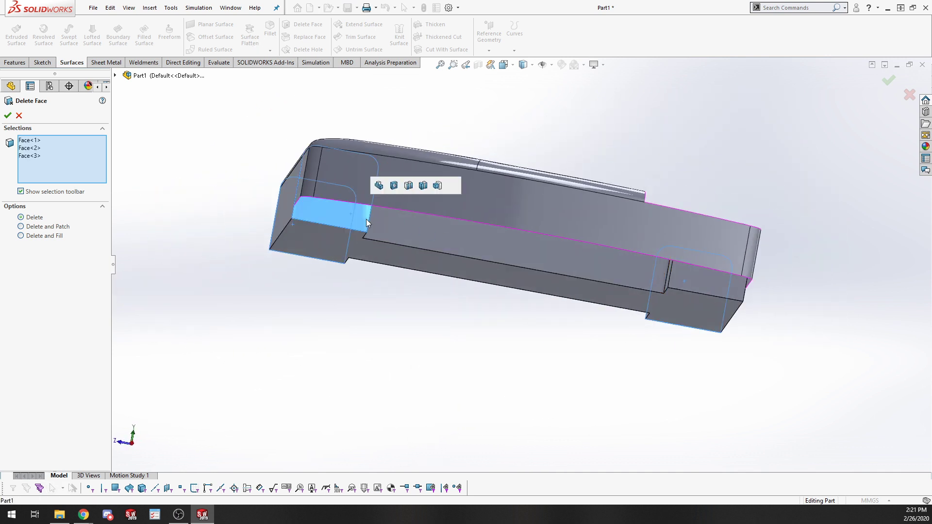
left_click(695, 280)
left_click(8, 116)
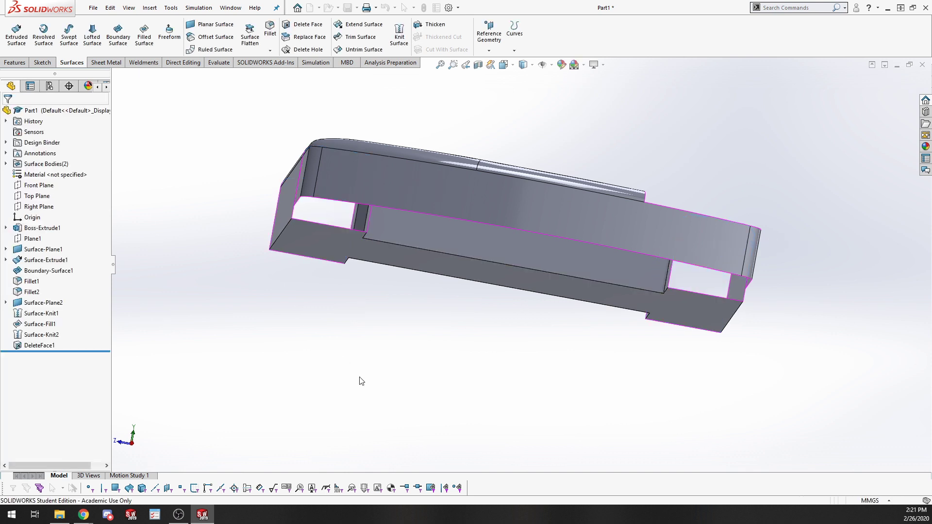
Examine the opened leg ends of the block and how the knitted curved surface meets them, from above and below
middle_click_drag(304, 325, 468, 345)
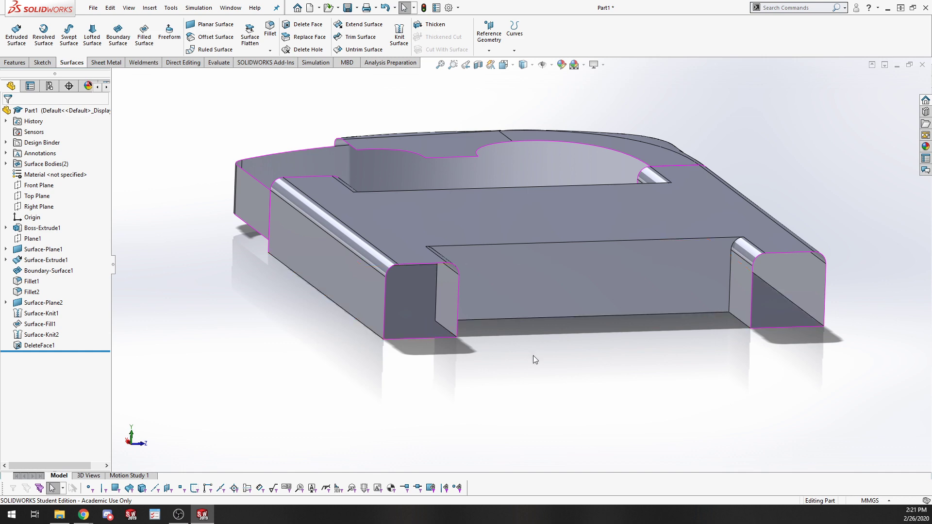
middle_click_drag(533, 355, 613, 435)
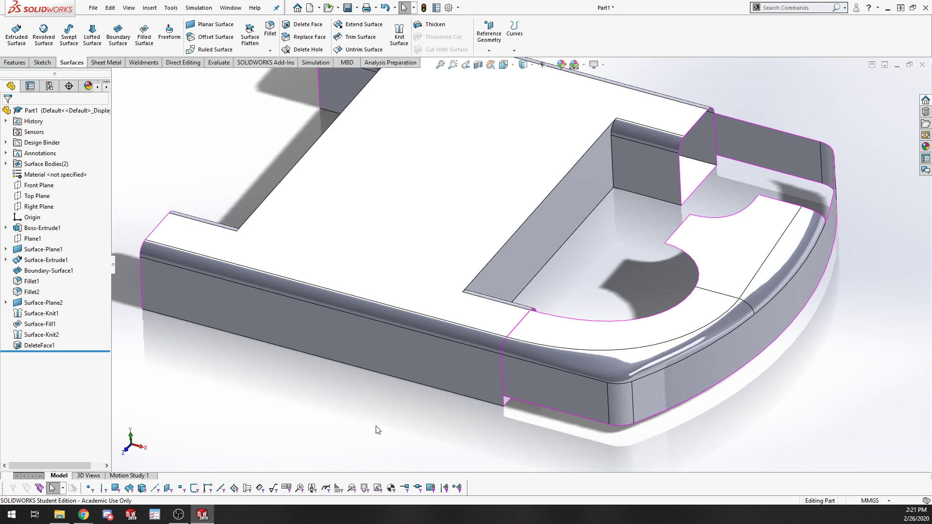
middle_click_drag(379, 430, 332, 254)
scroll(386, 277, "down", 5)
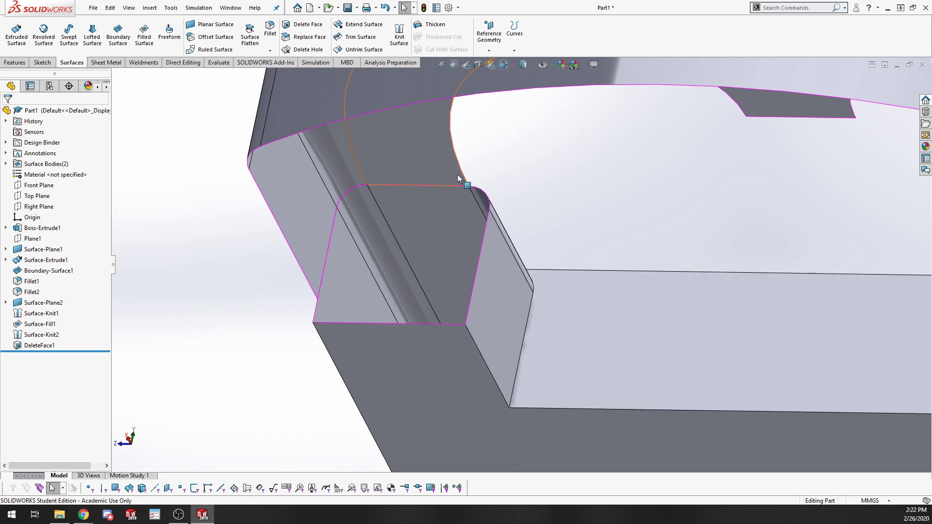
middle_click_drag(462, 181, 439, 374)
scroll(316, 290, "up", 7)
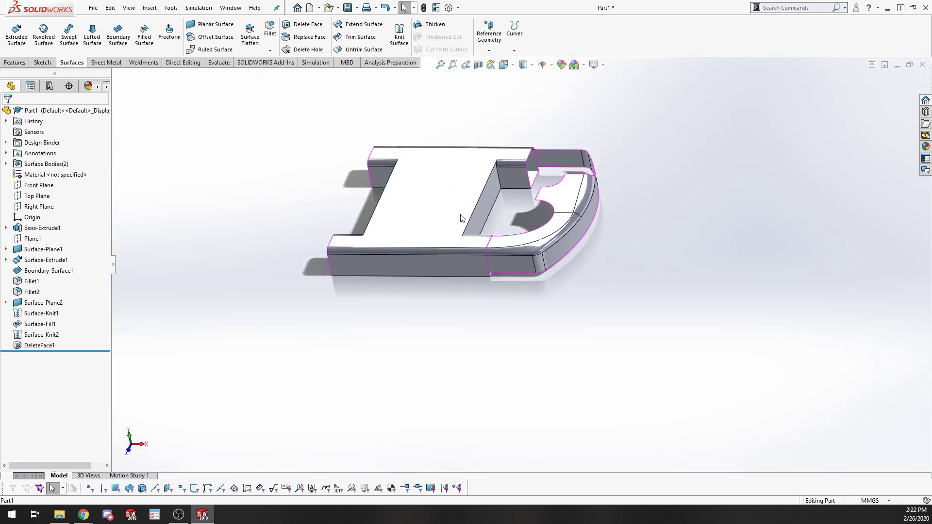
middle_click_drag(462, 219, 452, 237)
scroll(523, 271, "down", 4)
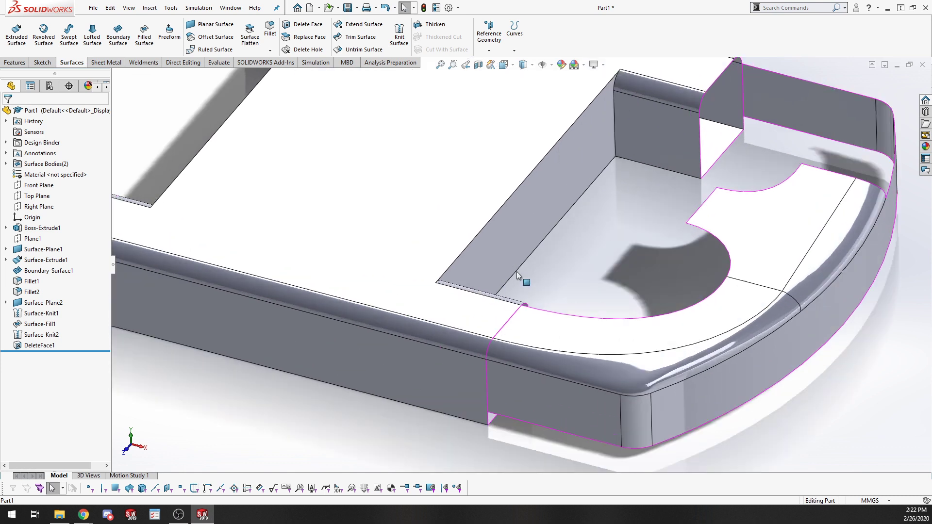
scroll(545, 250, "up", 4)
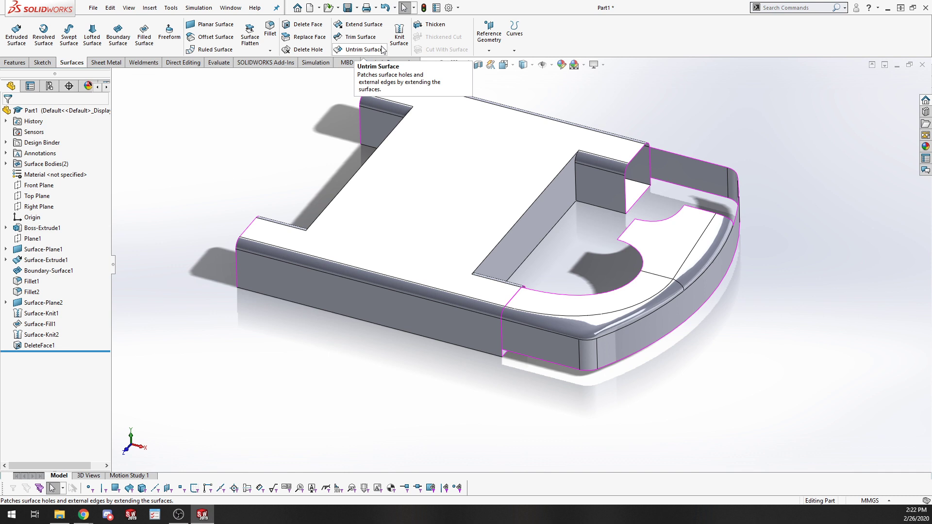
Thicken the knitted curved surface by 2 mm without merging the result
left_click(431, 25)
left_click(709, 174)
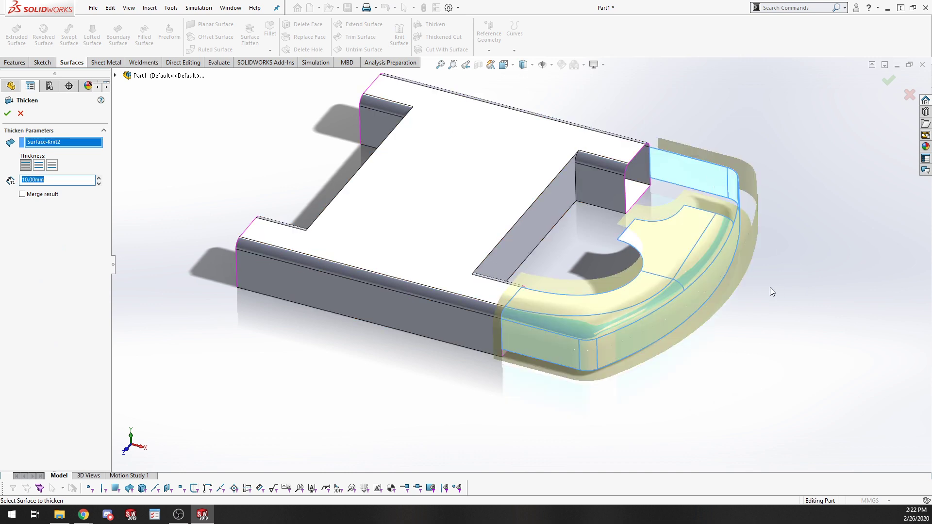
scroll(619, 272, "down", 5)
middle_click_drag(620, 265, 563, 257)
left_click(22, 194)
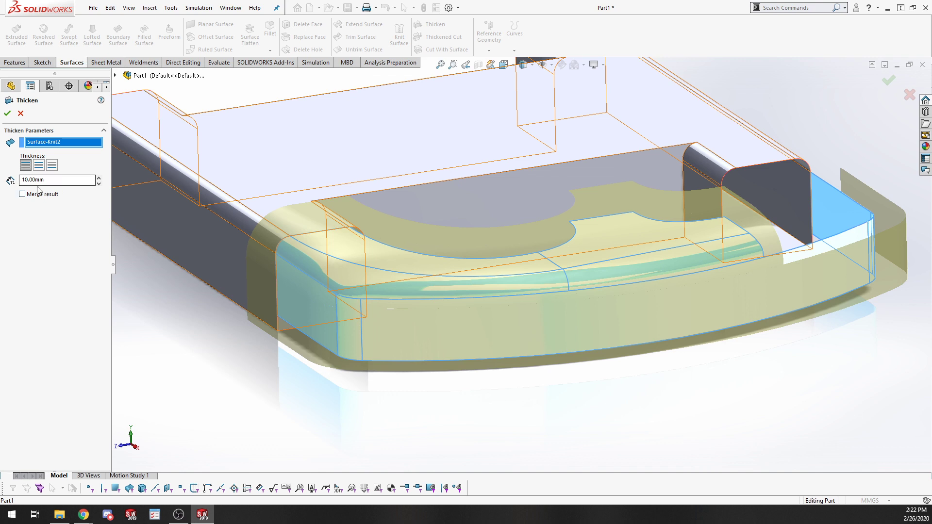
double_click(36, 180)
type("2")
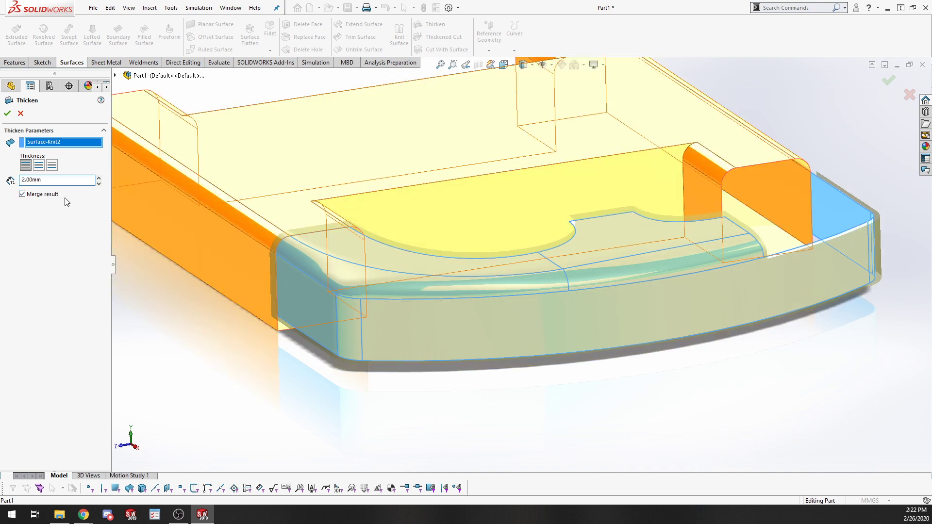
left_click(22, 194)
left_click(7, 113)
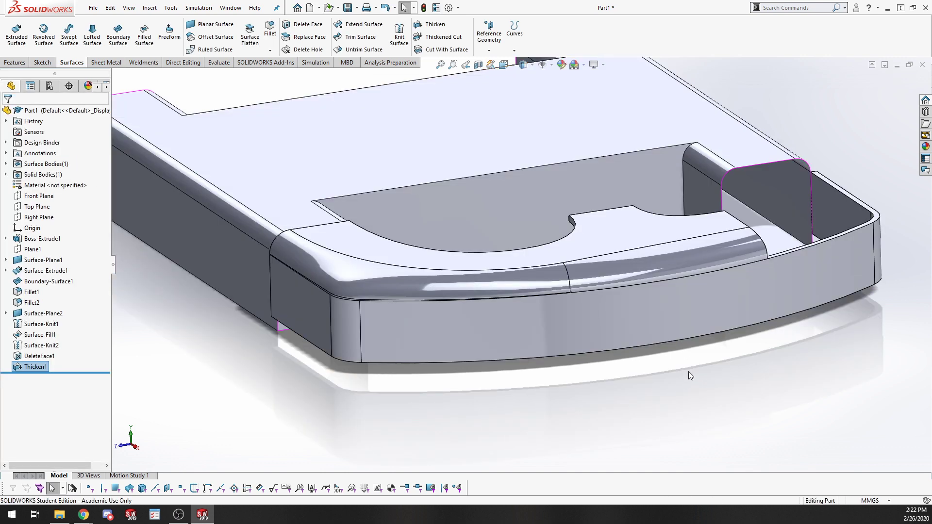
Examine the thickened curved band around its rim and corners, and review the Thicken feature's parameters
middle_click_drag(688, 371, 728, 202)
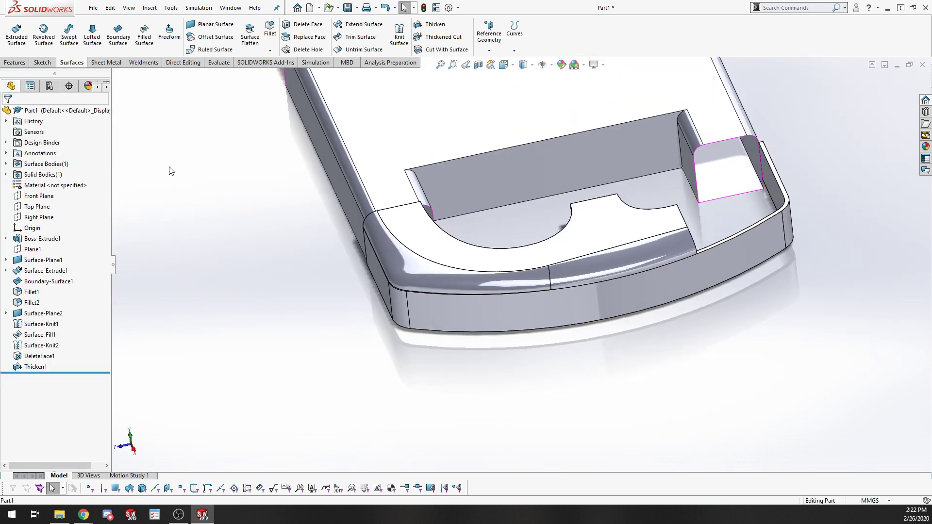
scroll(727, 202, "down", 3)
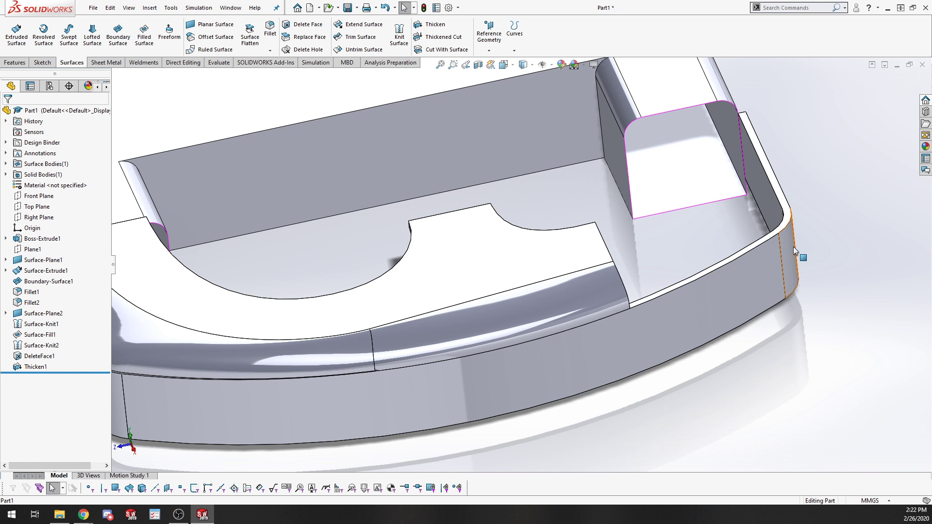
scroll(743, 224, "up", 5)
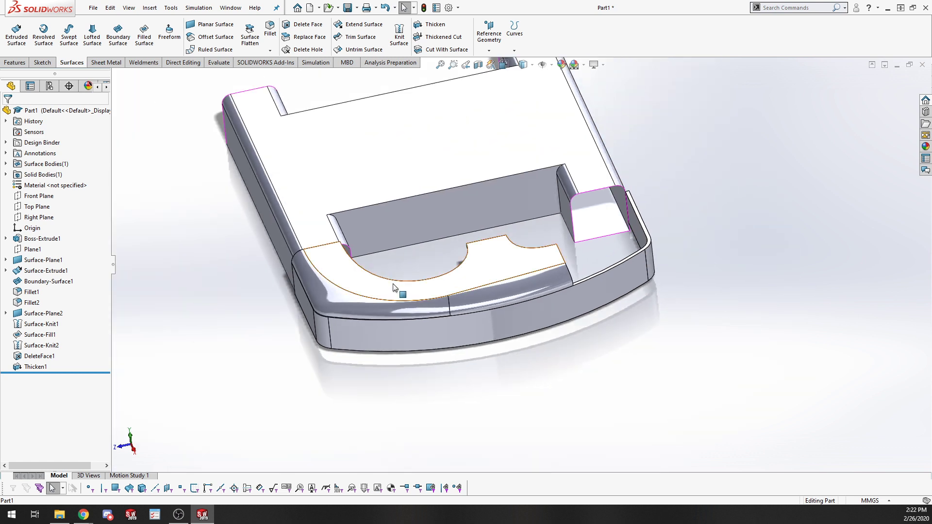
middle_click_drag(310, 278, 324, 377)
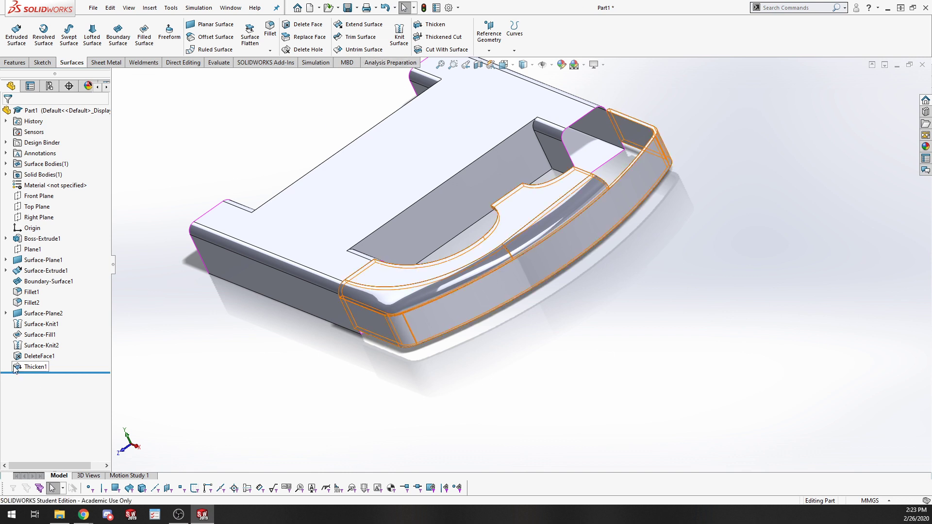
right_click(31, 367)
left_click(22, 291)
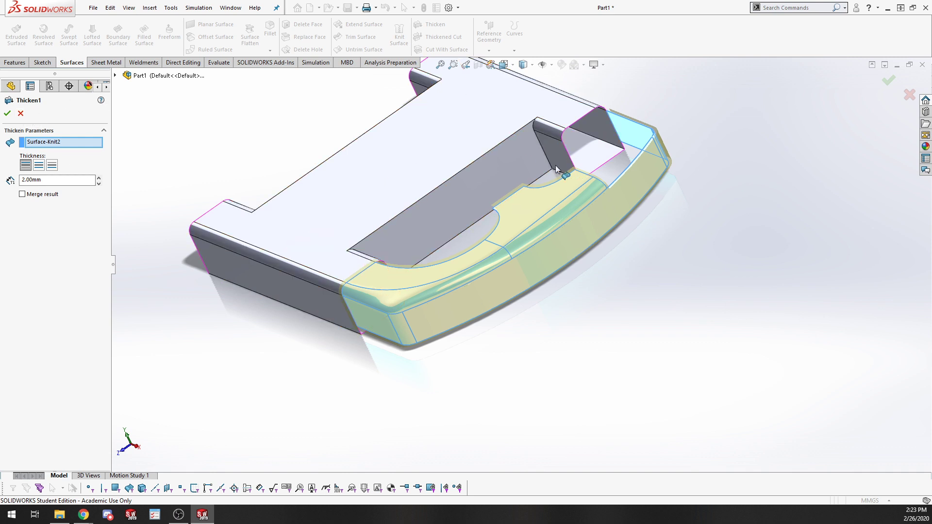
scroll(556, 165, "up", 2)
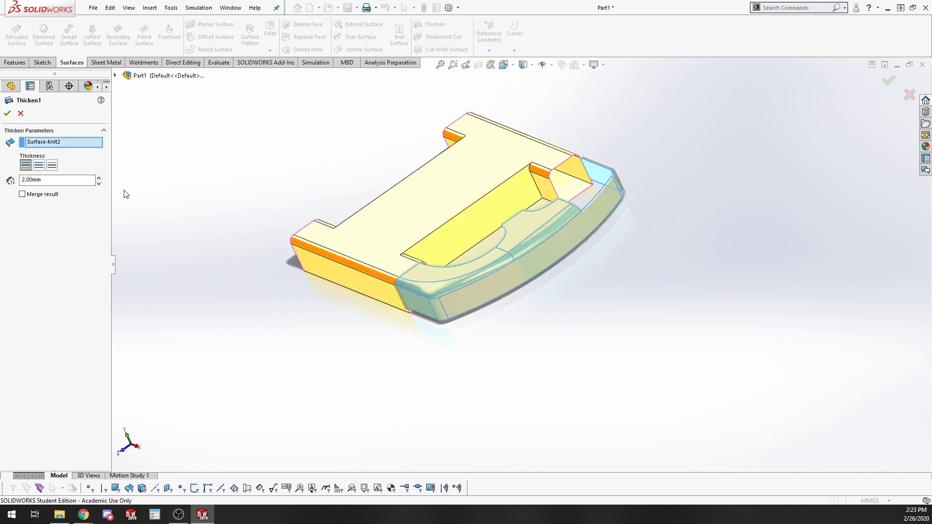
left_click(22, 115)
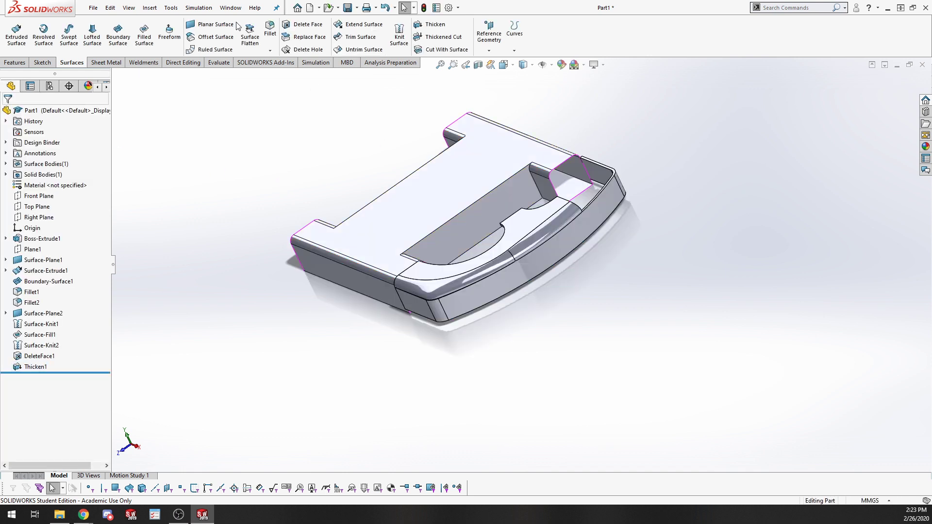
left_click(15, 62)
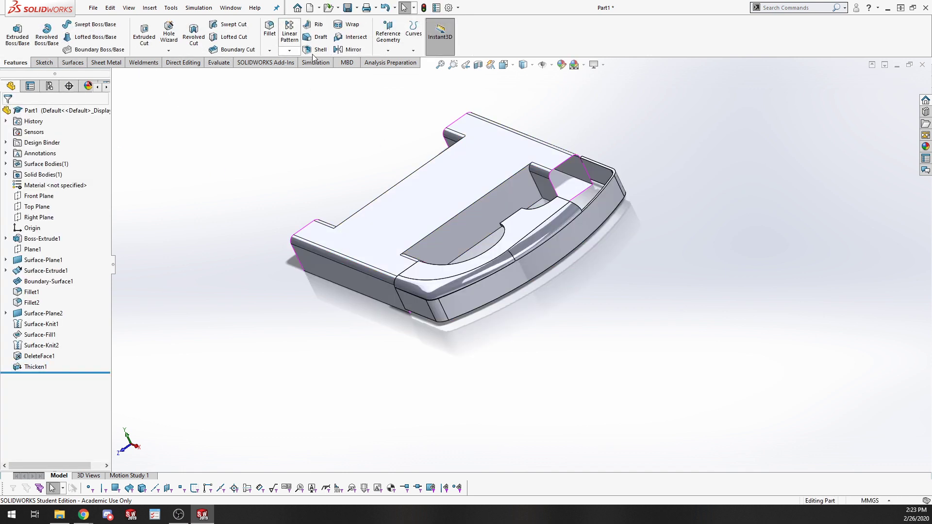
left_click(320, 38)
scroll(496, 219, "down", 5)
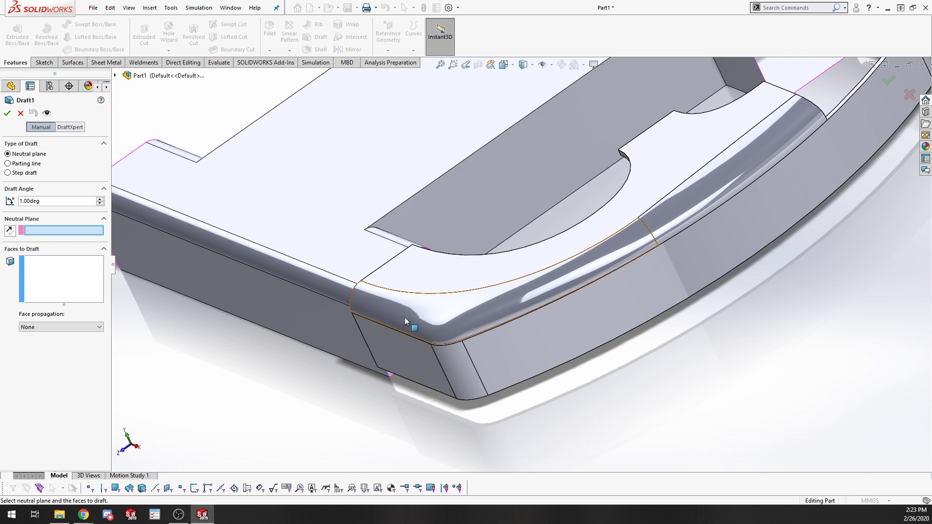
scroll(665, 238, "up", 1)
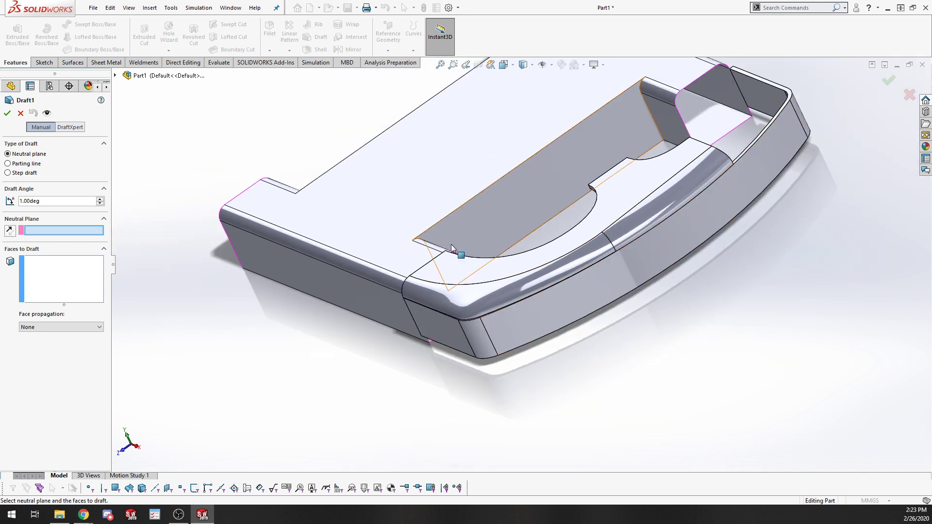
left_click(20, 112)
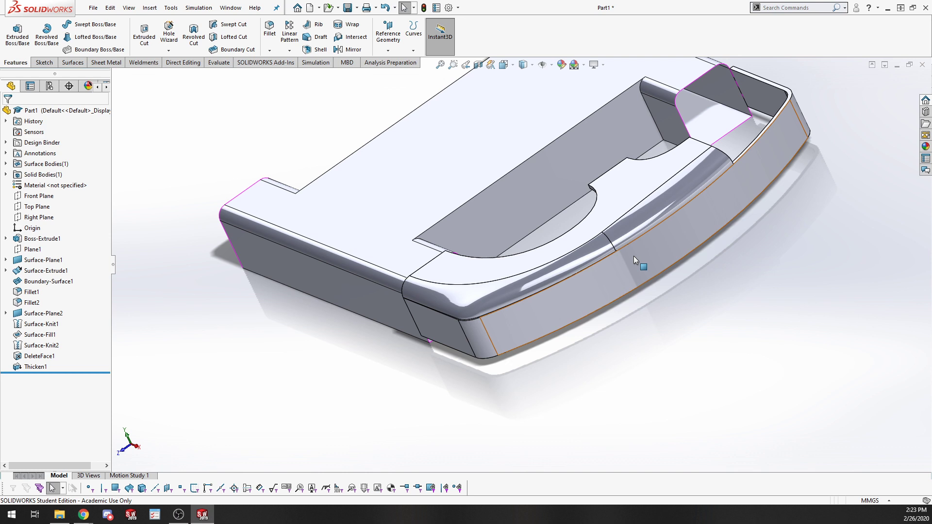
Delete the Thicken feature from the curved band
scroll(462, 141, "up", 4)
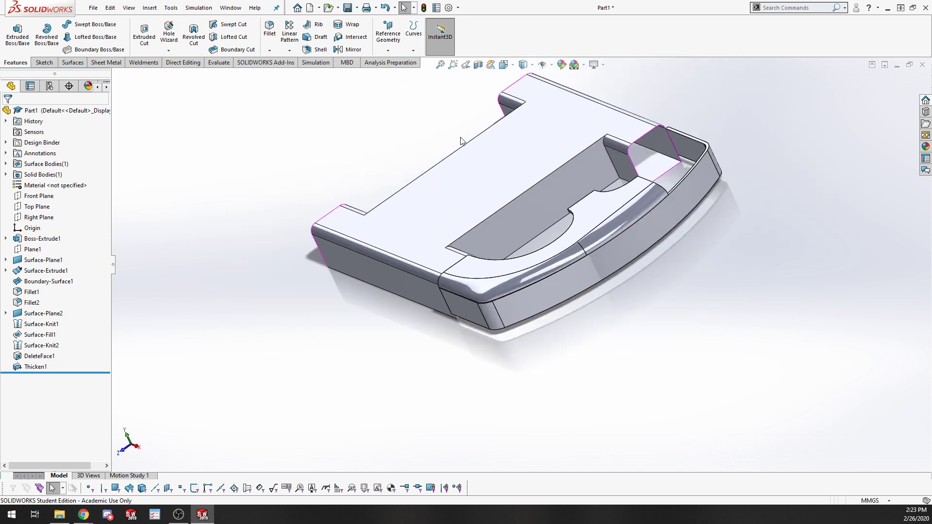
middle_click_drag(679, 182, 650, 238)
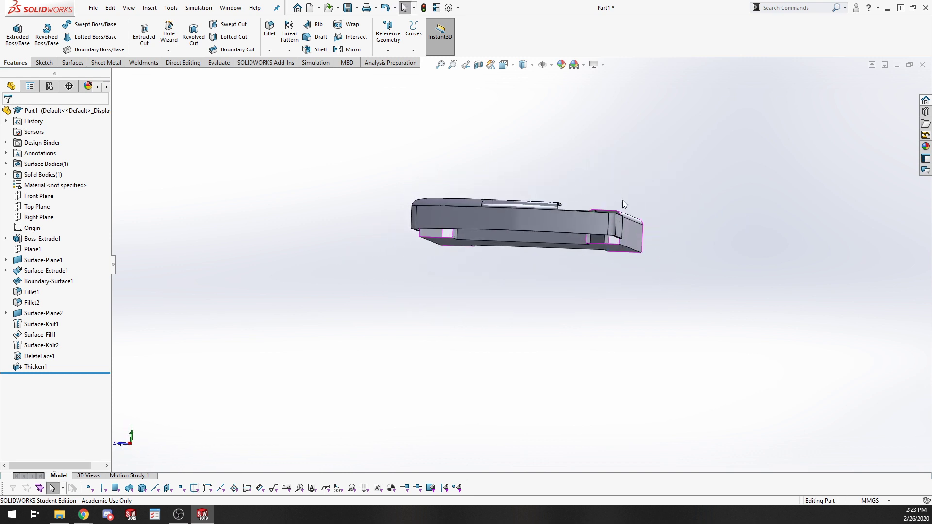
scroll(666, 239, "down", 3)
scroll(664, 253, "down", 2)
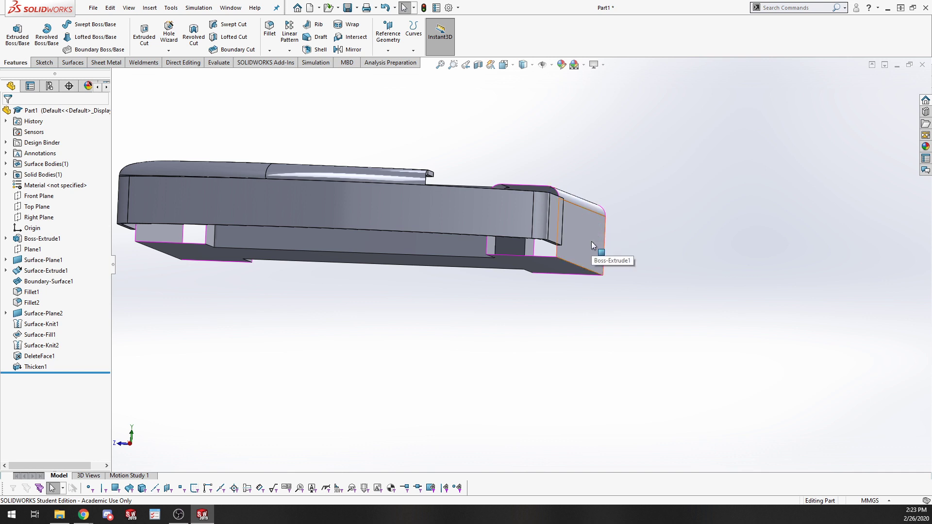
scroll(518, 327, "up", 6)
middle_click_drag(462, 244, 541, 350)
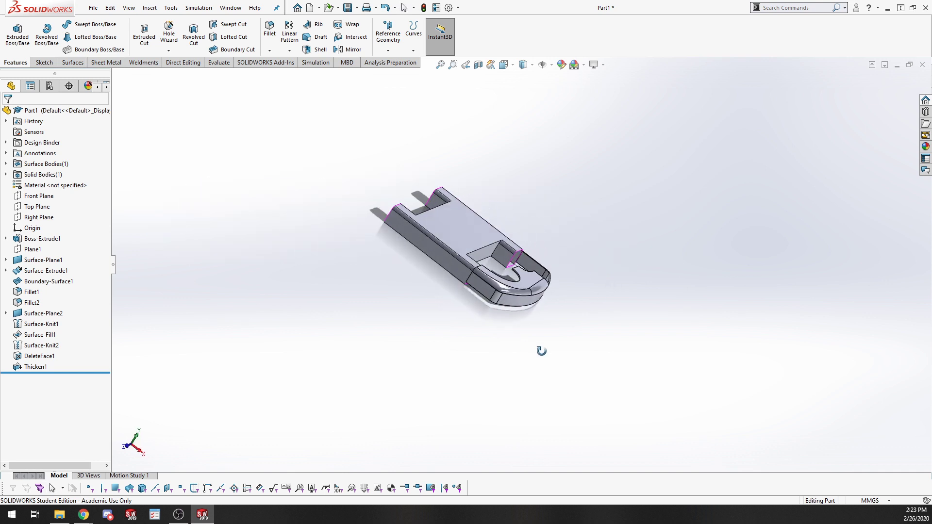
right_click(37, 366)
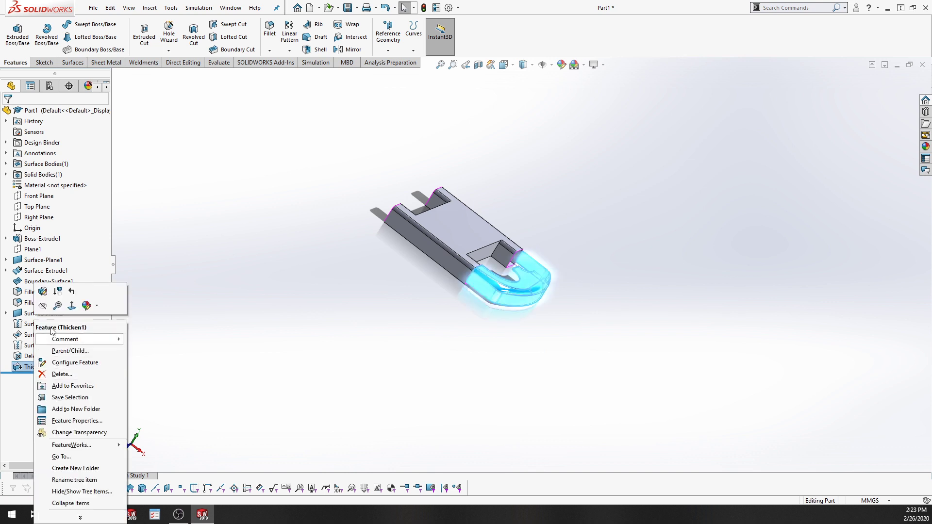
left_click(44, 375)
left_click(355, 132)
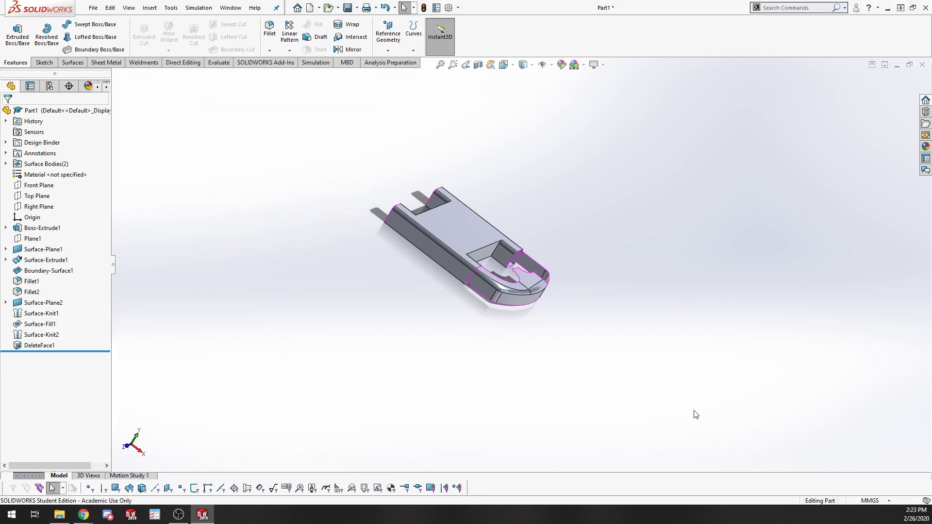
mouse_move(410, 281)
middle_mouse_down()
mouse_move(433, 166)
mouse_move(417, 272)
middle_mouse_up()
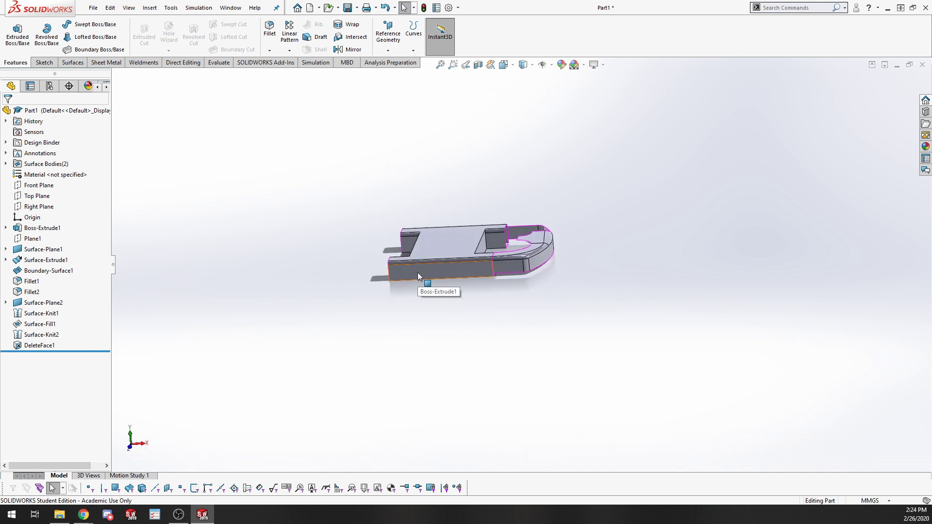
left_click(142, 62)
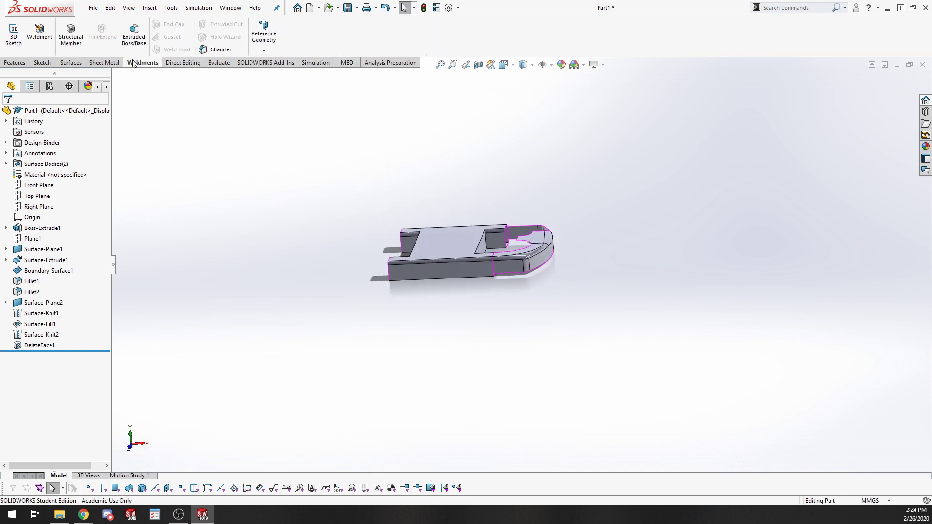
left_click(115, 63)
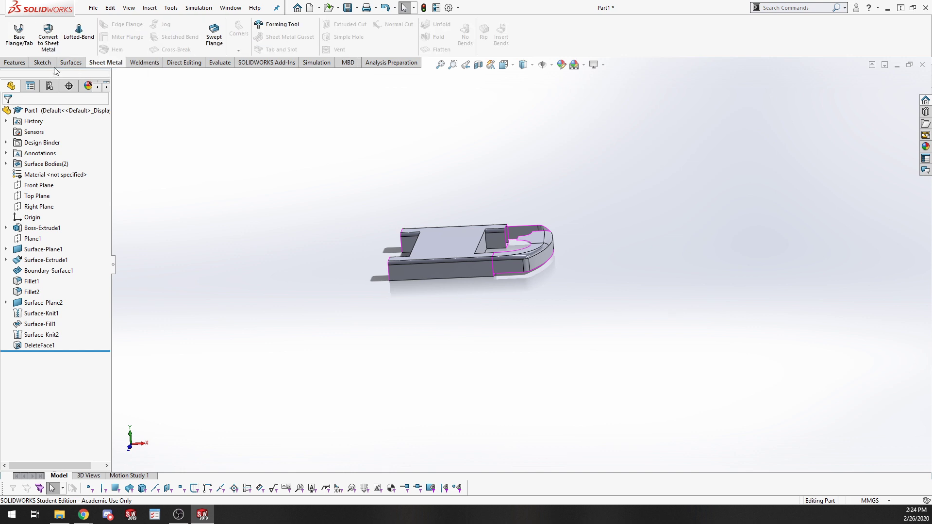
left_click(71, 63)
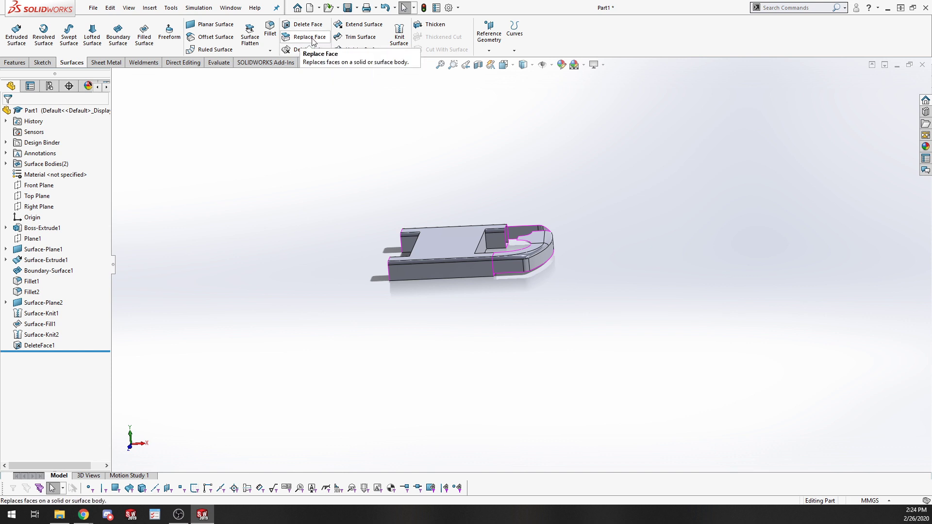
middle_click_drag(417, 165, 474, 265)
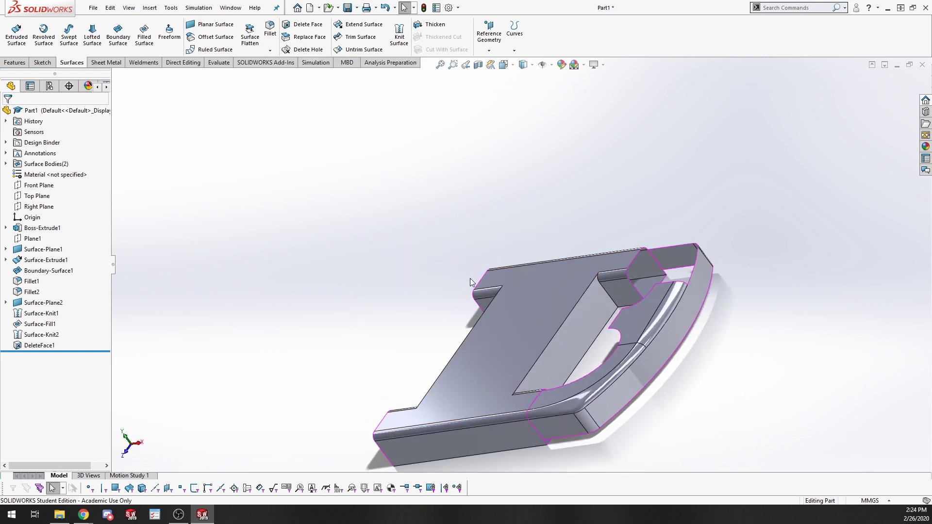
left_click(517, 319)
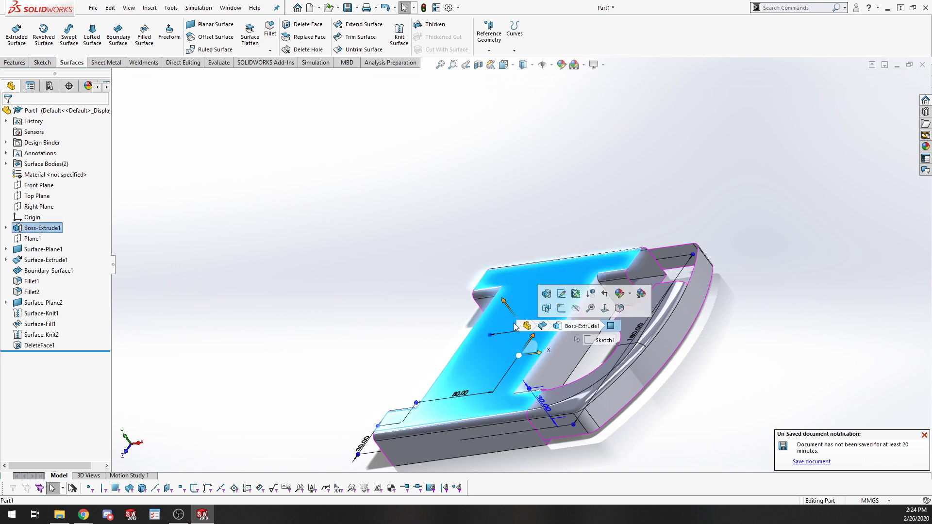
left_click(372, 189)
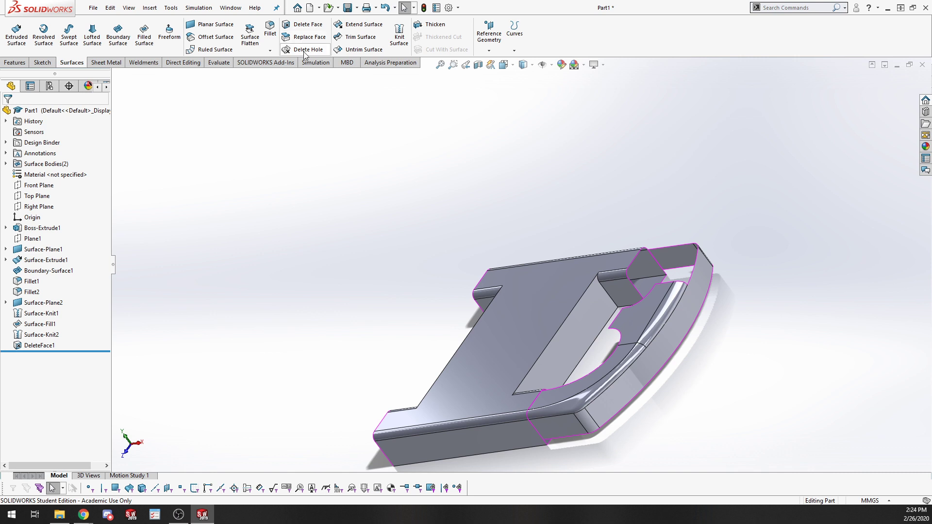
Extend the inner side, fillet and top edges of the block's far leg by 28 mm toward the curved band, using the Same surface type
middle_click_drag(485, 239, 437, 318)
left_click(356, 24)
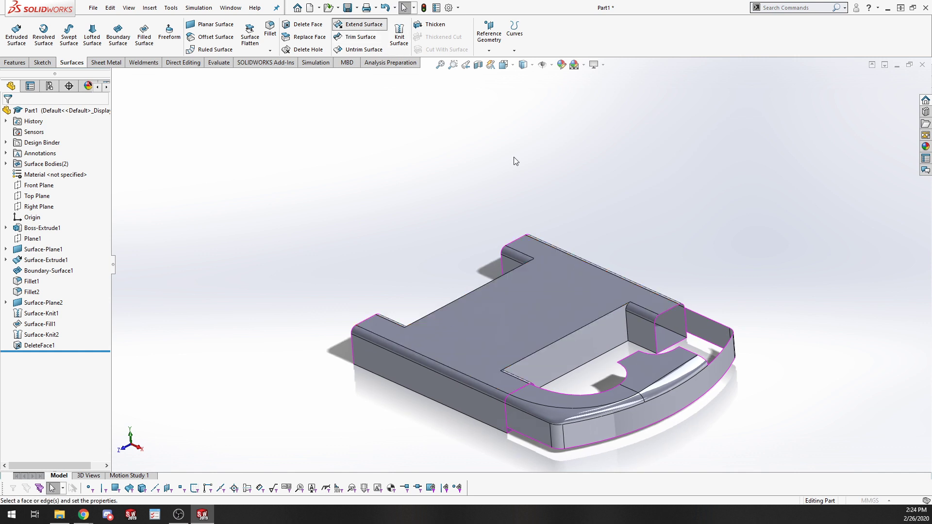
scroll(633, 328, "down", 5)
left_click(634, 329)
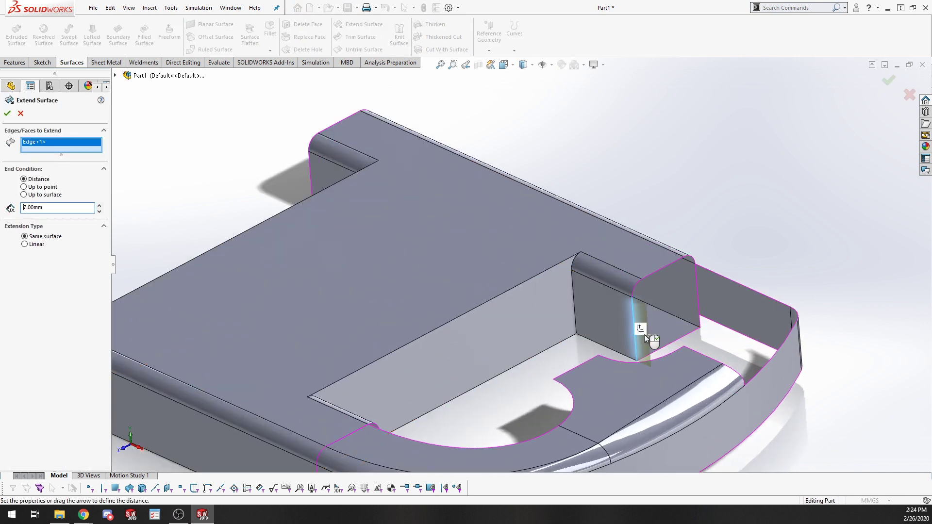
left_click_drag(724, 371, 698, 359)
middle_click_drag(762, 381, 820, 374)
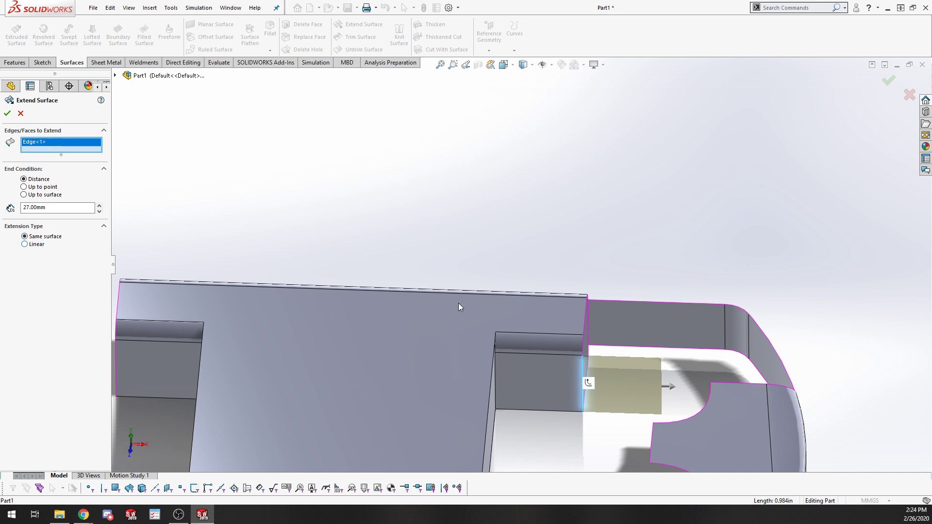
left_click(581, 346)
left_click(582, 318)
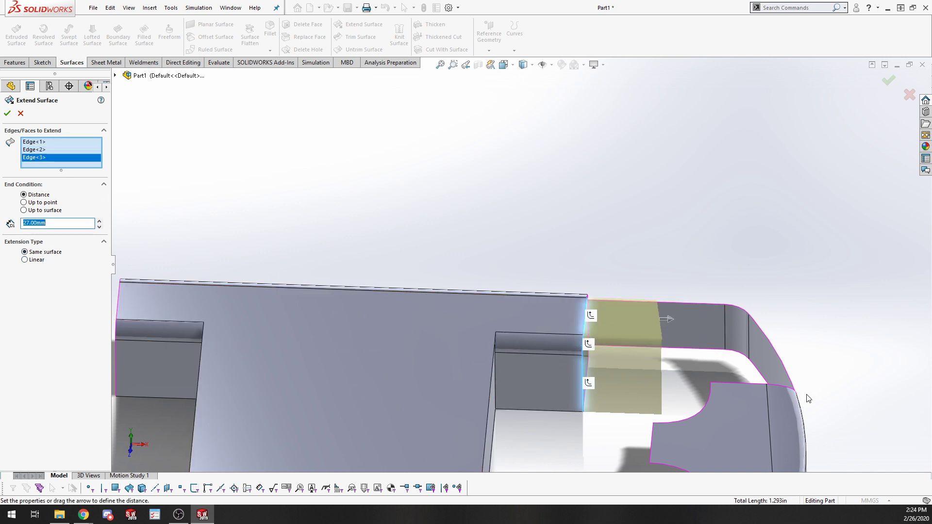
middle_click_drag(583, 318, 639, 378)
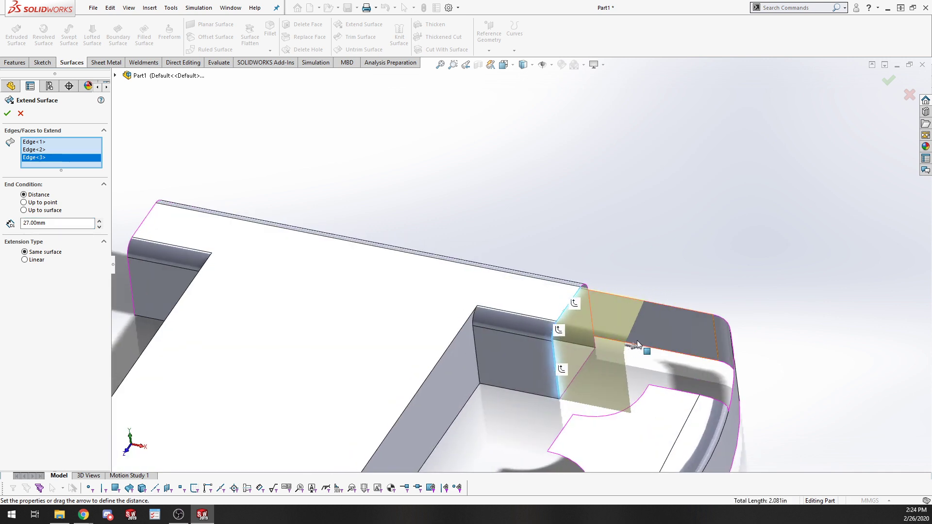
mouse_move(632, 345)
left_mouse_down()
mouse_move(693, 349)
mouse_move(633, 346)
left_mouse_up()
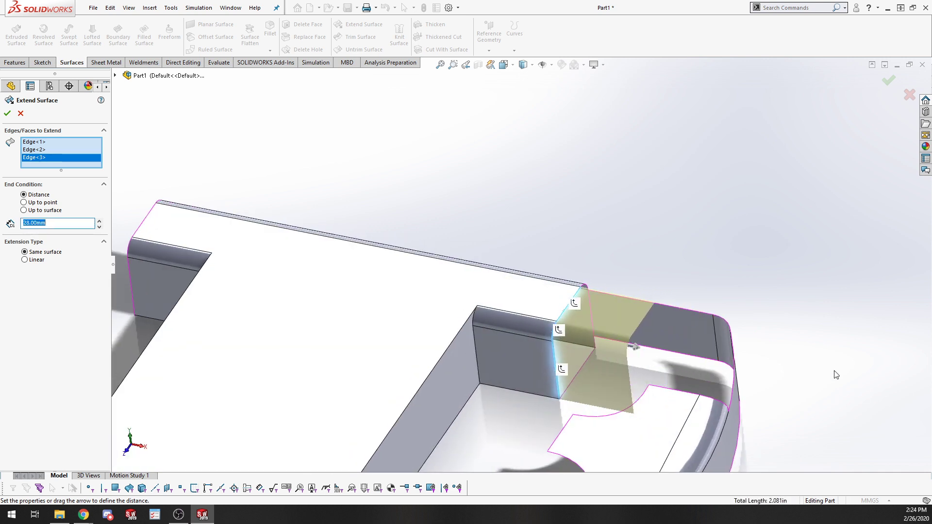
left_click(7, 113)
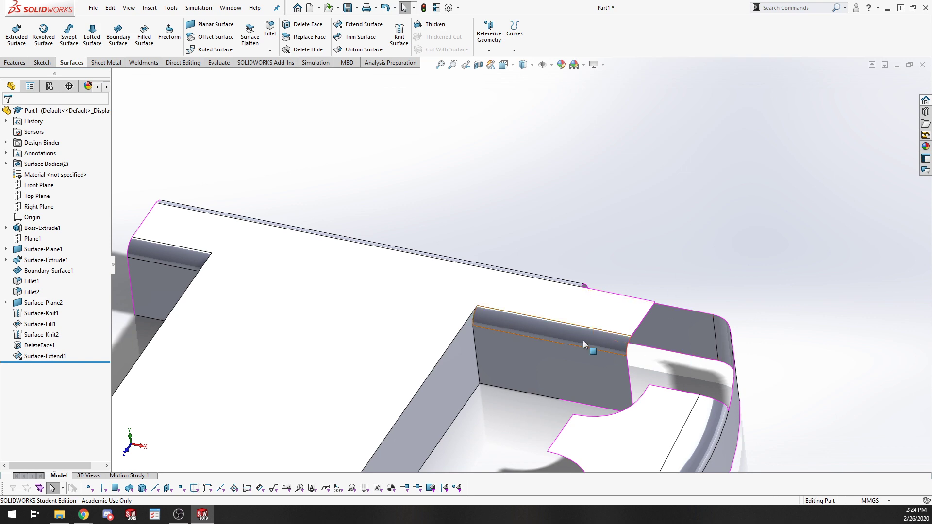
Try an upward offset surface of the block's top face at 40 mm, and reduce the distance to 0 mm
mouse_move(591, 348)
middle_mouse_down()
mouse_move(537, 344)
mouse_move(568, 355)
mouse_move(601, 312)
mouse_move(602, 357)
middle_mouse_up()
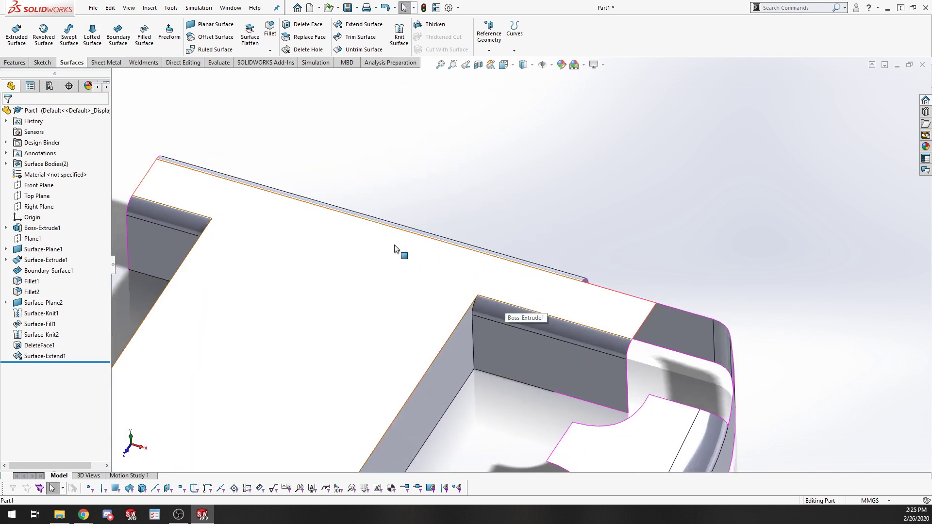
scroll(437, 383, "up", 5)
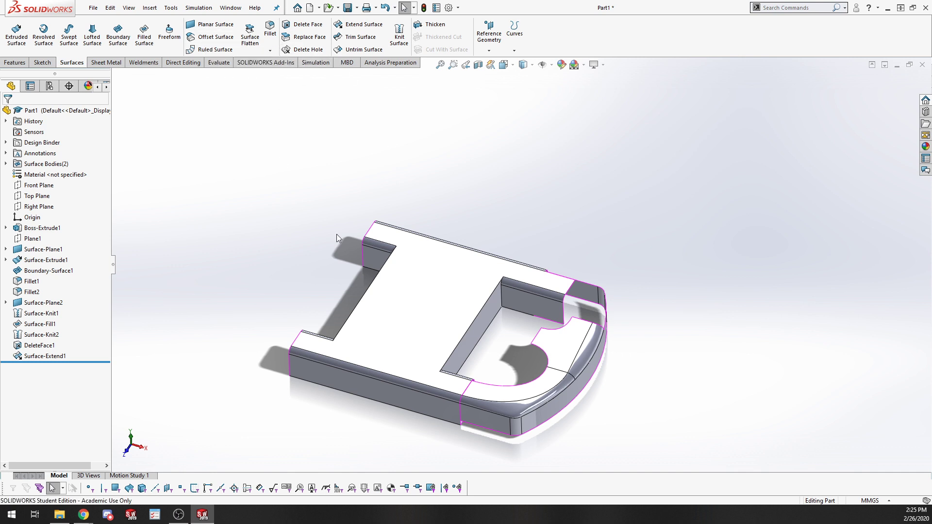
left_click(194, 38)
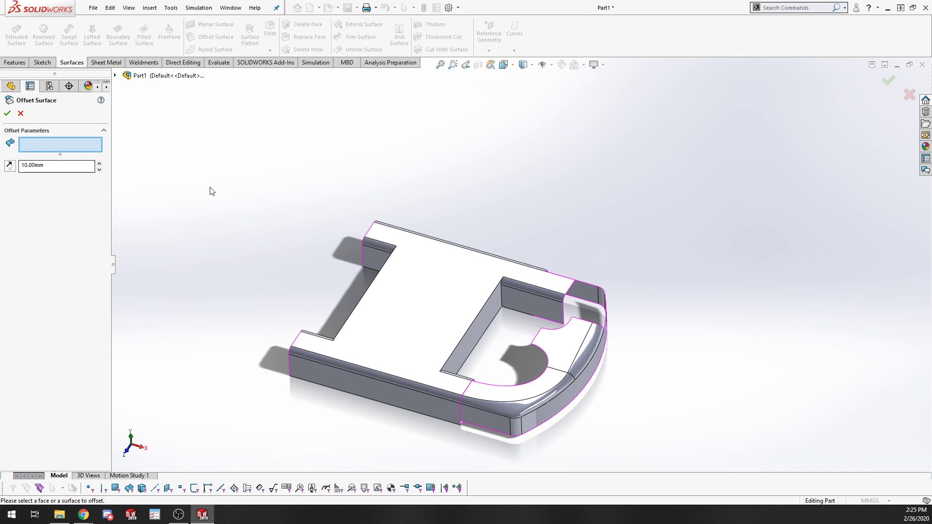
left_click(439, 306)
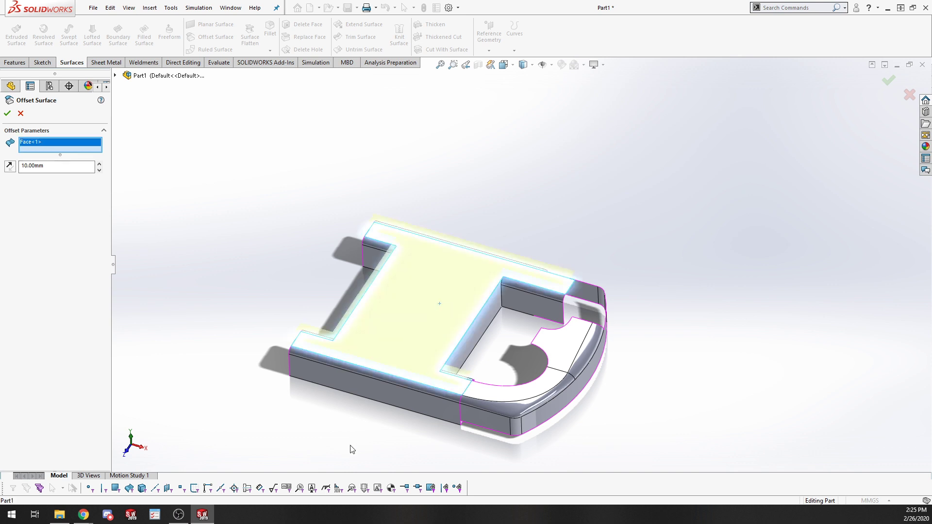
middle_click_drag(349, 447, 291, 378)
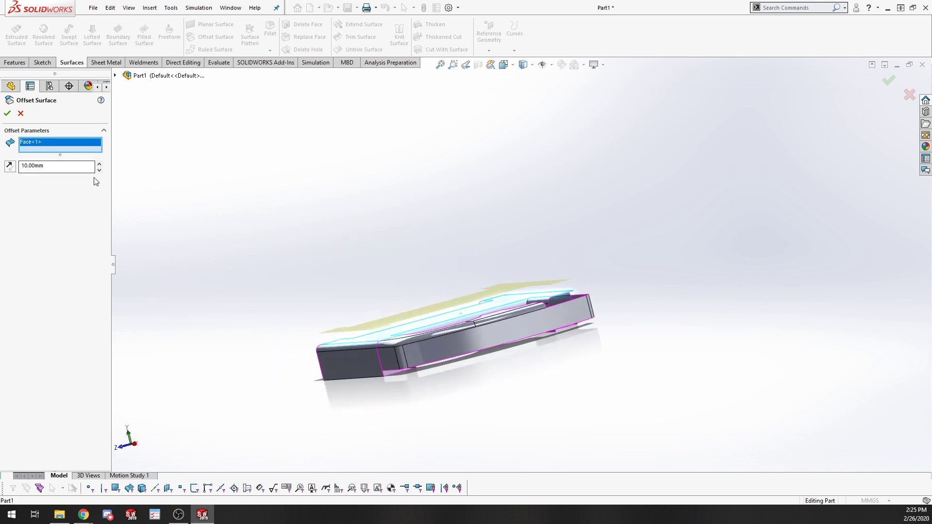
left_click(98, 164)
left_click(99, 164)
left_click(99, 164)
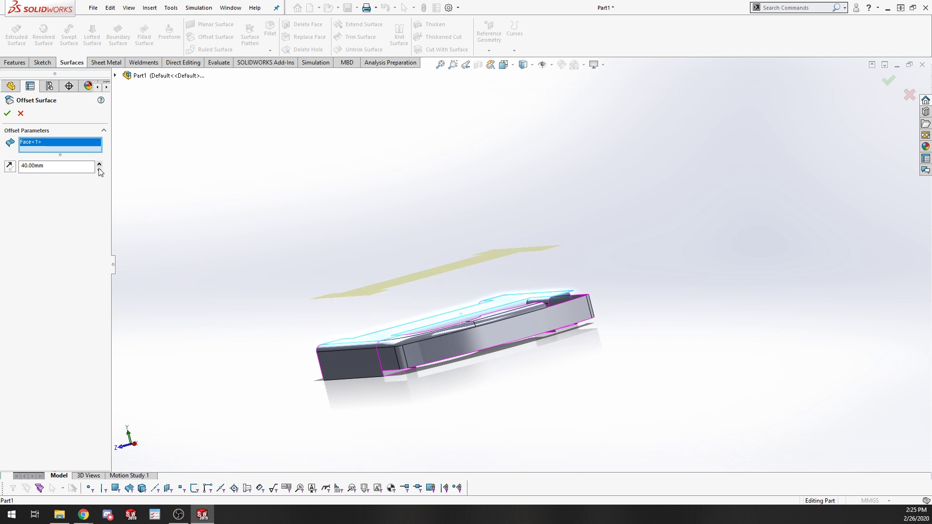
left_click(99, 170)
left_click(99, 170)
left_click(99, 170)
left_click(99, 170)
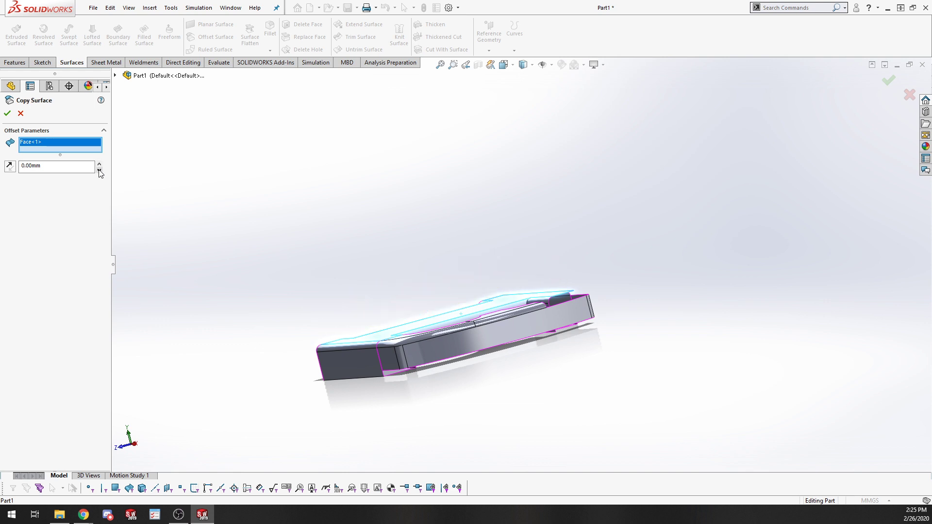
middle_click_drag(250, 296, 316, 363)
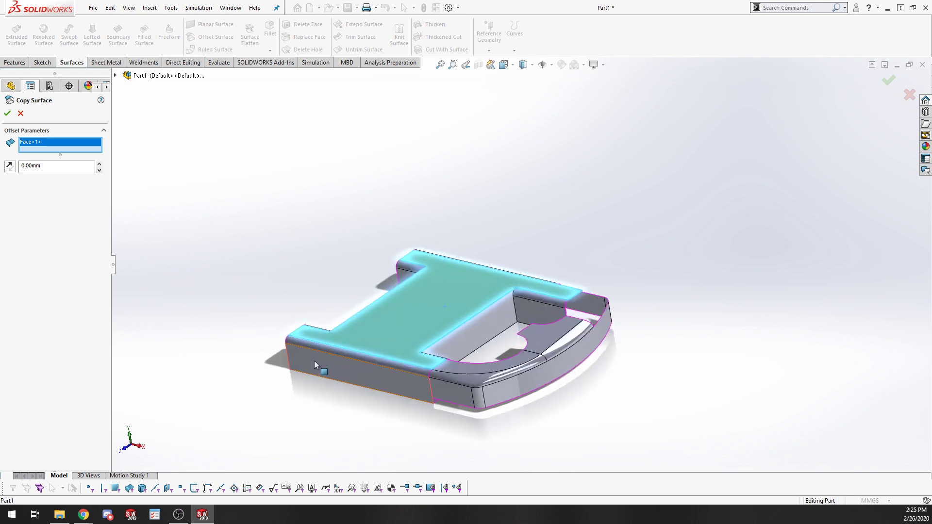
Flip the offset direction of the block's top face and preview distances of 20, 40 and 30 mm from below and above
left_click(11, 168)
left_click(100, 164)
left_click(100, 163)
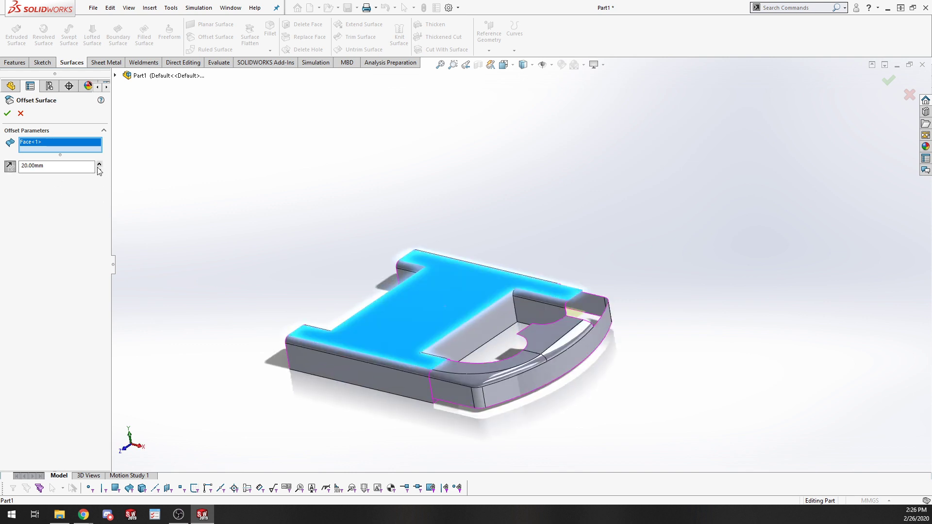
middle_click_drag(309, 328, 300, 301)
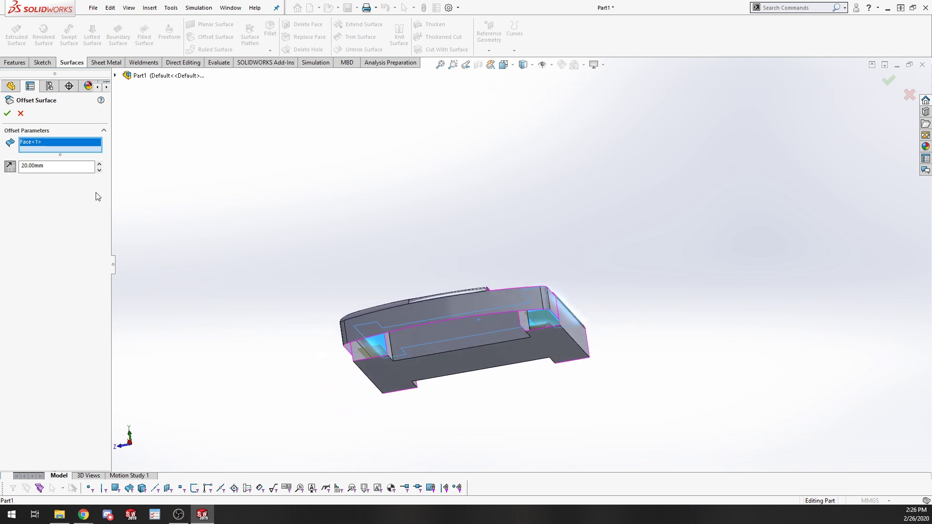
left_click(100, 164)
left_click(99, 164)
middle_click_drag(203, 263, 521, 344)
middle_click_drag(281, 318, 262, 347)
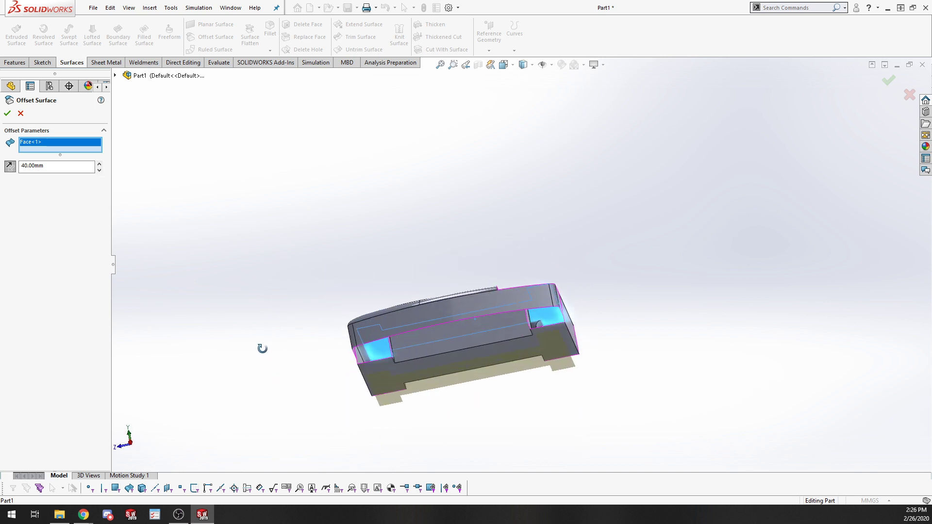
left_click(100, 170)
middle_click_drag(613, 343, 521, 367)
middle_click_drag(416, 345, 516, 397)
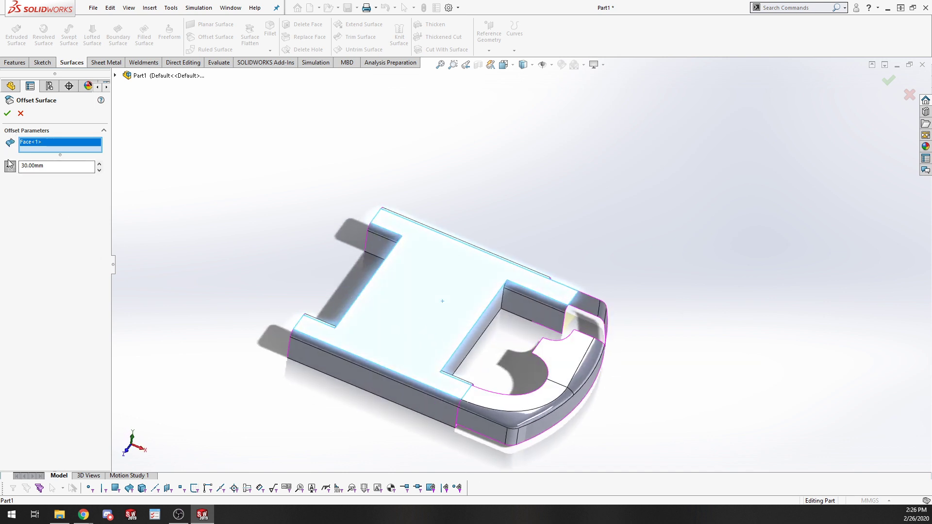
Set the flipped offset distance of the top face to 0 mm and cancel the surface offset
left_click(47, 165)
double_click(47, 164)
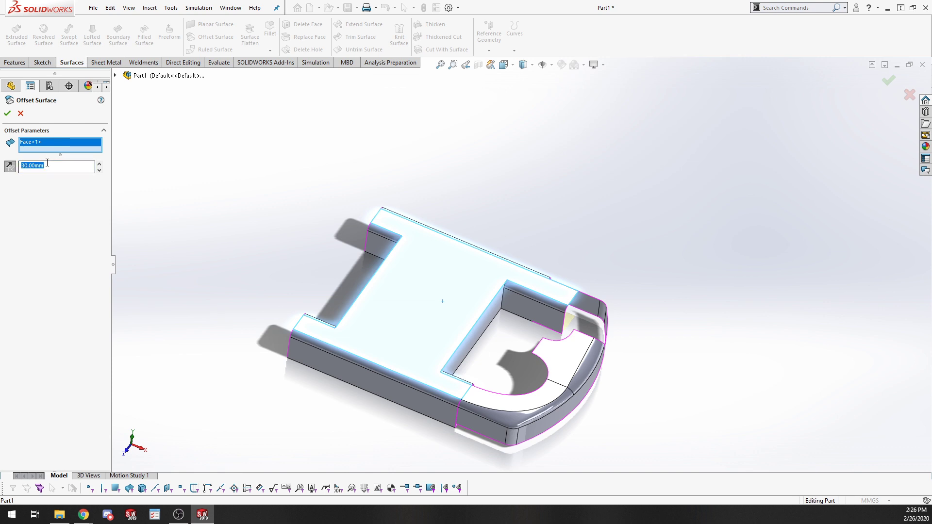
type("0")
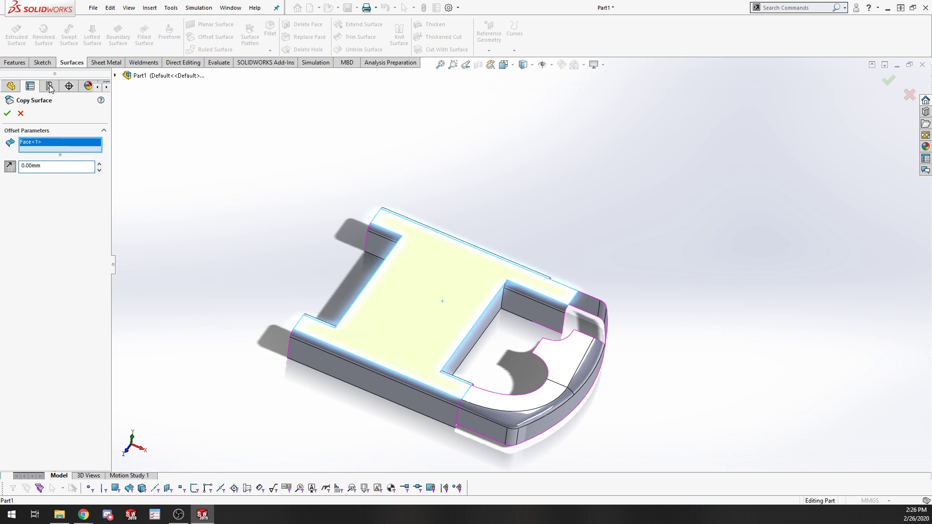
middle_click_drag(134, 230, 141, 264)
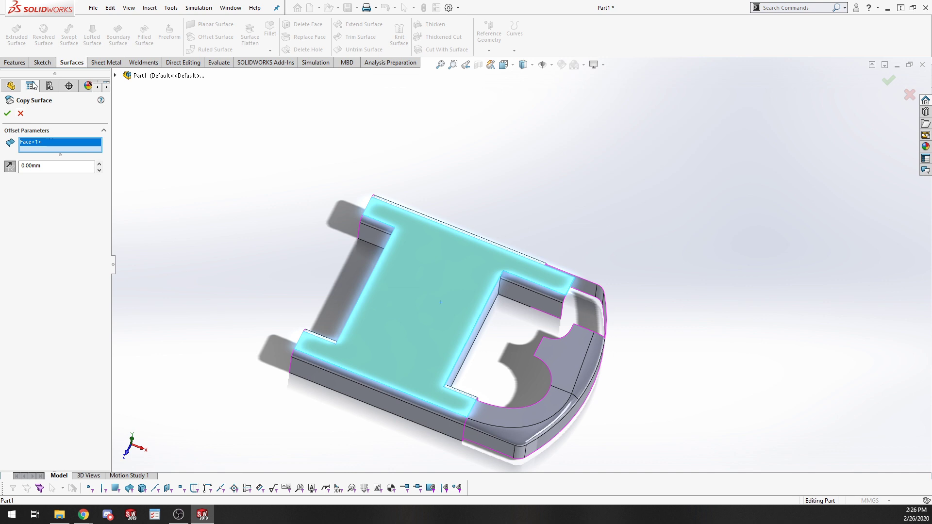
left_click(20, 113)
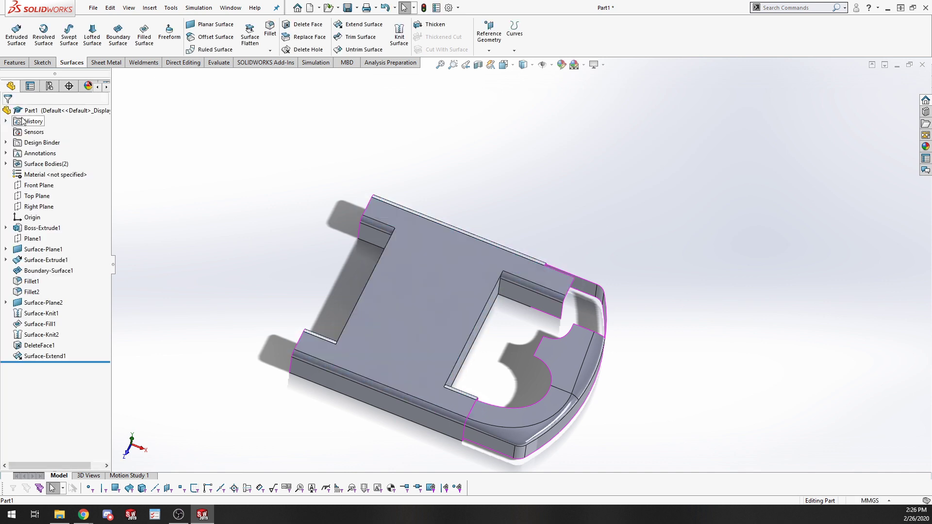
Examine the part's surface bodies by expanding their folder and highlighting the extended block body in the model
left_click(52, 165)
middle_click_drag(235, 240, 234, 200)
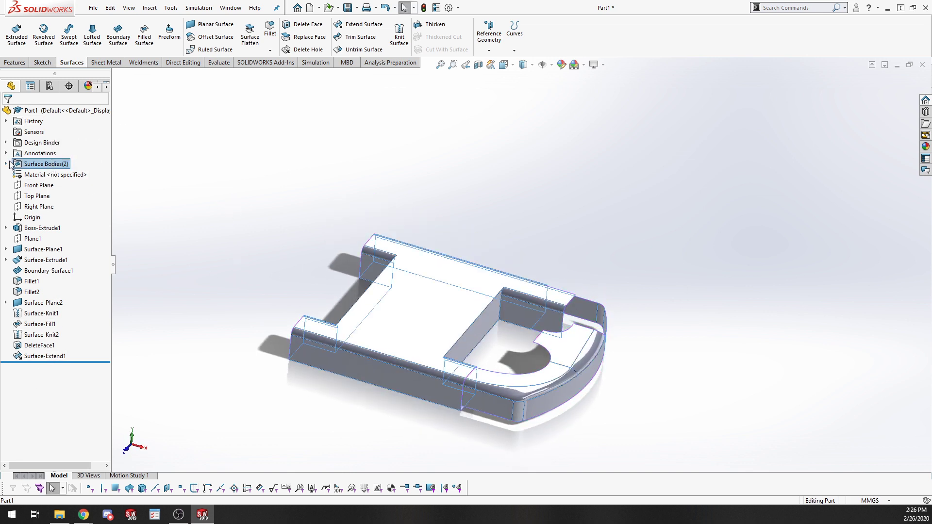
left_click(7, 164)
left_click(54, 184)
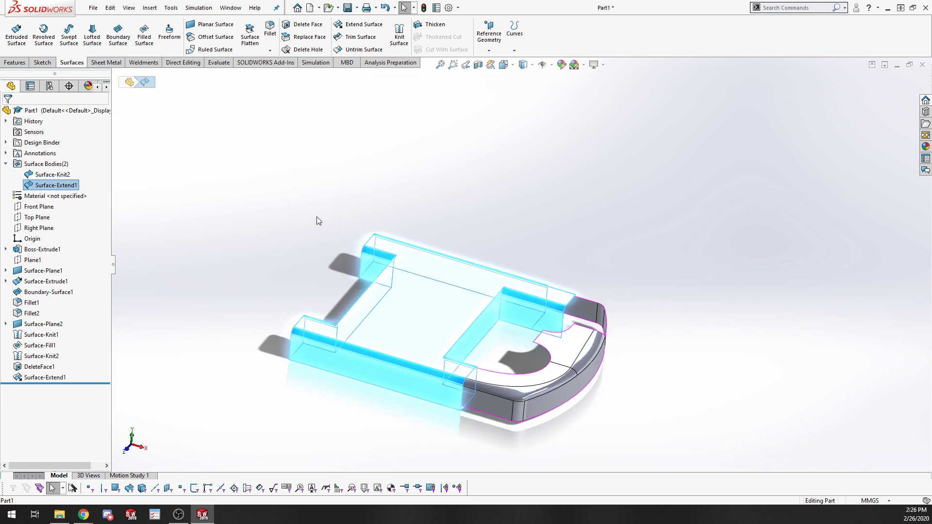
left_click(316, 217)
Create a copy of the block's top face as an offset surface at a distance of 0 mm
left_click(203, 38)
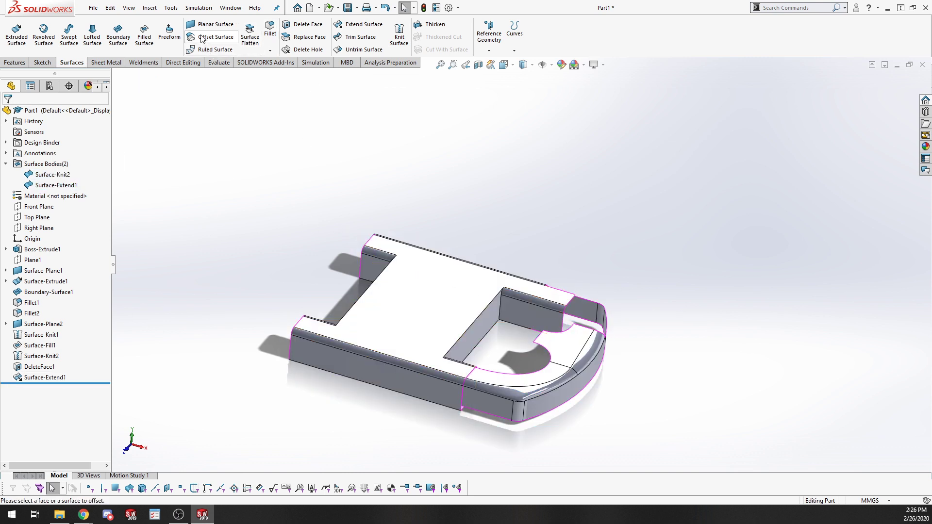
left_click(429, 288)
left_click(24, 165)
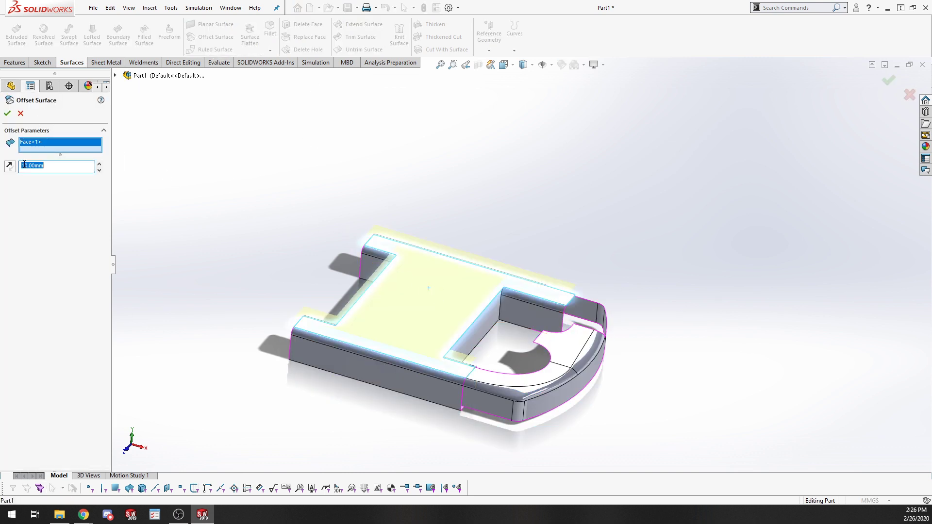
type("0")
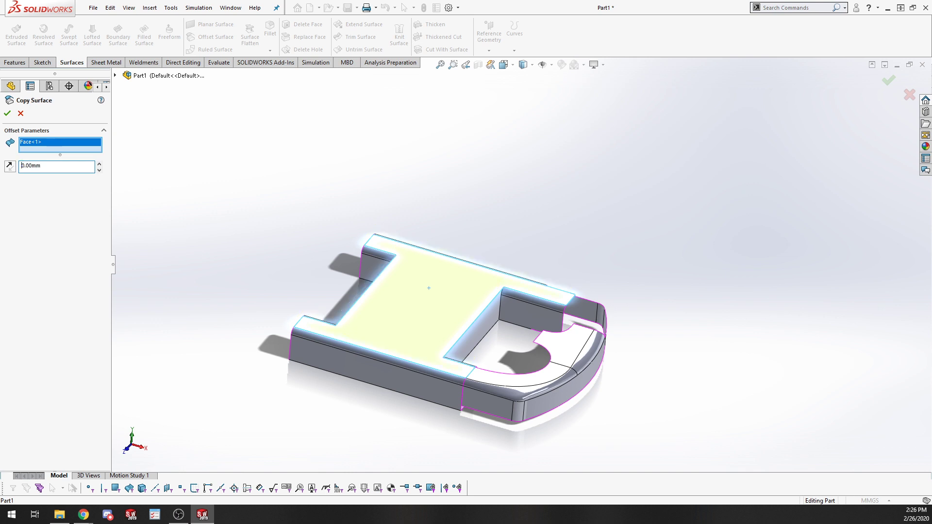
left_click(7, 113)
Highlight each surface body in turn and examine the junction between the block and the curved band from several angles
left_click(53, 196)
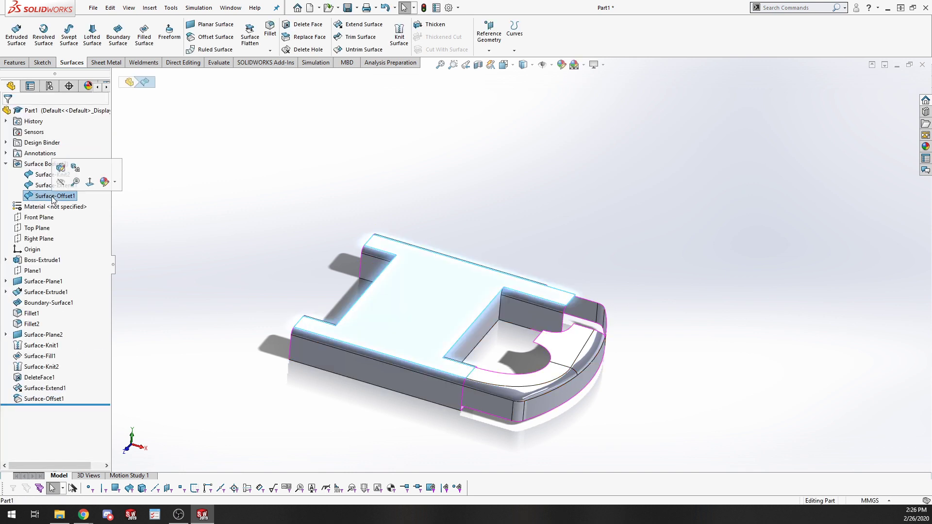
left_click(39, 183)
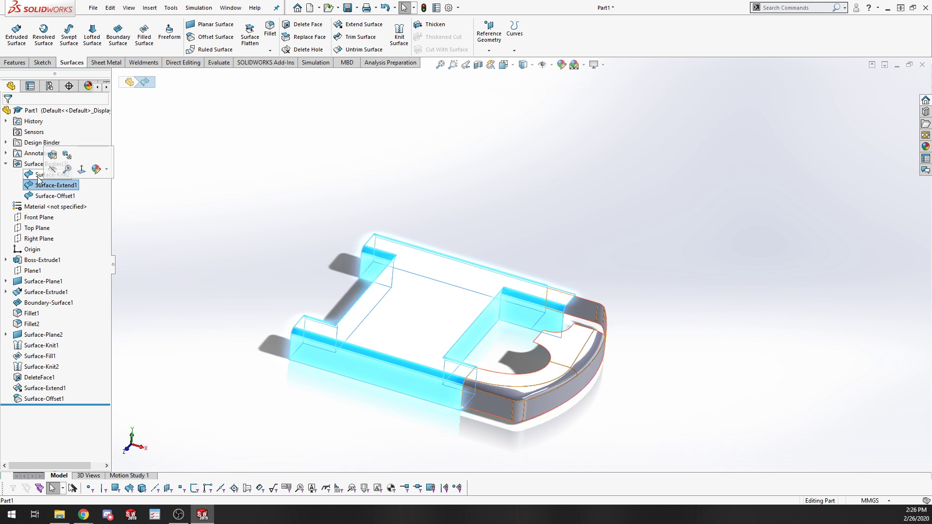
left_click(39, 175)
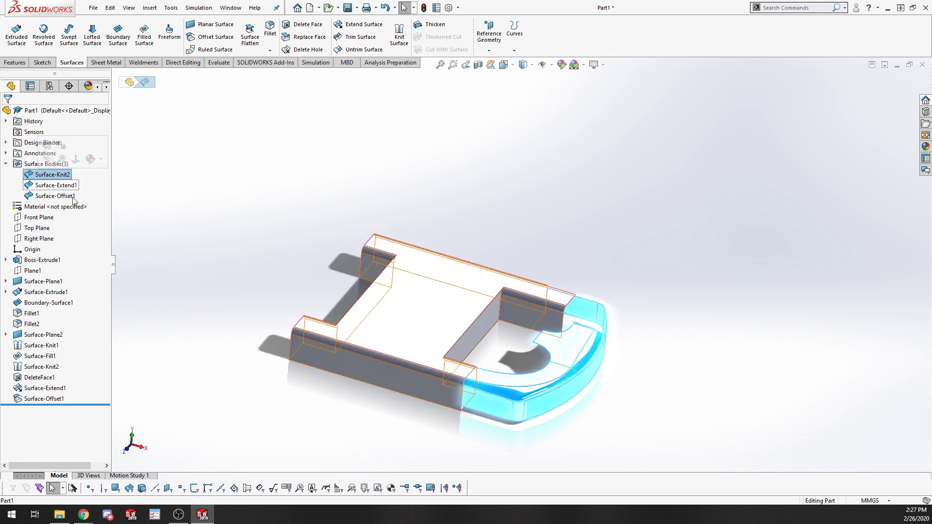
scroll(239, 172, "up", 3)
left_click(234, 171)
scroll(429, 169, "down", 2)
scroll(653, 410, "up", 2)
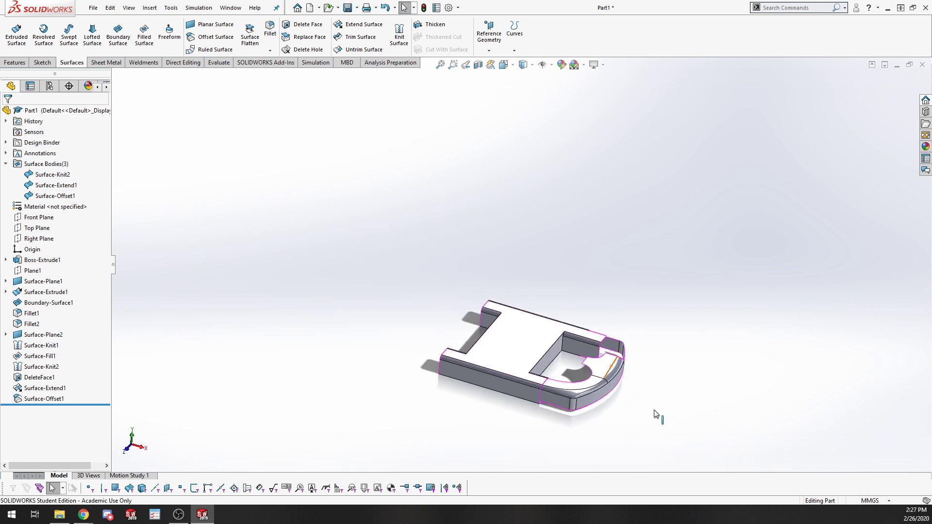
scroll(653, 410, "down", 1)
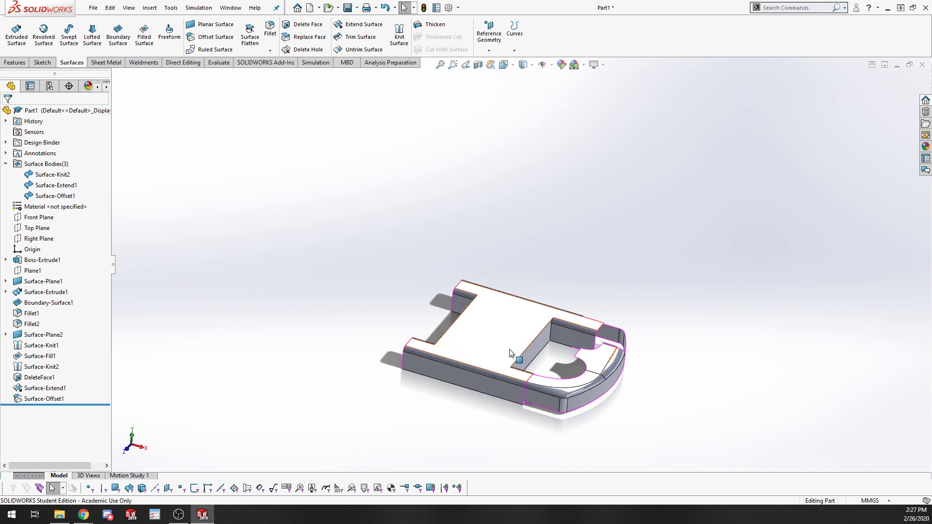
middle_click_drag(293, 281, 364, 301)
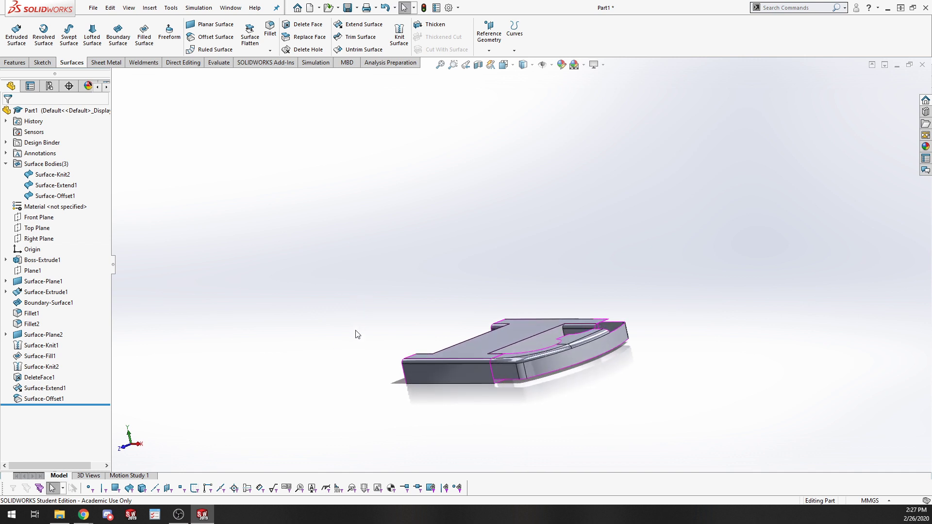
middle_click_drag(333, 368, 384, 404)
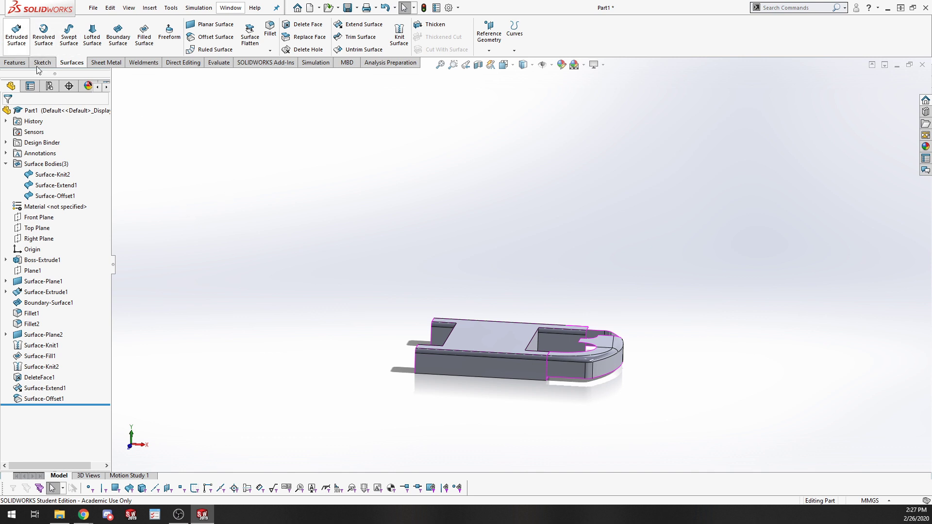
middle_click_drag(465, 220, 487, 362)
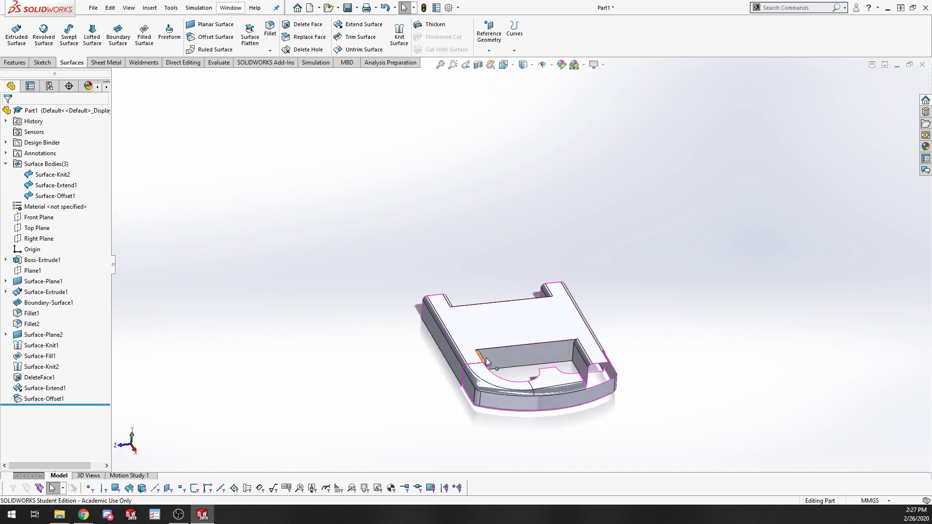
scroll(487, 361, "down", 3)
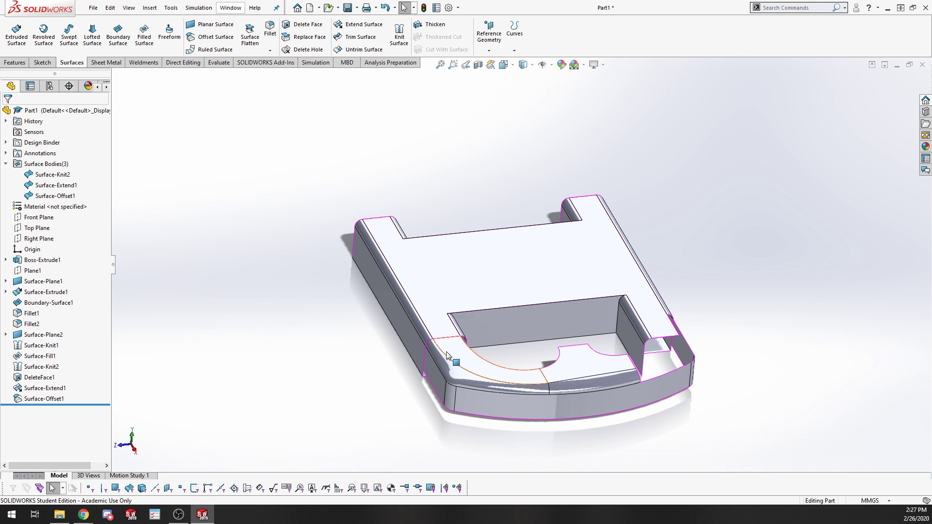
middle_click_drag(362, 335, 156, 413)
scroll(111, 350, "down", 2)
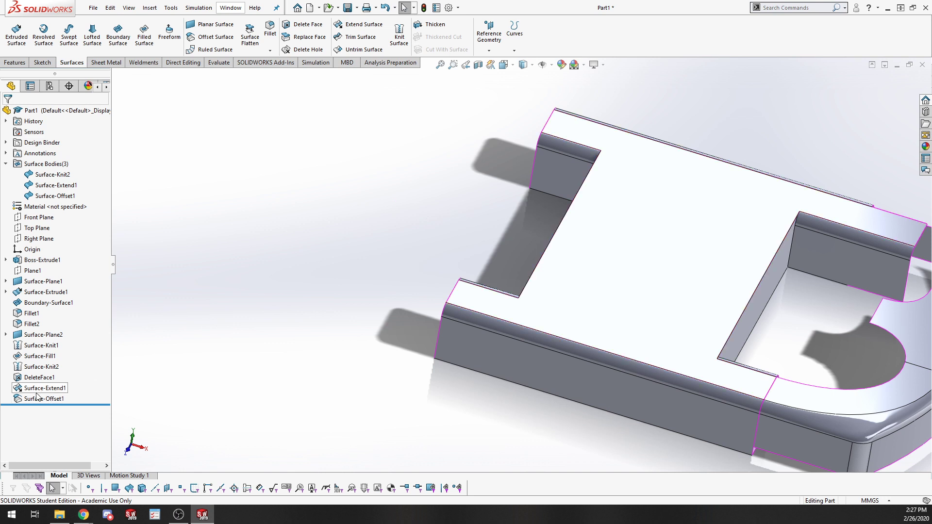
Roll the history back to just after Surface-Plane2 and delete that planar surface with its dependent features, keeping its sketch
left_click(777, 391)
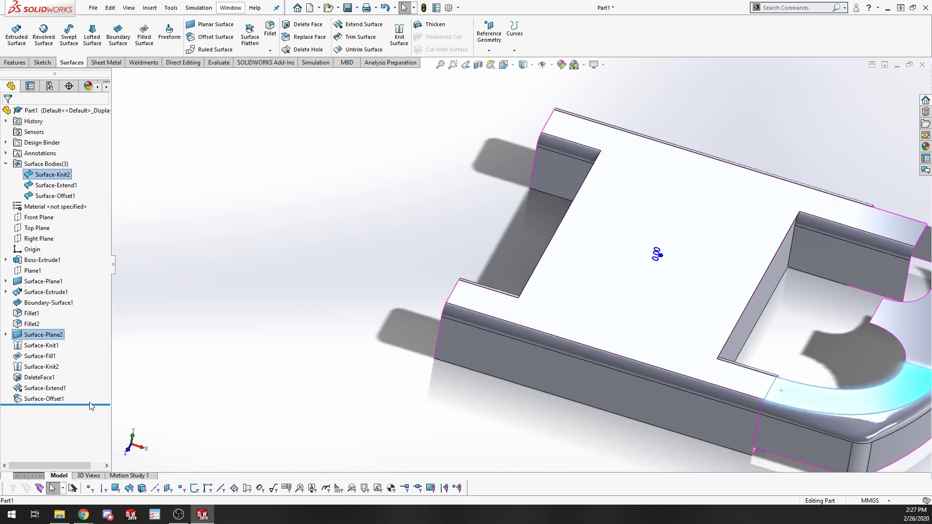
left_click_drag(90, 405, 96, 340)
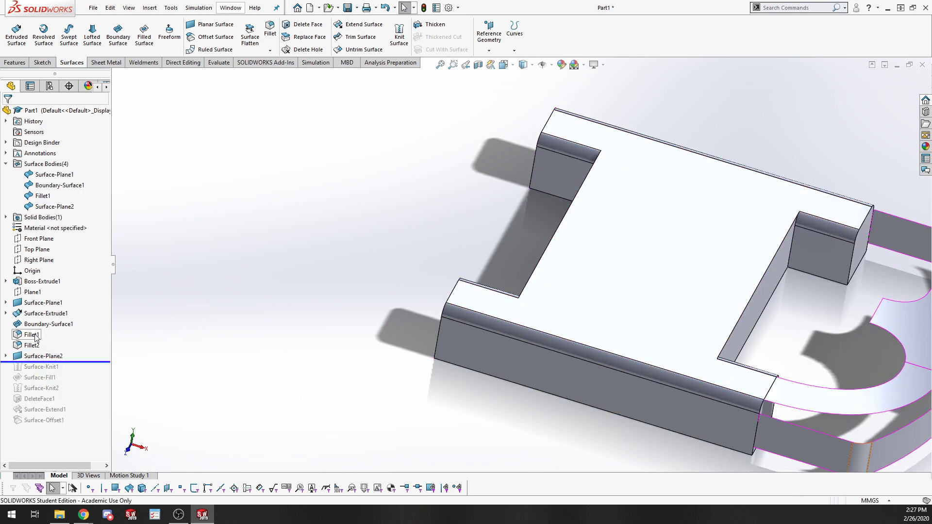
left_click(45, 356)
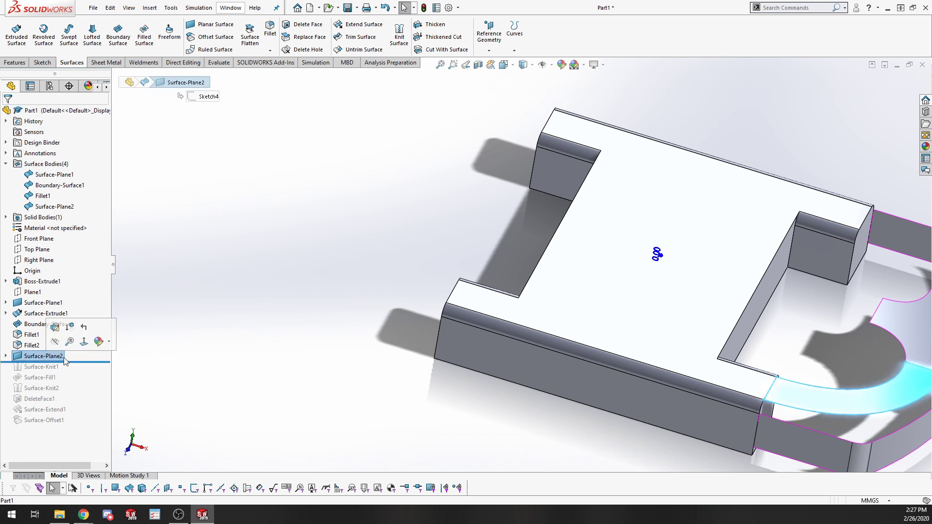
right_click(41, 354)
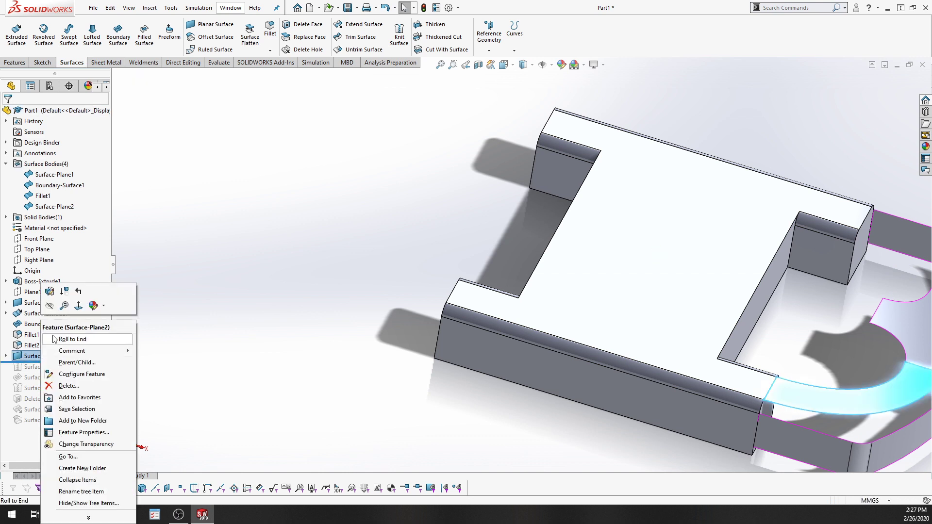
left_click(66, 371)
left_click(302, 302)
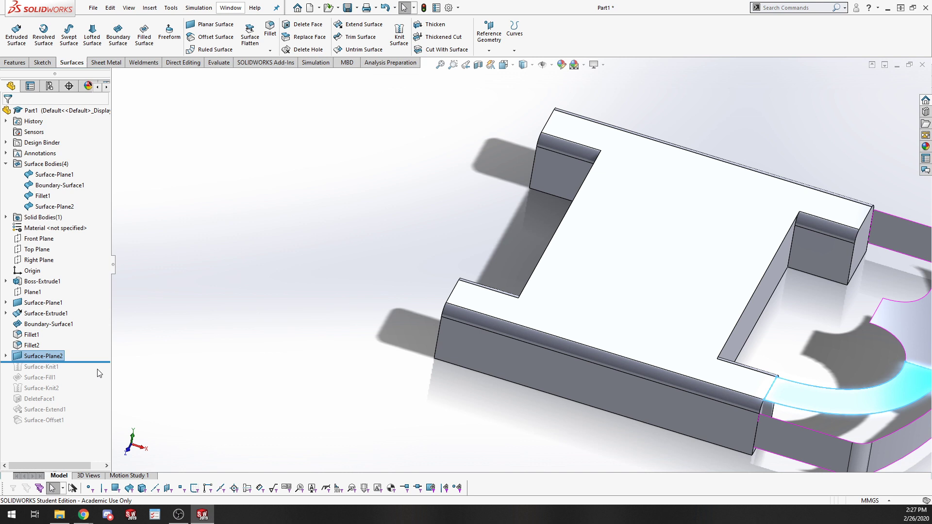
right_click(55, 357)
left_click(73, 384)
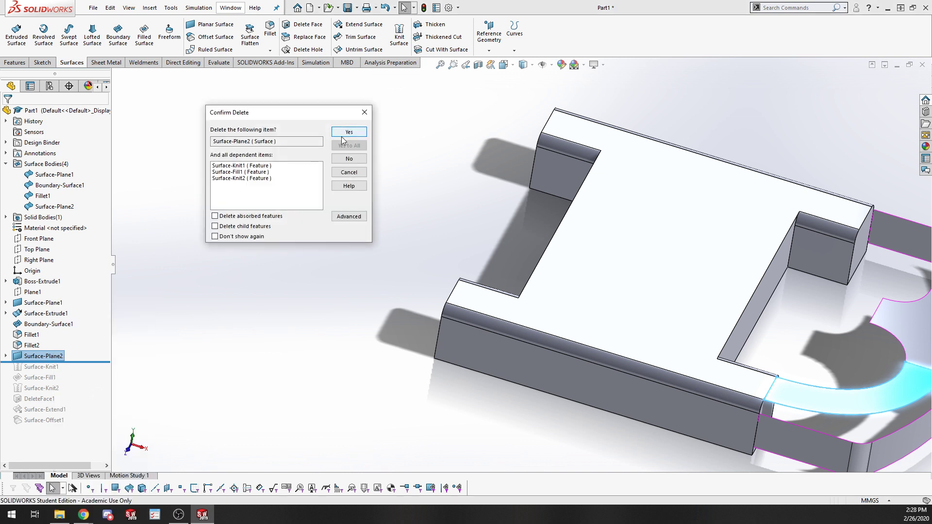
left_click(345, 134)
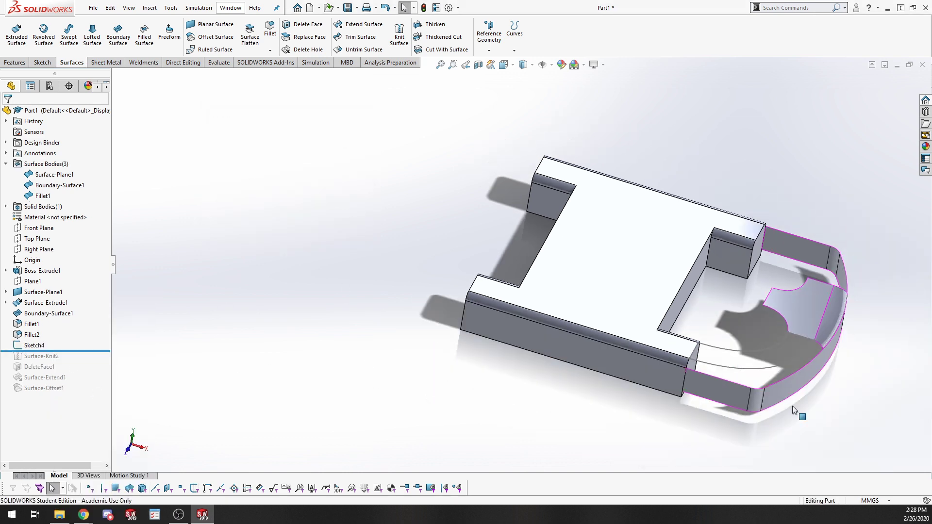
Edit Sketch4 to delete the two straight end lines, leaving only the two curves between the block leg and the central surface
scroll(770, 335, "down", 3)
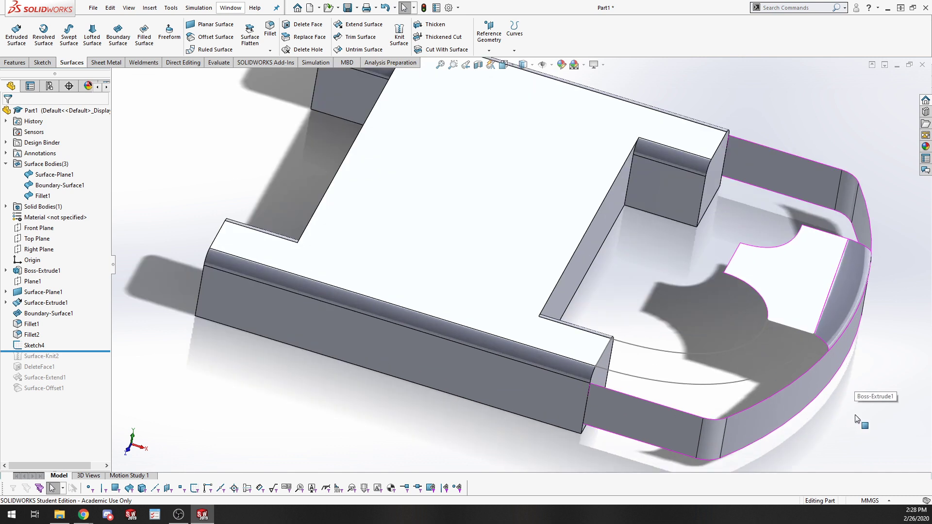
left_click(17, 348)
right_click(20, 345)
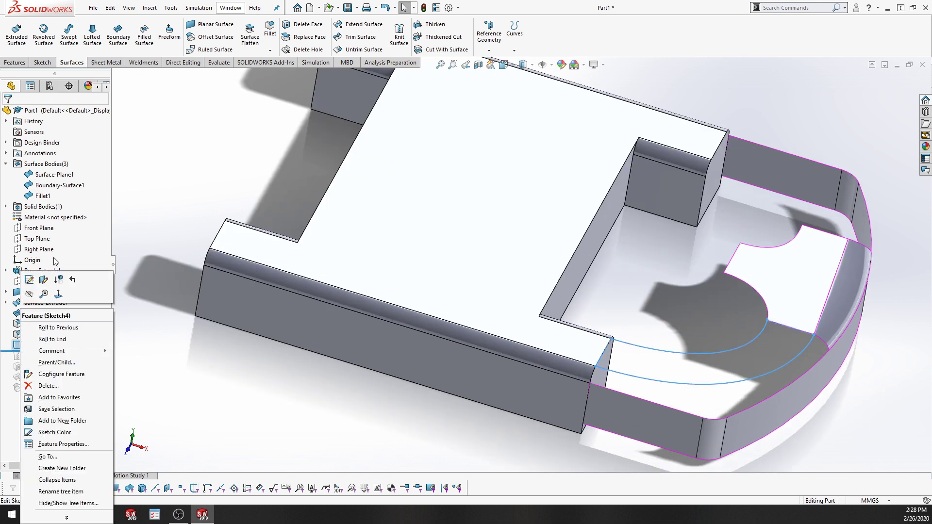
left_click(40, 281)
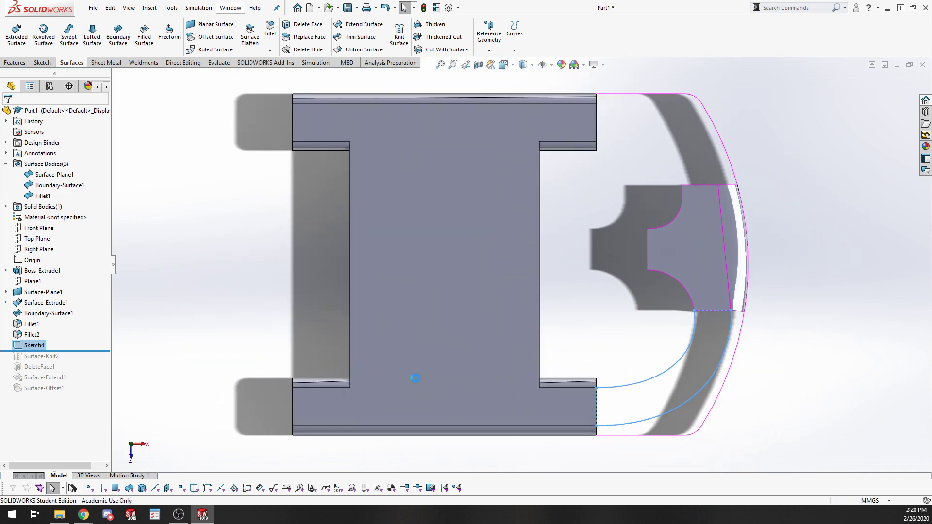
left_click(581, 388)
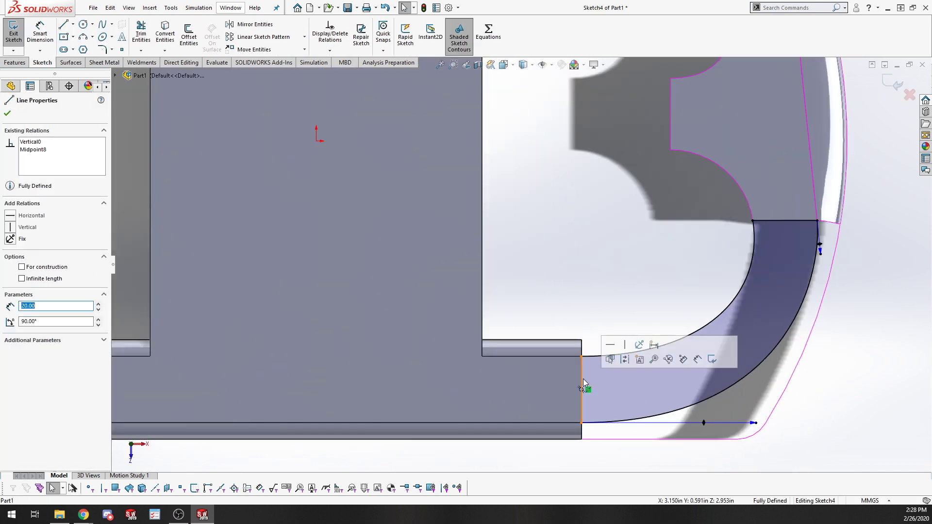
key("Delete")
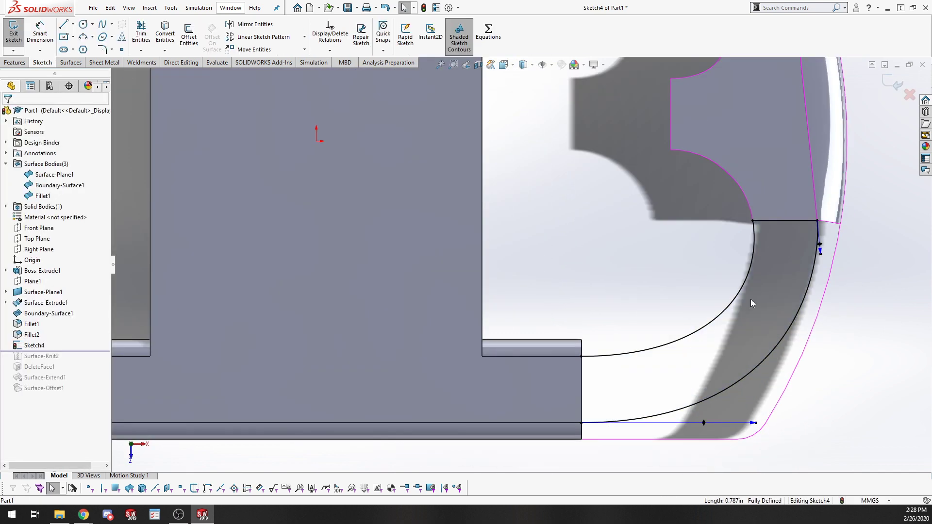
left_click(791, 221)
key("Delete")
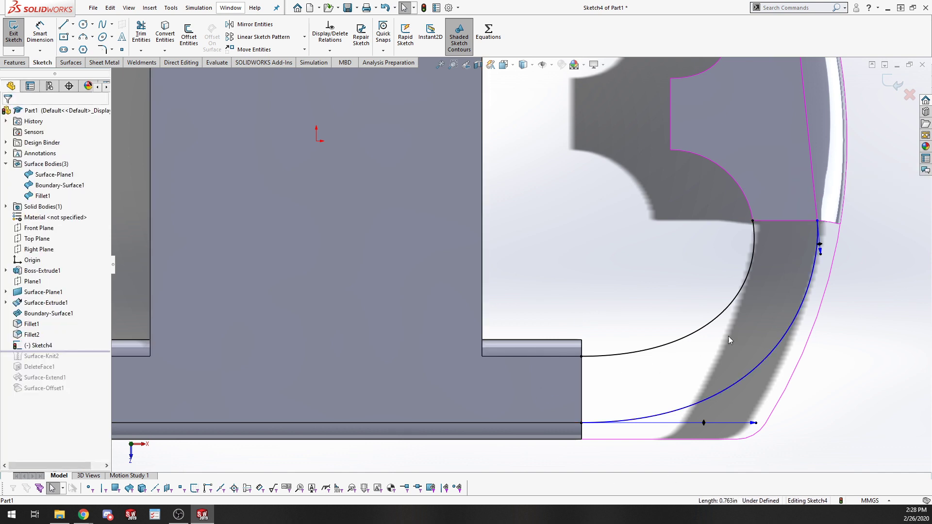
left_click(15, 35)
Add Surface-Plane1 and Boundary-Surface1 to the Surface-Knit2 selection alongside Fillet1, and roll the history forward to include DeleteFace1
mouse_move(601, 429)
middle_mouse_down()
mouse_move(550, 310)
mouse_move(562, 357)
mouse_move(584, 291)
mouse_move(619, 373)
middle_mouse_up()
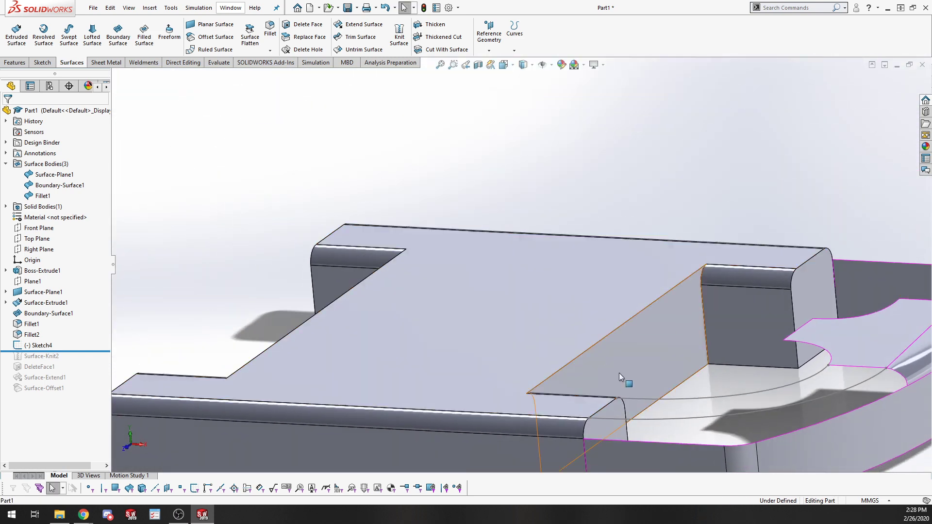
left_click(691, 420)
scroll(672, 362, "up", 3)
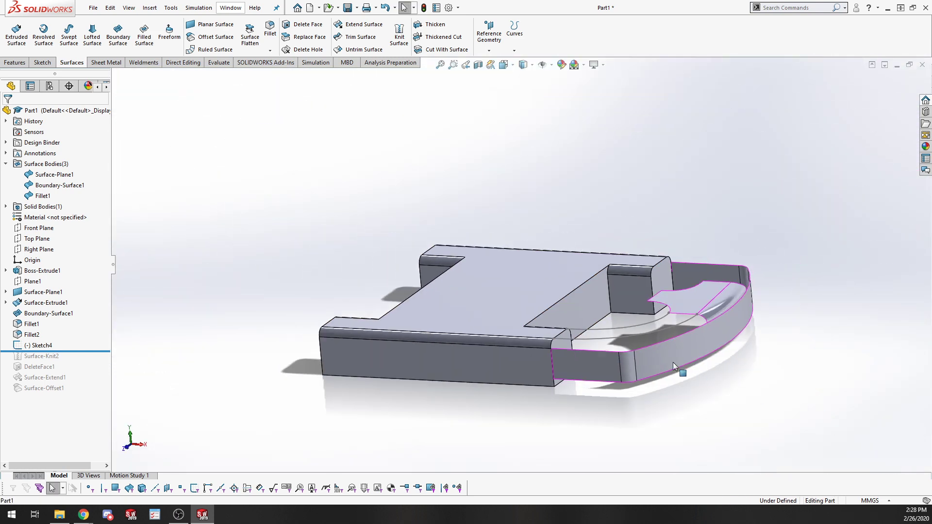
scroll(516, 336, "down", 5)
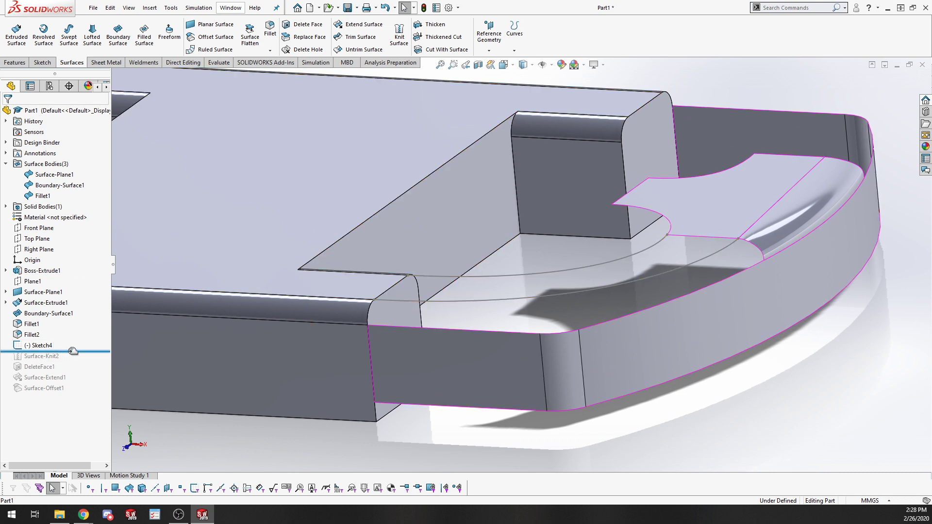
left_click_drag(71, 351, 78, 363)
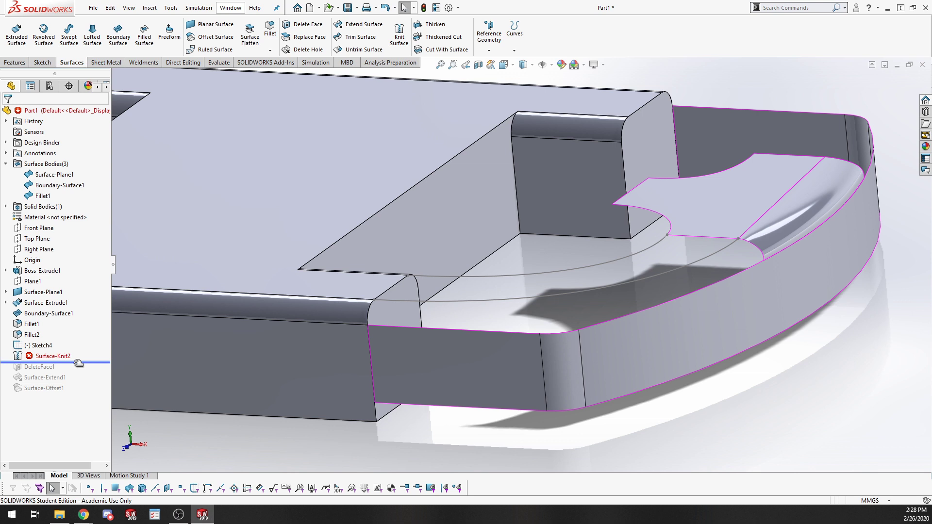
right_click(65, 359)
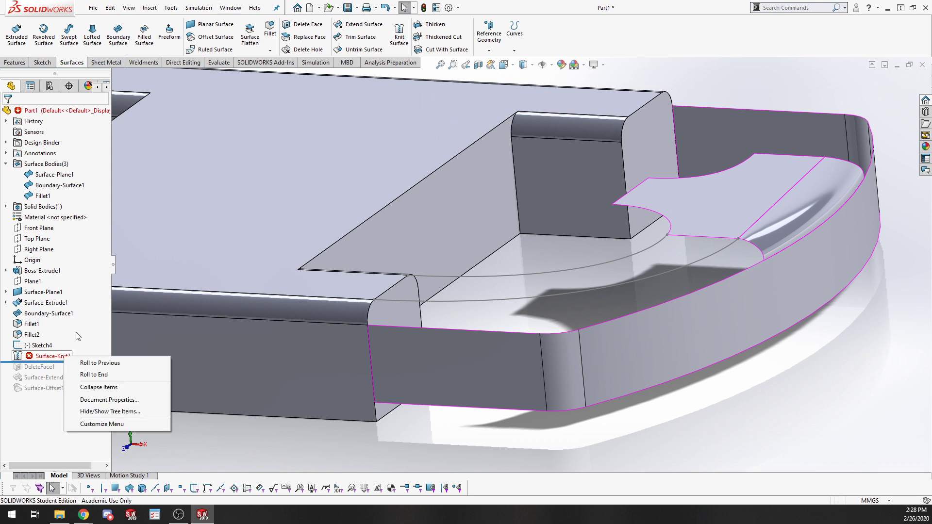
right_click(39, 357)
left_click(49, 245)
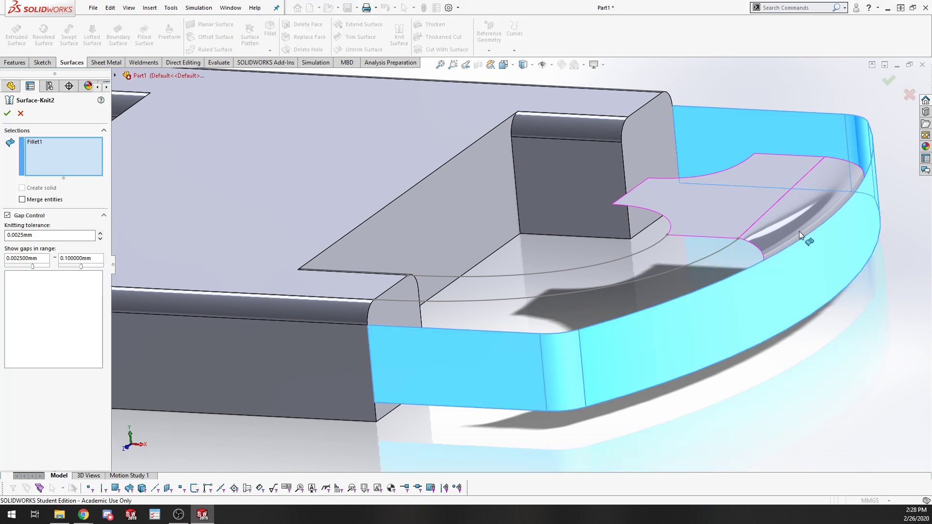
left_click(737, 208)
left_click(796, 215)
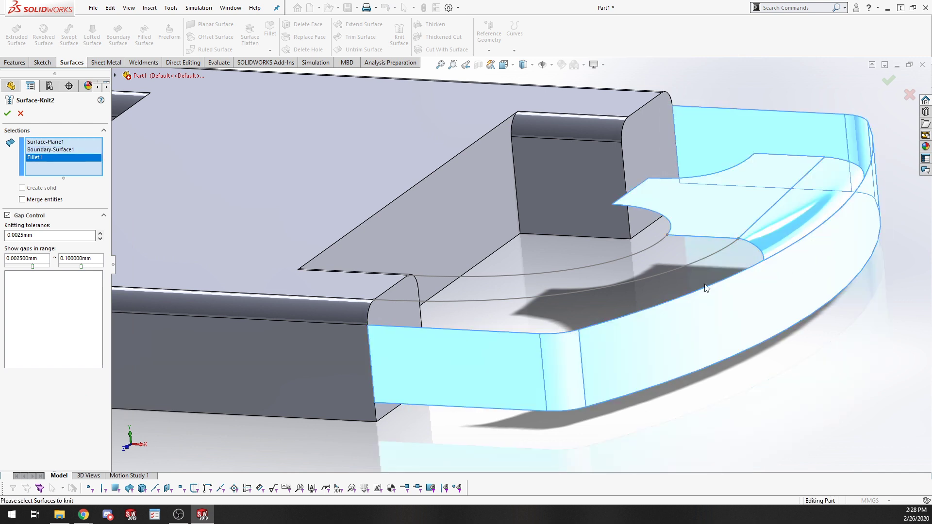
left_click(7, 113)
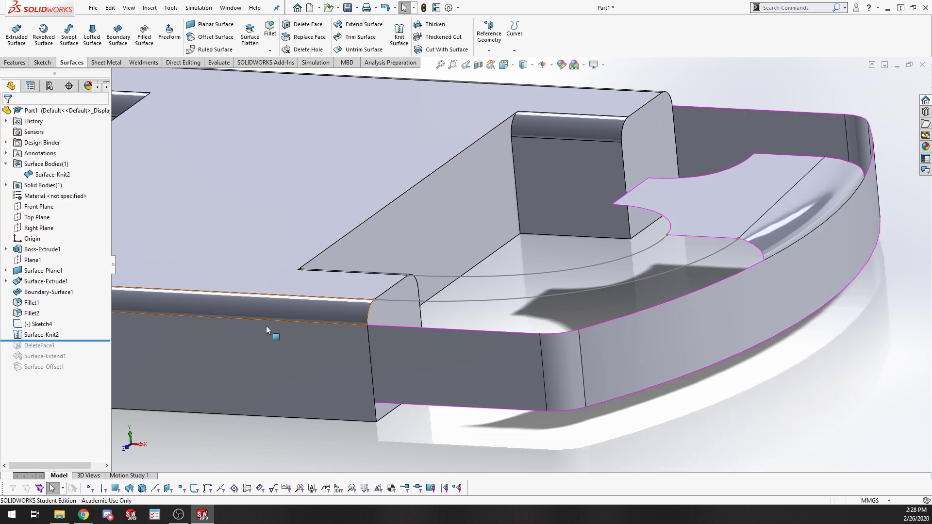
left_click_drag(73, 341, 75, 351)
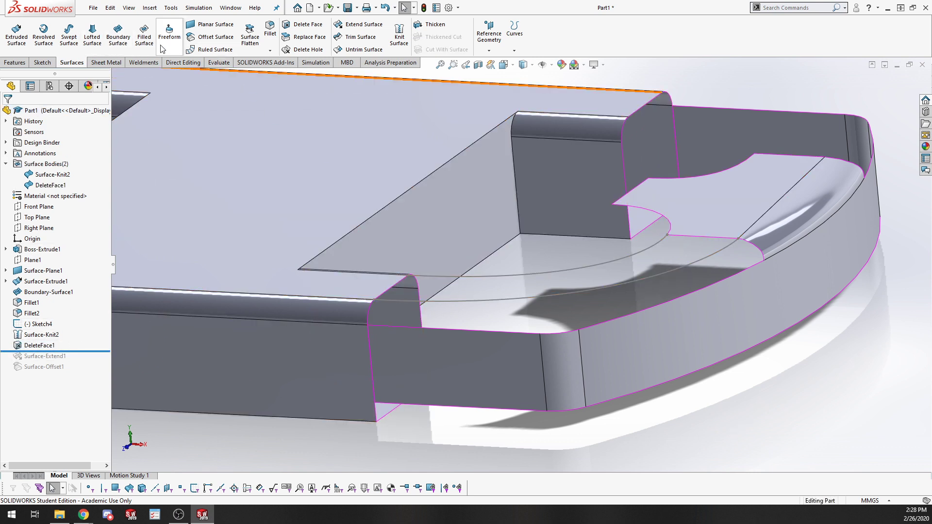
left_click(144, 34)
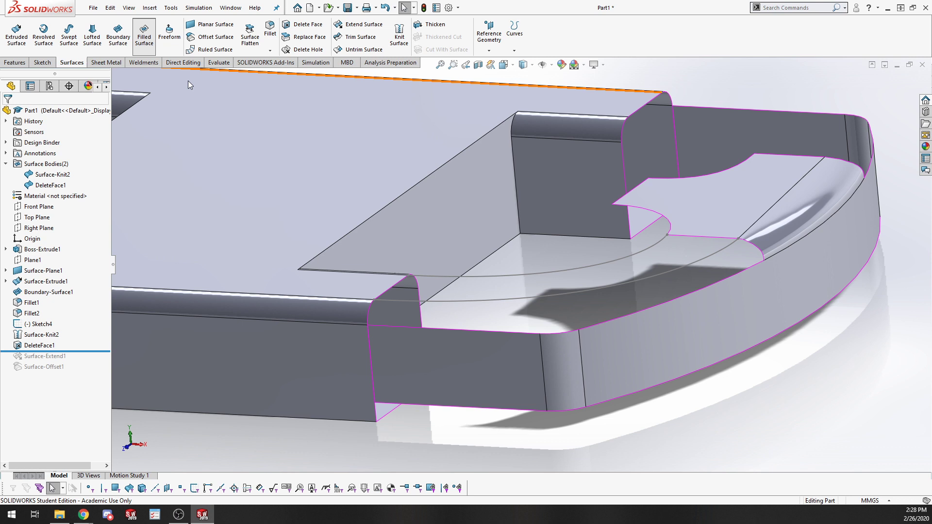
left_click(368, 310)
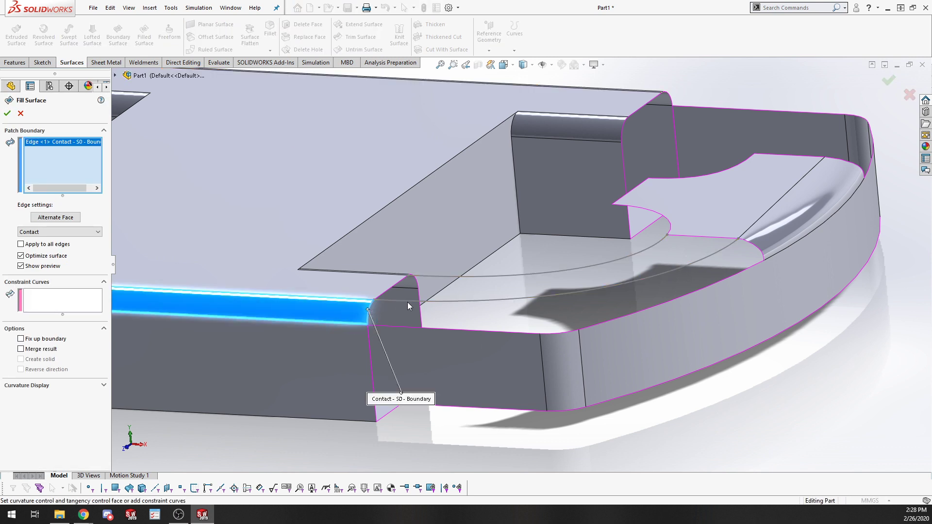
left_click(409, 301)
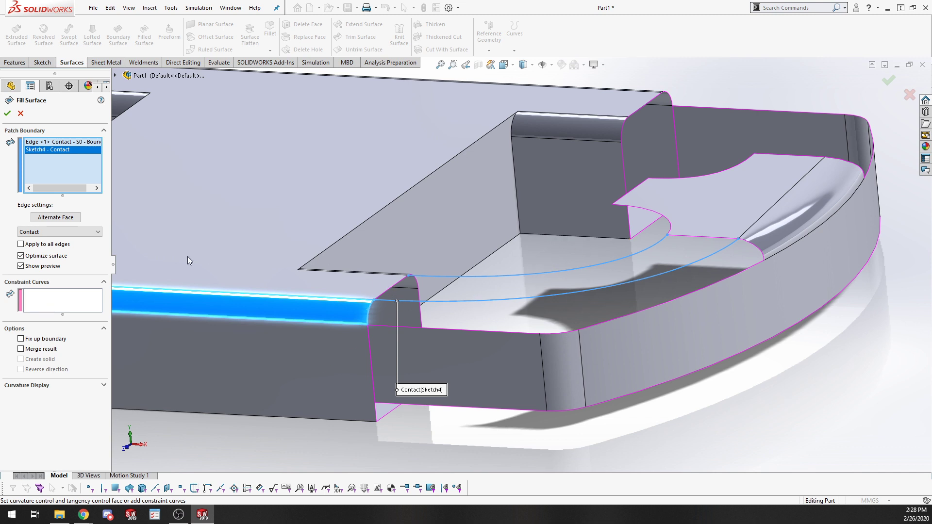
right_click(49, 156)
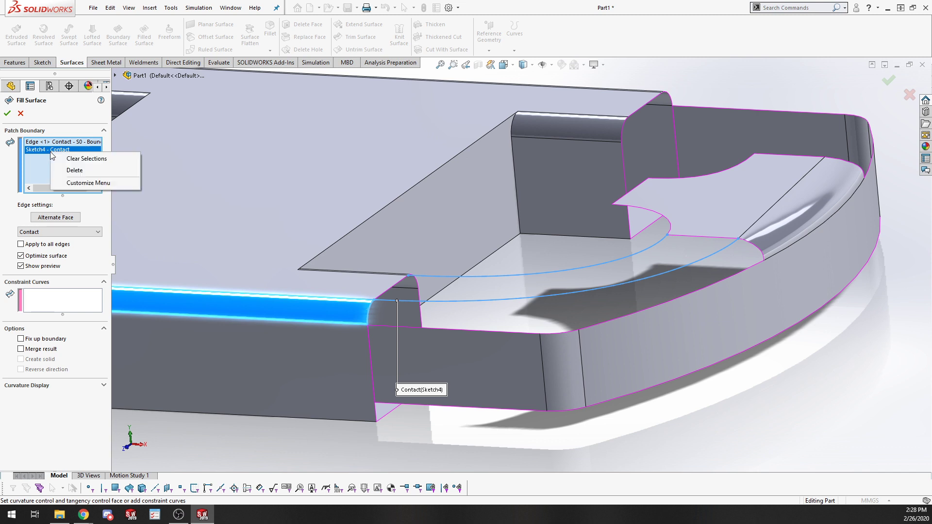
left_click(74, 171)
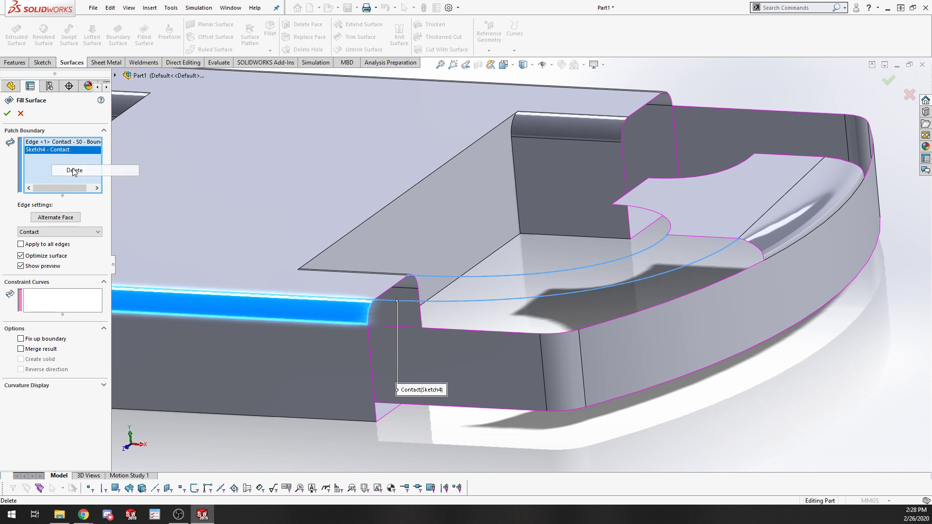
right_click(526, 257)
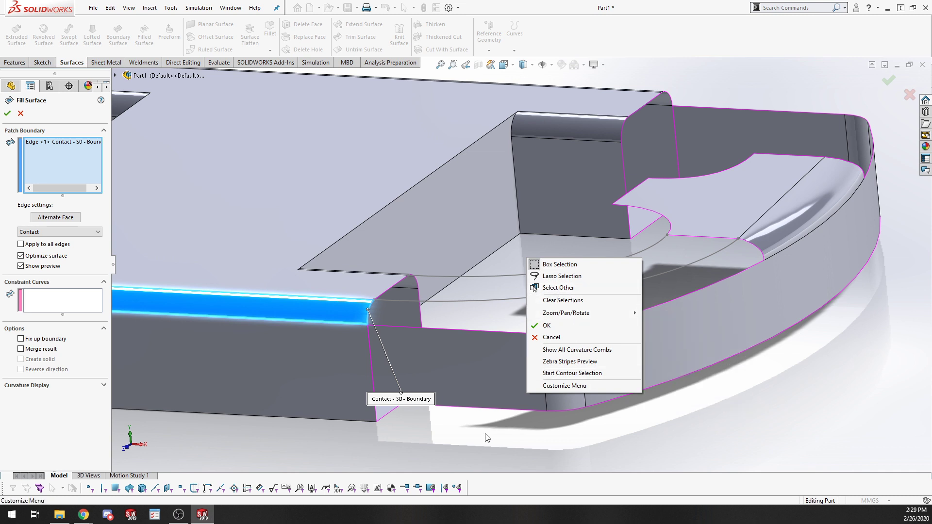
right_click(464, 299)
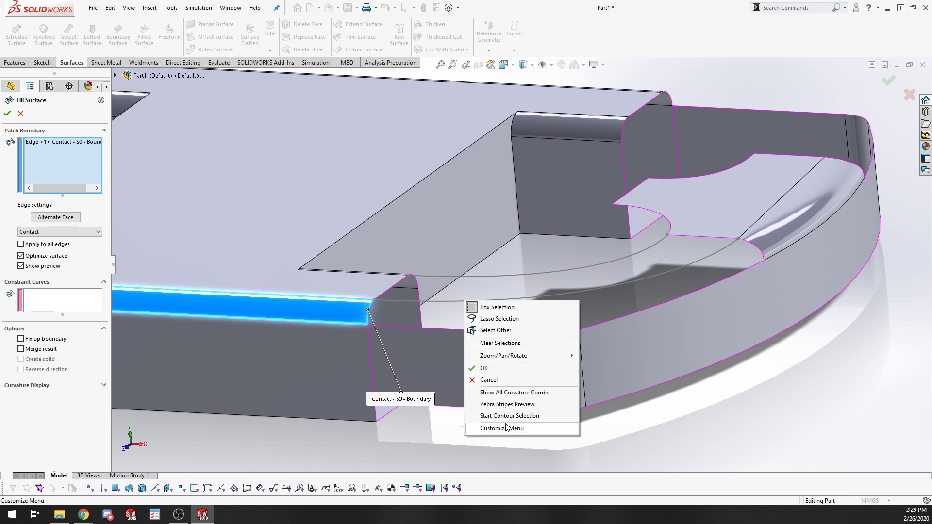
right_click(66, 164)
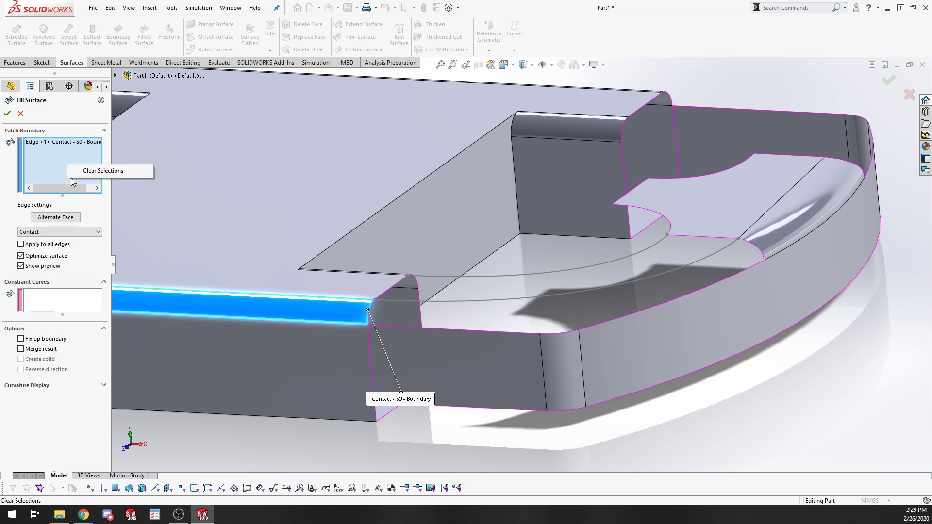
left_click(53, 165)
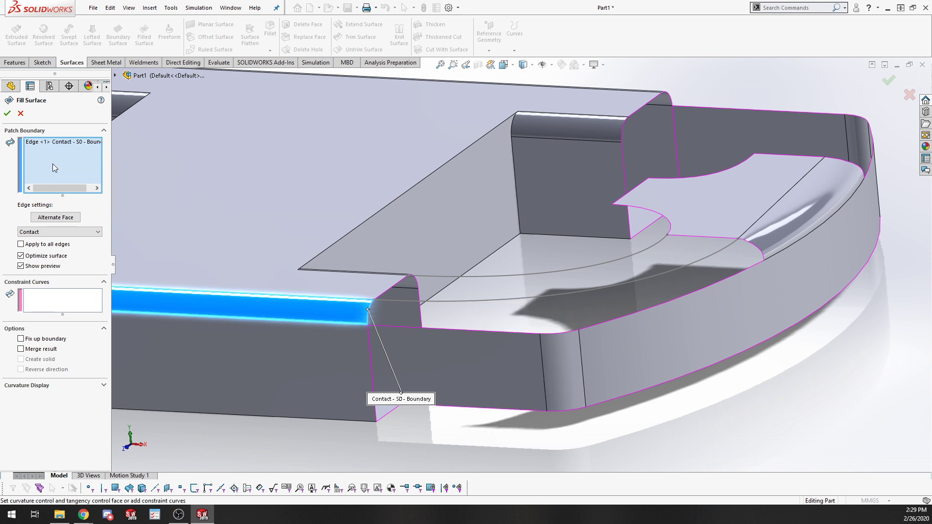
left_click(443, 302)
right_click(443, 302)
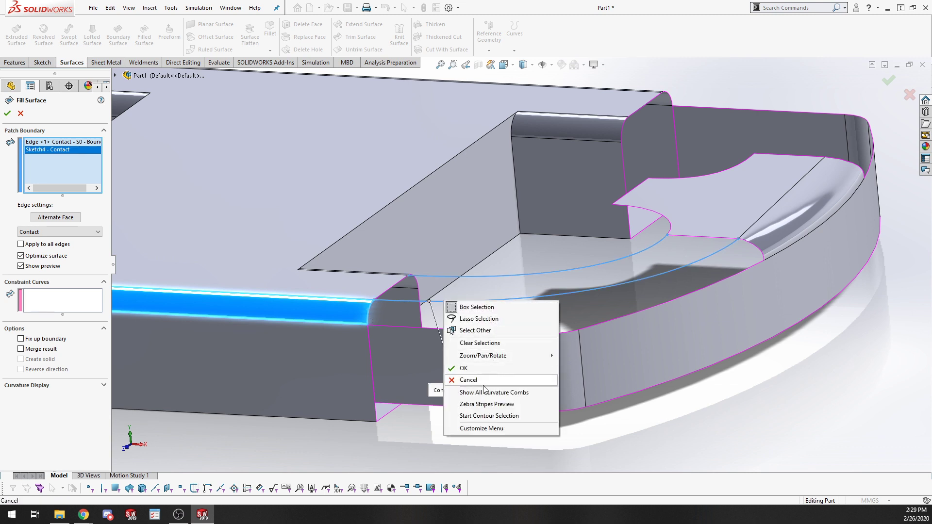
right_click(623, 318)
left_click(625, 317)
right_click(635, 313)
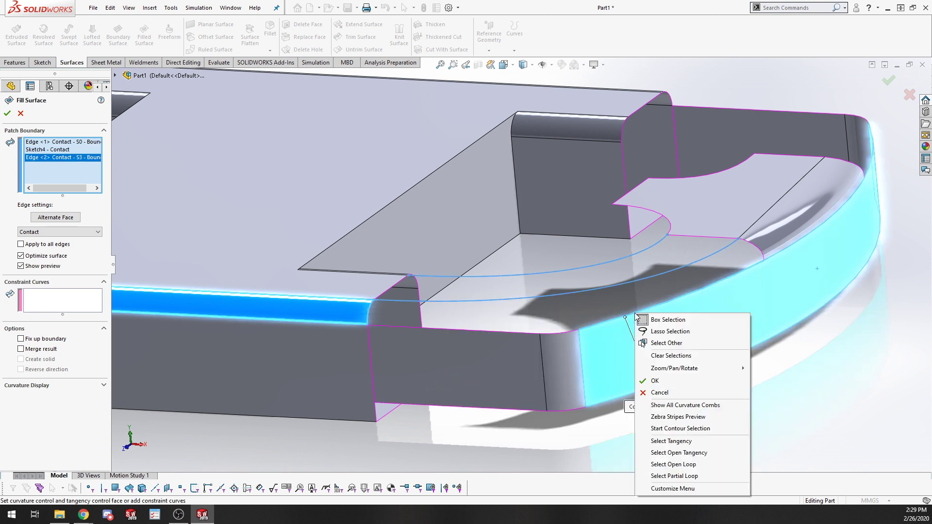
left_click(527, 448)
key("Escape")
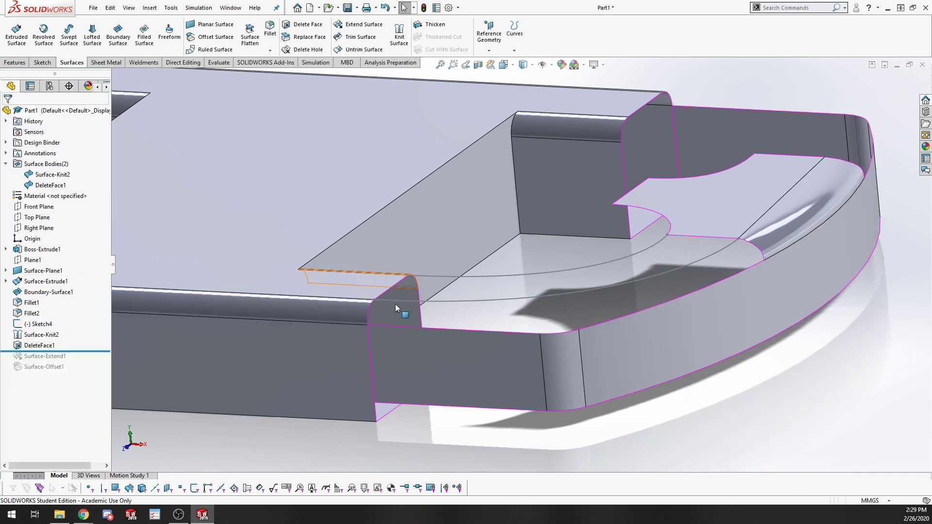
right_click(263, 184)
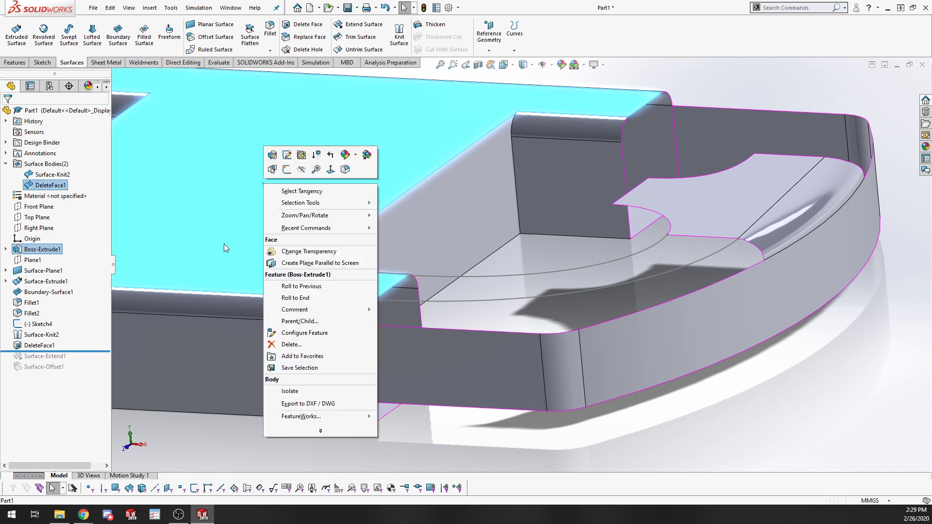
left_click(216, 406)
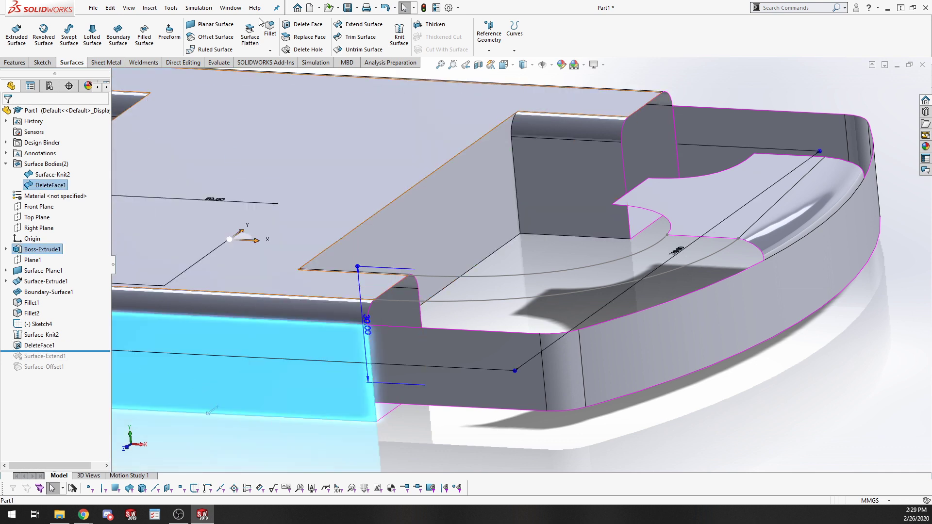
left_click(529, 416)
Start a filled surface bounded by the block leg's rounded end edge and only the outer curve of Sketch4, picked as a contour
left_click(144, 37)
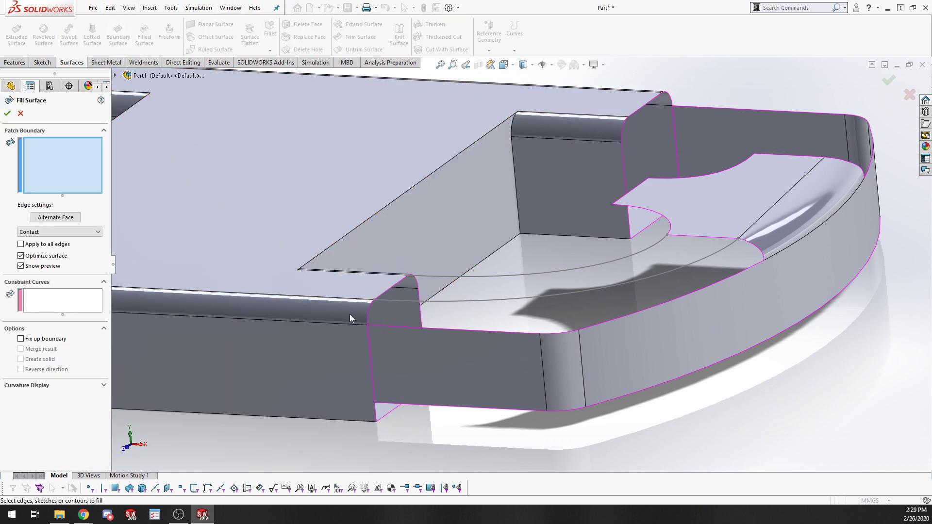
left_click(368, 310)
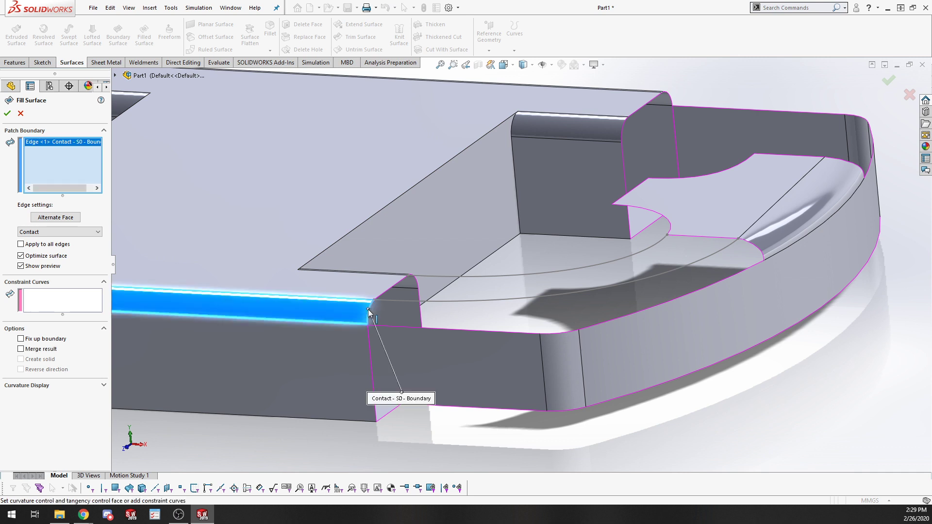
right_click(412, 301)
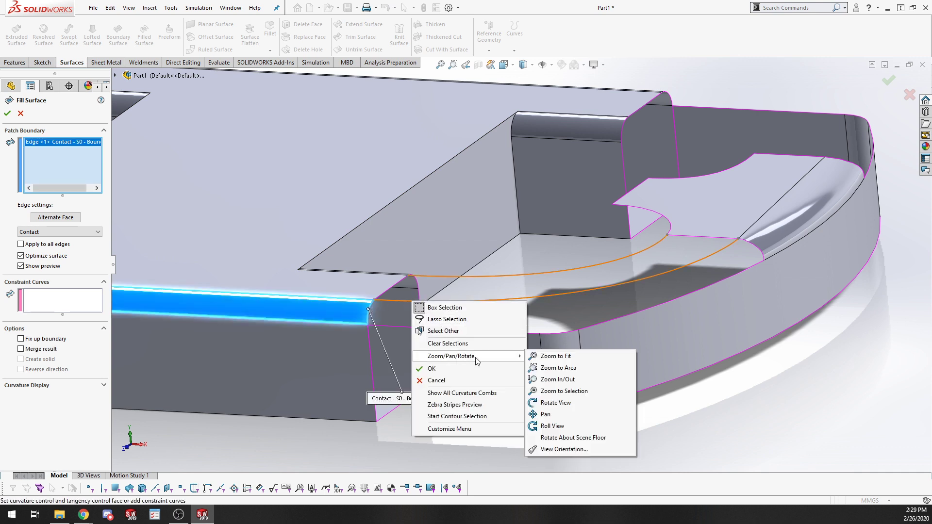
left_click(476, 416)
left_click(440, 301)
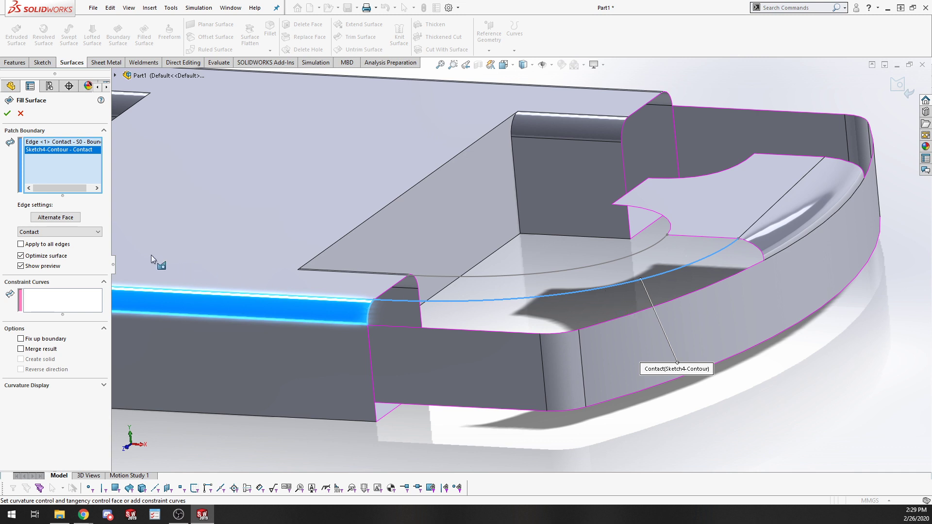
middle_click_drag(615, 319, 618, 336)
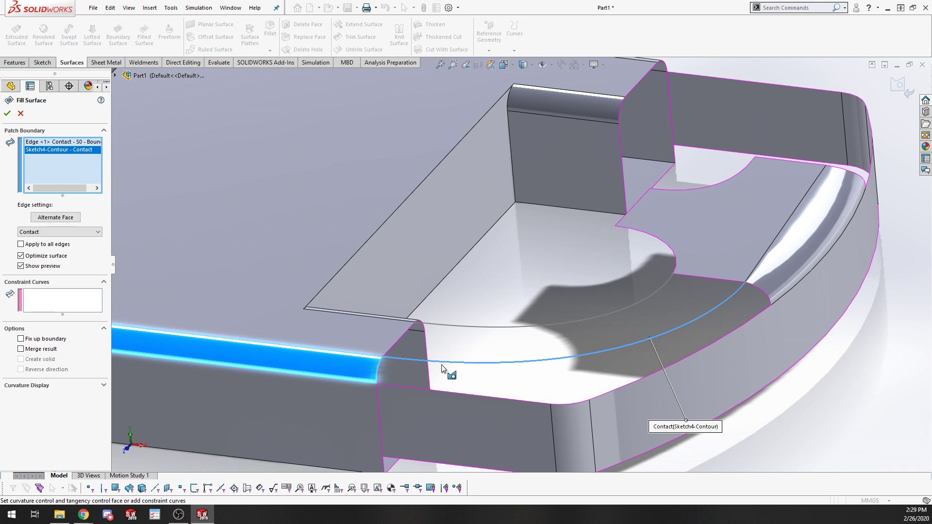
right_click(637, 340)
left_click(684, 456)
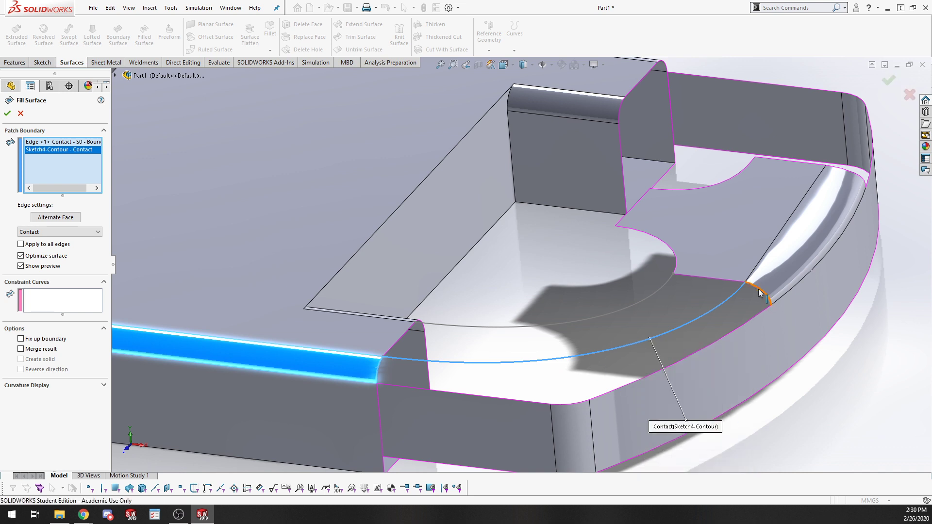
Add the fillet's end edge and the band's three upper edges to the patch boundary and try to create the filled surface
left_click(764, 314)
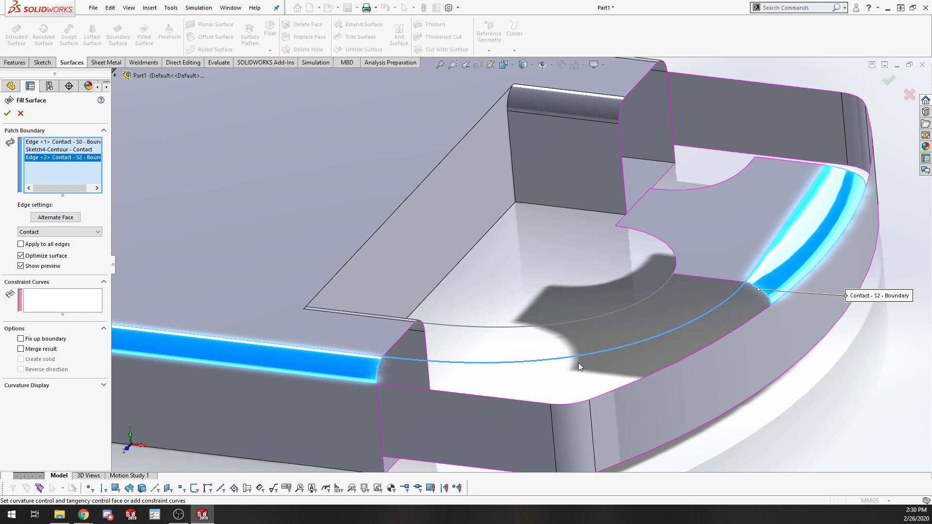
left_click(755, 316)
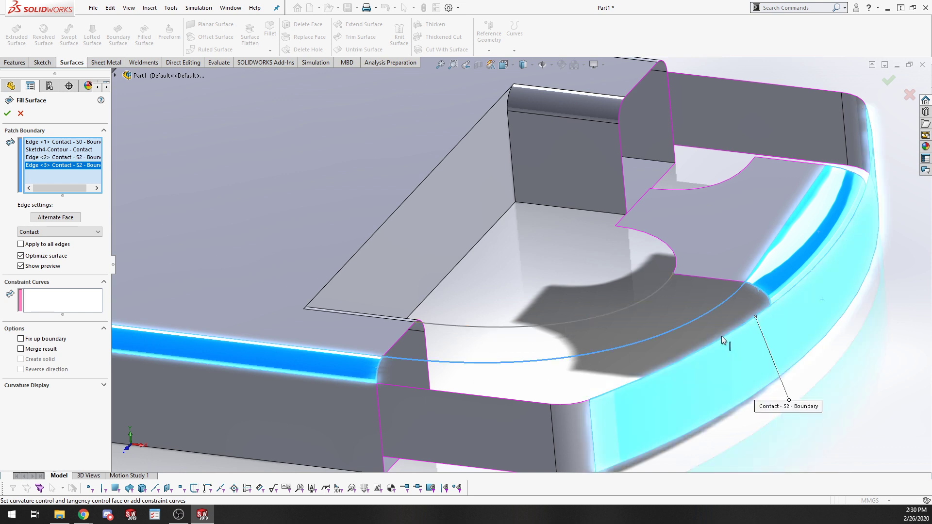
left_click(582, 402)
left_click(532, 403)
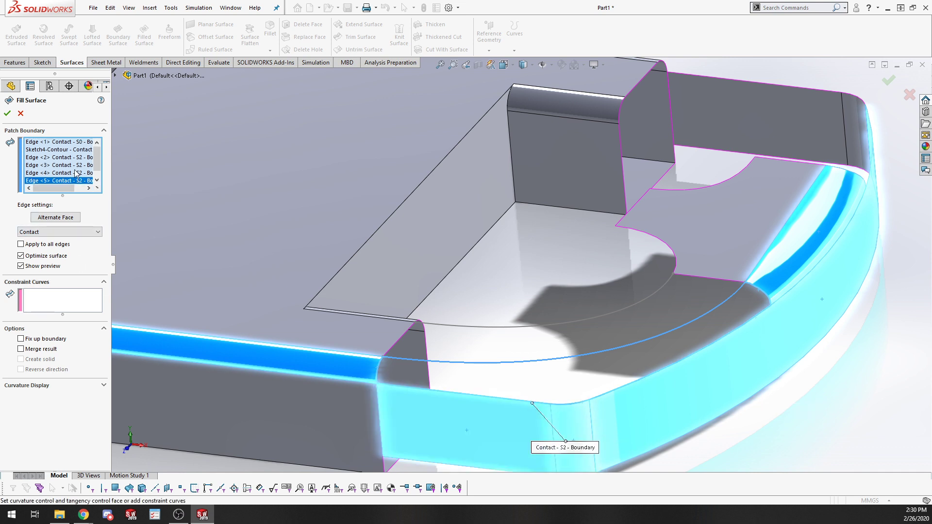
left_click(71, 150)
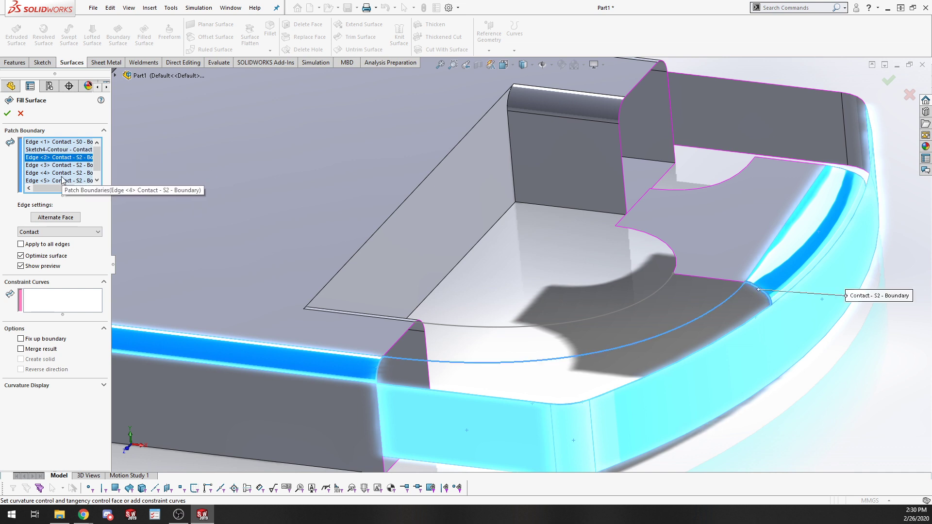
left_click(60, 168)
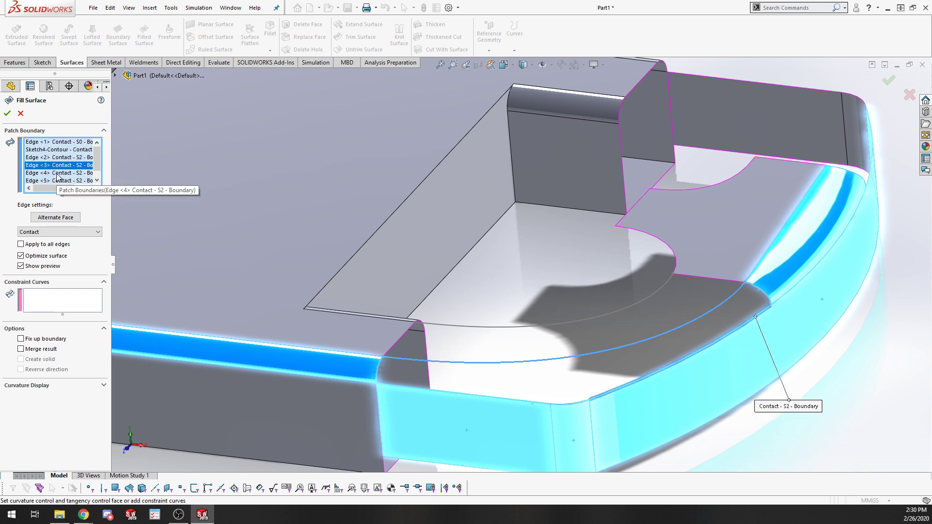
left_click(56, 182)
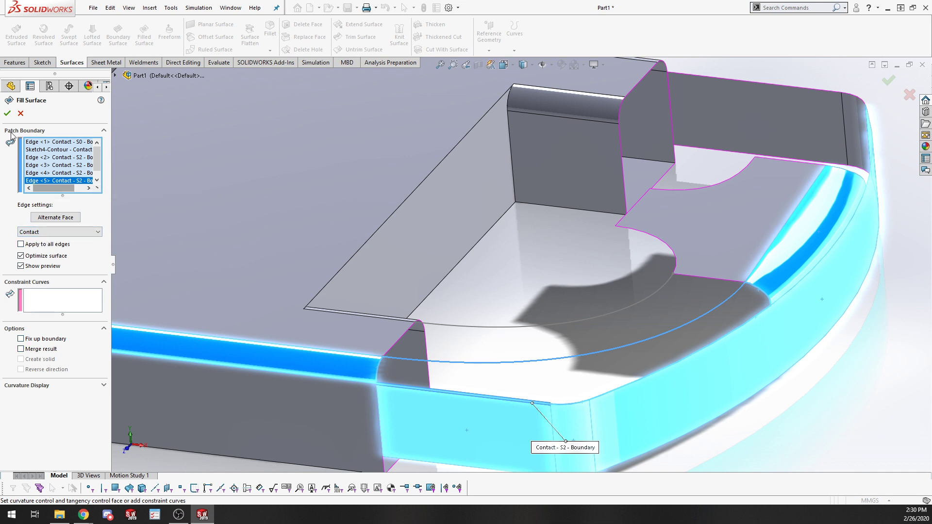
left_click(9, 114)
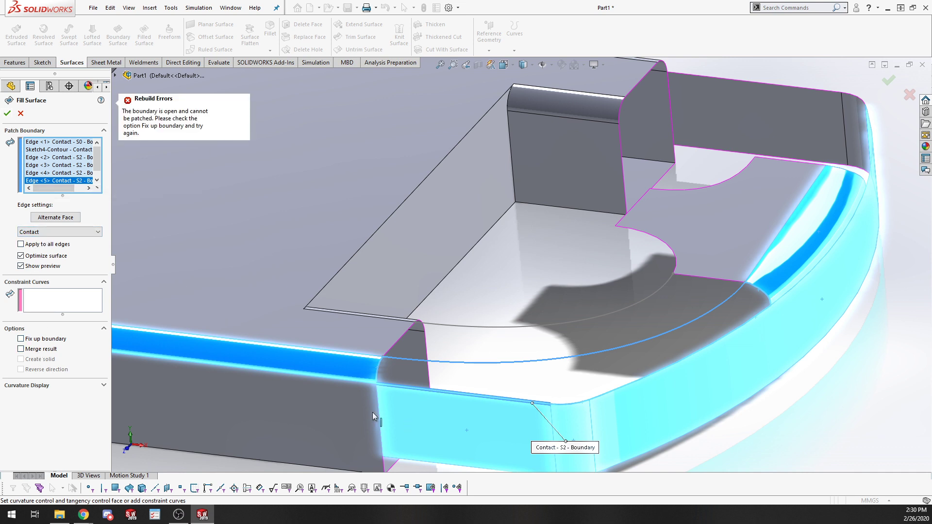
Check the patch boundary's edge and sketch contour selections one by one, and cancel the filled surface
scroll(371, 412, "down", 3)
scroll(761, 366, "up", 3)
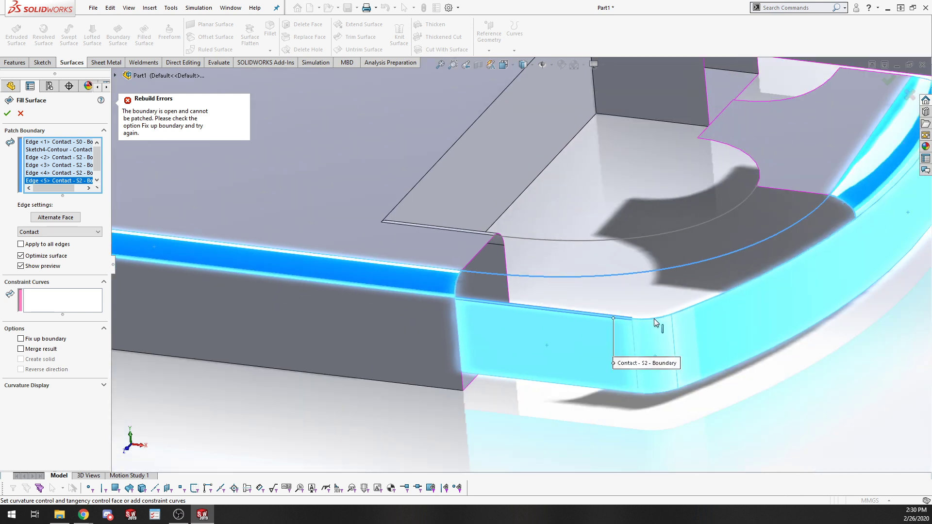
left_click(63, 165)
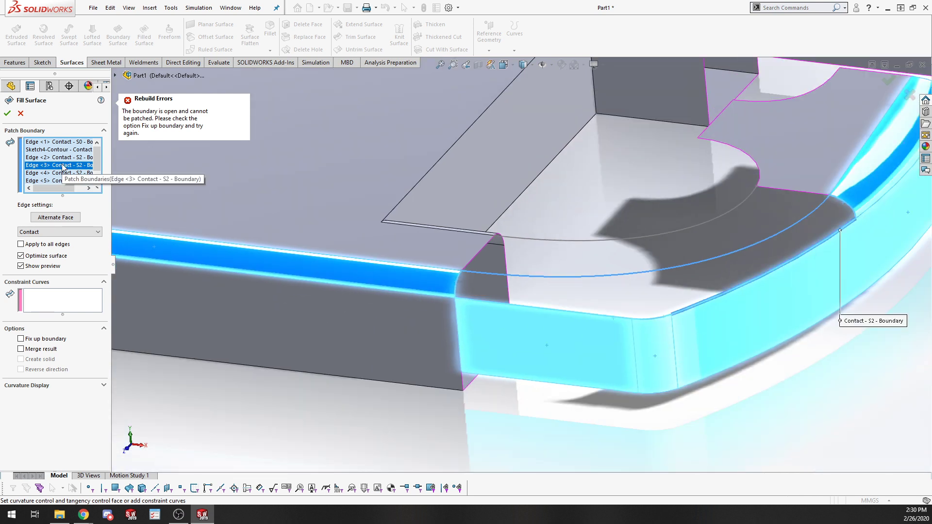
left_click(63, 157)
left_click(63, 149)
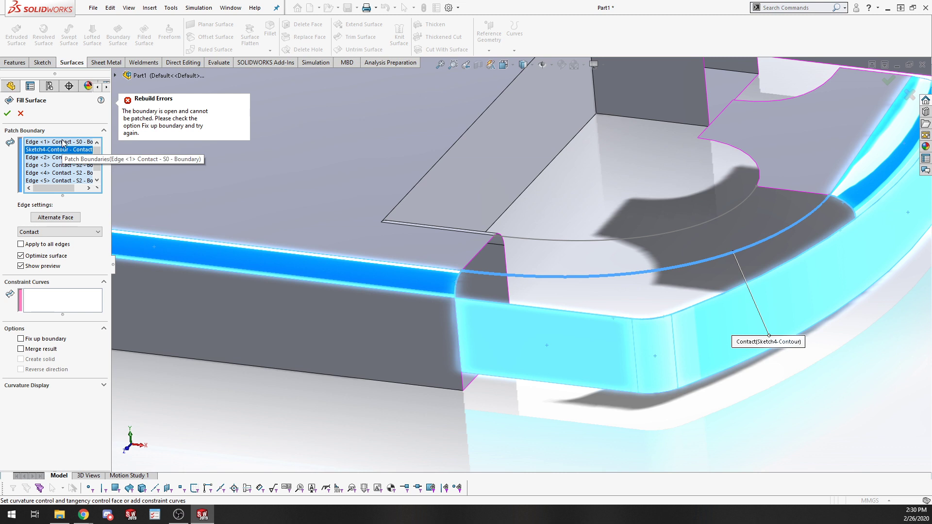
left_click(61, 143)
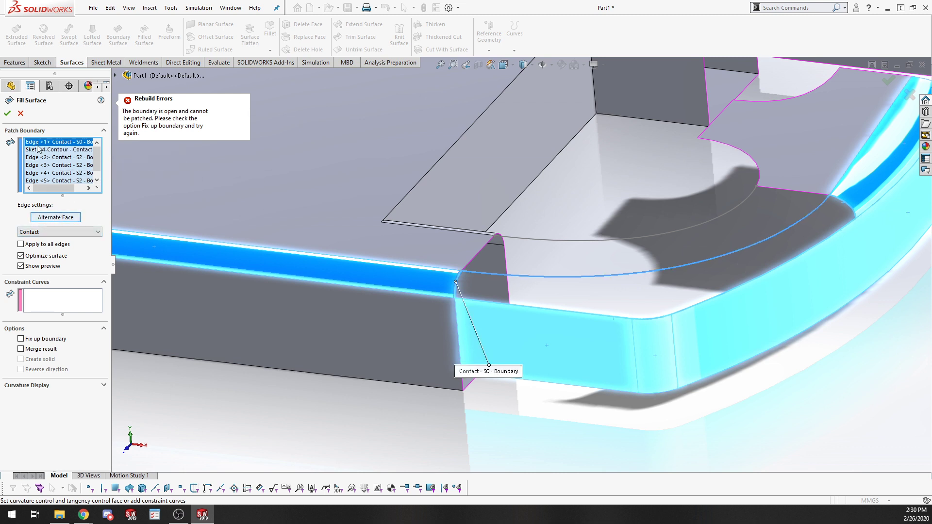
left_click(20, 113)
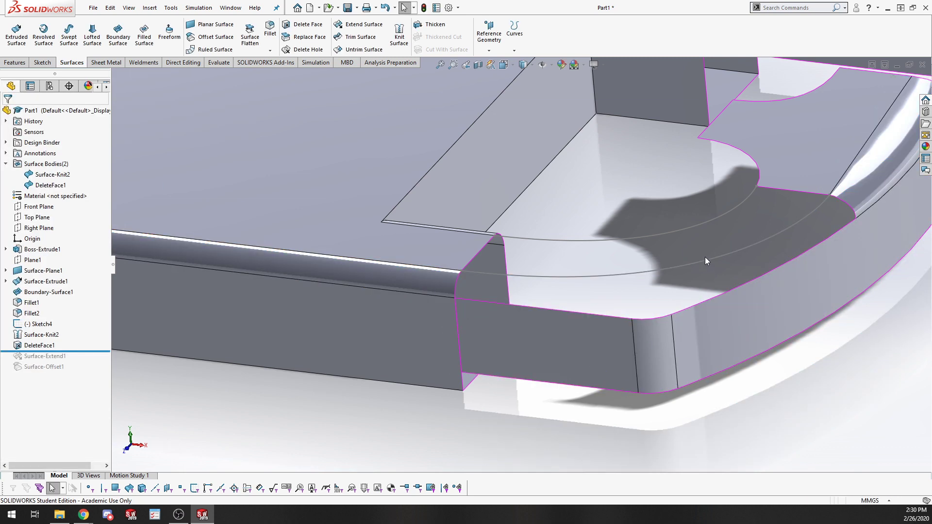
Try to create a boundary surface between Sketch4's outer curve and the band's curved upper edge, and cancel it
key("f")
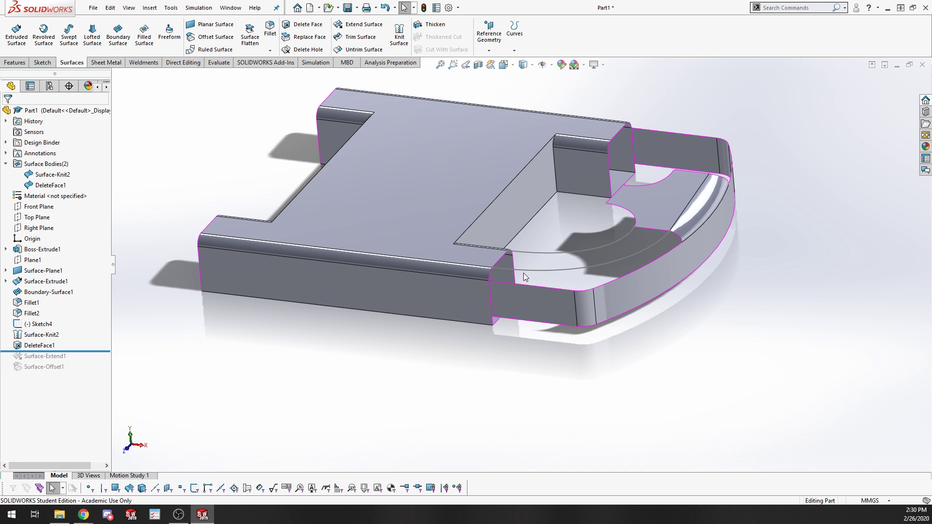
left_click(120, 37)
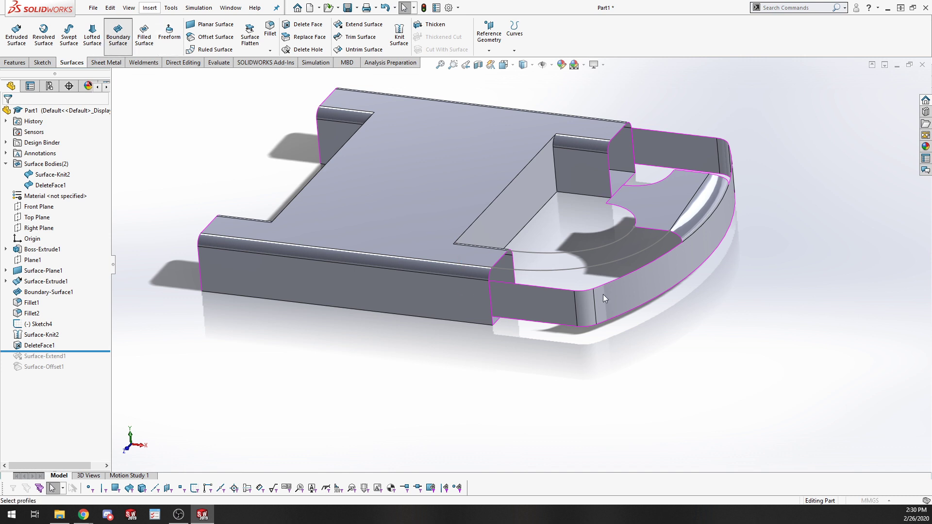
left_click(564, 270)
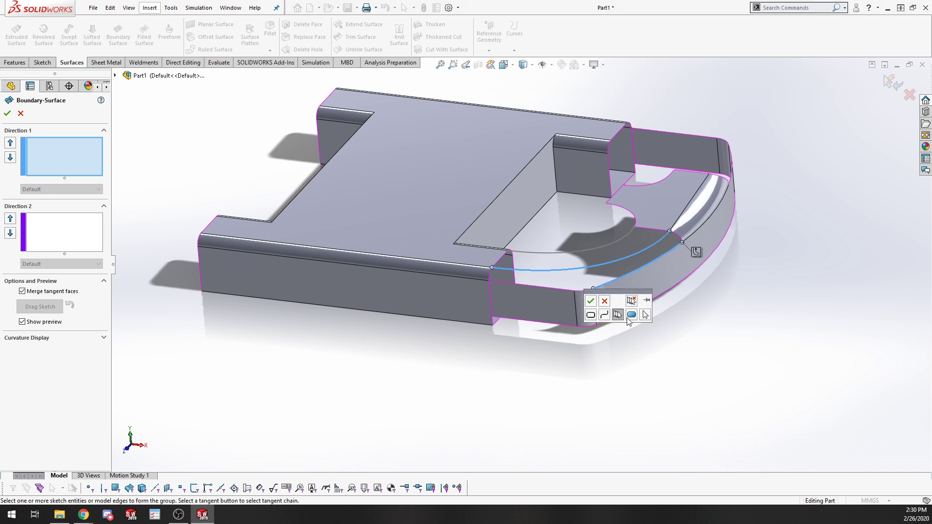
left_click(604, 302)
left_click(567, 270)
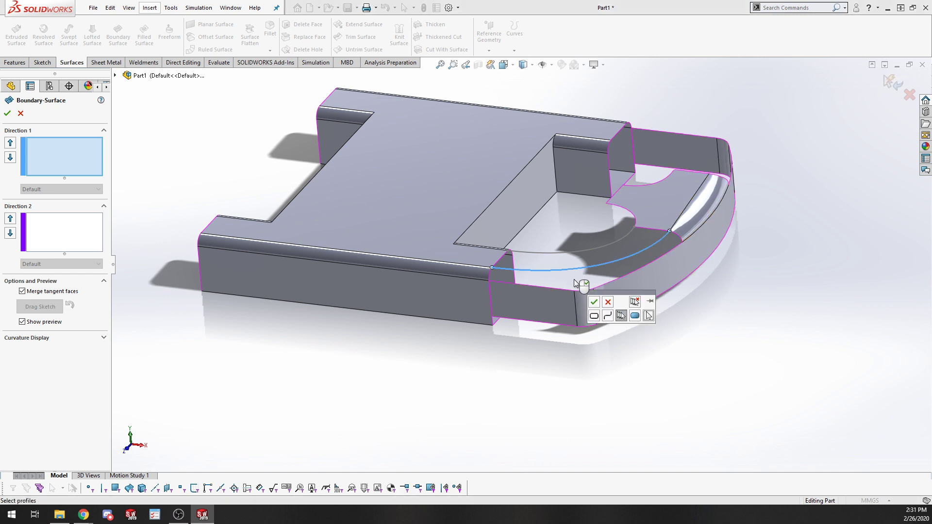
left_click(601, 295)
left_click(627, 273)
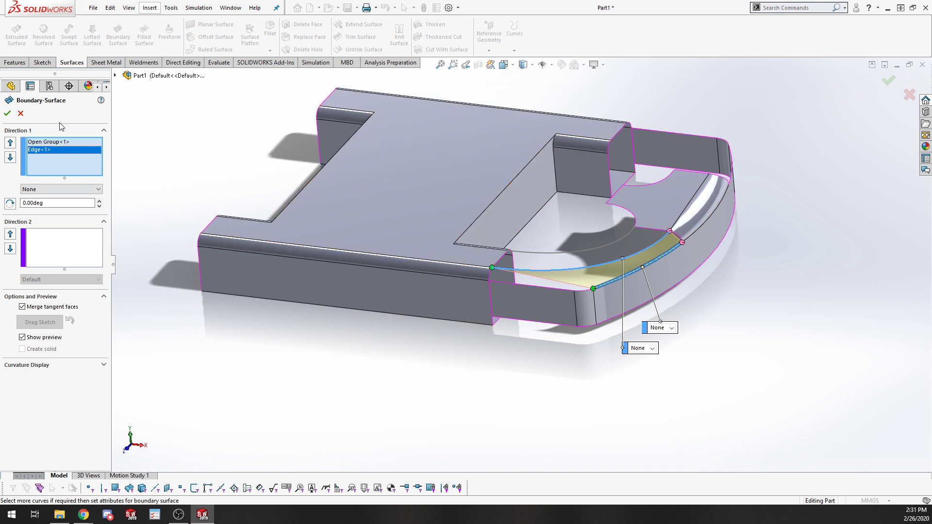
left_click(21, 113)
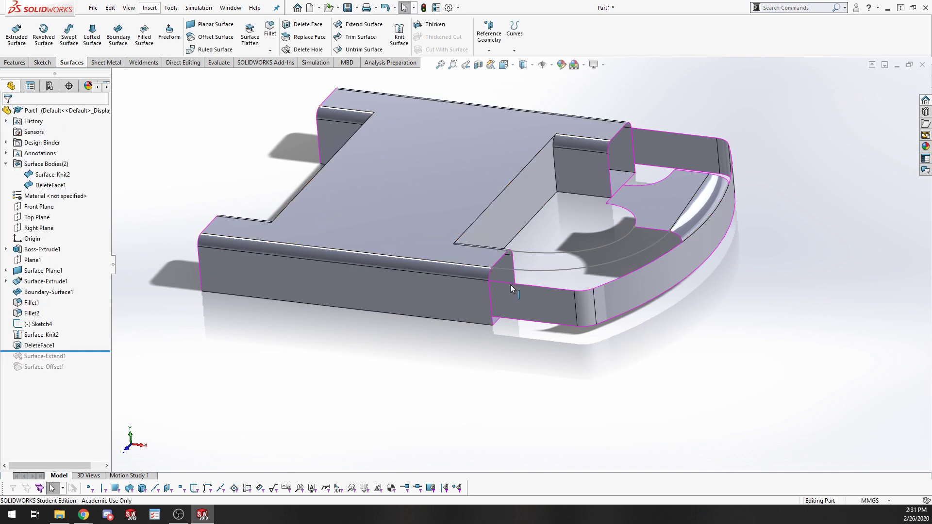
Restart the boundary surface, try grouping Sketch4's outer curve with the band's upper edges as one profile, and discard the group
left_click(117, 35)
left_click(631, 257)
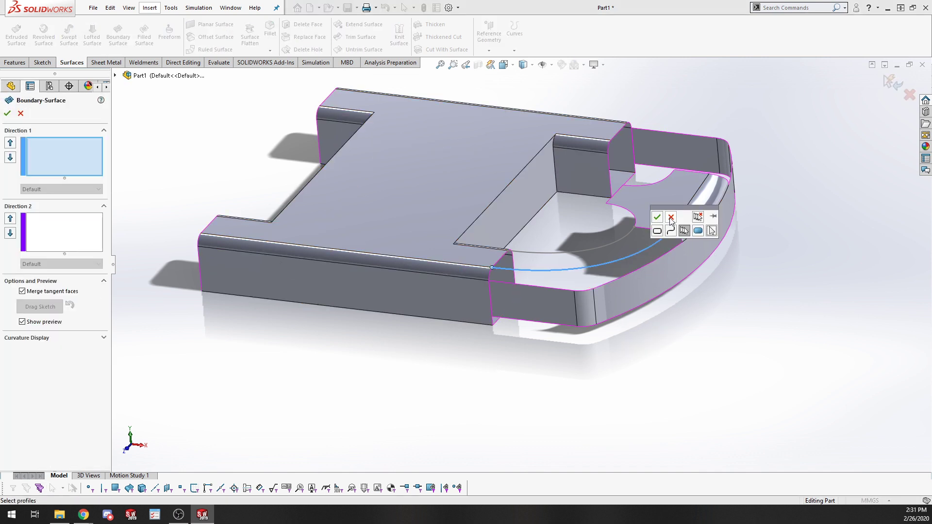
left_click(684, 231)
left_click(601, 285)
left_click(585, 291)
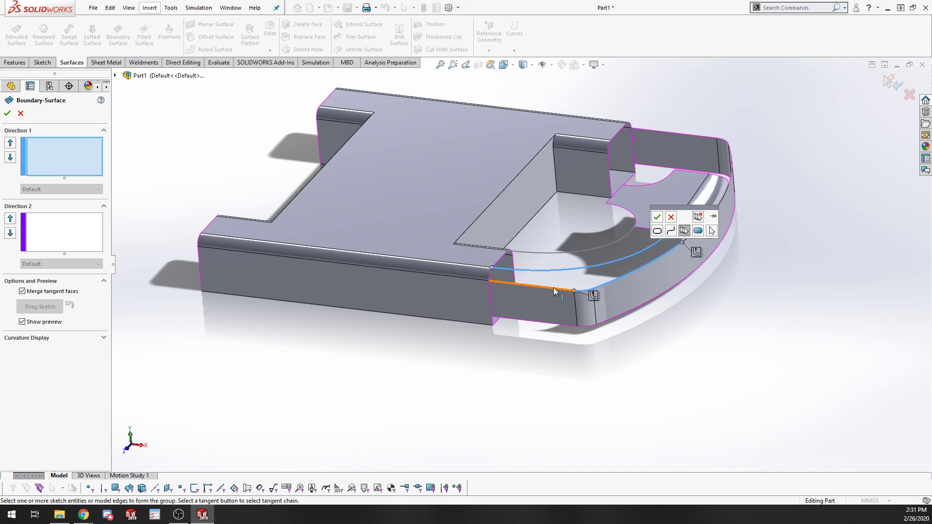
left_click(511, 284)
left_click(489, 277)
left_click(671, 218)
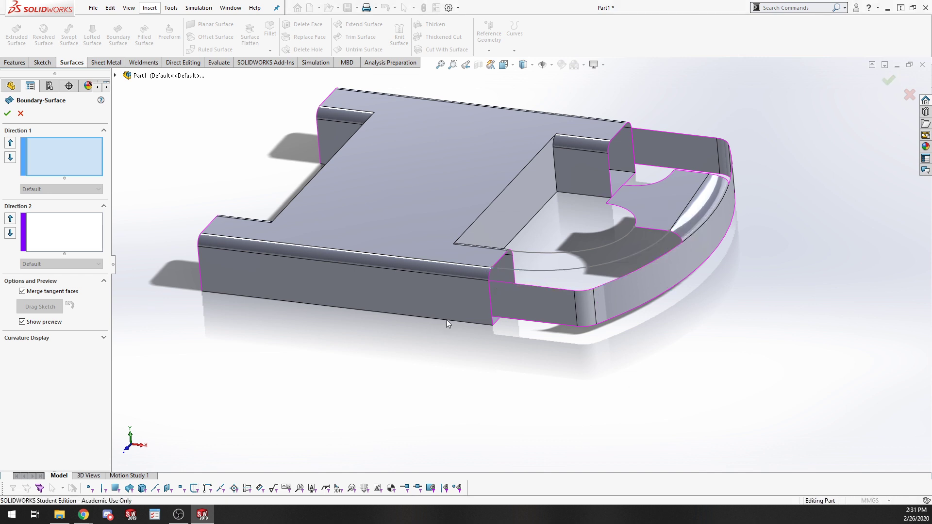
Try the band's straight upper edge, and open-loop and closed-loop picks of the band's boundary, as the Direction 1 profile
left_click(549, 287)
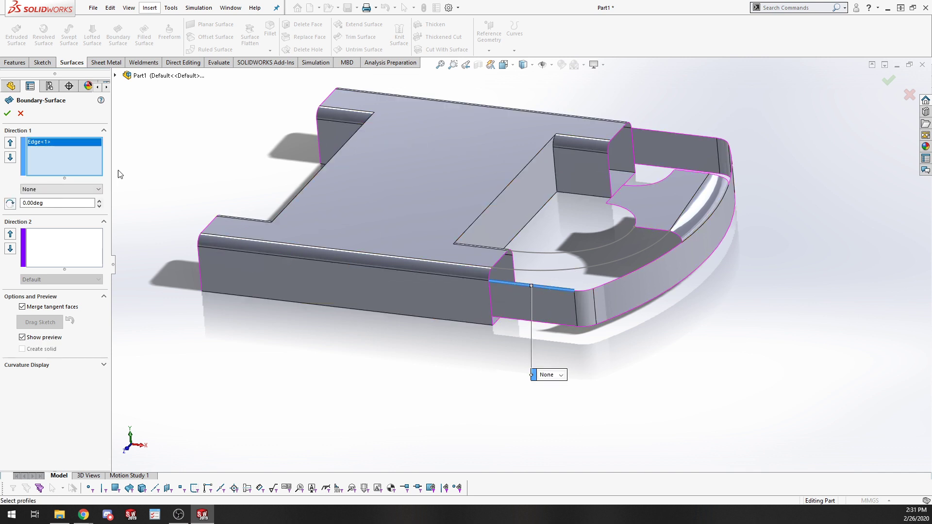
right_click(63, 158)
left_click(87, 175)
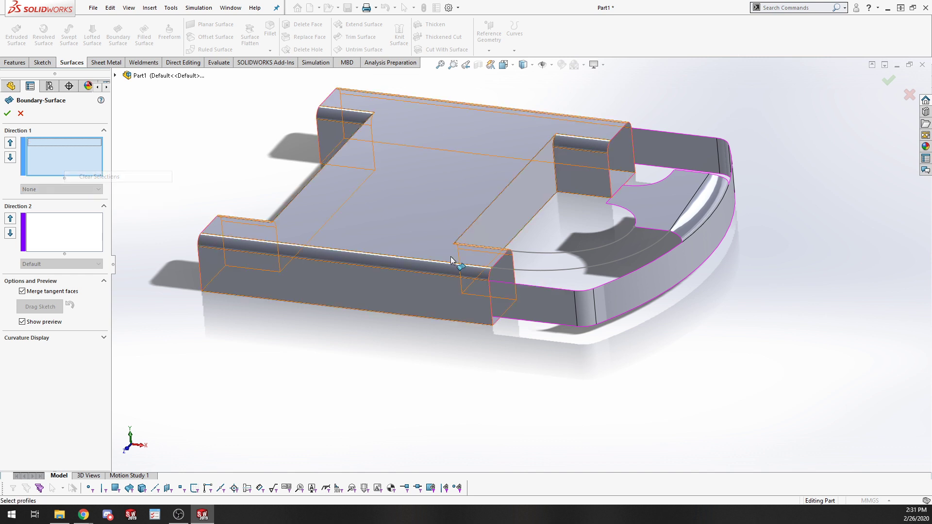
right_click(672, 359)
left_click(712, 217)
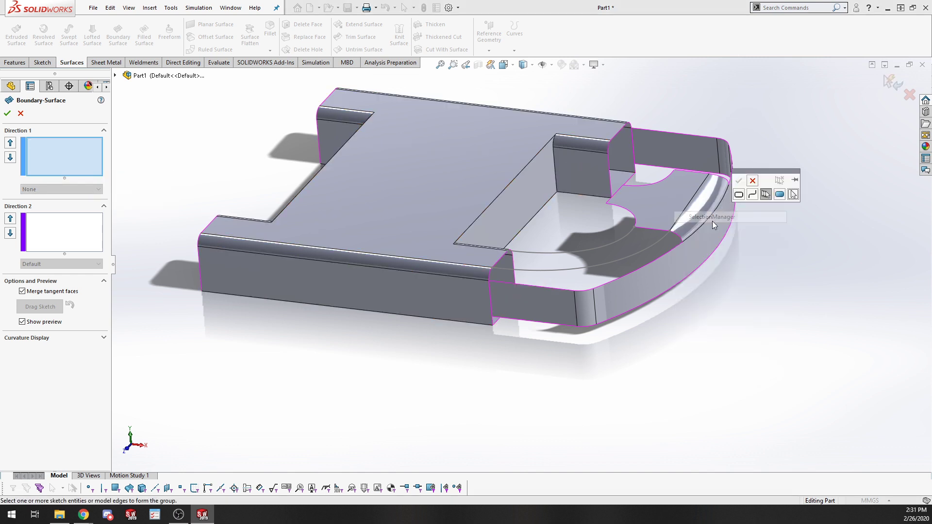
left_click(752, 195)
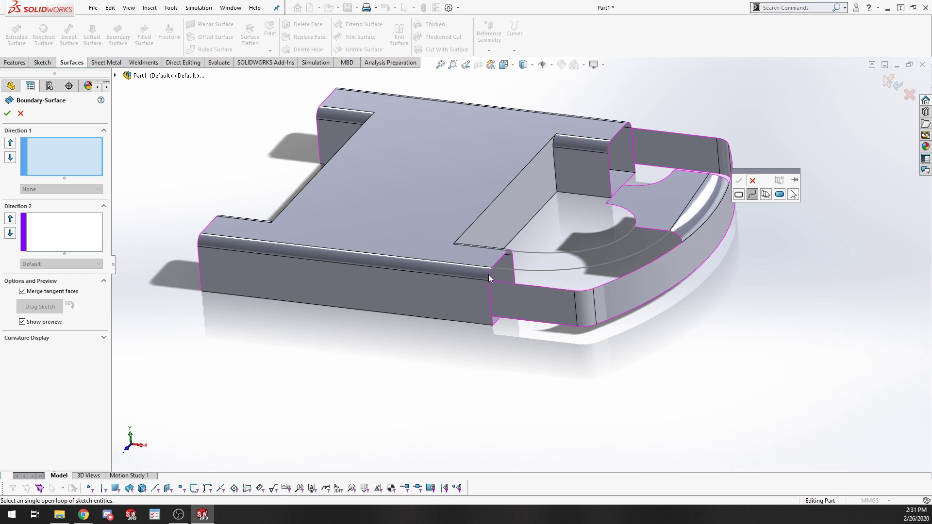
left_click(723, 199)
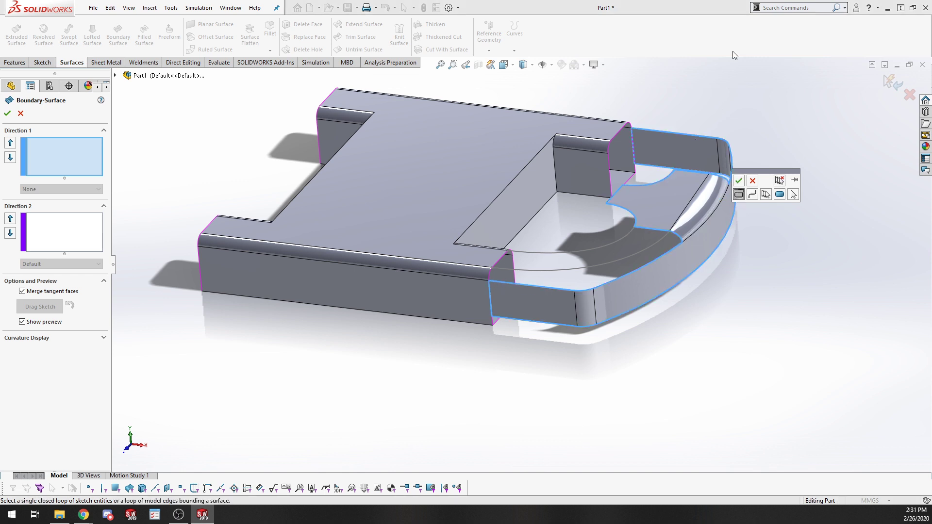
left_click(752, 194)
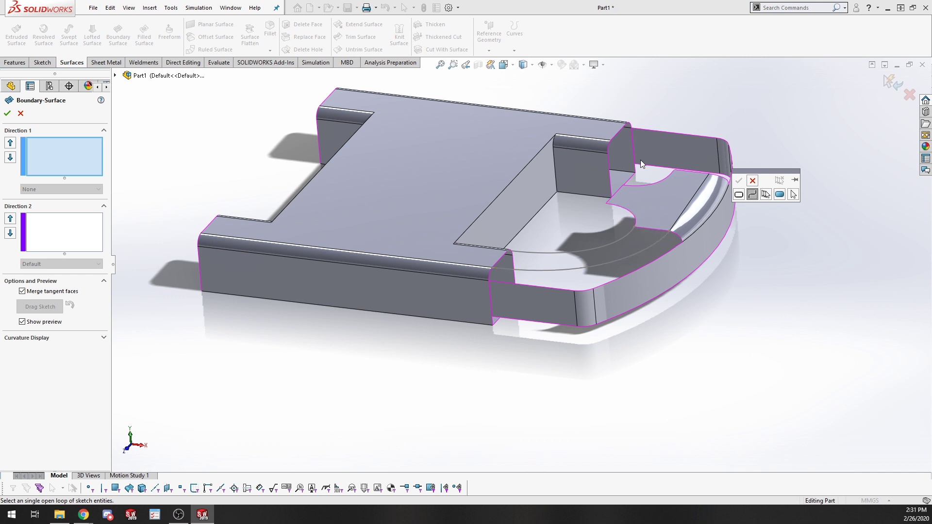
Group the band's curved, rounded-corner and straight upper edges into an open group as the Direction 1 profile
left_click(765, 196)
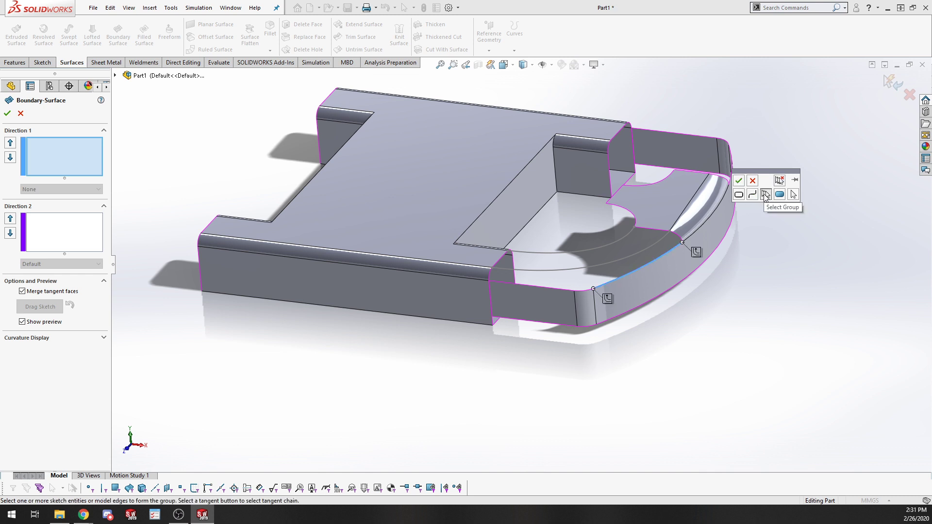
left_click(584, 291)
left_click(558, 290)
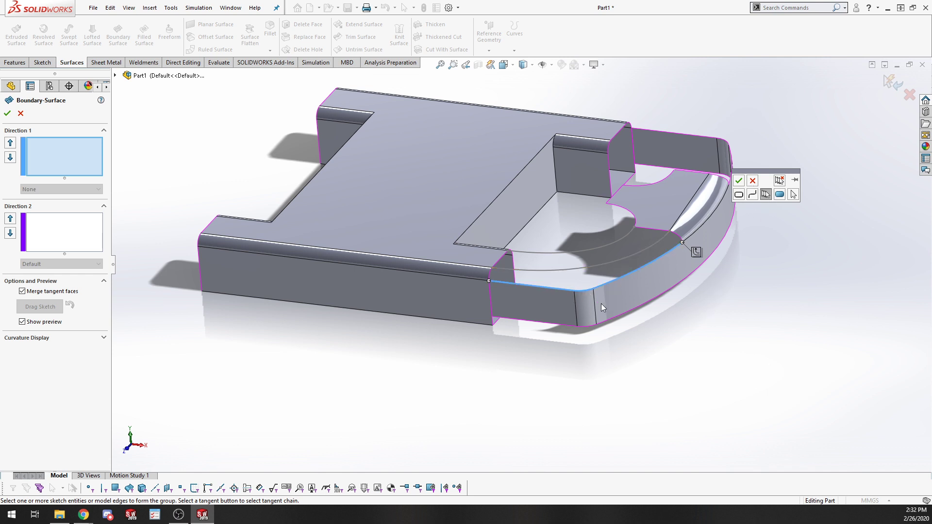
left_click(738, 181)
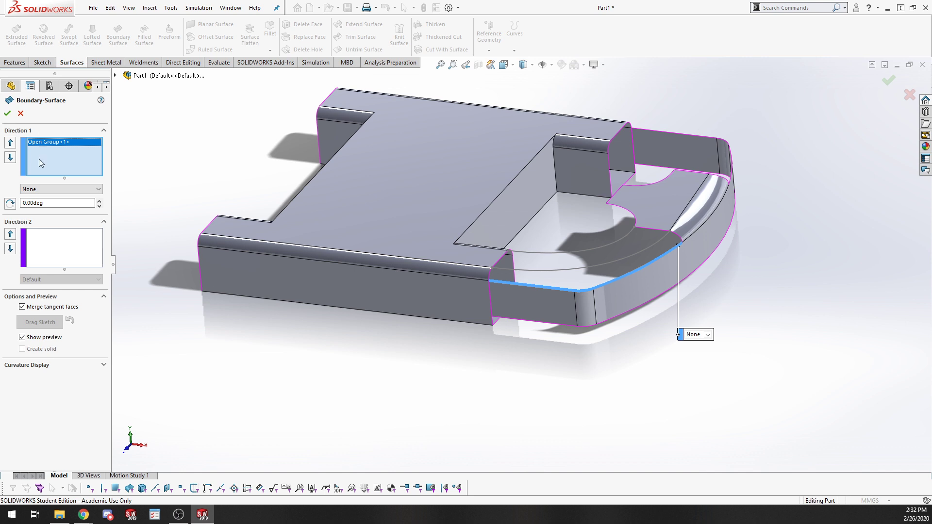
Clear the Direction 1 profile, try region and standard selection of Sketch4's outer curve, and cancel the boundary surface
right_click(78, 159)
left_click(113, 176)
right_click(77, 158)
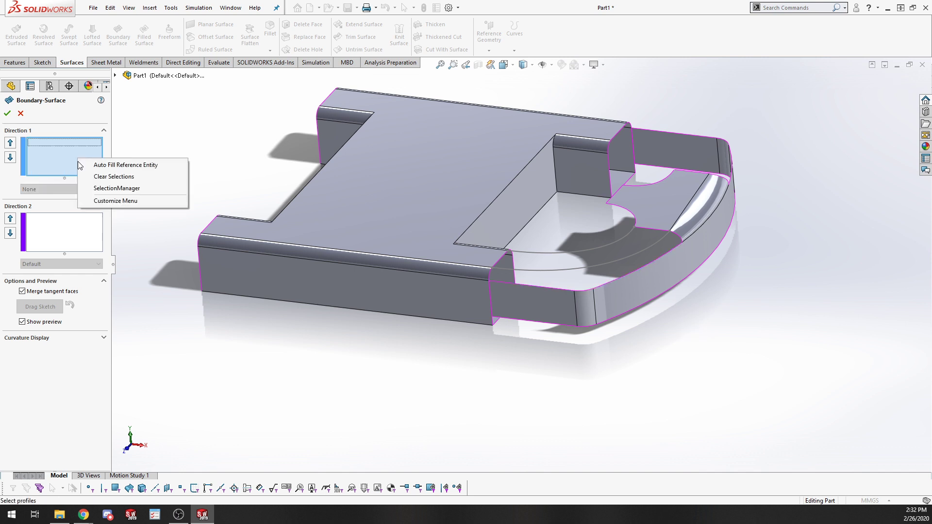
left_click(92, 191)
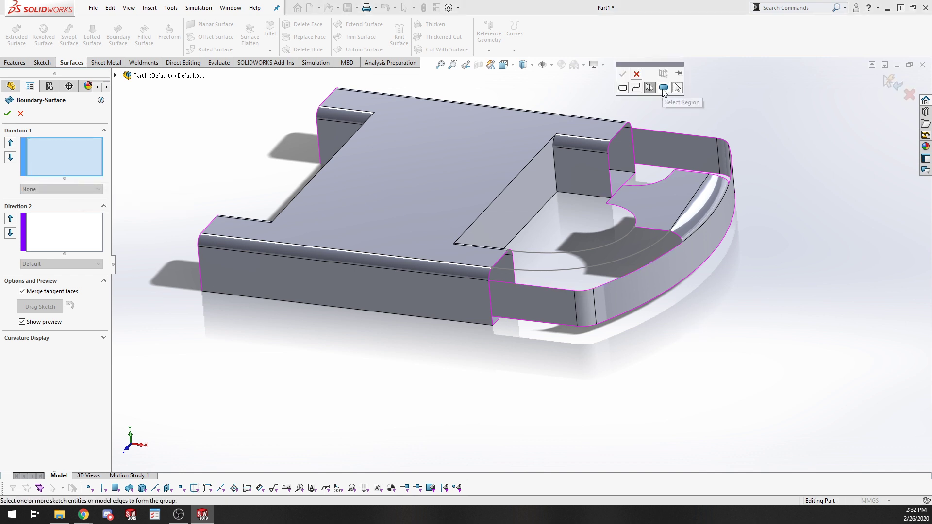
left_click(663, 88)
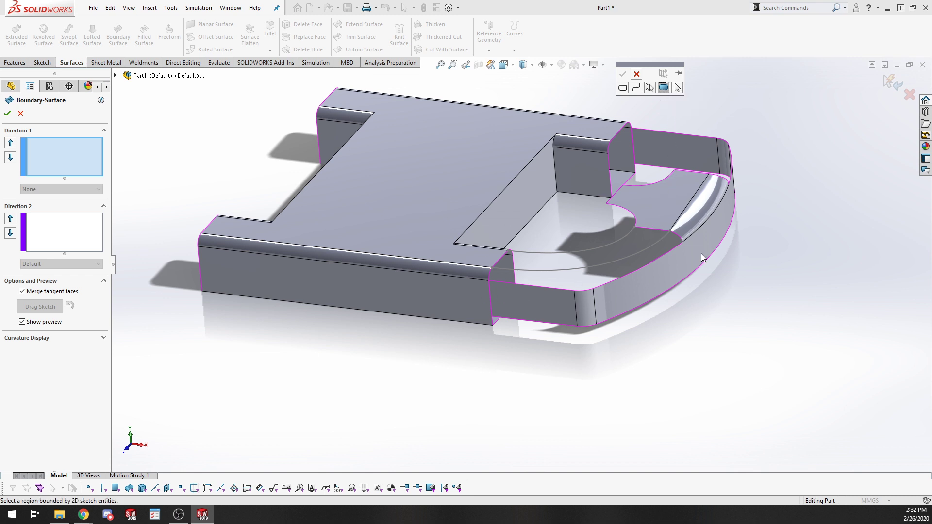
left_click(679, 88)
left_click(634, 255)
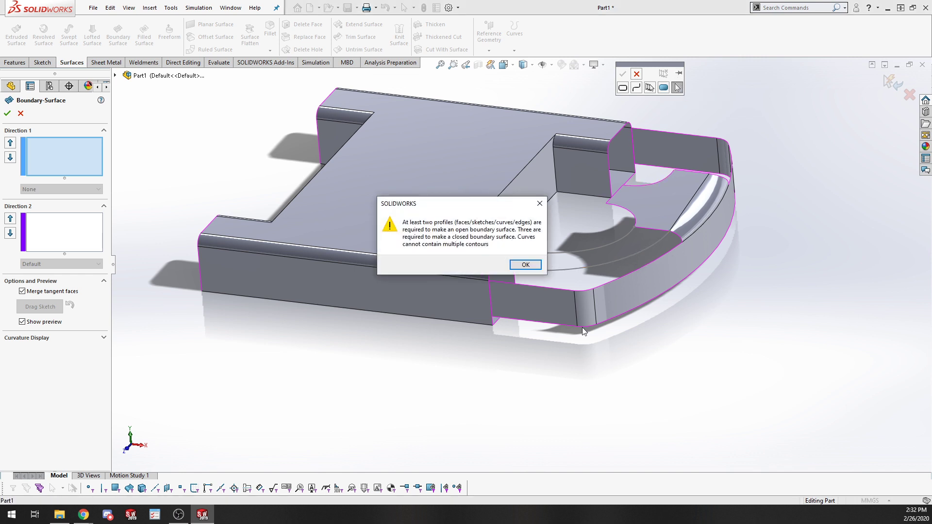
left_click(525, 265)
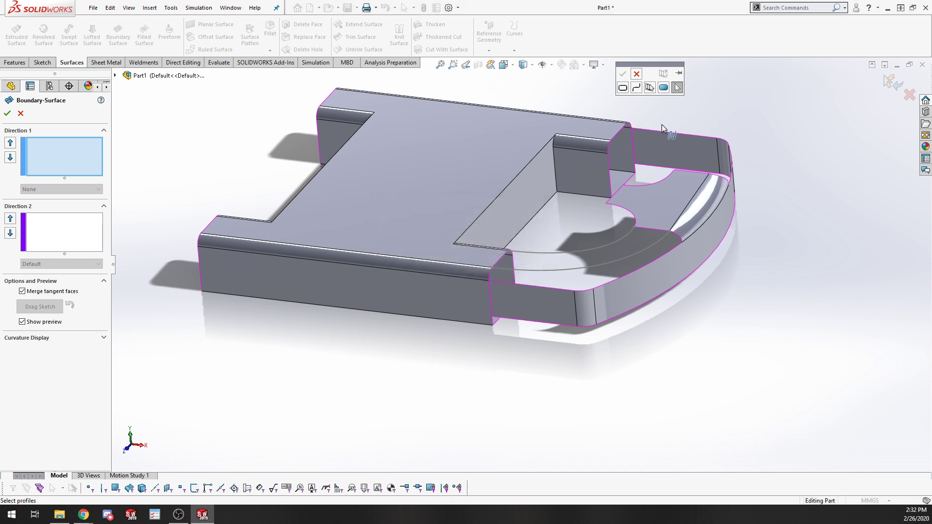
left_click(636, 74)
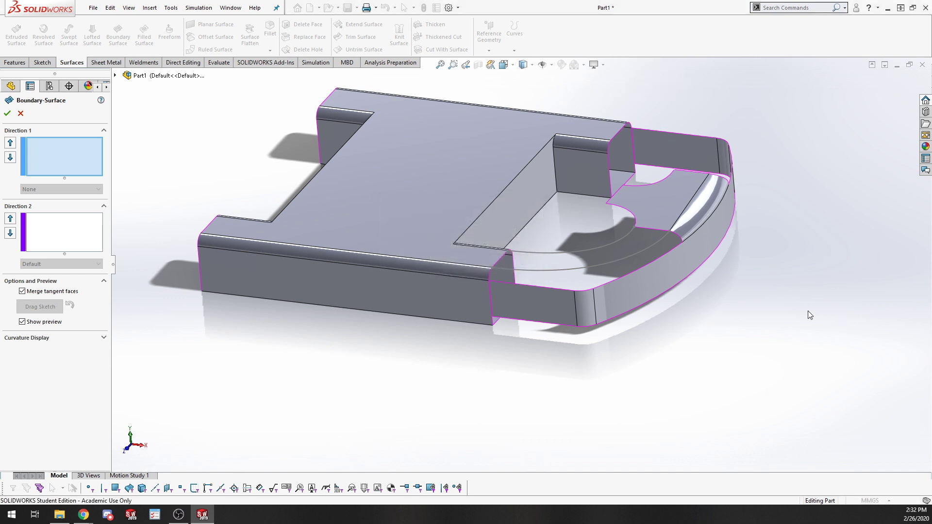
left_click(21, 113)
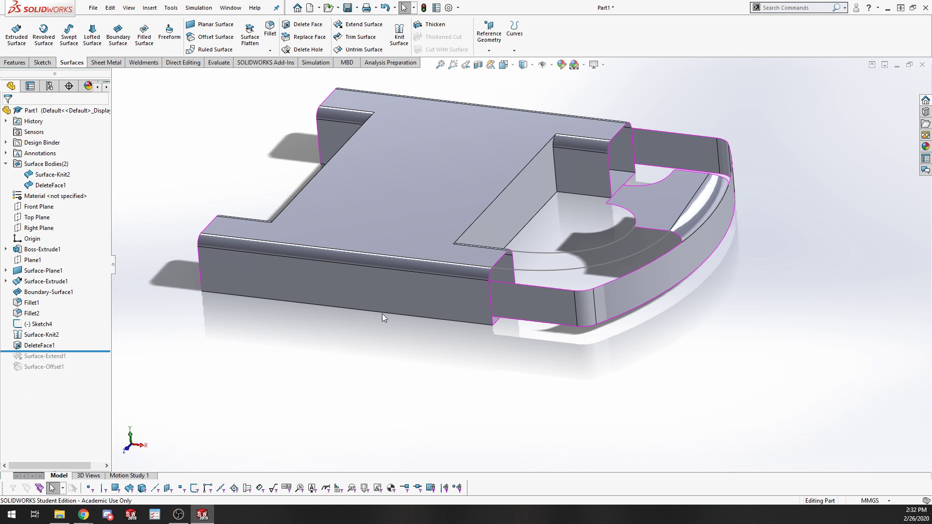
Close Part1 without saving its changes and create a new part document from the Part template
left_click(922, 65)
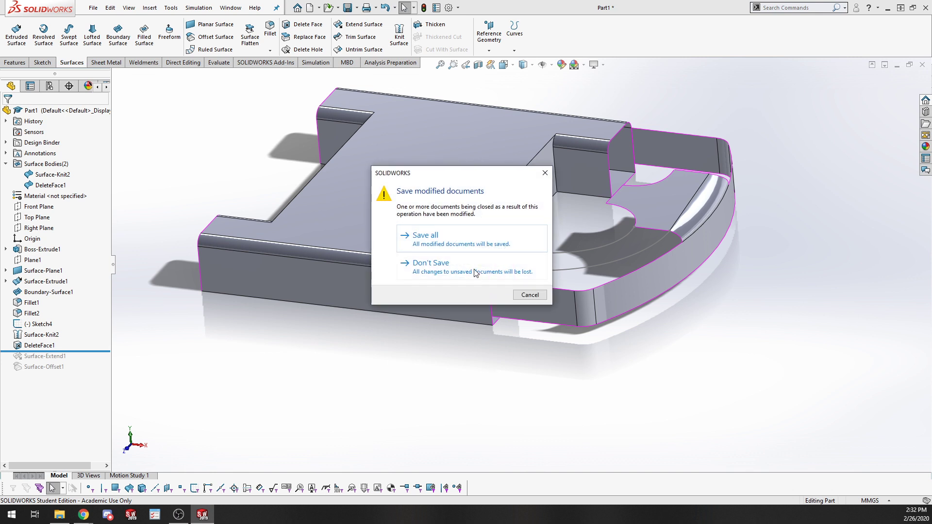
left_click(474, 272)
left_click(93, 8)
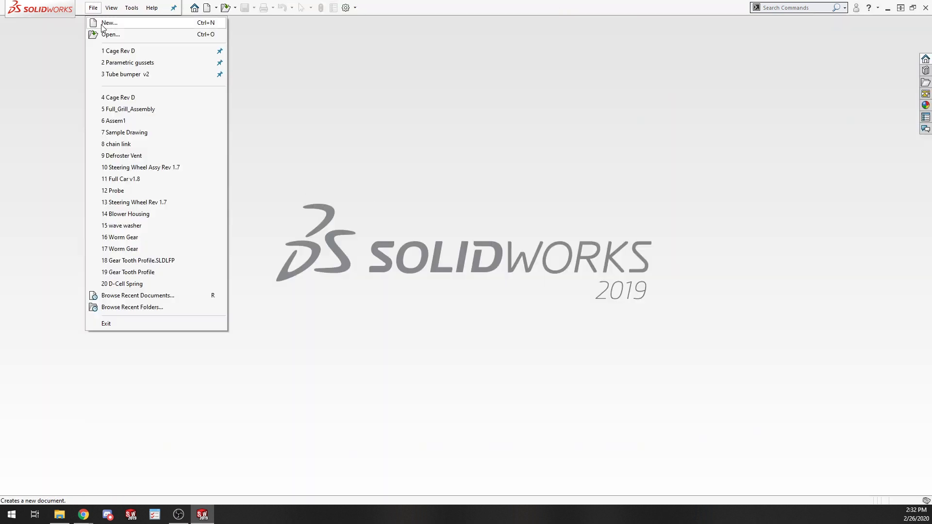
left_click(102, 23)
left_click(352, 131)
left_click(543, 325)
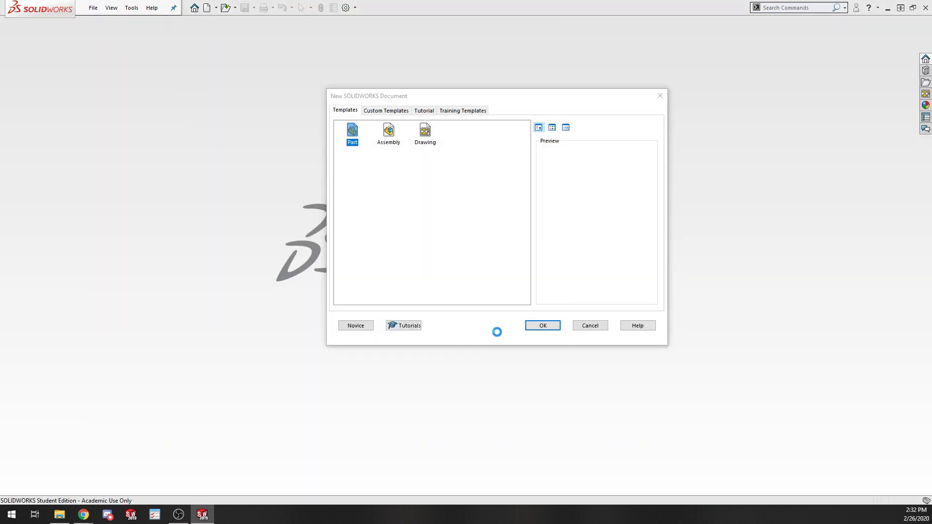
Sketch a circle about 108 mm in diameter on the Top Plane and place its centre on the origin
left_click(42, 62)
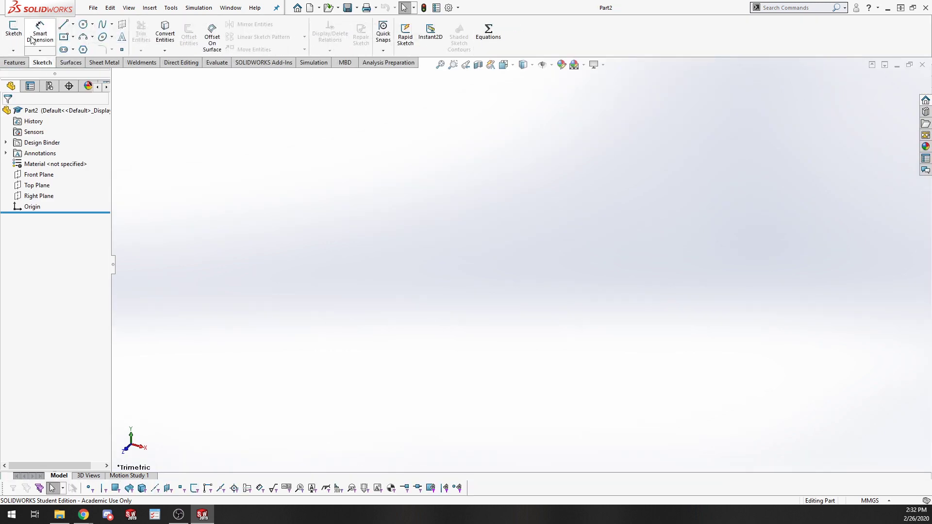
left_click(17, 34)
left_click(578, 329)
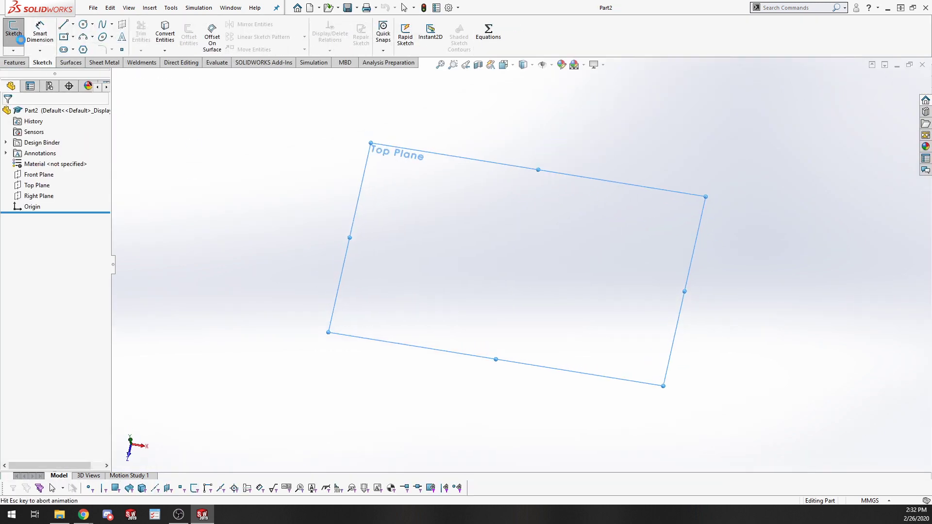
left_click(82, 24)
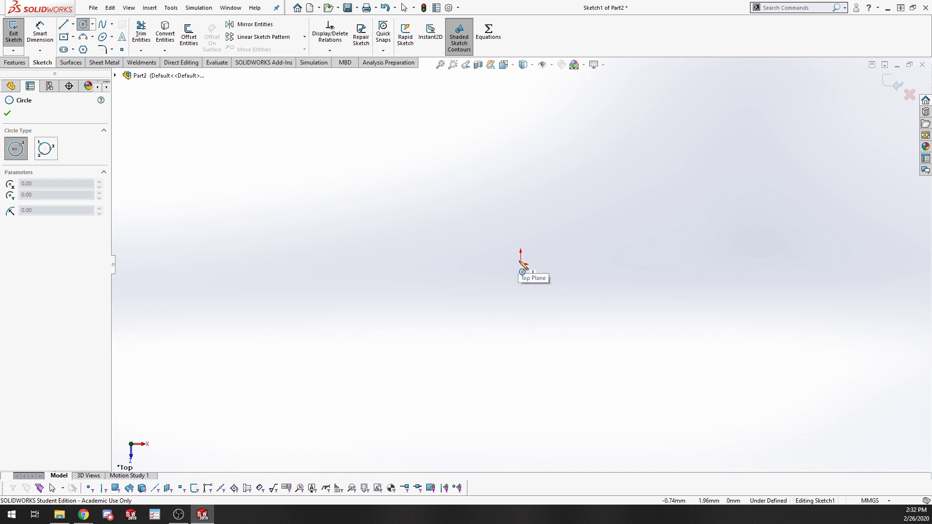
left_click(521, 260)
left_click(627, 246)
key("Escape")
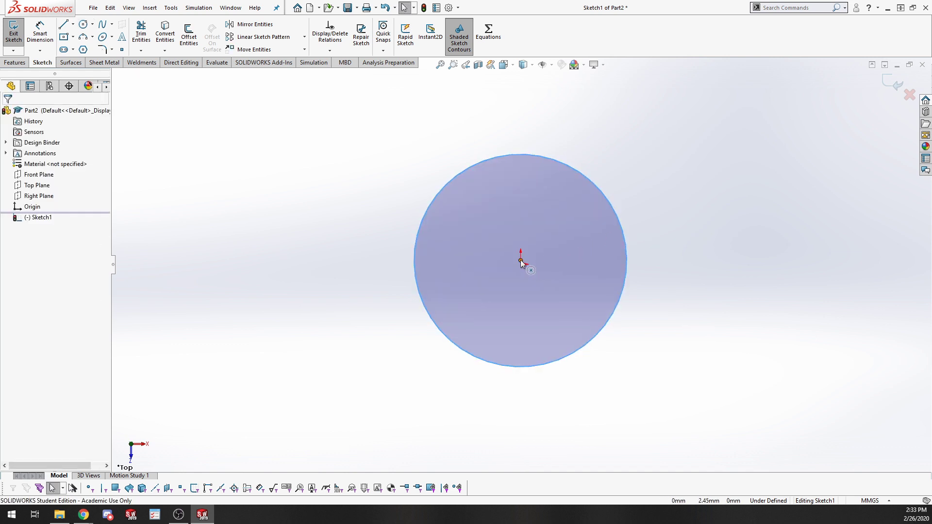
mouse_move(520, 260)
left_mouse_down()
mouse_move(544, 264)
mouse_move(520, 264)
left_mouse_up()
key("Escape")
Dimension the circle's diameter and set it to 120 mm
key("s")
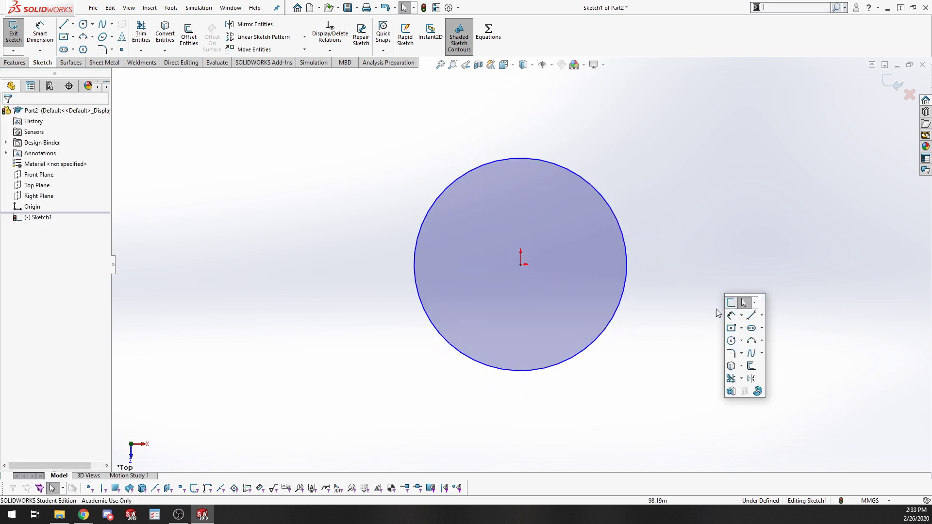
left_click(735, 301)
left_click(627, 265)
left_click(680, 267)
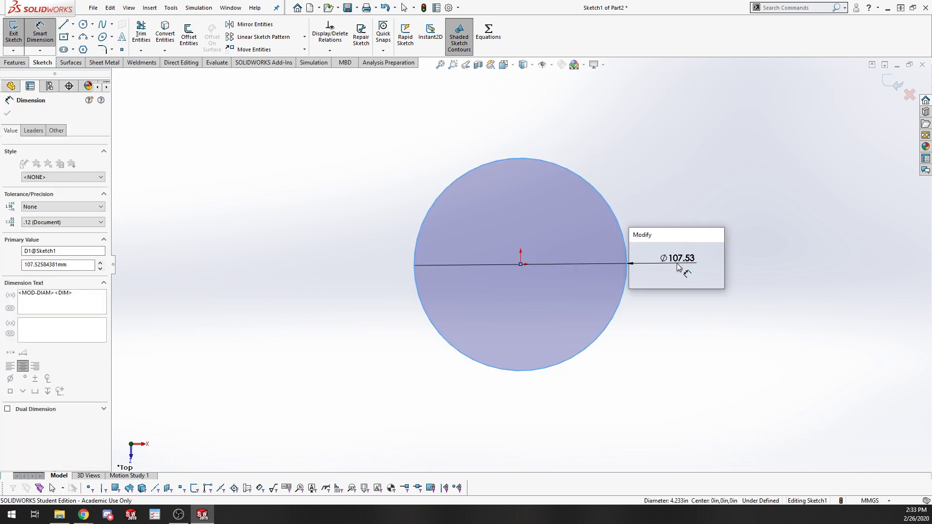
type("120")
key("Return")
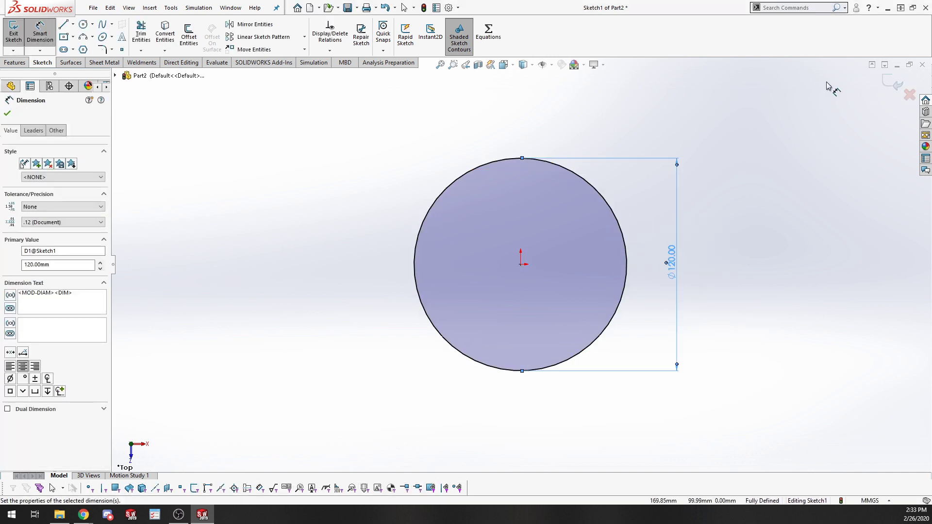
Extrude the 120 mm circle into a solid cylinder with a blind depth of 150 mm
left_click(894, 84)
left_click(17, 34)
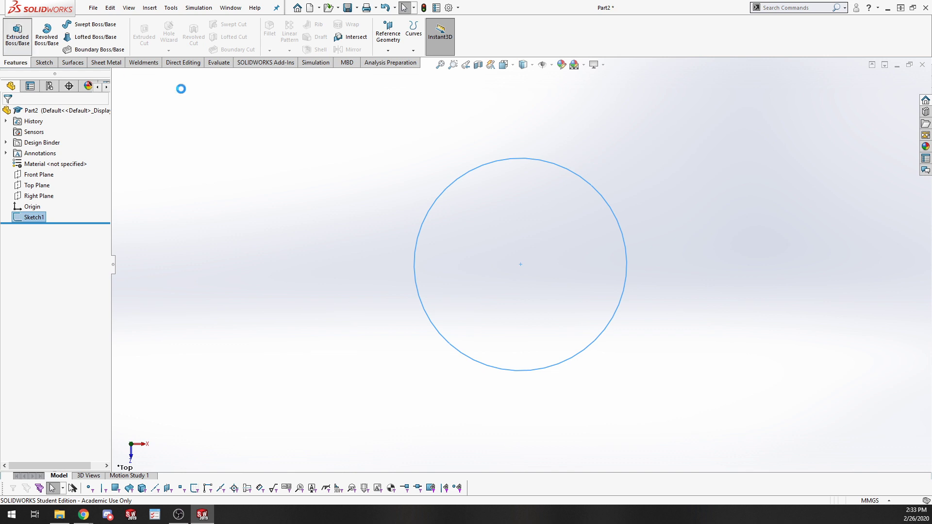
type("150")
key("Return")
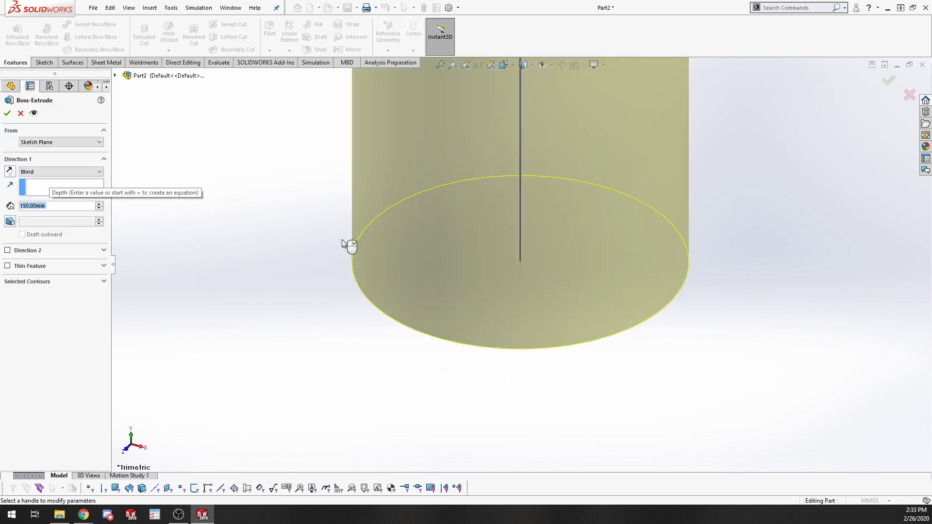
key("f")
left_click(7, 113)
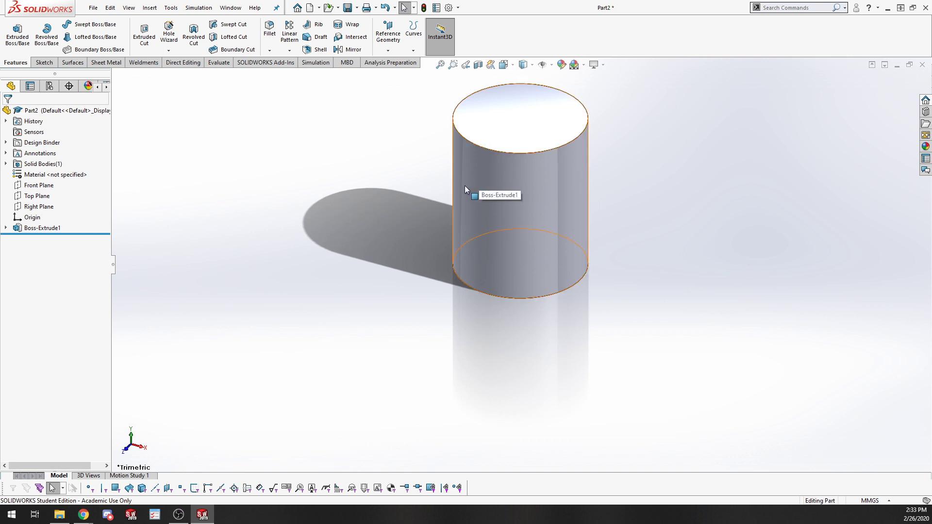
scroll(420, 210, "up", 2)
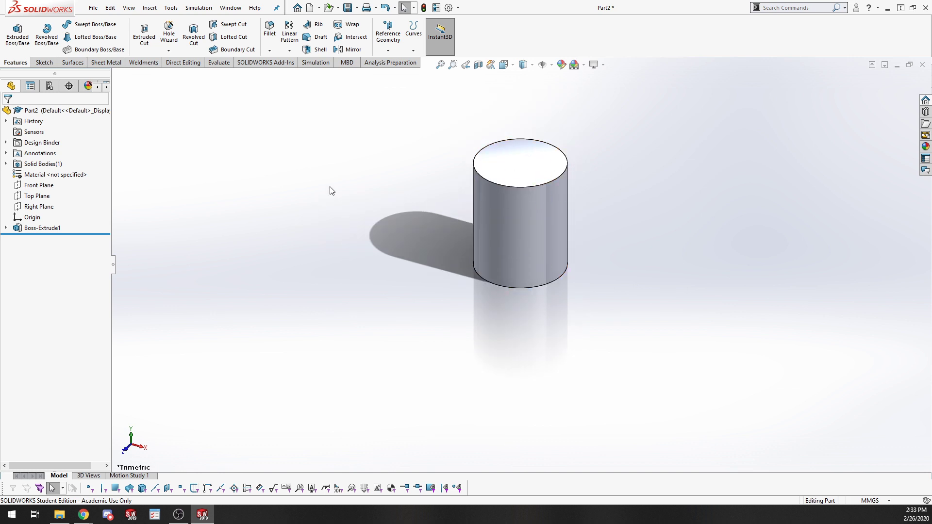
Create an offset surface lying directly on the cylinder's circular top face
left_click(106, 63)
left_click(72, 62)
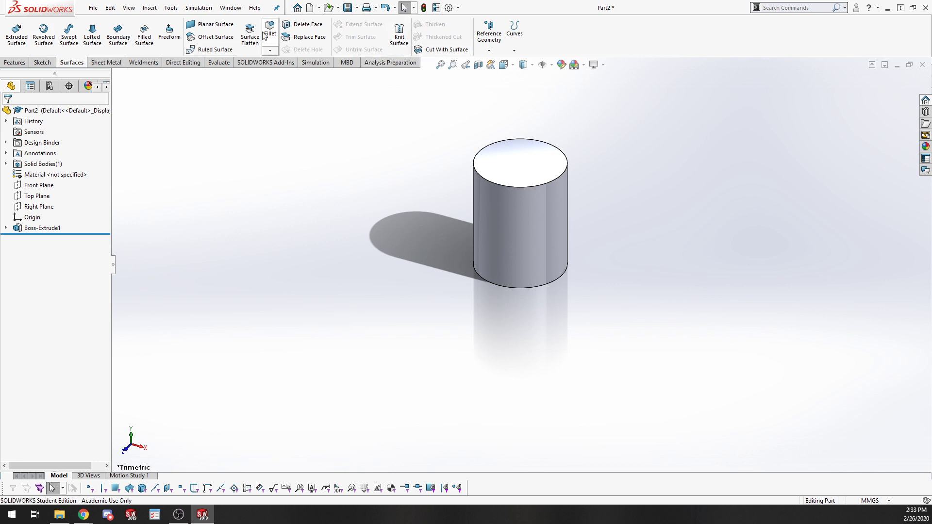
left_click(527, 156)
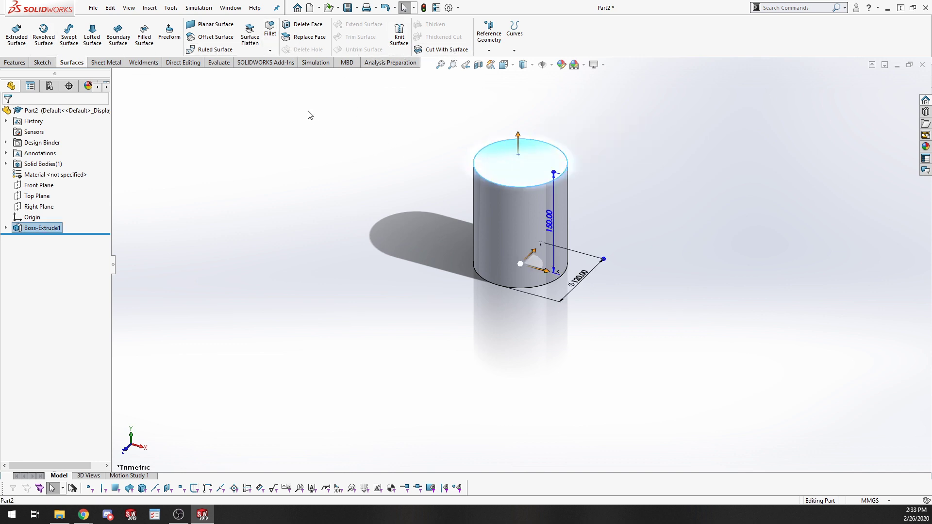
left_click(309, 113)
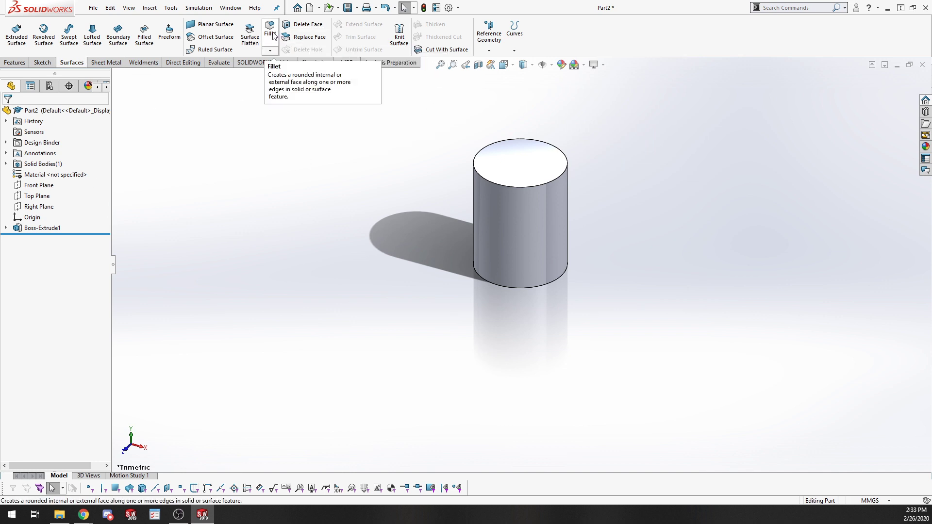
left_click(203, 42)
left_click(532, 170)
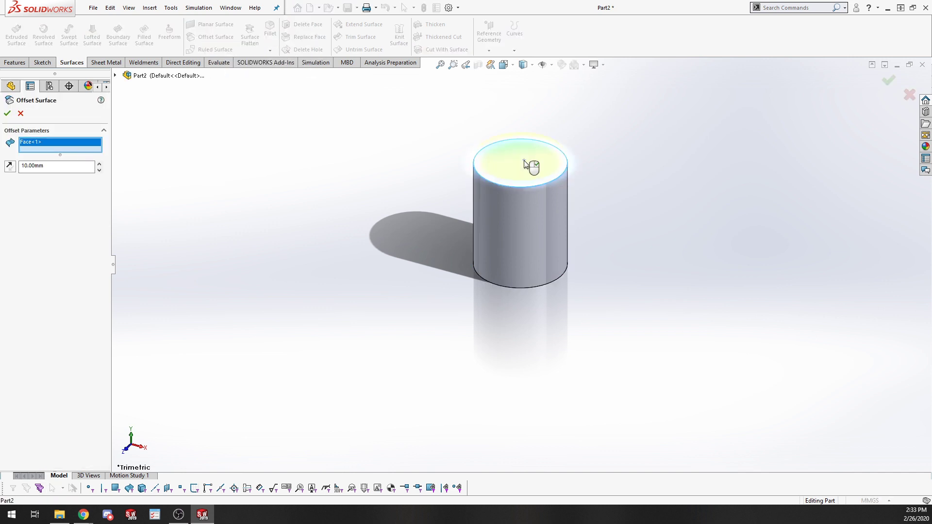
double_click(46, 168)
left_click(8, 113)
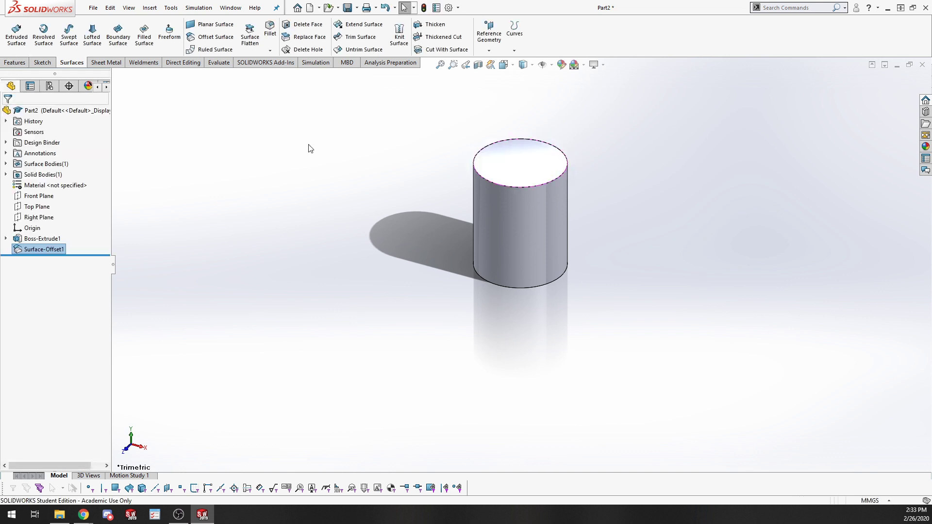
Untrim the offset surface on the cylinder's top by 15%, extending it beyond the circular edge
left_click(363, 49)
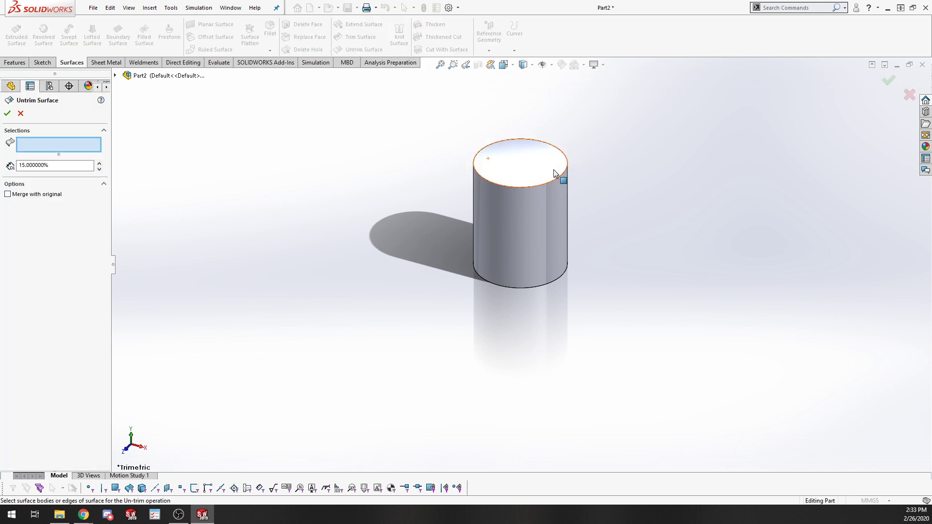
left_click(532, 173)
key("Return")
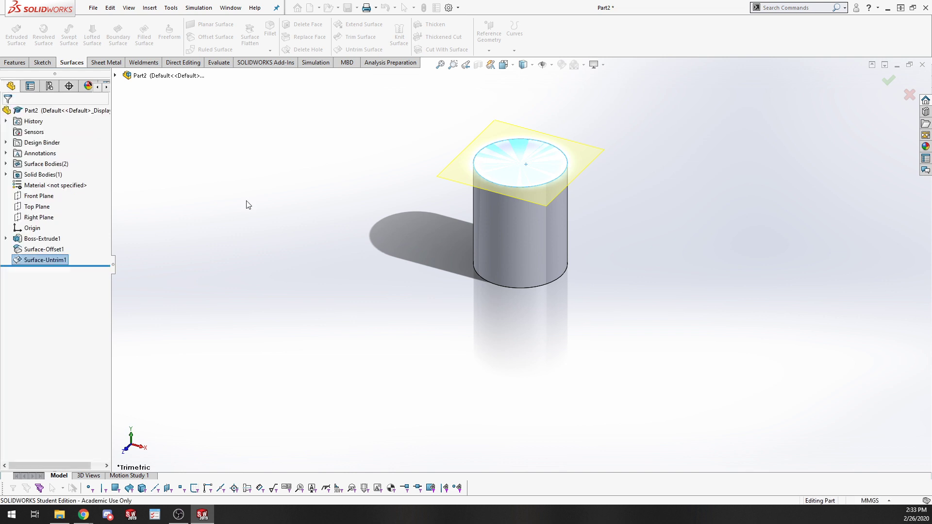
middle_click_drag(521, 274, 386, 210)
scroll(574, 148, "down", 2)
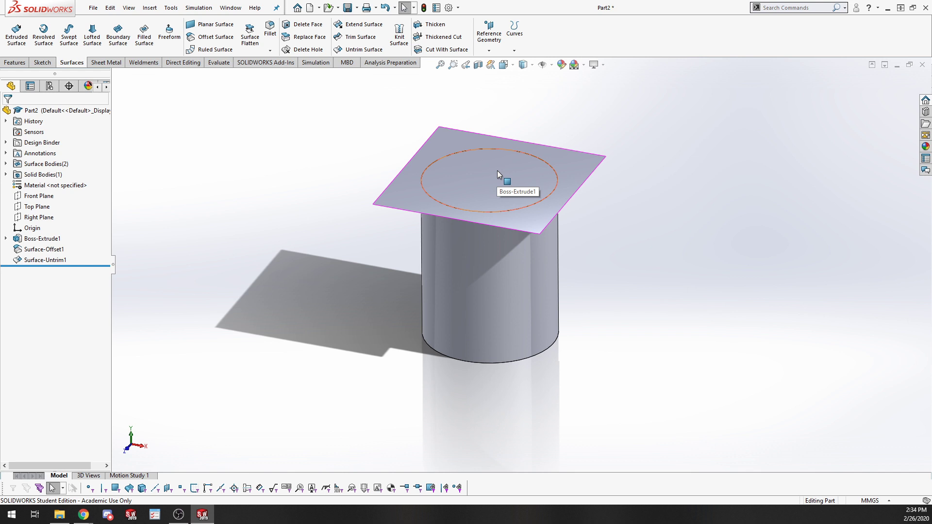
left_click(454, 136)
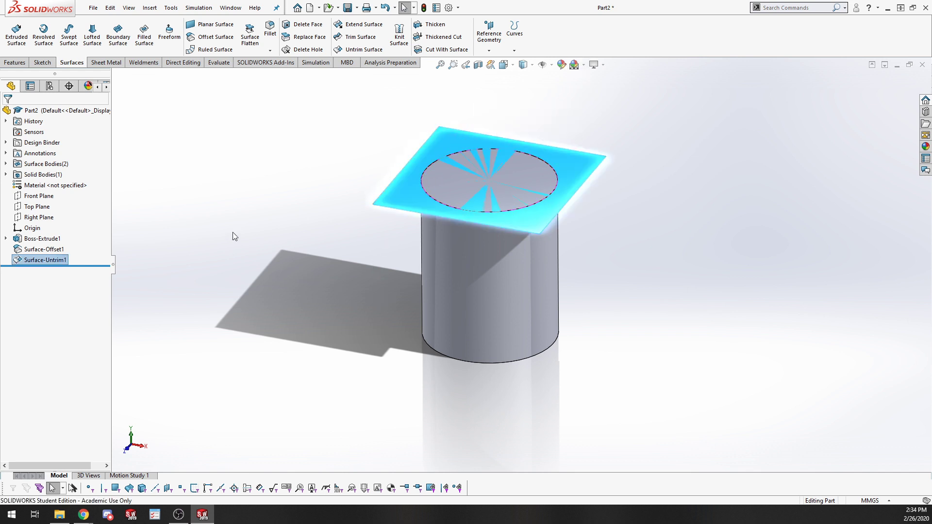
left_click(500, 97)
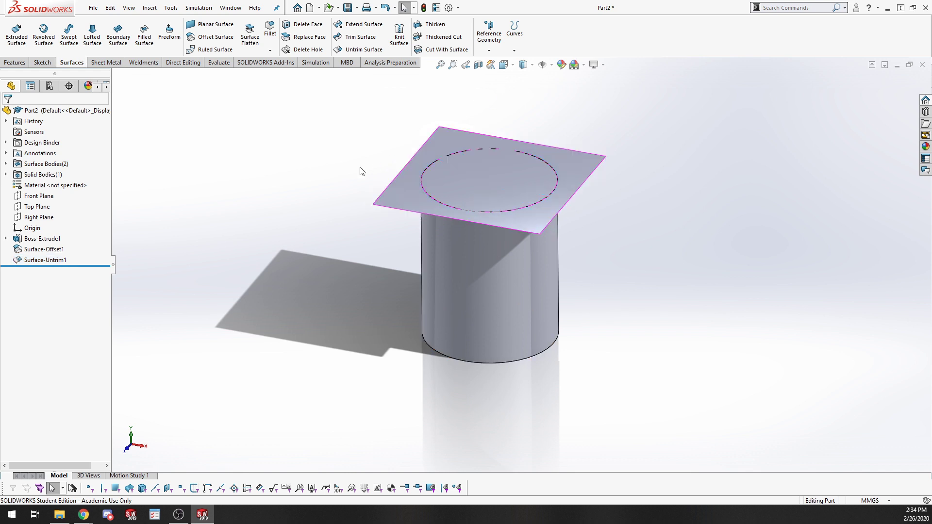
Find the Face Curves command, preview its mesh on the untrimmed square surface, and cancel without creating curves
left_click(446, 132)
left_click(183, 62)
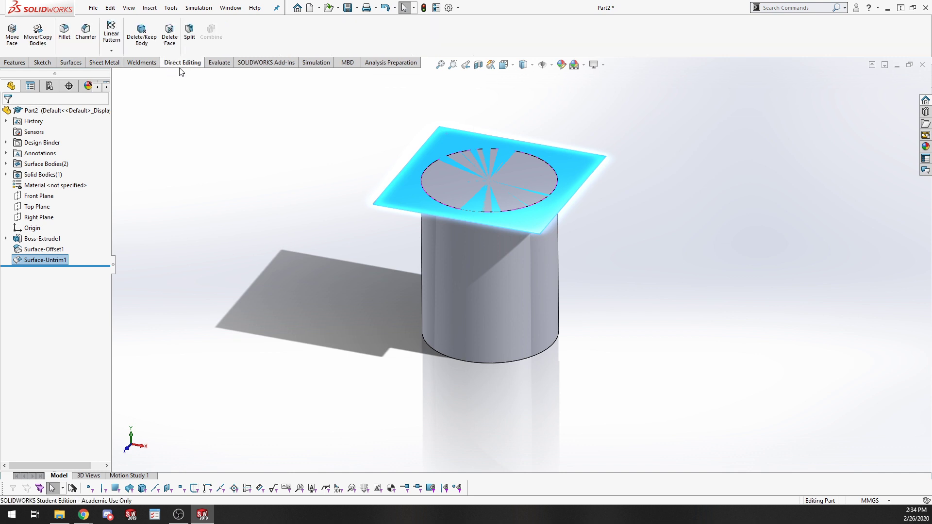
left_click(142, 62)
left_click(25, 63)
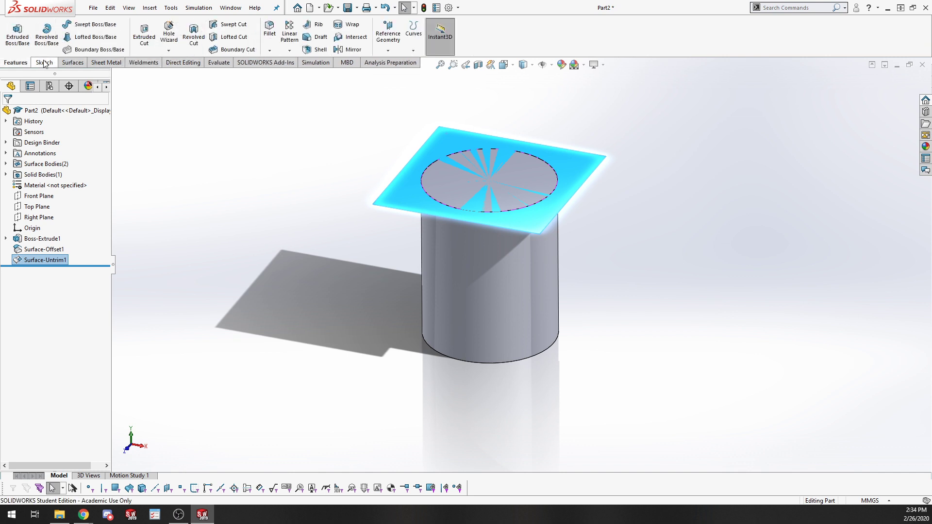
left_click(49, 62)
left_click(70, 63)
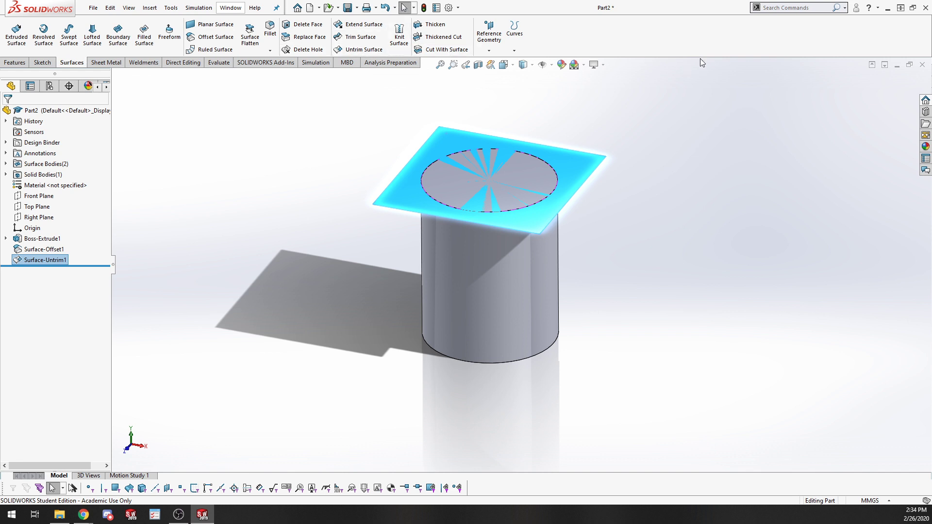
left_click(774, 8)
type("face ")
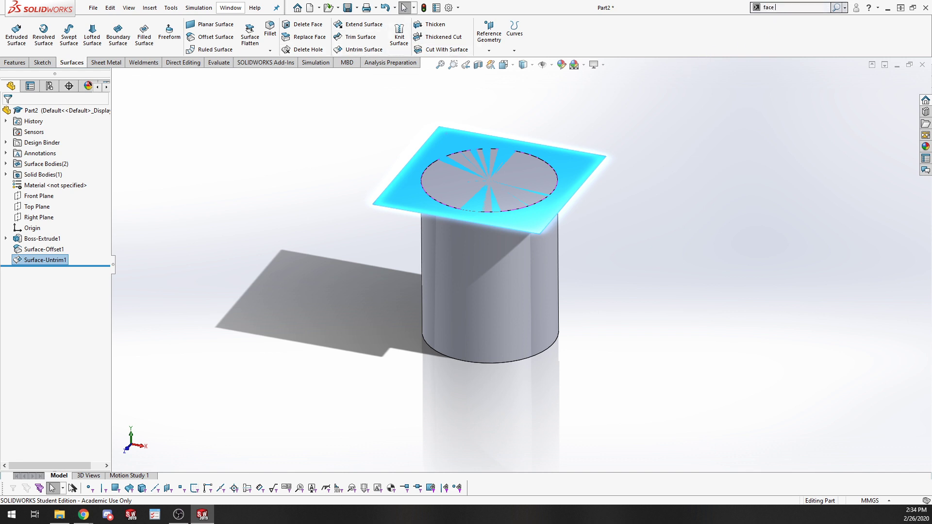
type("cu")
left_click(781, 40)
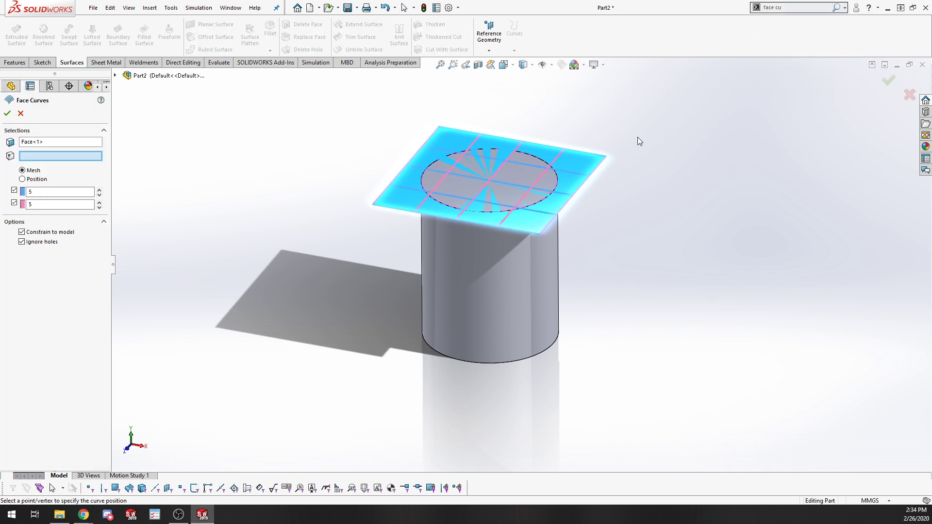
middle_click_drag(601, 187, 620, 238)
scroll(543, 161, "down", 2)
scroll(544, 162, "down", 2)
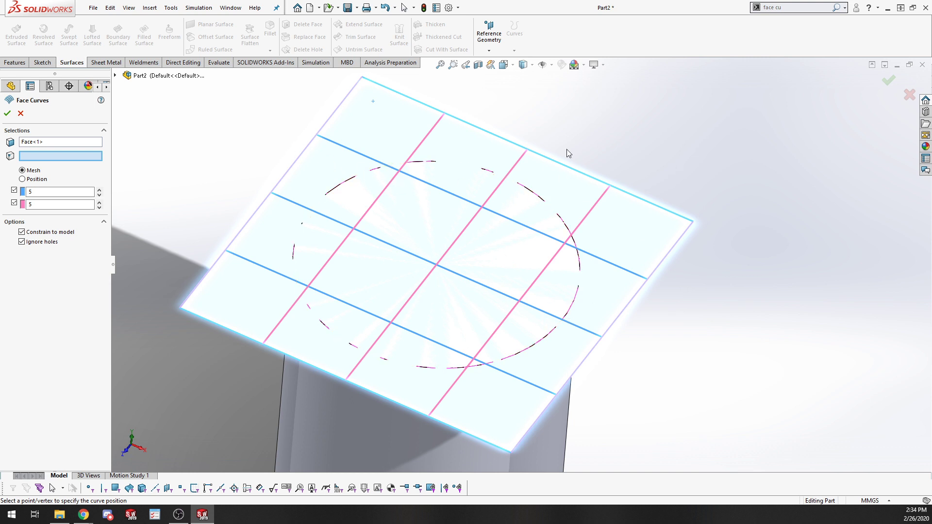
left_click(20, 113)
Start Face Curves on the cylinder's circular bottom face using the Mesh option
middle_click_drag(651, 314, 642, 23)
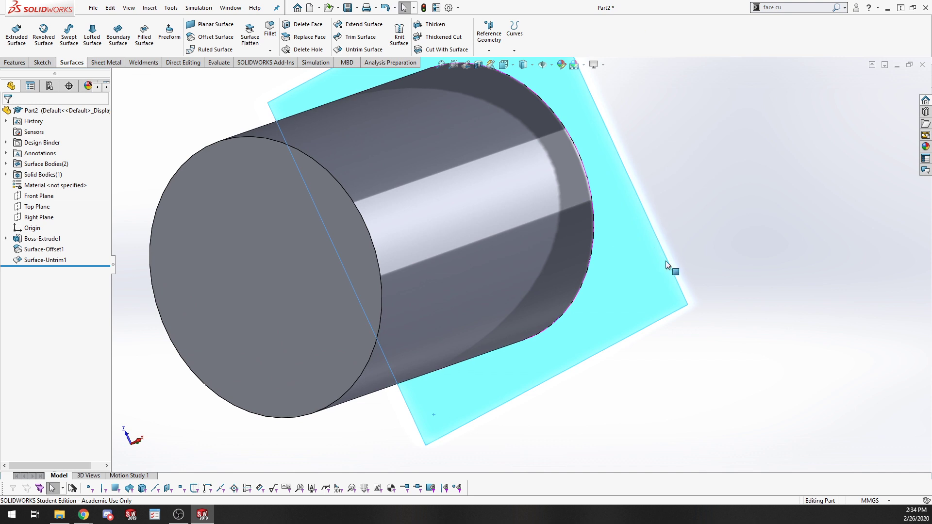
left_click(705, 287)
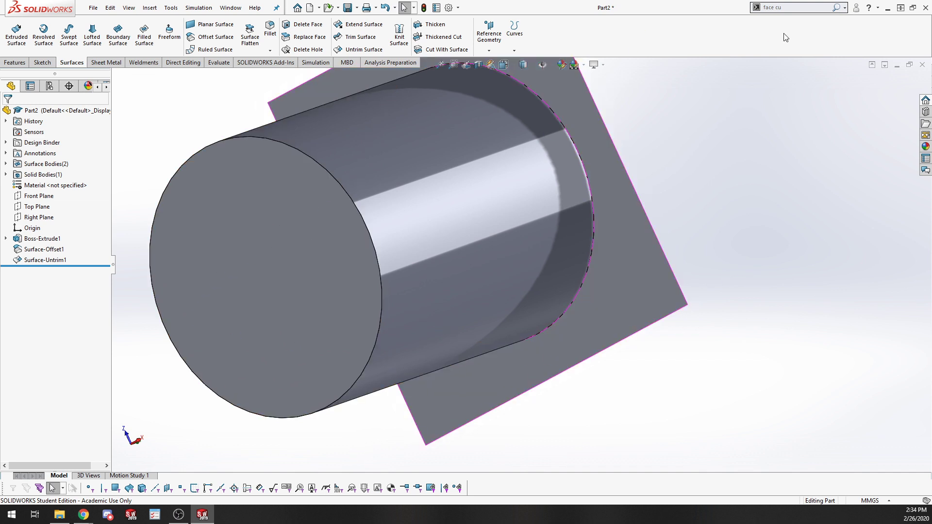
left_click(730, 76)
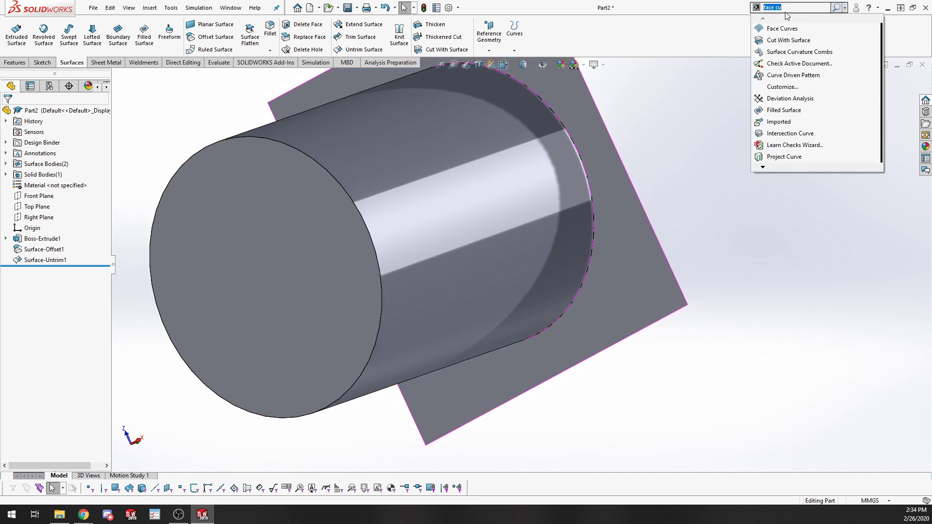
key("Return")
left_click(298, 245)
mouse_move(330, 343)
middle_mouse_down()
mouse_move(435, 296)
mouse_move(386, 230)
middle_mouse_up()
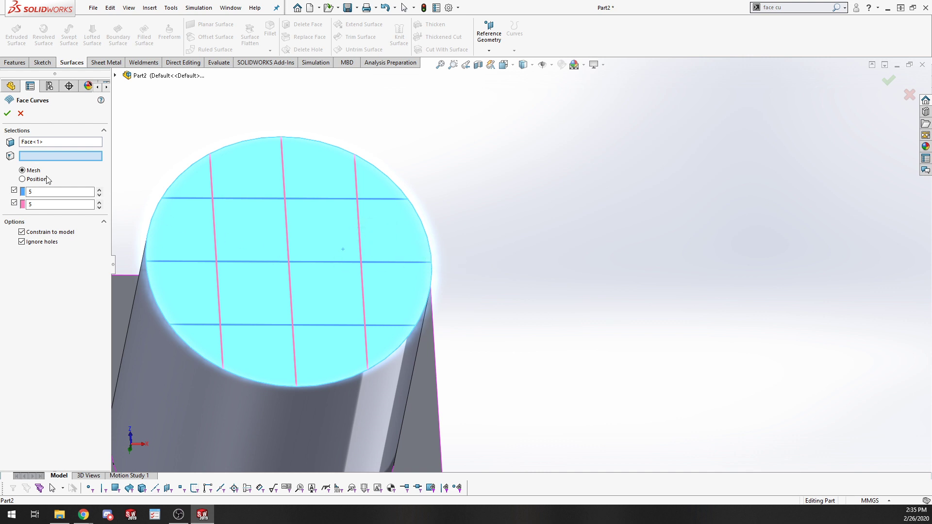
Try 9 mesh curves in the first direction on the bottom face, and return the number to 5
left_click(99, 190)
left_click(99, 190)
left_click(100, 190)
left_click(100, 190)
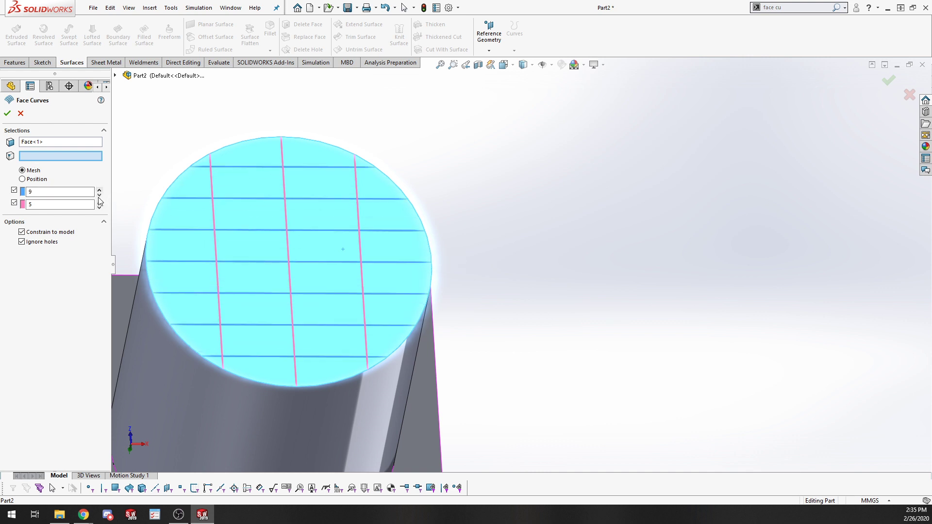
left_click(99, 195)
left_click(99, 195)
left_click(99, 195)
left_click(99, 195)
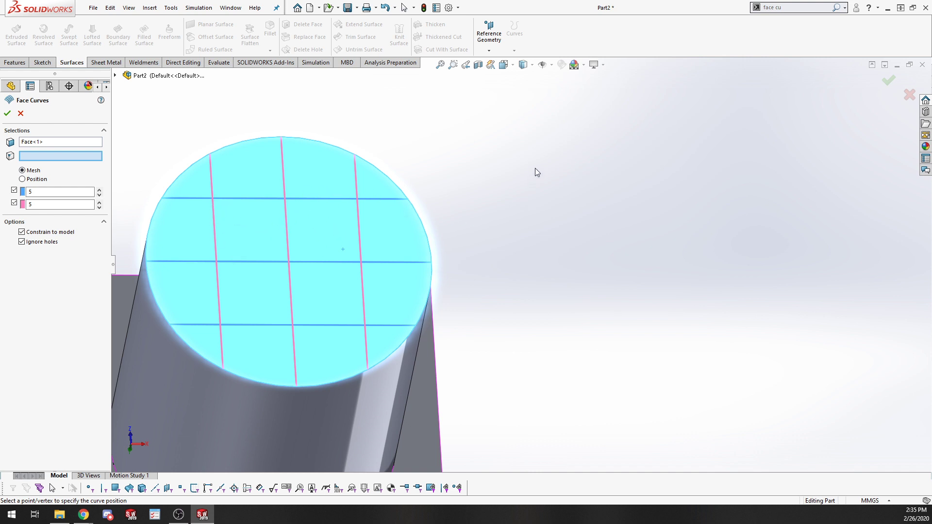
Examine the bottom face's curve mesh and the untrimmed surface at the opposite end of the cylinder from several angles
middle_click_drag(535, 168, 406, 221)
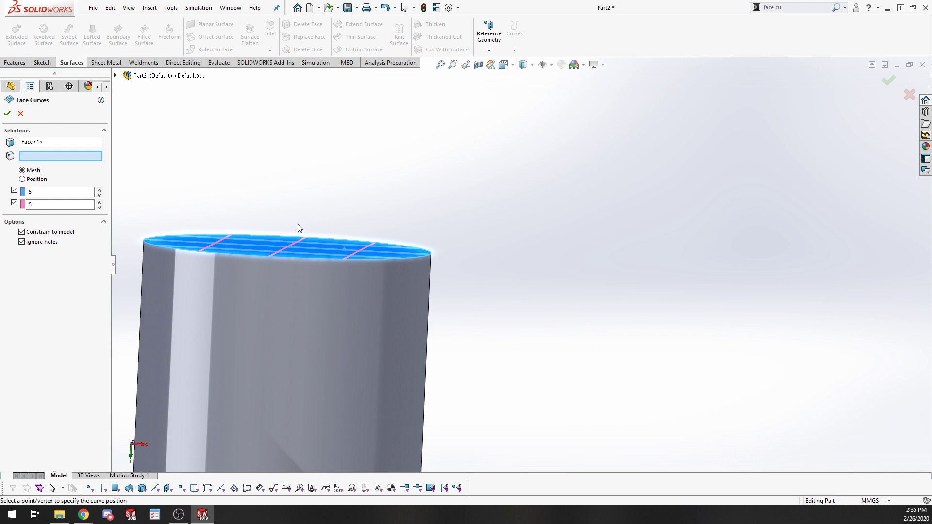
middle_click_drag(298, 228, 421, 321)
scroll(541, 327, "up", 4)
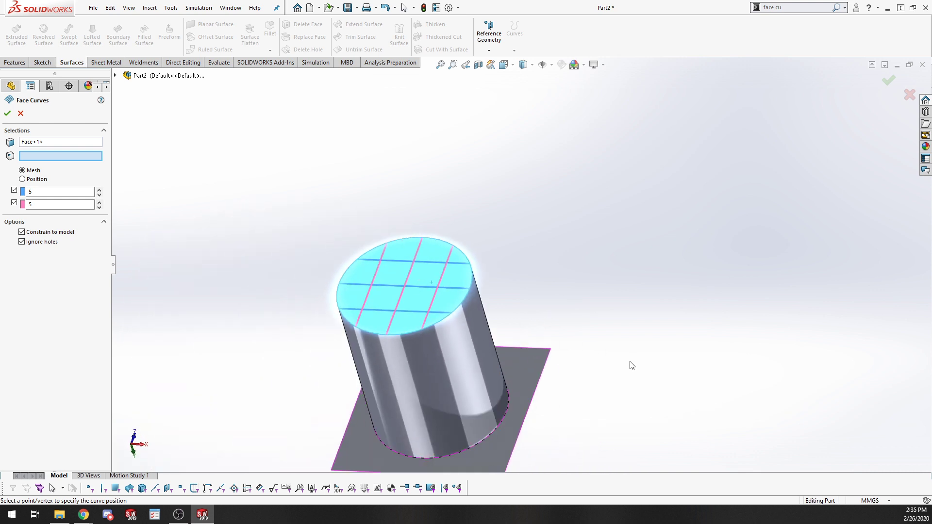
middle_click_drag(472, 457, 362, 221)
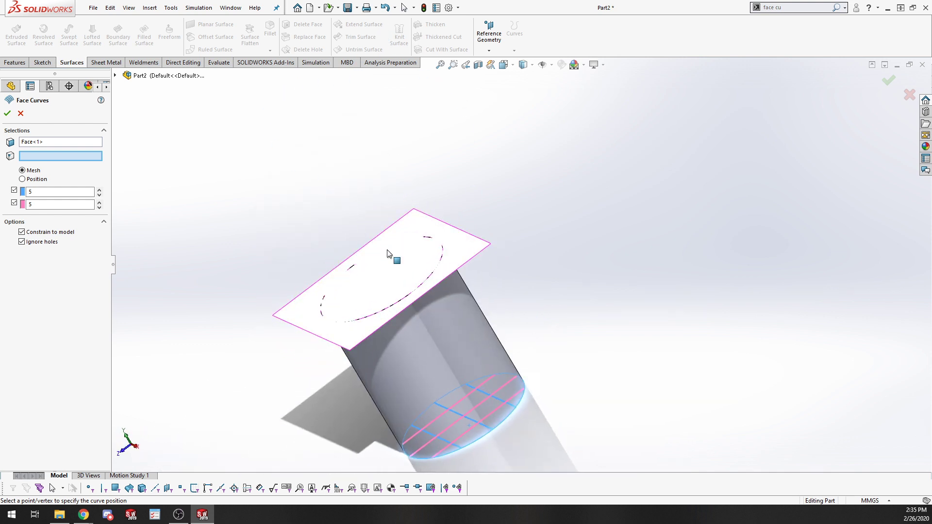
middle_click_drag(225, 390, 349, 147)
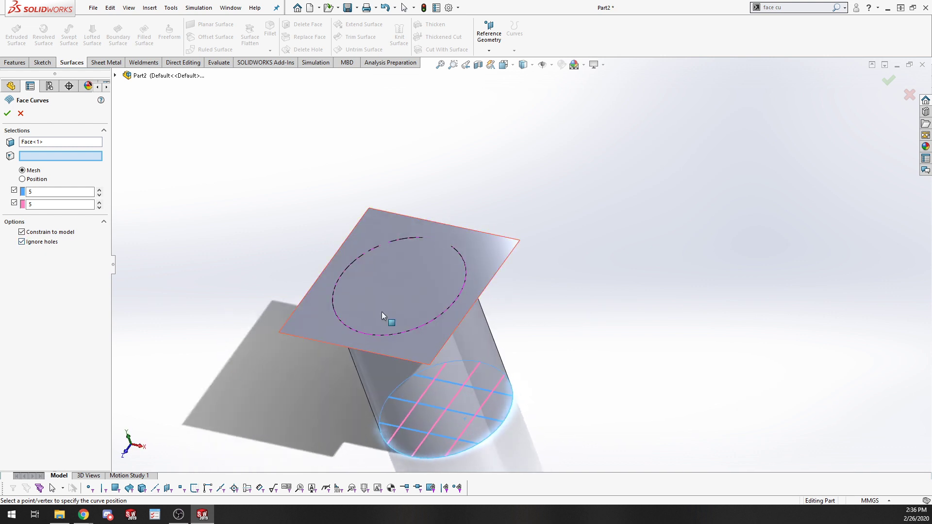
left_click(801, 7)
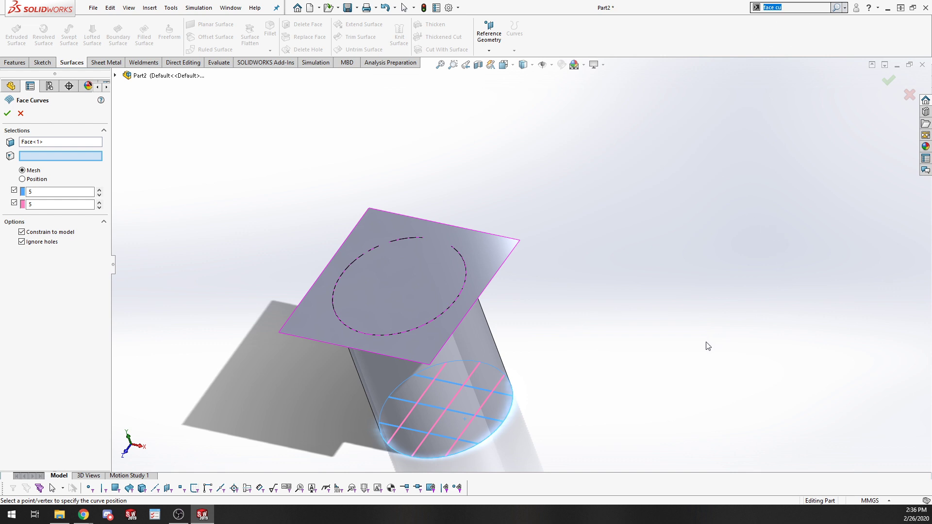
left_click(680, 205)
key("super+Tab")
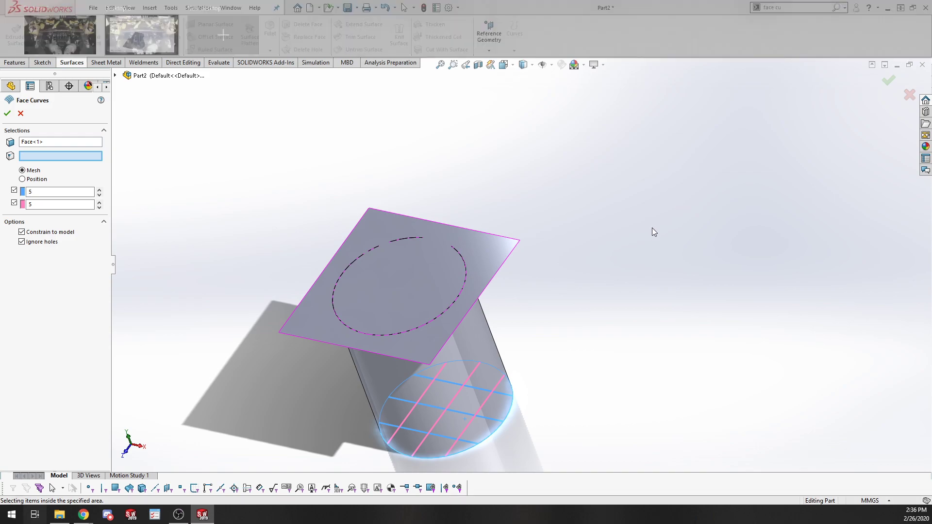
left_click(406, 267)
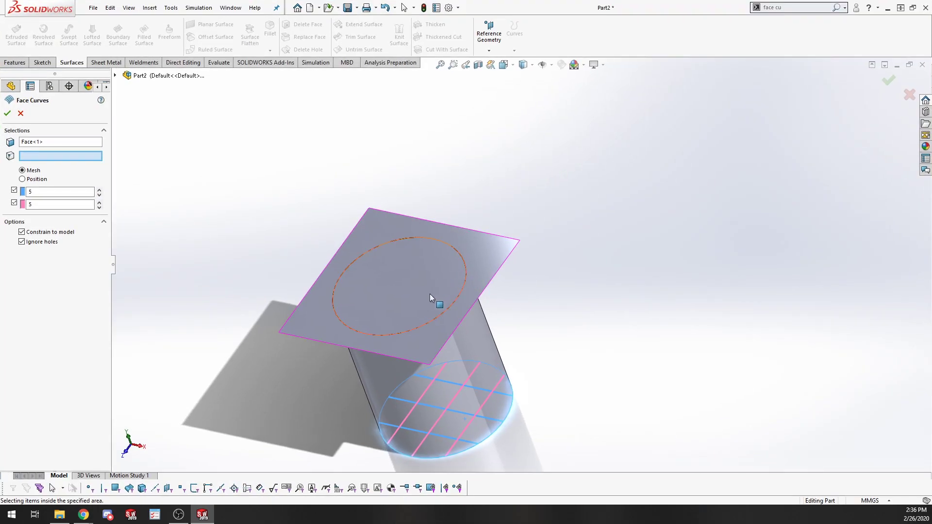
Accept the Face Curves mesh with 5 curves in each direction on the cylinder's bottom face
middle_click_drag(726, 184, 566, 286)
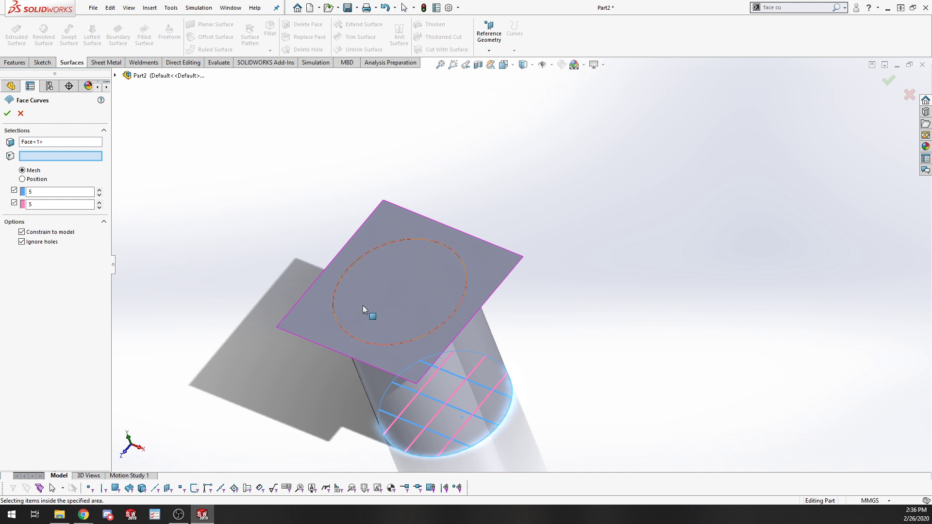
left_click(7, 113)
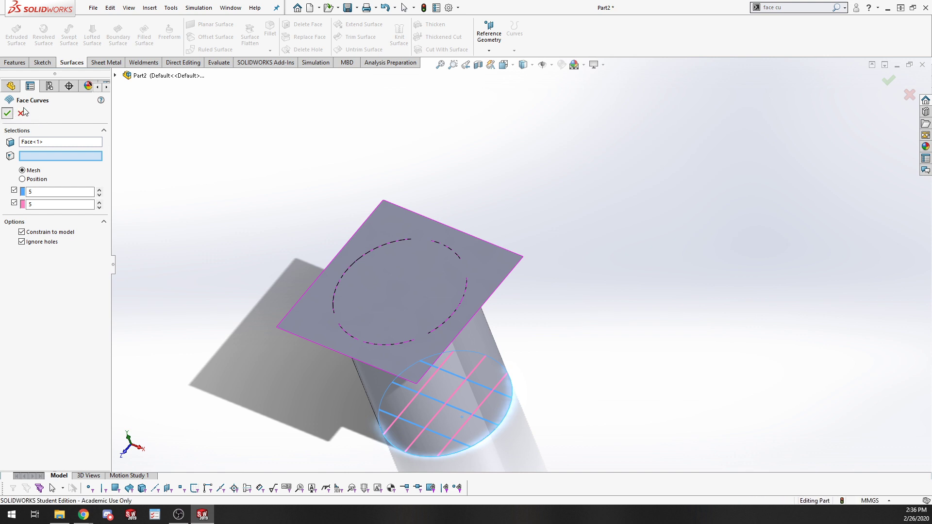
Clear the face selection and examine the cylinder's bottom curve mesh and the untrimmed rectangular top surface from the side
left_click(529, 254)
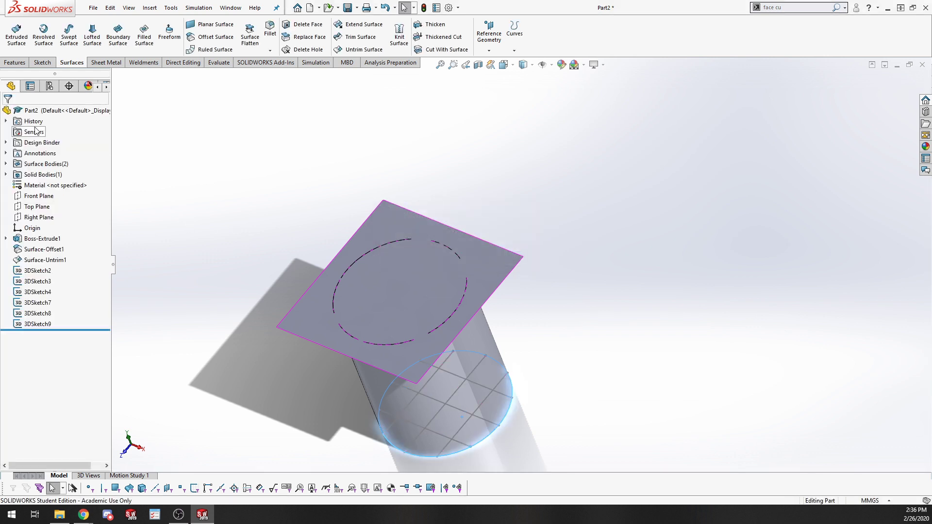
middle_click_drag(662, 416, 709, 301)
middle_click_drag(279, 270, 401, 202)
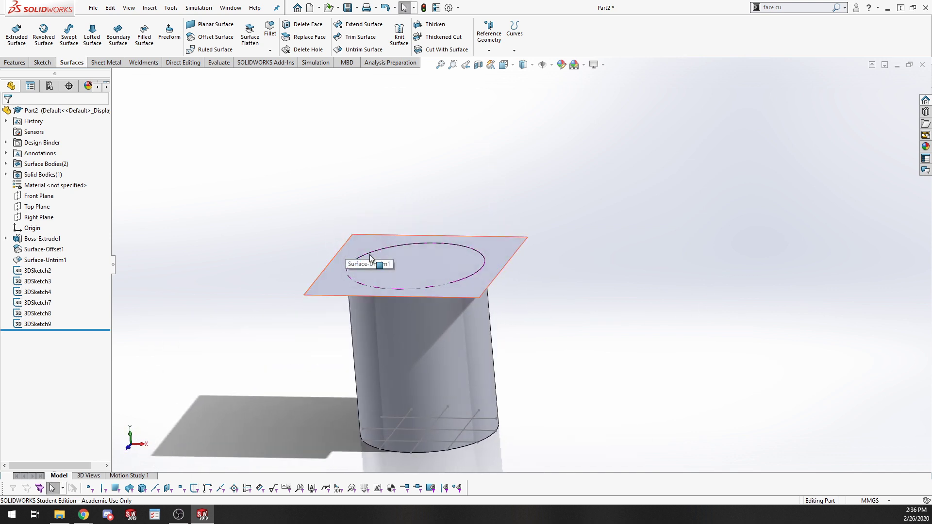
scroll(344, 249, "down", 5)
scroll(471, 308, "up", 7)
scroll(650, 321, "down", 3)
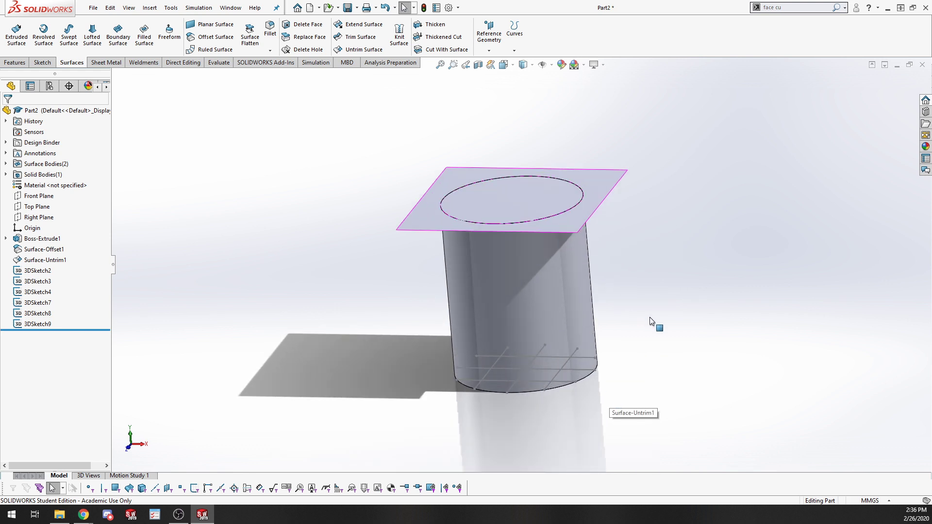
middle_click_drag(661, 239, 635, 246)
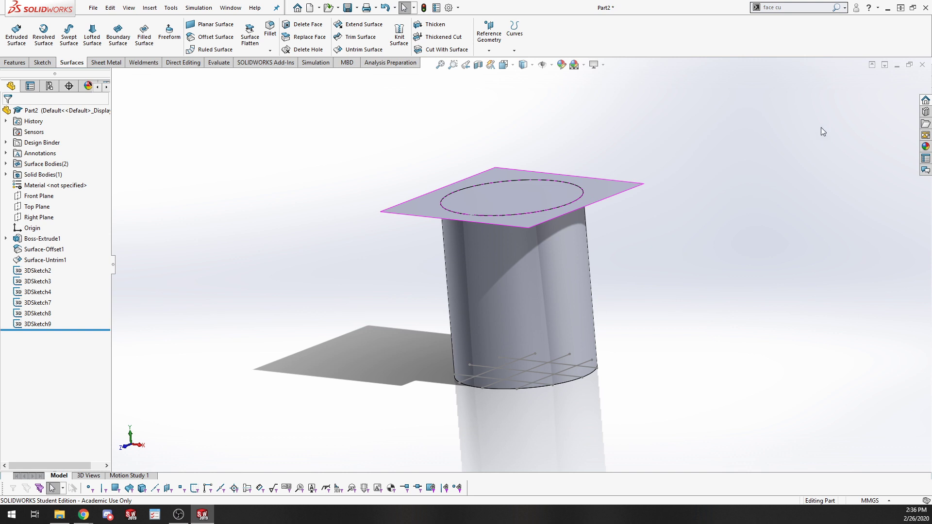
Close the cylinder part and discard its unsaved changes
left_click(921, 70)
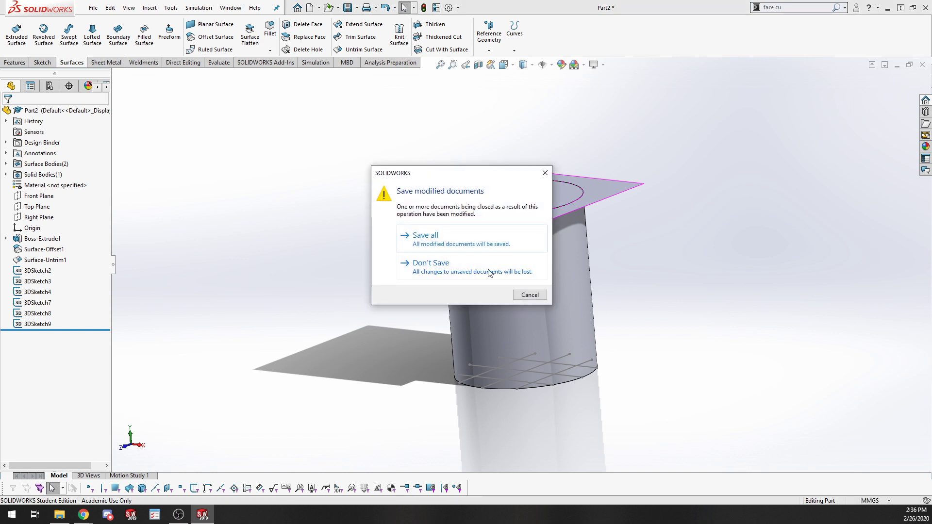
left_click(487, 270)
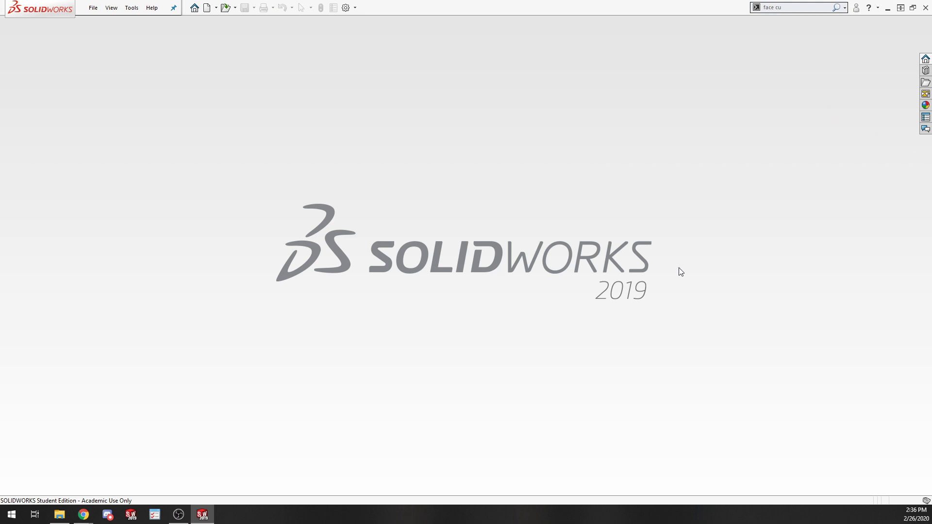